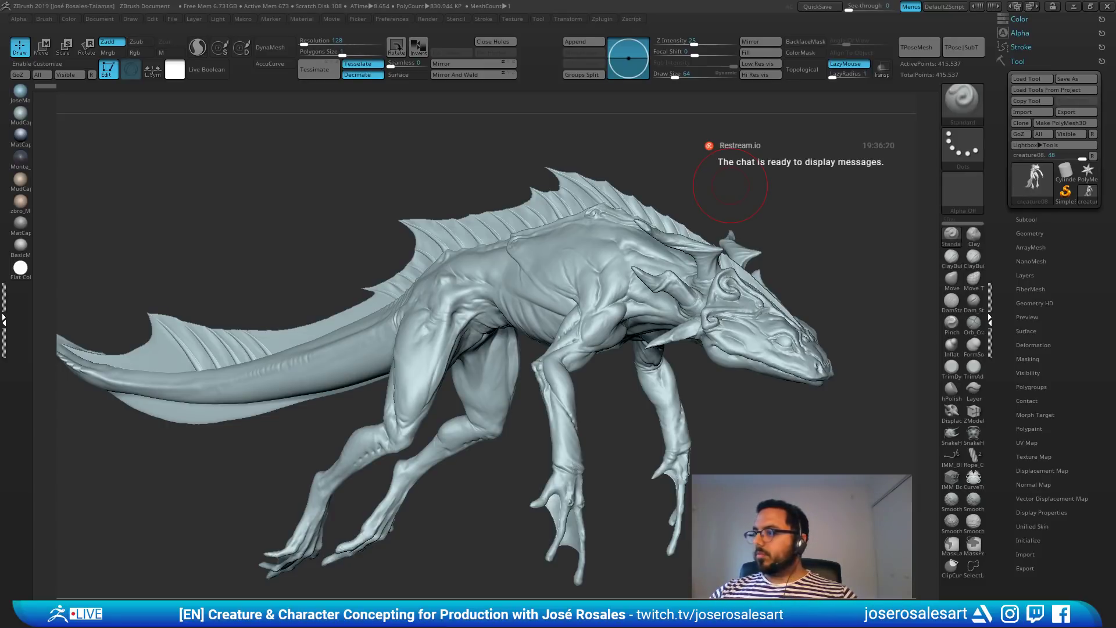
Step: Set the brush draw size to 42 and smooth a small spot where the back fin meets the tail
mouse_move(407, 280)
right_mouse_down()
mouse_move(535, 285)
mouse_move(465, 296)
right_mouse_up()
key("s")
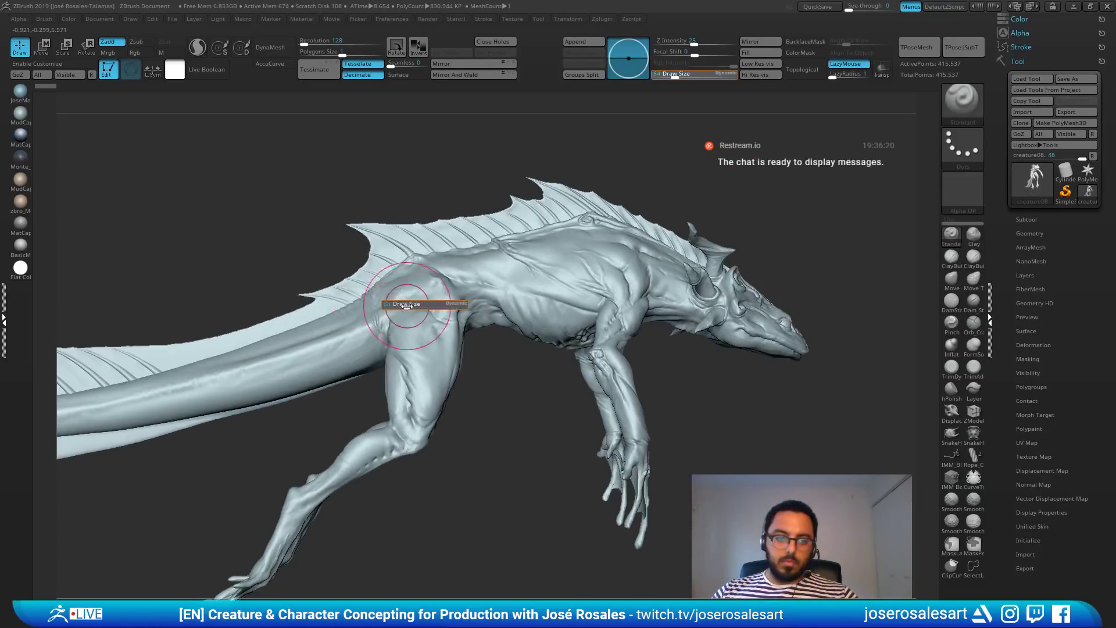
left_click_drag(405, 307, 402, 307)
mouse_move(479, 314)
right_mouse_down("ctrl")
mouse_move(303, 305)
mouse_move(427, 316)
right_mouse_up("ctrl")
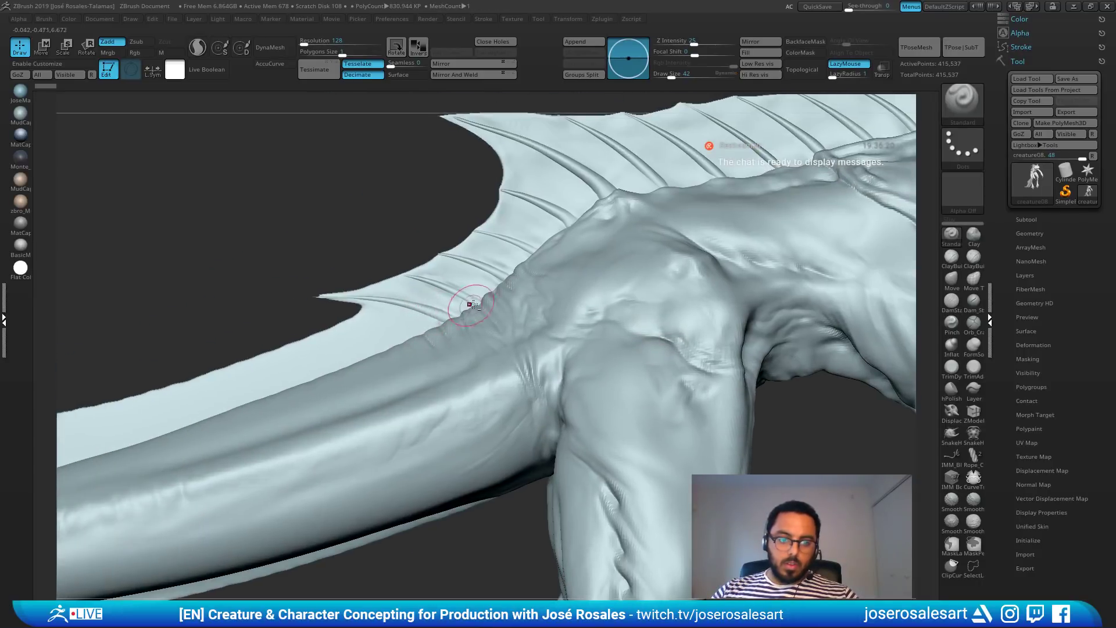
mouse_move(445, 313)
left_mouse_down("shift")
mouse_move(467, 314)
mouse_move(448, 314)
left_mouse_up("shift")
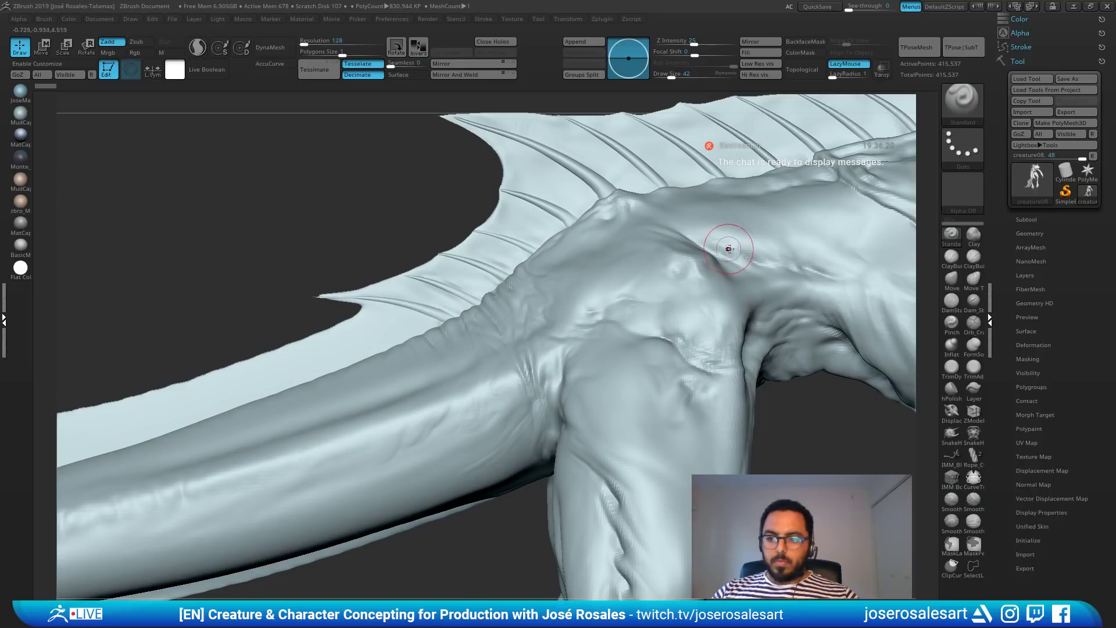
Step: Inspect the wireframe of the creature's back and dorsal fin in both the single-mesh version and the version with separate parts
right_click_drag(817, 240, 722, 267, "alt")
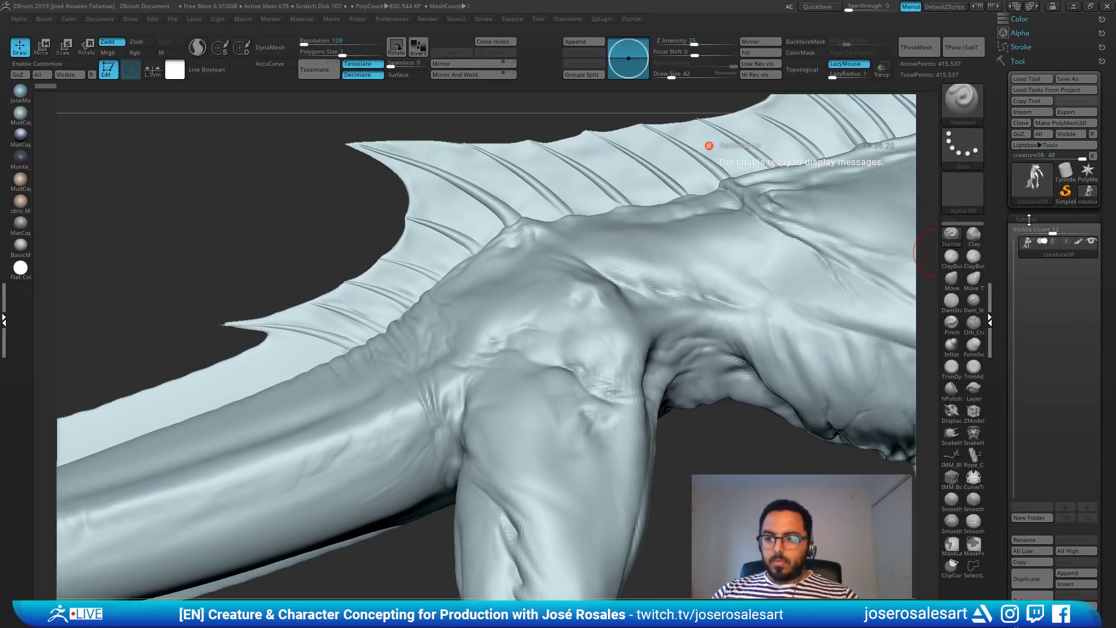
right_click_drag(748, 199, 698, 244)
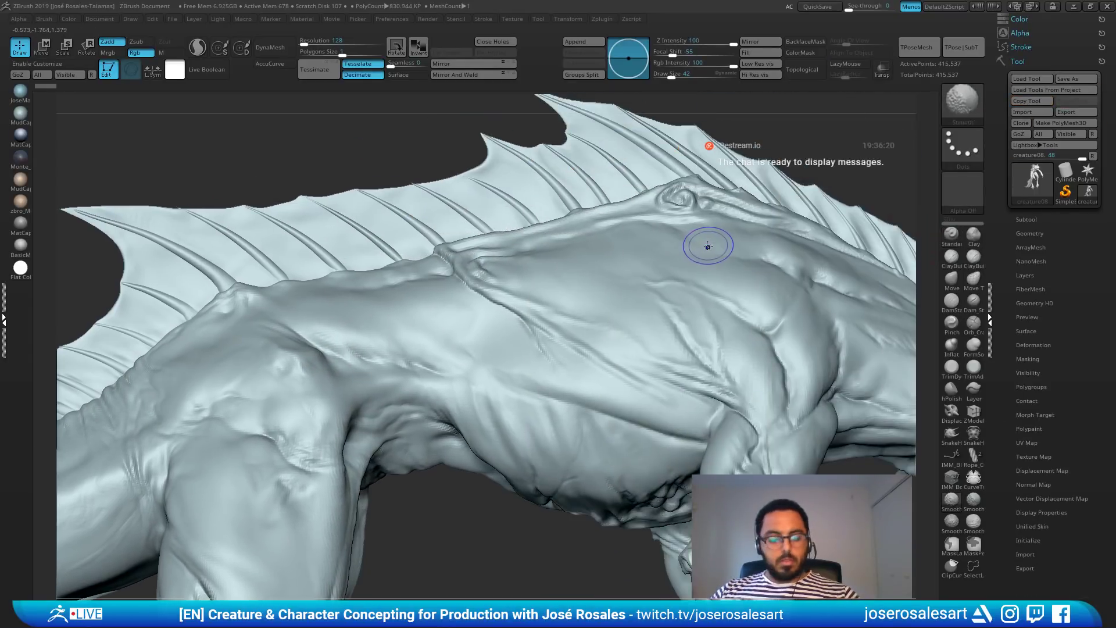
key("shift+f")
key("shift+f")
key("shift+f")
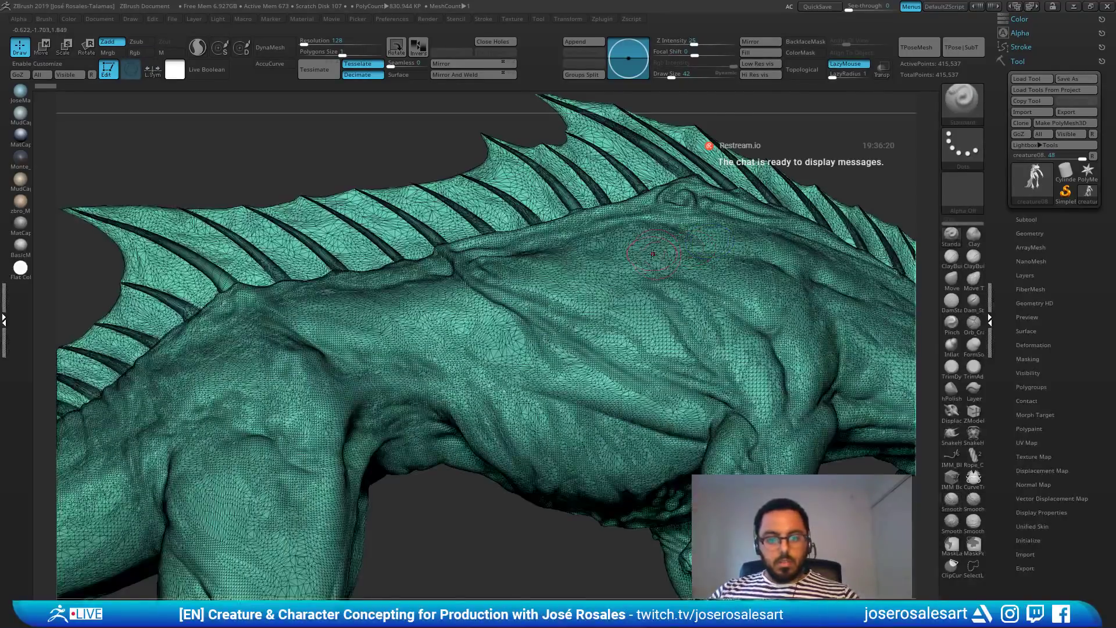
mouse_move(710, 237)
right_mouse_down()
mouse_move(683, 280)
mouse_move(674, 265)
mouse_move(678, 326)
mouse_move(676, 265)
mouse_move(689, 262)
mouse_move(670, 239)
right_mouse_up()
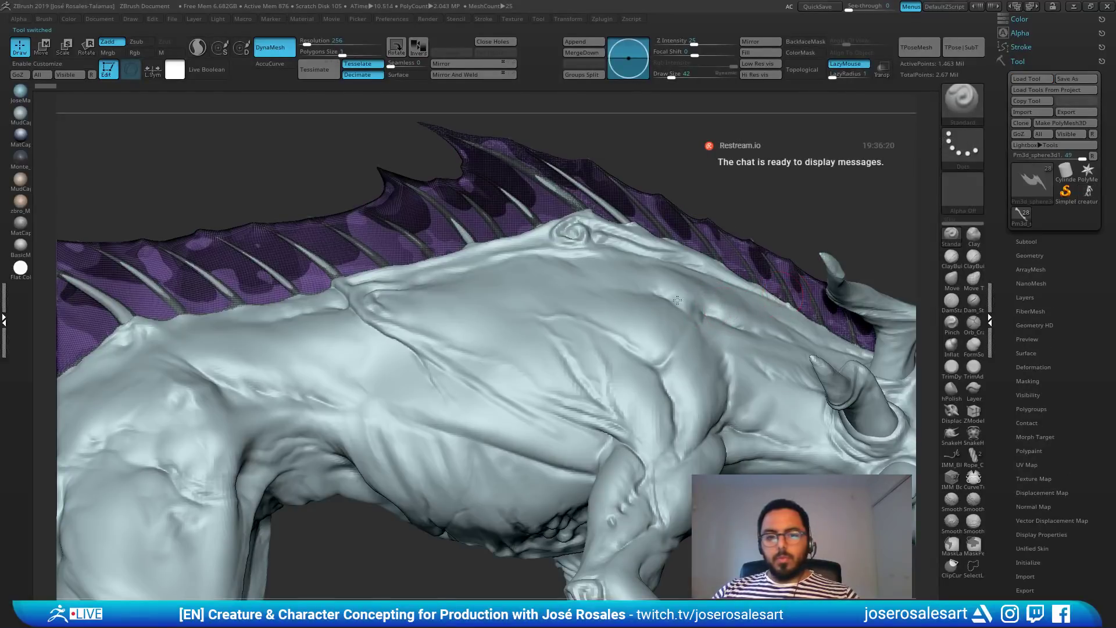
right_click_drag(782, 302, 588, 335, "ctrl")
mouse_move(668, 304)
right_mouse_down()
mouse_move(660, 318)
mouse_move(698, 309)
right_mouse_up()
key("shift+f")
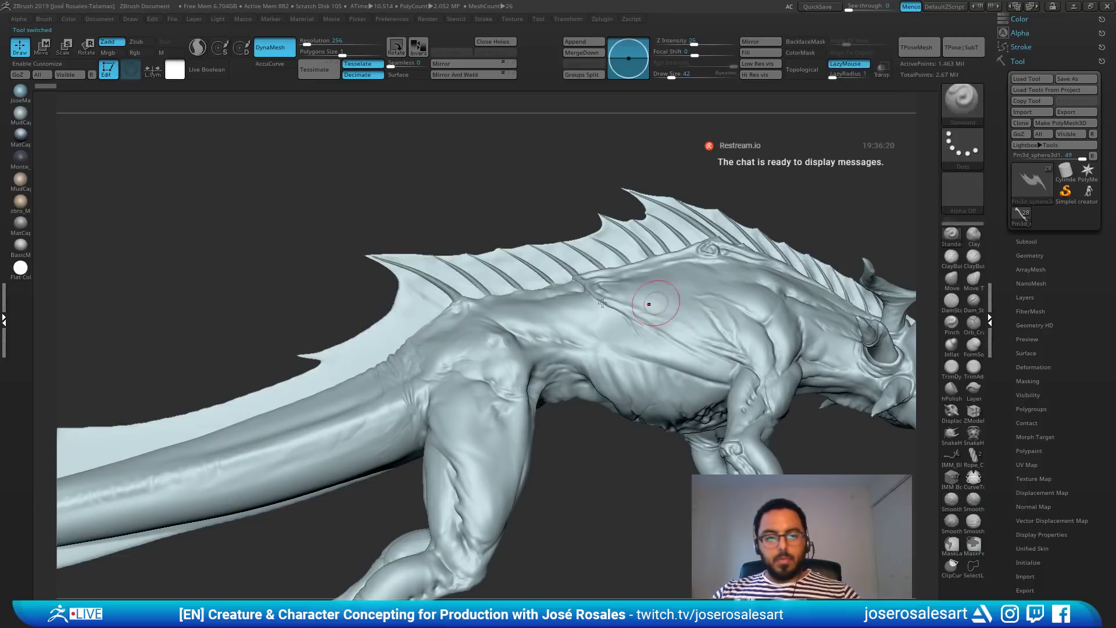
Step: Compare the tail fin spines of creature08 with the bare tail fin of the Pm3d_sphere3d1 tool
right_click_drag(602, 303, 675, 318, "ctrl")
right_click_drag(675, 318, 632, 300)
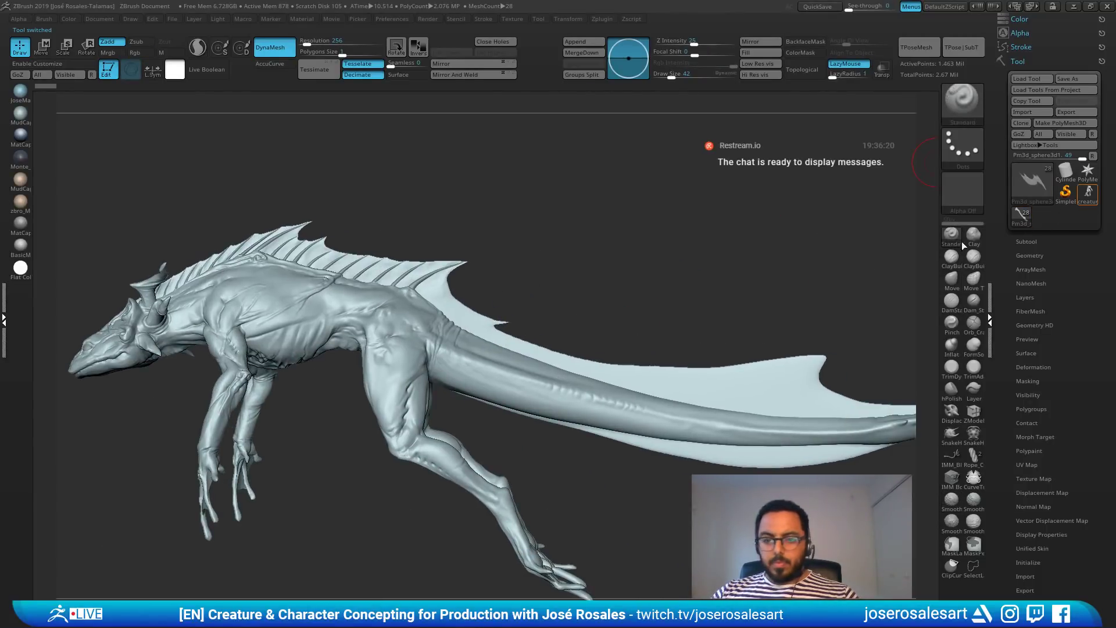
right_click_drag(750, 386, 818, 408, "ctrl")
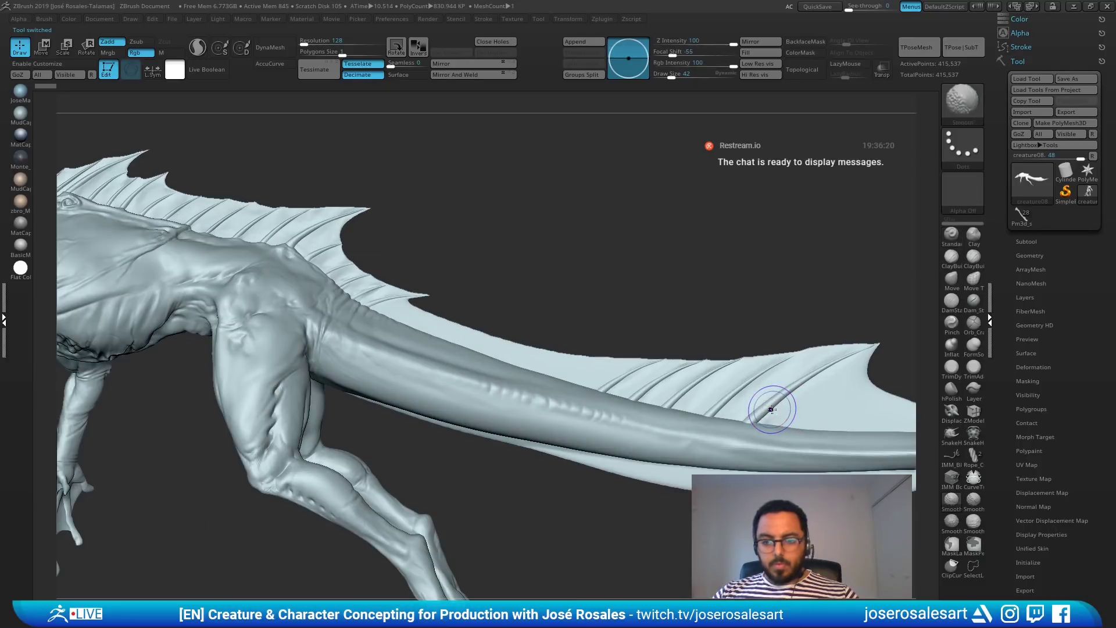
key("shift+f")
key("shift+f")
left_click(1022, 216)
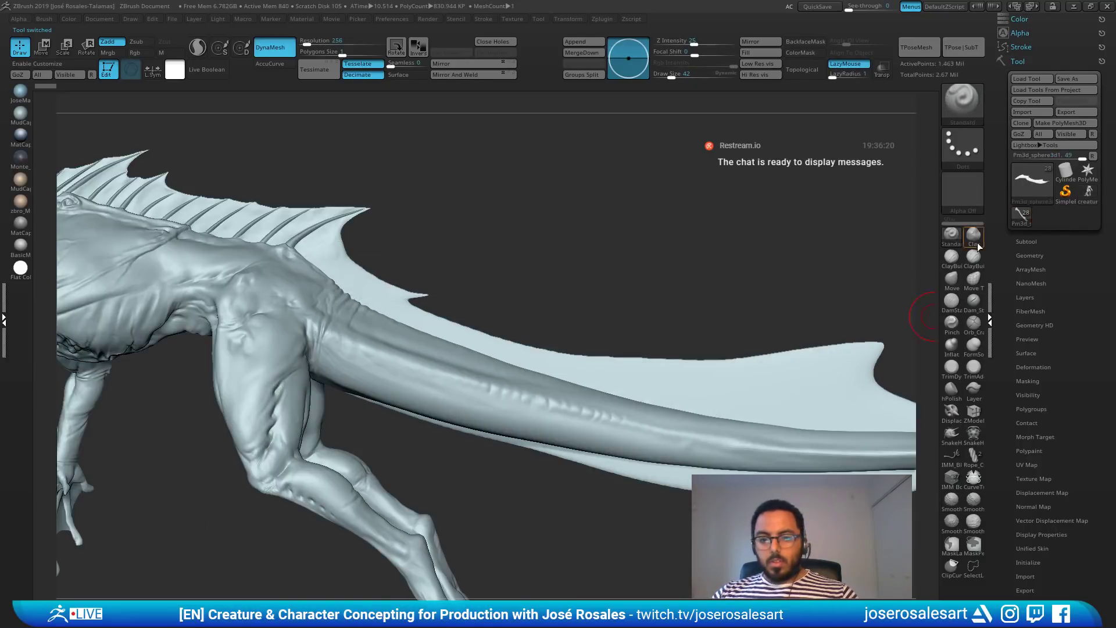
right_click_drag(727, 281, 565, 325, "ctrl")
key("f")
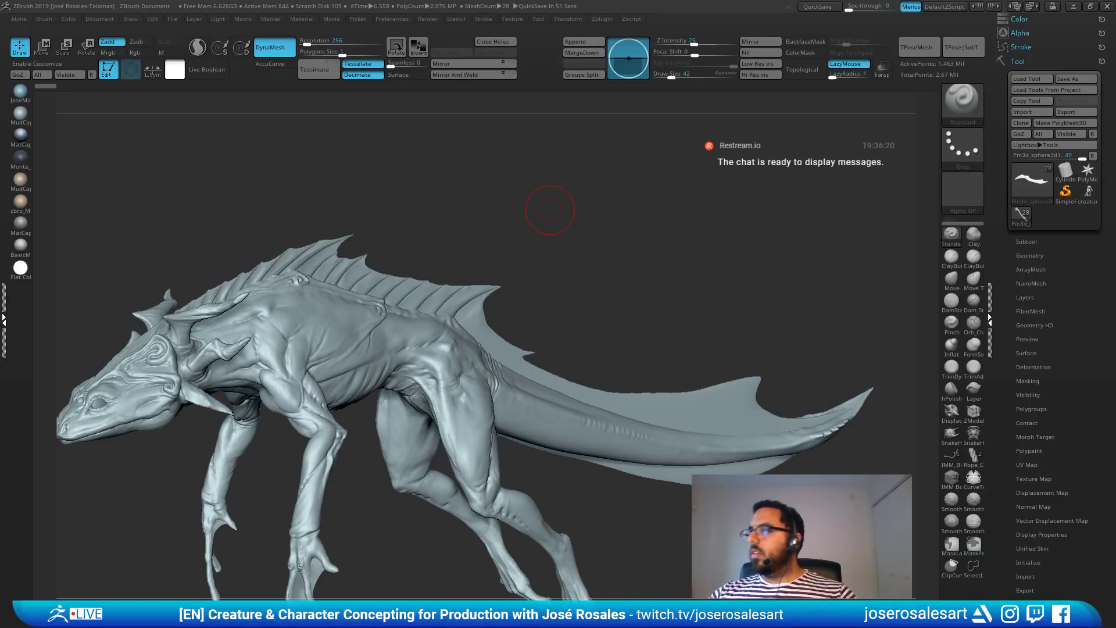
Step: Select the PM3D_Cone3D_2 spine on the back fin and move it onto the upper tail fin near its rear tip
left_click_drag(550, 210, 577, 269)
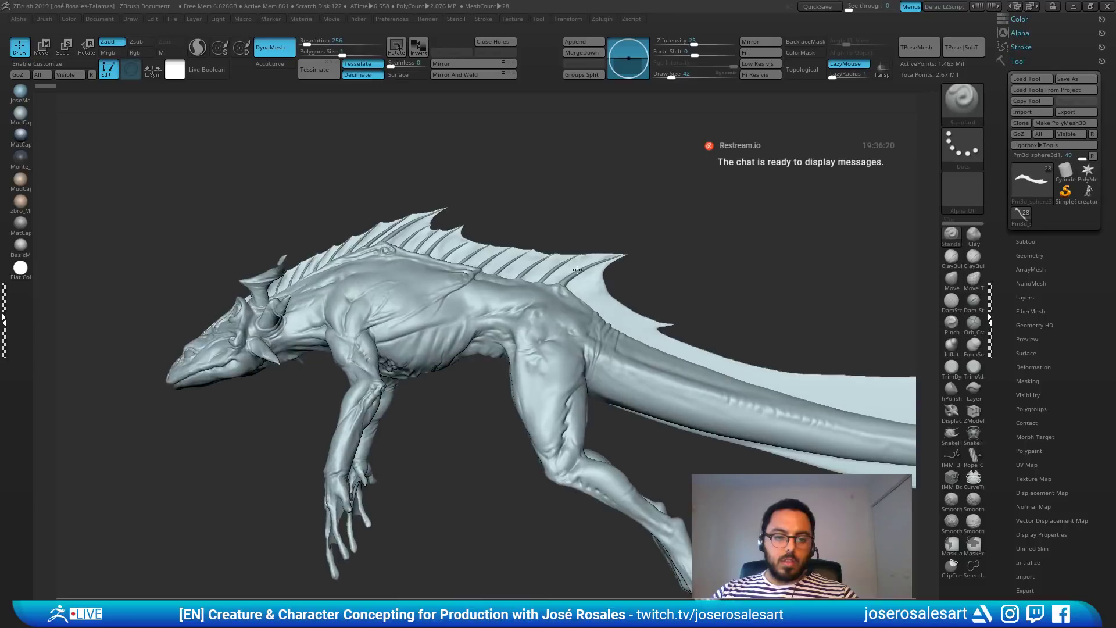
right_click_drag(578, 269, 605, 196, "ctrl")
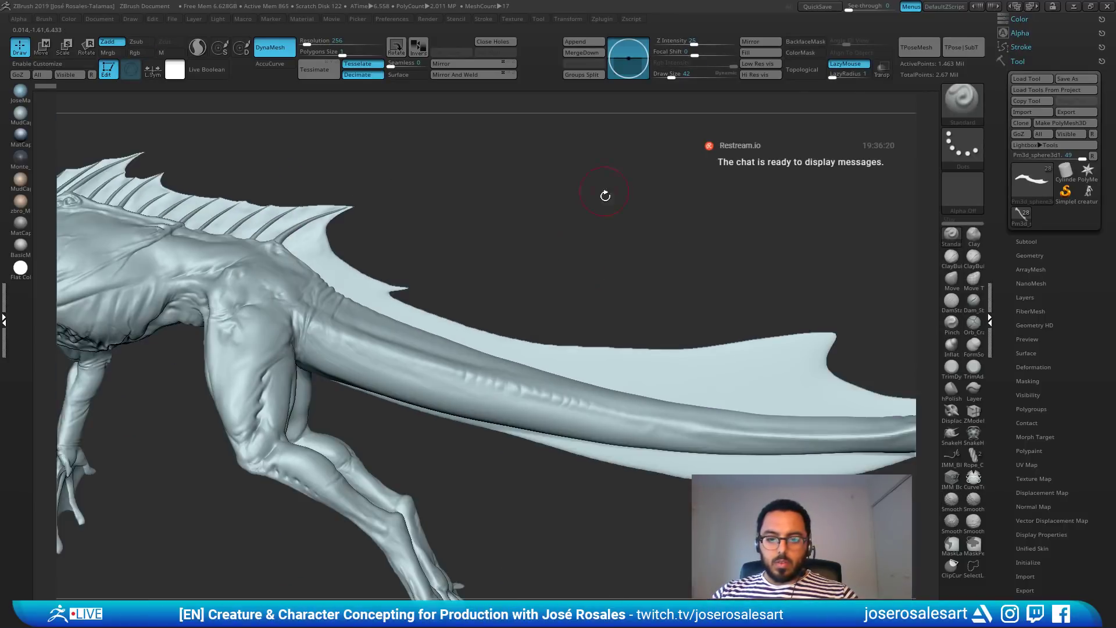
left_click_drag(605, 196, 466, 283)
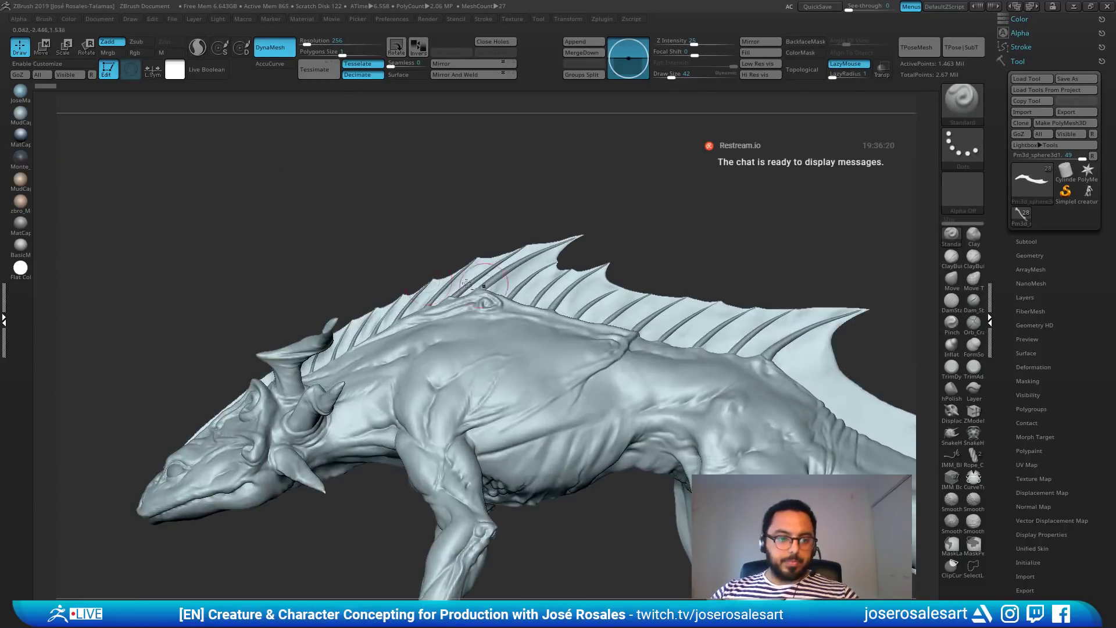
left_click(500, 282, "alt")
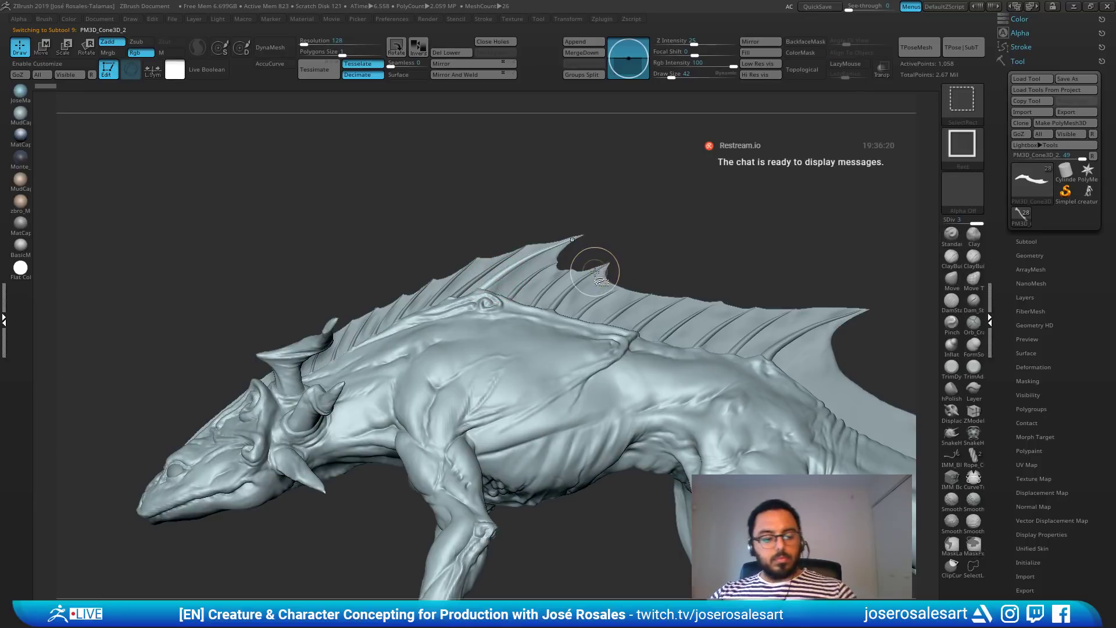
key("w")
key("f")
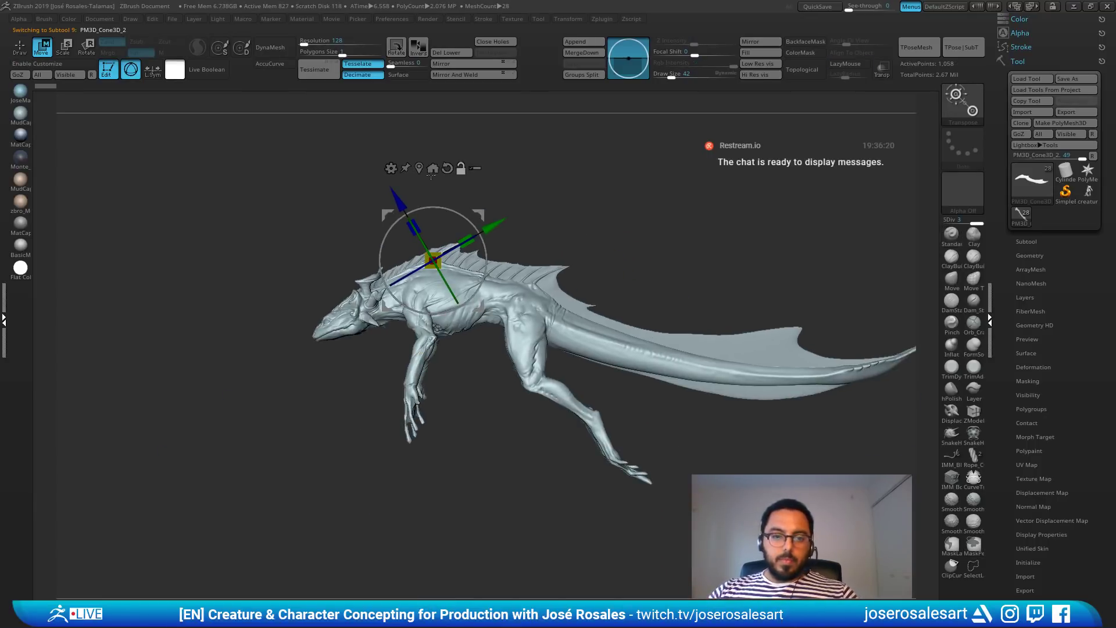
left_click(432, 169)
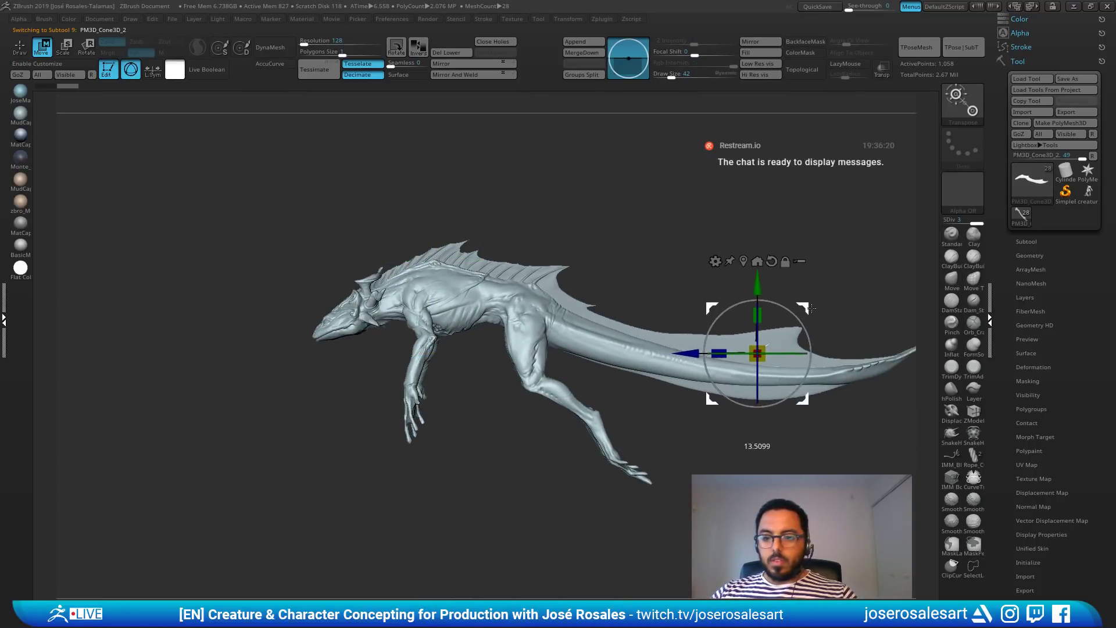
left_click_drag(812, 309, 829, 262)
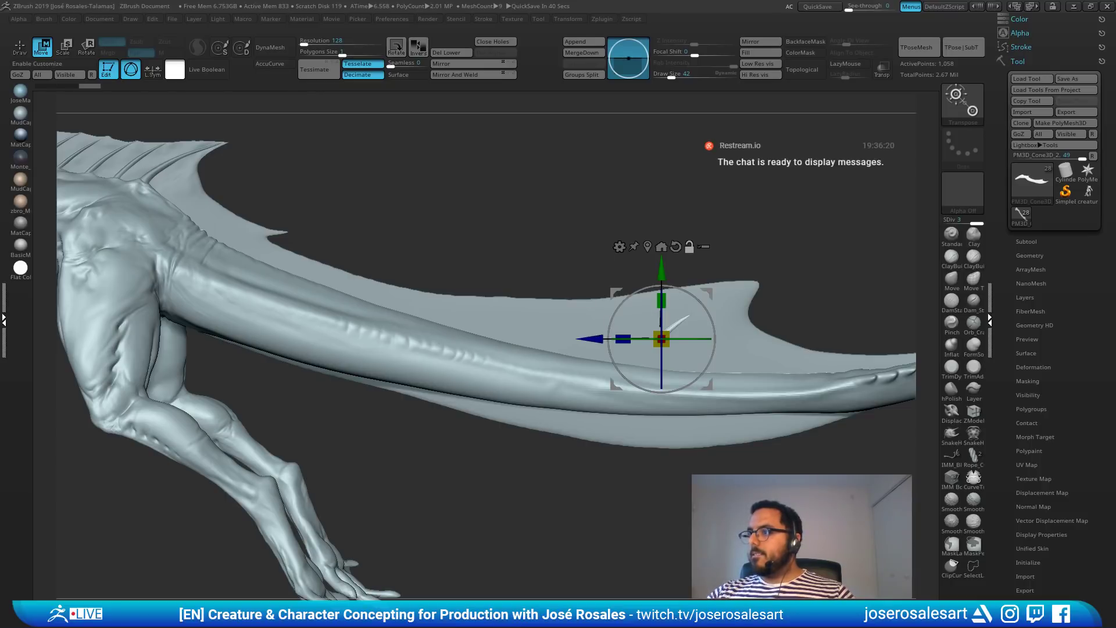
left_click_drag(441, 274, 500, 276)
left_click_drag(654, 299, 1025, 372, "alt")
key("q")
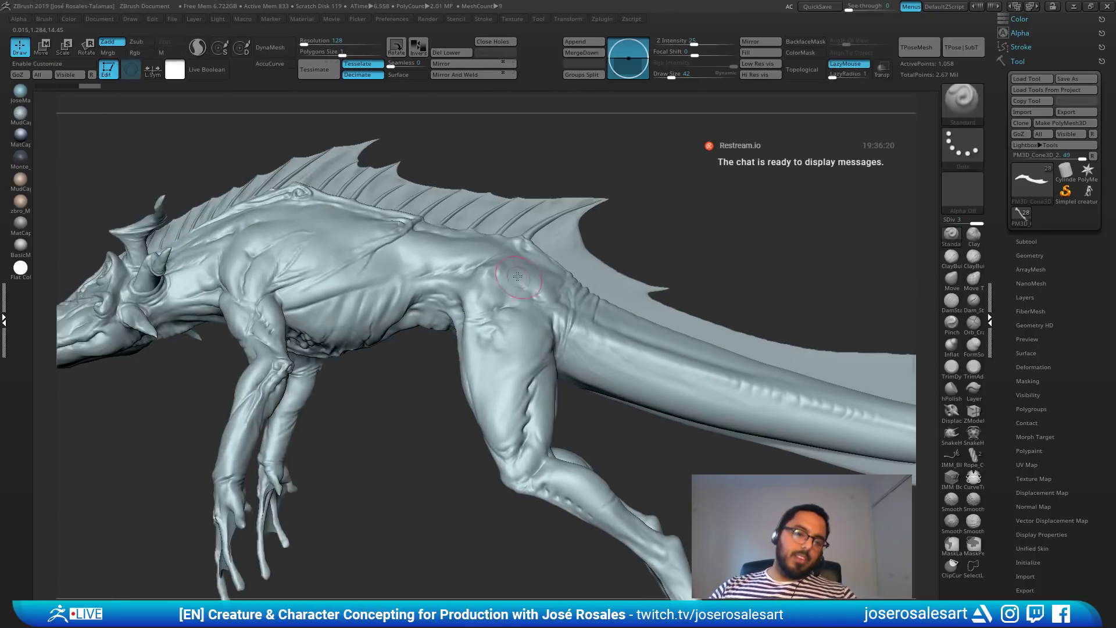
Step: Examine the whole creature from both sides and the front, comparing the spined back fin with the tail fin
left_click_drag(377, 268, 307, 274, "alt")
mouse_move(392, 289)
left_mouse_down()
mouse_move(640, 297)
mouse_move(631, 285)
mouse_move(652, 262)
left_mouse_up()
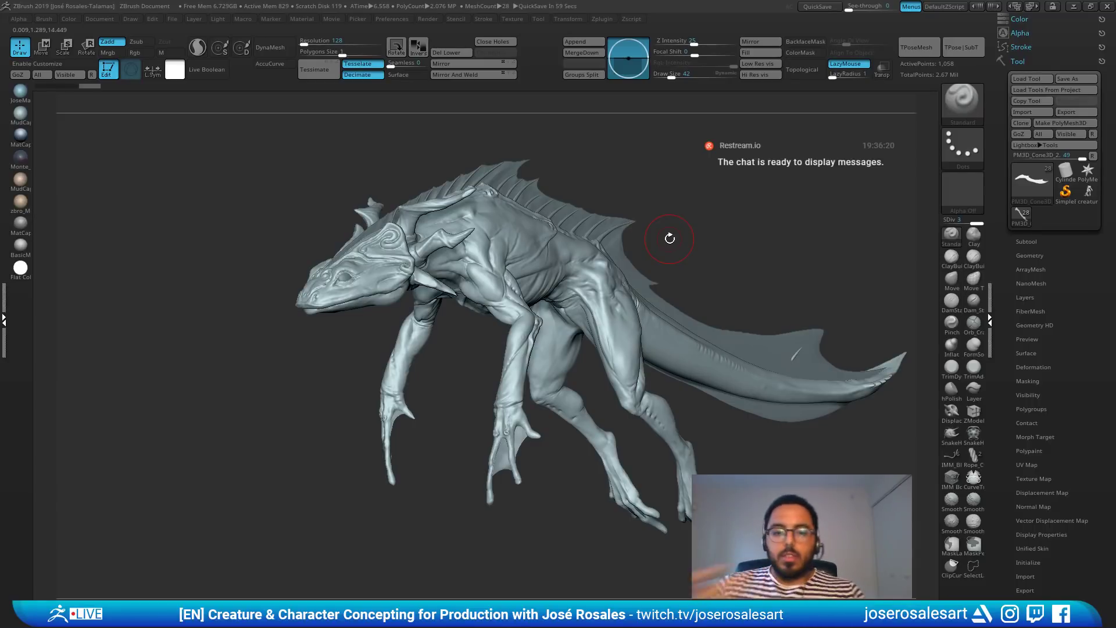
left_click_drag(907, 300, 873, 322)
left_click_drag(669, 319, 655, 329)
right_click_drag(655, 328, 693, 294)
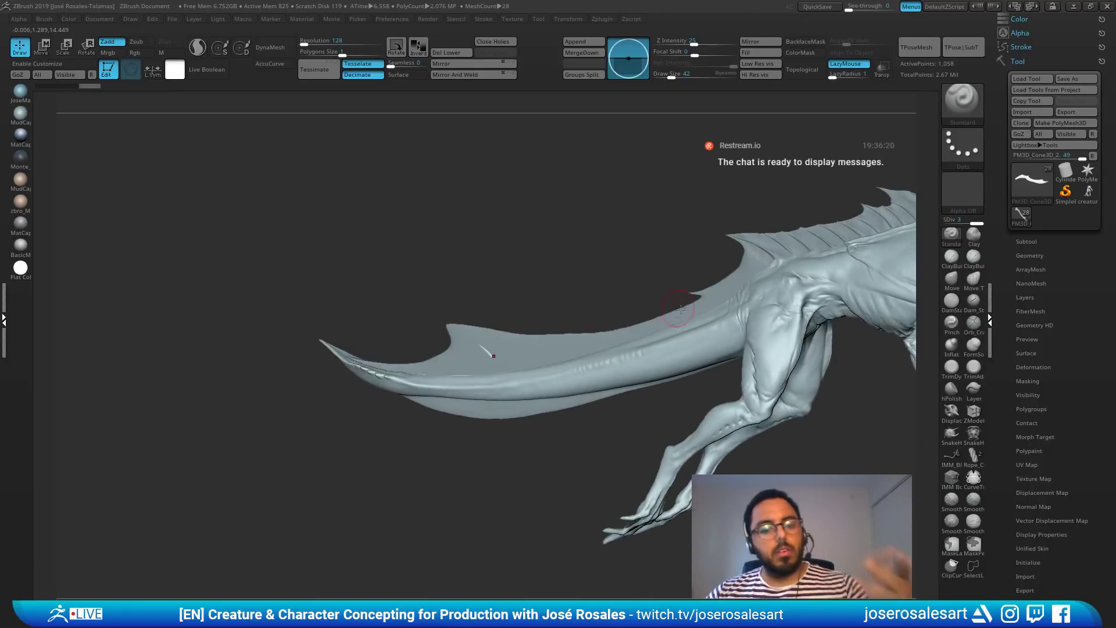
right_click_drag(744, 318, 492, 336, "alt")
right_click_drag(643, 314, 867, 256)
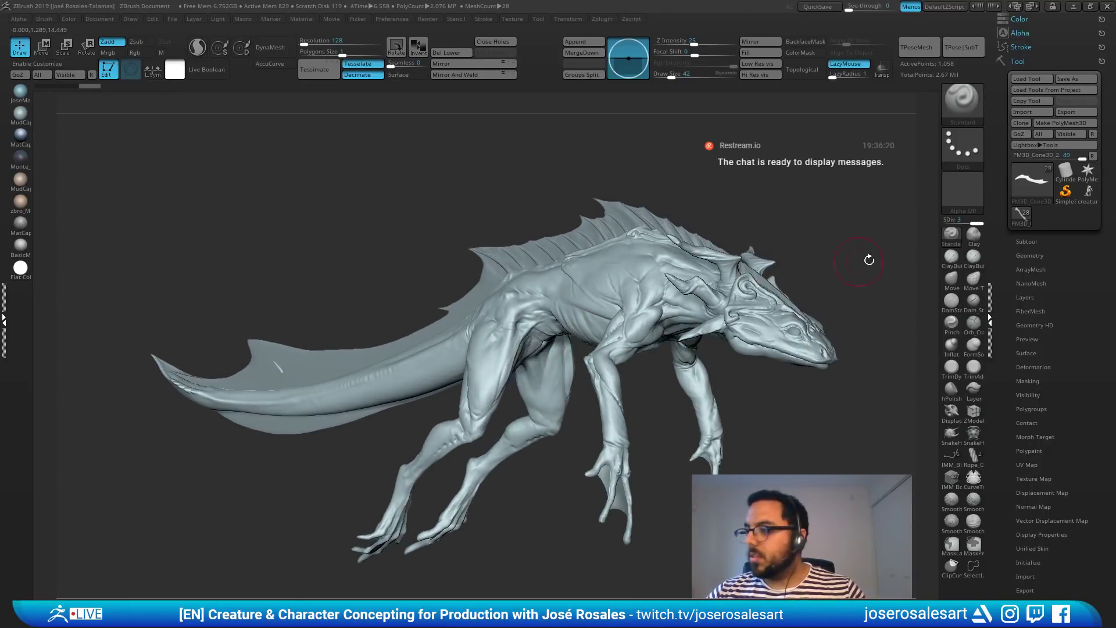
right_click_drag(695, 327, 673, 327)
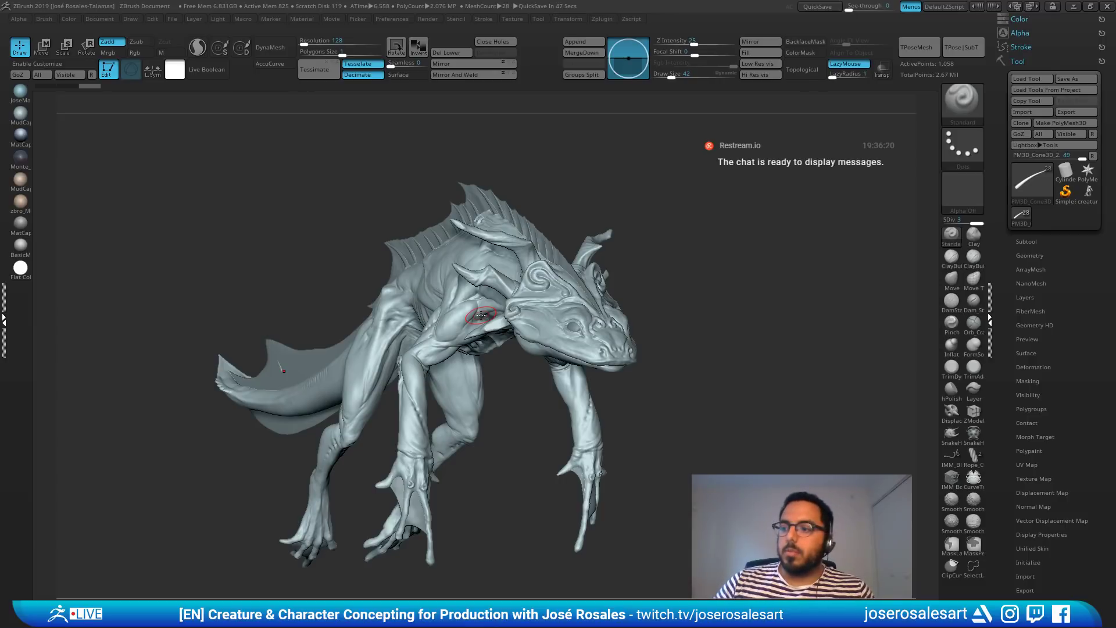
right_click_drag(453, 321, 301, 326)
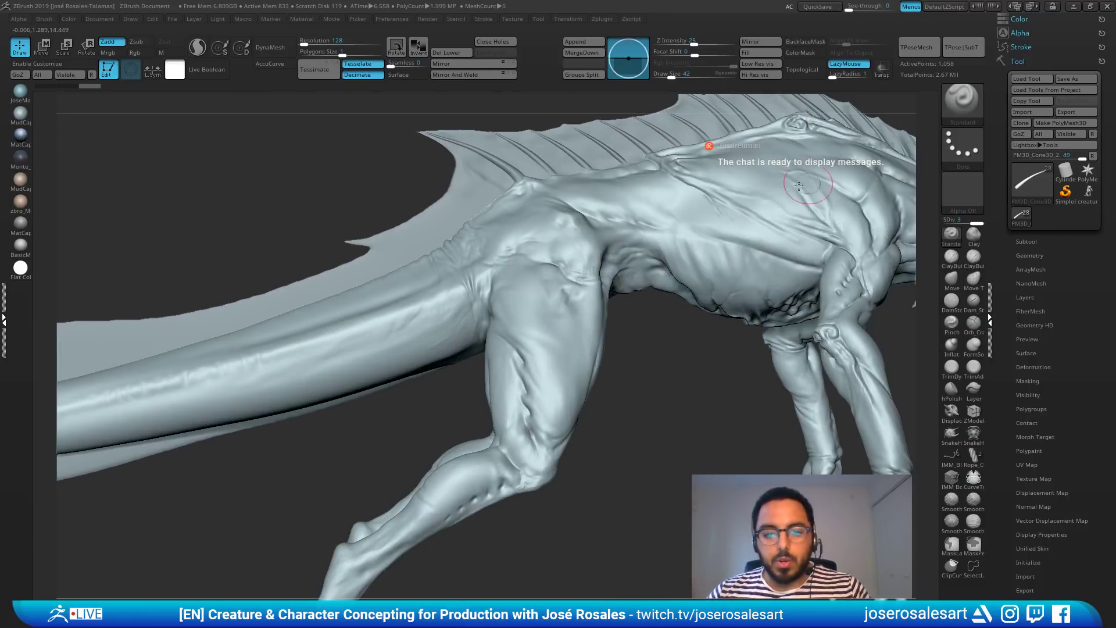
mouse_move(581, 290)
right_mouse_down()
mouse_move(512, 322)
mouse_move(522, 304)
mouse_move(582, 323)
mouse_move(657, 270)
right_mouse_up()
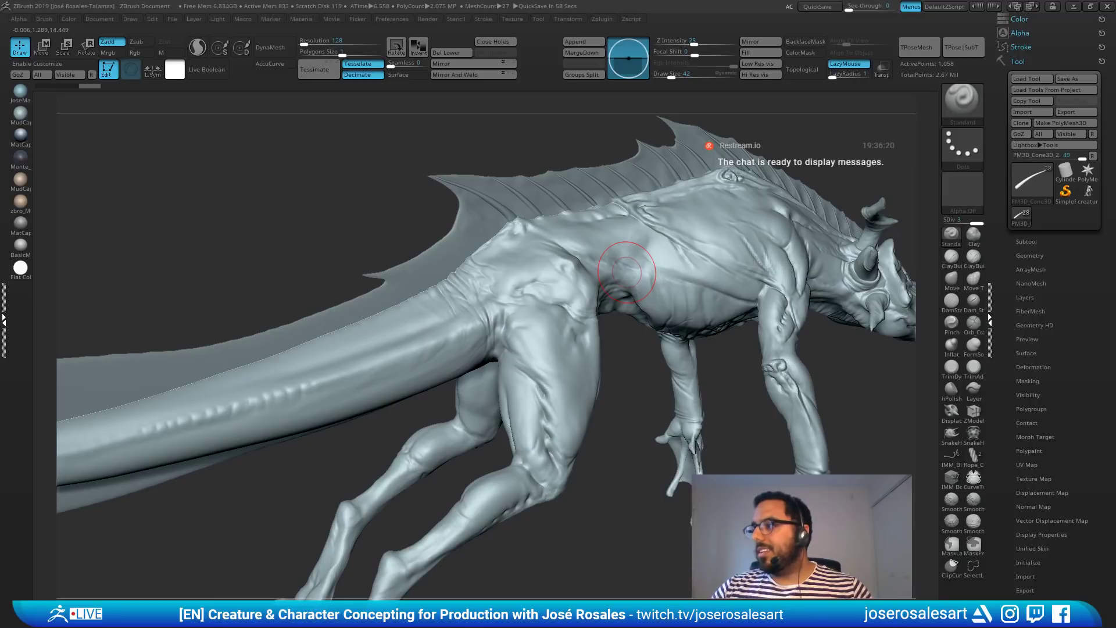
mouse_move(627, 272)
right_mouse_down()
mouse_move(640, 259)
mouse_move(576, 290)
mouse_move(664, 310)
mouse_move(595, 267)
mouse_move(788, 178)
right_mouse_up()
Step: Examine the tail fin with its single spine and study how the back fin's spines continue toward the tail
right_click_drag(551, 299, 797, 279, "alt")
mouse_move(505, 327)
right_mouse_down()
mouse_move(540, 317)
mouse_move(510, 309)
mouse_move(551, 290)
mouse_move(391, 321)
mouse_move(598, 326)
mouse_move(509, 359)
right_mouse_up()
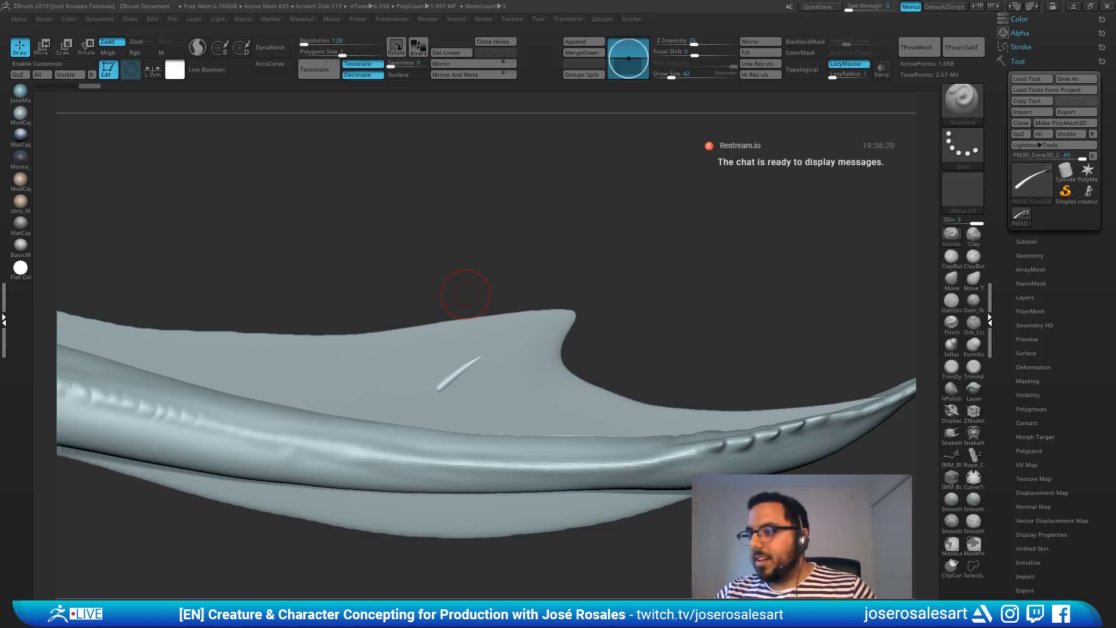
right_click_drag(465, 294, 506, 343)
right_click_drag(422, 389, 561, 359, "alt")
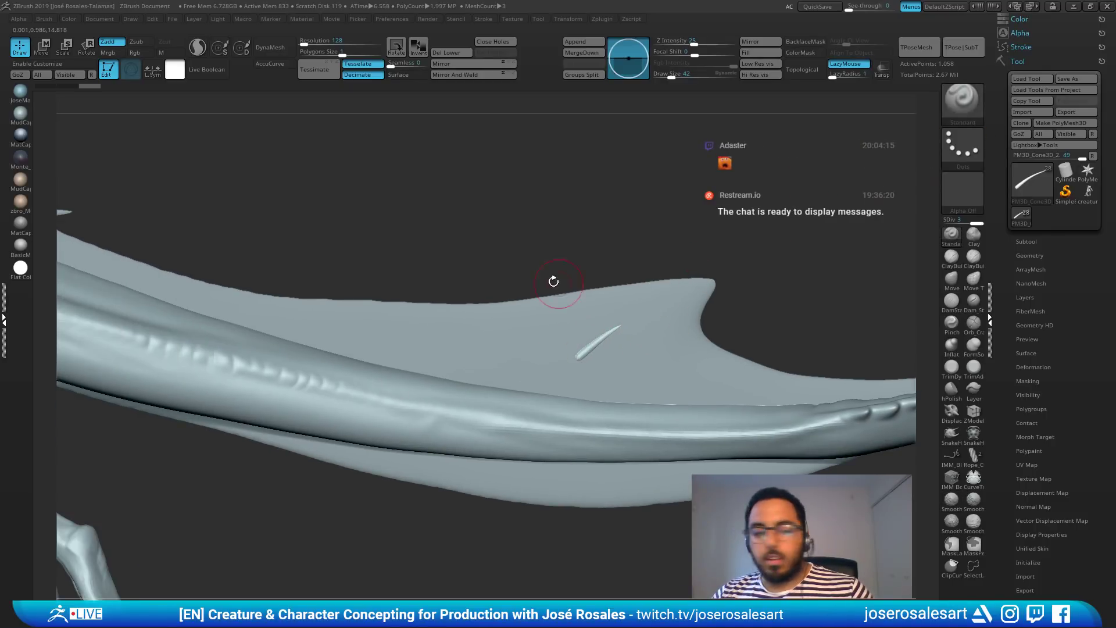
right_click_drag(554, 281, 785, 332, "alt")
right_click_drag(539, 309, 500, 295, "ctrl")
mouse_move(500, 296)
right_mouse_down("alt")
mouse_move(752, 354)
mouse_move(500, 273)
right_mouse_up("alt")
right_click_drag(500, 273, 192, 271, "ctrl")
right_click_drag(192, 271, 319, 299, "ctrl")
left_click_drag(588, 120, 515, 314)
left_click(643, 290, "alt")
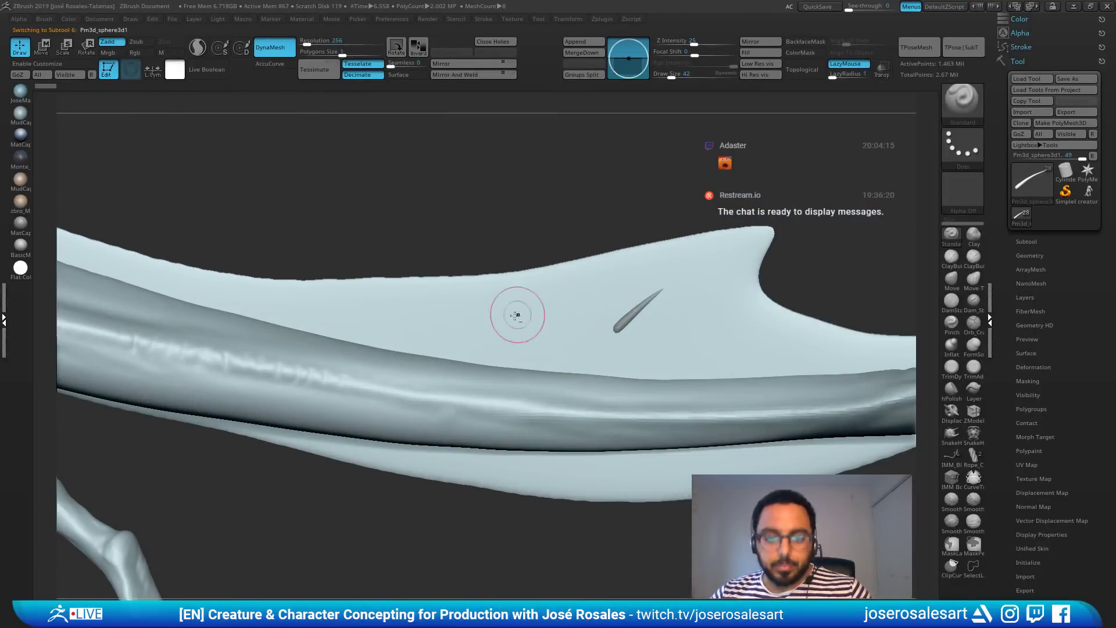
mouse_move(568, 259)
left_mouse_down("alt")
mouse_move(556, 255)
mouse_move(524, 361)
mouse_move(553, 481)
mouse_move(349, 285)
left_mouse_up("alt")
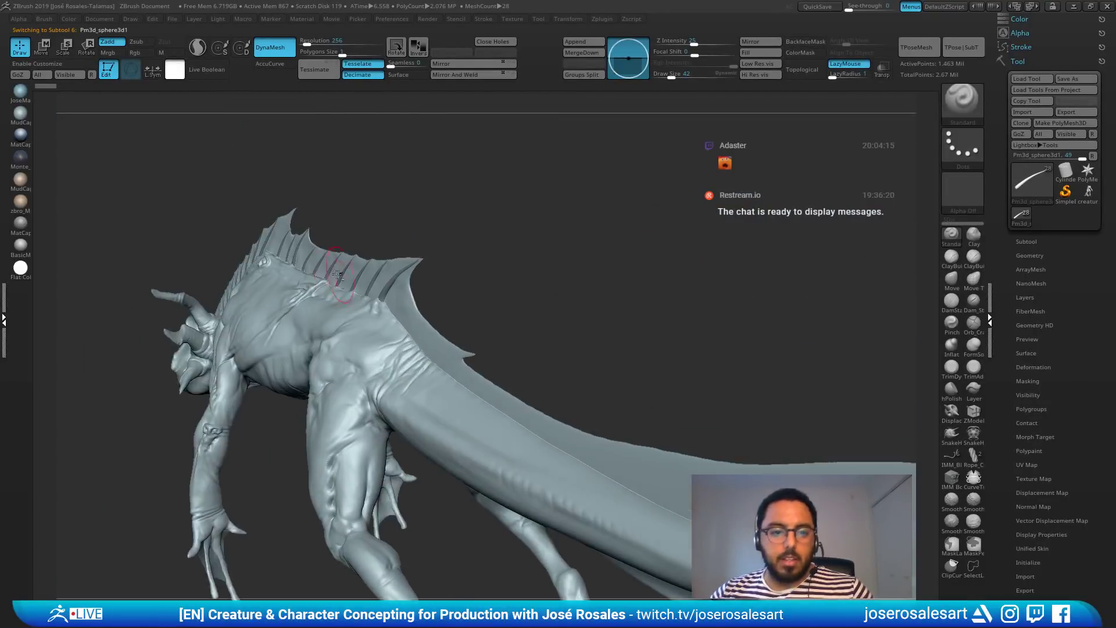
left_click_drag(110, 235, 245, 264)
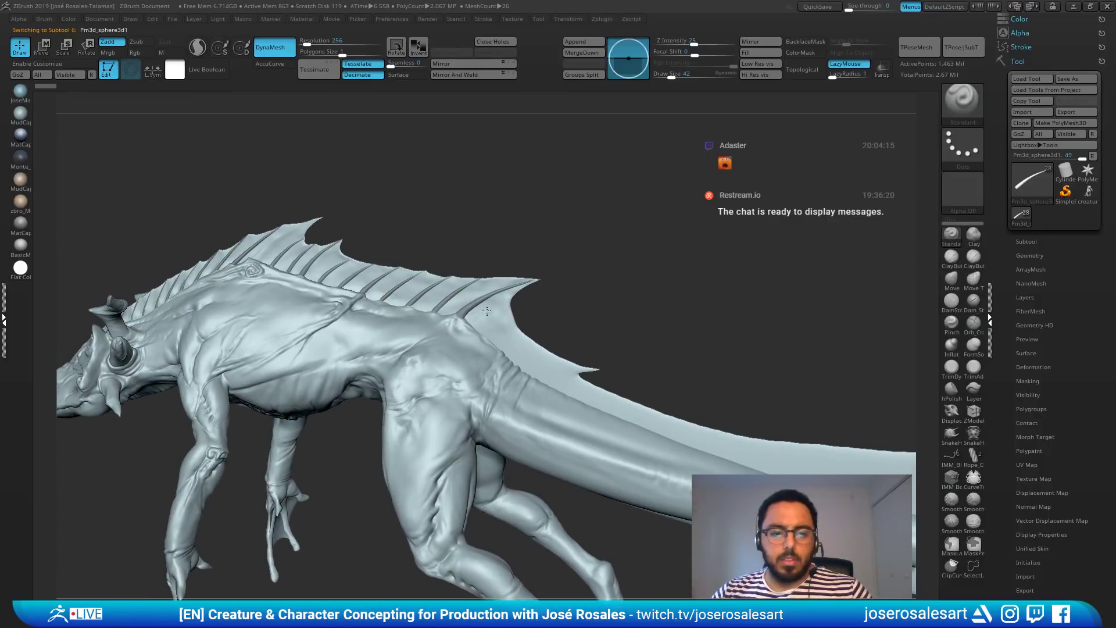
left_click_drag(487, 311, 553, 320)
left_click_drag(703, 366, 366, 302, "alt")
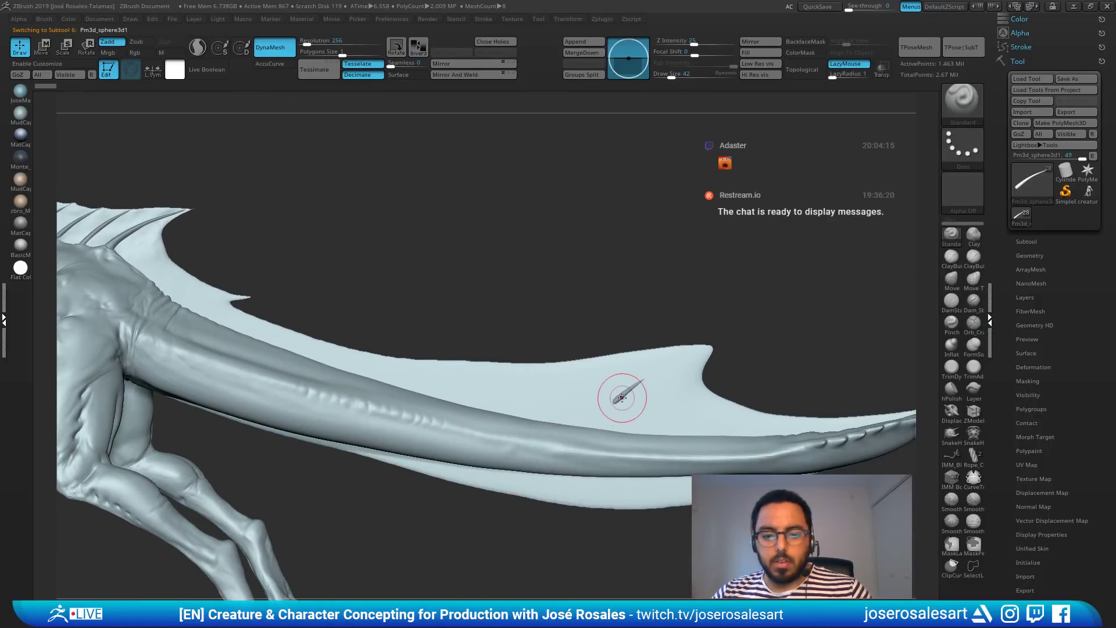
Step: Enlarge the PM3D_Cone3D_2 spine, place its base against the tail pointing toward the fin tip, and select the fin membrane
left_click(621, 397, "alt")
mouse_move(667, 391)
right_mouse_down("ctrl")
mouse_move(678, 393)
mouse_move(677, 433)
right_mouse_up("ctrl")
key("shift+f")
key("shift+f")
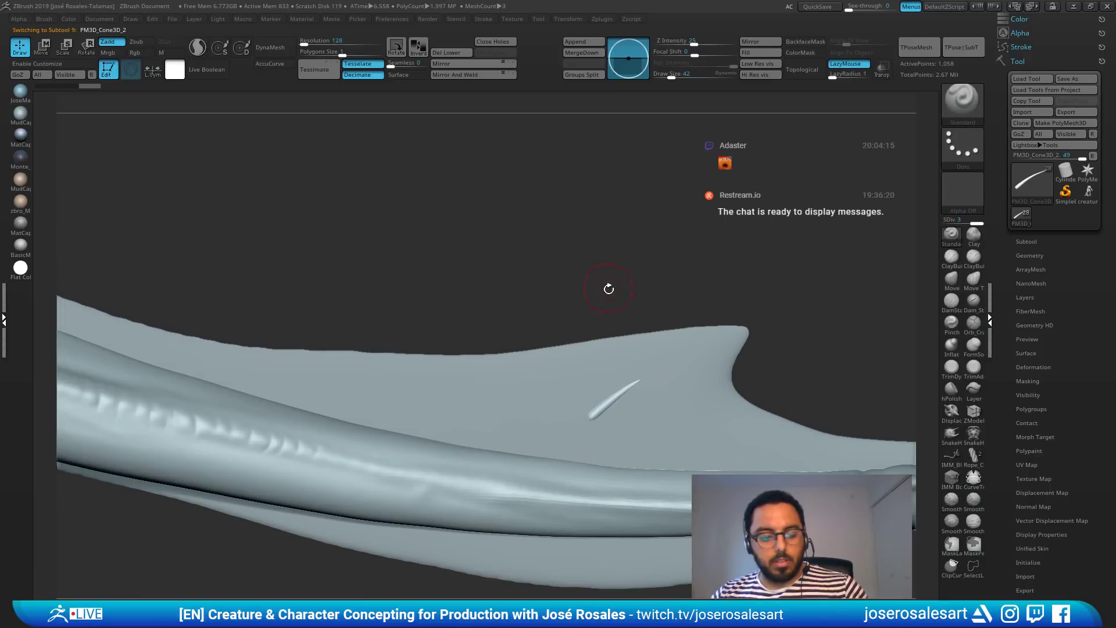
key("w")
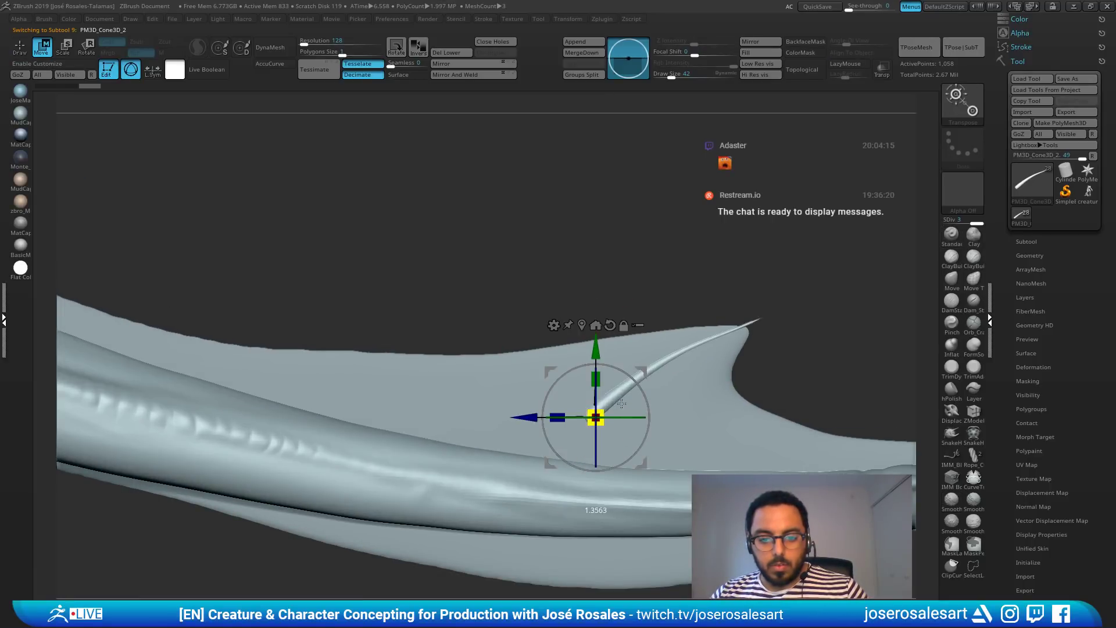
left_click_drag(638, 384, 579, 446)
key("q")
right_click_drag(679, 413, 557, 416, "alt")
left_click(609, 434, "alt")
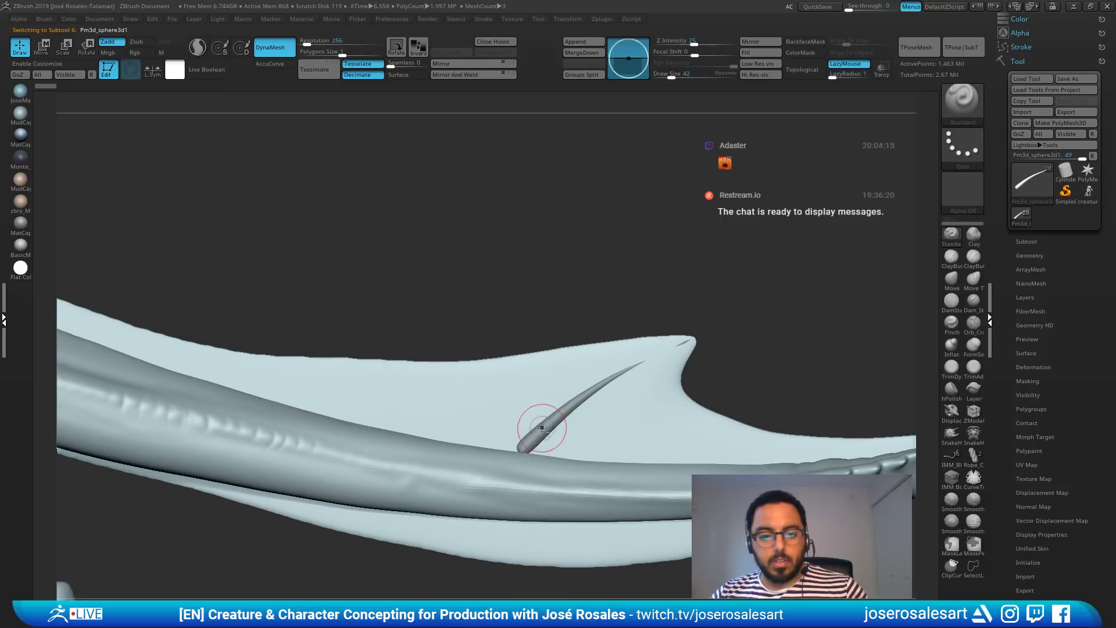
Step: Select the tail spine and bend it into a curve toward the fin tip with the Move brush
left_click(542, 428, "alt")
right_click_drag(606, 349, 655, 308, "alt")
key("b")
key("m")
key("v")
mouse_move(555, 408)
right_mouse_down("ctrl")
mouse_move(564, 398)
mouse_move(578, 412)
mouse_move(579, 385)
mouse_move(535, 372)
mouse_move(581, 398)
right_mouse_up("ctrl")
key("s")
left_click_drag(582, 398, 572, 398)
left_click_drag(582, 408, 576, 430)
right_click_drag(577, 430, 582, 413)
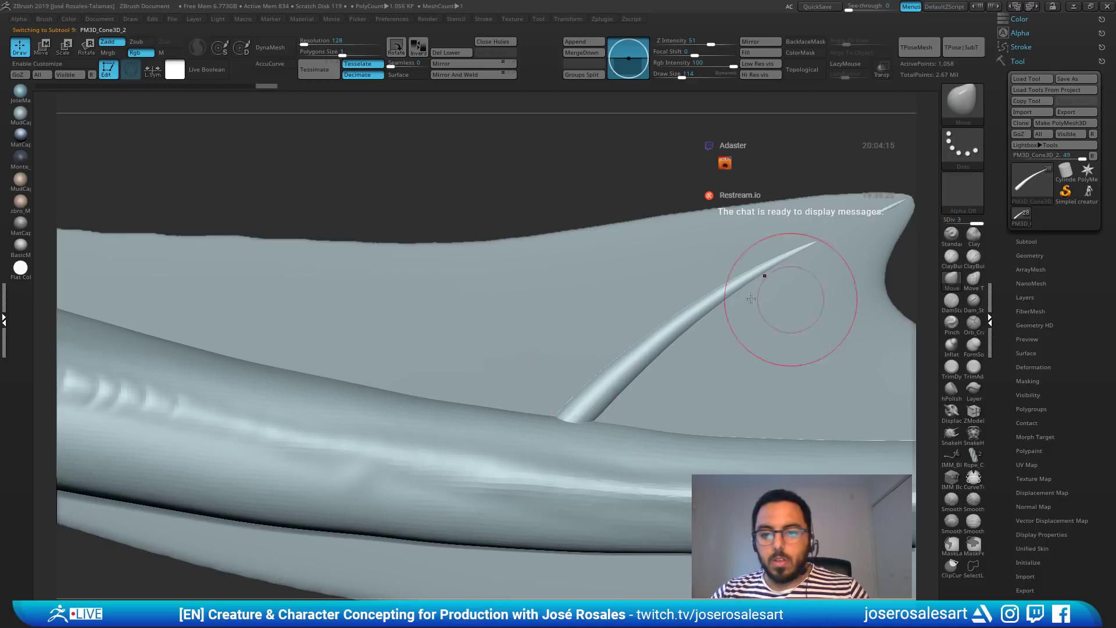
right_click_drag(762, 272, 788, 264, "ctrl")
key("[")
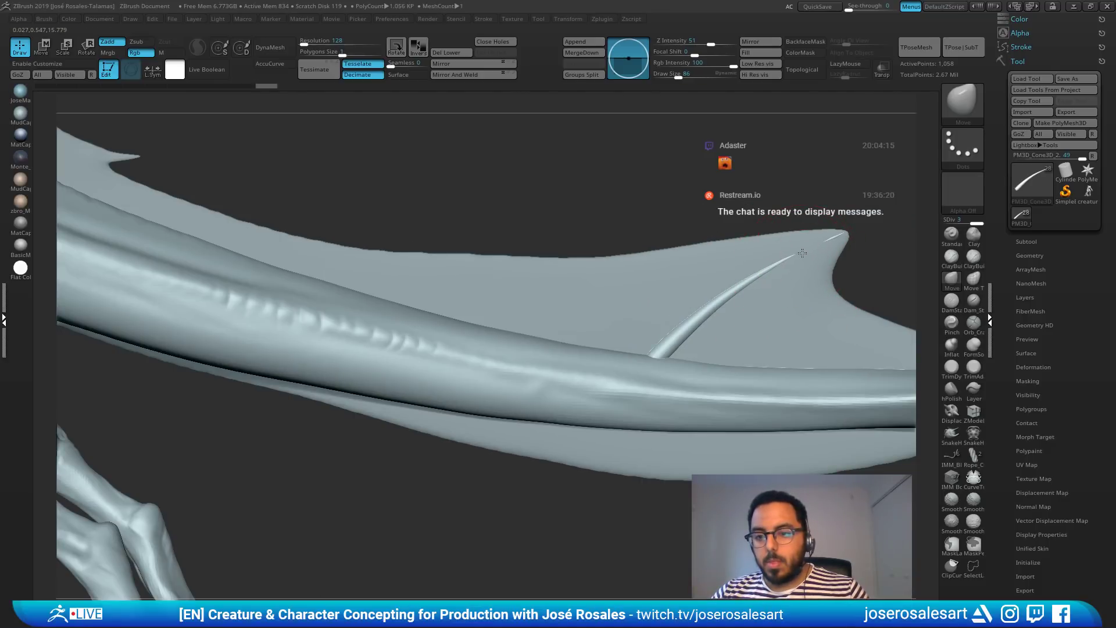
Step: Build up the tail fin membrane around the spine's tip and turn on Double display for the membrane
left_click(803, 253, "alt")
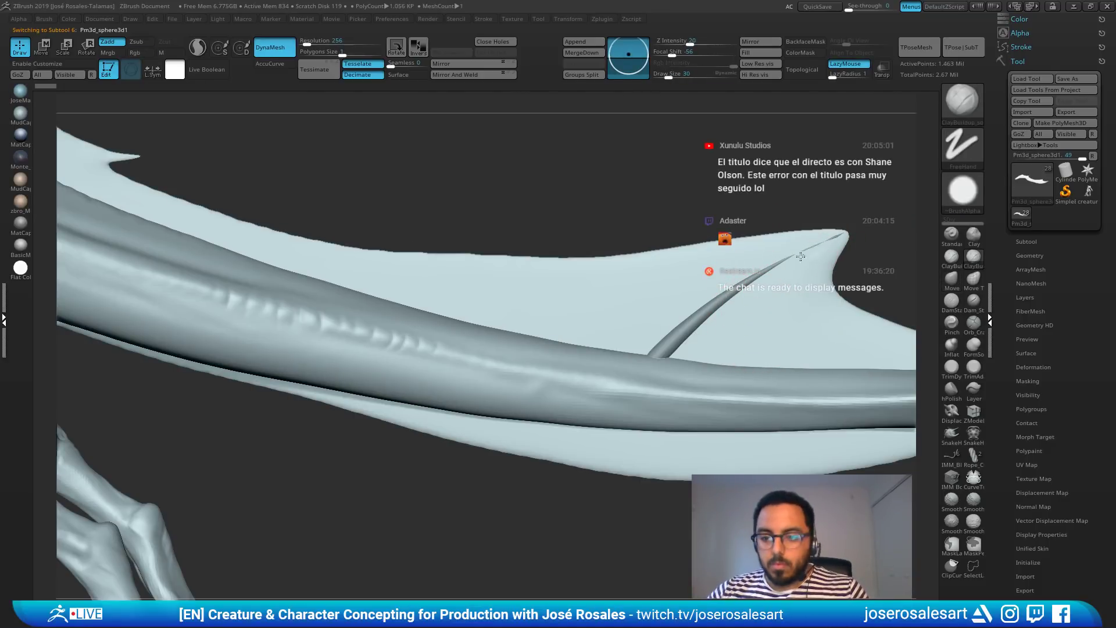
right_click_drag(814, 354, 830, 328, "alt")
left_click_drag(1024, 556, 1026, 527)
left_click(1031, 506)
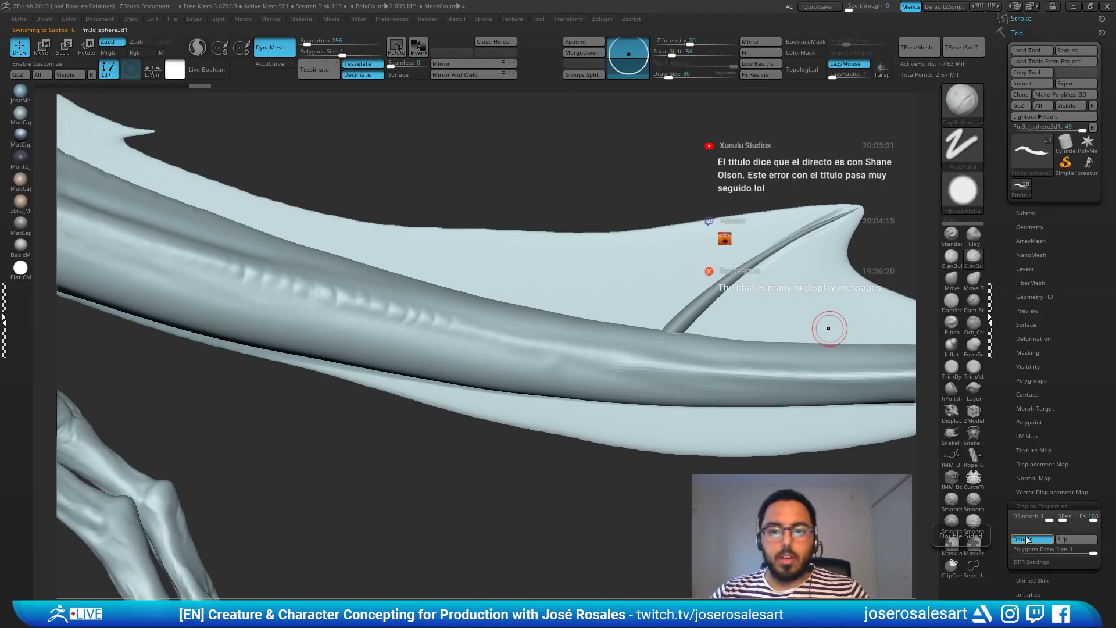
mouse_move(621, 271)
right_mouse_down("ctrl")
mouse_move(716, 314)
mouse_move(676, 397)
mouse_move(576, 407)
right_mouse_up("ctrl")
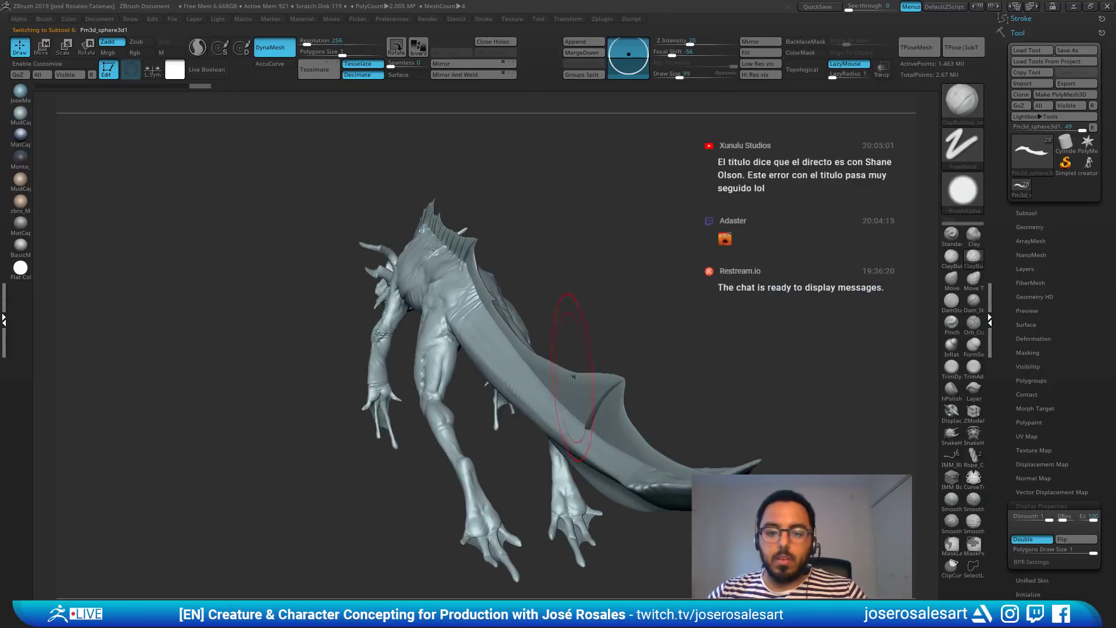
mouse_move(576, 349)
right_mouse_down("ctrl")
mouse_move(614, 419)
mouse_move(696, 235)
right_mouse_up("ctrl")
key("s")
left_click(616, 423)
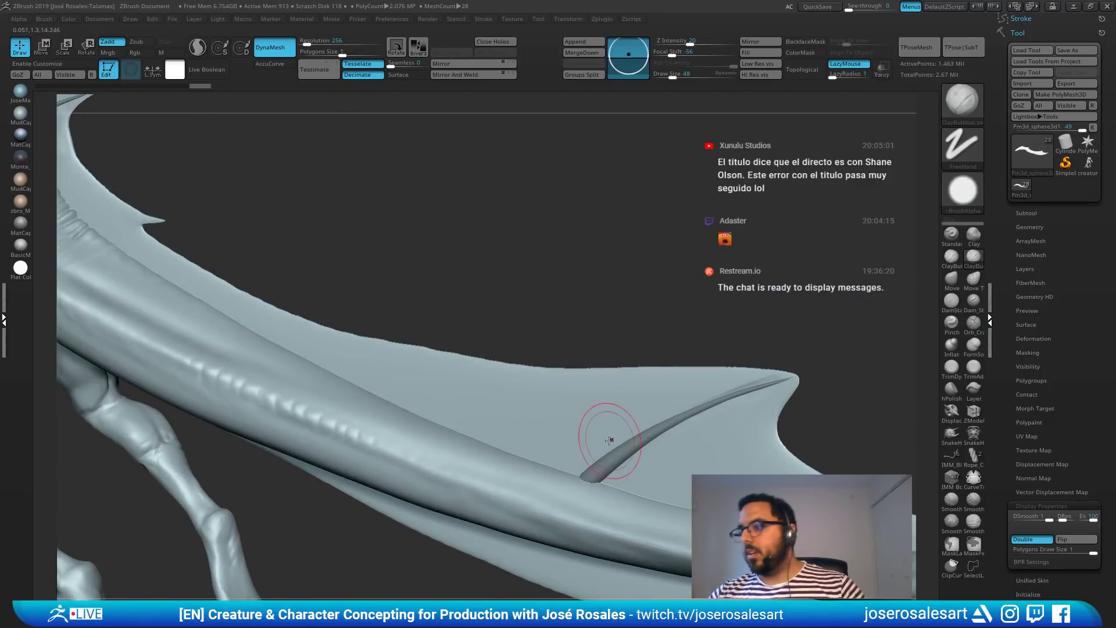
Step: Turn off Double display and sculpt a trial ring-shaped ridge on the tail fin membrane ahead of the spine
left_click(1028, 540)
left_click_drag(756, 453, 739, 453)
right_click_drag(518, 403, 484, 252)
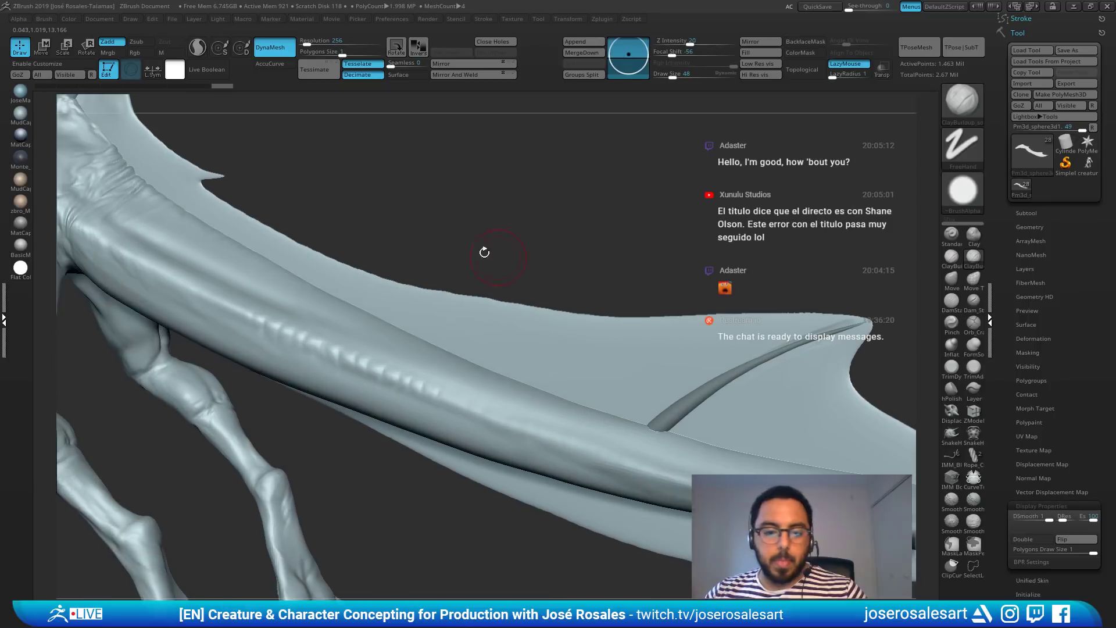
mouse_move(137, 195)
right_mouse_down("alt")
mouse_move(487, 388)
mouse_move(377, 314)
mouse_move(543, 331)
right_mouse_up("alt")
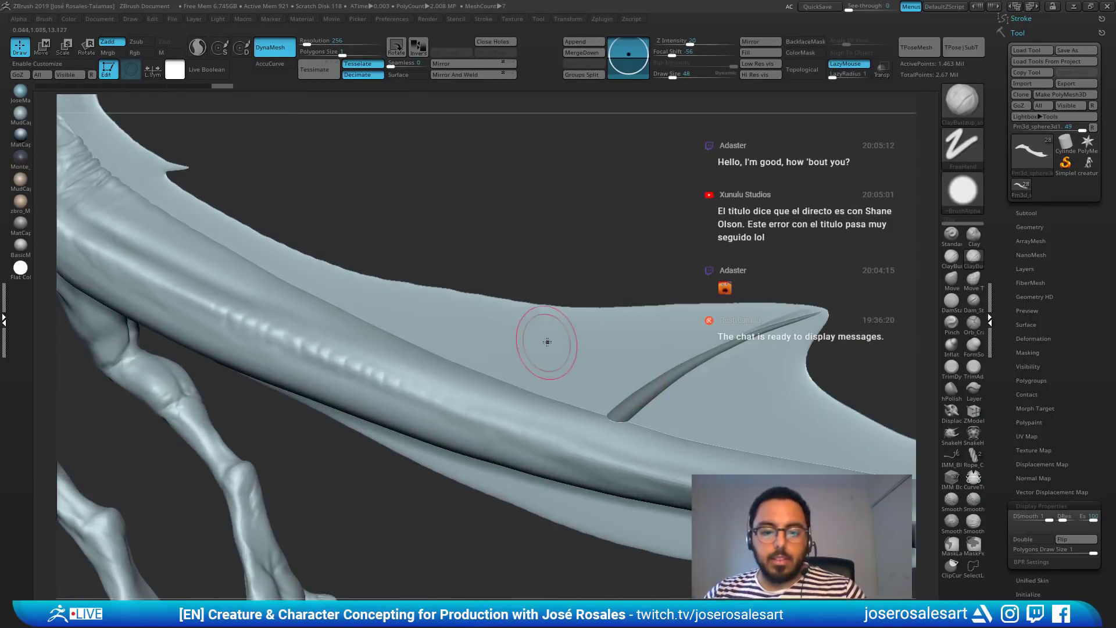
left_click_drag(582, 356, 578, 354)
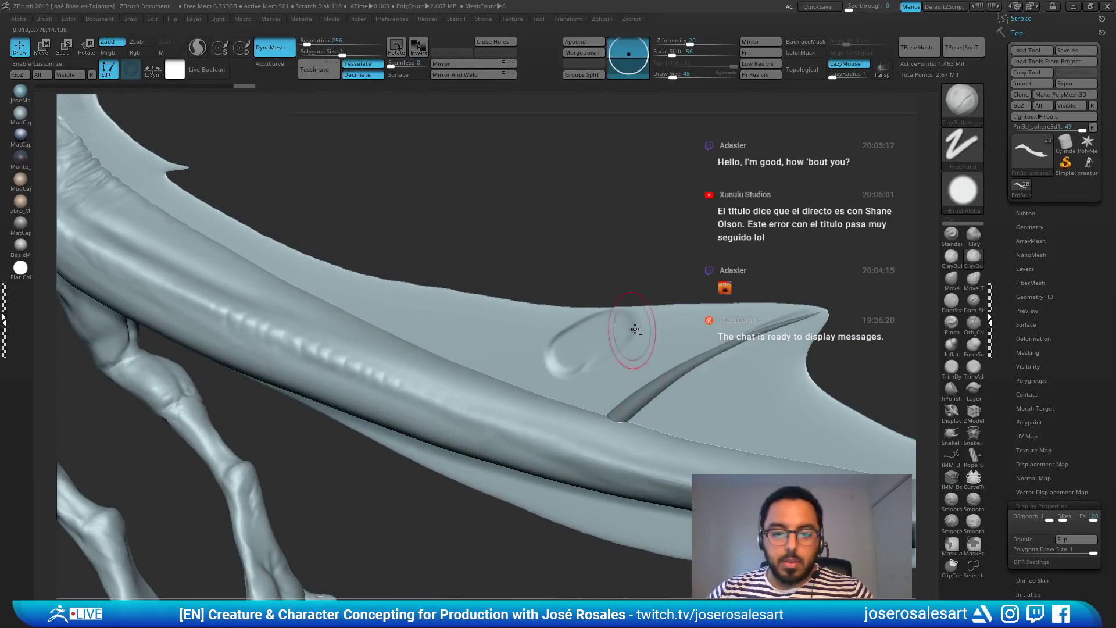
left_click_drag(631, 329, 594, 349)
right_click_drag(608, 359, 612, 352)
left_click_drag(612, 353, 639, 355)
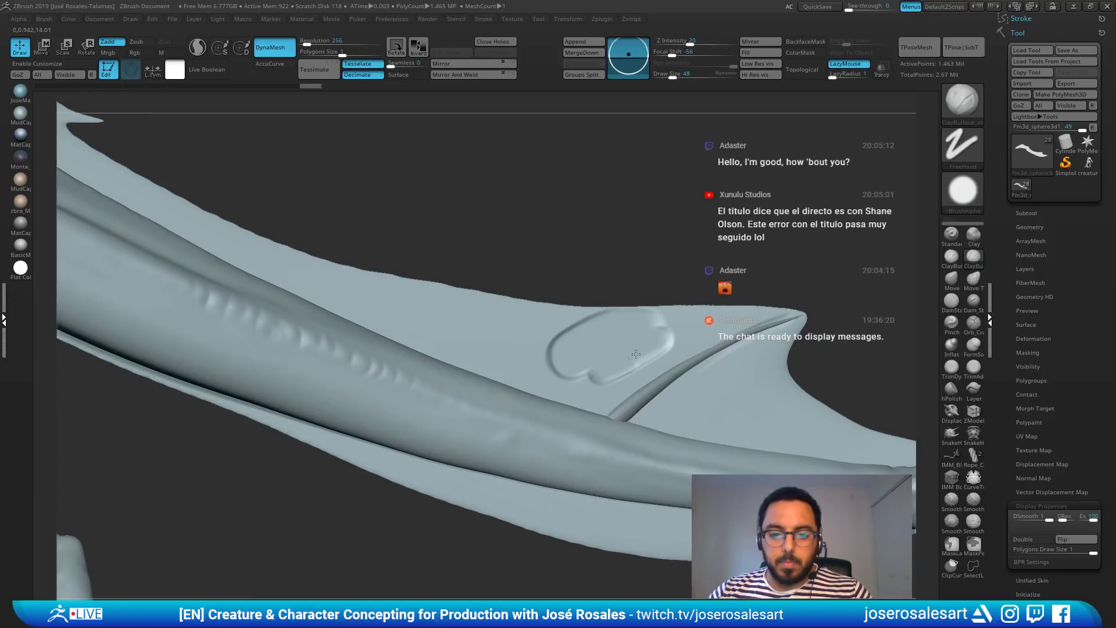
Step: Compare the trial ridge with Double display on and off, and add another test stroke inside it
mouse_move(596, 330)
right_mouse_down()
mouse_move(515, 367)
mouse_move(628, 354)
right_mouse_up()
left_click(1033, 541)
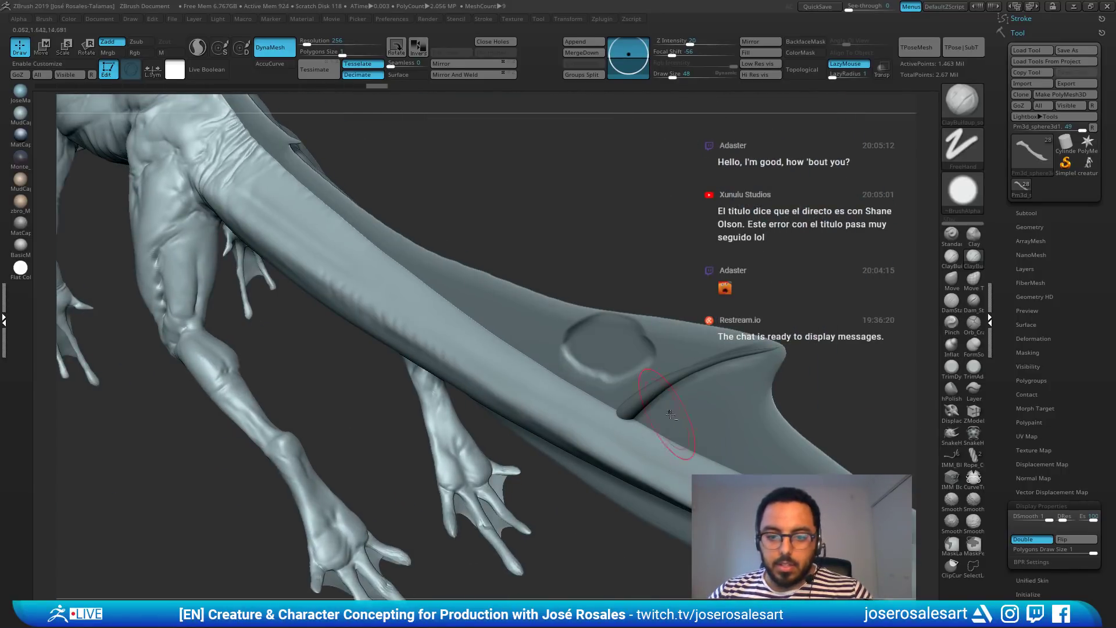
right_click_drag(745, 388, 720, 324)
left_click(1032, 539)
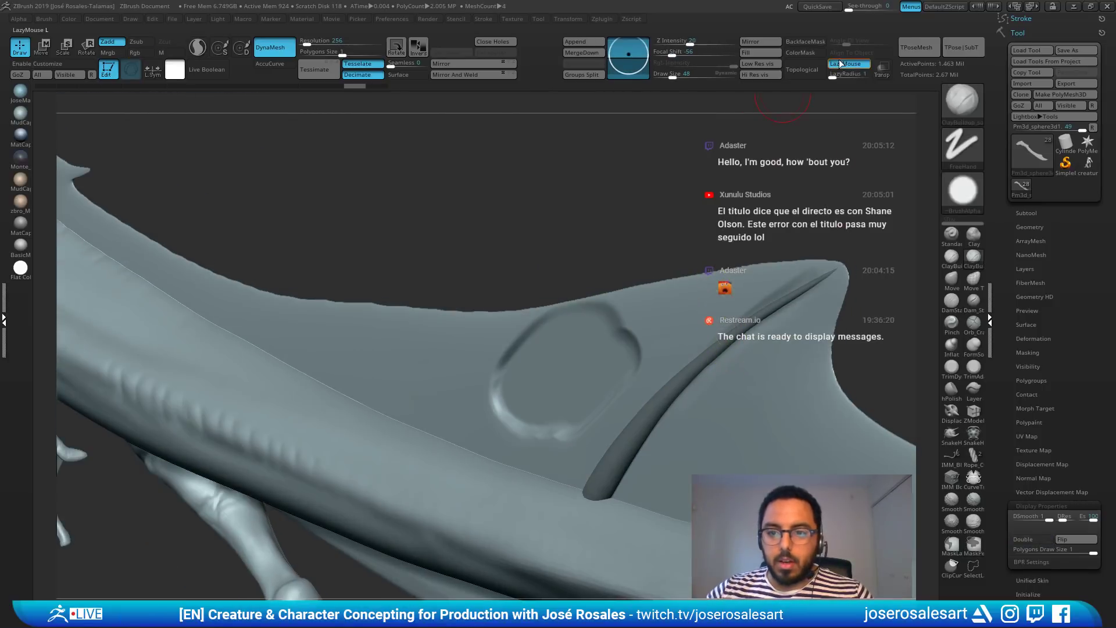
right_click_drag(702, 183, 728, 216)
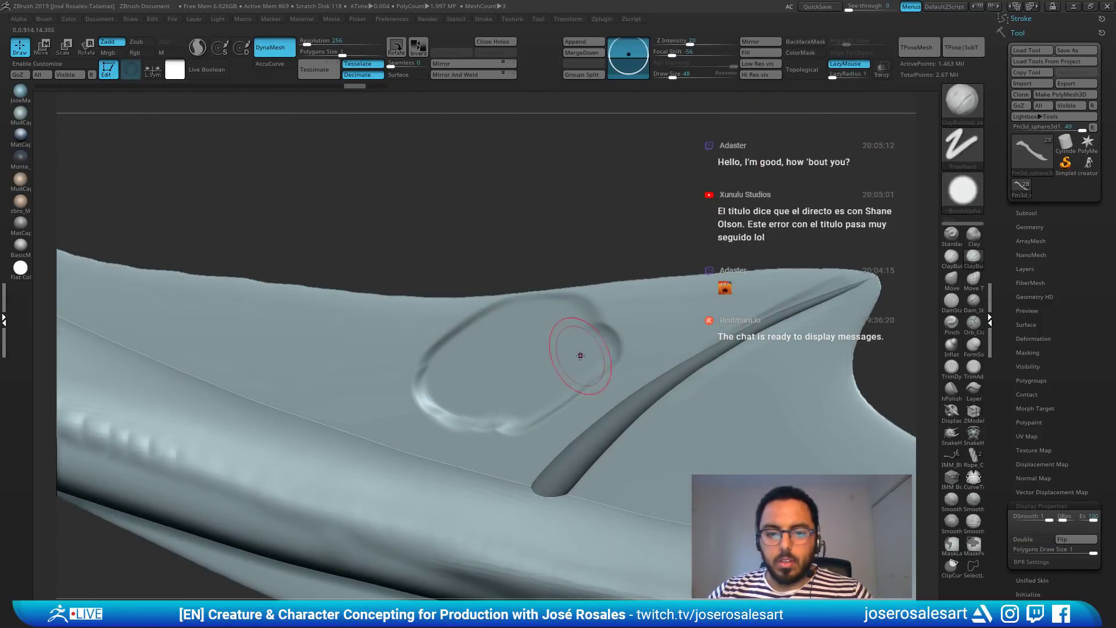
mouse_move(580, 355)
left_mouse_down()
mouse_move(619, 320)
mouse_move(500, 338)
left_mouse_up()
Step: Undo the trial strokes on the tail fin membrane
key("ctrl+z")
key("ctrl+z")
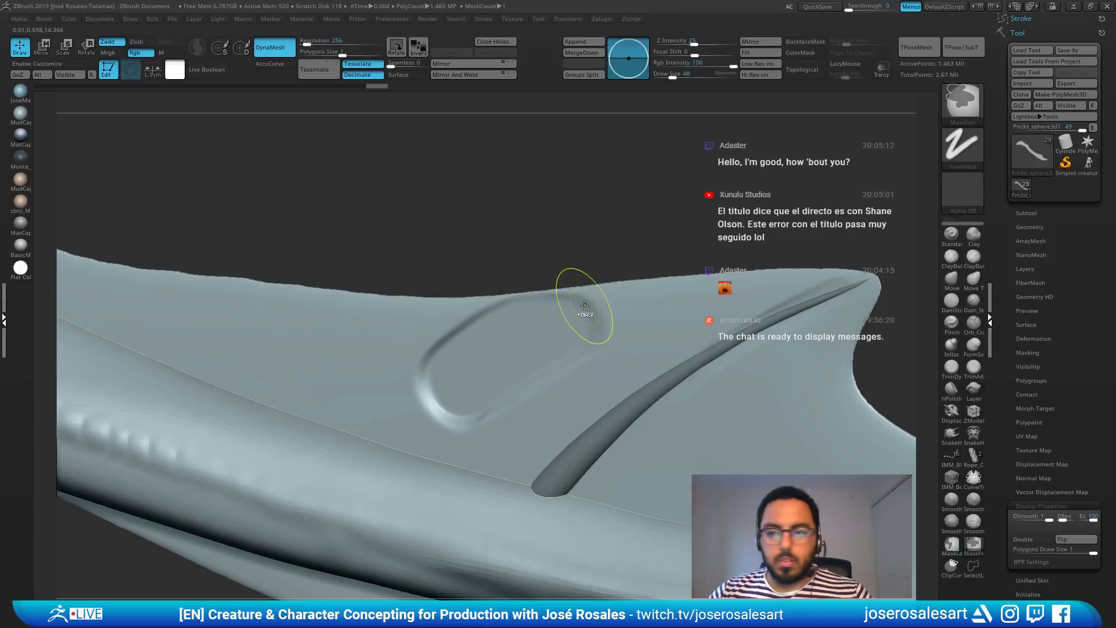
key("ctrl+z")
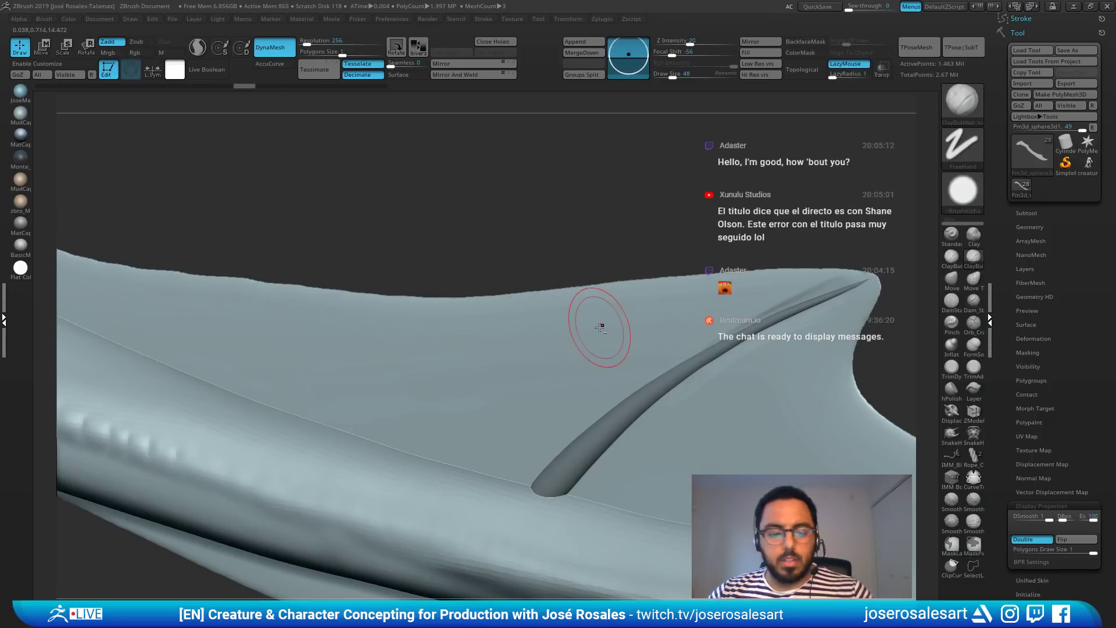
key("ctrl+z")
key("ctrl+z")
Step: Sculpt a small trial outline on the membrane with Double display on, inspect its polygons, and undo it
right_click_drag(560, 343, 573, 336)
mouse_move(556, 339)
left_mouse_down()
mouse_move(592, 320)
mouse_move(594, 344)
left_mouse_up()
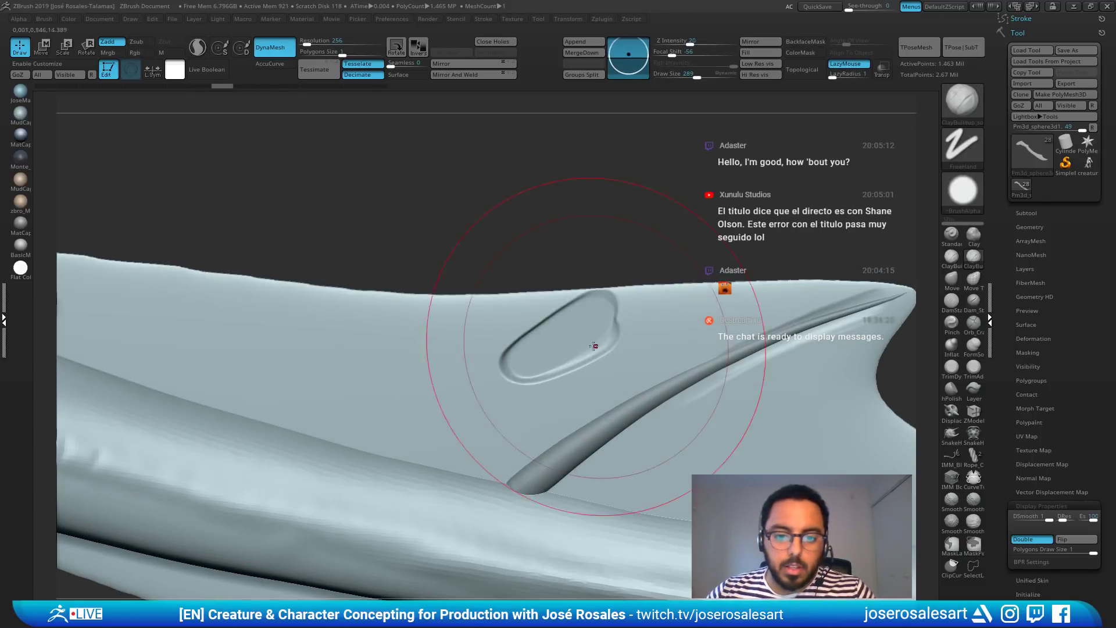
key("shift+f")
key("shift+f")
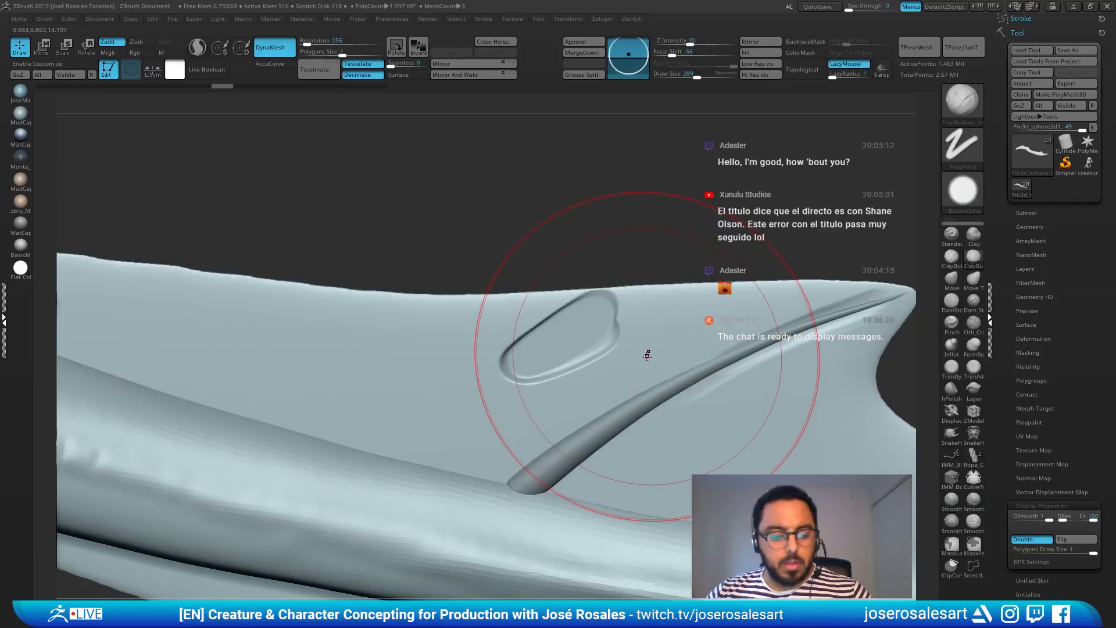
key("ctrl+z")
key("ctrl+z")
Step: Build up the fin membrane along the length of the tail spine with a smaller brush and smooth it
key("s")
left_click_drag(652, 352, 629, 349)
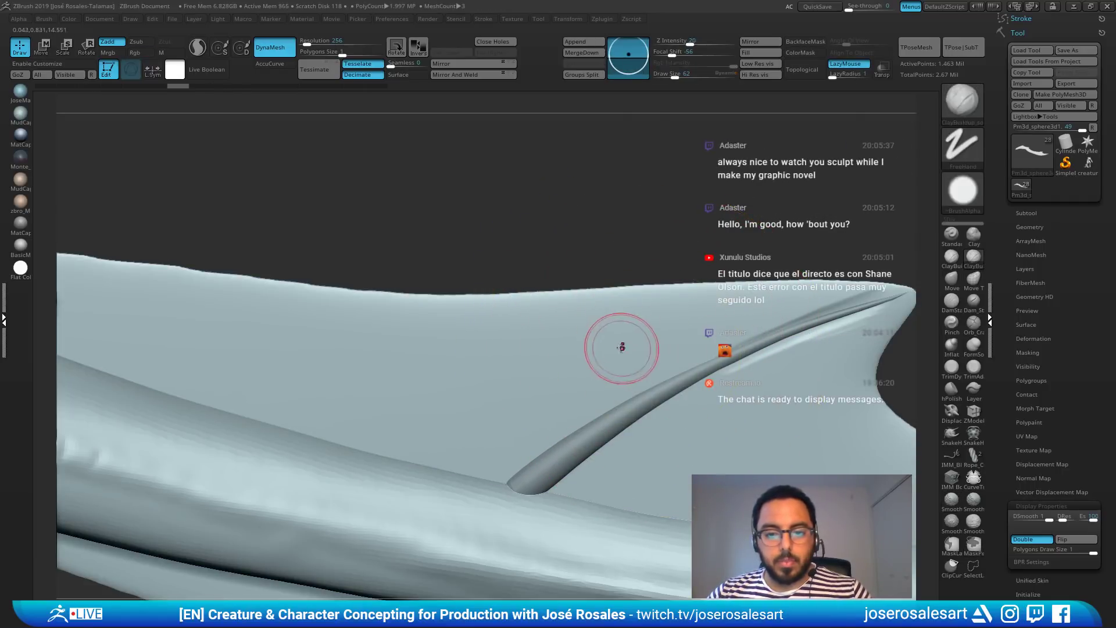
right_click_drag(660, 318, 495, 257, "ctrl")
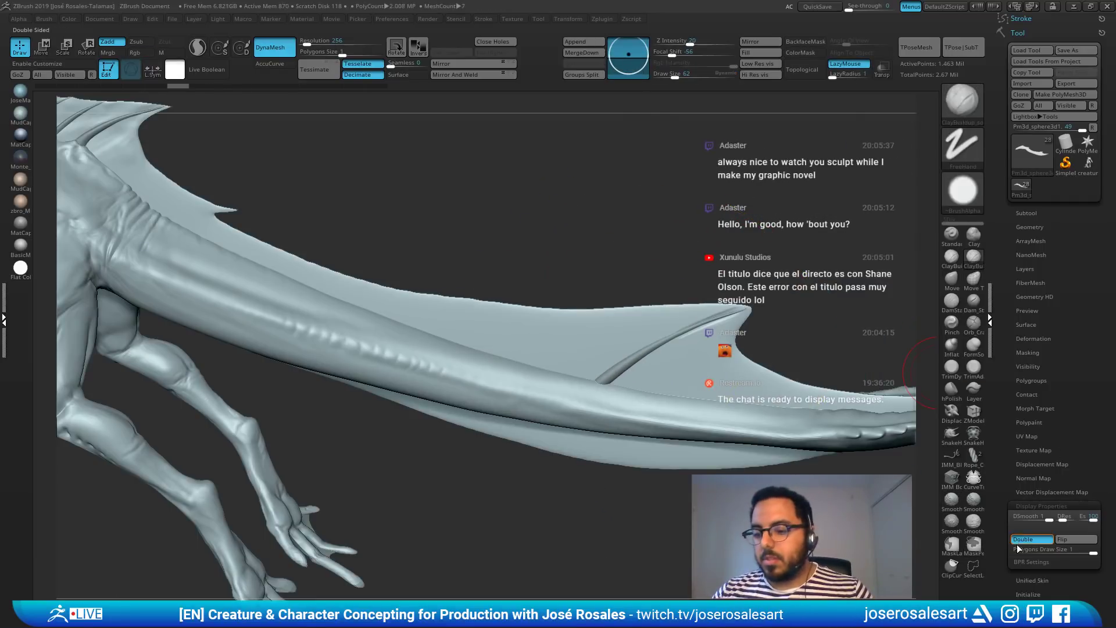
mouse_move(559, 344)
right_mouse_down()
mouse_move(630, 359)
mouse_move(709, 352)
right_mouse_up()
key("s")
left_click_drag(710, 353, 706, 352)
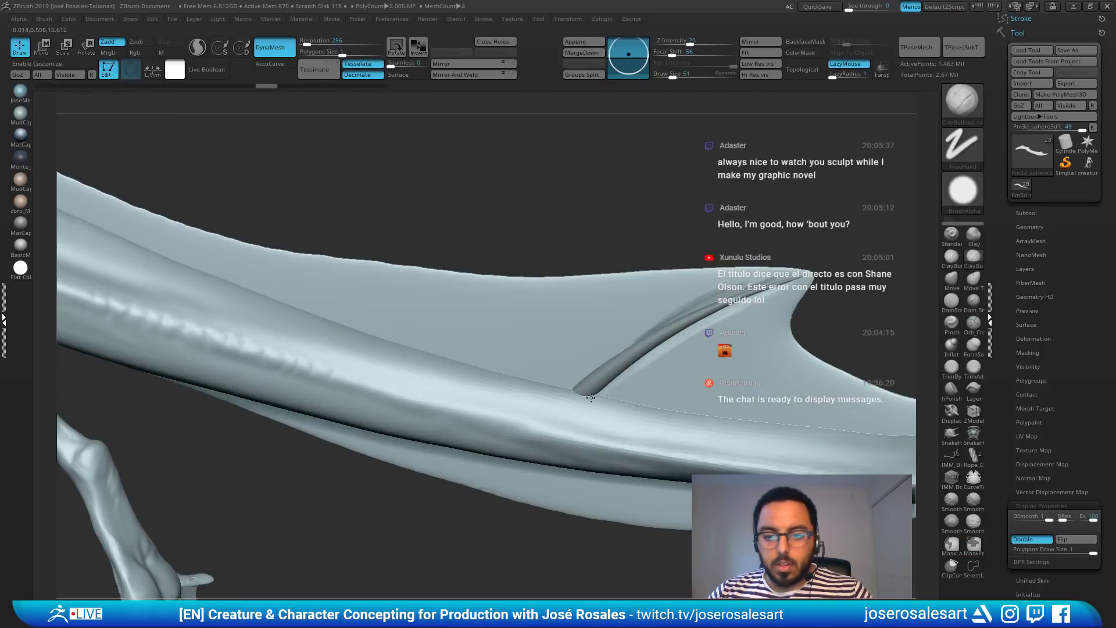
key("shift")
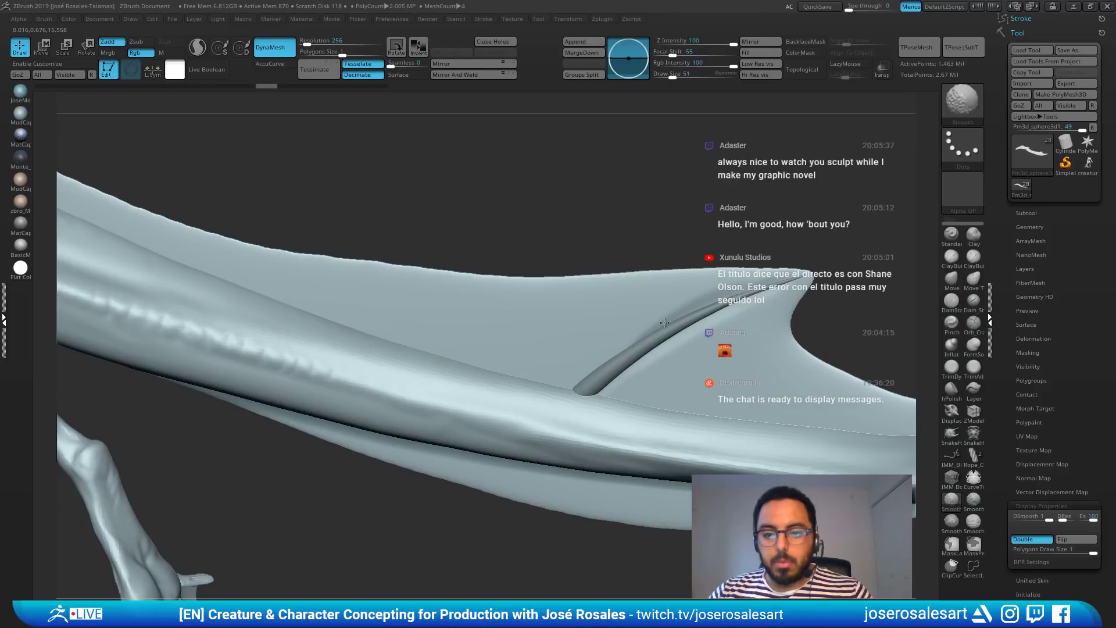
Step: Pull the tail fin's upper tip out into a sharper point beyond the spine with the Move brush
mouse_move(640, 324)
right_mouse_down()
mouse_move(599, 326)
mouse_move(602, 314)
mouse_move(532, 377)
right_mouse_up()
key("b")
key("m")
key("v")
mouse_move(601, 319)
right_mouse_down("ctrl")
mouse_move(675, 343)
mouse_move(663, 372)
right_mouse_up("ctrl")
right_click_drag(663, 256, 485, 253, "alt")
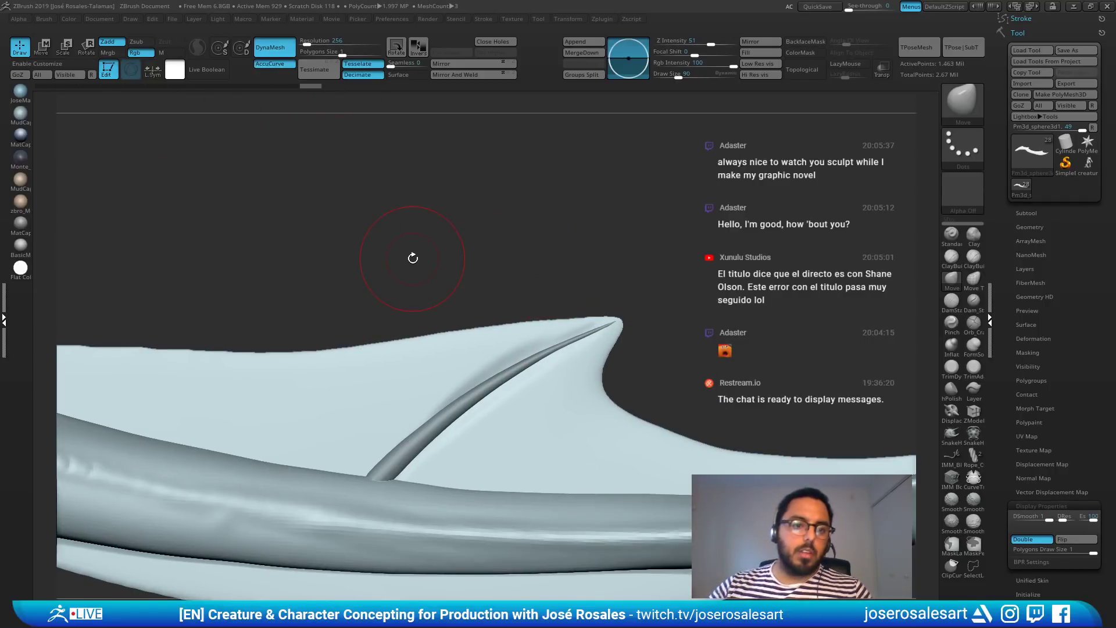
left_click_drag(550, 279, 501, 271, "alt")
mouse_move(564, 310)
left_mouse_down()
mouse_move(602, 302)
mouse_move(603, 311)
left_mouse_up()
key("s")
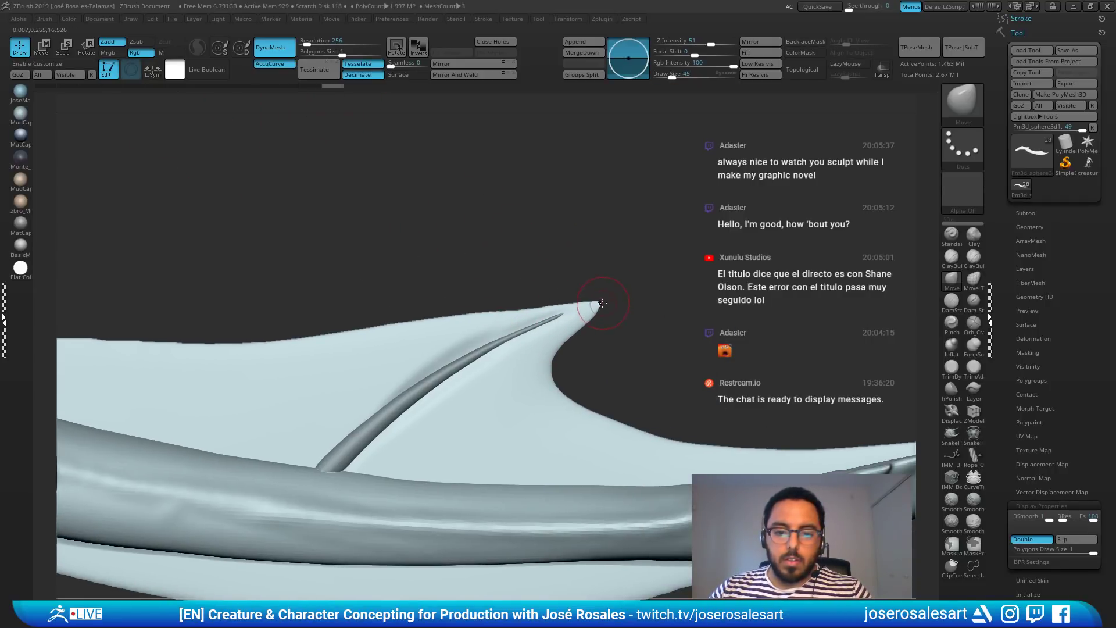
Step: Try stretching the tail fin's tip farther rearward, and undo the stretch
left_click(663, 308, "ctrl")
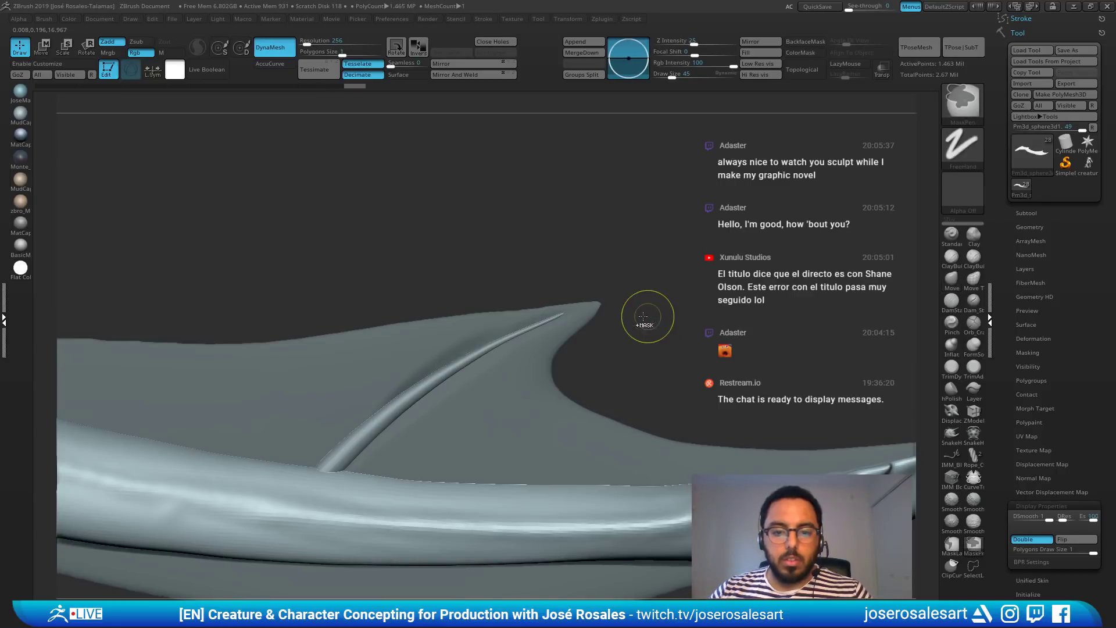
left_click(644, 317, "ctrl")
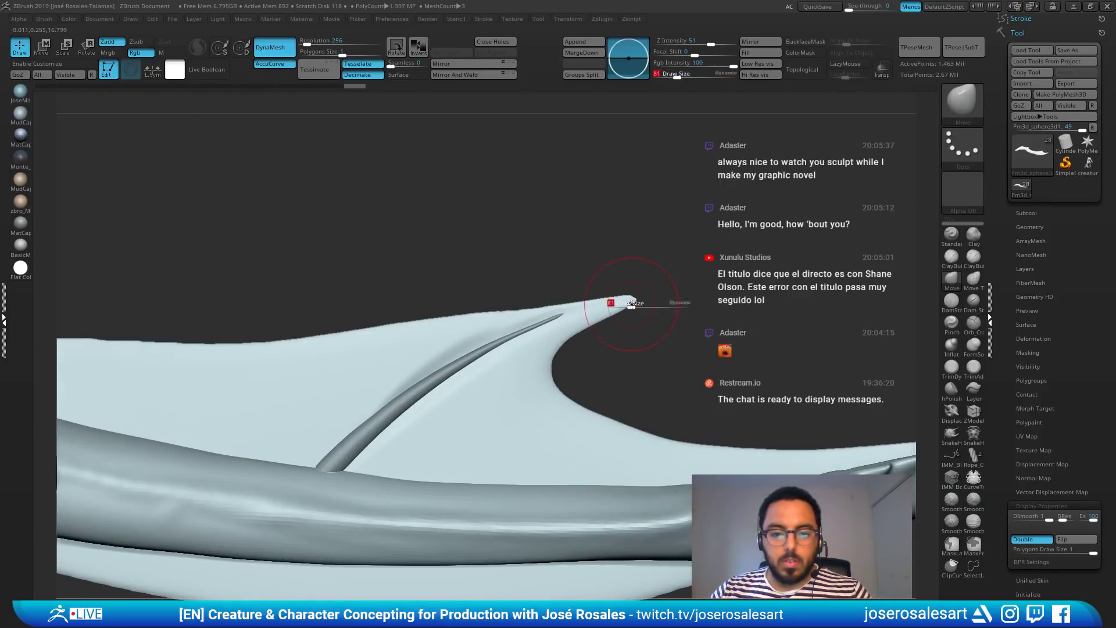
key("ctrl")
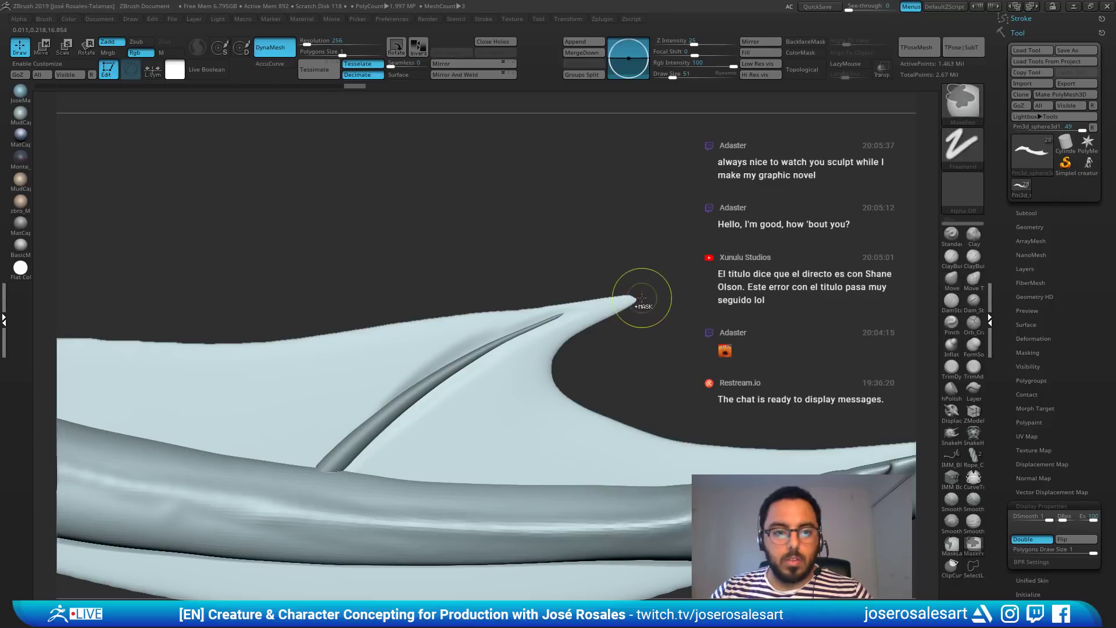
key("ctrl+z")
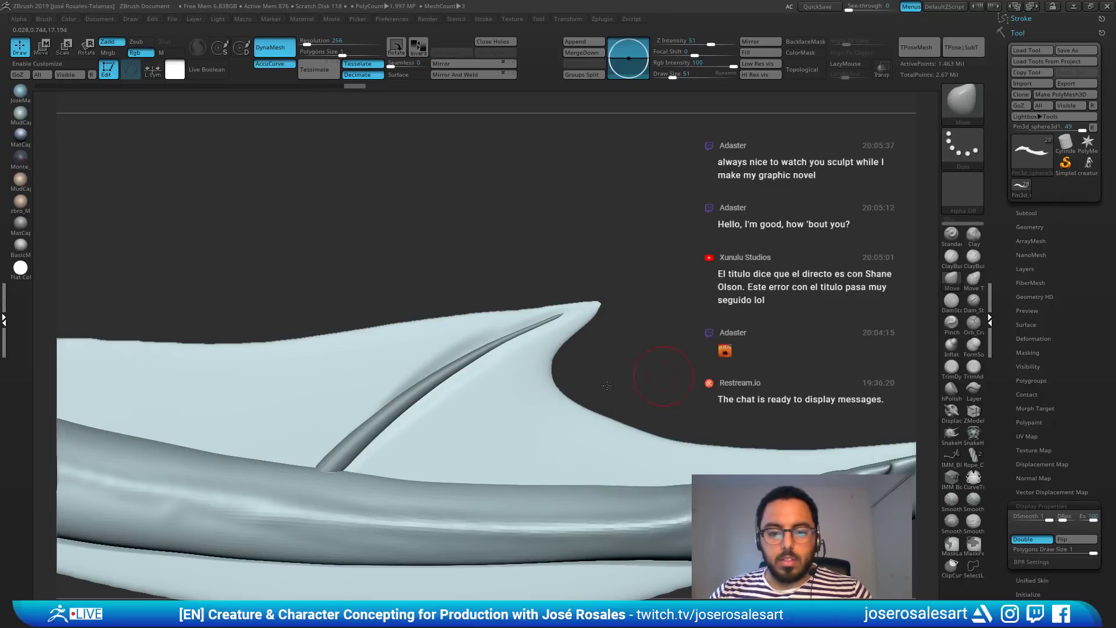
Step: Examine the tail and its spine from above, and check the fin membrane's symmetry settings
right_click_drag(607, 386, 585, 429, "ctrl")
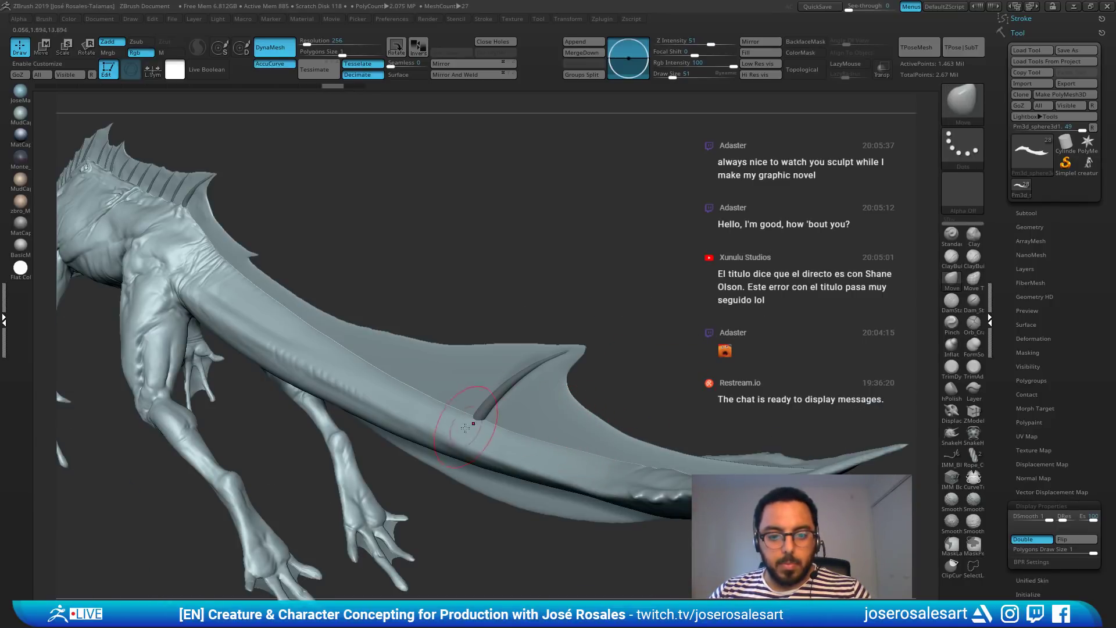
left_click_drag(465, 428, 509, 429)
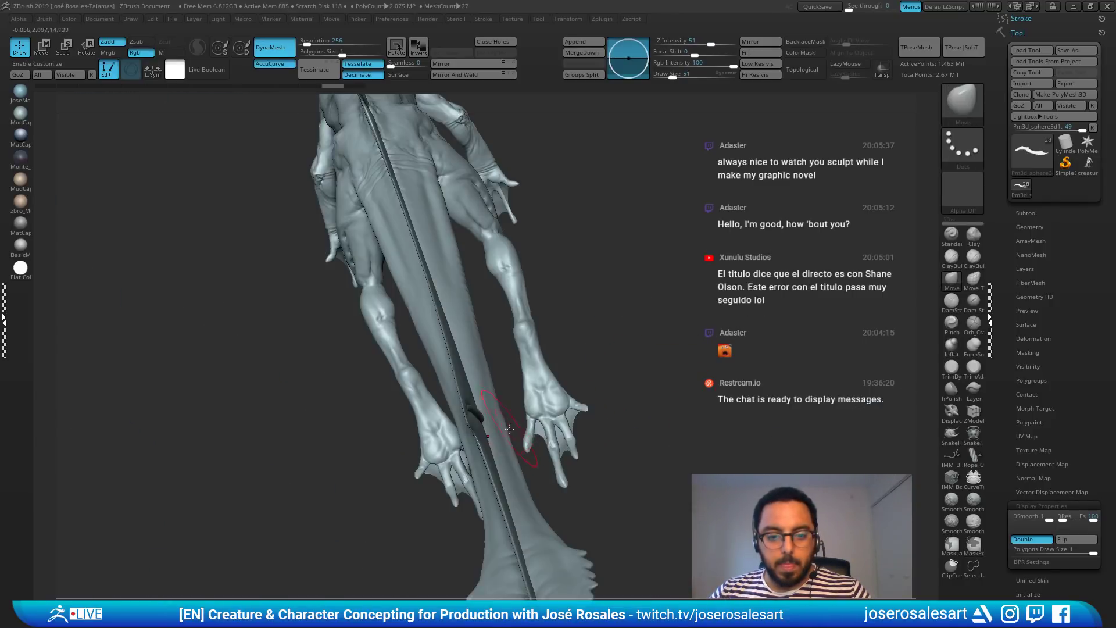
left_click(367, 292, "alt")
right_click_drag(372, 310, 518, 304)
left_click(570, 302, "alt")
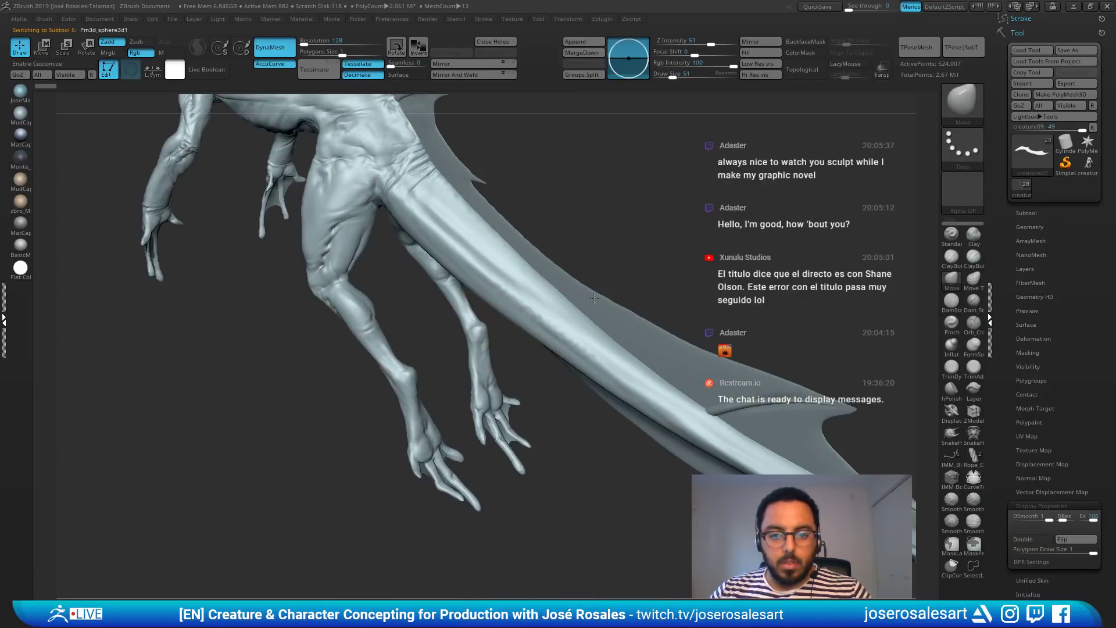
left_click(568, 18)
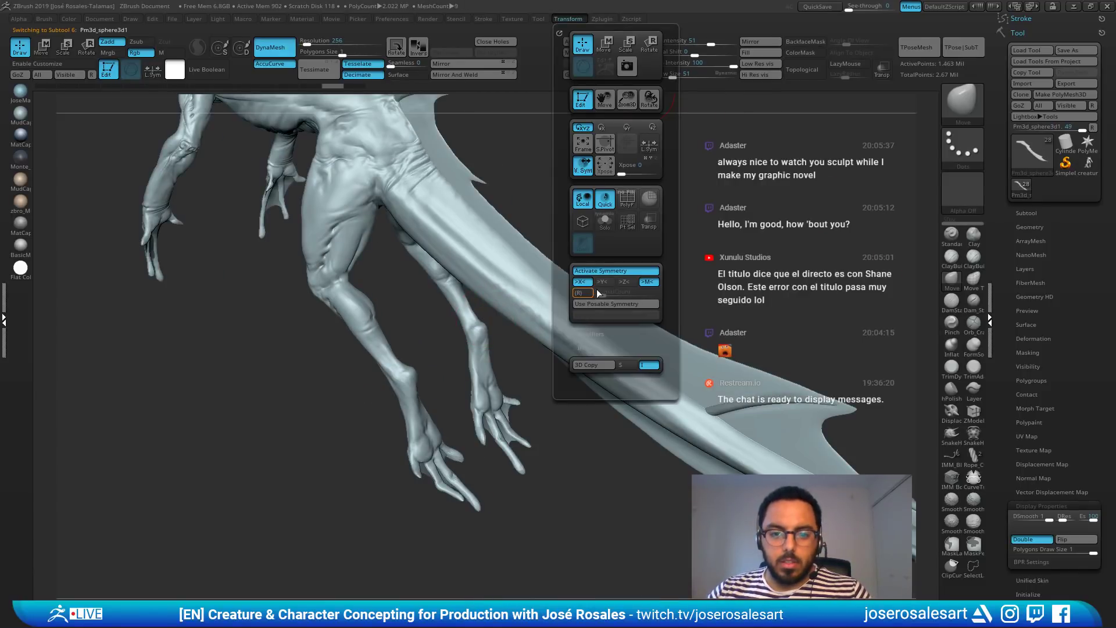
Step: Examine the whole creature from both sides, comparing the back fin's spines with the tail fin
right_click_drag(705, 382, 729, 405)
right_click_drag(784, 440, 568, 334)
left_click_drag(568, 335, 326, 326)
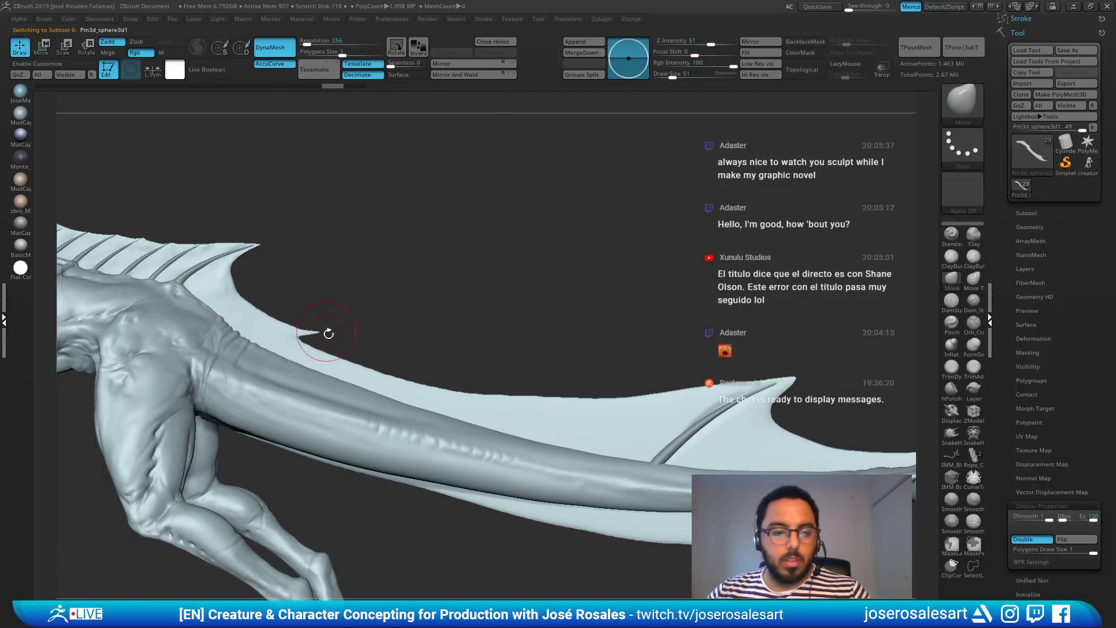
mouse_move(501, 329)
left_mouse_down()
mouse_move(459, 309)
mouse_move(448, 320)
left_mouse_up()
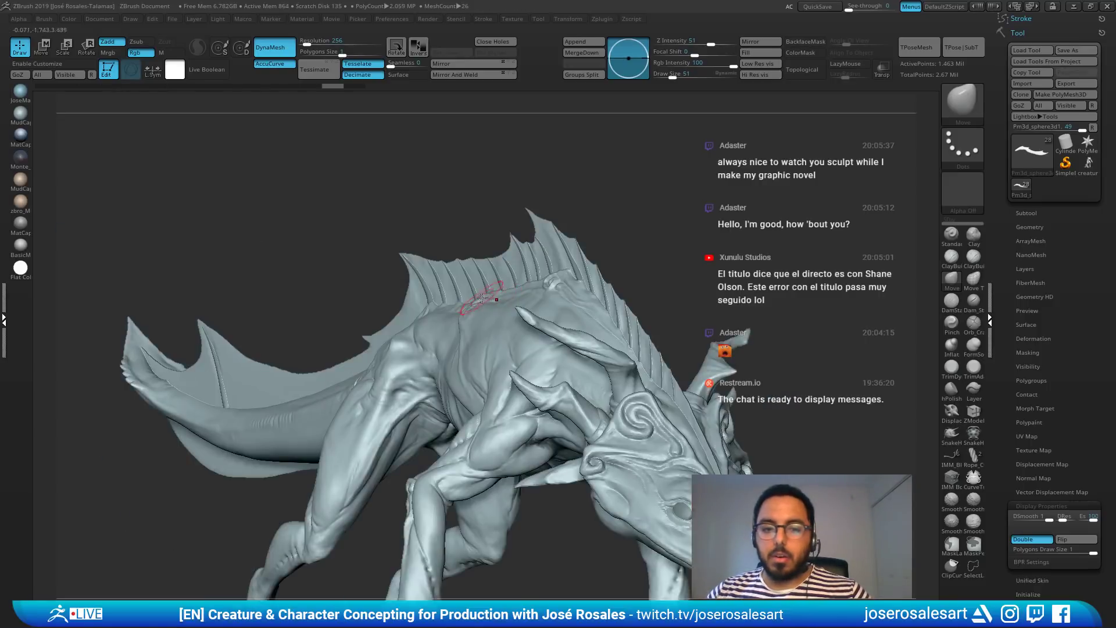
left_click_drag(628, 186, 673, 150)
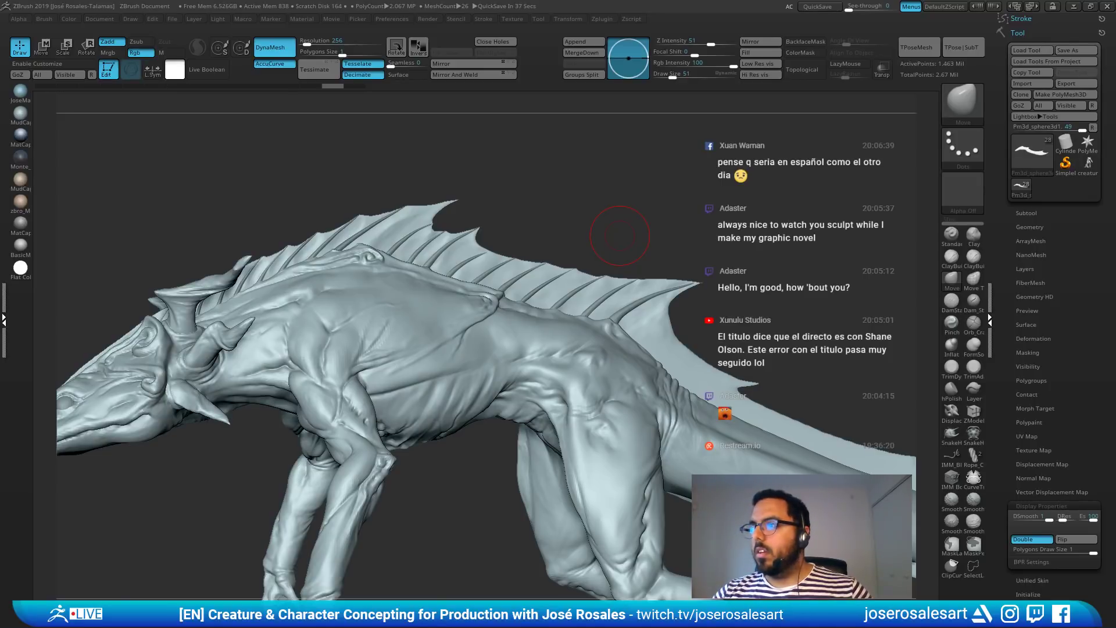
left_click_drag(620, 235, 679, 269)
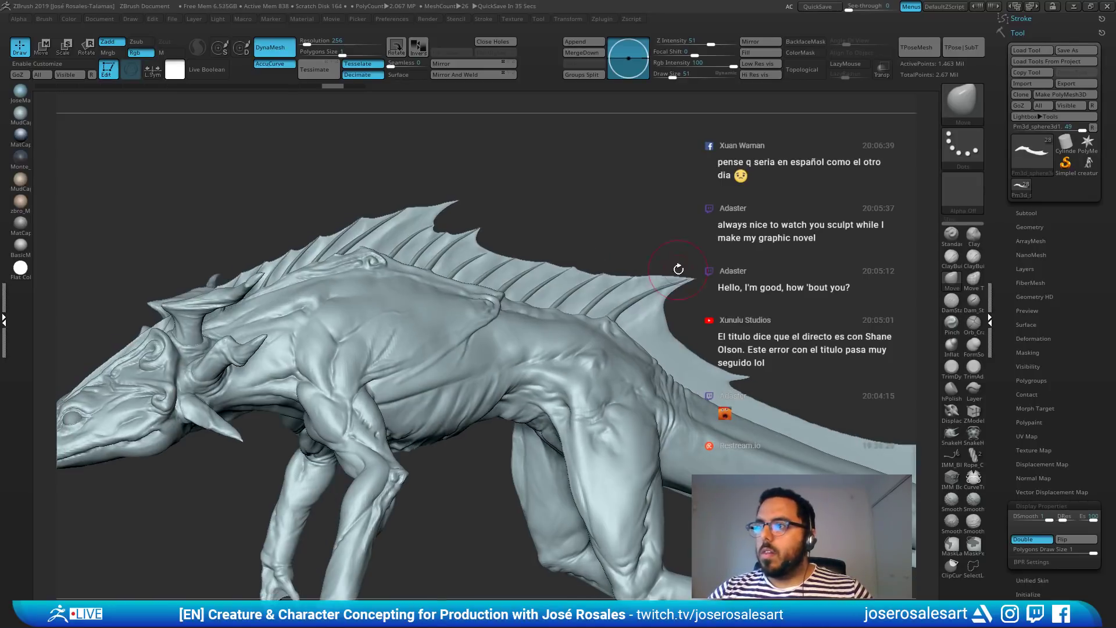
Step: Build up the membrane along the back fin's rearmost spine with the Clay brush and smooth it
mouse_move(588, 304)
right_mouse_down("alt")
mouse_move(459, 250)
mouse_move(532, 261)
mouse_move(551, 177)
right_mouse_up("alt")
mouse_move(502, 262)
right_mouse_down("alt")
mouse_move(524, 267)
mouse_move(508, 304)
mouse_move(496, 302)
mouse_move(518, 279)
right_mouse_up("alt")
key("b")
key("c")
key("l")
key("bracketright")
key("[")
left_click_drag(536, 273, 574, 204)
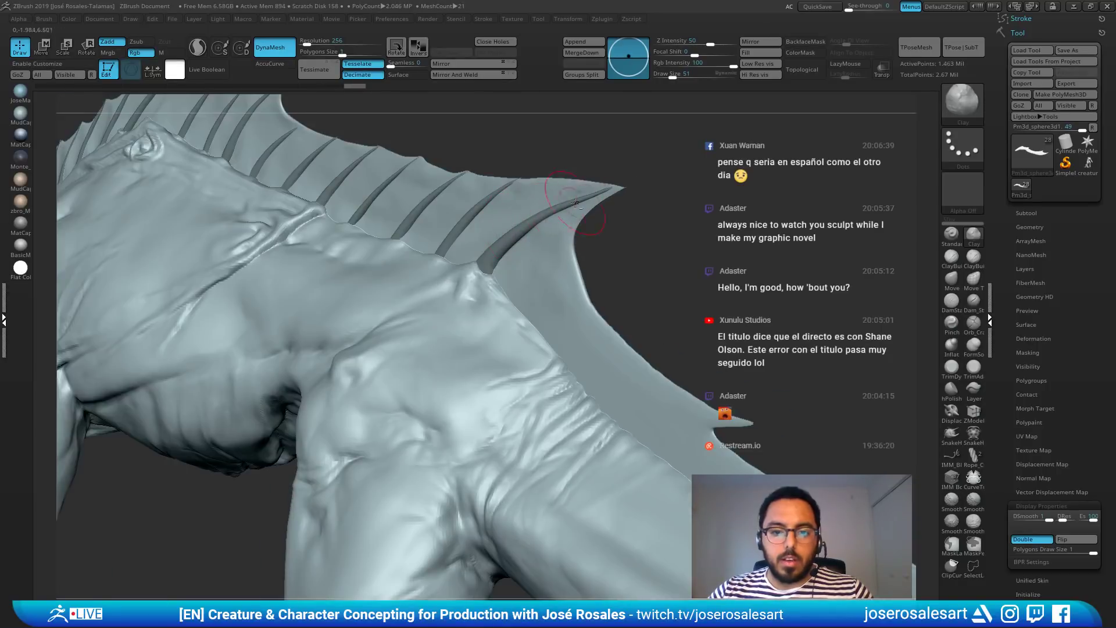
key("shift")
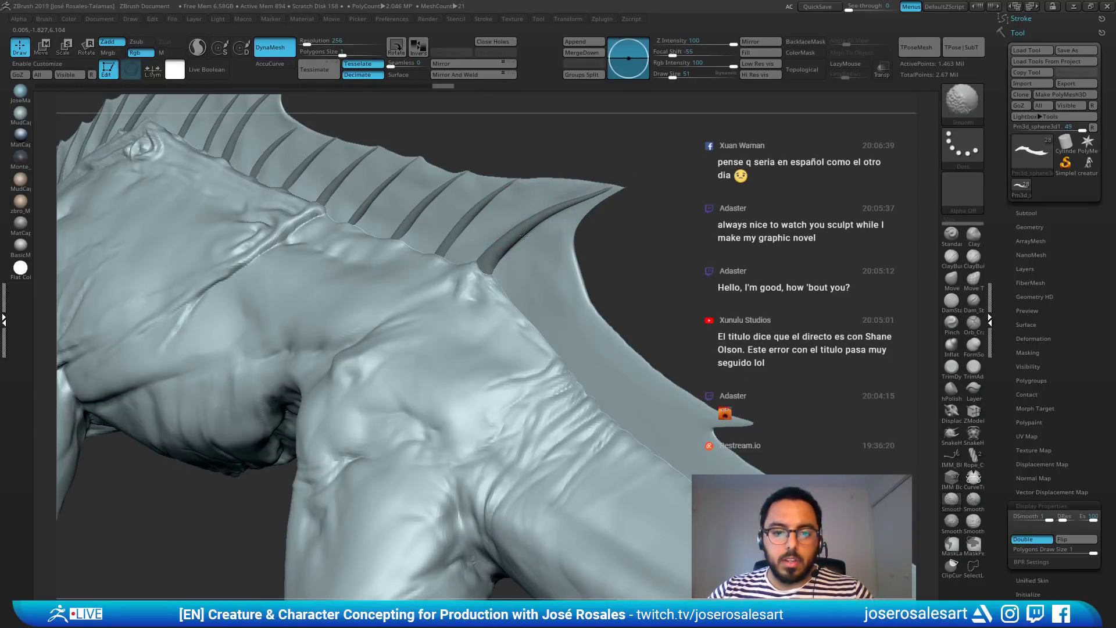
Step: Work the membrane around the tip of the tail fin's spine with Clay strokes and smooth it
right_click_drag(855, 348, 535, 175, "alt")
mouse_move(628, 353)
right_mouse_down("ctrl")
mouse_move(576, 335)
mouse_move(454, 325)
mouse_move(396, 211)
mouse_move(503, 259)
right_mouse_up("ctrl")
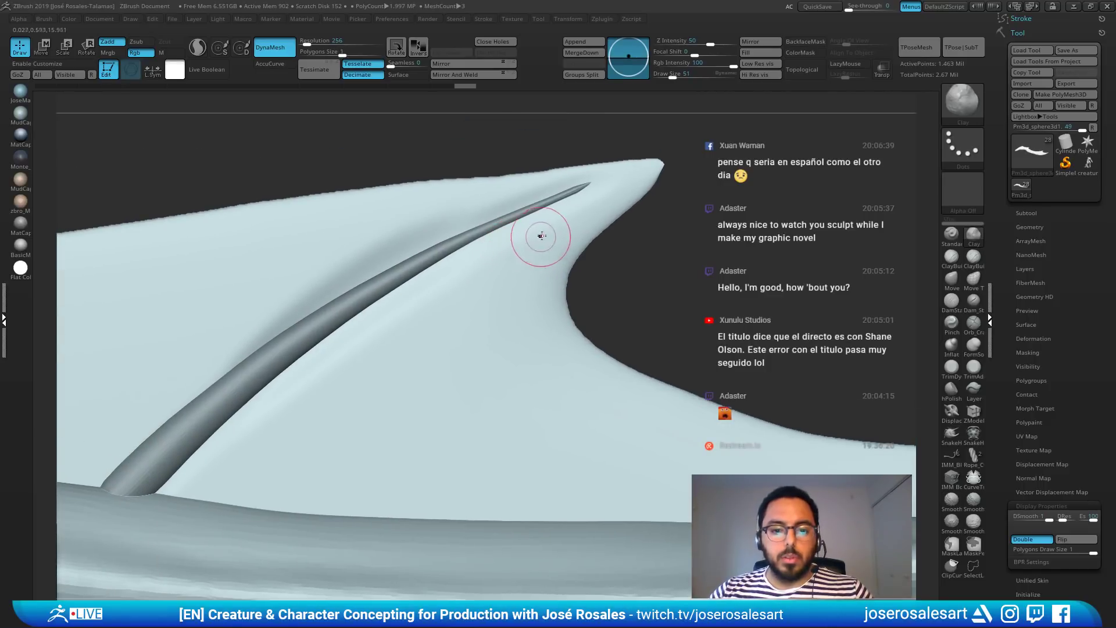
left_click(588, 191)
left_click(586, 190)
mouse_move(587, 190)
right_mouse_down()
mouse_move(599, 187)
mouse_move(589, 213)
mouse_move(593, 193)
right_mouse_up()
mouse_move(609, 178)
left_mouse_down()
mouse_move(487, 229)
mouse_move(519, 216)
left_mouse_up()
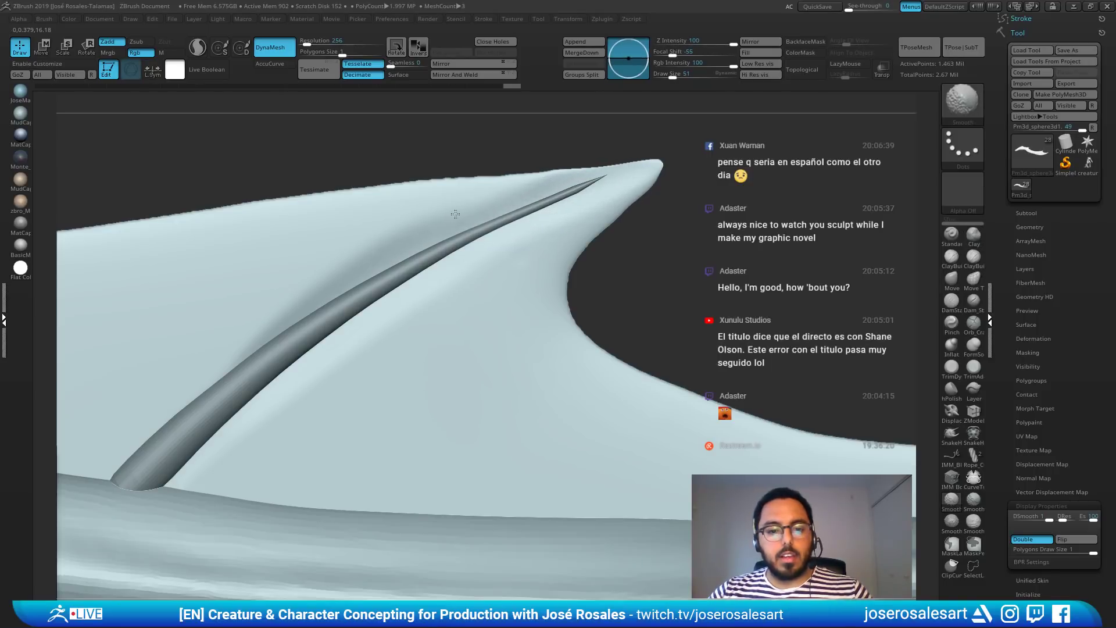
Step: Stroke clay onto the membrane on both sides of the tail fin's spine, switching from the Clay to the ClayBuildup brush
right_click_drag(456, 214, 429, 270)
key("s")
left_click_drag(417, 254, 501, 209)
left_click_drag(474, 217, 381, 275)
mouse_move(402, 302)
right_mouse_down()
mouse_move(511, 289)
mouse_move(491, 256)
right_mouse_up()
mouse_move(488, 260)
left_mouse_down()
mouse_move(450, 295)
mouse_move(468, 315)
left_mouse_up()
right_click_drag(469, 315, 544, 238)
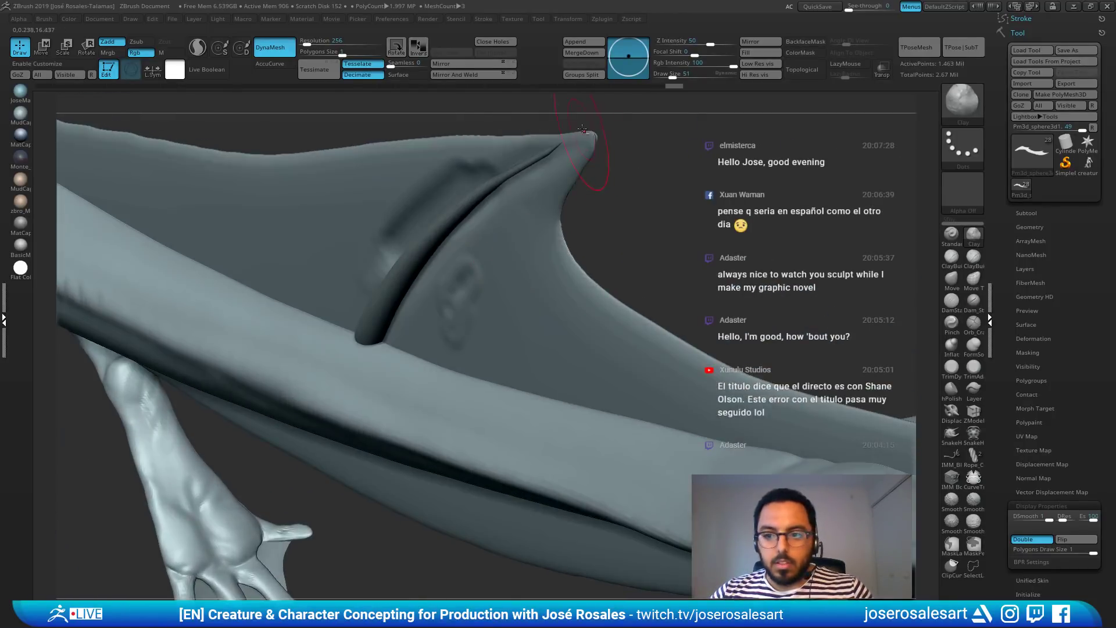
key("2")
mouse_move(498, 244)
left_mouse_down()
mouse_move(442, 285)
mouse_move(435, 315)
left_mouse_up()
key("s")
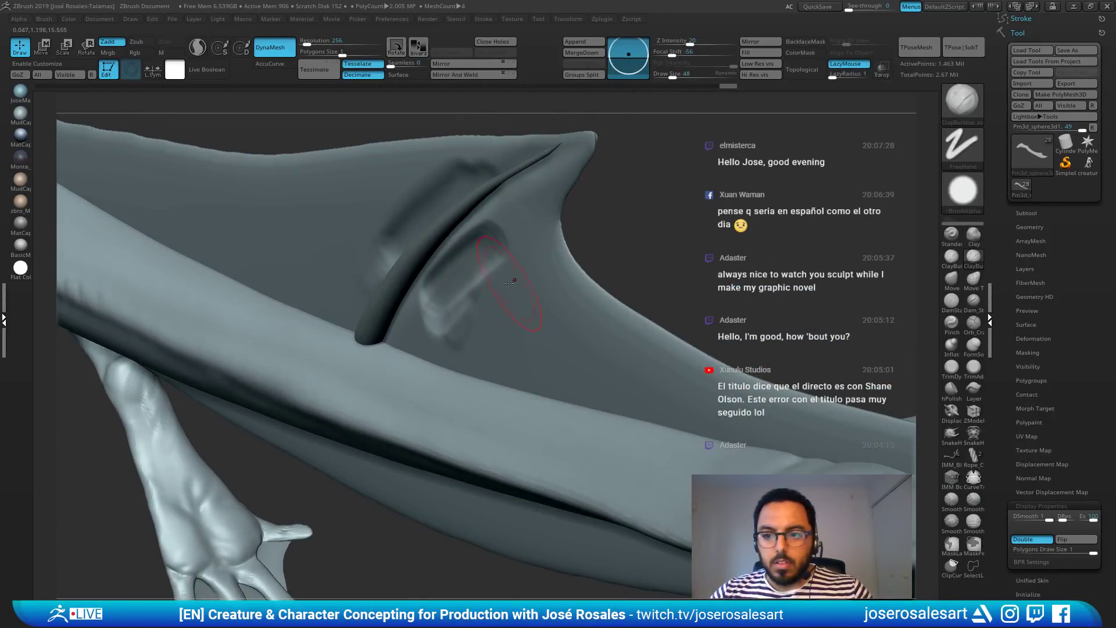
Step: Toggle the fin's double-sided display off and back on
right_click_drag(489, 287, 747, 350)
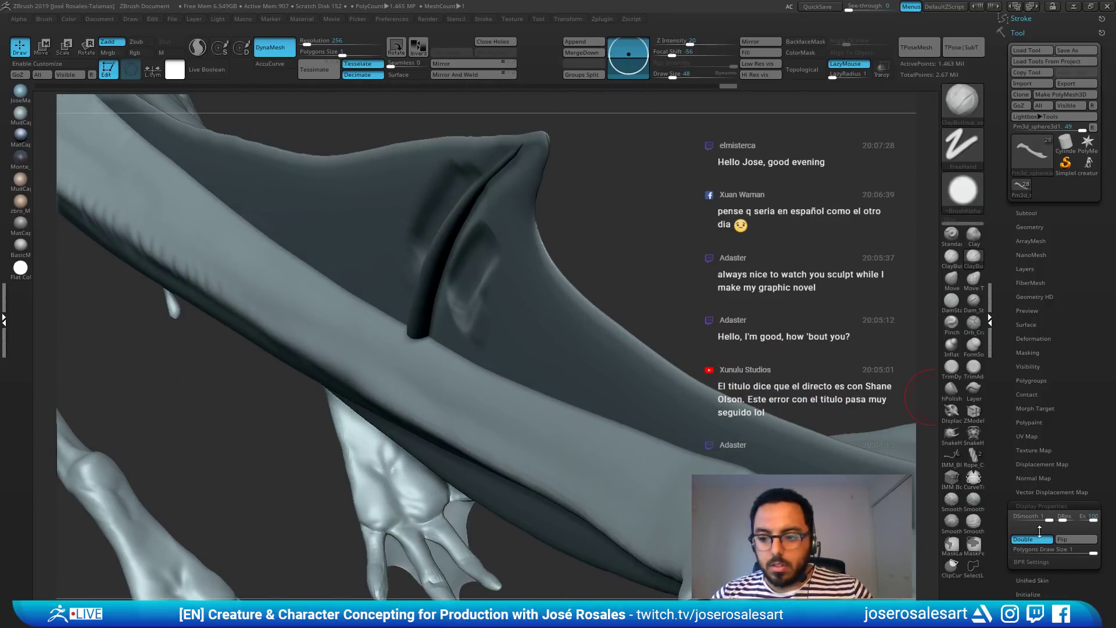
left_click(1030, 541)
left_click(1030, 542)
right_click_drag(593, 424, 550, 329)
Step: Reset the current ClayBuildup brush and test it with a stroke on the tail fin's membrane
key("s")
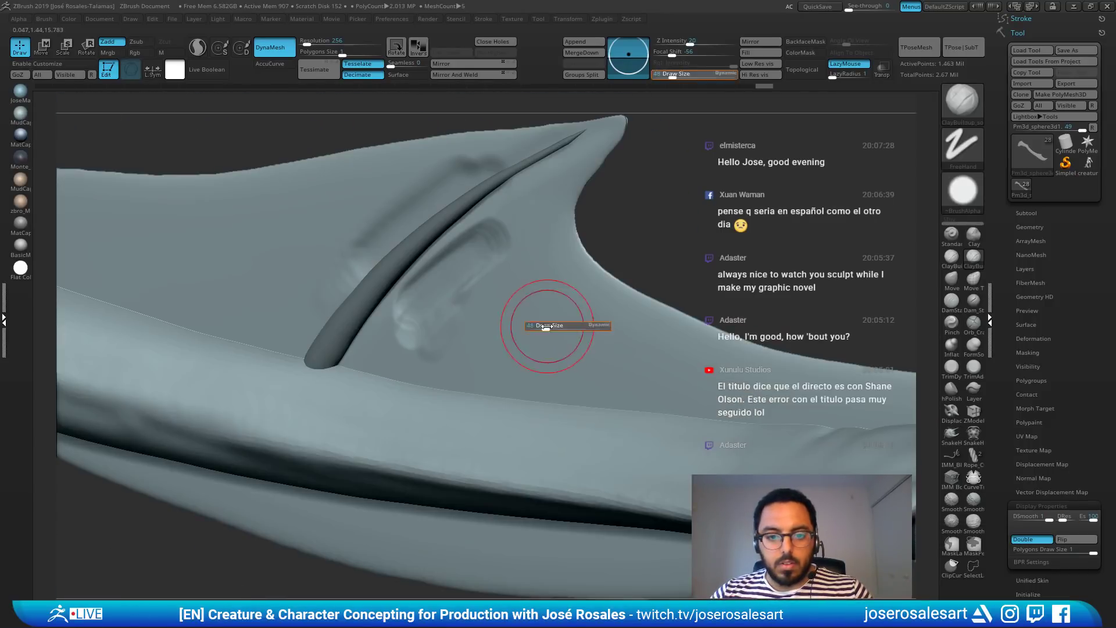
left_click(44, 19)
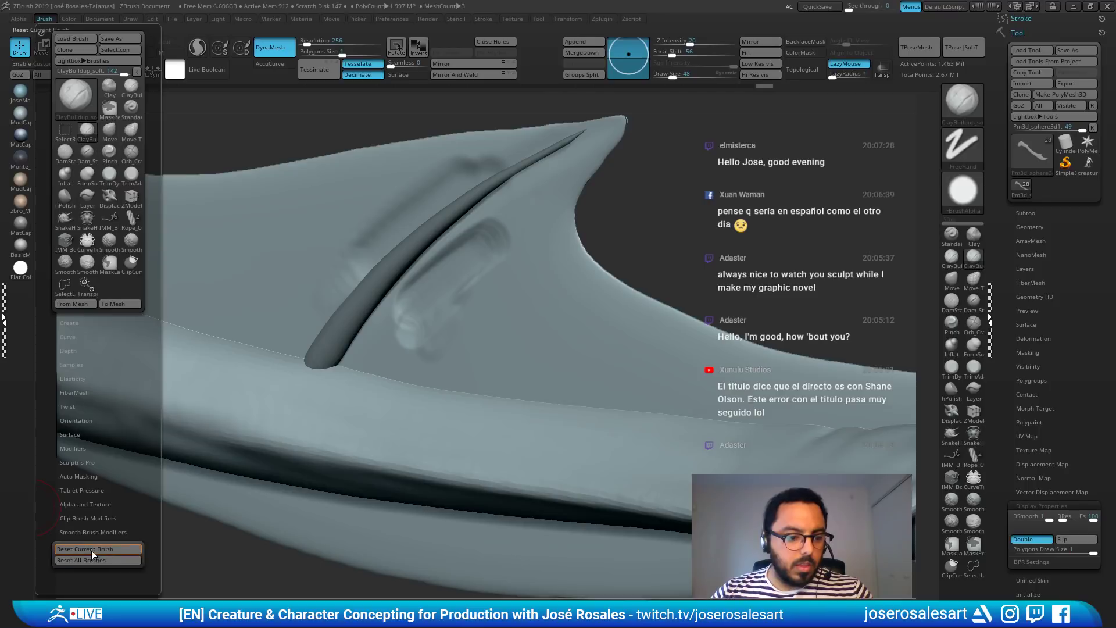
left_click(110, 554)
mouse_move(517, 297)
left_mouse_down()
mouse_move(502, 319)
mouse_move(527, 323)
mouse_move(515, 295)
left_mouse_up()
Step: Select the creature's body and test the brush on the tail
left_click(445, 433, "alt")
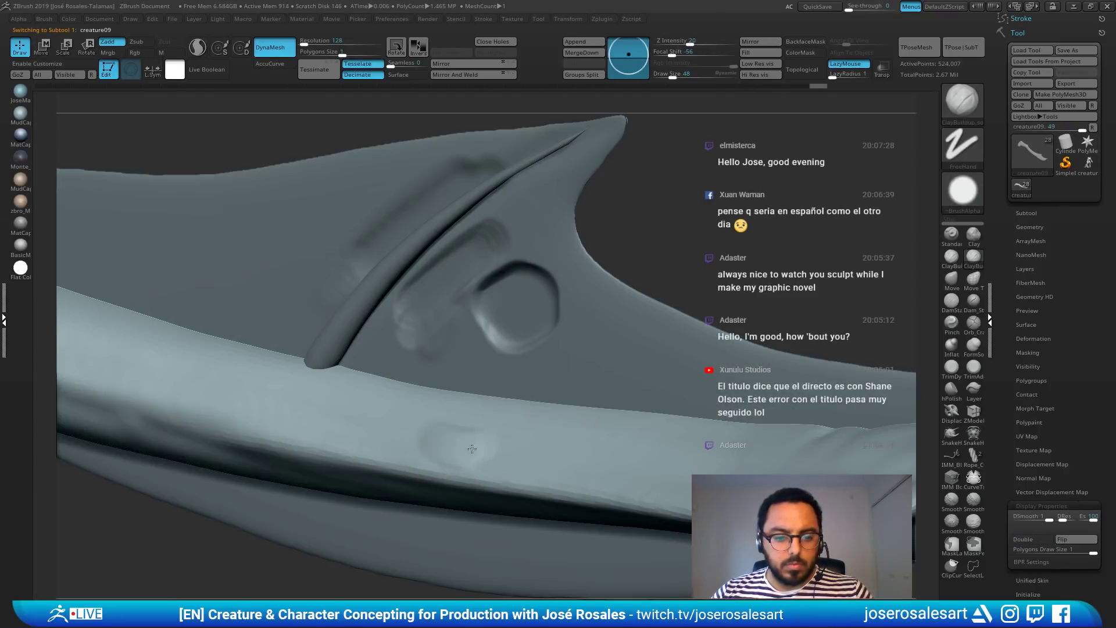
right_click_drag(519, 426, 438, 459)
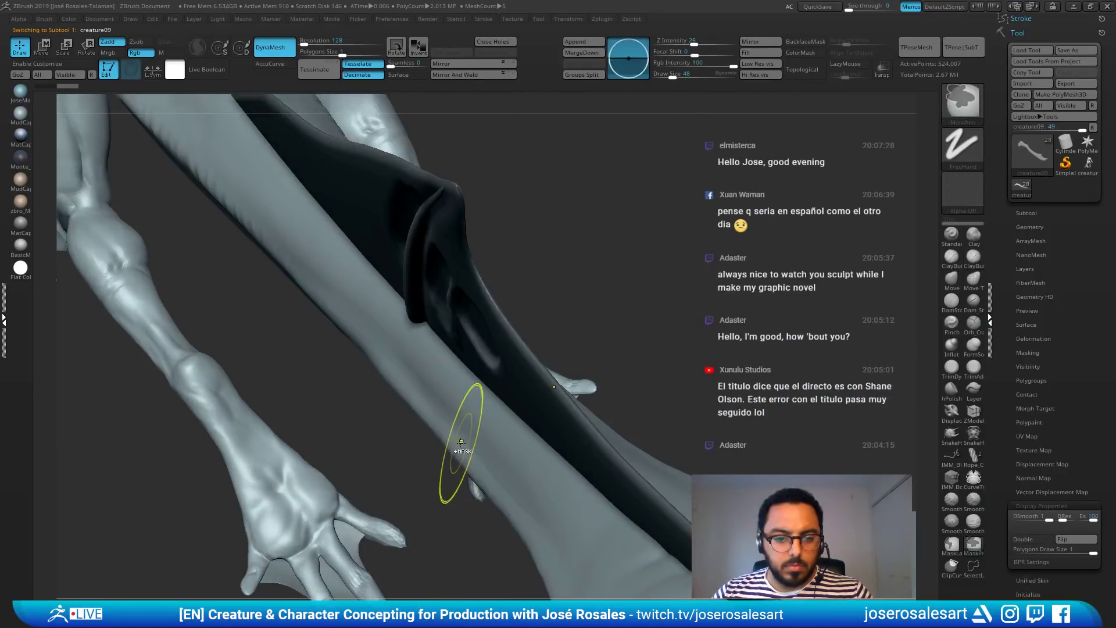
mouse_move(461, 441)
right_mouse_down()
mouse_move(442, 320)
mouse_move(252, 314)
mouse_move(757, 394)
mouse_move(581, 221)
mouse_move(529, 245)
mouse_move(619, 201)
right_mouse_up()
mouse_move(605, 216)
left_mouse_down()
mouse_move(663, 231)
mouse_move(642, 218)
left_mouse_up()
Step: Try ClayBuildup strokes on the back fin's membrane beside the rearmost spine, undoing the attempts
right_click_drag(807, 192, 476, 277, "alt")
right_click_drag(476, 229, 740, 137, "ctrl")
mouse_move(560, 266)
left_mouse_down()
mouse_move(532, 306)
mouse_move(603, 310)
left_mouse_up()
mouse_move(602, 309)
right_mouse_down()
mouse_move(593, 321)
mouse_move(561, 299)
right_mouse_up()
key("ctrl+z")
mouse_move(561, 299)
left_mouse_down()
mouse_move(590, 282)
mouse_move(523, 312)
mouse_move(521, 325)
left_mouse_up()
key("ctrl+z")
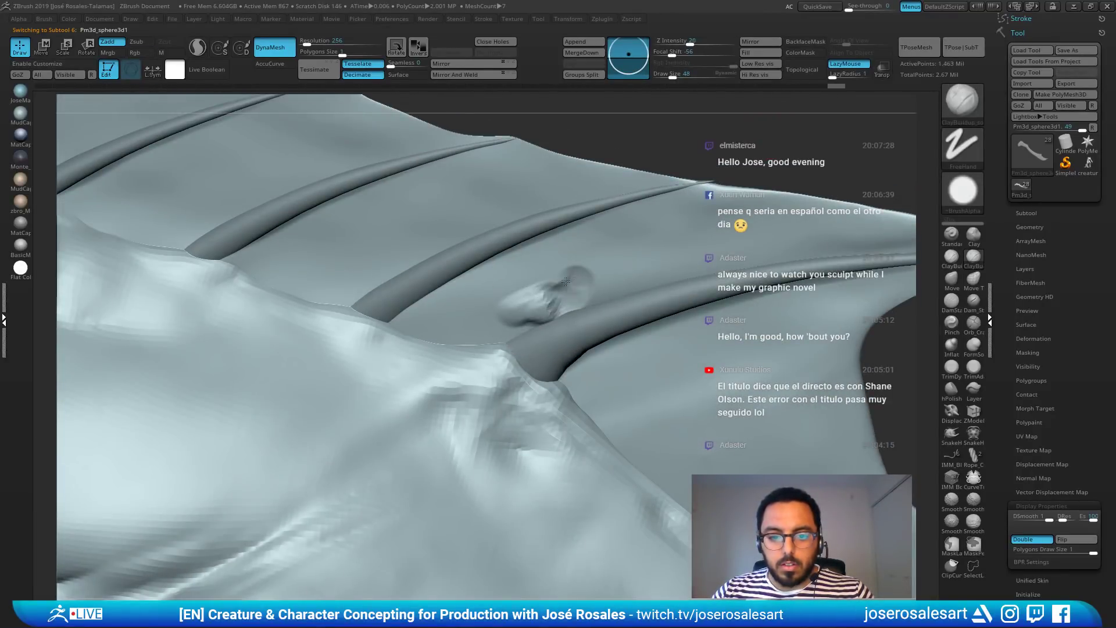
Step: Enable BackfaceMask for the brush and smooth away the test strokes on the back fin's membrane, checking its wireframe
key("shift+f")
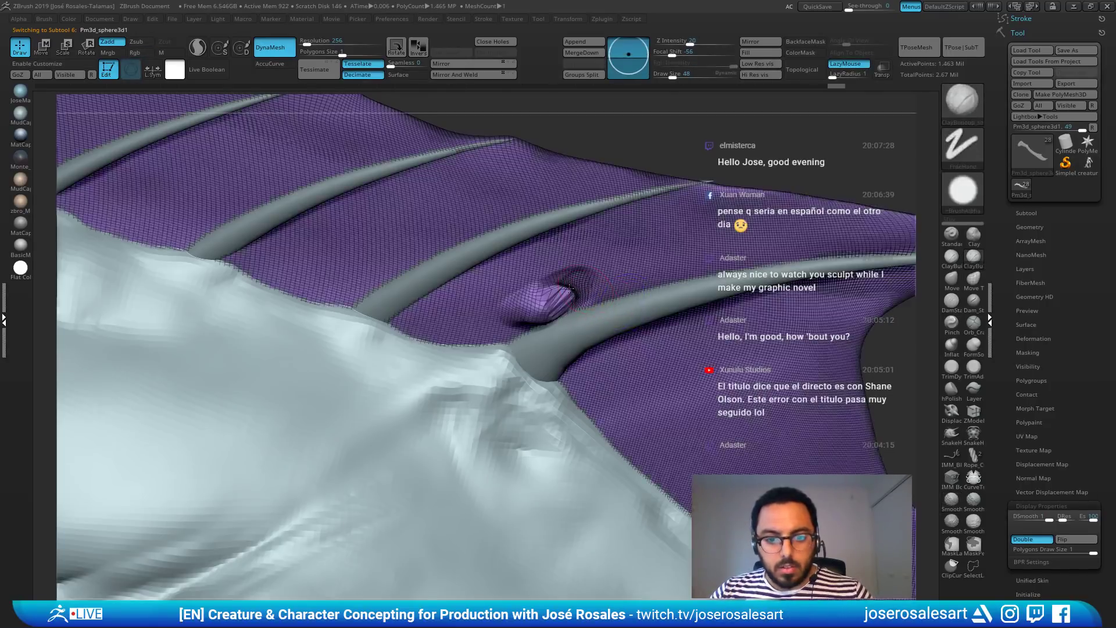
mouse_move(582, 272)
right_mouse_down()
mouse_move(638, 297)
mouse_move(570, 317)
right_mouse_up()
mouse_move(570, 308)
left_mouse_down("shift")
mouse_move(561, 334)
mouse_move(482, 363)
mouse_move(527, 355)
left_mouse_up("shift")
right_click_drag(535, 338, 628, 204, "ctrl")
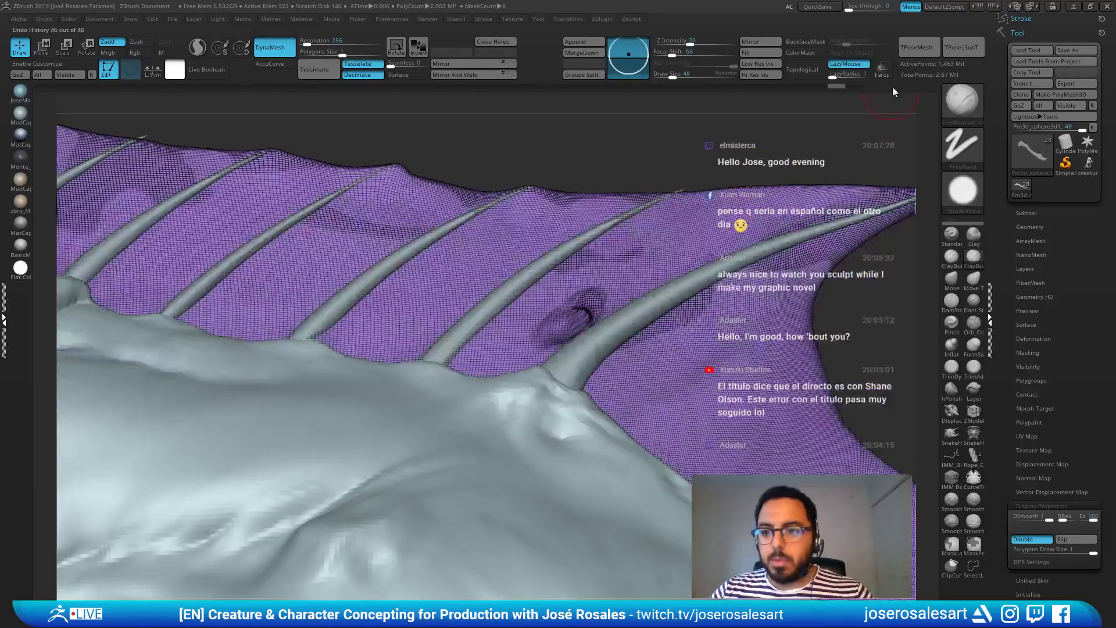
left_click_drag(1000, 105, 998, 109)
right_click_drag(653, 244, 770, 101)
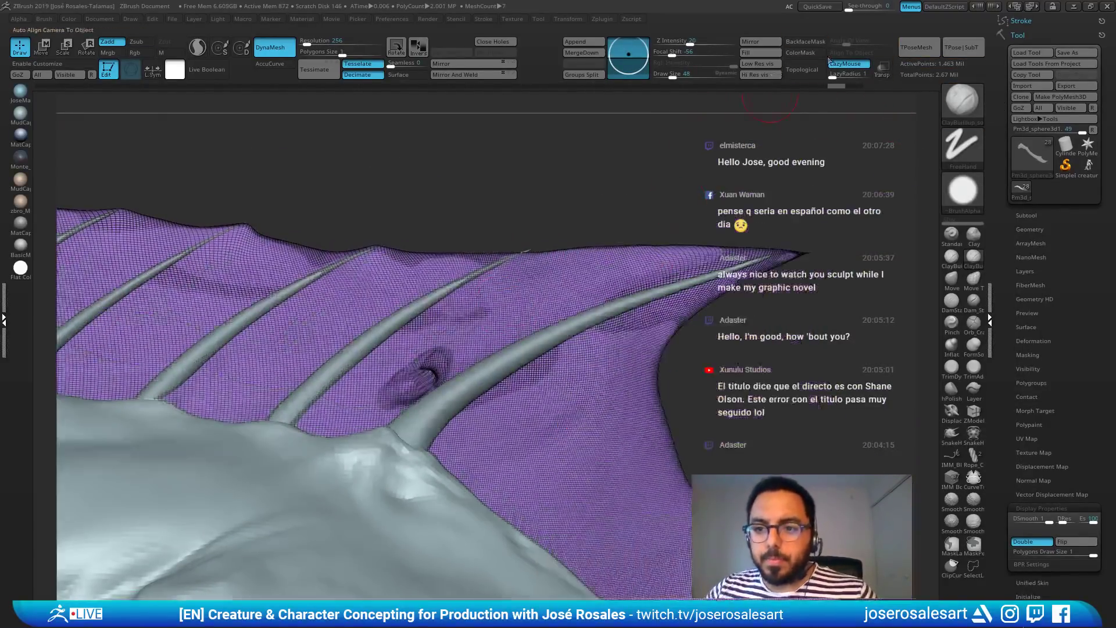
mouse_move(410, 378)
left_mouse_down("shift")
mouse_move(431, 323)
mouse_move(450, 315)
left_mouse_up("shift")
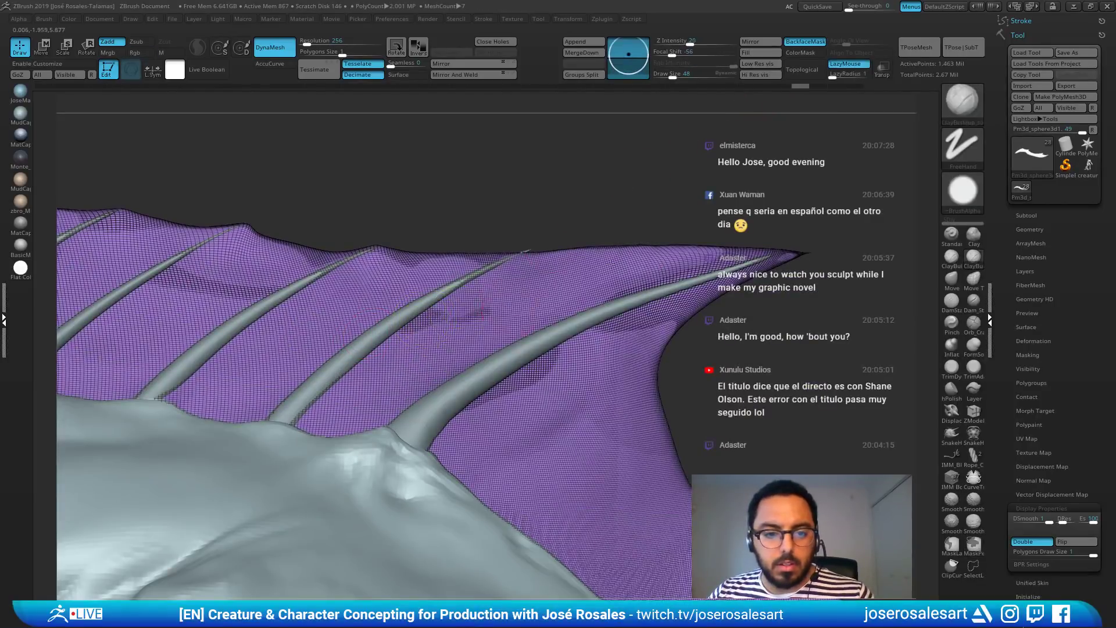
mouse_move(465, 325)
right_mouse_down()
mouse_move(656, 299)
mouse_move(710, 263)
right_mouse_up()
right_click_drag(597, 273, 583, 302, "ctrl")
key("shift+f")
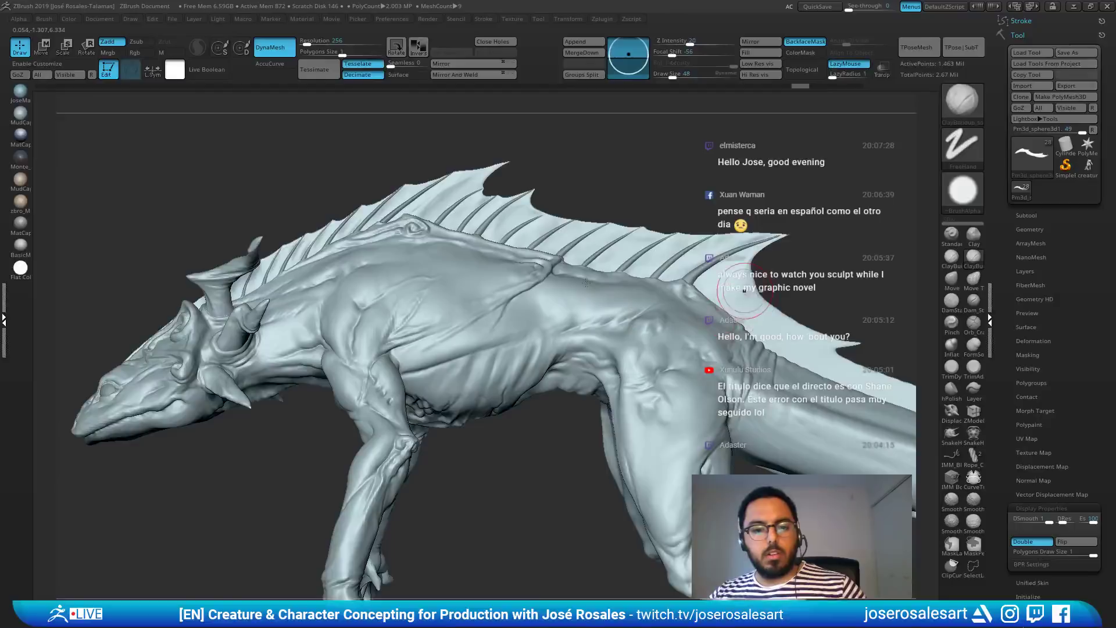
Step: Add ClayBuildup strokes on the tail fin's membrane behind the spine and soften them with smoothing
right_click_drag(701, 299, 384, 268, "alt")
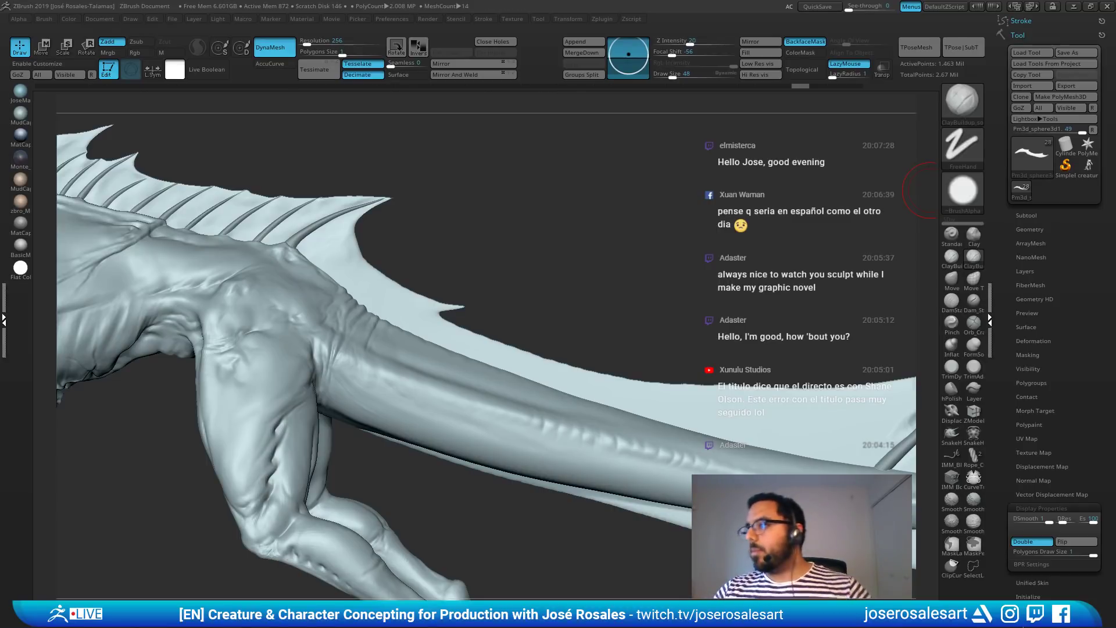
mouse_move(430, 305)
right_mouse_down()
mouse_move(535, 319)
mouse_move(442, 314)
right_mouse_up()
right_click_drag(861, 407, 653, 351, "alt")
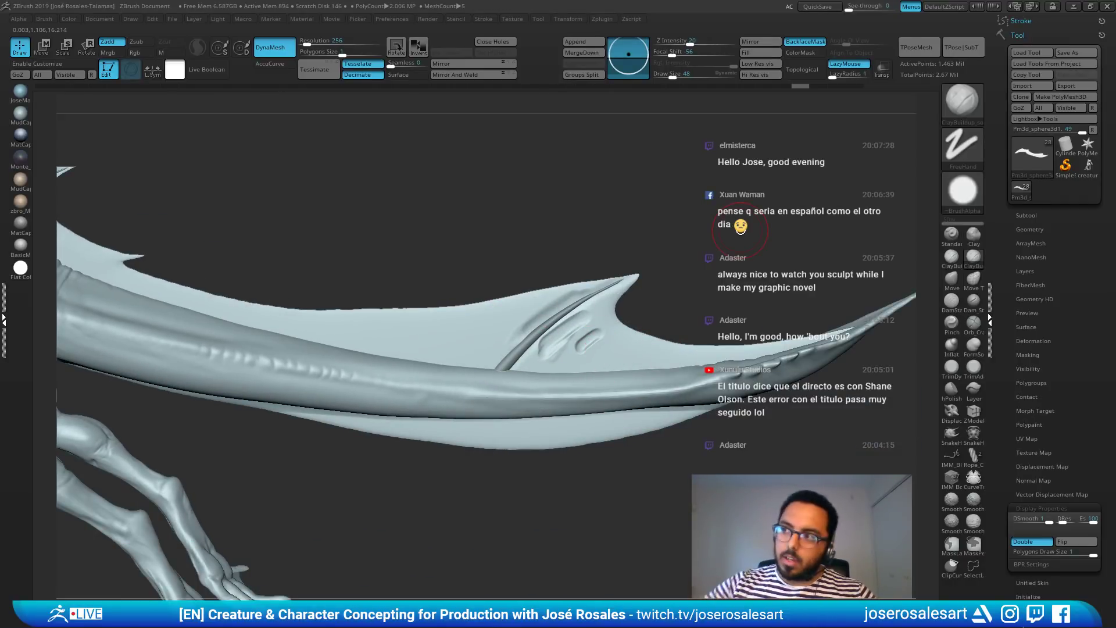
right_click_drag(516, 378, 547, 375, "shift")
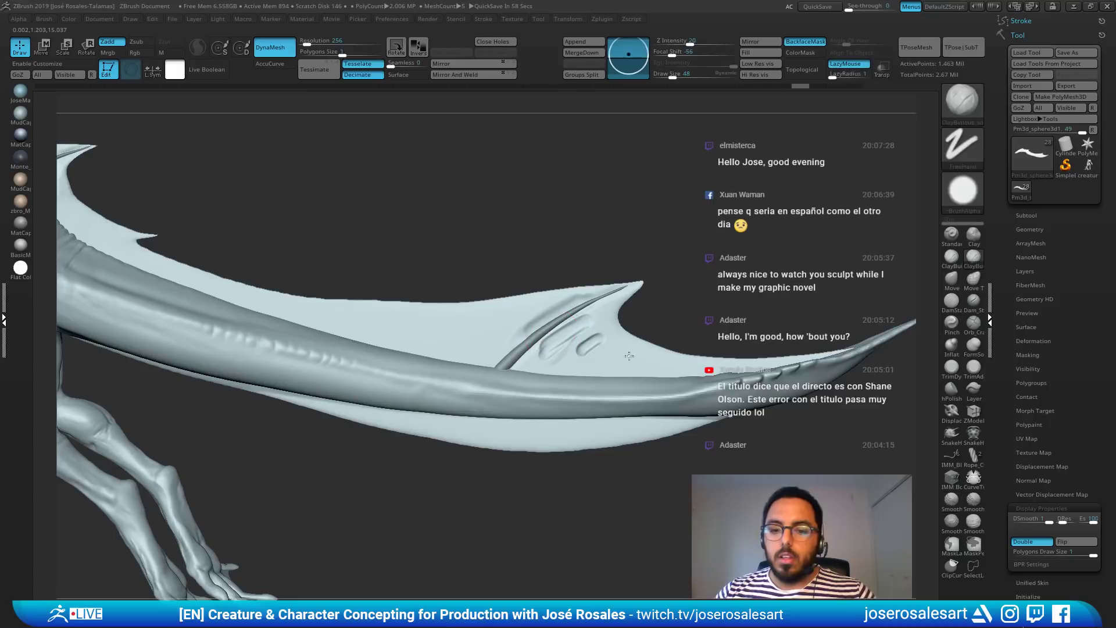
right_click_drag(628, 354, 681, 357, "ctrl")
left_click_drag(644, 339, 664, 328)
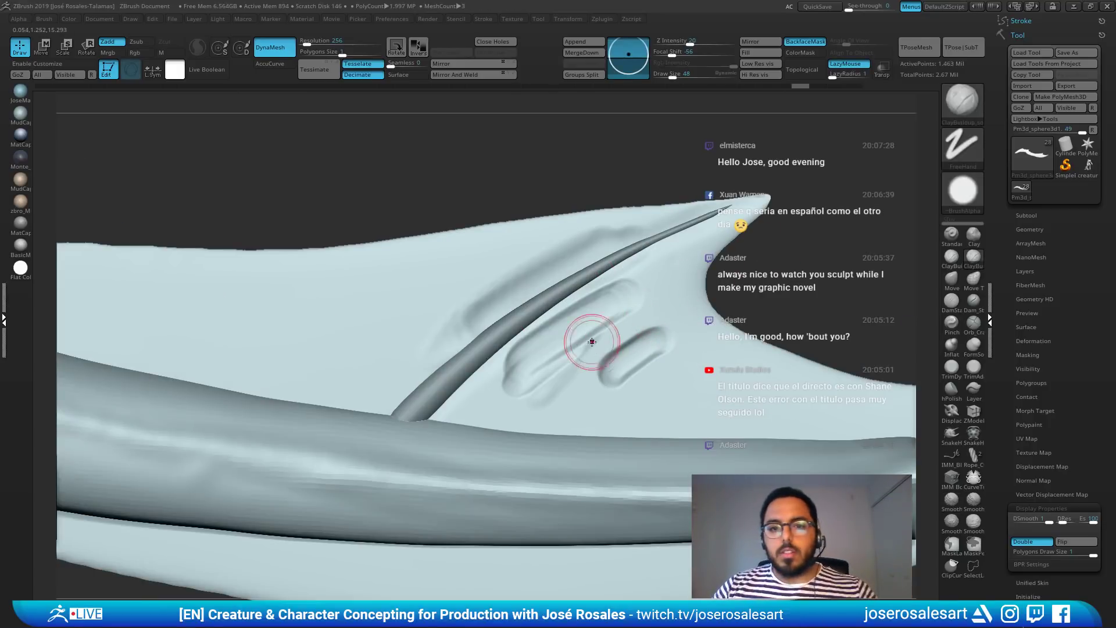
key("shift")
left_click_drag(619, 374, 643, 346, "shift")
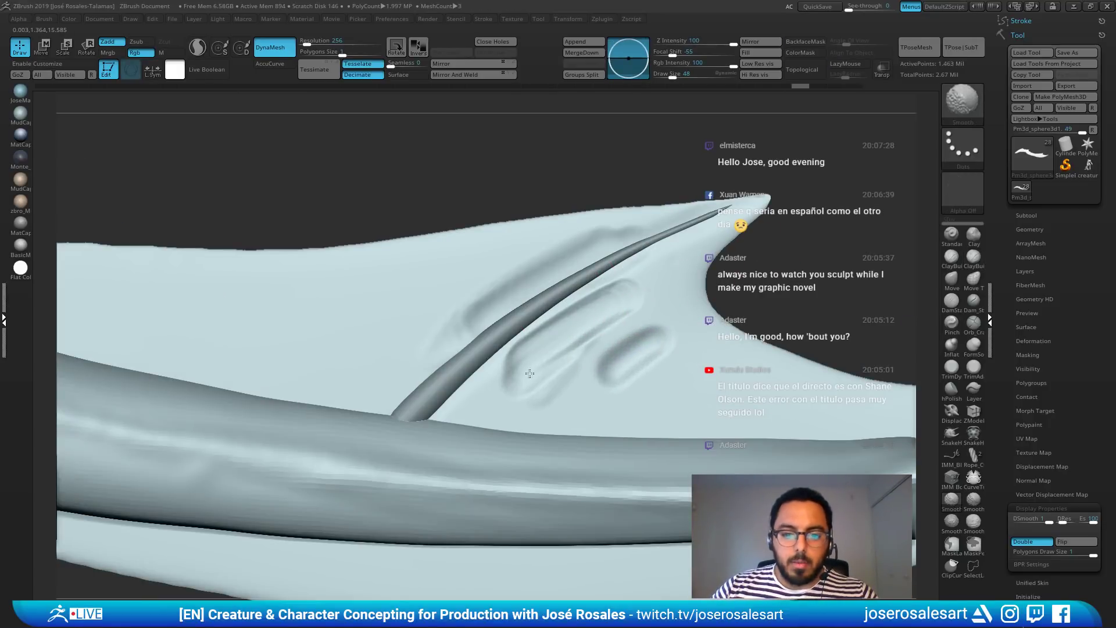
left_click_drag(530, 374, 541, 389, "shift")
Step: Sculpt the patch behind the tail fin's spine with larger and smaller ClayBuildup strokes, checking the membrane's wireframe
key("bracketright")
key("bracketright")
key("bracketright")
mouse_move(616, 370)
left_mouse_down()
mouse_move(655, 339)
mouse_move(616, 371)
left_mouse_up()
mouse_move(622, 361)
right_mouse_down()
mouse_move(686, 373)
mouse_move(593, 388)
mouse_move(637, 346)
right_mouse_up()
key("shift+f")
key("s")
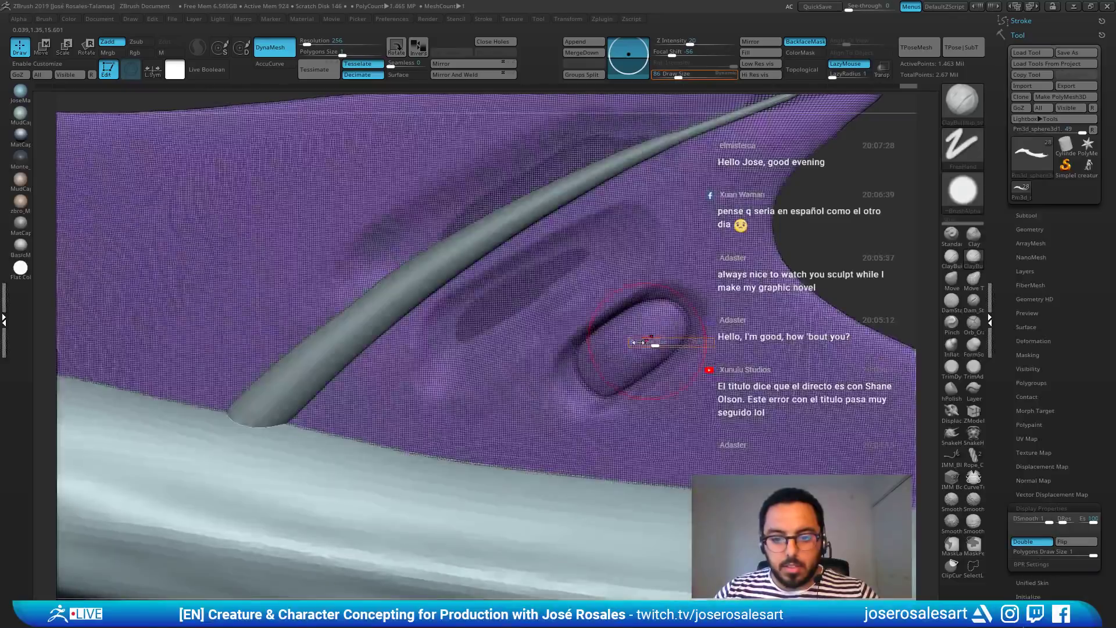
left_click_drag(638, 343, 634, 343)
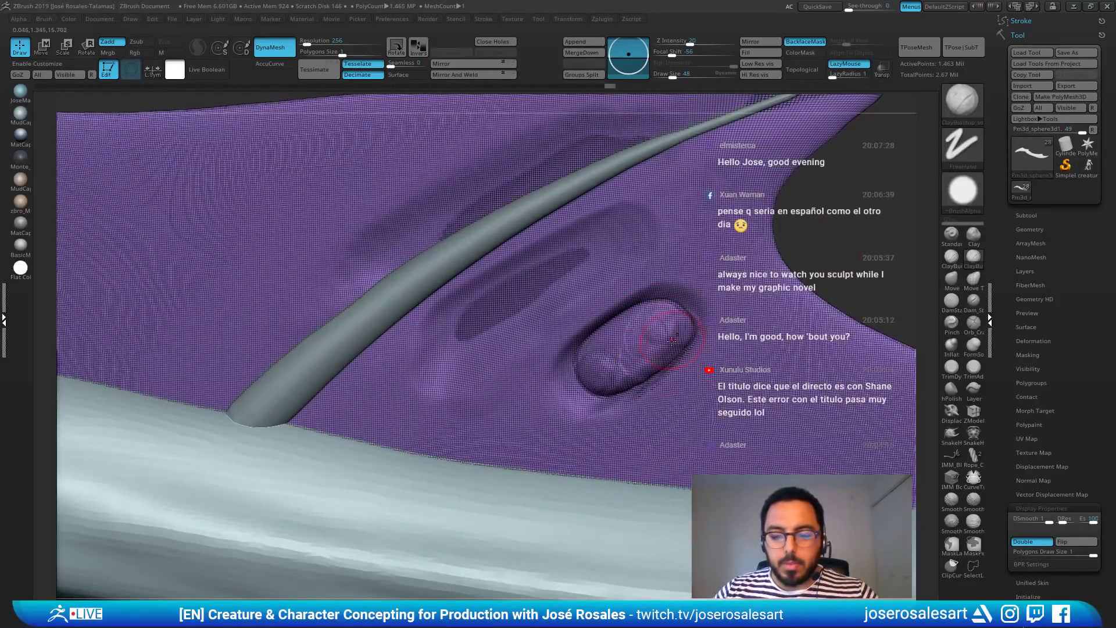
Step: Build up the area around the patch behind the tail fin's spine with ClayBuildup at draw size 140
right_click_drag(766, 233, 718, 311)
key("shift+f")
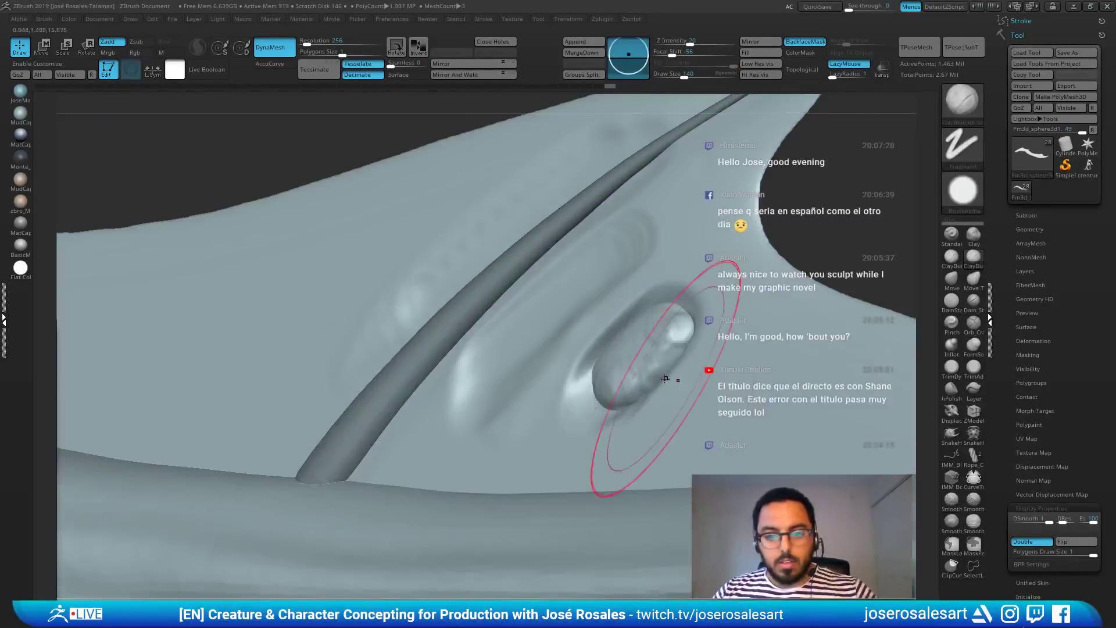
mouse_move(667, 375)
left_mouse_down()
mouse_move(655, 343)
mouse_move(622, 372)
left_mouse_up()
right_click_drag(622, 373, 639, 349)
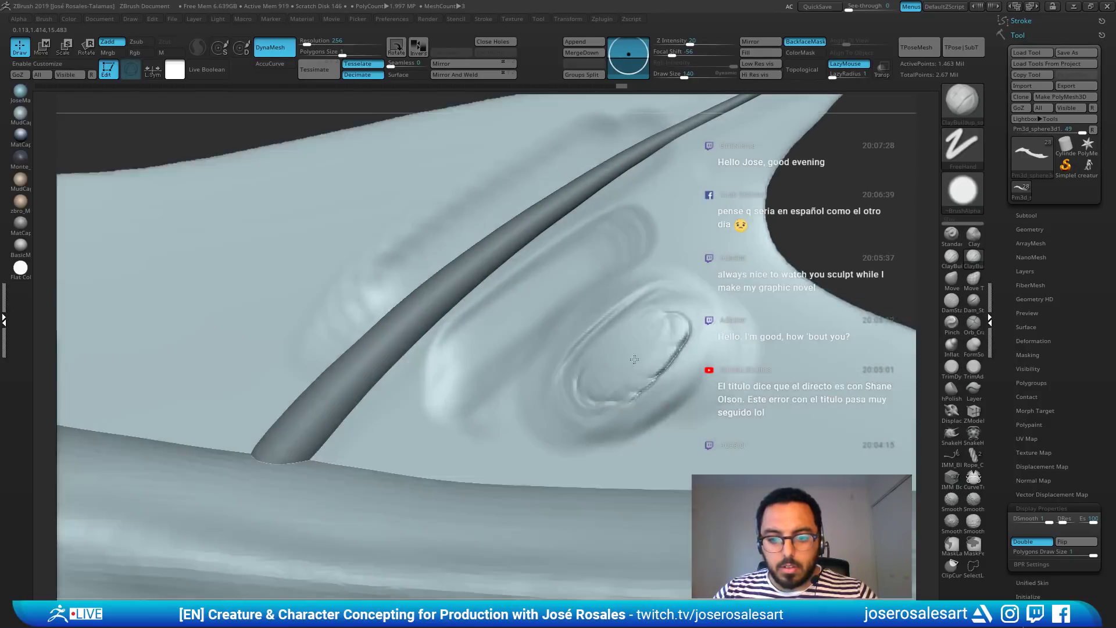
Step: Smooth out the stroke marks on the tail fin's membrane, switching to another Smooth brush
left_click_drag(640, 349, 649, 333, "shift")
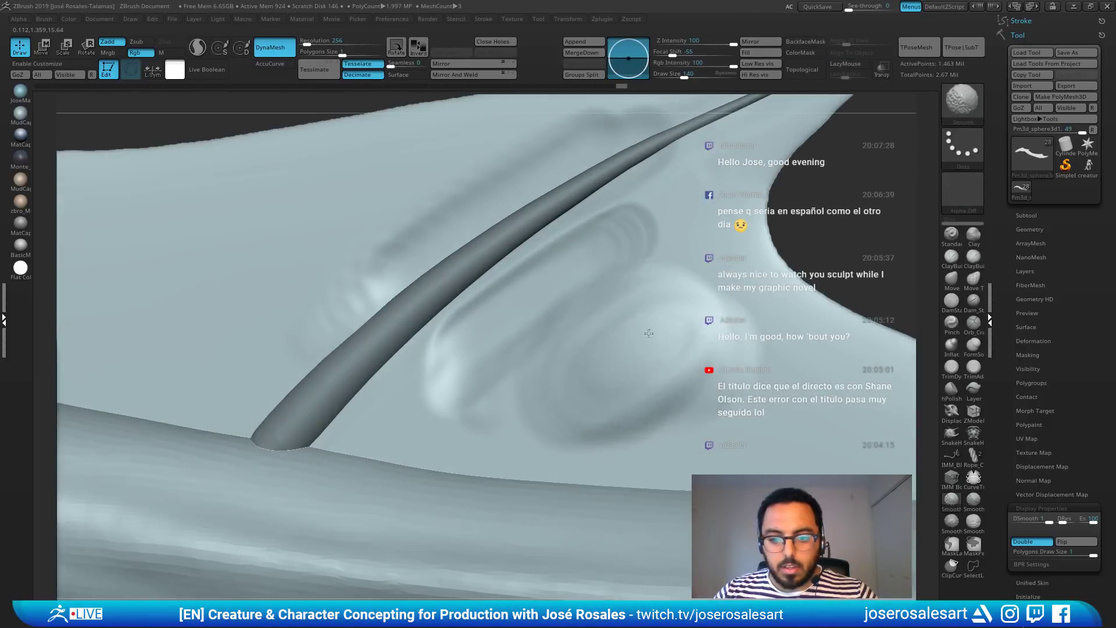
left_click(974, 507)
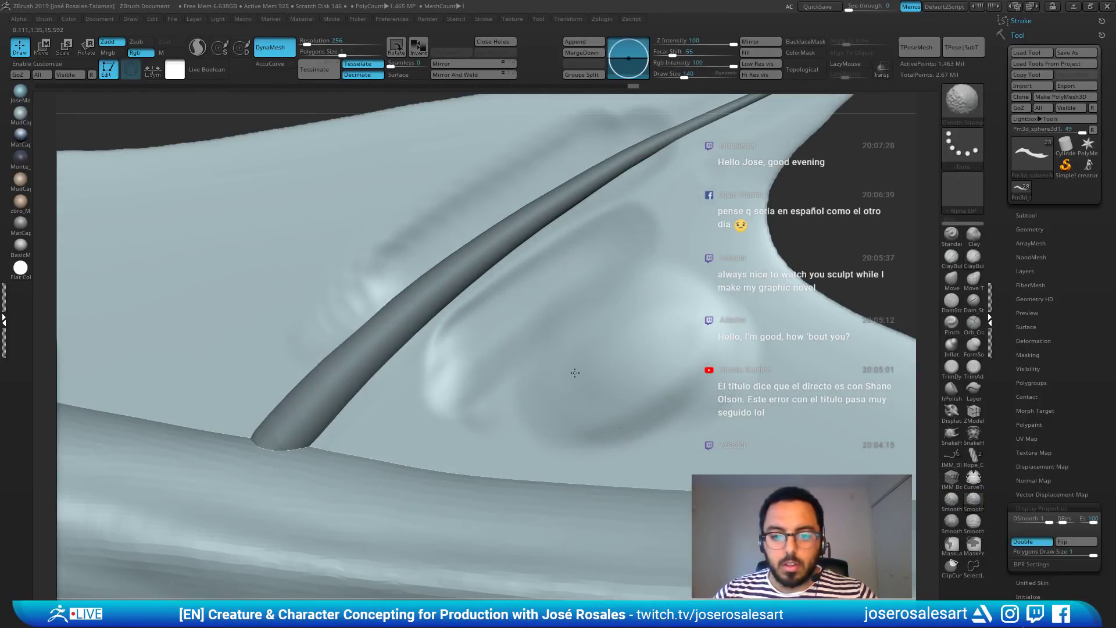
left_click_drag(649, 329, 467, 358, "shift")
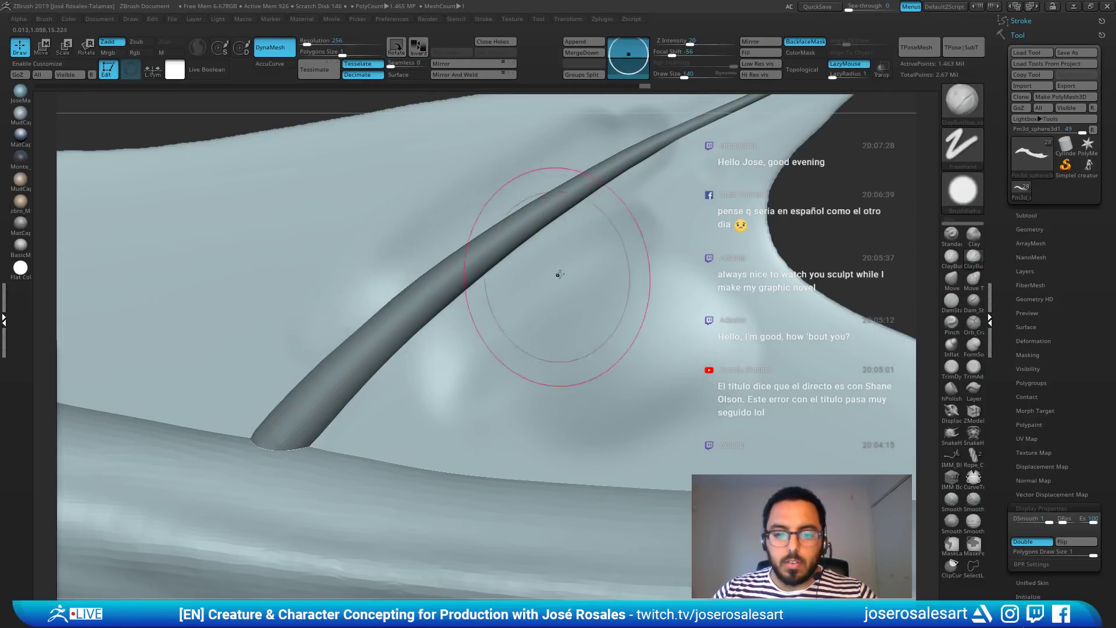
Step: Thicken the membrane over the tail fin's spine with broad ClayBuildup strokes and smooth the area behind it
mouse_move(593, 235)
left_mouse_down()
mouse_move(625, 252)
mouse_move(478, 393)
left_mouse_up()
right_click_drag(470, 259, 539, 269, "ctrl")
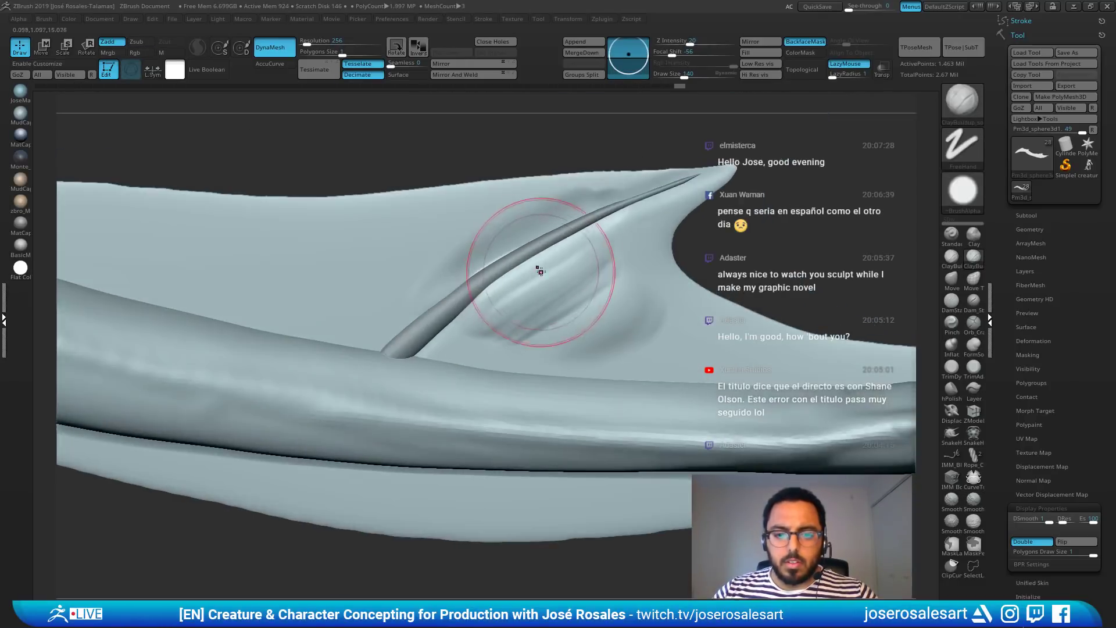
mouse_move(539, 270)
left_mouse_down()
mouse_move(521, 250)
mouse_move(599, 207)
mouse_move(398, 347)
mouse_move(459, 297)
left_mouse_up()
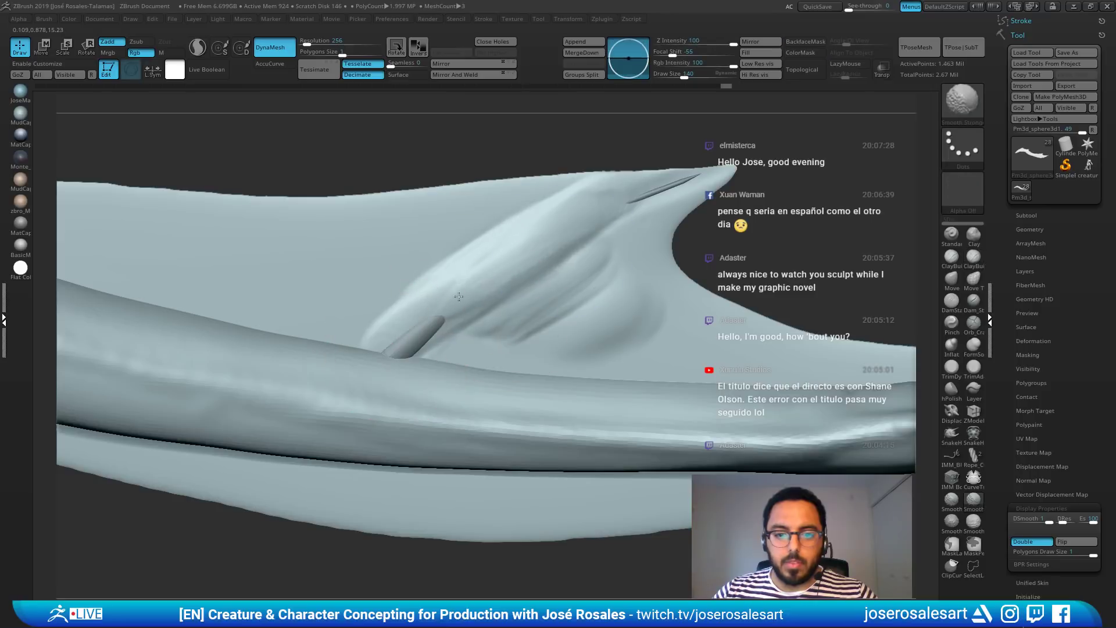
mouse_move(576, 286)
left_mouse_down("shift")
mouse_move(509, 309)
mouse_move(590, 279)
left_mouse_up("shift")
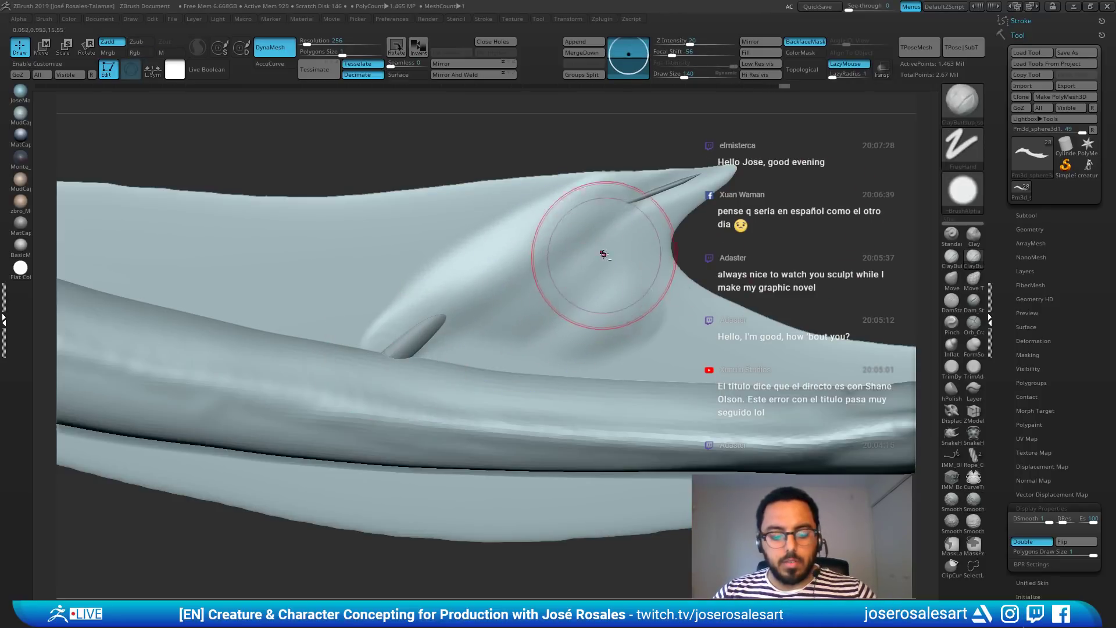
Step: Flatten the built-up membrane around the tail fin's spine with the TrimDynamic brush
mouse_move(603, 255)
right_mouse_down("alt")
mouse_move(515, 280)
mouse_move(495, 270)
right_mouse_up("alt")
key("b")
key("t")
key("d")
mouse_move(483, 277)
left_mouse_down()
mouse_move(454, 270)
mouse_move(419, 327)
mouse_move(492, 255)
mouse_move(470, 249)
mouse_move(453, 291)
mouse_move(518, 331)
left_mouse_up()
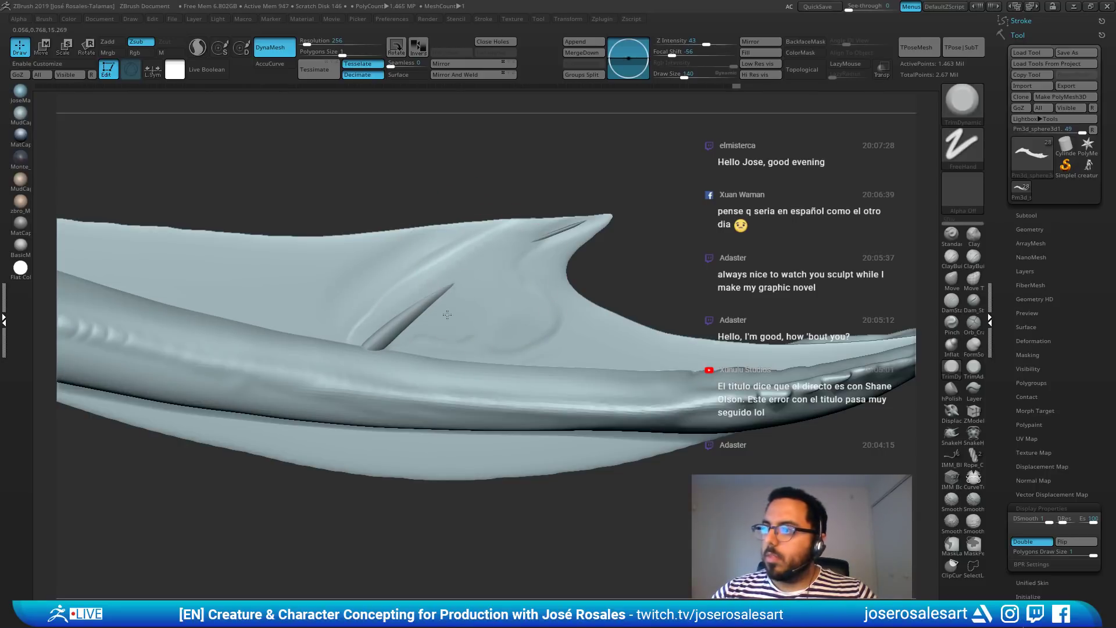
right_click_drag(512, 263, 522, 285, "alt")
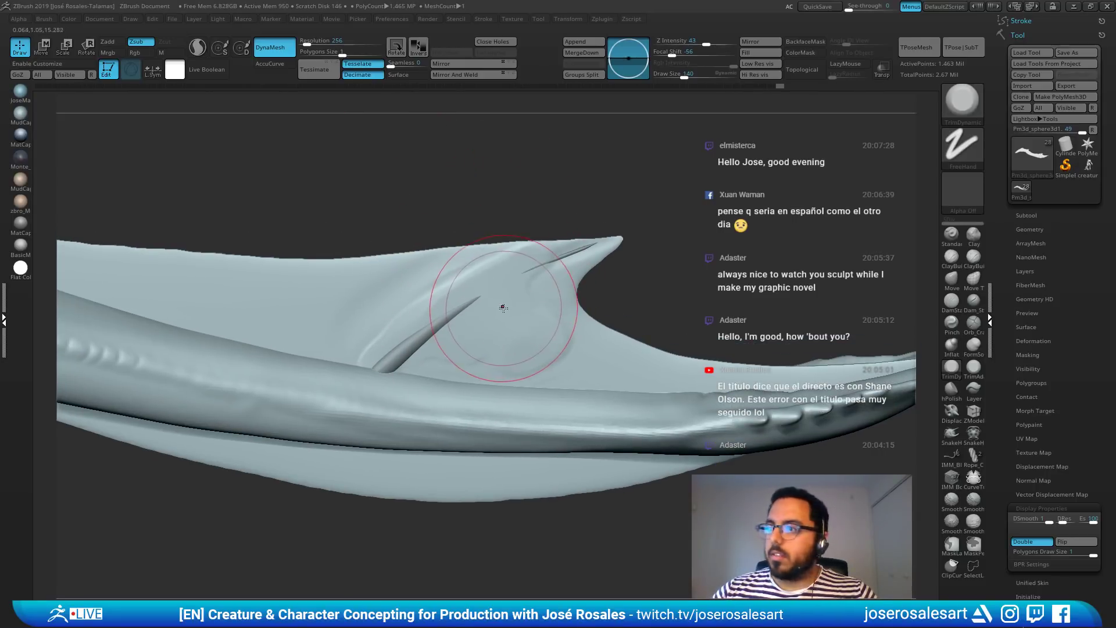
left_click_drag(516, 287, 435, 336)
right_click_drag(460, 333, 481, 304, "ctrl")
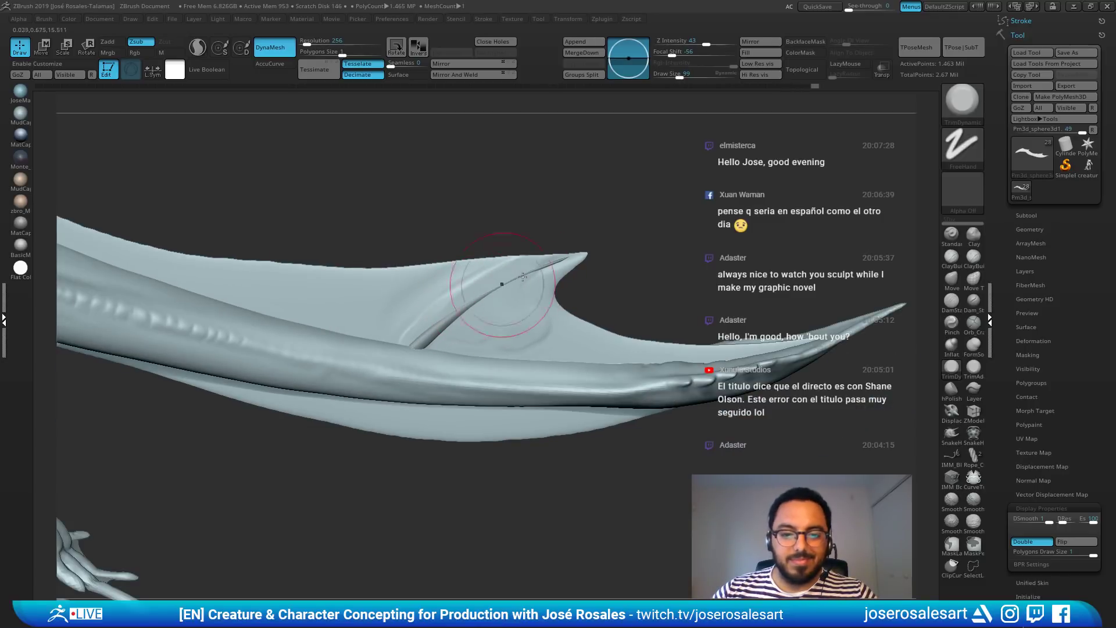
Step: Trim the remaining ridges on the membrane beside the tail fin's spine with the TrimDynamic brush
mouse_move(502, 320)
right_mouse_down("ctrl")
mouse_move(484, 312)
mouse_move(498, 308)
right_mouse_up("ctrl")
left_click_drag(512, 306, 481, 326)
mouse_move(486, 314)
right_mouse_down("ctrl")
mouse_move(477, 326)
mouse_move(489, 317)
right_mouse_up("ctrl")
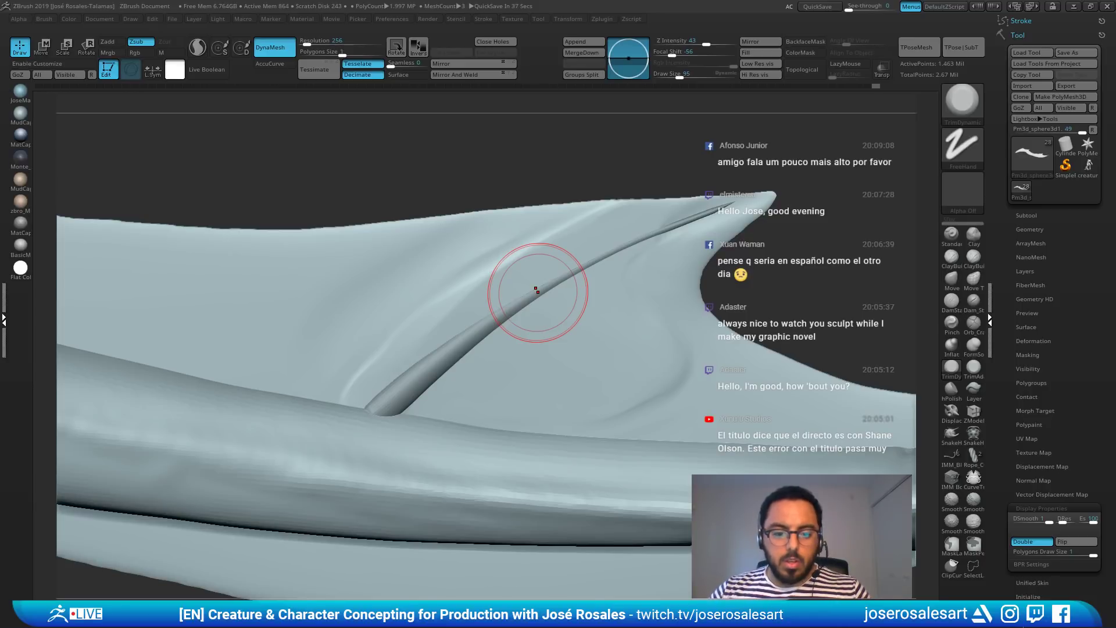
right_click_drag(538, 292, 528, 317)
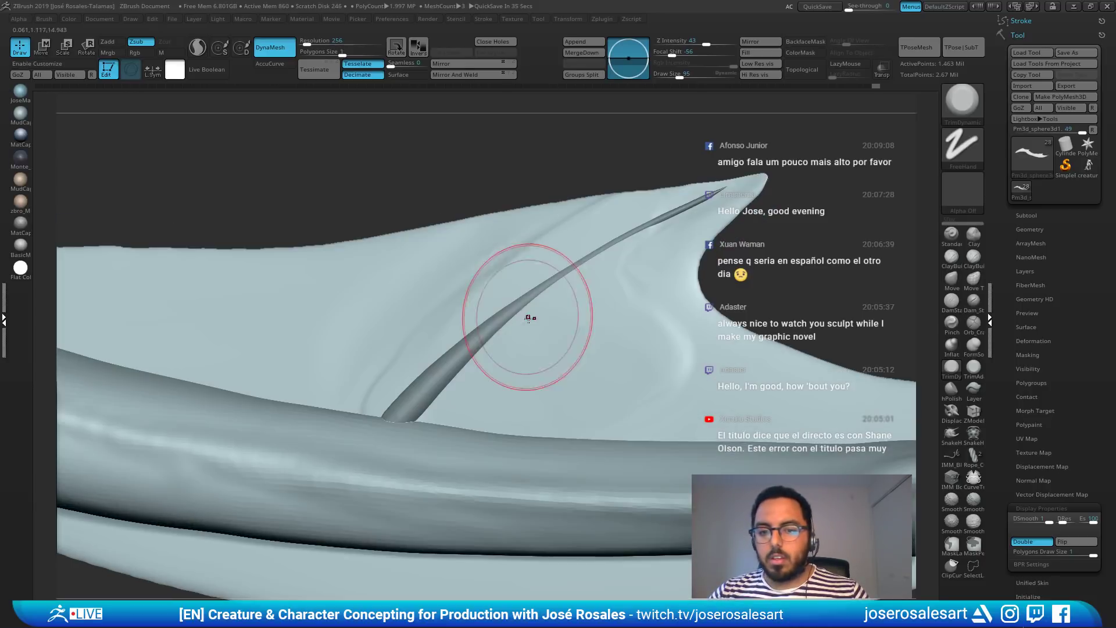
right_click_drag(561, 250, 555, 314)
Step: Add ClayBuildup strokes to the membrane along both sides of the spine, reducing the draw size to 73
key("1")
key("s")
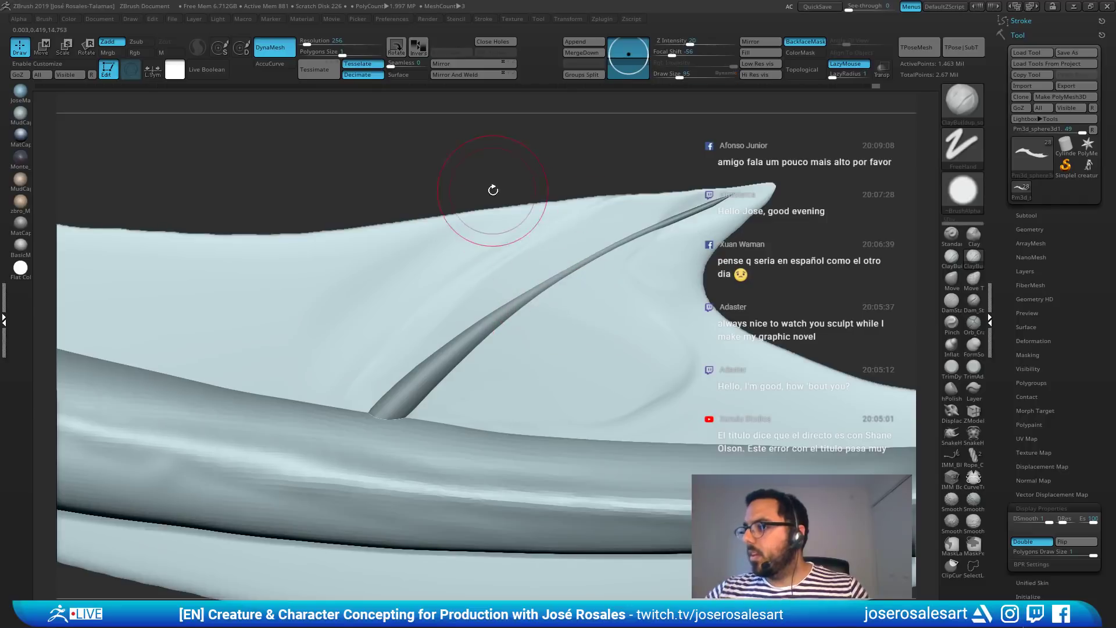
mouse_move(551, 265)
left_mouse_down()
mouse_move(628, 246)
mouse_move(558, 284)
left_mouse_up()
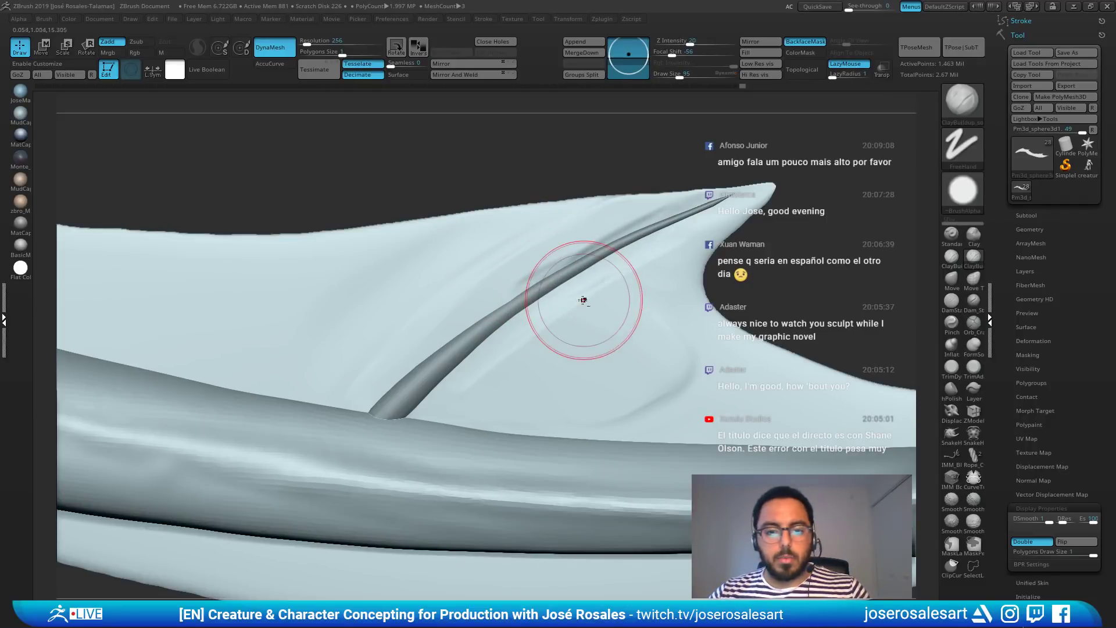
key("bracketleft")
key("bracketleft")
right_click_drag(631, 270, 516, 288, "alt")
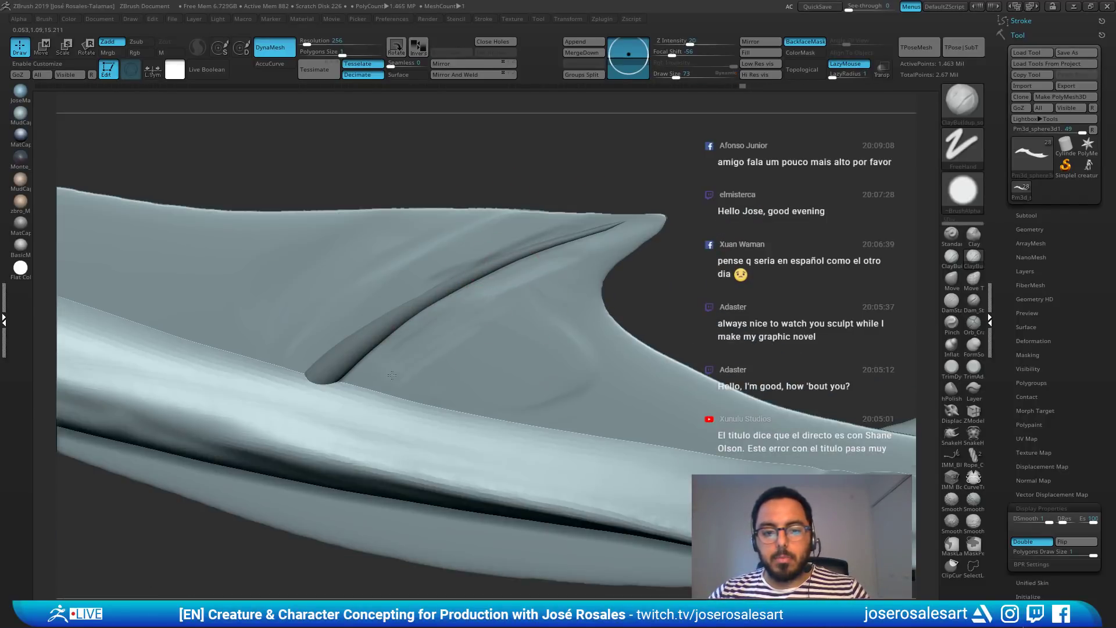
left_click_drag(392, 375, 472, 333)
Step: Smooth the stroke marks on the membrane behind and in front of the tail fin's spine
right_click_drag(472, 334, 431, 342)
left_click_drag(432, 342, 486, 307, "shift")
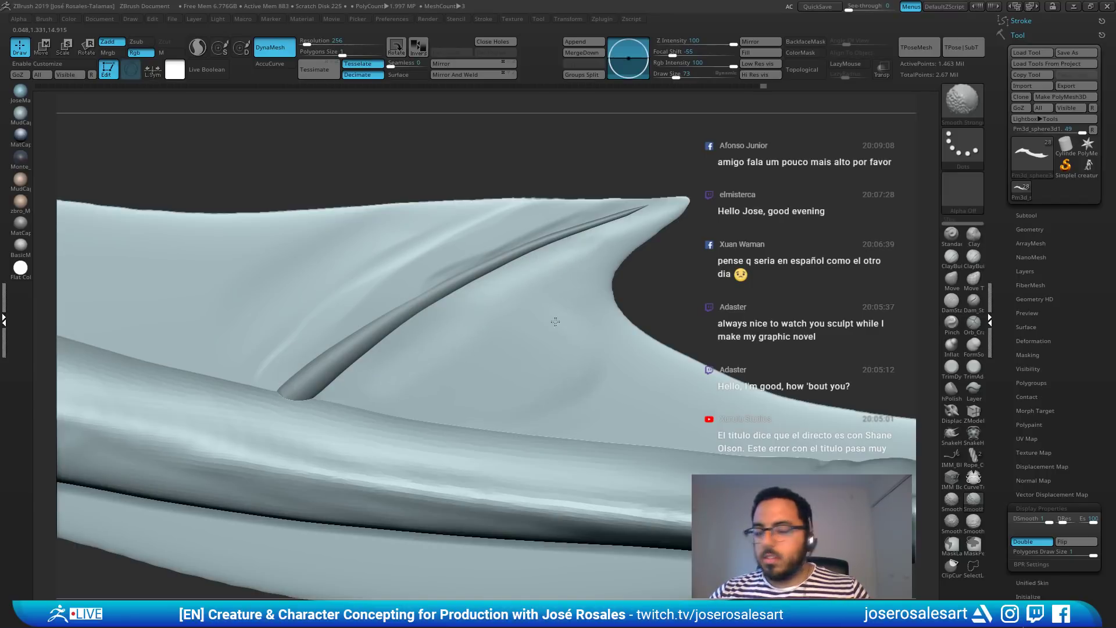
left_click_drag(575, 354, 582, 331, "shift")
right_click_drag(539, 260, 621, 282, "alt")
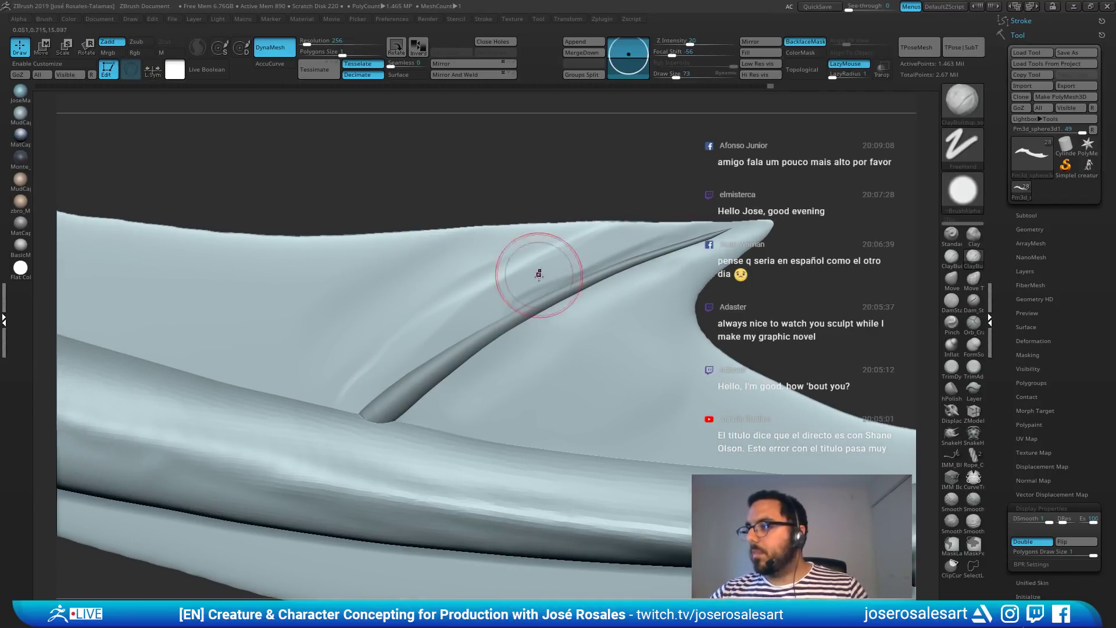
right_click_drag(488, 255, 543, 282)
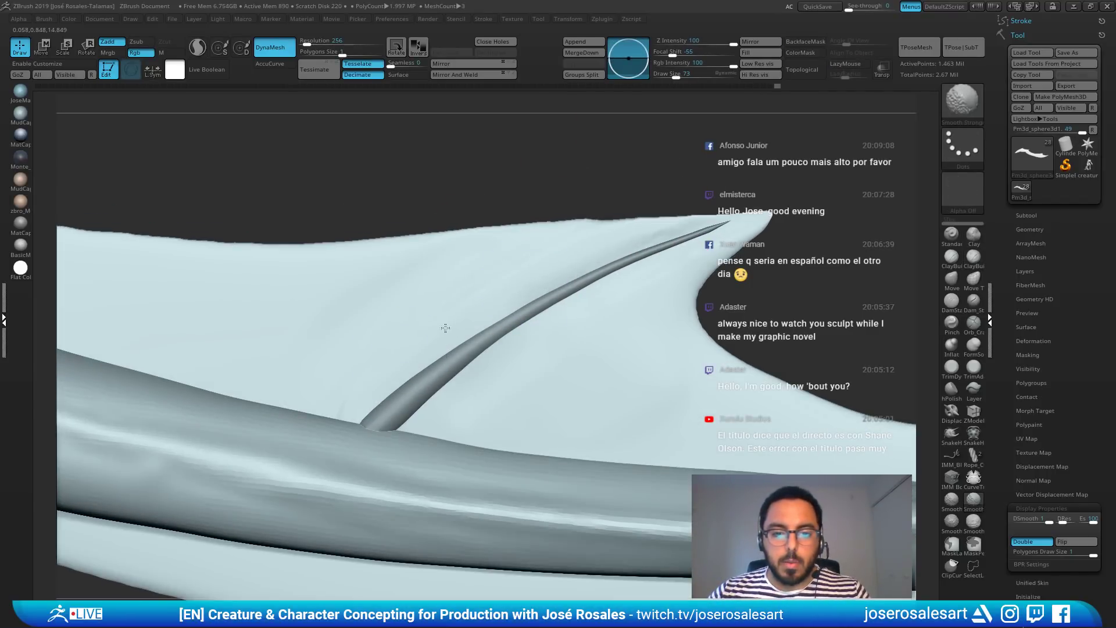
left_click_drag(624, 259, 621, 268, "shift")
left_click_drag(660, 225, 302, 287, "shift")
Step: Add clay to the membrane near the tip of the tail fin's spine
right_click_drag(605, 256, 660, 278)
key("s")
mouse_move(722, 232)
left_mouse_down()
mouse_move(734, 212)
mouse_move(640, 222)
left_mouse_up()
mouse_move(693, 229)
right_mouse_down()
mouse_move(683, 231)
mouse_move(698, 244)
mouse_move(693, 272)
right_mouse_up()
Step: Reshape the fin's pointed tip around the end of the spine with the Move brush at draw size 48
key("b")
key("m")
key("v")
key("s")
left_click_drag(696, 279, 657, 304)
key("s")
left_click_drag(728, 241, 722, 238)
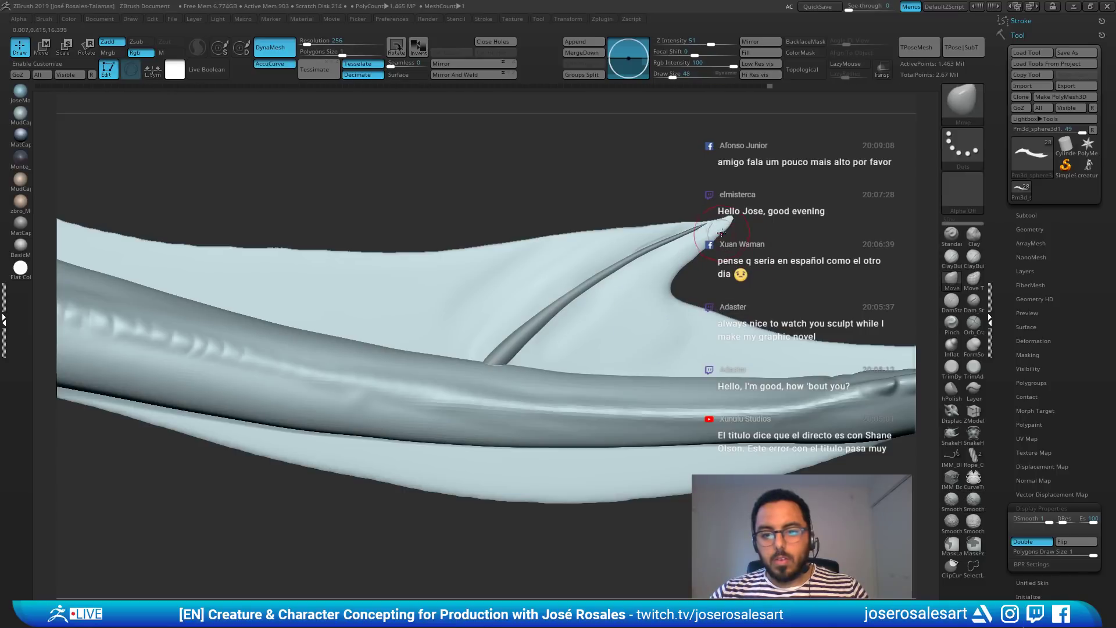
Step: Refine the fin's pointed tip with the SnakeHook brush at draw size 65
key("b")
key("s")
key("h")
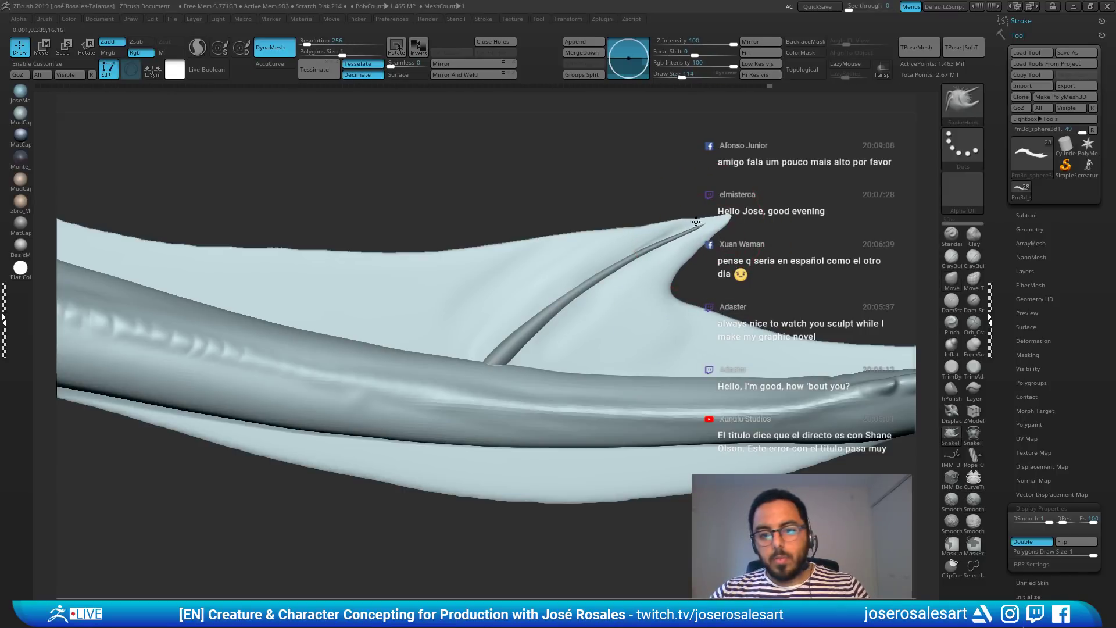
key("s")
left_click(697, 231)
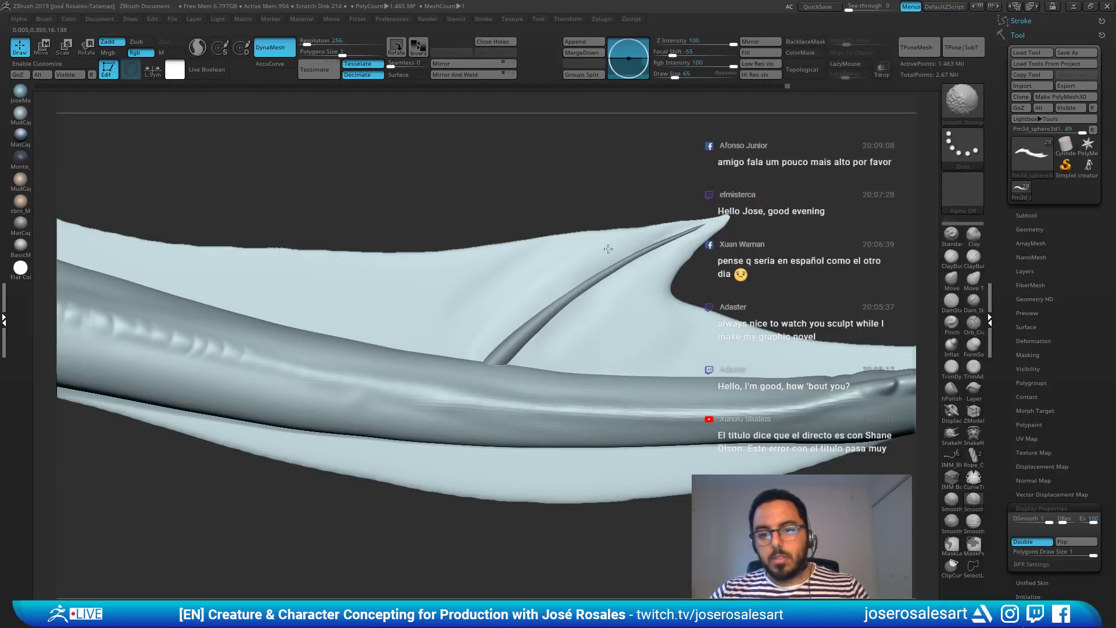
Step: Duplicate the tail fin's spine and place the slightly smaller copy ahead of it, toward the creature's body
mouse_move(362, 225)
left_mouse_down("alt")
mouse_move(372, 174)
mouse_move(377, 196)
left_mouse_up("alt")
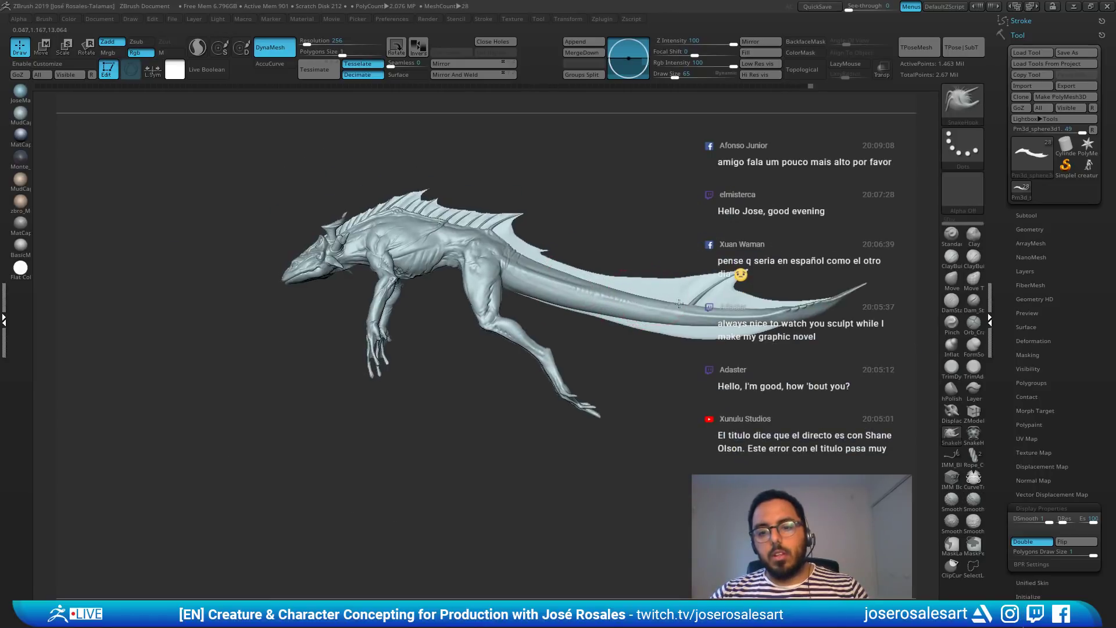
left_click_drag(581, 192, 605, 198)
left_click_drag(611, 301, 540, 291)
left_click_drag(442, 186, 434, 248, "alt")
left_click_drag(563, 281, 616, 343, "alt")
left_click(701, 404, "alt")
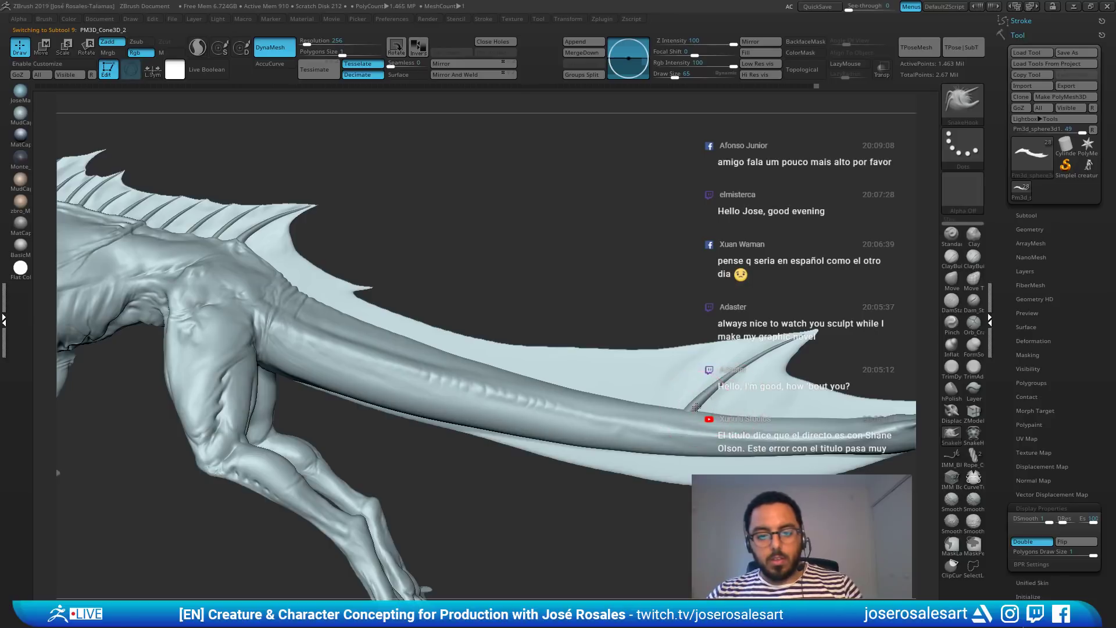
key("ctrl+shift+d")
key("w")
left_click_drag(648, 244, 590, 278, "alt")
left_click_drag(630, 336, 531, 347)
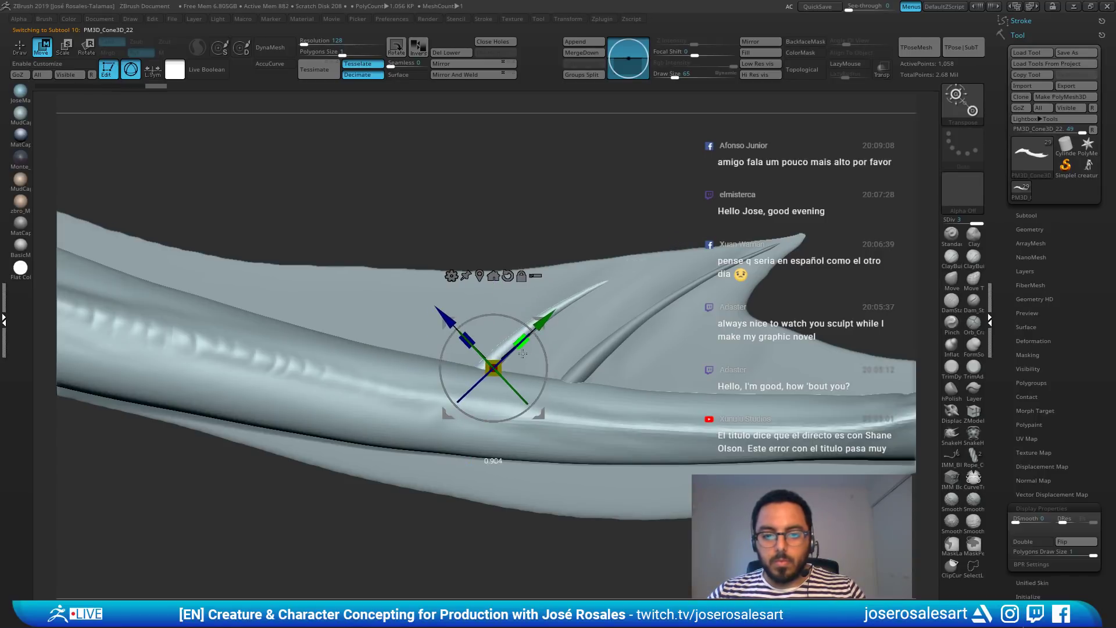
Step: Select the fin membrane and blend it around the tip of the second spine
key("q")
left_click(605, 305, "alt")
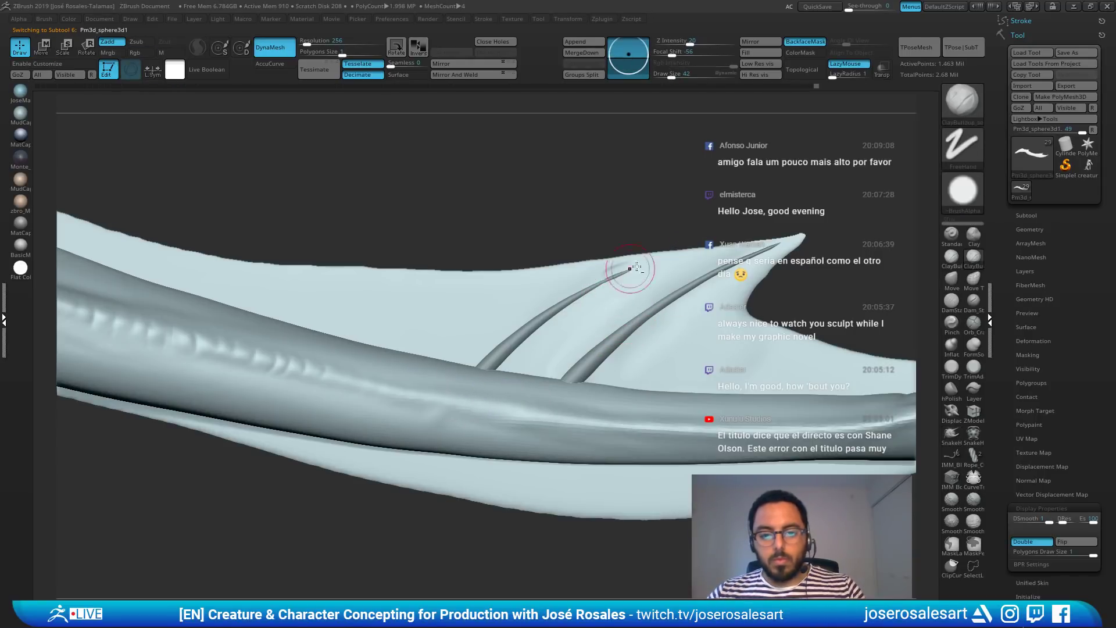
mouse_move(675, 255)
left_mouse_down()
mouse_move(576, 310)
mouse_move(600, 282)
left_mouse_up()
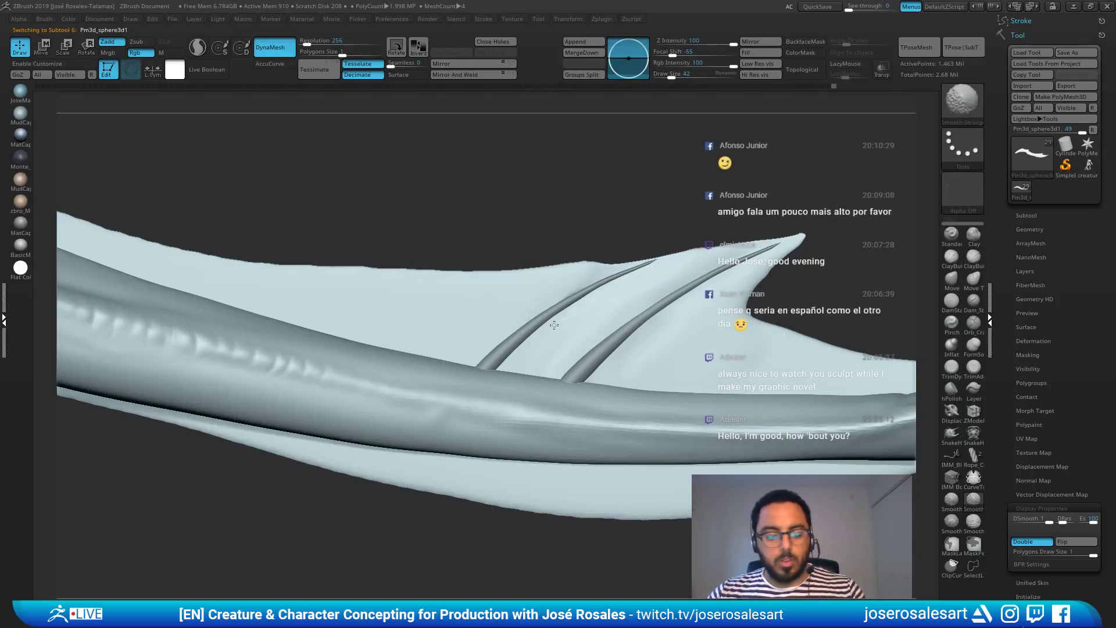
Step: Adjust the membrane's upper edge around the second spine's tip with the Move brush at draw size 40
key("b")
key("m")
key("v")
key("]")
key("]")
key("]")
mouse_move(638, 269)
right_mouse_down("ctrl")
mouse_move(673, 259)
mouse_move(626, 219)
right_mouse_up("ctrl")
key("[")
key("[")
key("[")
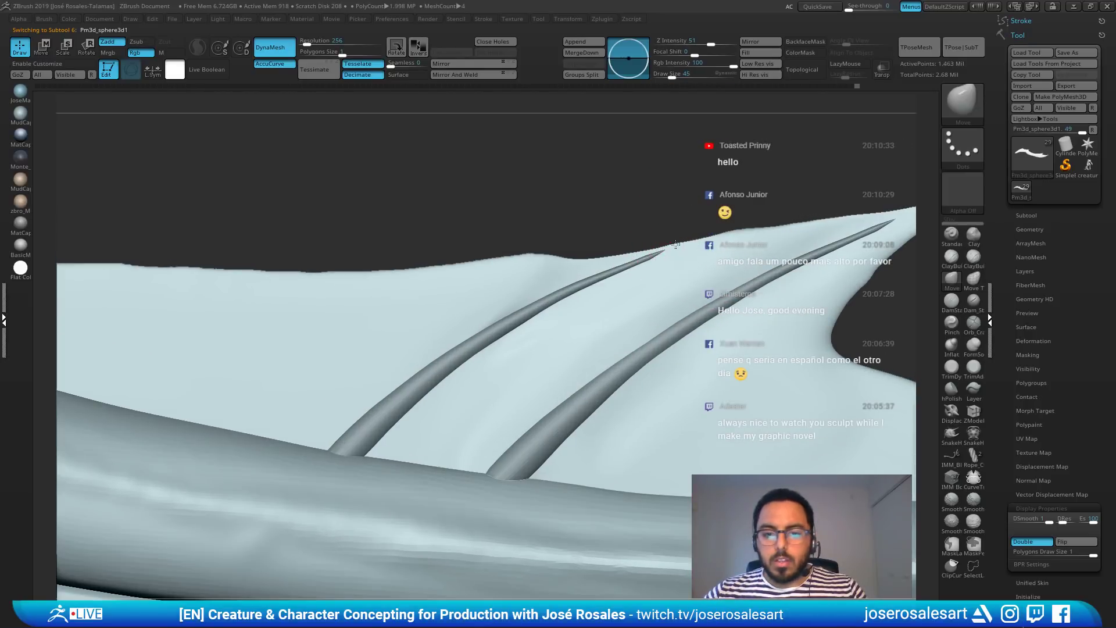
Step: Pull the membrane's edge into a point at the second spine's tip with SnakeHook at draw size 81 and smooth the edge behind it
key("b")
key("s")
key("h")
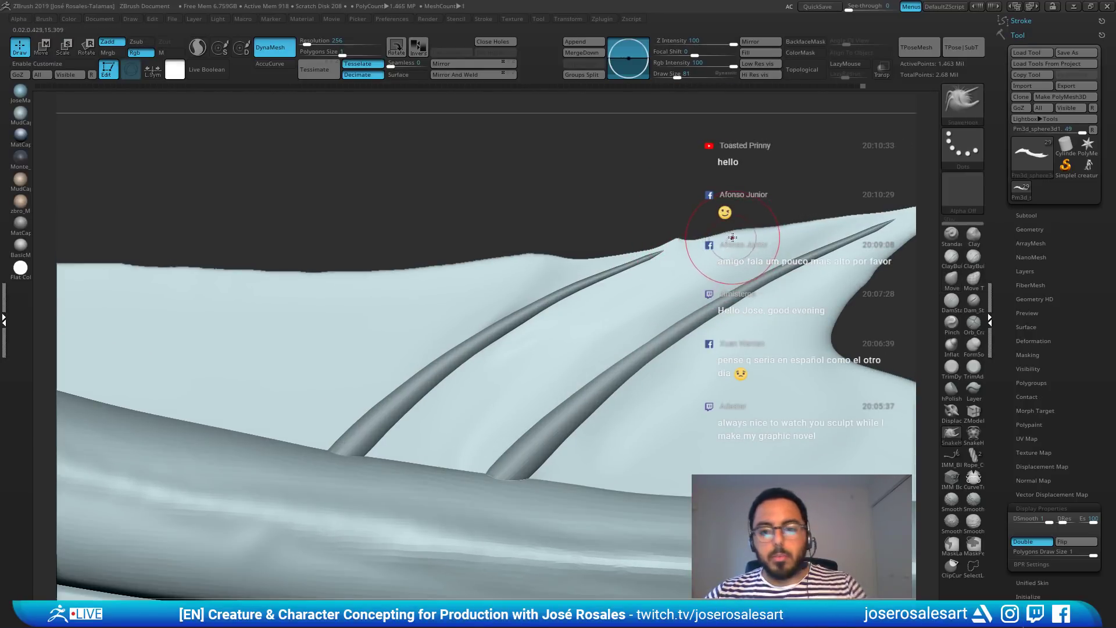
key("shift")
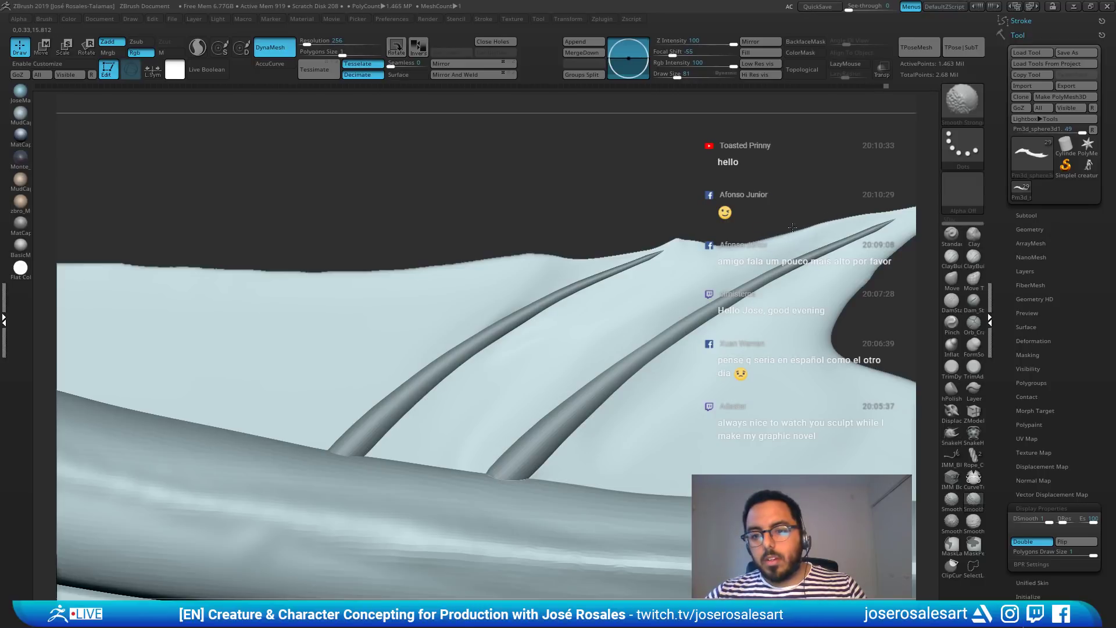
left_click_drag(786, 234, 692, 249, "shift")
Step: Copy the second spine three times along the tail, spacing the copies toward the creature's body
mouse_move(777, 233)
right_mouse_down("ctrl")
mouse_move(494, 237)
mouse_move(628, 271)
mouse_move(516, 296)
right_mouse_up("ctrl")
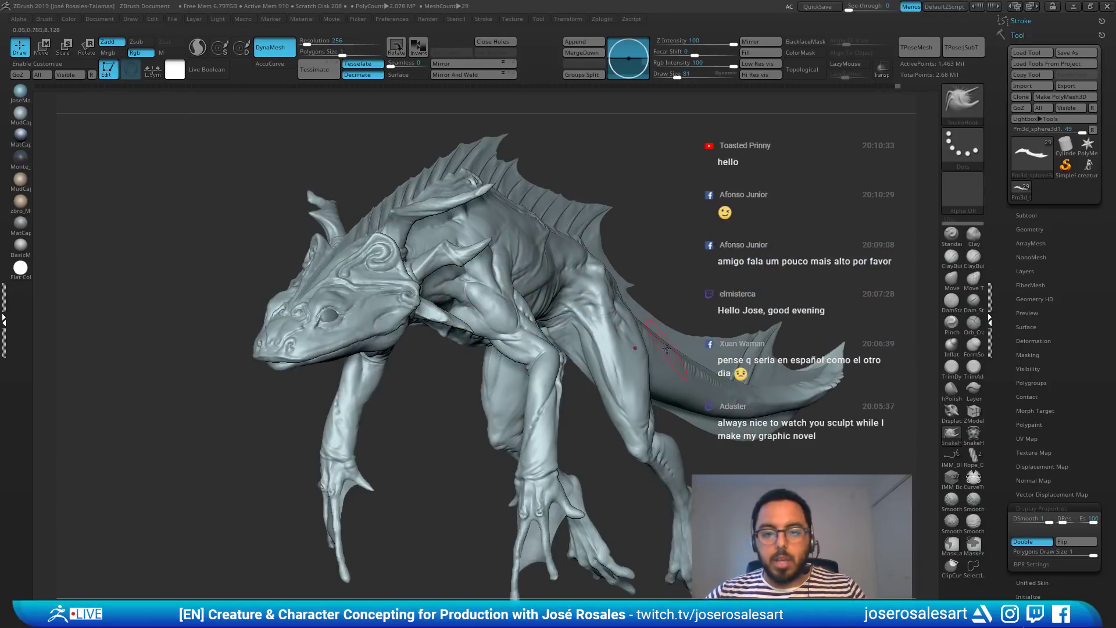
right_click_drag(667, 348, 790, 128, "ctrl")
mouse_move(616, 282)
right_mouse_down()
mouse_move(750, 282)
mouse_move(808, 317)
mouse_move(617, 233)
mouse_move(617, 253)
mouse_move(434, 251)
right_mouse_up()
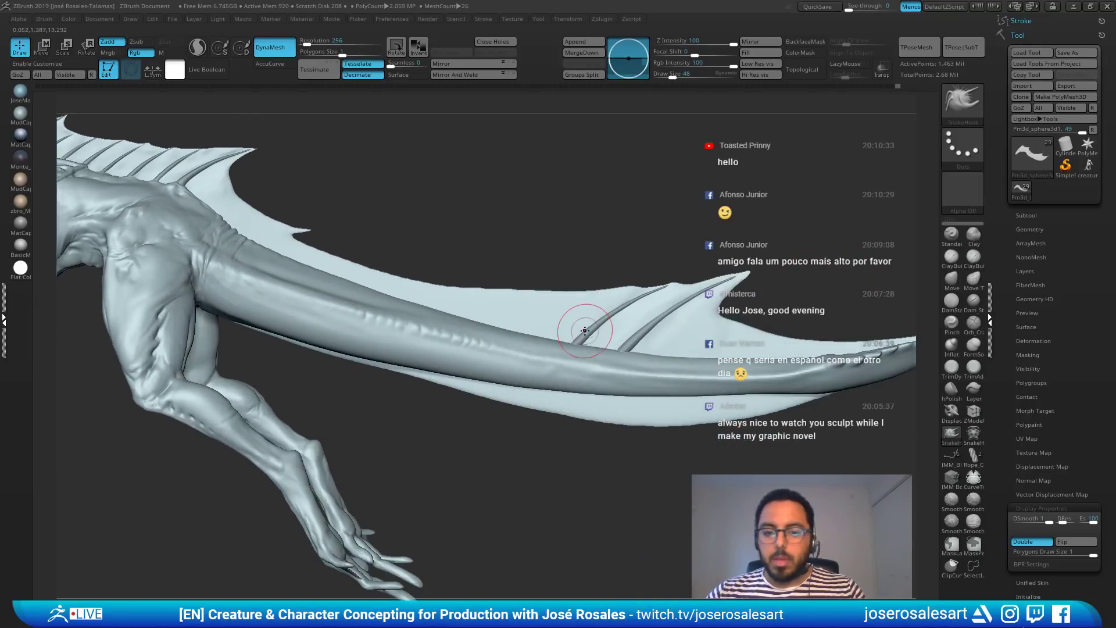
left_click(580, 345, "alt")
right_click_drag(577, 342, 702, 338, "ctrl")
key("w")
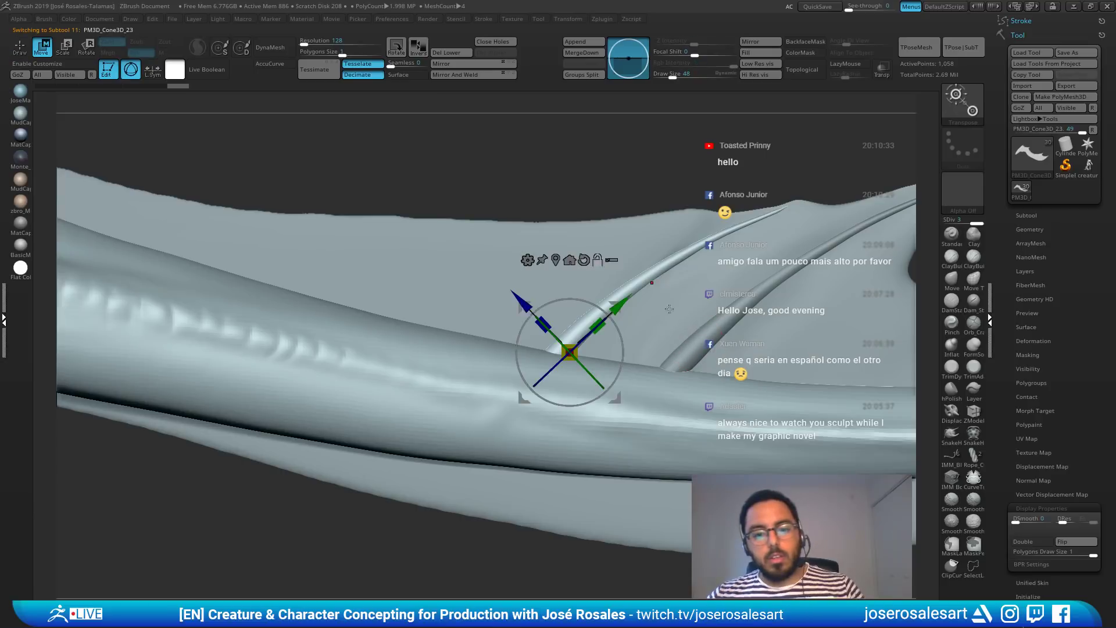
left_click(570, 261)
key("ctrl+z")
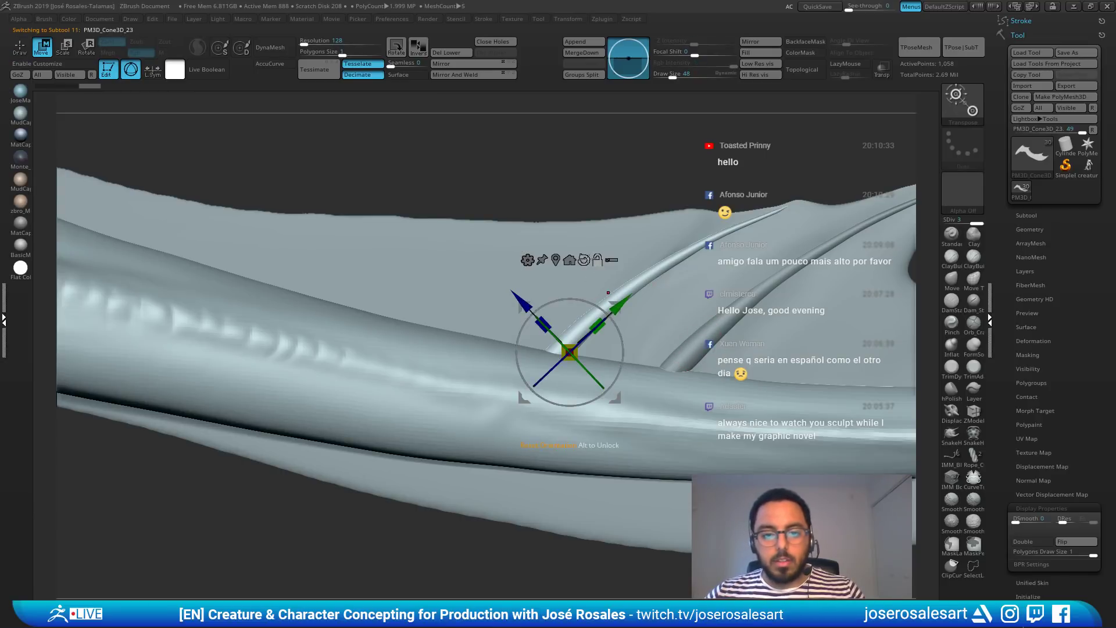
left_click(582, 260, "alt")
left_click_drag(619, 306, 373, 263, "ctrl")
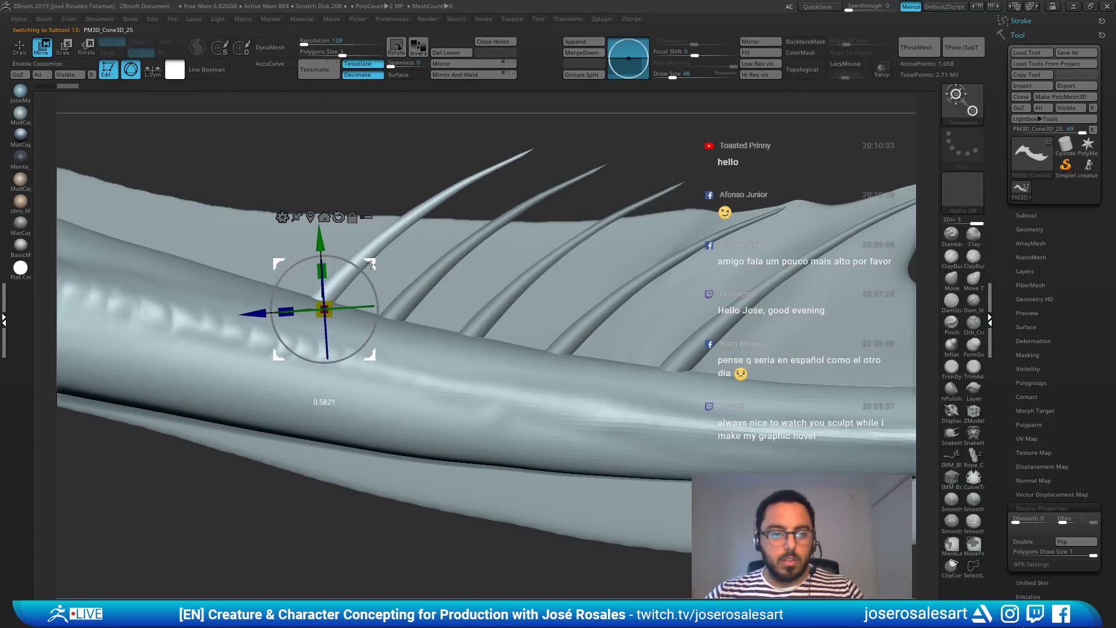
Step: Undo the last changes to the foremost spine copy and adjust it to sit in the fin membrane
right_click_drag(340, 289, 484, 325, "alt")
mouse_move(511, 310)
left_mouse_down("alt")
mouse_move(522, 341)
mouse_move(463, 349)
mouse_move(511, 327)
left_mouse_up("alt")
key("ctrl+z")
key("ctrl+z")
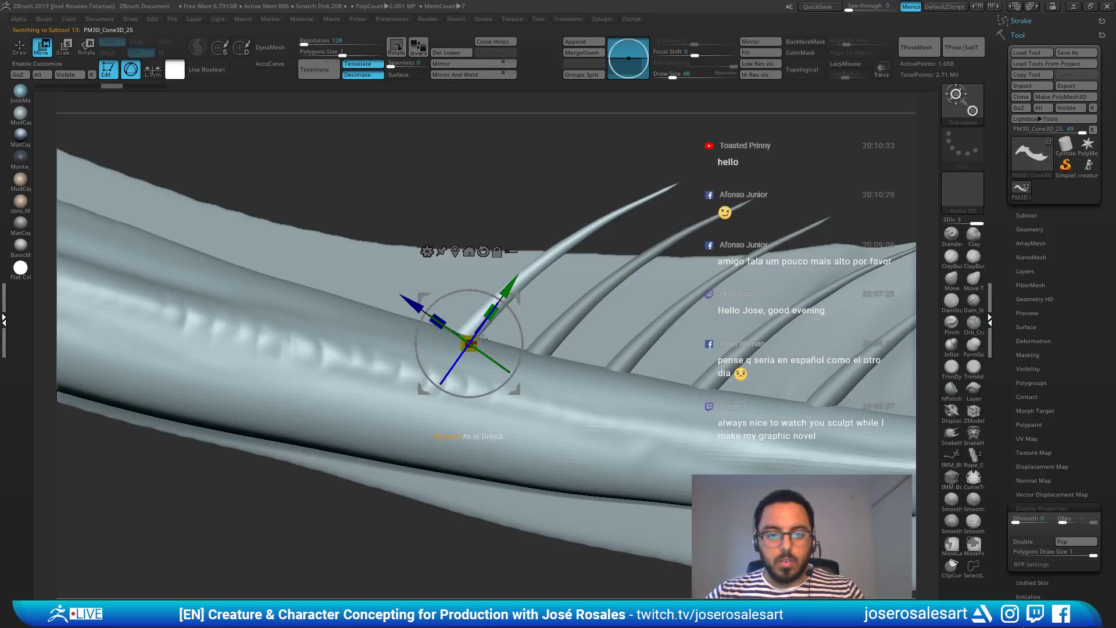
left_click_drag(483, 338, 519, 362)
Step: Adjust the other two spine copies so they sit embedded in the fin membrane
left_click(562, 328, "alt")
left_click(624, 366, "alt")
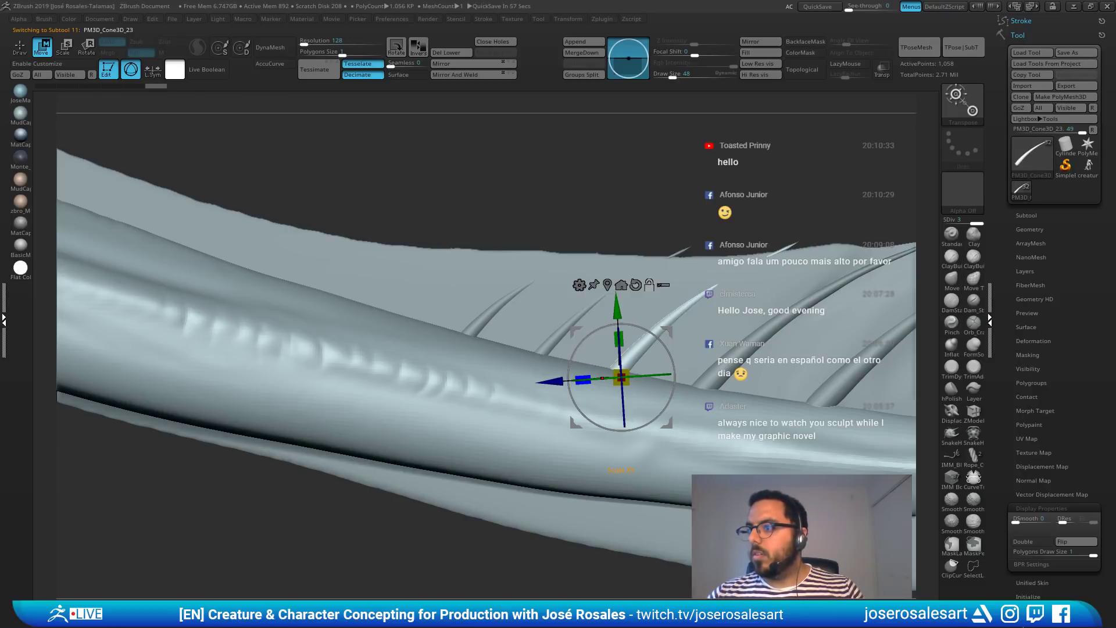
right_click_drag(792, 302, 597, 327)
key("q")
left_click(658, 321, "alt")
key("w")
mouse_move(538, 381)
left_mouse_down("alt")
mouse_move(538, 432)
mouse_move(498, 404)
mouse_move(507, 398)
left_mouse_up("alt")
Step: Pull the membrane's edge up into a small point over the third spine's tip with the Move brush
key("q")
right_click_drag(471, 351, 528, 350, "alt")
left_click(539, 345, "alt")
key("b")
key("m")
key("v")
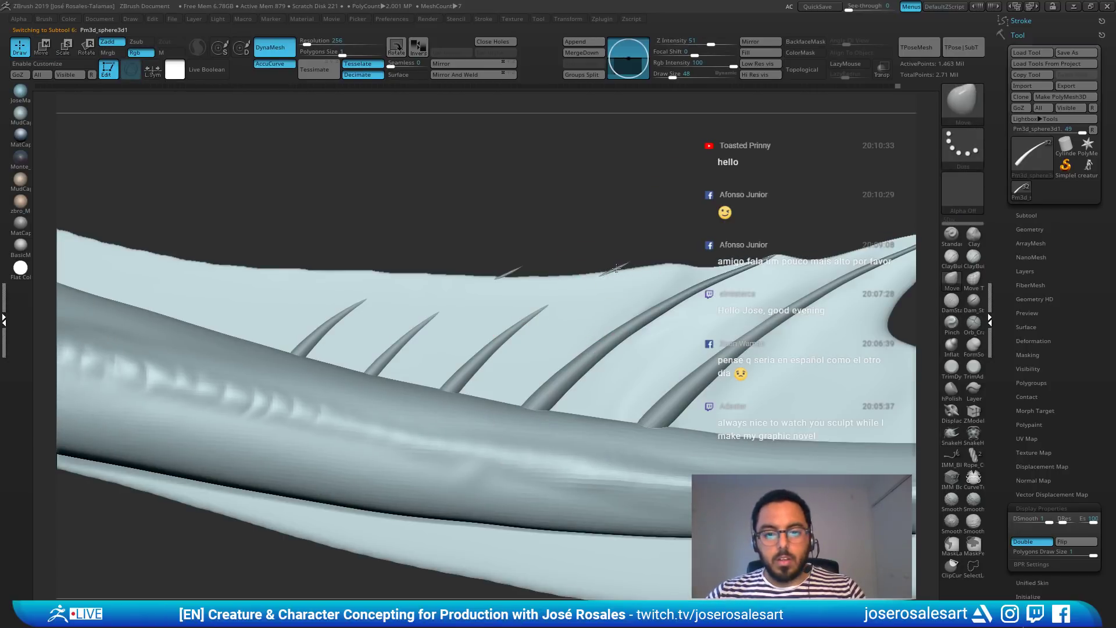
mouse_move(634, 258)
left_mouse_down()
mouse_move(642, 271)
mouse_move(703, 270)
left_mouse_up()
key("ctrl+z")
key("shift")
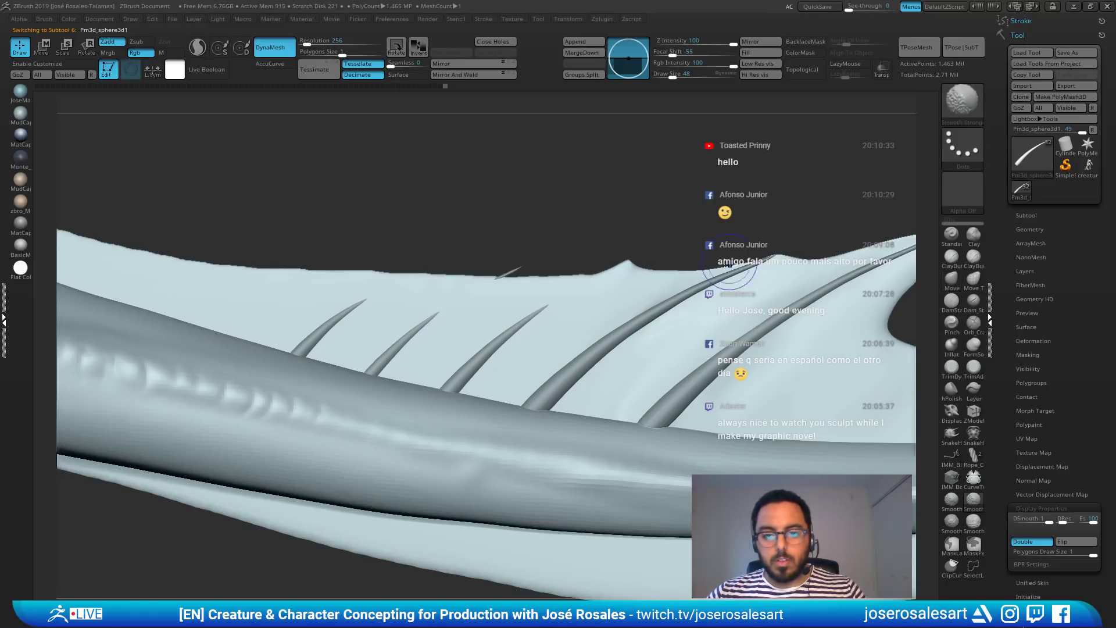
Step: Select the fourth spine from the tail's end and scale it down slightly around its base
left_click(407, 340, "alt")
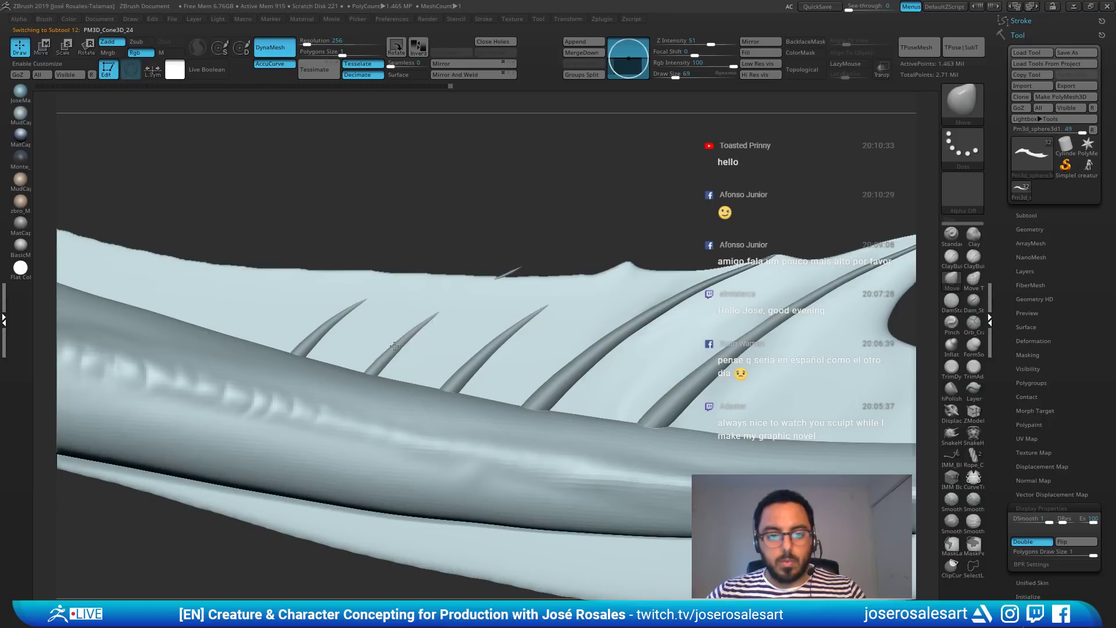
key("r")
left_click_drag(374, 380, 356, 381)
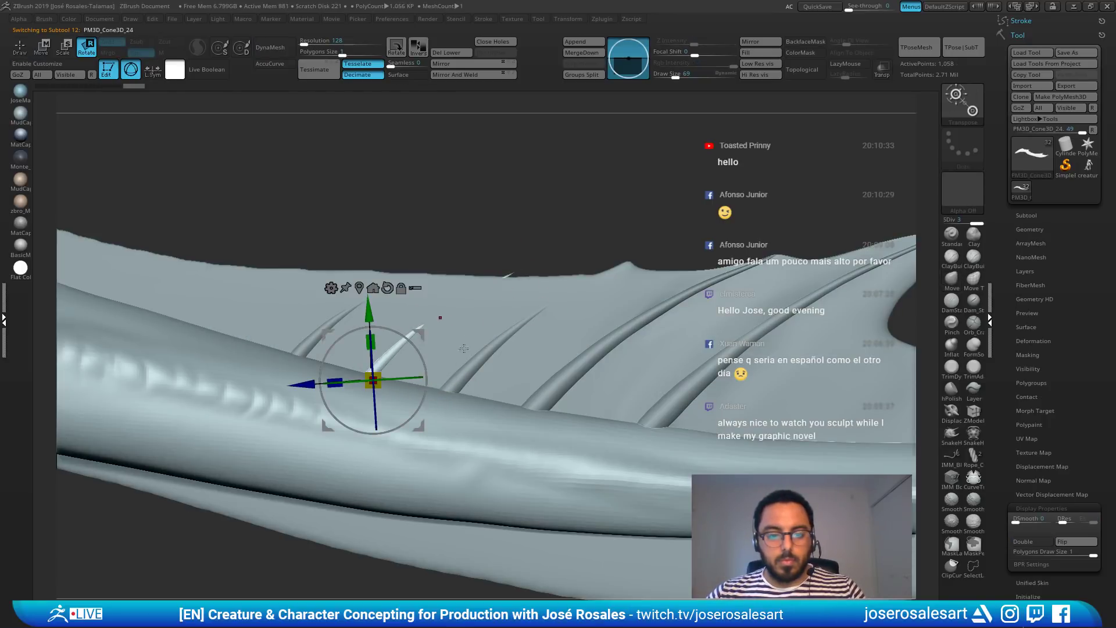
key("alt+d")
left_click(460, 347)
key("q")
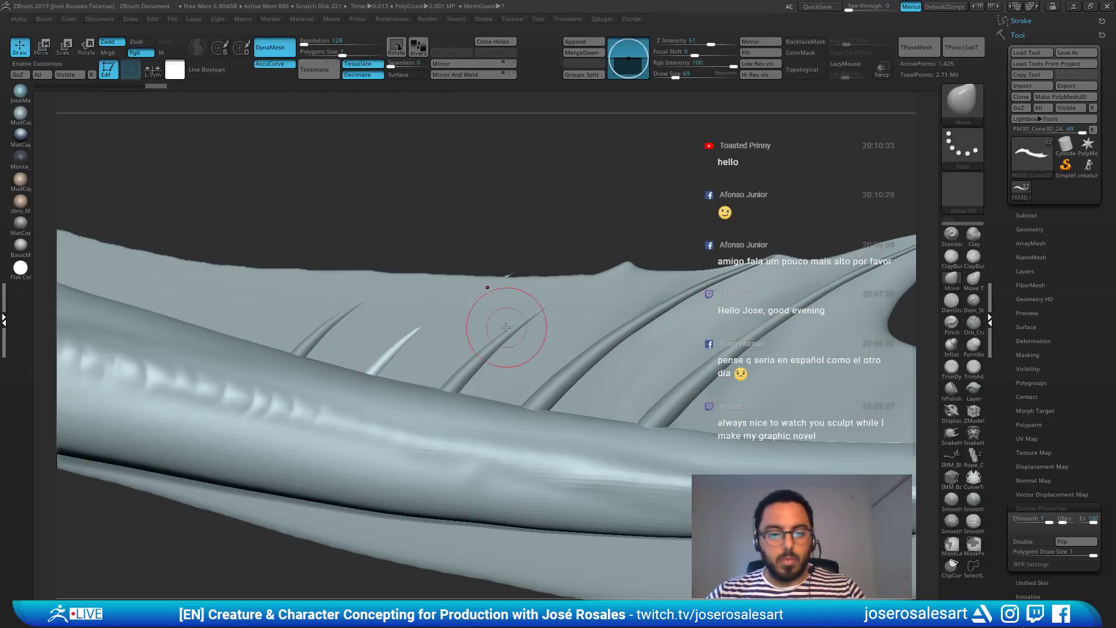
Step: Select the fin membrane and smooth it around the fourth spine's tip
left_click(492, 326, "alt")
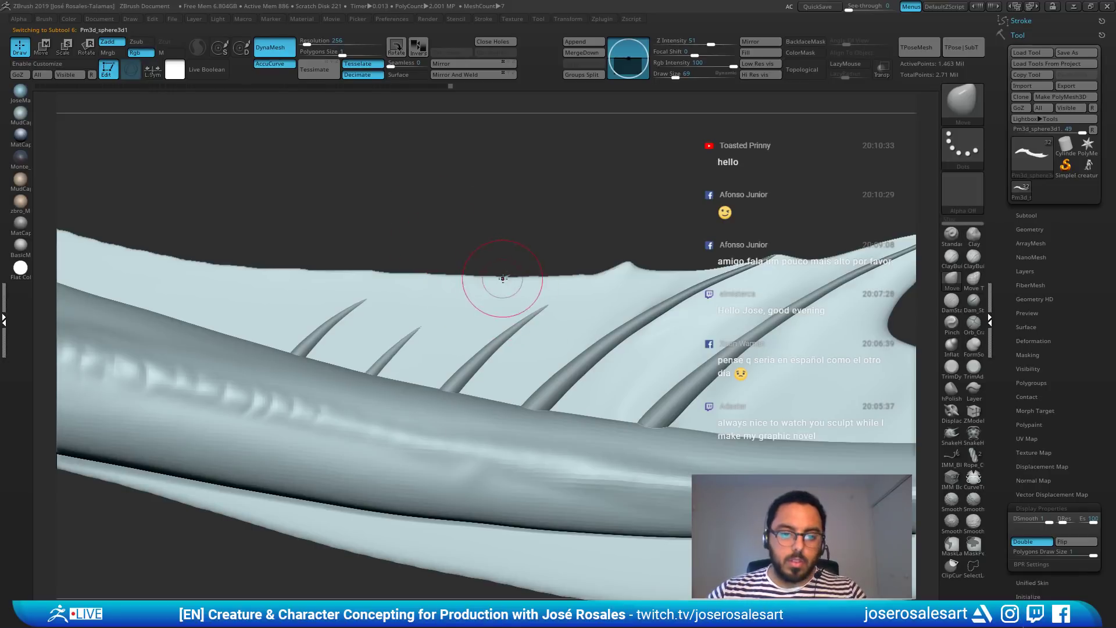
left_click_drag(517, 274, 385, 349, "shift")
right_click_drag(526, 290, 666, 249, "ctrl")
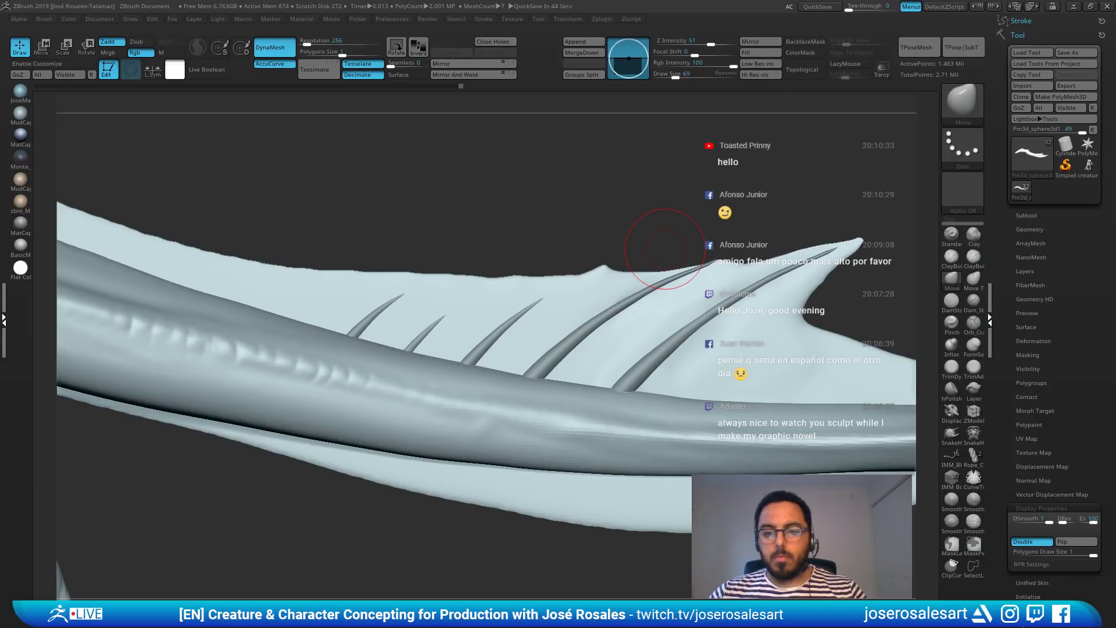
Step: Examine the tail-fin spines by selecting the ones nearest the tail's end in turn, up to the third spine
left_click(583, 330, "alt")
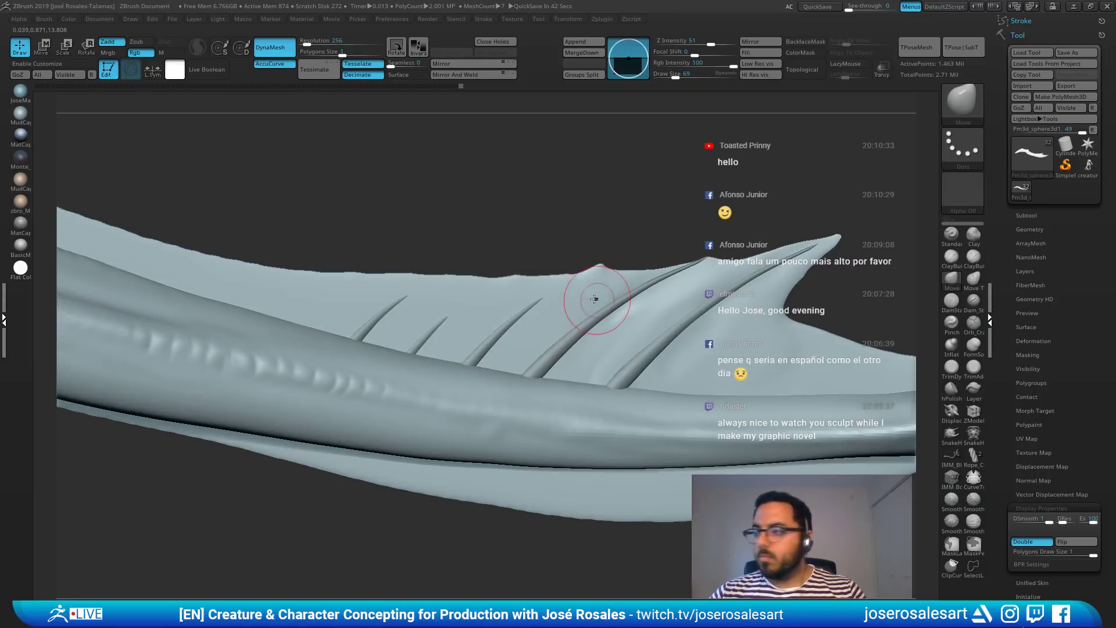
right_click_drag(594, 298, 541, 236, "ctrl")
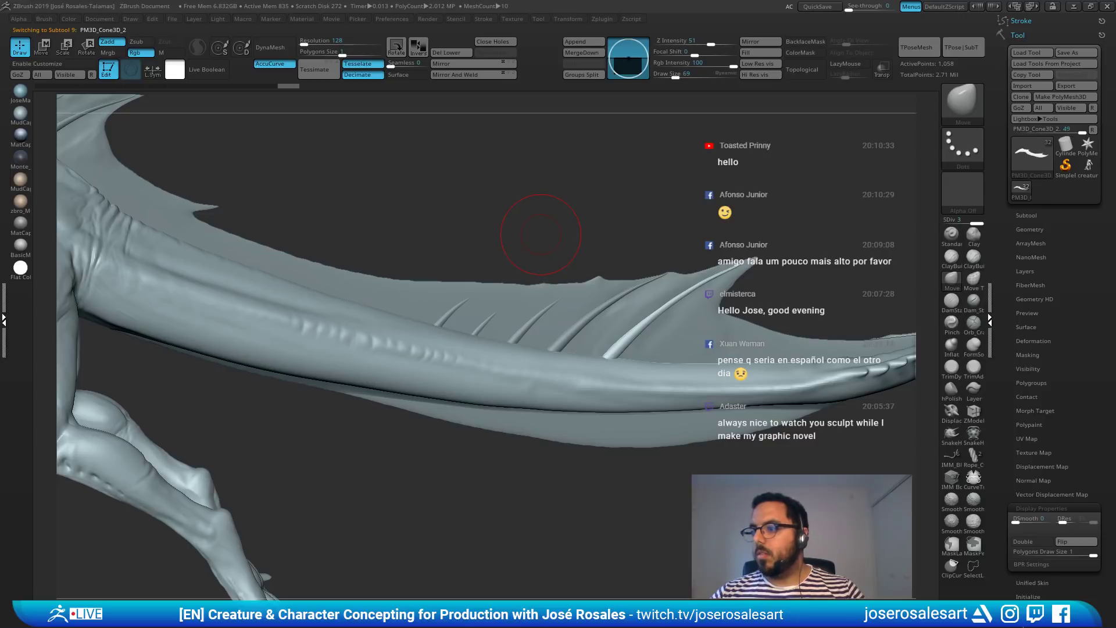
left_click(578, 316, "alt")
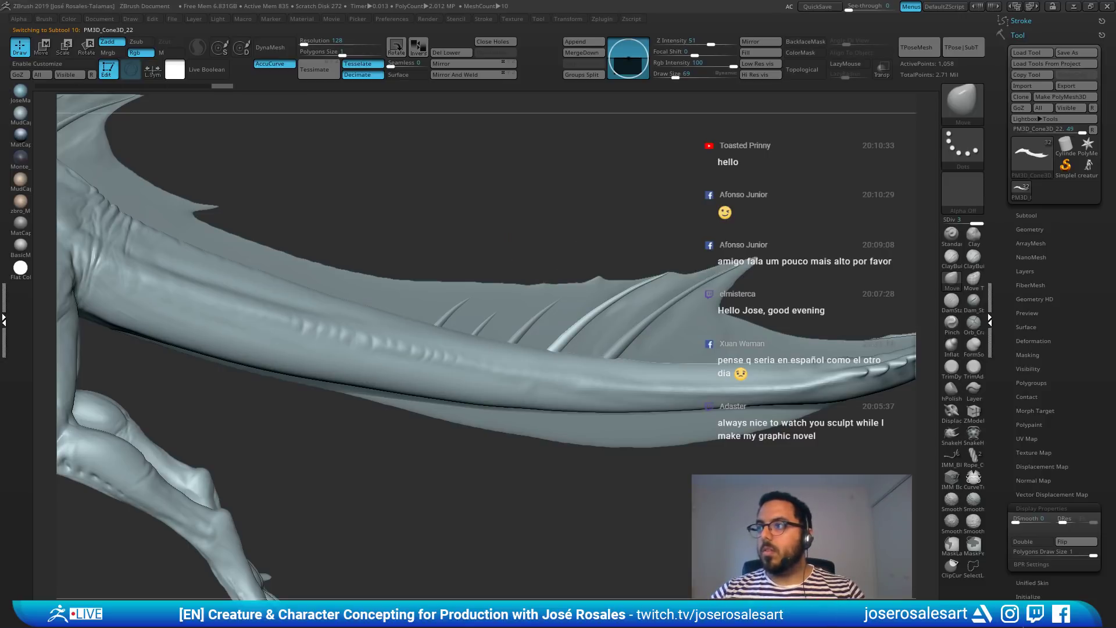
left_click_drag(655, 251, 570, 254)
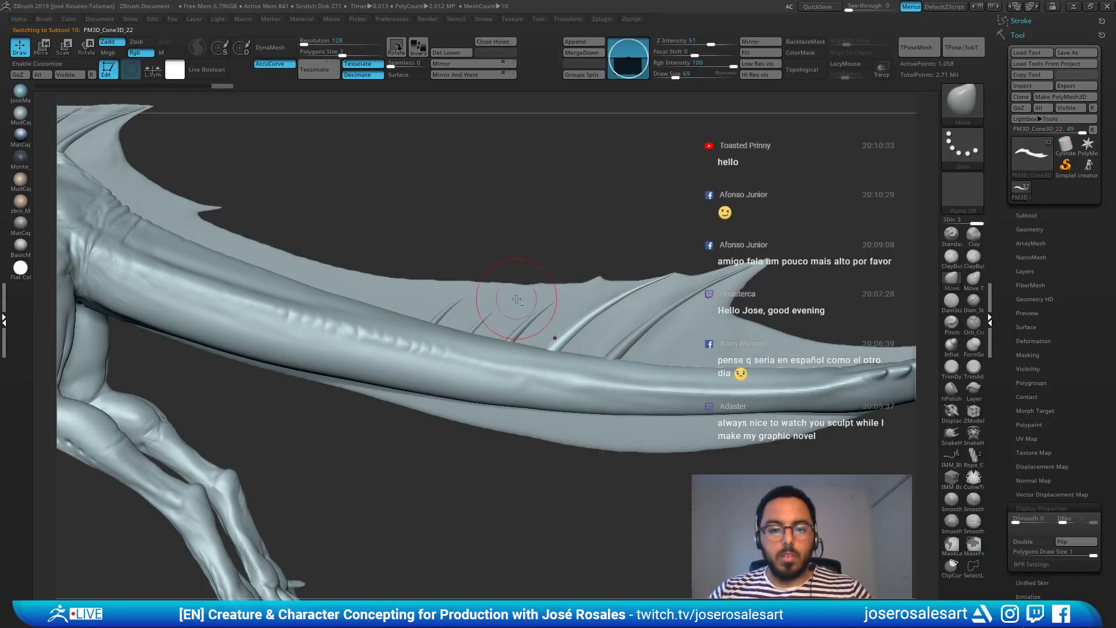
left_click(552, 302, "alt")
right_click_drag(553, 302, 558, 310, "ctrl")
left_click(541, 315, "alt")
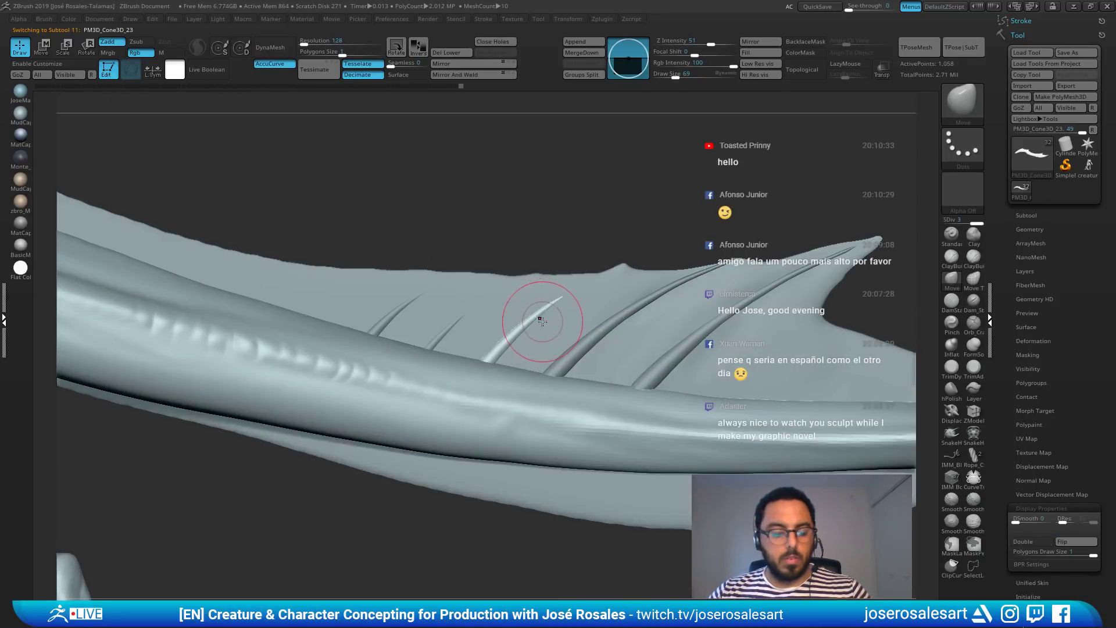
key("r")
Step: Select the fin membrane, carve it back along the third spine's upper half and smooth around it
left_click(593, 309, "alt")
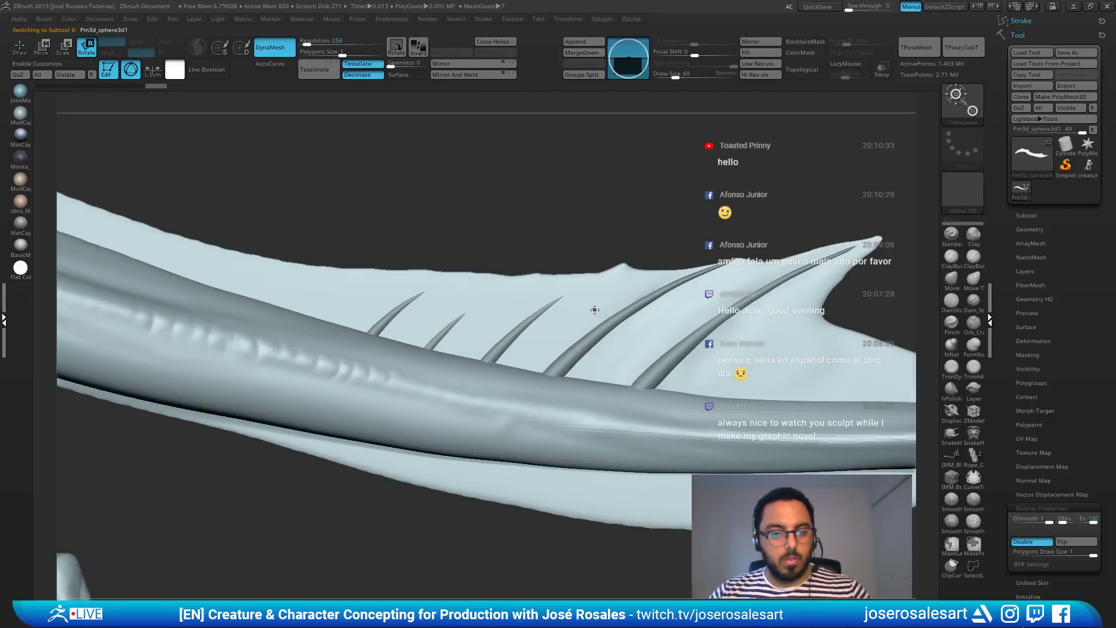
key("q")
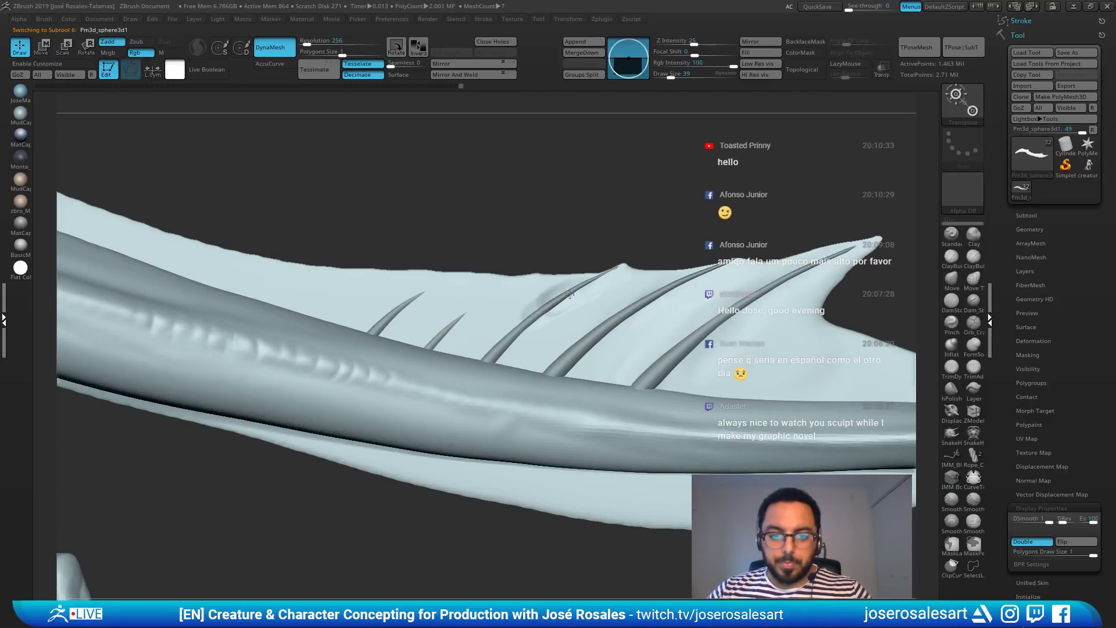
key("shift")
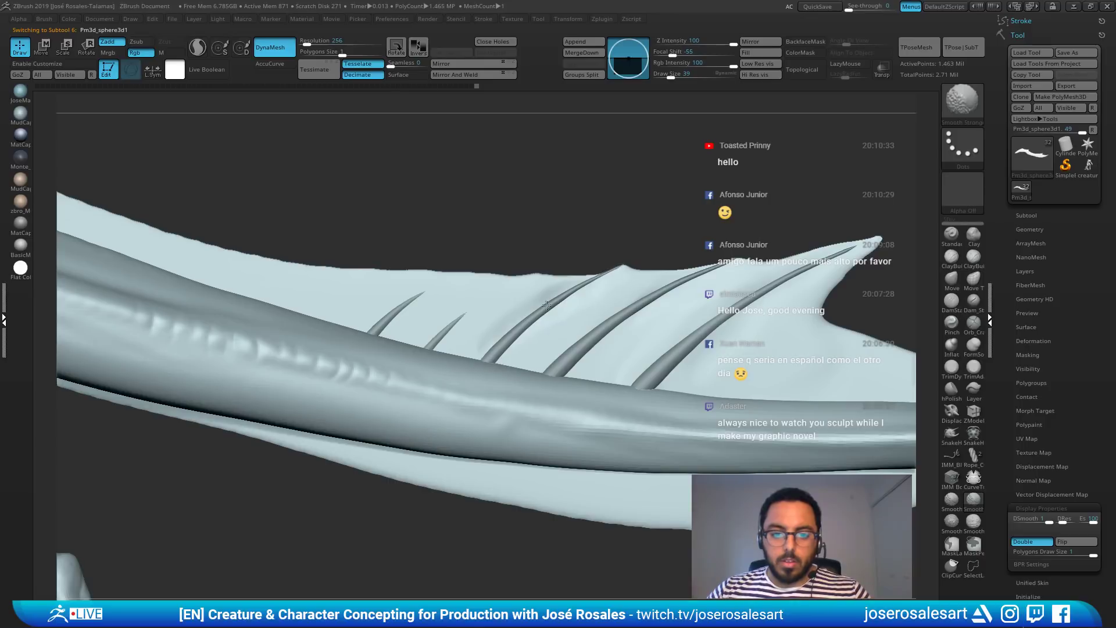
Step: Check the fourth spine's placement, then carve the membrane back along its upper part and smooth the surface around it
key("w")
left_click(435, 335, "alt")
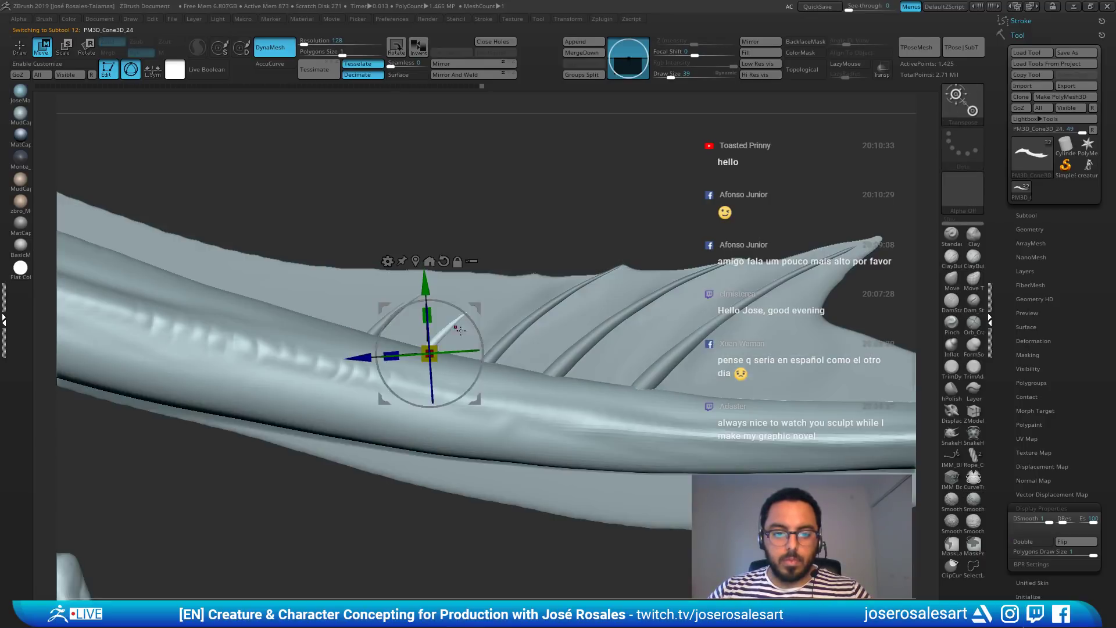
key("q")
left_click(499, 306, "alt")
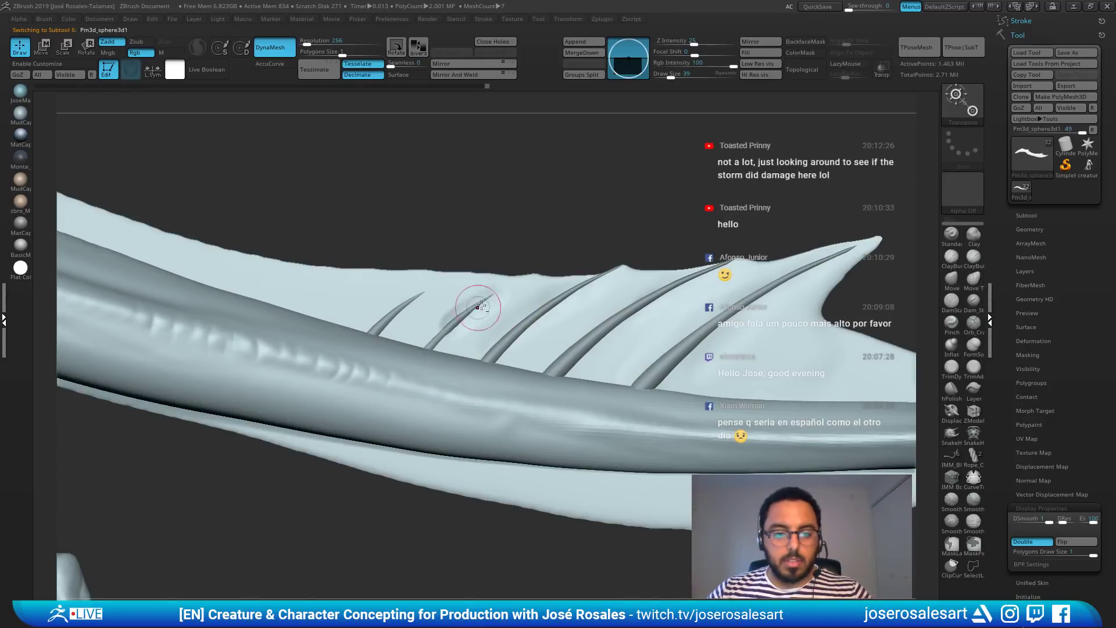
key("shift")
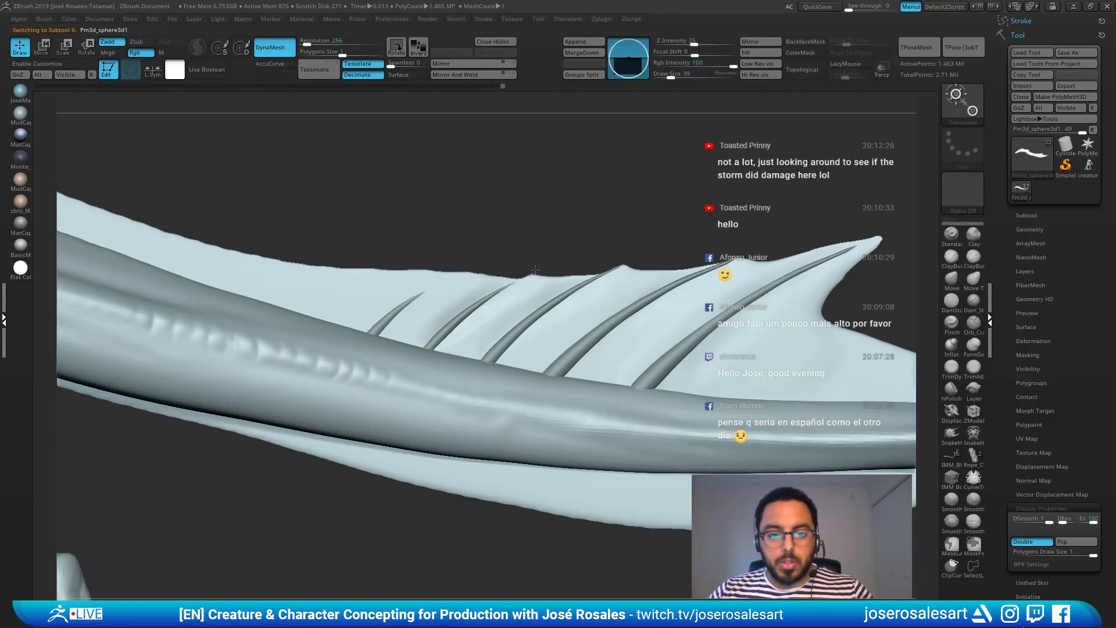
key("shift")
Step: Shape and smooth the membrane's upper edge between the third and fourth spines' tips
key("w")
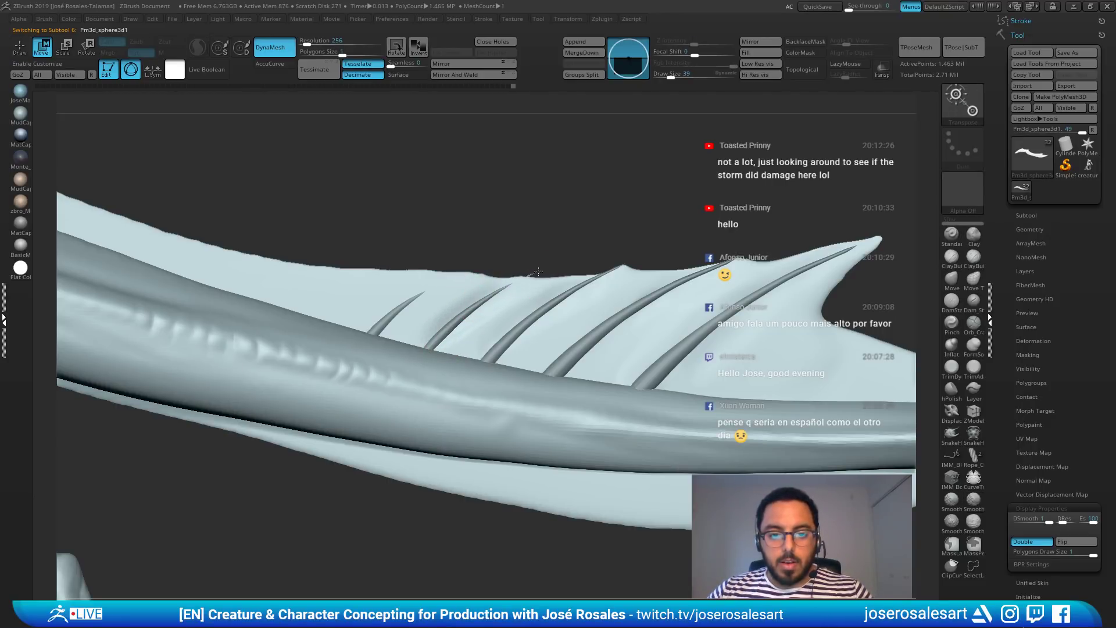
key("q")
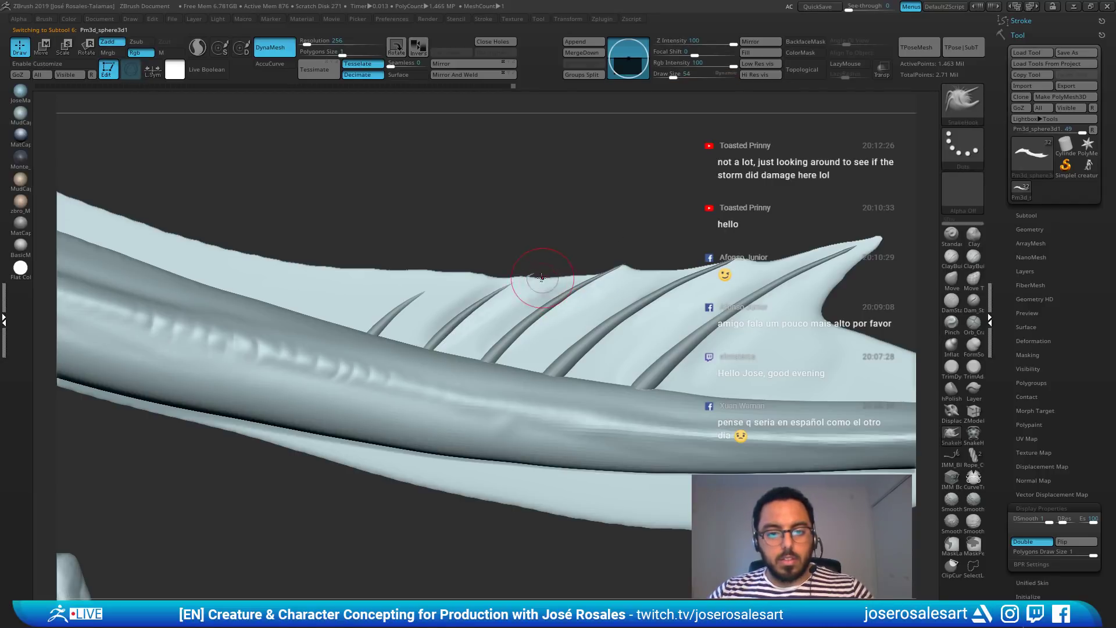
key("shift")
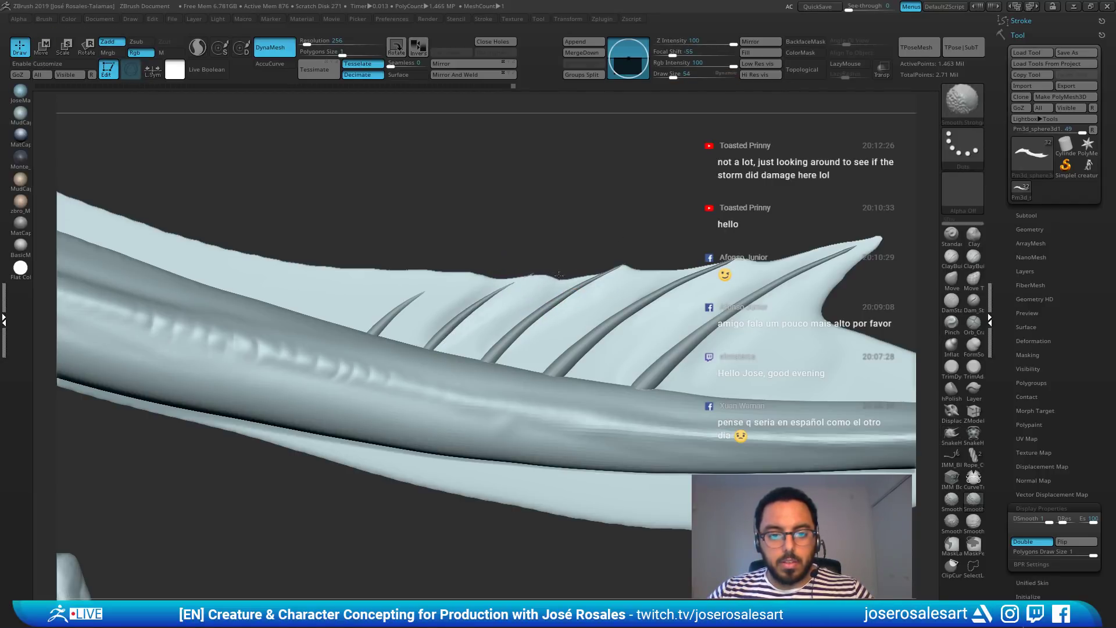
key("shift")
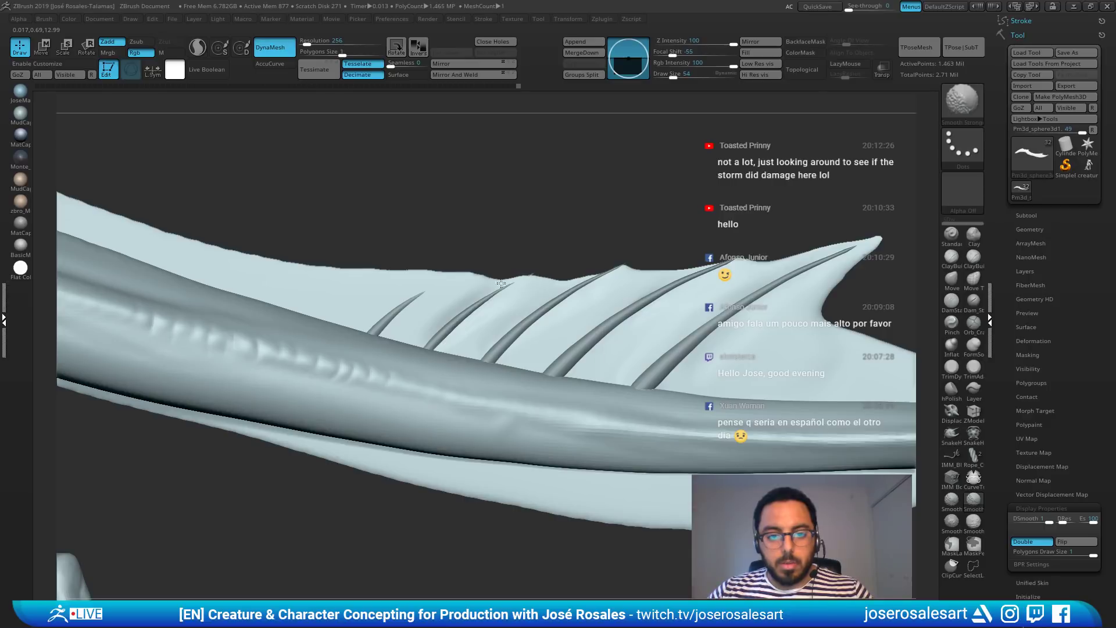
left_click_drag(501, 283, 453, 284, "shift")
Step: Examine the tail fin and the whole creature from several angles to judge the fin's overall shape
right_click_drag(523, 254, 488, 326, "ctrl")
right_click_drag(558, 279, 773, 271, "ctrl")
right_click_drag(449, 279, 484, 285)
left_click_drag(484, 285, 519, 297)
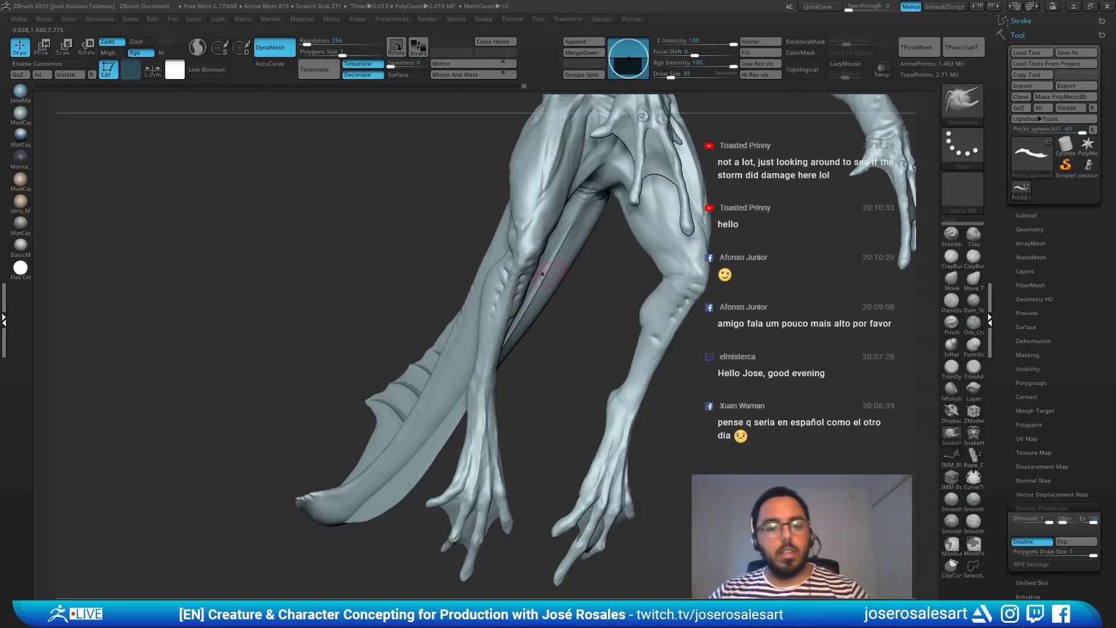
mouse_move(549, 278)
left_mouse_down()
mouse_move(548, 295)
mouse_move(500, 305)
left_mouse_up()
right_click_drag(535, 295, 597, 307, "alt")
left_click_drag(311, 329, 445, 359)
key("f")
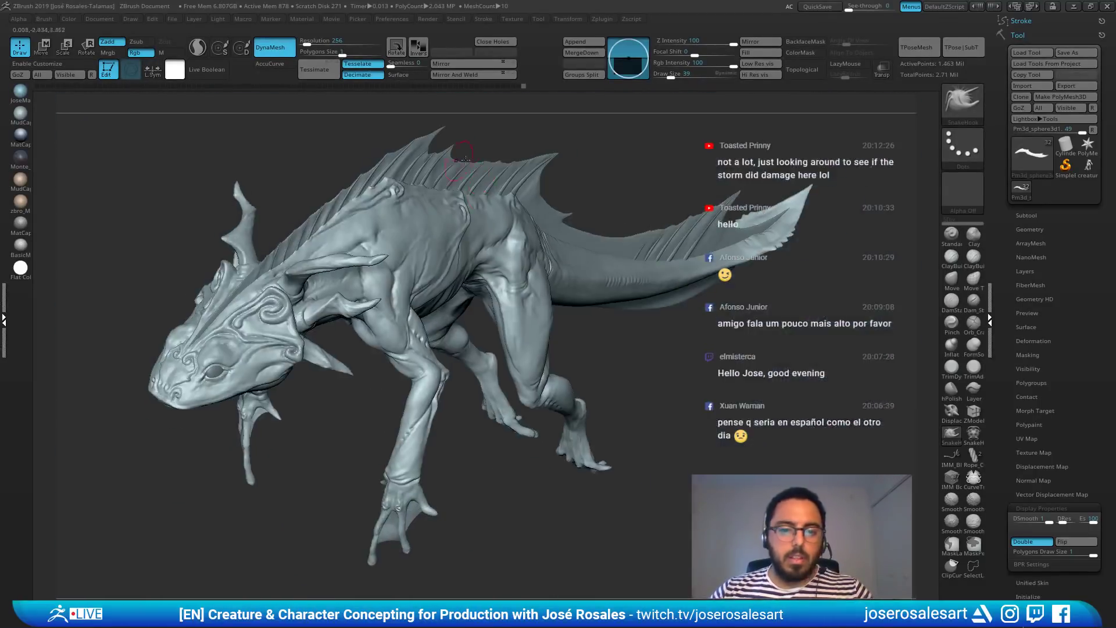
Step: Select the fifth spine from the tail's end and adjust it slightly around its base with the transform gizmo
right_click_drag(465, 349, 546, 326)
right_click_drag(756, 360, 512, 348, "alt")
left_click(508, 340, "alt")
key("r")
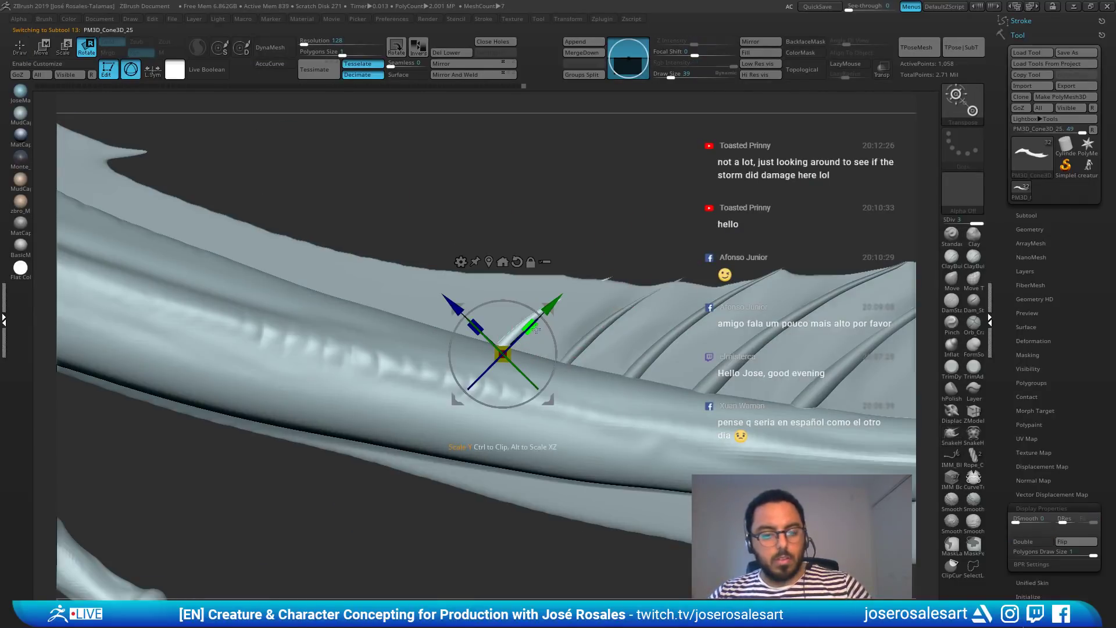
left_click_drag(498, 347, 501, 348)
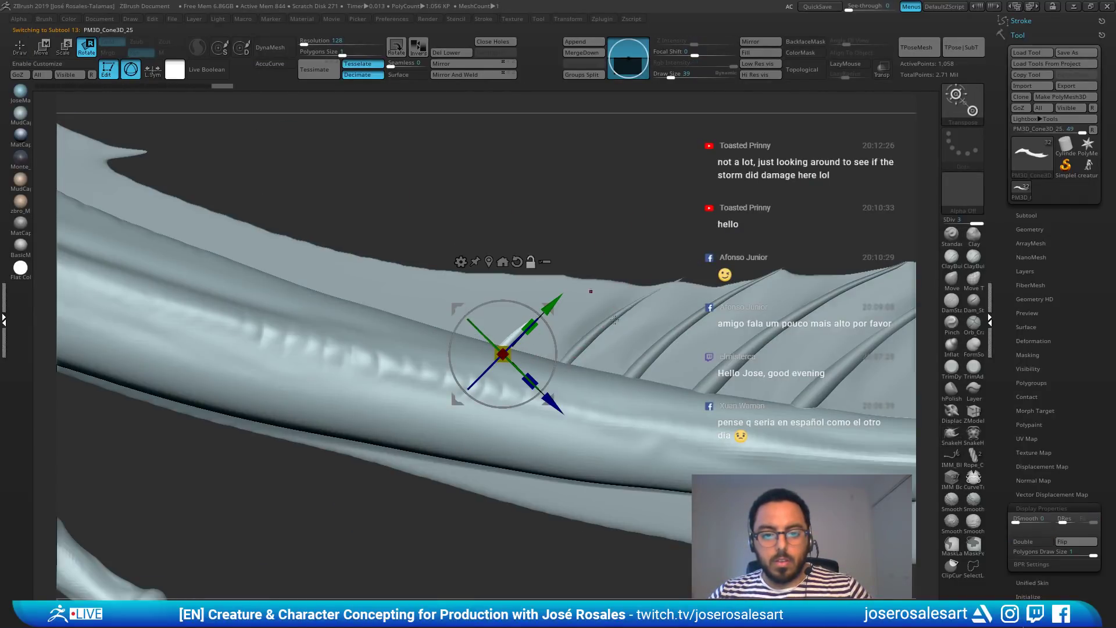
Step: Select the fin membrane, carve it back along the fifth spine with the Clay Buildup brush and smooth around it
left_click(607, 319, "alt")
key("q")
left_click(589, 304, "alt")
key("b")
key("c")
key("b")
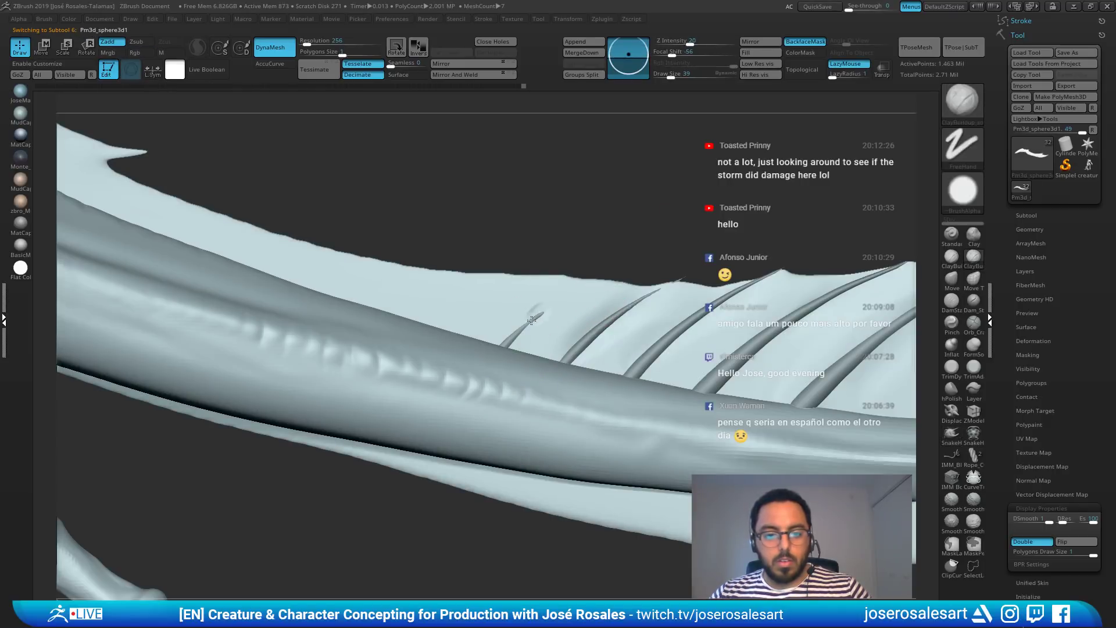
left_click_drag(590, 289, 608, 283)
mouse_move(608, 283)
right_mouse_down("alt")
mouse_move(578, 307)
mouse_move(576, 293)
right_mouse_up("alt")
mouse_move(576, 294)
left_mouse_down("shift")
mouse_move(611, 266)
mouse_move(558, 282)
mouse_move(640, 247)
mouse_move(567, 257)
mouse_move(623, 250)
left_mouse_up("shift")
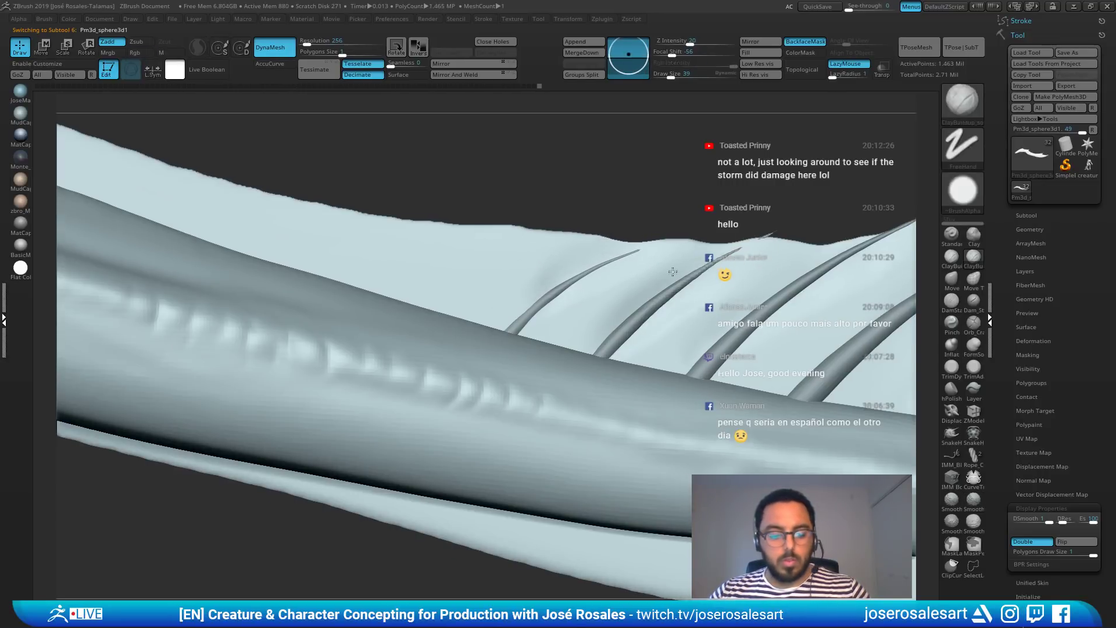
Step: Shape the membrane's edge into a small point over the fourth spine's tip and smooth the edge around it
right_click_drag(538, 301, 666, 267)
left_click_drag(661, 255, 690, 260)
mouse_move(778, 255)
left_mouse_down("shift")
mouse_move(754, 257)
mouse_move(808, 252)
left_mouse_up("shift")
key("s")
left_click_drag(786, 256, 776, 249)
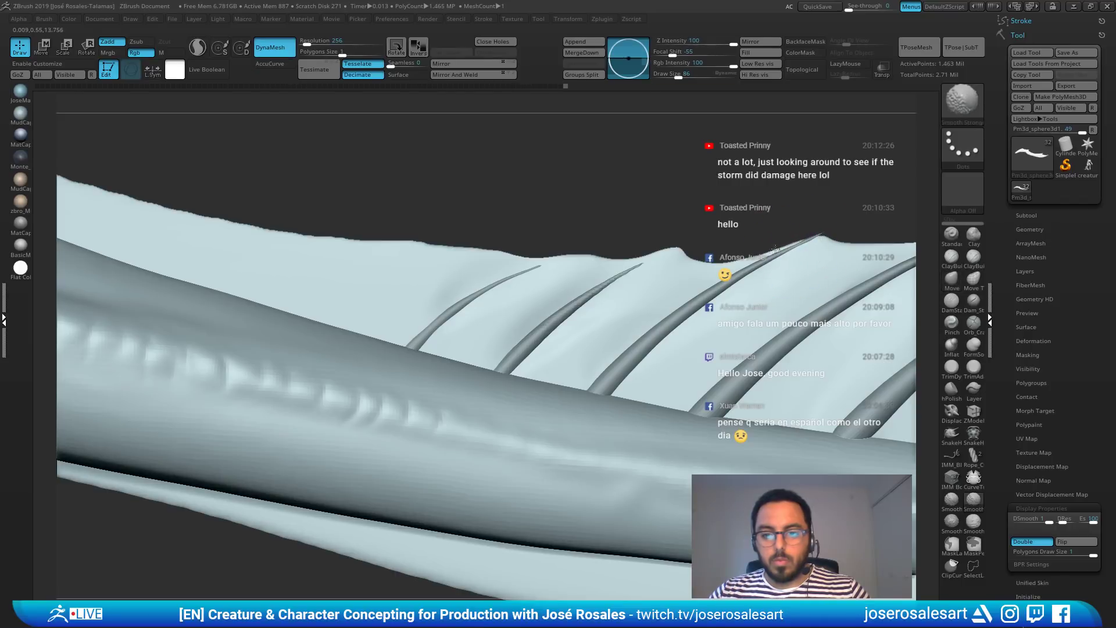
mouse_move(605, 272)
right_mouse_down("ctrl")
mouse_move(585, 269)
mouse_move(663, 283)
mouse_move(786, 270)
right_mouse_up("ctrl")
left_click_drag(781, 251, 783, 245, "shift")
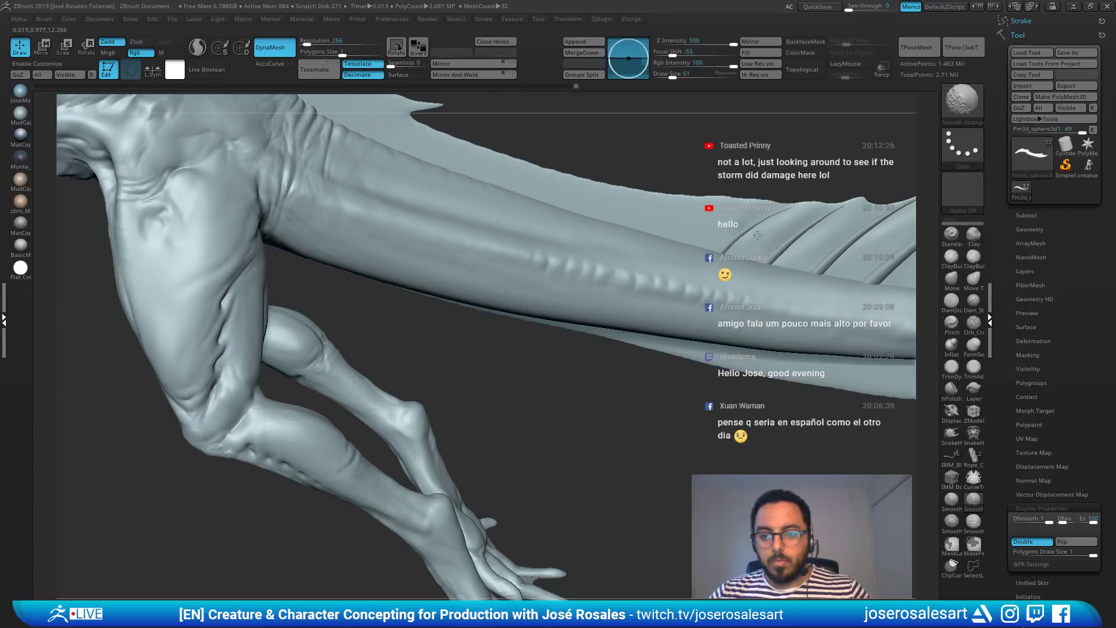
mouse_move(737, 231)
right_mouse_down()
mouse_move(779, 228)
mouse_move(465, 235)
right_mouse_up()
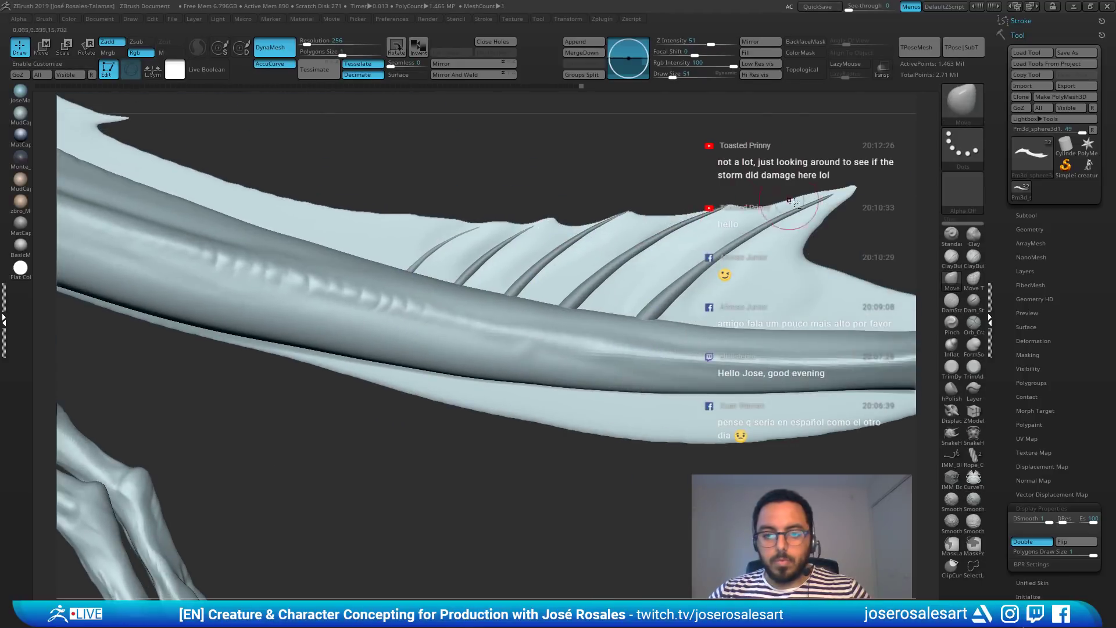
mouse_move(796, 216)
right_mouse_down("ctrl")
mouse_move(571, 245)
mouse_move(727, 240)
mouse_move(483, 267)
mouse_move(683, 244)
mouse_move(631, 273)
right_mouse_up("ctrl")
Step: Duplicate the fourth spine and move the copy past the fifth spine, toward the creature's body
left_click(544, 314, "alt")
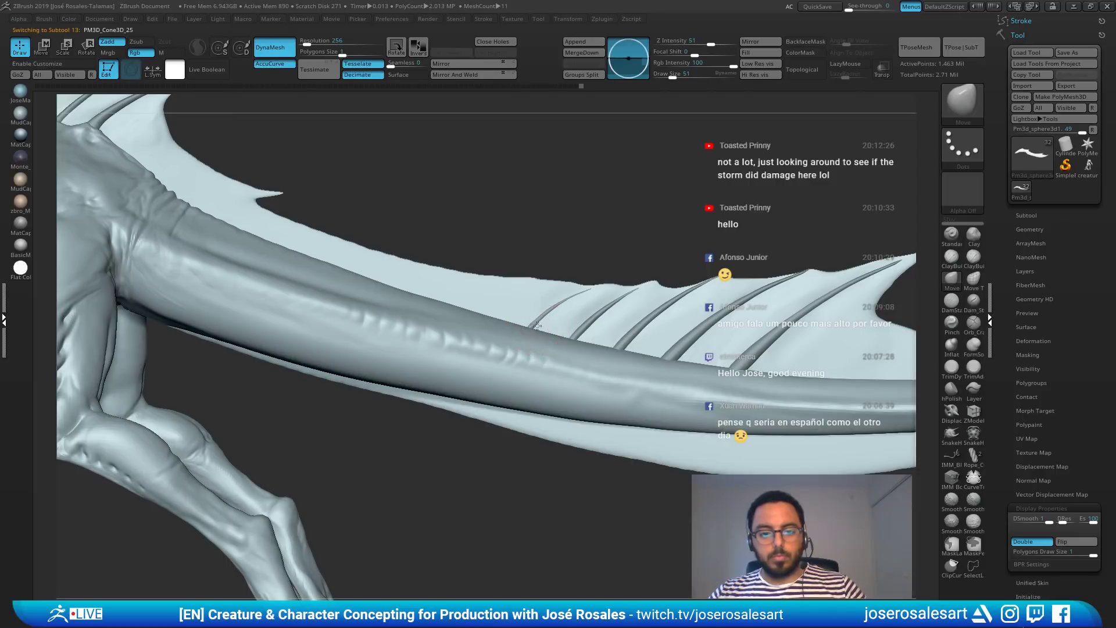
left_click(589, 325, "alt")
key("ctrl+shift+d")
key("w")
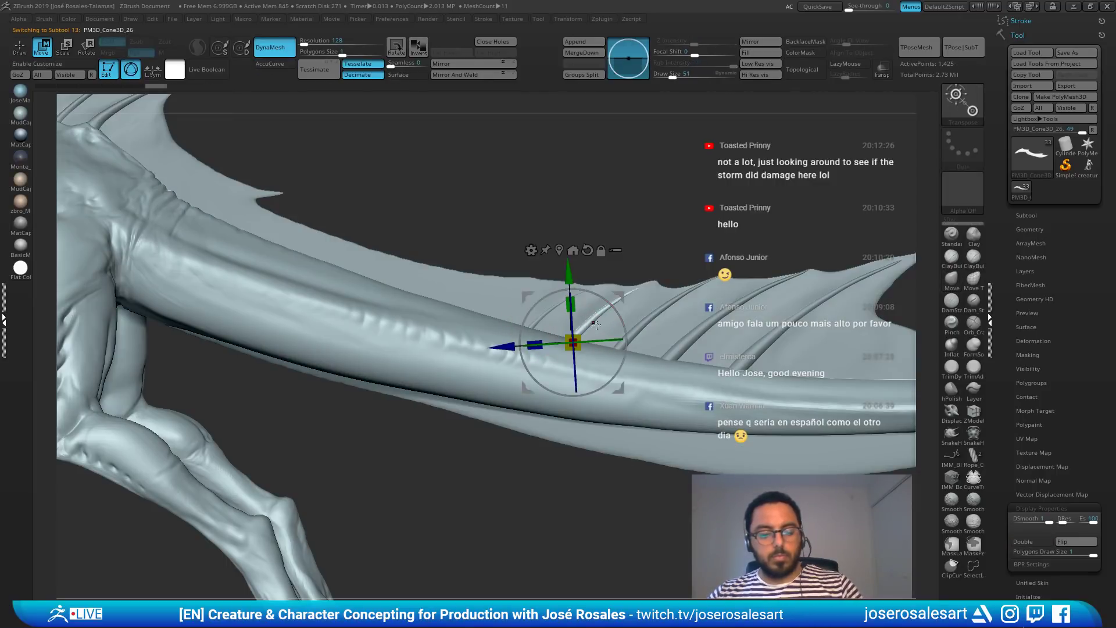
right_click_drag(562, 302, 628, 300)
left_click_drag(607, 317, 470, 280)
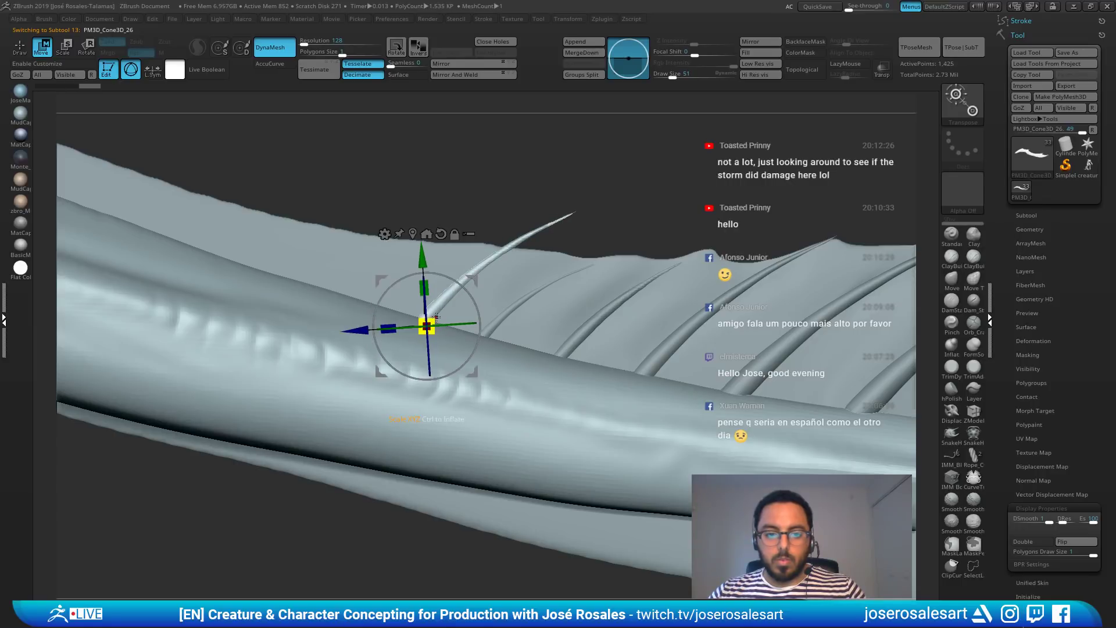
Step: Scale down the new spine at its base and place two more copies along the fin toward the body
left_click_drag(428, 326, 417, 333)
left_click_drag(481, 310, 480, 319)
mouse_move(474, 281)
left_mouse_down()
mouse_move(389, 266)
mouse_move(361, 292)
mouse_move(398, 311)
mouse_move(389, 319)
mouse_move(374, 309)
left_mouse_up()
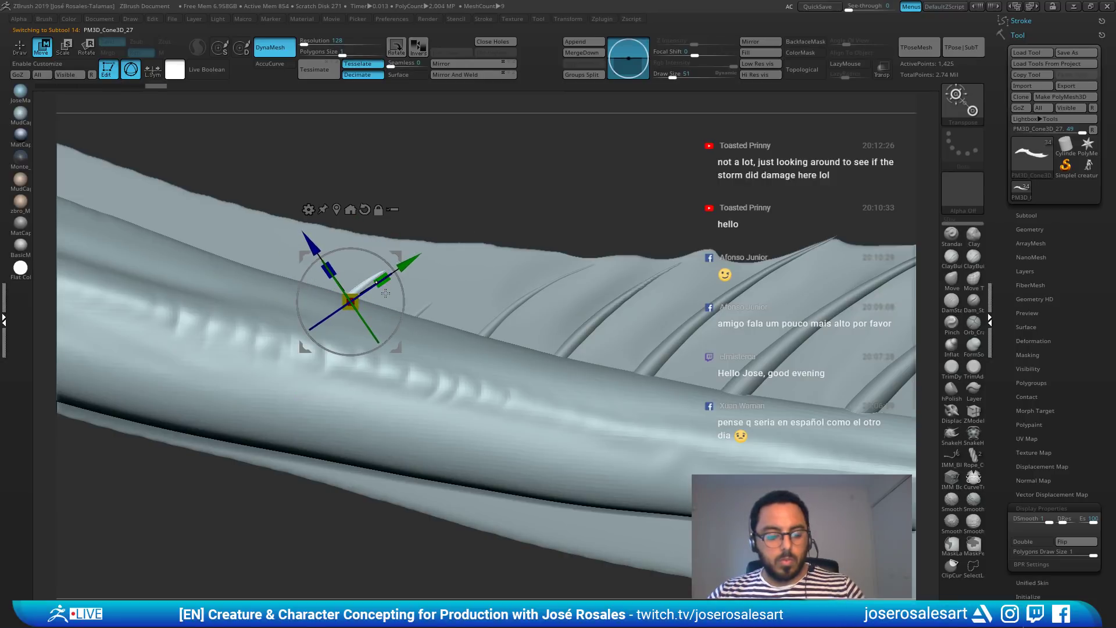
left_click_drag(396, 292, 338, 275)
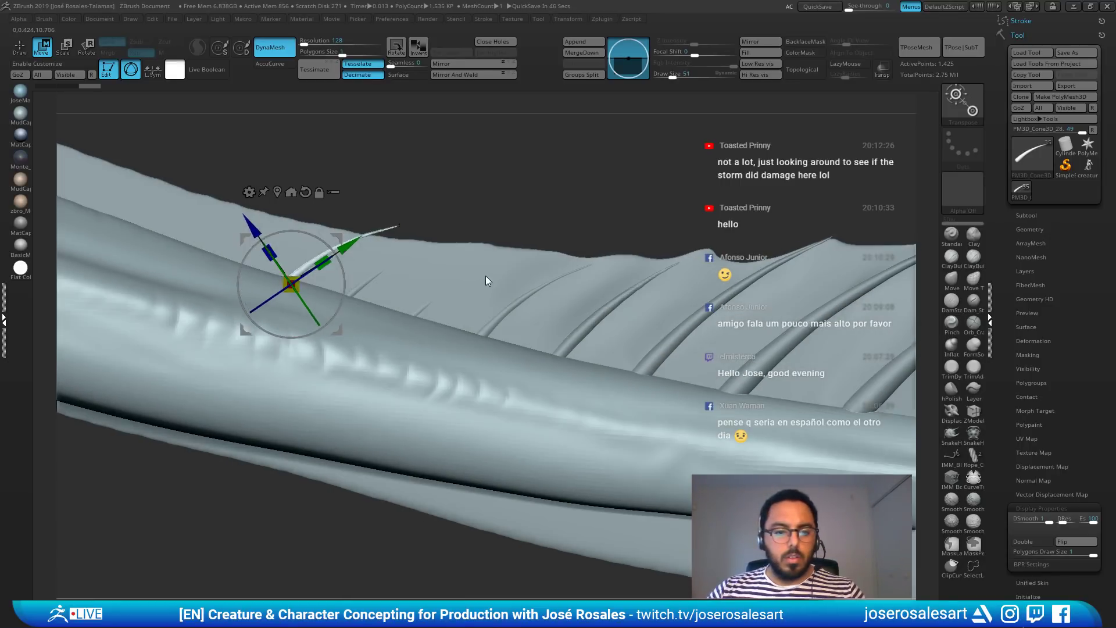
Step: Select the fin membrane, carve it back along the three new spines with the Clay Buildup brush and smooth the result
left_click(486, 276, "alt")
key("q")
key("b")
key("c")
key("b")
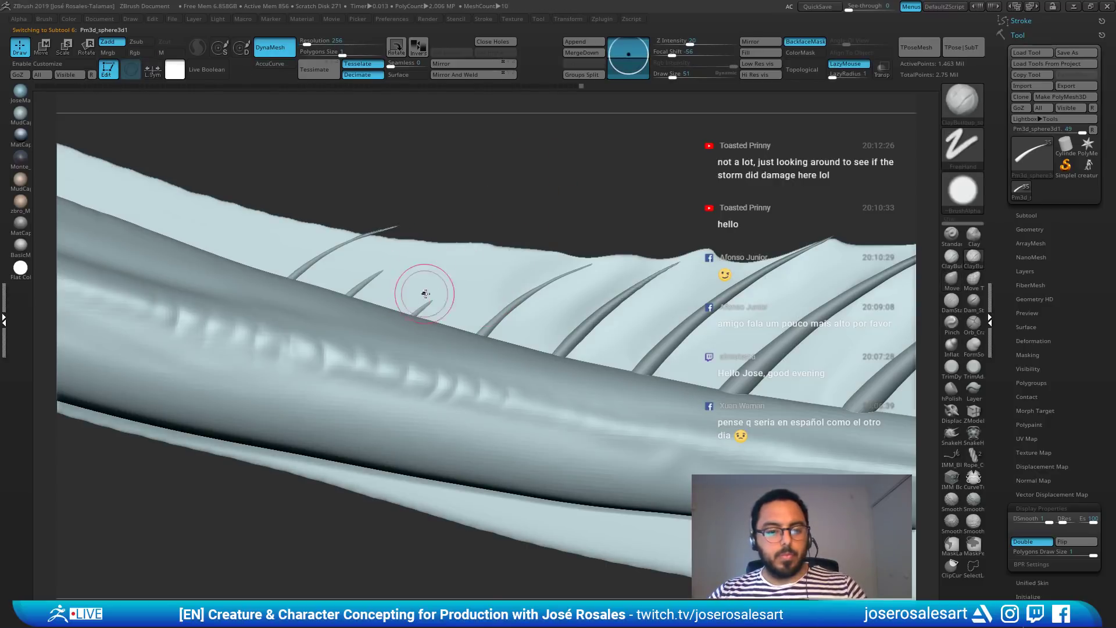
mouse_move(426, 294)
left_mouse_down("alt")
mouse_move(521, 250)
mouse_move(501, 265)
mouse_move(514, 263)
mouse_move(444, 267)
left_mouse_up("alt")
left_click_drag(381, 282, 446, 254, "alt")
mouse_move(366, 286)
left_mouse_down("alt")
mouse_move(453, 254)
mouse_move(512, 265)
left_mouse_up("alt")
mouse_move(573, 224)
right_mouse_down("alt")
mouse_move(458, 237)
mouse_move(458, 274)
right_mouse_up("alt")
mouse_move(457, 274)
right_mouse_down()
mouse_move(428, 284)
mouse_move(485, 285)
right_mouse_up()
mouse_move(456, 271)
right_mouse_down()
mouse_move(456, 224)
mouse_move(414, 225)
mouse_move(461, 195)
right_mouse_up()
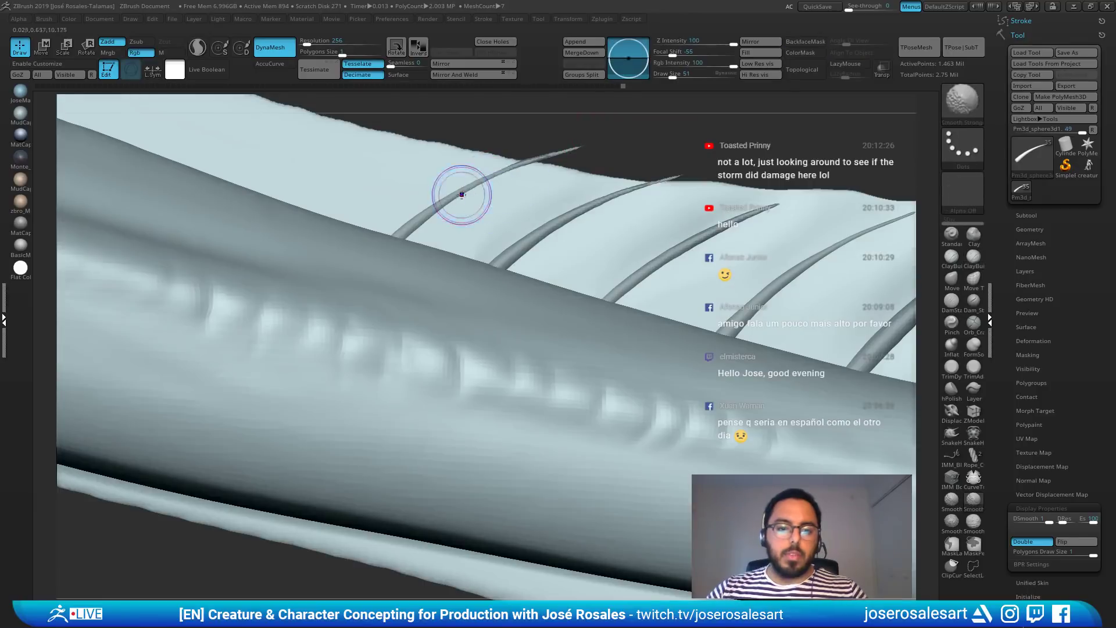
Step: Pull the membrane's edge toward the new spines' tips with the Move brush, adjusting its draw size
left_click(504, 219, "alt")
key("b")
key("m")
key("v")
mouse_move(546, 161)
left_mouse_down()
mouse_move(581, 144)
mouse_move(584, 170)
mouse_move(575, 158)
mouse_move(585, 172)
mouse_move(563, 154)
left_mouse_up()
key("s")
mouse_move(568, 153)
left_mouse_down()
mouse_move(575, 159)
mouse_move(559, 131)
mouse_move(675, 206)
mouse_move(461, 243)
mouse_move(575, 313)
left_mouse_up()
Step: Examine the back fin's spines and edge, swapping the active color to black to show the membrane as a silhouette
left_click_drag(302, 213, 476, 228, "alt")
right_click_drag(477, 227, 393, 173)
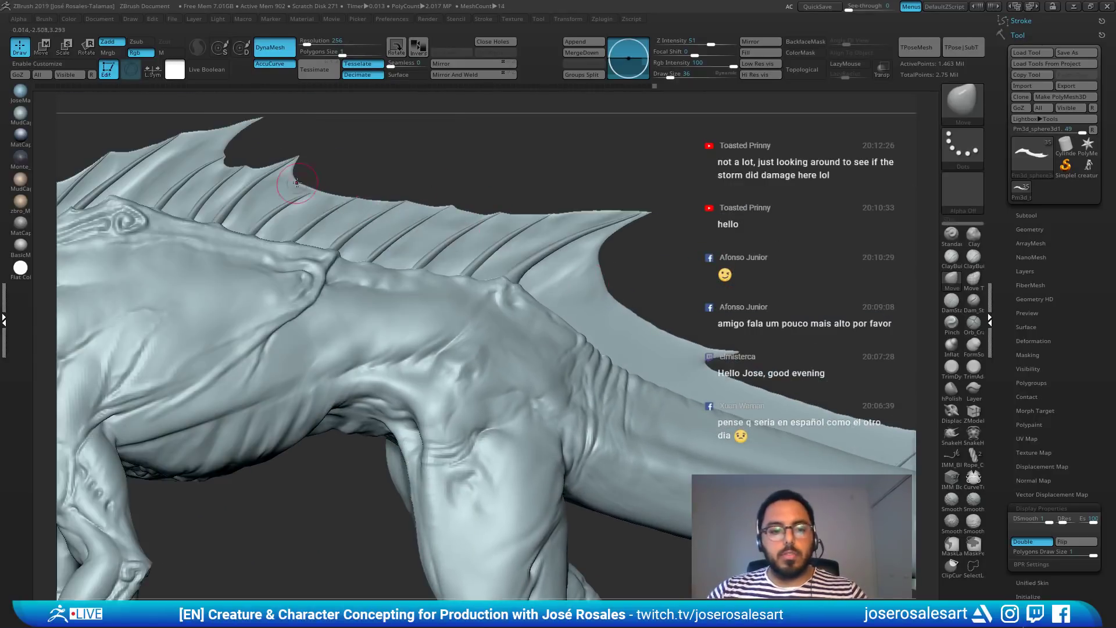
right_click_drag(297, 183, 419, 169)
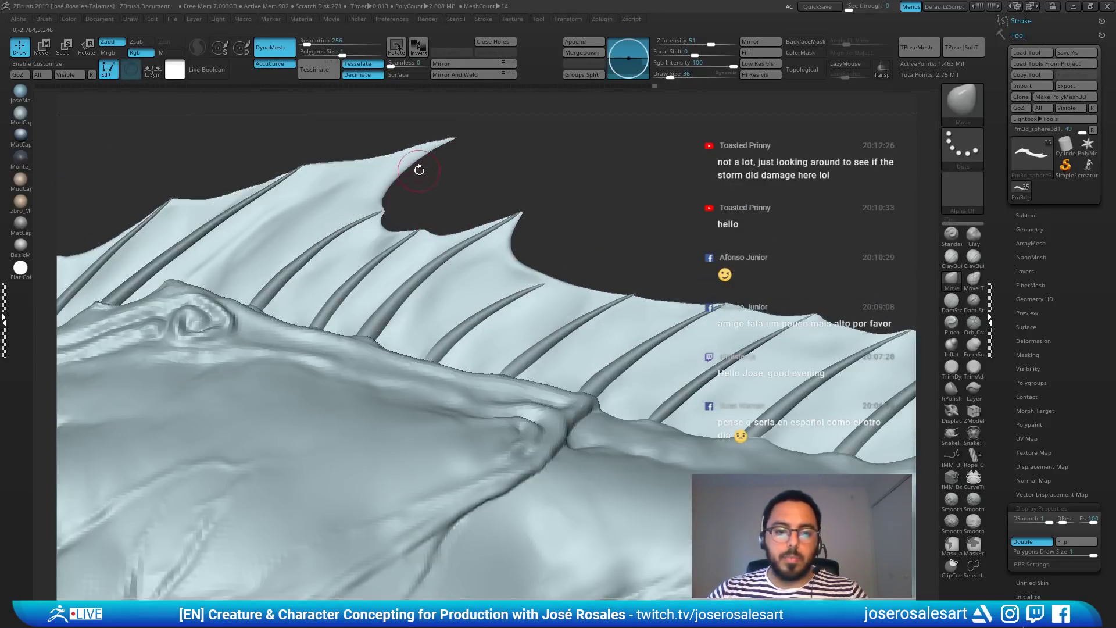
right_click_drag(458, 223, 532, 152)
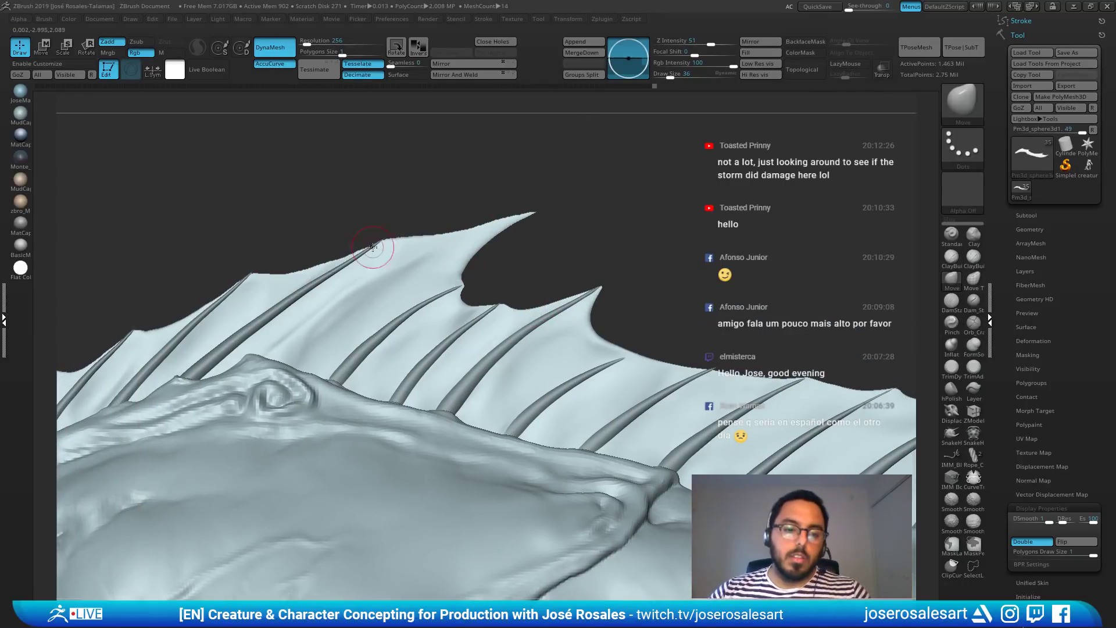
key("v")
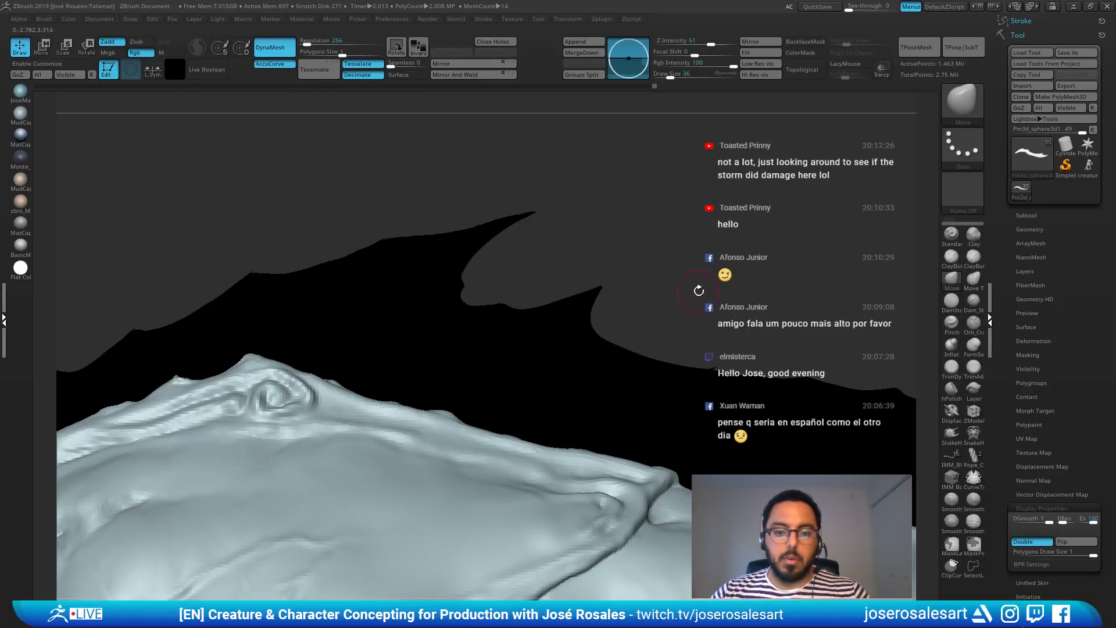
Step: Swap the active color back to white and return to the new spines on the tail fin
key("v")
left_click_drag(679, 255, 538, 283)
left_click_drag(351, 244, 622, 267)
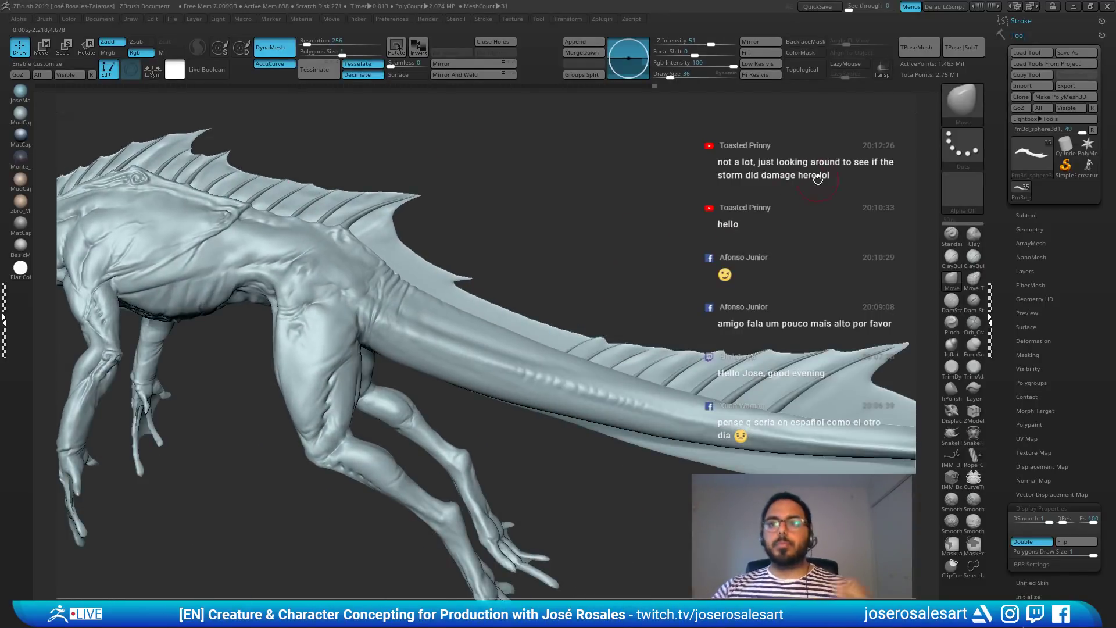
mouse_move(626, 308)
left_mouse_down()
mouse_move(404, 324)
mouse_move(408, 313)
mouse_move(481, 332)
mouse_move(552, 289)
left_mouse_up()
Step: Select the new tail spines one by one and fit their tips to the membrane's edge with the Move brush, adjusting its draw size
left_click(469, 322, "alt")
key("s")
key("s")
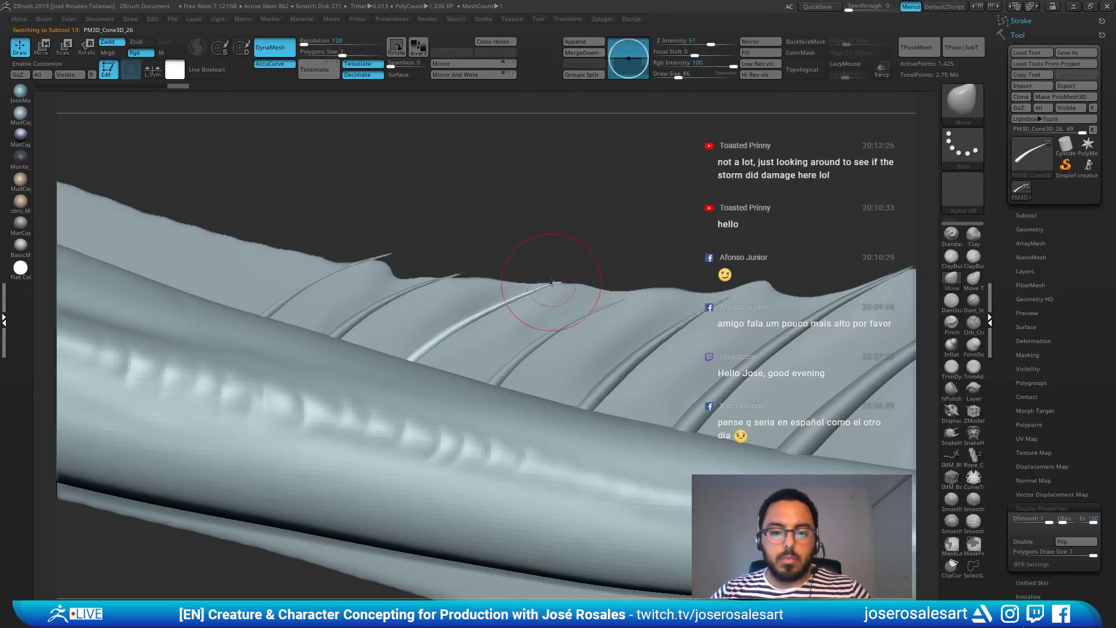
left_click(633, 301, "alt")
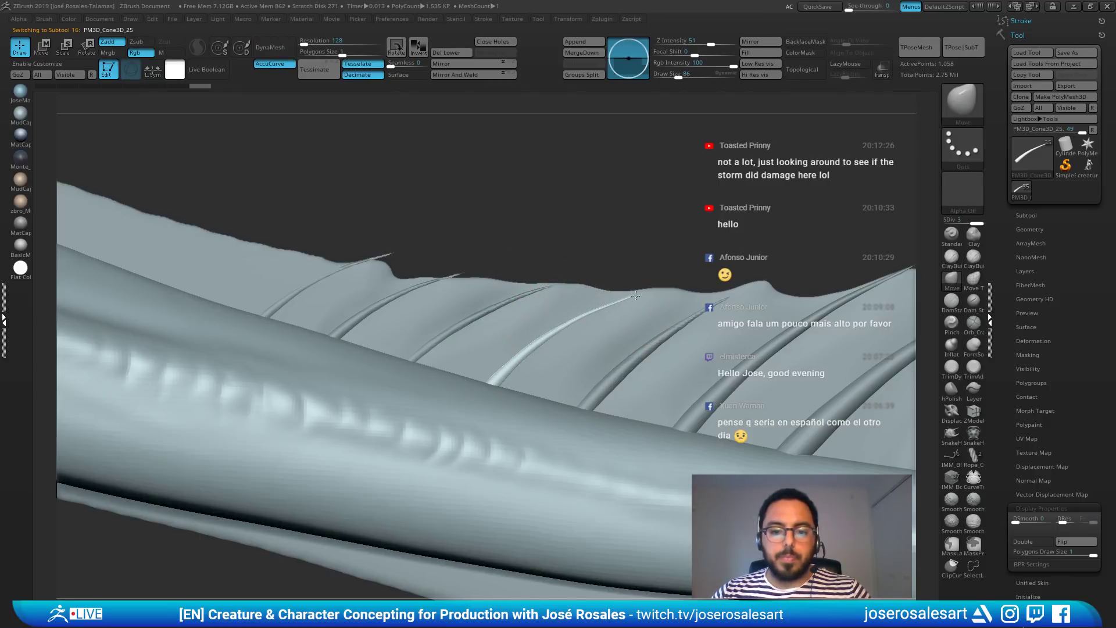
left_click(726, 299, "alt")
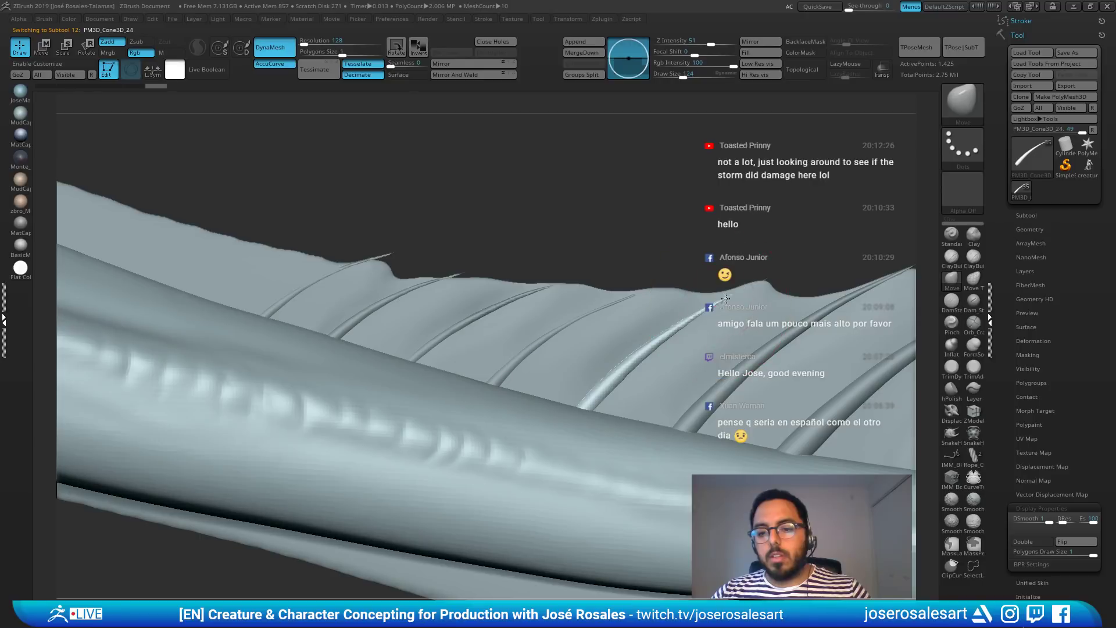
left_click(381, 311, "alt")
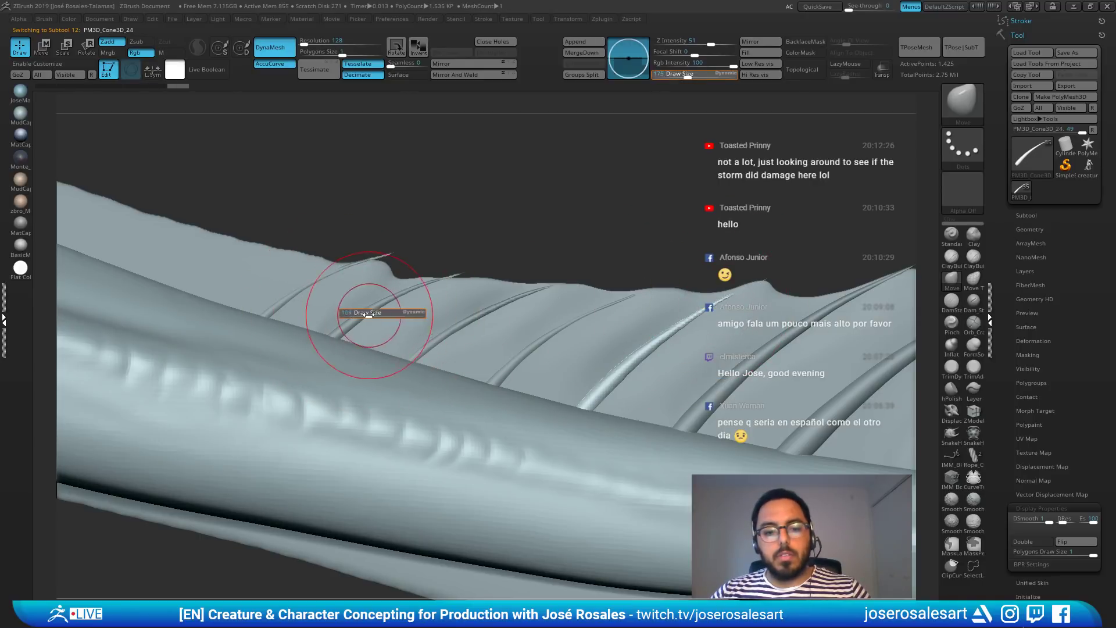
left_click_drag(450, 280, 451, 282)
Step: Switch to the SnakeHook brush and compare the mesh density of two neighbouring tail spines with the polyframe display
left_click(464, 301, "alt")
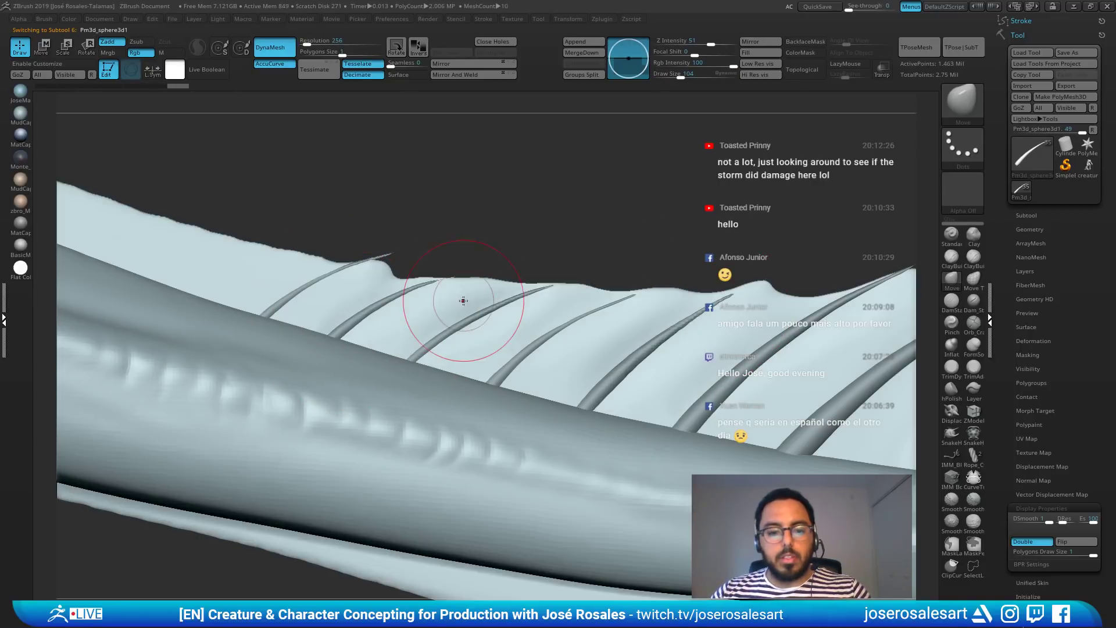
key("shift+s")
key("b")
key("s")
key("h")
mouse_move(517, 274)
left_mouse_down("alt")
mouse_move(512, 300)
mouse_move(507, 267)
mouse_move(528, 288)
mouse_move(569, 289)
left_mouse_up("alt")
mouse_move(541, 265)
left_mouse_down("alt")
mouse_move(530, 250)
mouse_move(544, 235)
left_mouse_up("alt")
left_click_drag(604, 263, 494, 232, "alt")
left_click(636, 366, "alt")
key("shift+f")
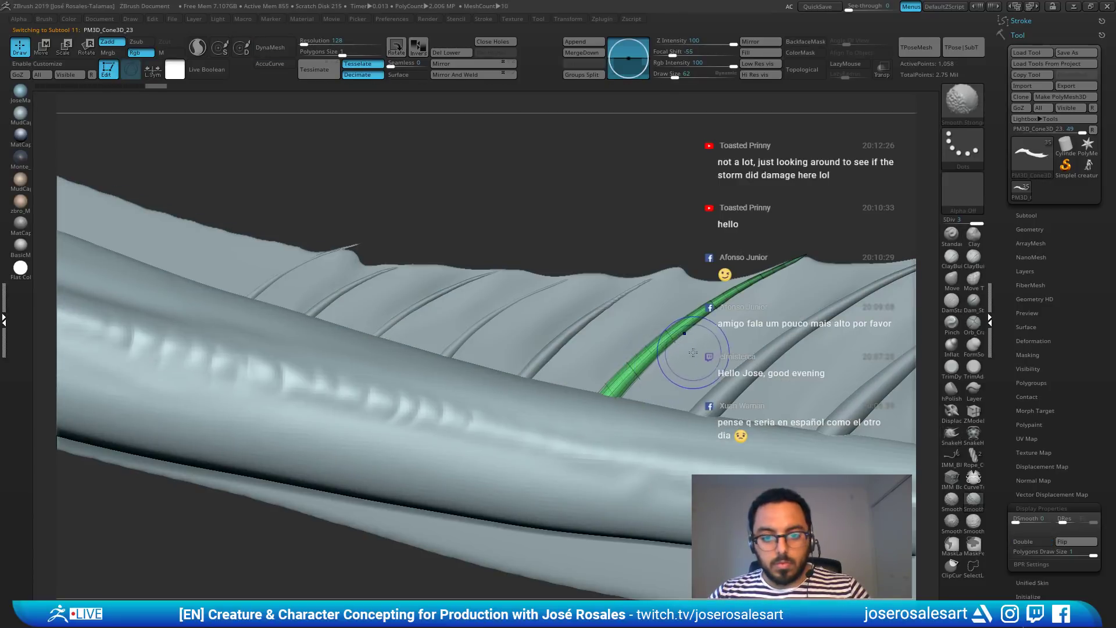
key("shift+f")
left_click(549, 351, "alt")
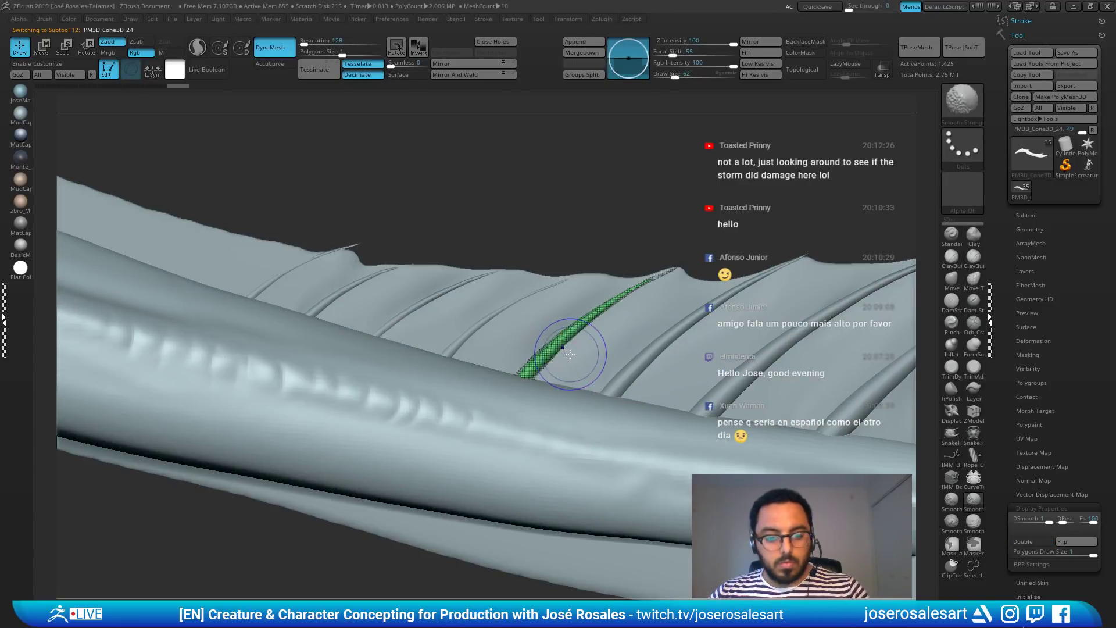
Step: Select the blocky tail spines in turn and step back through their edits to restore their earlier smooth mesh
left_click_drag(433, 245, 222, 294, "alt")
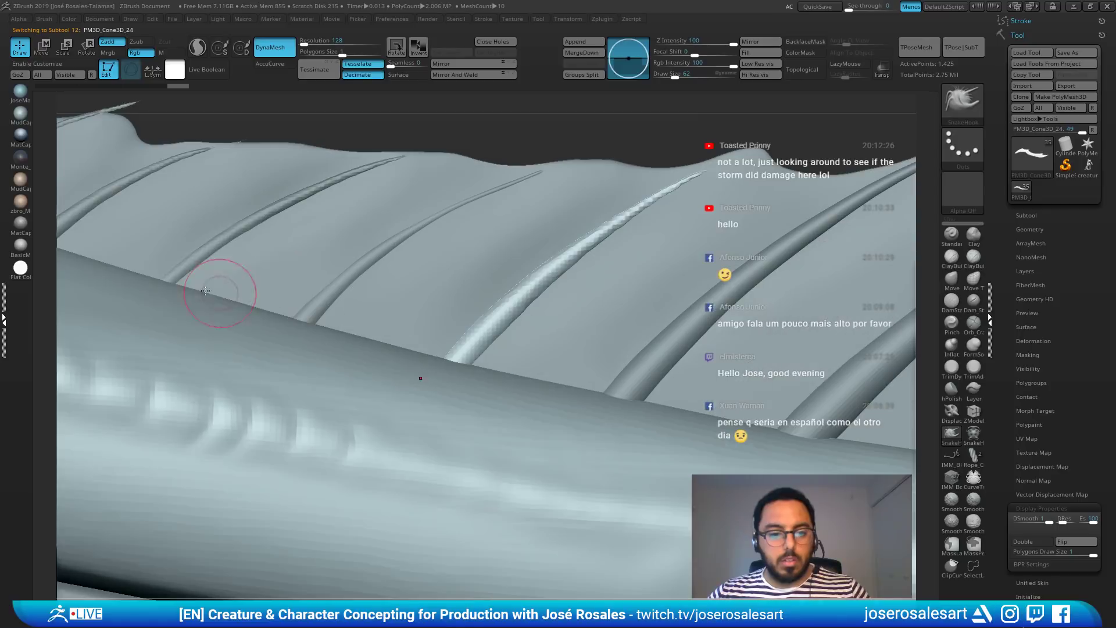
left_click_drag(349, 268, 427, 284, "alt")
key("bracketleft")
key("bracketleft")
left_click_drag(551, 264, 611, 286, "alt")
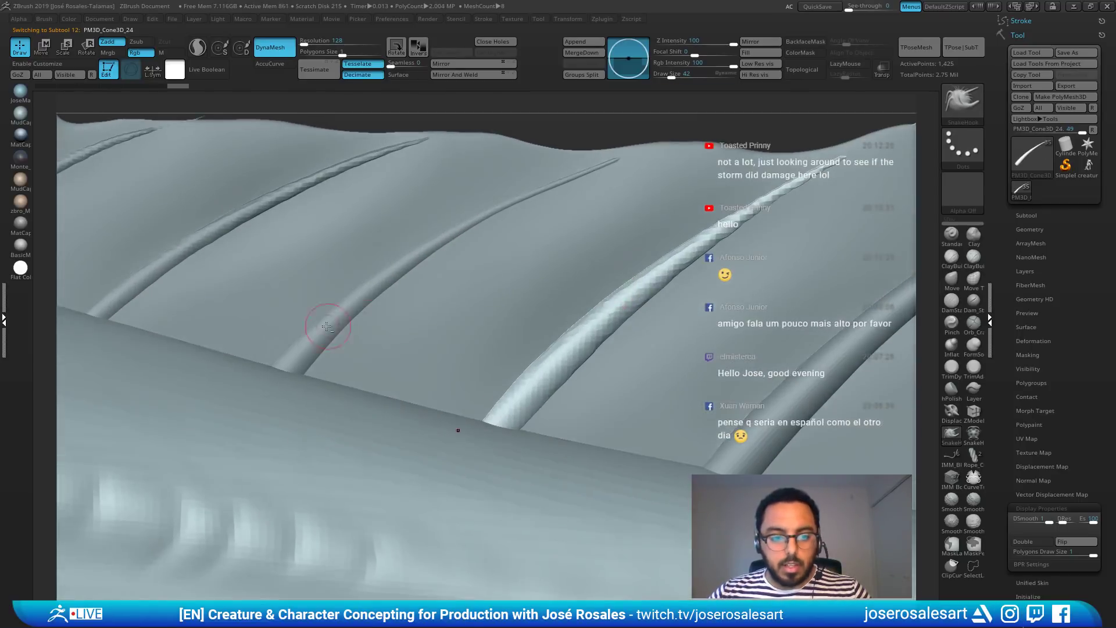
left_click(325, 331, "alt")
left_click(597, 337, "alt")
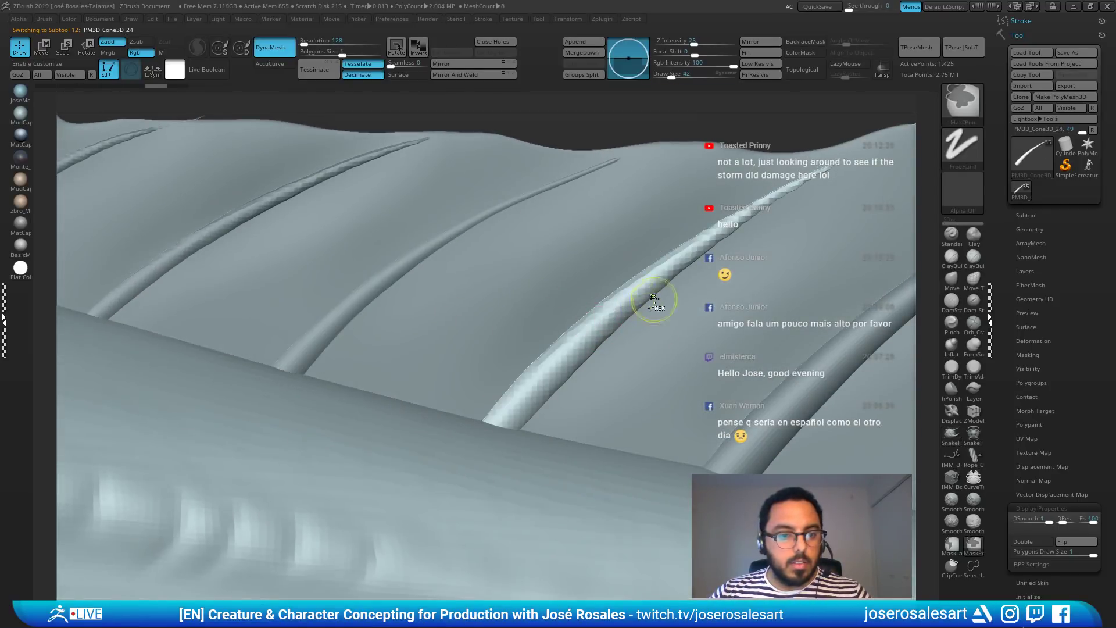
left_click(192, 259, "alt")
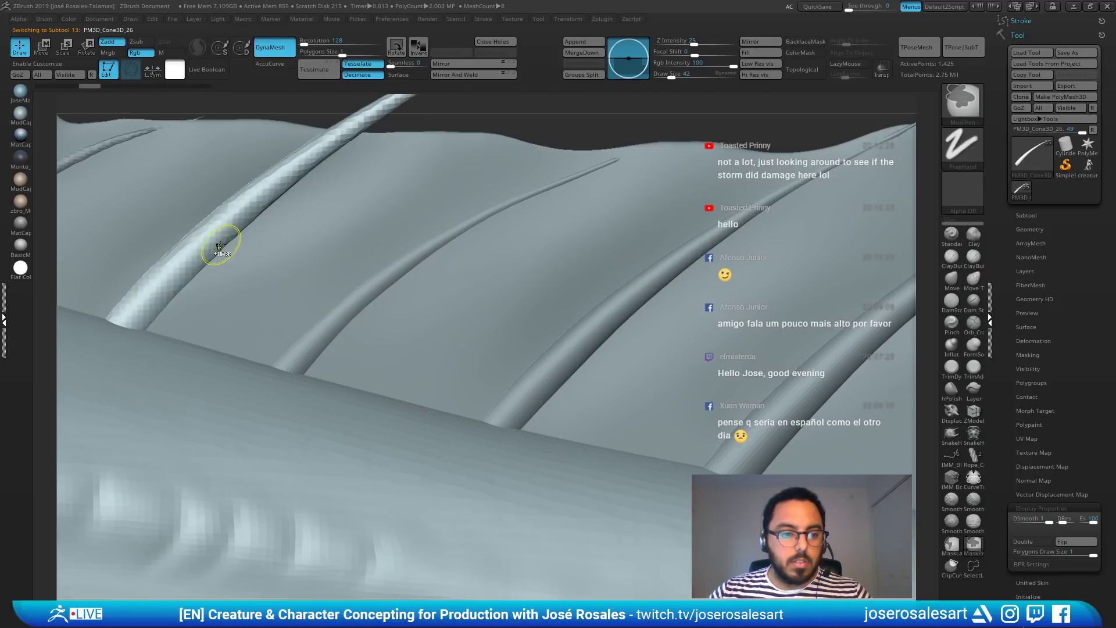
mouse_move(259, 244)
right_mouse_down()
mouse_move(304, 229)
mouse_move(526, 256)
right_mouse_up()
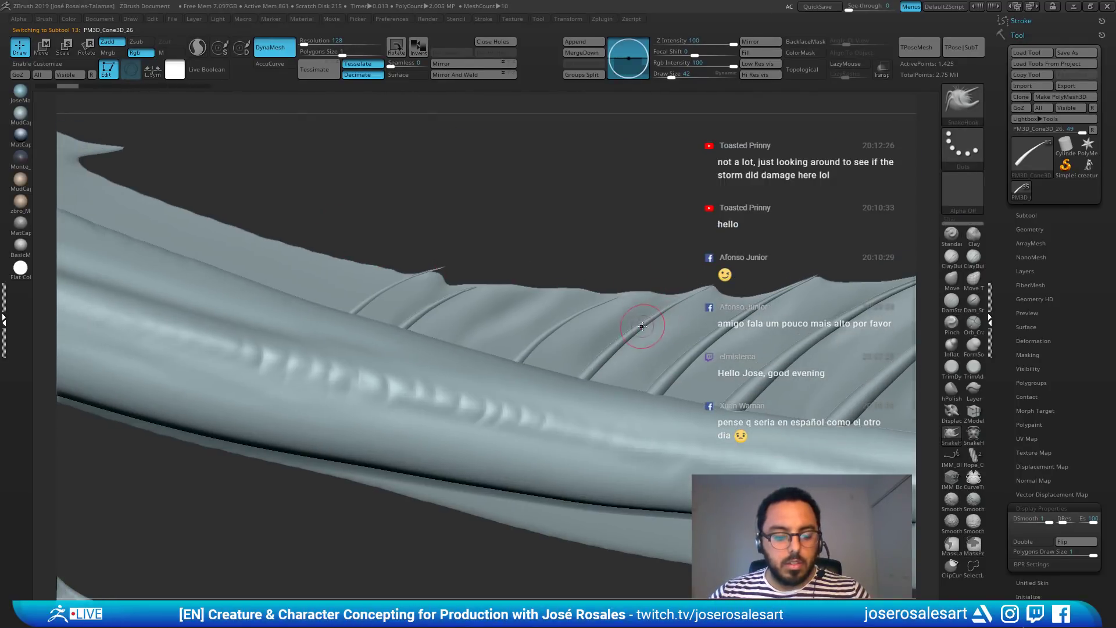
Step: Delete the three blocky spine copies nearest the body from the subtools, PM3D_Cone3D_26, PM3D_Cone3D_27 and PM3D_Cone3D_28
left_click(1029, 229)
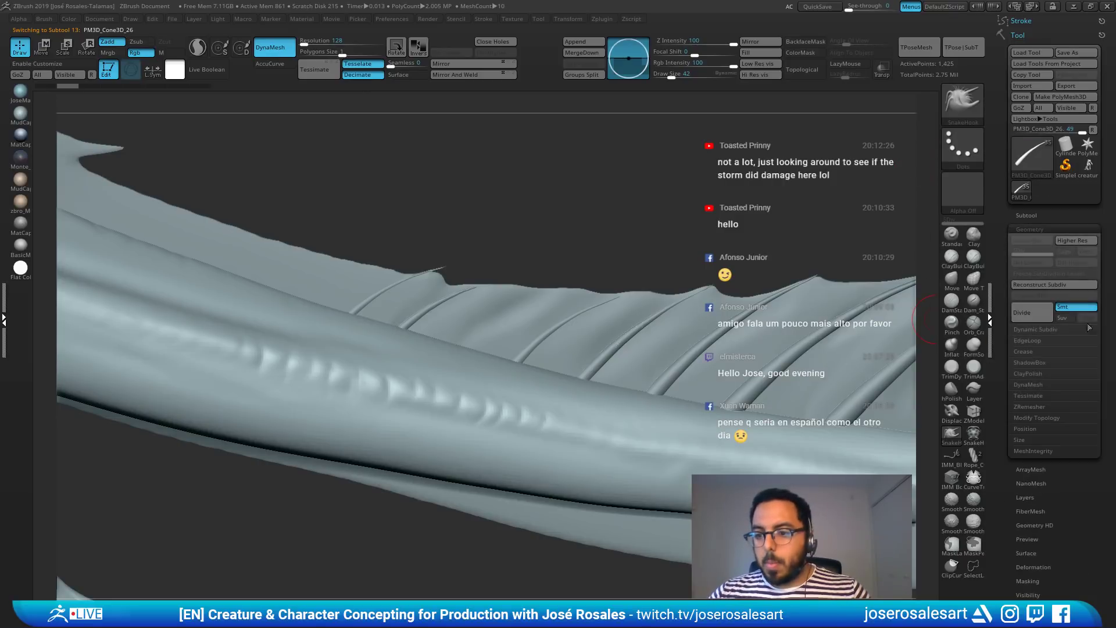
left_click(1026, 215)
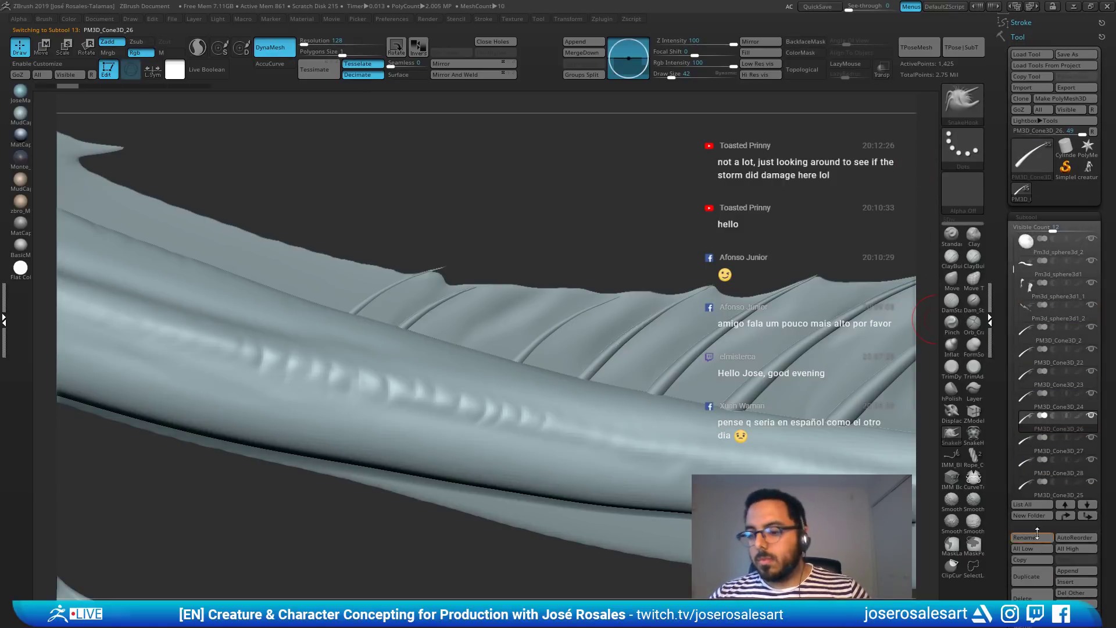
left_click(1029, 597)
key("Return")
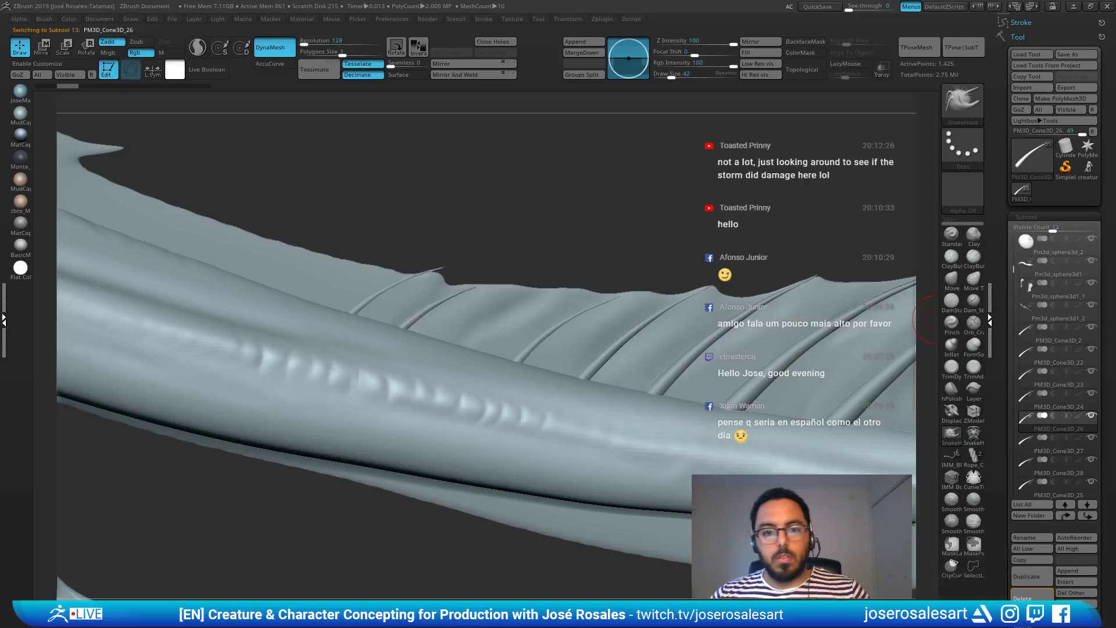
left_click(429, 307, "alt")
right_click_drag(399, 293, 433, 316, "ctrl")
right_click_drag(361, 301, 448, 319)
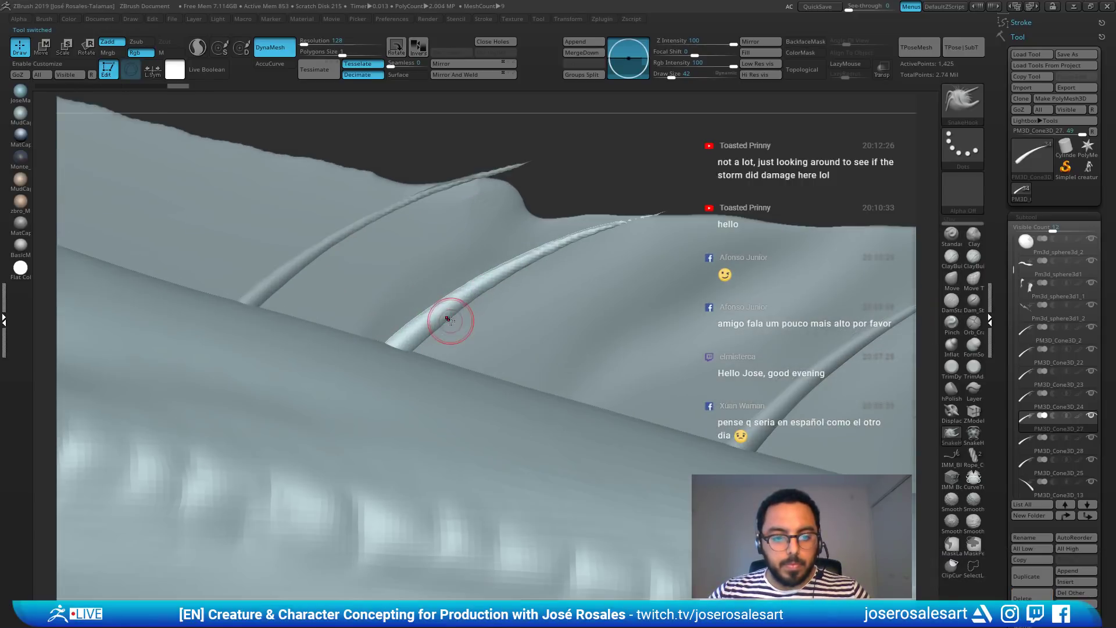
left_click(1026, 598)
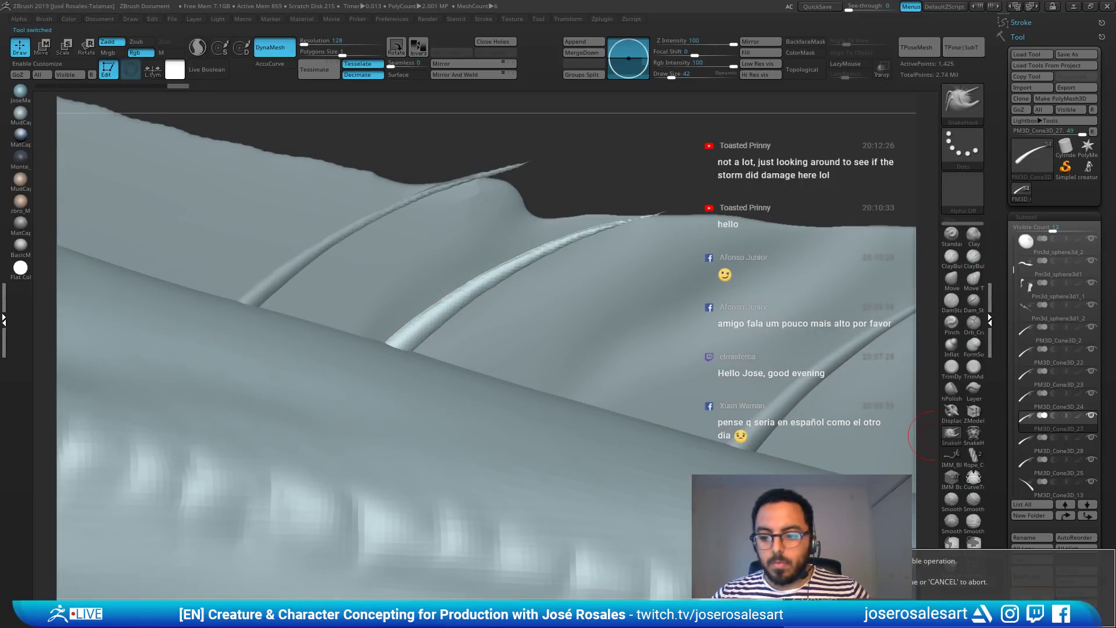
key("Return")
left_click(1026, 597)
key("Return")
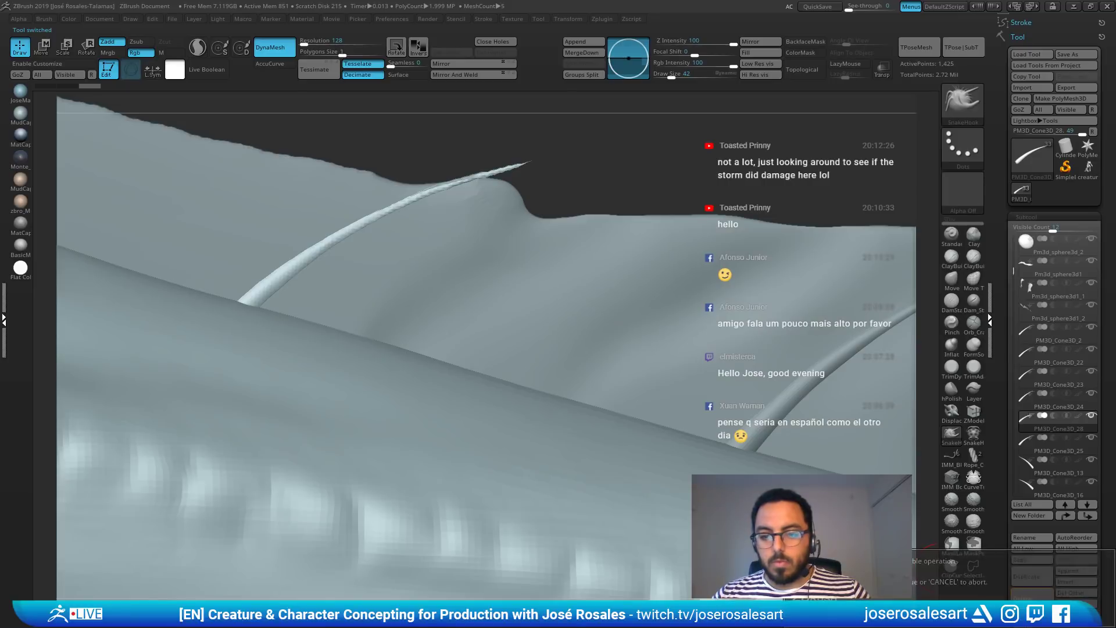
Step: Duplicate a smooth tail spine twice, place the copies along the emptied part of the fin, and return to Draw mode
right_click_drag(624, 327, 602, 294, "ctrl")
right_click_drag(540, 273, 636, 210, "alt")
right_click_drag(565, 300, 488, 361, "ctrl")
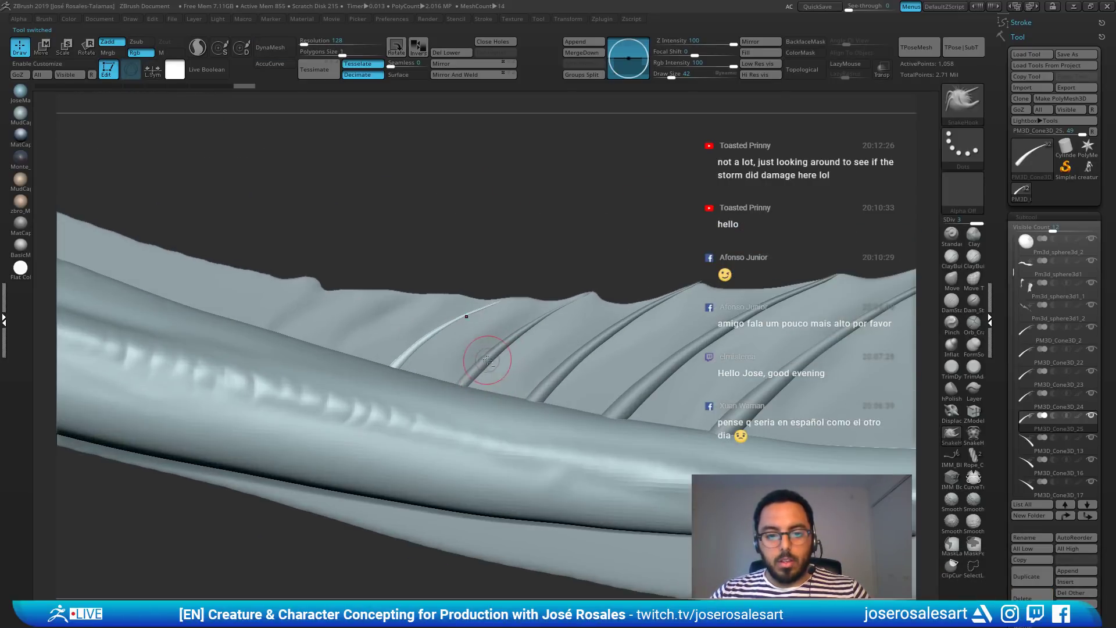
left_click(482, 364, "alt")
key("ctrl+shift+d")
key("w")
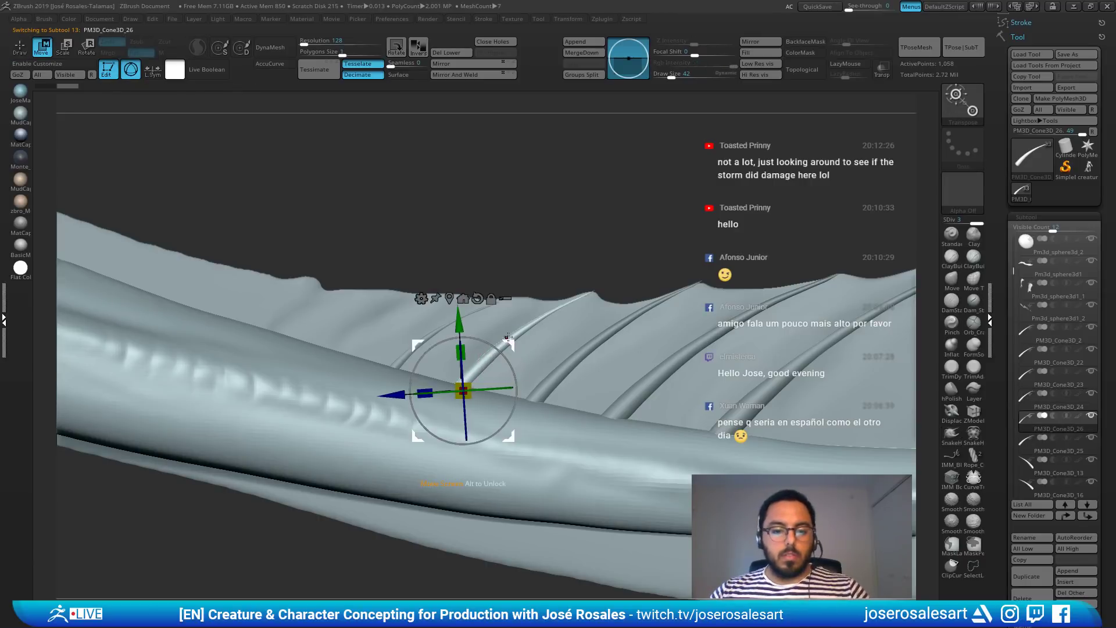
mouse_move(509, 338)
left_mouse_down()
mouse_move(391, 306)
mouse_move(398, 365)
mouse_move(378, 347)
mouse_move(399, 348)
mouse_move(378, 311)
mouse_move(367, 341)
mouse_move(316, 292)
mouse_move(296, 326)
left_mouse_up()
key("ctrl+shift+d")
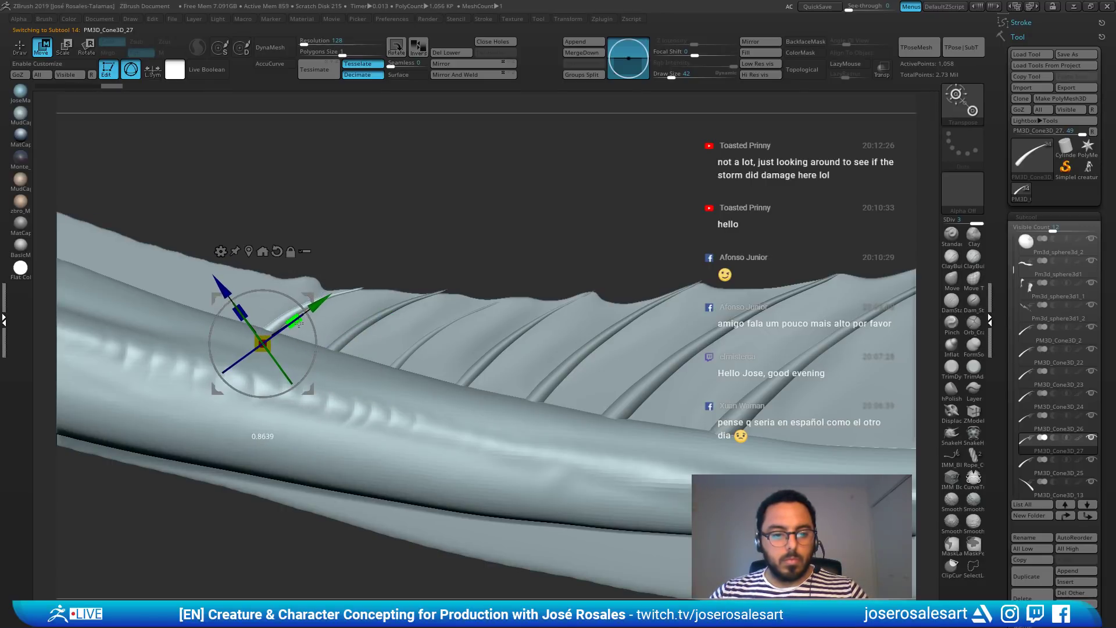
key("q")
Step: Select the fin membrane and smooth away the bump on its edge beside the spine nearest the body
right_click_drag(430, 303, 507, 207, "ctrl")
mouse_move(1027, 242)
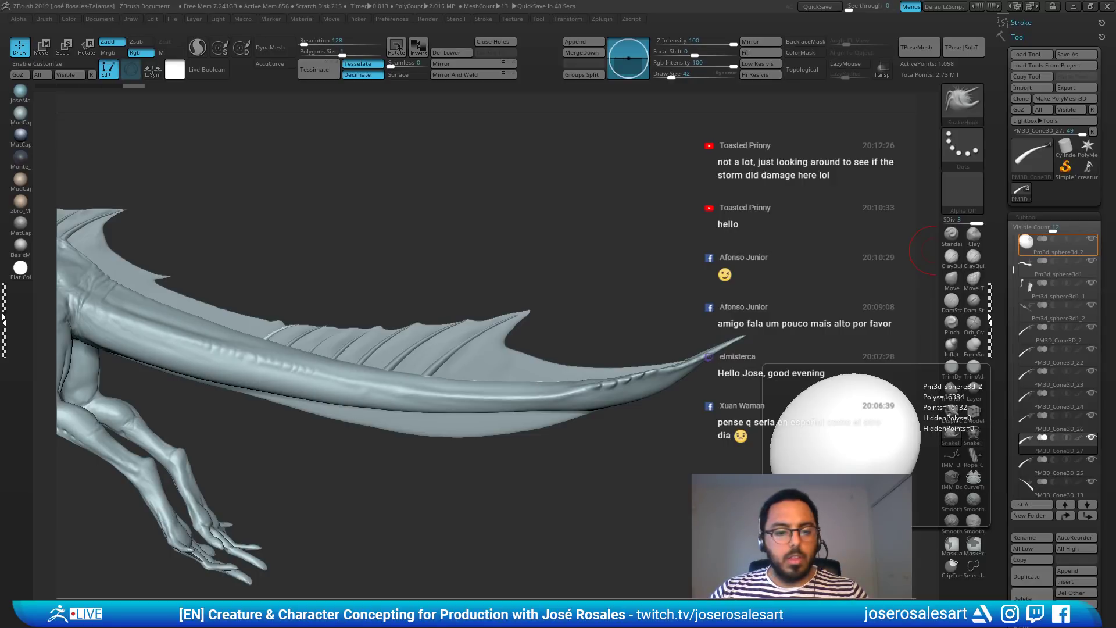
left_click_drag(547, 283, 617, 252)
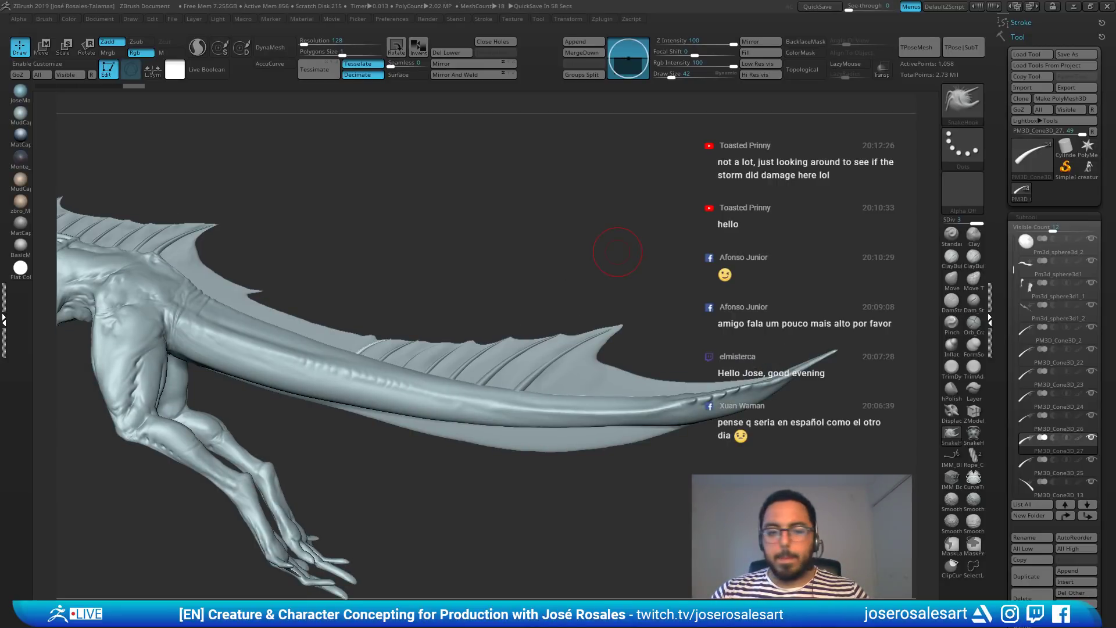
left_click_drag(617, 252, 477, 291)
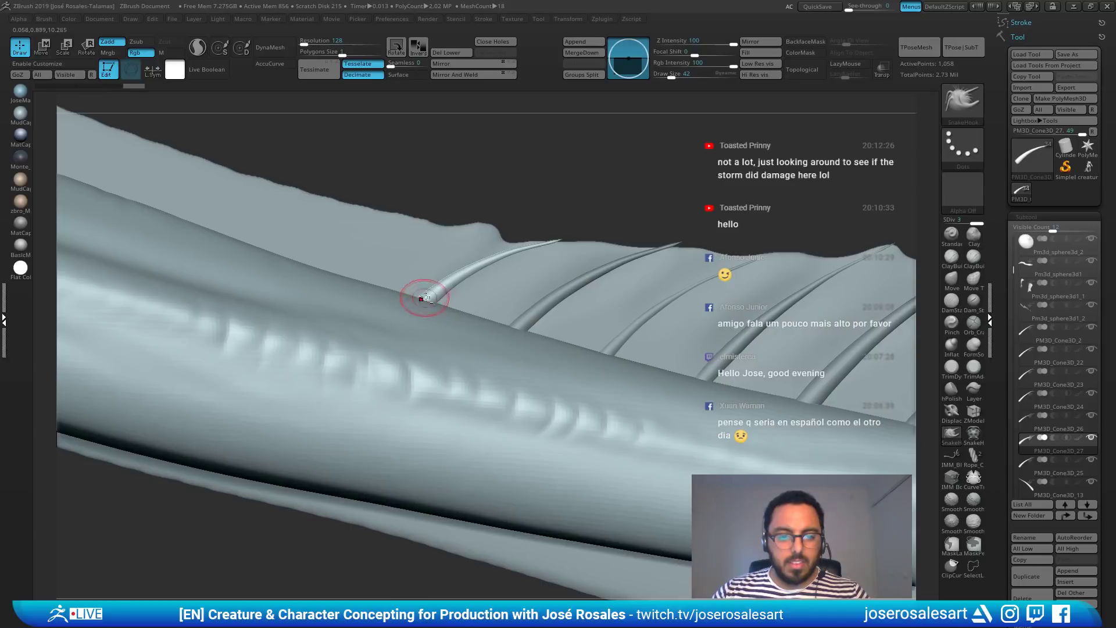
key("ctrl+shift")
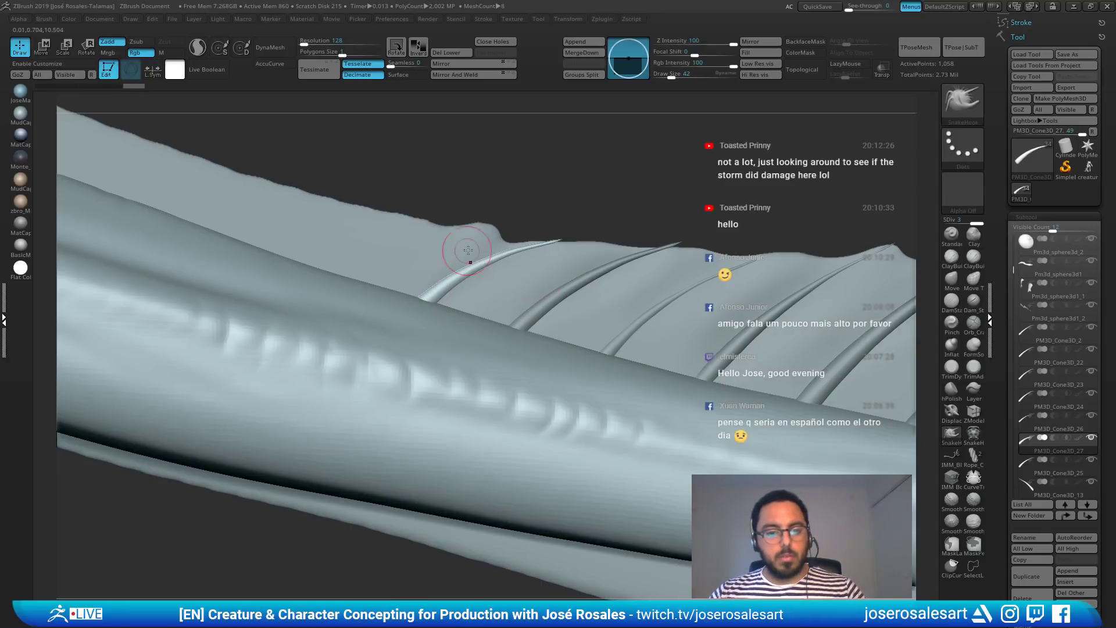
key("shift")
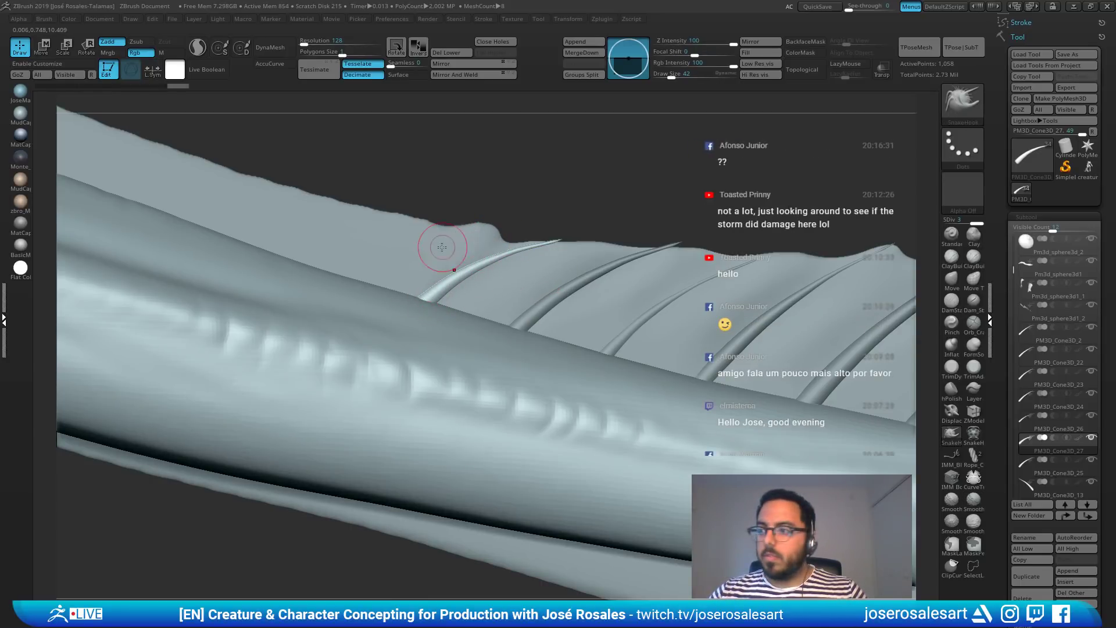
left_click(442, 247, "alt")
mouse_move(428, 228)
left_mouse_down("shift")
mouse_move(461, 249)
mouse_move(489, 235)
left_mouse_up("shift")
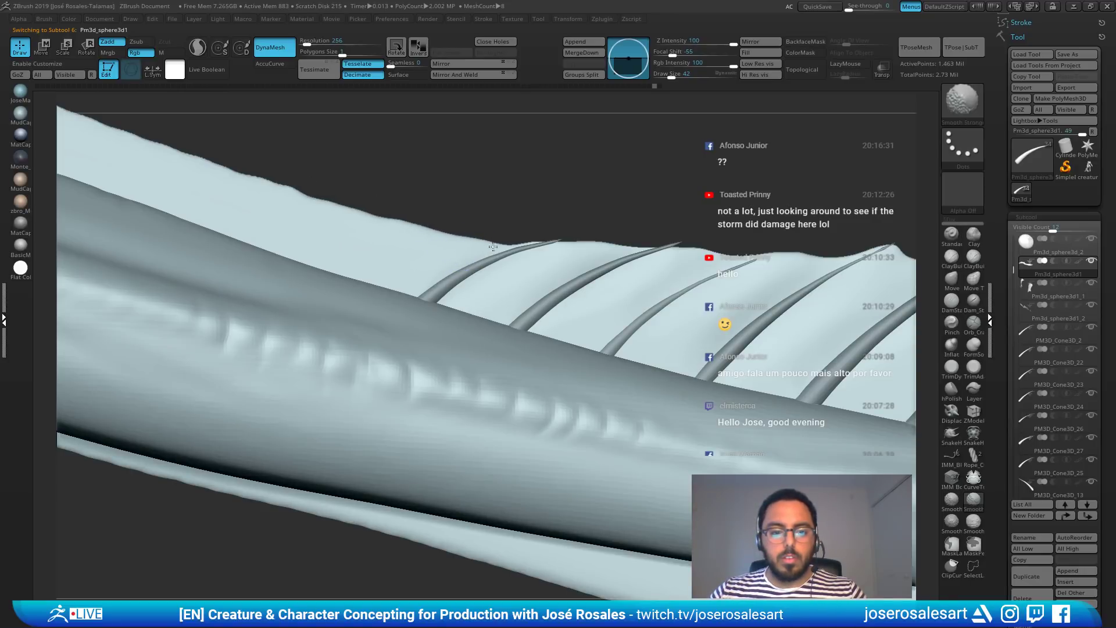
mouse_move(494, 246)
left_mouse_down("shift")
mouse_move(525, 239)
mouse_move(555, 252)
left_mouse_up("shift")
Step: Pull the membrane's edge to the tip of the spine nearest the body with the Move brush, adjusting its draw size
key("b")
key("m")
key("v")
key("s")
right_click_drag(566, 259, 582, 262, "alt")
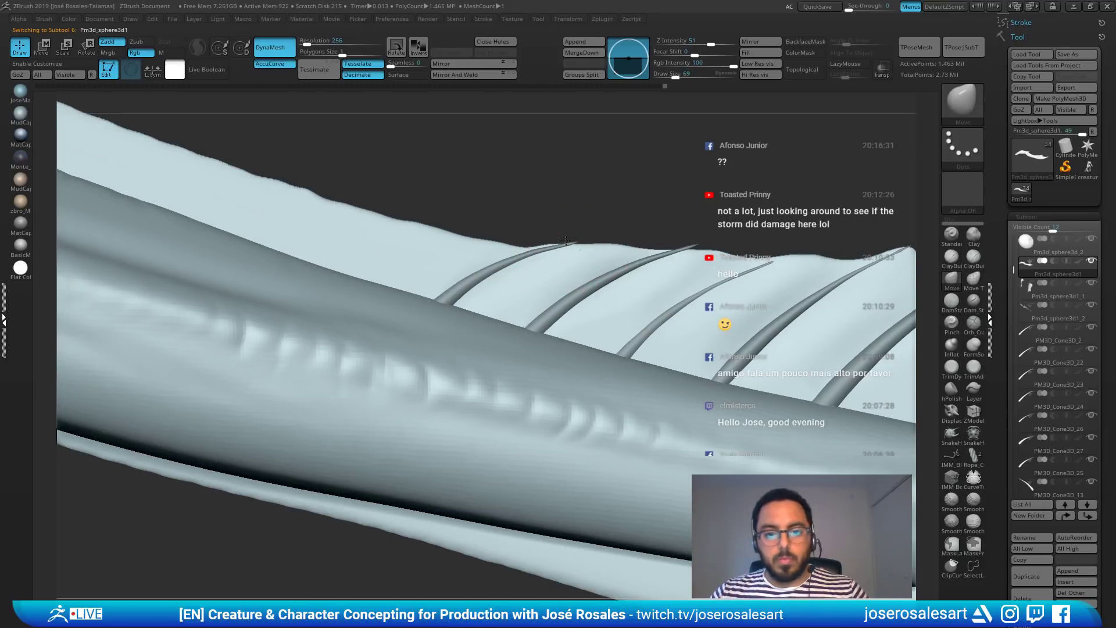
mouse_move(566, 241)
left_mouse_down()
mouse_move(607, 247)
mouse_move(569, 257)
left_mouse_up()
key("s")
Step: Duplicate the spine nearest the body and place the copy farther along the fin toward the body
left_click(462, 294, "alt")
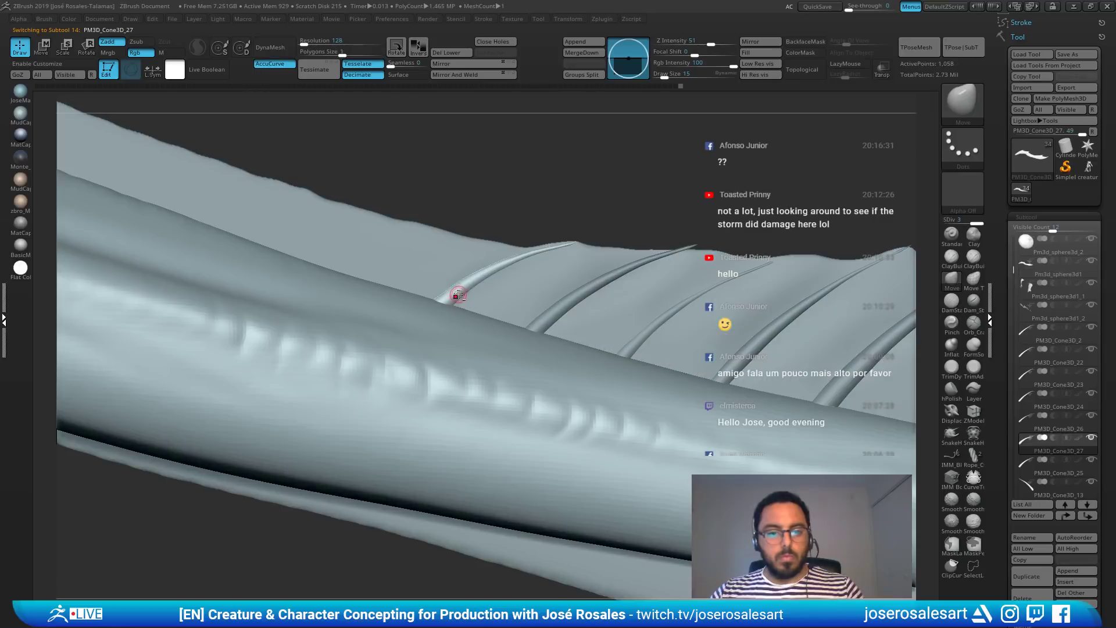
key("w")
key("s")
left_click_drag(494, 298, 386, 249)
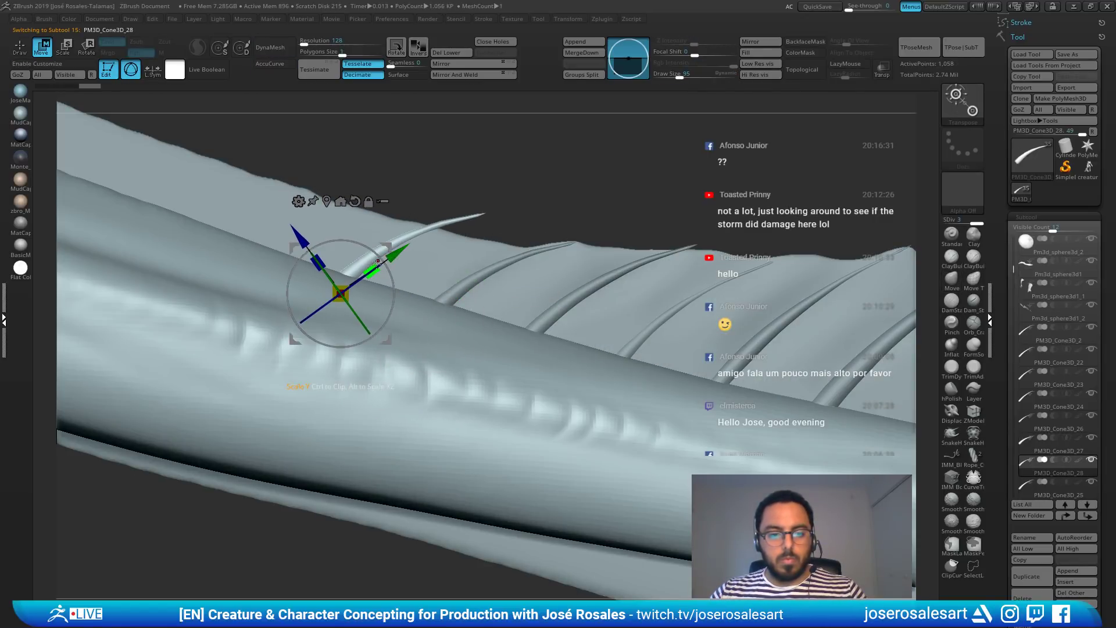
Step: Reshape the newly placed spine at the fin's body end with the Move brush, adjusting the draw size, and scale it down
key("q")
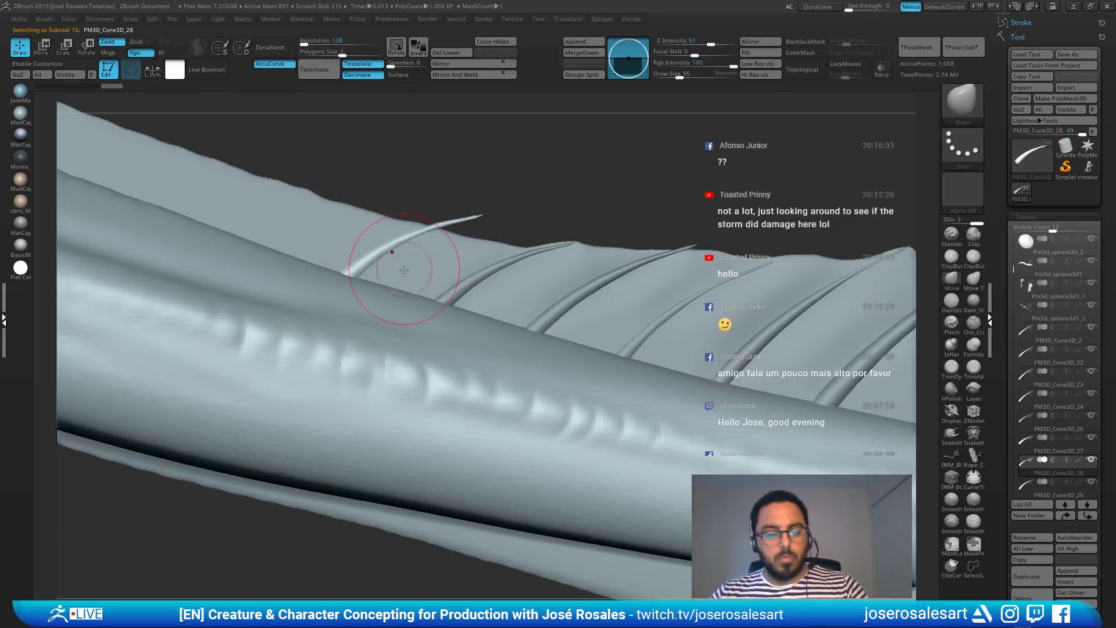
key("ctrl")
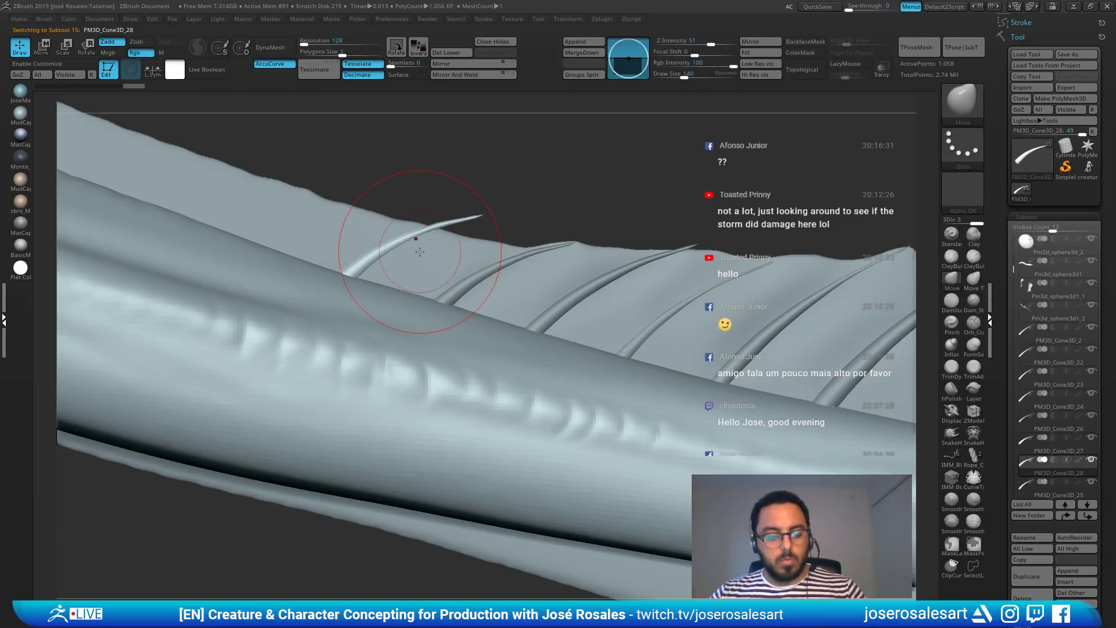
left_click_drag(415, 239, 459, 237)
key("s")
right_click_drag(421, 230, 439, 243, "ctrl")
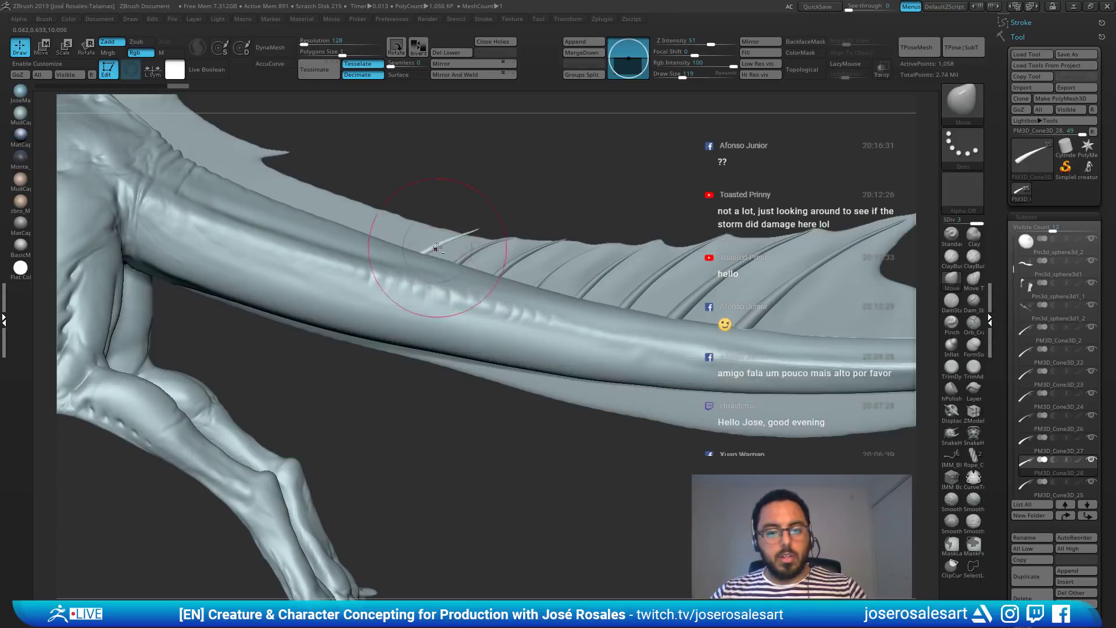
key("s")
left_click_drag(450, 250, 442, 250)
right_click_drag(443, 250, 583, 131, "ctrl")
key("e")
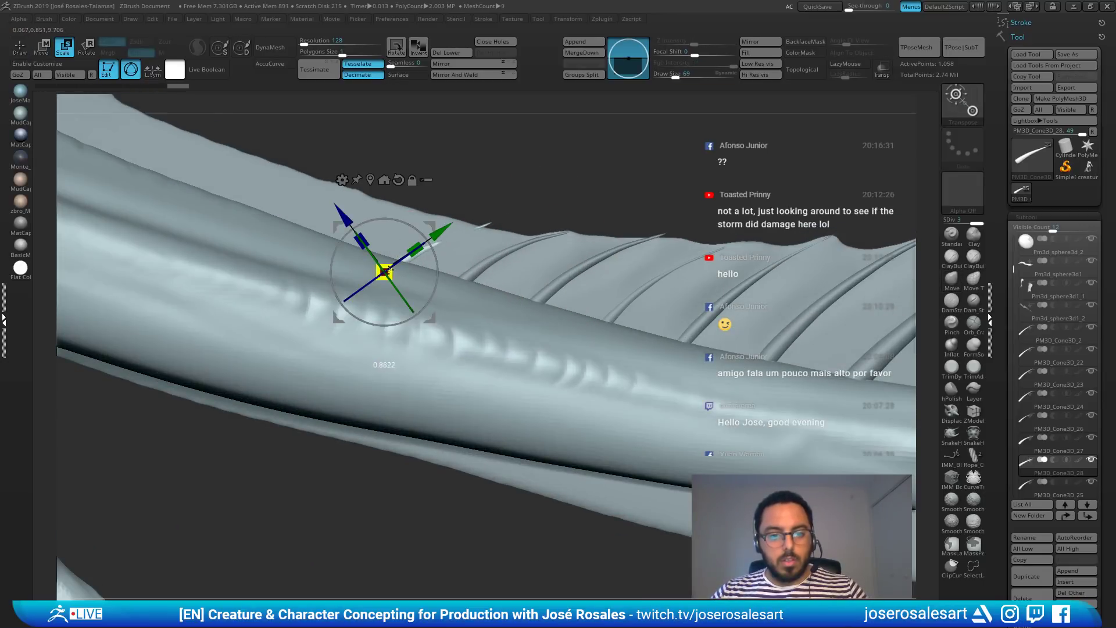
Step: Duplicate the small spine several times, place the copies in a row along the fin toward the body, and return to Draw mode
key("w")
key("ctrl+shift+d")
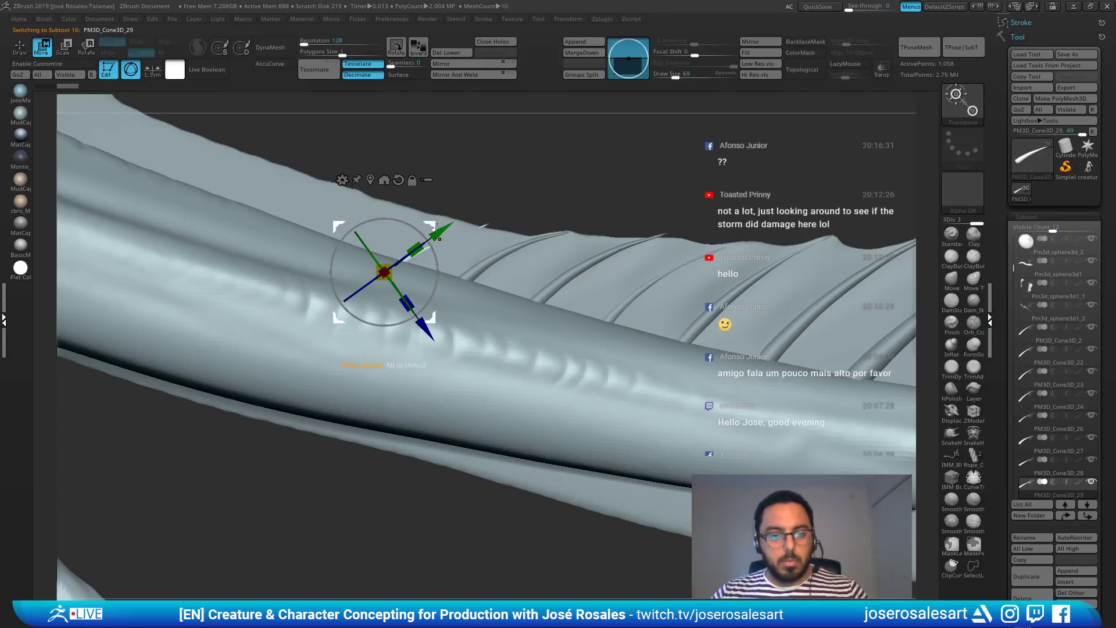
left_click_drag(432, 221, 332, 184)
right_click_drag(548, 250, 845, 353, "alt")
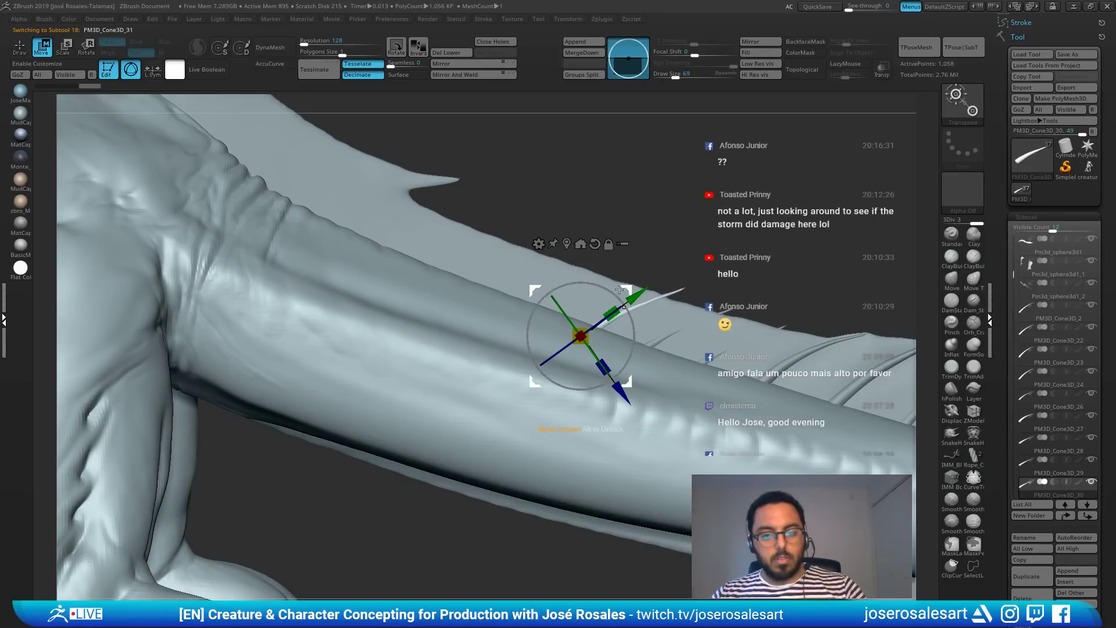
left_click_drag(626, 290, 513, 246, "ctrl")
left_click_drag(517, 292, 516, 299)
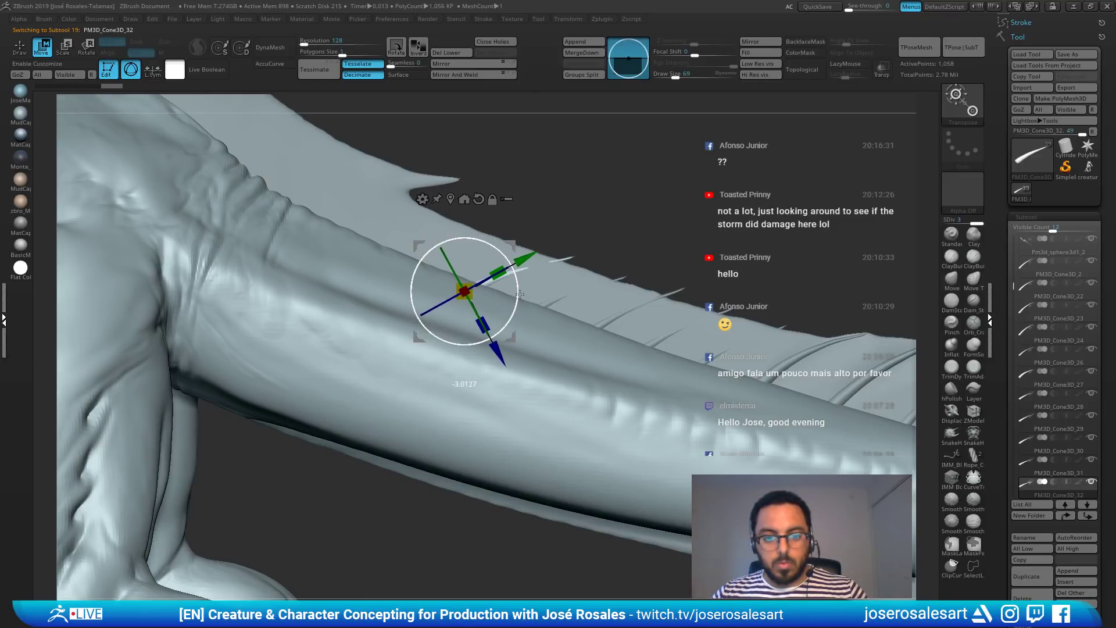
key("q")
Step: Select the tail's body mesh and build up and smooth the surface around the base of the spine nearest the tail tip
key("f")
left_click_drag(582, 252, 435, 214, "alt")
right_click_drag(471, 323, 477, 403)
right_click_drag(347, 326, 360, 317)
right_click_drag(715, 459, 506, 319, "alt")
left_click(456, 291, "alt")
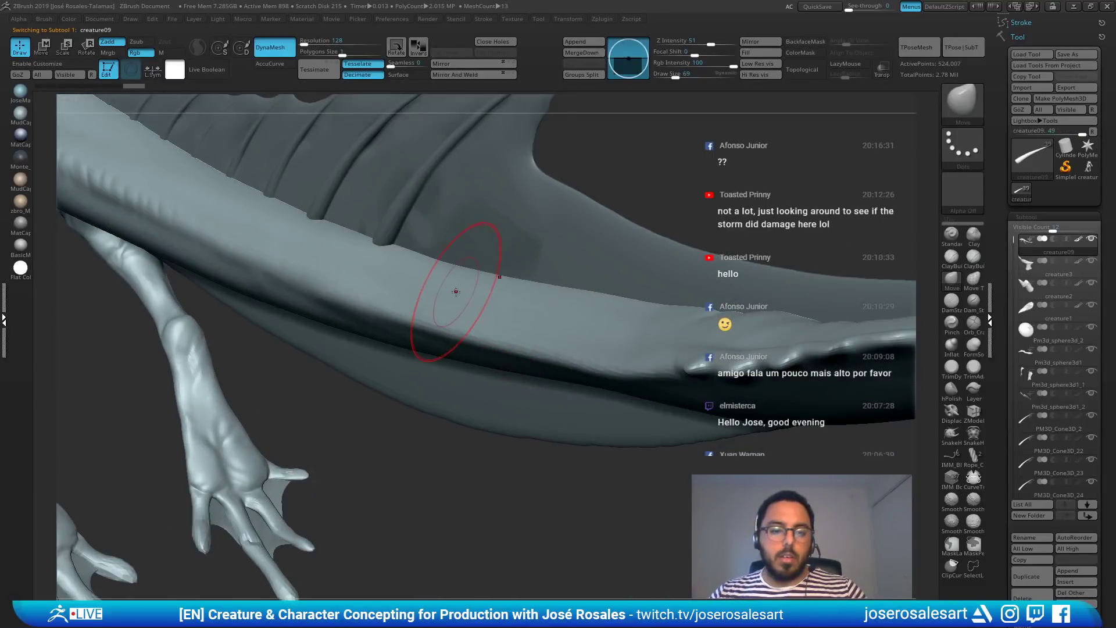
key("1")
key("s")
left_click_drag(465, 293, 454, 292)
mouse_move(455, 292)
right_mouse_down()
mouse_move(403, 251)
mouse_move(397, 197)
right_mouse_up()
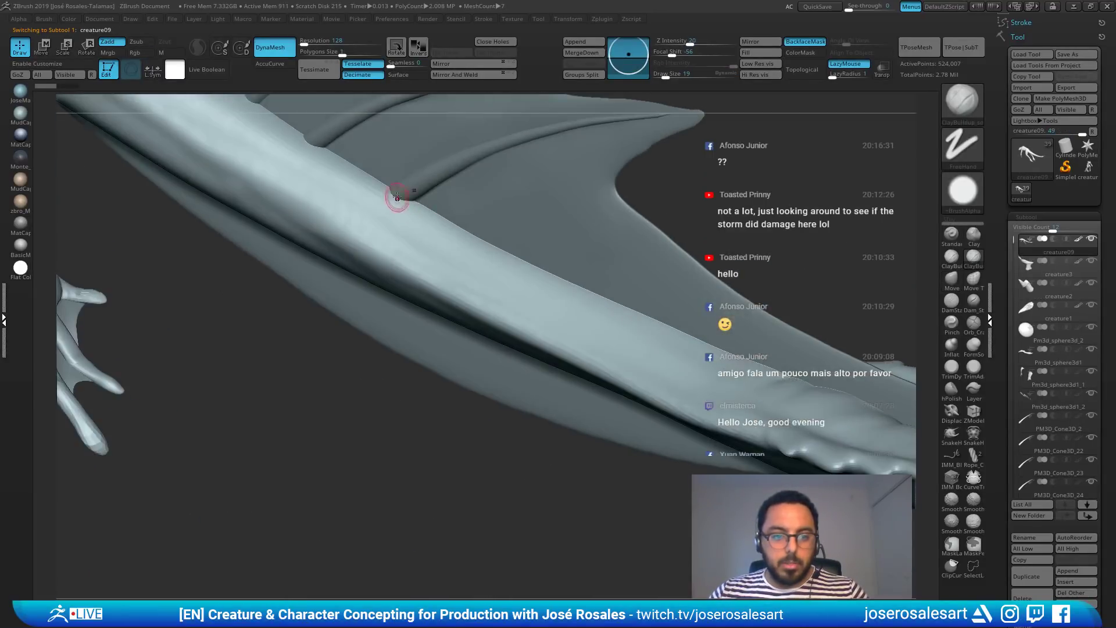
left_click_drag(390, 191, 406, 200)
mouse_move(406, 200)
right_mouse_down()
mouse_move(256, 201)
mouse_move(389, 192)
right_mouse_up()
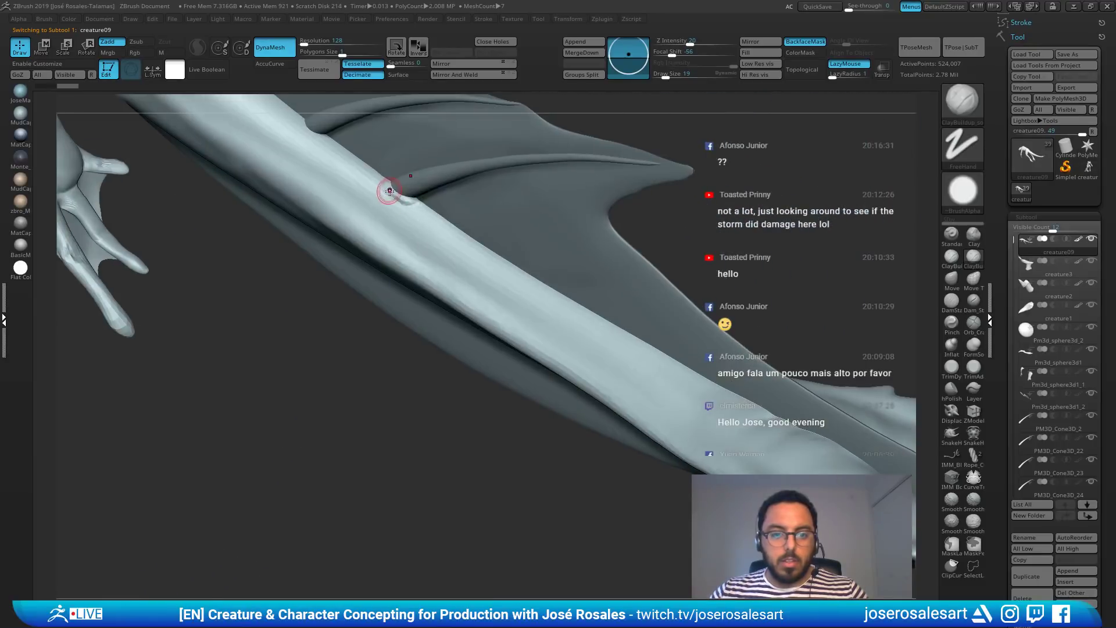
left_click_drag(437, 207, 395, 192, "shift")
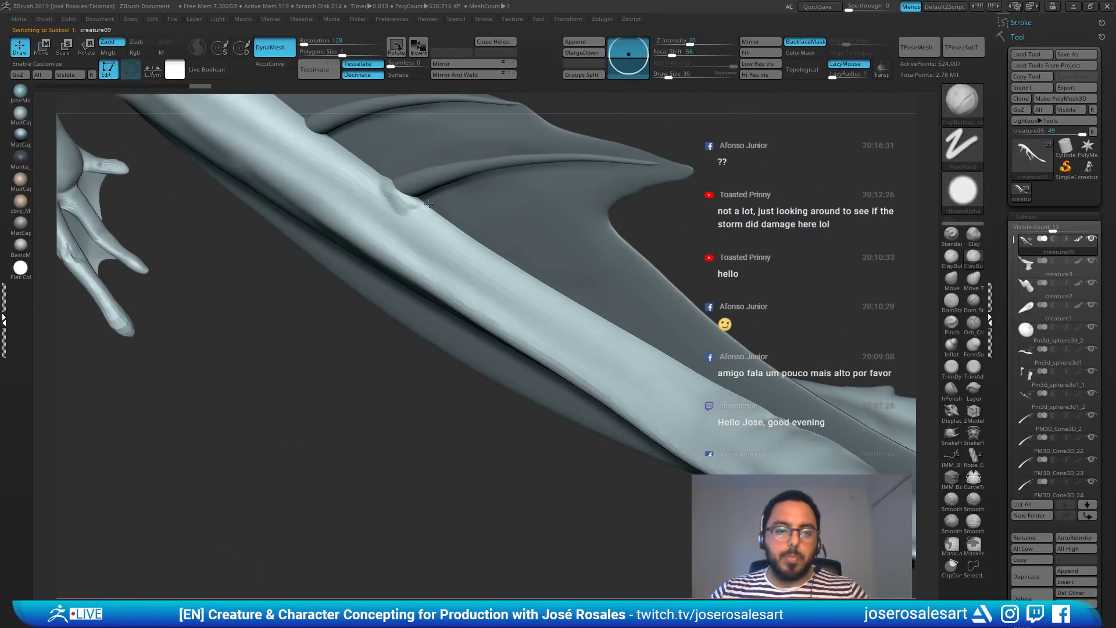
Step: Build up and smooth the tail surface at the bases of the next spines along the fin
right_click_drag(393, 195, 412, 237)
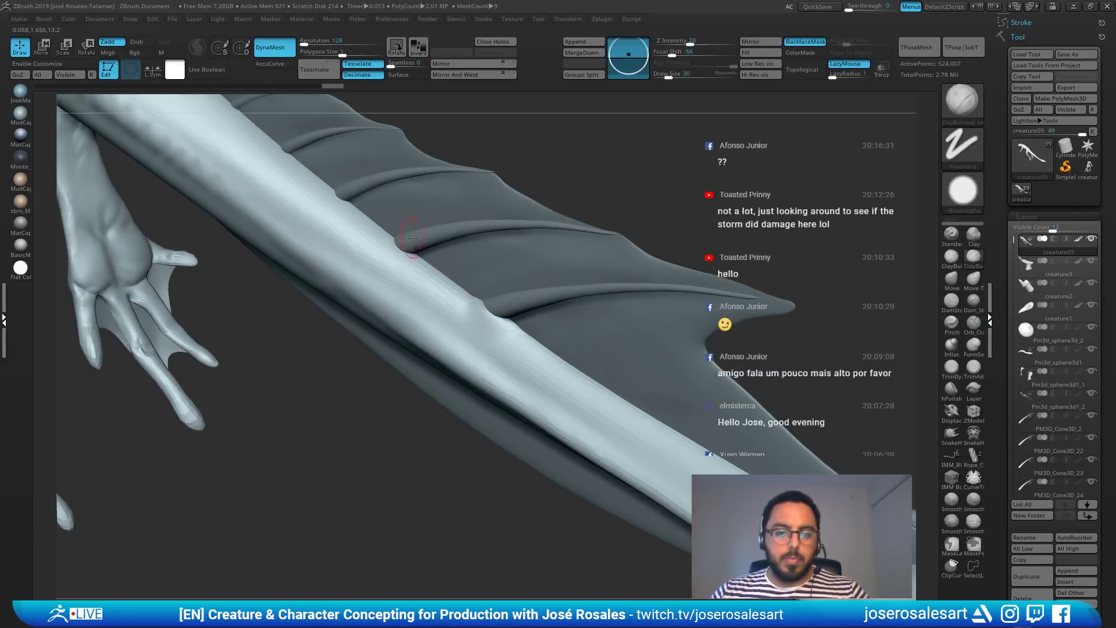
left_click_drag(399, 252, 414, 259)
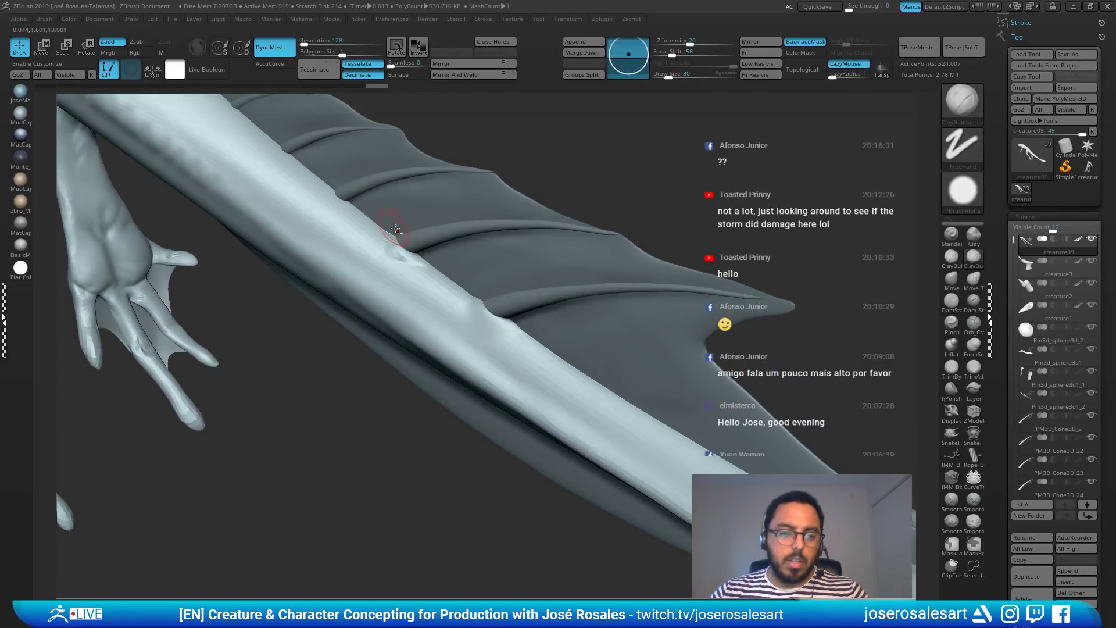
right_click_drag(342, 181, 400, 242, "alt")
mouse_move(400, 258)
left_mouse_down()
mouse_move(398, 244)
mouse_move(391, 259)
left_mouse_up()
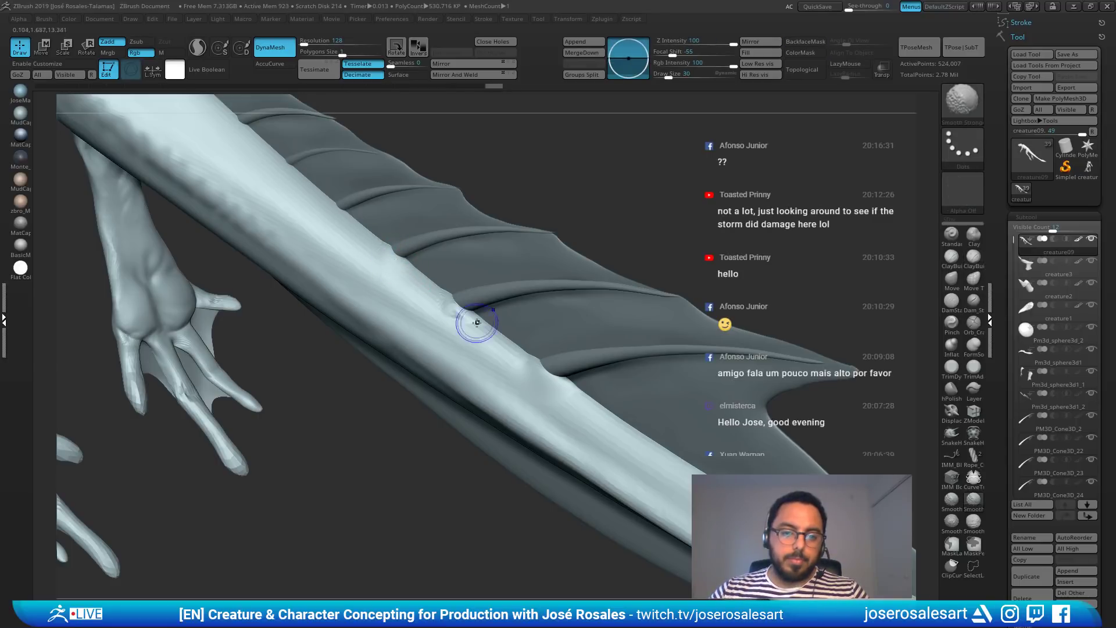
left_click_drag(476, 325, 454, 311, "shift")
right_click_drag(419, 302, 433, 309, "alt")
key("ctrl+shift+z")
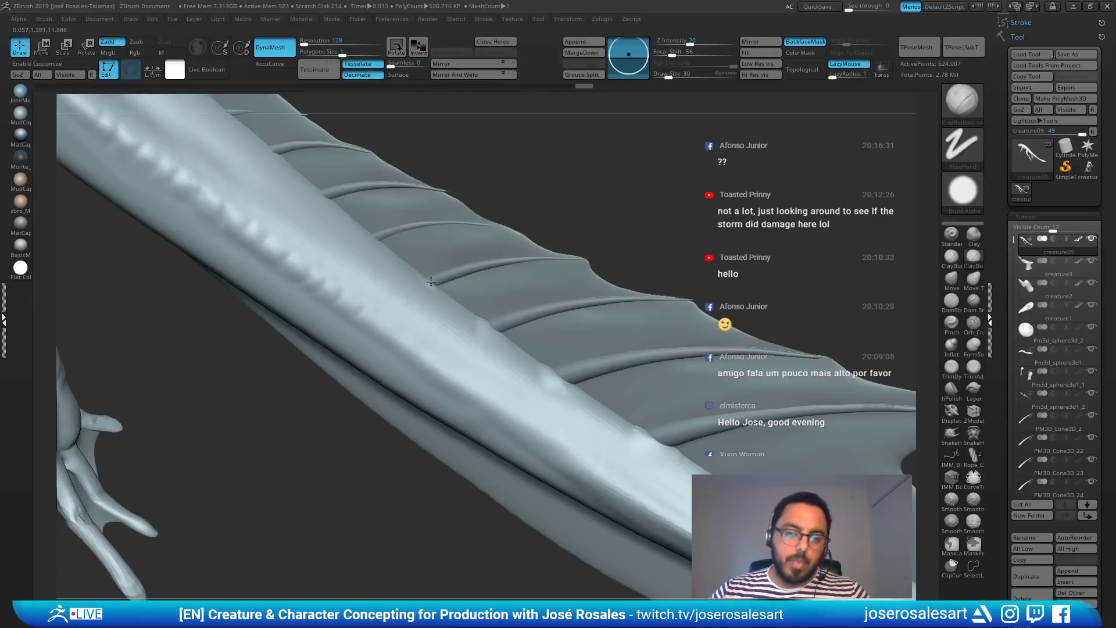
key("ctrl+shift+z")
key("ctrl+shift+z")
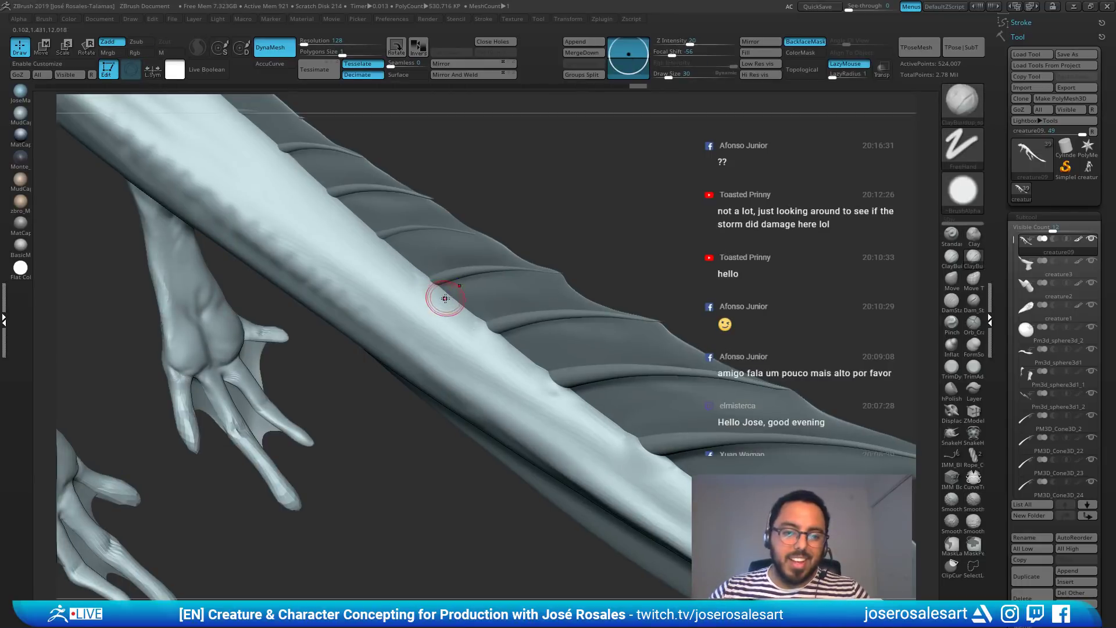
key("ctrl+shift+z")
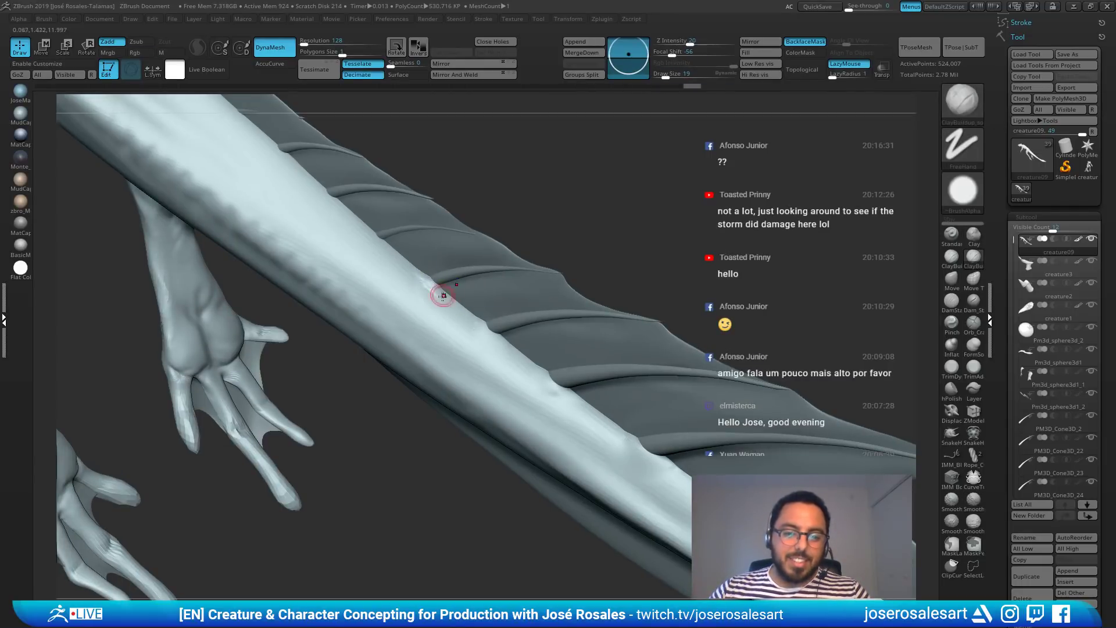
Step: Reselect the creature09 body mesh and build up the bases of the small spines toward the body with draw size 33
left_click(358, 284, "alt")
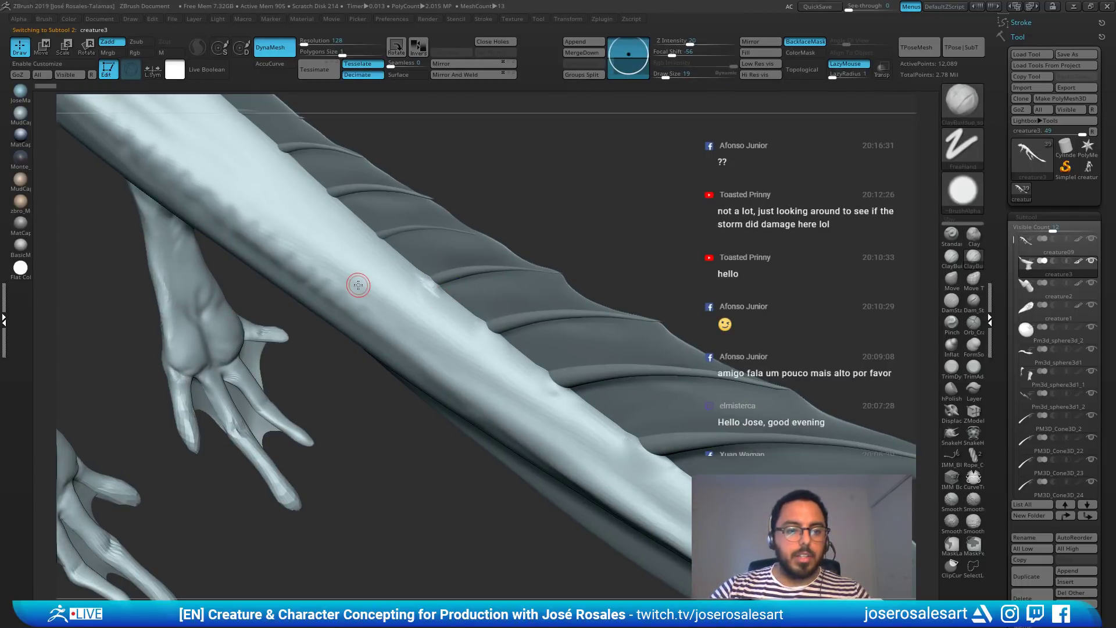
right_click_drag(446, 252, 437, 286)
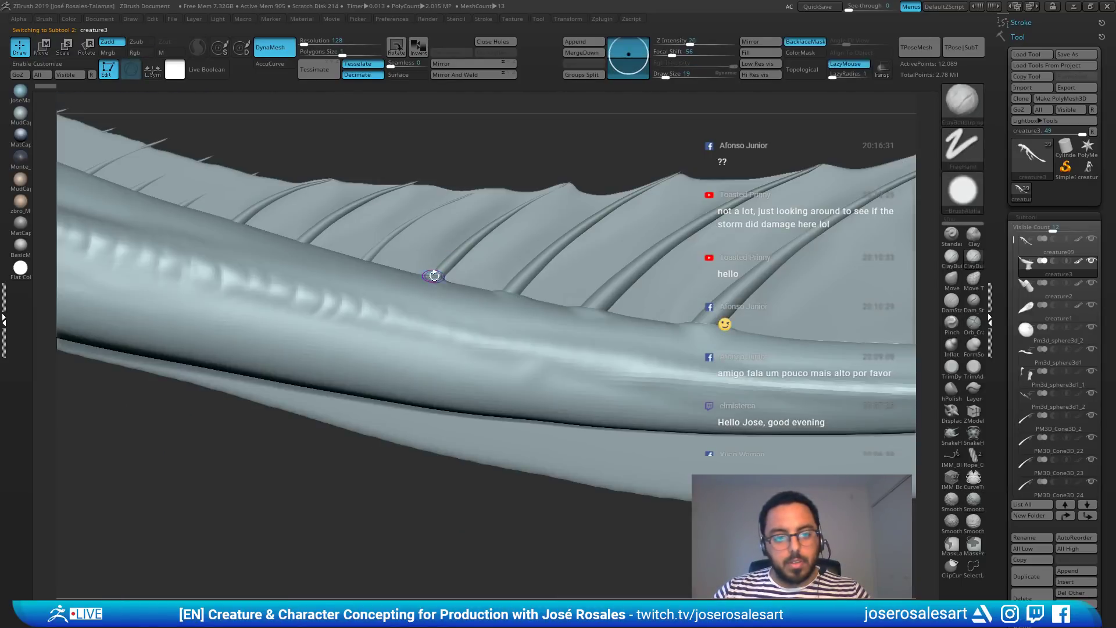
mouse_move(428, 269)
right_mouse_down()
mouse_move(362, 264)
mouse_move(367, 276)
right_mouse_up()
left_click(370, 272, "alt")
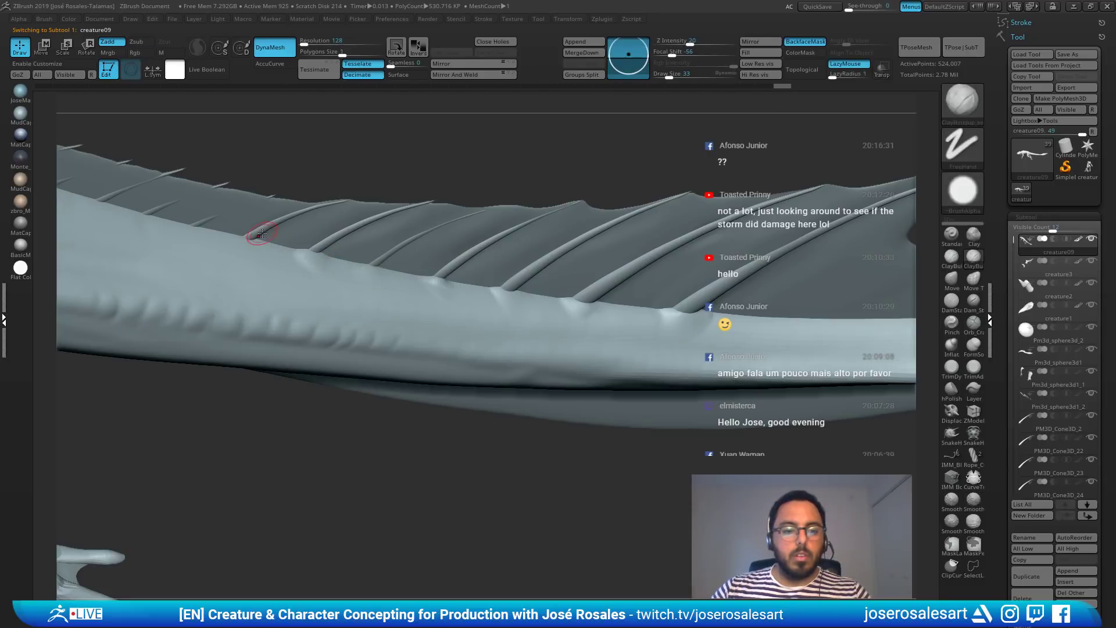
right_click_drag(244, 242, 282, 270)
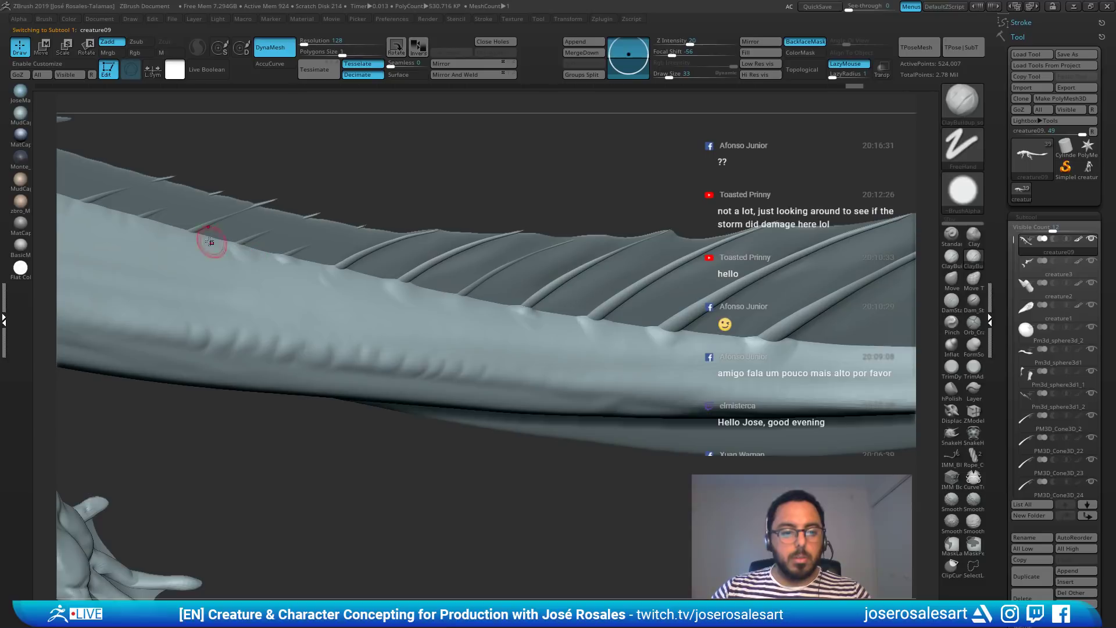
right_click_drag(199, 235, 259, 273)
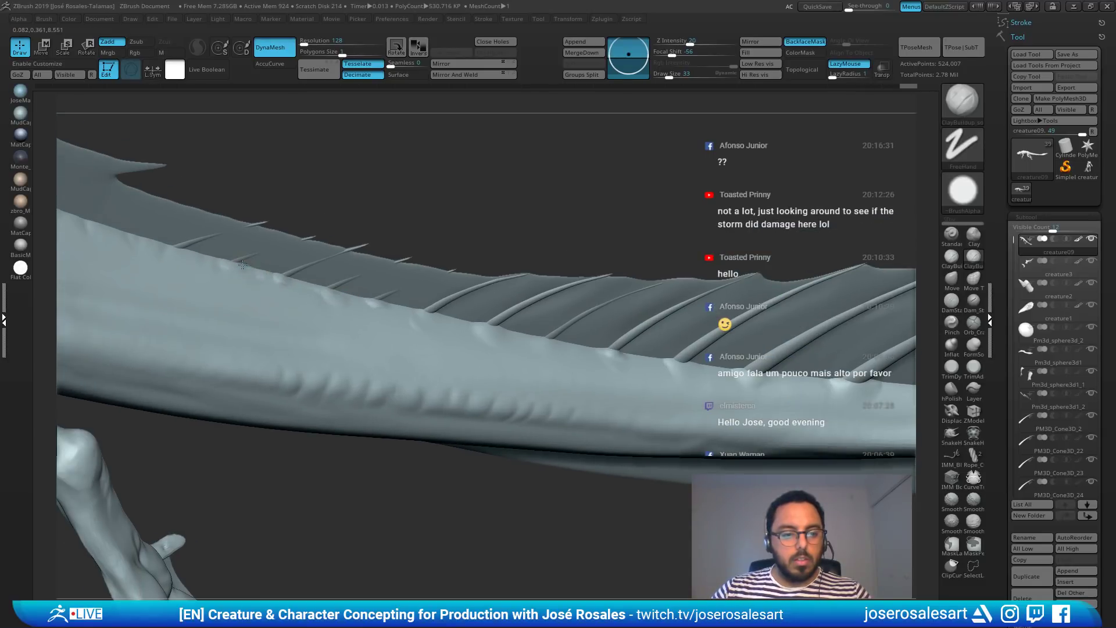
key("shift")
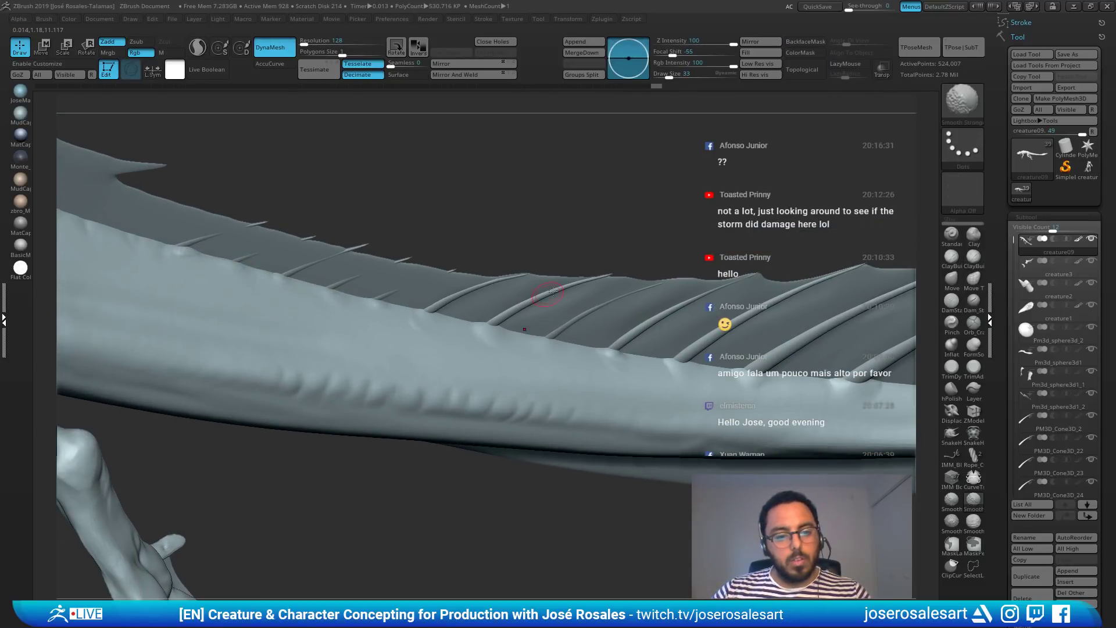
Step: Select the fin membrane and pull its edge to the first small spine's tip with the Move brush at draw size 45
mouse_move(552, 292)
right_mouse_down("ctrl")
mouse_move(428, 249)
mouse_move(387, 266)
mouse_move(337, 236)
mouse_move(331, 291)
mouse_move(407, 285)
mouse_move(492, 311)
right_mouse_up("ctrl")
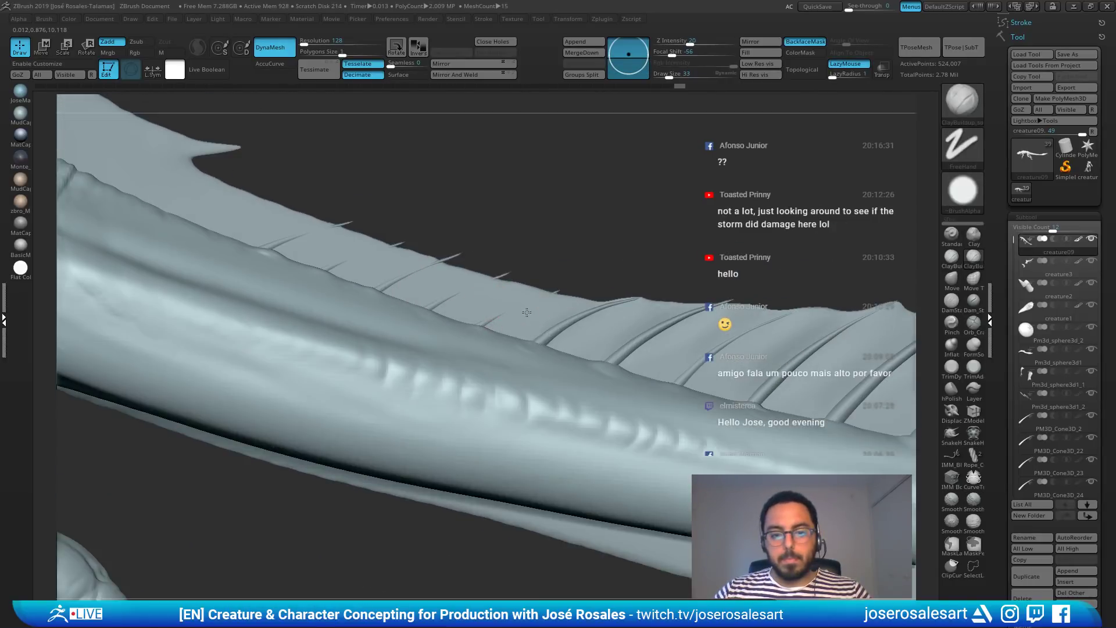
left_click(527, 312, "alt")
right_click_drag(618, 225, 583, 216)
key("b")
key("m")
key("v")
right_click_drag(453, 316, 469, 313, "ctrl")
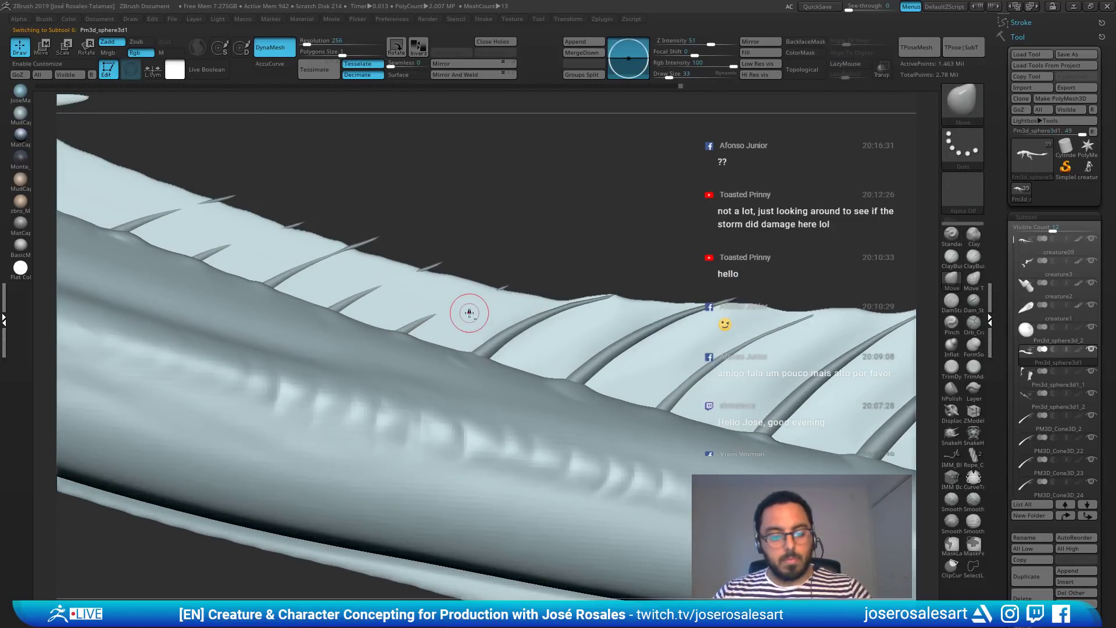
mouse_move(469, 312)
left_mouse_down("shift")
mouse_move(471, 299)
mouse_move(453, 304)
mouse_move(516, 282)
left_mouse_up("shift")
key("s")
key("s")
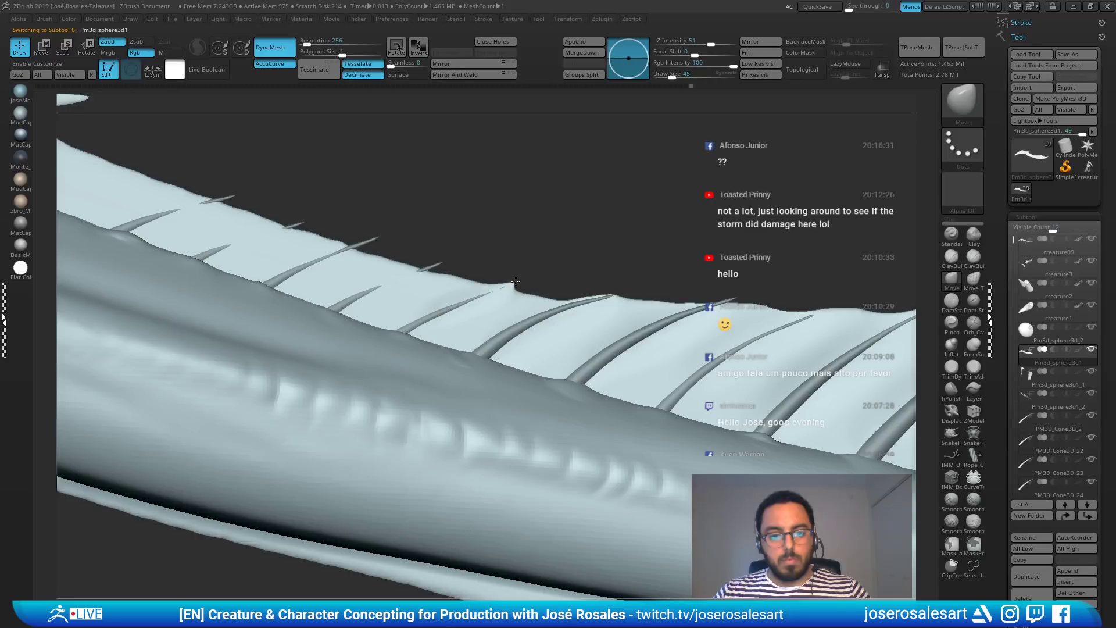
Step: Pull the membrane's edge out to the tips of the next two small spines and smooth the edge between them
mouse_move(449, 260)
left_mouse_down("shift")
mouse_move(461, 281)
mouse_move(445, 274)
left_mouse_up("shift")
left_click_drag(445, 273, 444, 276, "shift")
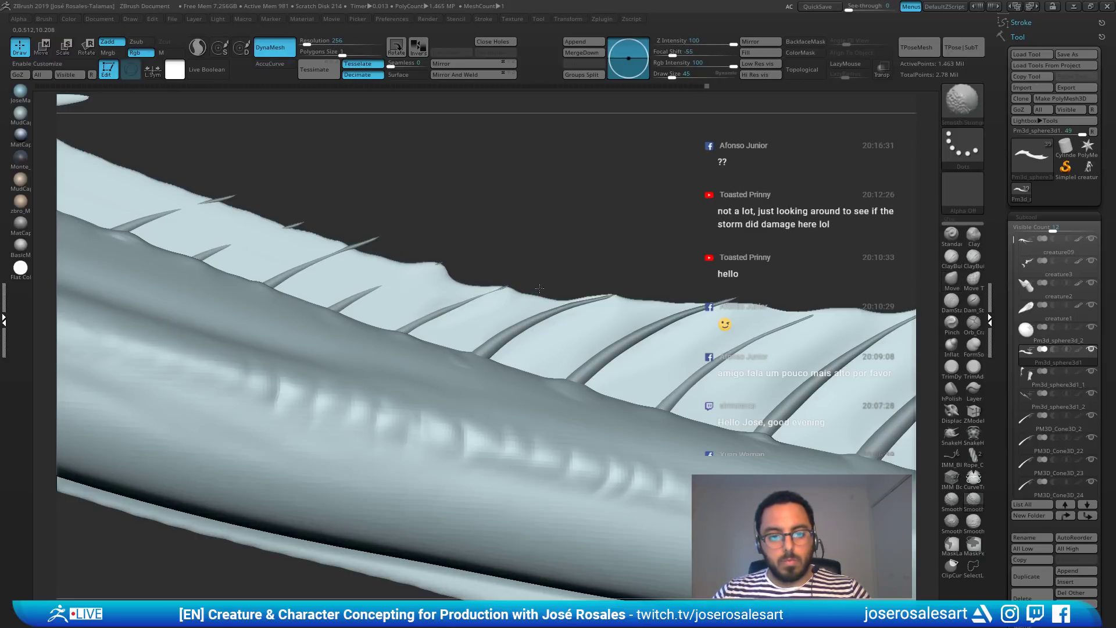
mouse_move(367, 250)
left_mouse_down()
mouse_move(385, 235)
mouse_move(375, 250)
left_mouse_up()
right_click_drag(377, 249, 371, 259)
left_click_drag(371, 249, 381, 240)
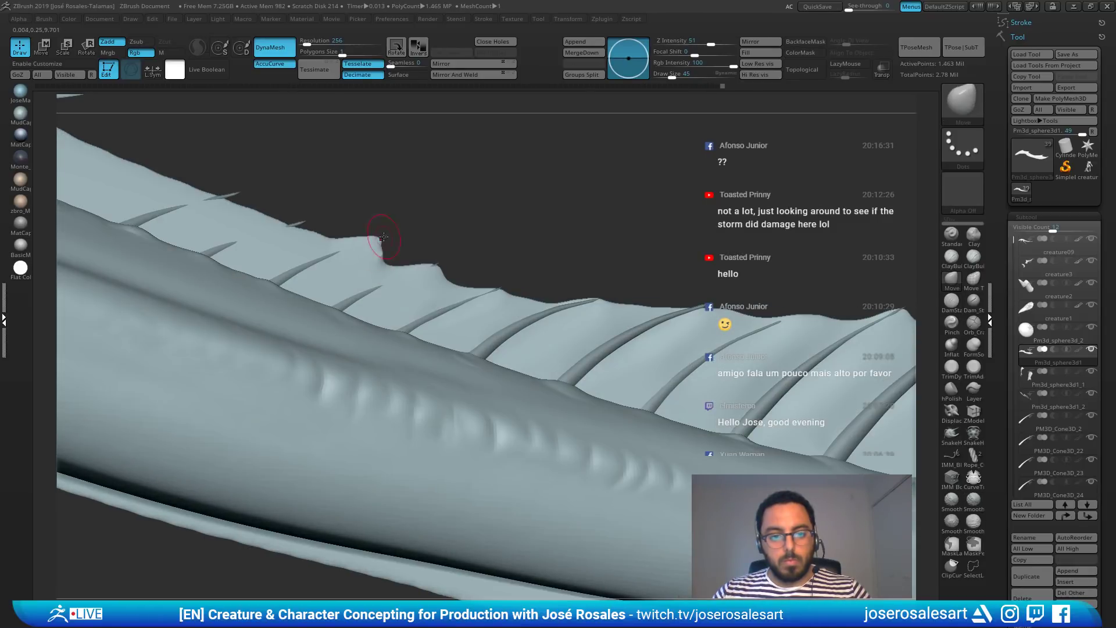
right_click_drag(378, 250, 372, 258)
mouse_move(388, 259)
left_mouse_down("shift")
mouse_move(396, 270)
mouse_move(387, 264)
mouse_move(438, 267)
left_mouse_up("shift")
Step: Pull the membrane's edge back to the second small spine's tip with the Move brush and smooth it there
key("b")
key("s")
key("h")
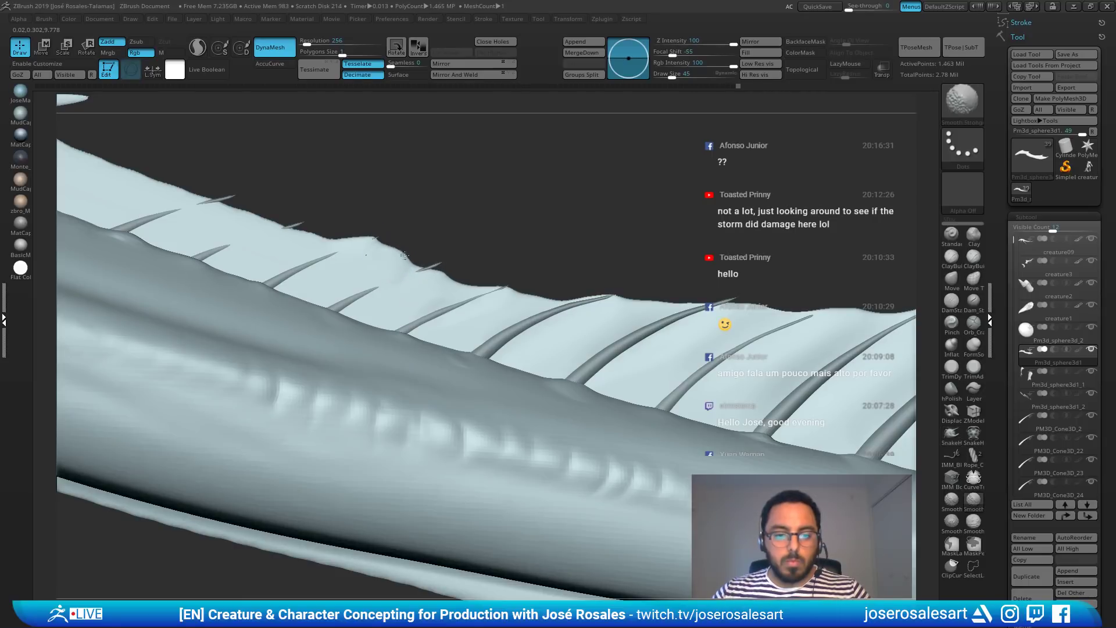
key("b")
key("m")
key("v")
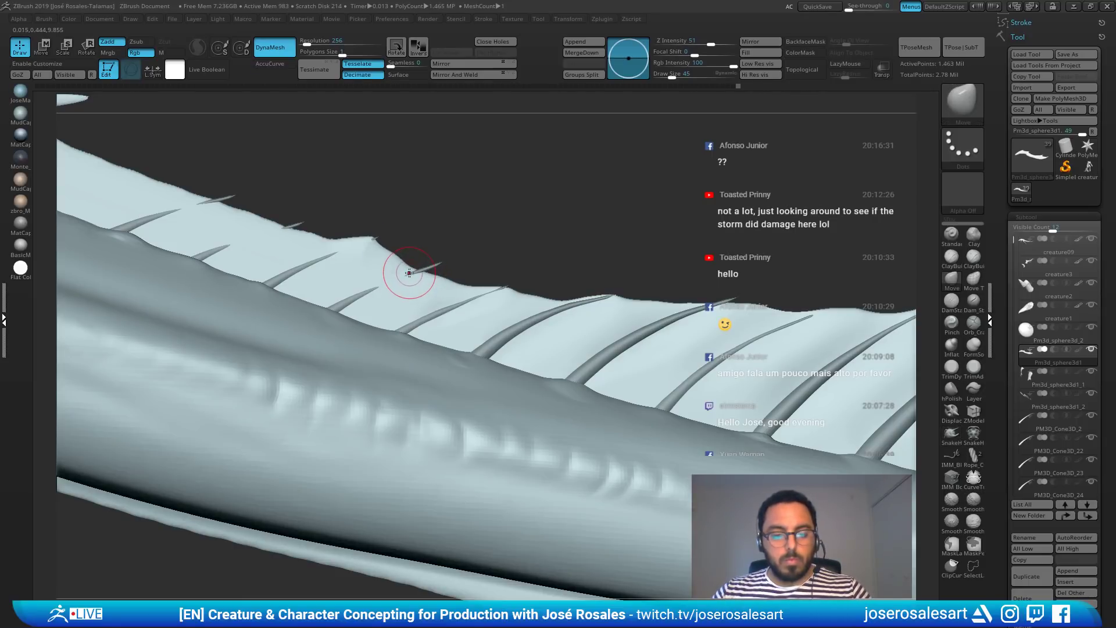
key("shift")
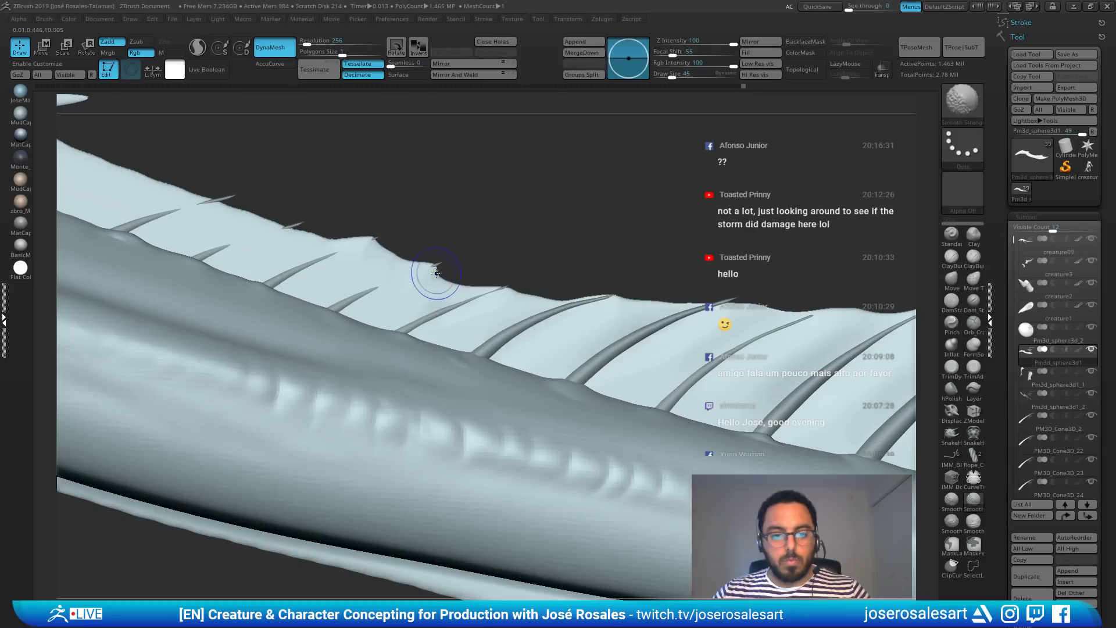
left_click_drag(436, 273, 435, 268, "shift")
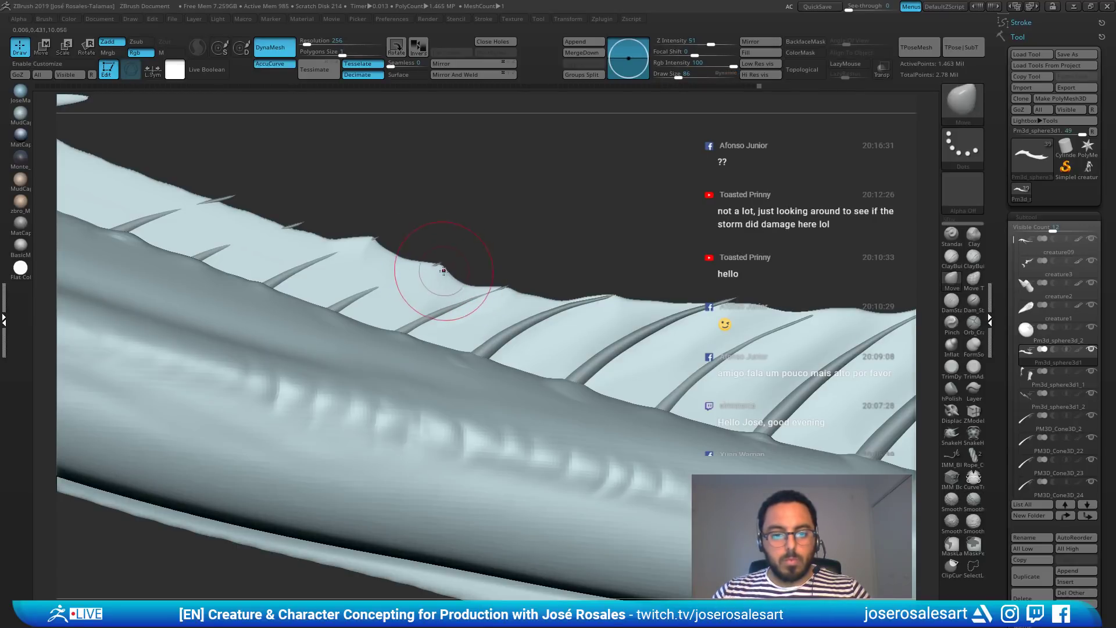
Step: Reduce the draw size to 45, refine the membrane's edge at the third small spine, and extend it to the fourth spine's tip
key("bracketleft")
key("bracketleft")
key("bracketleft")
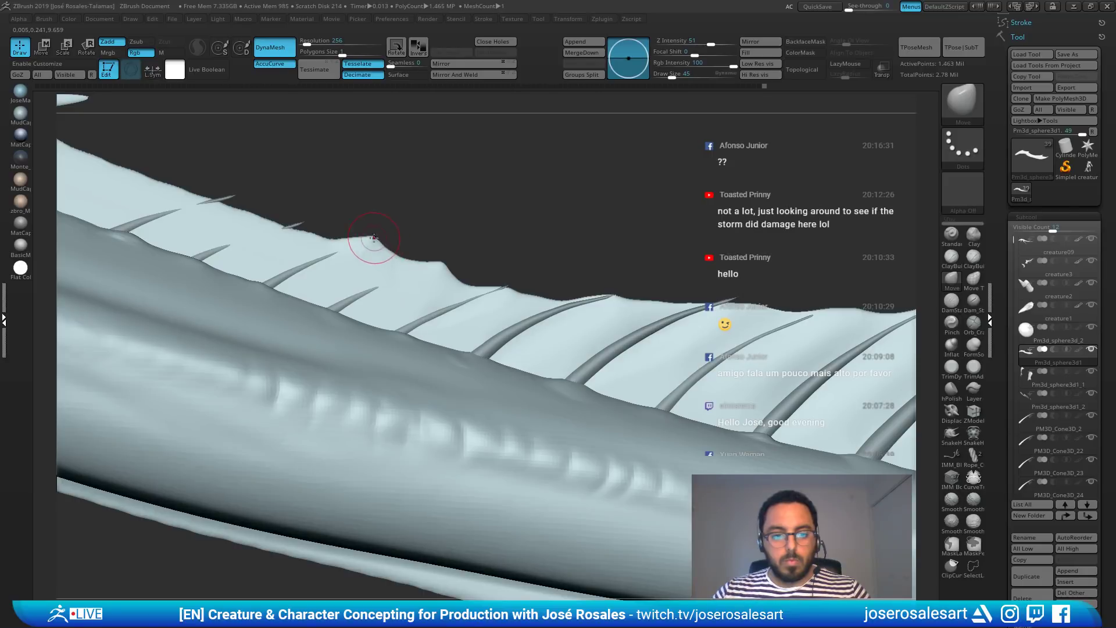
left_click_drag(379, 256, 367, 245, "shift")
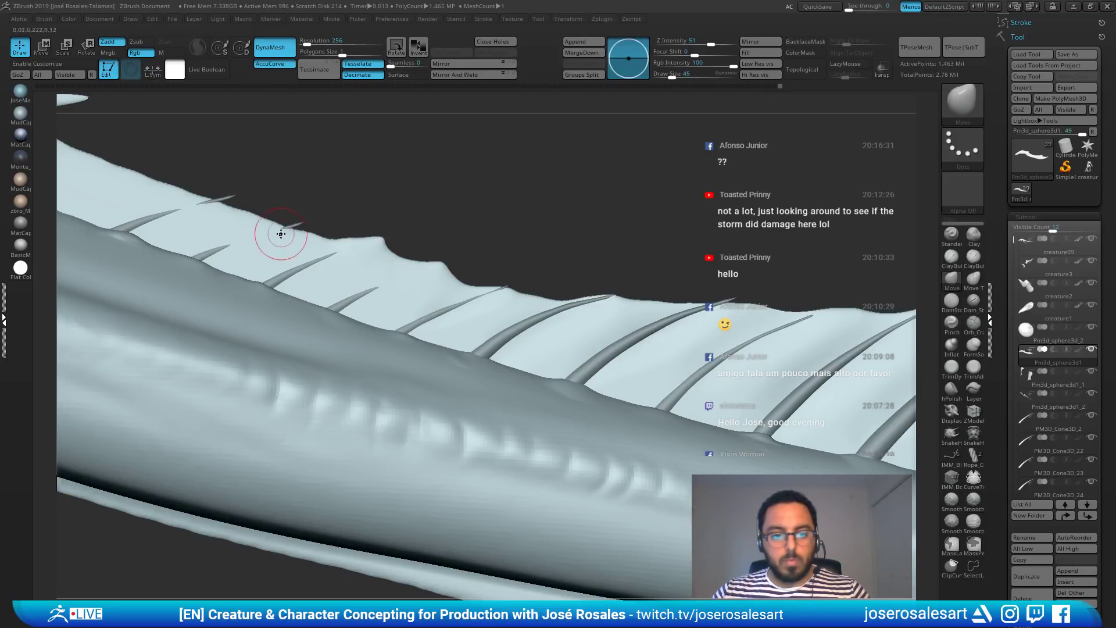
mouse_move(281, 234)
left_mouse_down("shift")
mouse_move(301, 222)
mouse_move(337, 239)
left_mouse_up("shift")
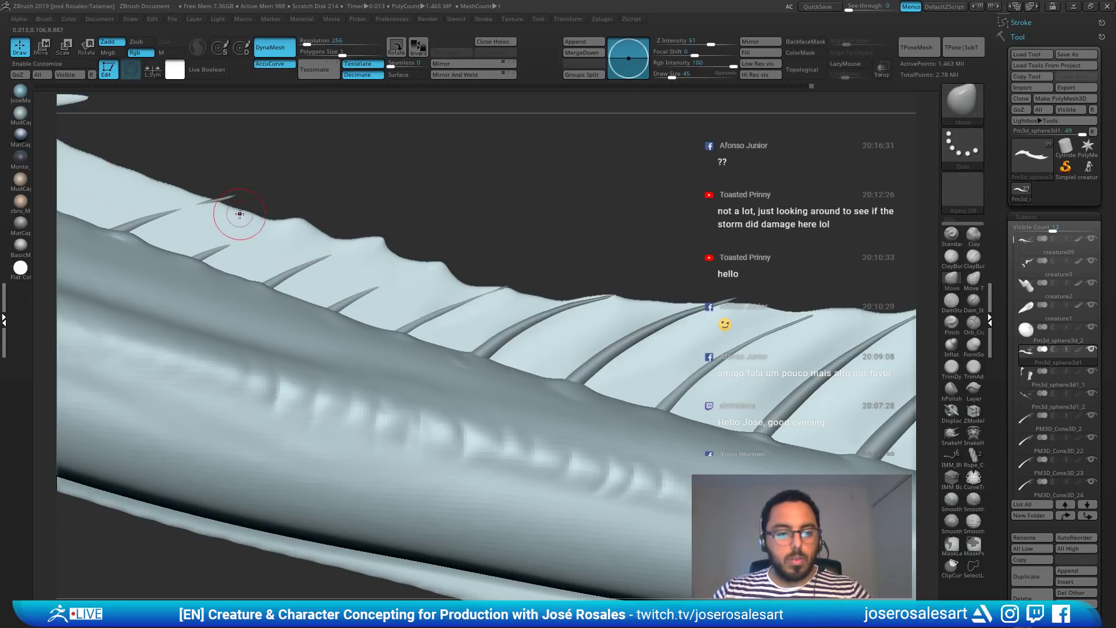
Step: Pull the membrane's edge to the foremost small spine's tip at draw size 81, and build up and smooth the membrane along the small spines
key("s")
mouse_move(237, 214)
left_mouse_down()
mouse_move(239, 191)
mouse_move(252, 214)
left_mouse_up()
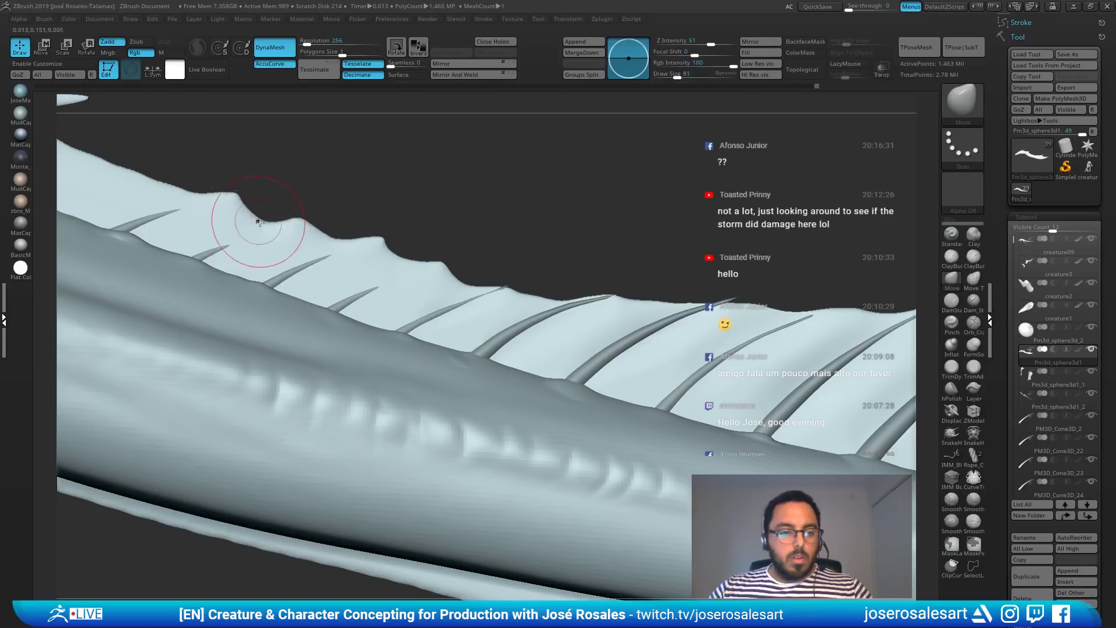
key("2")
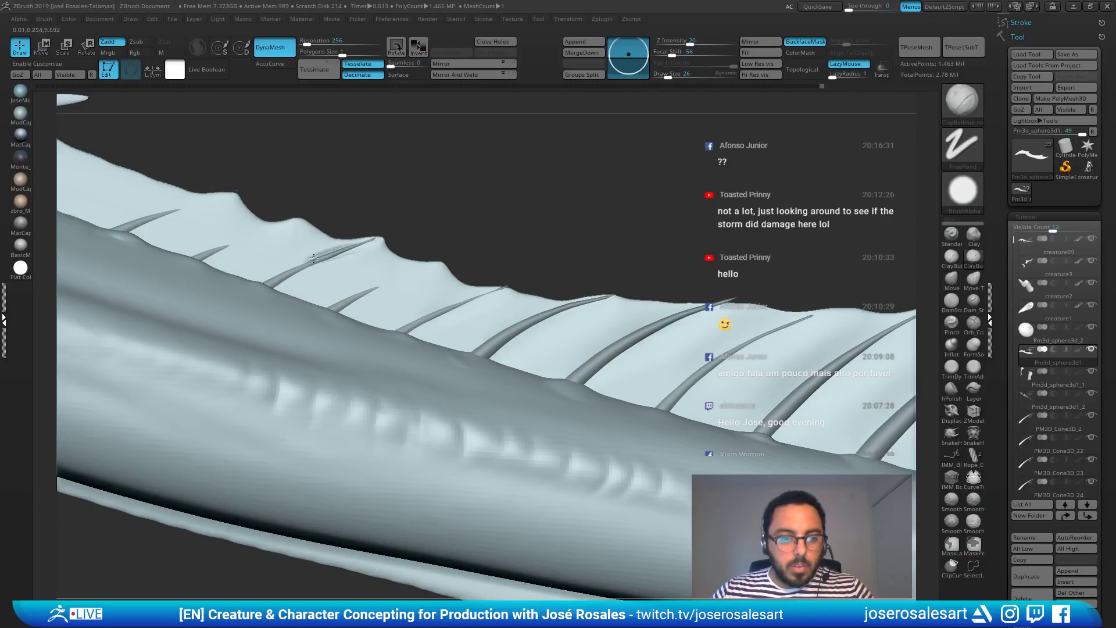
left_click_drag(388, 280, 442, 265)
mouse_move(343, 304)
left_mouse_down()
mouse_move(441, 268)
mouse_move(404, 282)
left_mouse_up()
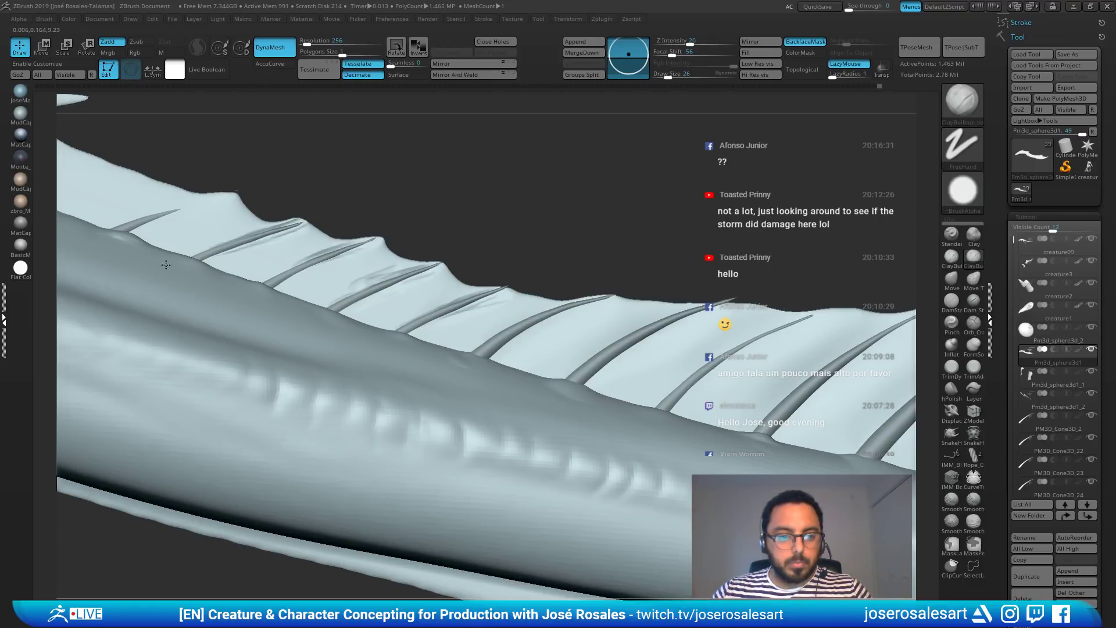
left_click_drag(214, 203, 236, 196)
mouse_move(168, 213)
left_mouse_down()
mouse_move(234, 197)
mouse_move(140, 232)
left_mouse_up()
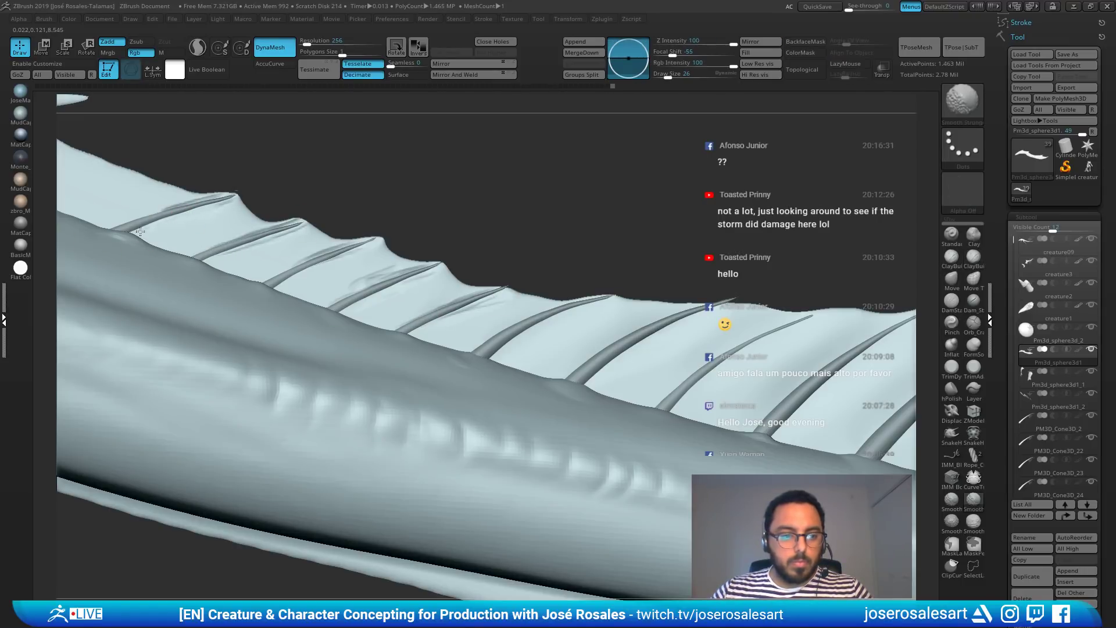
left_click_drag(300, 232, 286, 269, "shift")
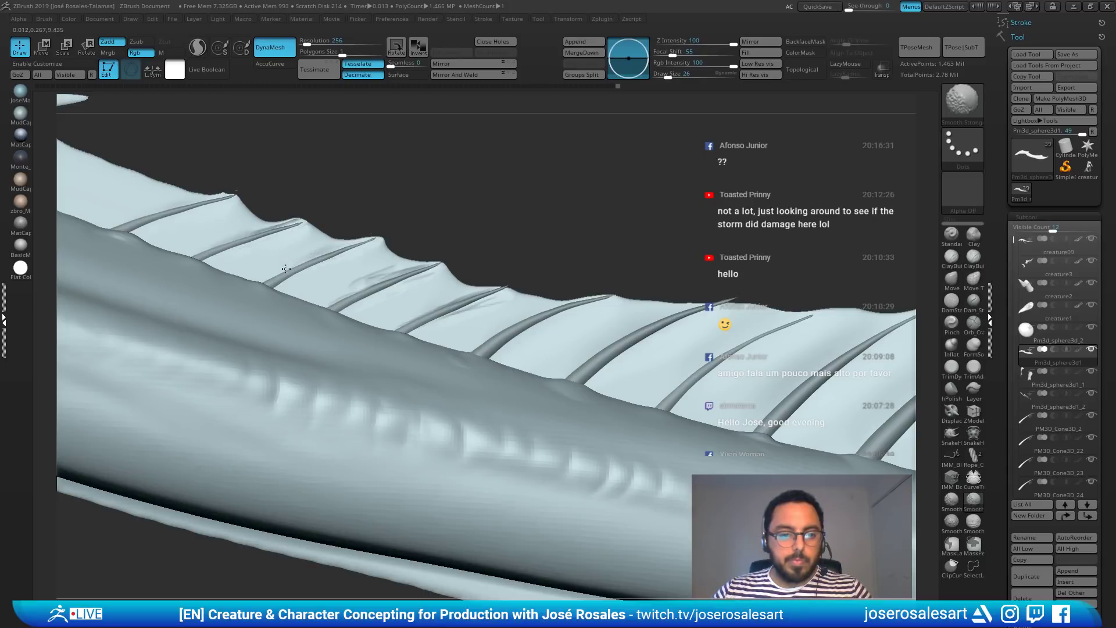
Step: Smooth the membrane's edge between the foremost small spine and the large fin spike at draw size 26
mouse_move(279, 313)
right_mouse_down("ctrl")
mouse_move(418, 261)
mouse_move(374, 260)
mouse_move(348, 313)
mouse_move(308, 291)
mouse_move(460, 320)
mouse_move(559, 274)
right_mouse_up("ctrl")
key("s")
mouse_move(573, 209)
right_mouse_down("ctrl")
mouse_move(575, 270)
mouse_move(617, 279)
right_mouse_up("ctrl")
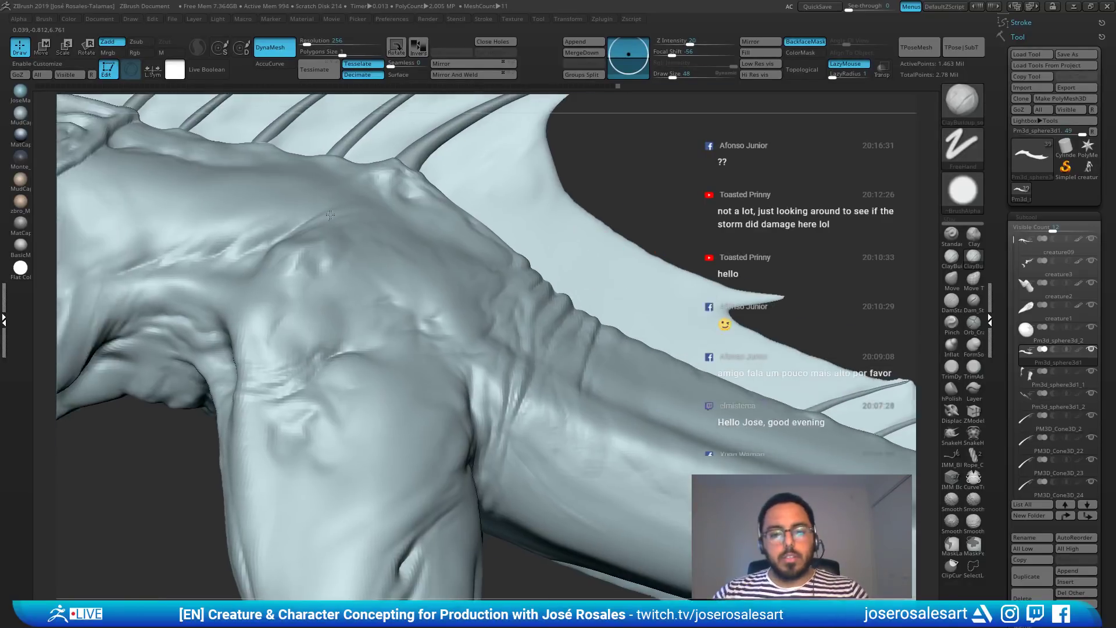
right_click_drag(750, 360, 557, 333, "alt")
key("s")
left_click_drag(557, 333, 572, 333)
right_click_drag(620, 361, 585, 294, "alt")
key("s")
key("s")
left_click_drag(661, 286, 641, 285)
right_click_drag(643, 284, 642, 289)
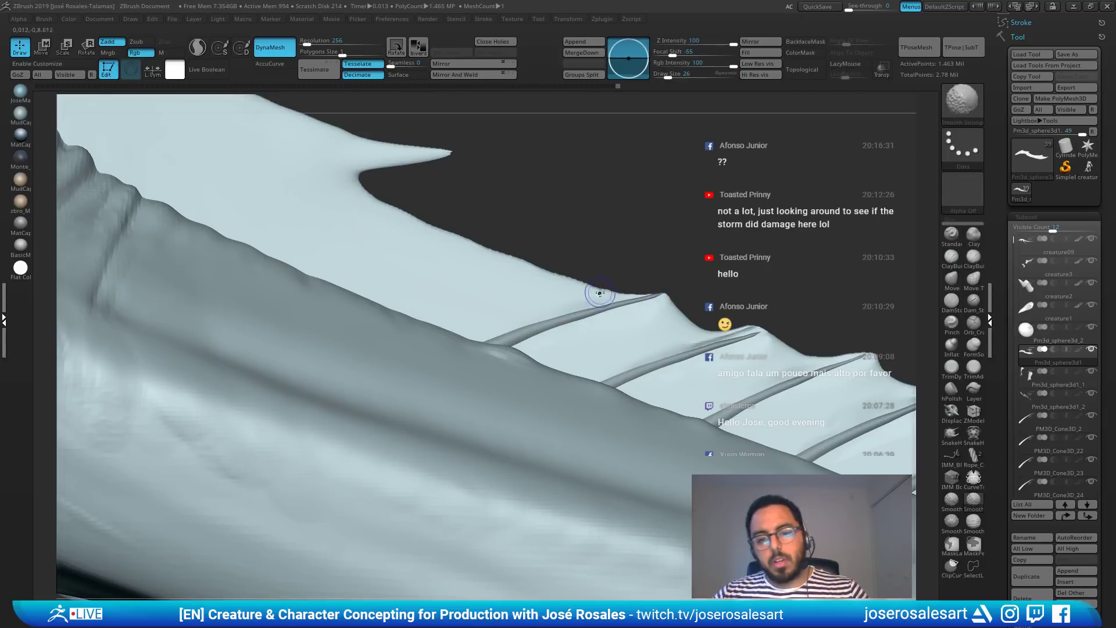
mouse_move(599, 293)
left_mouse_down("shift")
mouse_move(578, 296)
mouse_move(437, 232)
left_mouse_up("shift")
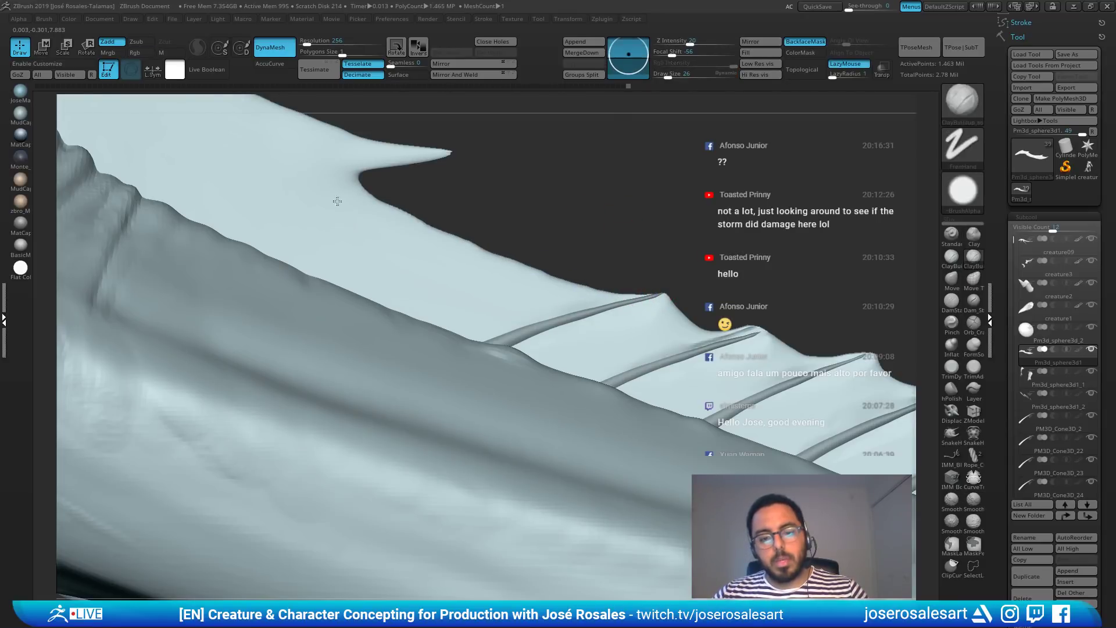
Step: Duplicate the foremost small tail spine and position the copy ahead of it on the tail's ridge
right_click_drag(337, 202, 550, 272, "ctrl")
right_click_drag(433, 288, 507, 315, "alt")
mouse_move(288, 207)
right_mouse_down("alt")
mouse_move(370, 232)
mouse_move(276, 204)
right_mouse_up("alt")
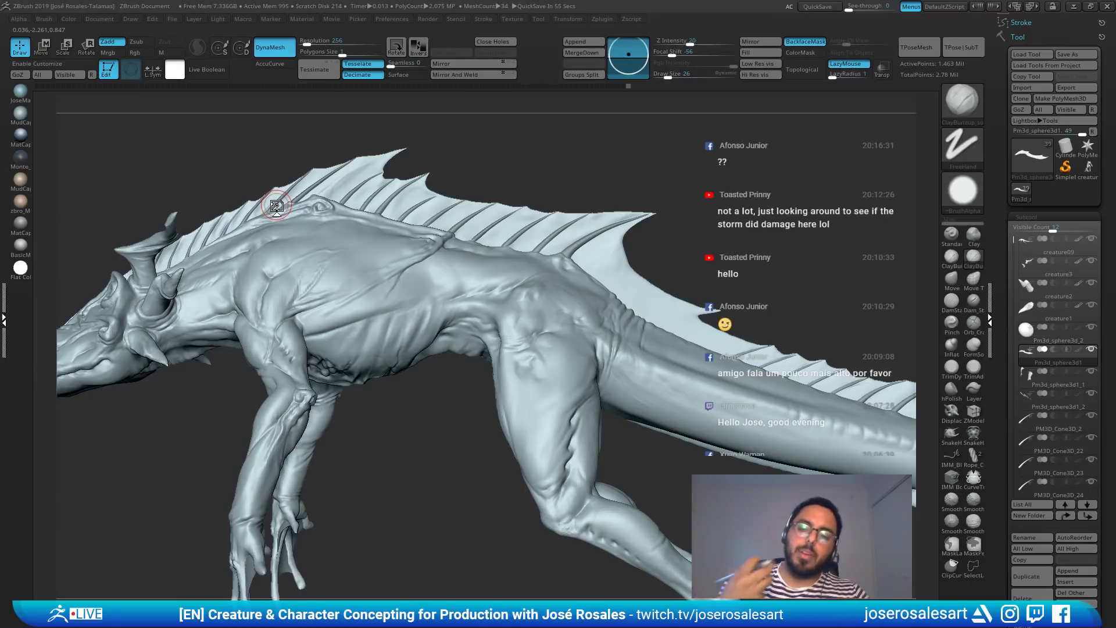
left_click_drag(695, 276, 677, 278)
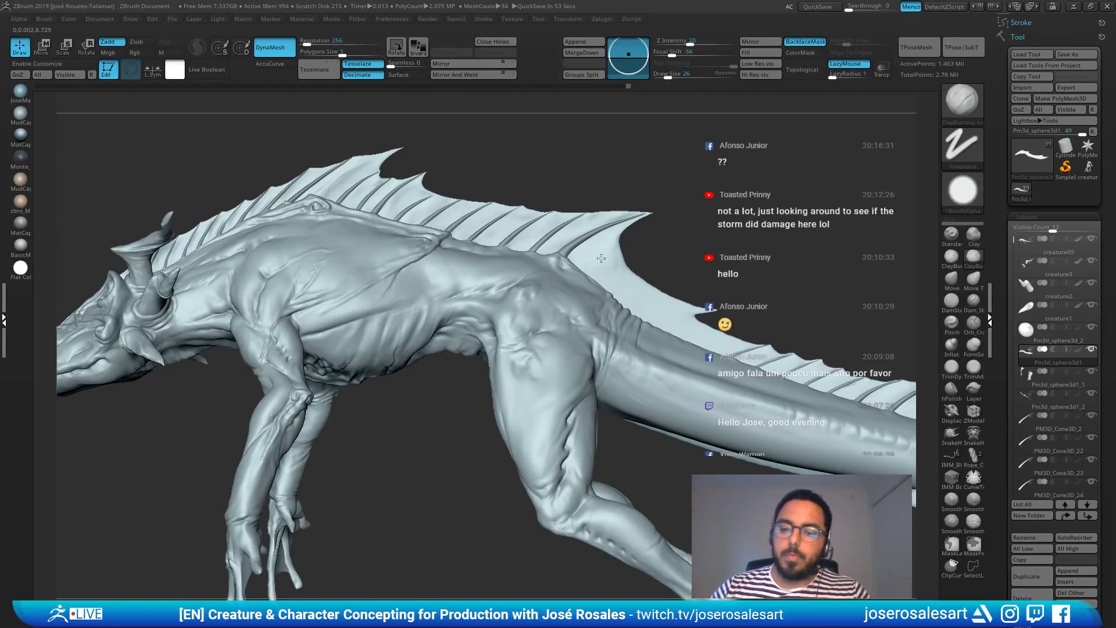
left_click_drag(762, 312, 645, 271, "alt")
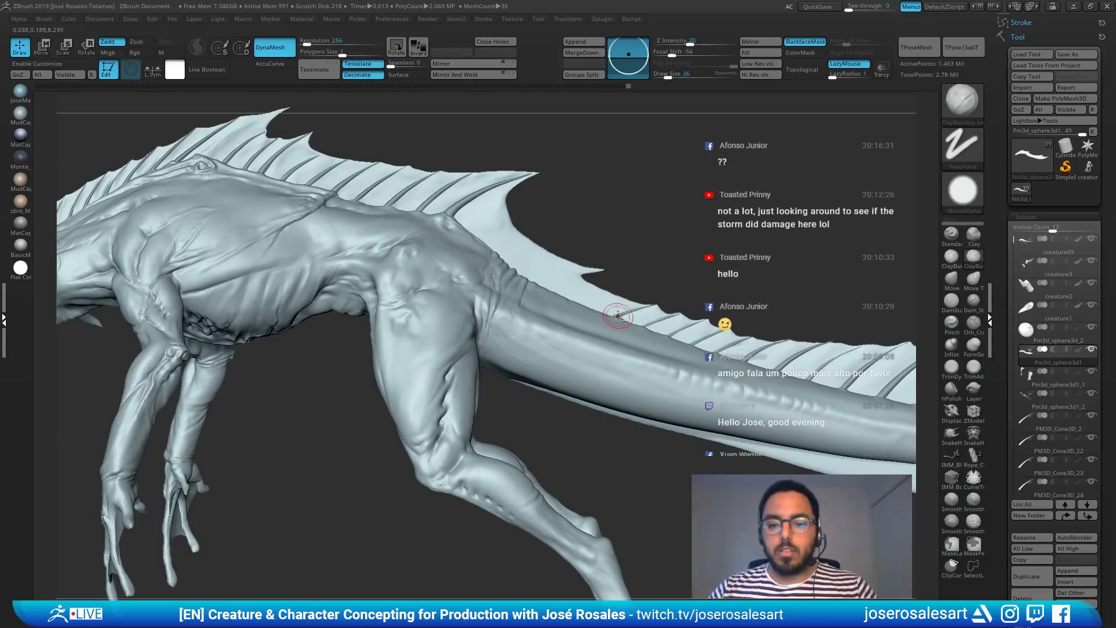
left_click_drag(706, 324, 792, 299, "alt")
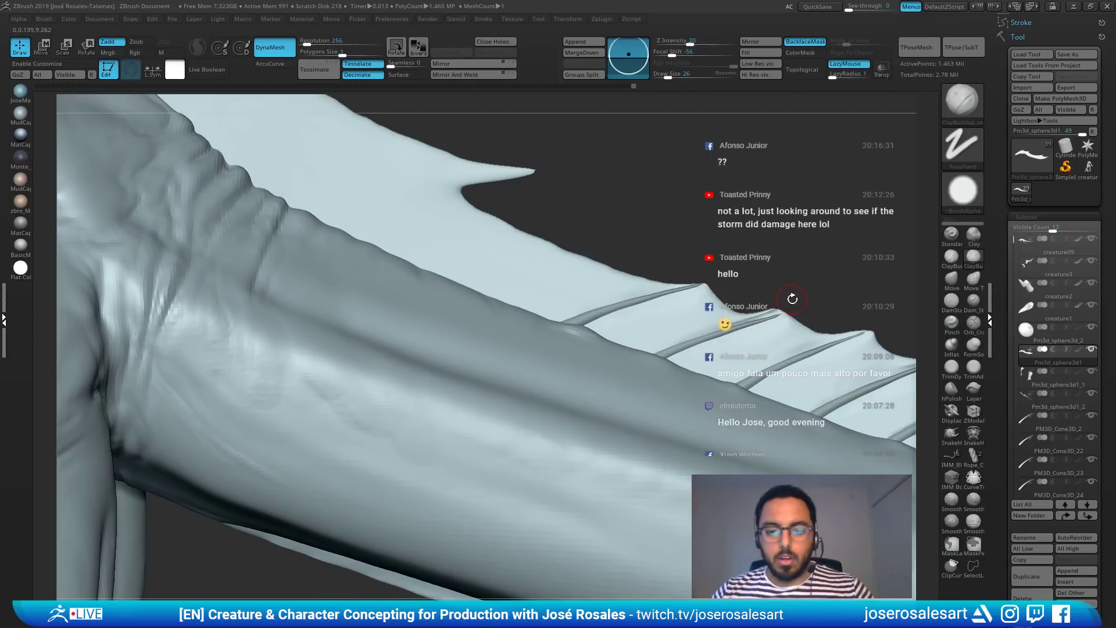
left_click(593, 322, "alt")
key("ctrl+shift")
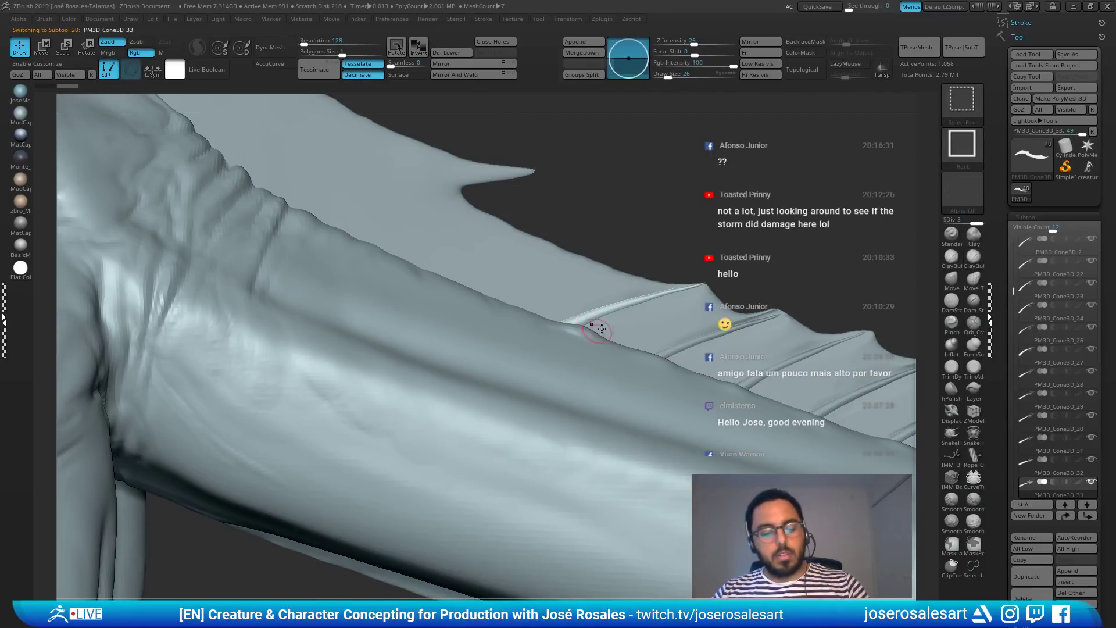
key("w")
left_click_drag(588, 291, 517, 257)
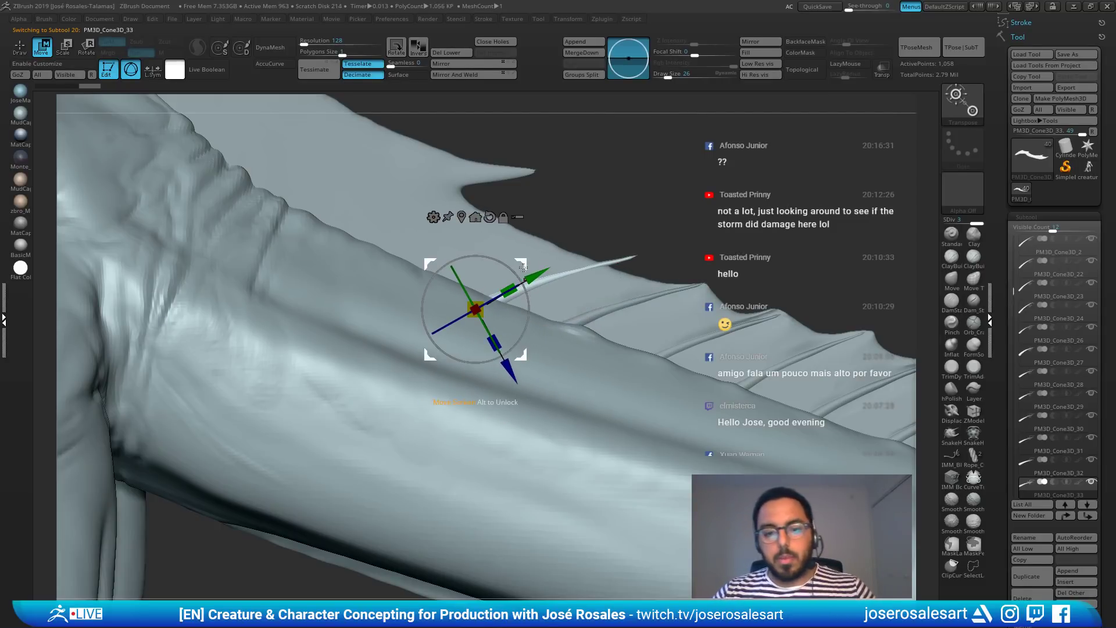
mouse_move(528, 261)
left_mouse_down()
mouse_move(523, 245)
mouse_move(522, 275)
mouse_move(499, 234)
mouse_move(525, 265)
left_mouse_up()
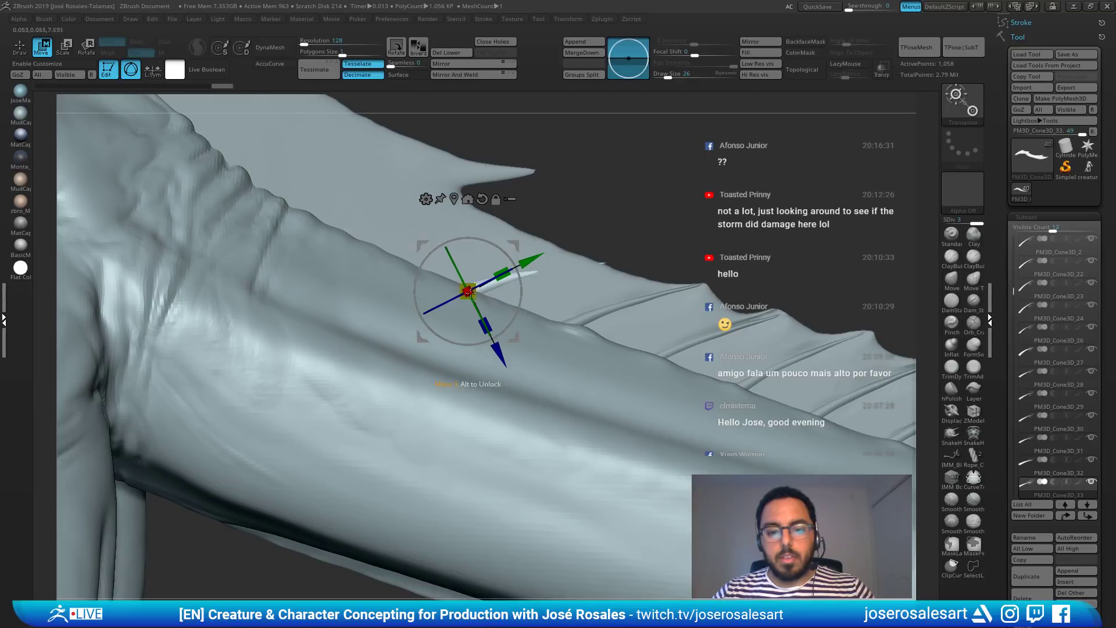
Step: Select the fin membrane, pull its edge to the copied spine's tip with the Move brush at draw size 33, and smooth the edge toward the spike
key("q")
left_click(567, 283, "alt")
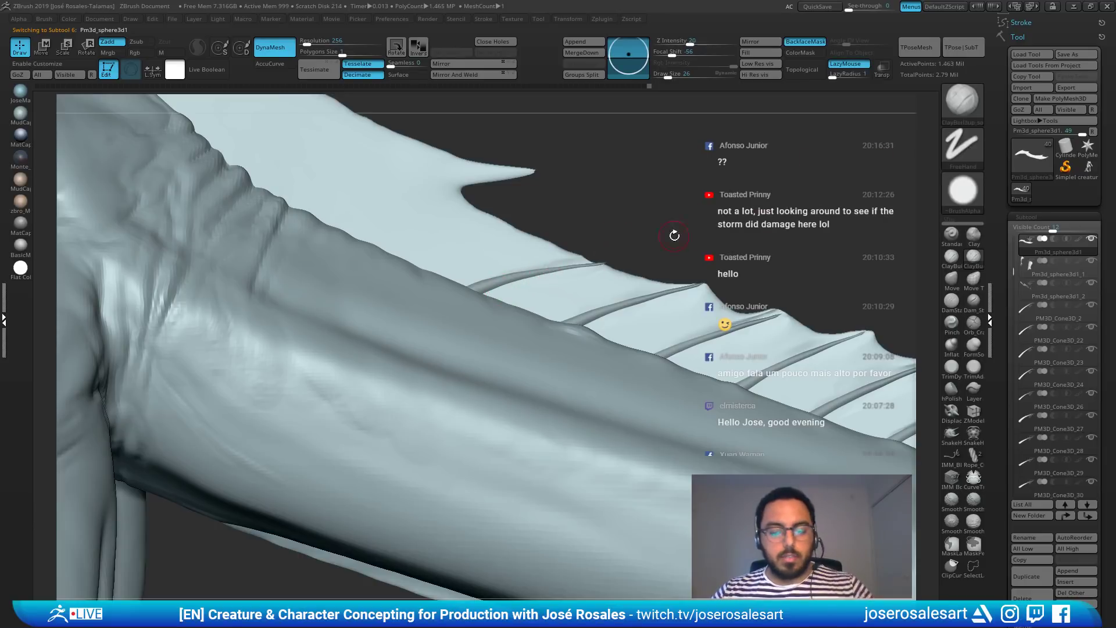
key("b")
key("m")
key("v")
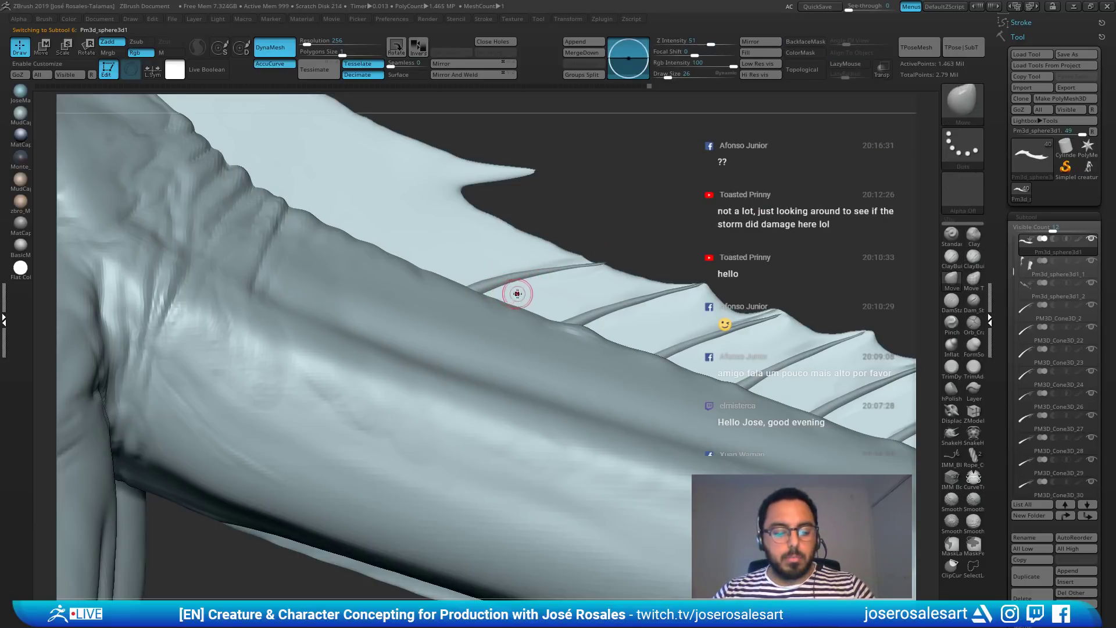
key("s")
left_click_drag(599, 265, 600, 264)
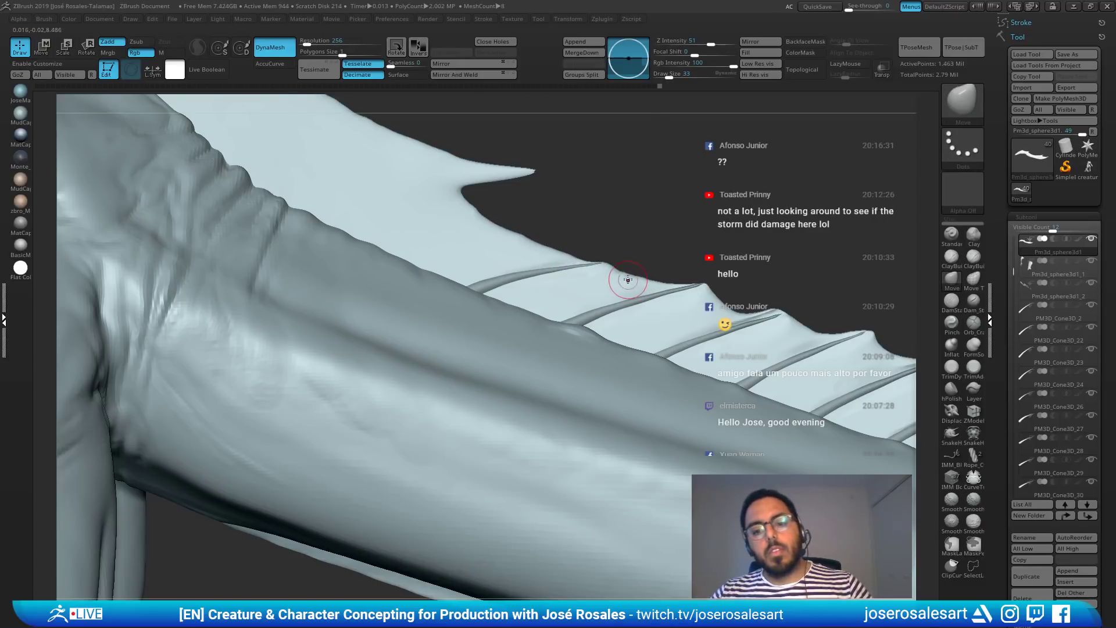
key("s")
left_click_drag(628, 280, 634, 280)
left_click_drag(474, 217, 531, 249, "shift")
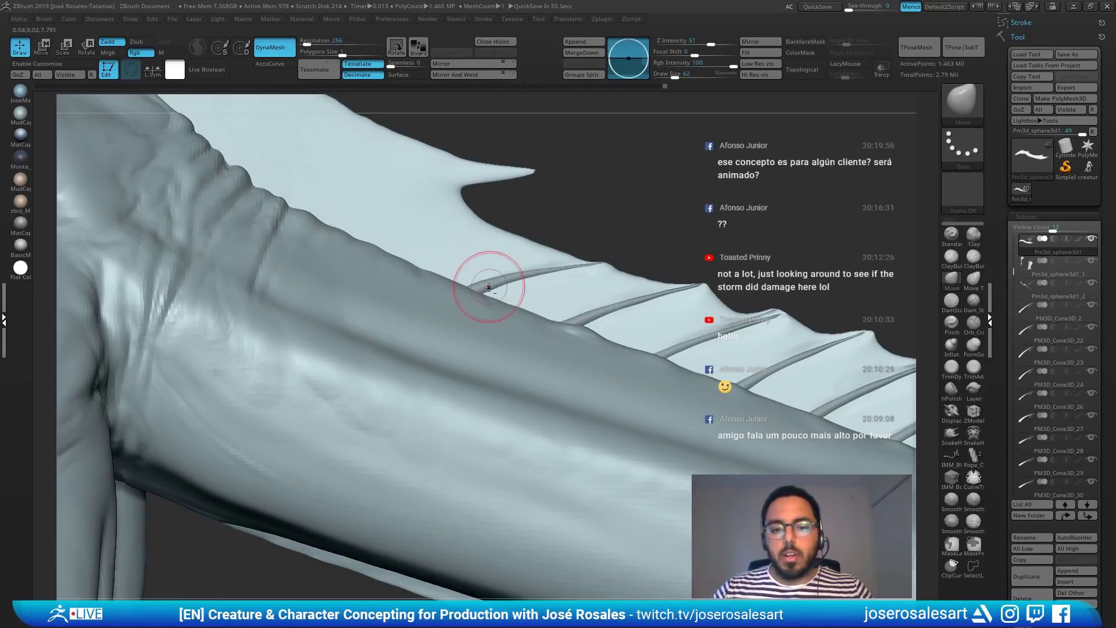
Step: Duplicate the foremost small spine again and move the copy forward toward the large fin spike
key("ctrl")
left_click(523, 279, "alt")
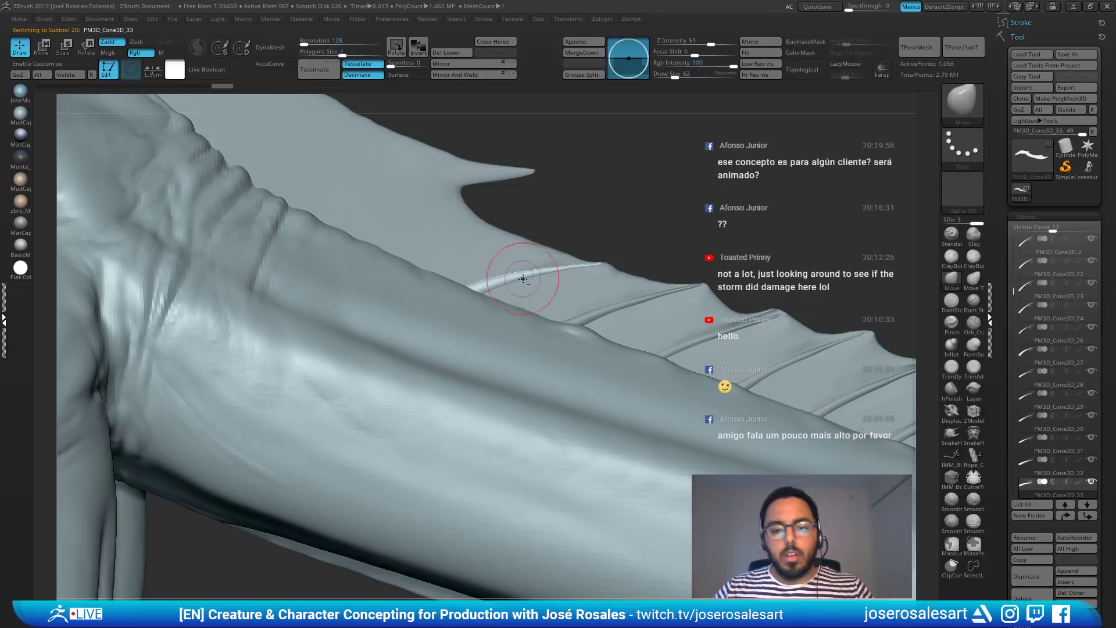
right_click_drag(351, 270, 326, 197, "ctrl")
mouse_move(489, 270)
right_mouse_down()
mouse_move(343, 302)
mouse_move(489, 271)
mouse_move(480, 268)
mouse_move(563, 267)
right_mouse_up()
right_click_drag(511, 193, 555, 214, "alt")
key("ctrl+shift+d")
key("w")
right_click_drag(559, 285, 589, 283, "ctrl")
left_click_drag(588, 257, 548, 232)
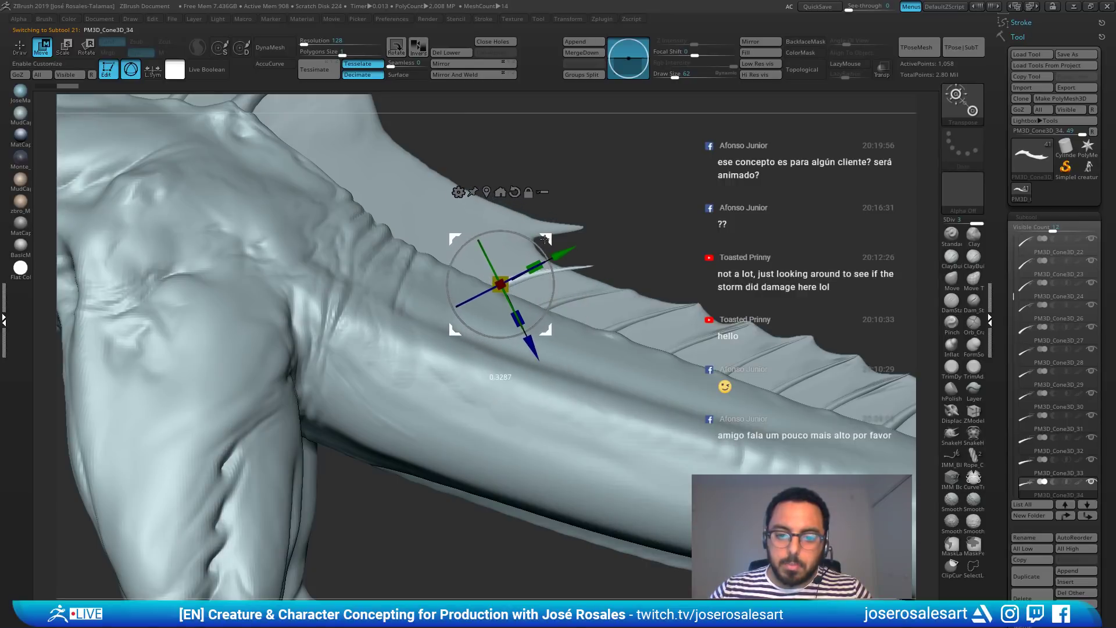
Step: Adjust the newest spine's placement so its base sits on the tail's ridge and its tip meets the membrane's edge
right_click_drag(556, 282, 514, 283, "ctrl")
left_click_drag(496, 290, 497, 299)
left_click_drag(499, 257, 494, 257)
left_click_drag(490, 292, 443, 308)
key("q")
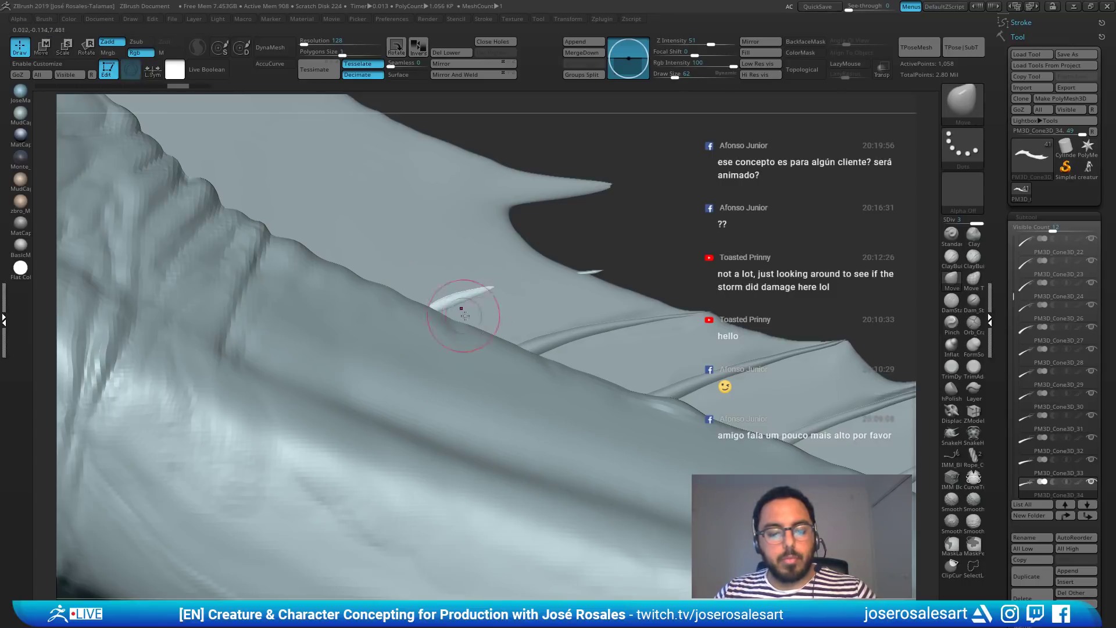
Step: Select the creature's body, build up skin around the two newest spines' bases with the ClayBuildup brush at draw size 42, and smooth it
left_click(563, 300, "alt")
left_click(429, 342, "alt")
right_click_drag(428, 341, 368, 370)
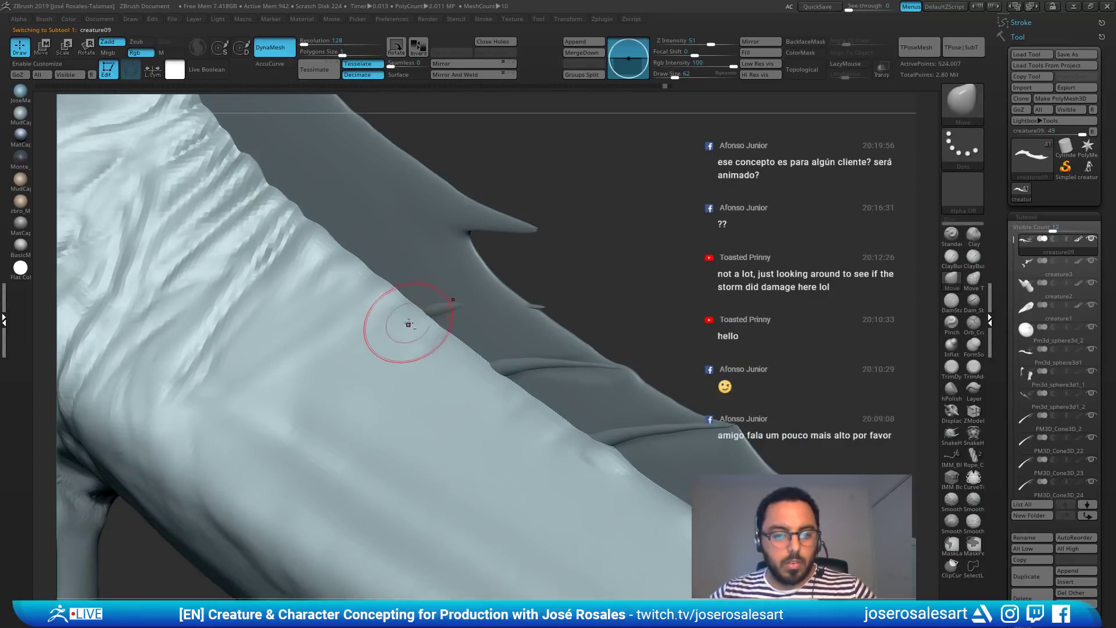
key("b")
key("c")
key("b")
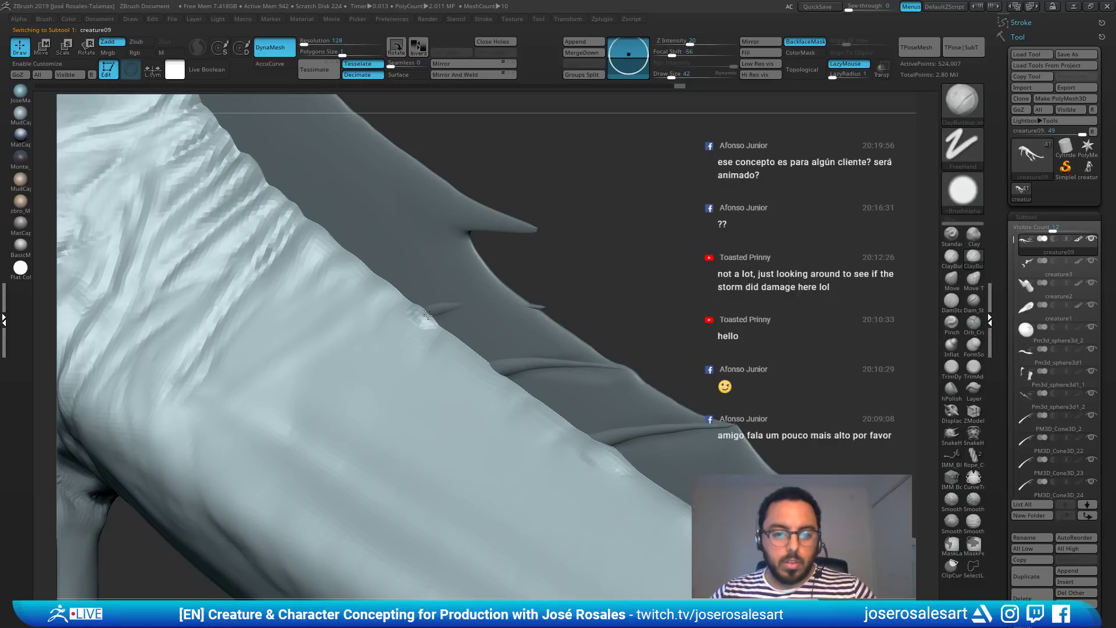
left_click_drag(502, 369, 510, 384)
left_click_drag(416, 310, 434, 329, "shift")
mouse_move(509, 390)
left_mouse_down("shift")
mouse_move(492, 375)
mouse_move(491, 391)
left_mouse_up("shift")
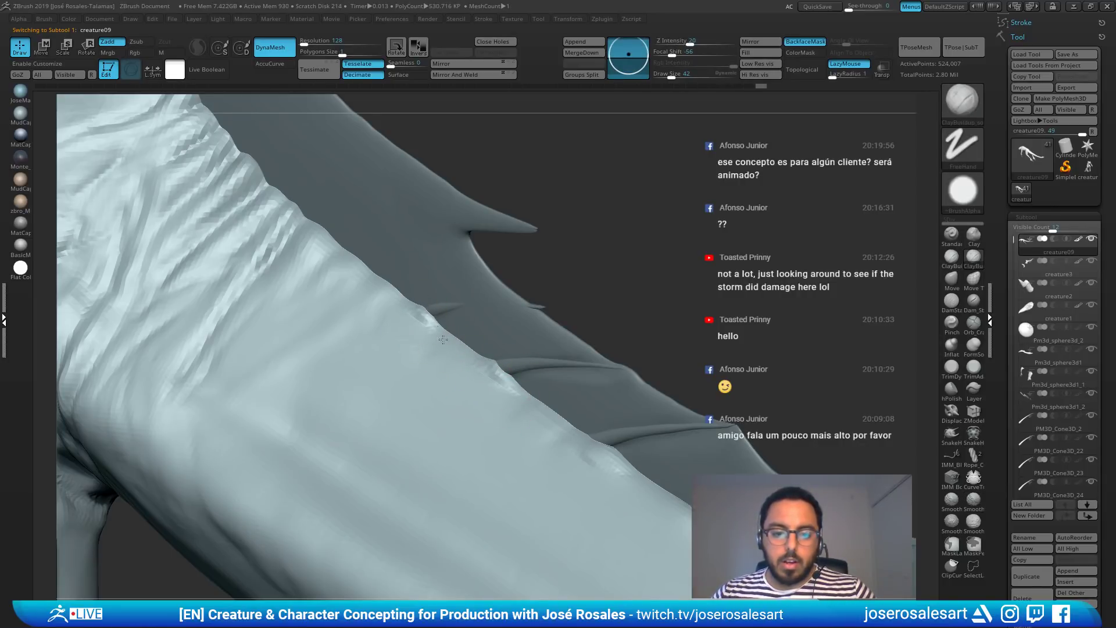
right_click_drag(443, 340, 576, 447, "ctrl")
left_click_drag(536, 414, 442, 349, "shift")
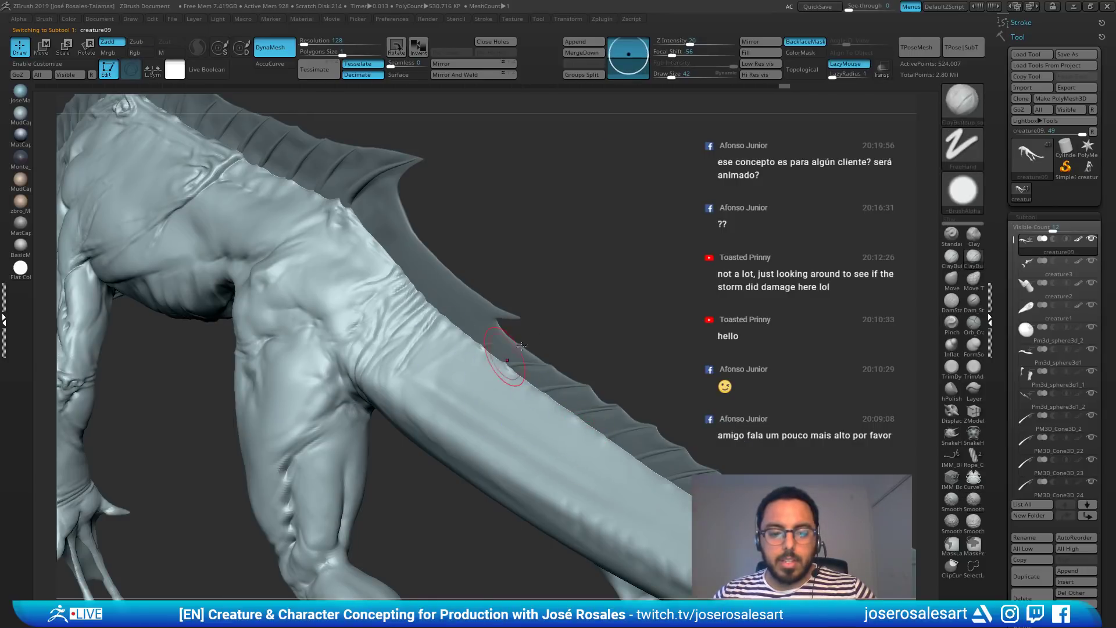
Step: Pull the fin membrane's edge out to the newest small spine's tip with the Move brush at draw size 73
right_click_drag(521, 346, 415, 331)
left_click(377, 293, "alt")
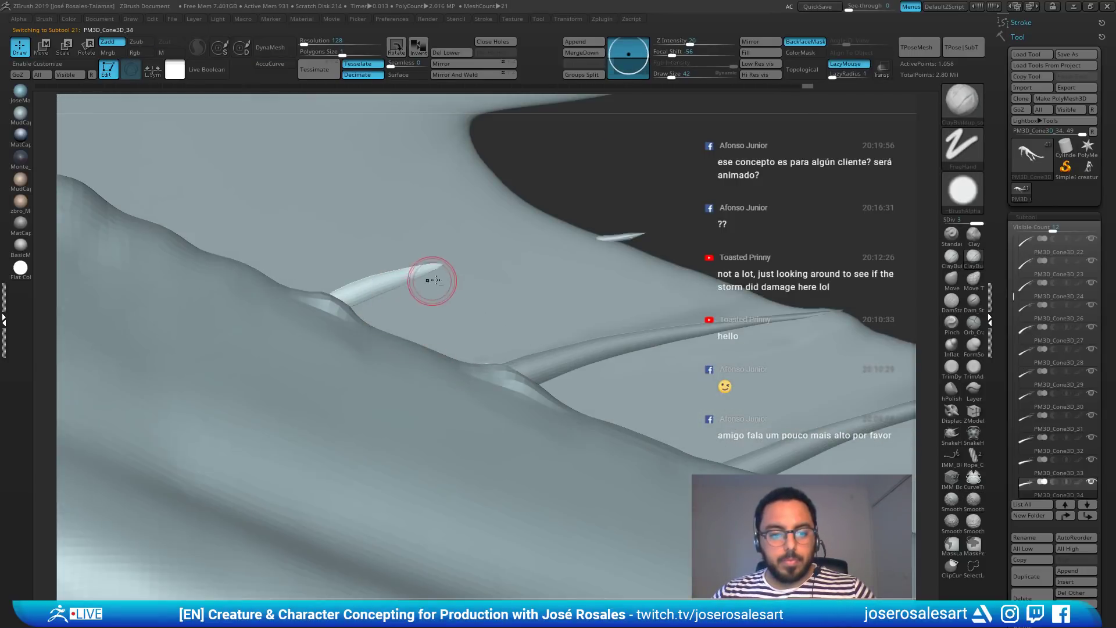
right_click_drag(432, 281, 386, 219, "ctrl")
key("b")
key("m")
key("v")
left_click_drag(405, 286, 406, 285)
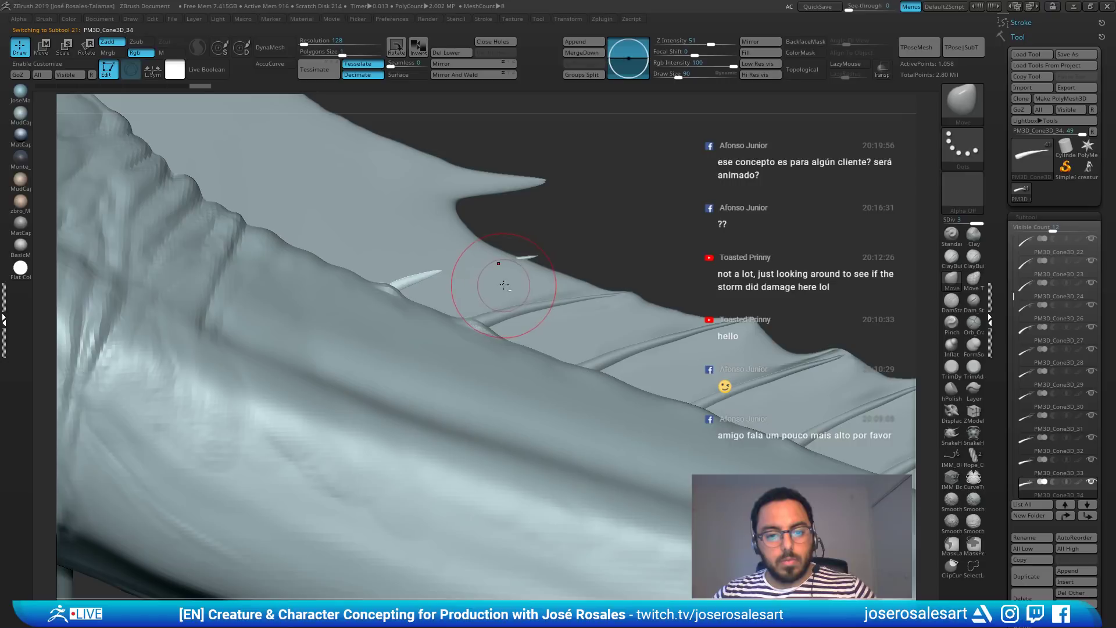
left_click(521, 274, "alt")
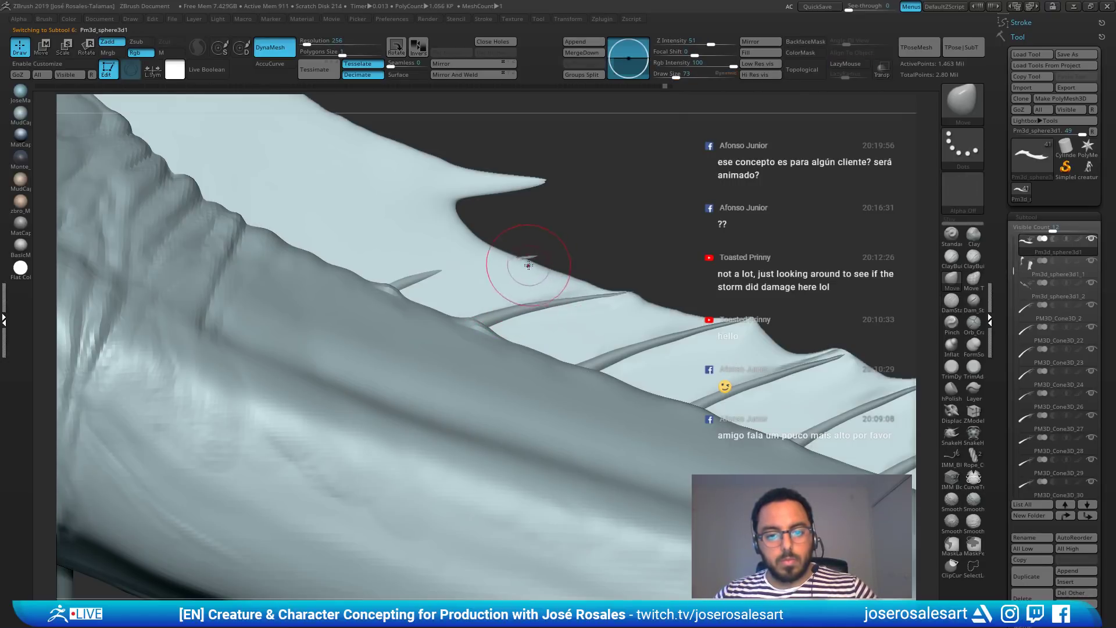
left_click_drag(528, 266, 531, 259)
Step: Reduce the draw size to 54, and refine and smooth the membrane's edge around the newest spine's tip
key("s")
left_click(536, 269)
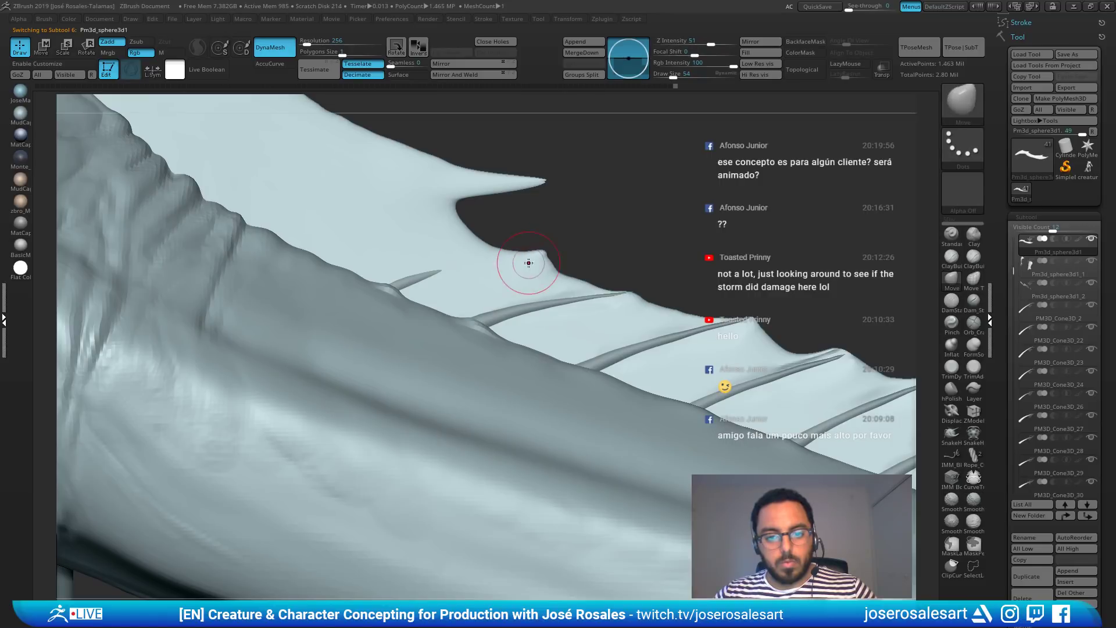
mouse_move(528, 263)
left_mouse_down("shift")
mouse_move(558, 273)
mouse_move(456, 269)
mouse_move(500, 277)
left_mouse_up("shift")
key("s")
left_click(540, 262)
key("shift")
Step: Build up the membrane along the newest spine with the ClayBuildup brush at draw size 26 and smooth the strokes into the surface
key("b")
key("c")
key("b")
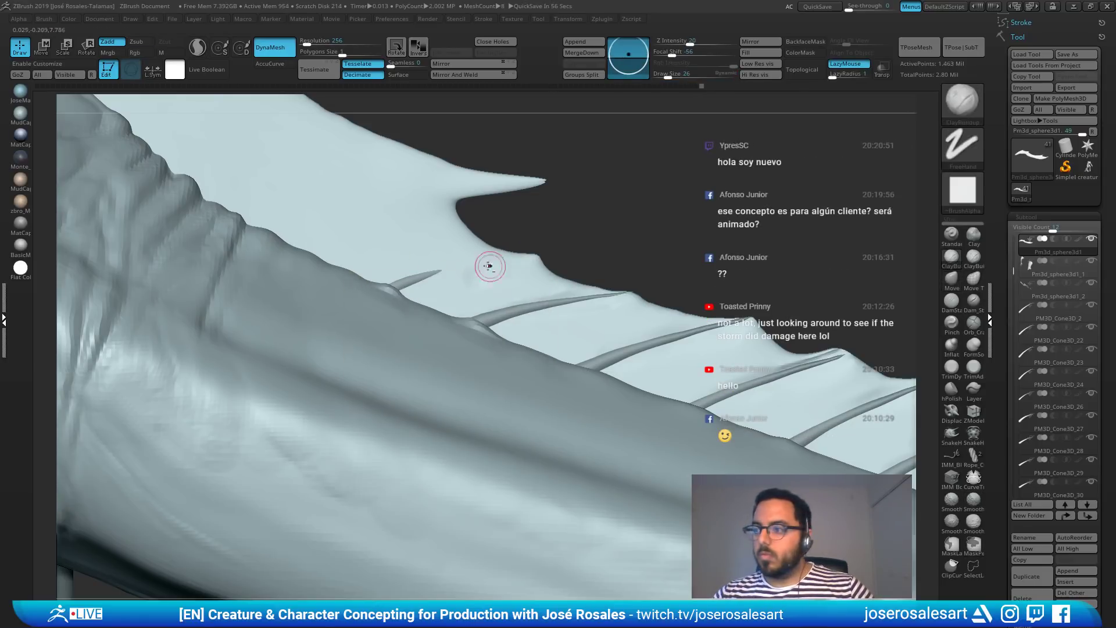
key("s")
mouse_move(530, 218)
left_mouse_down()
mouse_move(532, 259)
mouse_move(658, 182)
left_mouse_up()
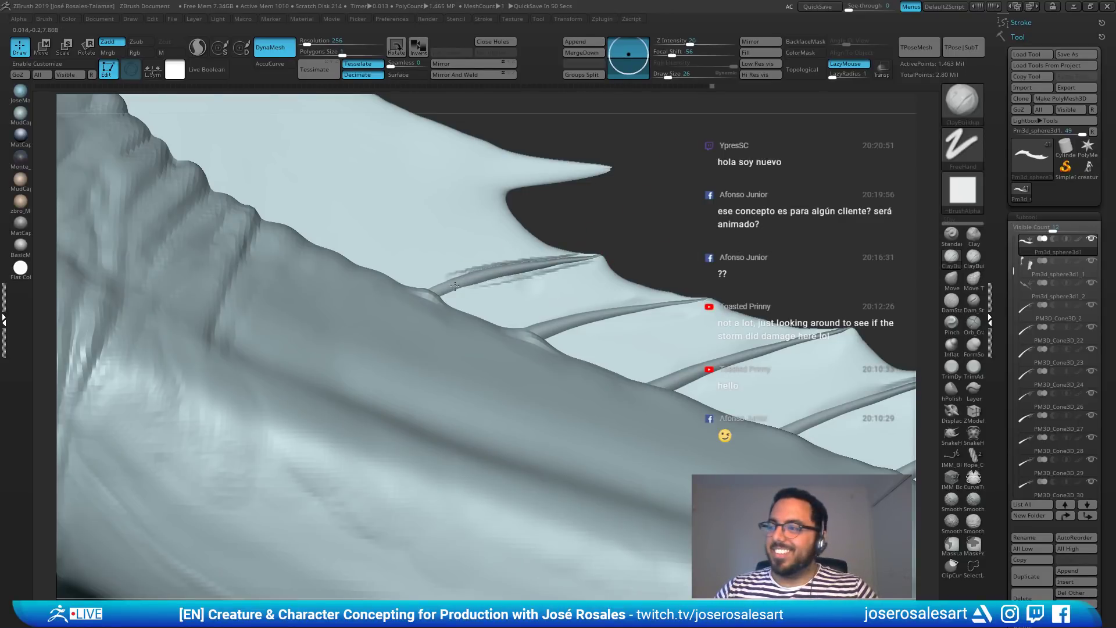
key("shift")
left_click_drag(589, 266, 434, 278, "shift")
right_click_drag(435, 279, 482, 260, "ctrl")
mouse_move(523, 178)
left_mouse_down()
mouse_move(575, 176)
mouse_move(587, 232)
left_mouse_up()
left_click_drag(585, 274, 595, 273, "shift")
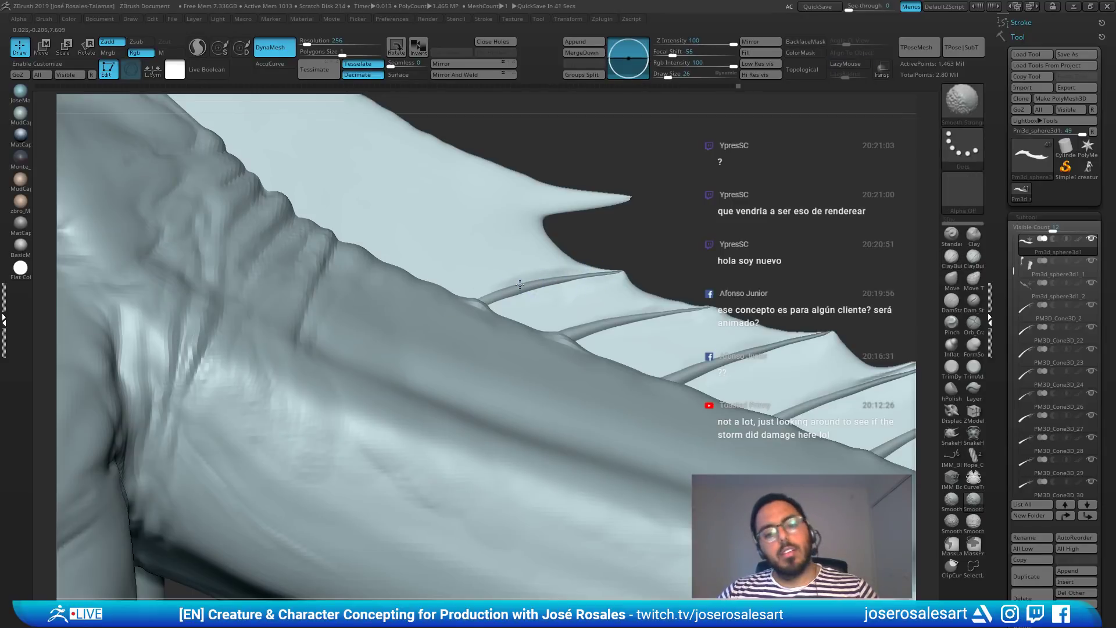
Step: Examine the extended tail fin on the whole creature from behind and from the side
mouse_move(501, 282)
left_mouse_down("alt")
mouse_move(498, 188)
mouse_move(488, 194)
left_mouse_up("alt")
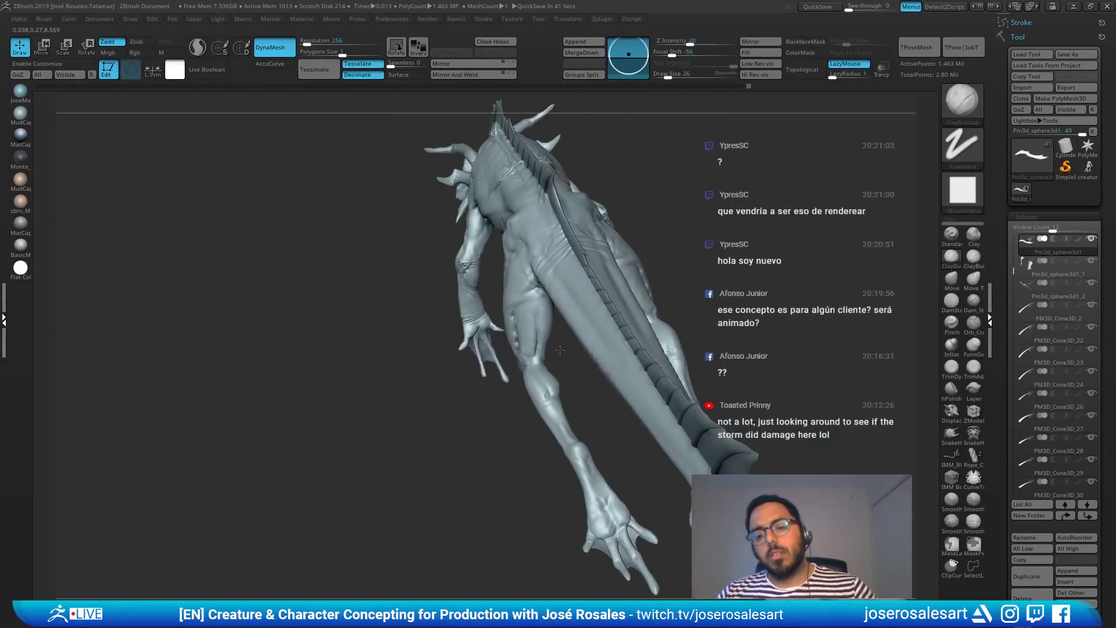
left_click_drag(407, 326, 476, 343)
mouse_move(477, 343)
left_mouse_down("alt")
mouse_move(485, 400)
mouse_move(482, 331)
mouse_move(663, 279)
mouse_move(639, 227)
left_mouse_up("alt")
left_click_drag(640, 227, 652, 247, "alt")
left_click_drag(500, 256, 169, 291, "alt")
left_click_drag(872, 145, 768, 167, "alt")
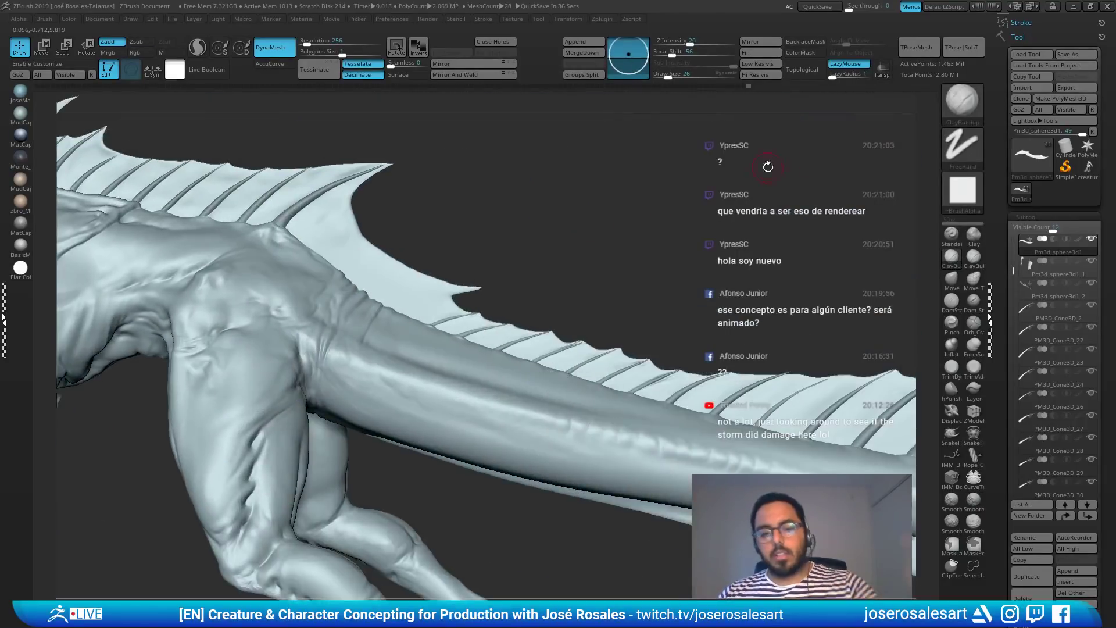
Step: Duplicate the tail fin membrane
right_click_drag(423, 315, 471, 329, "alt")
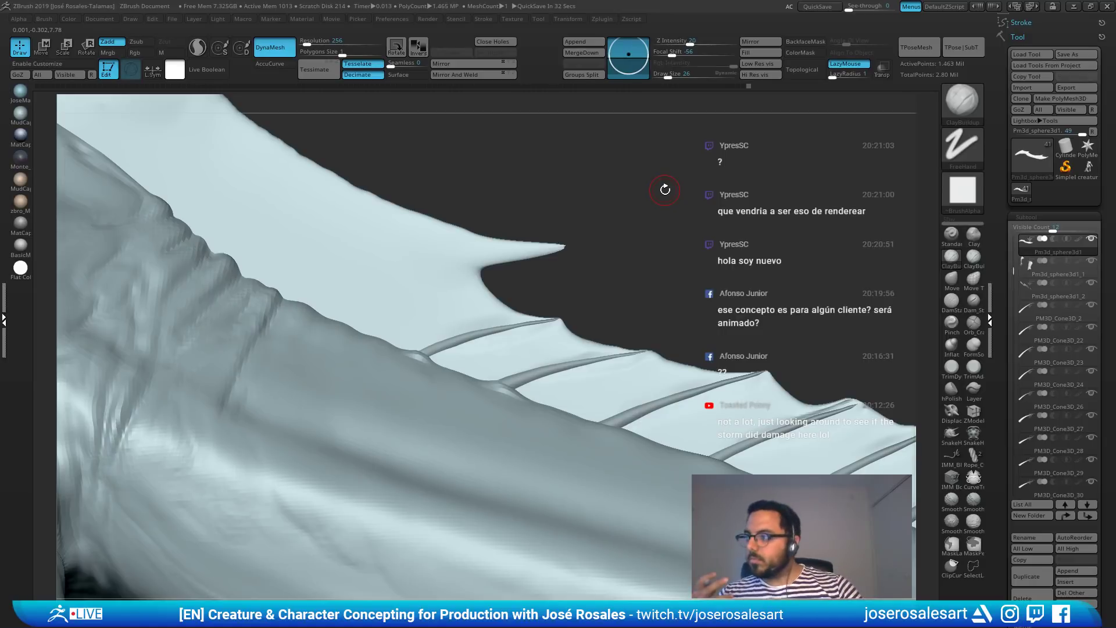
left_click_drag(515, 225, 539, 244)
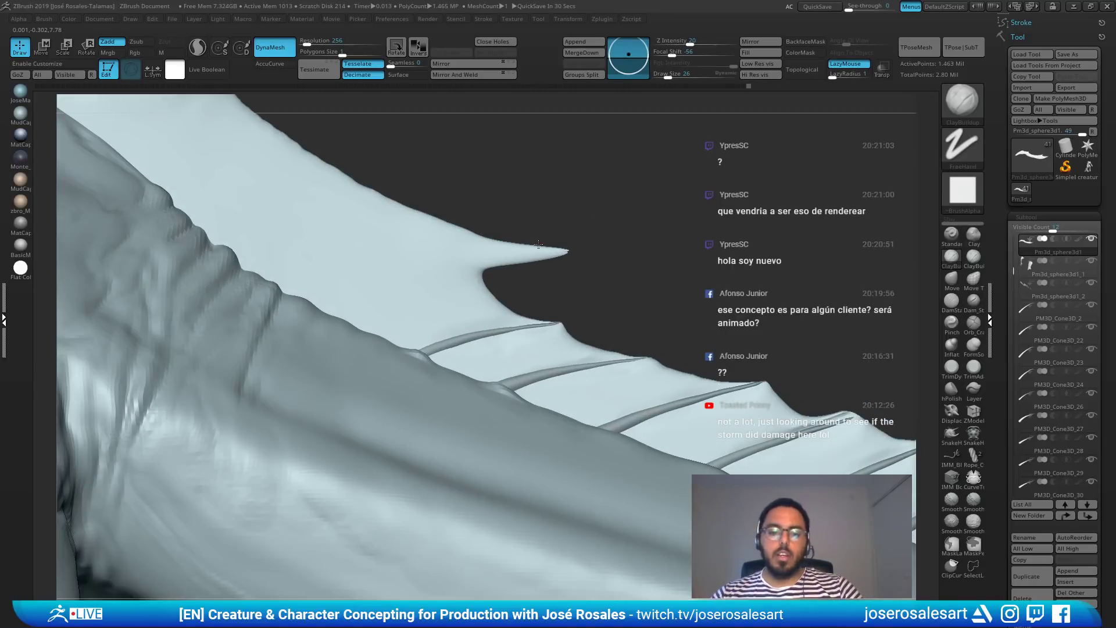
key("ctrl+shift+d")
key("w")
Step: Select the newest small spine on the tail fin and duplicate it
right_click_drag(484, 300, 474, 322)
right_click_drag(825, 216, 374, 252)
right_click_drag(546, 255, 198, 276, "alt")
mouse_move(591, 269)
right_mouse_down("alt")
mouse_move(226, 267)
mouse_move(510, 269)
right_mouse_up("alt")
key("q")
left_click(518, 269, "alt")
key("ctrl+shift+d")
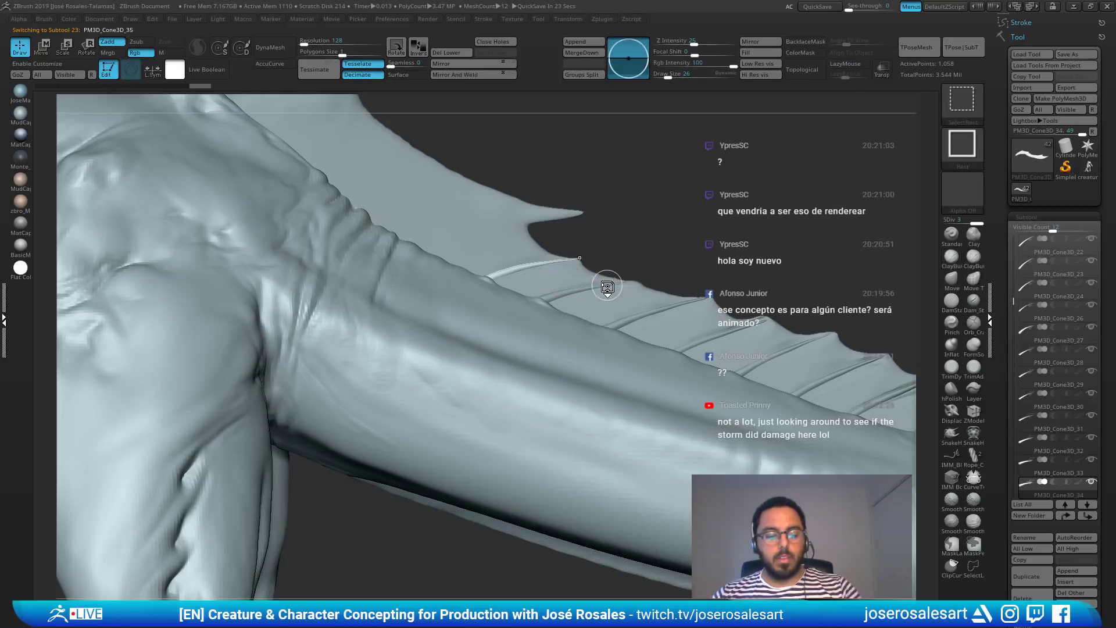
Step: Move and orient the copied spine so it runs from the tail's ridge out to the membrane's next sharp point
key("w")
left_click_drag(535, 227, 493, 183)
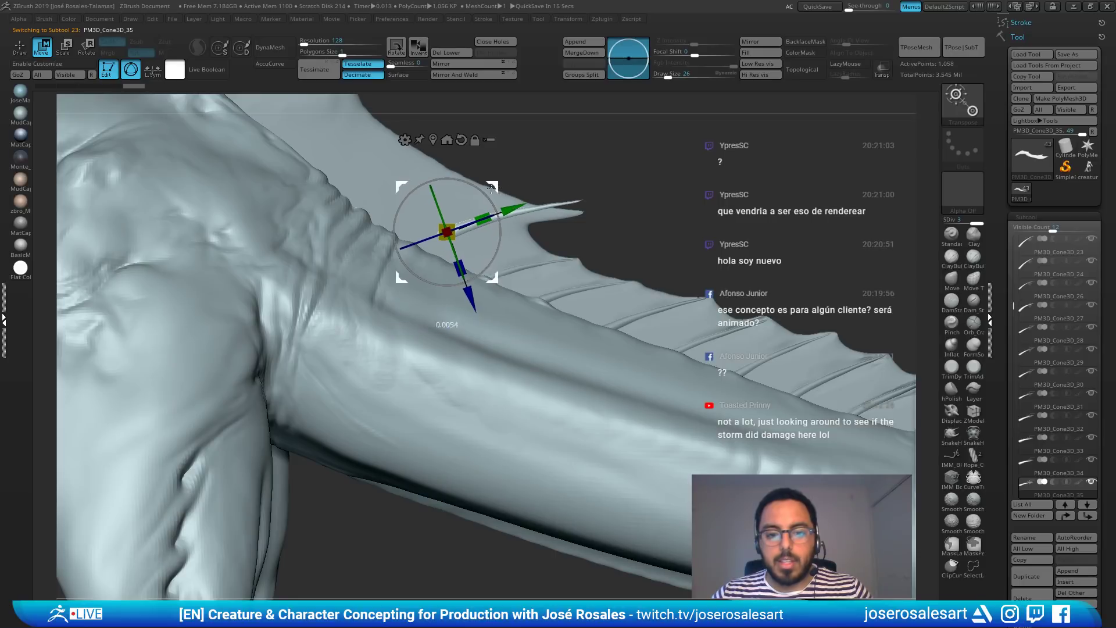
left_click_drag(453, 213, 460, 236)
left_click_drag(467, 197, 462, 231)
key("q")
Step: Set the ClayBuildup draw size to 45, undo a trial stroke on the copied spine, and try building up the membrane along it
right_click_drag(446, 246, 620, 134, "alt")
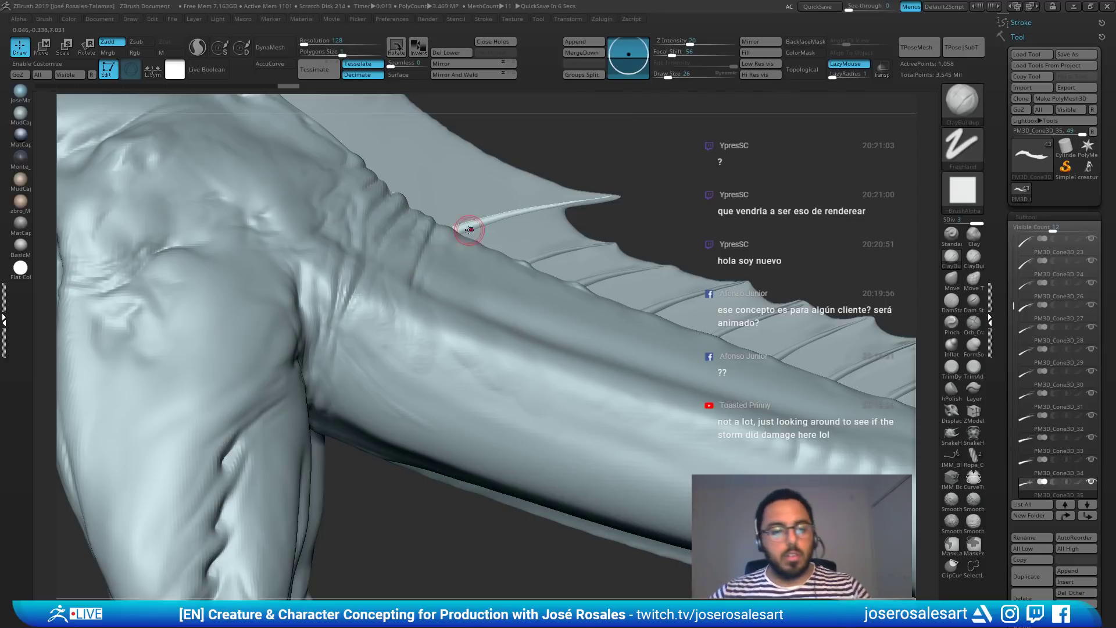
key("2")
key("s")
left_click_drag(499, 237, 508, 235)
right_click_drag(504, 233, 505, 210, "ctrl")
left_click_drag(554, 201, 503, 211)
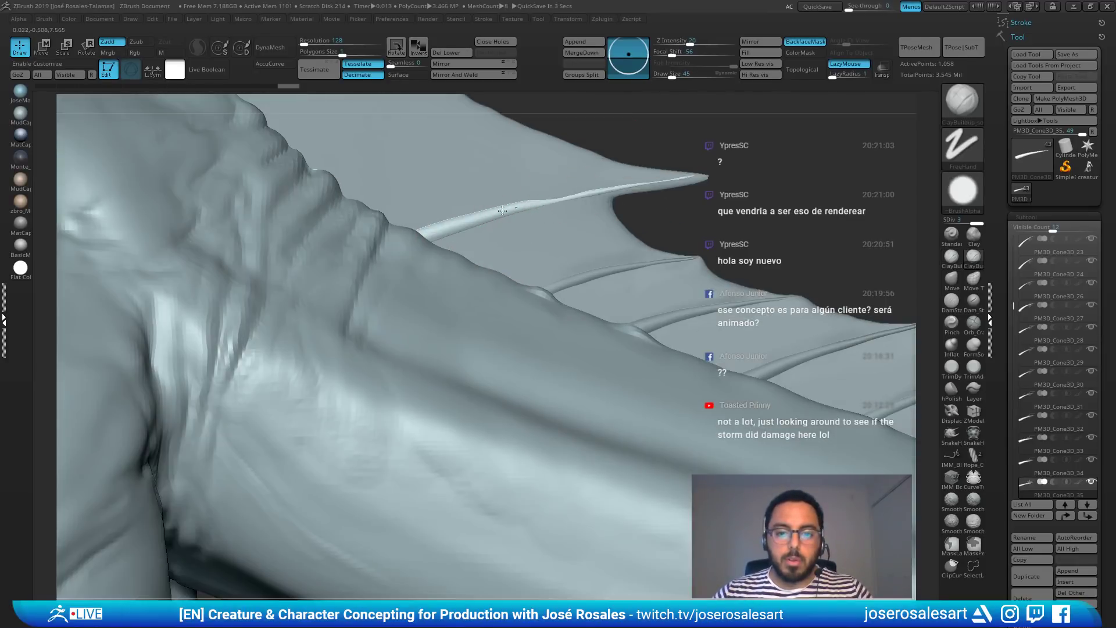
key("ctrl+z")
left_click(561, 231, "alt")
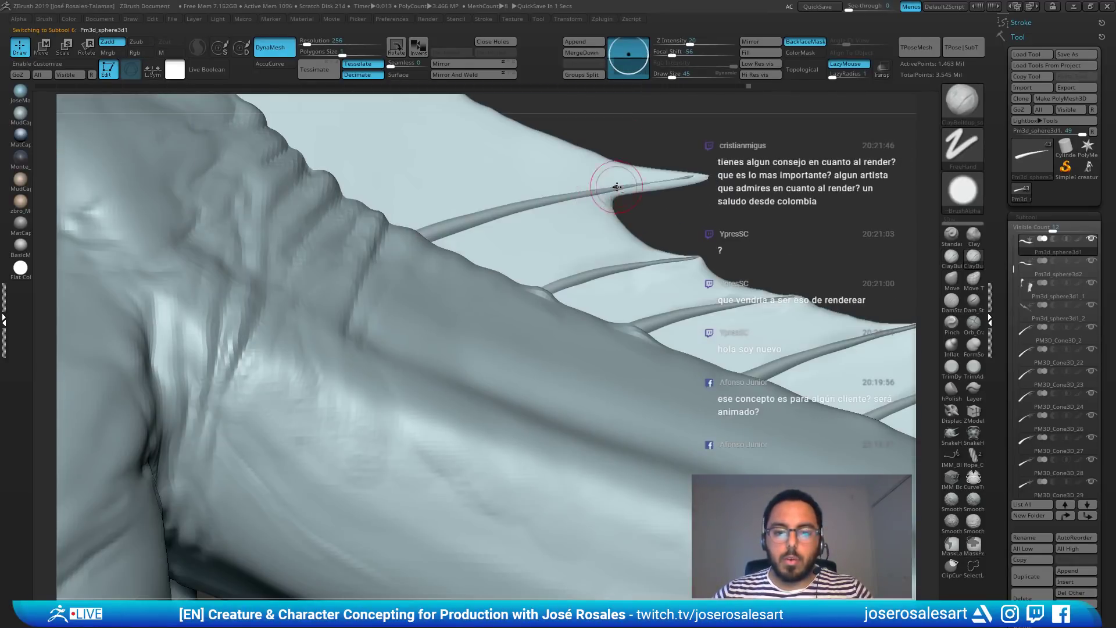
left_click_drag(617, 187, 520, 211)
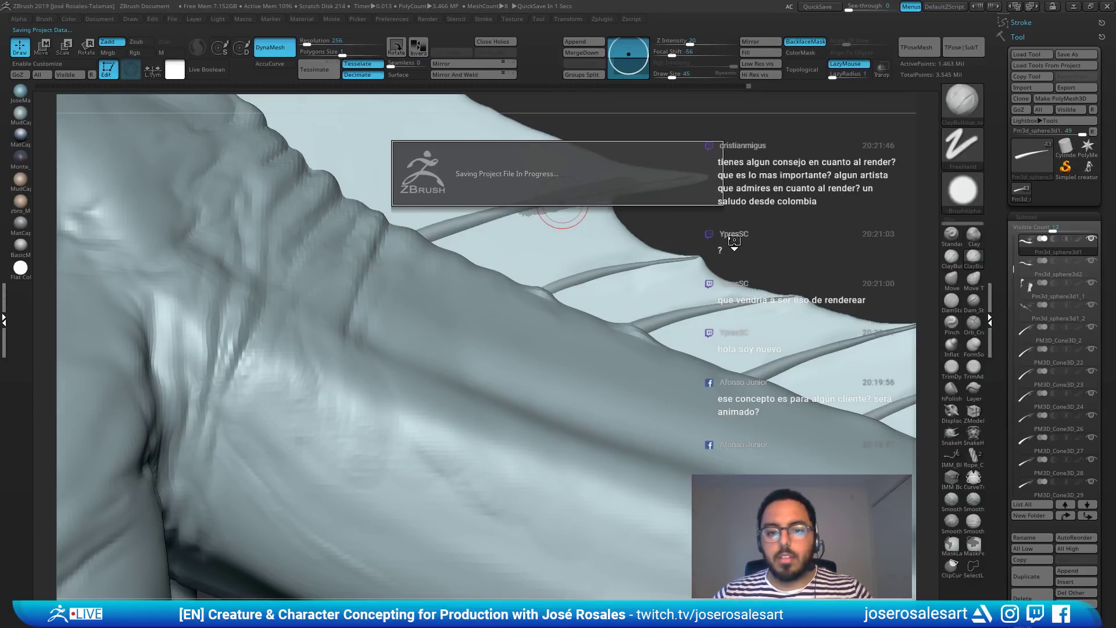
Step: Delete the overlapping extra fin membrane that carries the jagged trial stroke
mouse_move(725, 230)
right_mouse_down()
mouse_move(662, 238)
mouse_move(671, 243)
right_mouse_up()
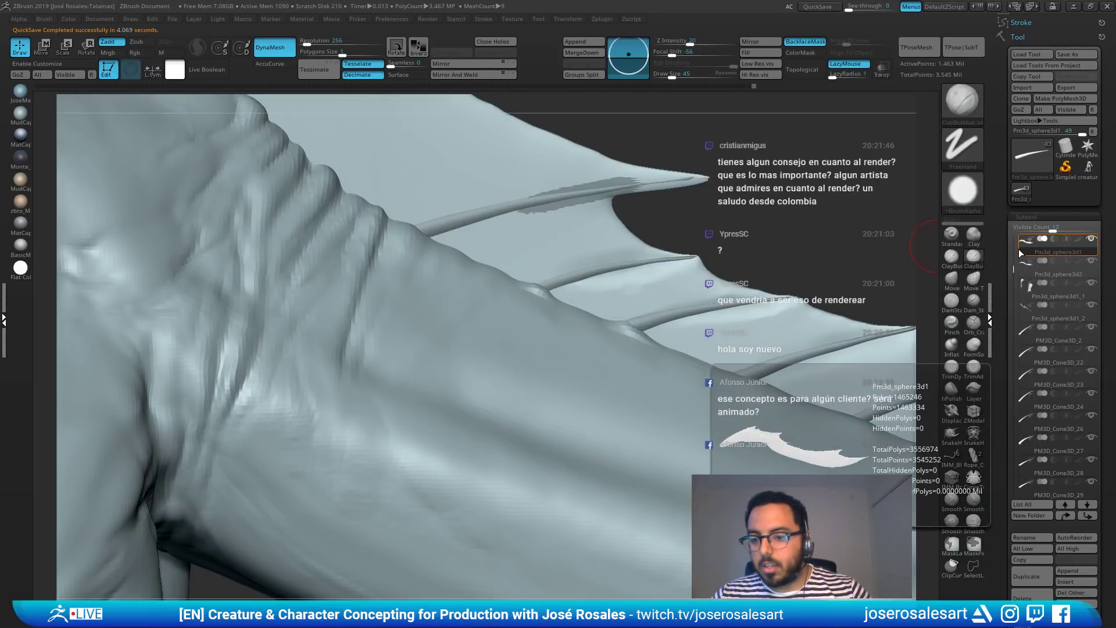
left_click(1034, 259)
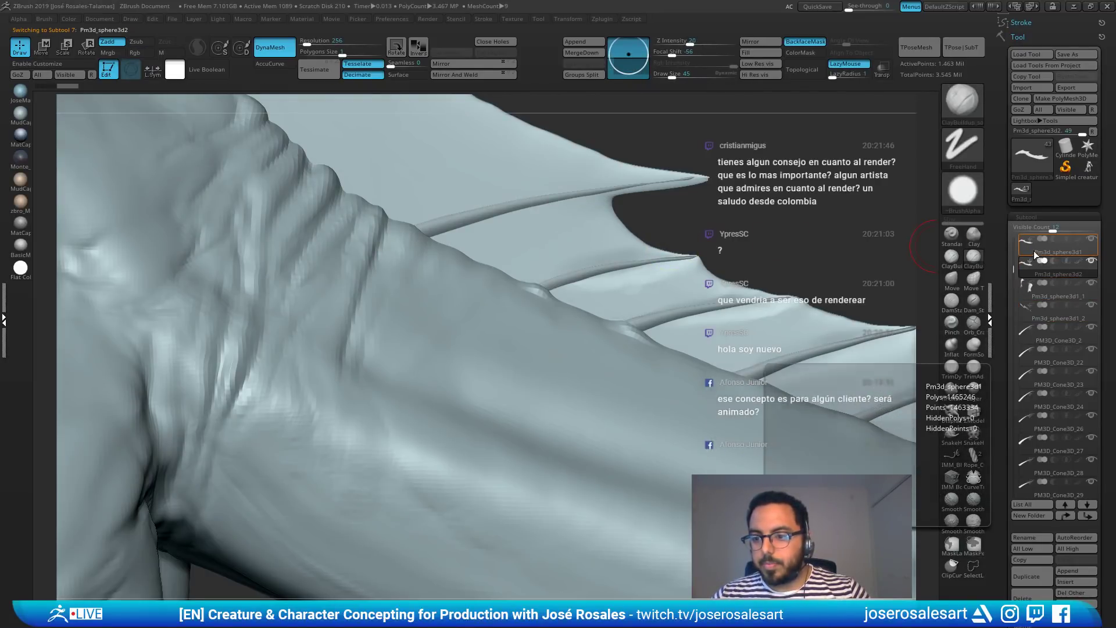
left_click(1035, 255)
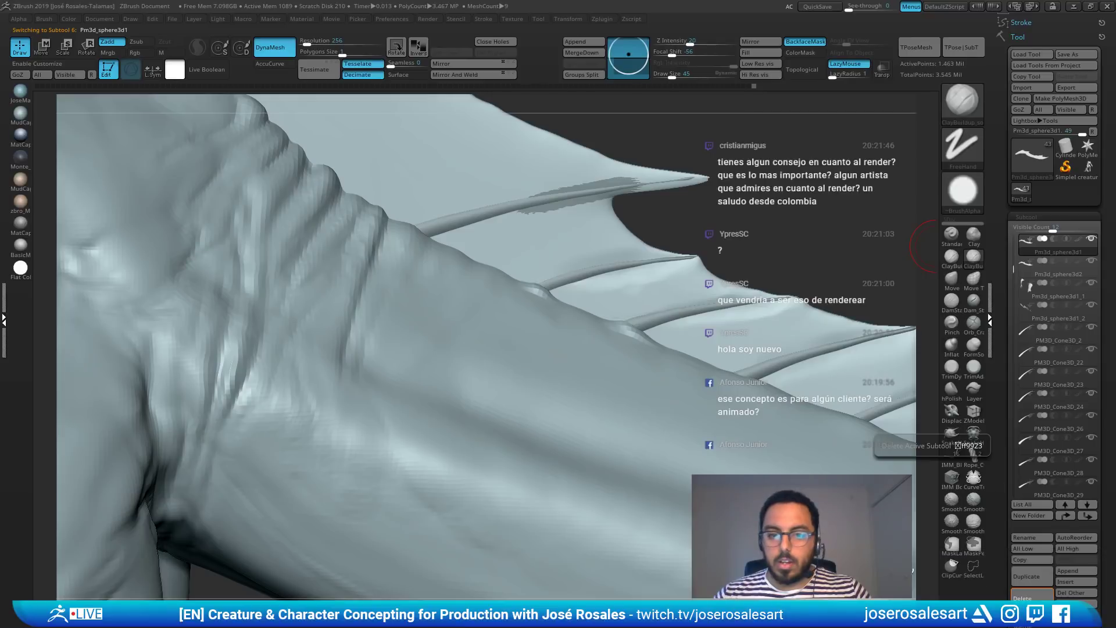
left_click(1032, 596)
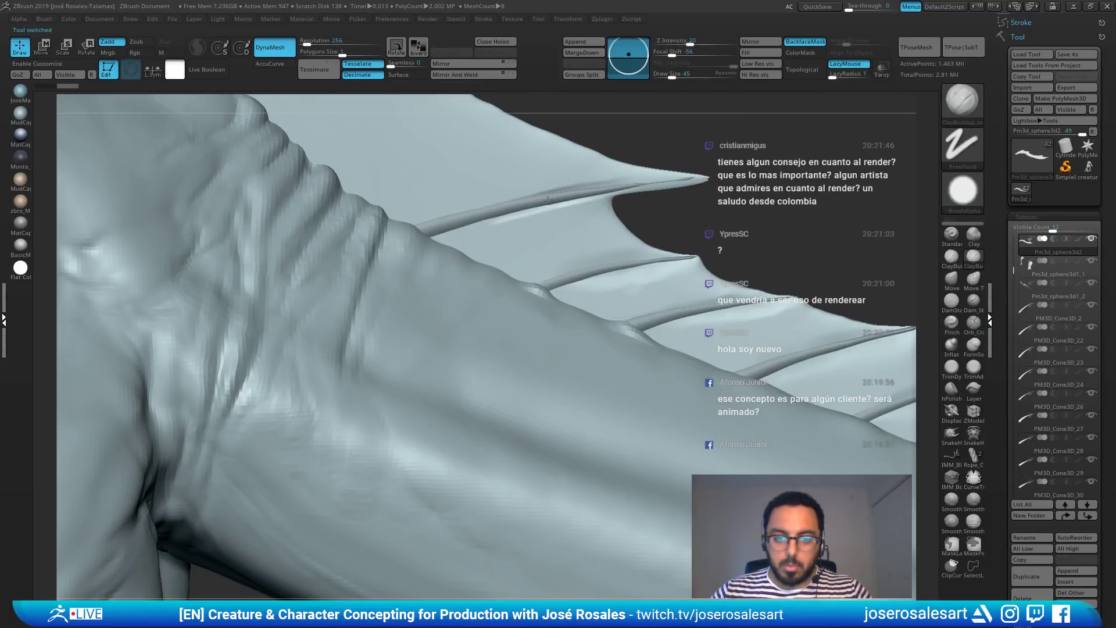
Step: Build up both sides of the remaining membrane along the copied spine with ClayBuildup at draw size 45, smoothing the strokes
key("shift")
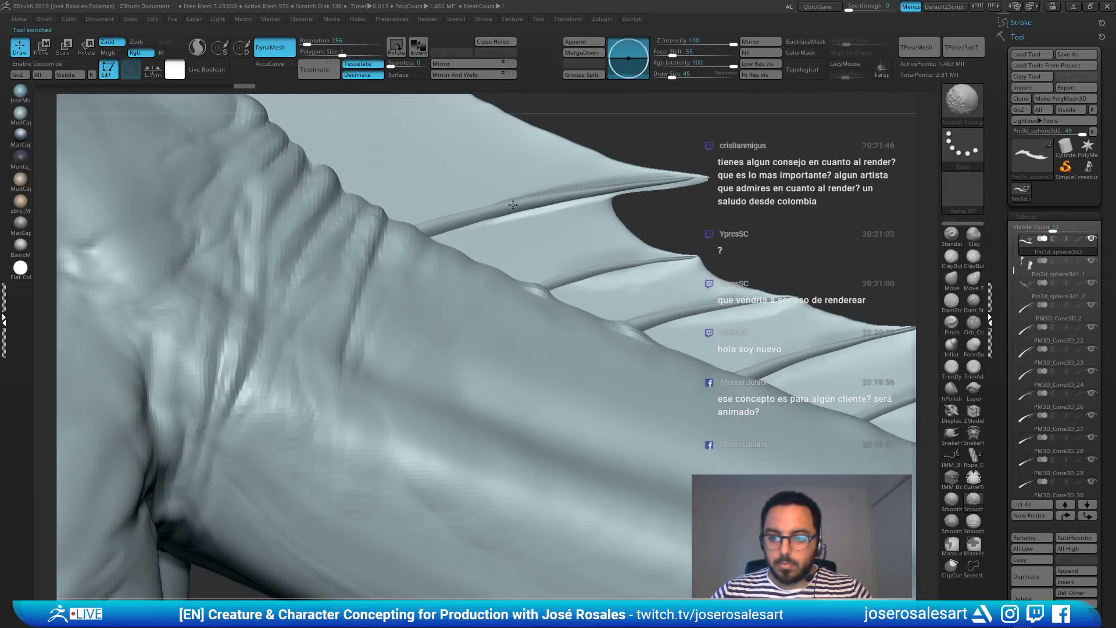
right_click_drag(466, 214, 489, 174, "ctrl")
mouse_move(640, 210)
right_mouse_down()
mouse_move(446, 201)
mouse_move(588, 185)
mouse_move(538, 207)
right_mouse_up()
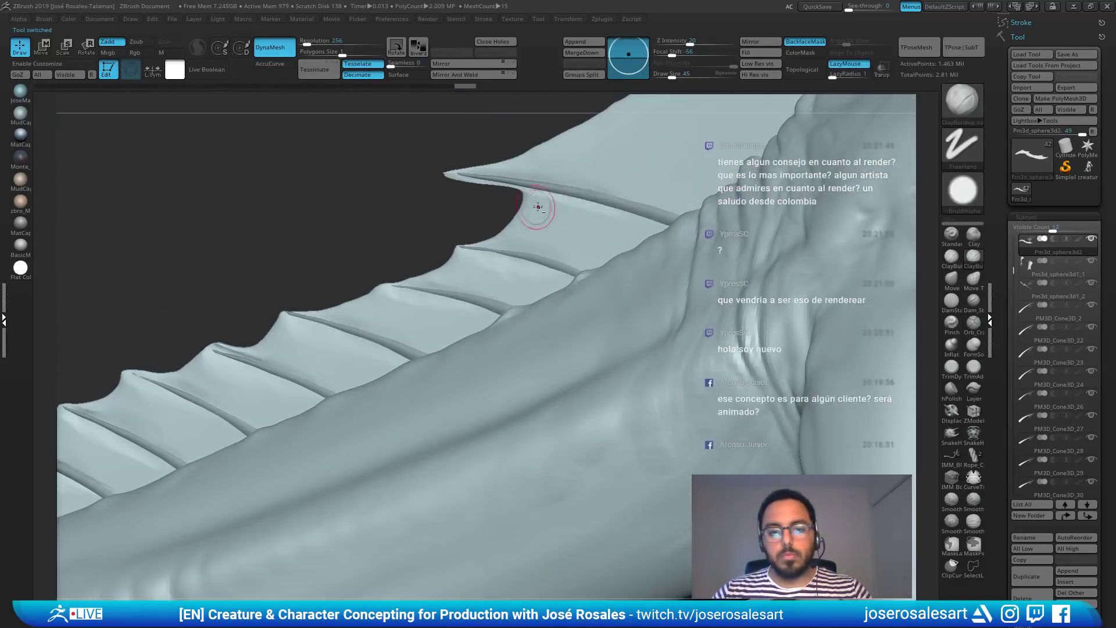
left_click_drag(539, 207, 576, 205)
right_click_drag(598, 167, 430, 173, "alt")
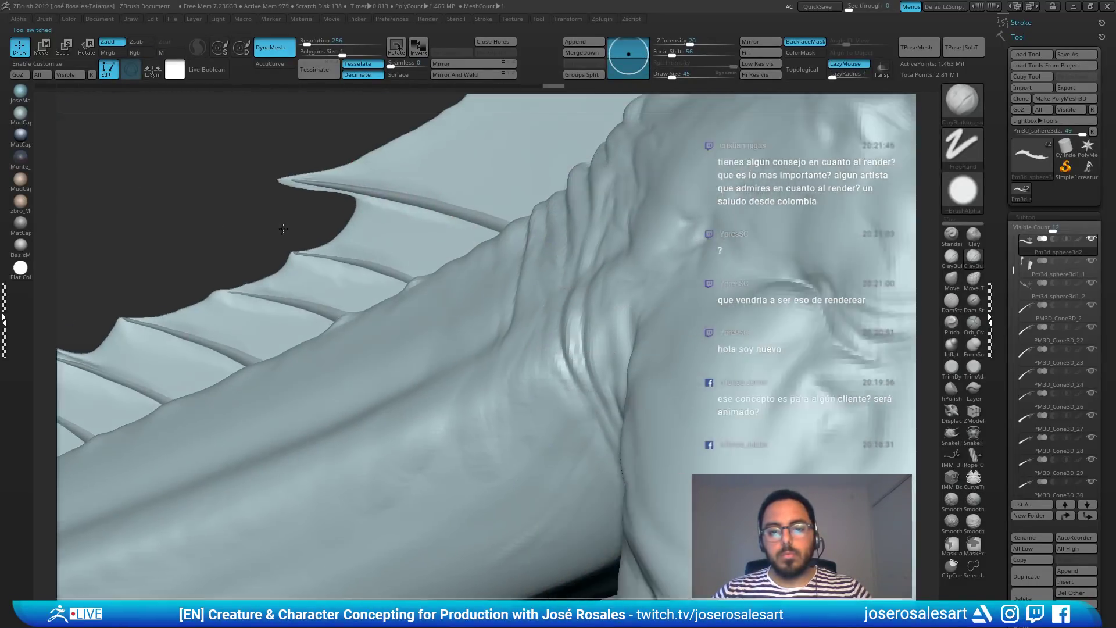
Step: Adjust the membrane's curved edge just below the copied spine's tip with the Move brush at draw size 45 and smooth it
right_click_drag(281, 224, 558, 230, "ctrl")
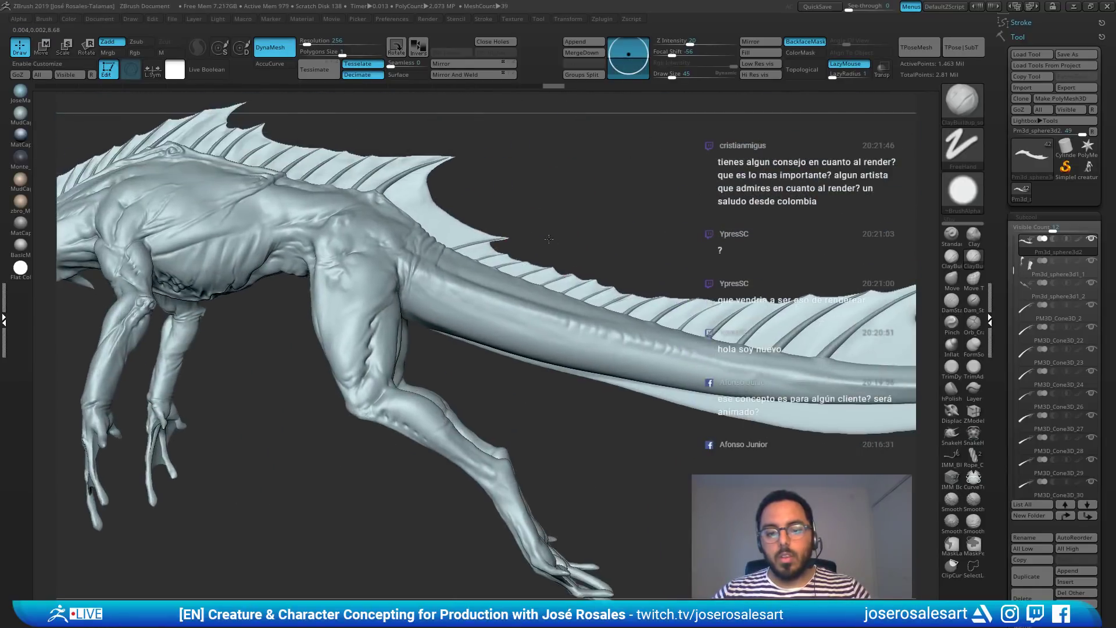
right_click_drag(646, 111, 626, 149, "ctrl")
right_click_drag(628, 232, 627, 278, "ctrl")
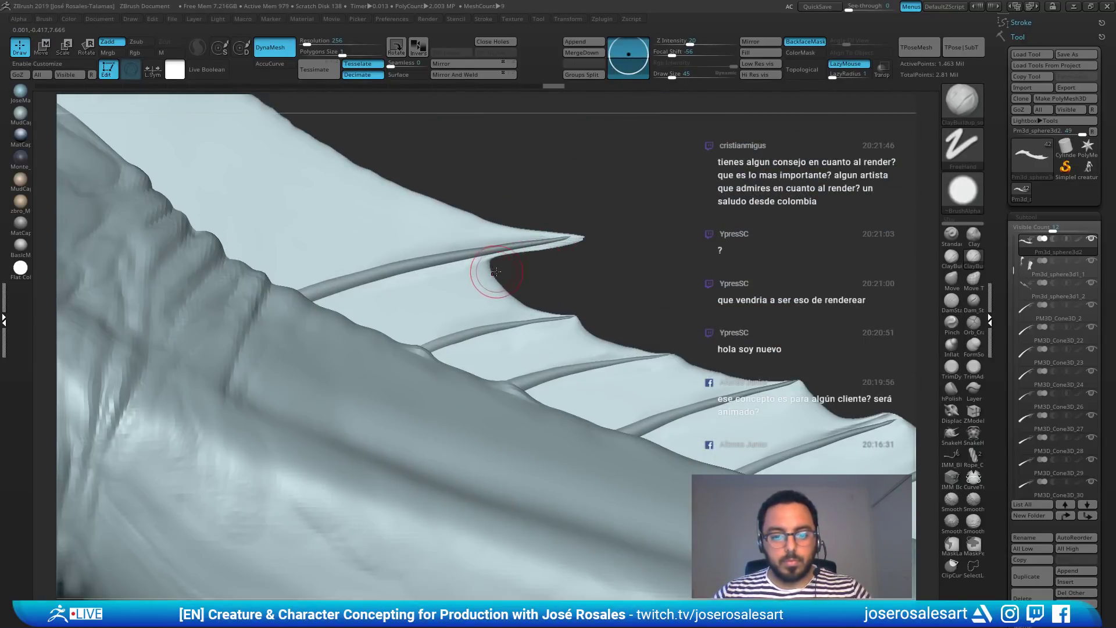
key("b")
key("m")
key("v")
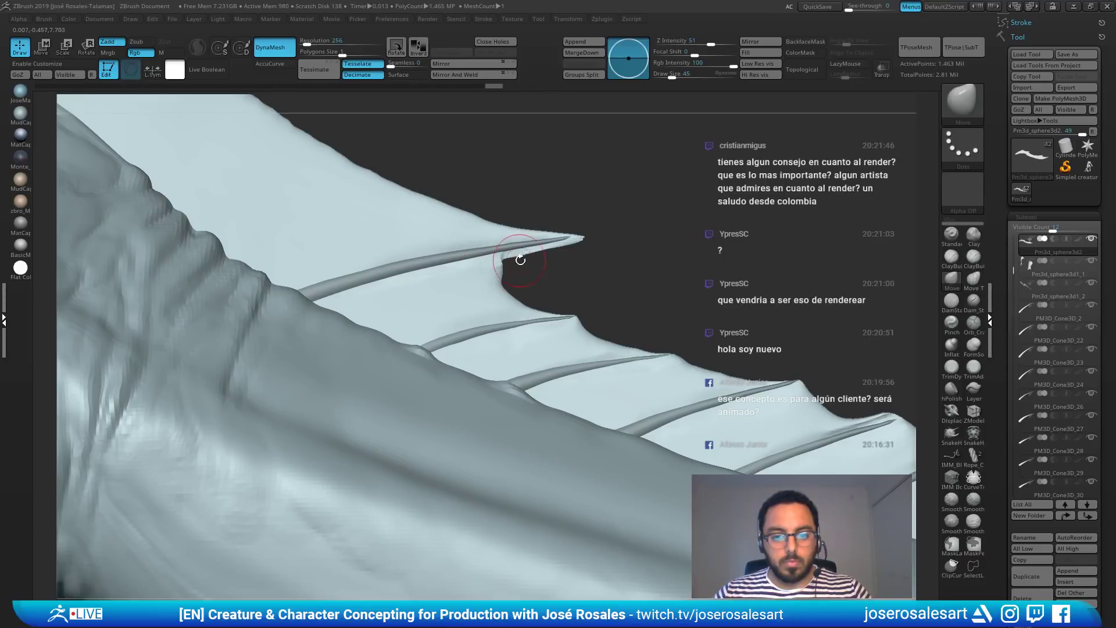
key("shift")
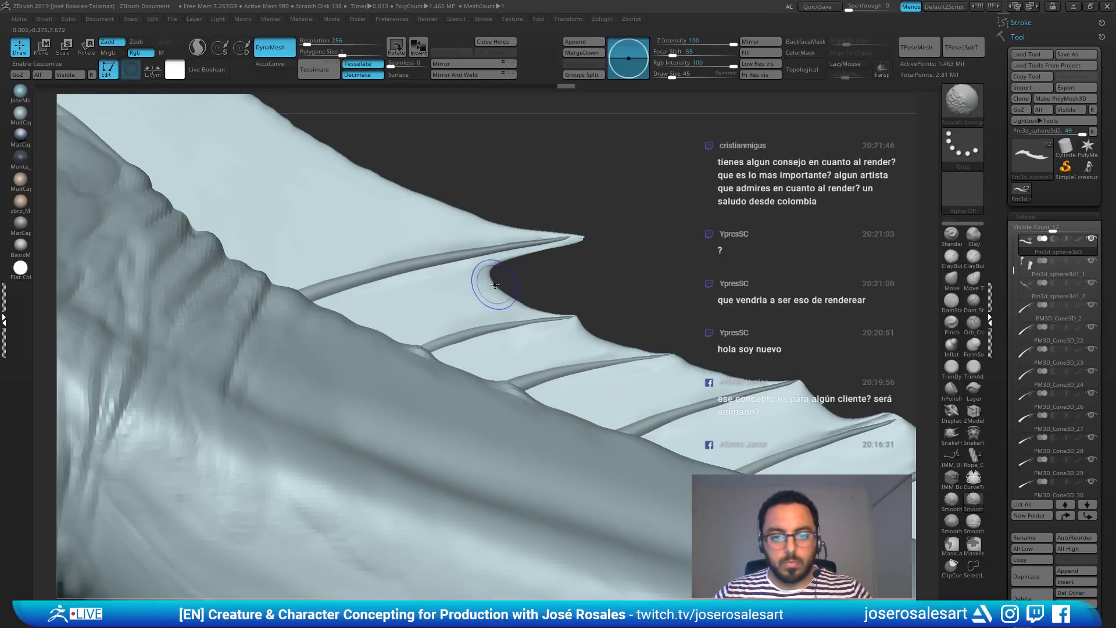
left_click_drag(495, 285, 491, 272, "shift")
right_click_drag(555, 271, 566, 200, "ctrl")
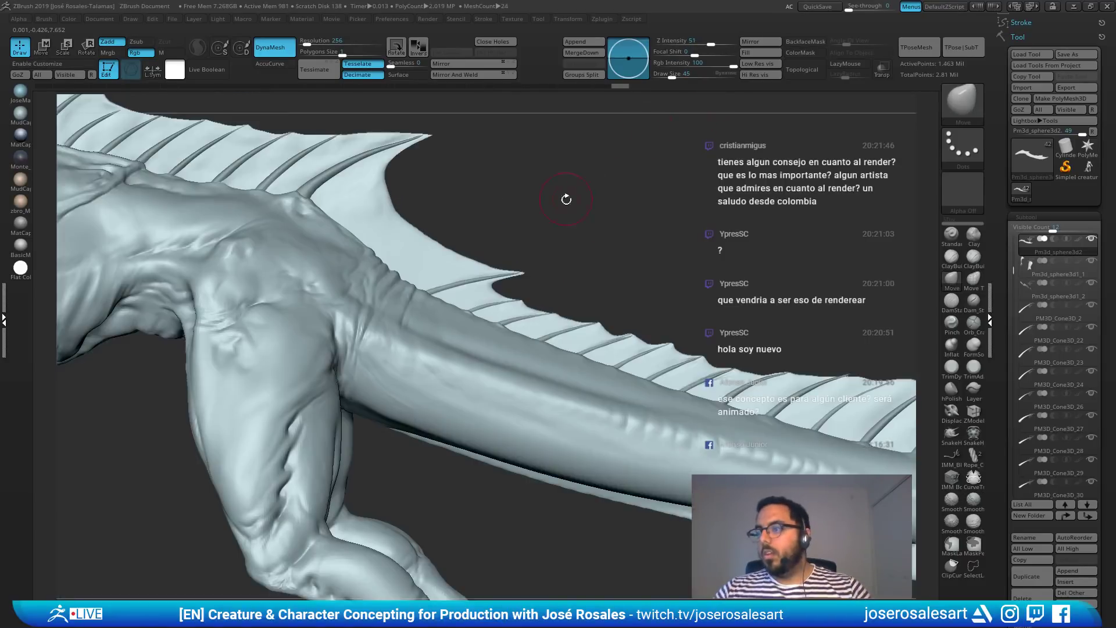
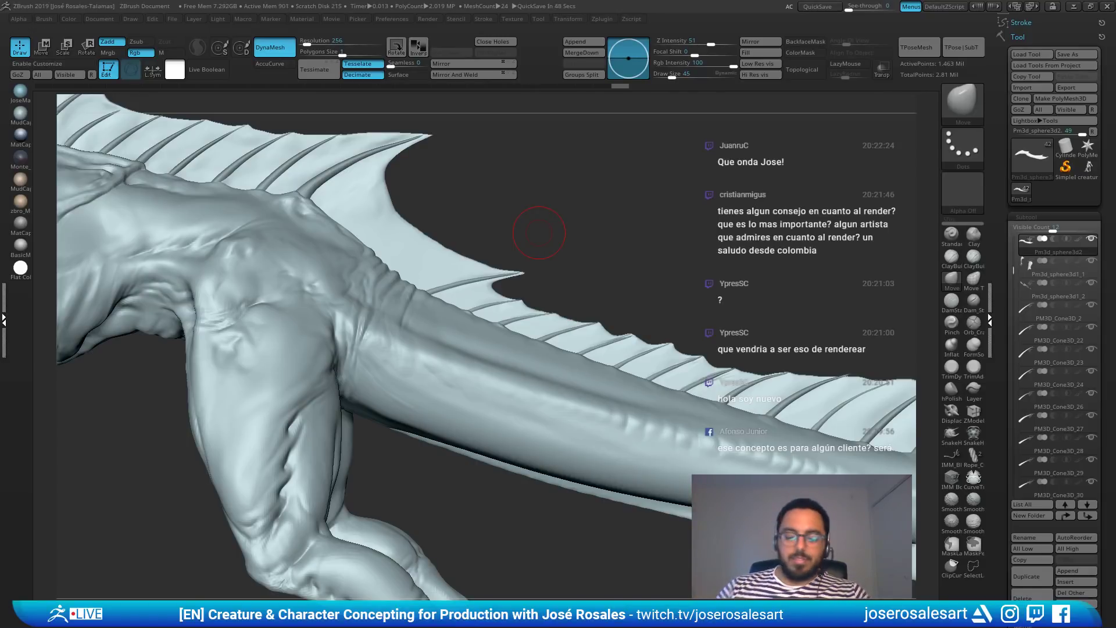
Step: Select the creature's body and build up the skin around the copied spine's base with ClayBuildup at draw size 36, smoothing it in
right_click_drag(540, 232, 461, 321)
left_click(469, 325, "alt")
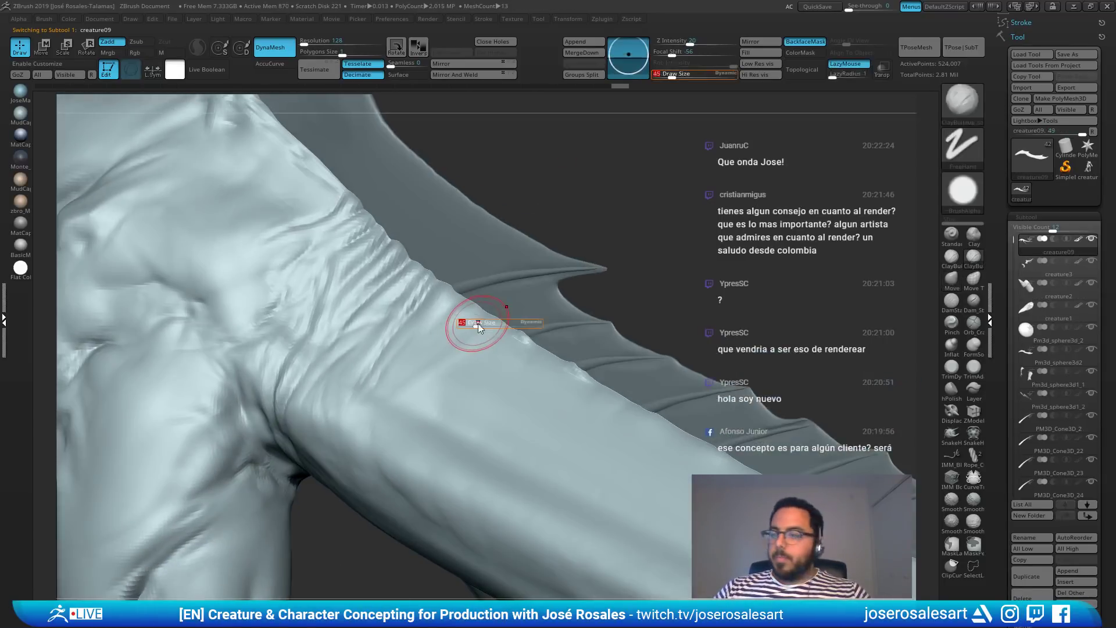
left_click_drag(474, 327, 465, 325)
key("s")
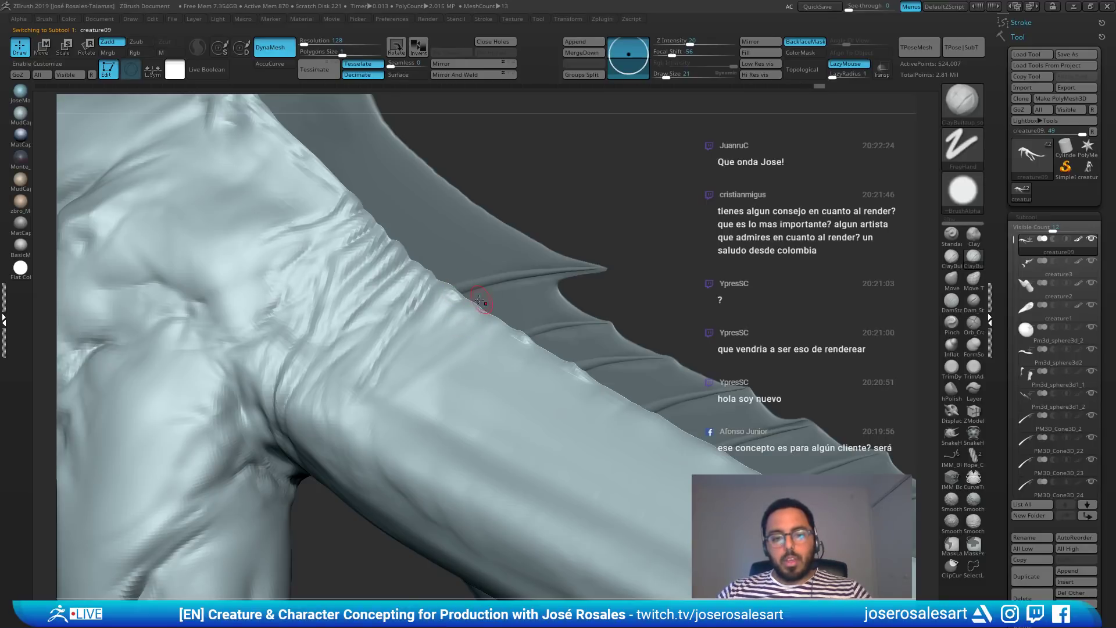
right_click_drag(480, 300, 454, 294)
mouse_move(454, 294)
left_mouse_down("shift")
mouse_move(471, 304)
mouse_move(463, 284)
left_mouse_up("shift")
key("s")
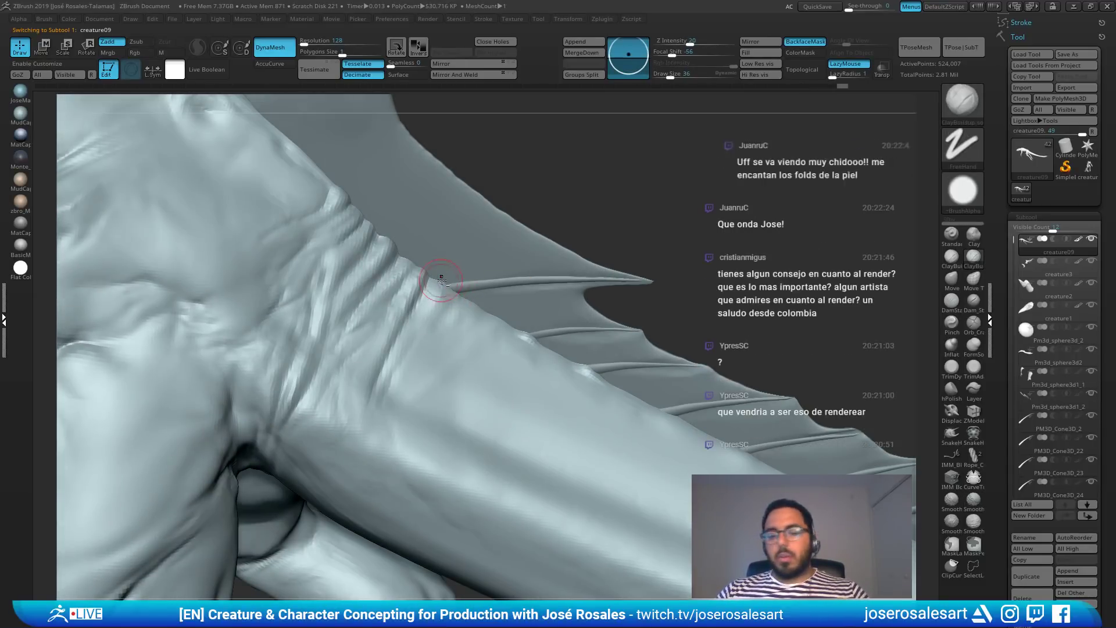
right_click_drag(442, 280, 498, 214, "ctrl")
right_click_drag(429, 298, 452, 297)
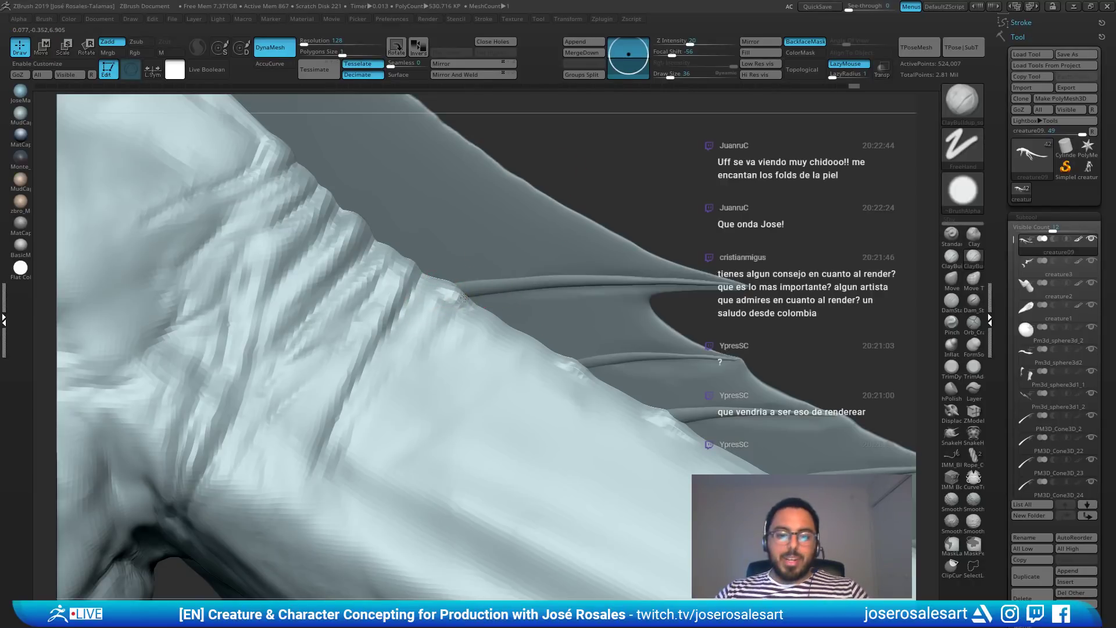
mouse_move(453, 291)
left_mouse_down("shift")
mouse_move(470, 317)
mouse_move(463, 297)
mouse_move(464, 310)
mouse_move(429, 305)
mouse_move(425, 350)
left_mouse_up("shift")
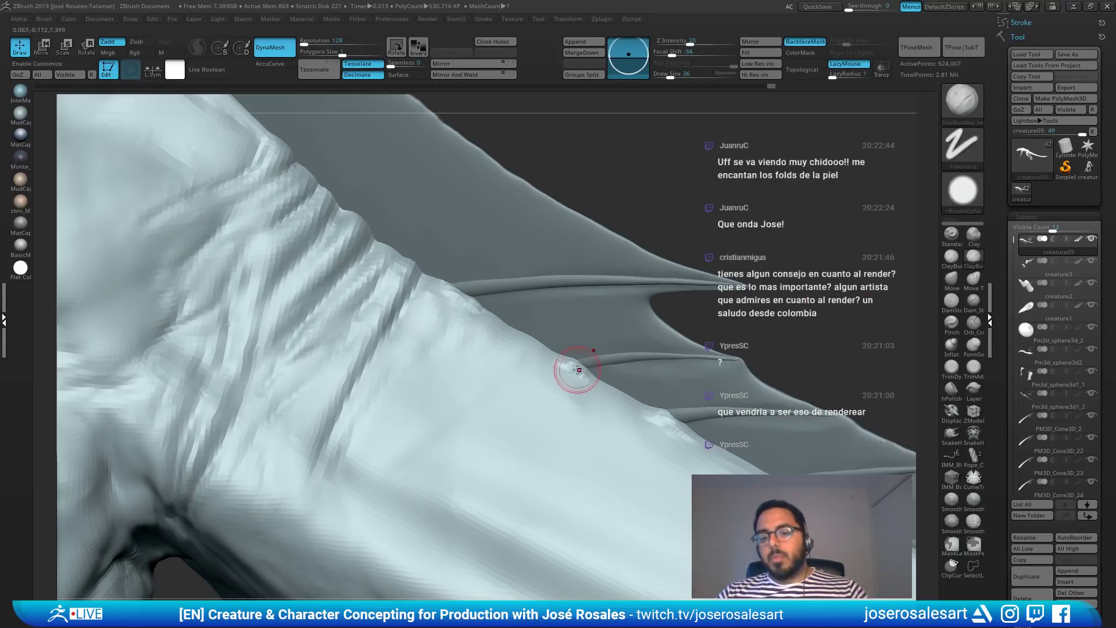
right_click_drag(541, 357, 578, 361, "ctrl")
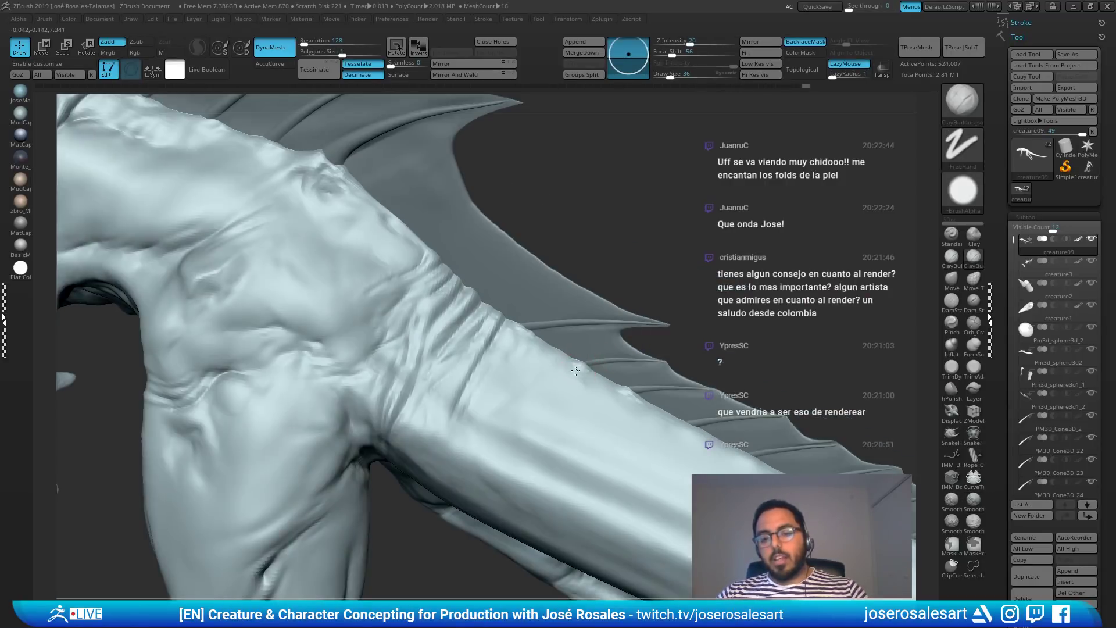
Step: Duplicate the large spine above the hip and move the copy down the ridge into the bare stretch of membrane
left_click_drag(487, 312, 477, 327)
mouse_move(482, 321)
right_mouse_down("ctrl")
mouse_move(572, 317)
mouse_move(611, 302)
mouse_move(480, 213)
right_mouse_up("ctrl")
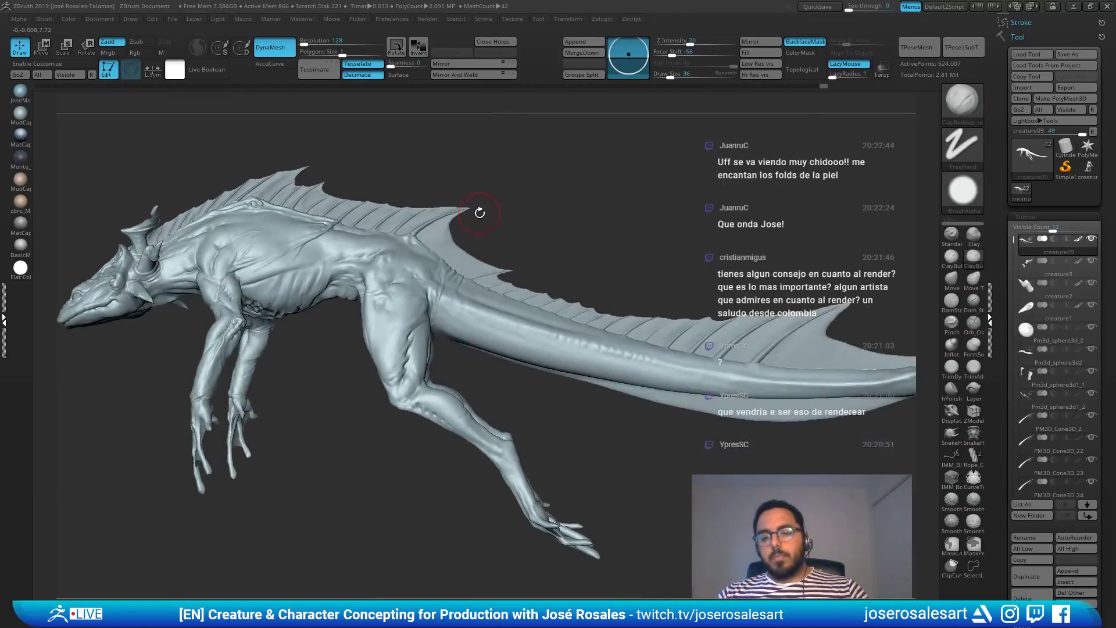
right_click_drag(563, 292, 560, 276, "ctrl")
right_click_drag(692, 364, 608, 318, "alt")
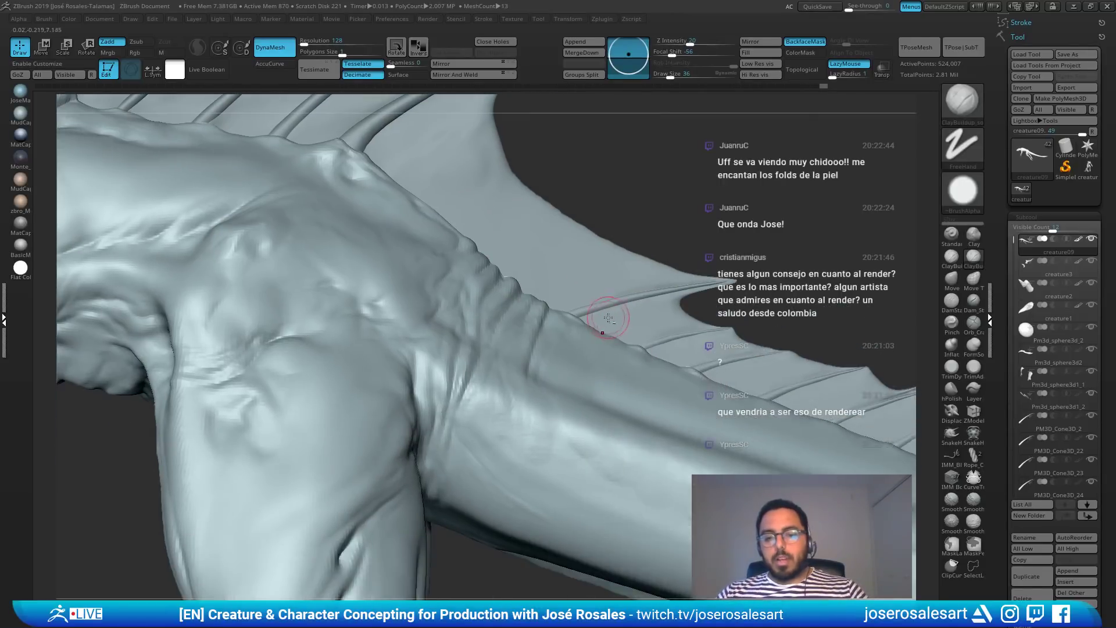
left_click(591, 312, "alt")
right_click_drag(455, 208, 384, 324, "alt")
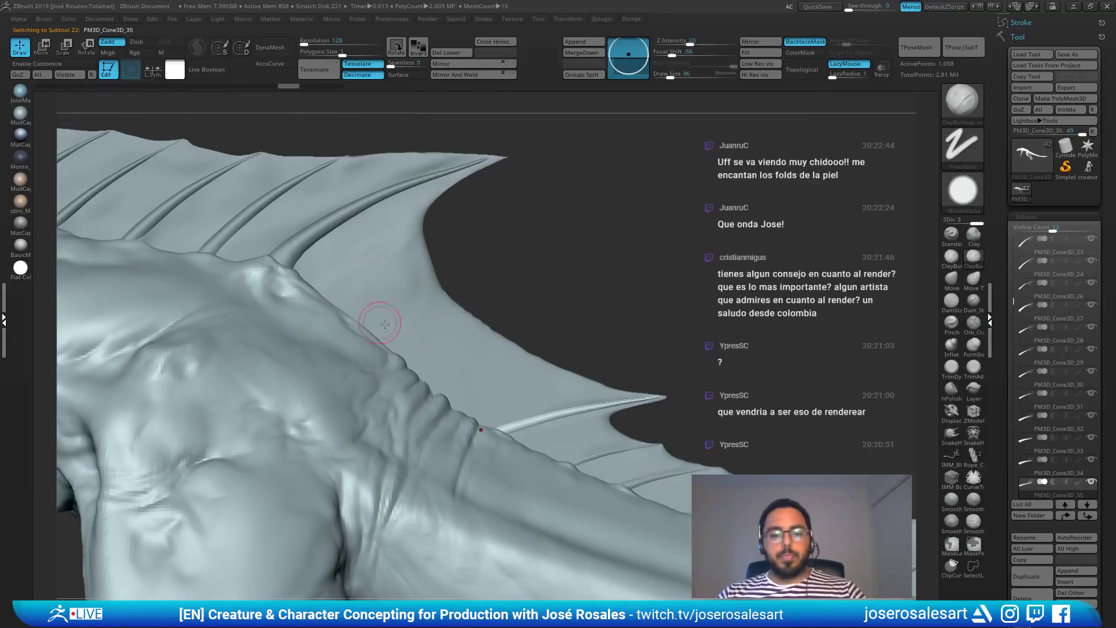
left_click(295, 251, "alt")
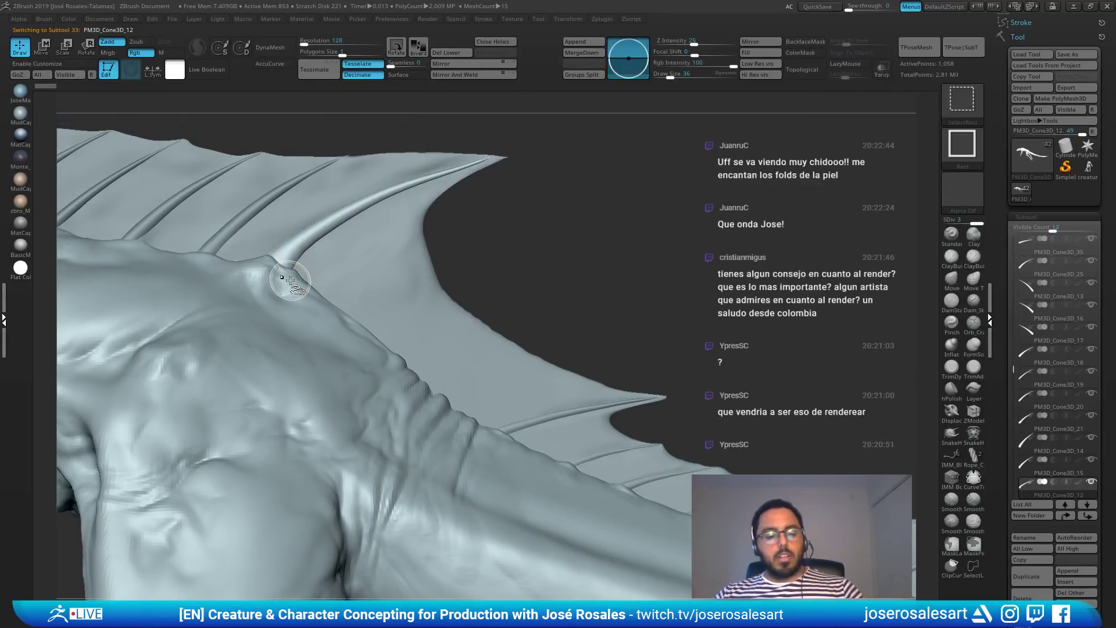
left_click(294, 253, "alt")
key("w")
left_click_drag(322, 224, 380, 274, "ctrl")
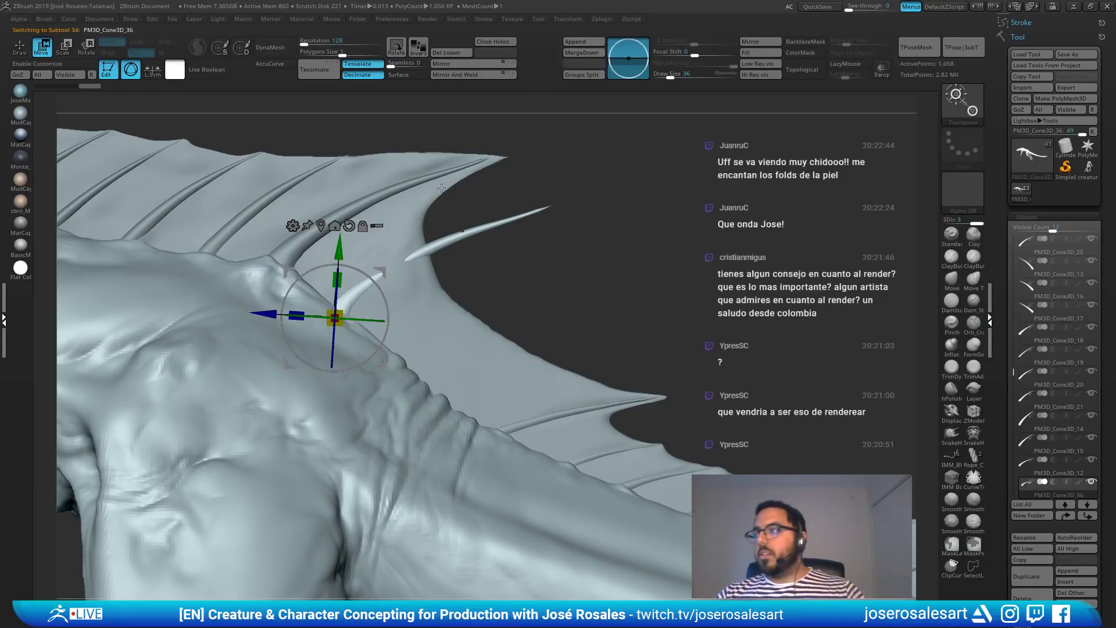
Step: Adjust the placement of the large spine's copy so its base sits on the body's ridge
right_click_drag(389, 259, 465, 270, "alt")
left_click_drag(446, 298, 458, 302)
right_click_drag(458, 301, 447, 310, "ctrl")
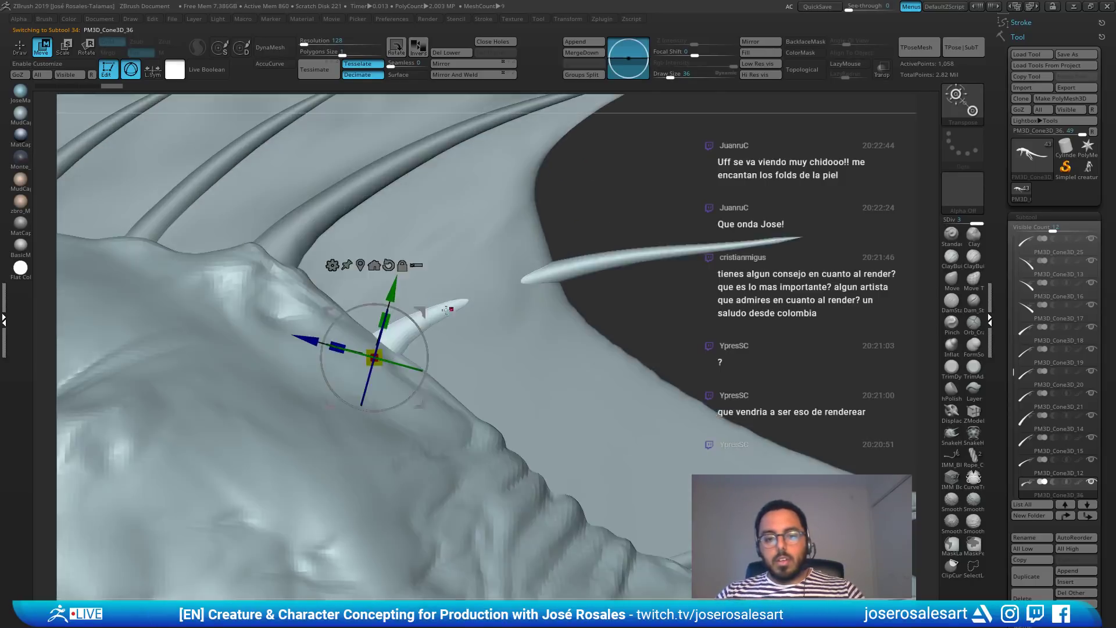
mouse_move(415, 321)
left_mouse_down("alt")
mouse_move(427, 362)
mouse_move(386, 352)
mouse_move(427, 346)
mouse_move(430, 333)
mouse_move(528, 284)
mouse_move(399, 323)
left_mouse_up("alt")
key("alt+s")
key("q")
Step: Reshape the large spine's copy with the Move brush, raising the draw size to 90
key("b")
key("m")
key("v")
key("s")
left_click_drag(485, 294, 488, 301)
key("s")
mouse_move(499, 300)
left_mouse_down()
mouse_move(471, 327)
mouse_move(528, 287)
mouse_move(372, 358)
mouse_move(413, 329)
mouse_move(319, 387)
mouse_move(363, 363)
mouse_move(400, 371)
left_mouse_up()
key("shift+s")
key("s")
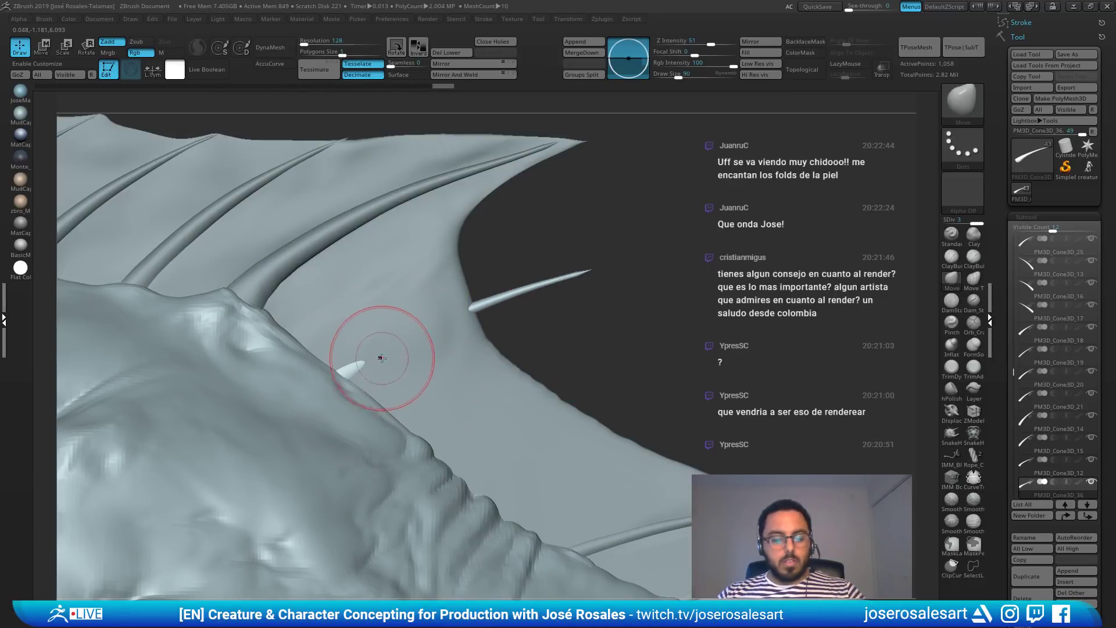
Step: Shift and rotate the copied spine so it sits deeper in the membrane and its base stays on the body's ridge
key("r")
left_click_drag(326, 383, 315, 390)
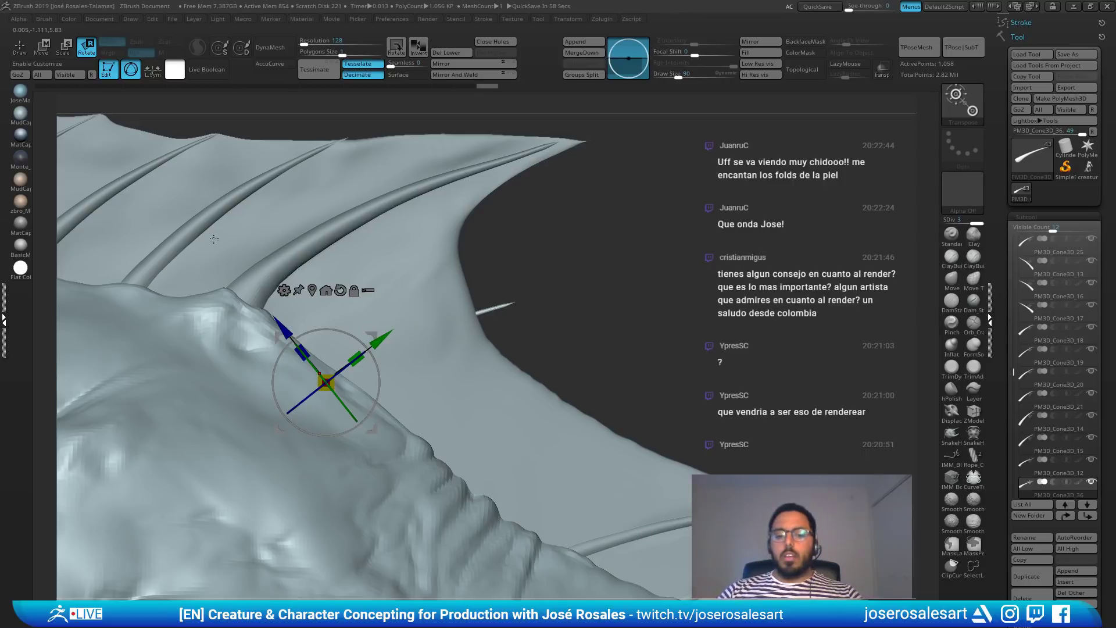
mouse_move(214, 239)
right_mouse_down()
mouse_move(142, 263)
mouse_move(316, 266)
mouse_move(372, 279)
right_mouse_up()
key("q")
key("shift+s")
mouse_move(378, 362)
right_mouse_down()
mouse_move(372, 391)
mouse_move(549, 315)
right_mouse_up()
key("s")
key("shift+s")
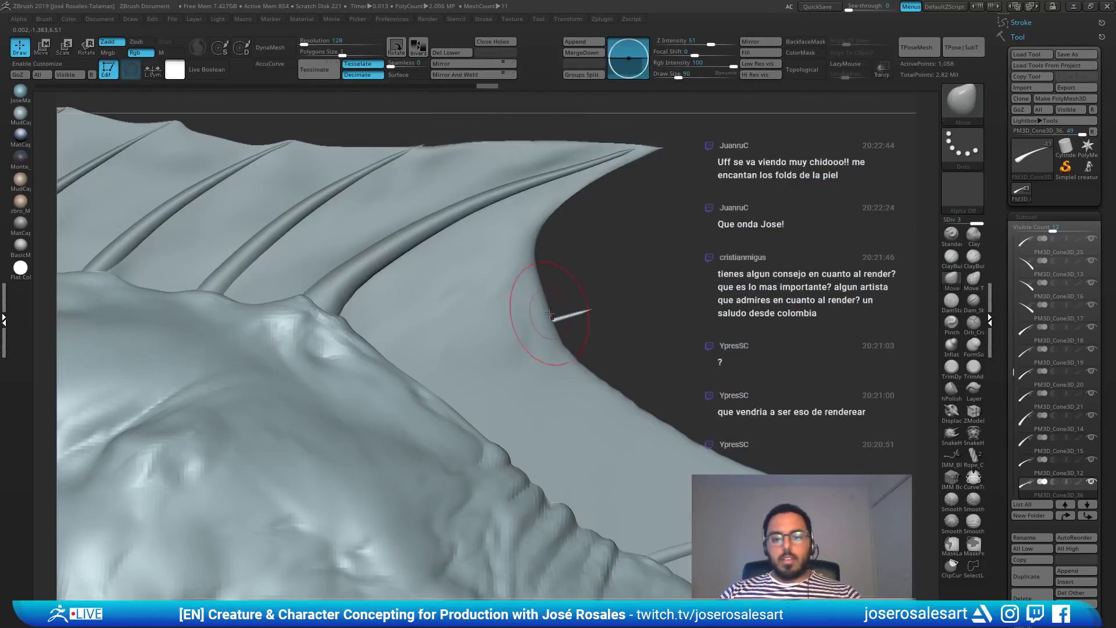
right_click_drag(597, 284, 679, 181)
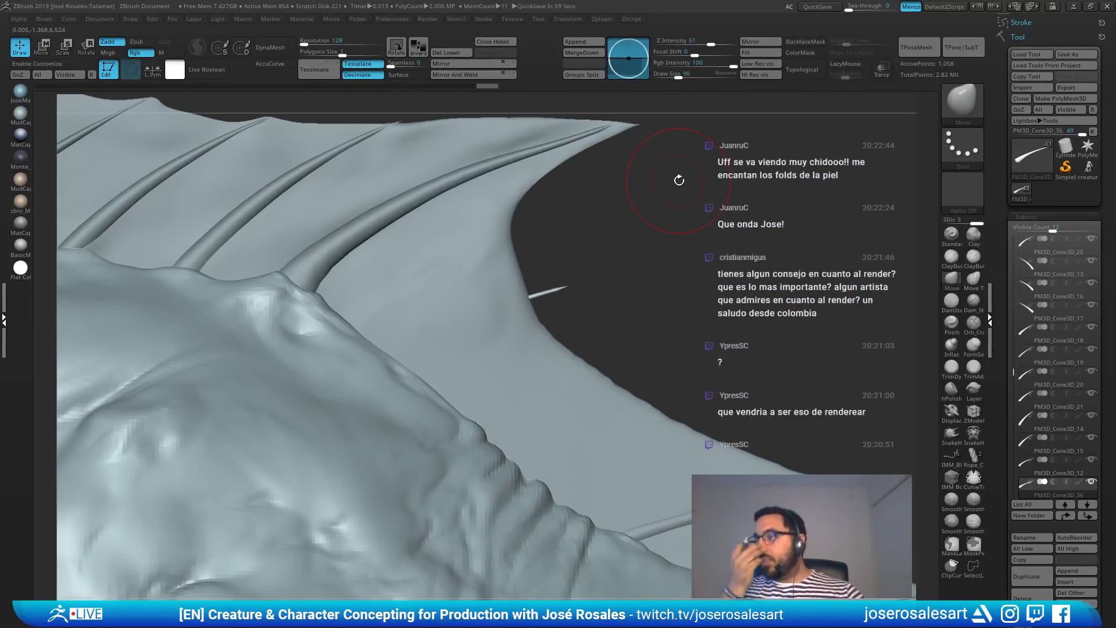
Step: Select the fin membrane, carve it along both sides of the copied spine with ClayBuildup at draw size 104, and smooth the strokes
left_click(477, 344, "alt")
key("s")
mouse_move(478, 345)
left_mouse_down()
mouse_move(491, 304)
mouse_move(528, 296)
left_mouse_up()
left_click_drag(407, 351, 528, 299, "alt")
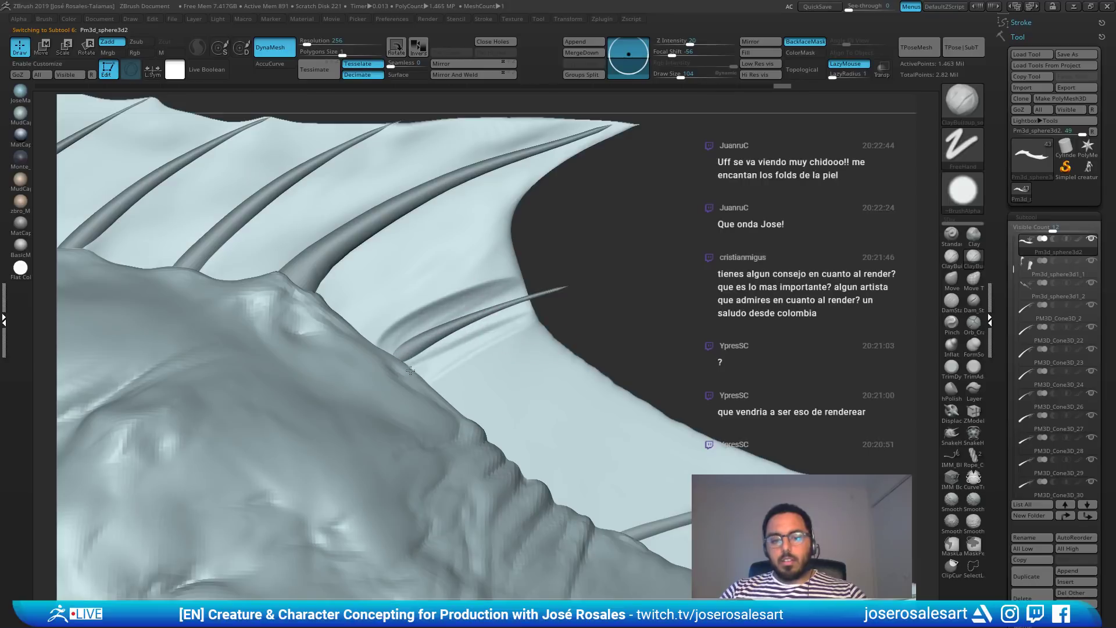
mouse_move(605, 314)
right_mouse_down()
mouse_move(465, 323)
mouse_move(602, 312)
right_mouse_up()
mouse_move(514, 279)
left_mouse_down("alt")
mouse_move(474, 289)
mouse_move(511, 264)
left_mouse_up("alt")
mouse_move(395, 314)
left_mouse_down("alt")
mouse_move(494, 264)
mouse_move(384, 317)
mouse_move(436, 267)
mouse_move(394, 294)
left_mouse_up("alt")
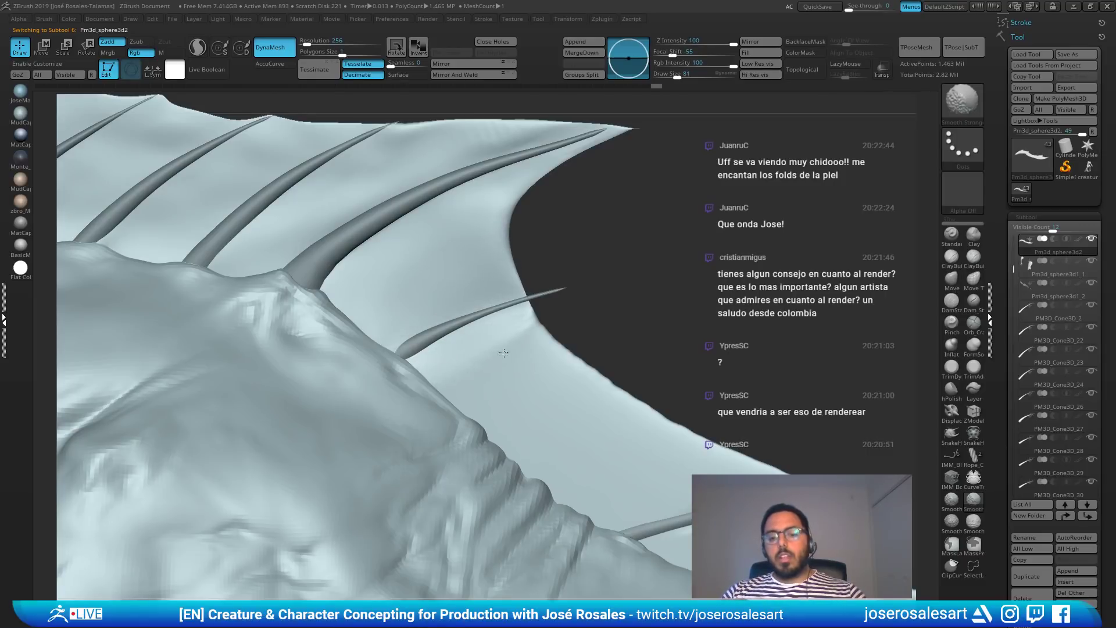
left_click_drag(504, 353, 546, 371, "shift")
right_click_drag(566, 352, 558, 300)
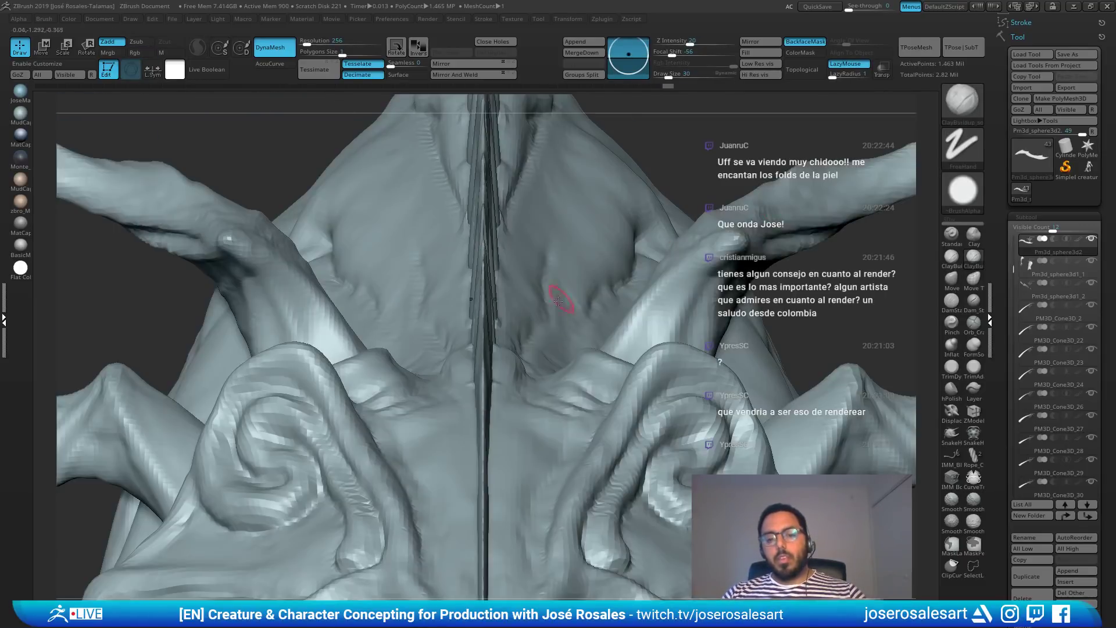
right_click_drag(489, 308, 349, 262)
right_click_drag(814, 221, 474, 236, "alt")
right_click_drag(256, 291, 374, 266)
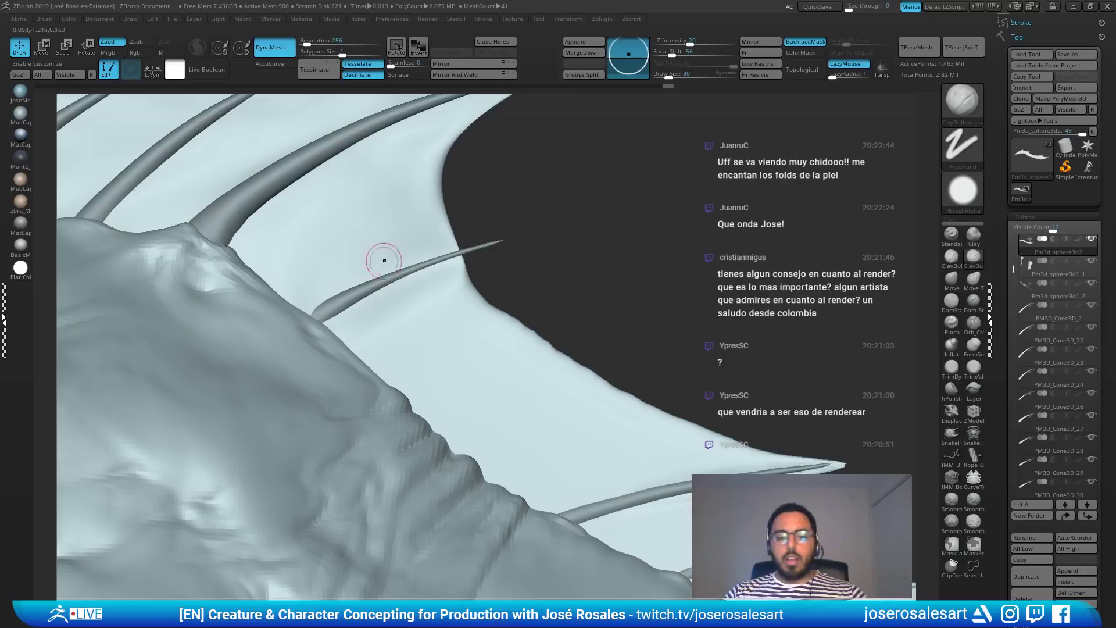
Step: Select the copied spine and refine its base with the Move brush at draw size 54 and ClayBuildup at draw size 33
left_click(327, 312, "alt")
right_click_drag(342, 227, 463, 241, "alt")
key("b")
key("m")
key("v")
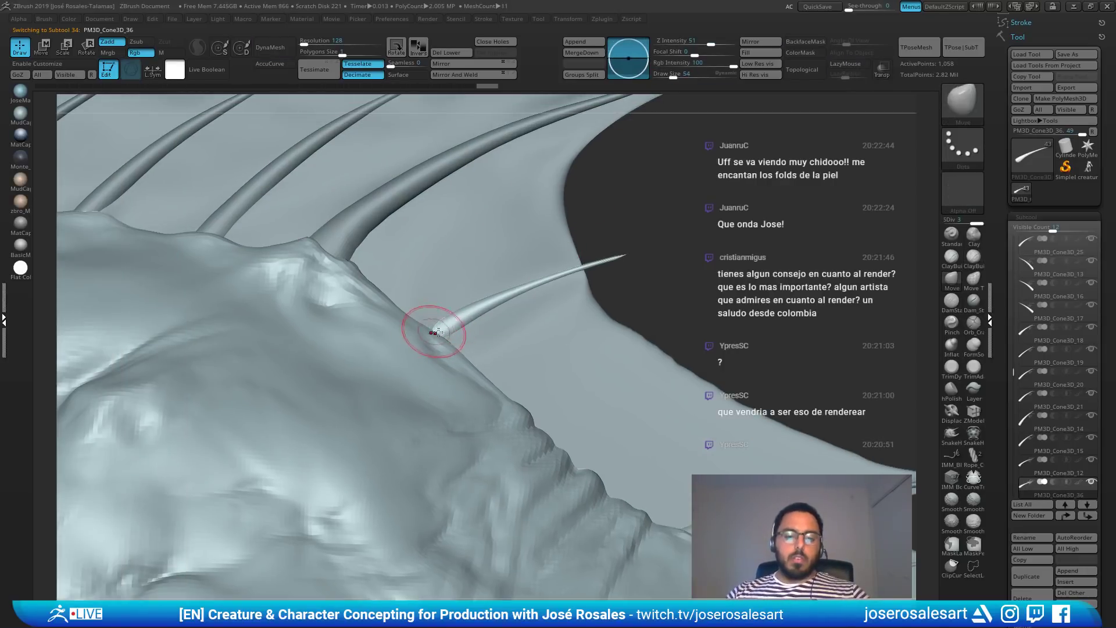
mouse_move(445, 321)
right_mouse_down()
mouse_move(430, 330)
mouse_move(438, 342)
right_mouse_up()
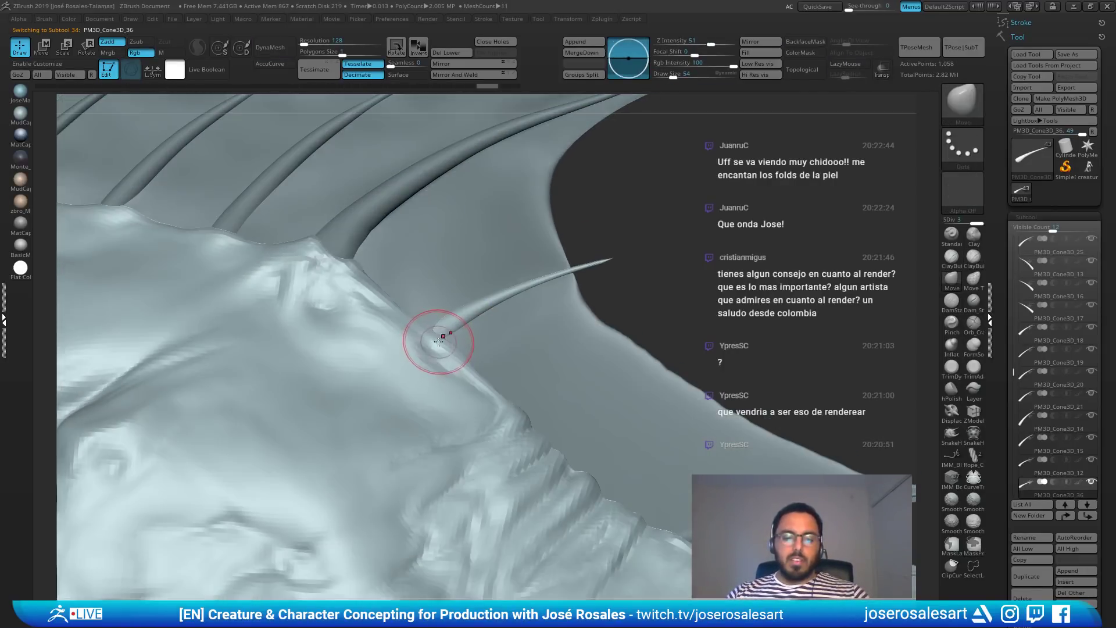
key("b")
key("c")
key("b")
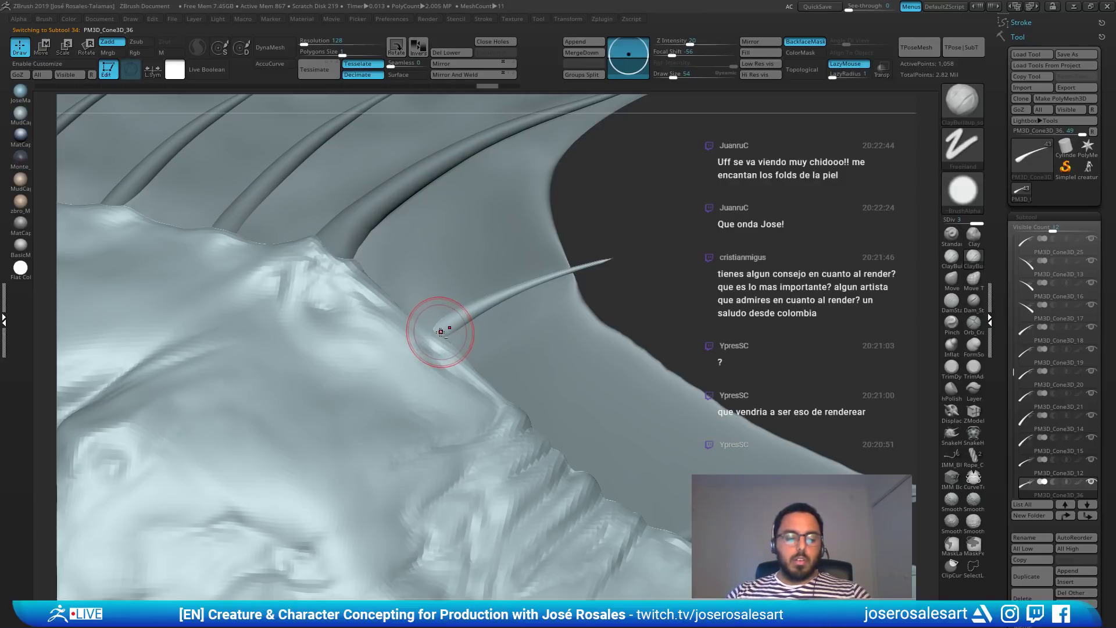
key("bracketleft")
key("bracketleft")
left_click_drag(447, 344, 445, 327)
right_click_drag(445, 327, 450, 272)
Step: Select the creature's body and build up a small skin bump around the copied spine's base with ClayBuildup at draw size 33
left_click(480, 356, "alt")
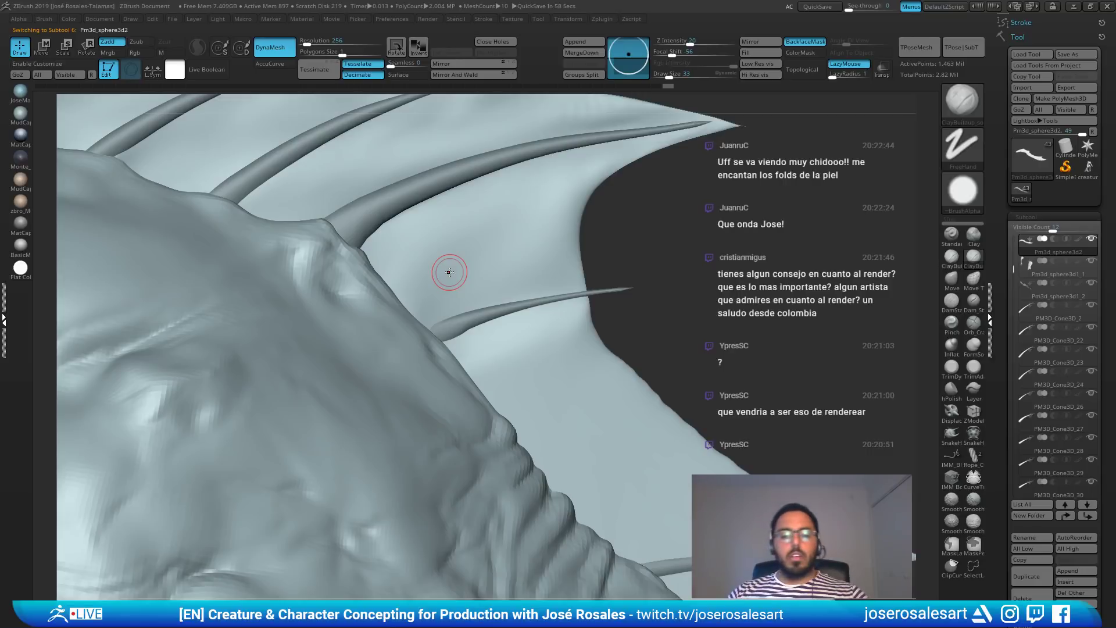
left_click_drag(698, 324, 681, 343)
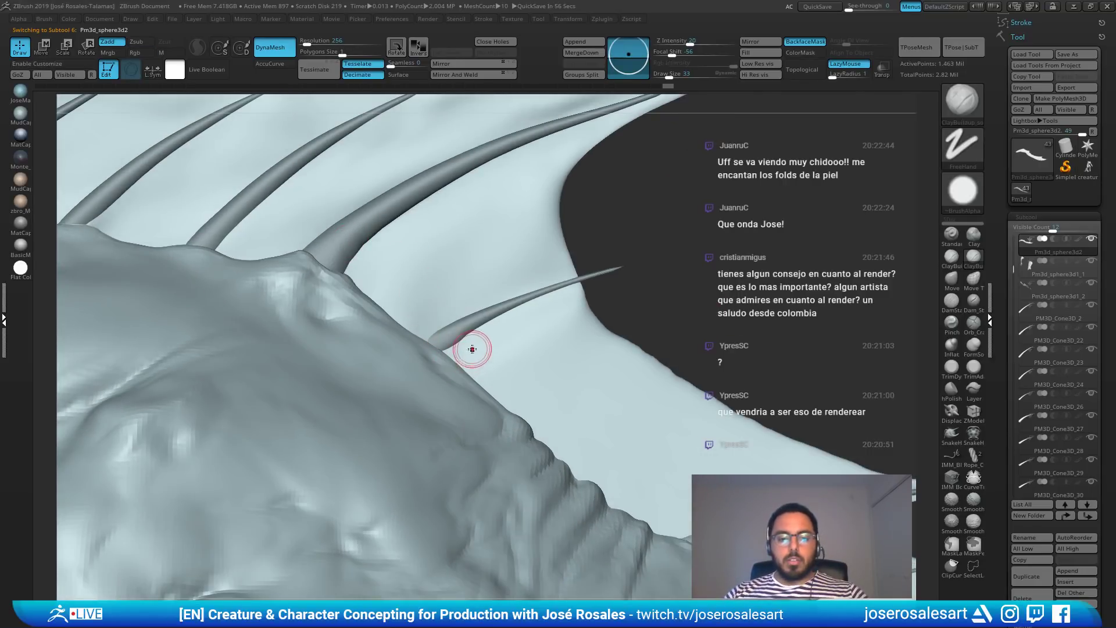
right_click_drag(473, 349, 443, 346)
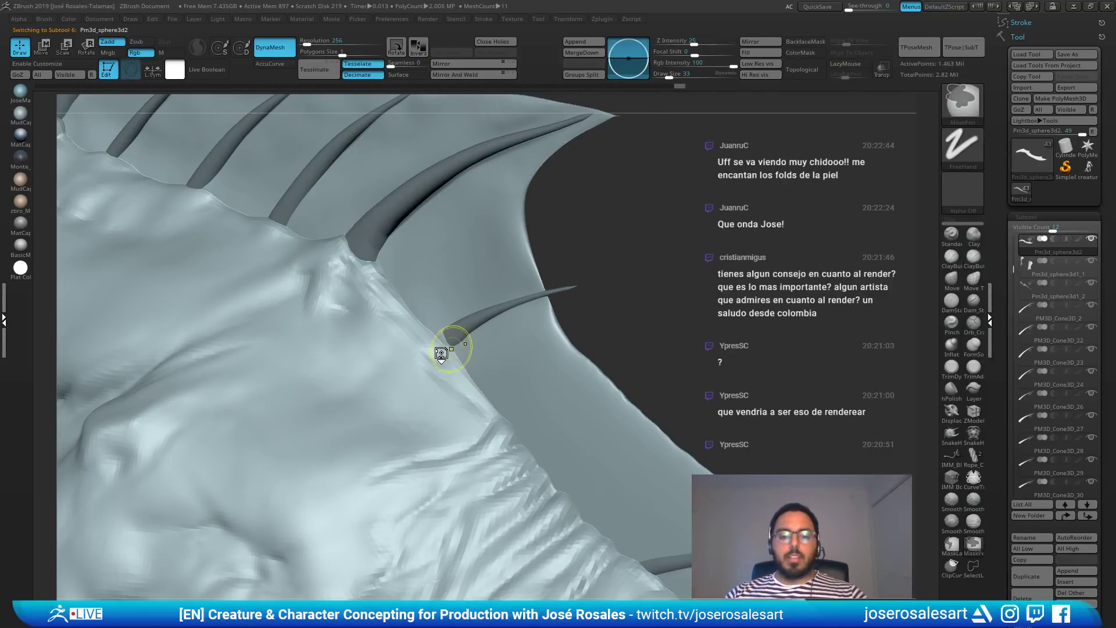
key("ctrl")
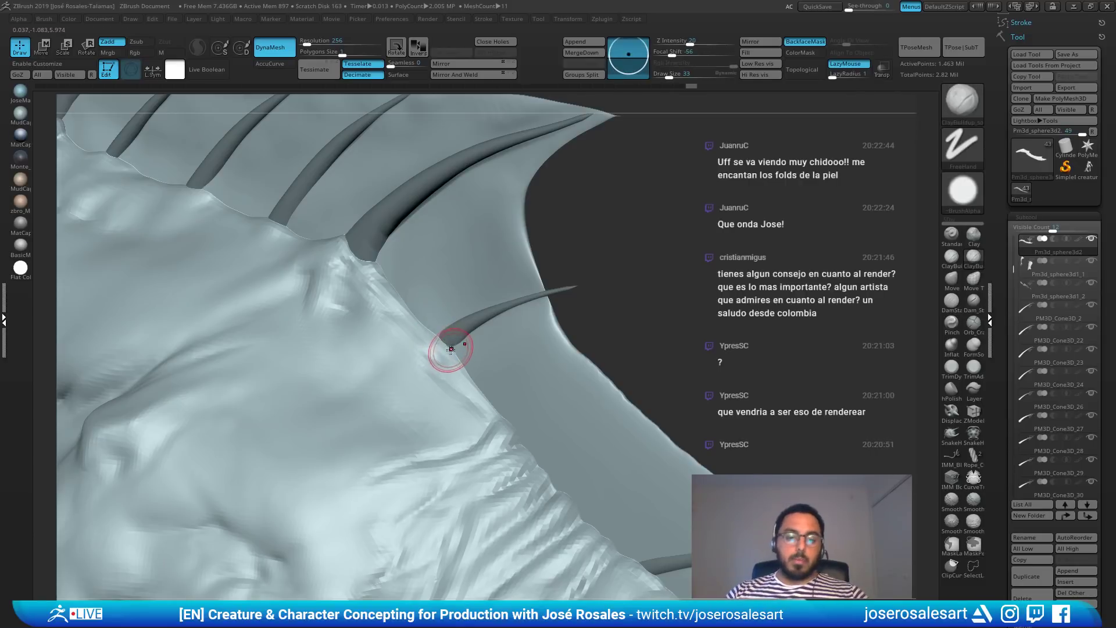
left_click(443, 342, "alt")
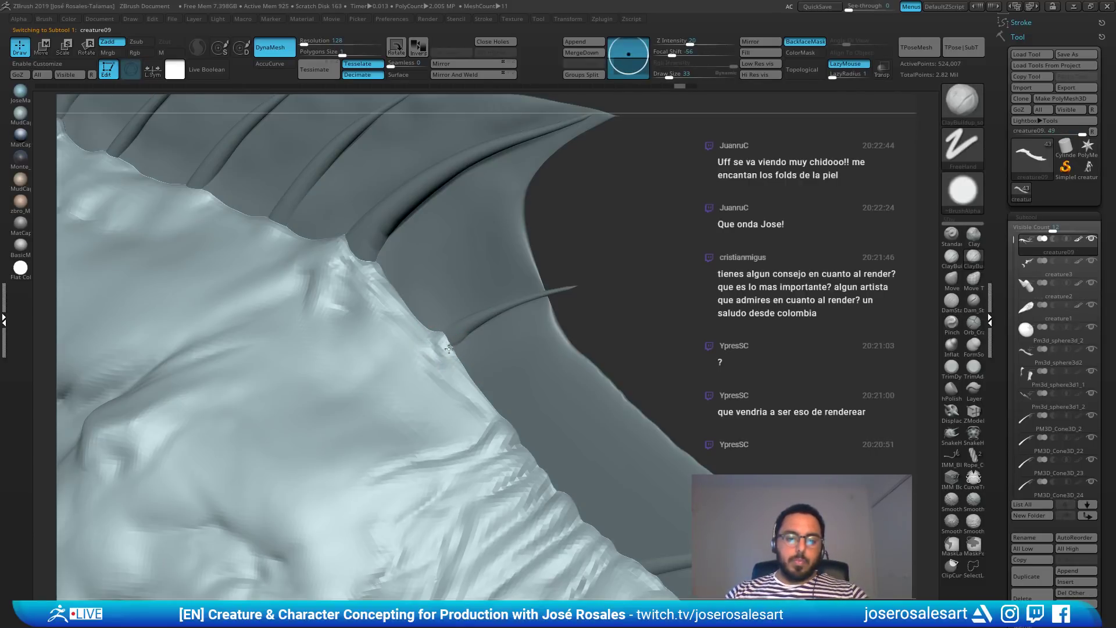
right_click_drag(449, 348, 437, 338)
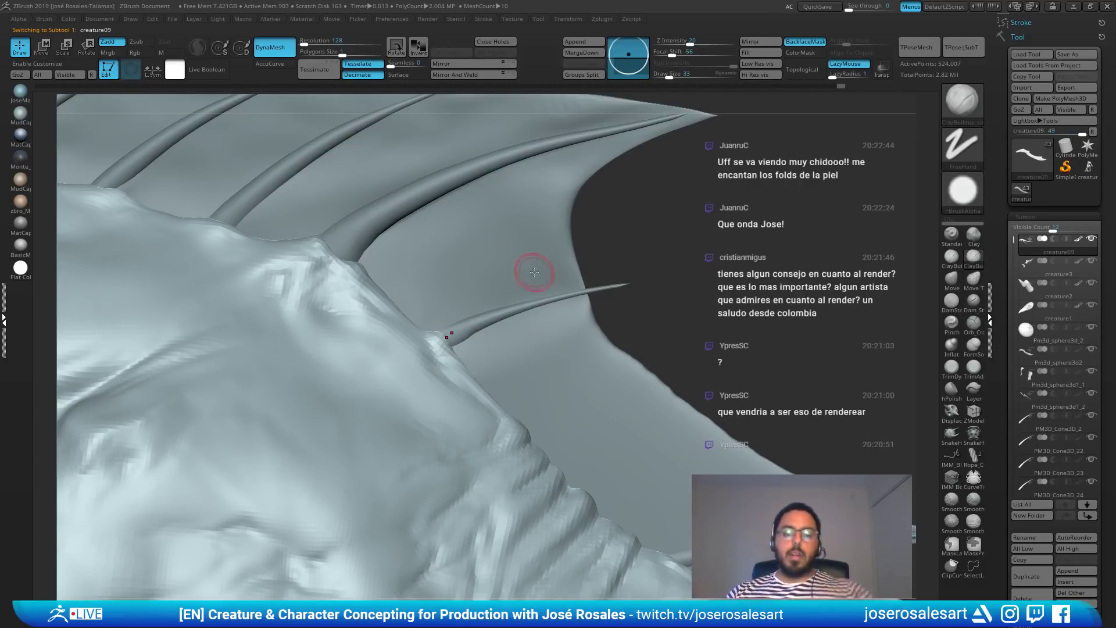
right_click_drag(507, 338, 526, 351)
Step: Select the fin membrane and pull its edge out around the copied spine's tip with the Move brush at draw size 109
left_click(525, 351, "alt")
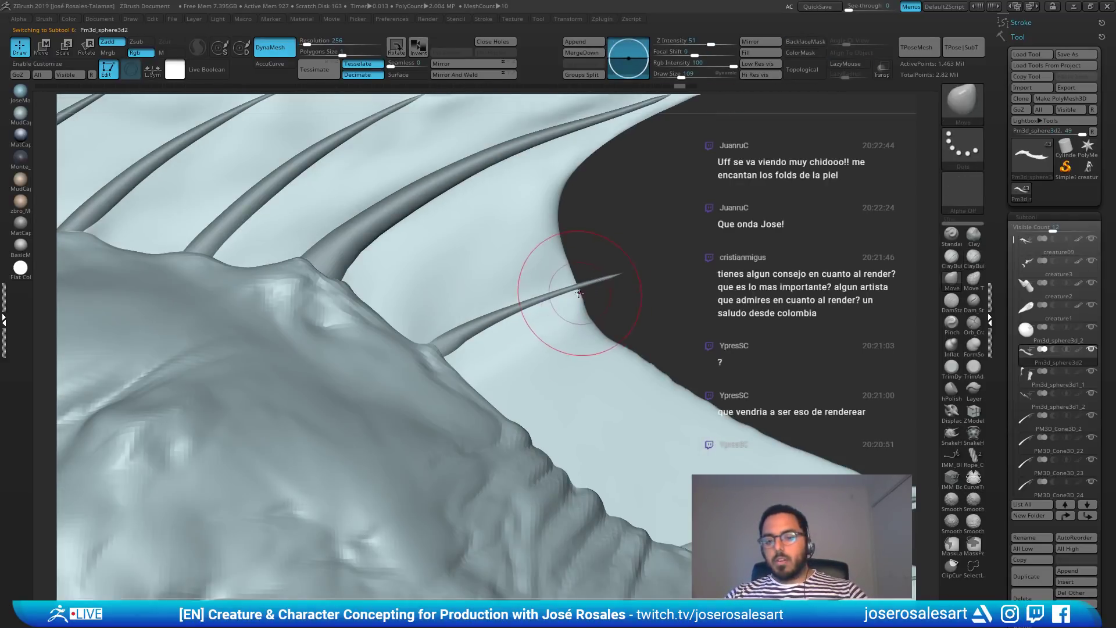
left_click_drag(579, 293, 610, 275)
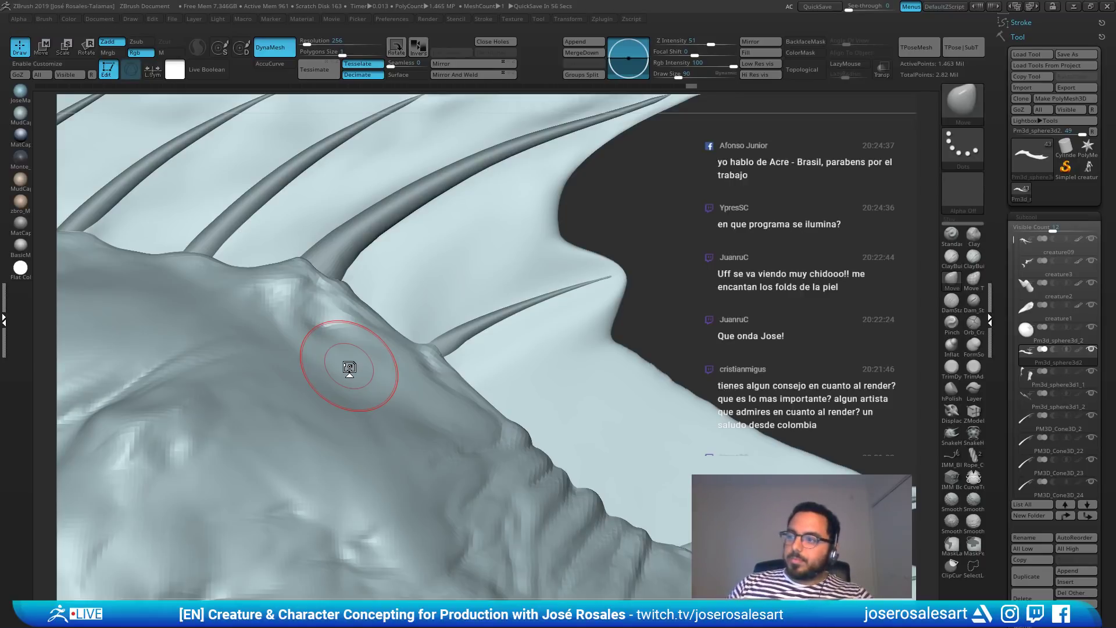
key("shift")
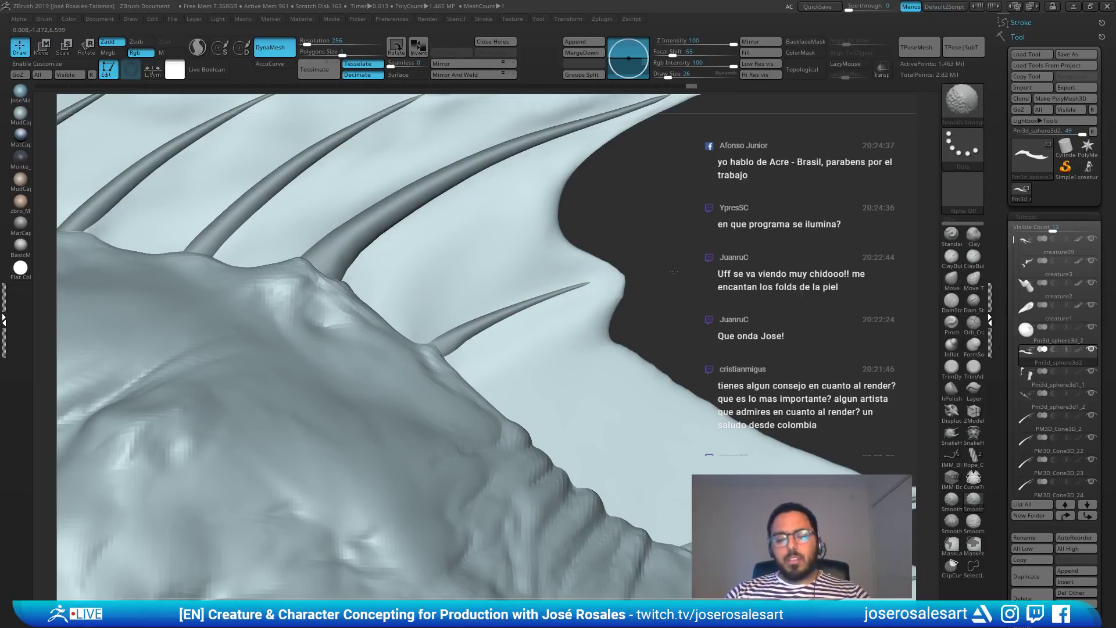
mouse_move(674, 272)
right_mouse_down("ctrl")
mouse_move(516, 311)
mouse_move(662, 248)
mouse_move(671, 297)
mouse_move(751, 273)
mouse_move(692, 285)
right_mouse_up("ctrl")
right_click_drag(465, 273, 526, 321, "ctrl")
Step: Examine the whole creature and the fin's outline along the back, hip and tail from several angles
left_click(309, 332, "alt")
key("shift+f")
key("shift+f")
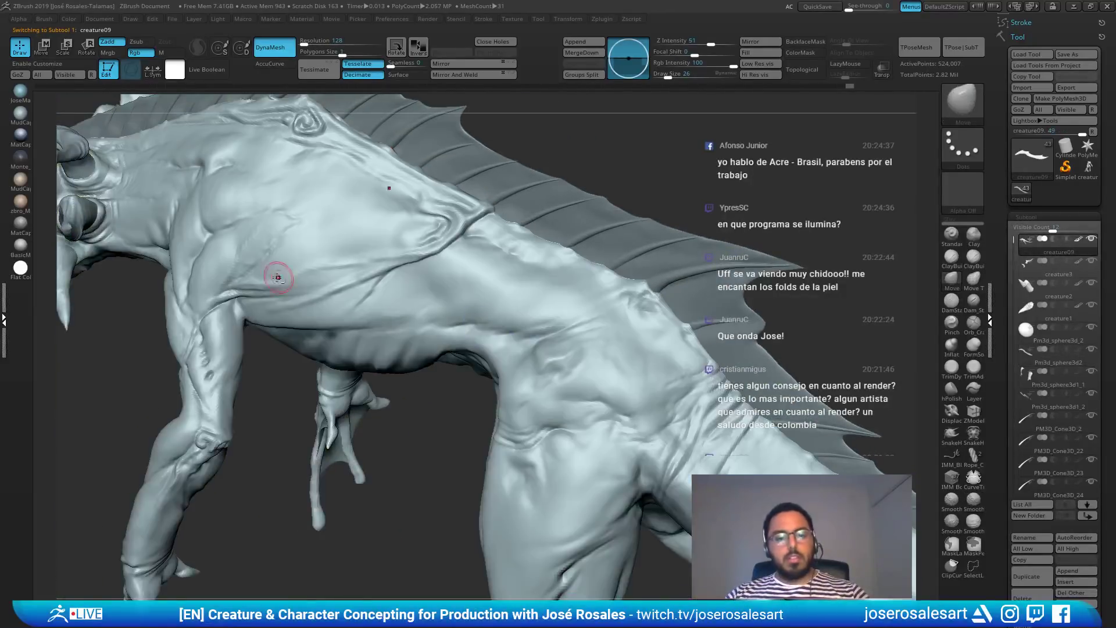
right_click_drag(278, 278, 457, 362, "alt")
right_click_drag(256, 332, 285, 338)
right_click_drag(609, 344, 354, 244, "alt")
mouse_move(712, 434)
right_mouse_down("alt")
mouse_move(615, 315)
mouse_move(654, 311)
mouse_move(598, 326)
right_mouse_up("alt")
key("s")
left_click_drag(616, 325, 622, 324)
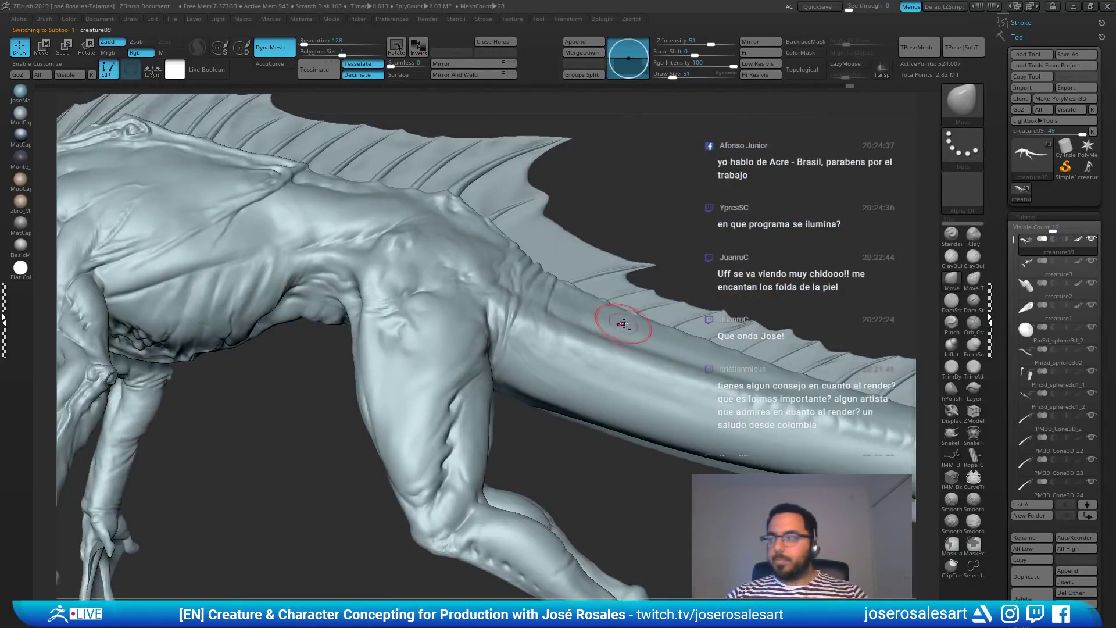
right_click_drag(623, 324, 538, 315)
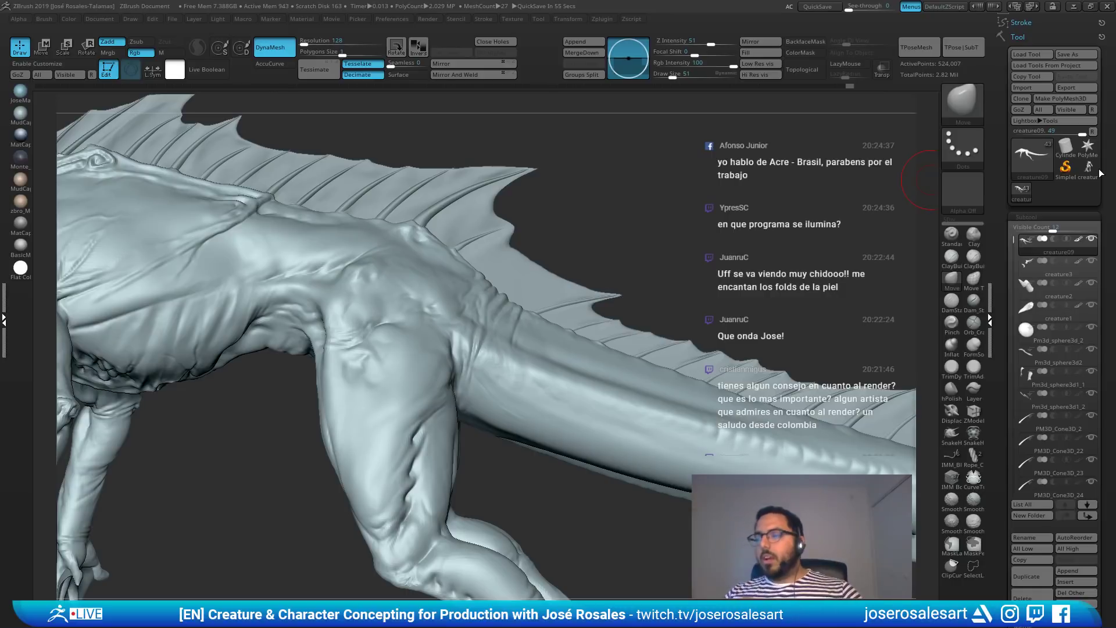
mouse_move(585, 247)
left_mouse_down()
mouse_move(501, 271)
mouse_move(591, 242)
mouse_move(466, 242)
left_mouse_up()
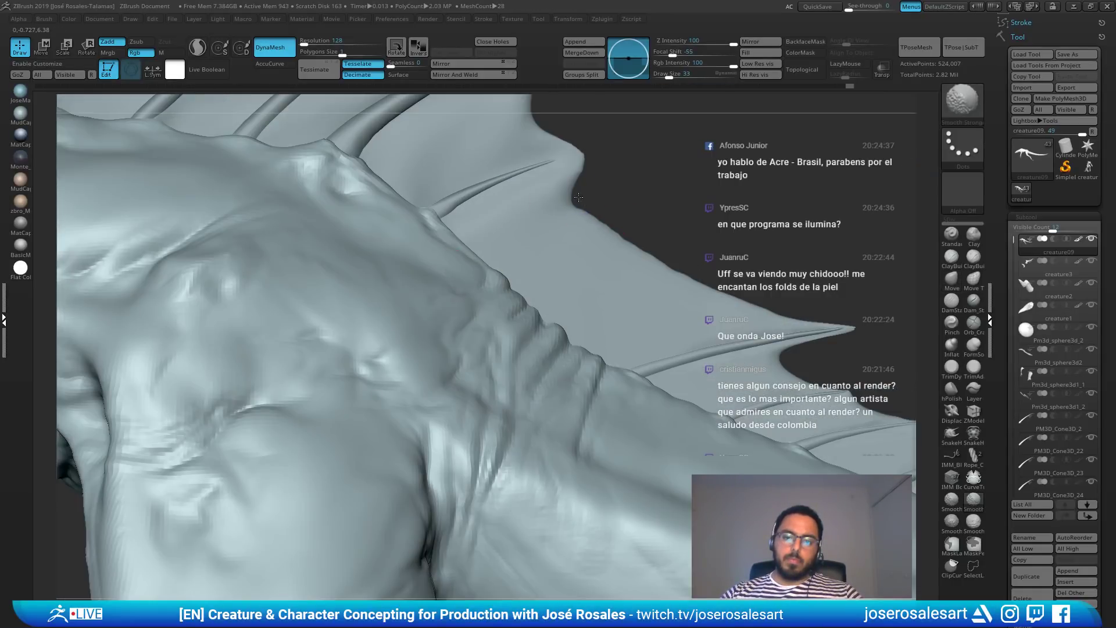
Step: Select the fin membrane and sharpen the point beyond the copied spine's tip with the Move brush at draw size 33
left_click(570, 221, "alt")
left_click_drag(563, 195, 466, 257, "alt")
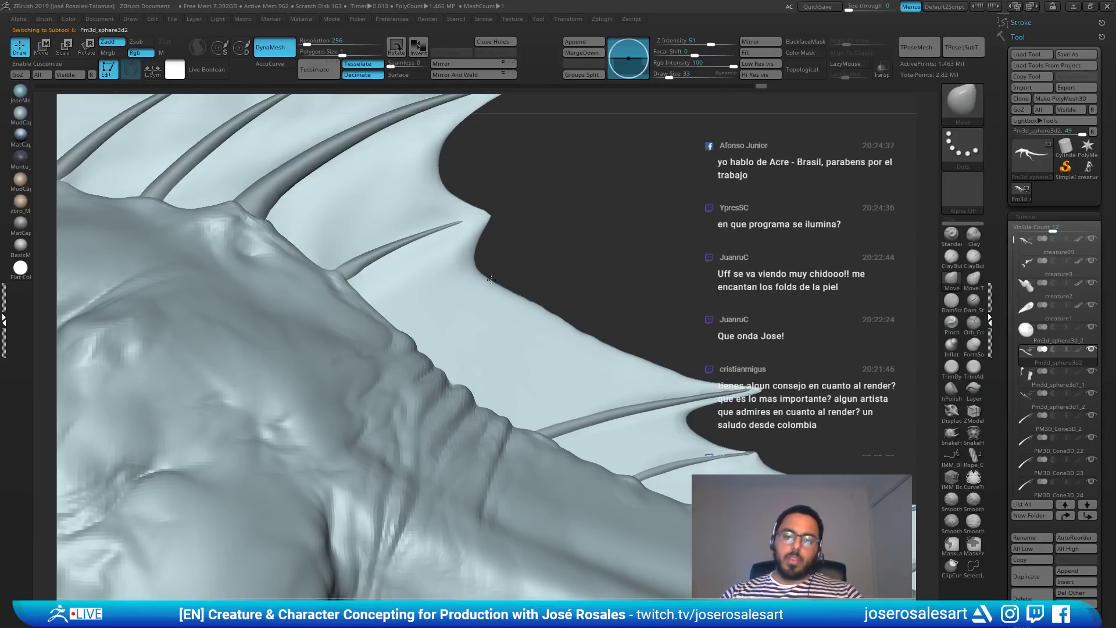
right_click_drag(438, 172, 471, 298, "alt")
Step: Sculpt the membrane around the copied spine with a large ClayBuildup brush and smooth the strokes on both sides of it
key("s")
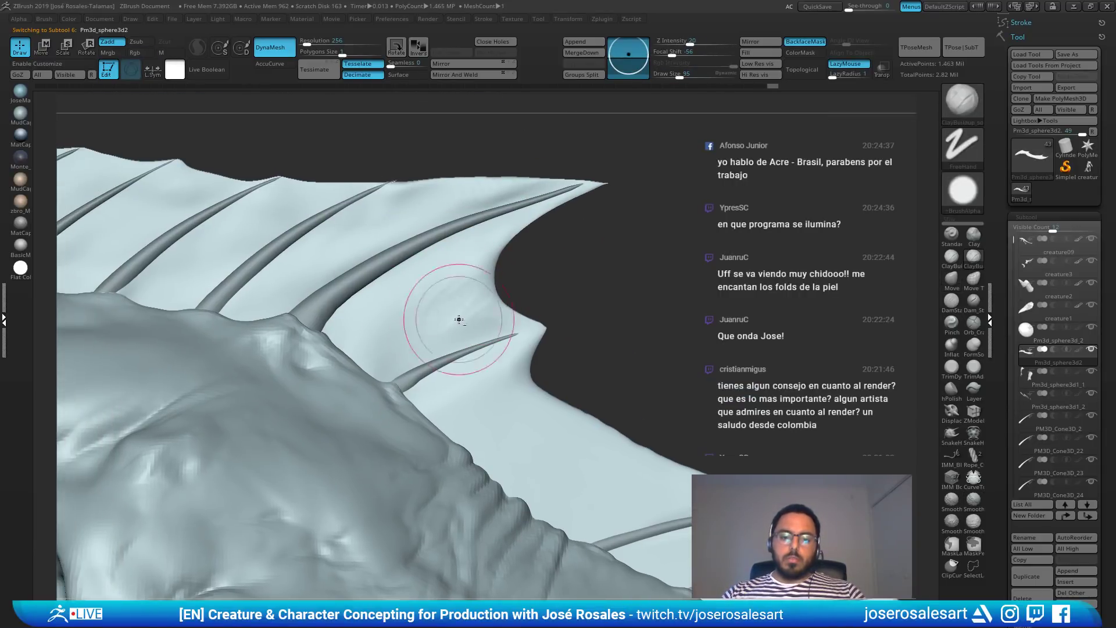
mouse_move(459, 319)
left_mouse_down()
mouse_move(466, 391)
mouse_move(521, 364)
left_mouse_up()
right_click_drag(519, 340, 491, 349, "ctrl")
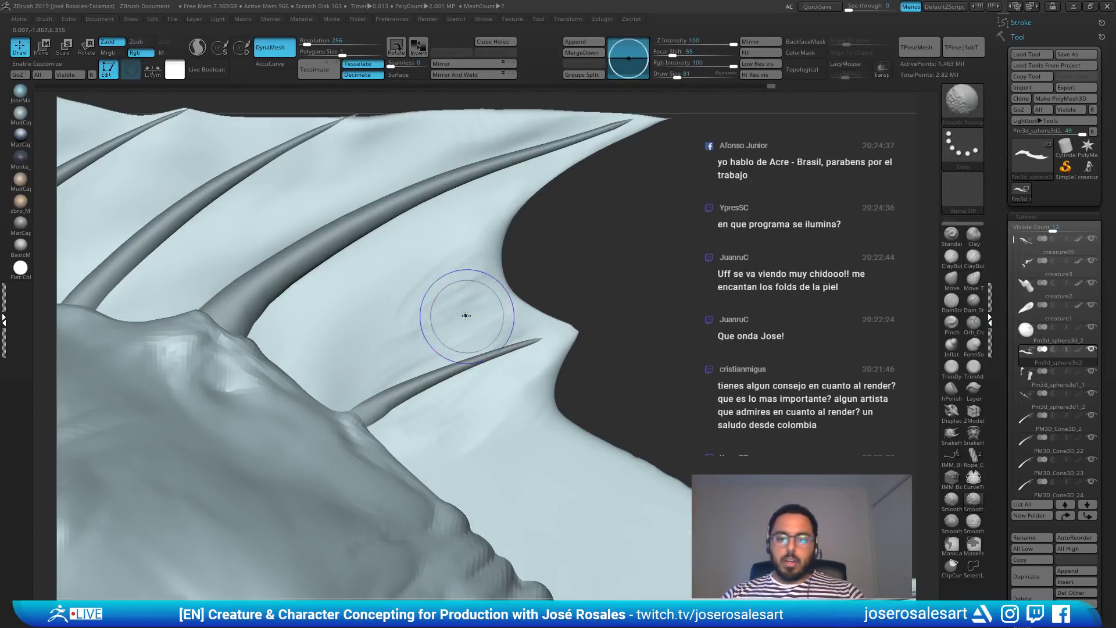
left_click_drag(466, 314, 454, 284, "shift")
left_click_drag(478, 360, 457, 363, "shift")
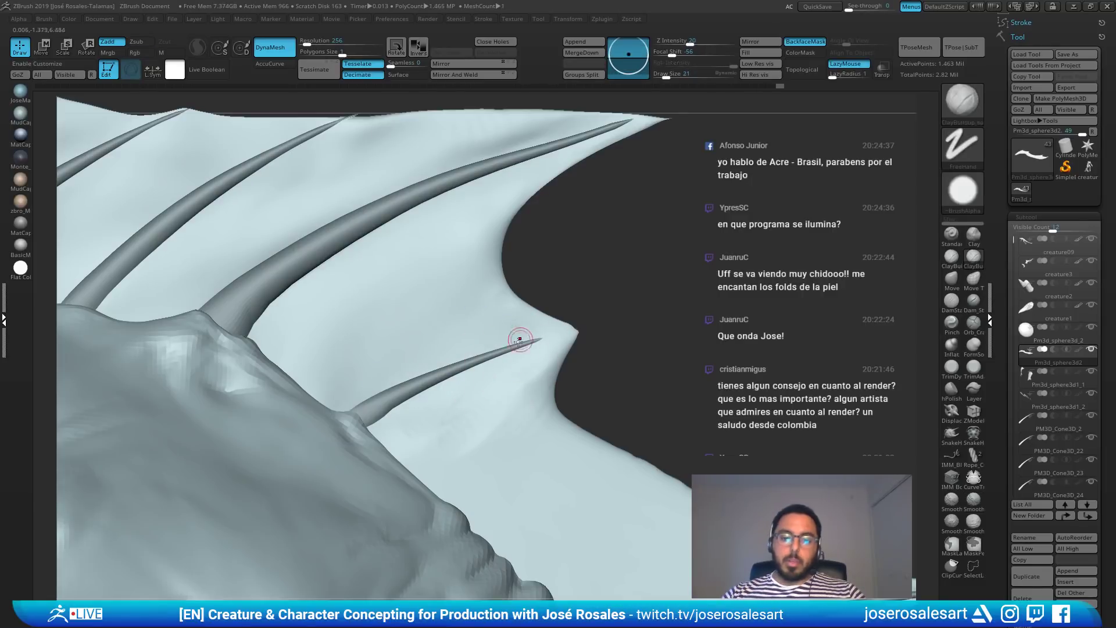
right_click_drag(491, 323, 496, 343, "ctrl")
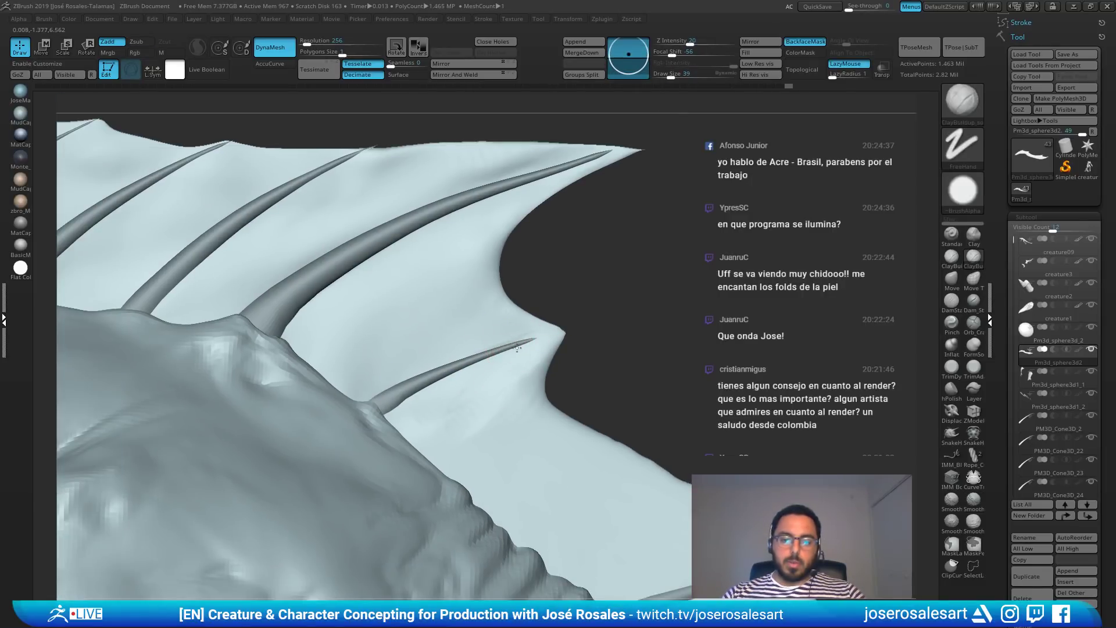
right_click_drag(399, 382, 486, 368)
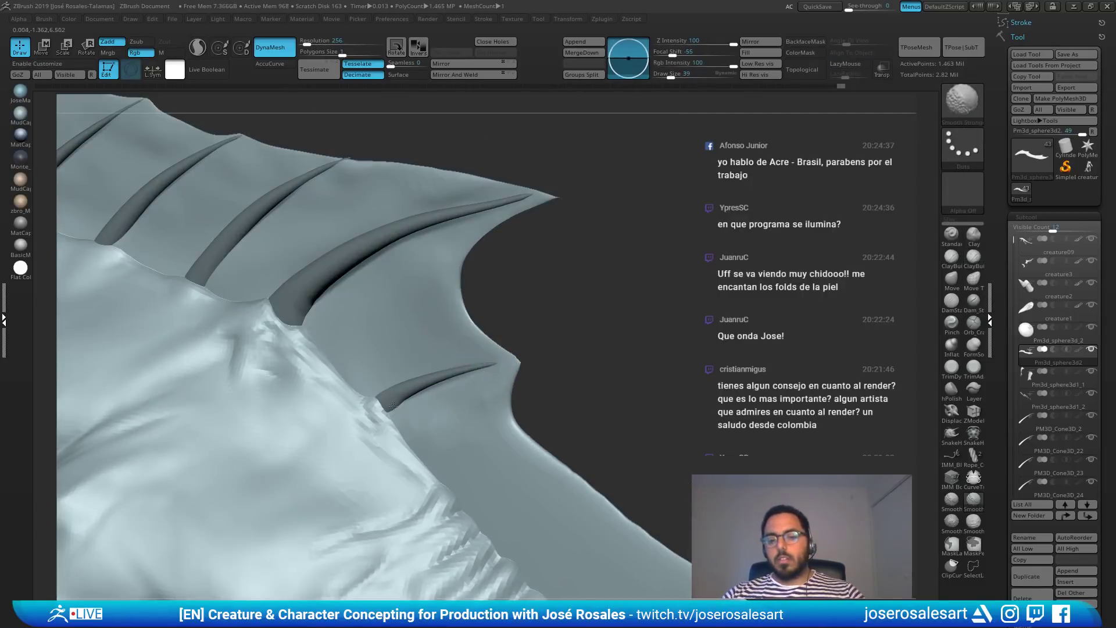
Step: Select the copied spine and stretch it along its length so its tip reaches the membrane's point
mouse_move(374, 427)
right_mouse_down()
mouse_move(435, 430)
mouse_move(399, 386)
right_mouse_up()
left_click(399, 386, "alt")
key("r")
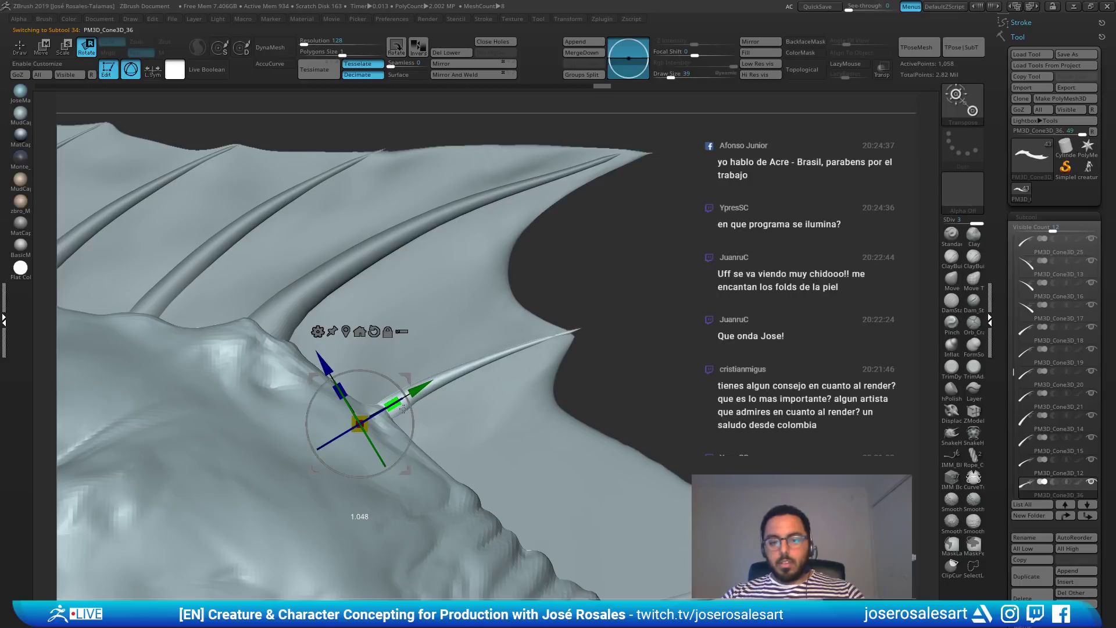
key("q")
Step: Select the fin membrane and refine its edge around the lengthened spine's tip with the Move brush at draw size 58
left_click(560, 345, "alt")
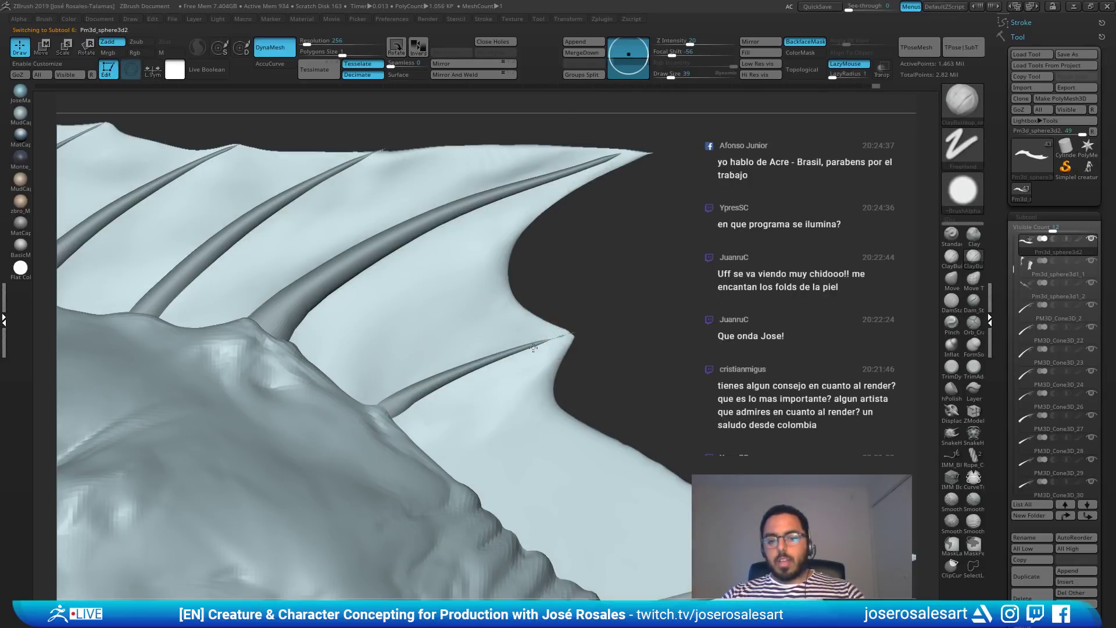
key("shift")
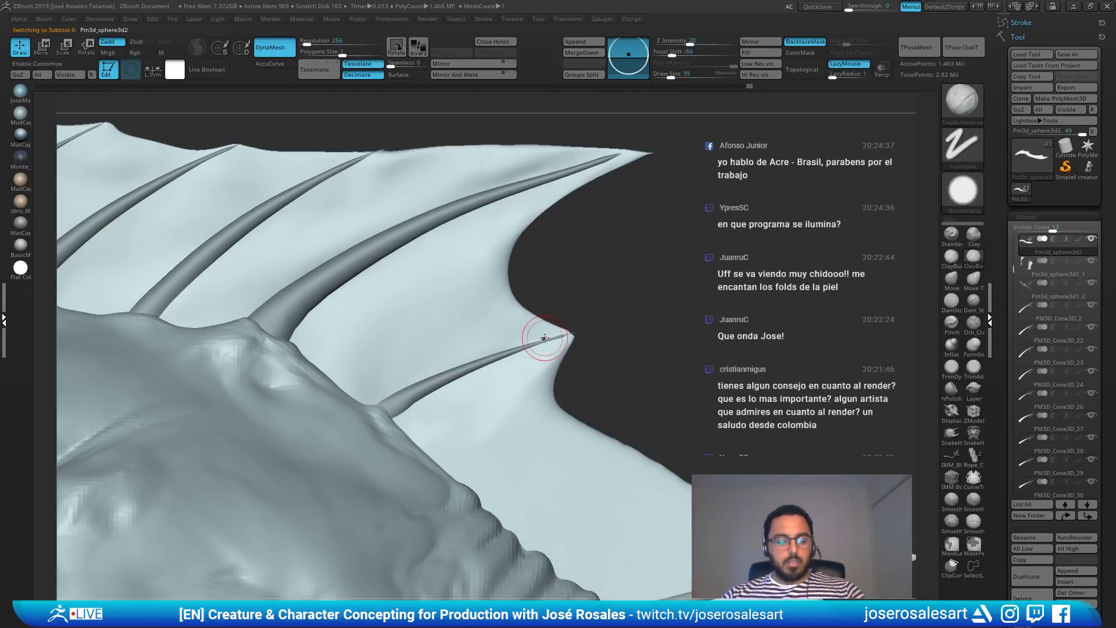
key("b")
key("m")
key("v")
key("shift")
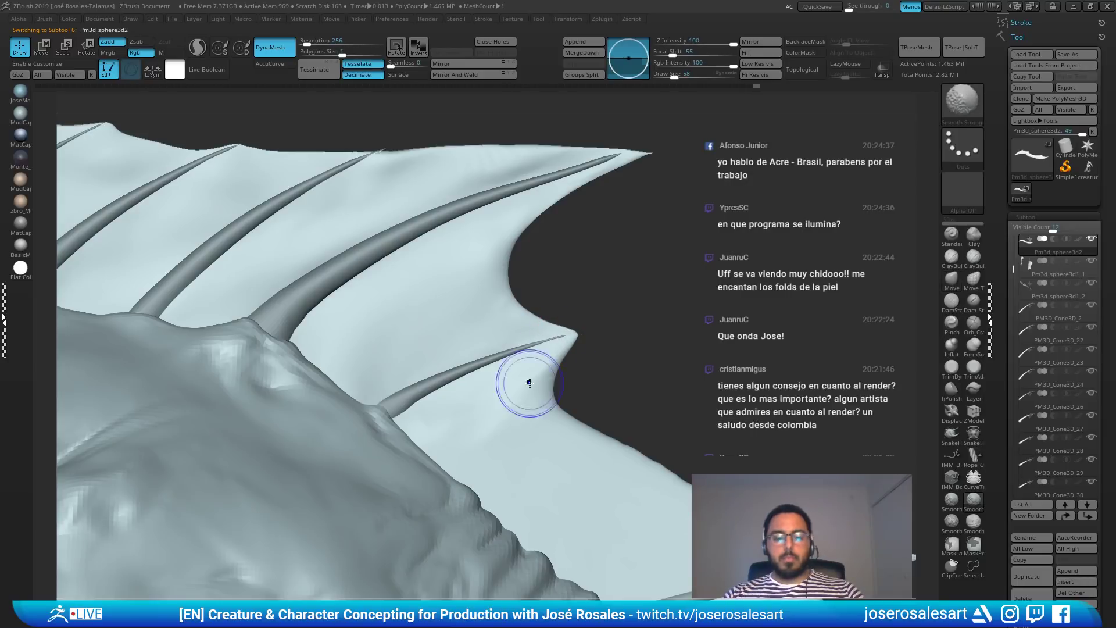
mouse_move(416, 311)
right_mouse_down("ctrl")
mouse_move(416, 369)
mouse_move(433, 359)
mouse_move(541, 427)
right_mouse_up("ctrl")
right_click_drag(541, 428, 543, 382, "ctrl")
Step: Select the copied spine and prepare ClayBuildup at draw size 58 for sculpting its base
left_click(655, 393, "alt")
right_click_drag(654, 344, 509, 275, "alt")
key("b")
key("c")
key("b")
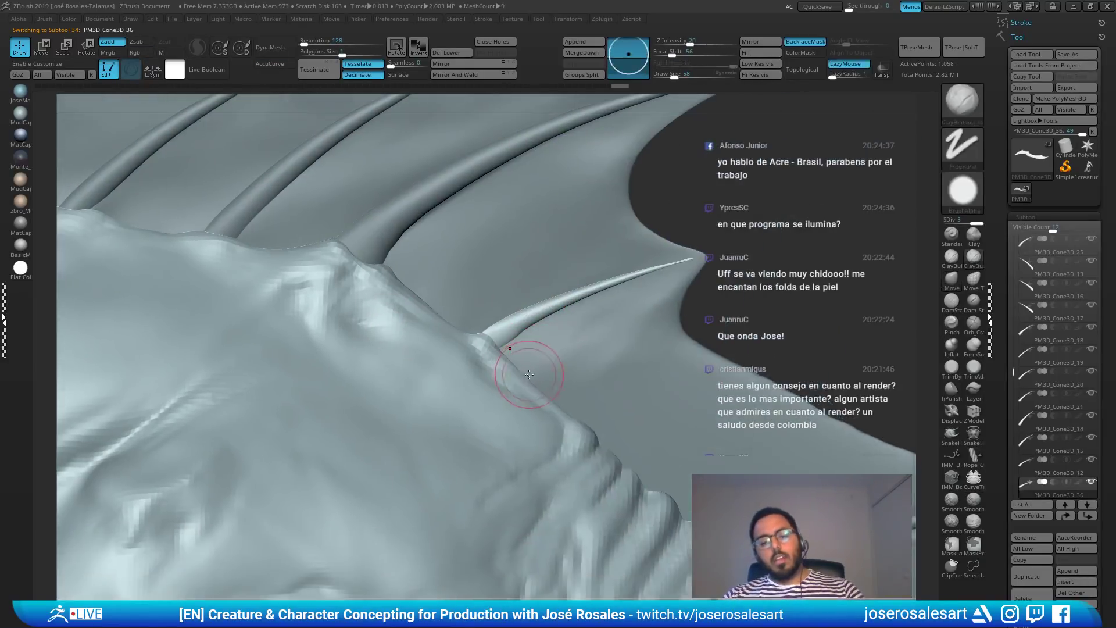
key("ctrl")
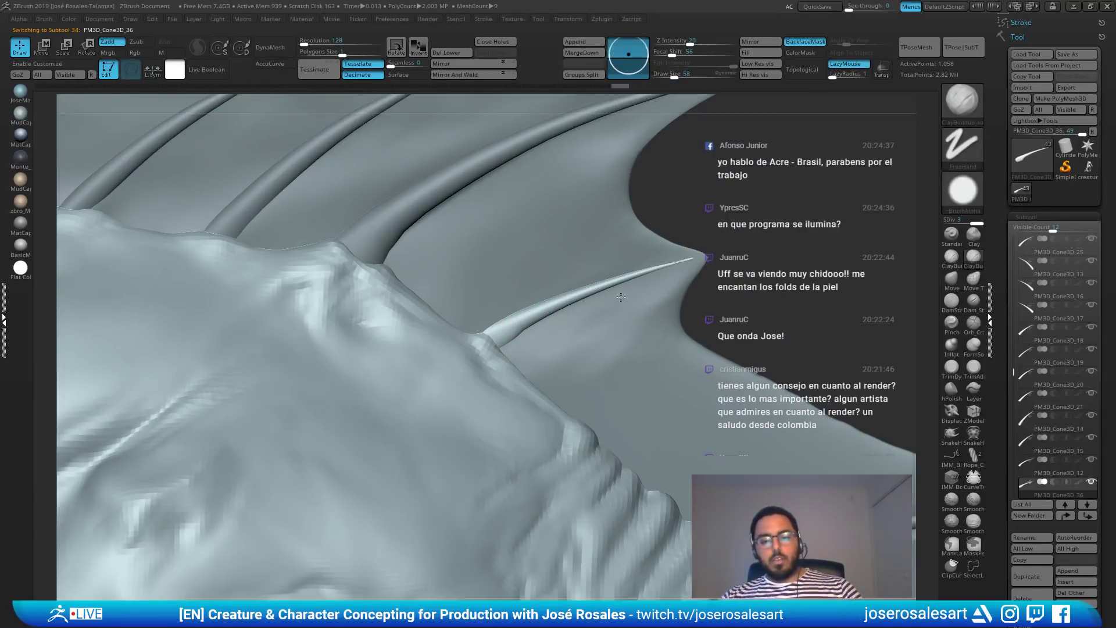
Step: Duplicate the spine at the rear of the back fin and move the copy up into the wide gap before the next spine
right_click_drag(607, 342, 488, 332, "alt")
left_click_drag(390, 318, 398, 314, "shift")
right_click_drag(397, 313, 250, 298, "alt")
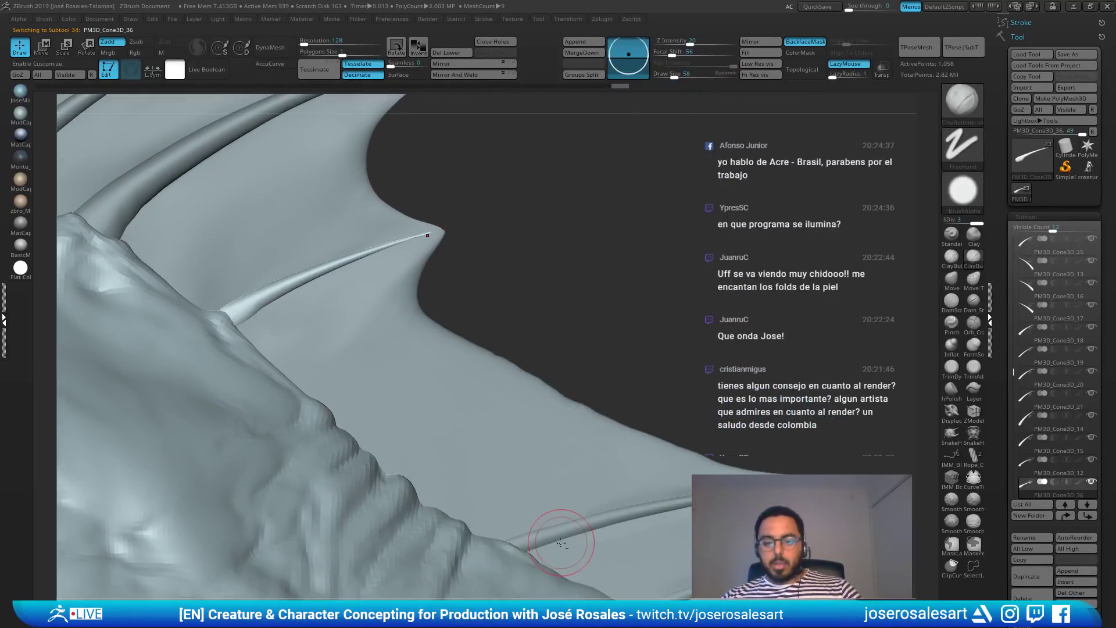
left_click(620, 499, "alt")
right_click_drag(611, 457, 670, 368, "alt")
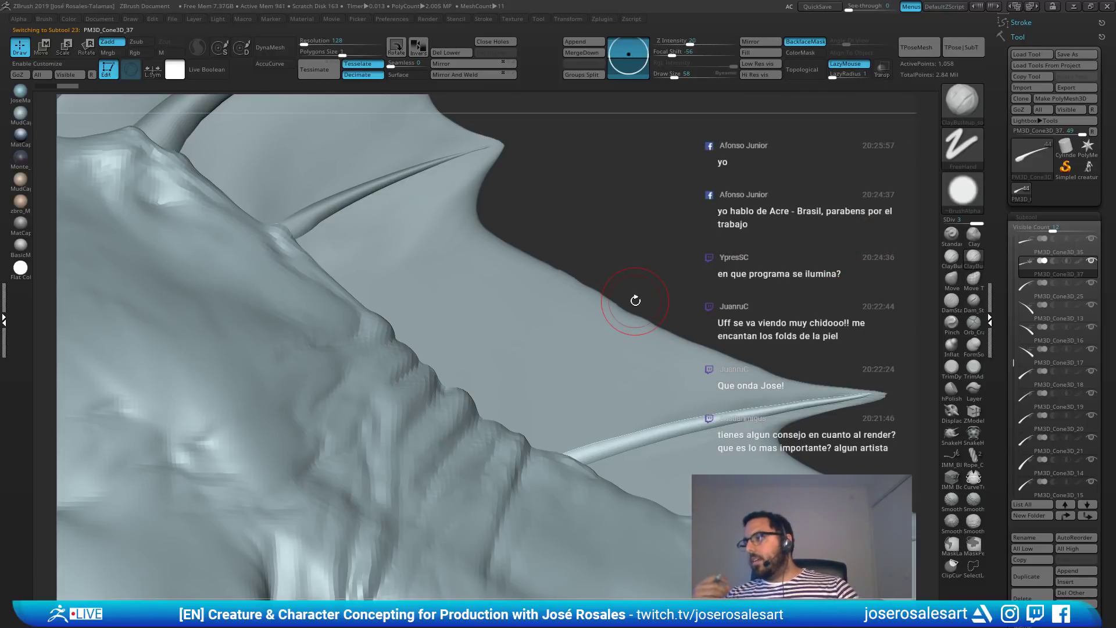
key("w")
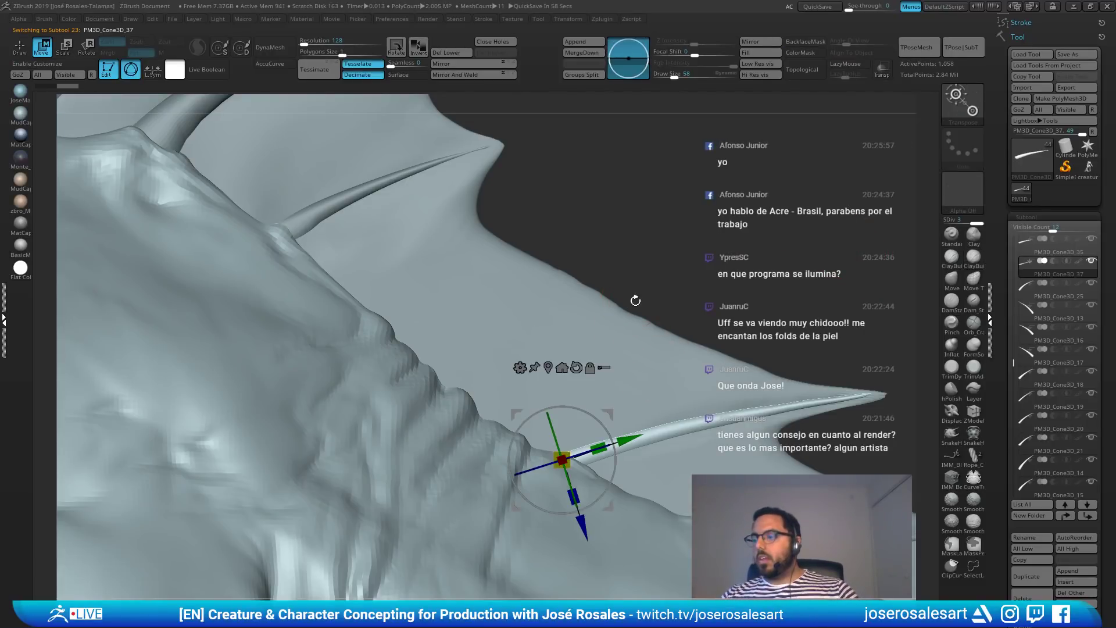
left_click_drag(613, 417, 439, 371)
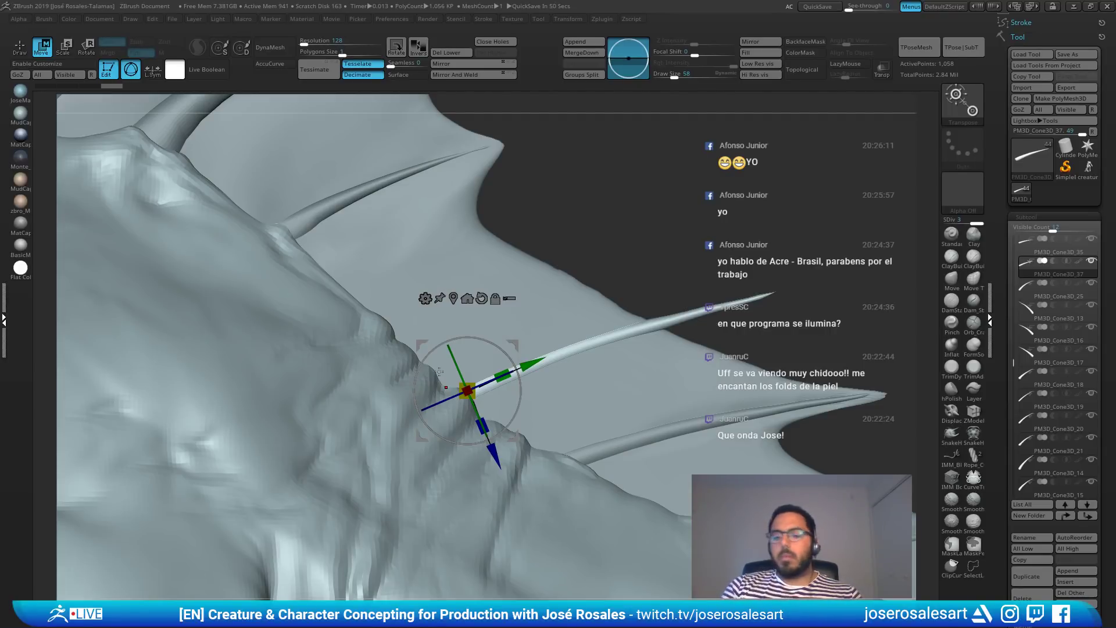
Step: Reposition and rotate the copied spine so it follows the fin surface with its base seated in the back
key("q")
left_click_drag(499, 332, 505, 352, "alt")
mouse_move(540, 415)
left_mouse_down()
mouse_move(573, 408)
mouse_move(456, 408)
left_mouse_up()
key("r")
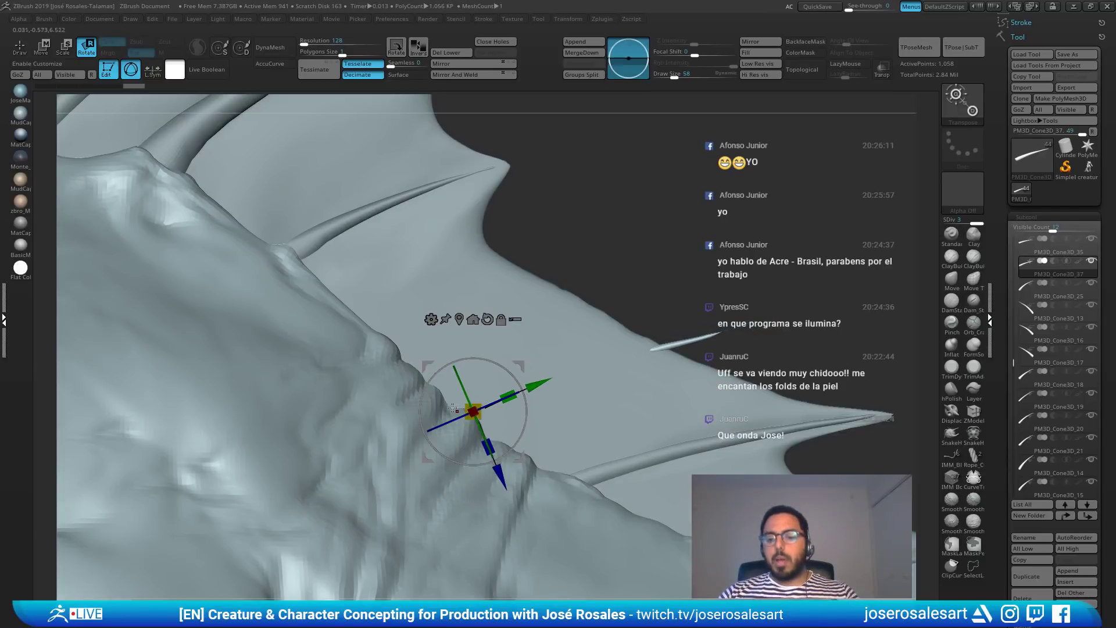
left_click_drag(520, 387, 471, 409)
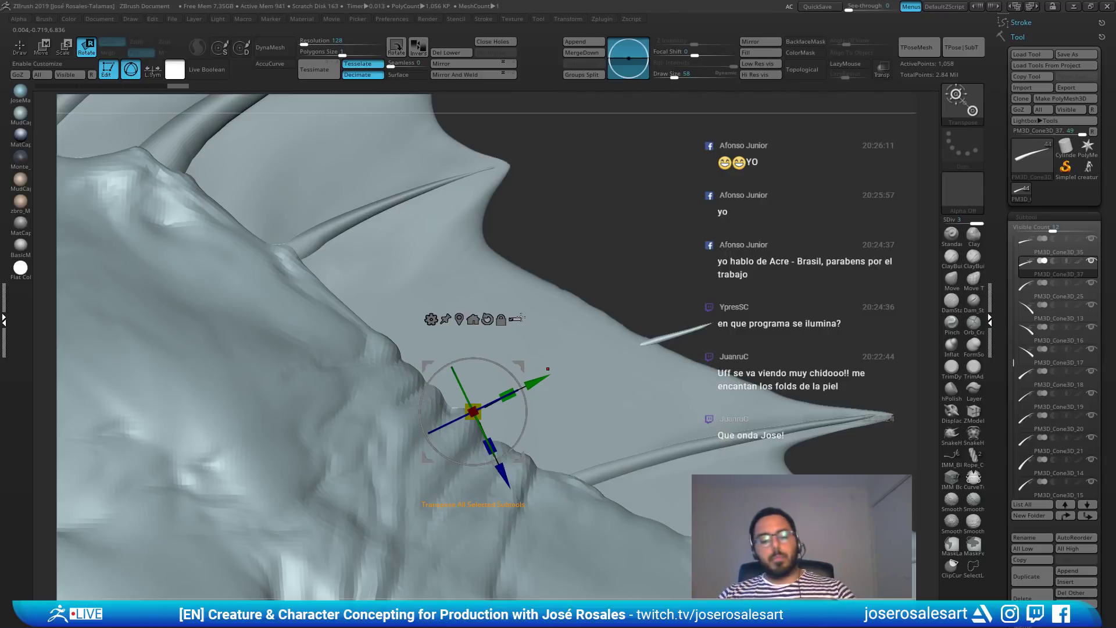
key("q")
Step: Select the fin membrane, then sculpt and smooth it around the copied spine
left_click(541, 295, "alt")
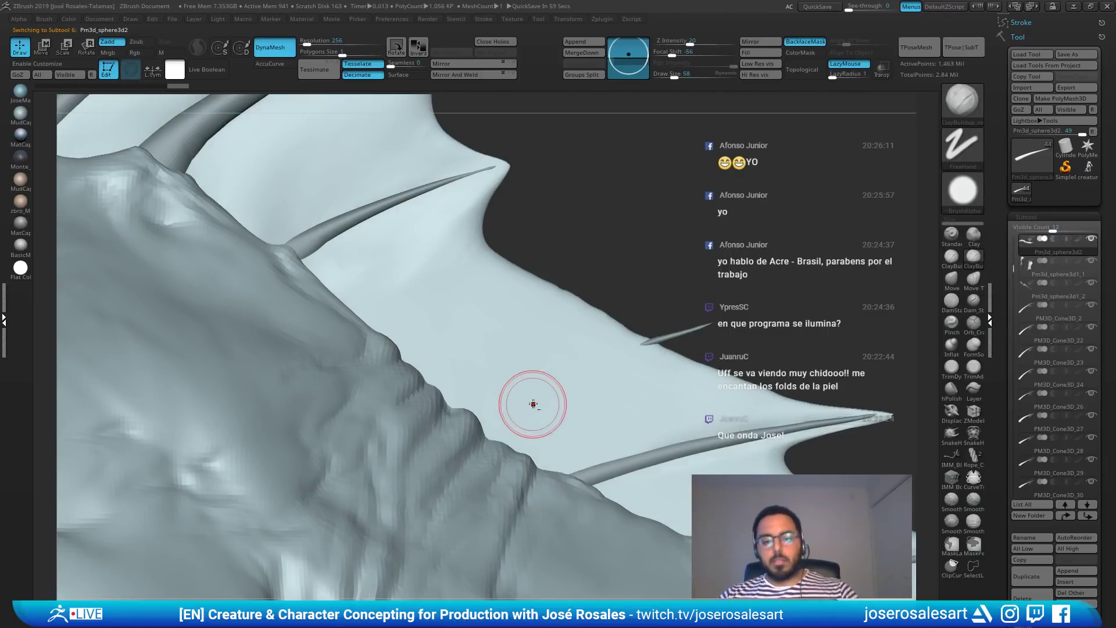
mouse_move(531, 402)
left_mouse_down()
mouse_move(471, 423)
mouse_move(633, 350)
mouse_move(517, 420)
mouse_move(651, 366)
mouse_move(591, 413)
mouse_move(616, 393)
left_mouse_up()
right_click_drag(616, 393, 582, 412)
left_click_drag(610, 388, 576, 360, "shift")
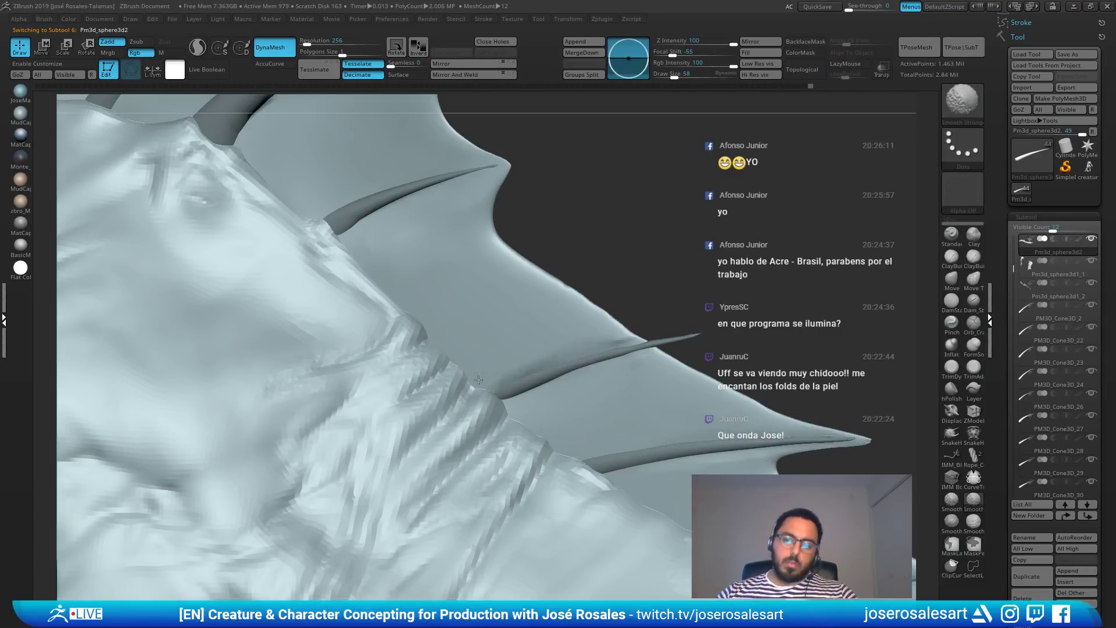
mouse_move(523, 401)
right_mouse_down()
mouse_move(501, 418)
mouse_move(512, 395)
right_mouse_up()
Step: Select the copied spine and smooth its base where it meets the creature's back
left_click(508, 400, "alt")
left_click(493, 408, "alt")
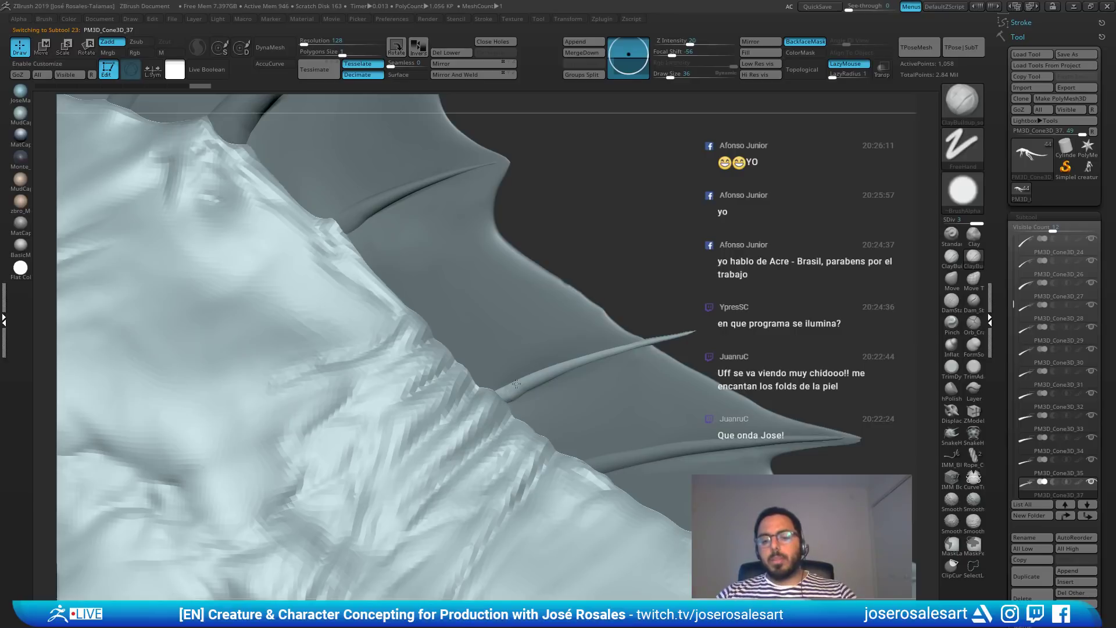
left_click_drag(674, 256, 703, 233)
left_click_drag(503, 404, 510, 411, "shift")
left_click_drag(739, 279, 718, 296)
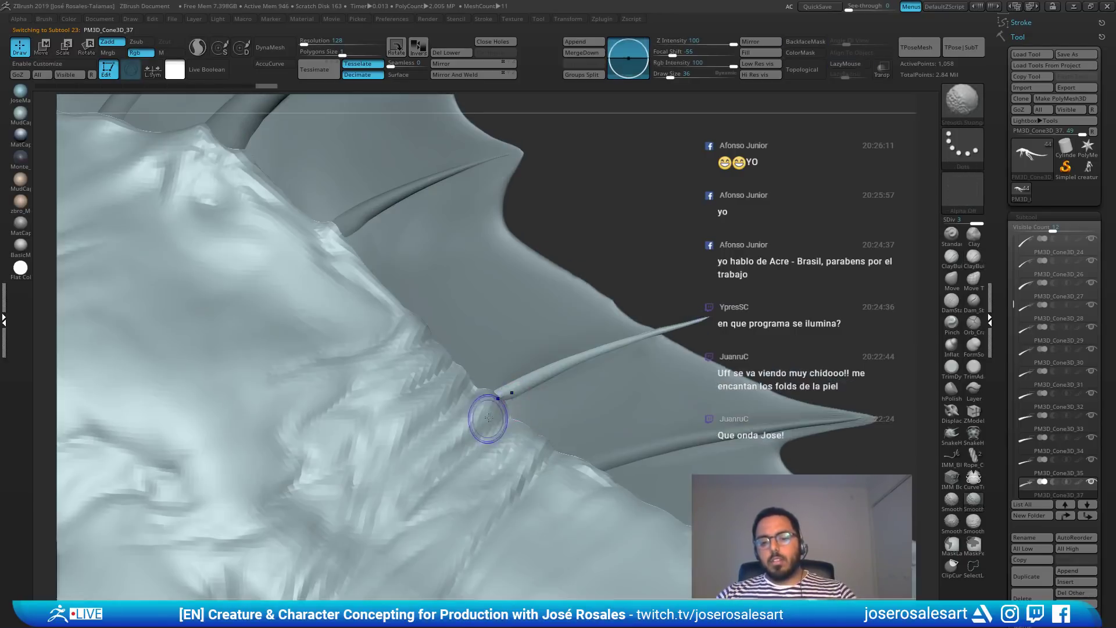
left_click_drag(649, 243, 639, 333)
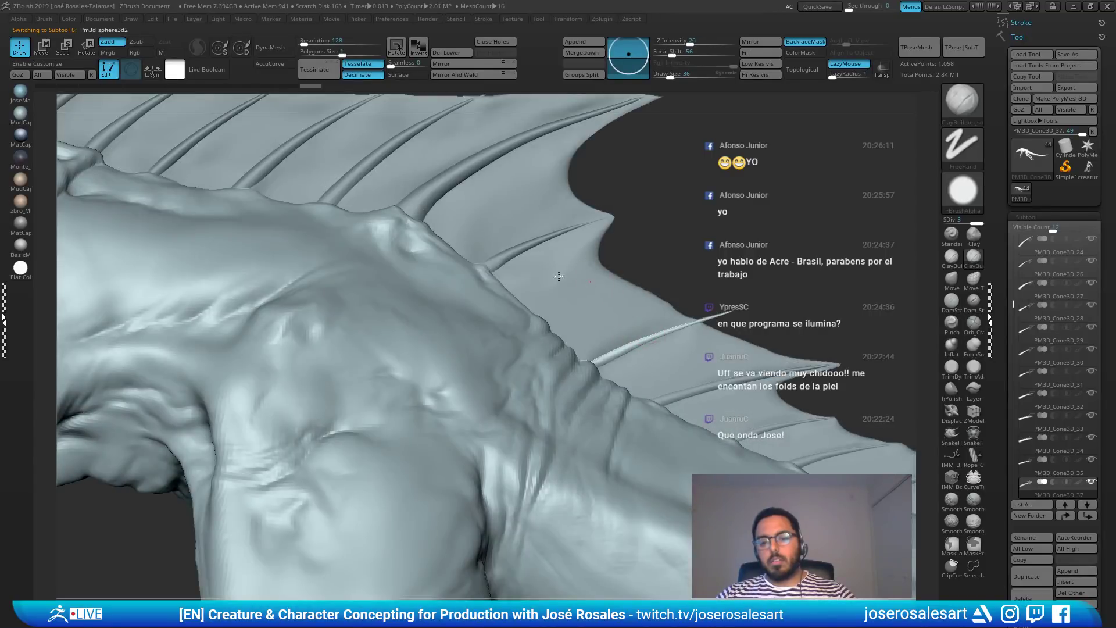
Step: Select the fin membrane, set the draw size to 62, and reshape the edge below the short spine's tip with SnakeHook and smoothing
left_click(558, 277, "alt")
left_click_drag(668, 152, 623, 247, "alt")
key("bracketright")
key("bracketright")
key("bracketright")
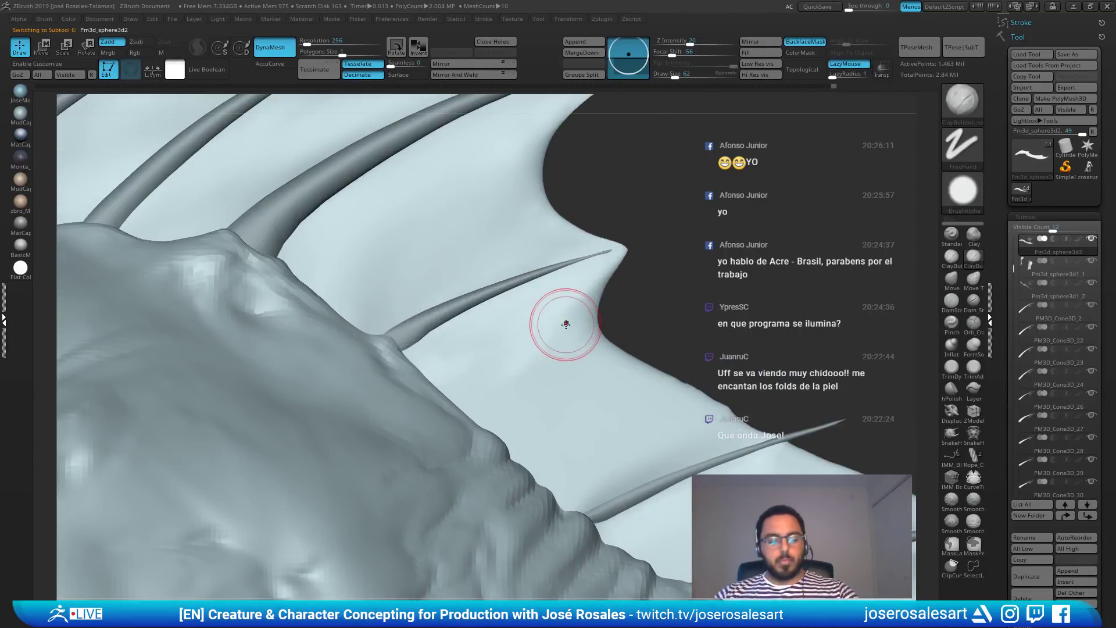
key("b")
key("s")
key("h")
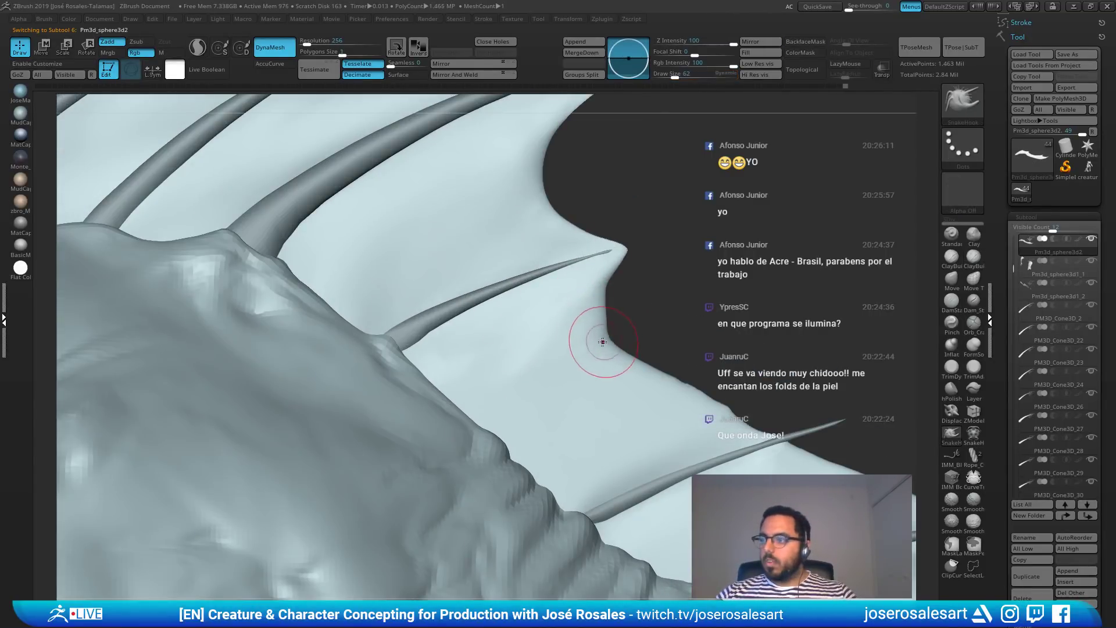
key("shift")
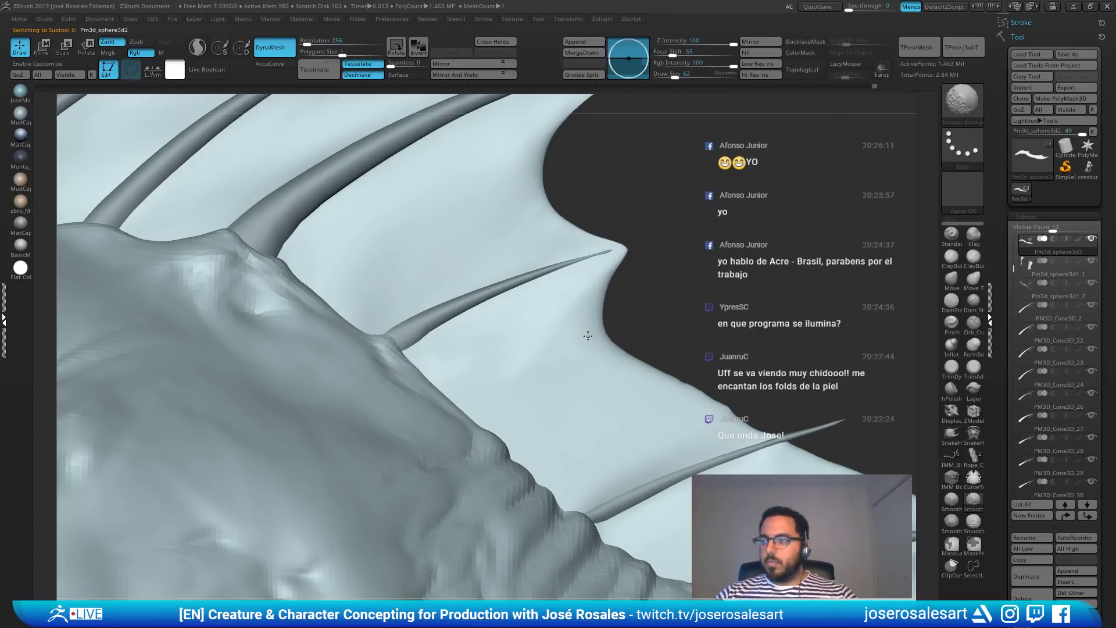
left_click_drag(594, 330, 605, 337, "shift")
Step: Build up the membrane beside the concave edge above the short spine with ClayBuildup at draw size 77 and smooth the strokes
mouse_move(620, 292)
left_mouse_down("alt")
mouse_move(543, 316)
mouse_move(515, 302)
left_mouse_up("alt")
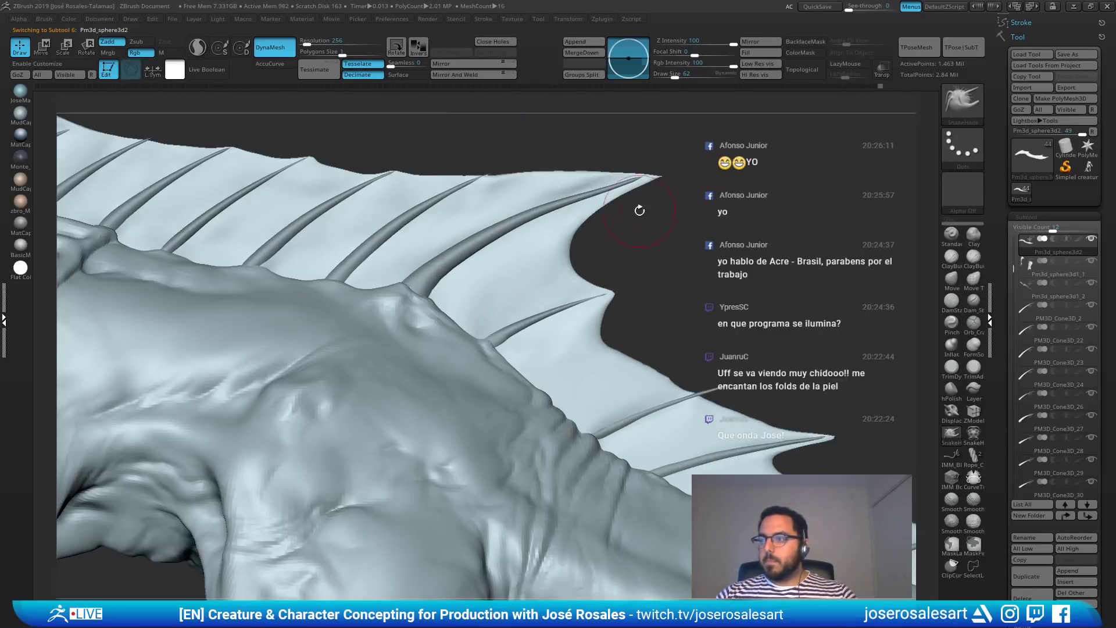
left_click_drag(660, 302, 705, 340)
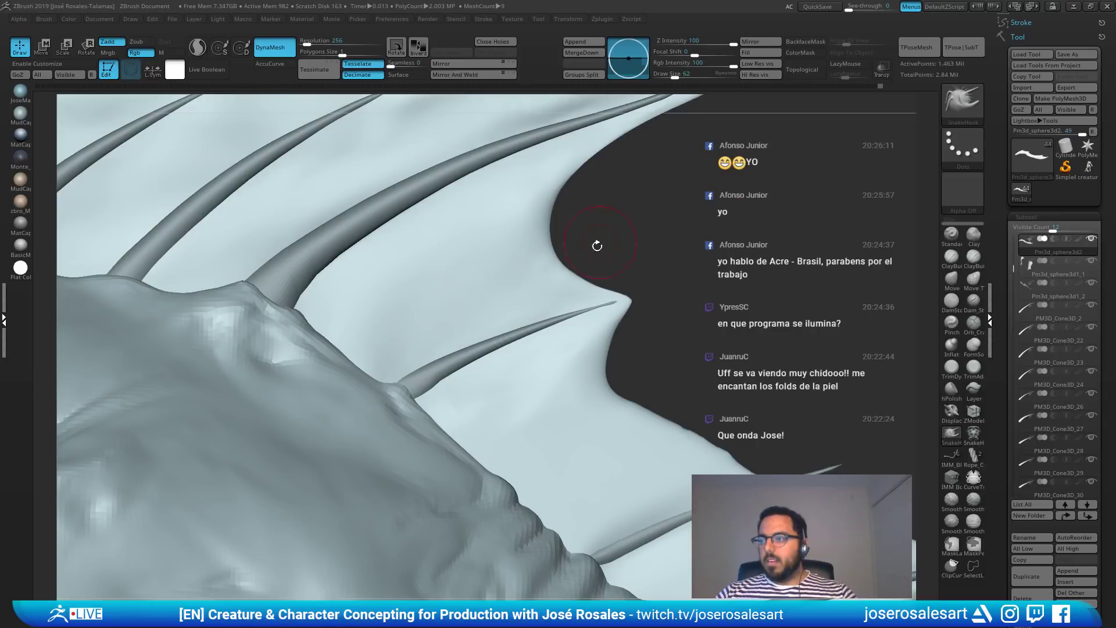
mouse_move(552, 292)
right_mouse_down()
mouse_move(528, 260)
mouse_move(556, 250)
right_mouse_up()
key("b")
key("c")
key("b")
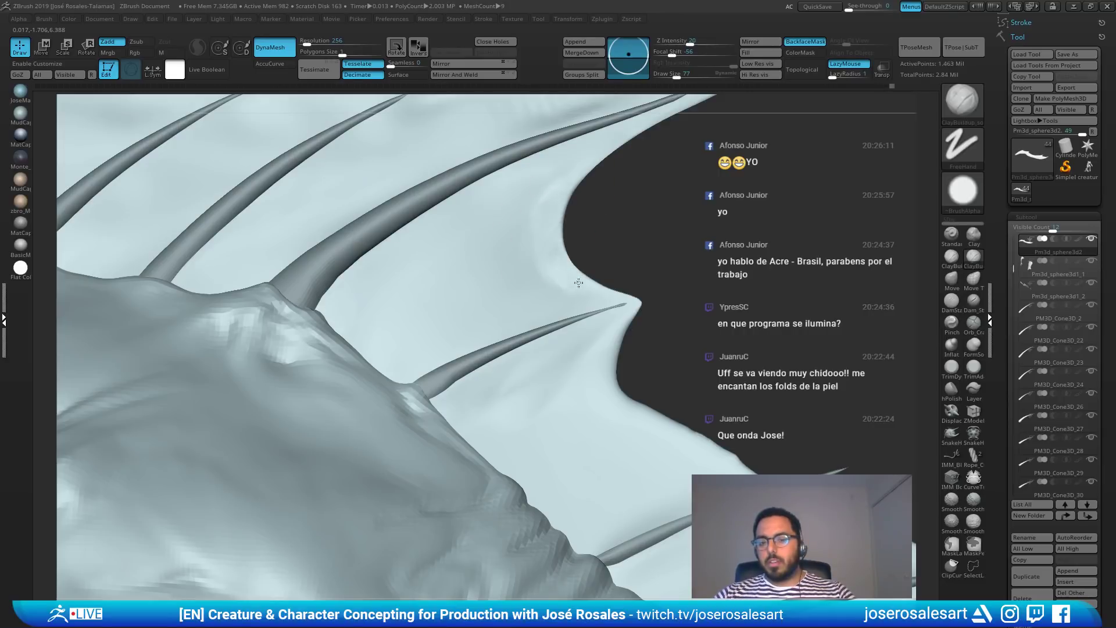
left_click_drag(542, 276, 528, 188)
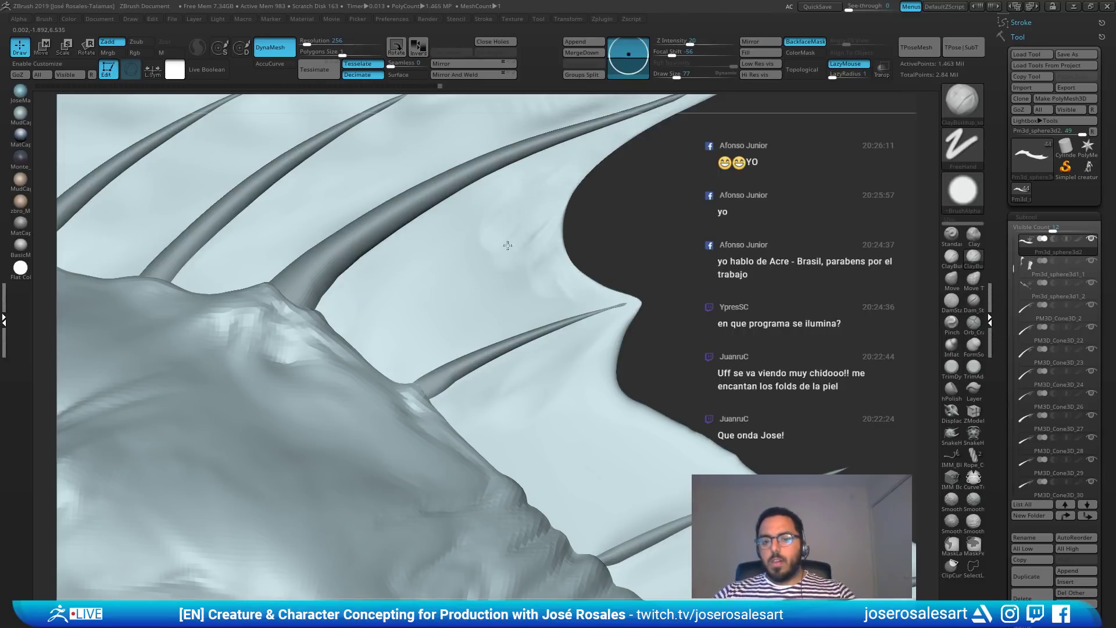
left_click_drag(527, 264, 546, 288)
left_click_drag(539, 228, 526, 264)
right_click_drag(522, 274, 531, 256)
left_click_drag(534, 244, 533, 202, "shift")
left_click_drag(548, 280, 515, 296, "shift")
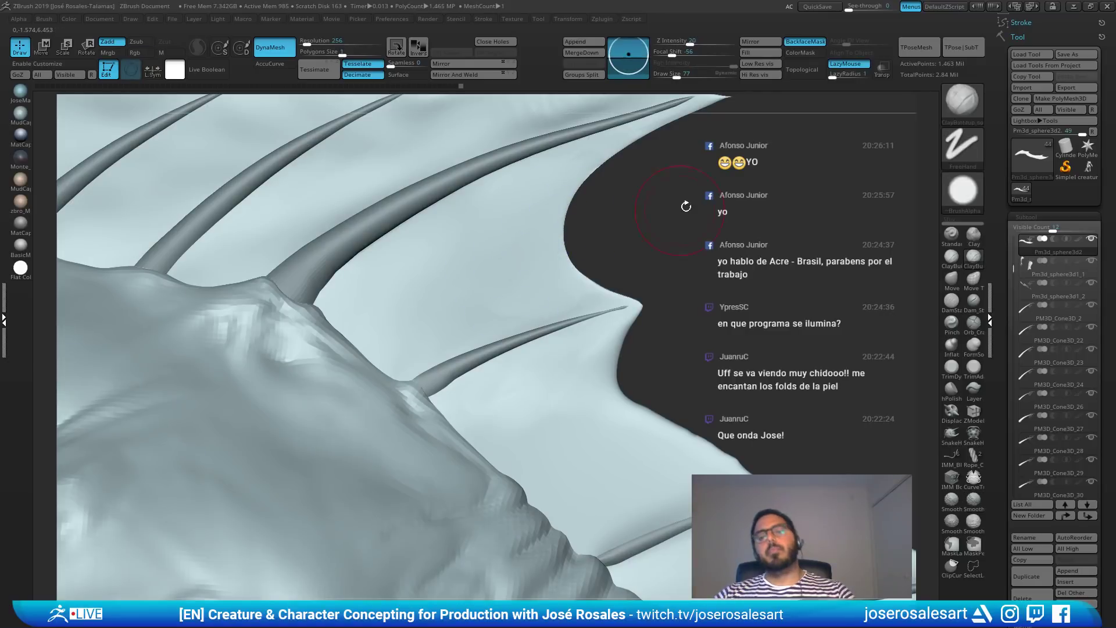
mouse_move(686, 204)
left_mouse_down("alt")
mouse_move(541, 219)
mouse_move(748, 233)
mouse_move(442, 253)
mouse_move(553, 257)
mouse_move(553, 237)
mouse_move(671, 277)
mouse_move(693, 224)
left_mouse_up("alt")
right_click_drag(346, 210, 325, 352)
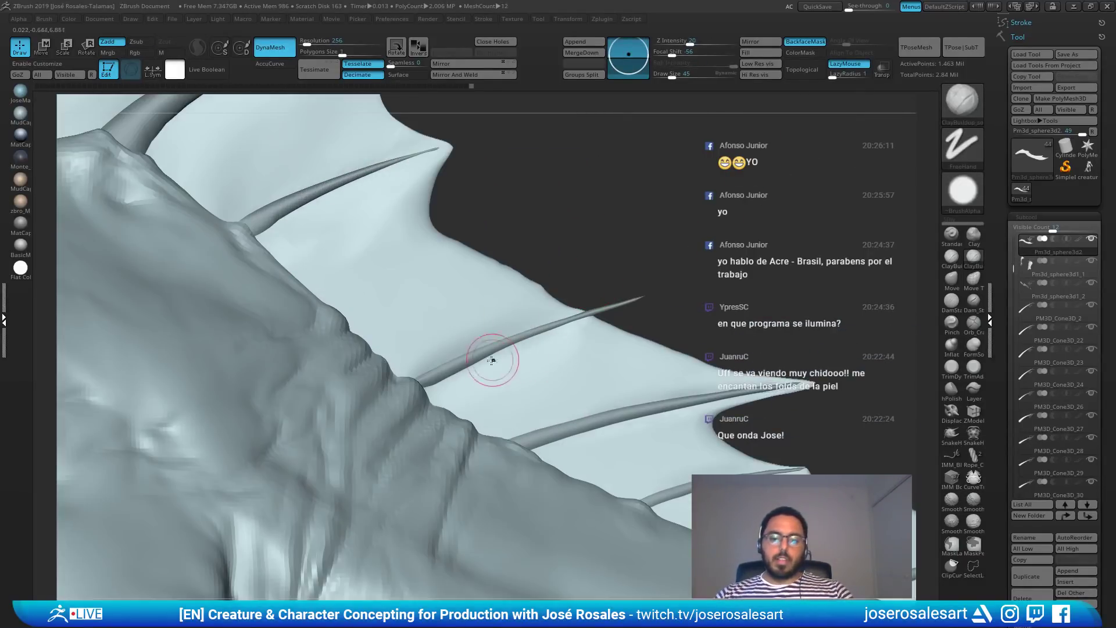
left_click(434, 383, "alt")
key("b")
key("s")
key("h")
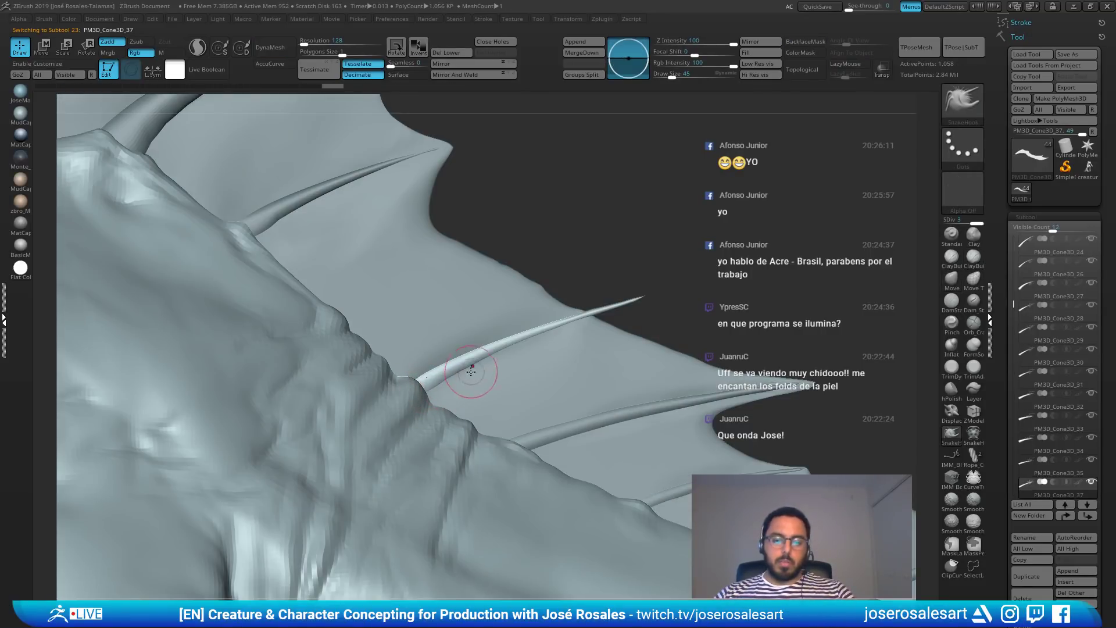
mouse_move(471, 371)
right_mouse_down()
mouse_move(437, 387)
mouse_move(559, 364)
right_mouse_up()
key("b")
key("c")
key("b")
left_click(454, 386, "alt")
Step: Try to pull the fin membrane out along the copied spine past its tip with SnakeHook, and undo the stroke
left_click(548, 359, "alt")
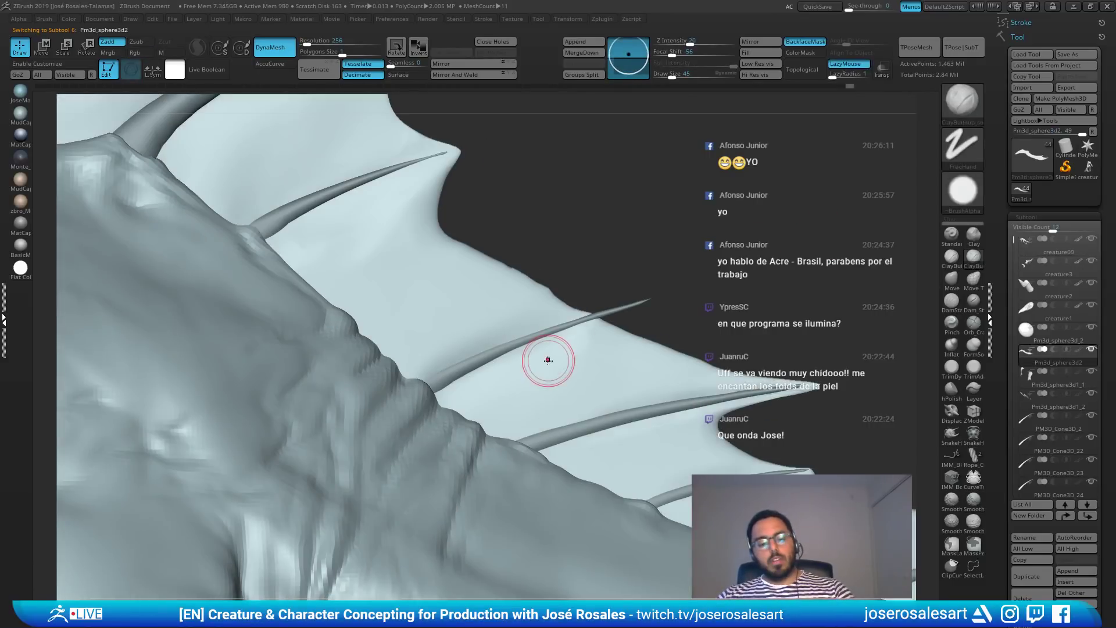
key("b")
key("s")
key("h")
left_click_drag(578, 324, 652, 296)
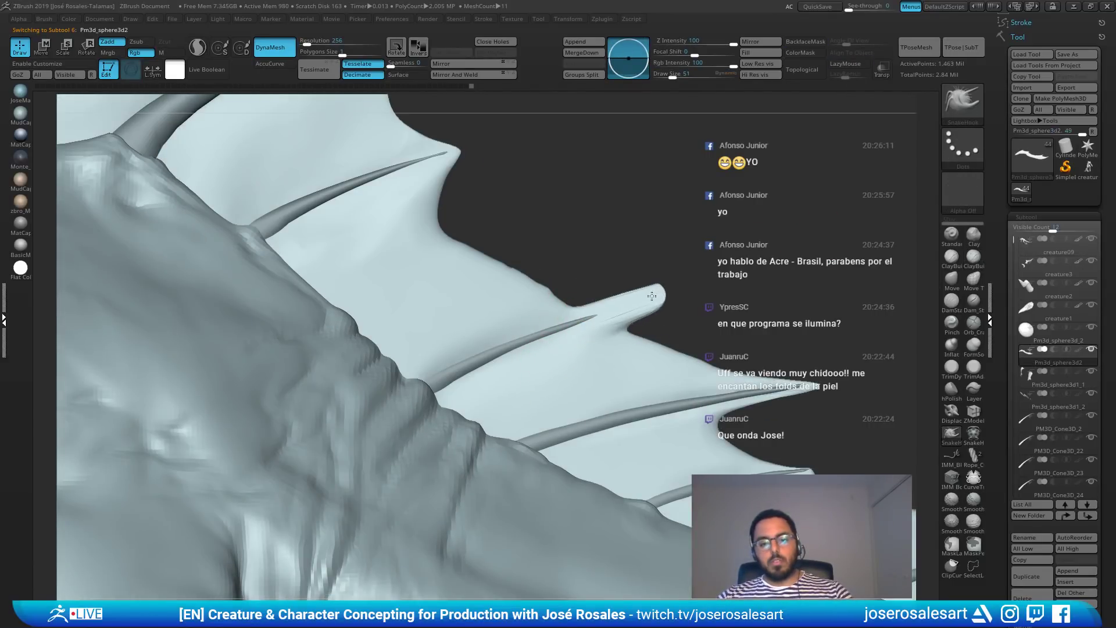
key("ctrl+z")
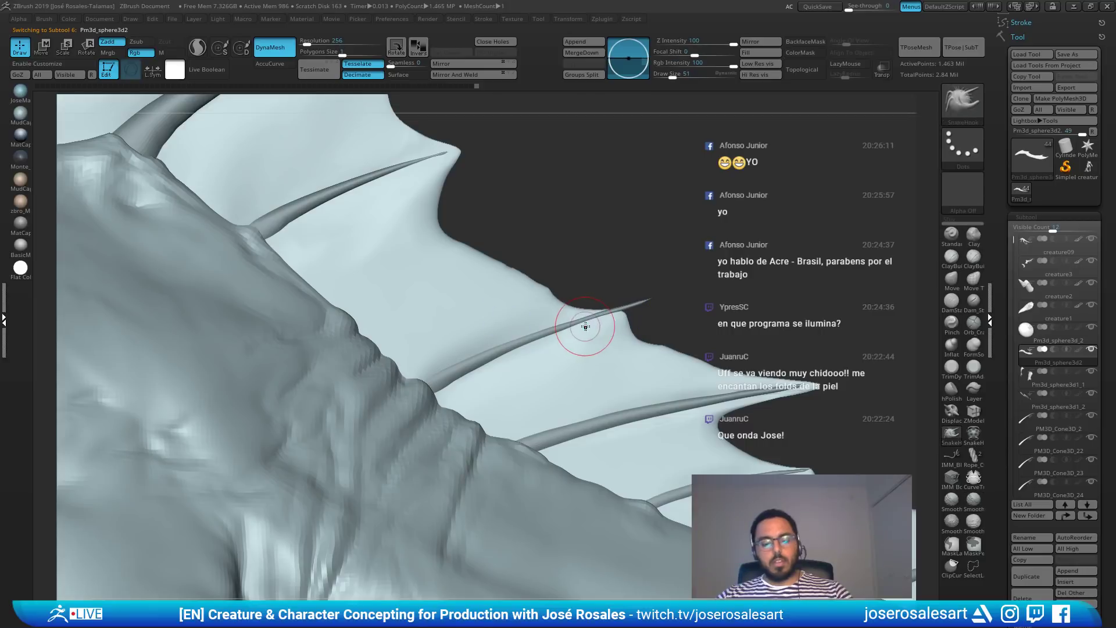
Step: Pull the fin membrane's edge out to the copied spine's tip with the Move brush
key("b")
key("m")
key("v")
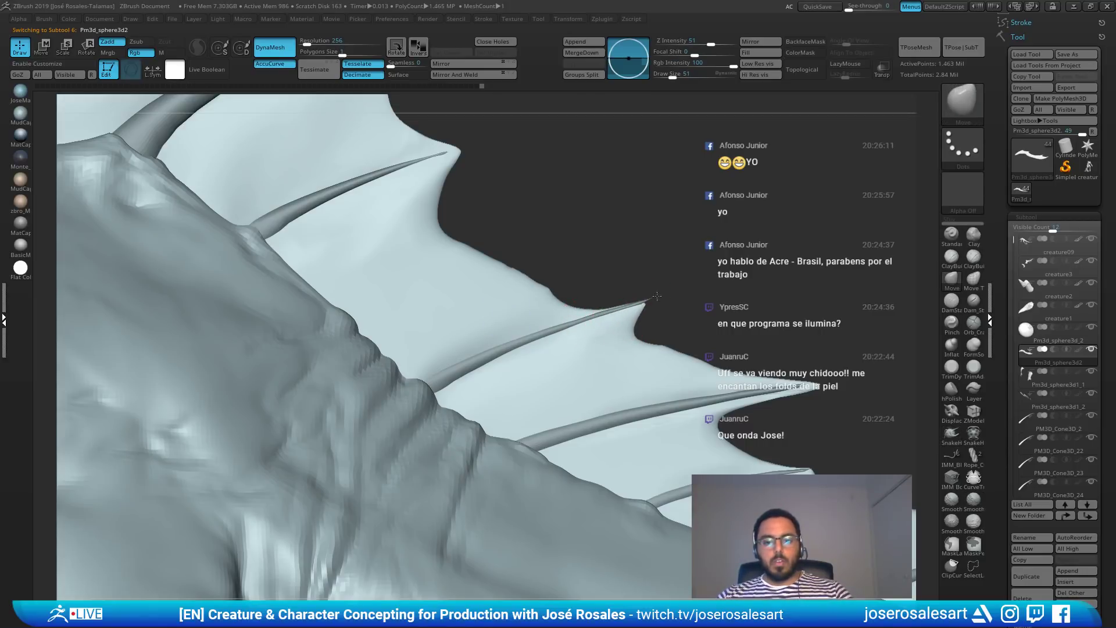
left_click_drag(657, 296, 664, 290)
Step: Smooth the membrane edge below the copied spine's tip and pull it into a concave curve with SnakeHook
left_click_drag(632, 338, 711, 367, "shift")
key("b")
key("s")
key("h")
mouse_move(636, 349)
left_mouse_down()
mouse_move(657, 333)
mouse_move(696, 353)
mouse_move(683, 351)
left_mouse_up()
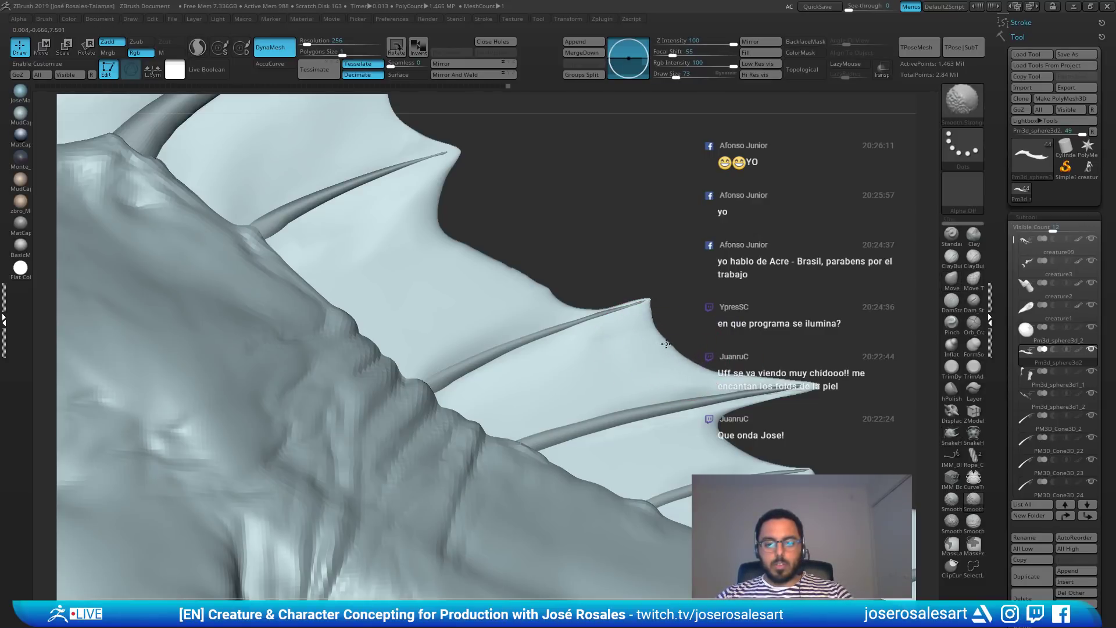
Step: Smooth out the bump in the membrane edge just above the copied spine's tip
mouse_move(689, 326)
left_mouse_down("alt")
mouse_move(694, 301)
mouse_move(668, 265)
mouse_move(676, 298)
mouse_move(390, 304)
left_mouse_up("alt")
mouse_move(611, 304)
left_mouse_down()
mouse_move(531, 314)
mouse_move(610, 308)
left_mouse_up()
mouse_move(360, 338)
left_mouse_down("alt")
mouse_move(464, 307)
mouse_move(721, 333)
mouse_move(705, 225)
left_mouse_up("alt")
key("shift")
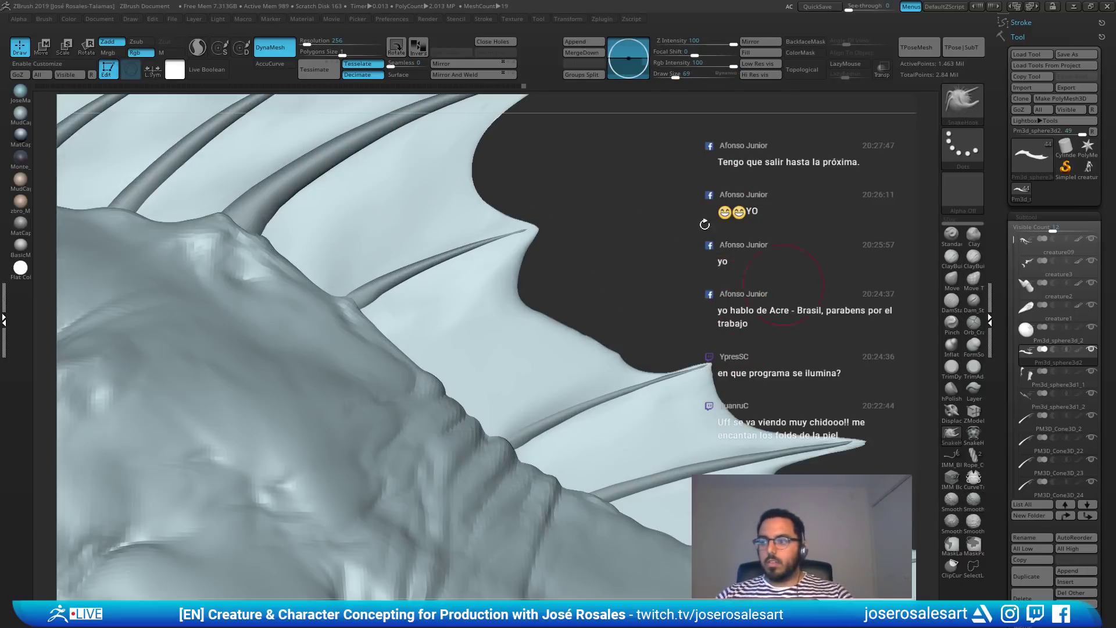
key("shift")
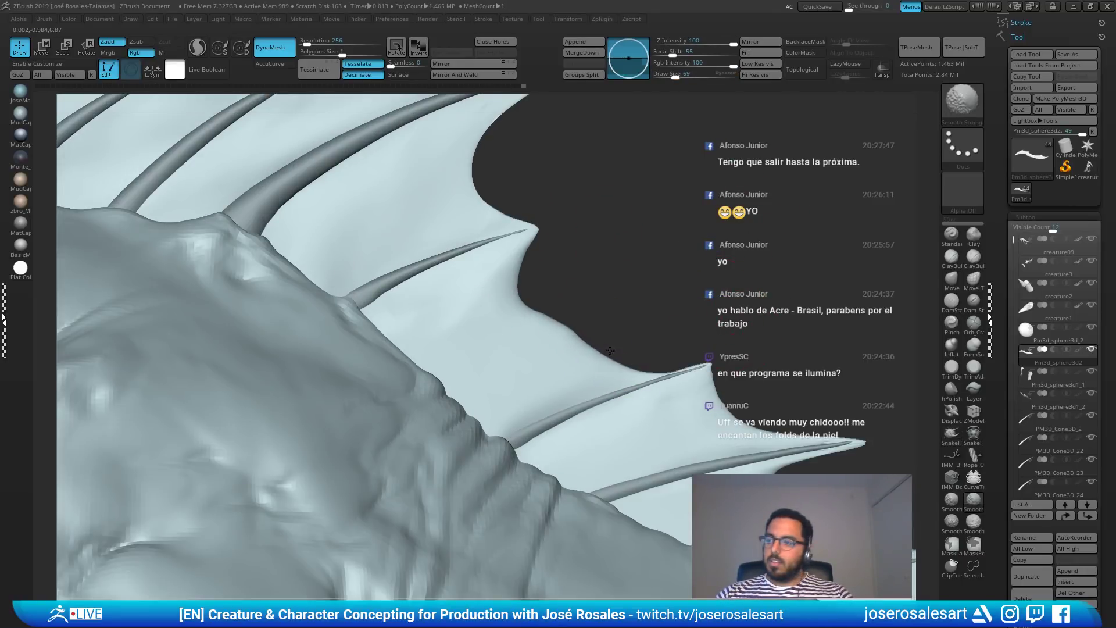
key("shift")
Step: Shape the membrane edge between the short spine and the copied spine into an even concave curve at draw size 62
mouse_move(526, 299)
left_mouse_down("shift")
mouse_move(567, 332)
mouse_move(550, 313)
left_mouse_up("shift")
key("s")
left_click_drag(519, 299, 536, 302)
key("s")
left_click_drag(536, 301, 550, 315)
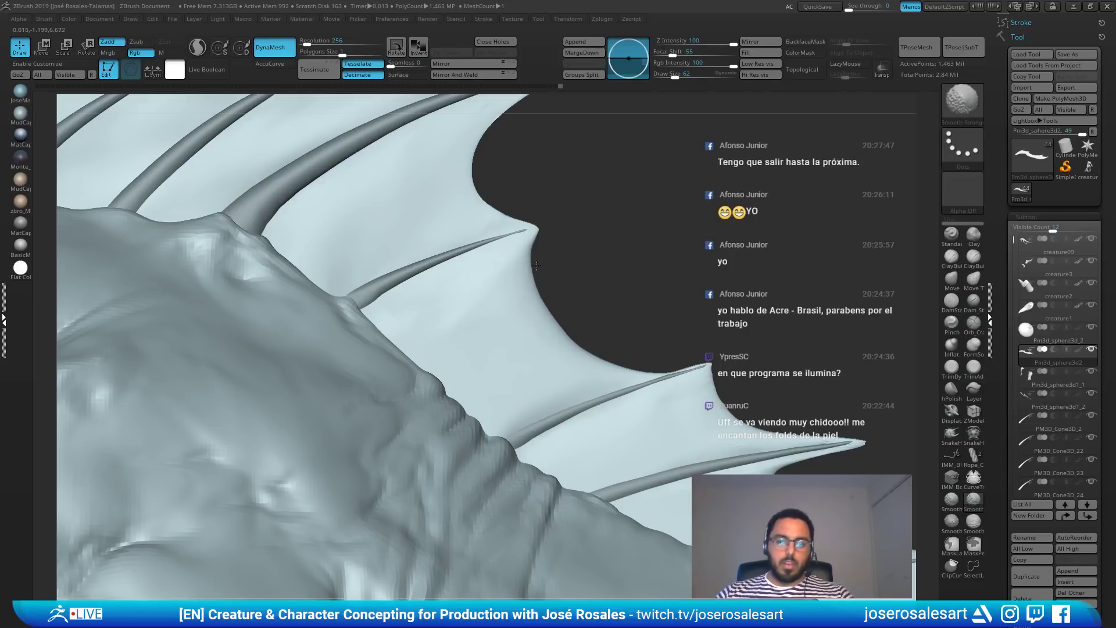
mouse_move(581, 320)
left_mouse_down()
mouse_move(622, 332)
mouse_move(558, 372)
left_mouse_up()
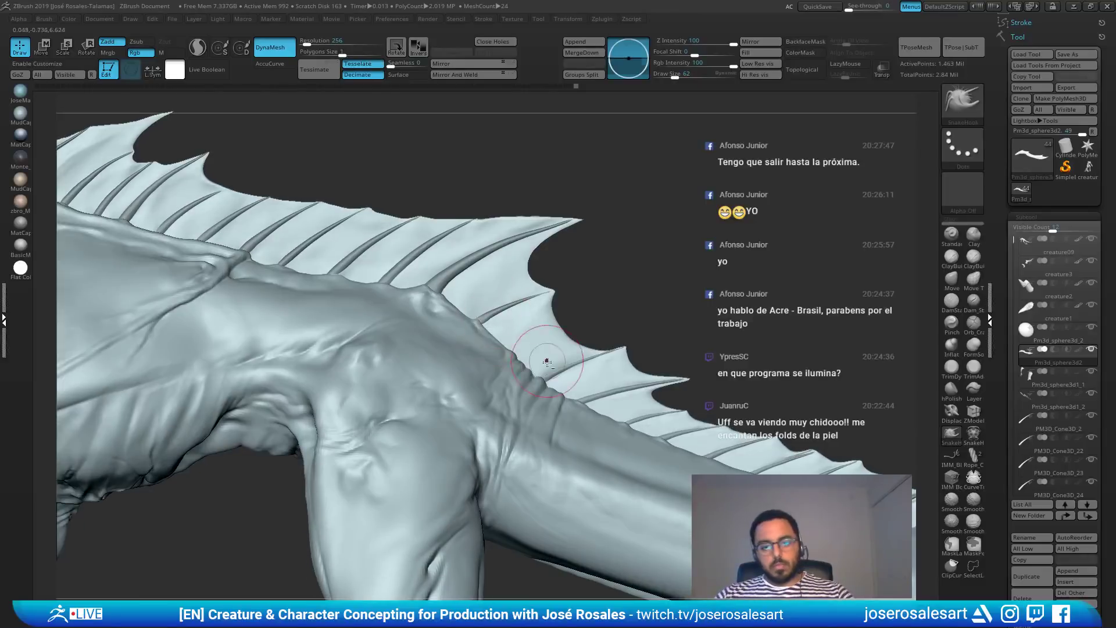
Step: Duplicate the copied spine and move the new copy up into the gap below the short spine
left_click_drag(721, 382, 588, 398, "alt")
left_click(584, 376, "alt")
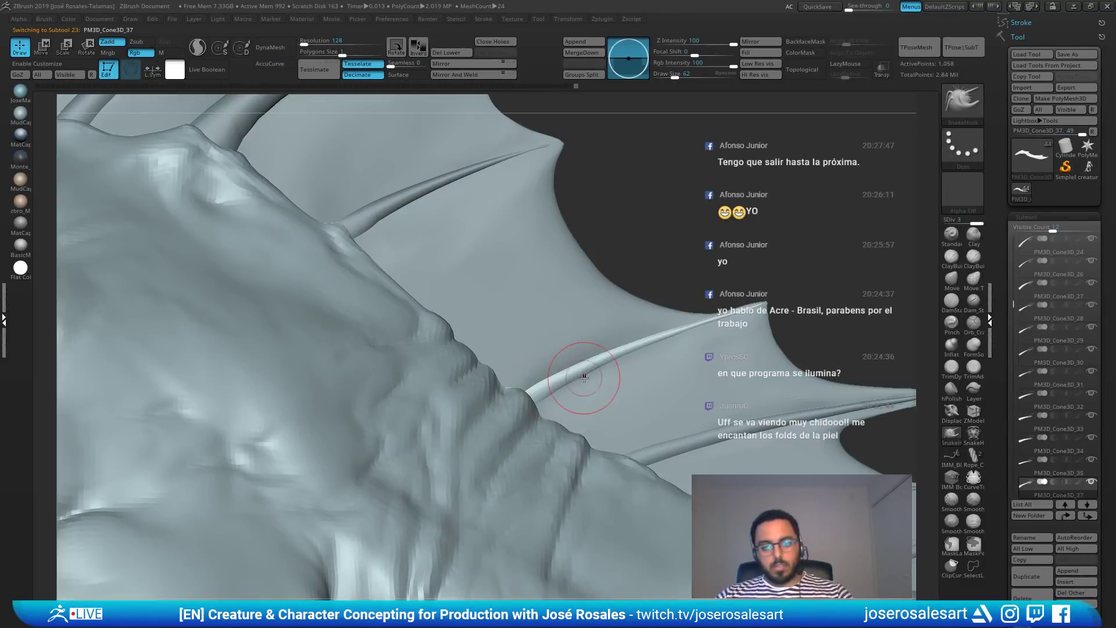
key("w")
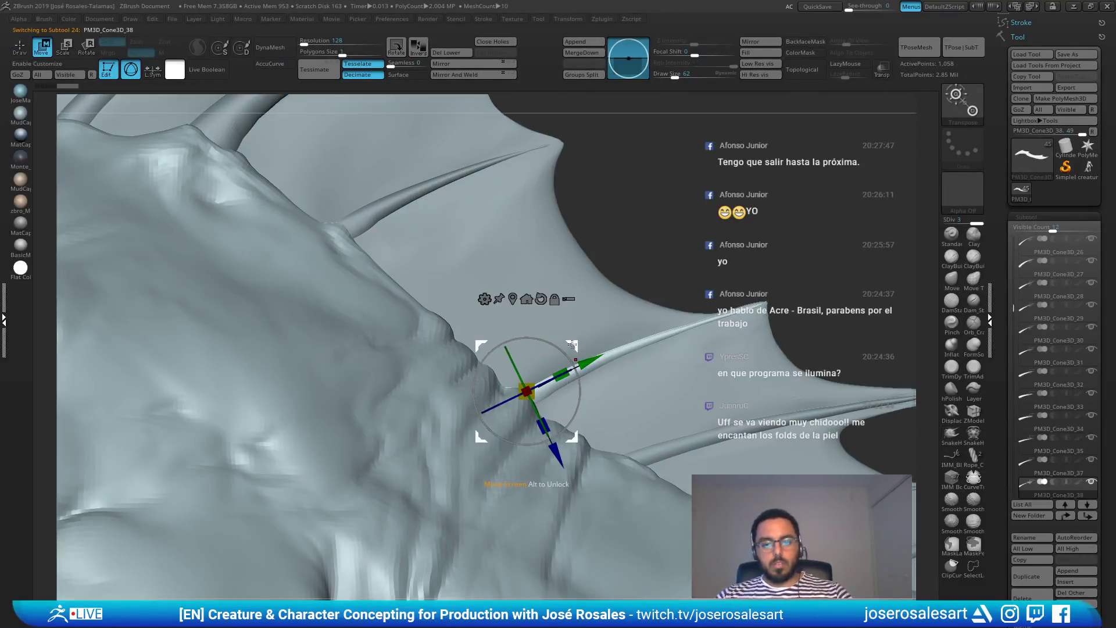
left_click_drag(572, 345, 499, 272)
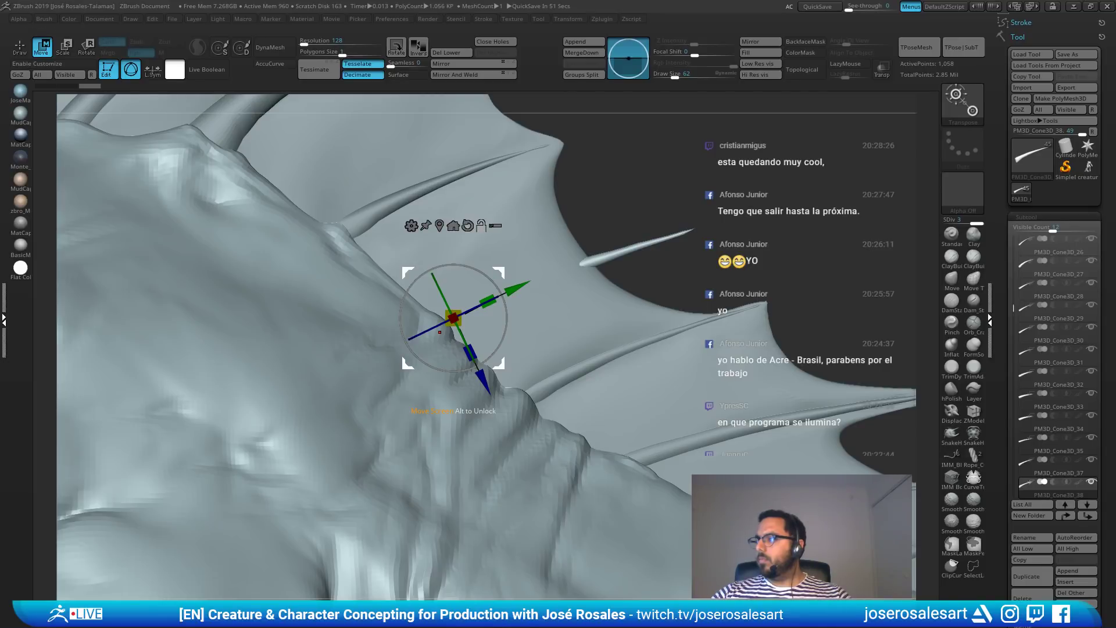
Step: Shift the new spine slightly so it rests along the membrane with its base in the back
right_click_drag(630, 257, 622, 257, "alt")
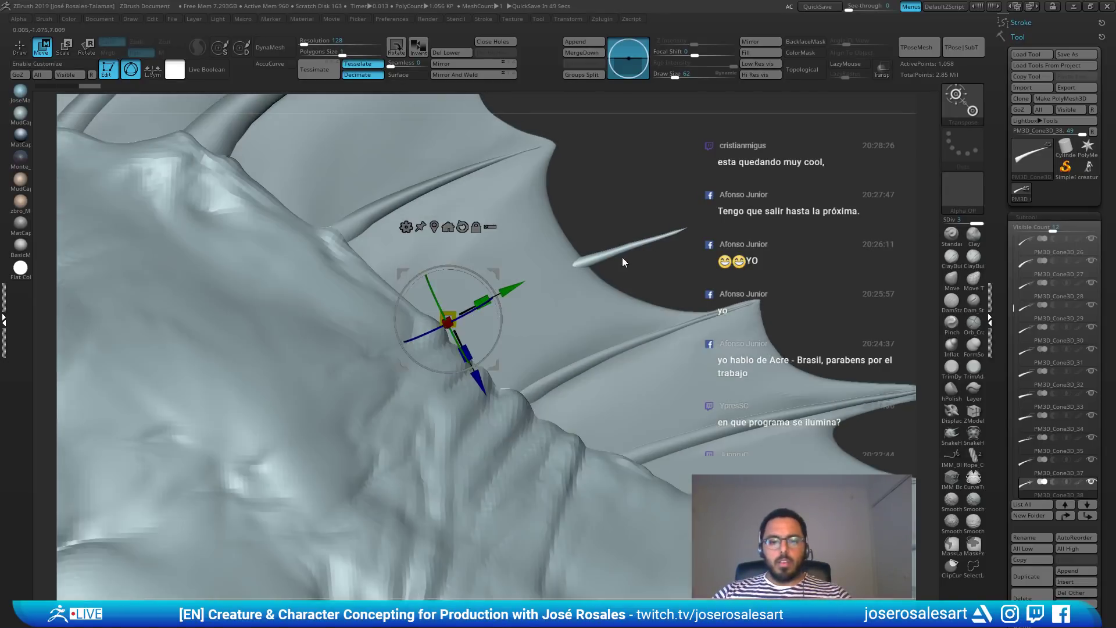
mouse_move(490, 272)
left_mouse_down()
mouse_move(460, 293)
mouse_move(493, 312)
mouse_move(458, 305)
mouse_move(511, 289)
mouse_move(485, 281)
mouse_move(569, 262)
mouse_move(493, 307)
mouse_move(518, 304)
mouse_move(540, 293)
mouse_move(482, 277)
left_mouse_up()
key("q")
Step: Smooth the fin membrane around the newly placed spine at draw size 119 so the whole spine stands clear of the surface
left_click(541, 312, "alt")
key("b")
key("c")
key("b")
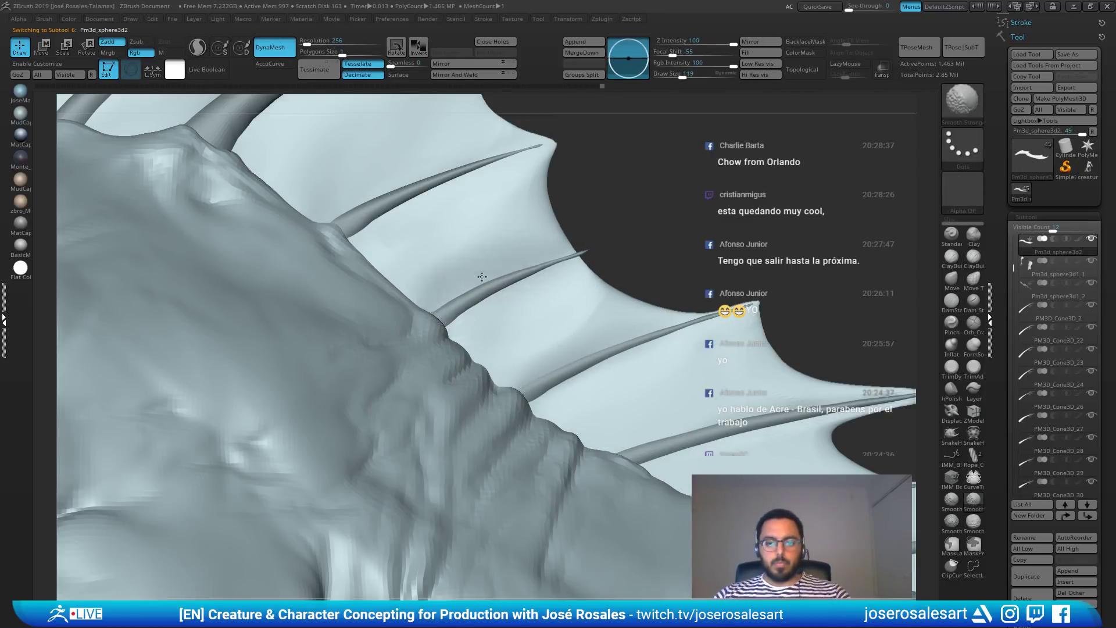
left_click_drag(494, 345, 490, 349, "shift")
Step: Pull the membrane edge out to a small point around the new spine's tip with the Move brush at draw size 58
key("b")
key("m")
key("v")
key("s")
left_click_drag(563, 292, 589, 252)
key("shift")
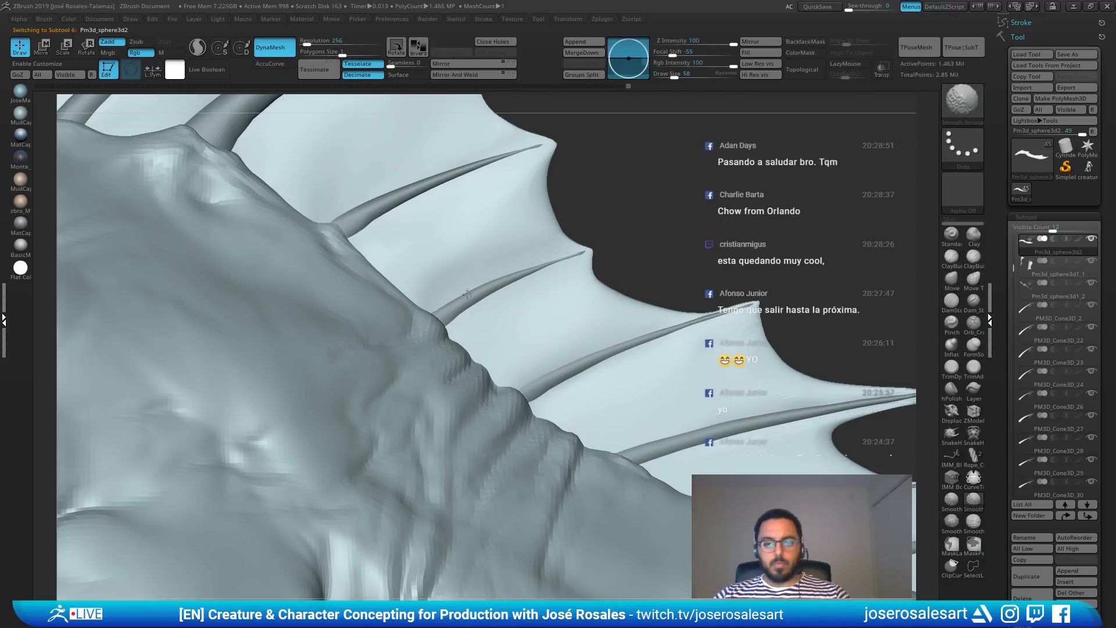
Step: Build up the membrane between the new spine and its neighbours with ClayBuildup at draw size 90 and smooth the strokes
key("b")
key("c")
key("b")
mouse_move(543, 269)
left_mouse_down()
mouse_move(584, 251)
mouse_move(553, 268)
mouse_move(562, 262)
mouse_move(473, 268)
mouse_move(433, 287)
left_mouse_up()
key("s")
left_click_drag(450, 279, 462, 279)
mouse_move(464, 264)
right_mouse_down()
mouse_move(433, 407)
mouse_move(463, 249)
right_mouse_up()
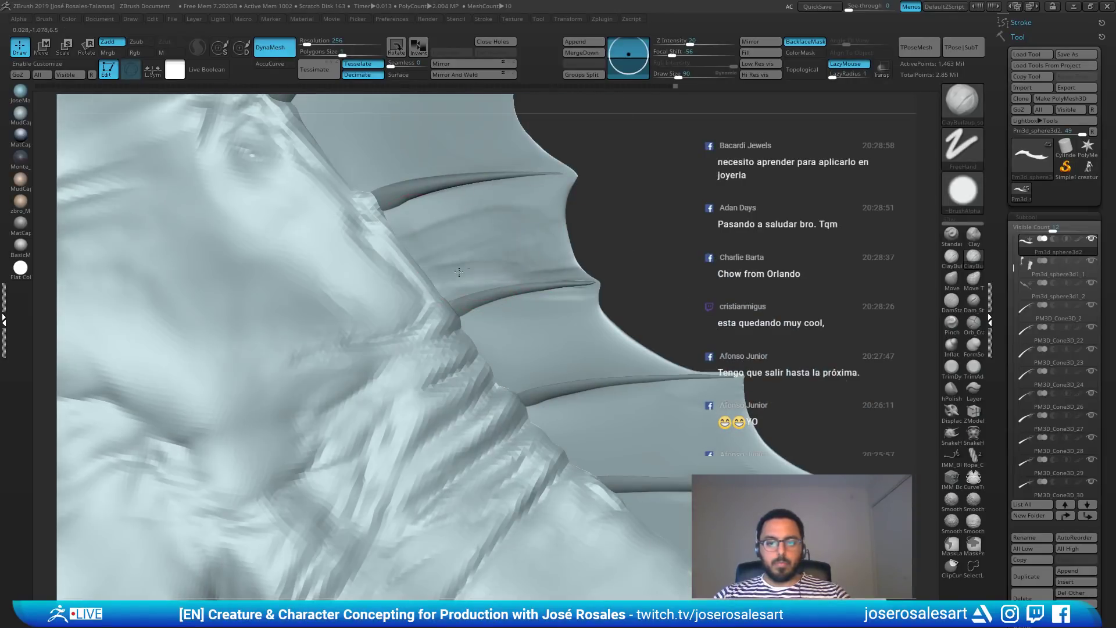
key("shift")
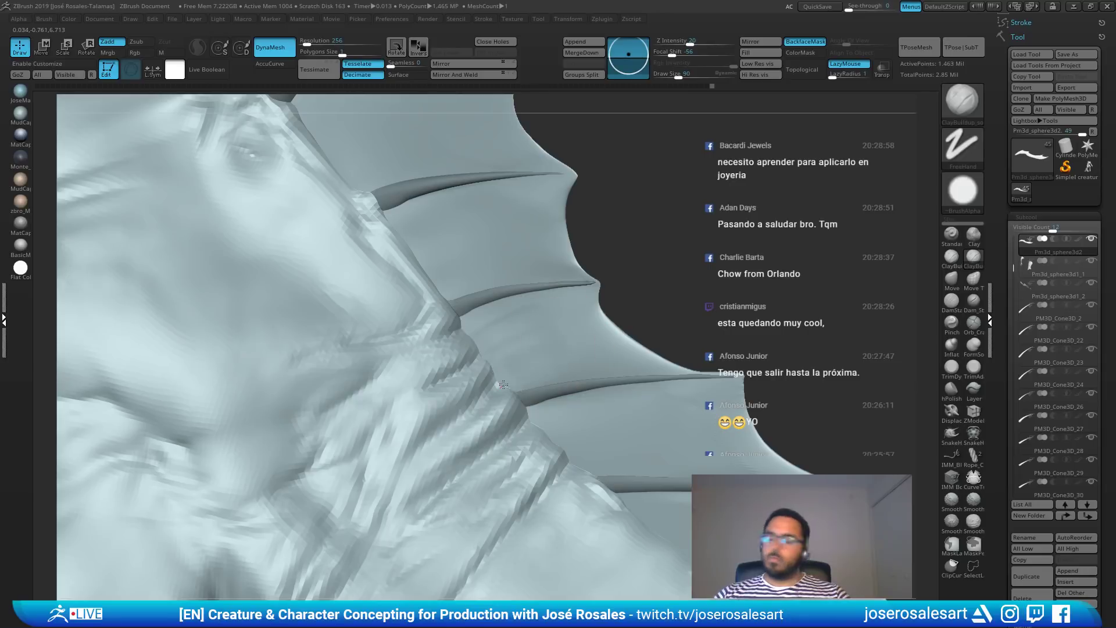
mouse_move(503, 385)
left_mouse_down()
mouse_move(517, 363)
mouse_move(515, 325)
left_mouse_up()
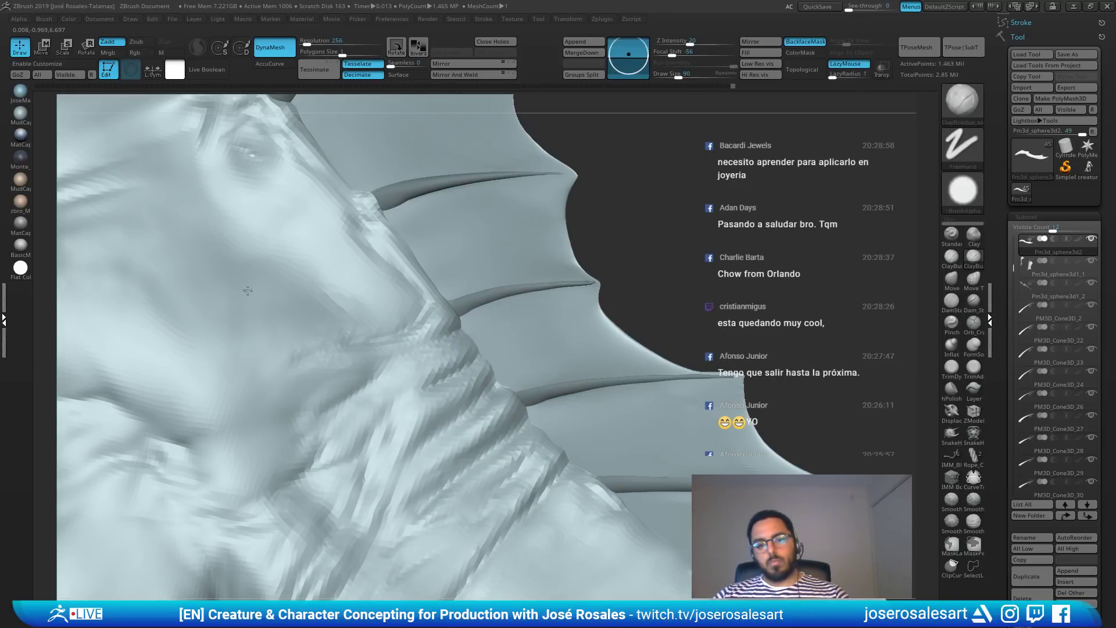
Step: Save the creature's tool file to disk
key("f")
left_click_drag(651, 265, 756, 281, "shift")
left_click_drag(860, 312, 431, 340, "alt")
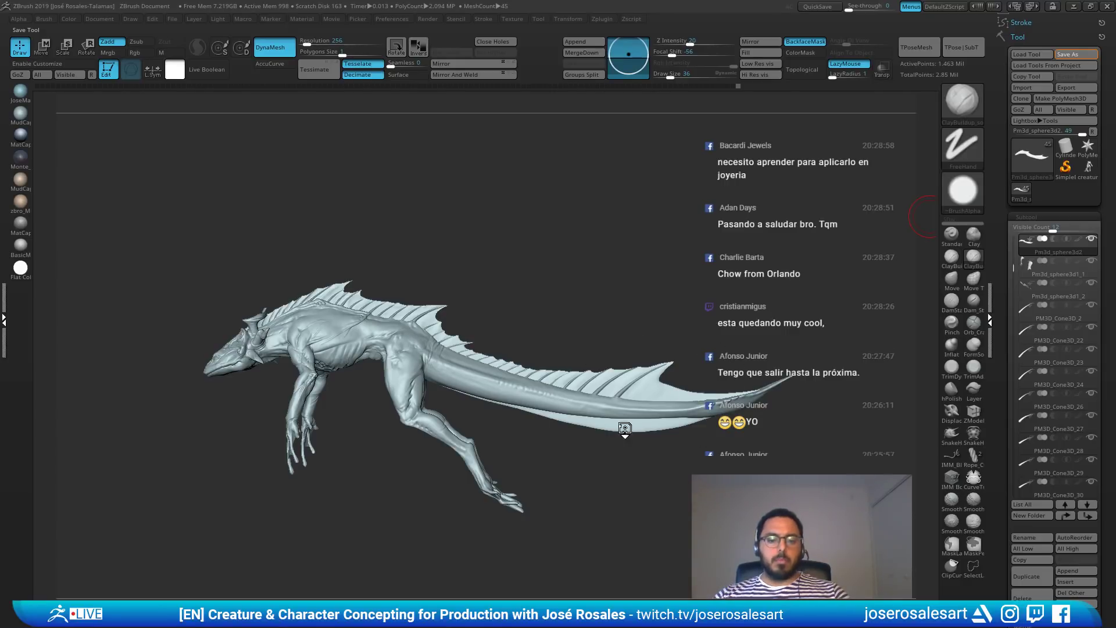
left_click_drag(664, 412, 598, 431, "alt")
left_click_drag(494, 387, 587, 356, "alt")
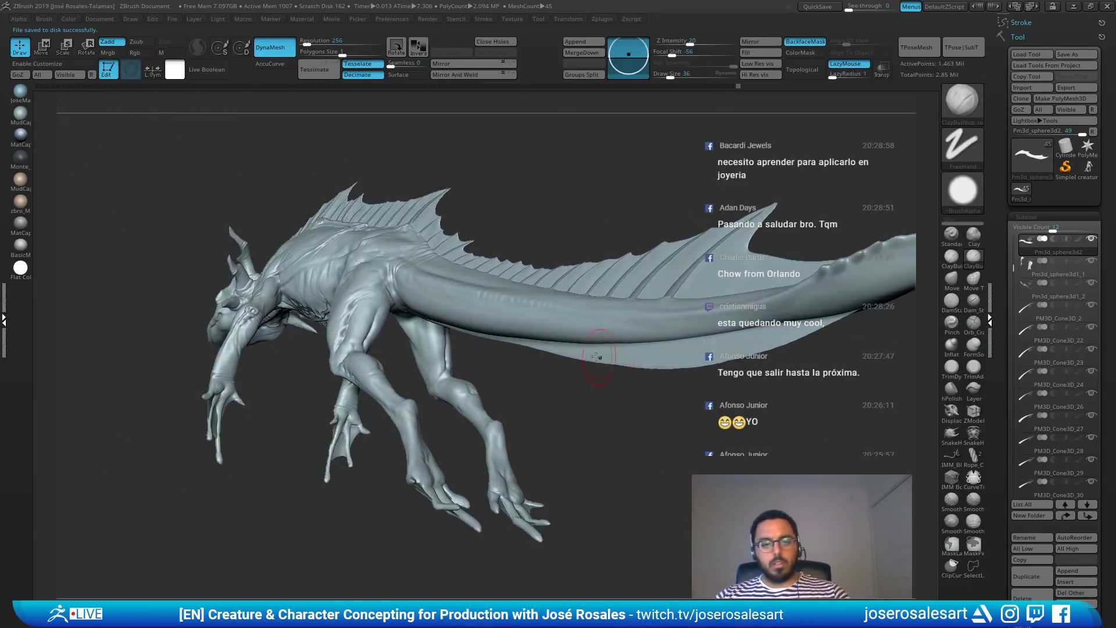
Step: Examine the creature's body and back fin from both sides, from the head to the tail
right_click_drag(596, 357, 527, 367)
right_click_drag(907, 201, 654, 253, "alt")
right_click_drag(521, 307, 620, 246, "alt")
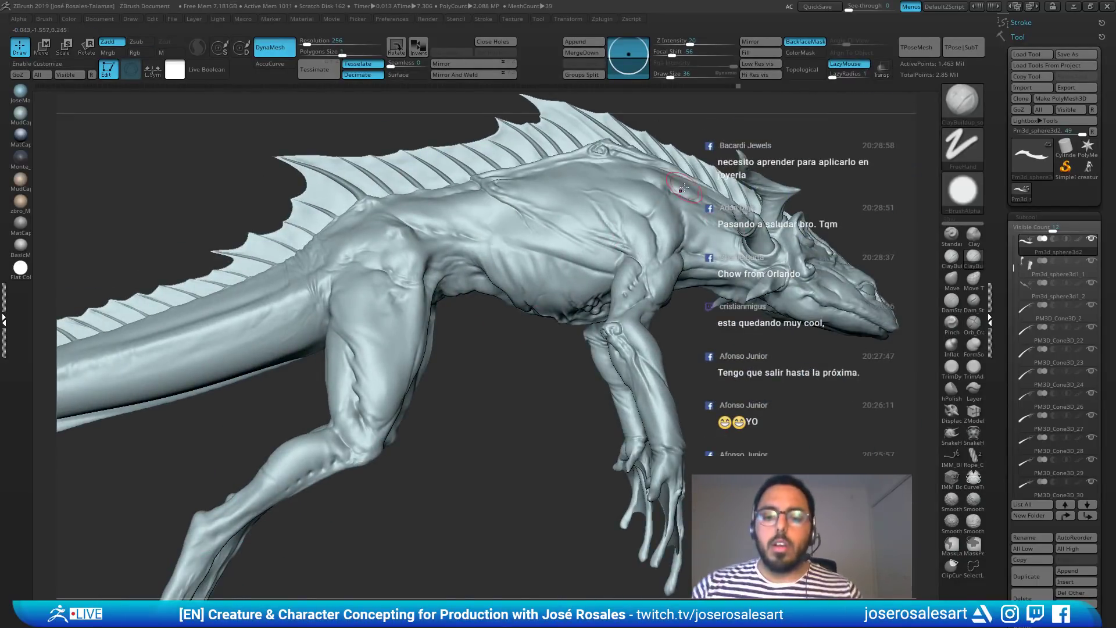
right_click_drag(580, 241, 613, 225)
right_click_drag(530, 267, 557, 268)
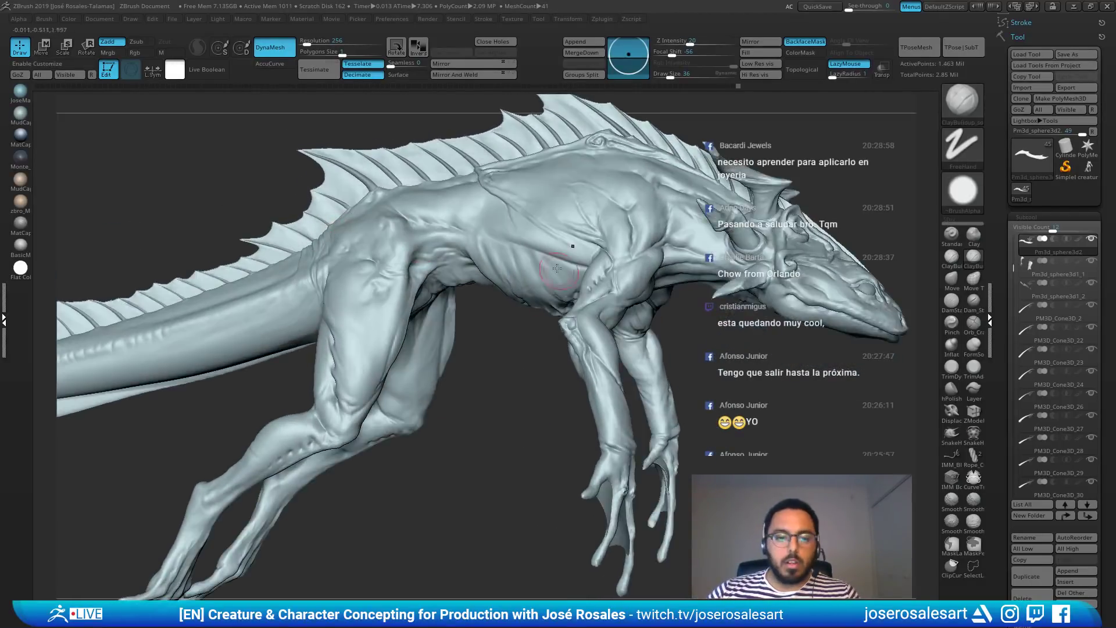
mouse_move(418, 332)
right_mouse_down()
mouse_move(364, 251)
mouse_move(730, 269)
right_mouse_up()
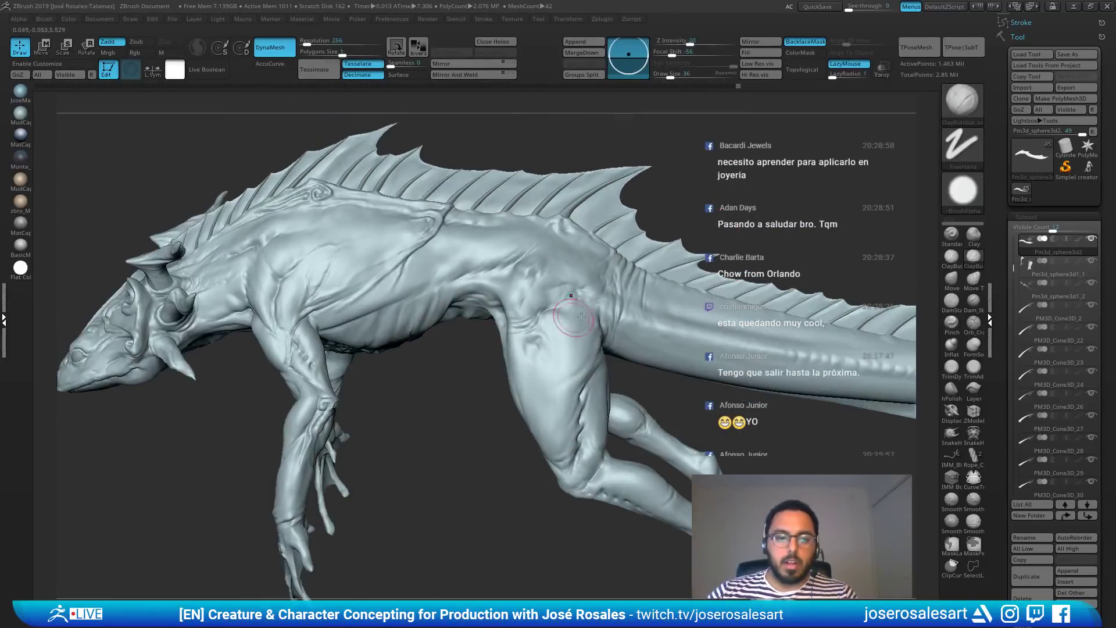
right_click_drag(581, 317, 191, 285, "alt")
right_click_drag(645, 401, 692, 436)
right_click(694, 442)
right_click_drag(744, 317, 693, 324, "alt")
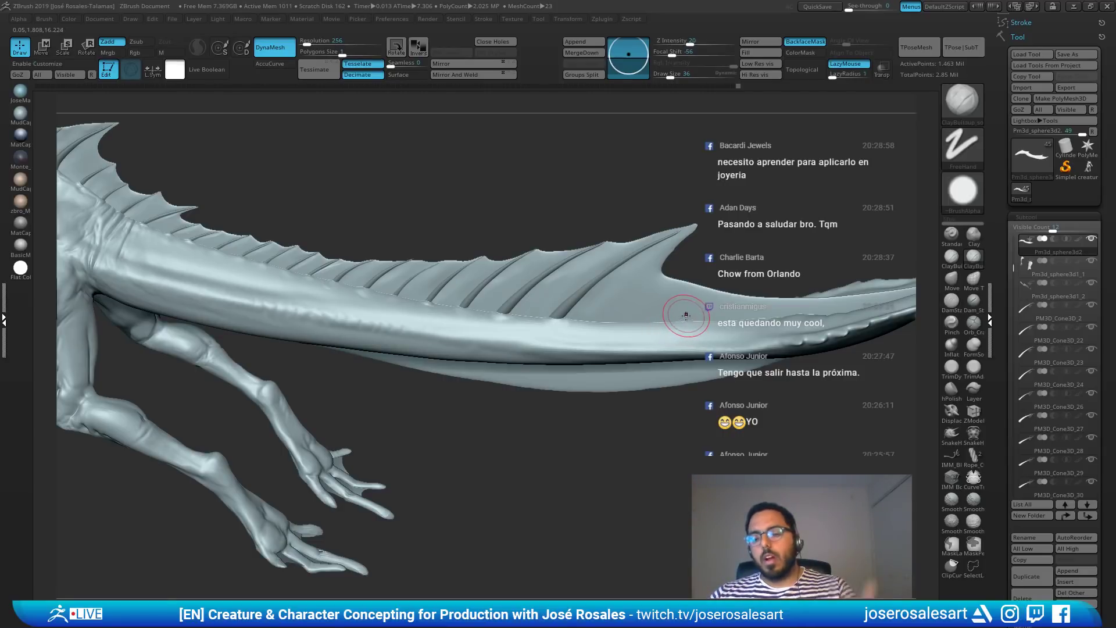
Step: Examine the tail tip and the last section of the tail fin from above and from both sides
right_click_drag(676, 321, 579, 264)
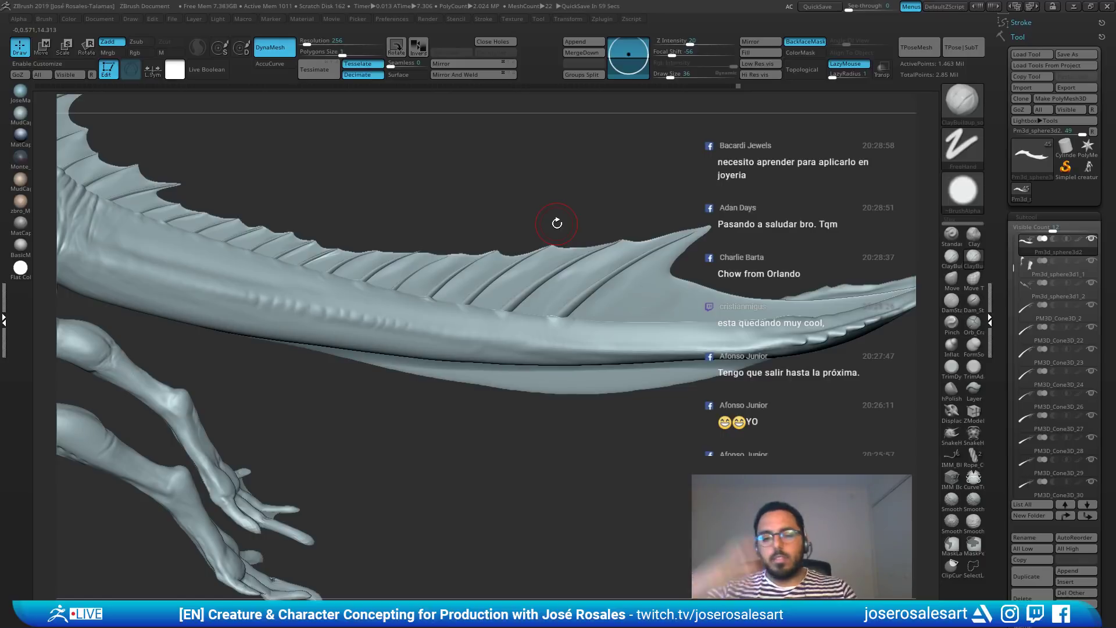
right_click_drag(446, 224, 565, 272, "ctrl")
mouse_move(657, 305)
right_mouse_down()
mouse_move(608, 365)
mouse_move(558, 319)
mouse_move(677, 456)
mouse_move(613, 430)
mouse_move(671, 381)
mouse_move(665, 208)
mouse_move(626, 370)
mouse_move(598, 324)
mouse_move(687, 307)
mouse_move(668, 336)
right_mouse_up()
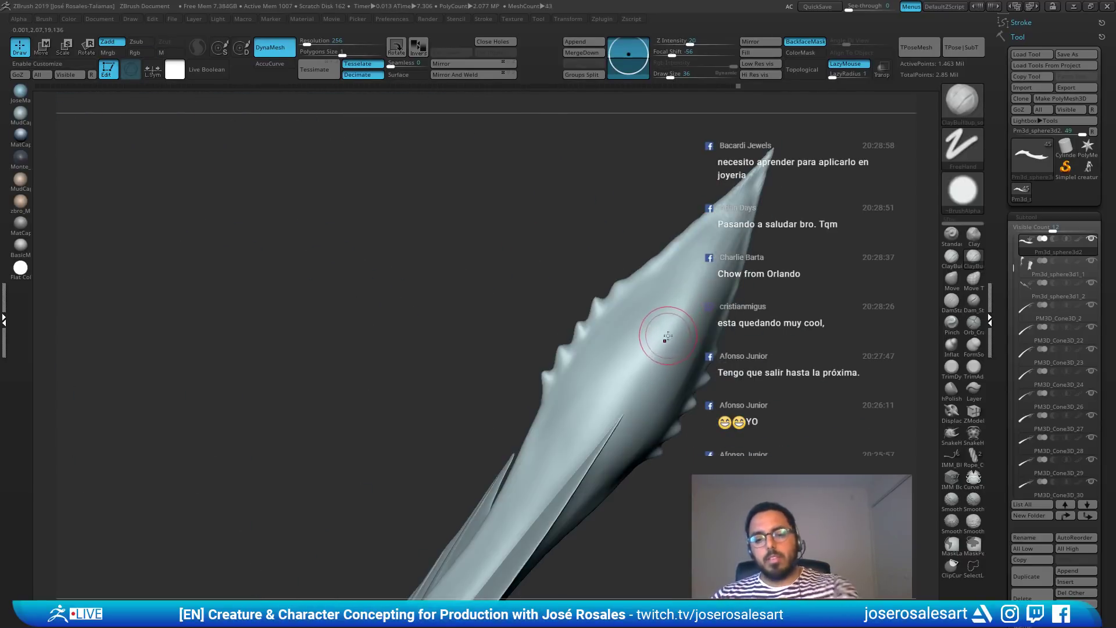
right_click_drag(652, 279, 698, 262)
left_click_drag(697, 262, 741, 225, "shift")
left_click(732, 238, "alt")
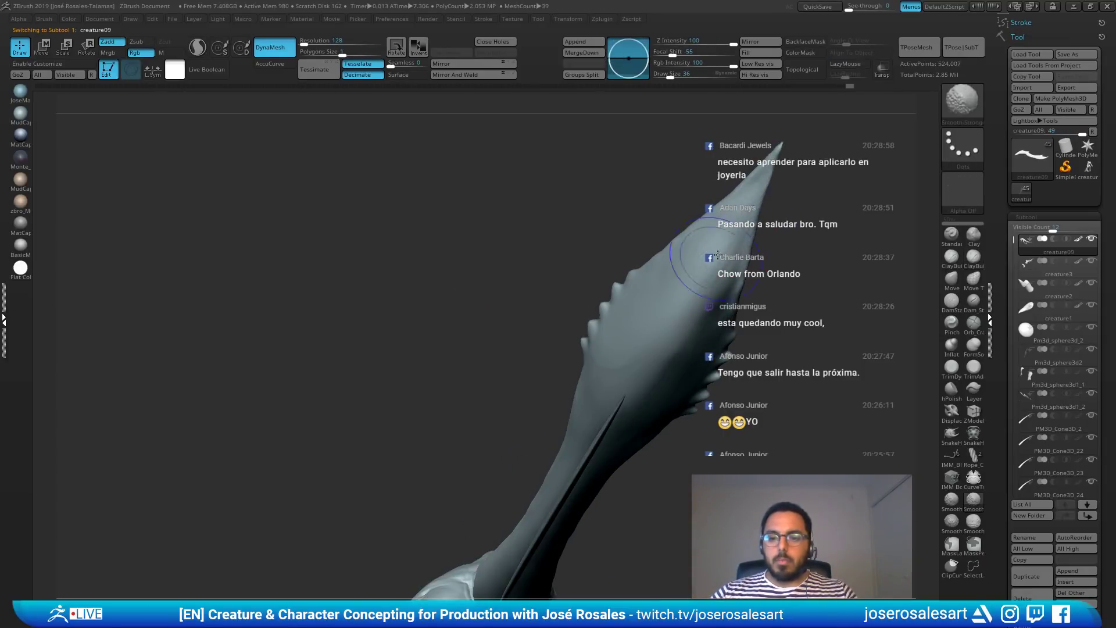
right_click_drag(713, 264, 669, 326)
right_click_drag(602, 367, 591, 273)
mouse_move(459, 258)
right_mouse_down()
mouse_move(545, 235)
mouse_move(561, 249)
mouse_move(578, 244)
mouse_move(498, 182)
mouse_move(561, 252)
mouse_move(543, 287)
right_mouse_up()
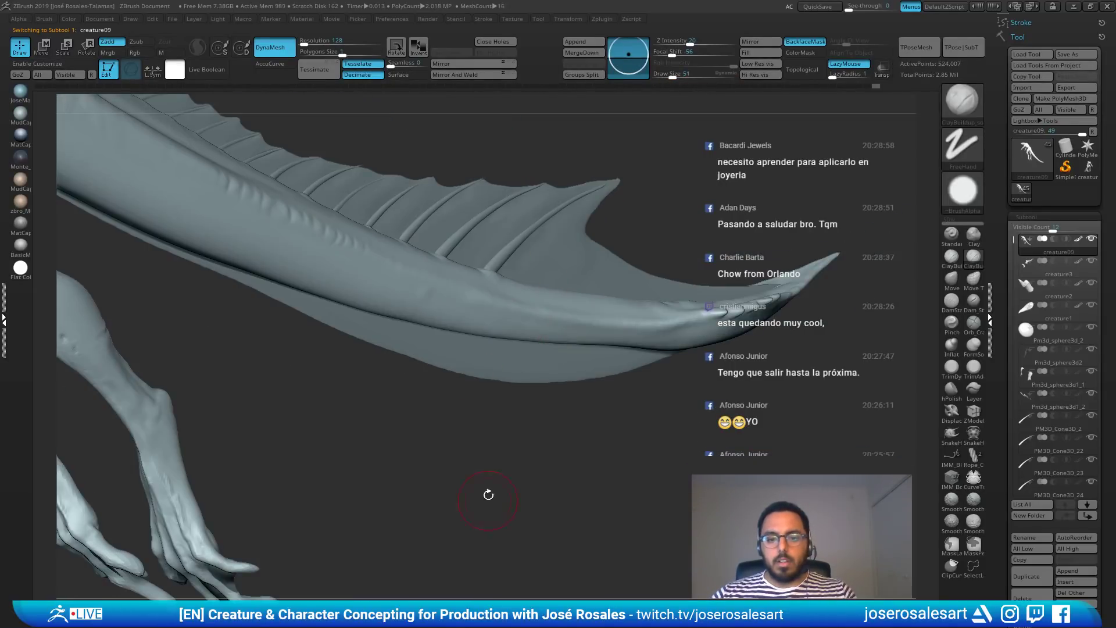
right_click_drag(489, 399, 551, 257)
left_click(487, 344, "alt")
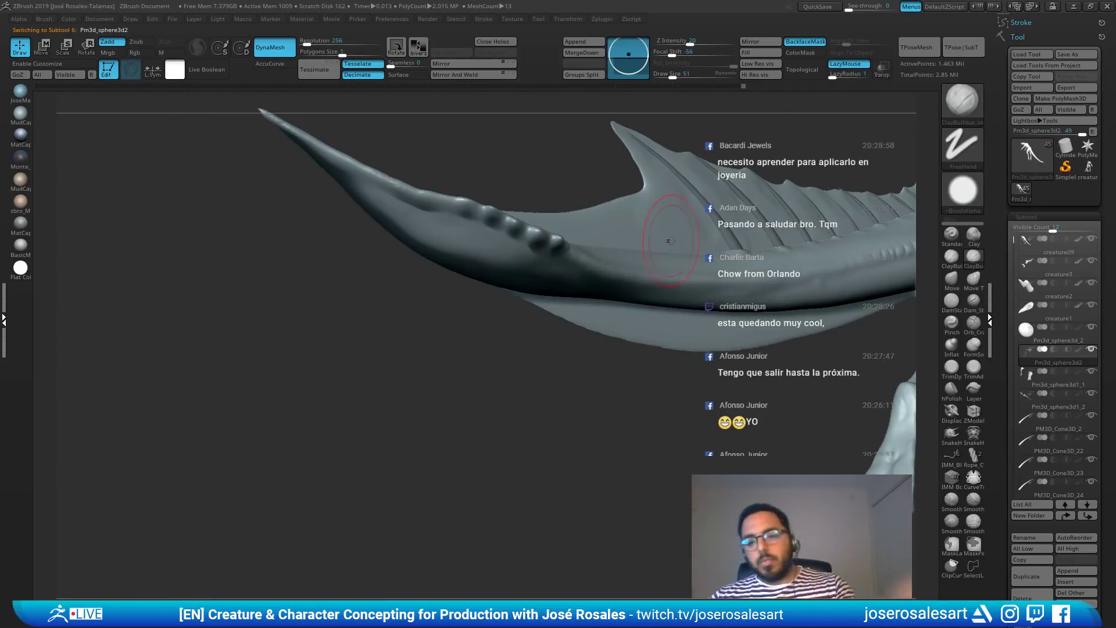
Step: Duplicate the rearmost tall spine of the tail fin, move the copy toward the tail tip and rotate it lower over the tail
mouse_move(651, 237)
right_mouse_down()
mouse_move(703, 225)
mouse_move(506, 265)
right_mouse_up()
key("w")
left_click(499, 268, "alt")
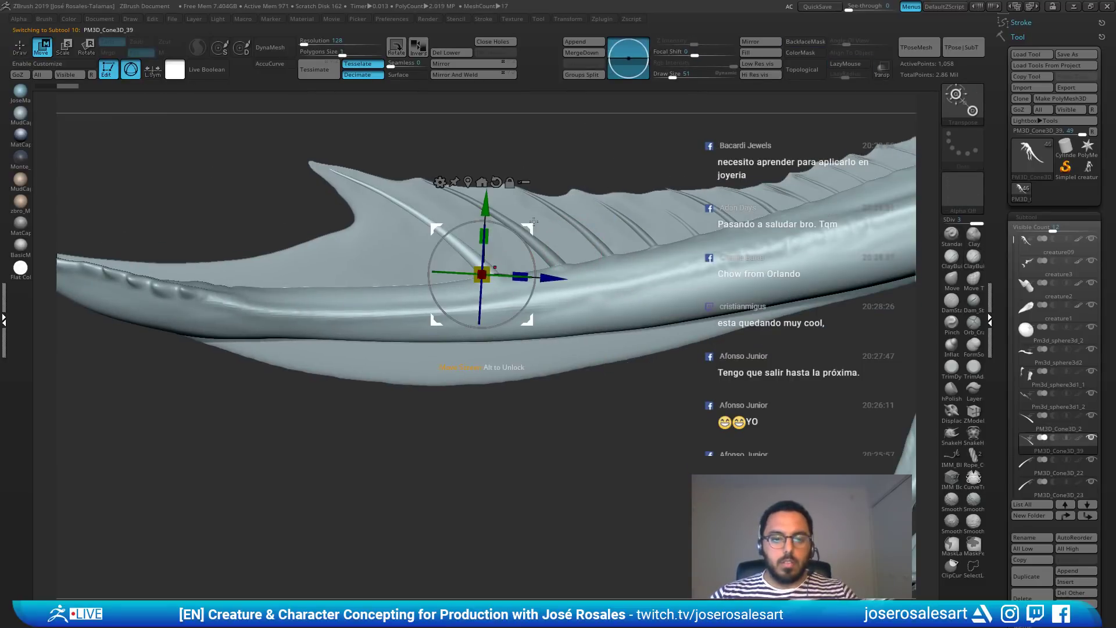
left_click_drag(529, 227, 453, 239)
right_click_drag(609, 220, 355, 233, "alt")
right_click_drag(750, 250, 328, 297, "alt")
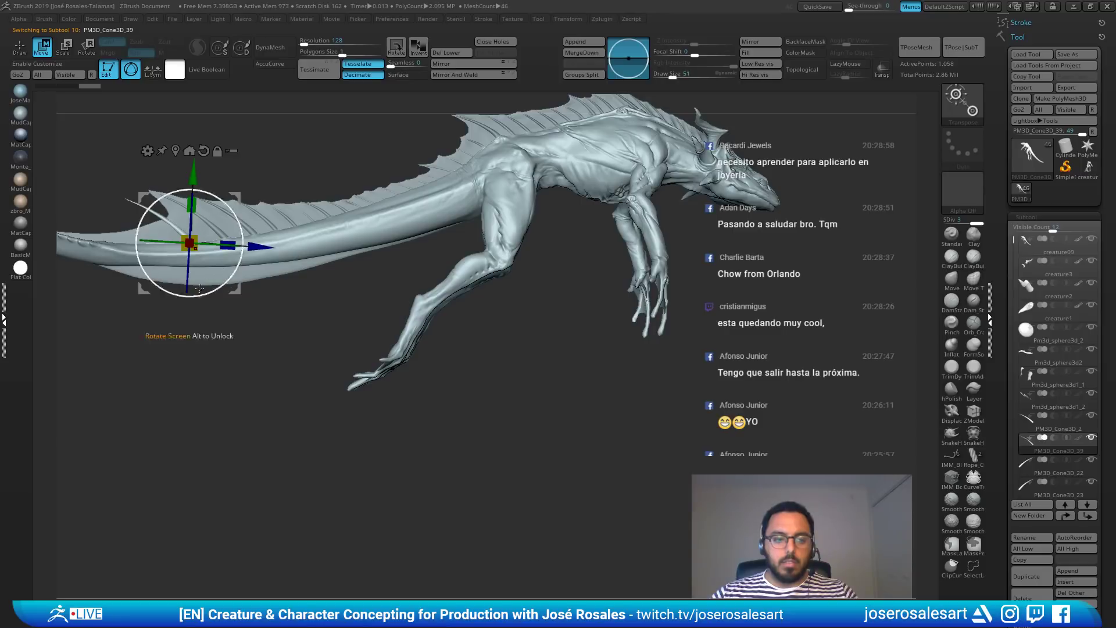
right_click_drag(200, 288, 588, 286)
right_click_drag(407, 256, 499, 285, "ctrl")
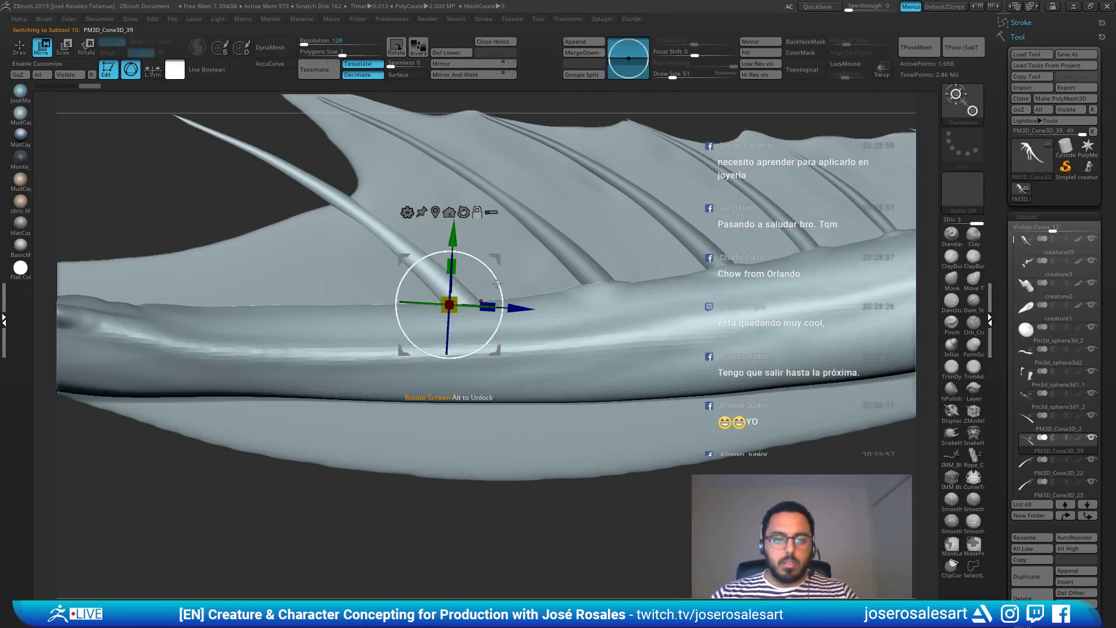
mouse_move(497, 283)
left_mouse_down()
mouse_move(430, 302)
mouse_move(420, 299)
mouse_move(427, 280)
mouse_move(452, 292)
mouse_move(433, 300)
left_mouse_up()
Step: Pull the tail fin's membrane edge out over the copied spine's tip with the Move brush at draw size 124
key("q")
left_click(458, 226, "alt")
left_click_drag(427, 96, 521, 138, "alt")
key("b")
key("m")
key("v")
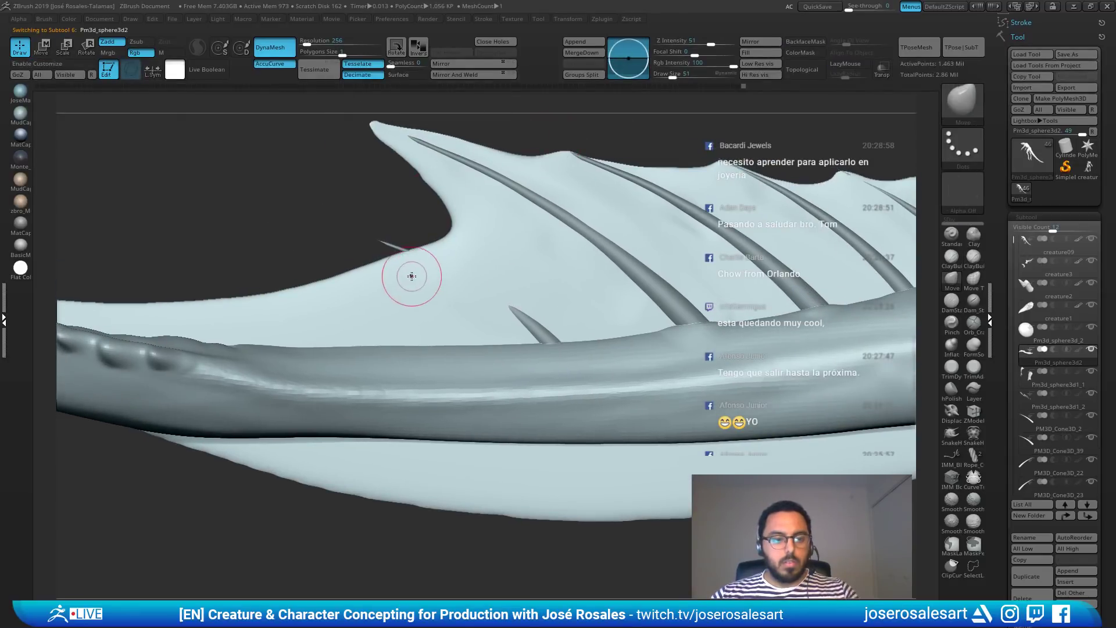
key("s")
left_click_drag(410, 259, 422, 259)
left_click_drag(411, 260, 370, 246)
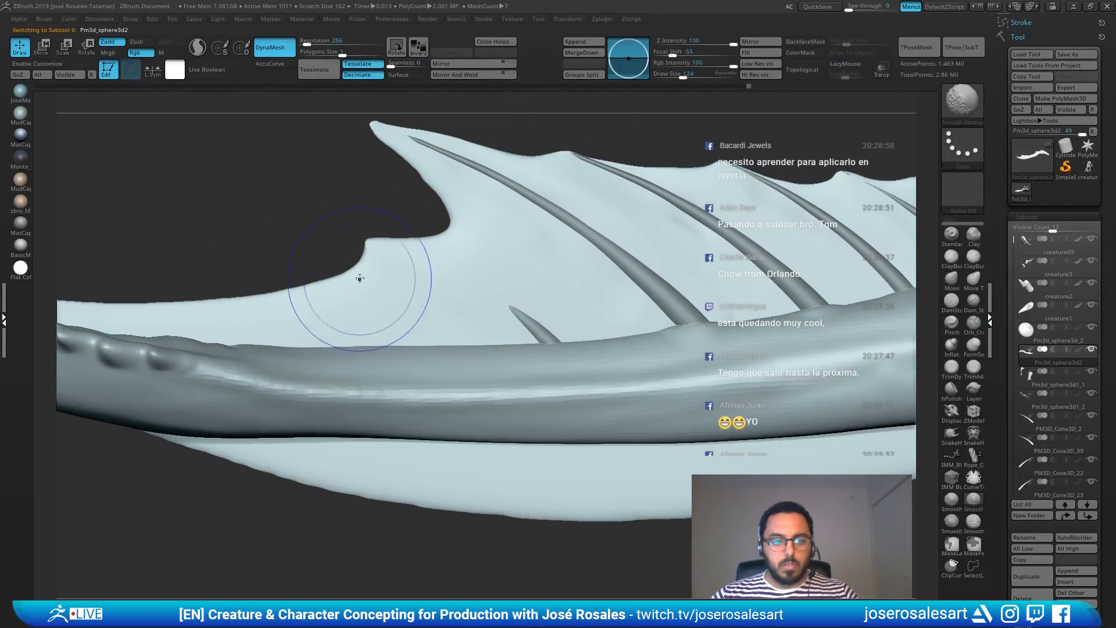
Step: Sculpt the membrane around the copied tail spine with ClayBuildup and smooth it at draw size 69
left_click_drag(439, 243, 546, 288)
key("b")
key("c")
key("b")
left_click_drag(215, 285, 314, 233)
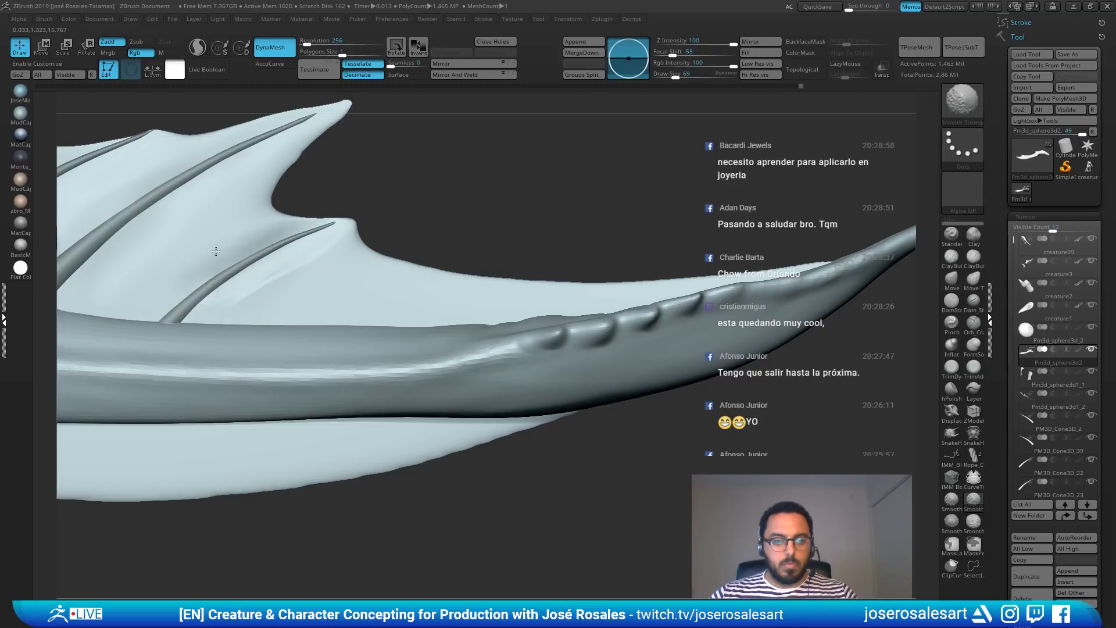
Step: Pull the membrane corner beyond the copied spine into a sharper point with the Move brush and smooth it at draw size 30
key("b")
key("m")
key("v")
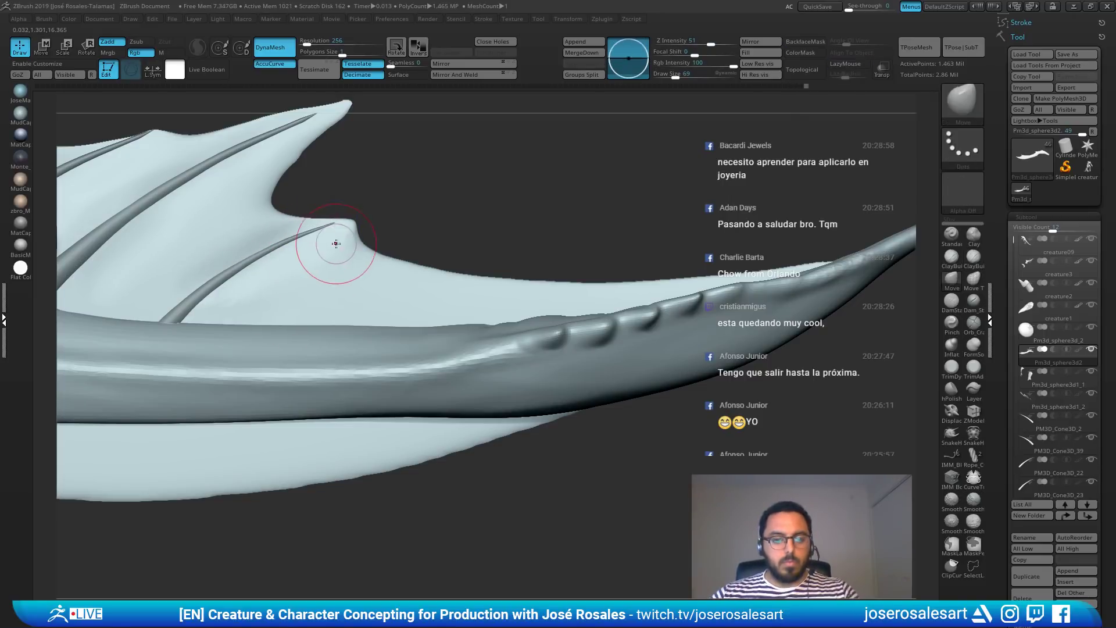
key("shift")
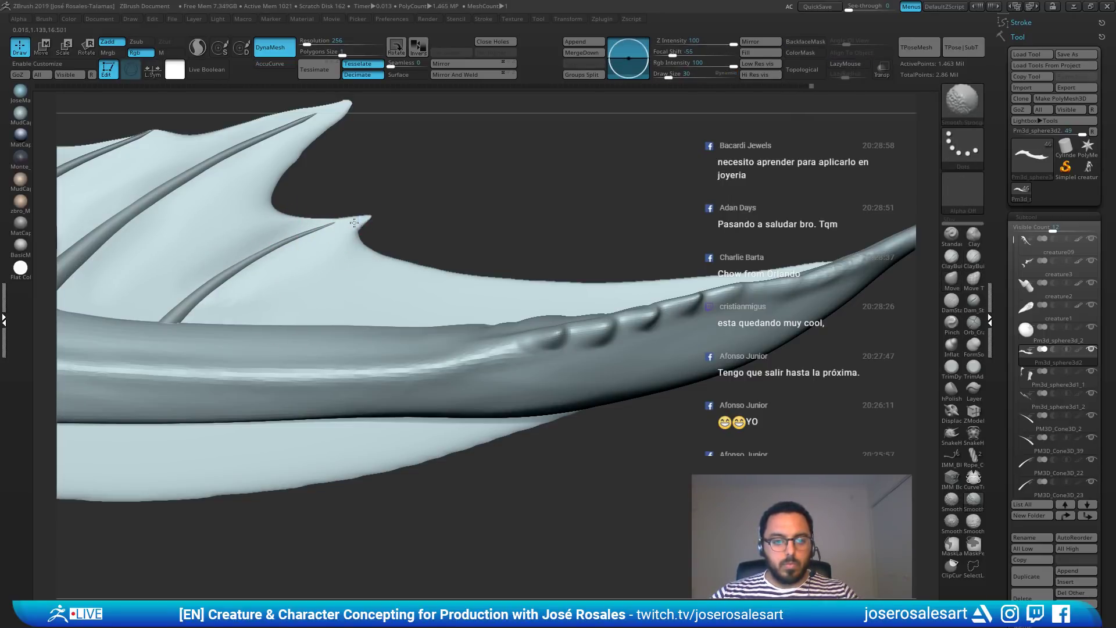
left_click_drag(335, 224, 343, 234, "shift")
Step: Scale the copied tail spine down slightly so its tip ends inside the membrane's point
right_click_drag(274, 258, 415, 262, "alt")
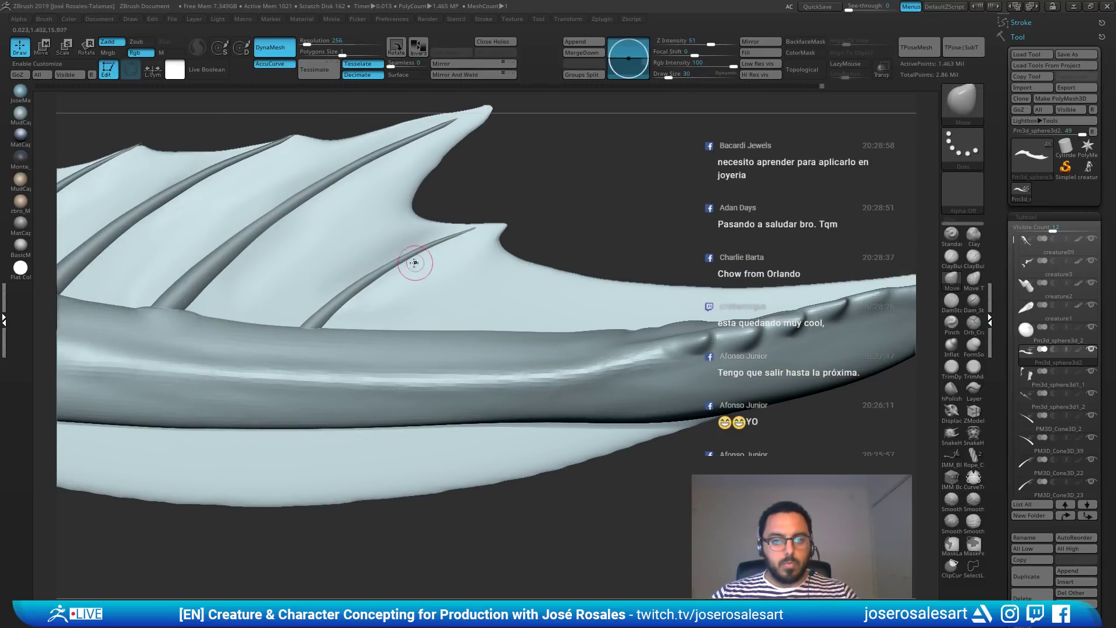
left_click(353, 291, "alt")
key("e")
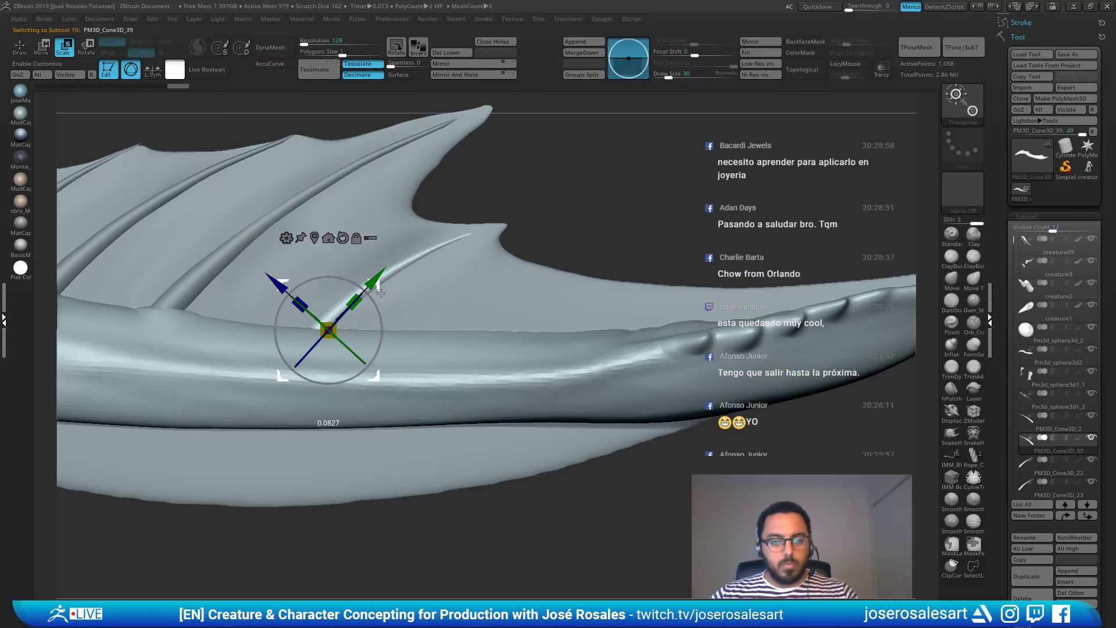
key("q")
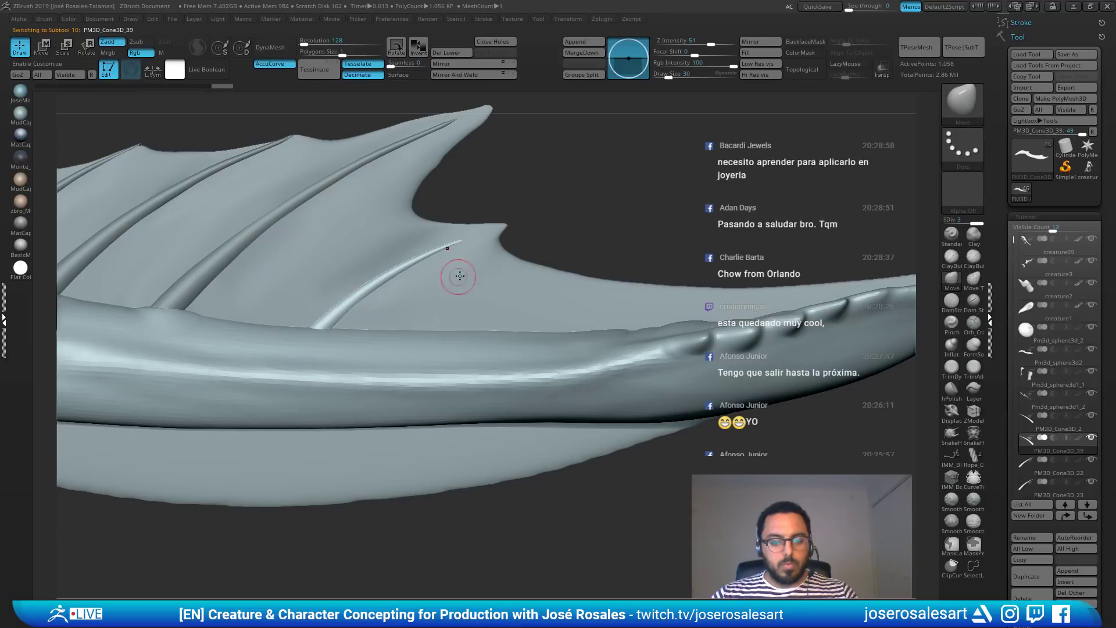
Step: Undo the bumpy strokes at the membrane's point, and smooth the membrane at draw size 30 to expose the copied spine's tip
left_click(469, 256, "alt")
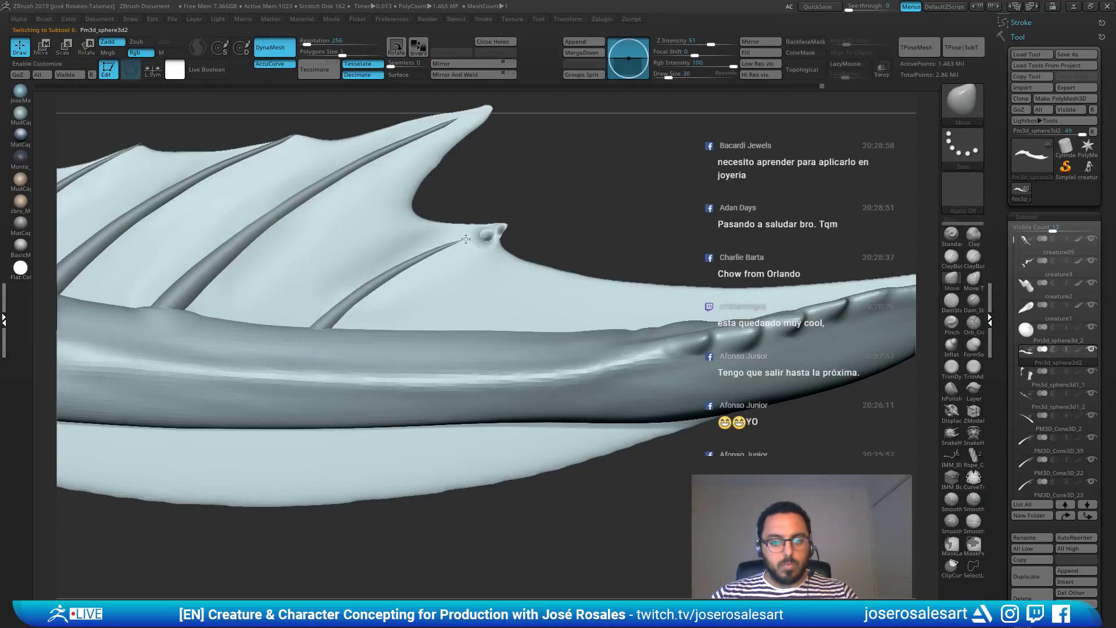
key("ctrl+z")
key("ctrl+z")
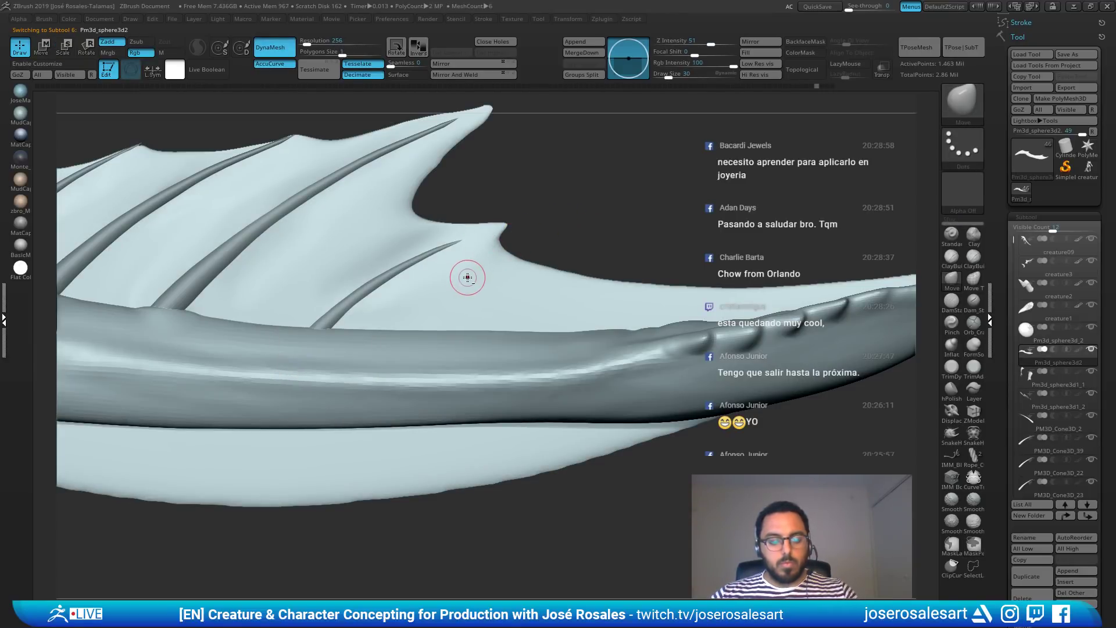
key("b")
key("c")
key("b")
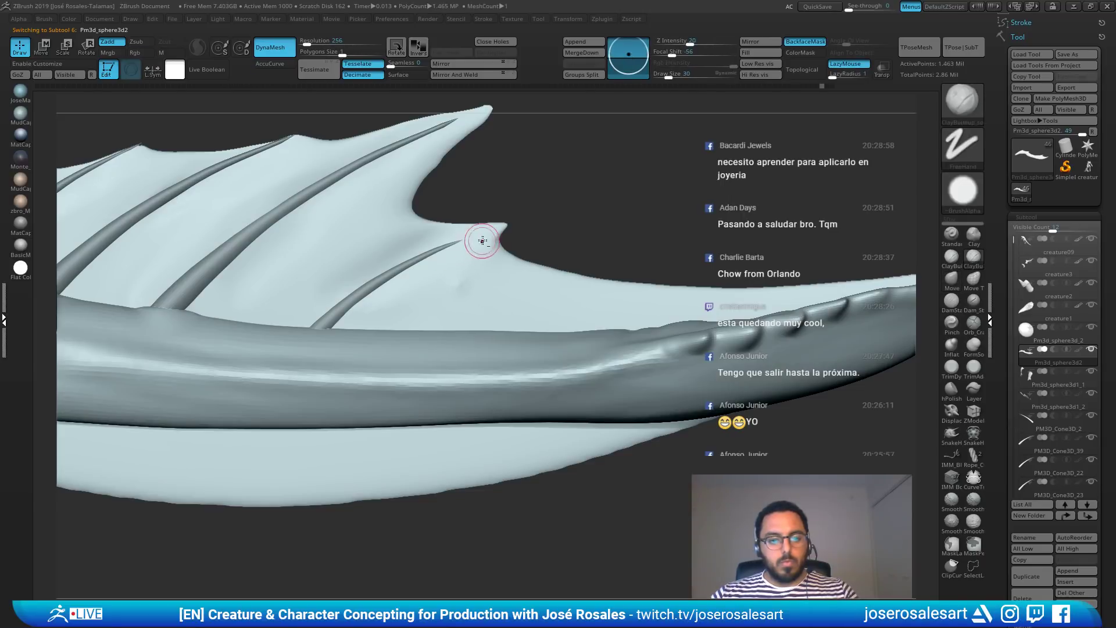
left_click_drag(474, 240, 448, 247, "shift")
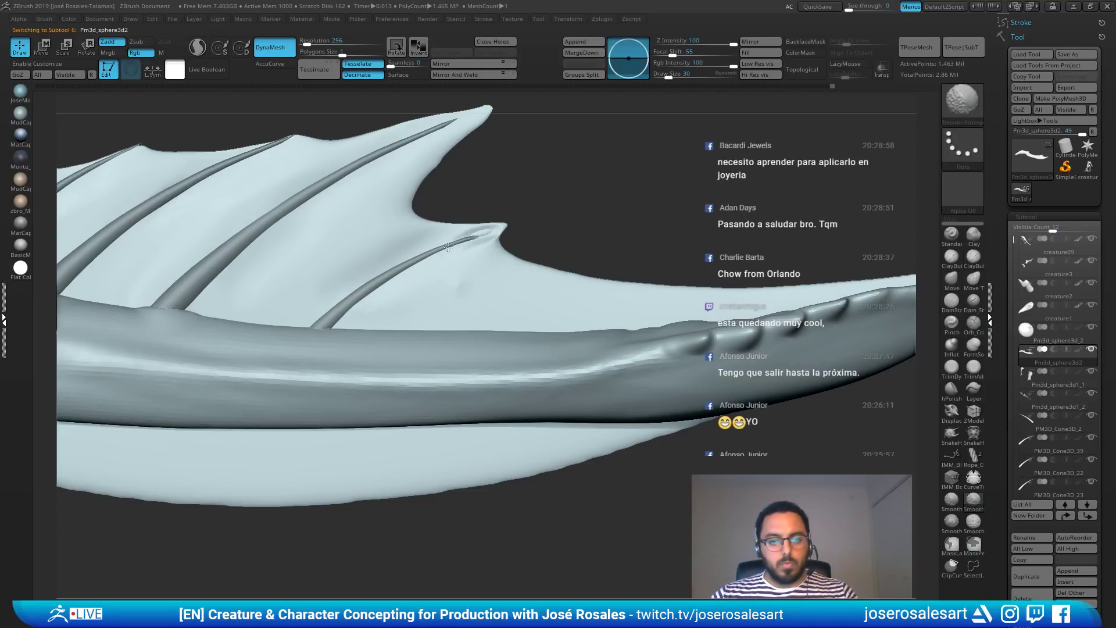
left_click(432, 257, "alt")
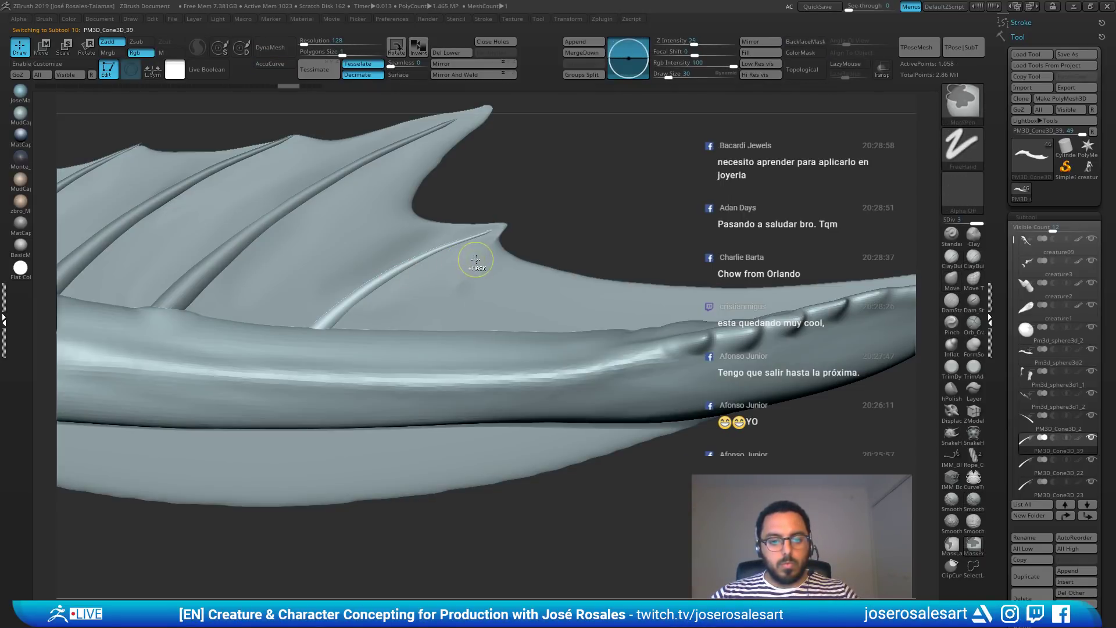
left_click(475, 251, "alt")
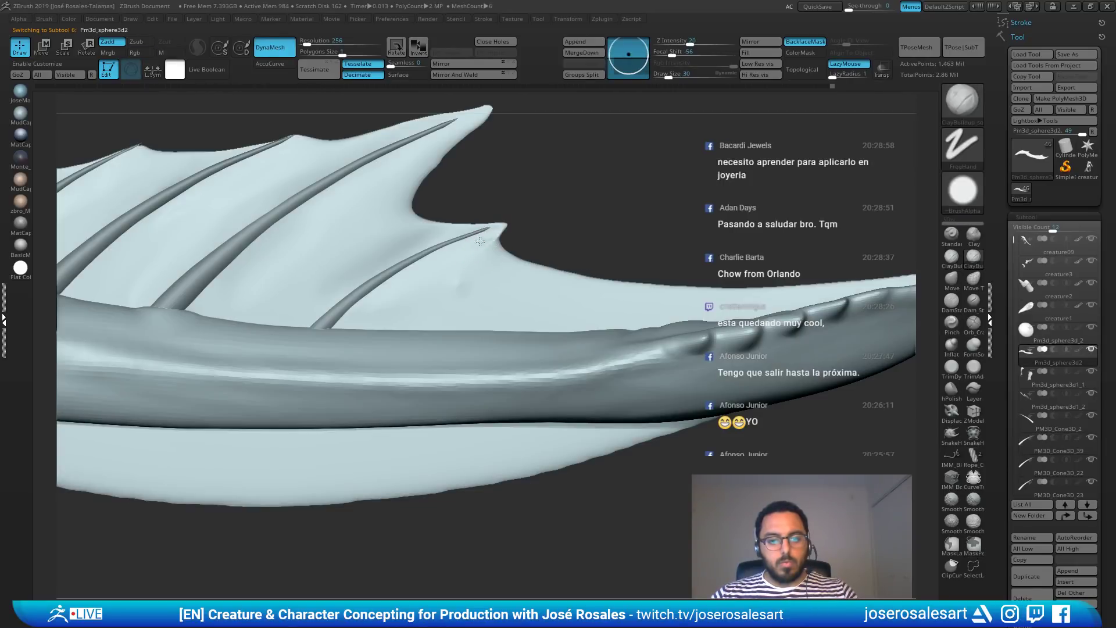
left_click_drag(491, 249, 482, 249, "shift")
Step: Delete the duplicate tail spine PM3D_Cone3D_40 that overlaps the large spine behind the fin's tallest point
mouse_move(453, 298)
right_mouse_down("ctrl")
mouse_move(271, 209)
mouse_move(256, 139)
right_mouse_up("ctrl")
mouse_move(417, 300)
right_mouse_down()
mouse_move(460, 296)
mouse_move(419, 294)
right_mouse_up()
mouse_move(489, 251)
right_mouse_down("ctrl")
mouse_move(599, 297)
mouse_move(506, 300)
mouse_move(594, 299)
right_mouse_up("ctrl")
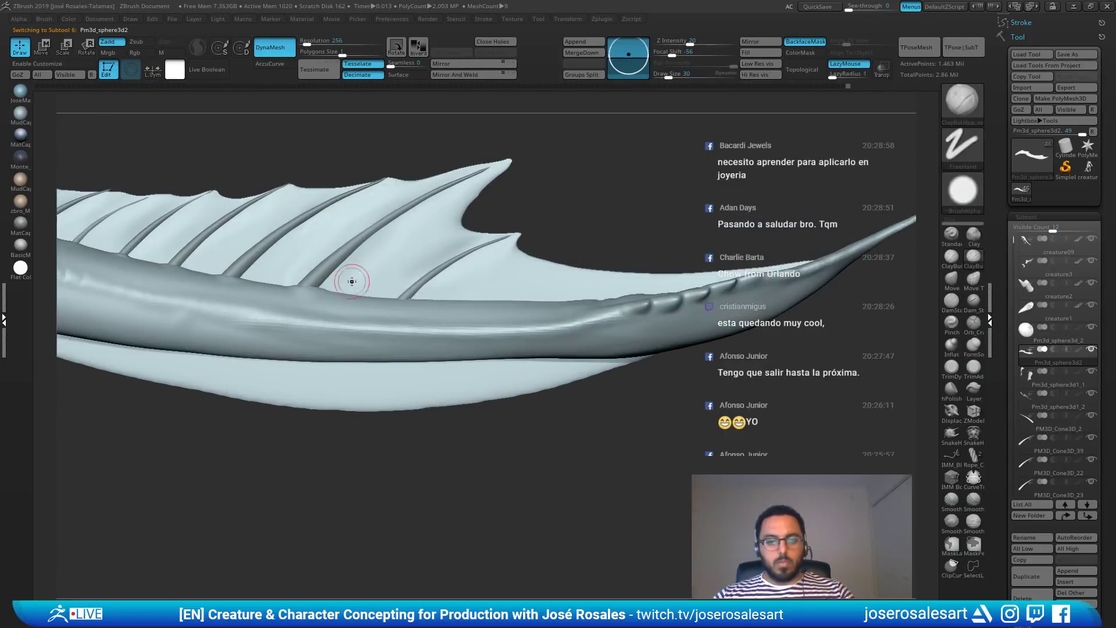
left_click(334, 285, "alt")
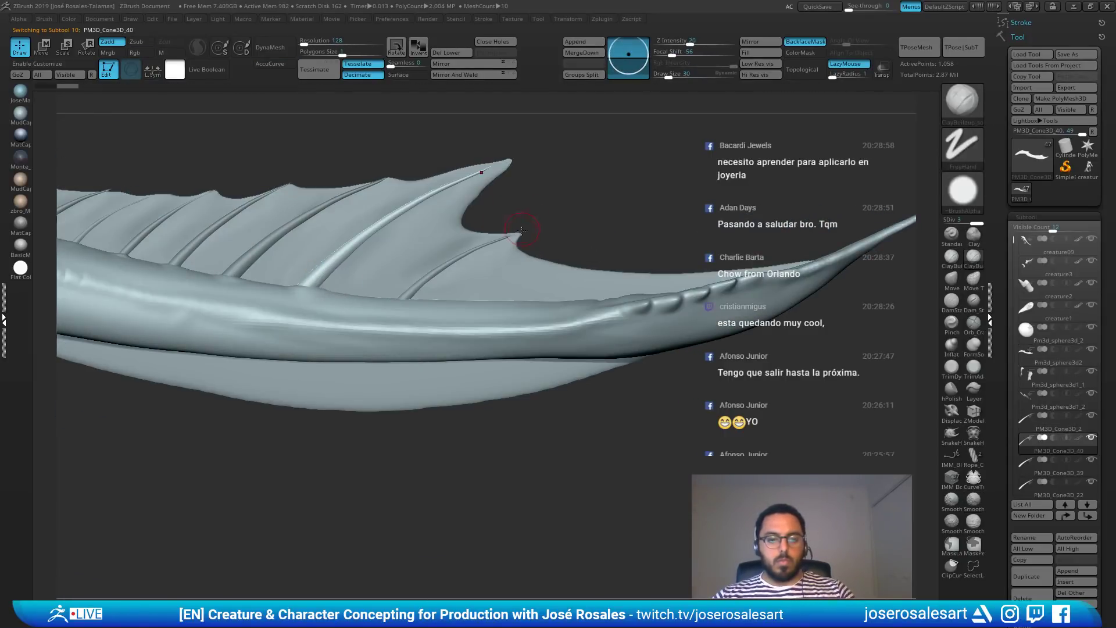
left_click(753, 42)
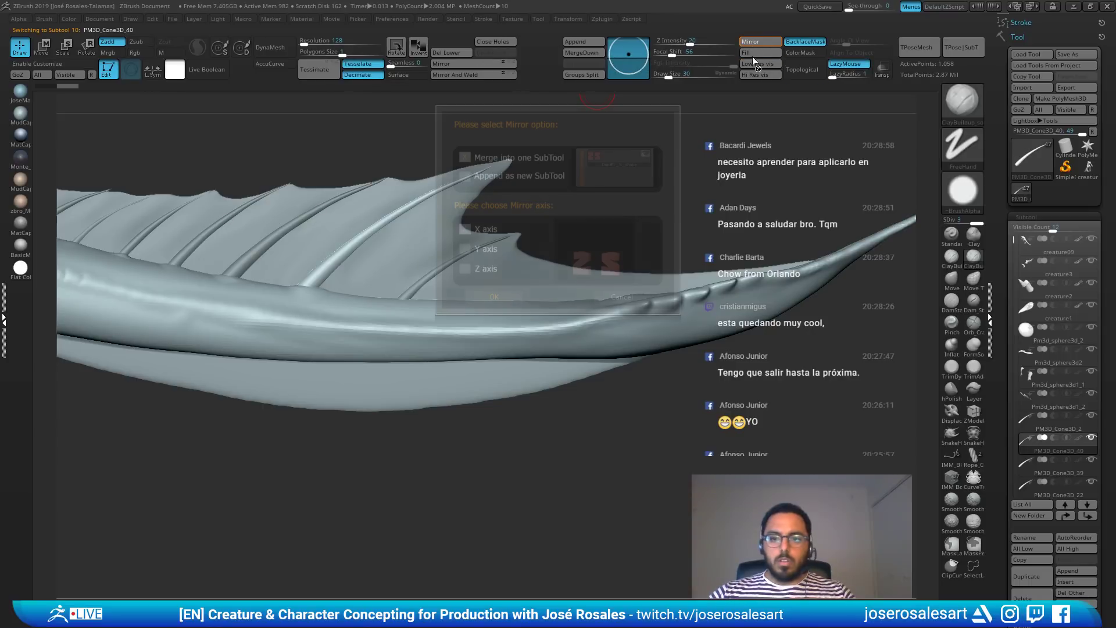
left_click(628, 297)
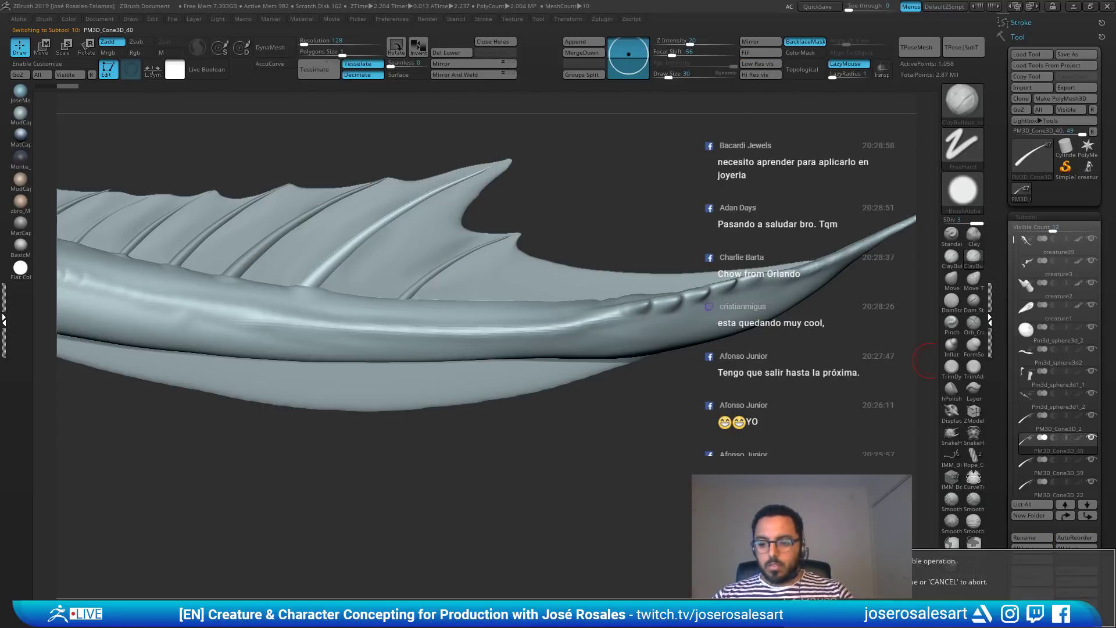
left_click(1033, 599)
Step: Try mirroring the large tail spine across the Y axis merged into one subtool, and lower the result toward the tail's underside
left_click(334, 258, "alt")
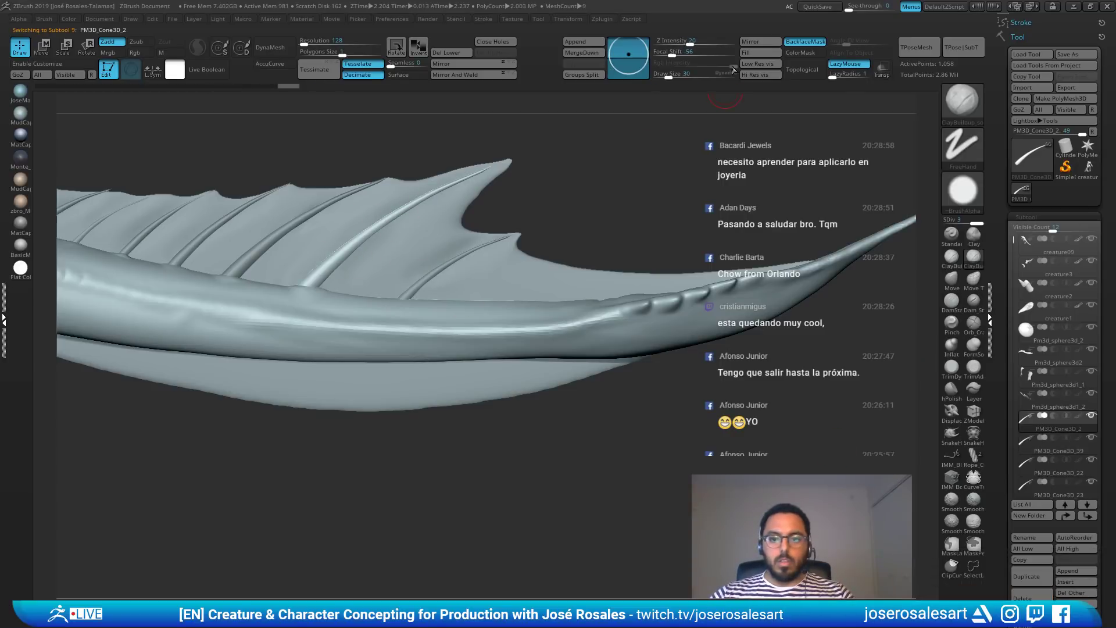
left_click(753, 42)
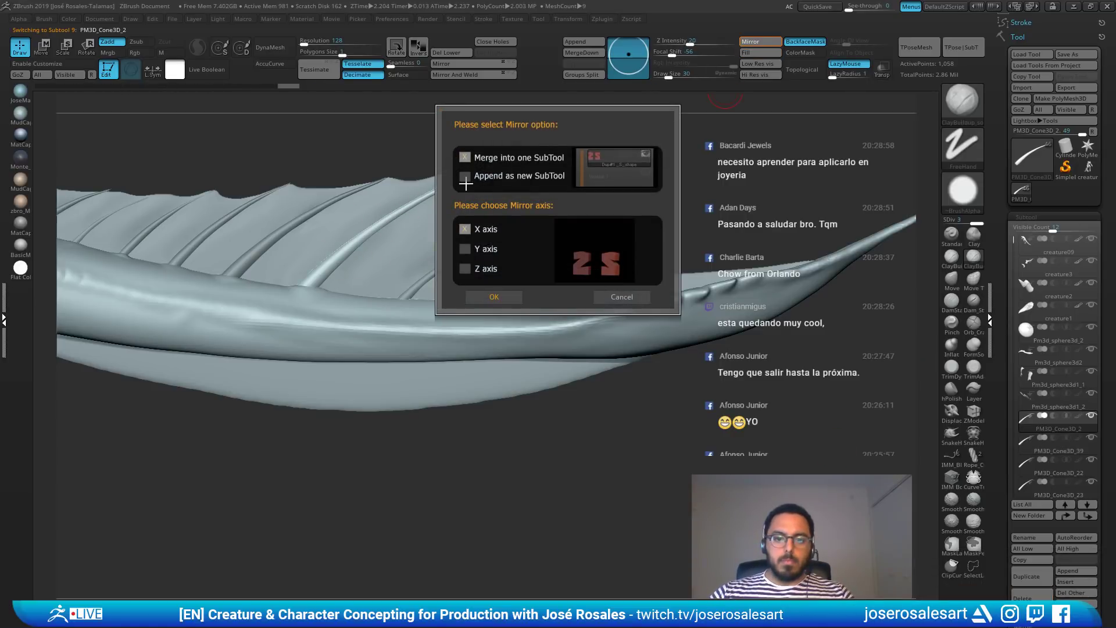
left_click(468, 252)
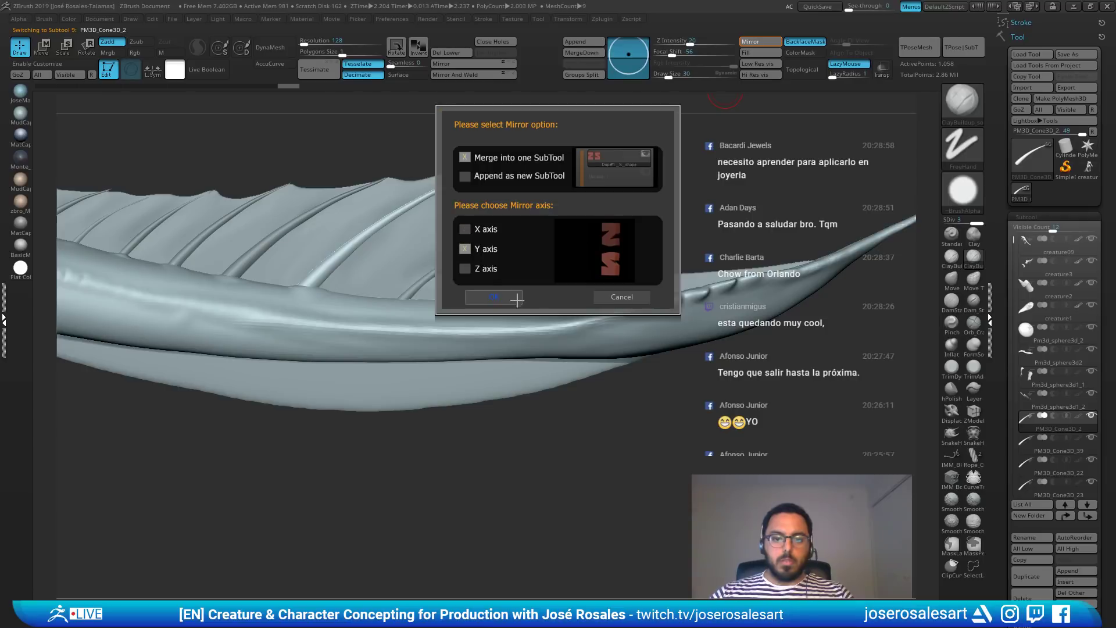
left_click(509, 300)
left_click_drag(610, 271, 529, 275, "alt")
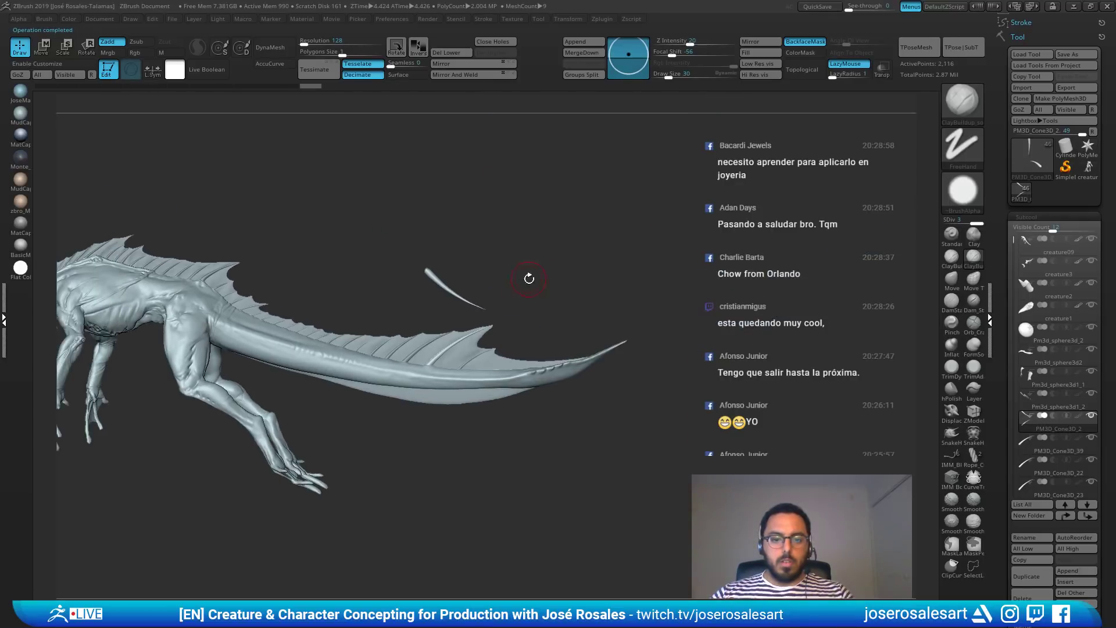
key("w")
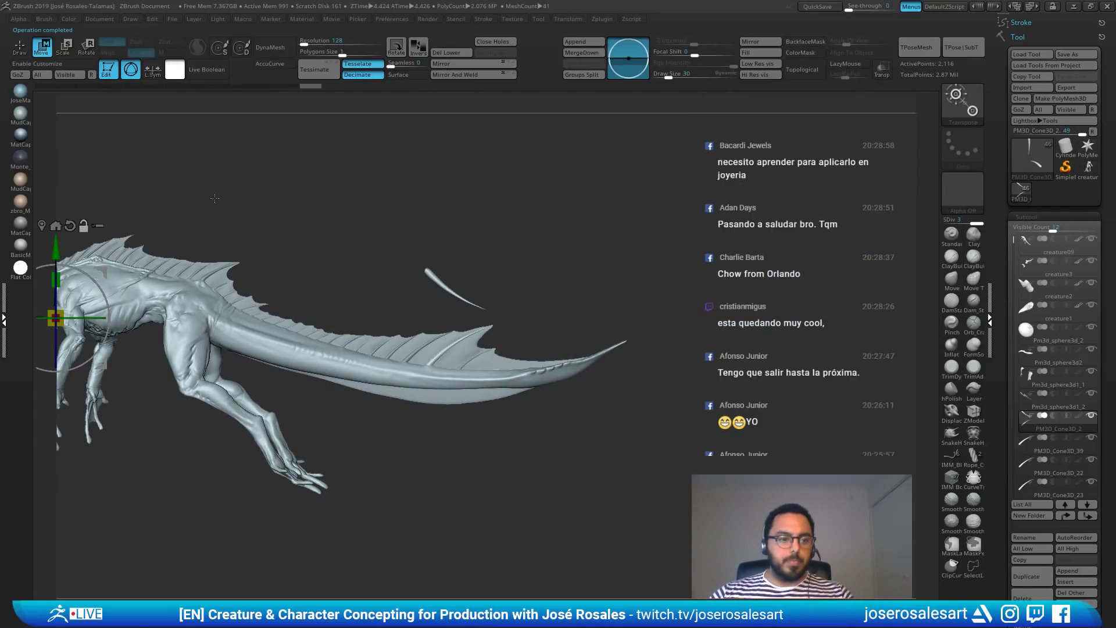
left_click(40, 225)
left_click_drag(455, 250, 455, 337)
left_click_drag(542, 303, 604, 314, "alt")
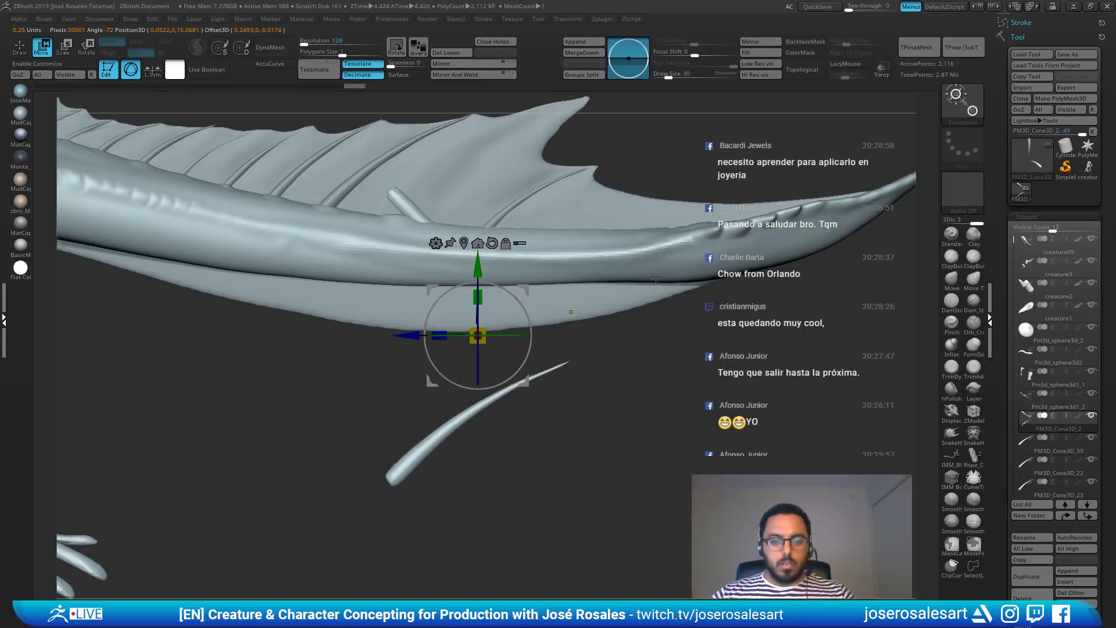
Step: Undo the move and the merged mirror of the large tail spine
key("ctrl+z")
left_click_drag(879, 96, 839, 146, "alt")
mouse_move(648, 263)
left_mouse_down("alt")
mouse_move(626, 169)
mouse_move(687, 256)
left_mouse_up("alt")
left_click(562, 219, "ctrl")
key("ctrl+z")
key("ctrl+z")
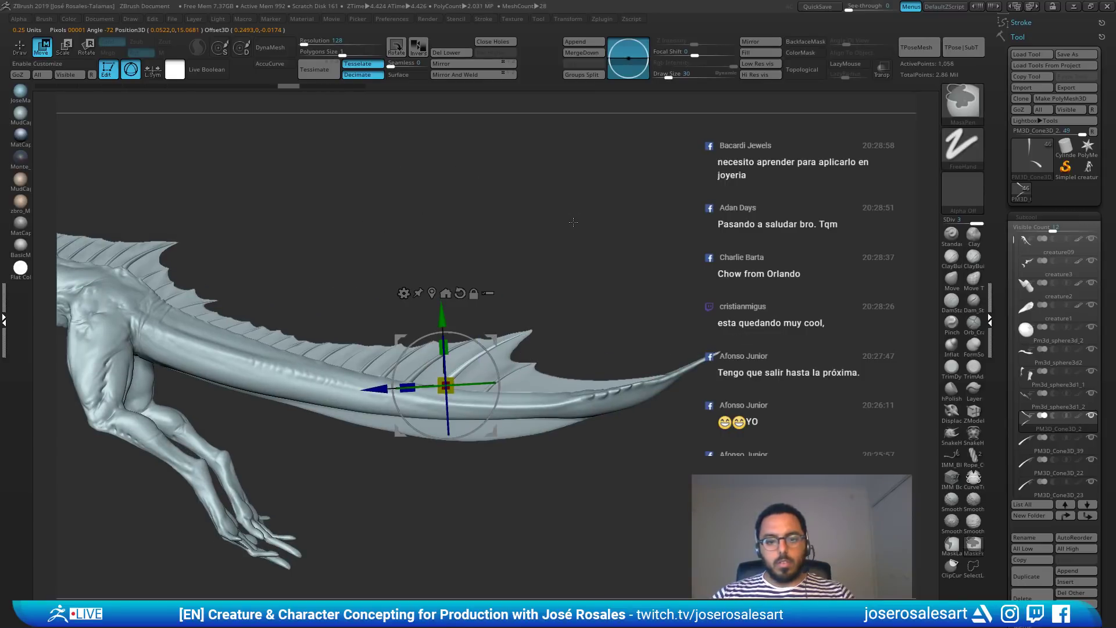
Step: Mirror the large tail spine across the Y axis, appending it as a new subtool
left_click(756, 42)
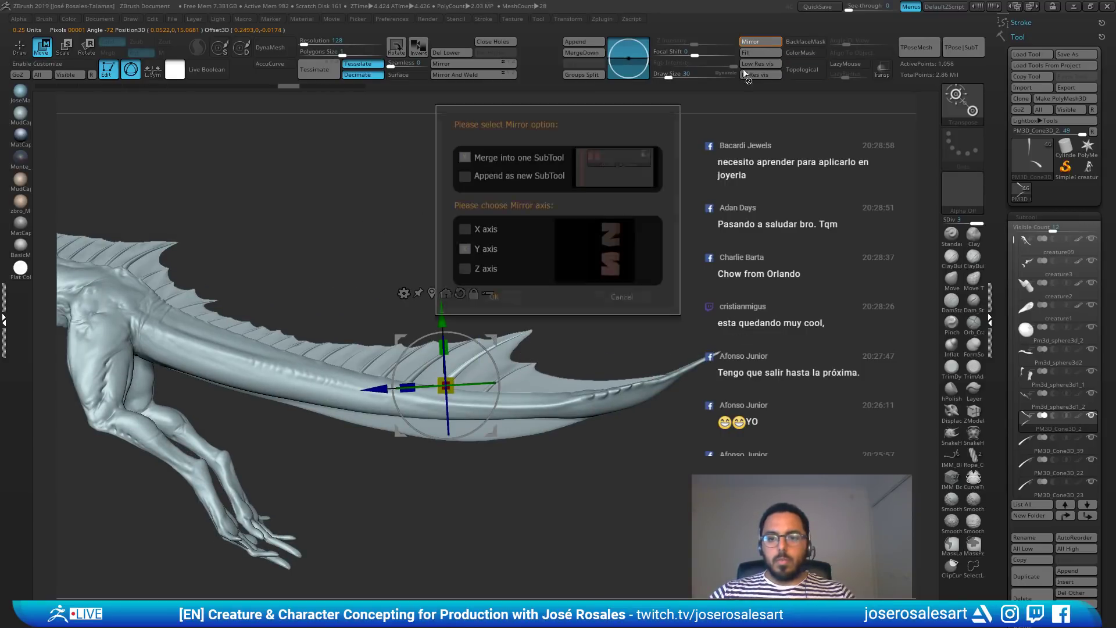
left_click(464, 177)
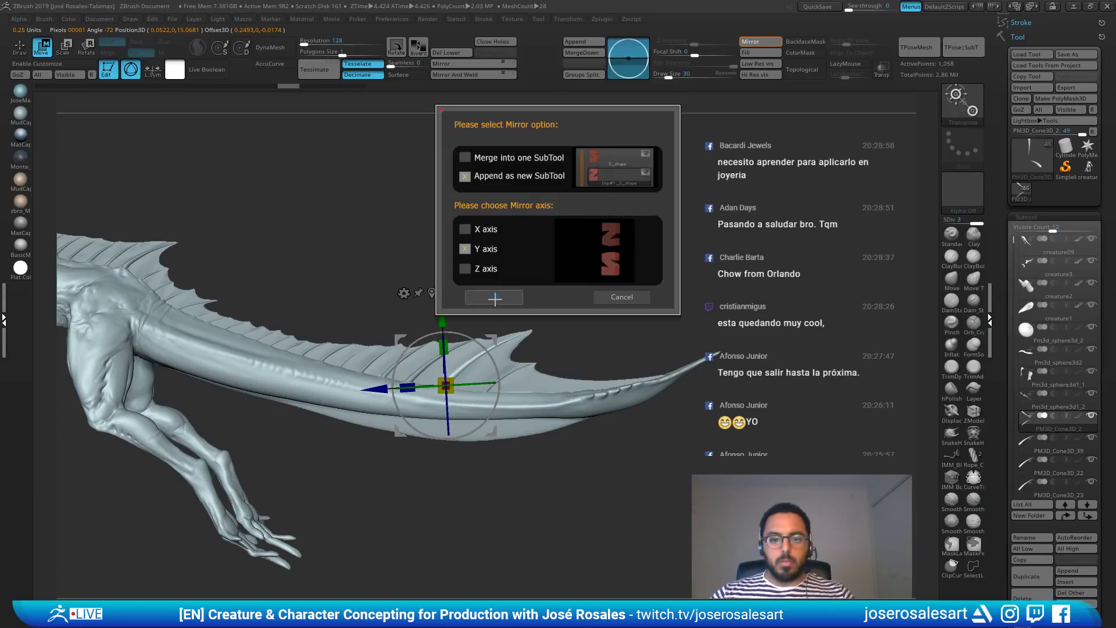
left_click(493, 297)
Step: Move the mirrored spine down to the tail's underside, then rotate and scale it to sit against the lower membrane
left_click(452, 266, "alt")
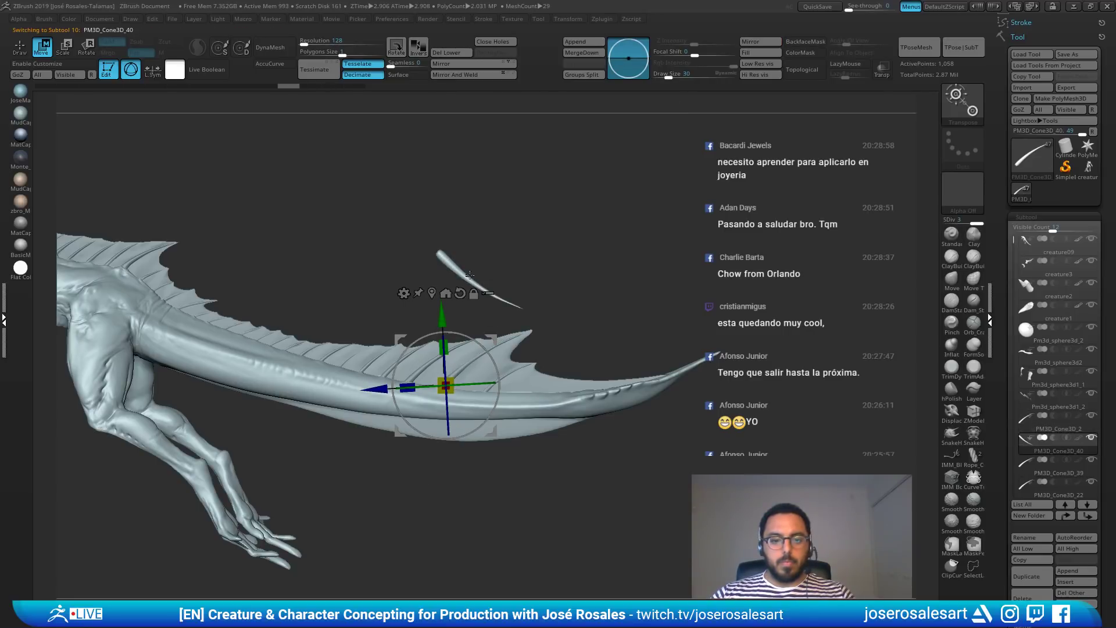
left_click(432, 293, "alt")
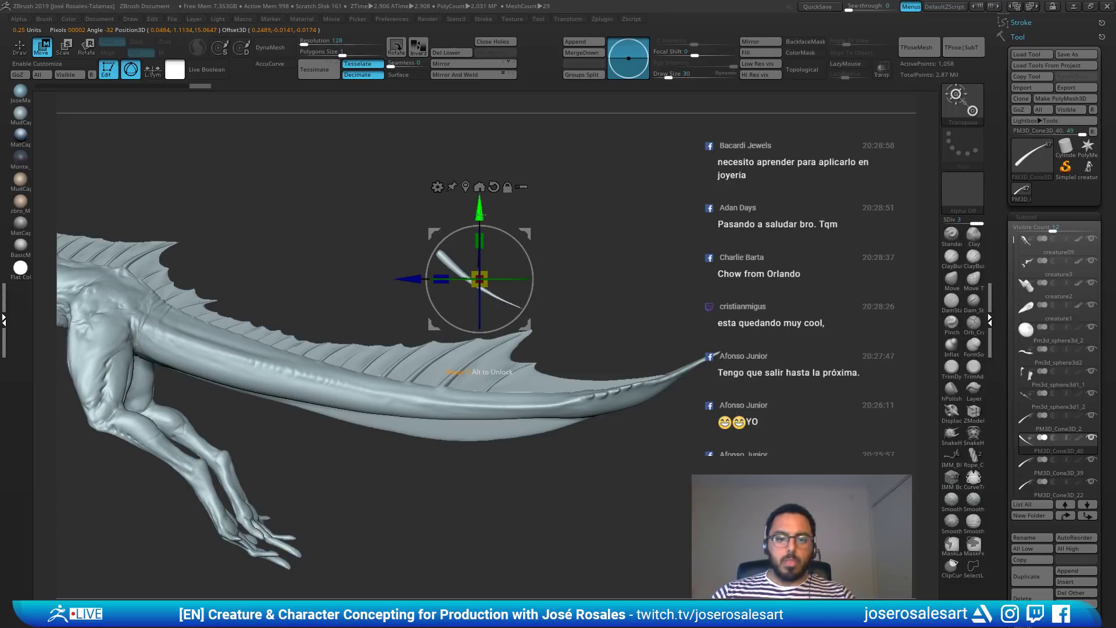
left_click_drag(480, 215, 481, 373)
left_click_drag(480, 282, 583, 364, "alt")
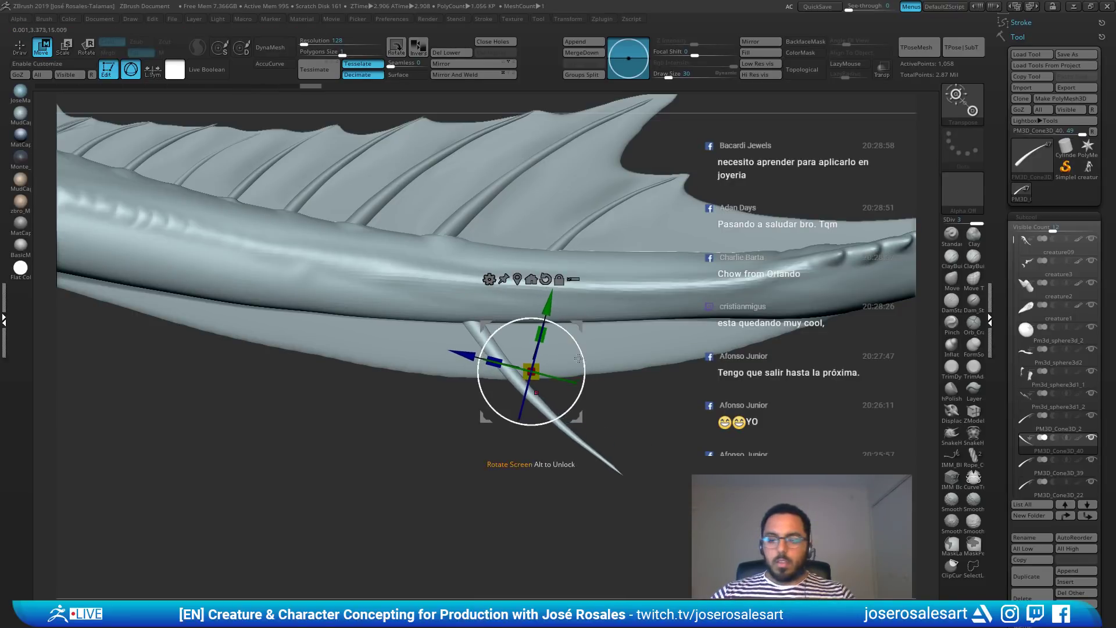
left_click_drag(578, 326, 519, 275)
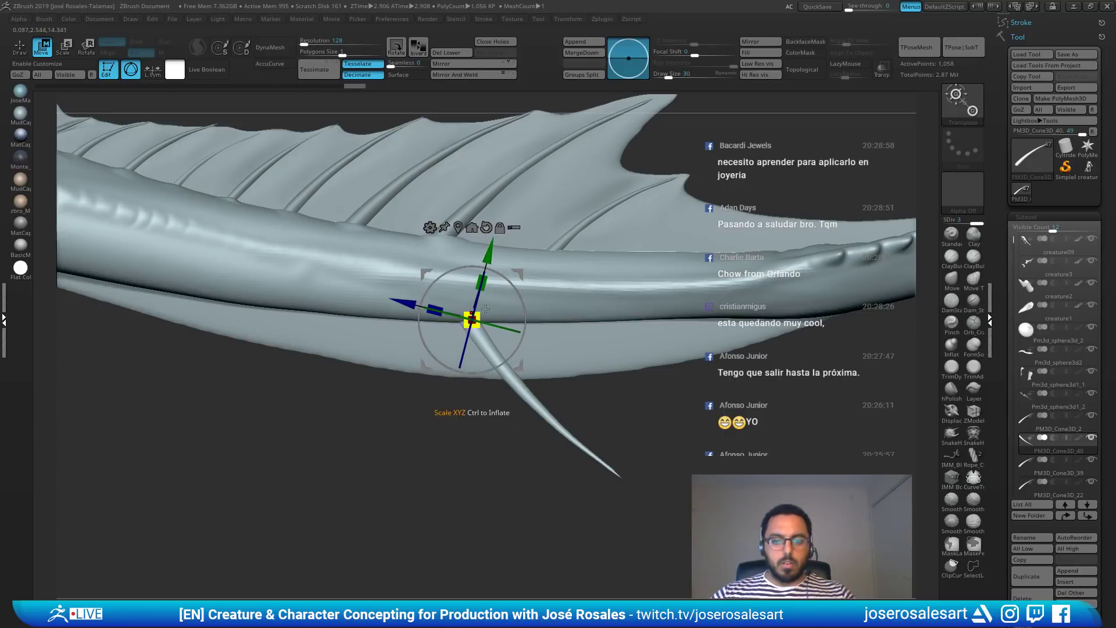
mouse_move(485, 311)
left_mouse_down()
mouse_move(470, 323)
mouse_move(526, 303)
left_mouse_up()
Step: Duplicate the underside spine and place the copy farther toward the tail tip on the lower membrane
key("q")
key("ctrl+shift+d")
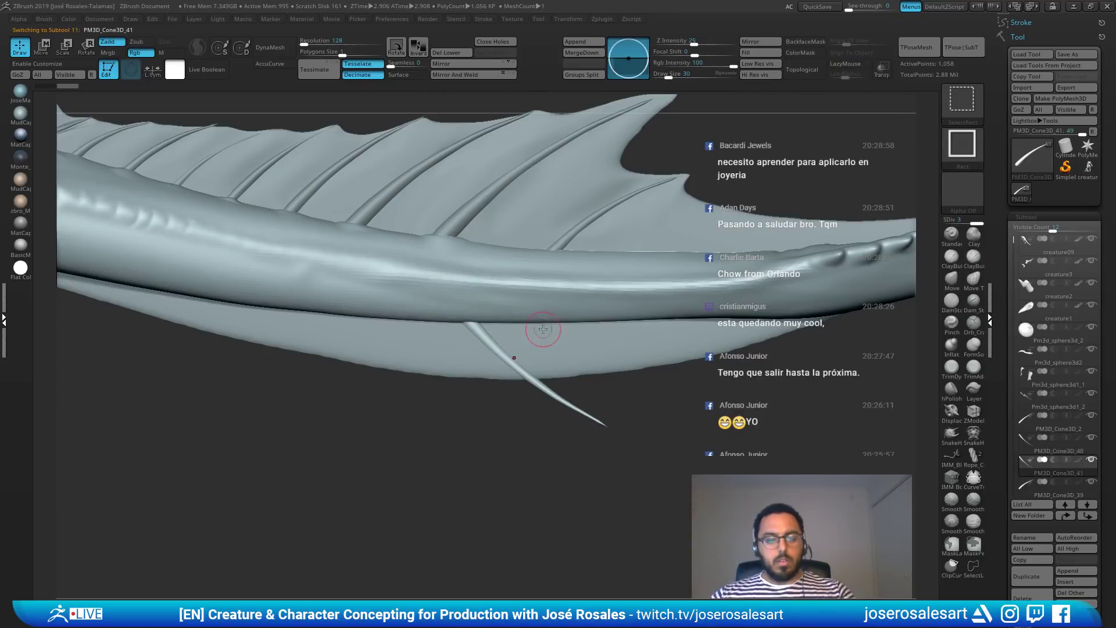
key("w")
mouse_move(516, 321)
left_mouse_down()
mouse_move(602, 319)
mouse_move(535, 317)
left_mouse_up()
key("q")
Step: Pull the lower membrane's edge out into points around both underside spines with the Move brush, and smooth it
left_click(663, 345, "alt")
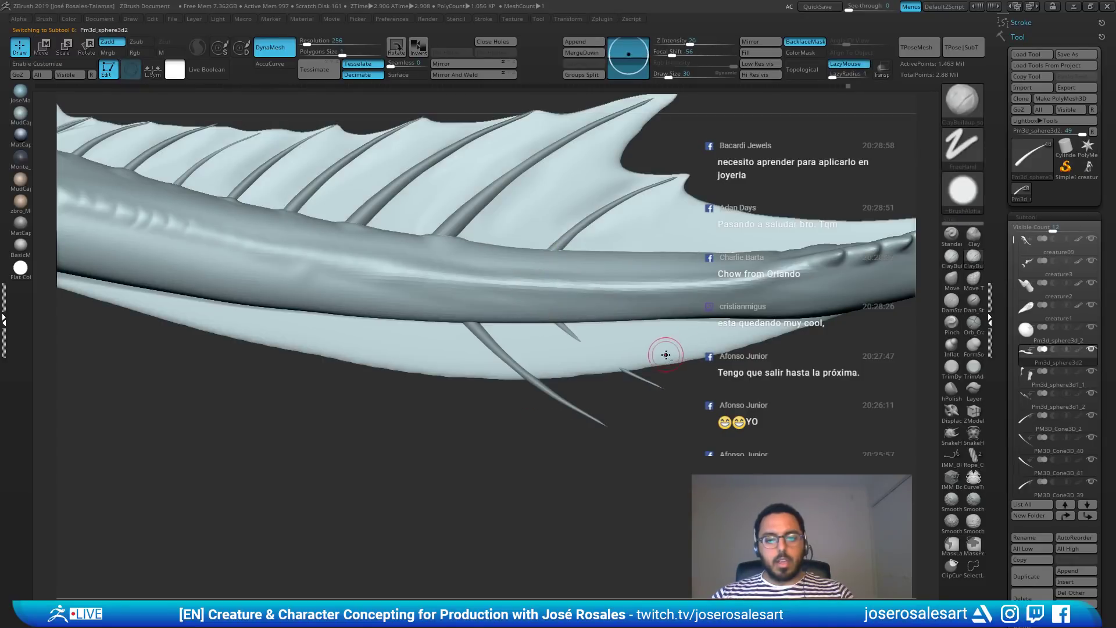
right_click_drag(656, 339, 603, 252, "alt")
right_click_drag(531, 329, 491, 233, "alt")
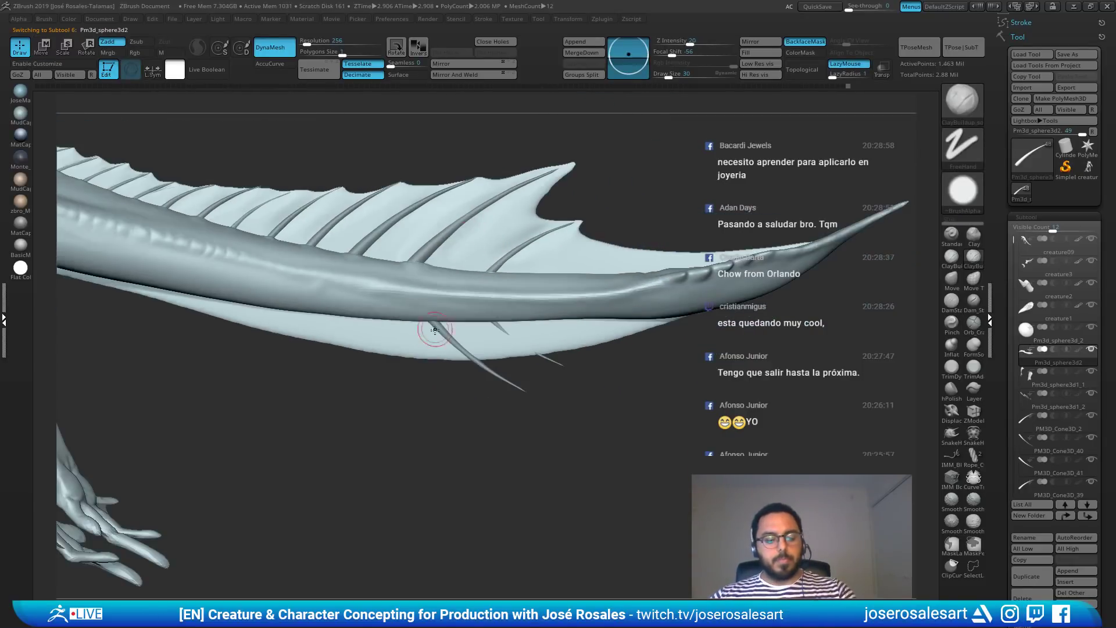
key("b")
key("m")
key("v")
key("bracketright")
key("bracketright")
key("bracketright")
key("bracketright")
key("bracketright")
left_click_drag(469, 355, 531, 396)
mouse_move(539, 353)
left_mouse_down()
mouse_move(572, 372)
mouse_move(512, 355)
left_mouse_up()
key("s")
mouse_move(511, 357)
left_mouse_down("shift")
mouse_move(500, 378)
mouse_move(512, 372)
mouse_move(470, 376)
left_mouse_up("shift")
key("f")
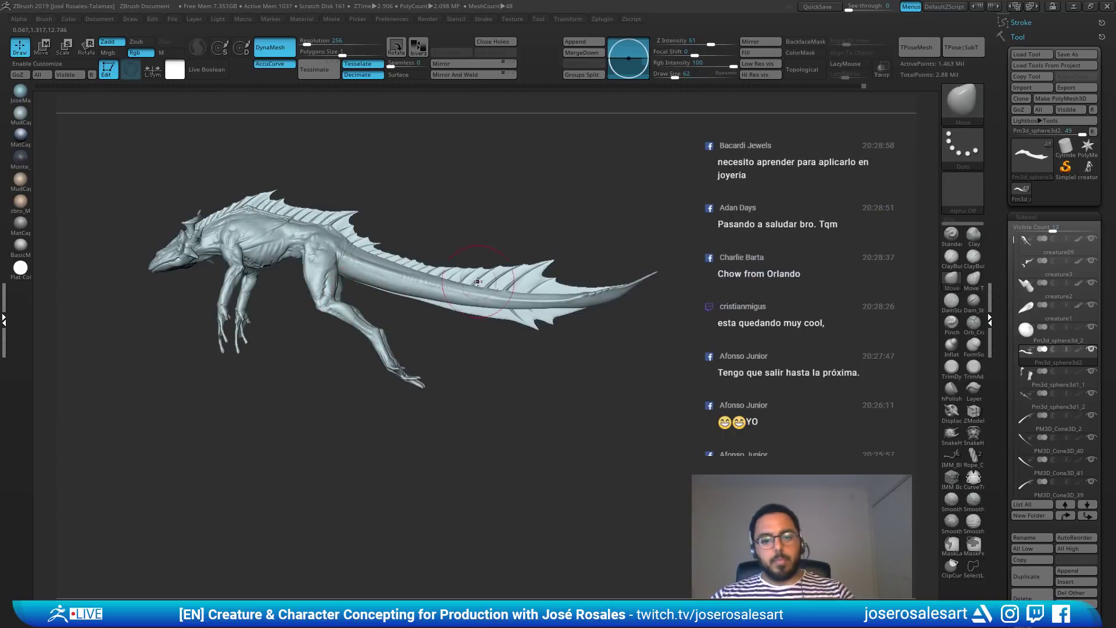
Step: Pull the lower membrane's edge near the larger underside point into shape with the SnakeHook brush at draw size 62
mouse_move(536, 343)
left_mouse_down("alt")
mouse_move(667, 352)
mouse_move(551, 329)
left_mouse_up("alt")
key("b")
key("s")
key("h")
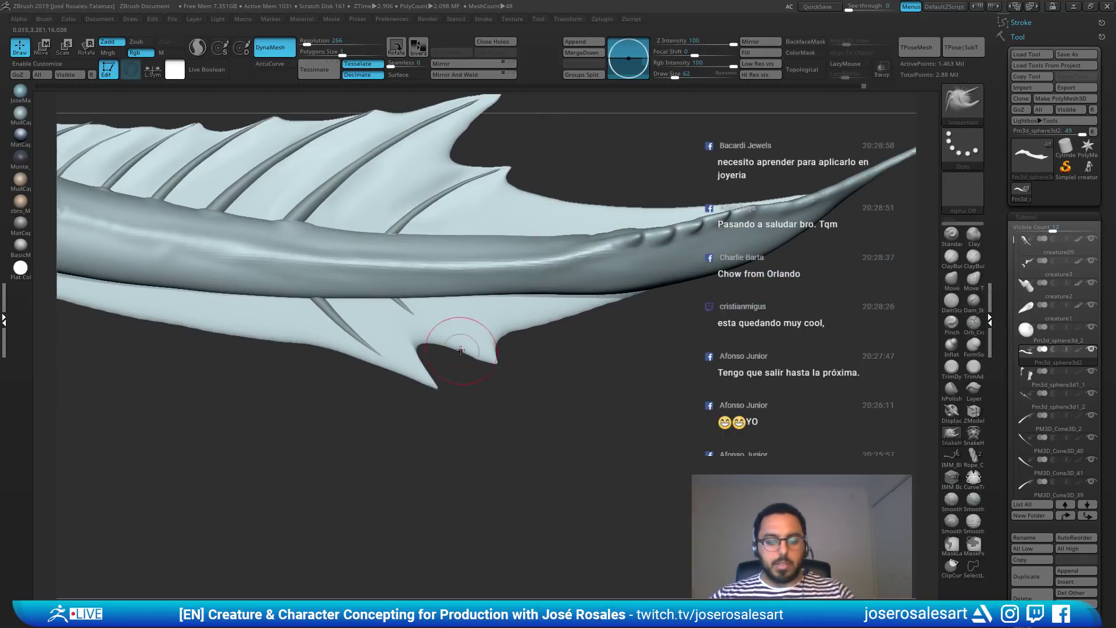
mouse_move(427, 349)
left_mouse_down()
mouse_move(458, 366)
mouse_move(425, 378)
mouse_move(448, 400)
left_mouse_up()
Step: Extend the lower membrane's edge beside the larger underside spine with the Move brush so it covers the spine's tip
key("b")
key("m")
key("v")
key("s")
mouse_move(341, 343)
left_mouse_down()
mouse_move(327, 350)
mouse_move(373, 362)
mouse_move(232, 330)
mouse_move(398, 369)
left_mouse_up()
mouse_move(390, 331)
right_mouse_down("ctrl")
mouse_move(381, 279)
mouse_move(447, 290)
right_mouse_up("ctrl")
Step: Reshape the lower membrane's edge ahead of the larger underside spine with SnakeHook at draw size 99, and smooth it
key("b")
key("s")
key("h")
key("s")
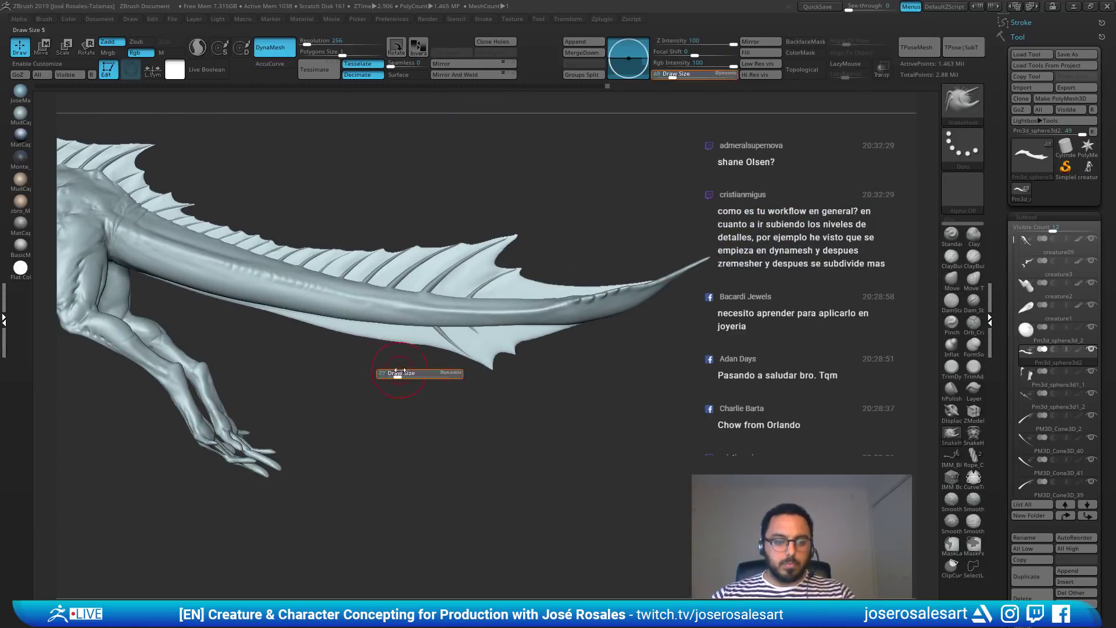
left_click_drag(398, 374, 405, 374)
right_click_drag(401, 326, 386, 372, "ctrl")
mouse_move(378, 343)
left_mouse_down()
mouse_move(387, 355)
mouse_move(230, 333)
left_mouse_up()
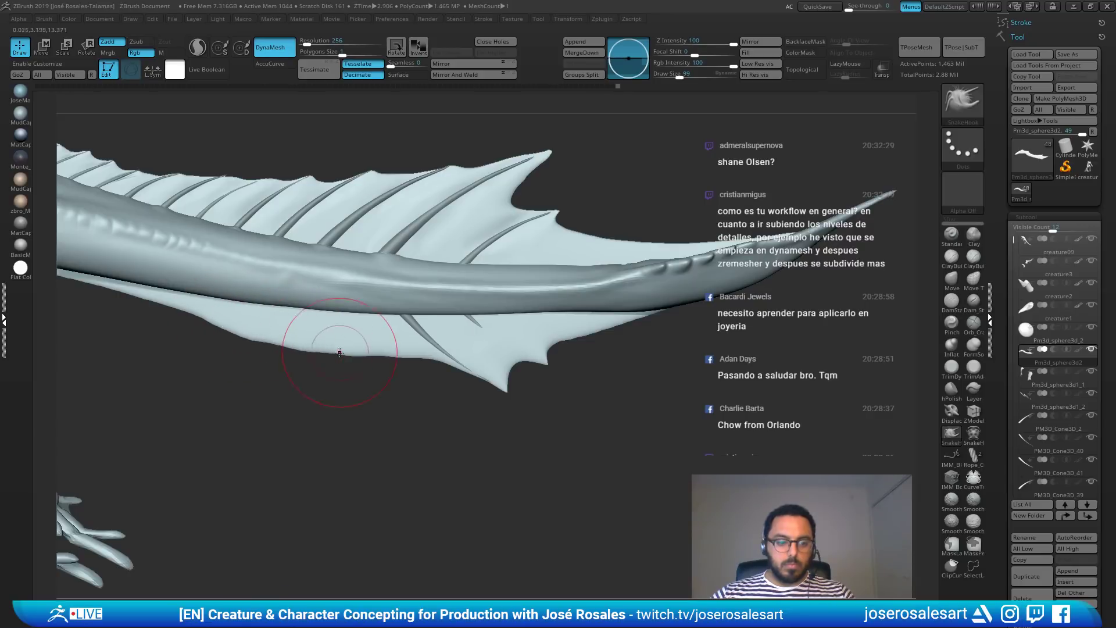
left_click_drag(303, 343, 266, 344)
left_click_drag(372, 351, 363, 360)
left_click_drag(408, 354, 401, 359)
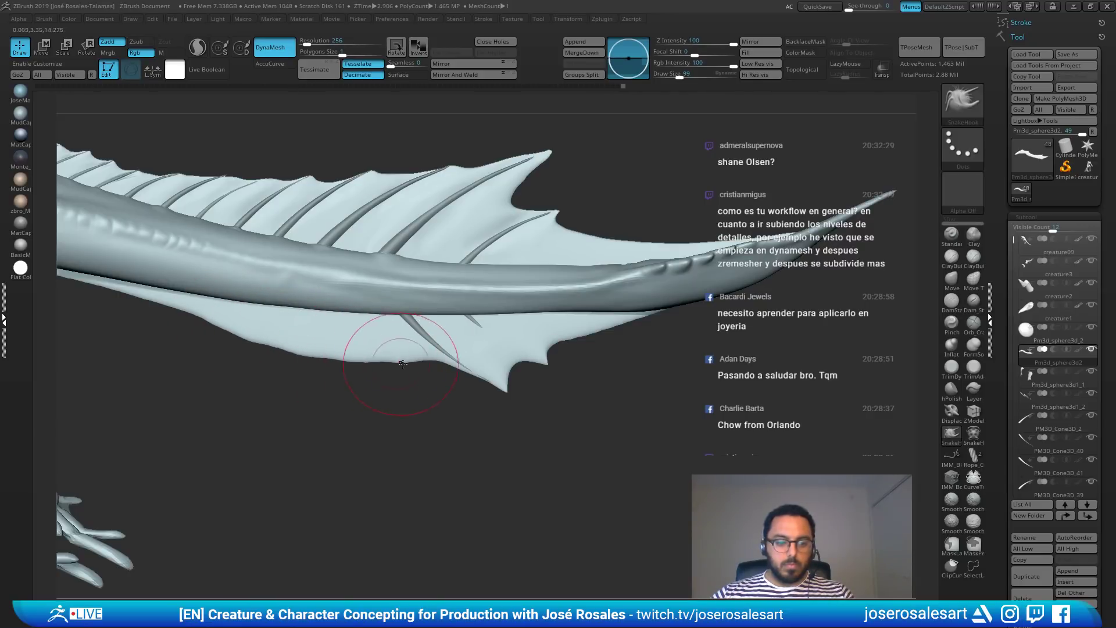
mouse_move(282, 342)
left_mouse_down("shift")
mouse_move(248, 339)
mouse_move(444, 371)
left_mouse_up("shift")
Step: Sculpt and smooth the lower membrane's surface around the second underside spine to expose its full length
key("2")
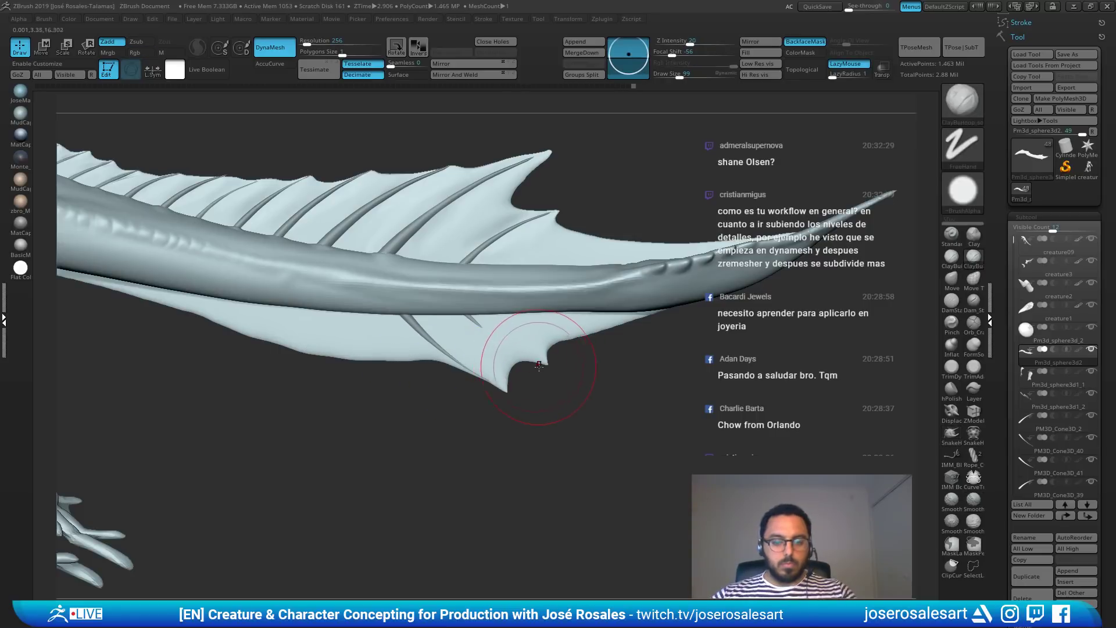
key("s")
left_click_drag(542, 368, 537, 369)
mouse_move(480, 319)
left_mouse_down()
mouse_move(526, 343)
mouse_move(498, 334)
mouse_move(593, 324)
mouse_move(603, 395)
left_mouse_up()
key("shift")
key("3")
Step: Refine the curved edges between the lower membrane's points and toward the tail tip with SnakeHook, and smooth them
mouse_move(530, 347)
left_mouse_down()
mouse_move(573, 339)
mouse_move(553, 357)
mouse_move(592, 340)
left_mouse_up()
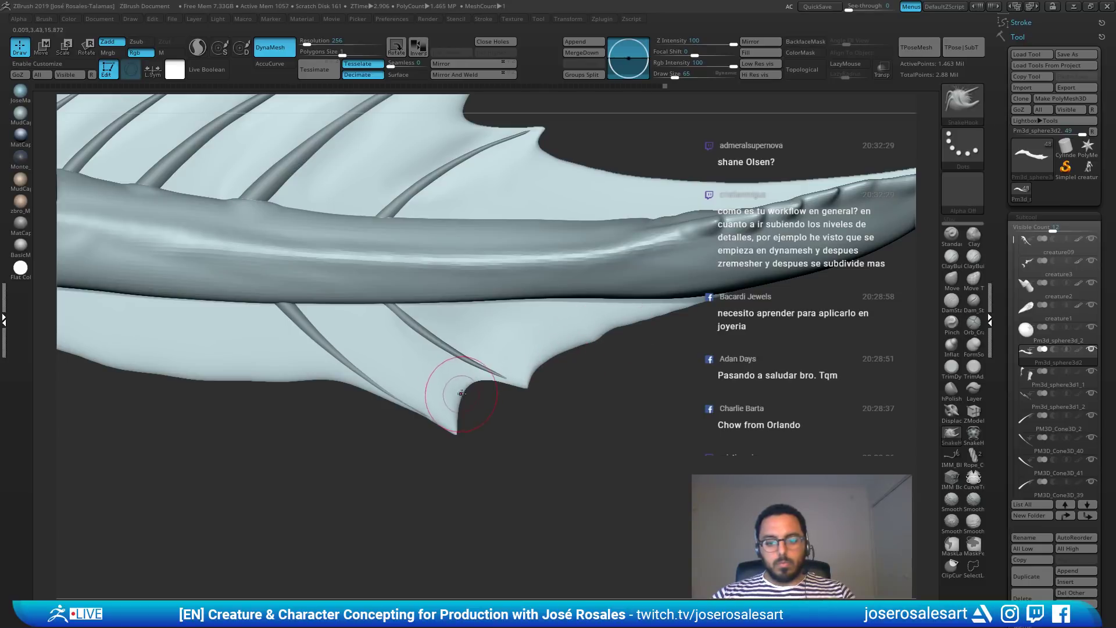
left_click_drag(464, 389, 504, 392)
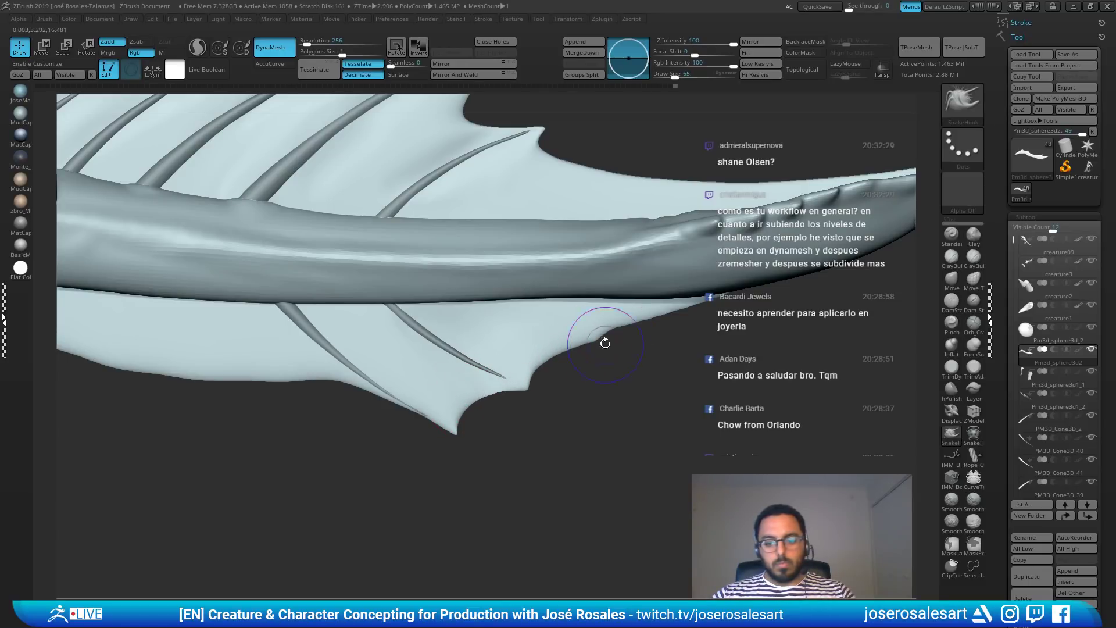
mouse_move(603, 342)
left_mouse_down("shift")
mouse_move(583, 337)
mouse_move(663, 317)
left_mouse_up("shift")
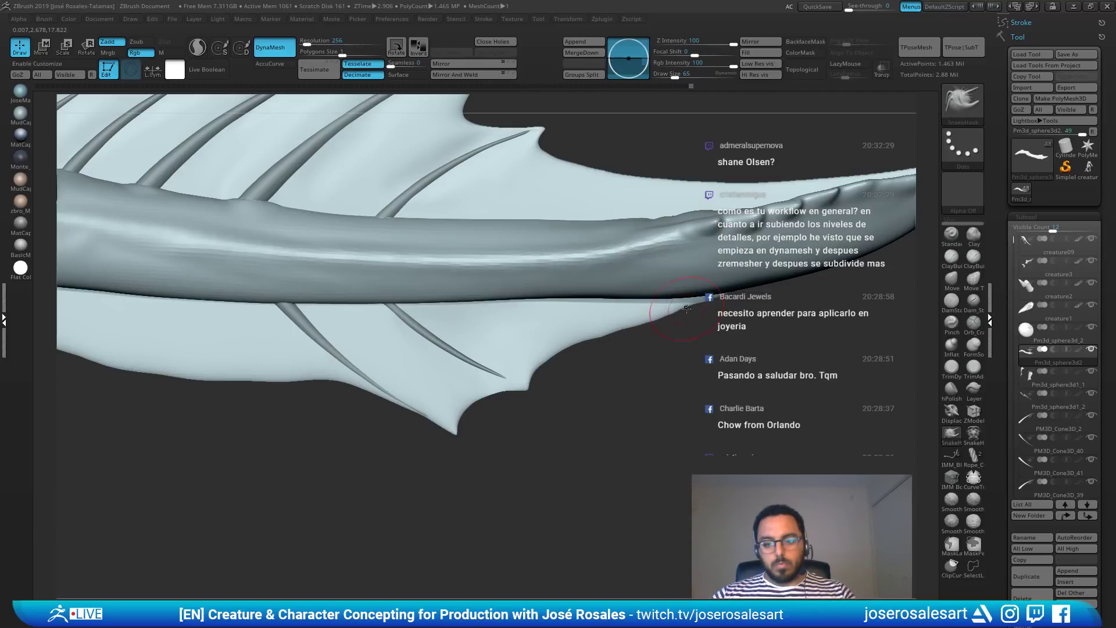
key("f")
key("shift")
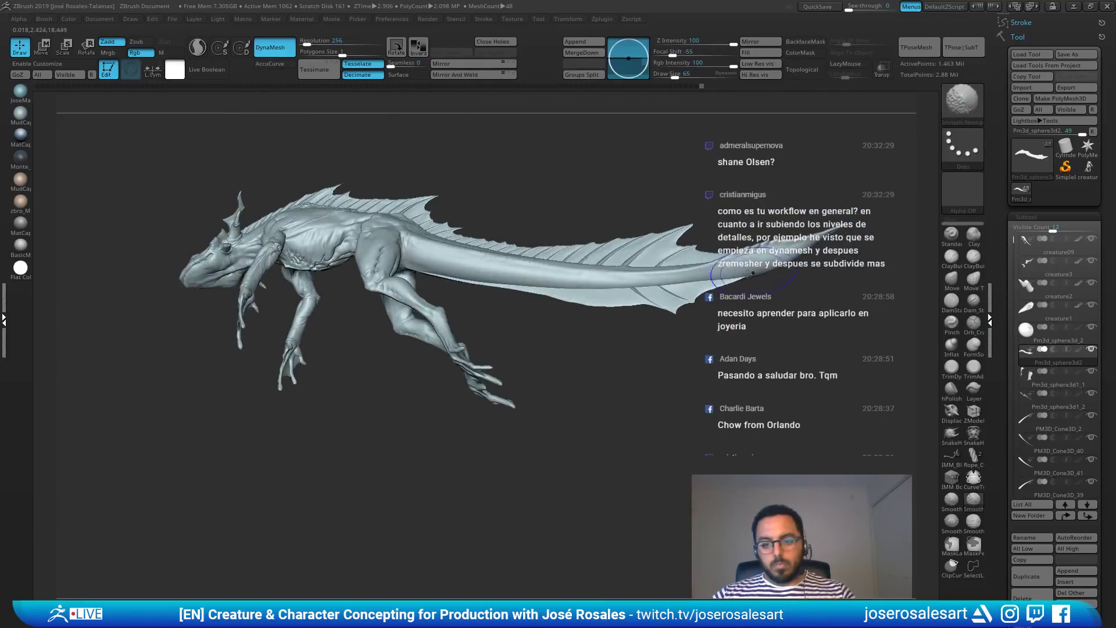
mouse_move(735, 329)
left_mouse_down()
mouse_move(724, 344)
mouse_move(575, 303)
mouse_move(624, 336)
mouse_move(786, 337)
mouse_move(553, 321)
mouse_move(737, 353)
mouse_move(850, 314)
mouse_move(619, 321)
mouse_move(666, 338)
mouse_move(486, 355)
mouse_move(465, 343)
mouse_move(515, 302)
mouse_move(543, 202)
left_mouse_up()
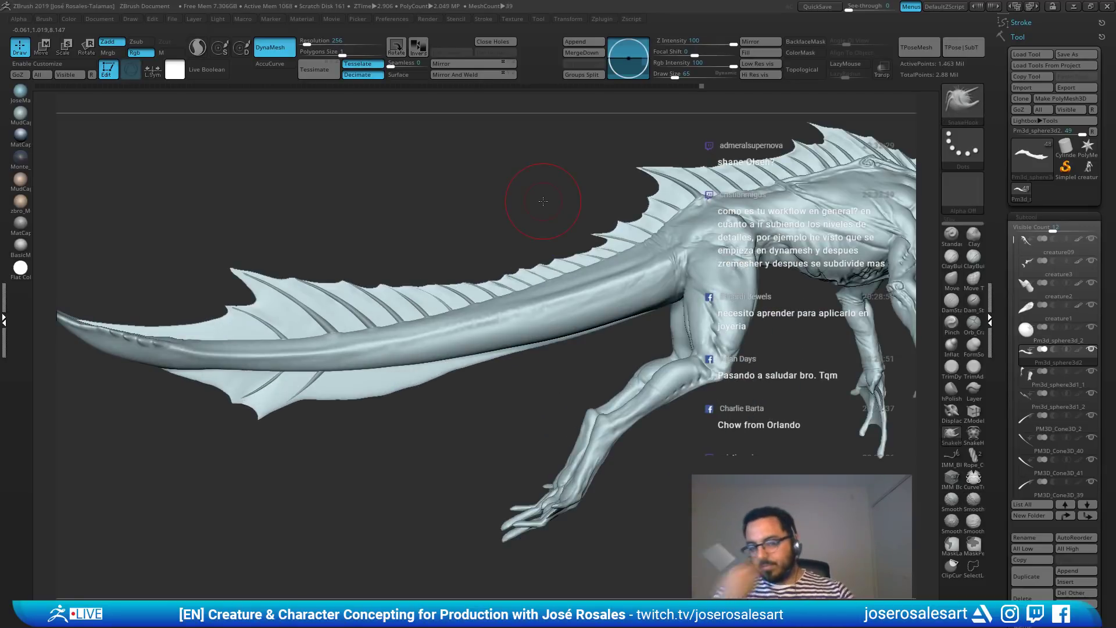
left_click_drag(261, 227, 327, 217)
left_click_drag(297, 419, 384, 401)
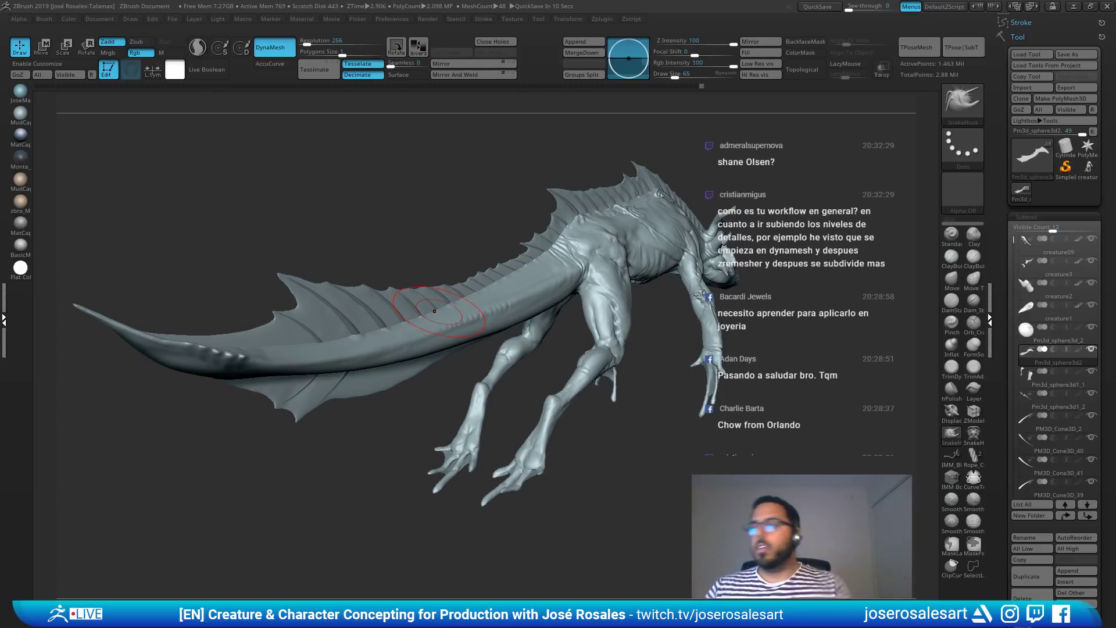
right_click_drag(434, 310, 381, 305)
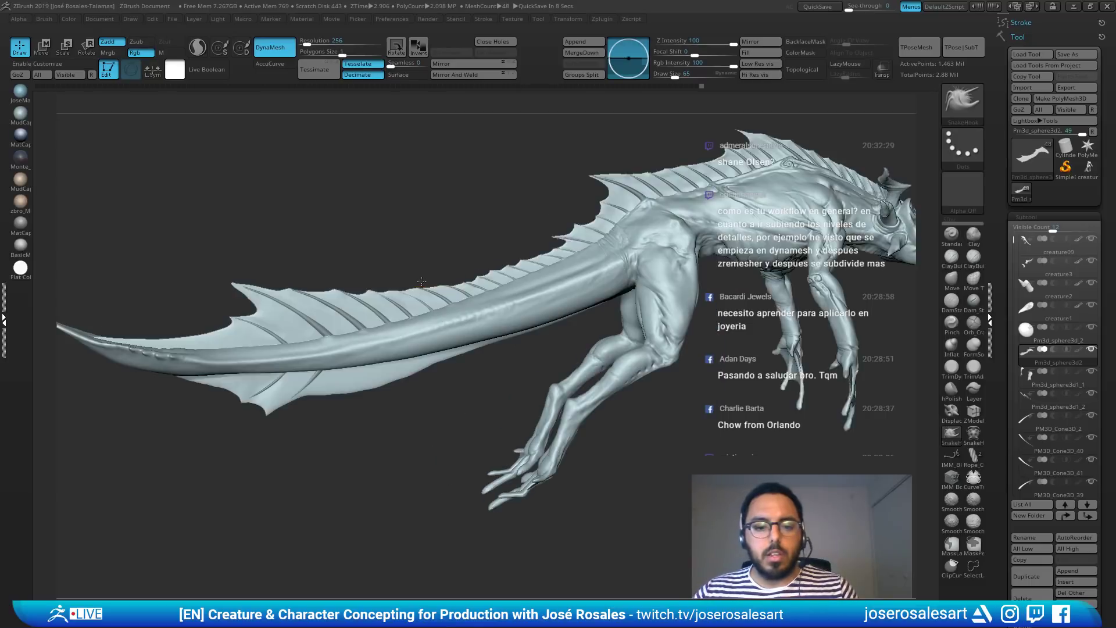
right_click_drag(592, 268, 561, 267, "shift")
mouse_move(647, 235)
right_mouse_down("alt")
mouse_move(447, 266)
mouse_move(453, 254)
right_mouse_up("alt")
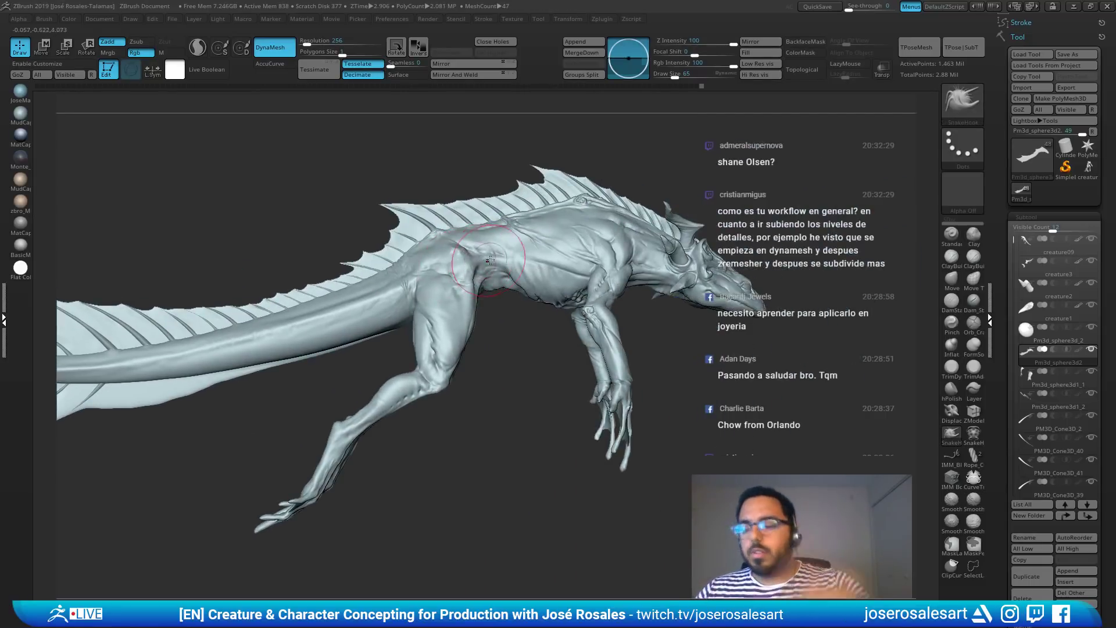
right_click_drag(581, 268, 698, 246, "alt")
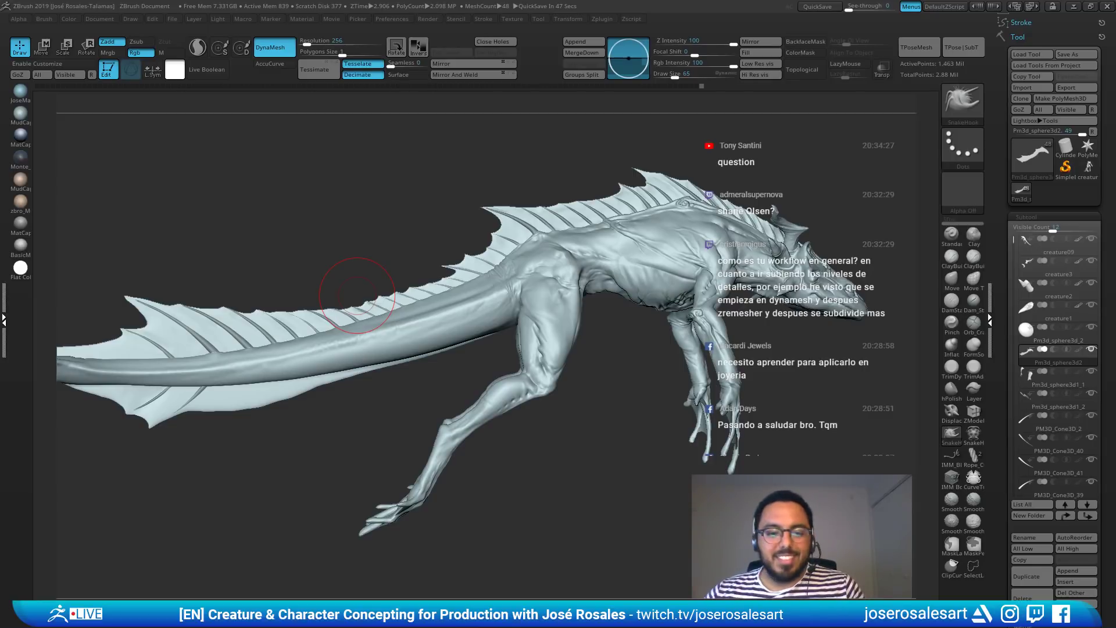
Step: Delete the larger and the smaller spine subtools from the tail's underside, and reselect the fin membrane
left_click_drag(357, 296, 465, 308)
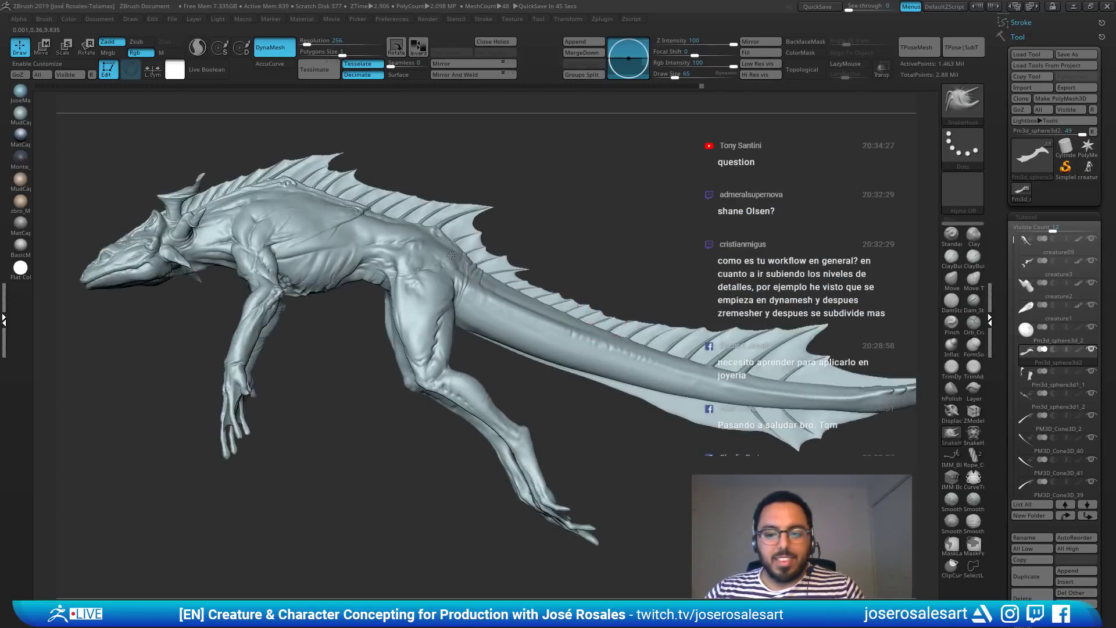
mouse_move(890, 353)
left_mouse_down("alt")
mouse_move(650, 313)
mouse_move(610, 289)
mouse_move(608, 372)
left_mouse_up("alt")
left_click_drag(520, 371, 524, 356)
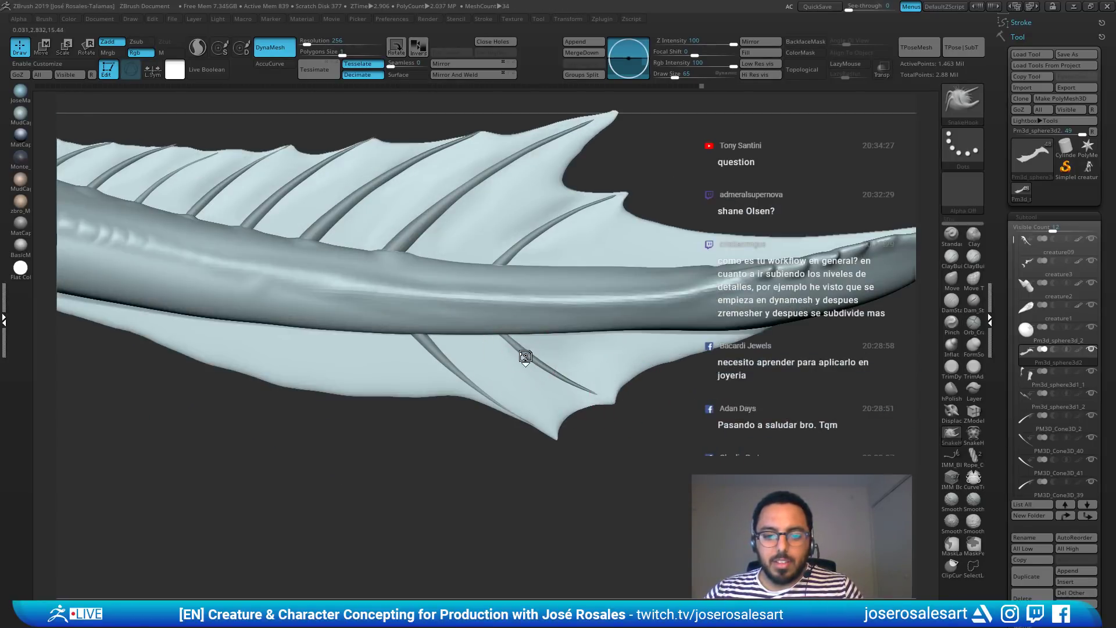
left_click(425, 354, "alt")
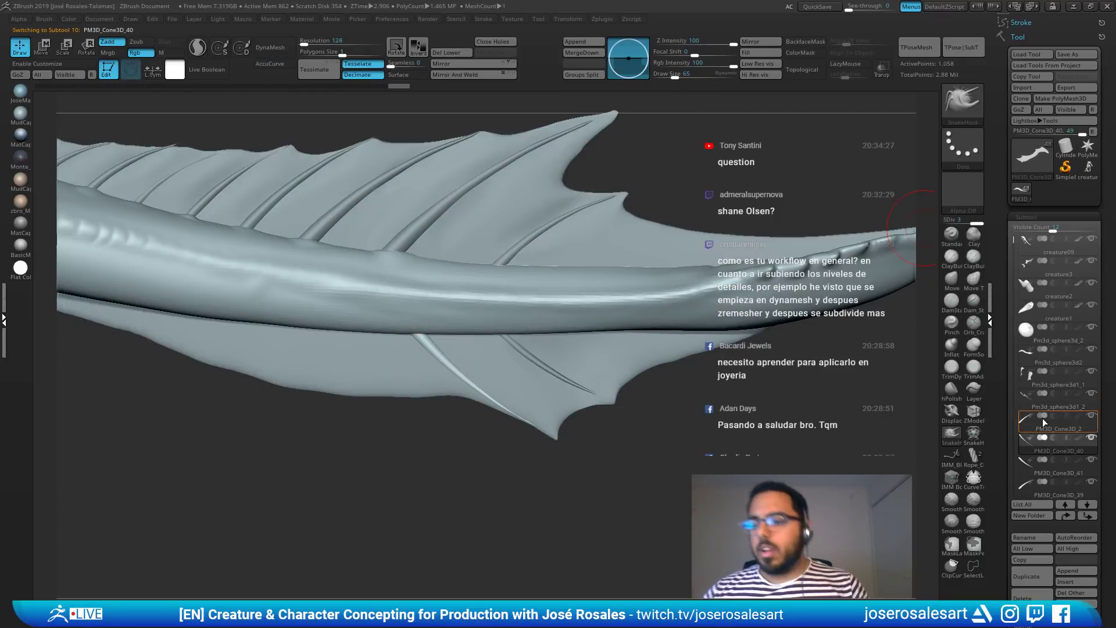
left_click(1026, 598)
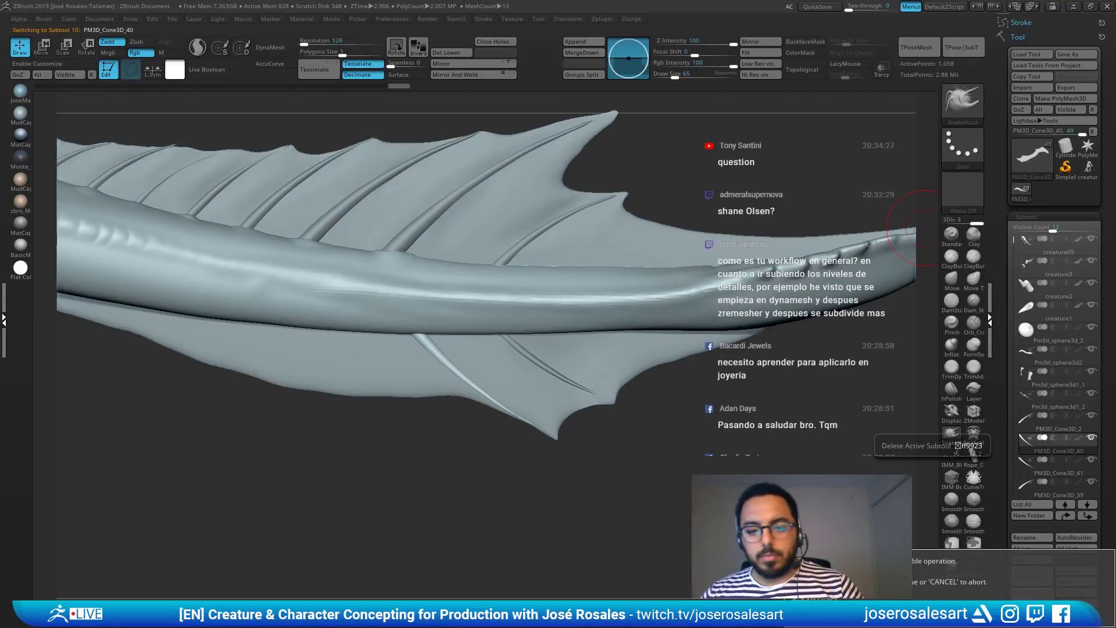
key("Return")
left_click(538, 371, "alt")
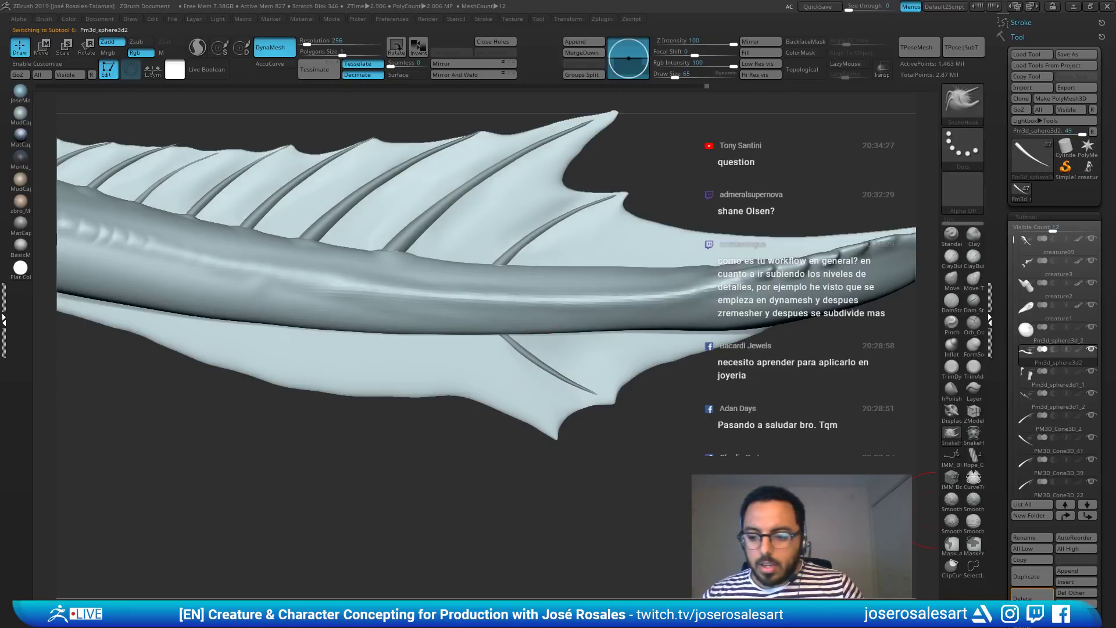
left_click(552, 372, "alt")
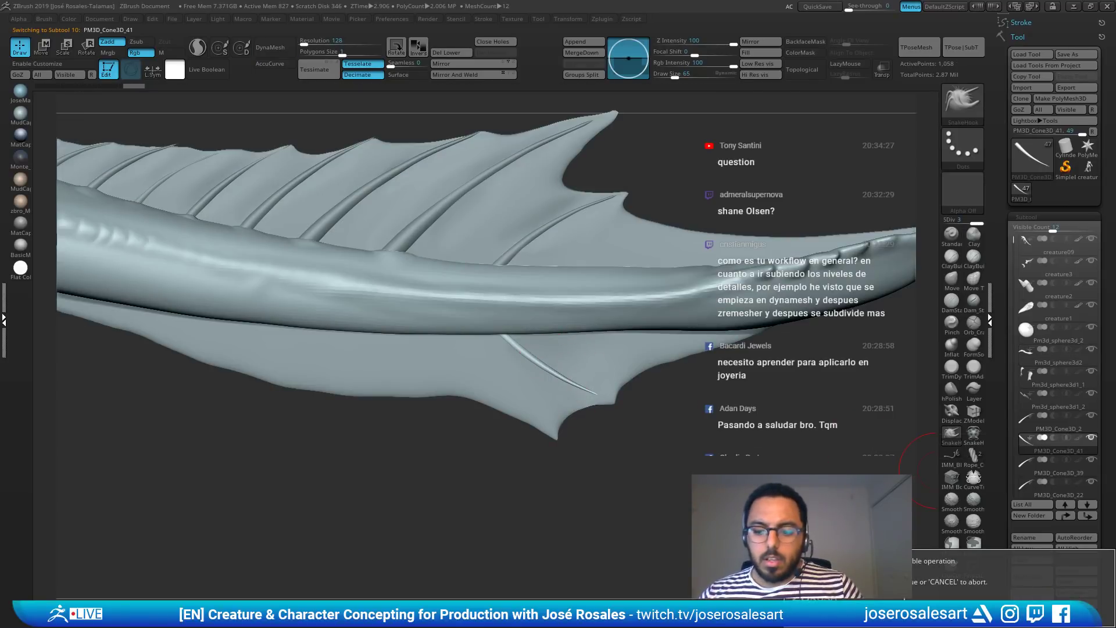
left_click(1025, 598)
left_click(536, 374, "alt")
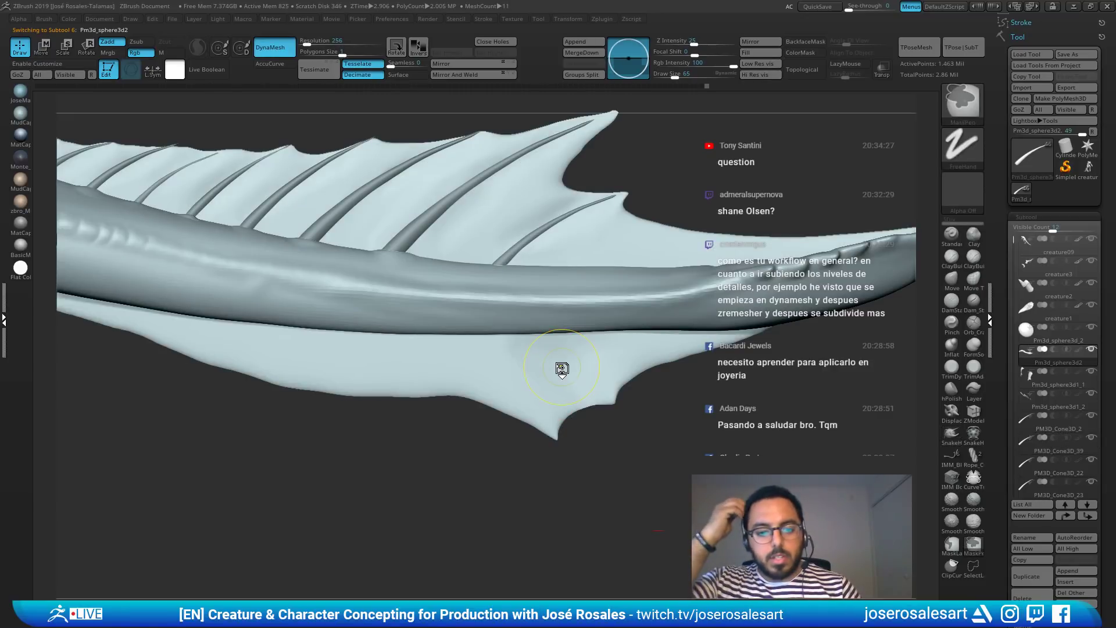
Step: Roll the fin membrane's undo history back to the smooth, pointless lower edge under the tail
key("b")
key("s")
key("h")
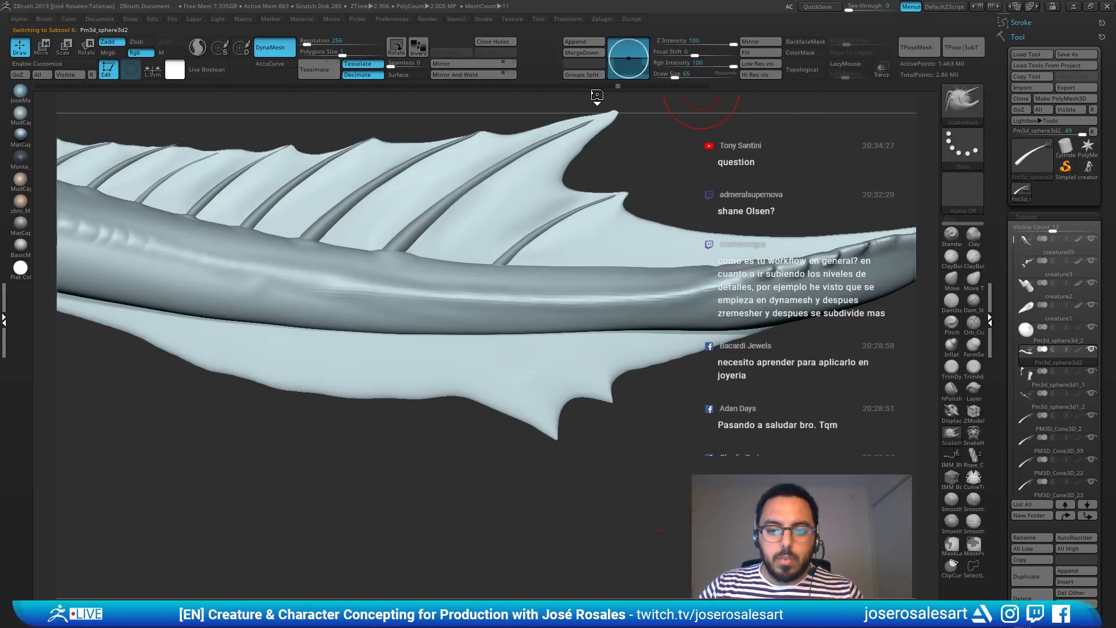
left_click_drag(597, 95, 562, 100)
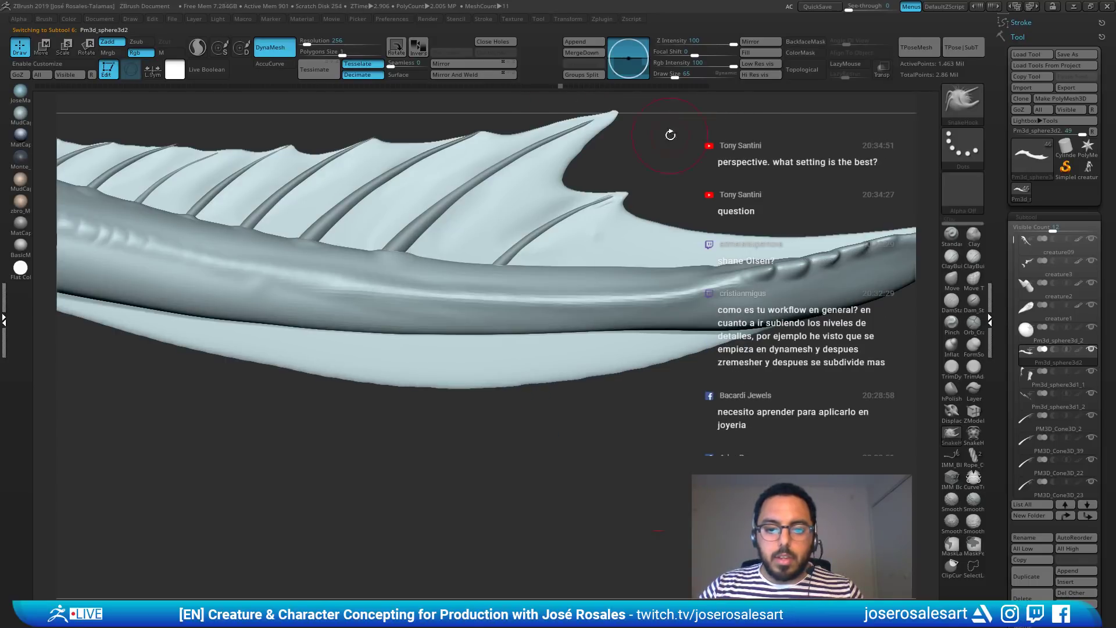
Step: Frame the whole creature from the side and save the project
left_click_drag(670, 135, 673, 170, "alt")
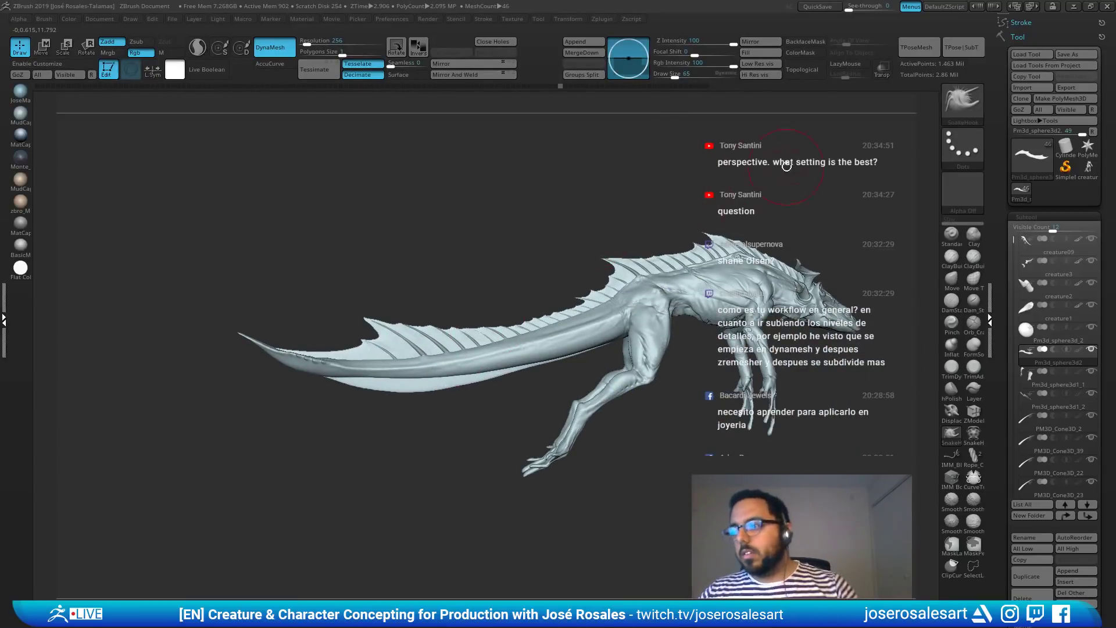
left_click_drag(631, 250, 649, 248)
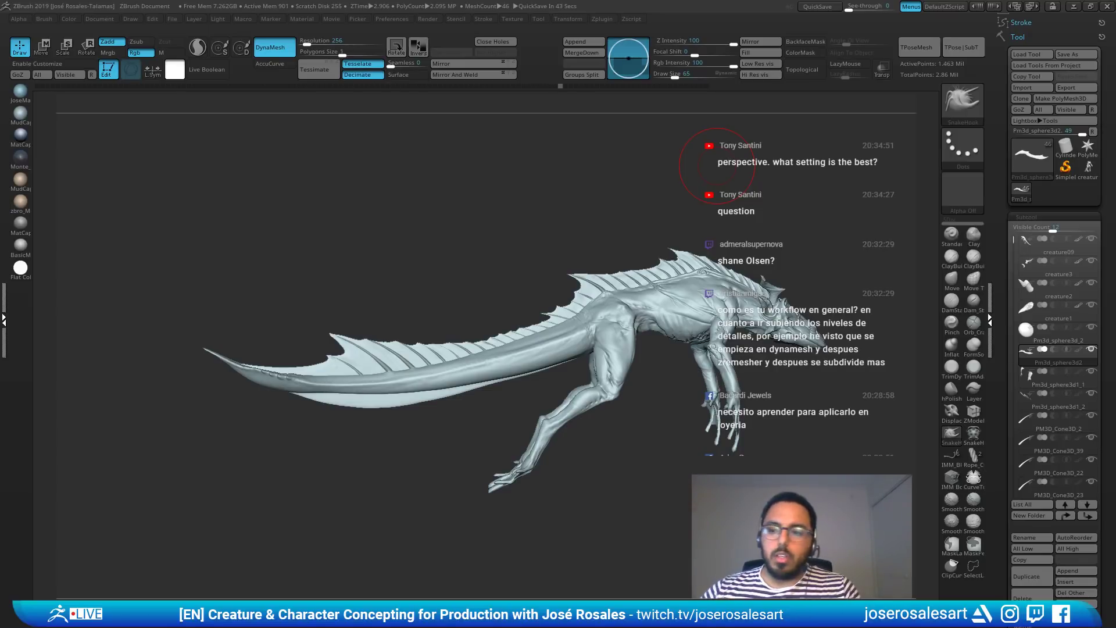
key("ctrl+s")
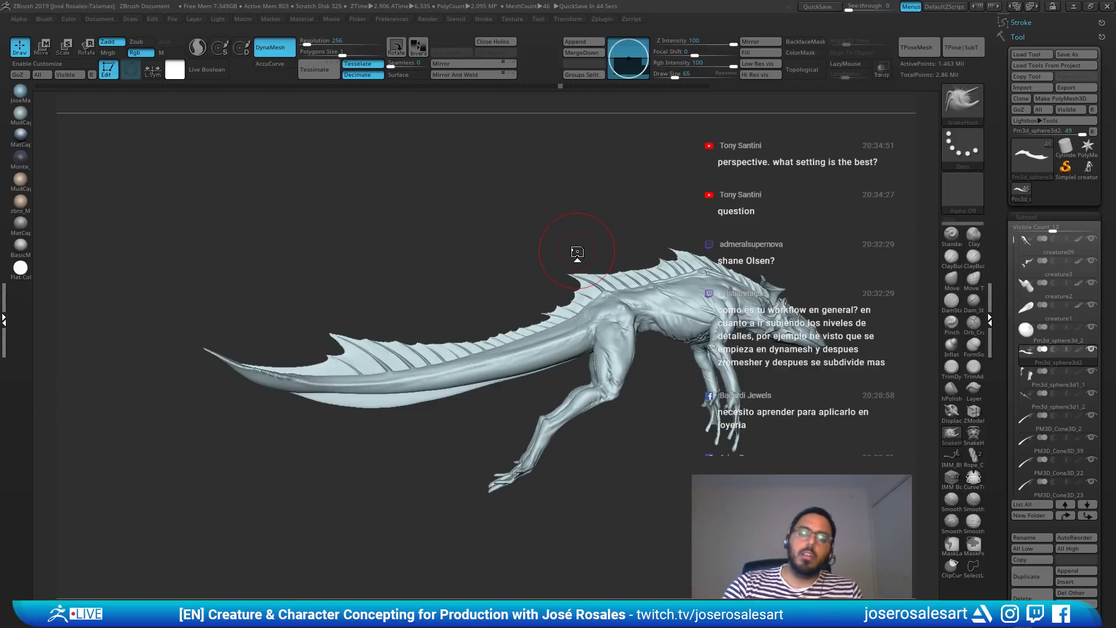
Step: Examine the creature's torso, hips, legs and back fin from both sides, up close and at full length
left_click_drag(577, 252, 542, 325)
key("f")
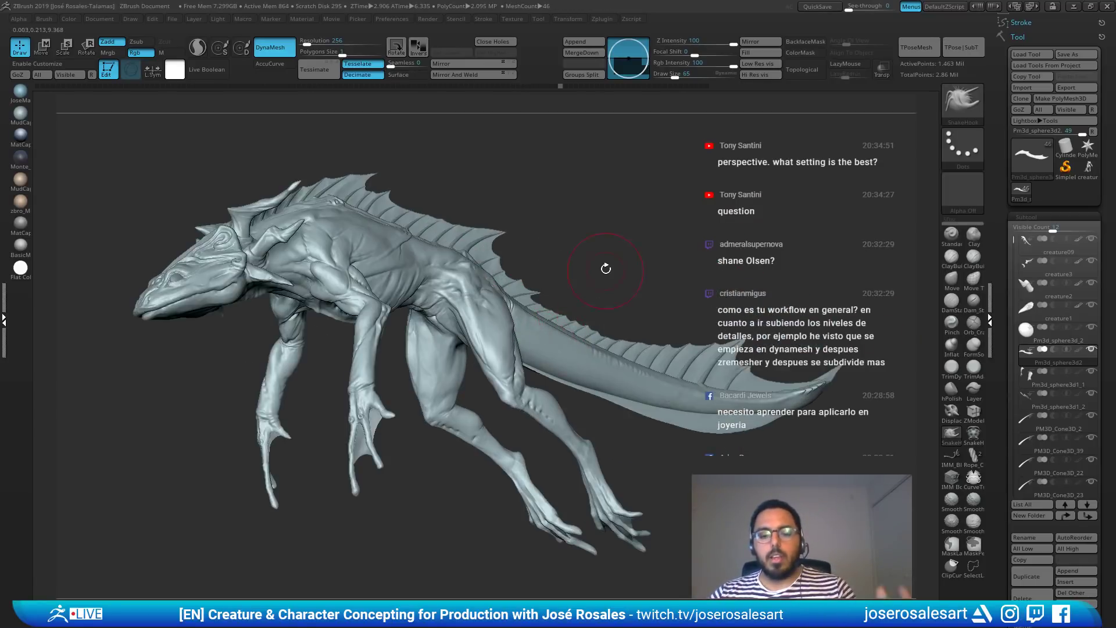
right_click_drag(545, 407, 526, 326)
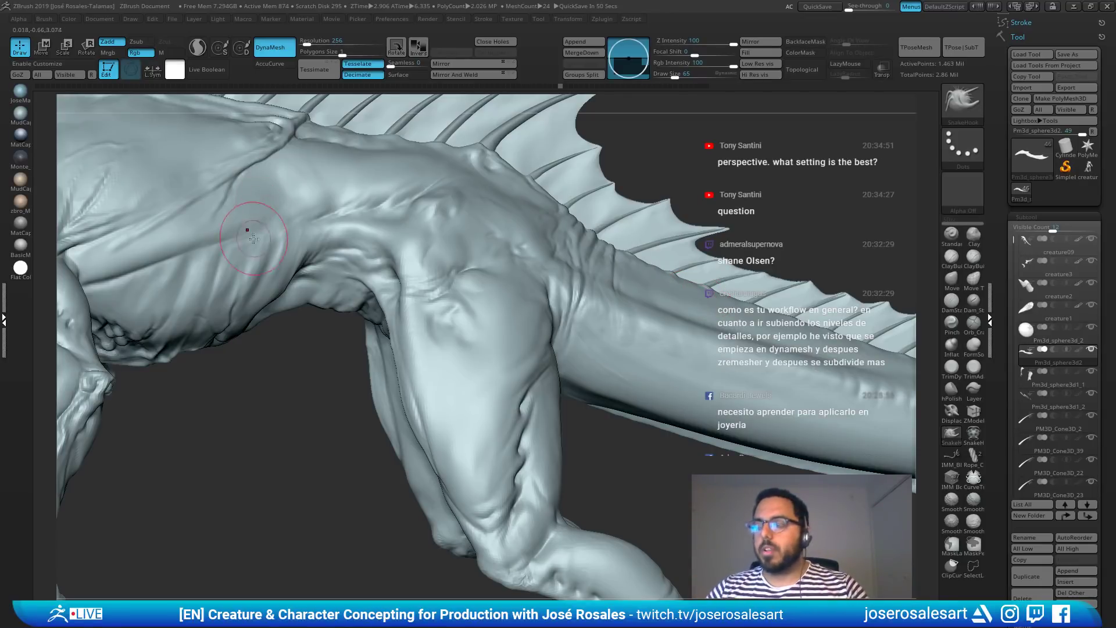
right_click_drag(422, 227, 561, 262, "alt")
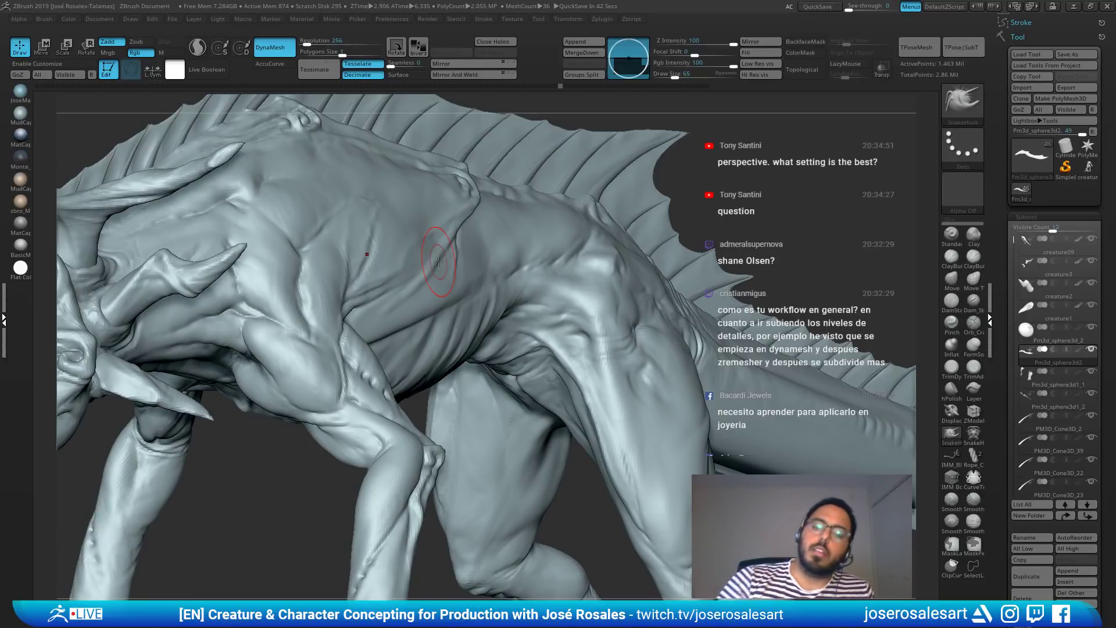
right_click_drag(438, 261, 312, 278)
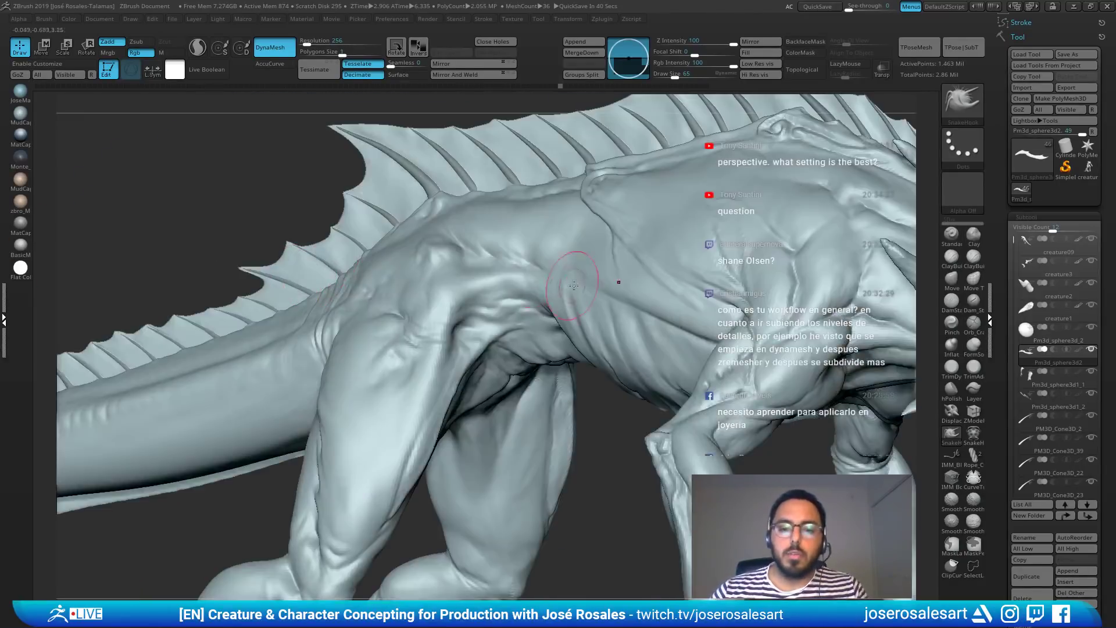
right_click_drag(573, 276, 523, 271)
mouse_move(413, 282)
right_mouse_down()
mouse_move(454, 283)
mouse_move(499, 256)
mouse_move(492, 315)
mouse_move(643, 181)
mouse_move(527, 255)
mouse_move(485, 243)
mouse_move(534, 295)
mouse_move(575, 273)
mouse_move(649, 316)
mouse_move(620, 311)
mouse_move(603, 340)
mouse_move(408, 299)
right_mouse_up()
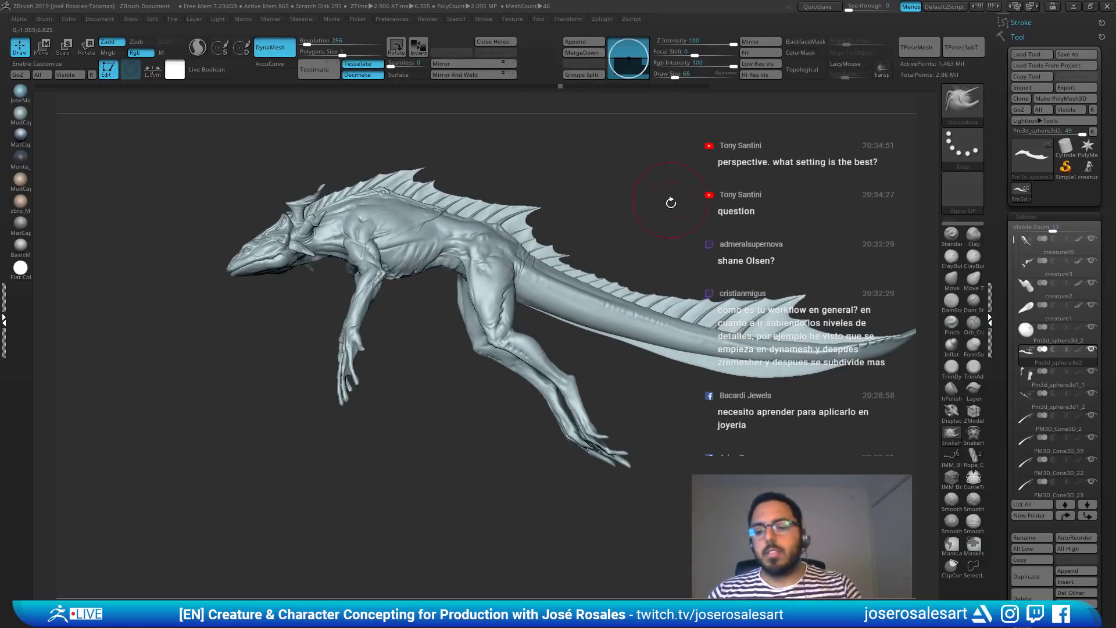
right_click_drag(676, 278, 498, 290, "alt")
right_click_drag(359, 324, 594, 246)
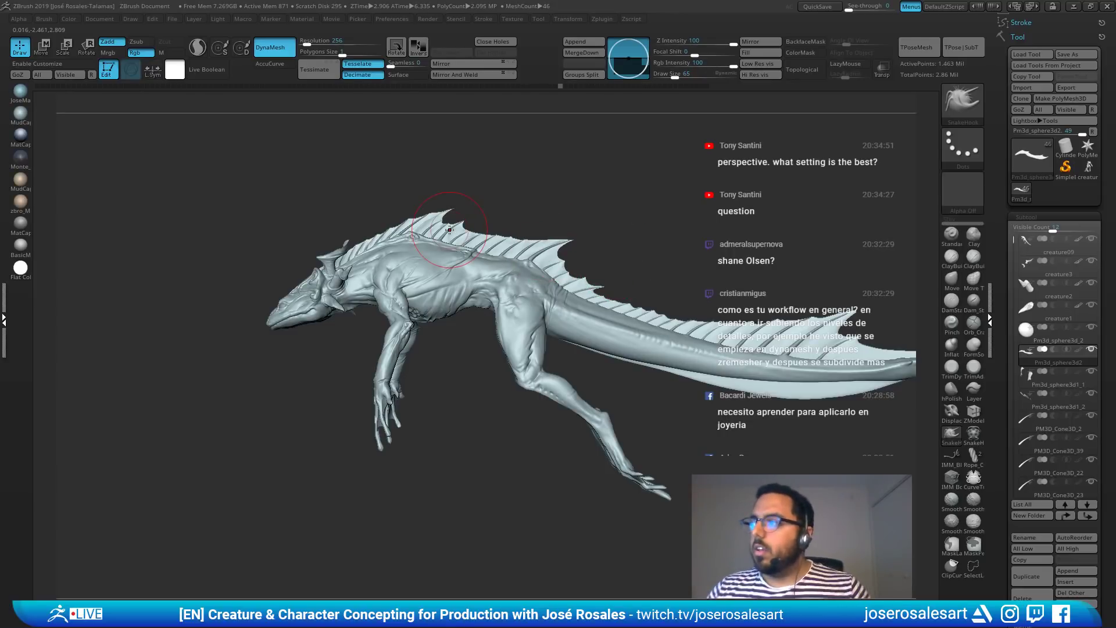
right_click_drag(452, 351, 600, 322, "ctrl")
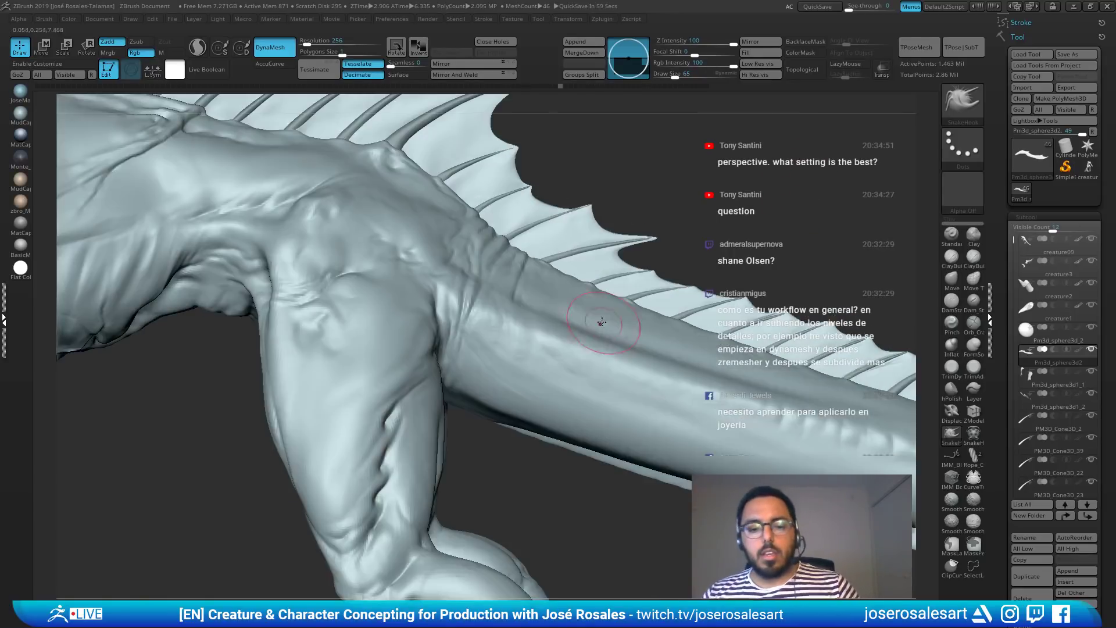
Step: Select the creature's body, show its wireframe with polygroup colours, and examine the groups on the tail, hind leg, torso and shoulder
left_click(536, 314, "alt")
key("shift+f")
mouse_move(528, 311)
right_mouse_down("alt")
mouse_move(450, 326)
mouse_move(491, 283)
mouse_move(446, 230)
right_mouse_up("alt")
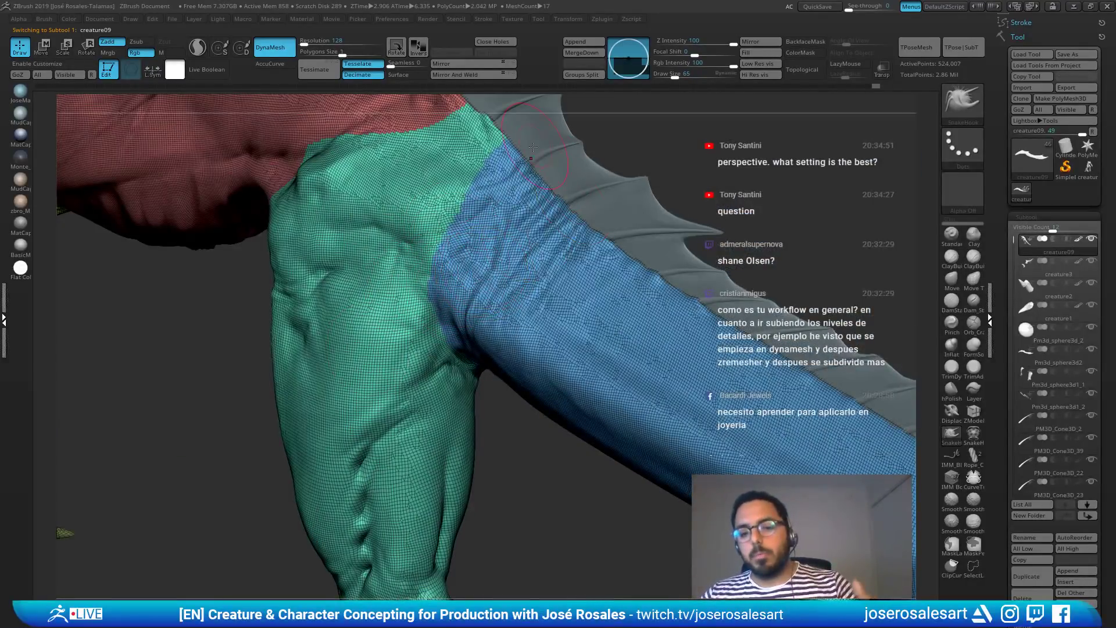
right_click_drag(457, 289, 507, 264)
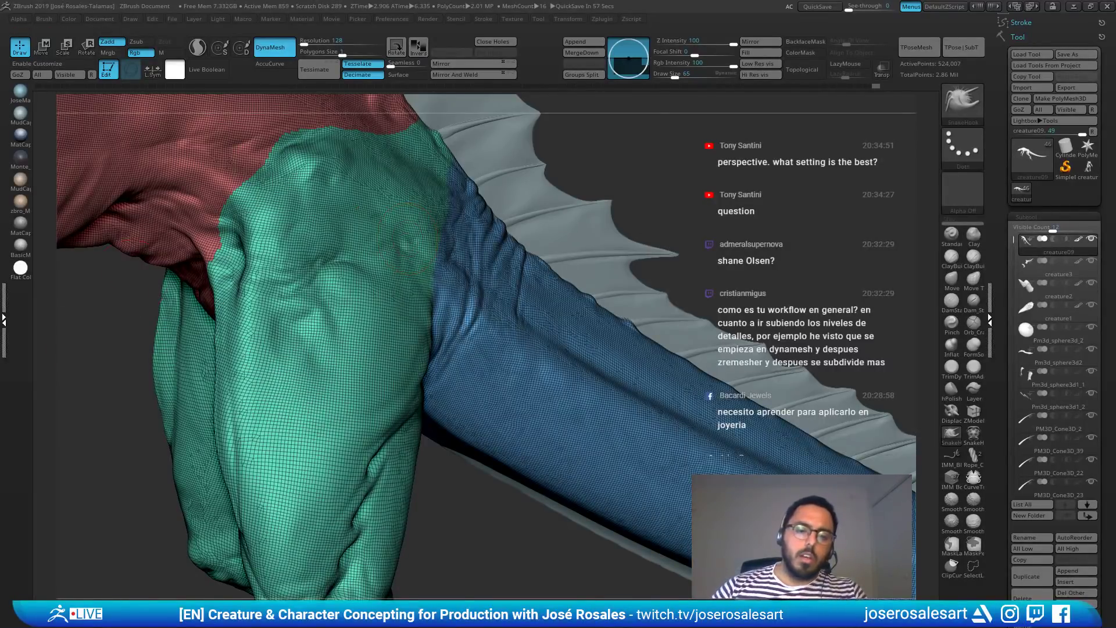
mouse_move(409, 240)
right_mouse_down()
mouse_move(511, 303)
mouse_move(528, 295)
right_mouse_up()
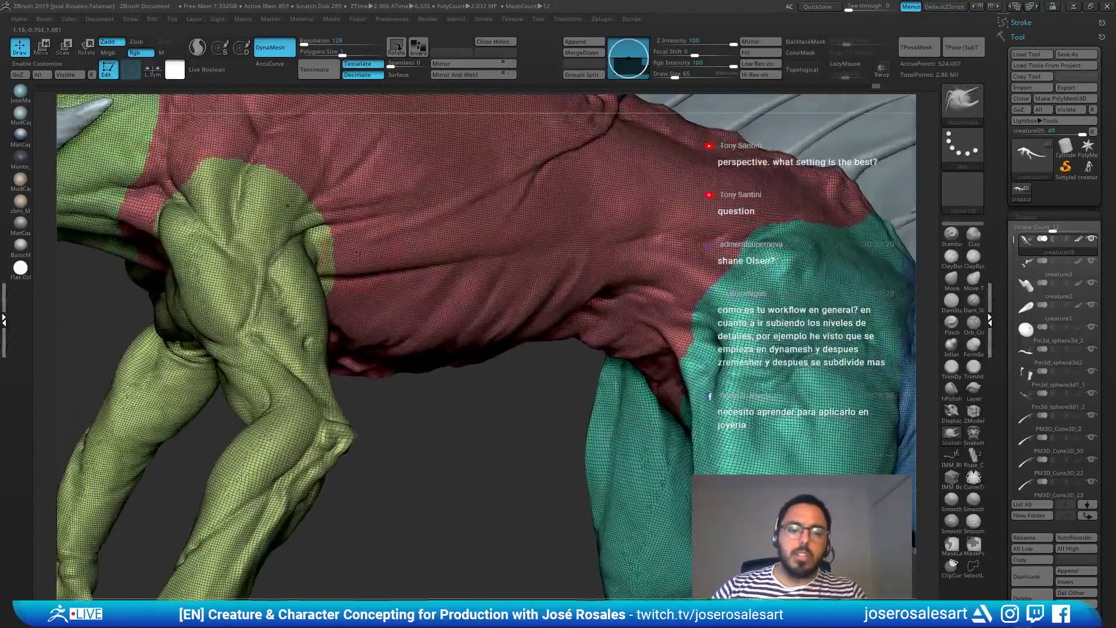
mouse_move(298, 203)
right_mouse_down()
mouse_move(314, 200)
mouse_move(273, 168)
right_mouse_up()
right_click_drag(239, 244, 323, 253)
right_click_drag(473, 233, 490, 232)
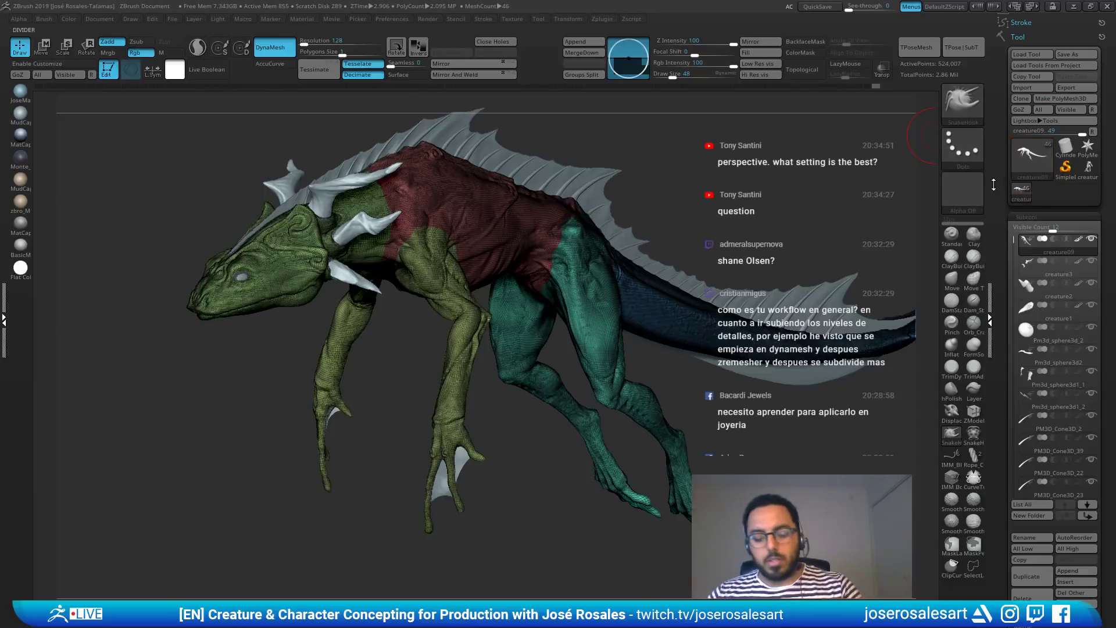
Step: Examine the body's polygroup borders at the shoulder, hip and head from the front and side
left_click_drag(817, 250, 872, 169)
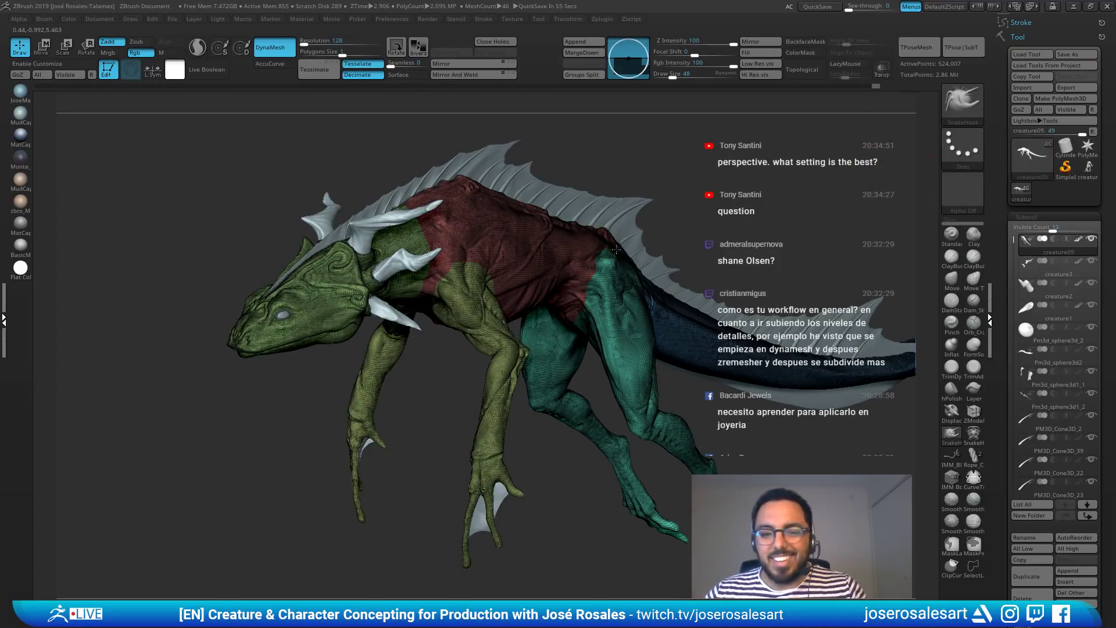
right_click_drag(615, 248, 558, 234)
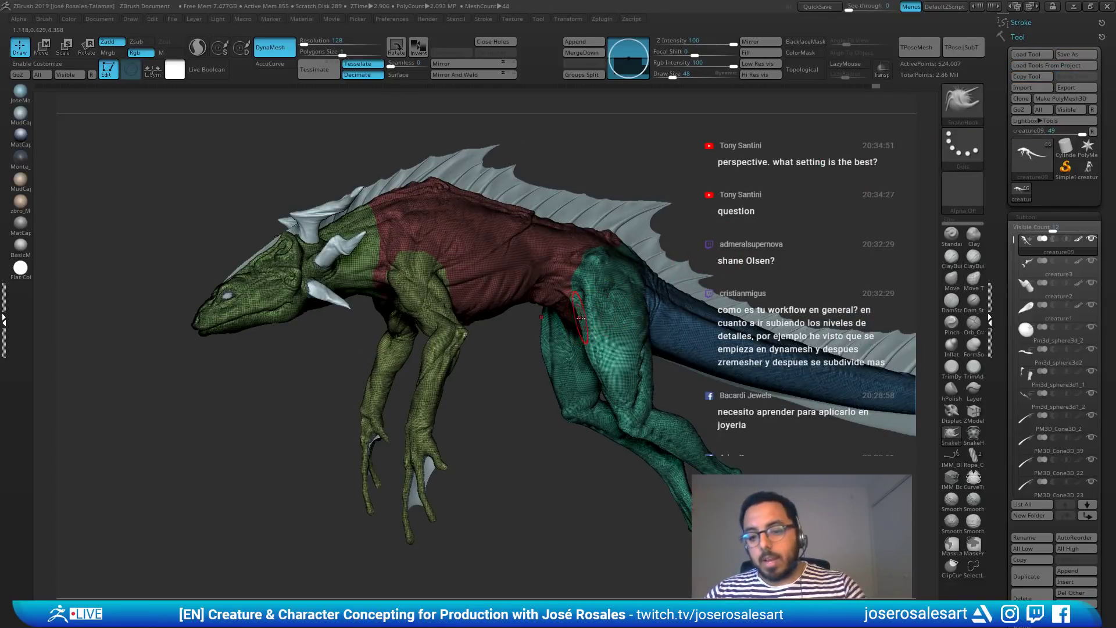
right_click_drag(533, 299, 612, 244, "ctrl")
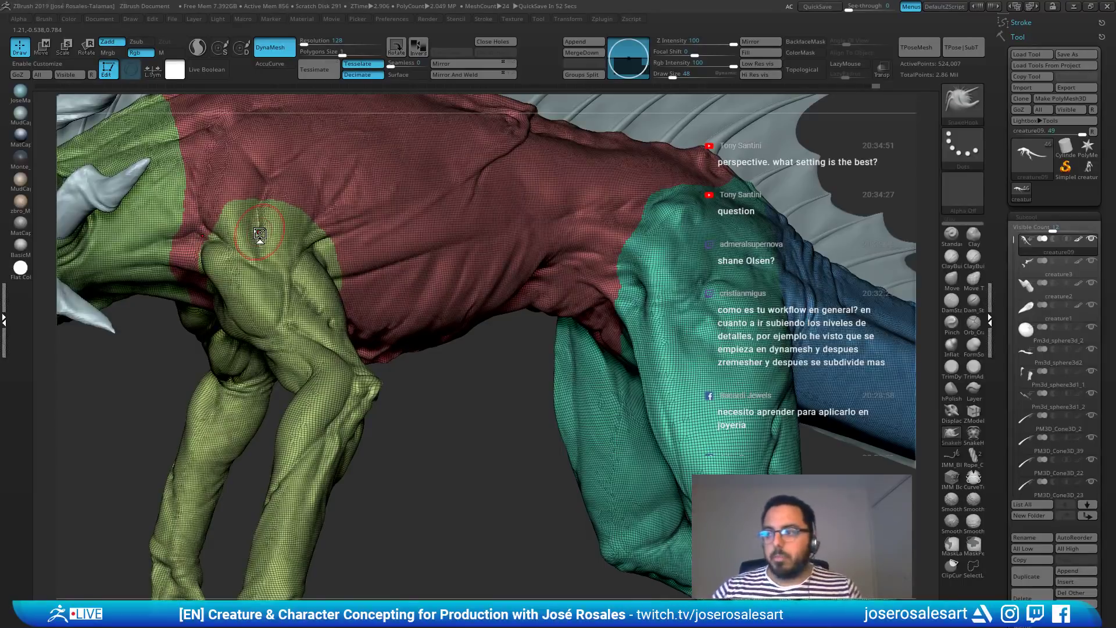
right_click_drag(498, 234, 582, 238)
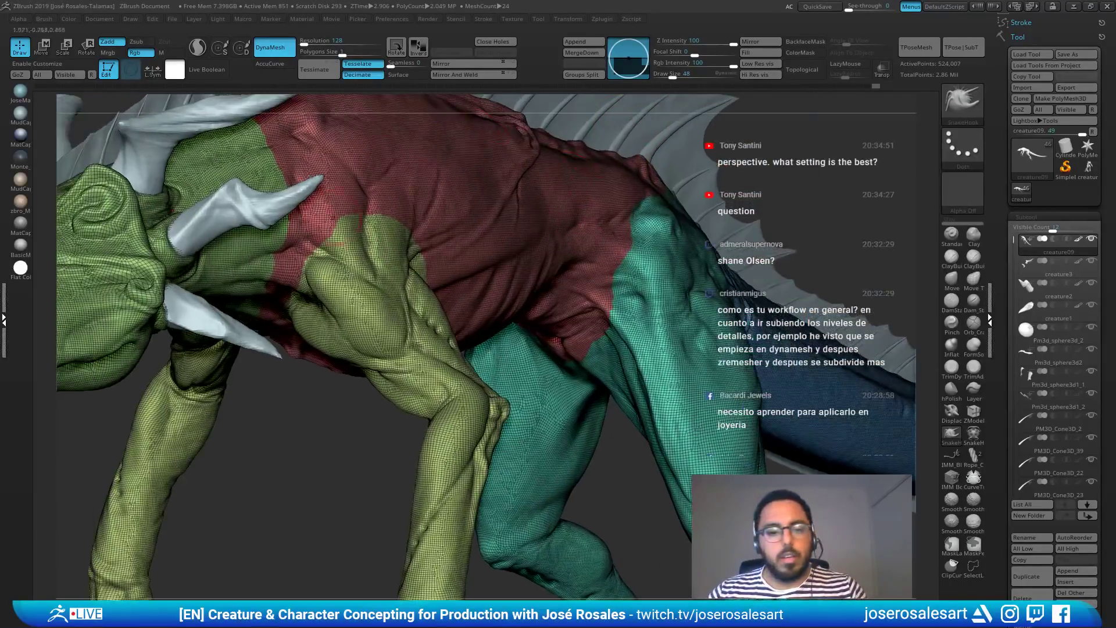
left_click_drag(331, 220, 338, 245)
left_click_drag(554, 270, 619, 262)
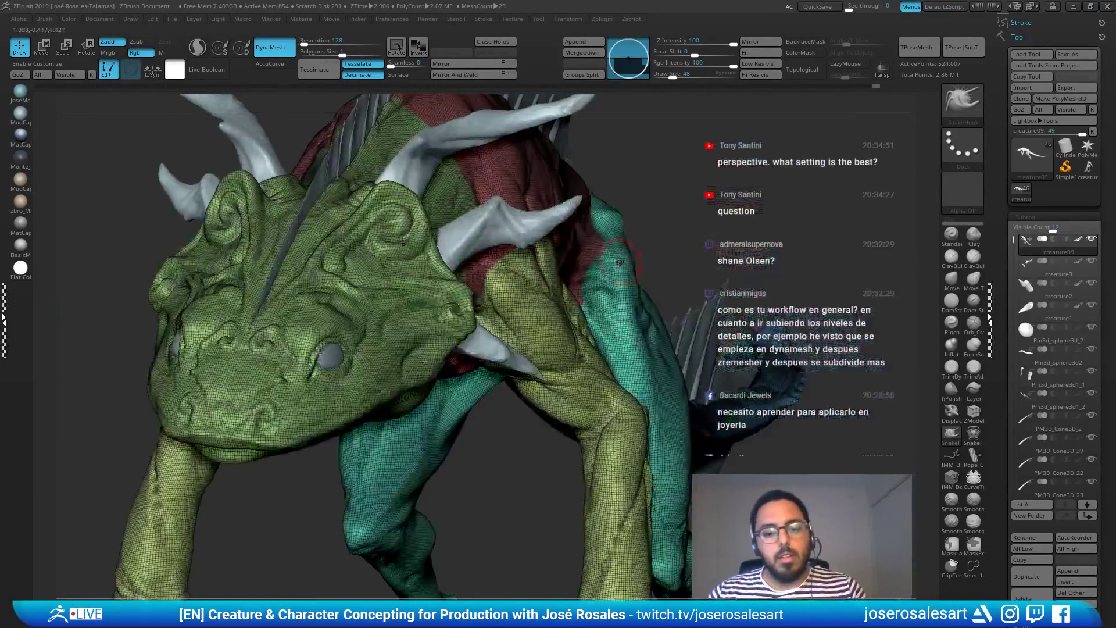
right_click_drag(612, 266, 570, 269, "ctrl")
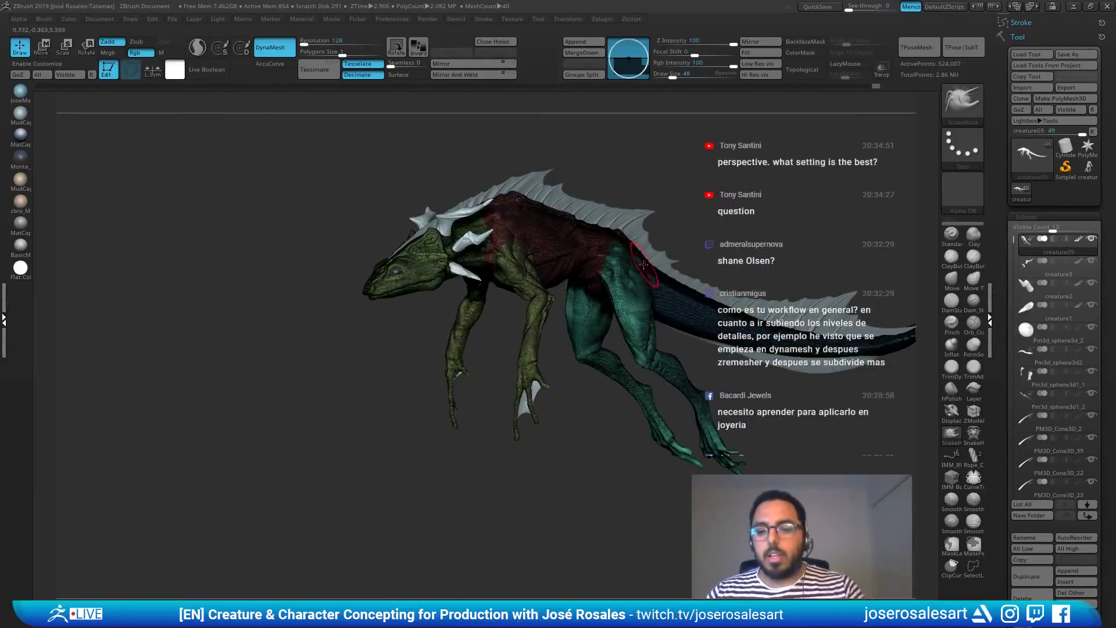
left_click_drag(649, 276, 498, 317)
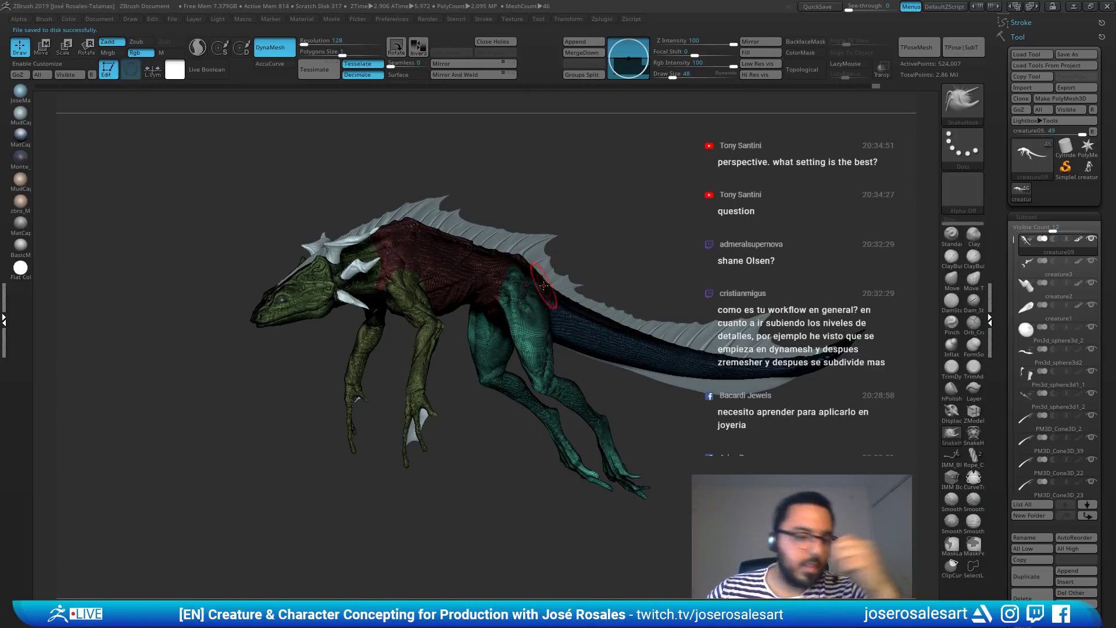
Step: Hide the body's wireframe and polygroup colours, and view the plain sculpt from a three-quarter front angle
key("shift")
key("shift+f")
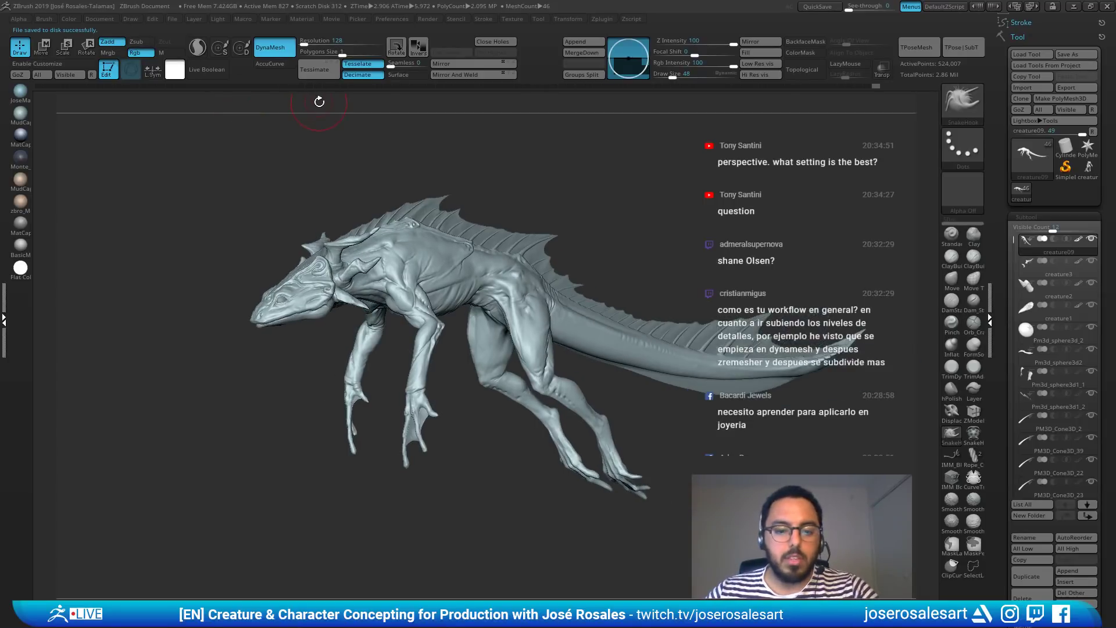
left_click_drag(451, 142, 112, 123, "alt")
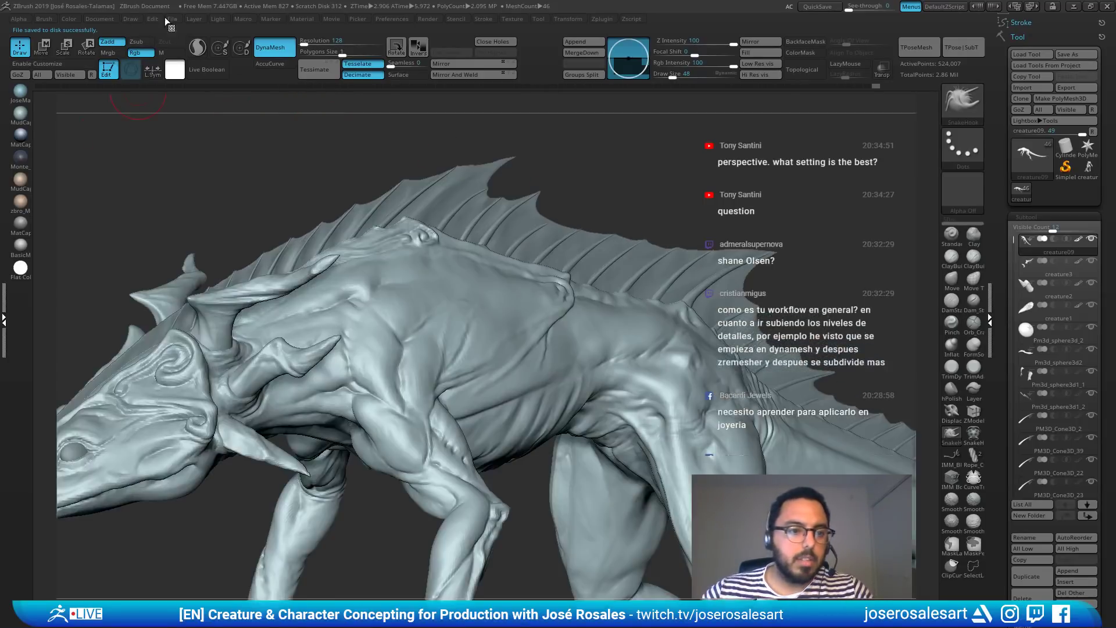
left_click_drag(576, 165, 573, 194, "alt")
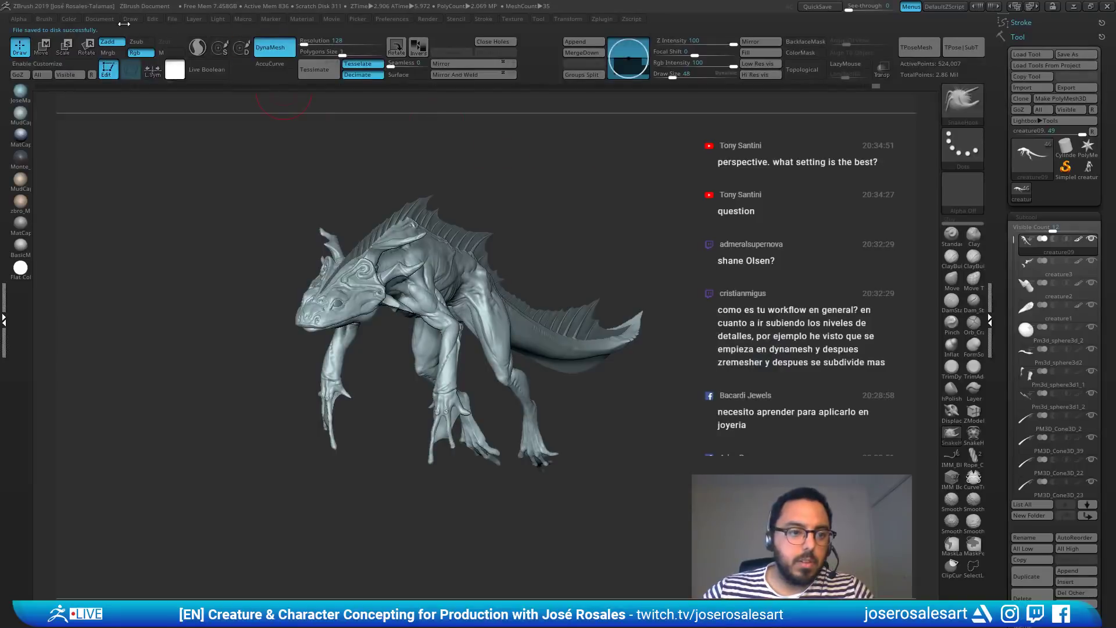
Step: Turn on Auto Adjust Distance in the perspective settings, with perspective kept active
left_click(131, 19)
left_click(130, 19)
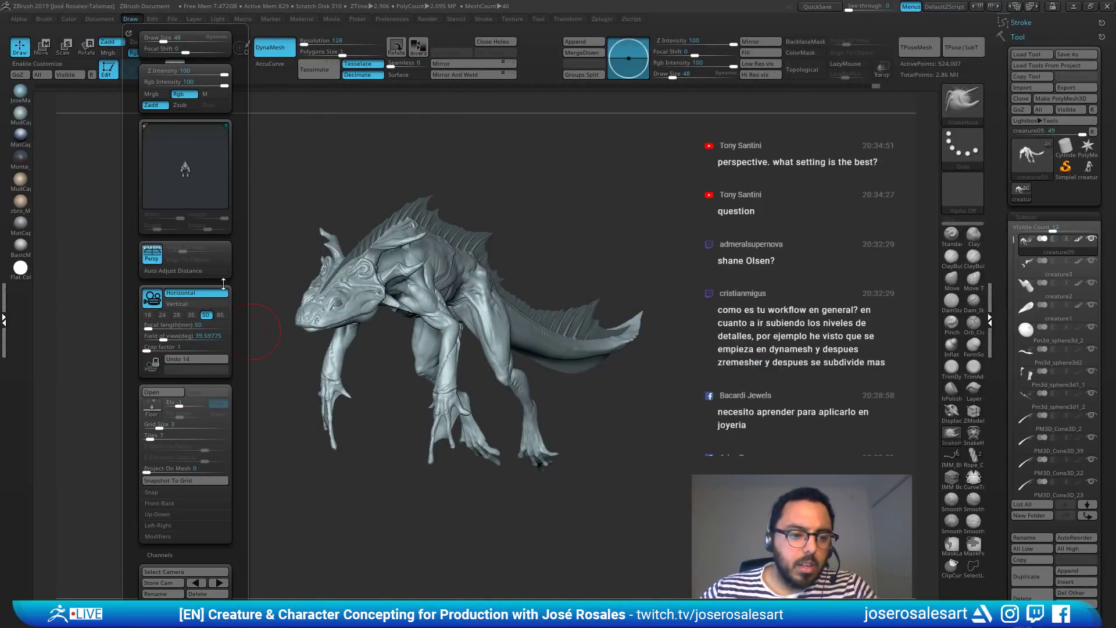
left_click(155, 256)
left_click(154, 257)
left_click(180, 271)
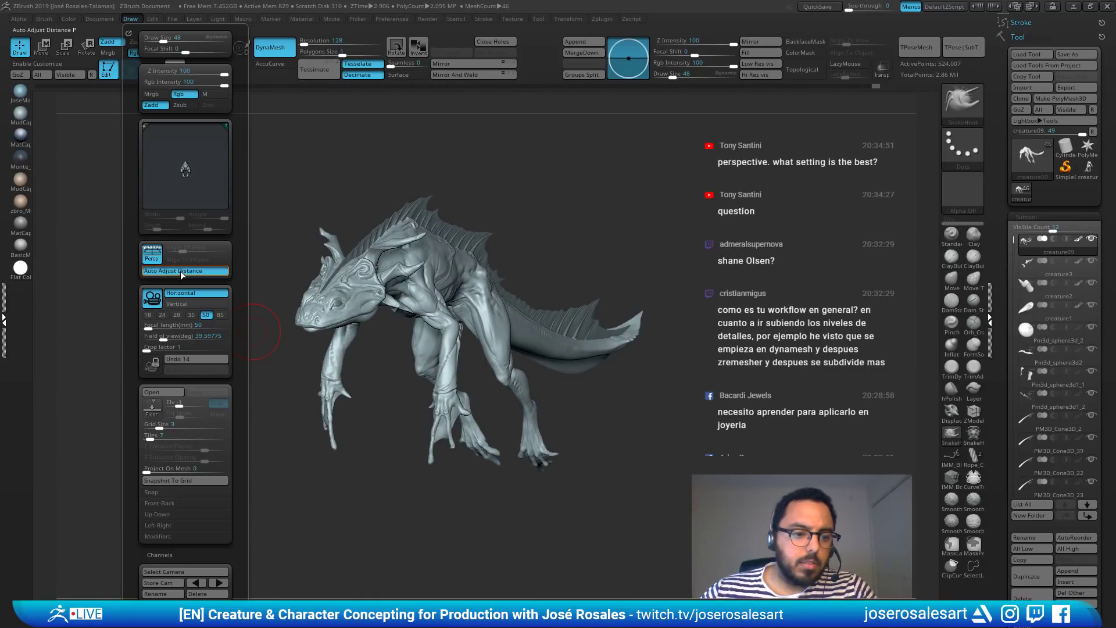
Step: Turn off Auto Adjust Distance, toggle the perspective view, and compare the creature's look from the side and front
left_click(183, 269)
left_click(201, 340)
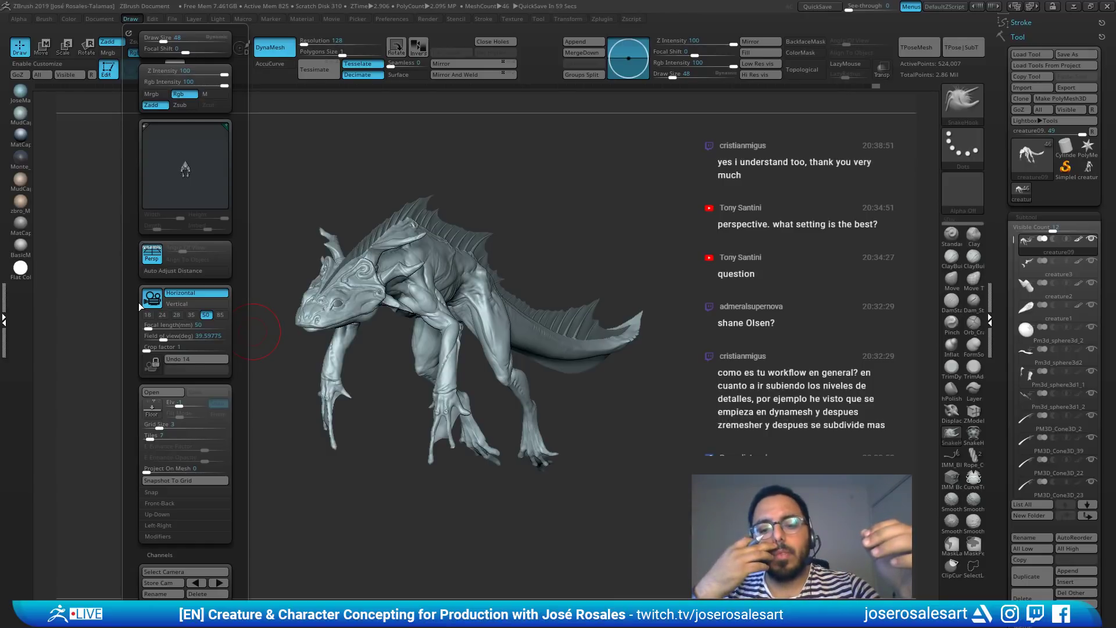
key("p")
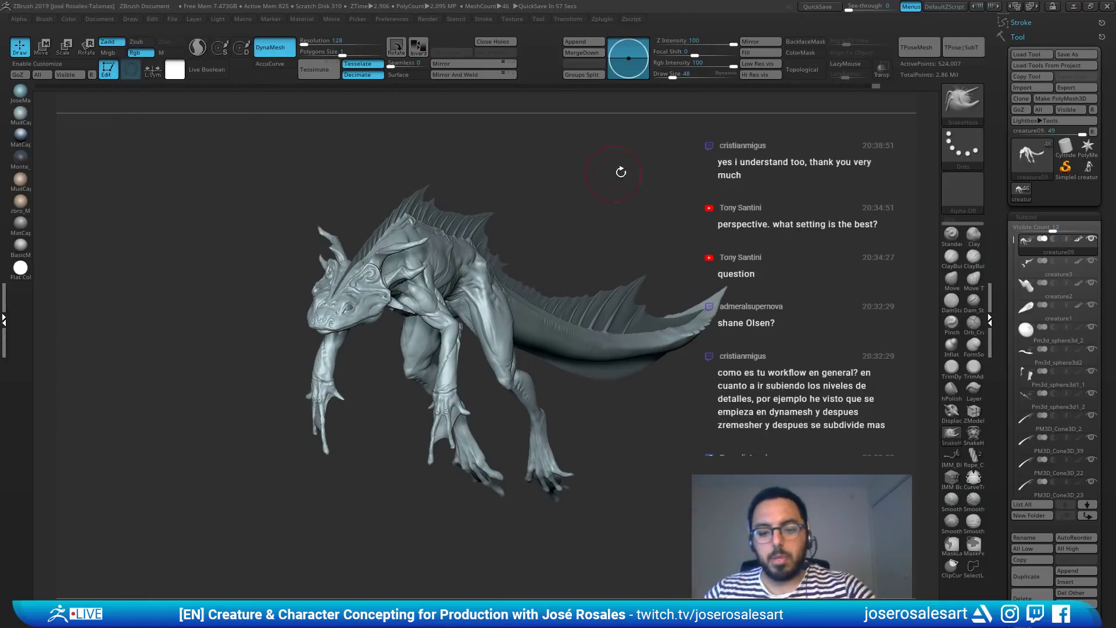
mouse_move(660, 294)
left_mouse_down()
mouse_move(541, 330)
mouse_move(599, 287)
mouse_move(668, 294)
mouse_move(582, 293)
mouse_move(503, 358)
mouse_move(529, 329)
mouse_move(664, 248)
mouse_move(580, 287)
left_mouse_up()
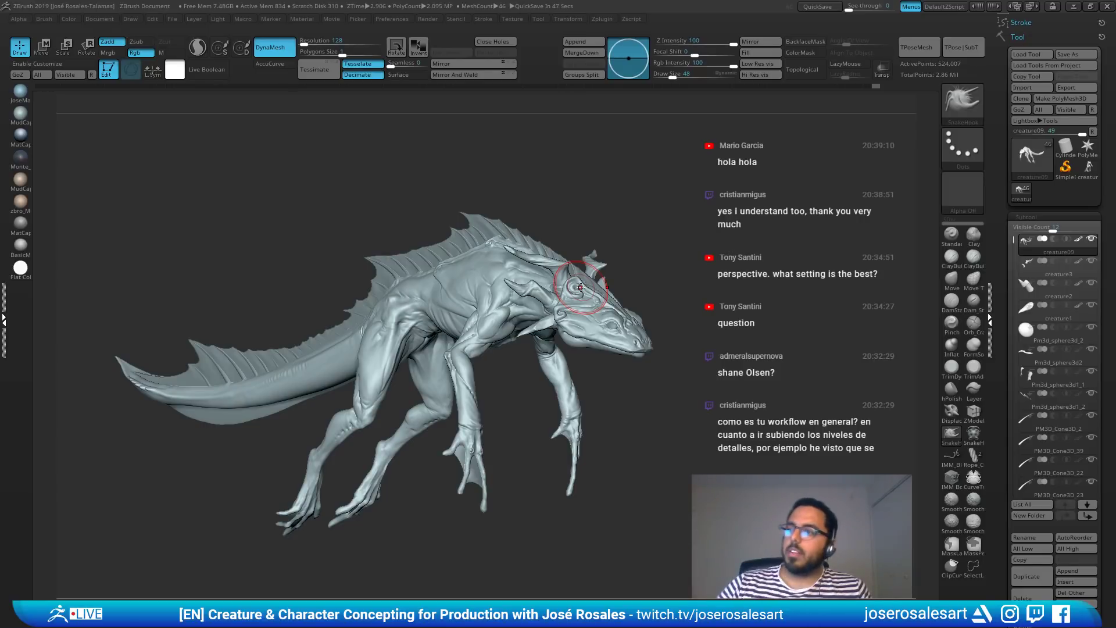
left_click_drag(623, 227, 626, 249)
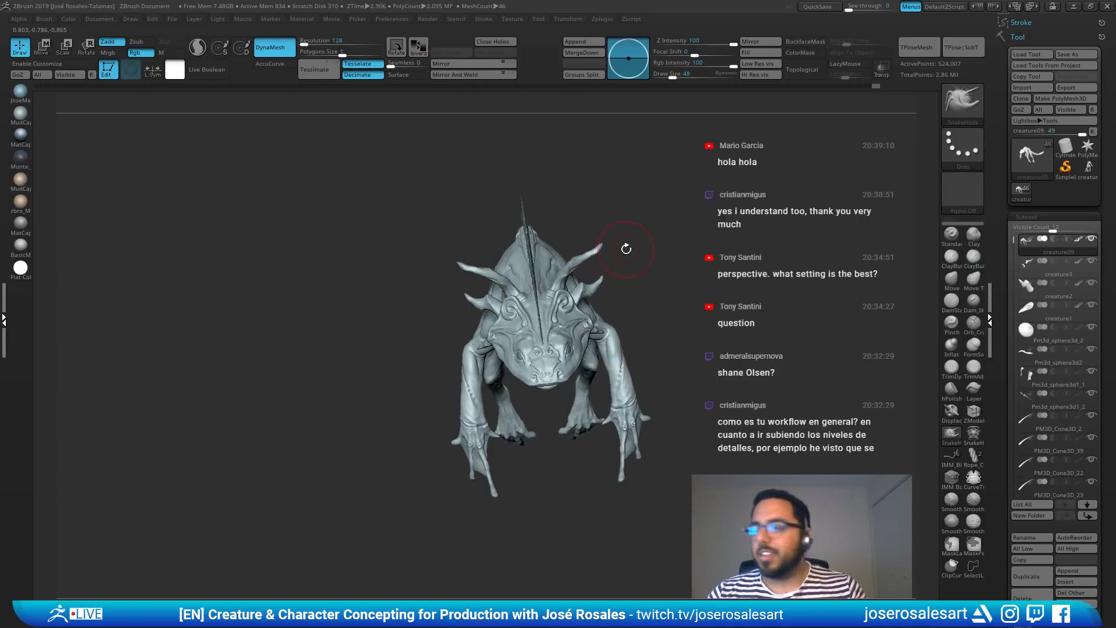
mouse_move(470, 287)
left_mouse_down()
mouse_move(570, 287)
mouse_move(580, 314)
left_mouse_up()
mouse_move(404, 307)
left_mouse_down()
mouse_move(696, 328)
mouse_move(650, 312)
left_mouse_up()
Step: Select the spined fin subtool along the back and tail, and check its polygon and point counts
mouse_move(582, 286)
left_mouse_down("alt")
mouse_move(435, 281)
mouse_move(692, 453)
left_mouse_up("alt")
left_click(609, 462, "alt")
left_click_drag(826, 500, 593, 290)
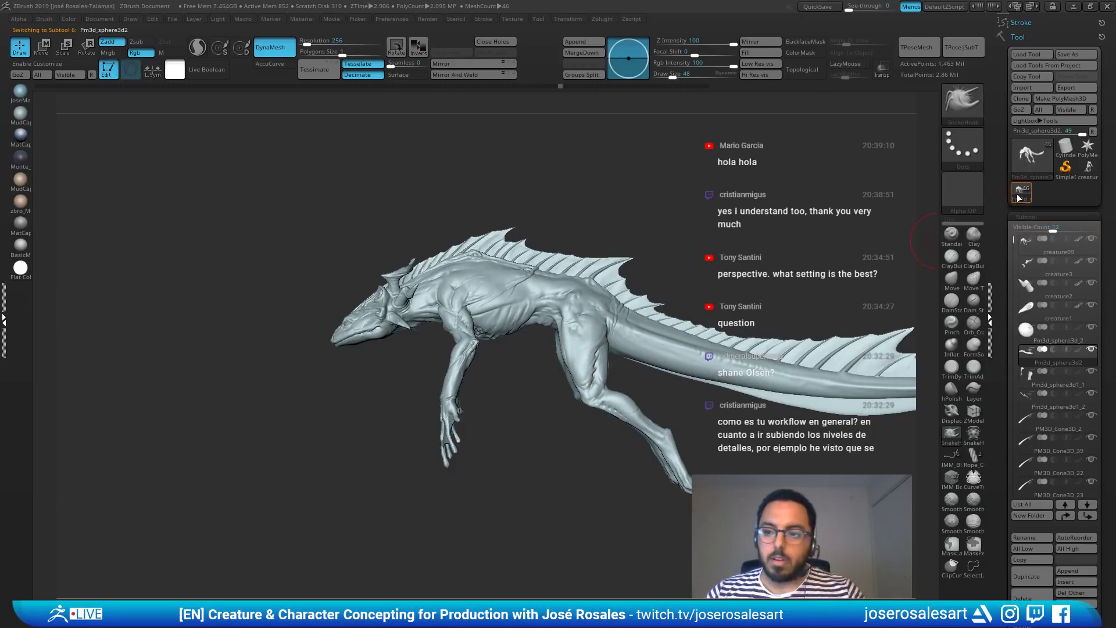
left_click(1032, 164)
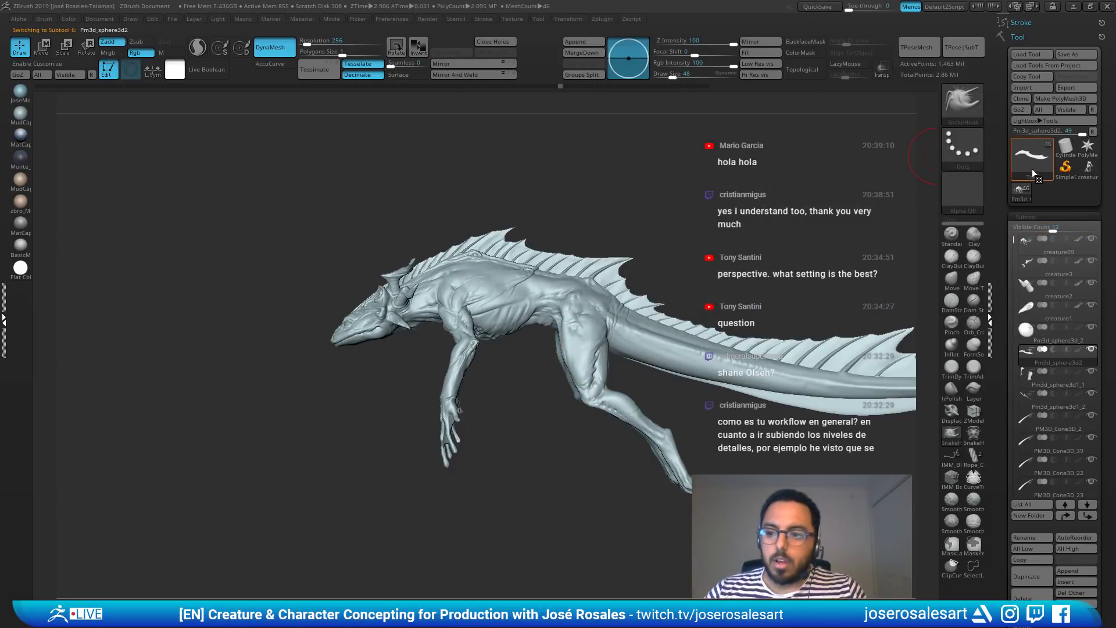
left_click(1032, 168)
left_click(1028, 171)
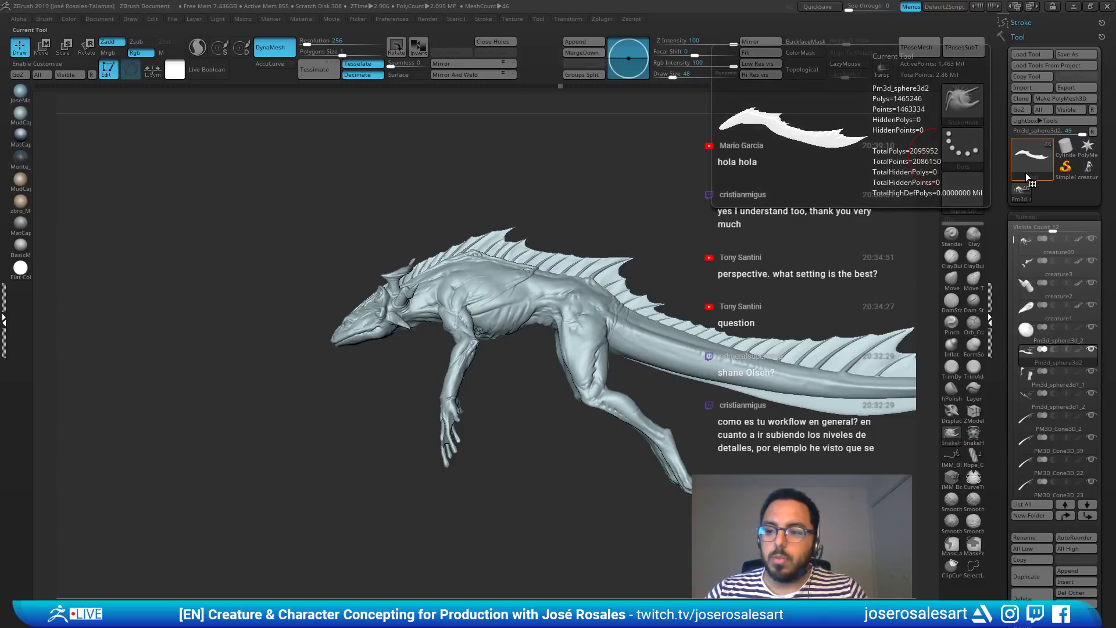
Step: Select the creature's body, show its wireframe with polygroup colours, and check its active point count and form
left_click(592, 315, "alt")
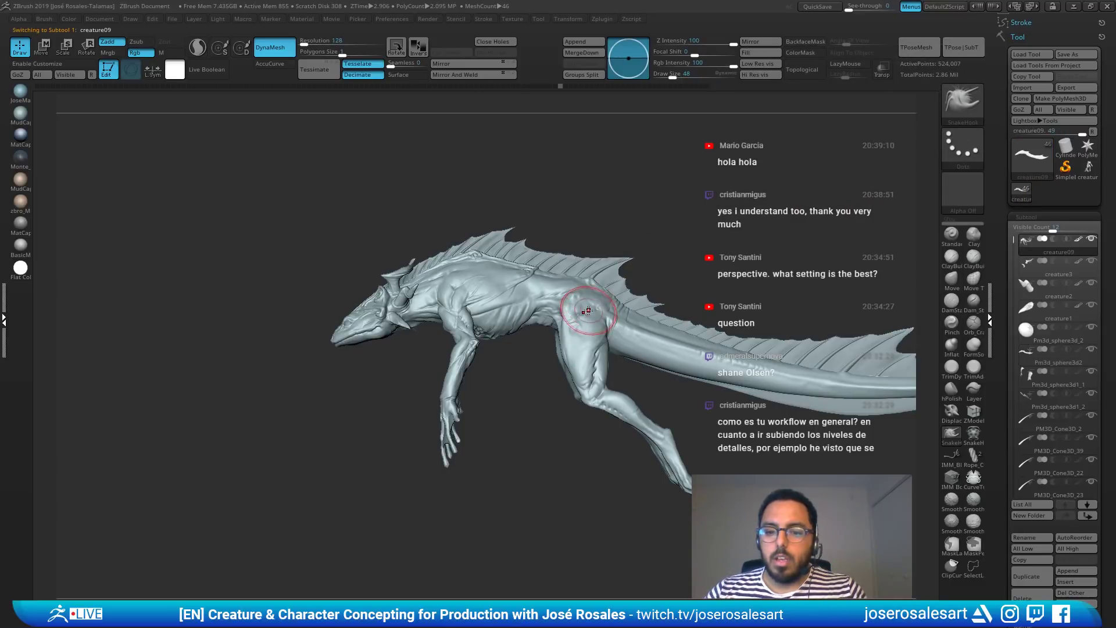
right_click_drag(579, 296, 501, 261, "alt")
right_click_drag(392, 273, 488, 295, "alt")
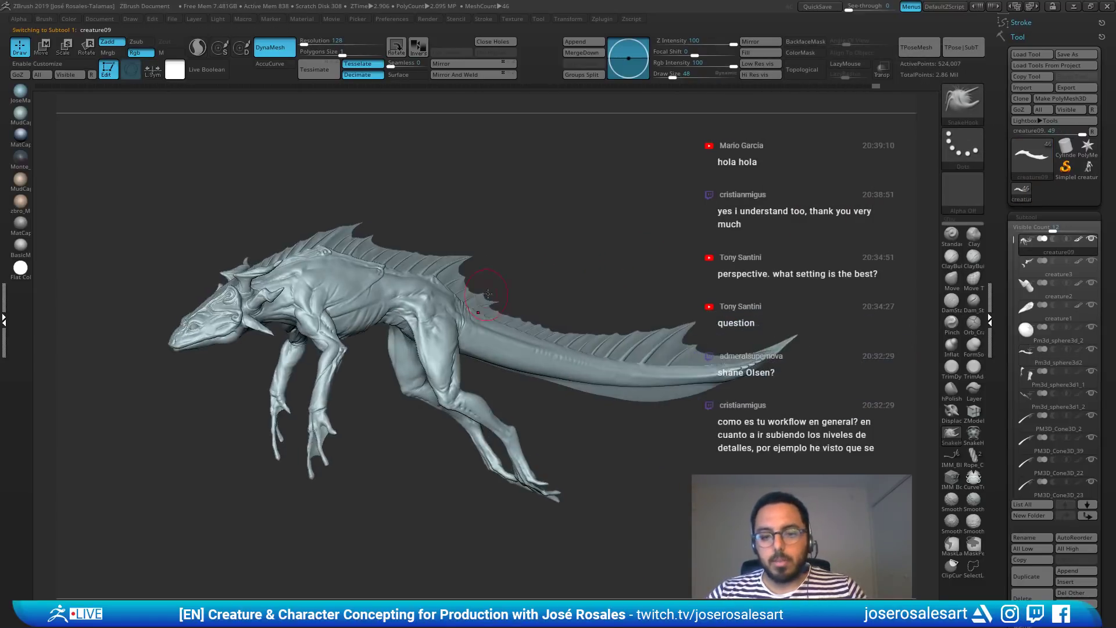
key("shift+f")
right_click_drag(402, 311, 478, 372, "alt")
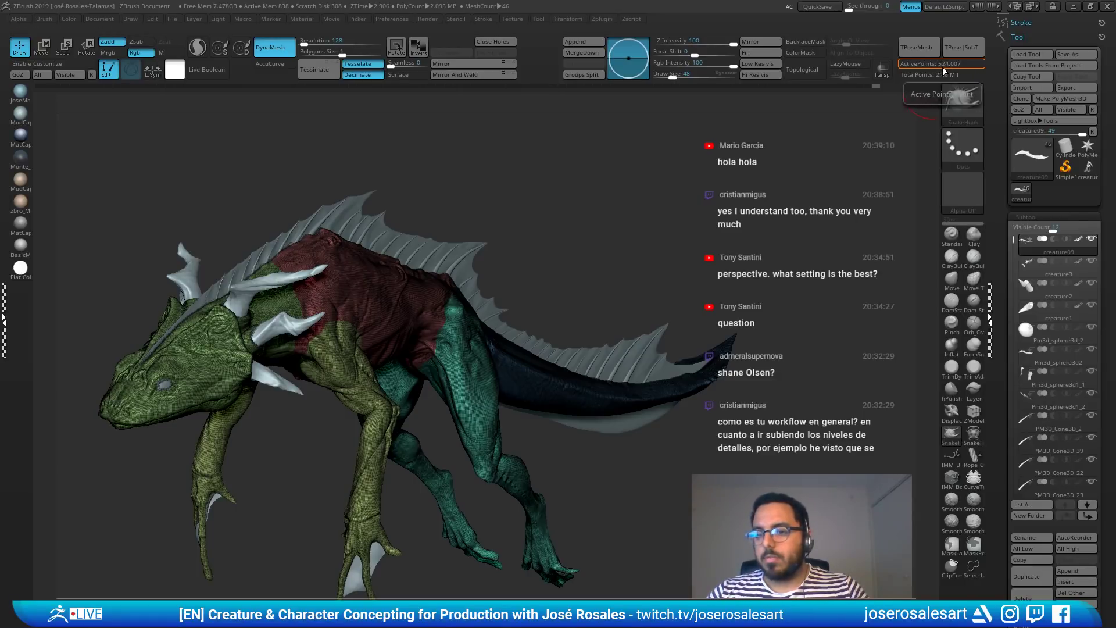
left_click_drag(616, 151, 610, 124)
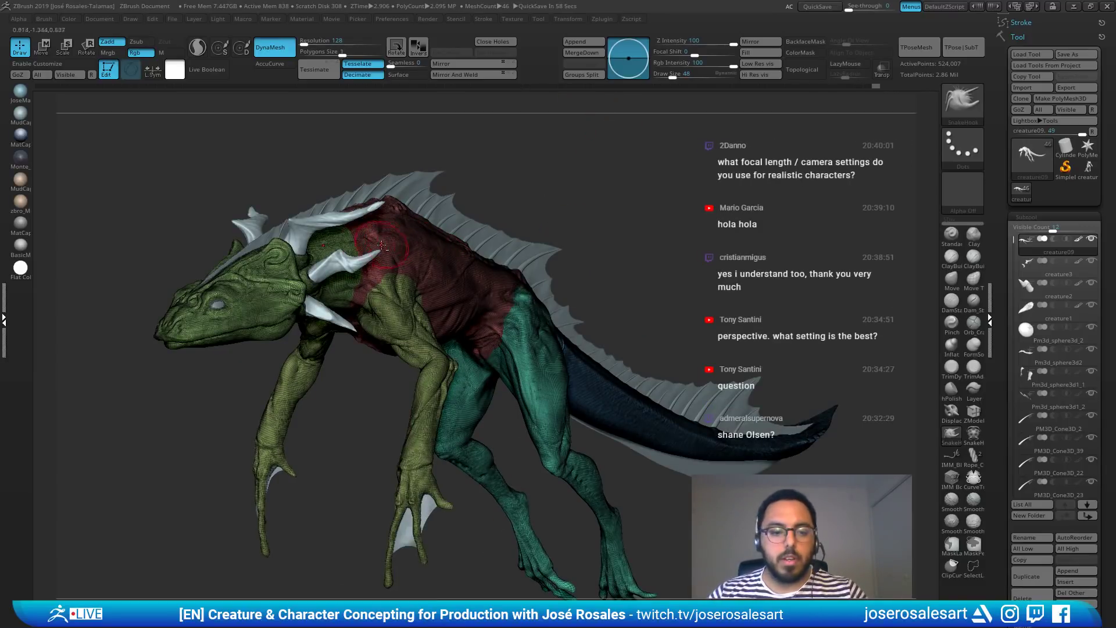
mouse_move(546, 181)
left_mouse_down()
mouse_move(582, 239)
mouse_move(579, 160)
mouse_move(506, 169)
mouse_move(558, 192)
mouse_move(528, 281)
mouse_move(555, 257)
left_mouse_up()
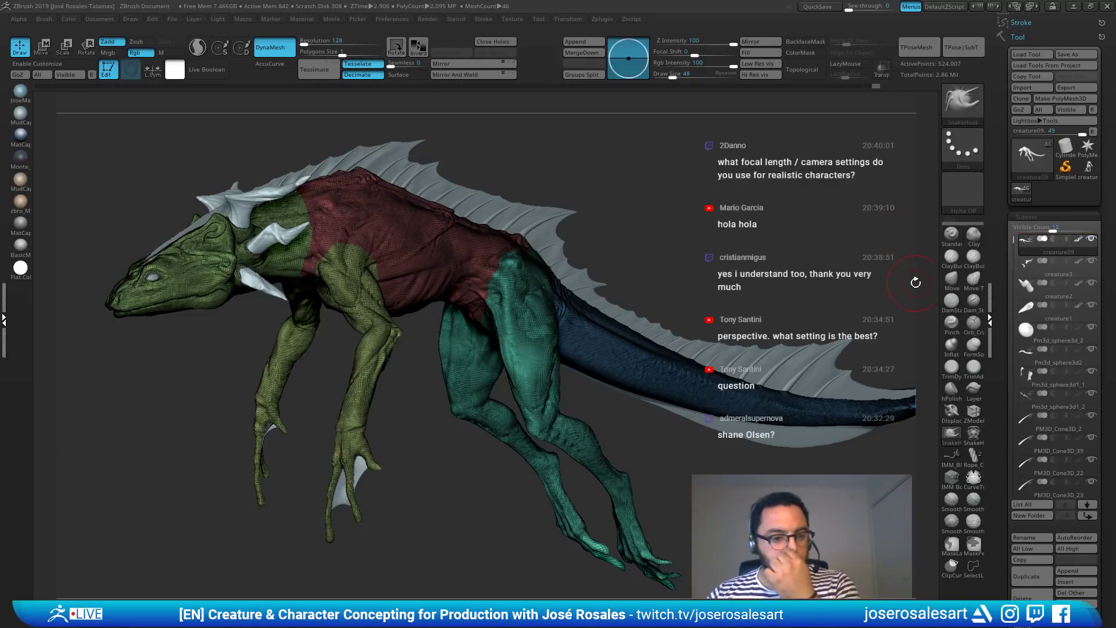
left_click(1037, 162)
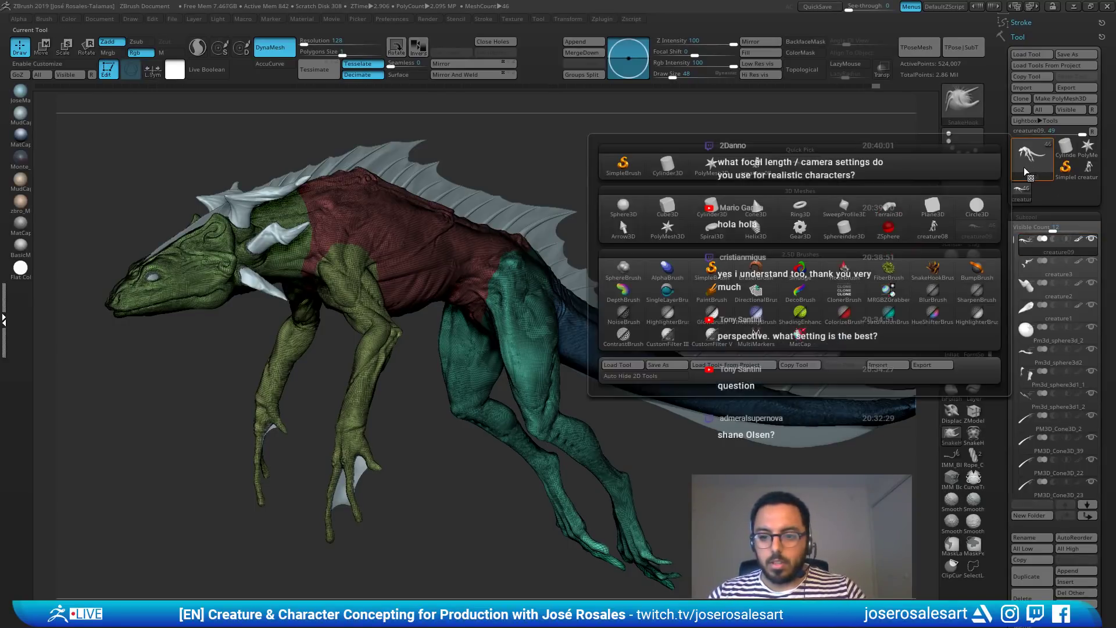
key("comma")
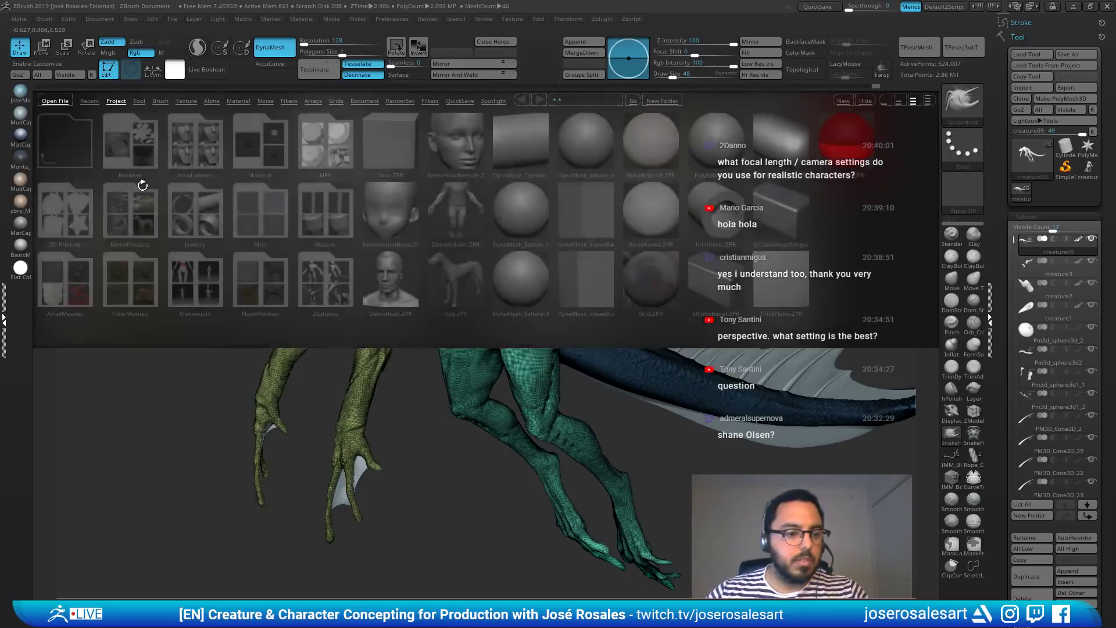
double_click(396, 284)
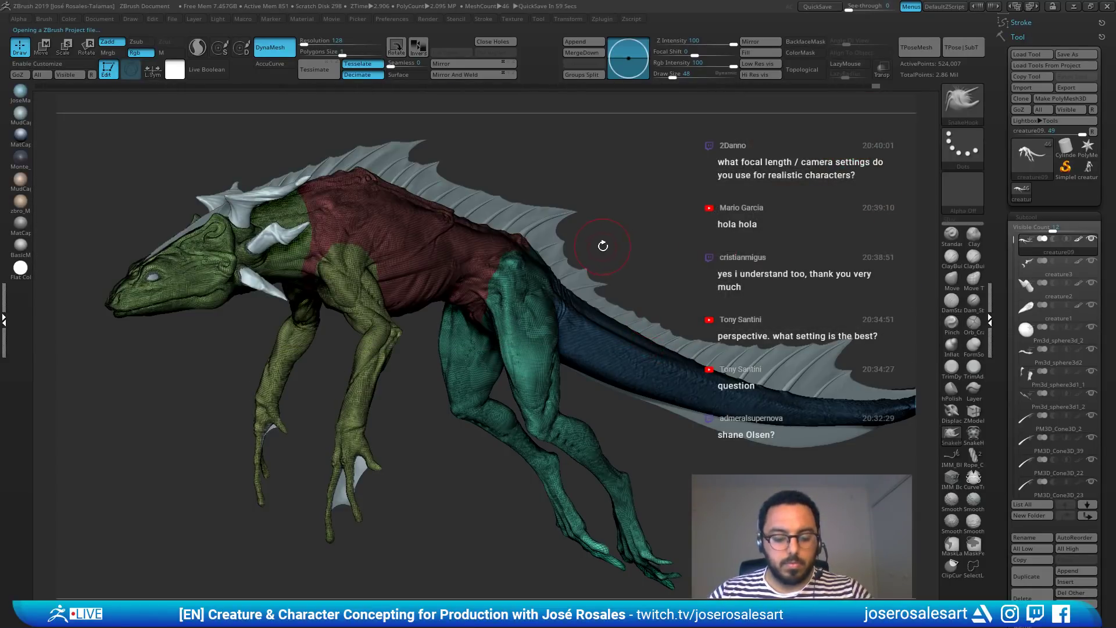
Step: Load the DemoHead.ZTL sample tool from Lightbox and frame the head in the view
key("comma")
left_click(139, 101)
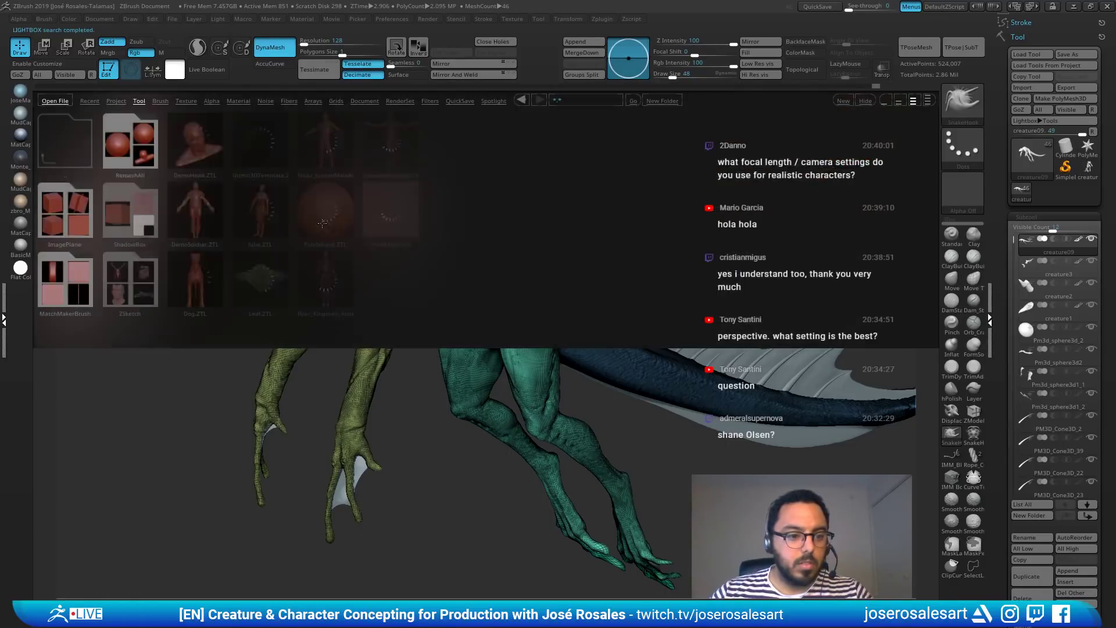
double_click(216, 155)
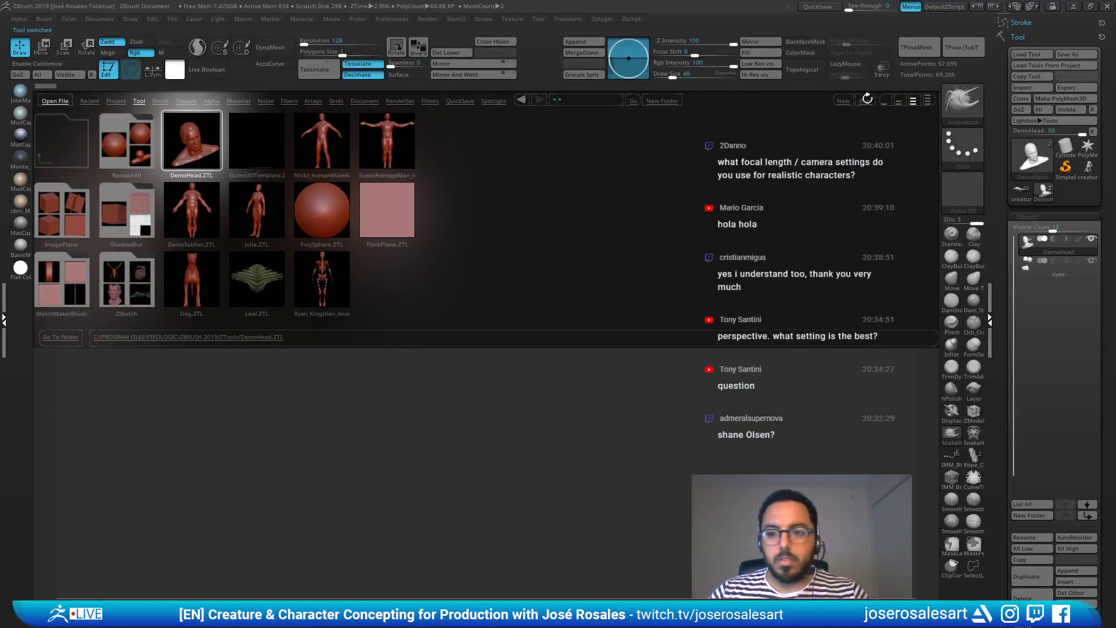
key("f")
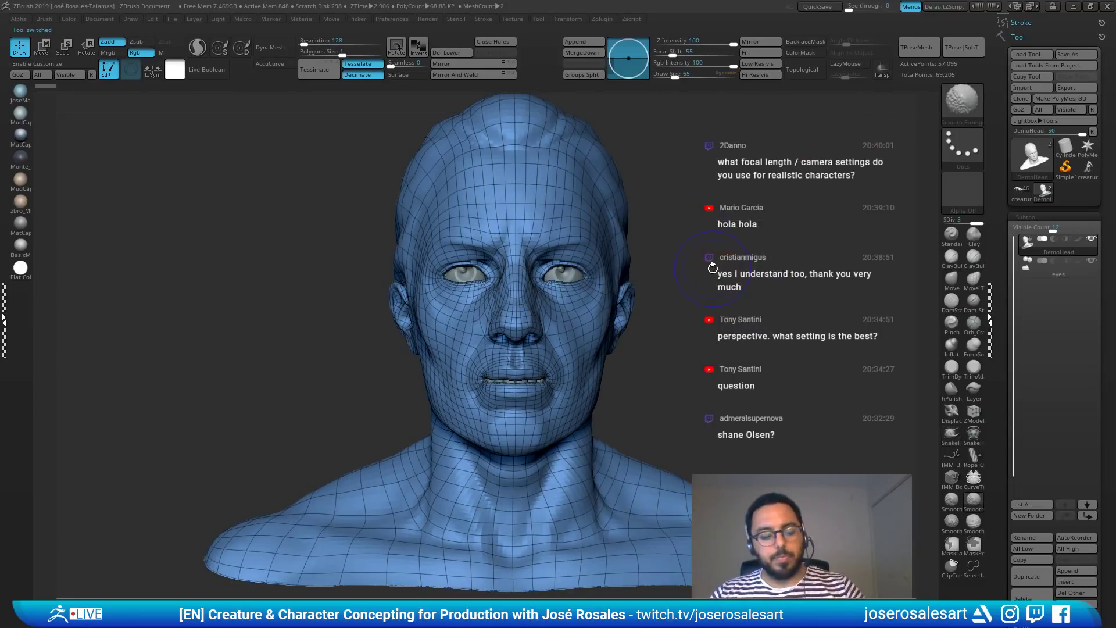
Step: Lower the demo head to subdivision level 1 and duplicate it as a new subtool
key("shift+d")
key("shift+d")
left_click_drag(755, 254, 799, 286)
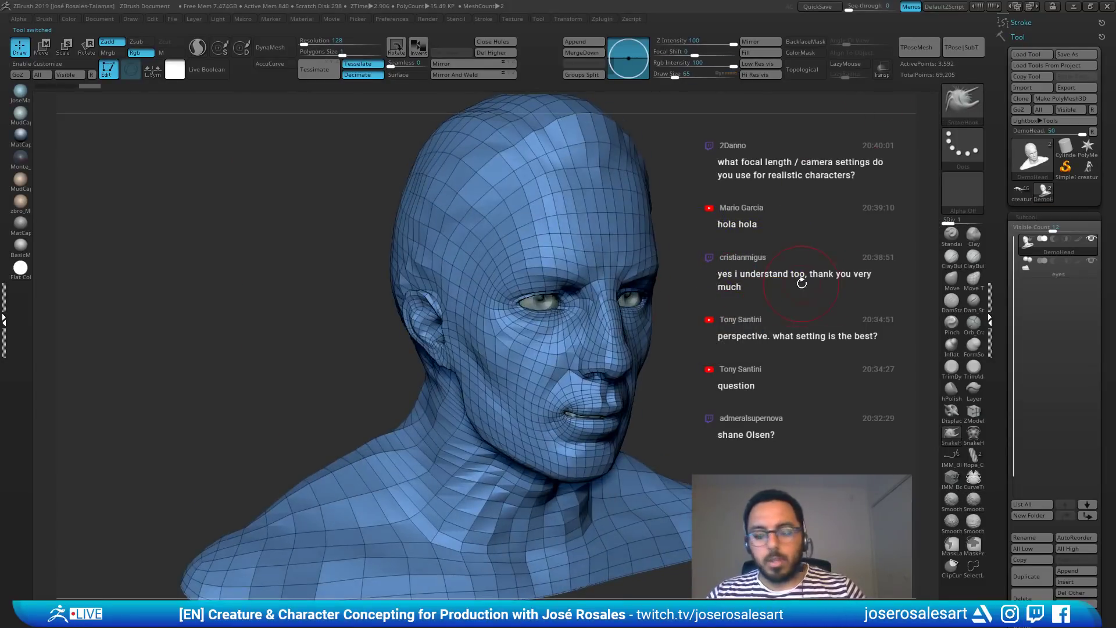
key("ctrl+shift+d")
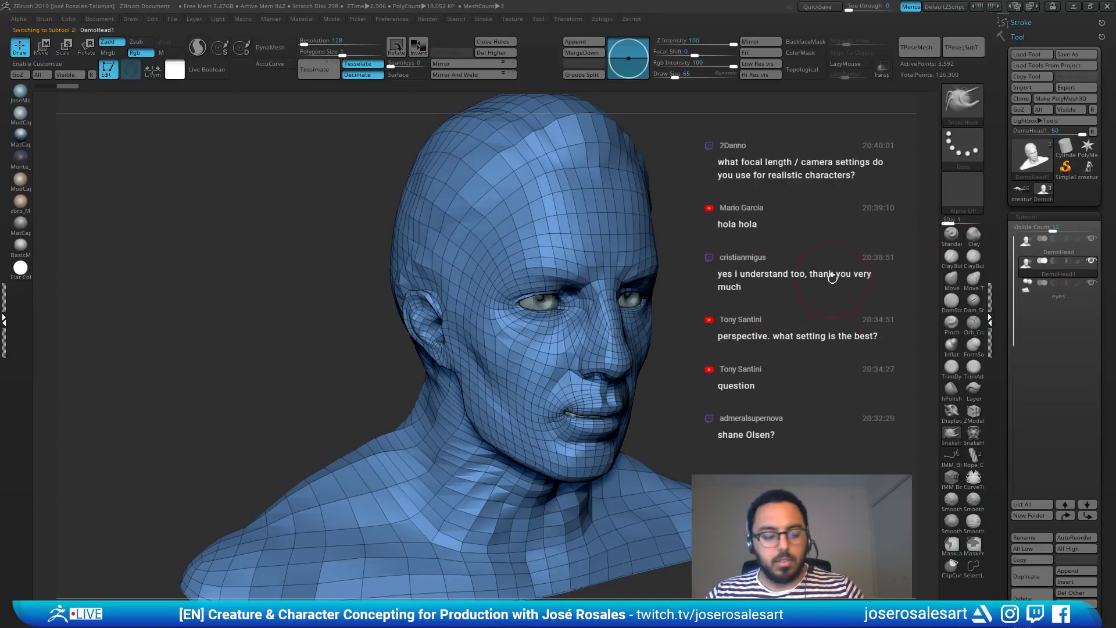
Step: Delete the duplicate head's higher subdivision levels so only the low-resolution mesh is kept
left_click(1034, 219)
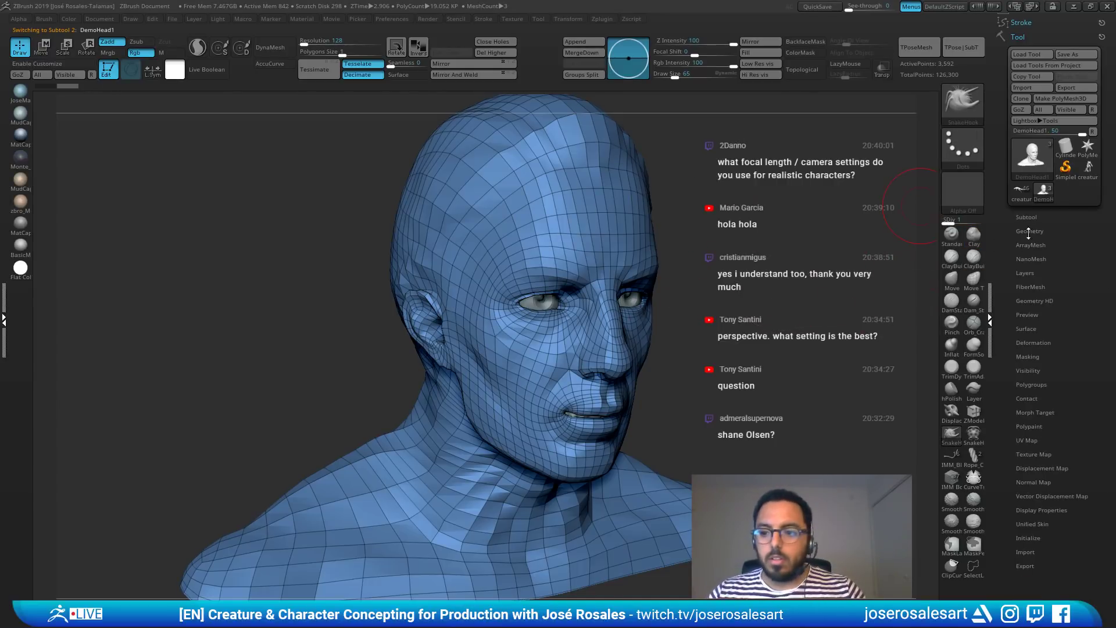
left_click(1028, 232)
left_click(1076, 266)
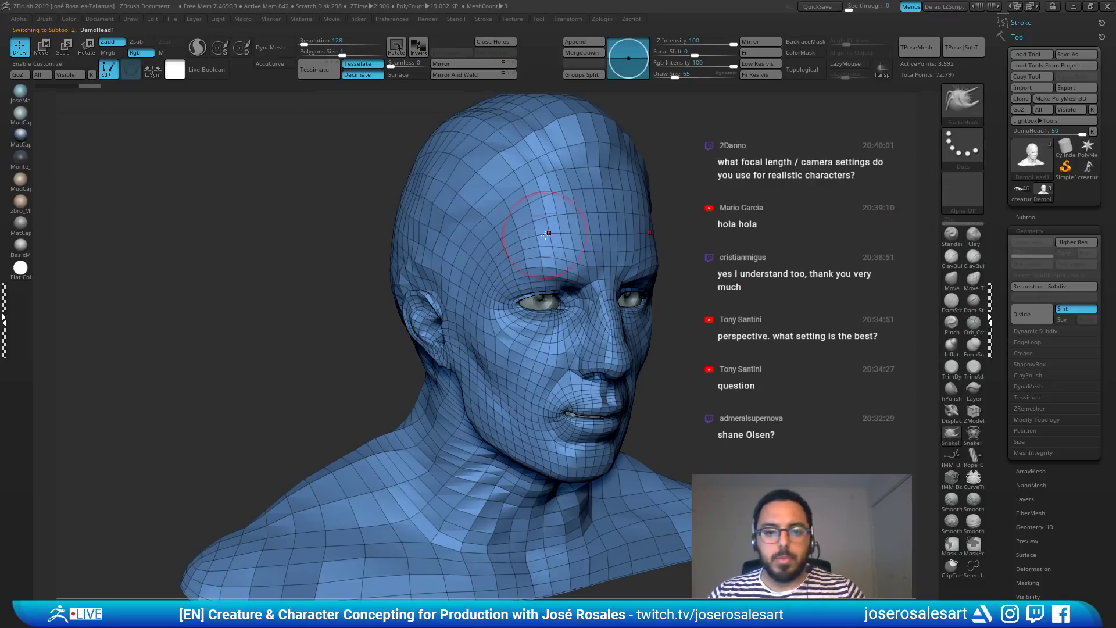
Step: DynaMesh the duplicate head at a resolution of 2112 and view the surface without its wireframe
left_click(341, 45)
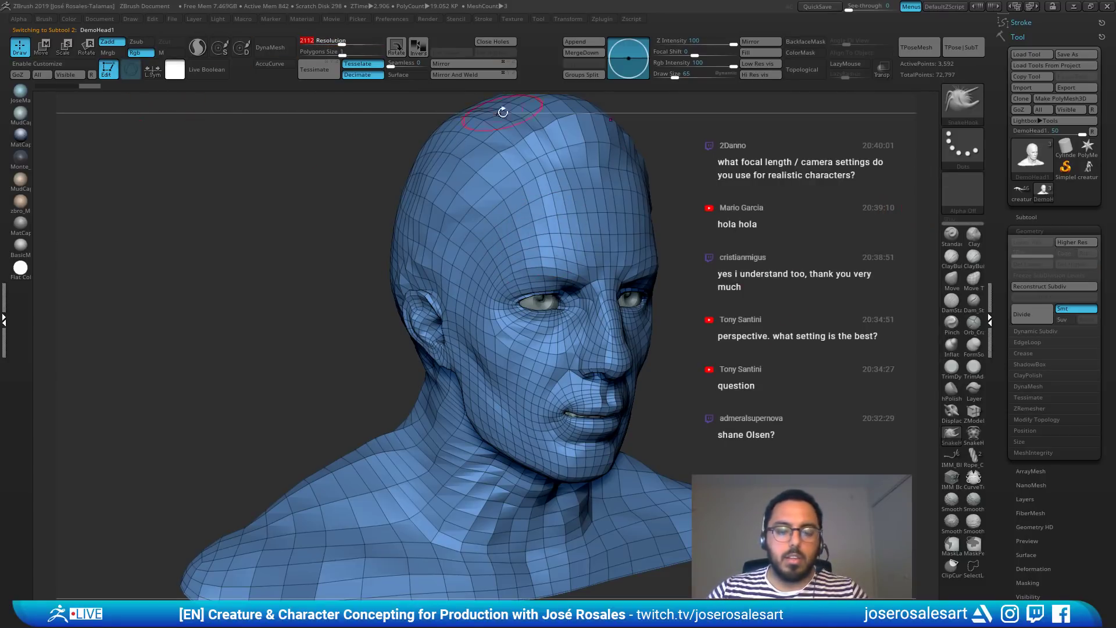
left_click(273, 50)
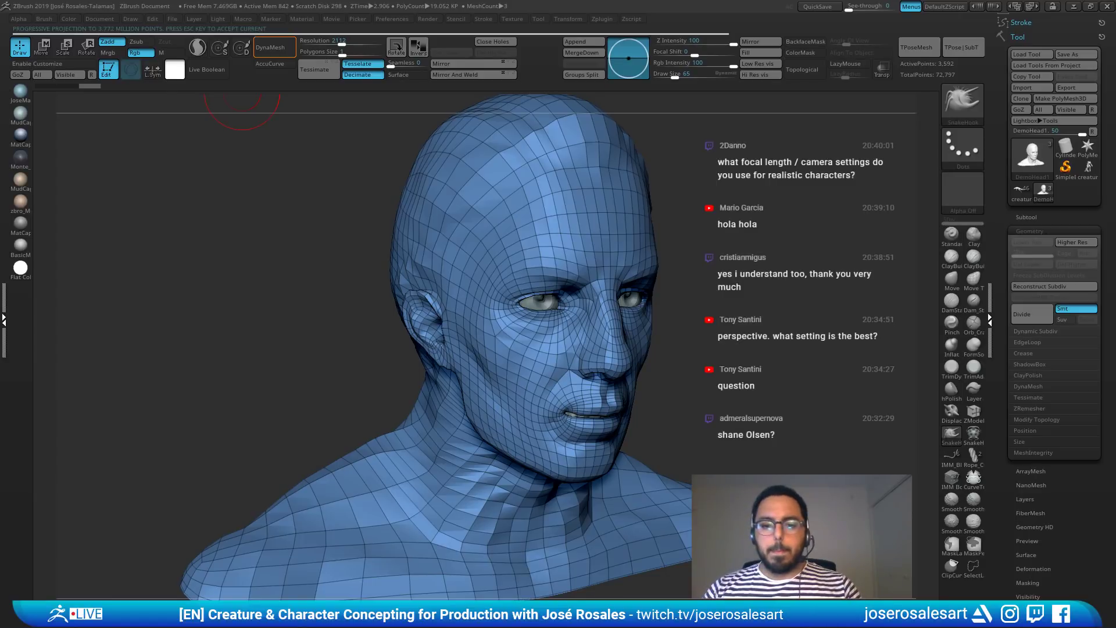
right_click_drag(608, 214, 554, 217)
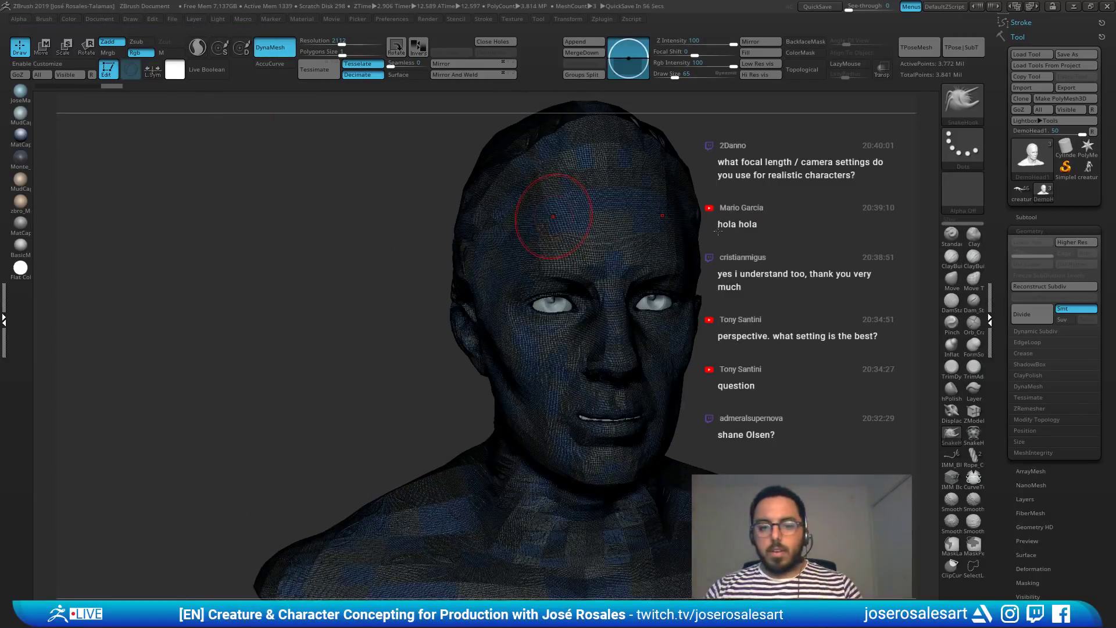
right_click_drag(718, 231, 694, 233)
key("shift+f")
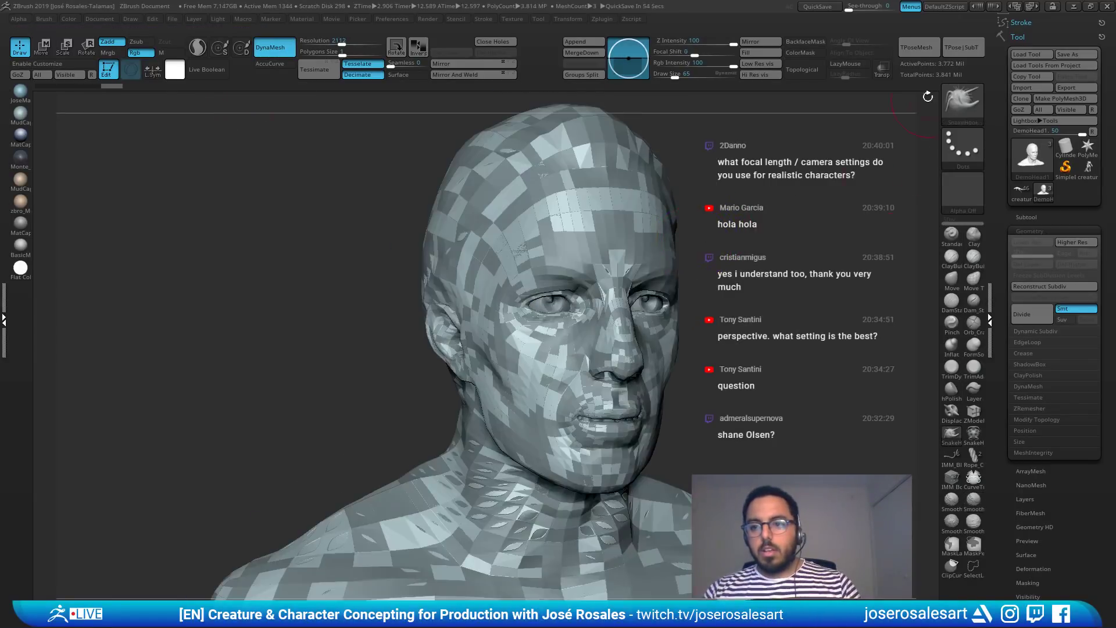
Step: Examine the DynaMeshed head's surface up close and in profile, and undo the DynaMesh
mouse_move(798, 133)
right_mouse_down("ctrl")
mouse_move(882, 119)
mouse_move(818, 188)
right_mouse_up("ctrl")
key("shift+s")
right_click_drag(500, 337, 642, 256, "alt")
right_click_drag(577, 273, 441, 246)
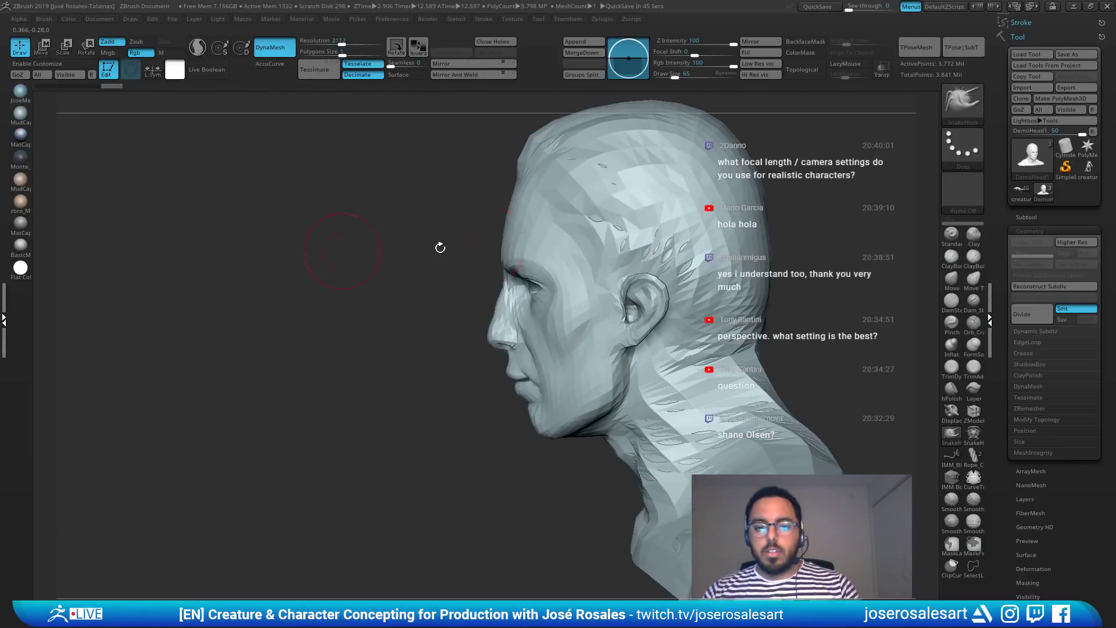
right_click_drag(646, 235, 813, 235, "ctrl")
key("ctrl+z")
key("ctrl+z")
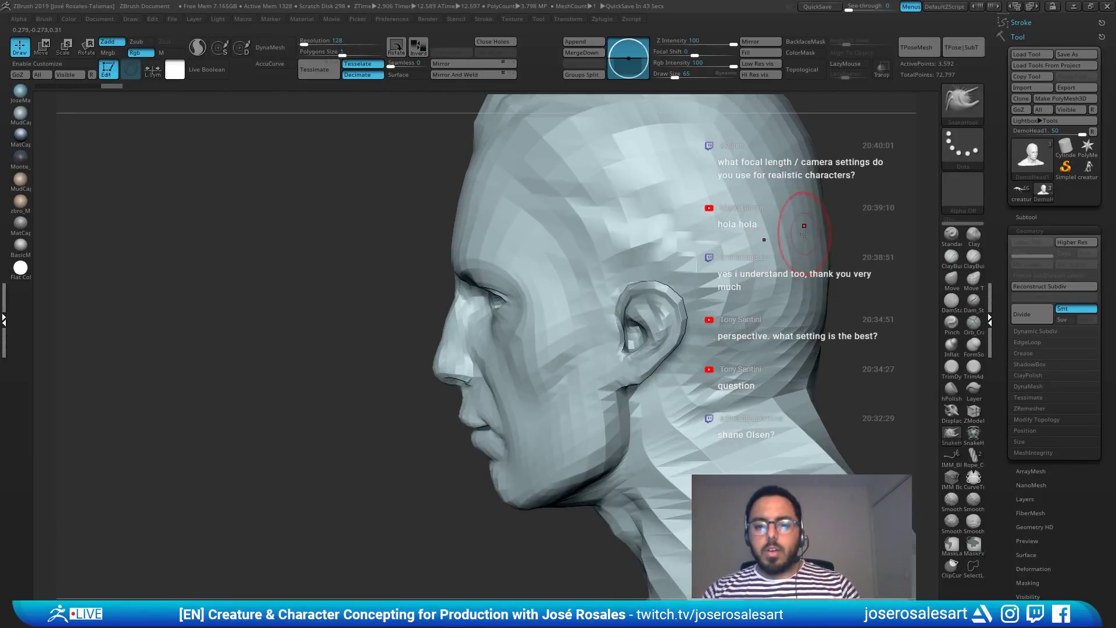
Step: Divide the duplicate head up to subdivision level 7 and view the smoothed face from the front
left_click(1041, 253)
left_click_drag(1039, 254, 1050, 253)
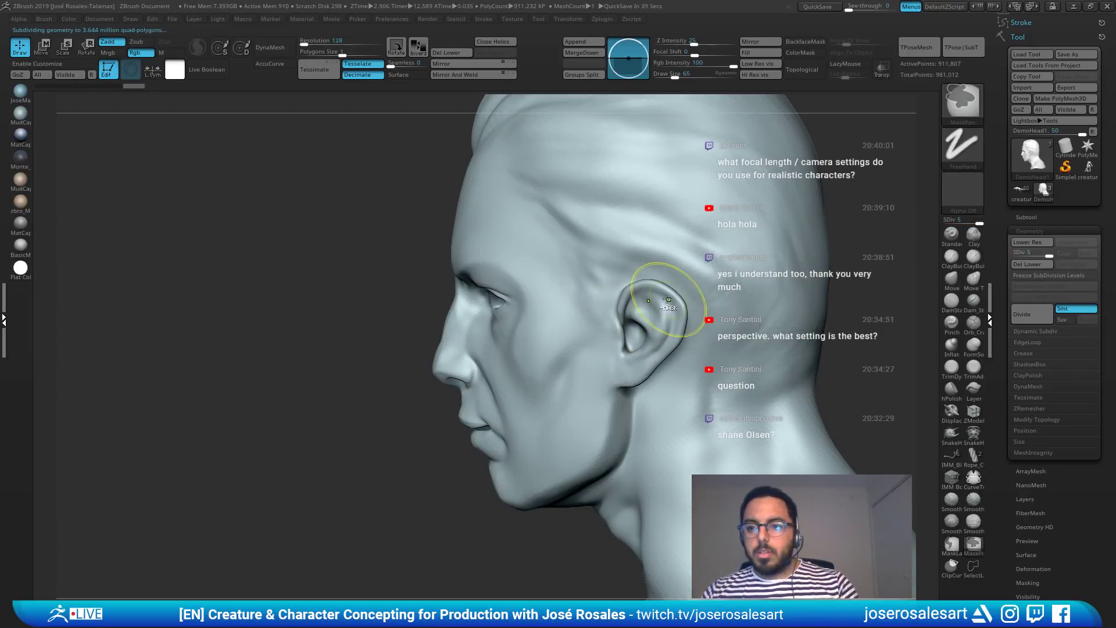
key("ctrl+d")
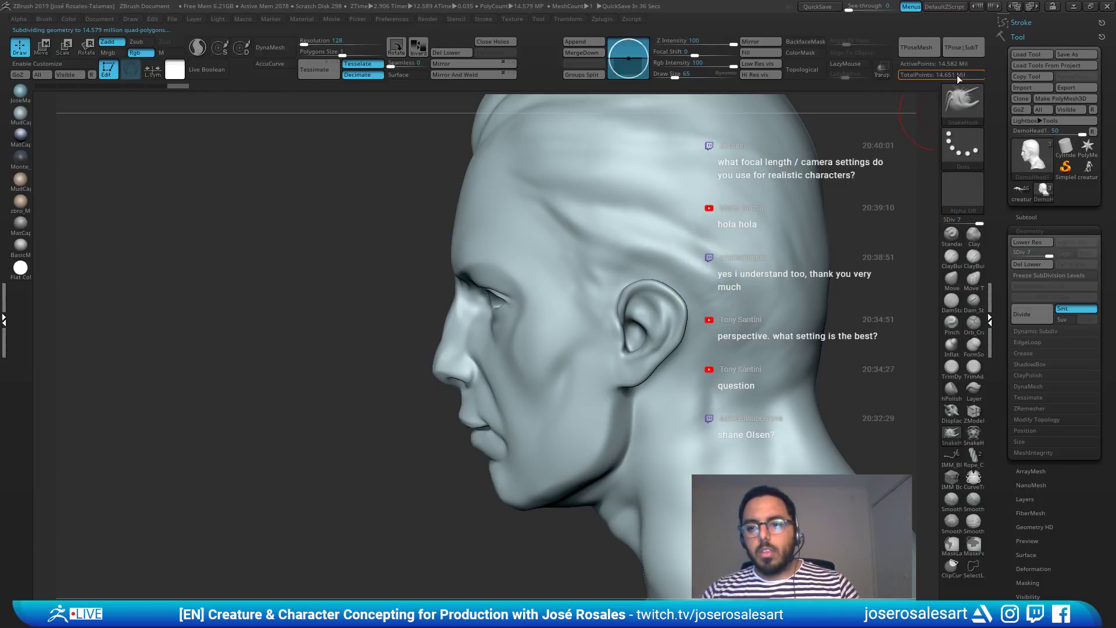
right_click_drag(840, 223, 899, 201)
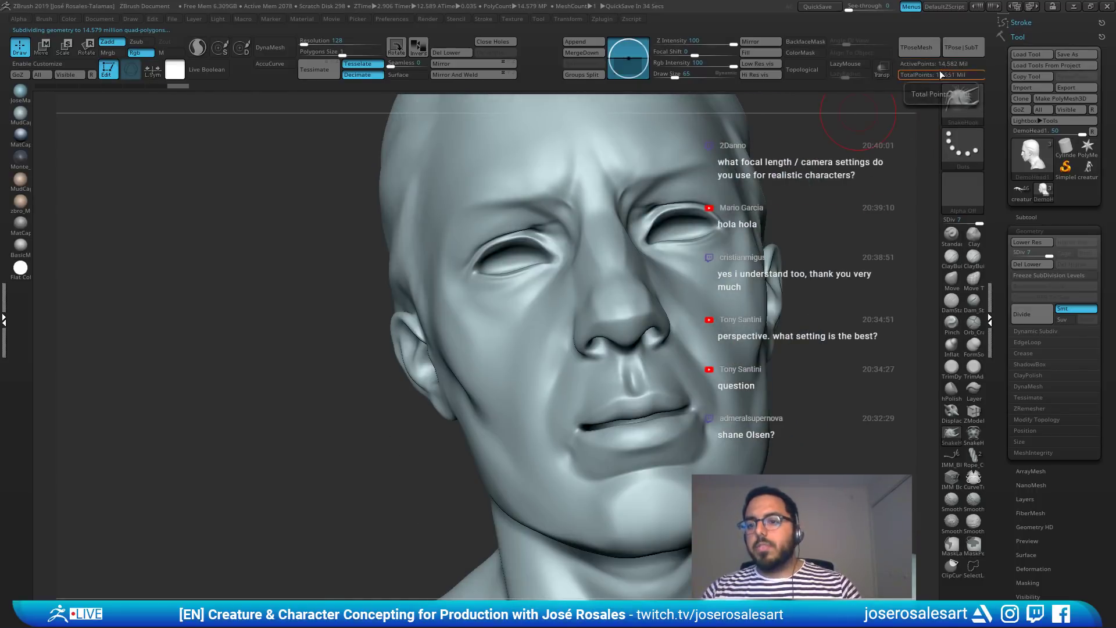
right_click_drag(560, 206, 543, 364)
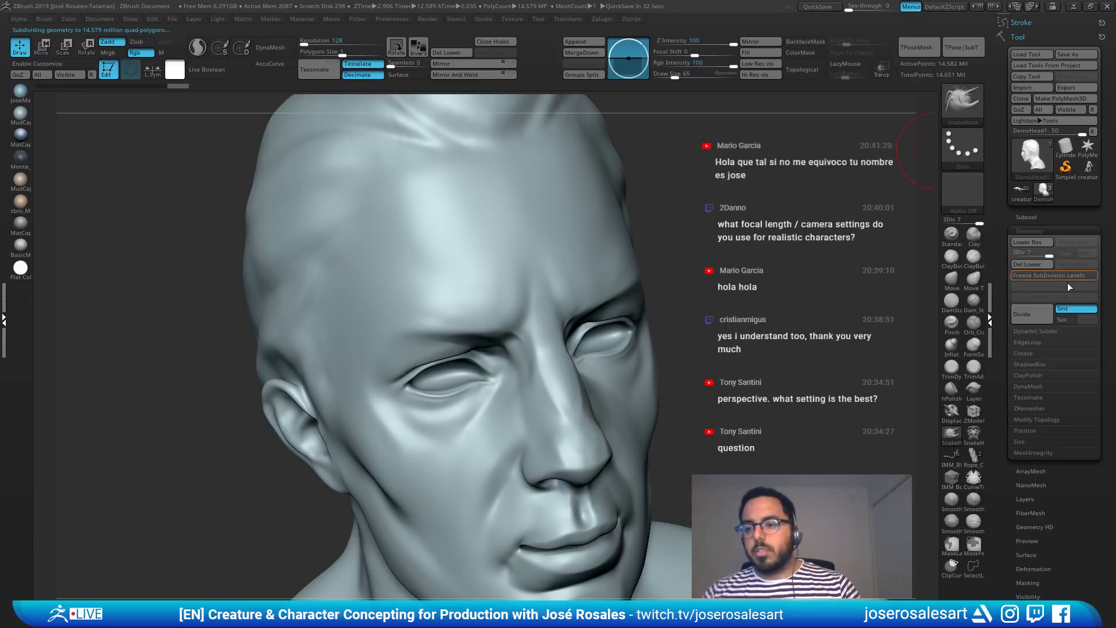
Step: Delete the duplicate head's lower subdivision levels and look over the high-resolution face
left_click(1021, 271)
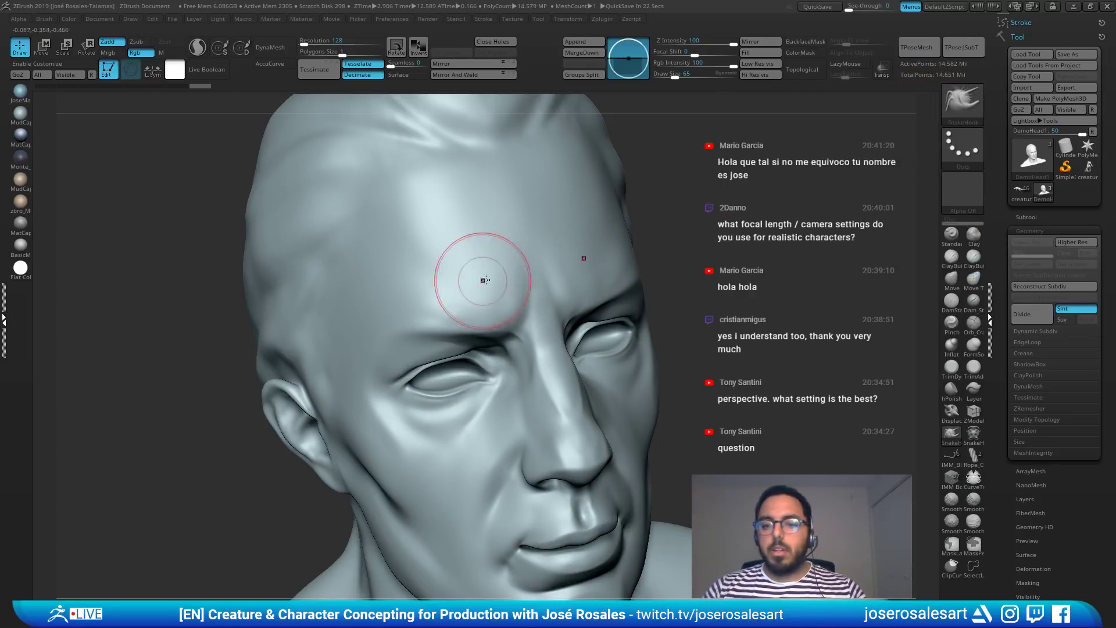
right_click_drag(474, 273, 580, 270)
right_click_drag(411, 267, 553, 276, "ctrl")
right_click_drag(502, 195, 447, 319, "alt")
right_click_drag(448, 320, 603, 299, "alt")
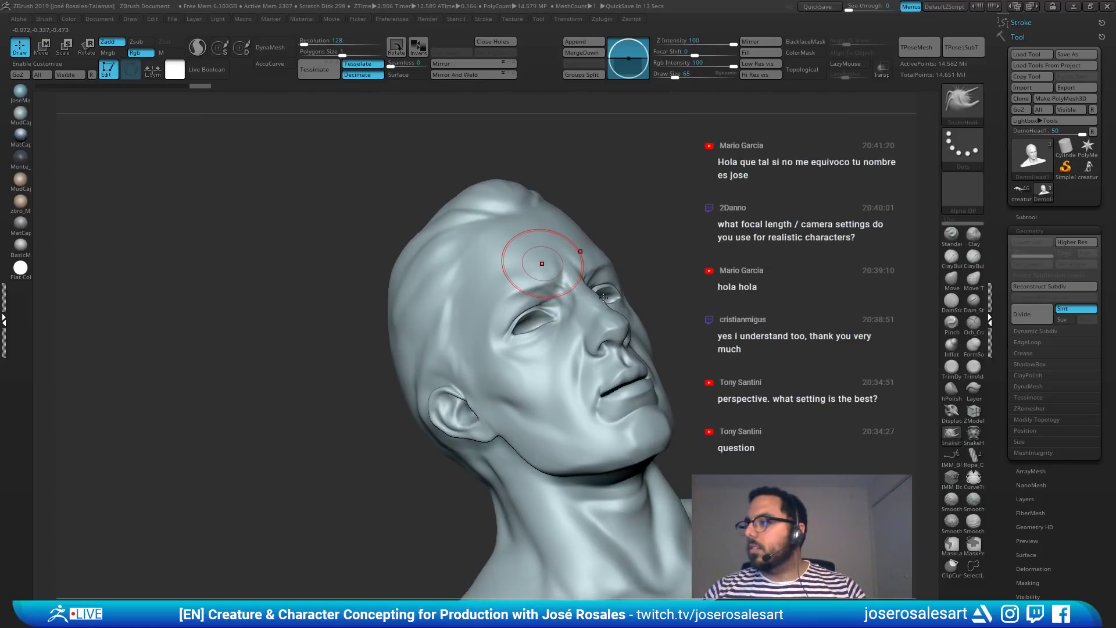
Step: Select the original DemoHead subtool in place of the high-resolution duplicate
mouse_move(543, 259)
right_mouse_down("ctrl")
mouse_move(619, 299)
mouse_move(536, 274)
right_mouse_up("ctrl")
right_click_drag(799, 266, 954, 254, "ctrl")
left_click(1027, 218)
left_click(1034, 250)
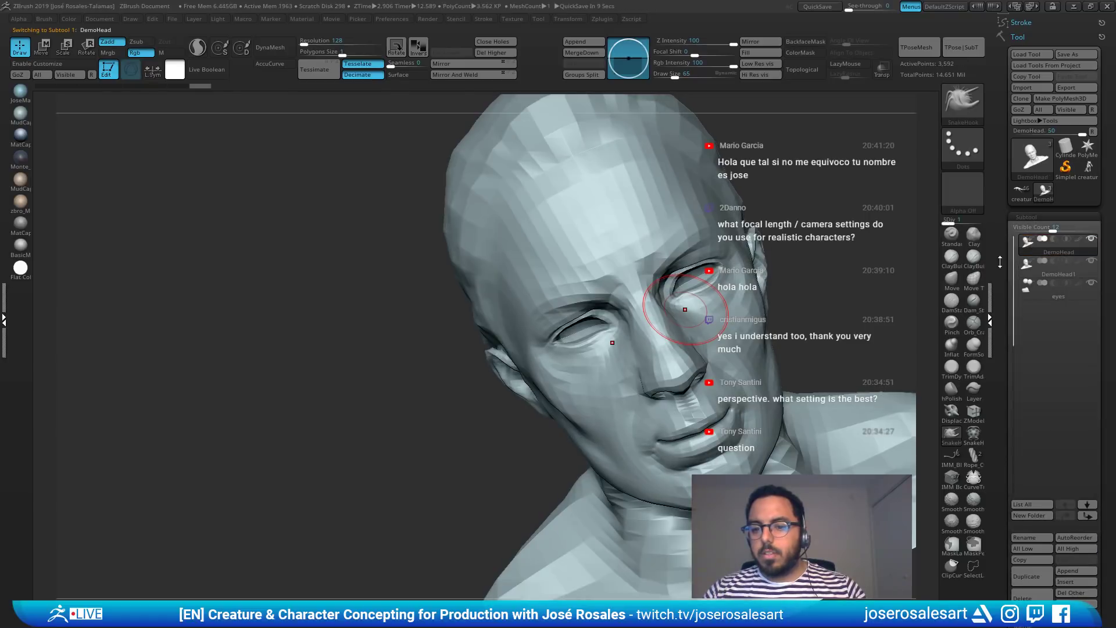
Step: Raise the original DemoHead through its subdivision levels and divide it up to level 7
right_click_drag(698, 247, 912, 241, "alt")
key("d")
key("d")
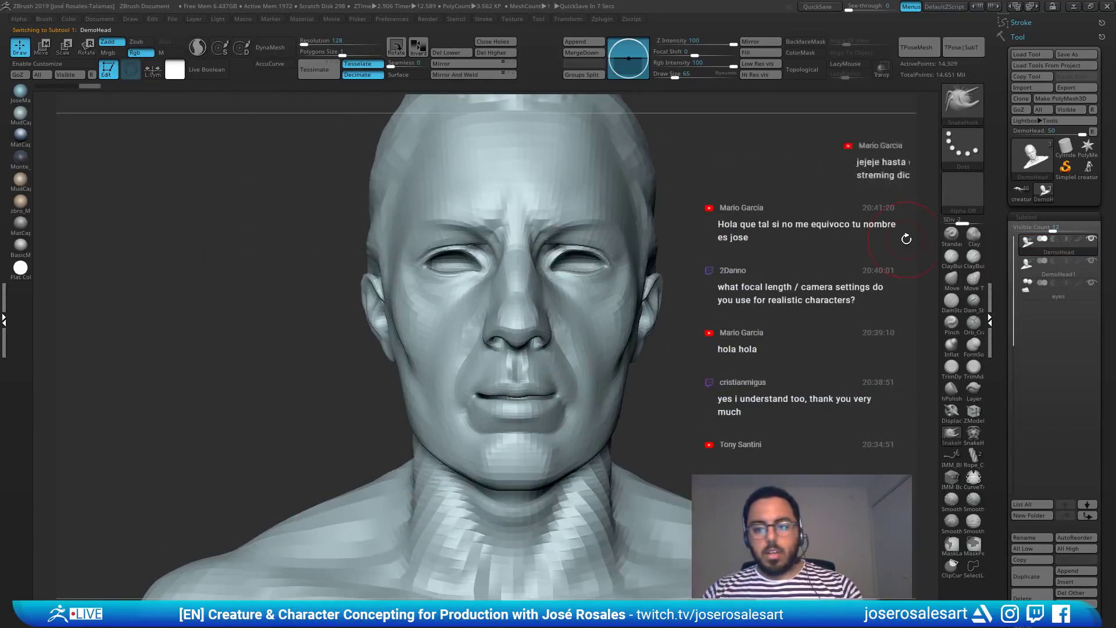
key("d")
key("d")
key("ctrl")
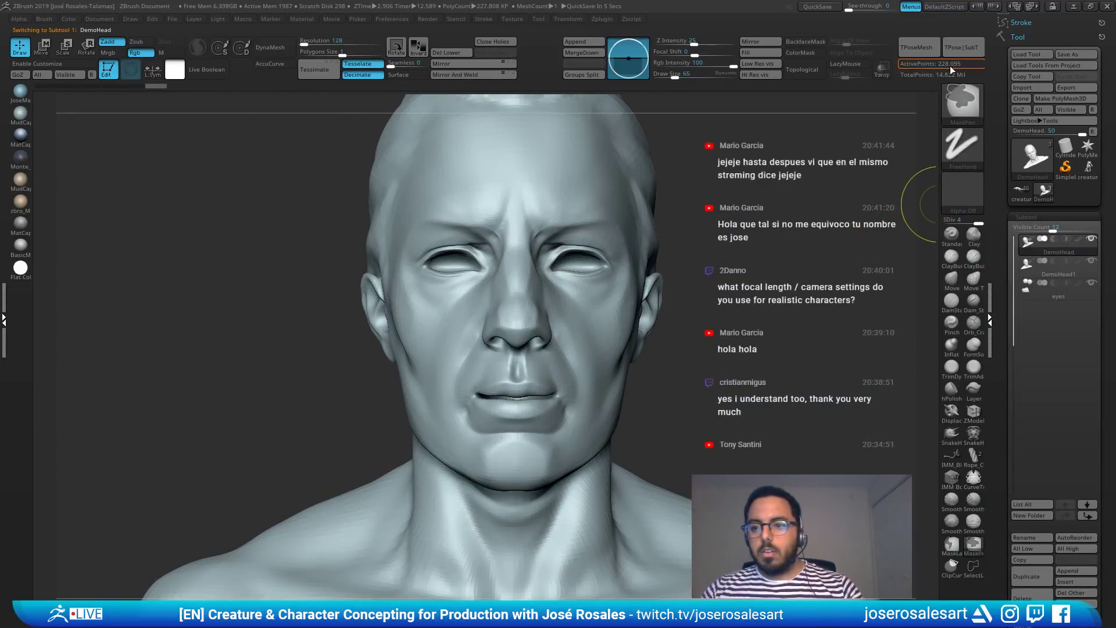
key("d")
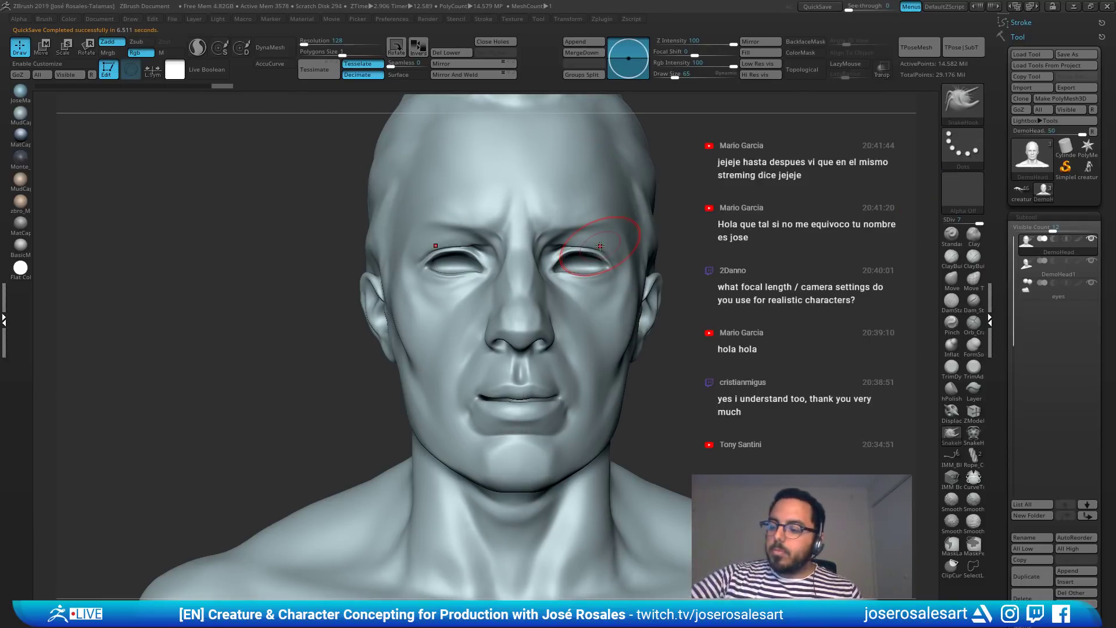
Step: Examine the subdivided head's smooth surface around the face, forehead and crown, comparing its active and total point counts
mouse_move(665, 243)
left_mouse_down()
mouse_move(677, 257)
mouse_move(730, 184)
mouse_move(724, 146)
mouse_move(750, 256)
mouse_move(586, 293)
left_mouse_up()
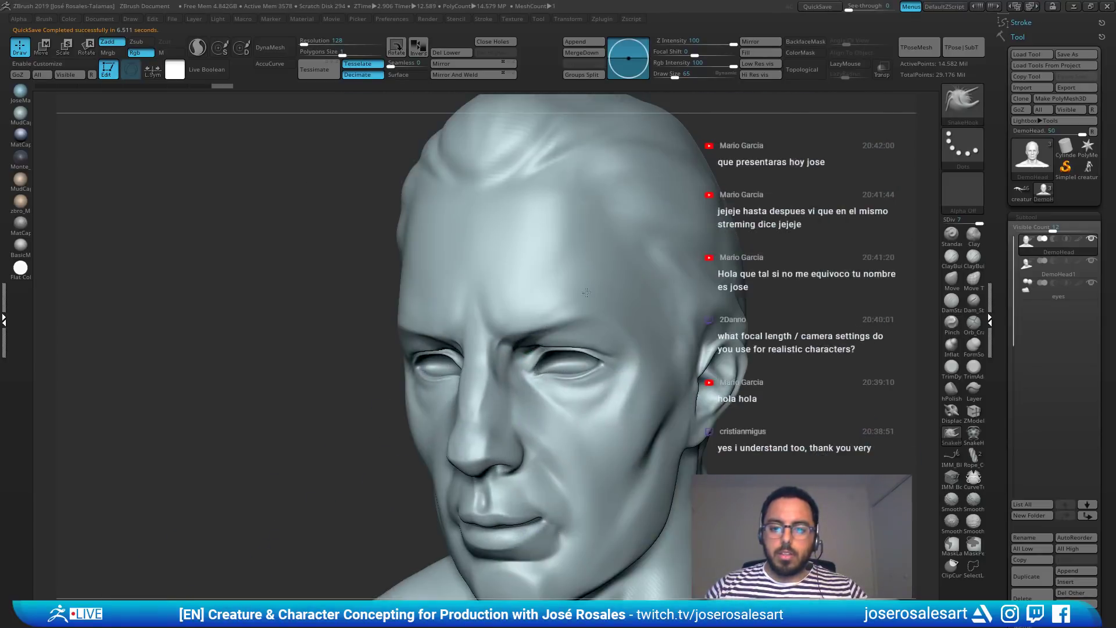
mouse_move(586, 293)
right_mouse_down()
mouse_move(569, 360)
mouse_move(523, 211)
mouse_move(519, 312)
mouse_move(538, 321)
mouse_move(546, 302)
mouse_move(554, 313)
mouse_move(523, 316)
mouse_move(525, 298)
mouse_move(580, 299)
right_mouse_up()
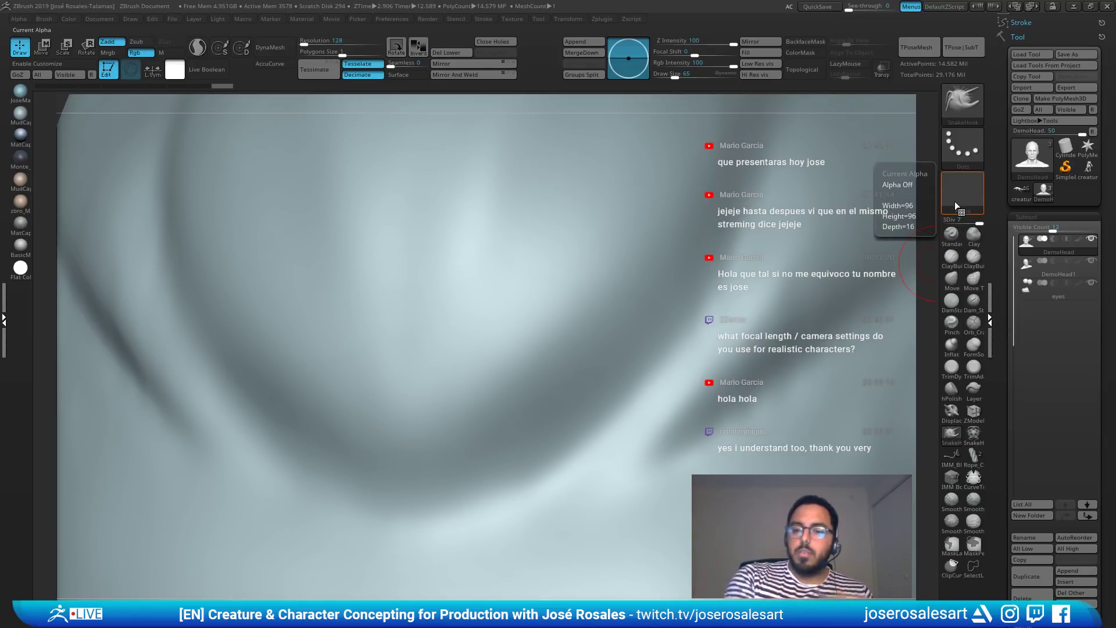
mouse_move(593, 251)
right_mouse_down()
mouse_move(640, 287)
mouse_move(550, 264)
mouse_move(528, 239)
mouse_move(541, 236)
right_mouse_up()
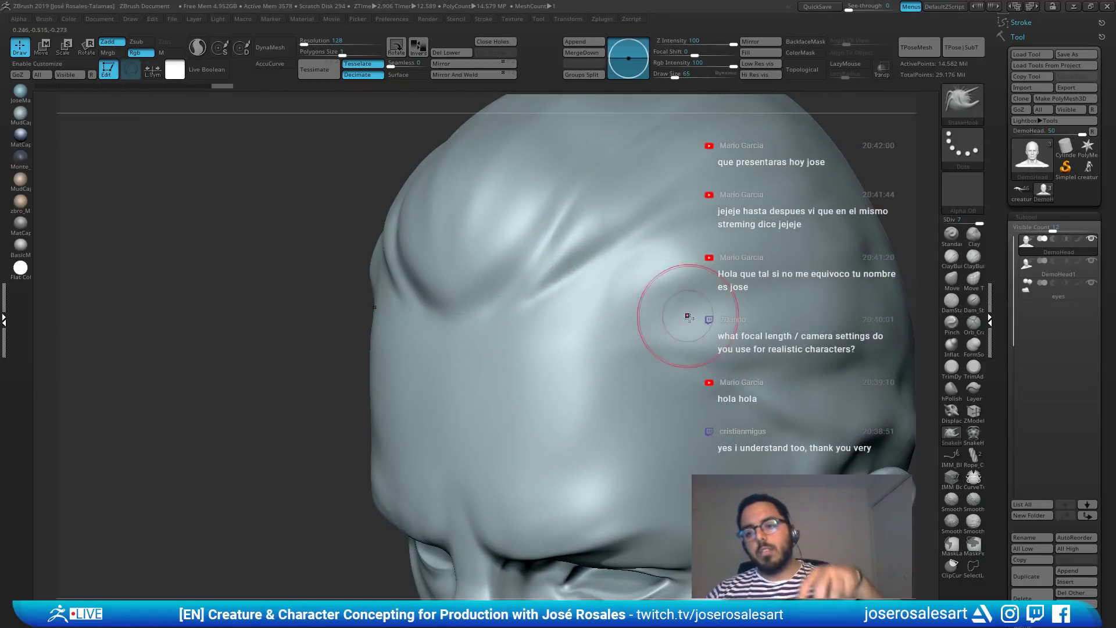
right_click_drag(727, 288, 789, 280)
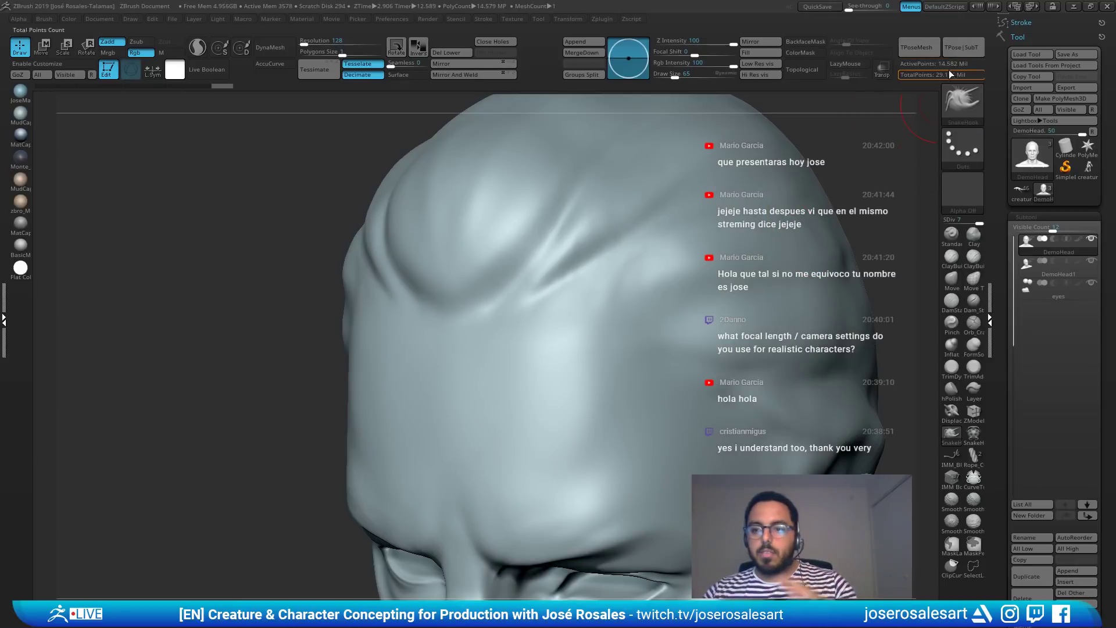
right_click_drag(573, 299, 599, 186)
right_click_drag(535, 265, 588, 192)
mouse_move(657, 250)
right_mouse_down()
mouse_move(631, 233)
mouse_move(674, 300)
mouse_move(698, 302)
right_mouse_up()
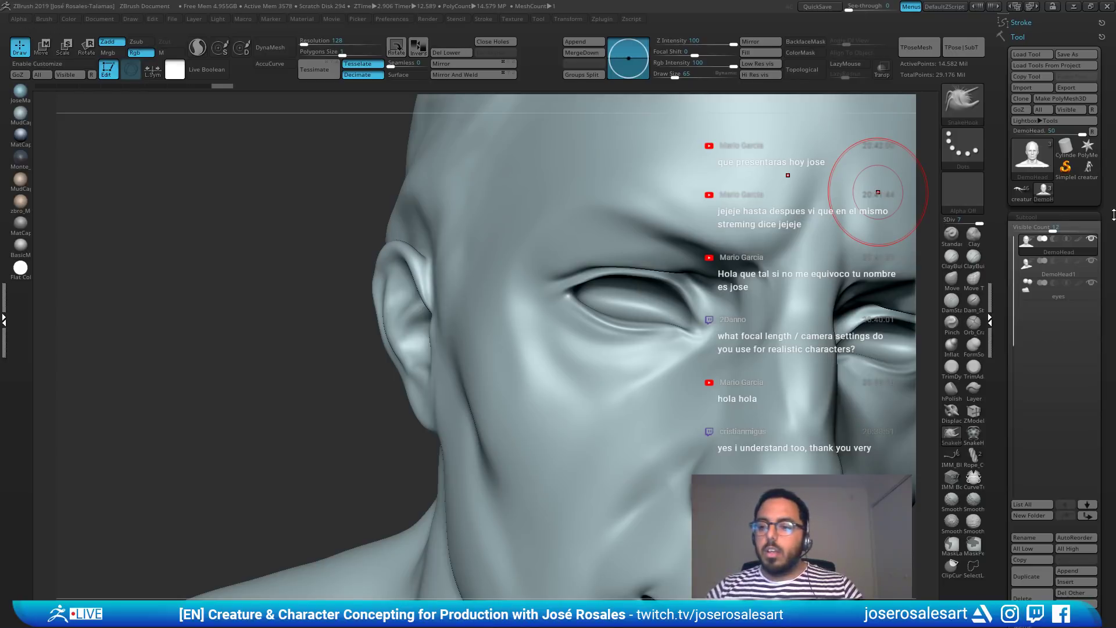
Step: Select the DemoHead1 duplicate for comparison, and switch back to the creature tool
left_click(1032, 271)
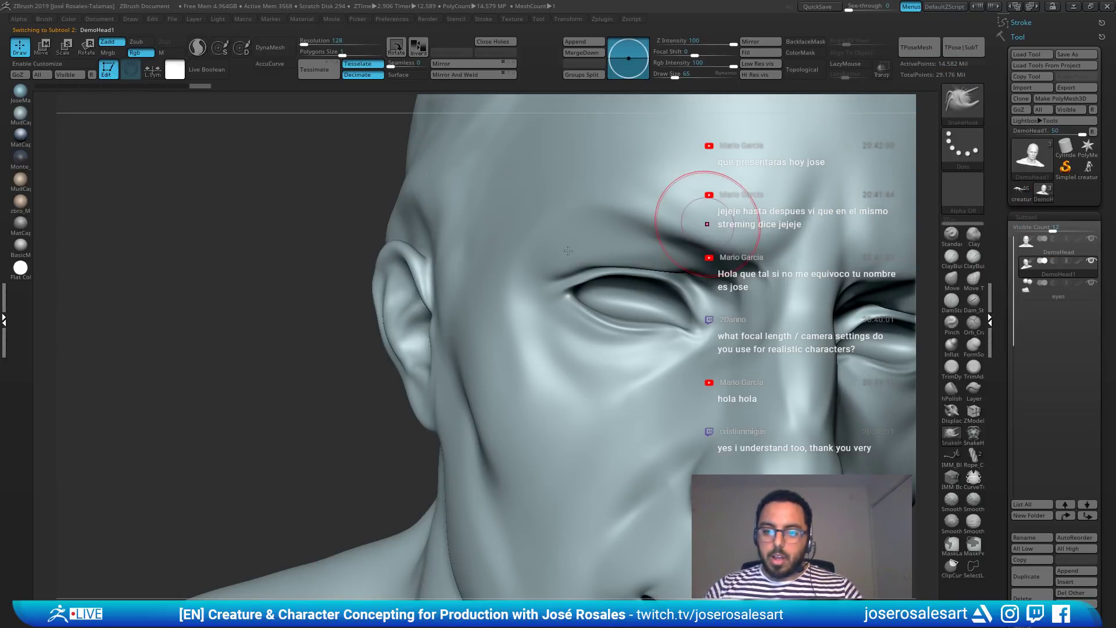
right_click_drag(707, 223, 951, 237)
right_click_drag(795, 256, 1053, 231)
left_click(1021, 191)
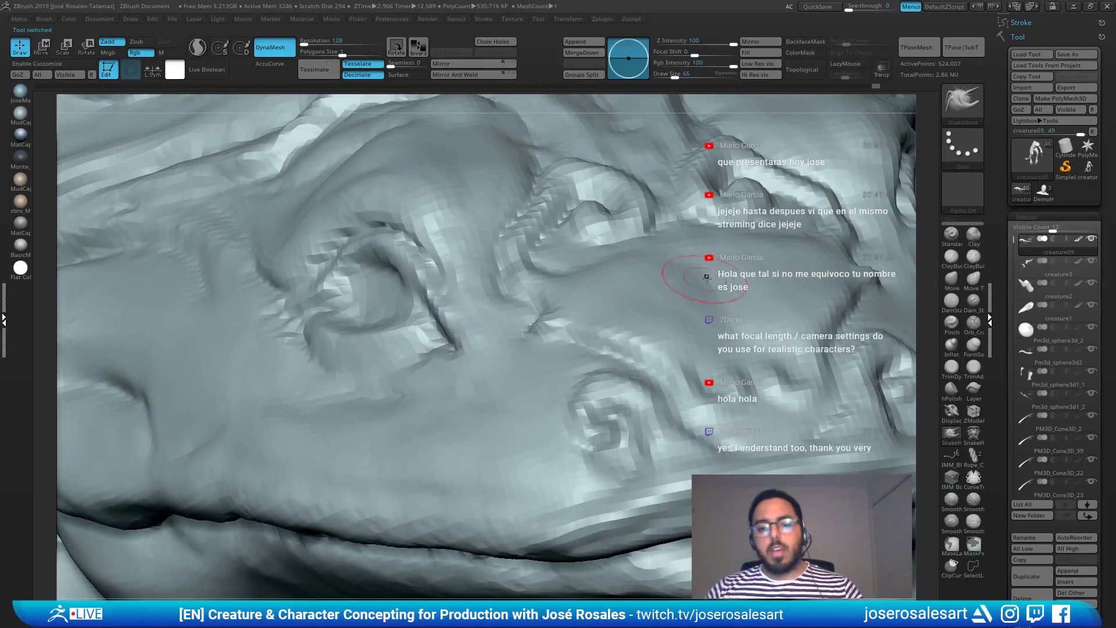
right_click_drag(707, 278, 558, 256, "ctrl")
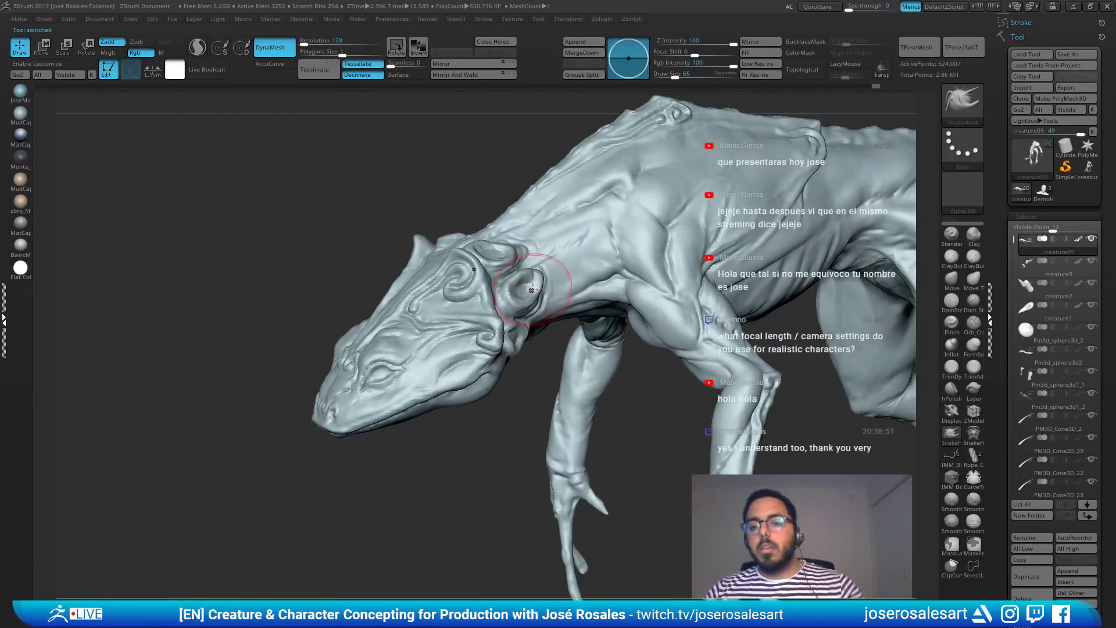
Step: Examine the creature's head, flank, hind leg and tail base up close
mouse_move(618, 232)
right_mouse_down()
mouse_move(611, 269)
mouse_move(571, 285)
mouse_move(607, 264)
mouse_move(585, 302)
mouse_move(543, 294)
mouse_move(496, 259)
mouse_move(593, 298)
mouse_move(511, 392)
mouse_move(526, 378)
mouse_move(351, 410)
right_mouse_up()
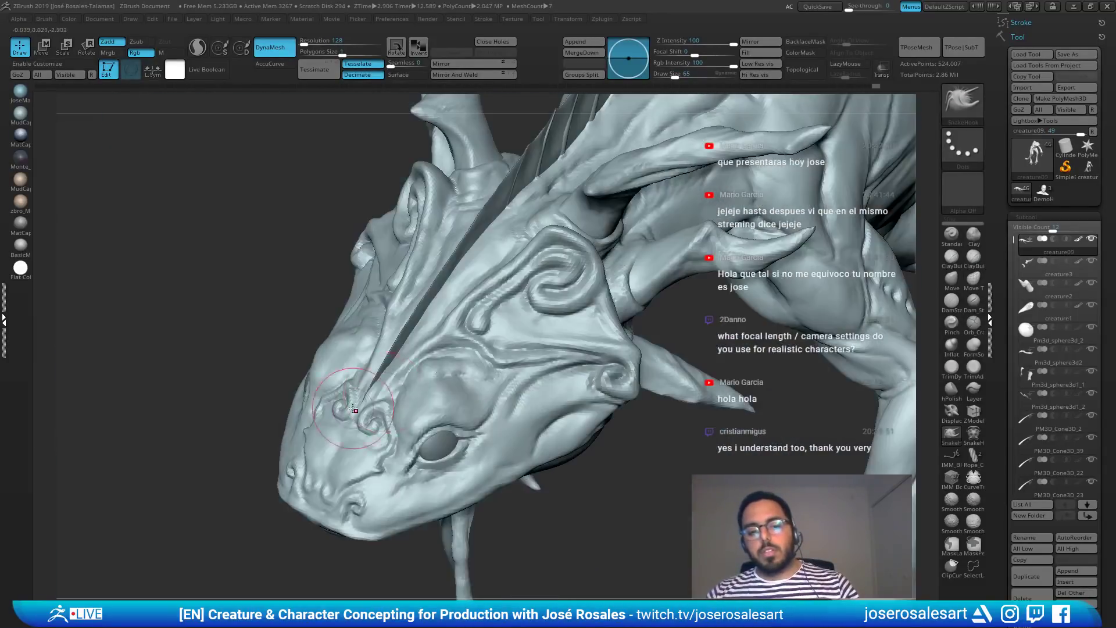
mouse_move(626, 349)
right_mouse_down("alt")
mouse_move(317, 462)
mouse_move(615, 258)
mouse_move(653, 262)
mouse_move(567, 289)
mouse_move(648, 349)
right_mouse_up("alt")
right_click_drag(436, 303, 467, 282)
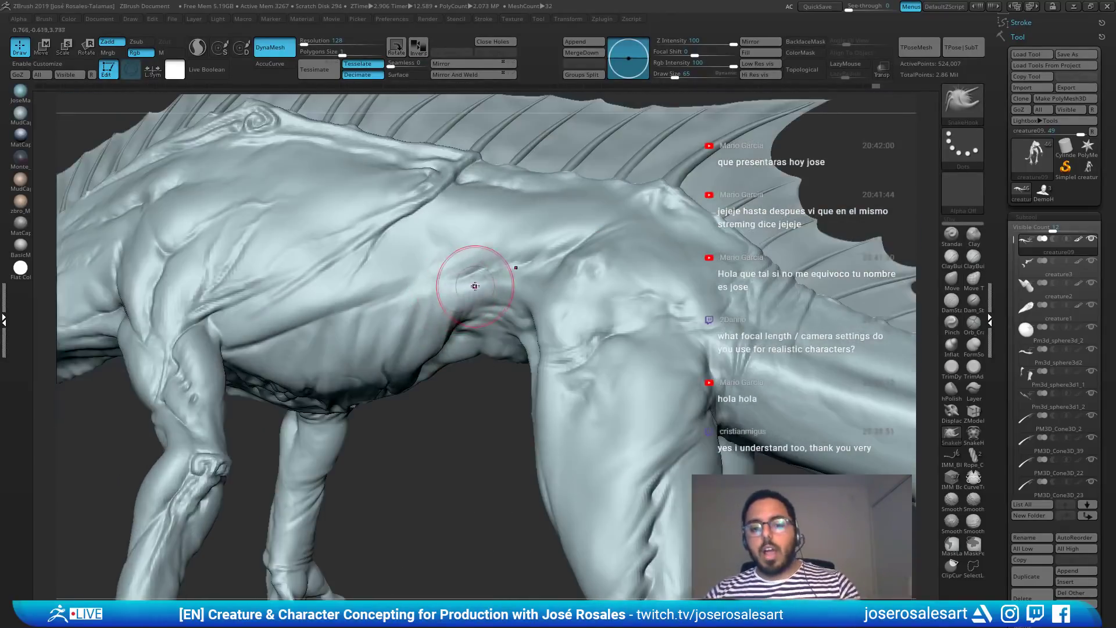
right_click_drag(623, 299, 569, 387)
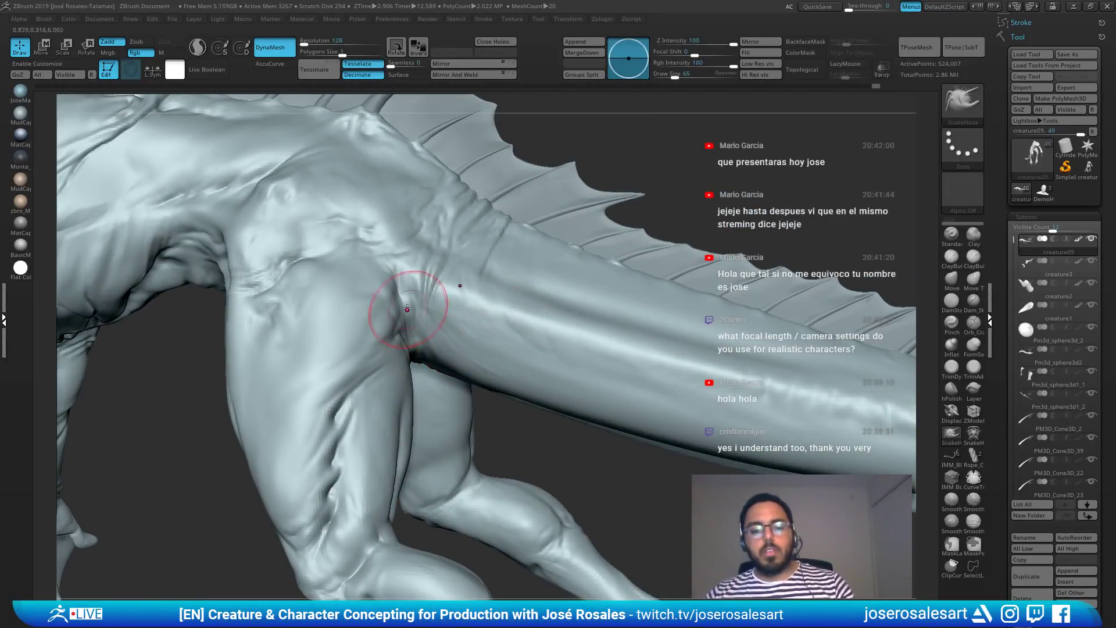
right_click_drag(410, 298, 524, 294)
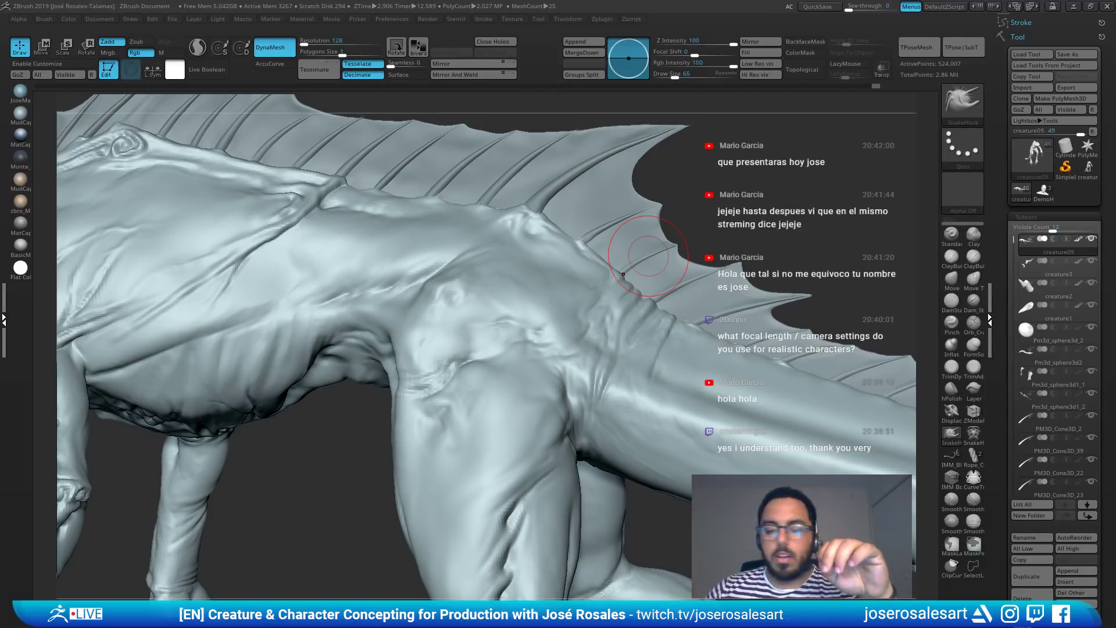
left_click_drag(747, 195, 763, 207)
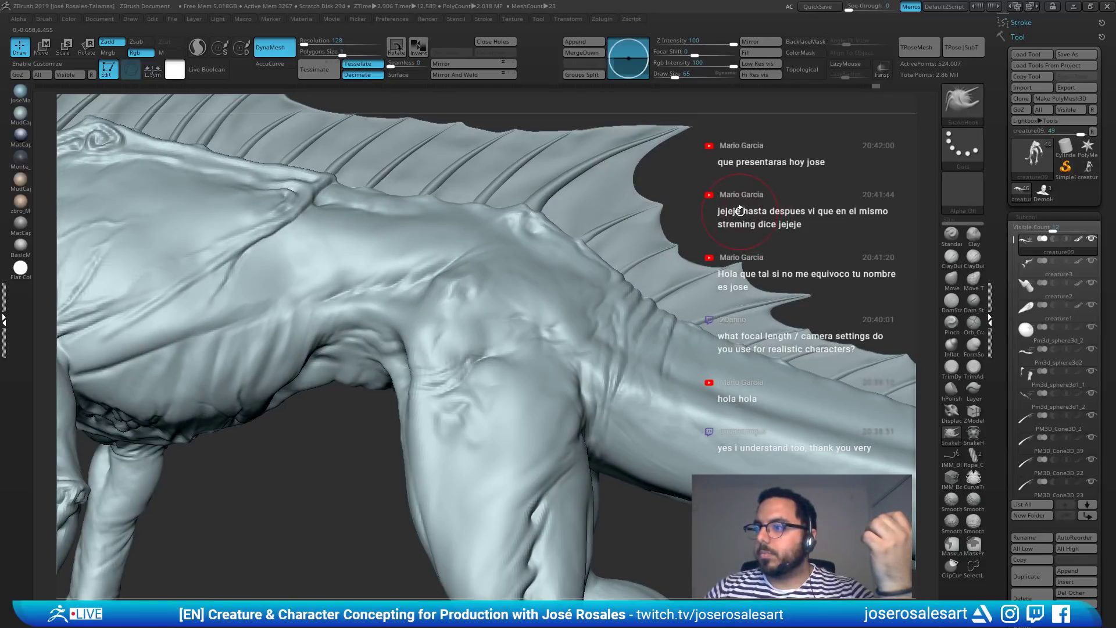
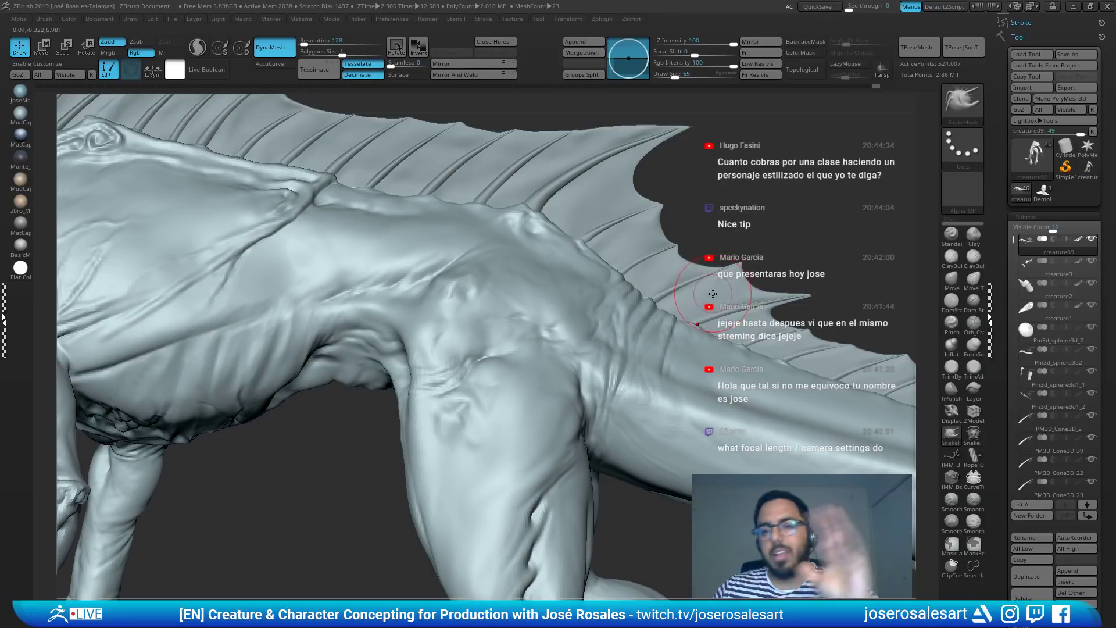
Step: Save the creature tool to disk and look over the whole creature from the side
right_click_drag(595, 231, 547, 244)
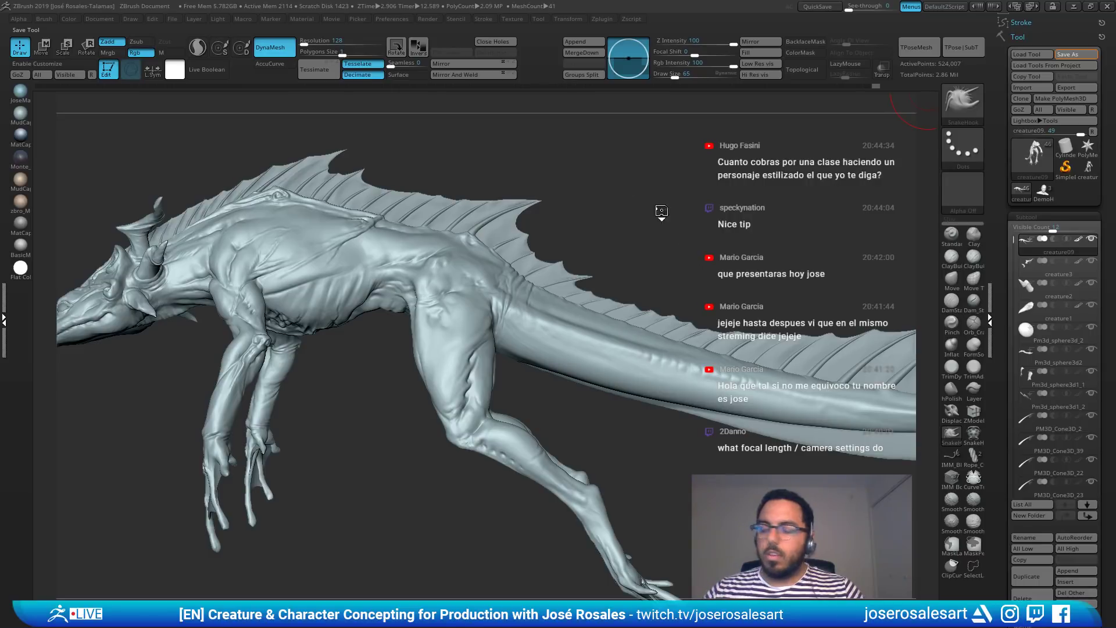
mouse_move(445, 294)
right_mouse_down()
mouse_move(592, 285)
mouse_move(553, 291)
right_mouse_up()
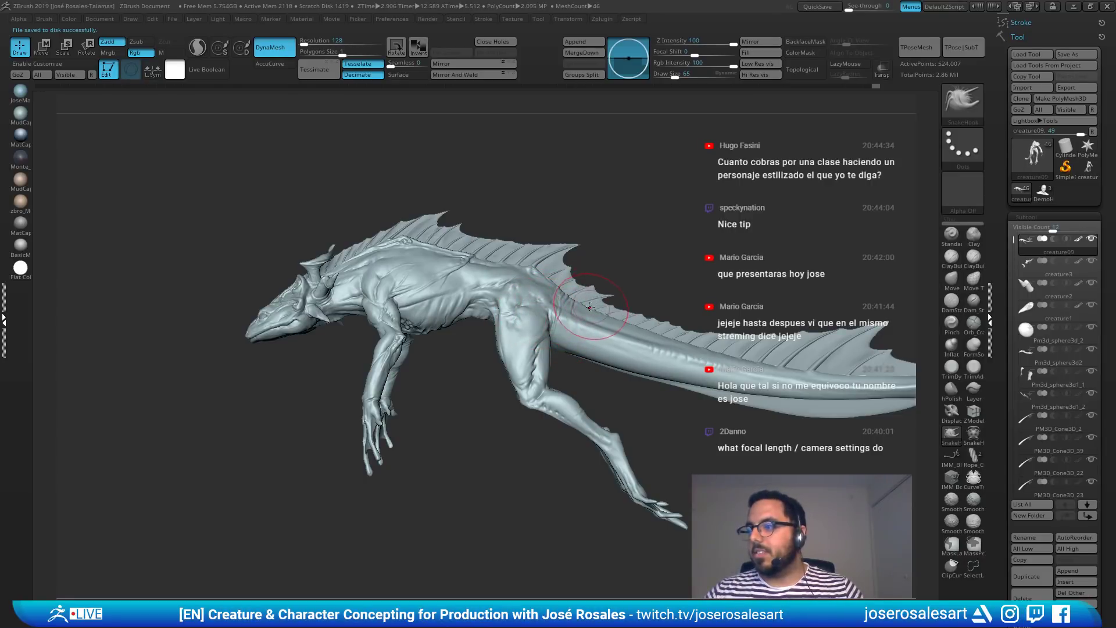
right_click_drag(534, 308, 558, 306)
Step: Display the creature body's polygroups with wireframe and assign the whole body to a single polygroup
mouse_move(558, 305)
right_mouse_down("ctrl")
mouse_move(551, 331)
mouse_move(587, 325)
mouse_move(425, 262)
mouse_move(611, 248)
mouse_move(693, 157)
mouse_move(666, 174)
mouse_move(594, 319)
mouse_move(617, 277)
mouse_move(689, 282)
mouse_move(727, 317)
mouse_move(764, 330)
mouse_move(771, 319)
right_mouse_up("ctrl")
key("shift+f")
key("f")
right_click_drag(622, 279, 601, 269)
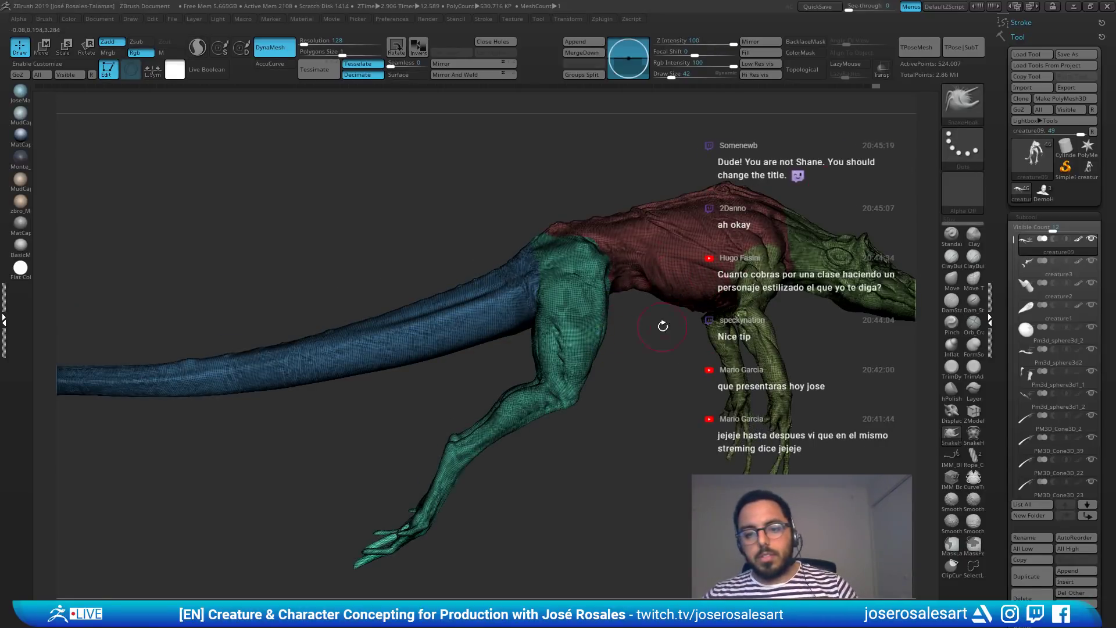
key("ctrl+w")
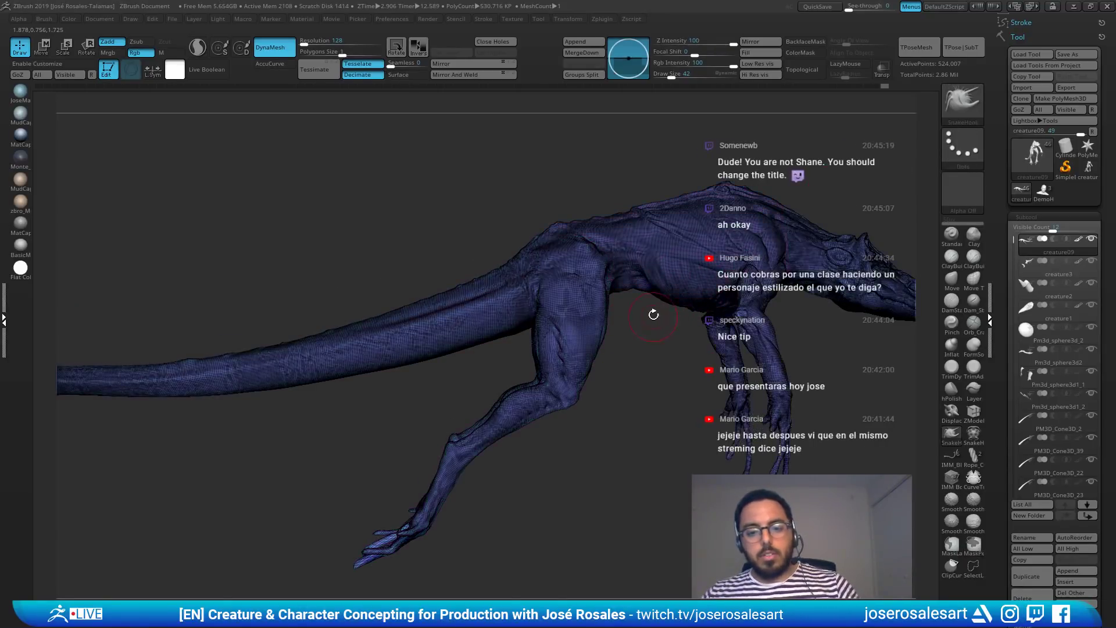
key("f")
Step: Inspect the body's wireframe along the tail and front leg, and set the brush draw size to 51
mouse_move(644, 283)
right_mouse_down("ctrl")
mouse_move(652, 306)
mouse_move(988, 316)
right_mouse_up("ctrl")
key("]")
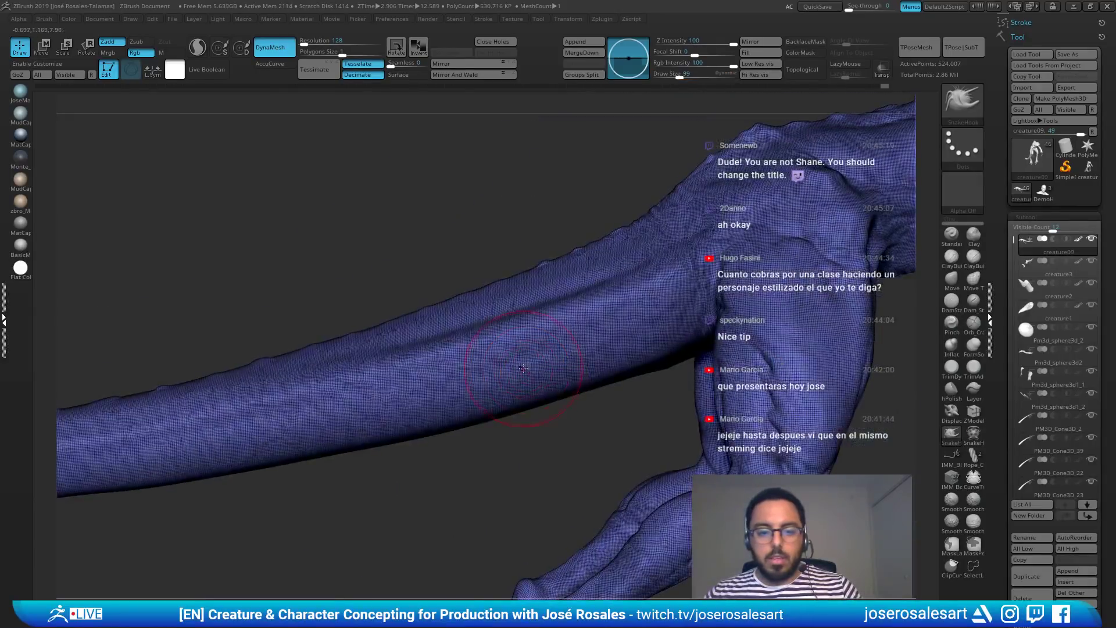
right_click_drag(526, 373, 156, 386, "alt")
mouse_move(649, 222)
right_mouse_down()
mouse_move(556, 317)
mouse_move(605, 256)
mouse_move(661, 250)
mouse_move(737, 201)
mouse_move(641, 304)
right_mouse_up()
key("bracketleft")
key("bracketleft")
key("bracketleft")
key("bracketleft")
key("bracketleft")
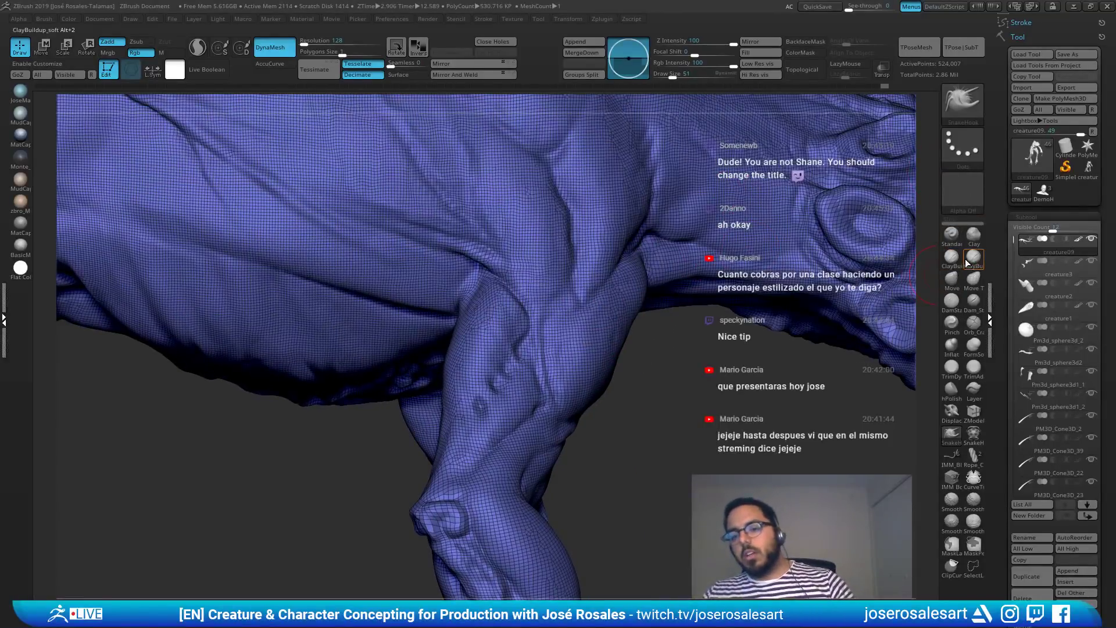
Step: Duplicate the creature body subtool and make the copy the active subtool
left_click(1026, 217)
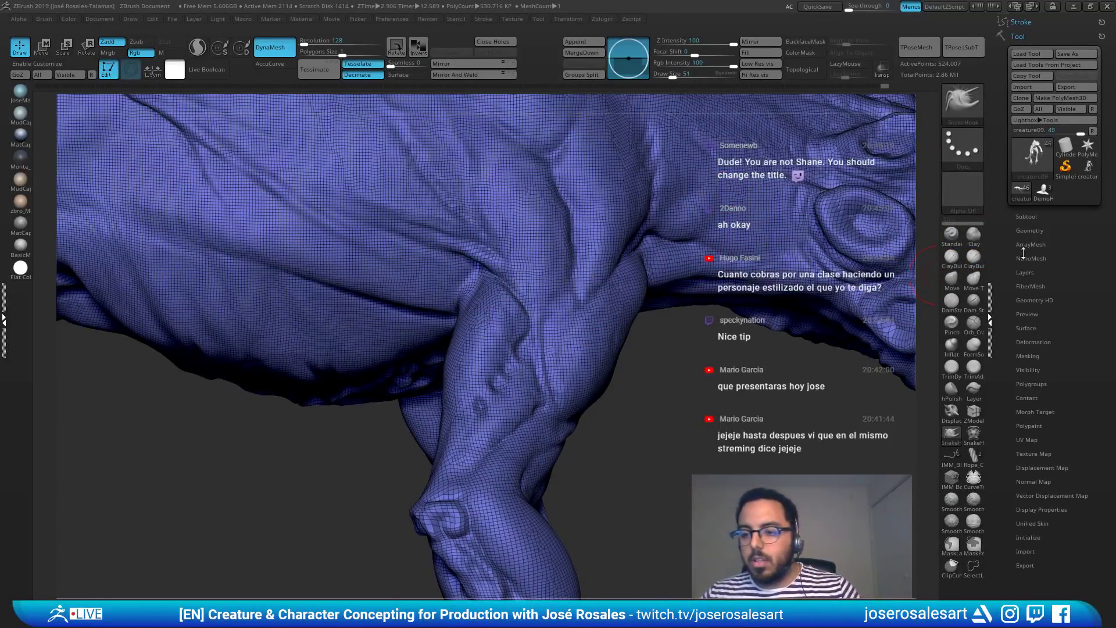
left_click(1028, 231)
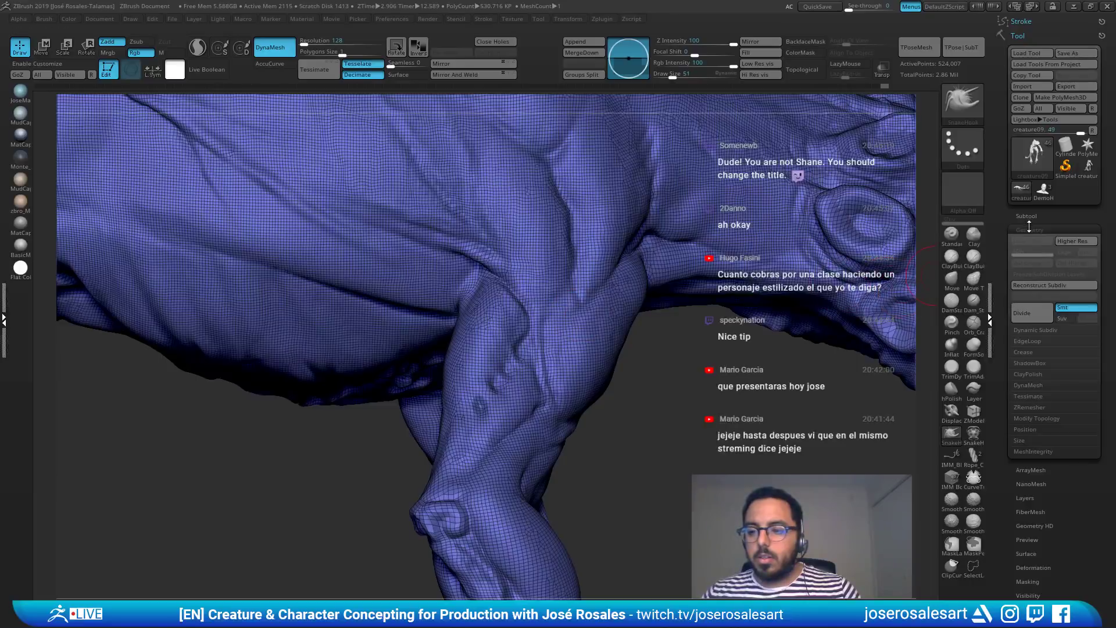
left_click(1027, 219)
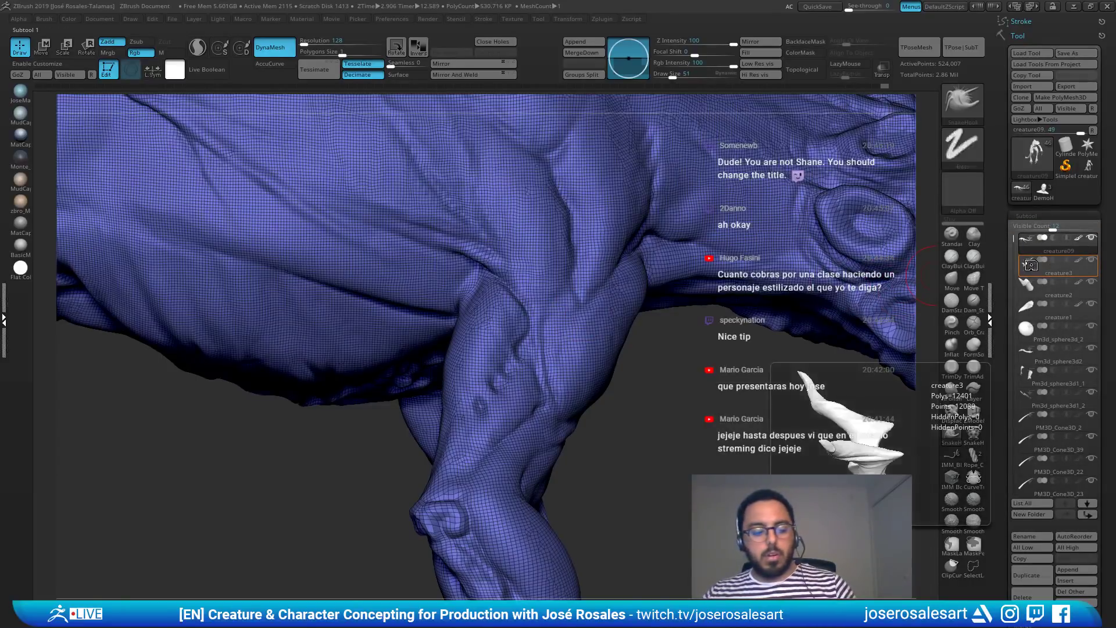
key("ctrl+shift+d")
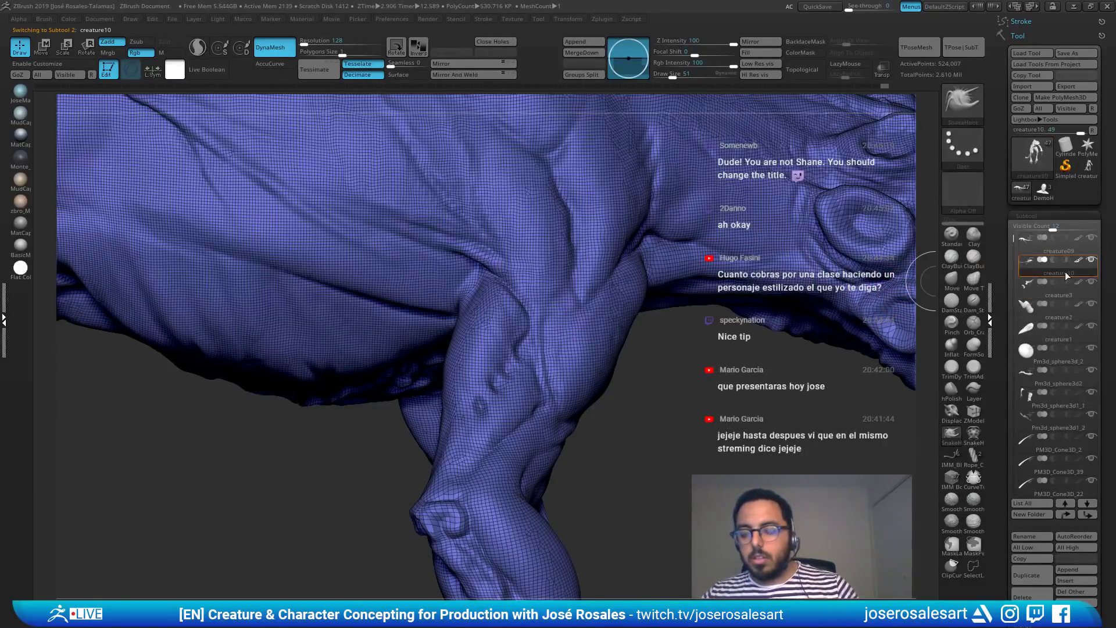
Step: Select the PM3D_Cone3D_2 spine subtool on the tail fin and frame it together with the creature
mouse_move(367, 200)
right_mouse_down("alt")
mouse_move(466, 276)
mouse_move(527, 371)
right_mouse_up("alt")
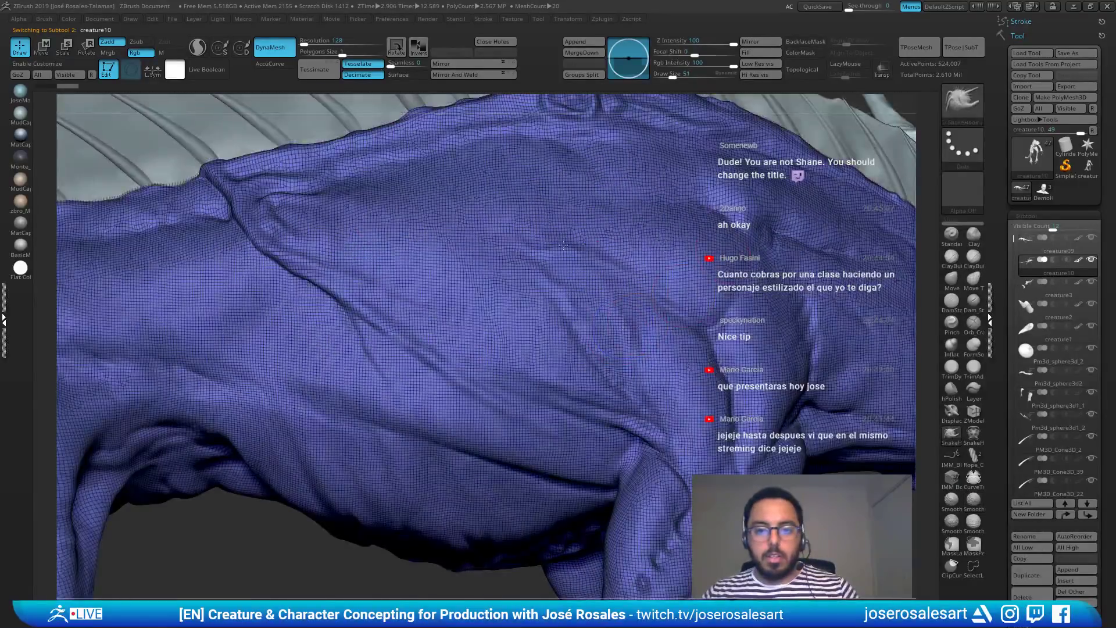
mouse_move(646, 320)
right_mouse_down("alt")
mouse_move(588, 249)
mouse_move(748, 229)
mouse_move(632, 265)
mouse_move(851, 337)
right_mouse_up("alt")
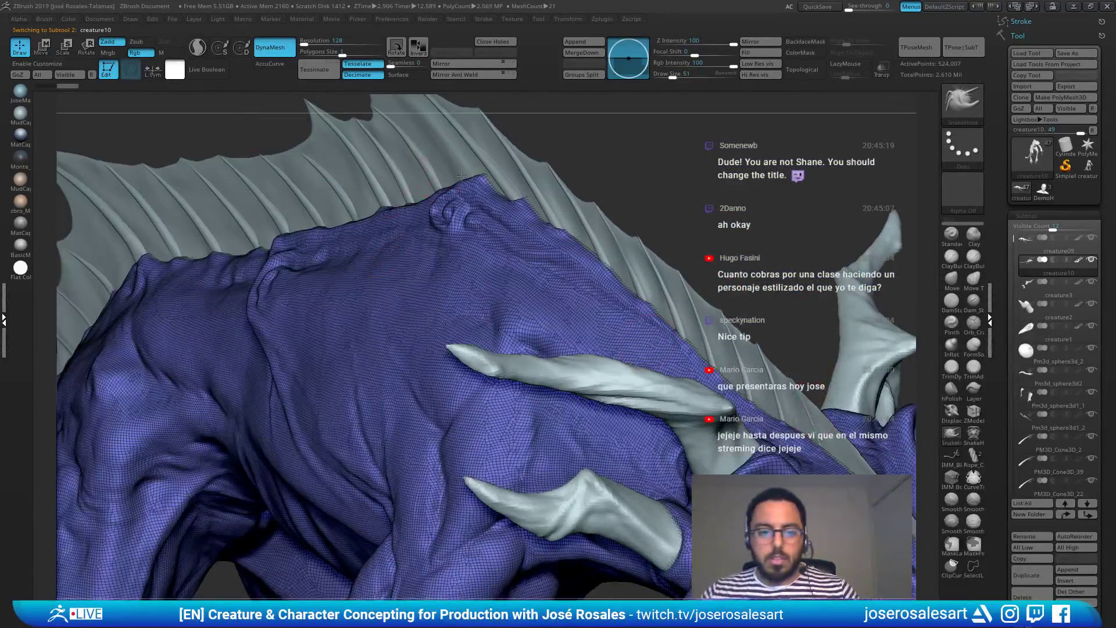
right_click_drag(461, 176, 513, 175)
left_click(533, 177, "alt")
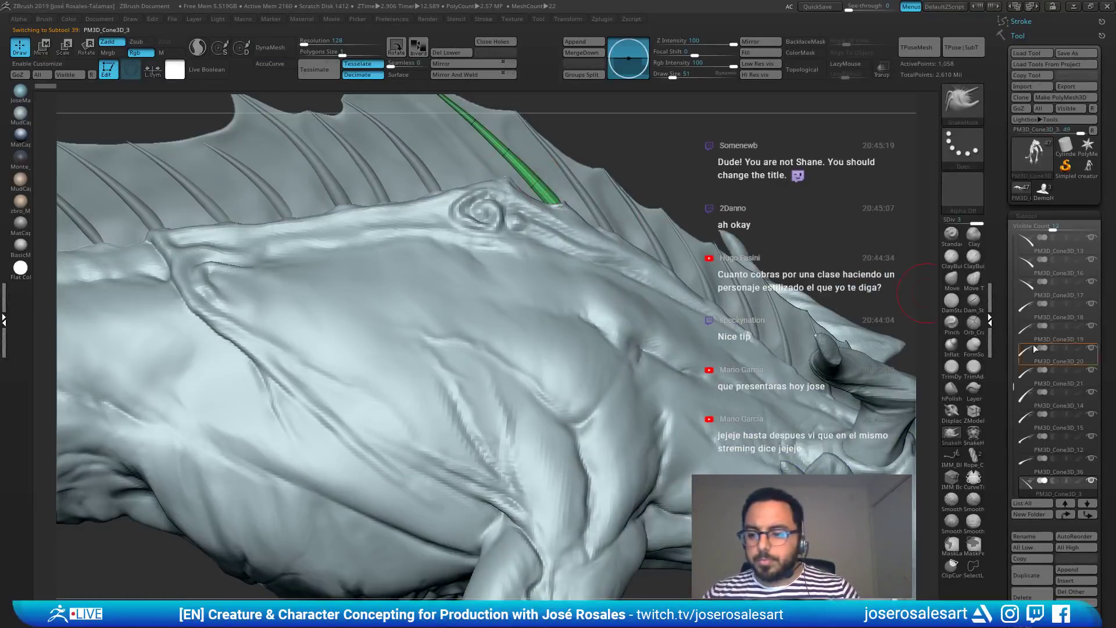
left_click_drag(1011, 255, 1010, 252)
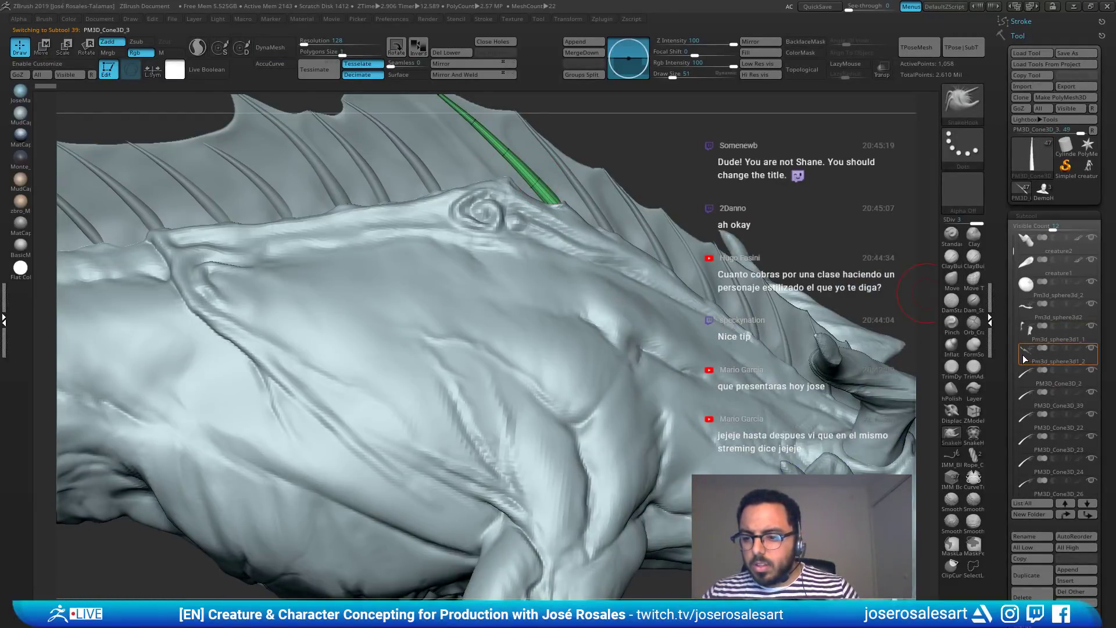
left_click(1023, 375)
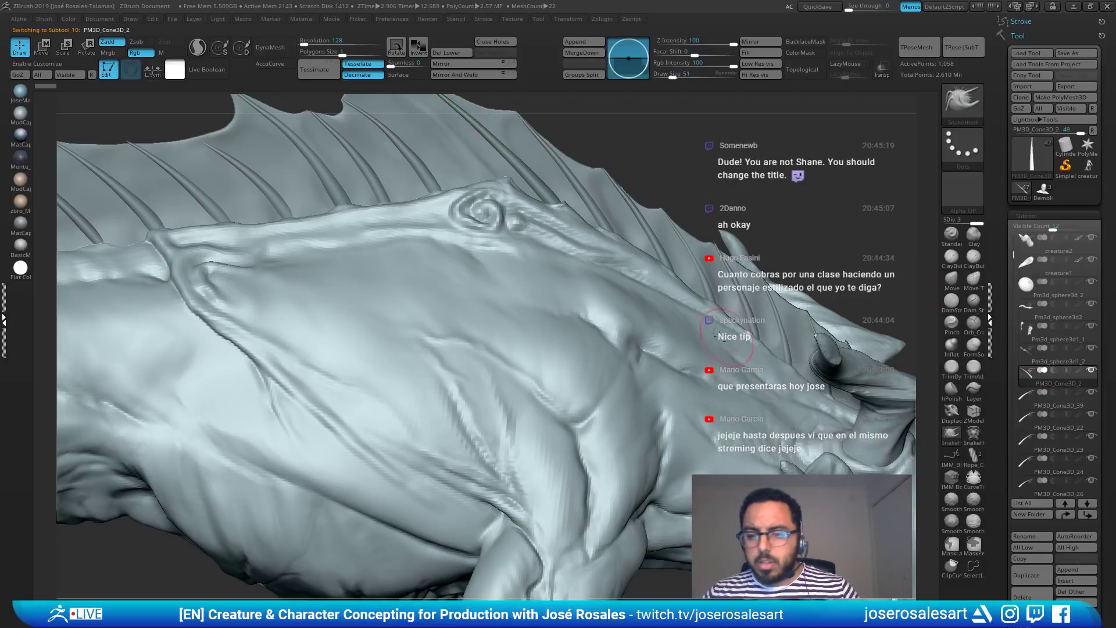
key("f")
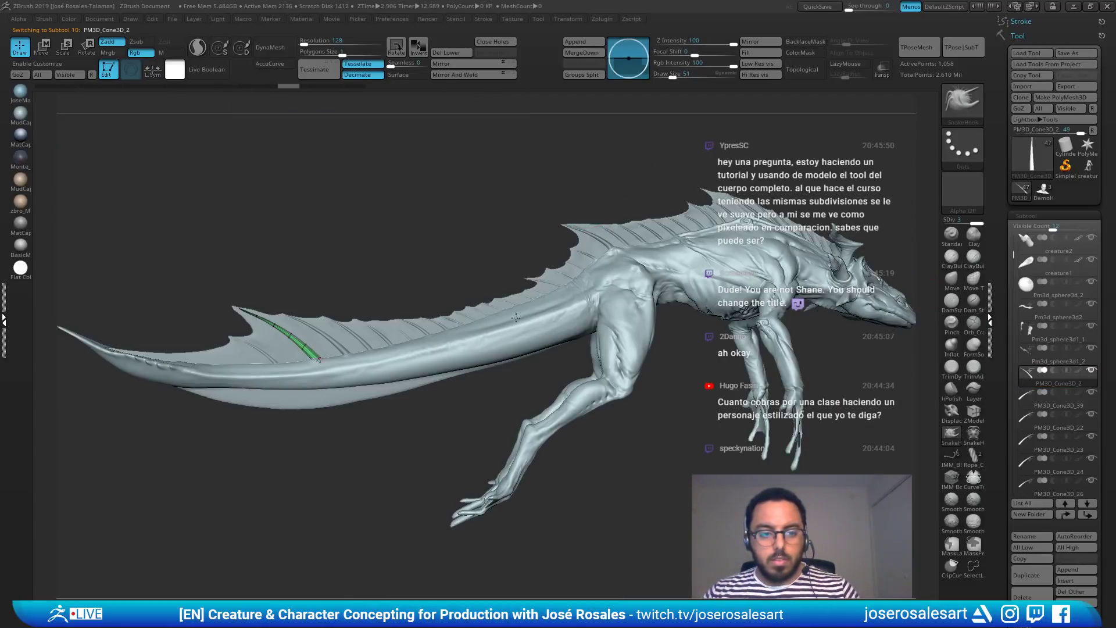
Step: Merge the PM3D_Cone3D fin spine subtools along the tail and back down into the single subtool PM3D_Cone3D_2
left_click_drag(625, 161, 657, 169)
scroll(1018, 553, "down", 3)
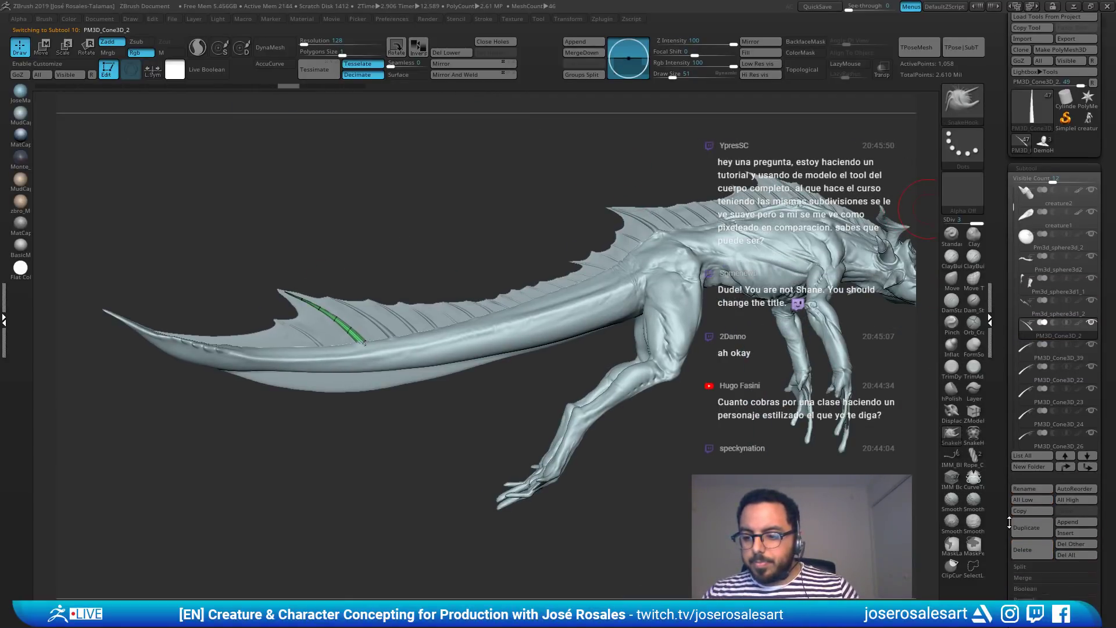
left_click(1030, 584)
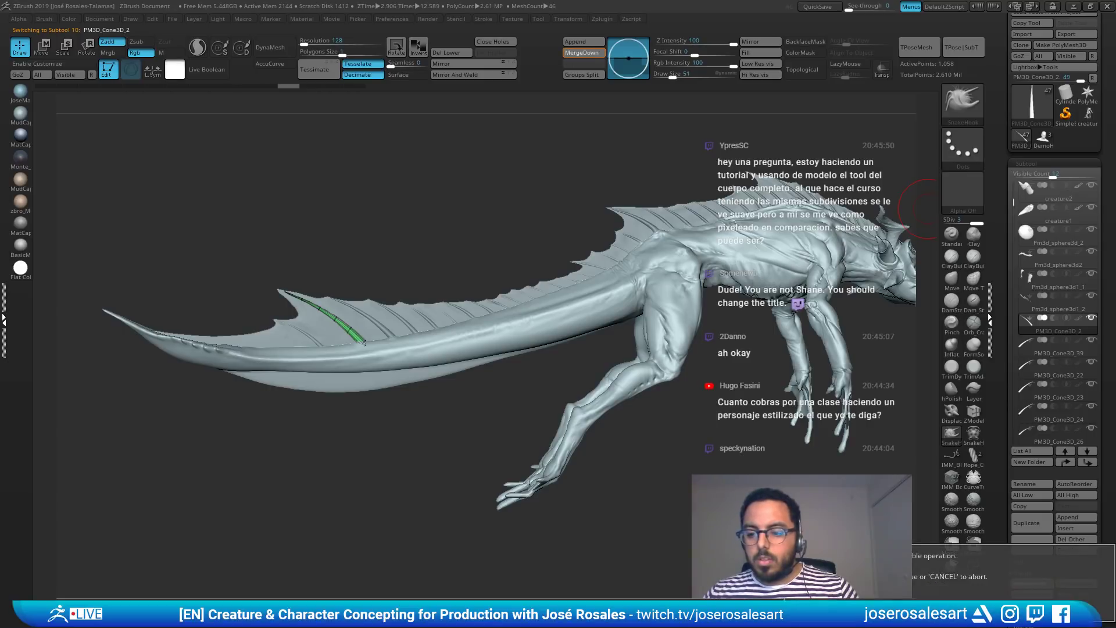
key("Return")
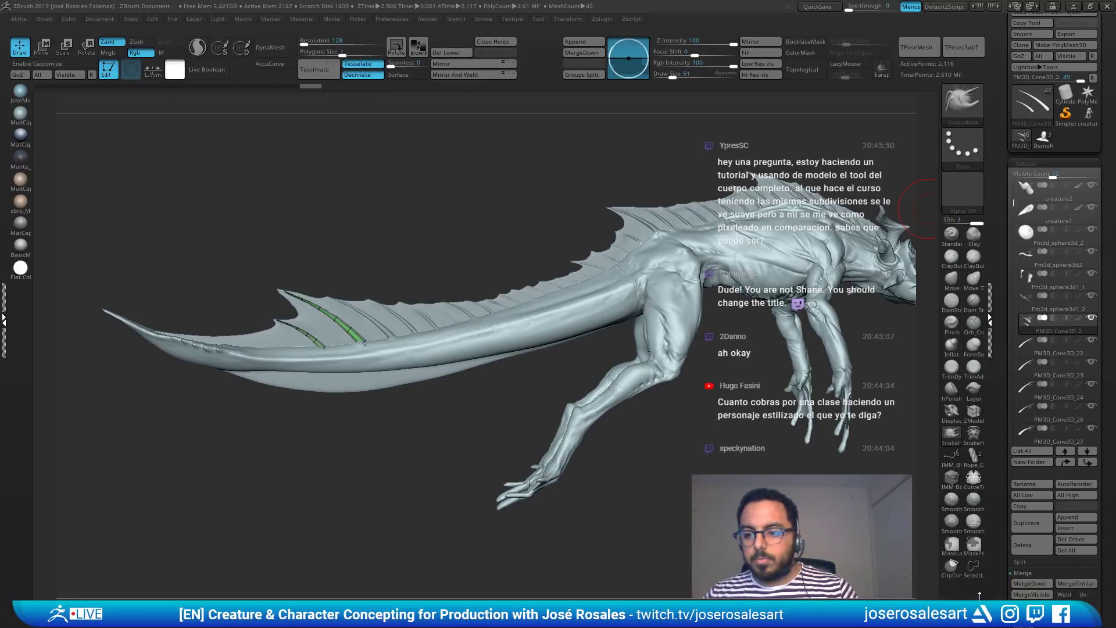
left_click(1036, 584)
left_click(1035, 583)
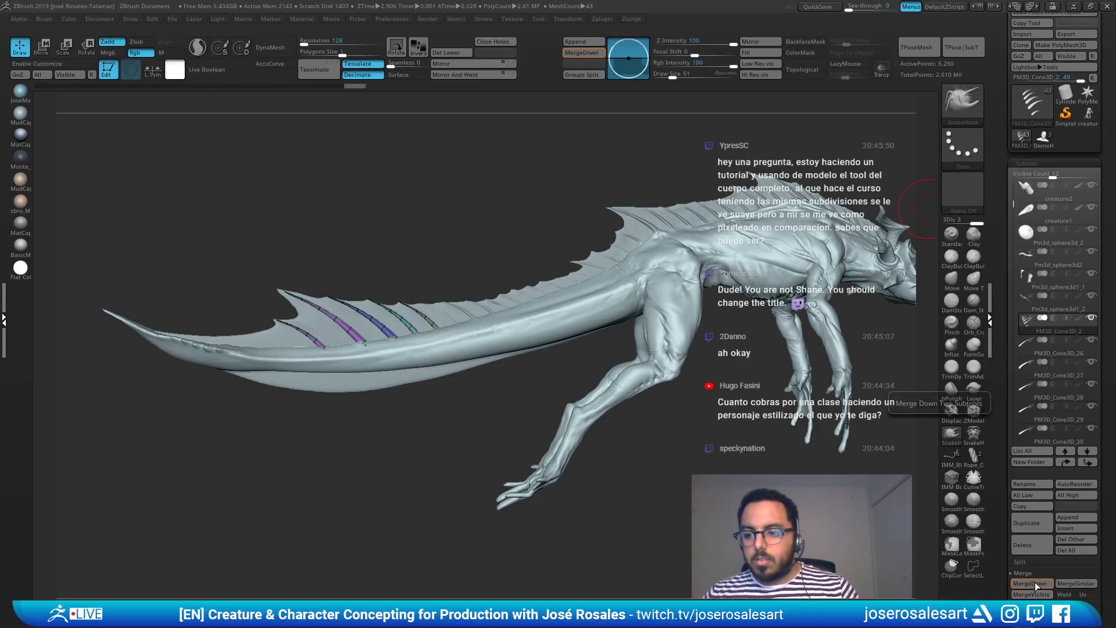
left_click(1030, 584)
left_click(1030, 583)
left_click(1030, 583)
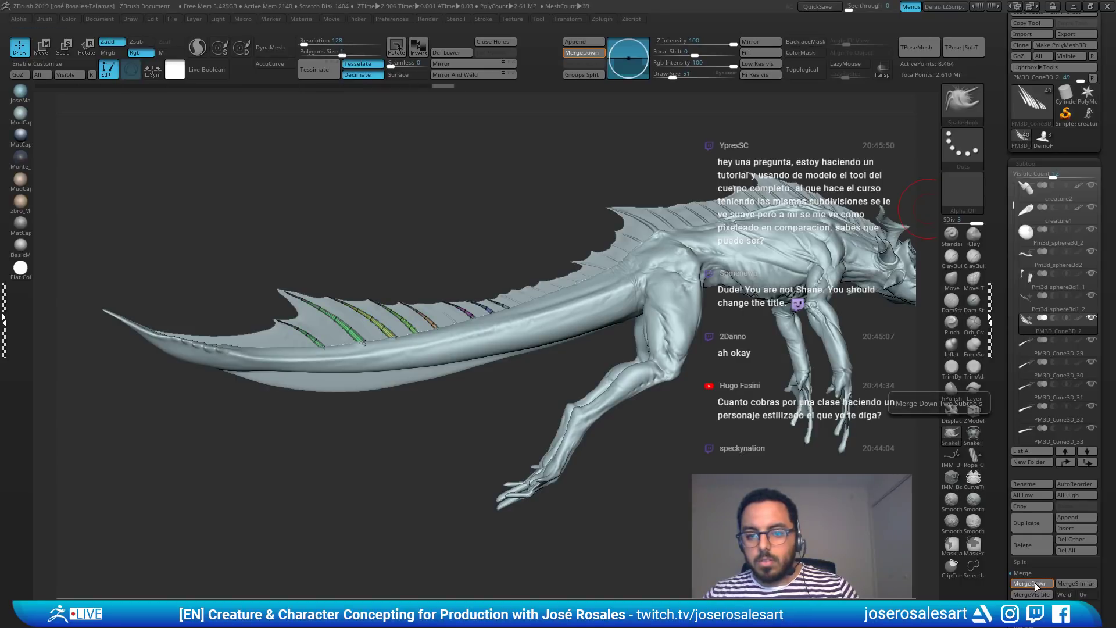
left_click(1030, 583)
left_click(1033, 584)
left_click(1034, 584)
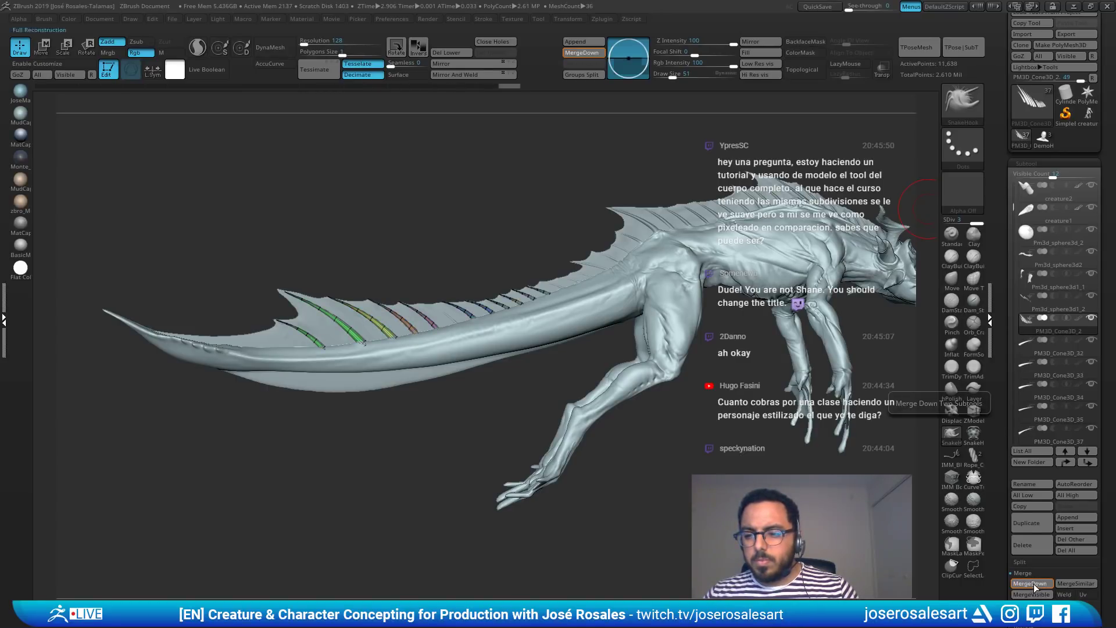
left_click(1034, 584)
left_click(1034, 584)
left_click(1033, 583)
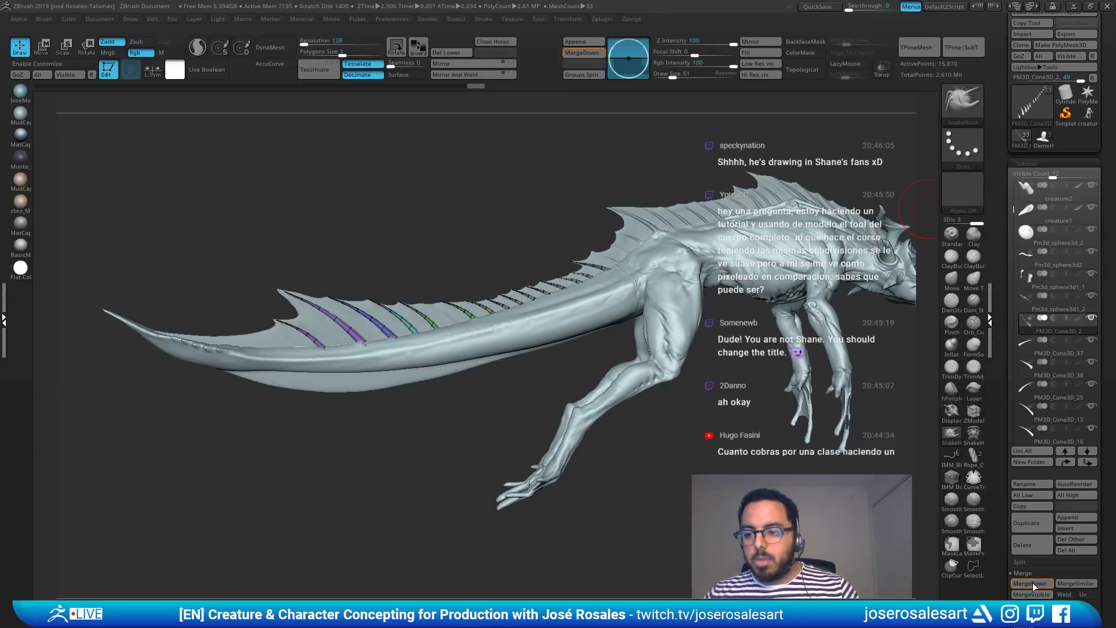
left_click(1033, 585)
left_click(1034, 584)
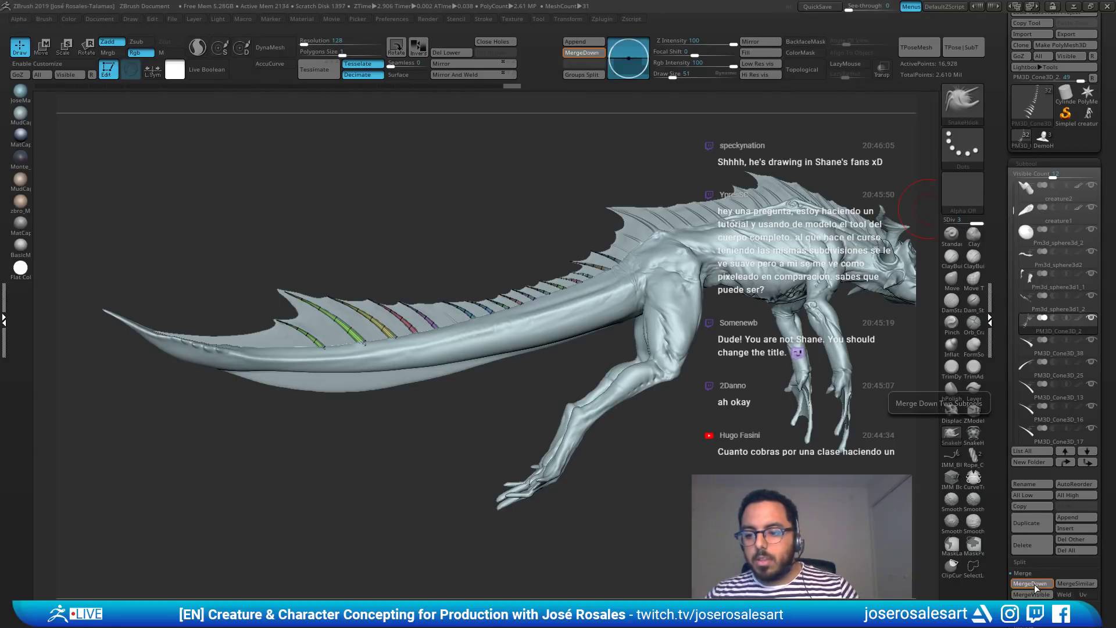
left_click(1034, 583)
left_click(1034, 584)
left_click(1035, 584)
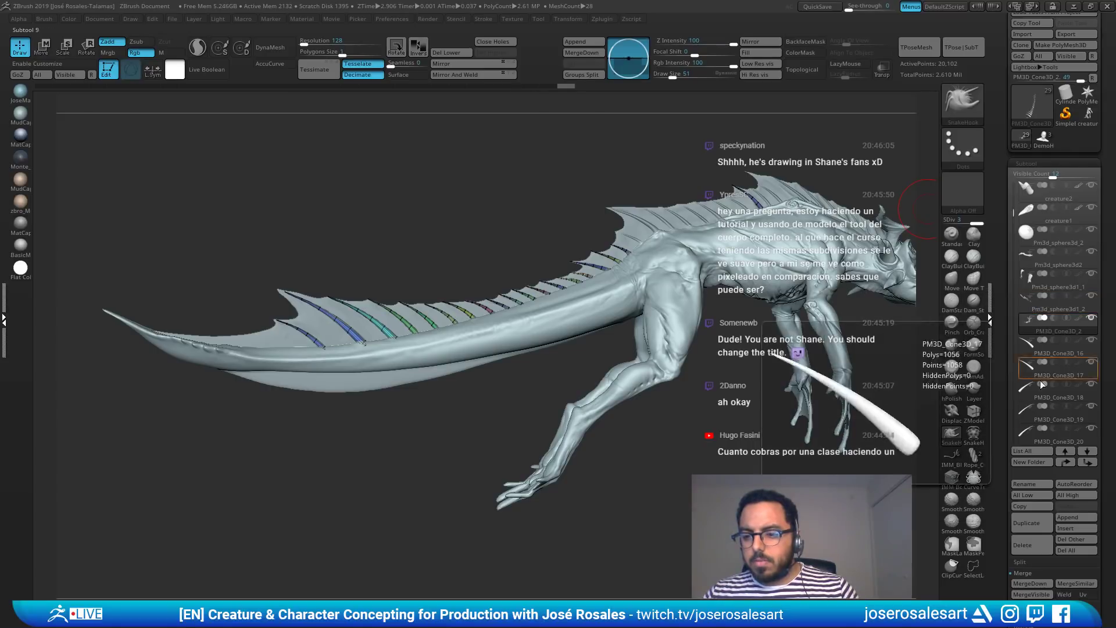
left_click(1031, 584)
left_click(1030, 584)
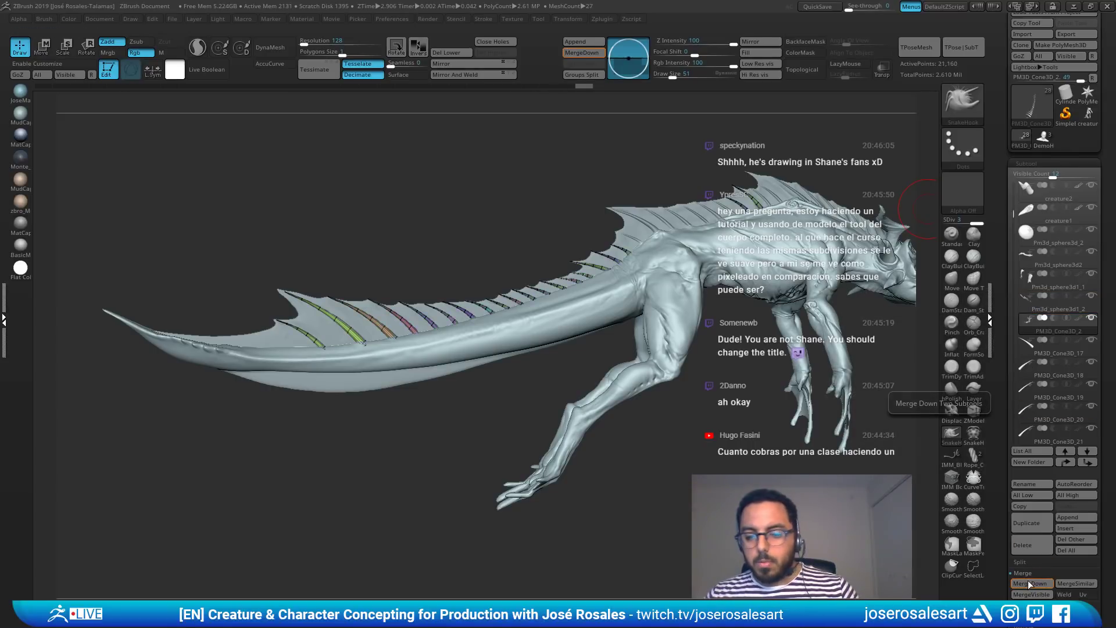
left_click(1030, 584)
left_click(1031, 584)
left_click(1032, 584)
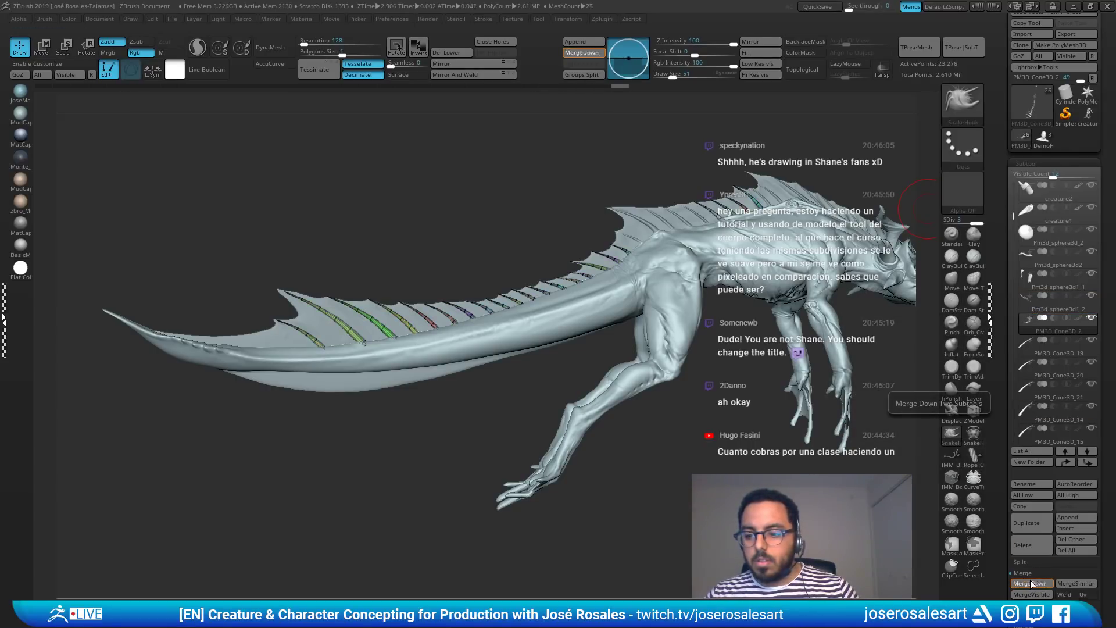
left_click(1031, 583)
left_click(1031, 584)
left_click(1031, 585)
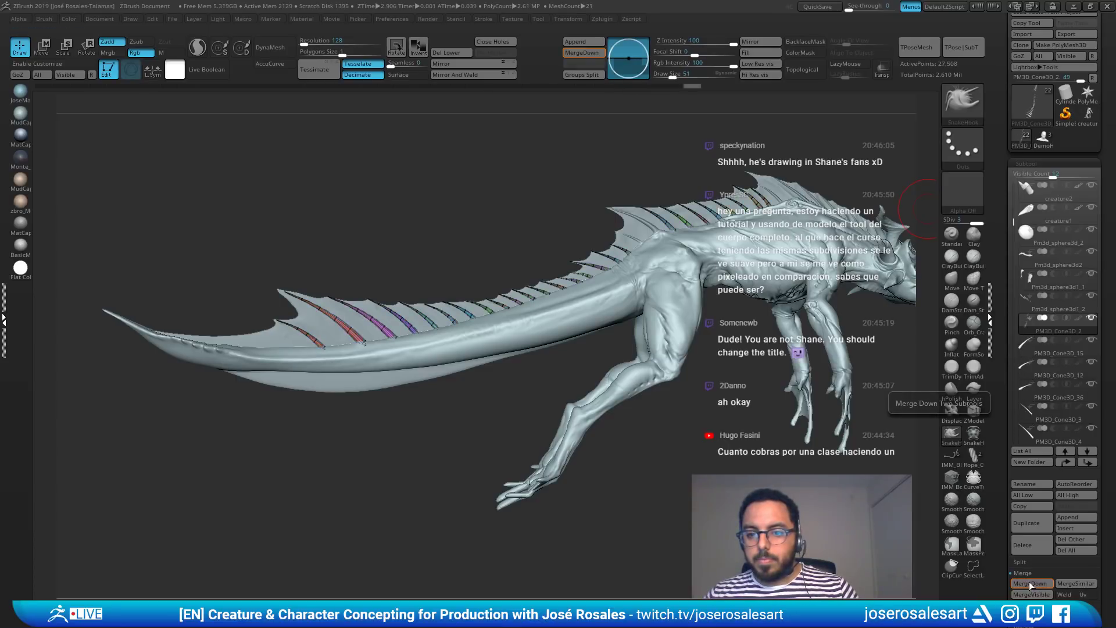
left_click(1029, 585)
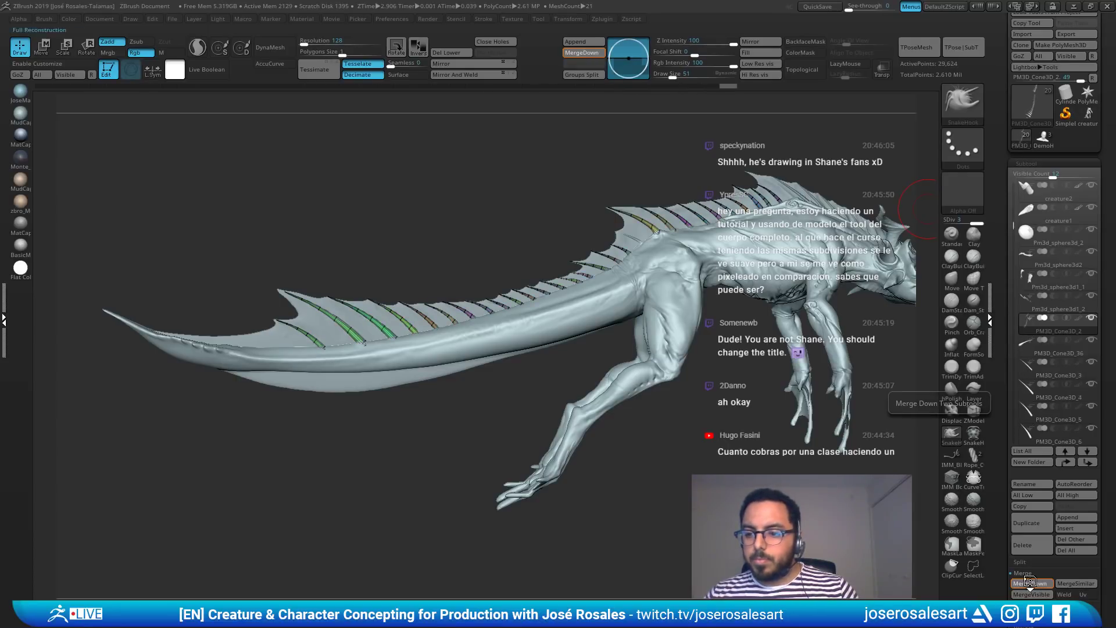
left_click(1030, 584)
left_click(1031, 583)
left_click(1030, 584)
left_click(1031, 584)
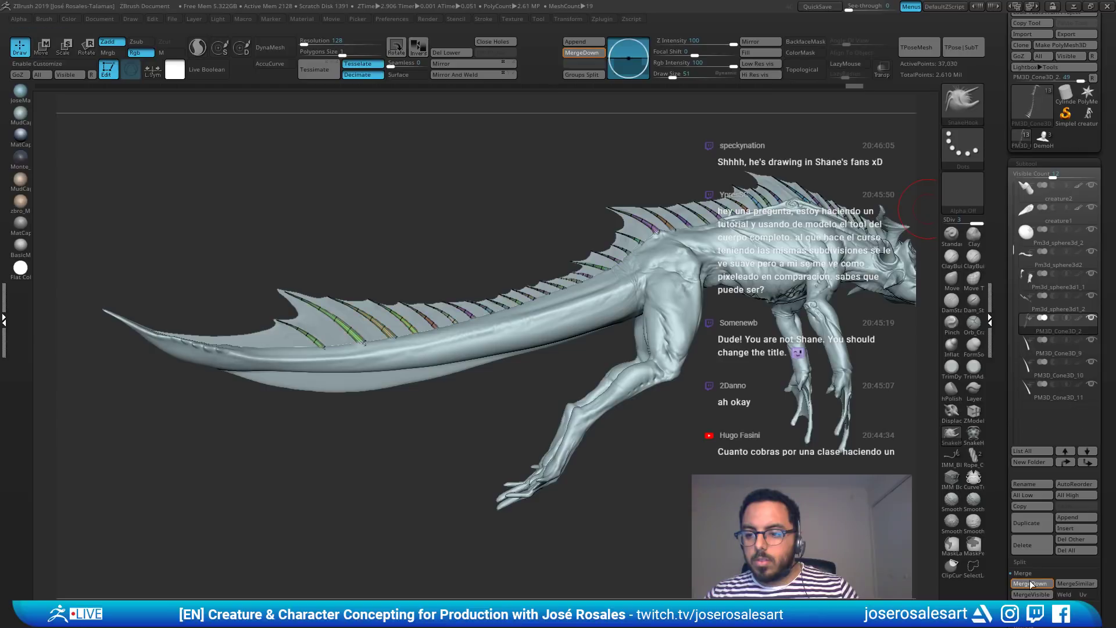
left_click(1031, 584)
left_click(1030, 584)
left_click(1031, 583)
left_click(1030, 584)
left_click(1030, 583)
Step: Show the wireframe on the creature, make the duplicate body subtool creature10 active and isolate it
right_click_drag(591, 255, 442, 277, "ctrl")
right_click_drag(657, 273, 643, 304)
key("shift+s")
mouse_move(649, 255)
right_mouse_down()
mouse_move(723, 251)
mouse_move(605, 285)
mouse_move(573, 347)
mouse_move(525, 324)
mouse_move(718, 372)
right_mouse_up()
key("shift+s")
right_click_drag(494, 375, 599, 378)
left_click(545, 385, "alt")
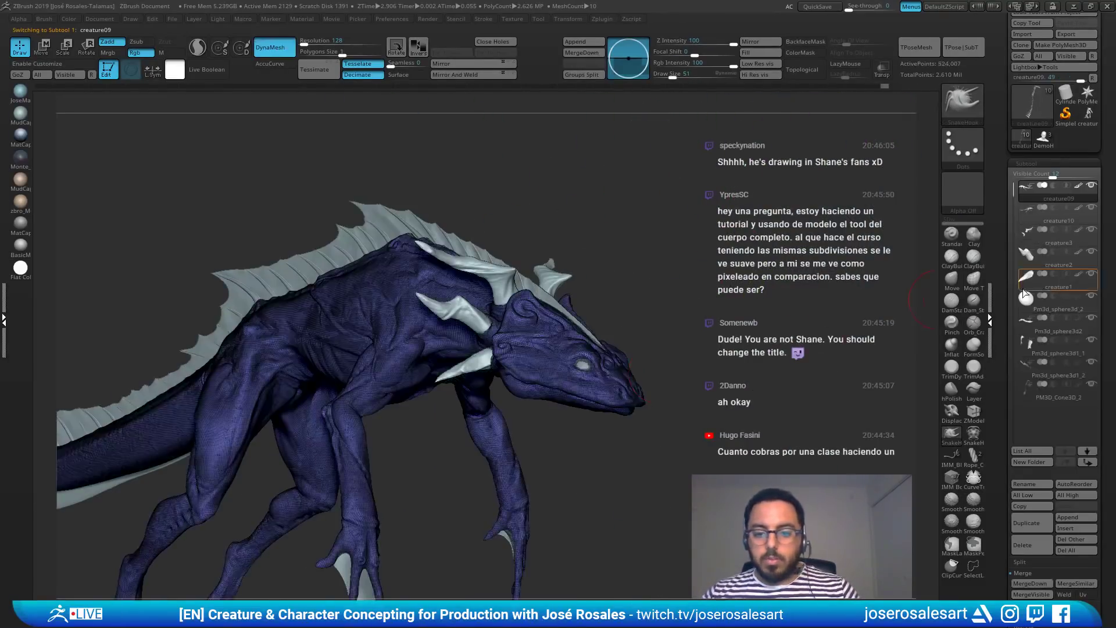
left_click(1025, 216)
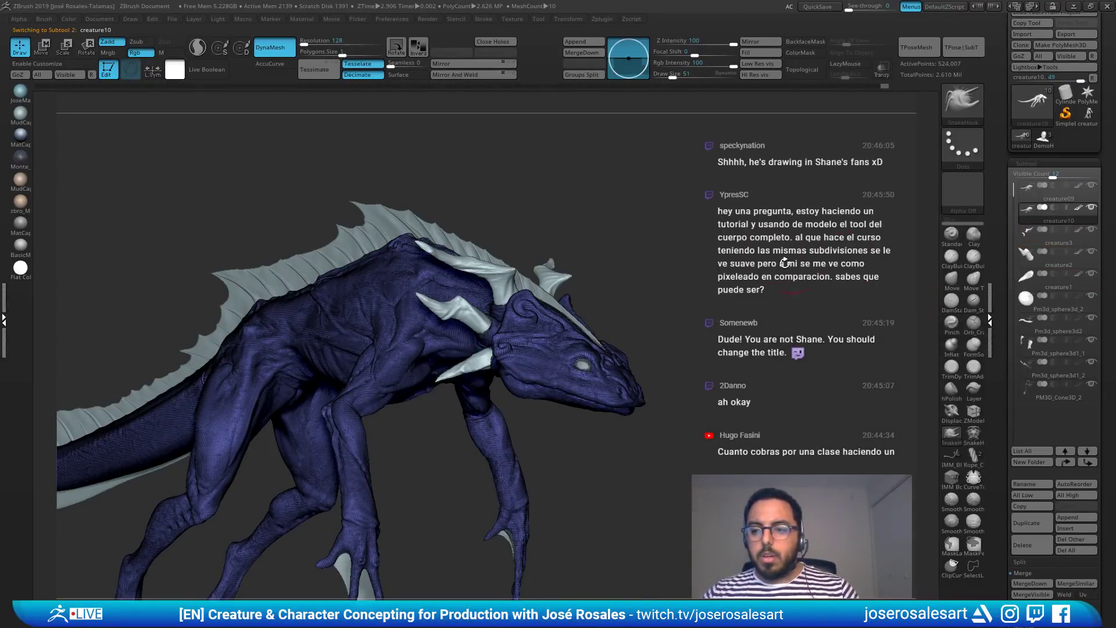
right_click_drag(585, 317, 625, 318)
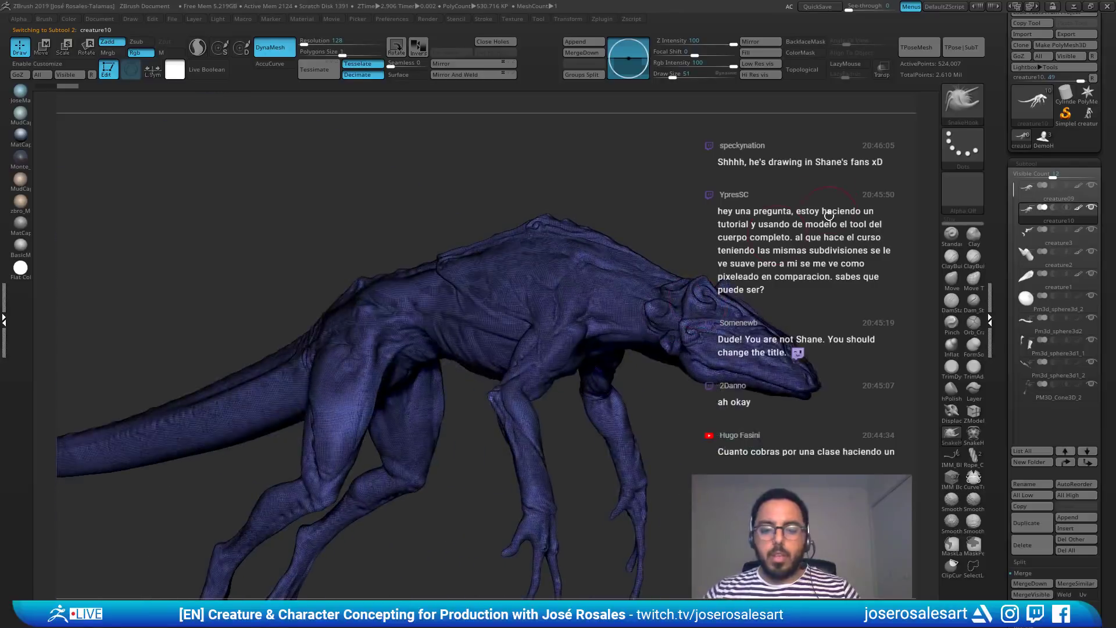
Step: Try to retopologize the isolated duplicate body with ZRemesher at a target polygon count of 5 with Adapt on
left_click(1028, 164)
left_click(1030, 178)
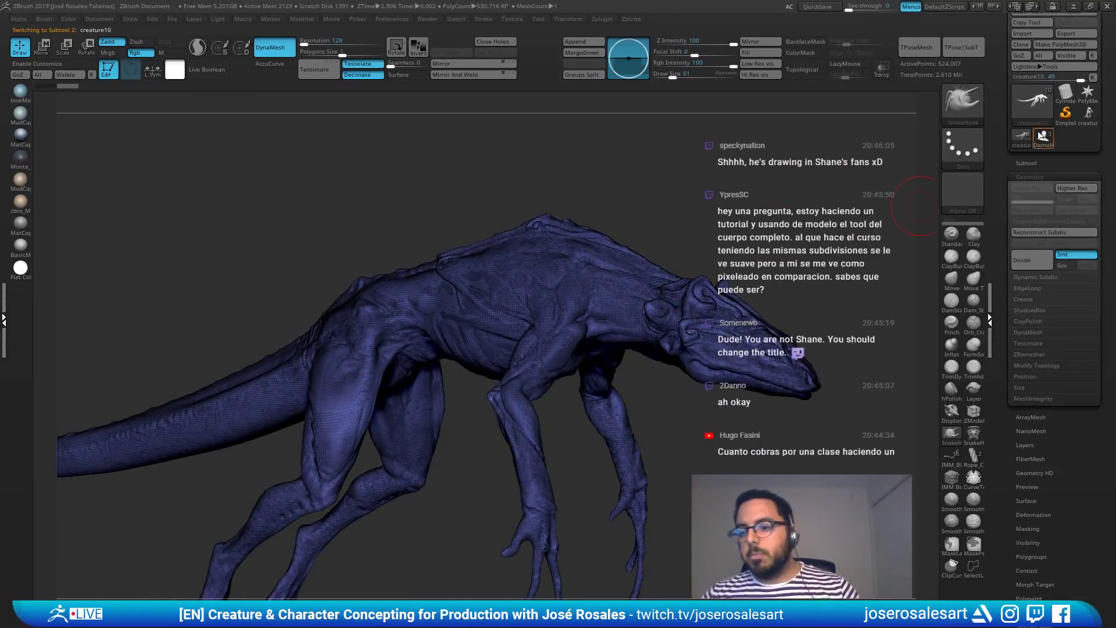
left_click(1034, 353)
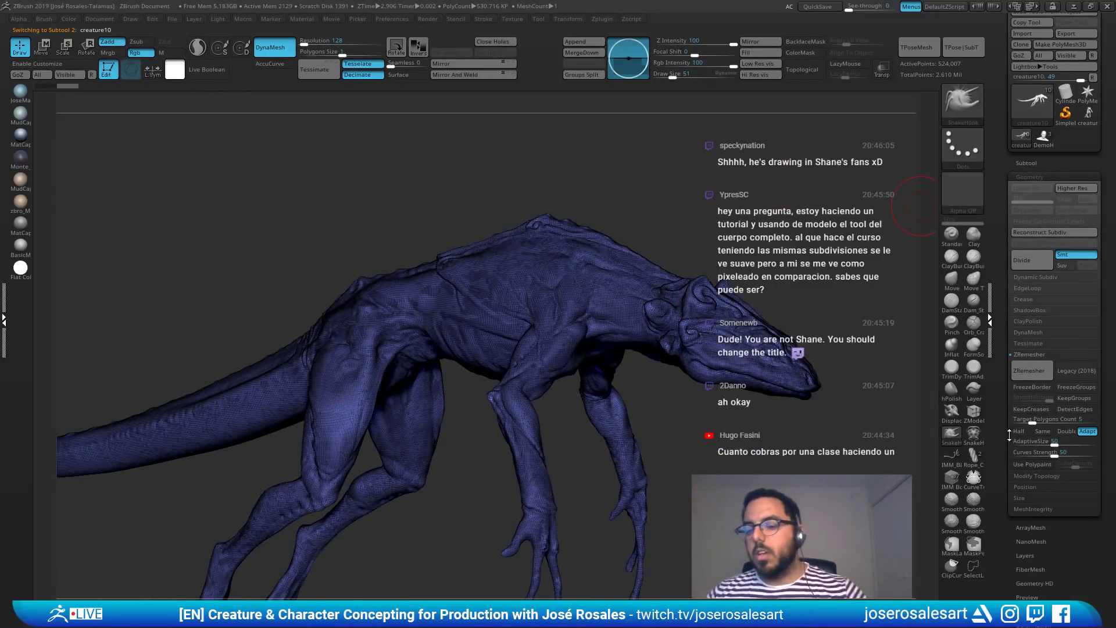
right_click_drag(658, 309, 725, 241, "ctrl")
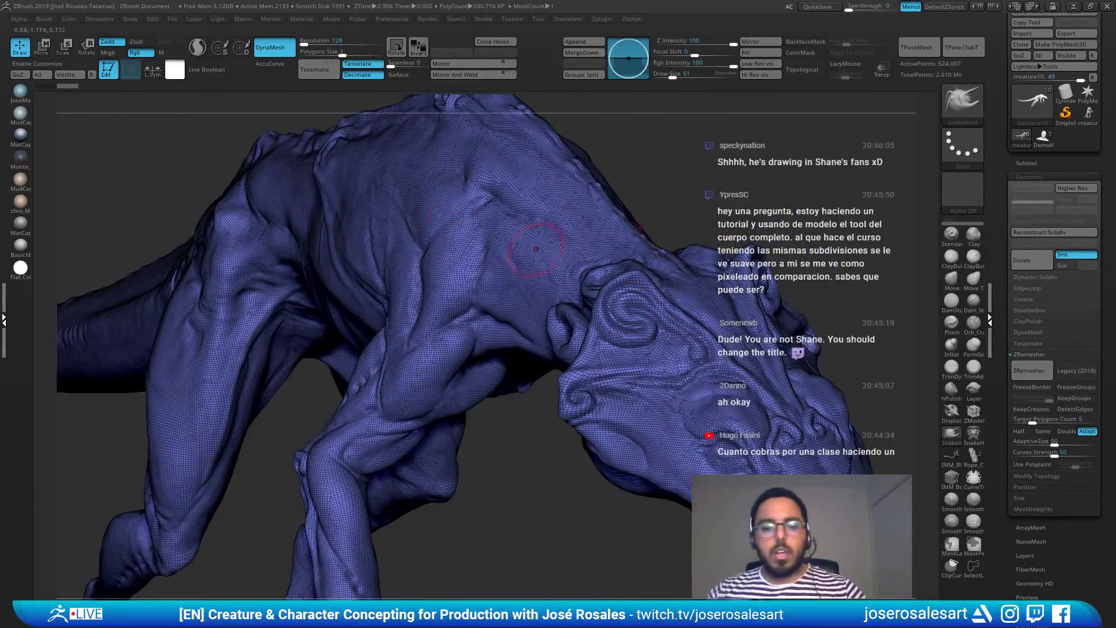
left_click(1031, 371)
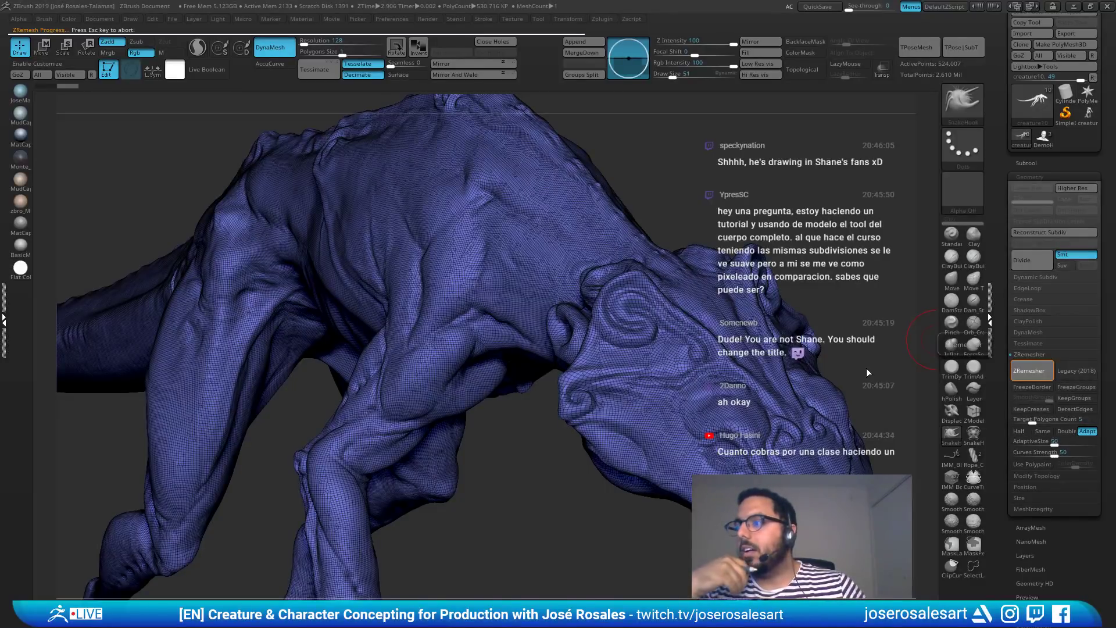
left_click(866, 369)
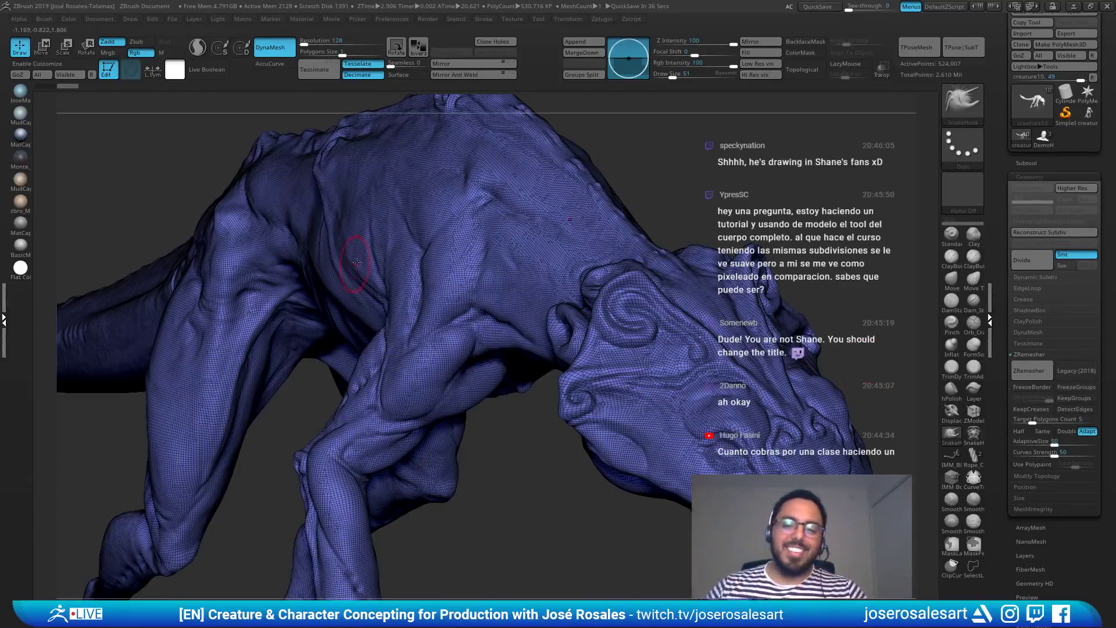
Step: Examine the duplicate body's wireframe density and edge flow around the head, neck and shoulder
right_click_drag(616, 233, 656, 283)
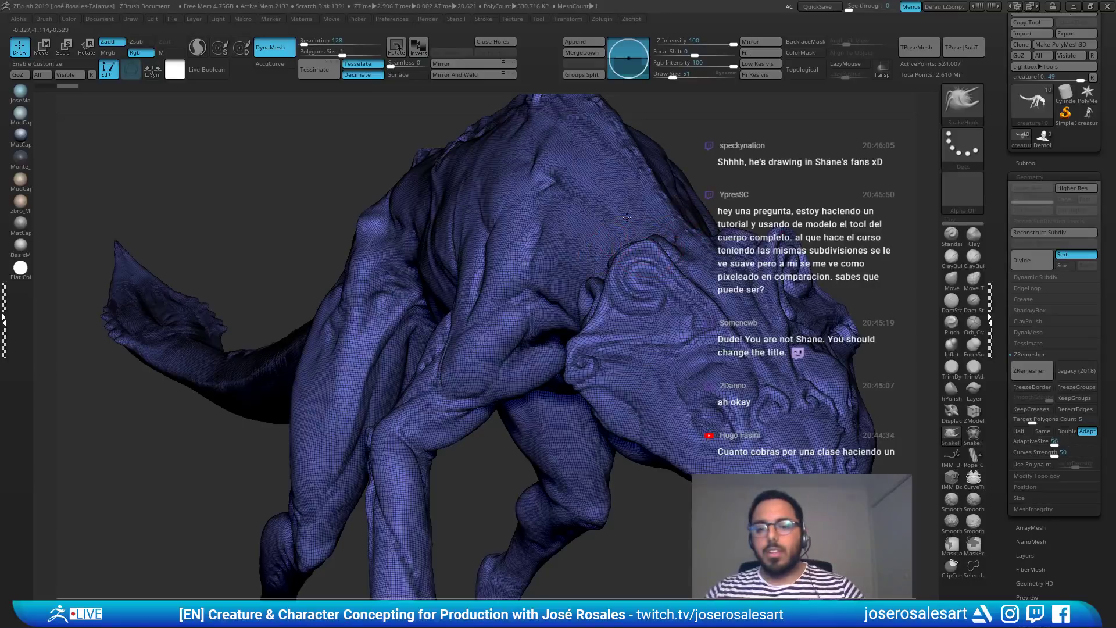
right_click_drag(652, 241, 587, 227)
right_click_drag(672, 219, 577, 222, "alt")
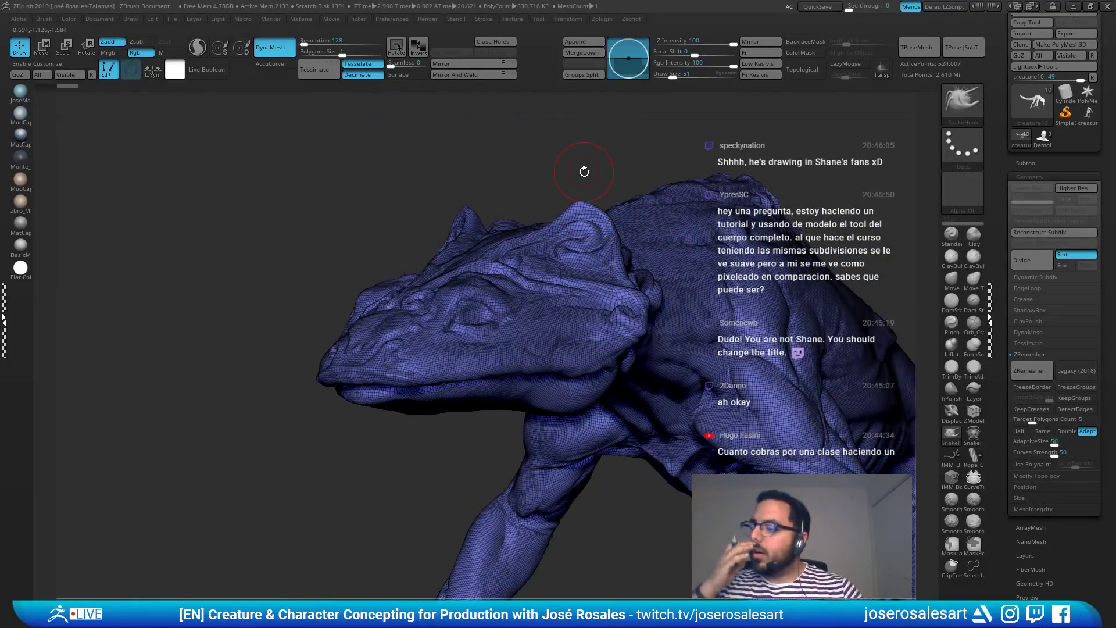
right_click_drag(642, 256, 656, 155)
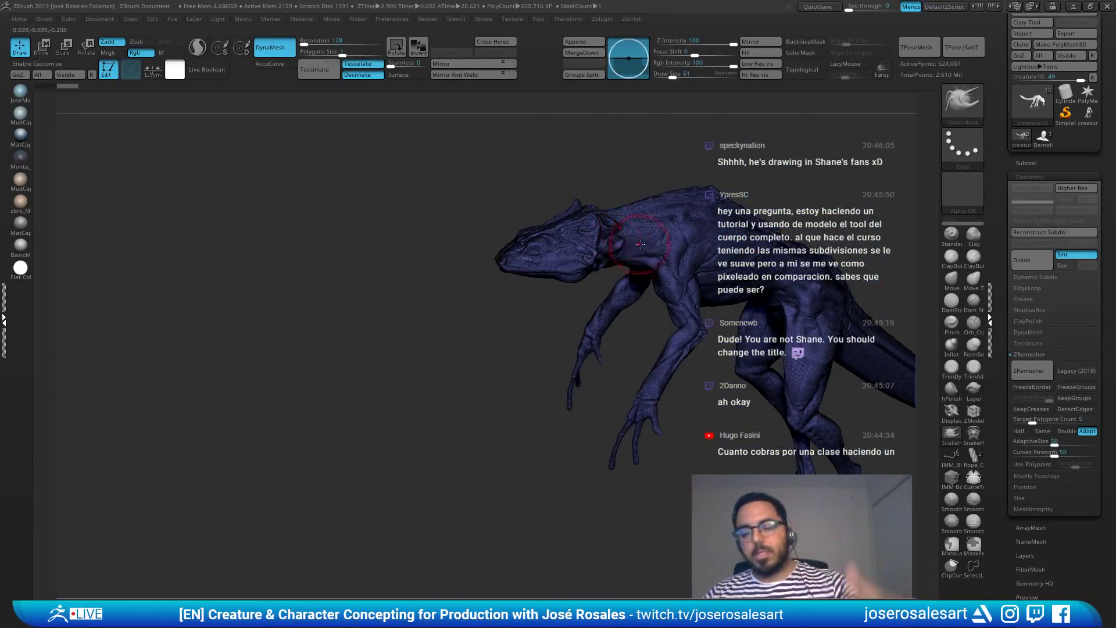
mouse_move(640, 244)
right_mouse_down()
mouse_move(678, 247)
mouse_move(680, 274)
mouse_move(617, 243)
mouse_move(674, 270)
mouse_move(636, 255)
right_mouse_up()
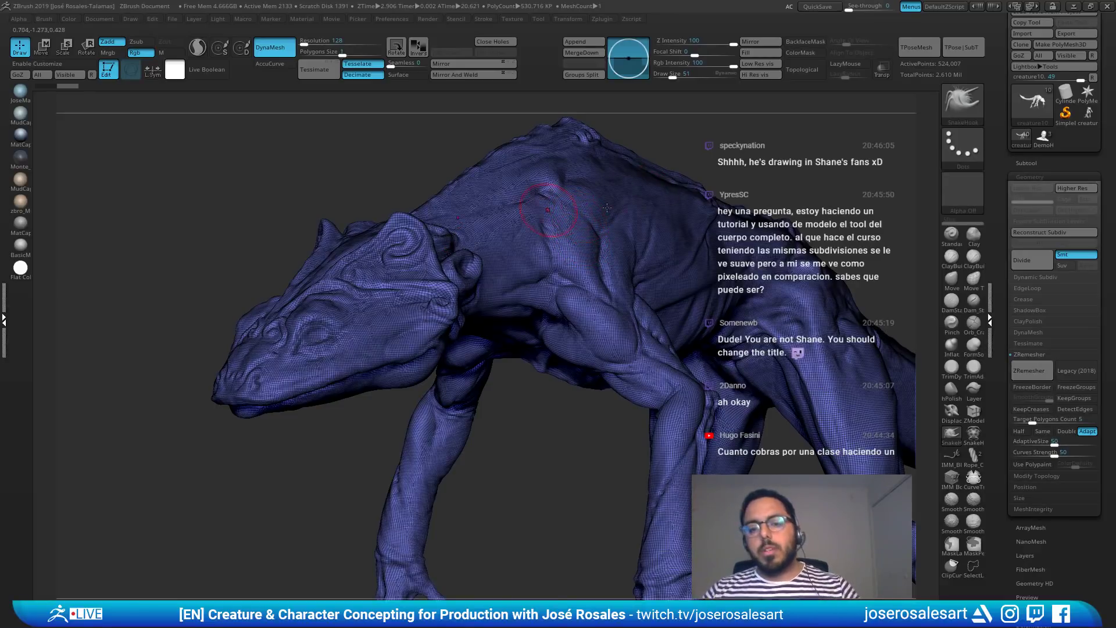
right_click_drag(607, 208, 705, 216, "ctrl")
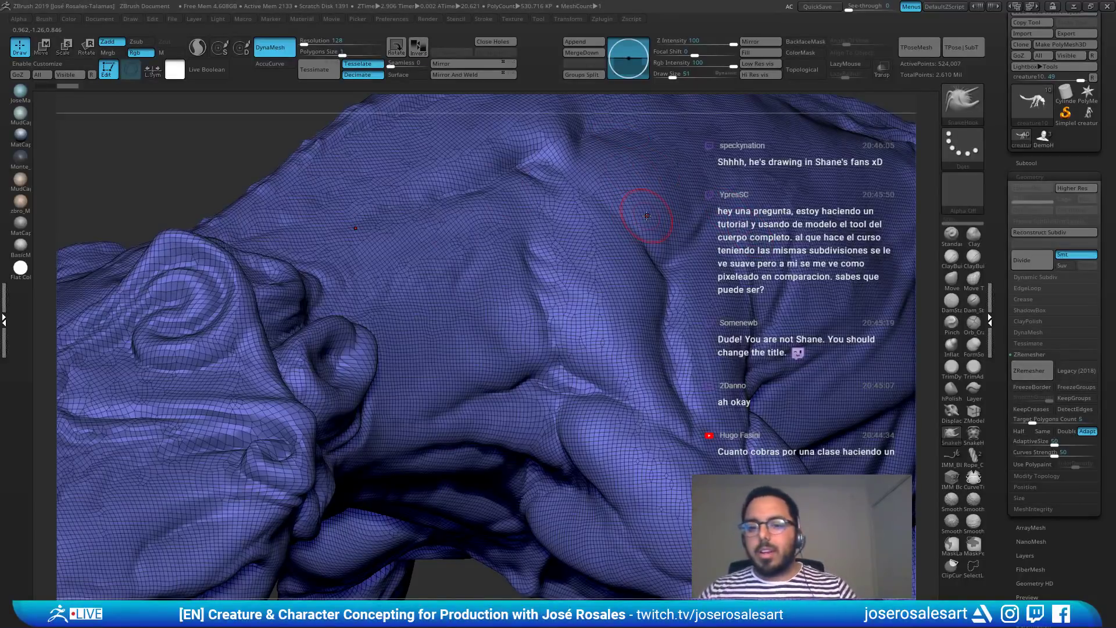
right_click_drag(472, 249, 433, 297)
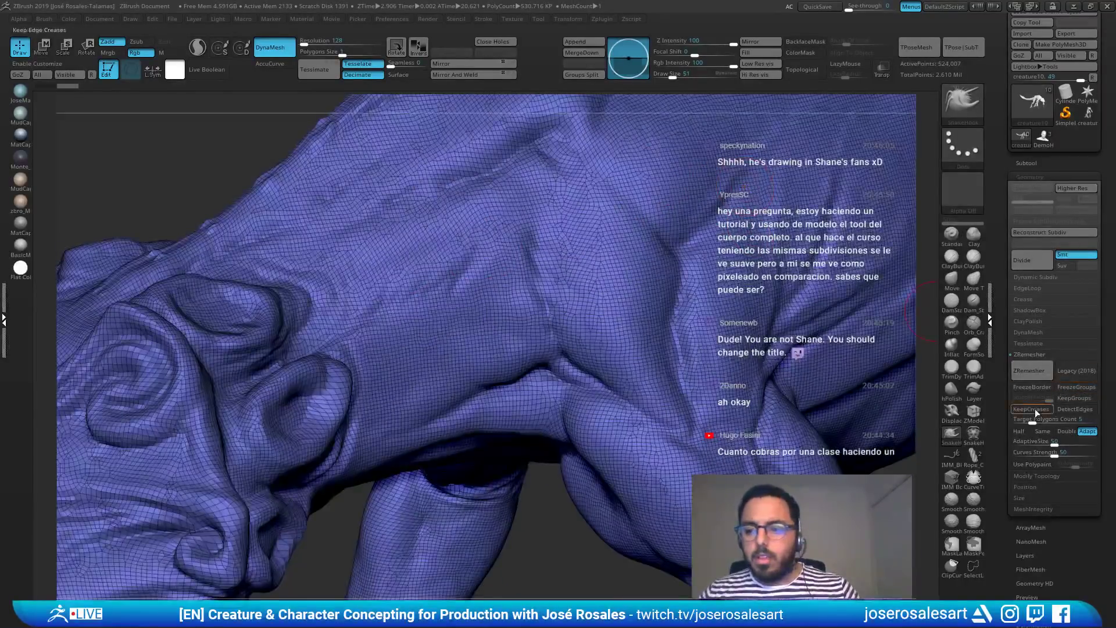
right_click_drag(905, 230, 839, 223, "ctrl")
Step: Reselect the duplicate body creature10 and retopologize it with ZRemesher, using a target polygon count of 5 and Adapt on
left_click(1020, 164)
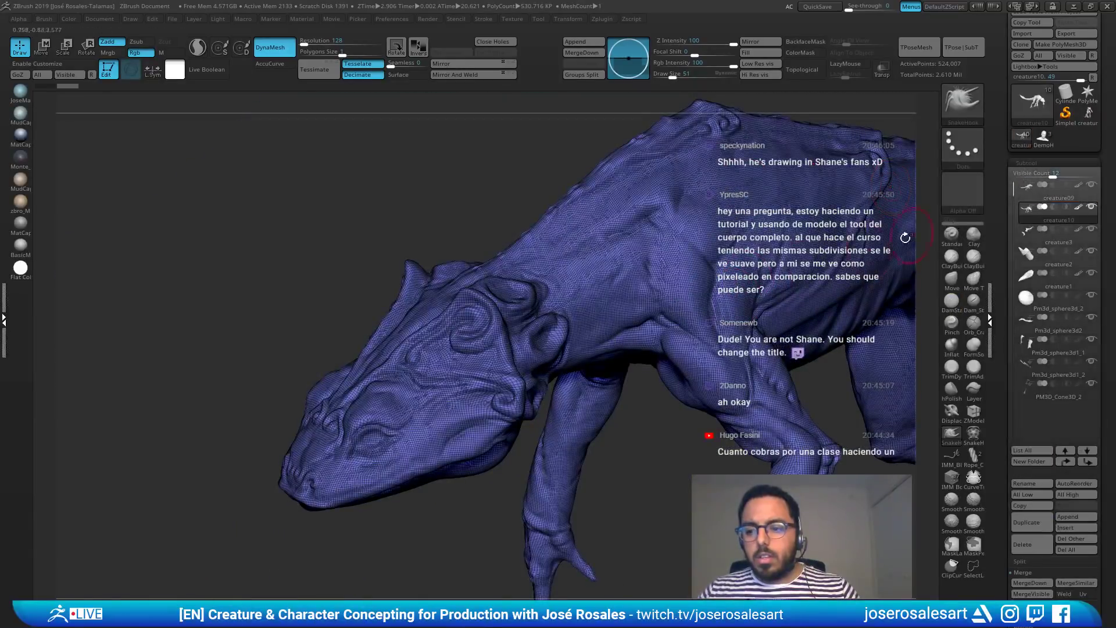
right_click_drag(906, 238, 946, 237, "ctrl")
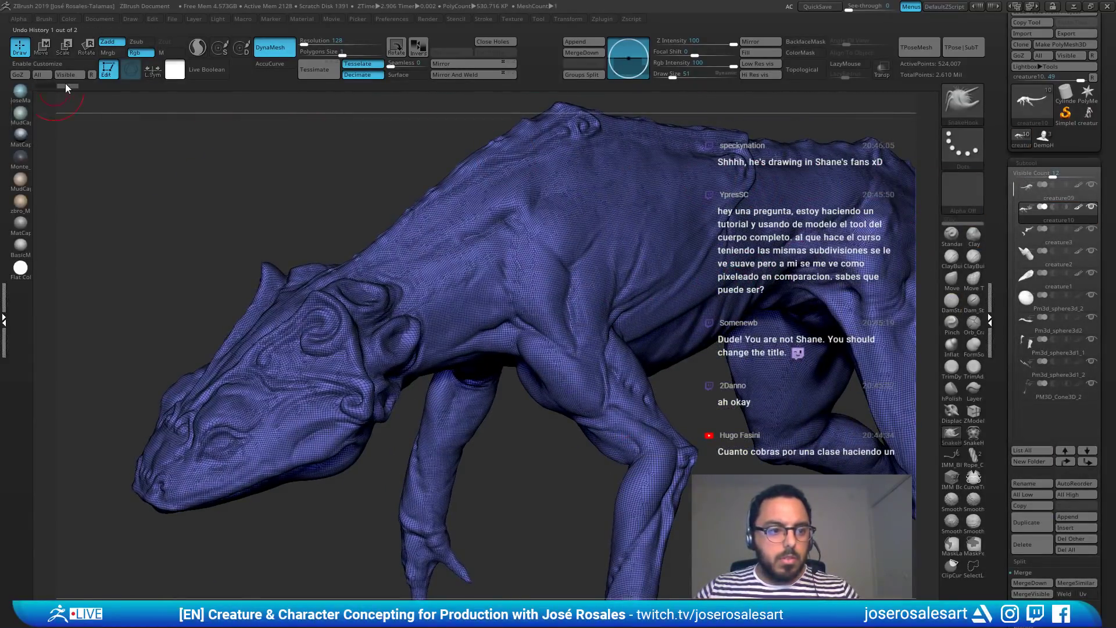
right_click_drag(634, 287, 732, 262, "ctrl")
left_click_drag(1044, 159, 1044, 158)
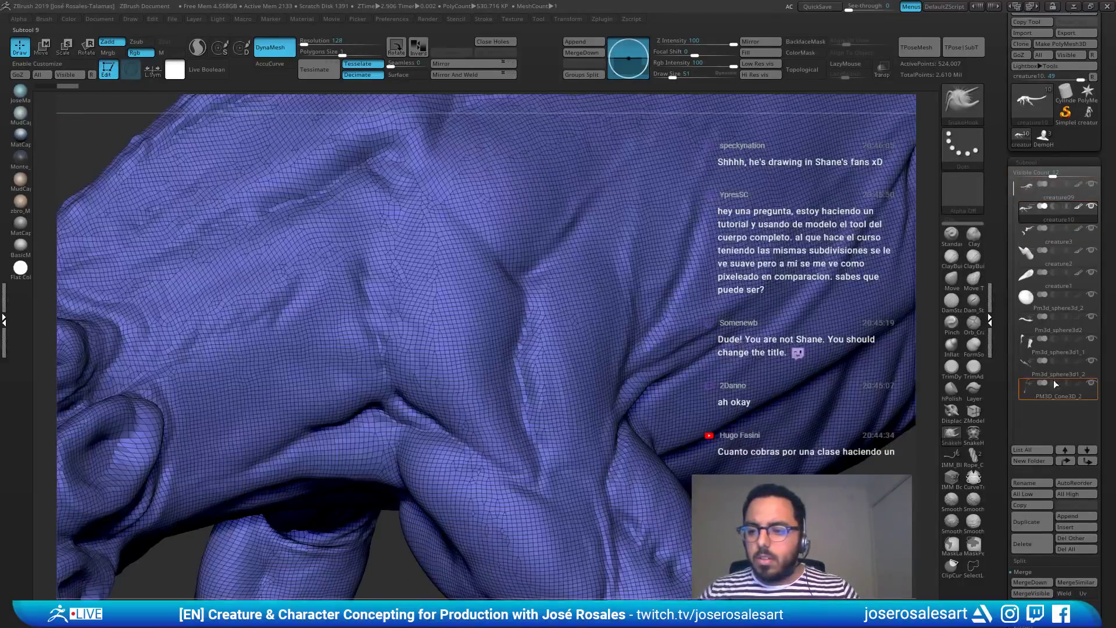
left_click(1046, 163)
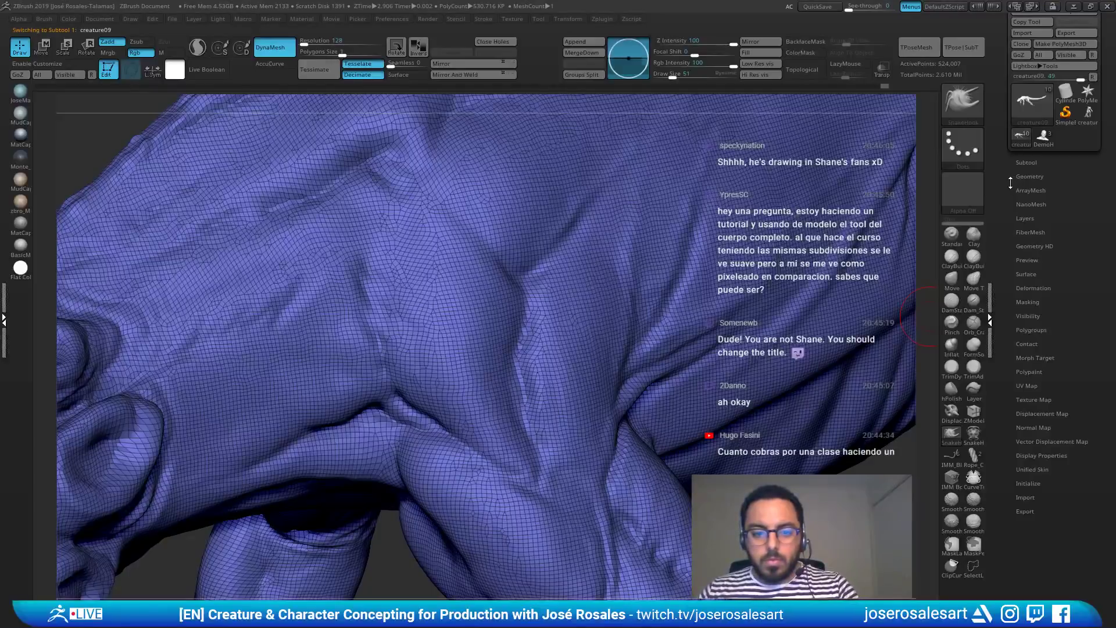
key("Down")
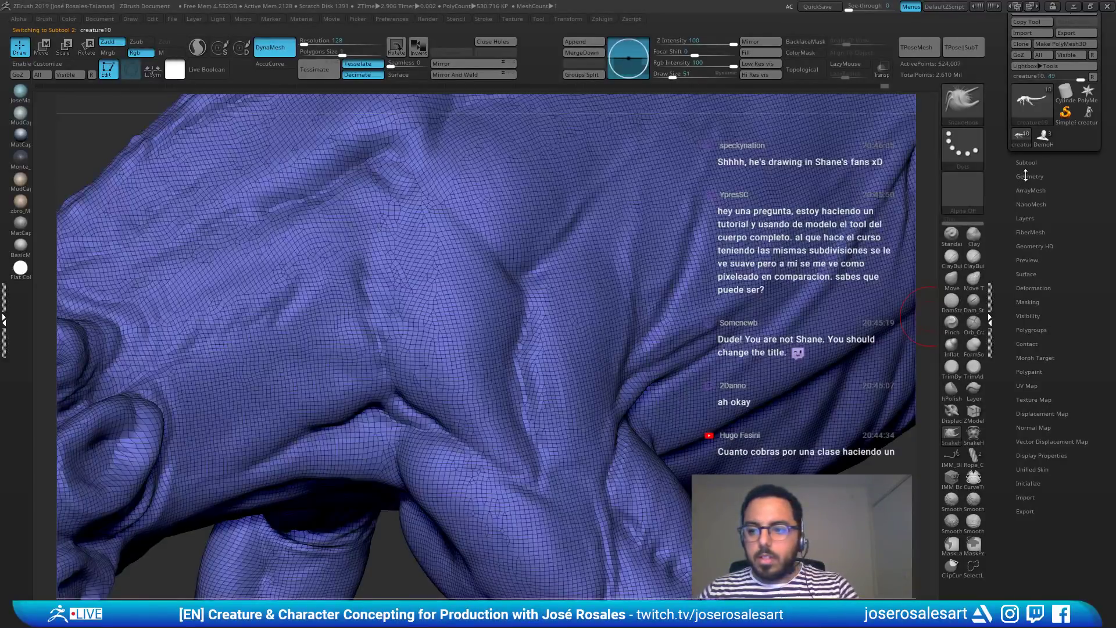
left_click(1028, 176)
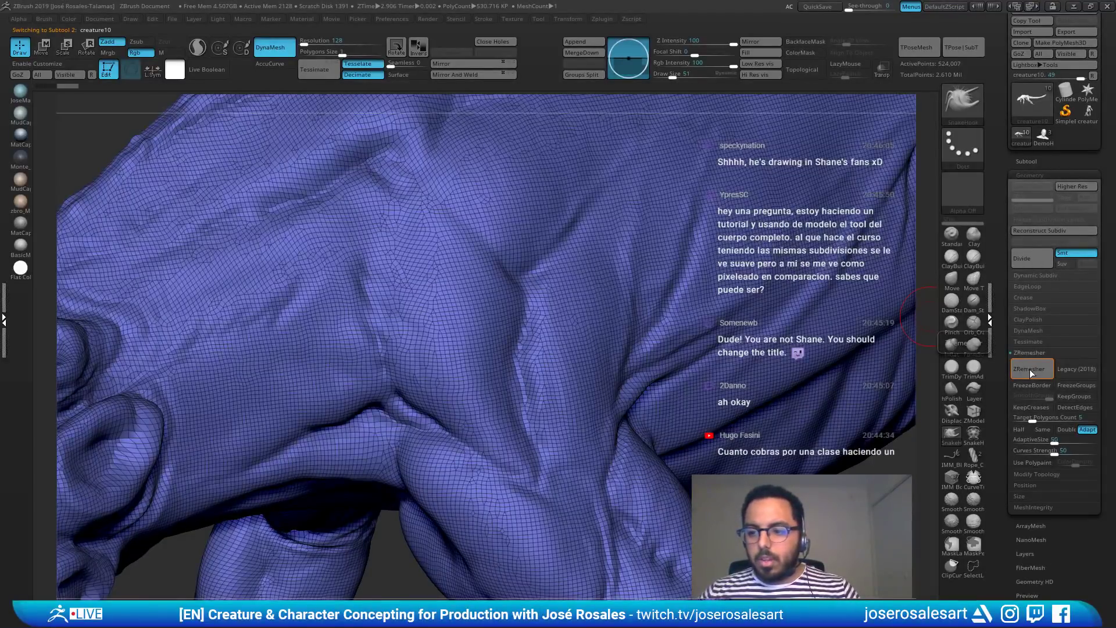
left_click(1034, 370)
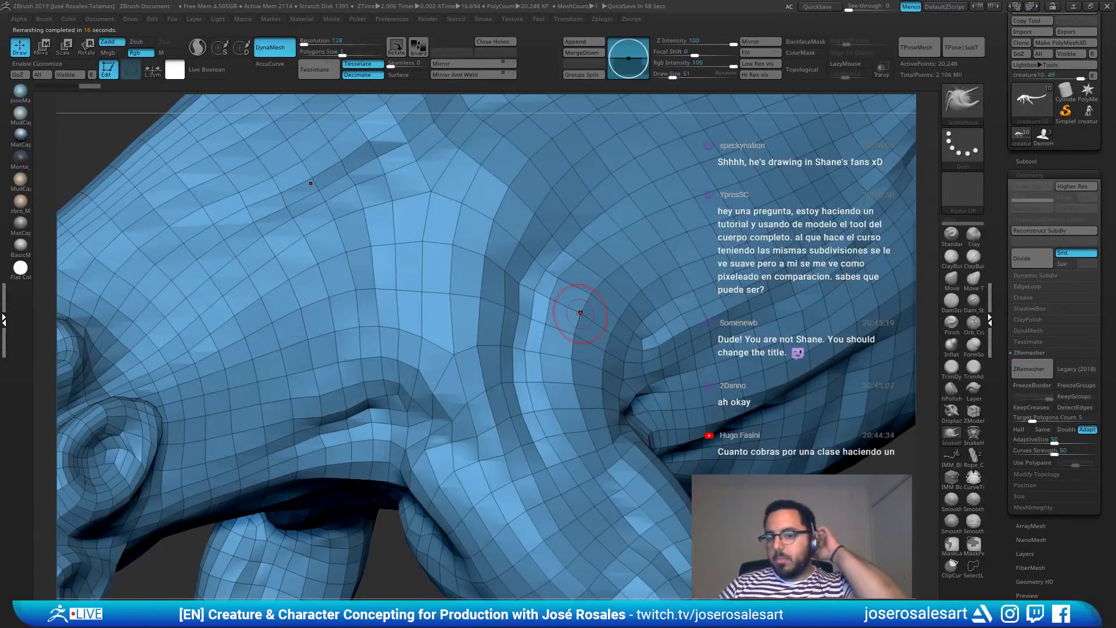
Step: Examine the remeshed body's edge flow across the shoulder, neck, ears, jaw, hips and tail
right_click_drag(366, 219, 402, 145)
right_click_drag(401, 232, 652, 311)
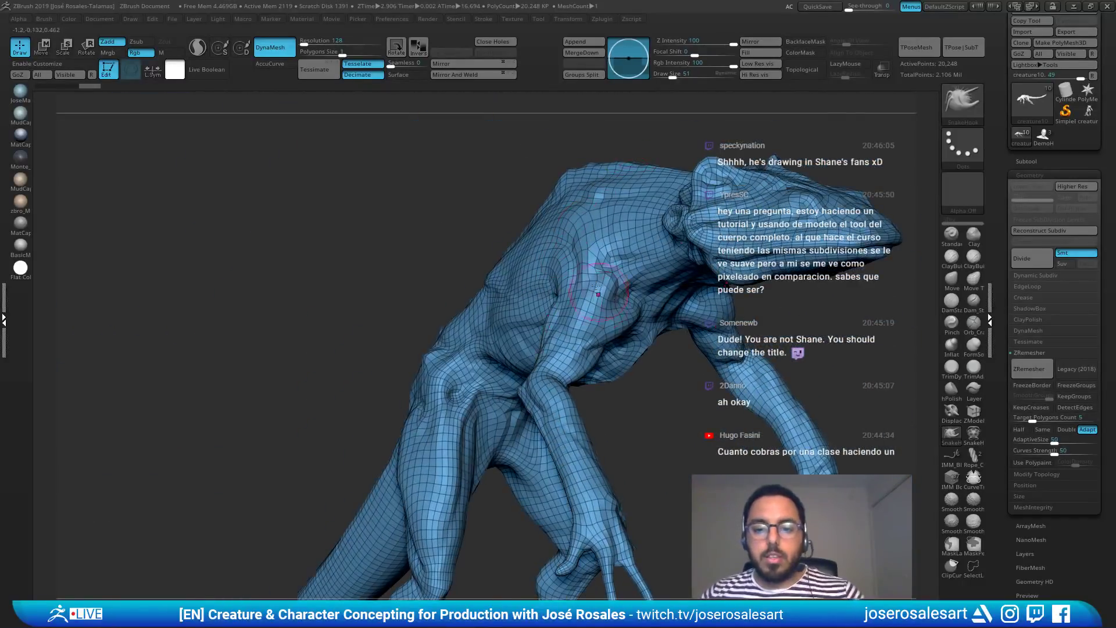
right_click_drag(597, 286, 602, 245)
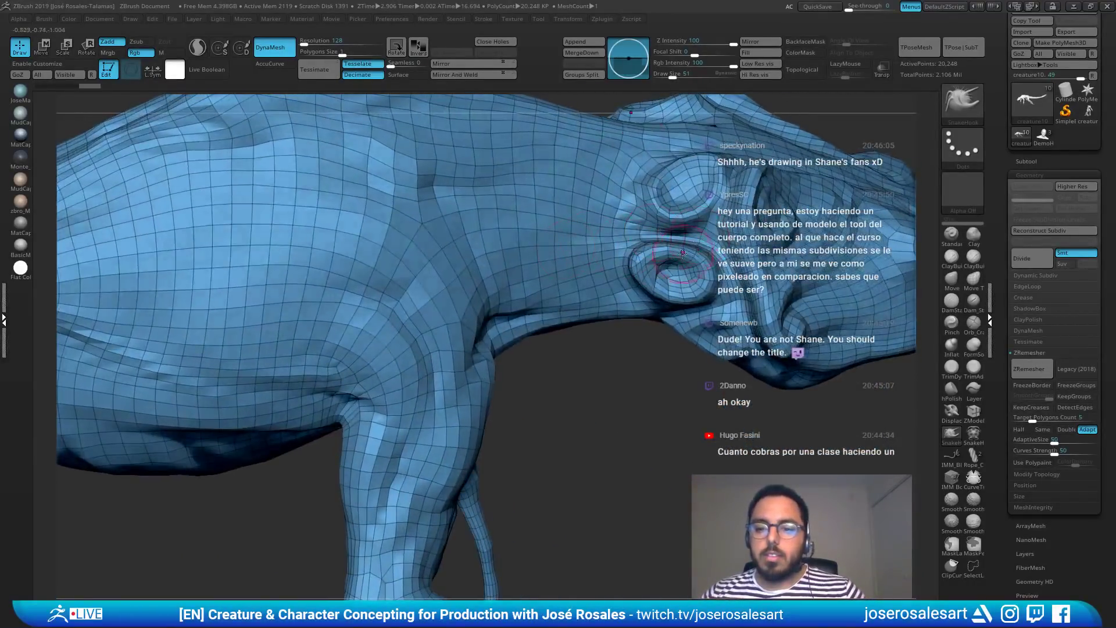
right_click_drag(682, 253, 628, 230)
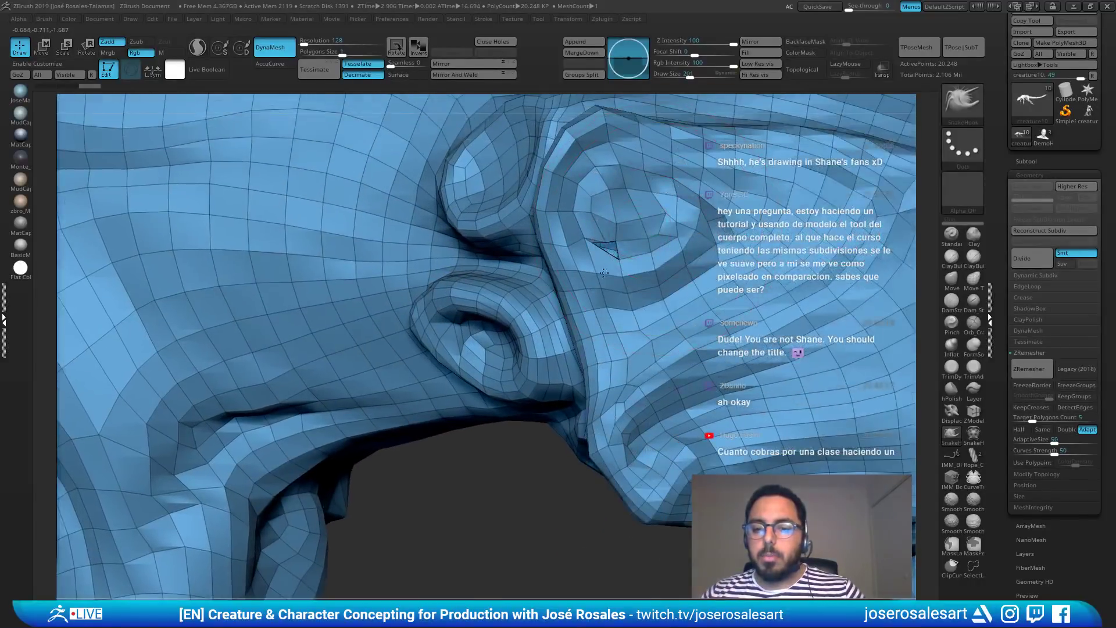
right_click_drag(604, 272, 546, 321, "alt")
key("s")
left_click_drag(657, 270, 644, 270)
mouse_move(623, 254)
right_mouse_down()
mouse_move(631, 267)
mouse_move(598, 285)
mouse_move(579, 278)
mouse_move(628, 256)
mouse_move(678, 265)
mouse_move(701, 303)
mouse_move(730, 271)
mouse_move(568, 277)
mouse_move(598, 265)
right_mouse_up()
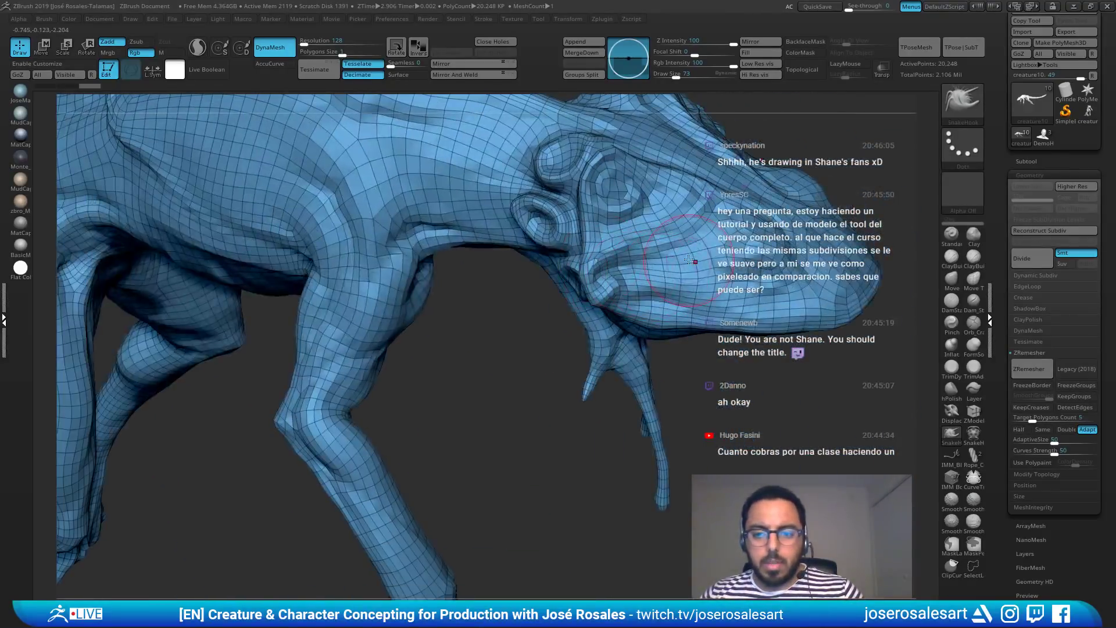
right_click_drag(691, 260, 604, 244)
right_click_drag(306, 425, 569, 289)
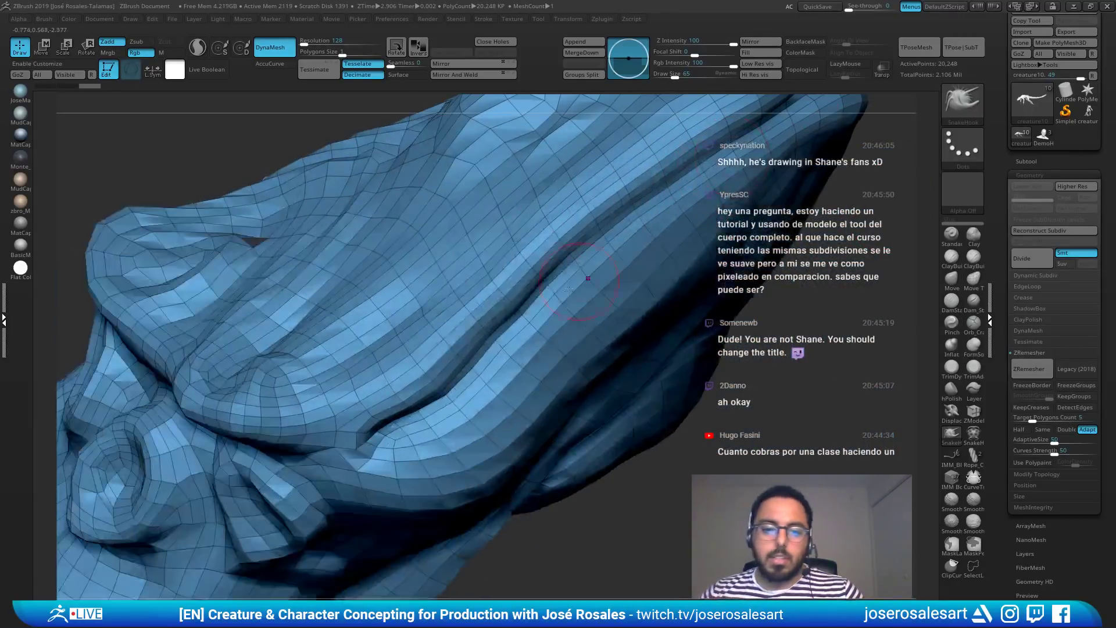
mouse_move(564, 333)
right_mouse_down()
mouse_move(457, 285)
mouse_move(589, 321)
mouse_move(552, 265)
right_mouse_up()
key("ctrl")
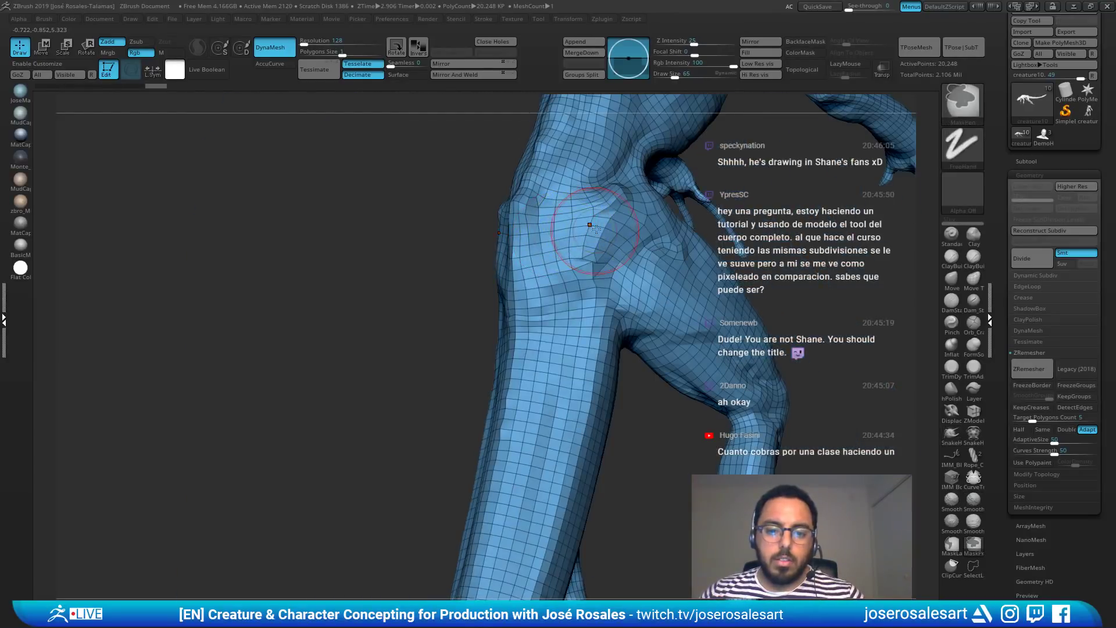
mouse_move(597, 230)
right_mouse_down("ctrl")
mouse_move(576, 349)
mouse_move(612, 330)
mouse_move(592, 332)
right_mouse_up("ctrl")
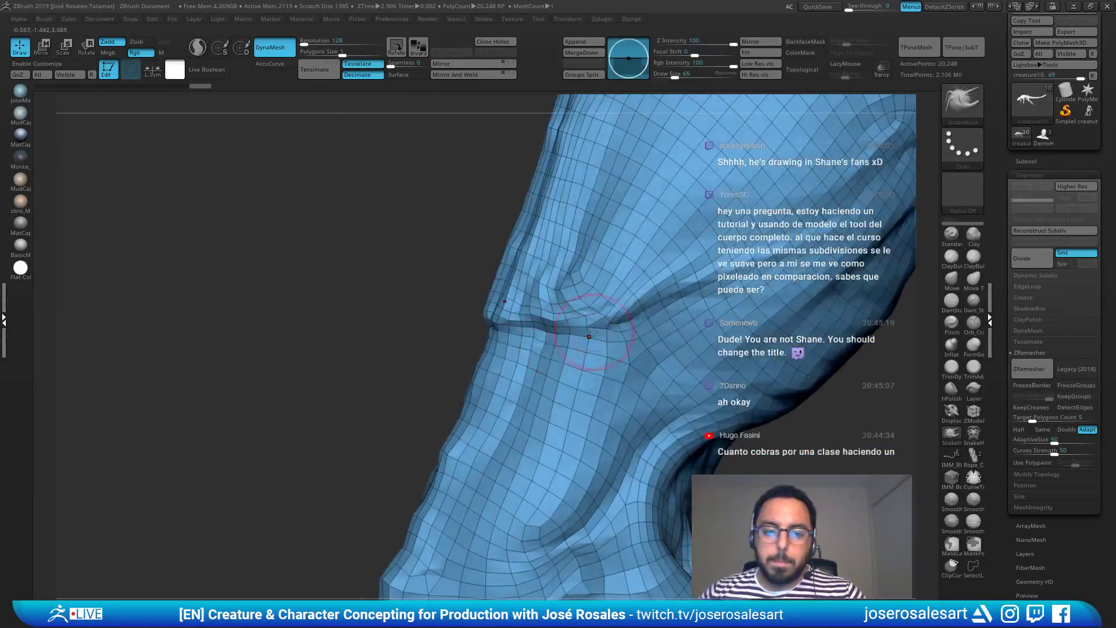
right_click_drag(747, 137, 514, 196, "ctrl")
Step: Try to smooth the pinched polygons at the tail tip with a larger brush
mouse_move(556, 250)
right_mouse_down()
mouse_move(498, 279)
mouse_move(531, 302)
mouse_move(533, 216)
mouse_move(581, 220)
mouse_move(568, 204)
mouse_move(524, 233)
right_mouse_up()
key("]")
key("]")
key("]")
key("]")
key("]")
mouse_move(524, 233)
right_mouse_down("ctrl")
mouse_move(507, 275)
mouse_move(511, 259)
right_mouse_up("ctrl")
left_click_drag(522, 204, 540, 238, "shift")
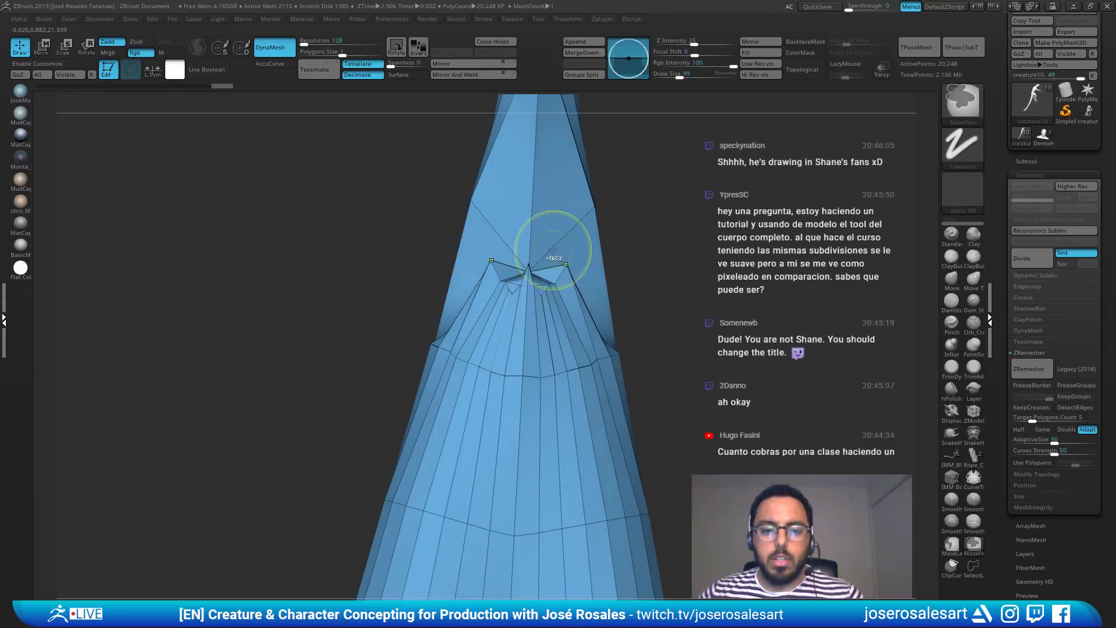
key("ctrl+z")
Step: Examine the remeshed topology at the tail tip and across the creature's shoulder and flank
mouse_move(596, 157)
right_mouse_down("ctrl")
mouse_move(627, 234)
mouse_move(529, 223)
right_mouse_up("ctrl")
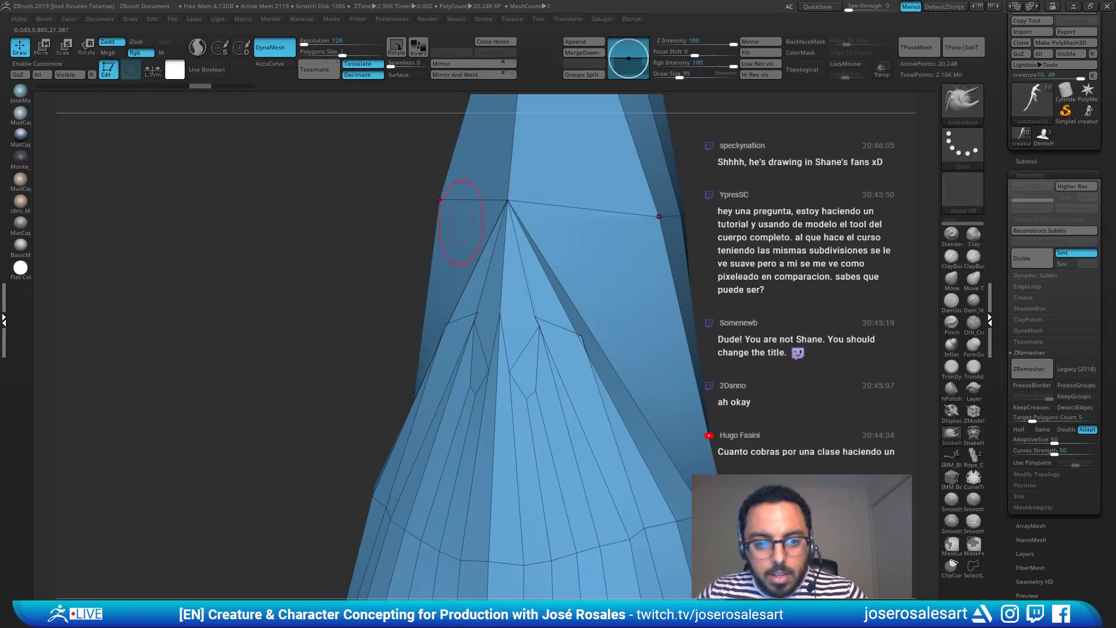
mouse_move(456, 223)
right_mouse_down("ctrl")
mouse_move(523, 180)
mouse_move(543, 200)
mouse_move(589, 203)
mouse_move(566, 260)
mouse_move(548, 255)
mouse_move(587, 256)
right_mouse_up("ctrl")
key("bracketleft")
key("s")
left_click_drag(587, 257, 582, 257)
mouse_move(583, 253)
right_mouse_down()
mouse_move(501, 283)
mouse_move(526, 169)
mouse_move(623, 449)
mouse_move(738, 95)
right_mouse_up()
mouse_move(668, 448)
right_mouse_down()
mouse_move(661, 468)
mouse_move(817, 217)
mouse_move(608, 272)
mouse_move(538, 273)
mouse_move(587, 326)
mouse_move(625, 244)
mouse_move(597, 334)
mouse_move(673, 335)
mouse_move(606, 394)
mouse_move(474, 411)
mouse_move(526, 400)
mouse_move(606, 322)
mouse_move(366, 282)
mouse_move(520, 319)
mouse_move(604, 156)
right_mouse_up()
key("s")
left_click(525, 398)
key("s")
left_click(533, 369)
mouse_move(530, 372)
right_mouse_down()
mouse_move(452, 281)
mouse_move(460, 299)
right_mouse_up()
right_click_drag(561, 144, 547, 224)
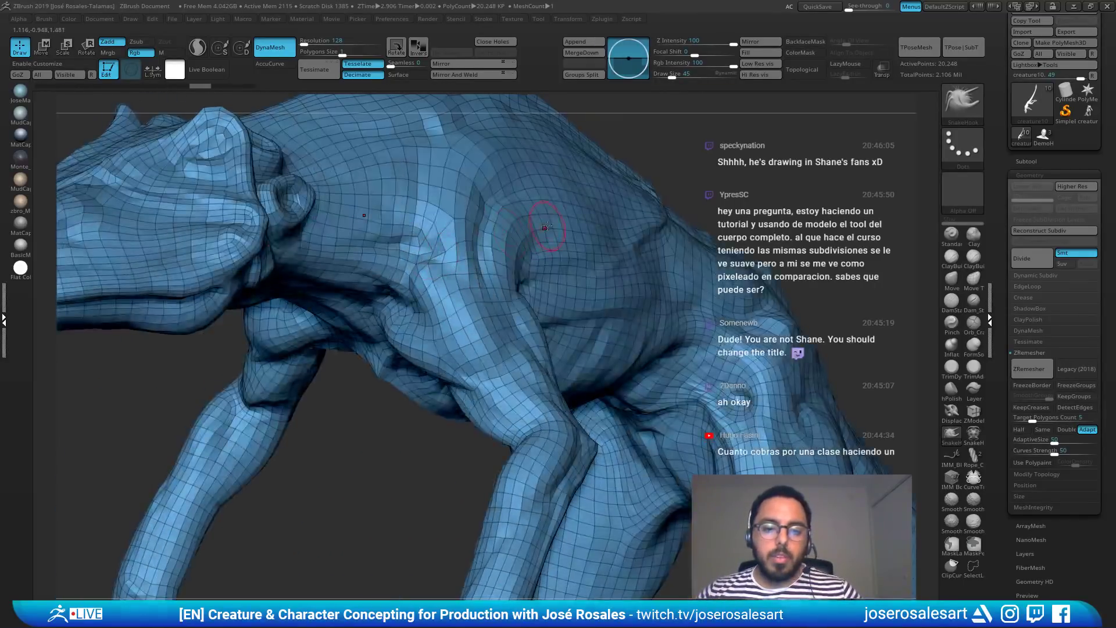
Step: Undo the ZRemesher retopology of the duplicate body and hide its wireframe
key("ctrl")
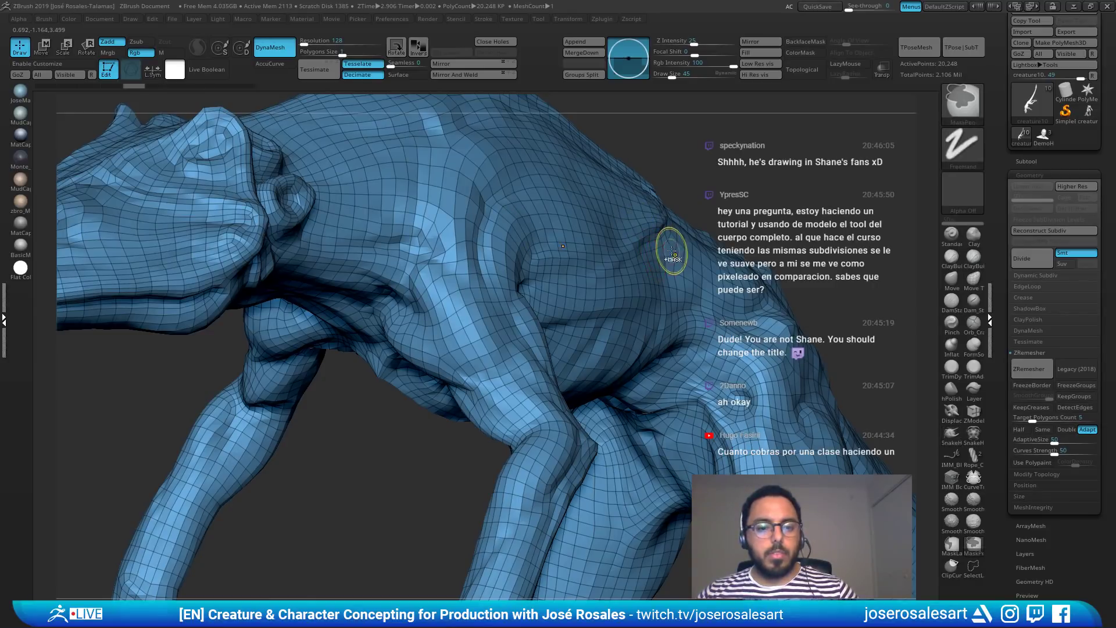
key("ctrl+z")
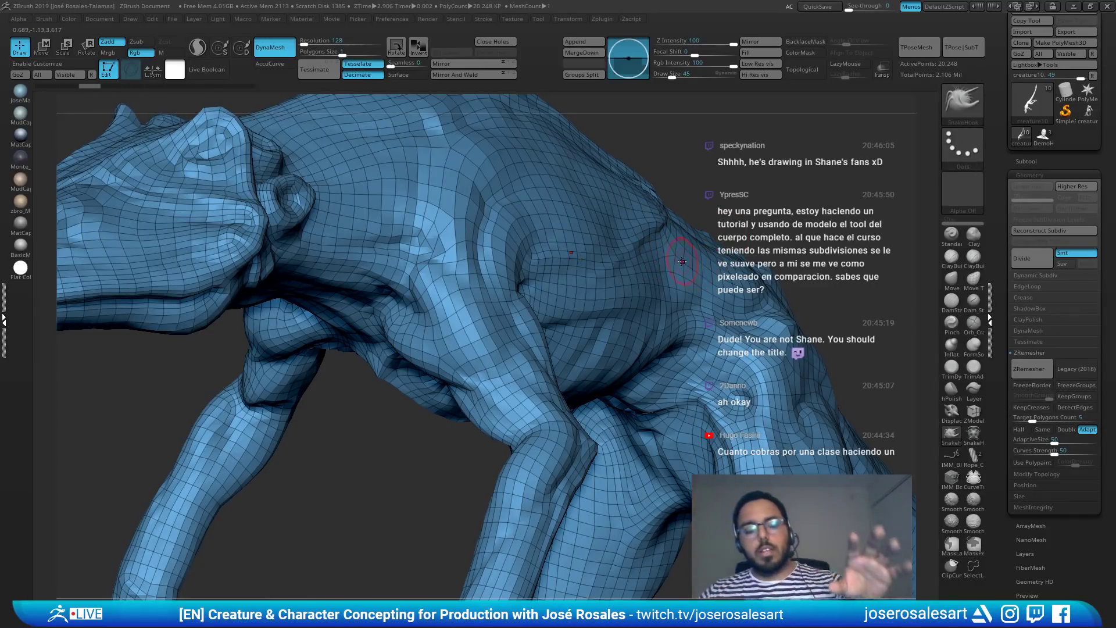
mouse_move(667, 268)
right_mouse_down()
mouse_move(622, 271)
mouse_move(711, 245)
right_mouse_up()
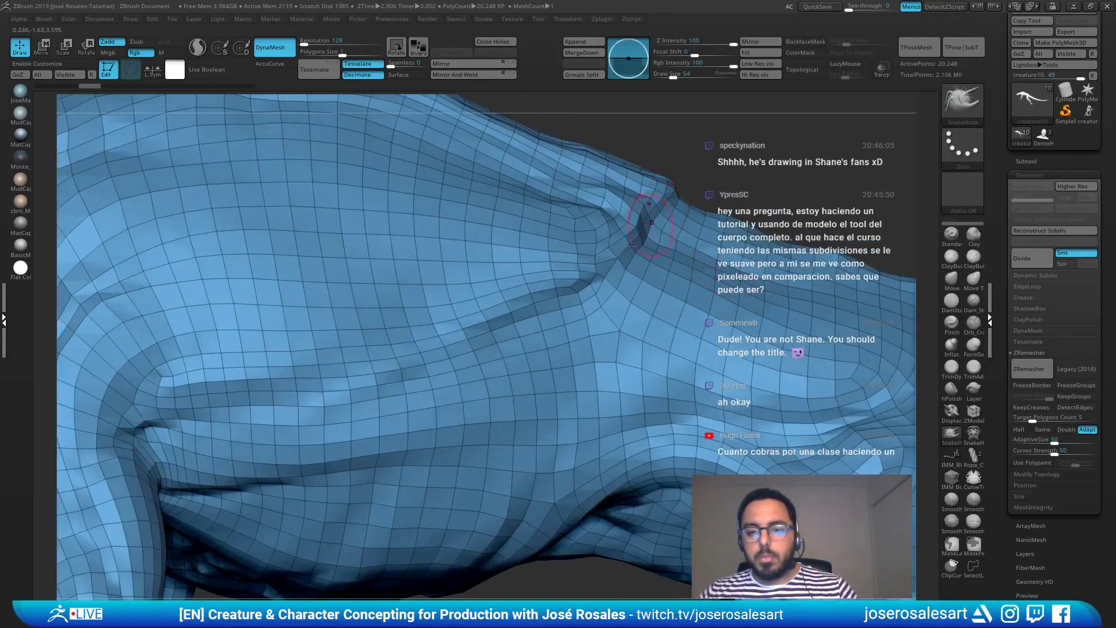
right_click_drag(631, 246, 653, 222)
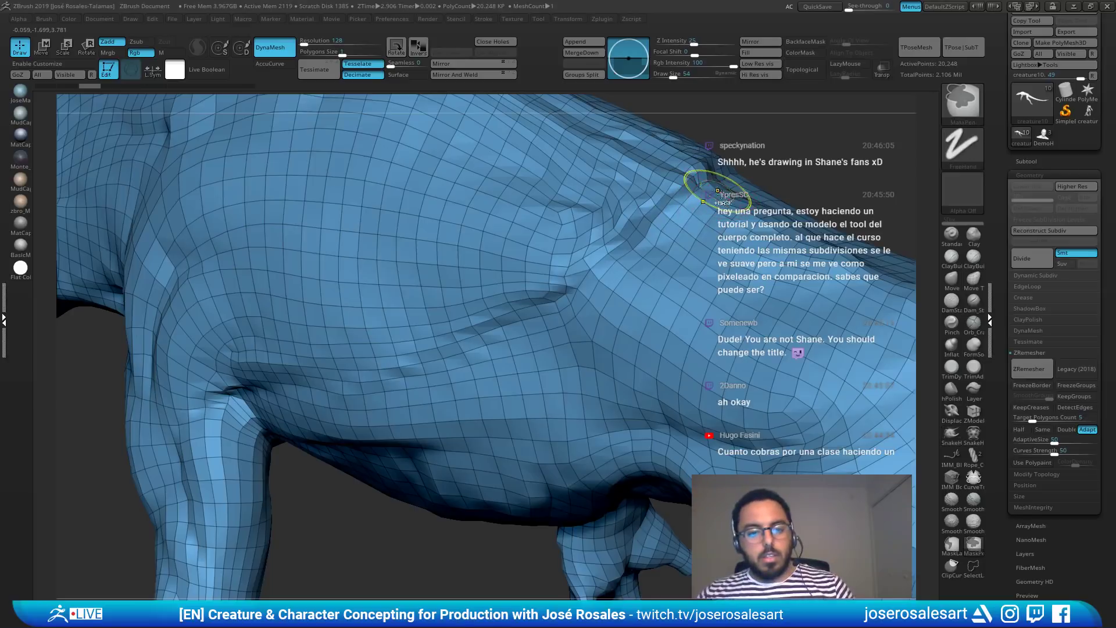
key("ctrl+z")
mouse_move(721, 139)
right_mouse_down("ctrl")
mouse_move(593, 256)
mouse_move(561, 261)
mouse_move(835, 198)
right_mouse_up("ctrl")
key("shift+f")
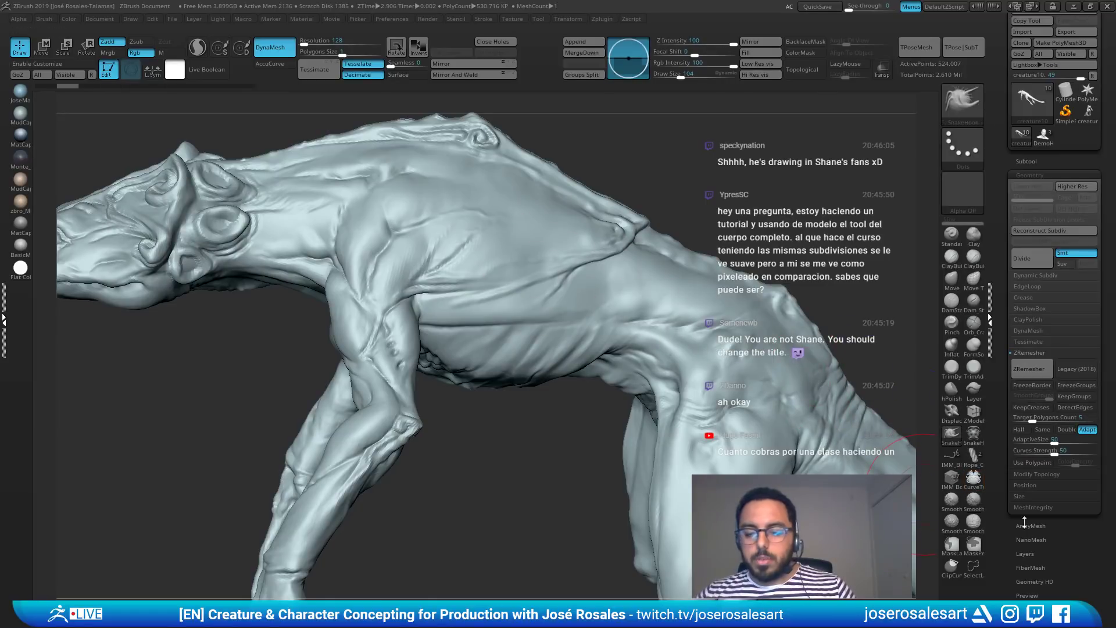
Step: Try to smooth the skin fold on the lower back with a large brush
right_click_drag(494, 251, 581, 264)
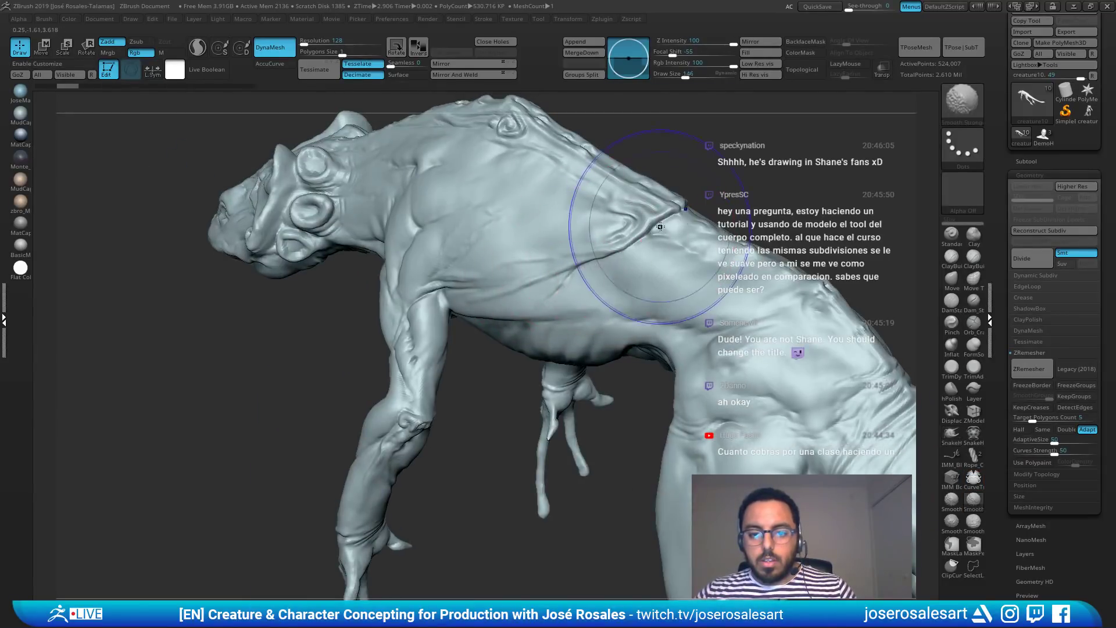
mouse_move(668, 224)
left_mouse_down("shift")
mouse_move(578, 266)
mouse_move(580, 285)
left_mouse_up("shift")
right_click_drag(580, 285, 674, 269)
key("ctrl+z")
key("ctrl+z")
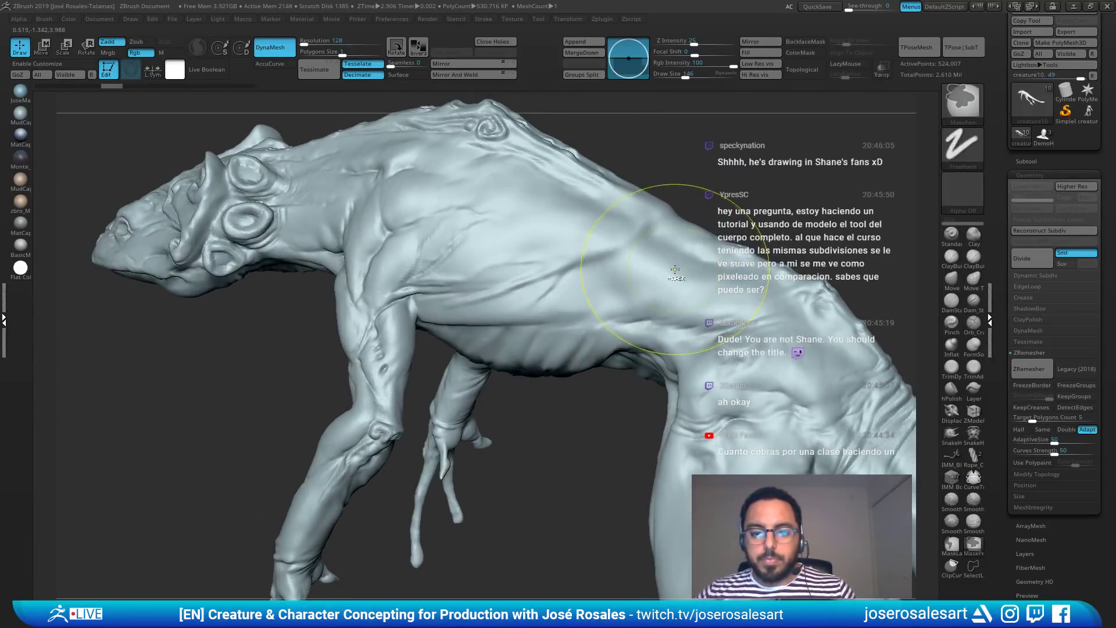
Step: Smooth the fine details on the creature's lower back, flank, hip and upper back with a slightly smaller brush
key("s")
left_click(675, 270)
mouse_move(666, 224)
left_mouse_down("shift")
mouse_move(645, 216)
mouse_move(574, 256)
mouse_move(644, 324)
mouse_move(755, 287)
mouse_move(748, 355)
mouse_move(718, 427)
left_mouse_up("shift")
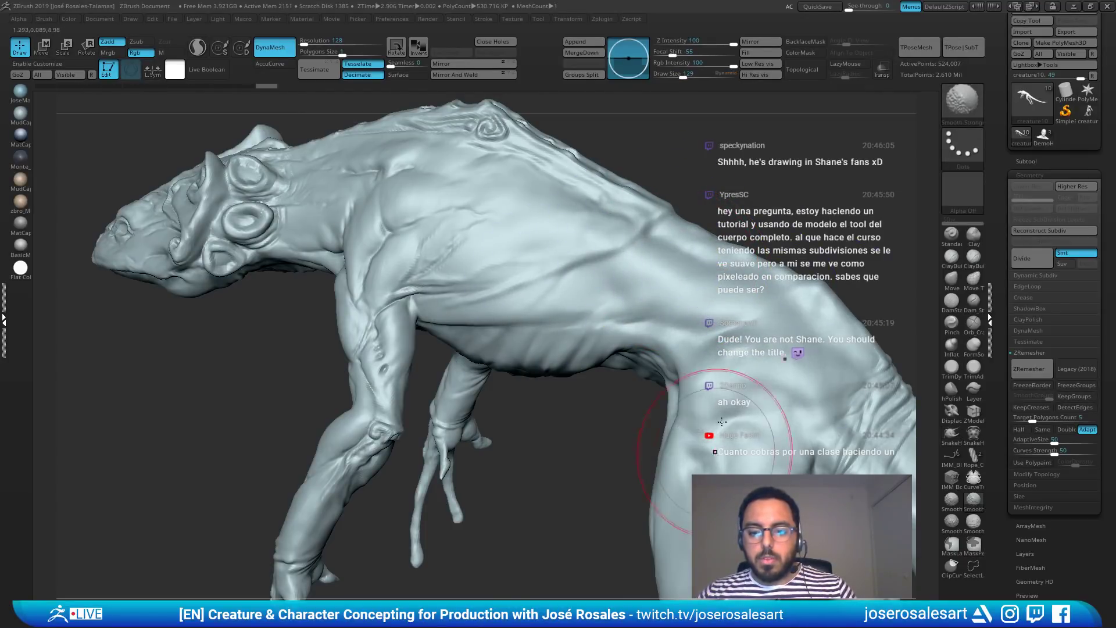
mouse_move(482, 184)
right_mouse_down("alt")
mouse_move(447, 170)
mouse_move(512, 256)
mouse_move(524, 320)
right_mouse_up("alt")
mouse_move(524, 320)
left_mouse_down("shift")
mouse_move(573, 337)
mouse_move(580, 366)
mouse_move(558, 374)
left_mouse_up("shift")
right_click_drag(557, 373, 448, 250)
mouse_move(426, 250)
left_mouse_down("shift")
mouse_move(390, 279)
mouse_move(407, 314)
left_mouse_up("shift")
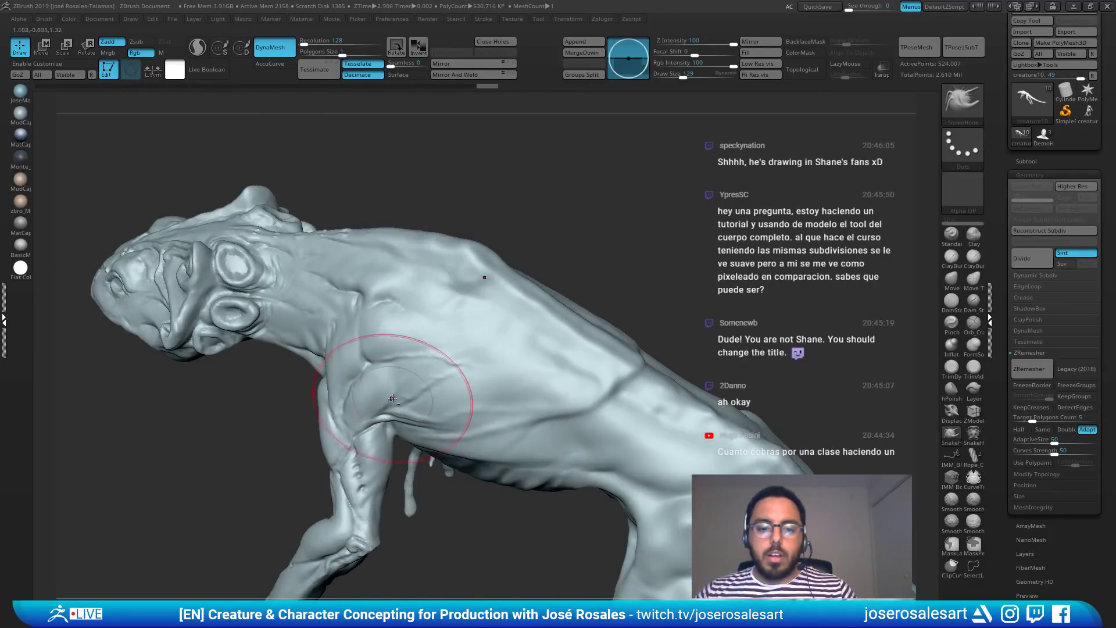
Step: Smooth away the small bumps and dents along the length of the tail
mouse_move(398, 392)
right_mouse_down()
mouse_move(477, 300)
mouse_move(430, 314)
right_mouse_up()
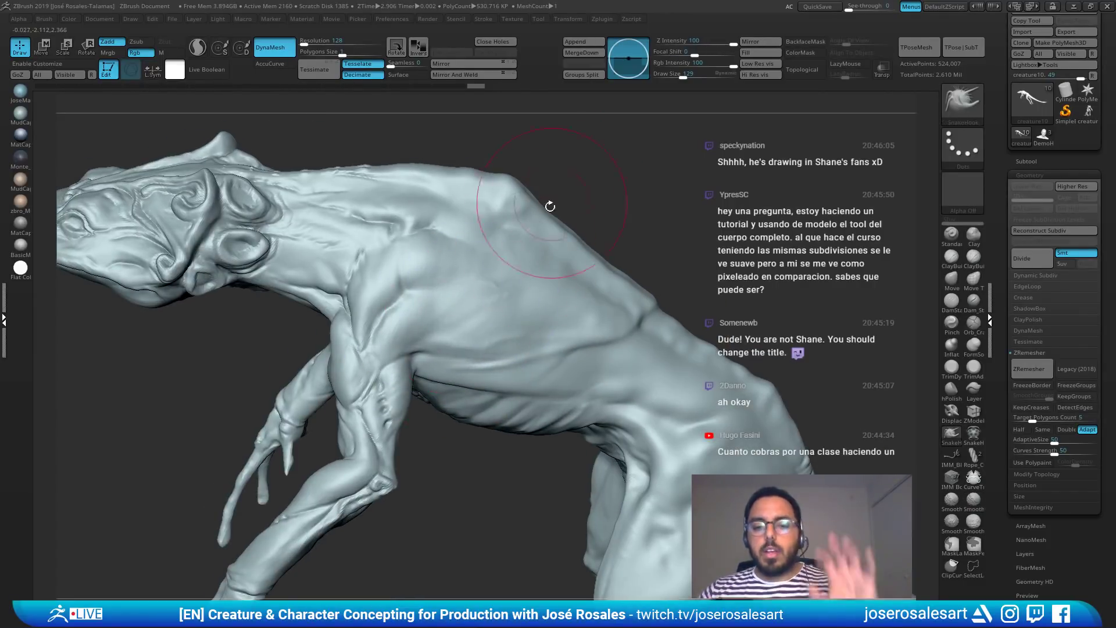
mouse_move(406, 271)
right_mouse_down()
mouse_move(593, 384)
mouse_move(530, 347)
mouse_move(599, 348)
mouse_move(387, 314)
right_mouse_up()
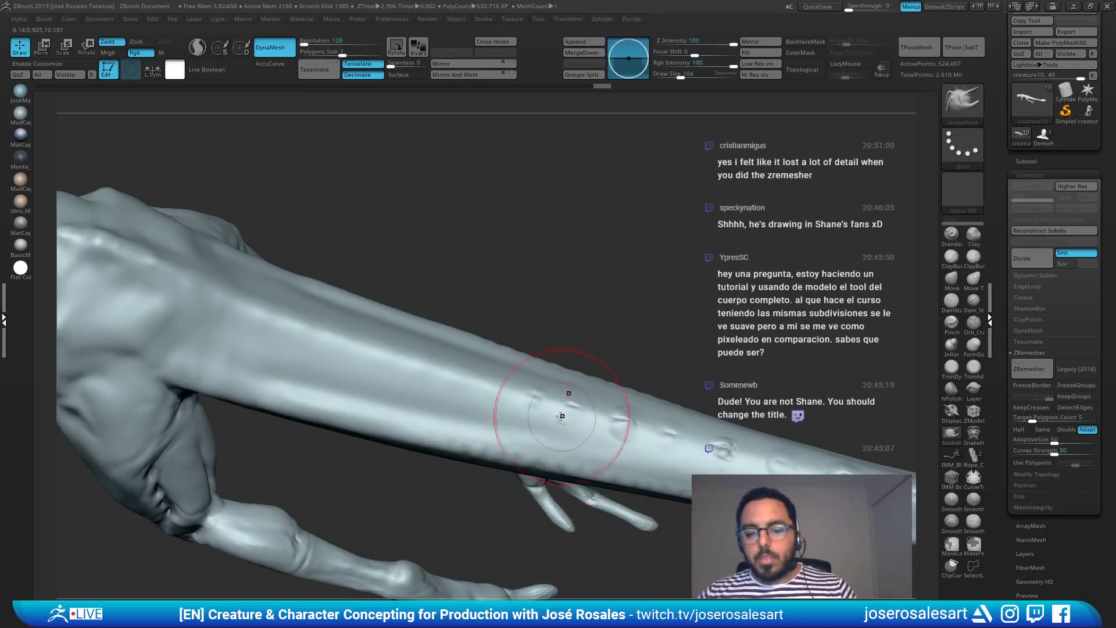
left_click_drag(570, 404, 692, 437, "shift")
mouse_move(721, 442)
right_mouse_down()
mouse_move(684, 411)
mouse_move(695, 403)
right_mouse_up()
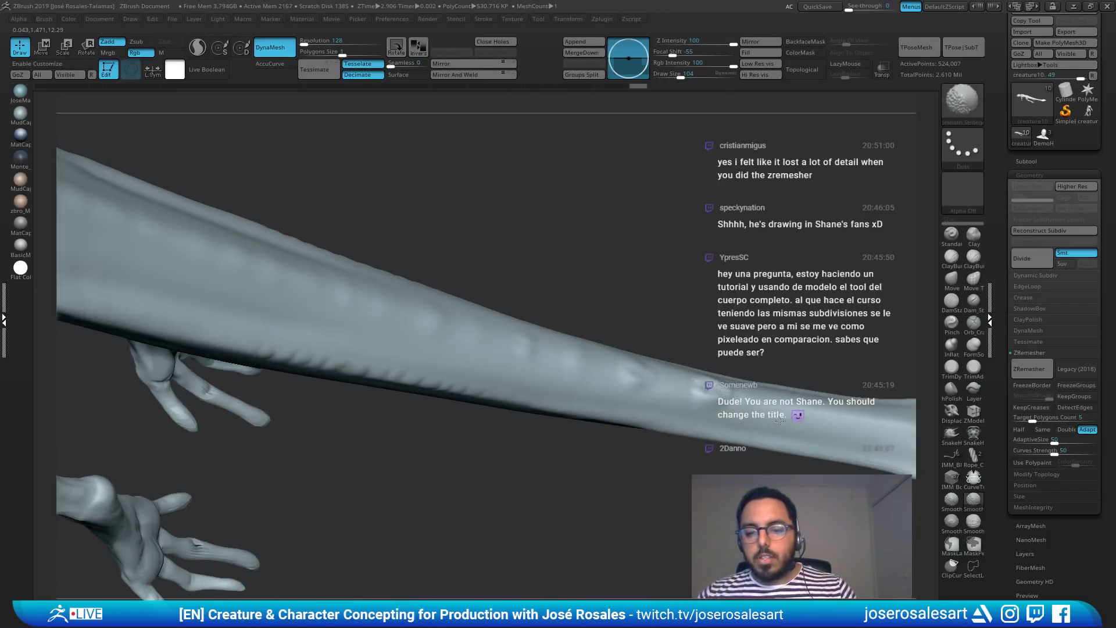
right_click_drag(399, 408, 317, 319)
left_click_drag(250, 337, 349, 387, "shift")
Step: Smooth the ridges and grooves on the flat surface of the tail's blade
mouse_move(720, 369)
right_mouse_down("alt")
mouse_move(477, 337)
mouse_move(616, 376)
right_mouse_up("alt")
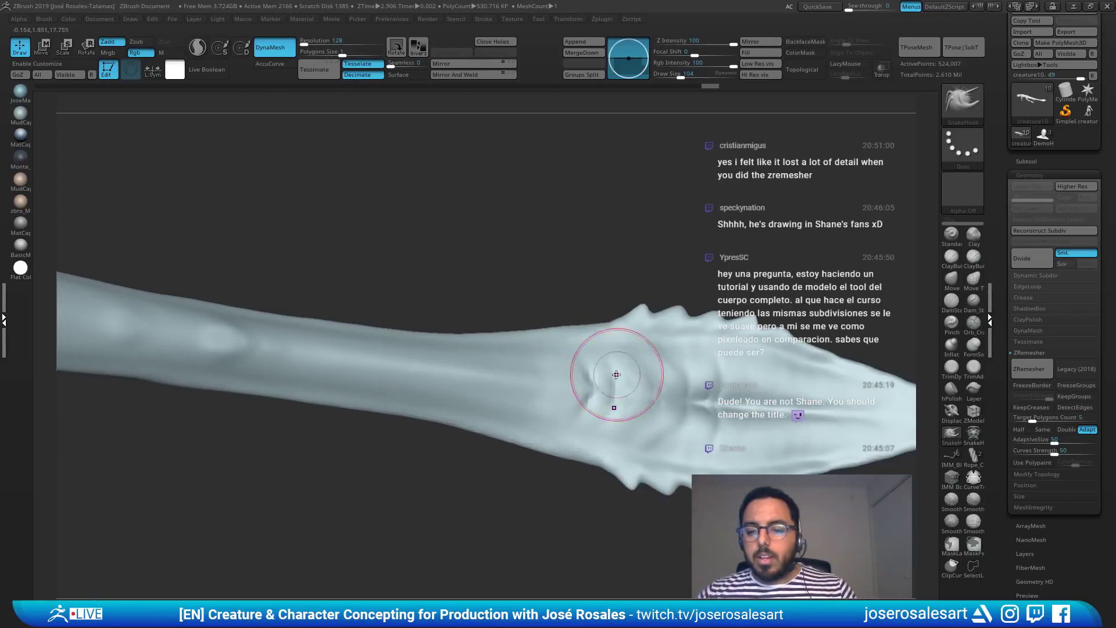
left_click_drag(615, 376, 630, 412, "shift")
left_click_drag(740, 366, 849, 420, "shift")
right_click_drag(806, 386, 608, 365, "alt")
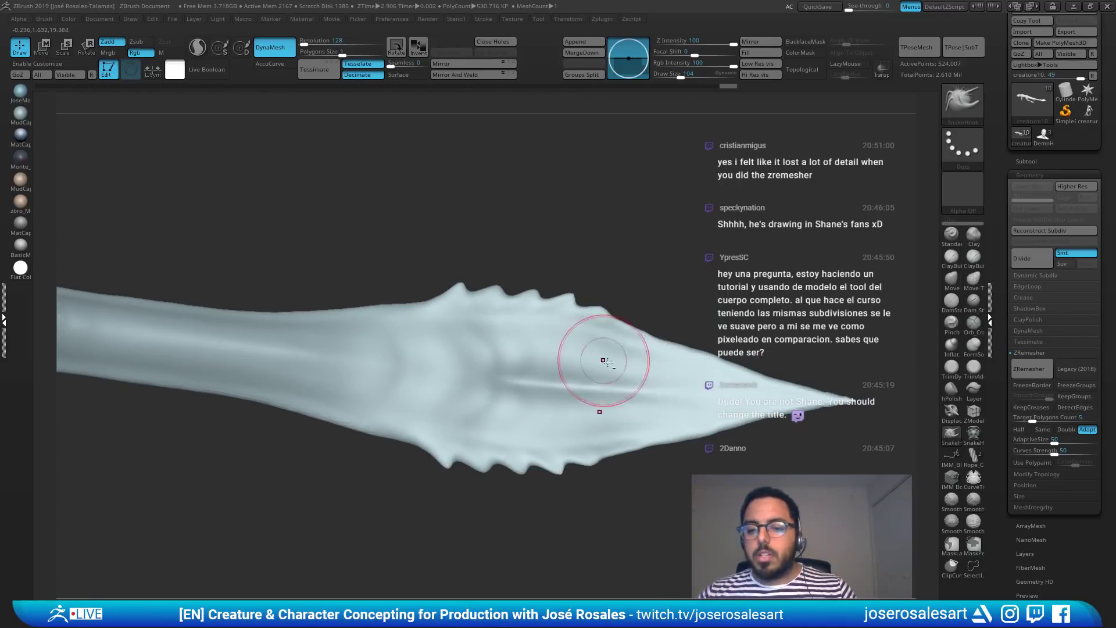
left_click_drag(632, 382, 654, 427, "shift")
Step: Smooth down the row of spikes along the edges of the tail's blade
mouse_move(655, 427)
right_mouse_down()
mouse_move(552, 331)
mouse_move(552, 352)
right_mouse_up()
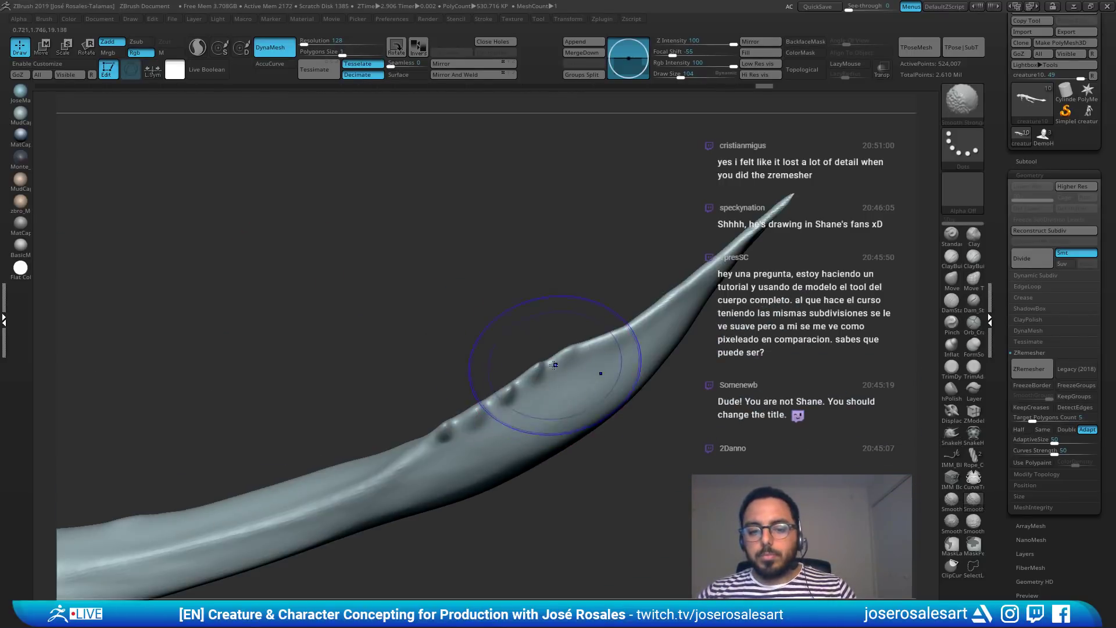
left_click_drag(554, 367, 374, 484, "shift")
mouse_move(553, 389)
right_mouse_down()
mouse_move(466, 465)
mouse_move(501, 454)
right_mouse_up()
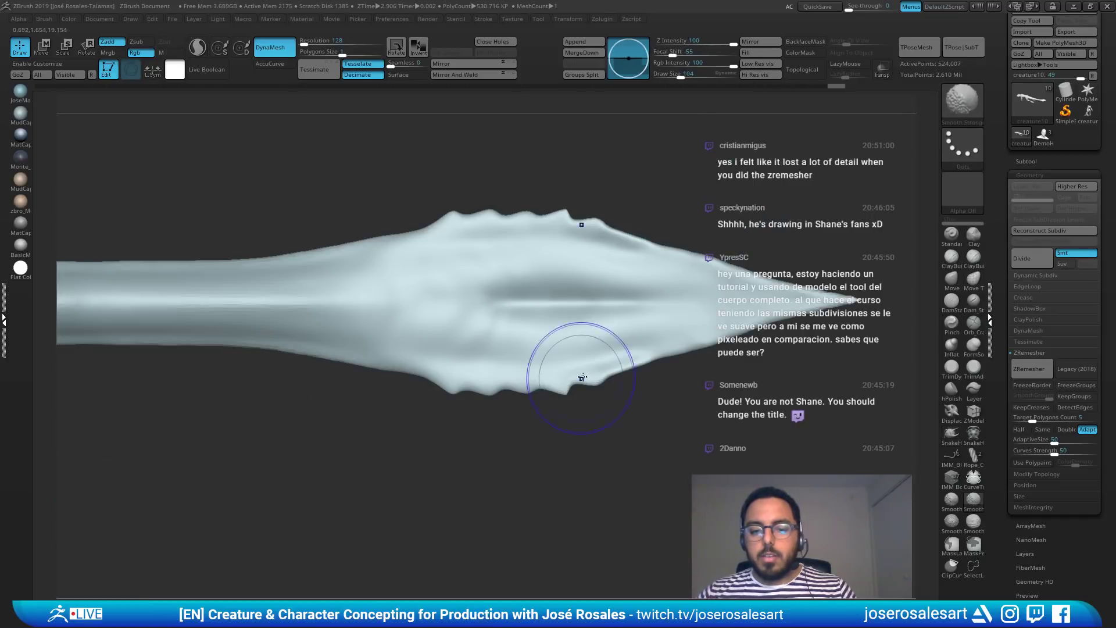
mouse_move(581, 379)
left_mouse_down("shift")
mouse_move(492, 405)
mouse_move(606, 376)
left_mouse_up("shift")
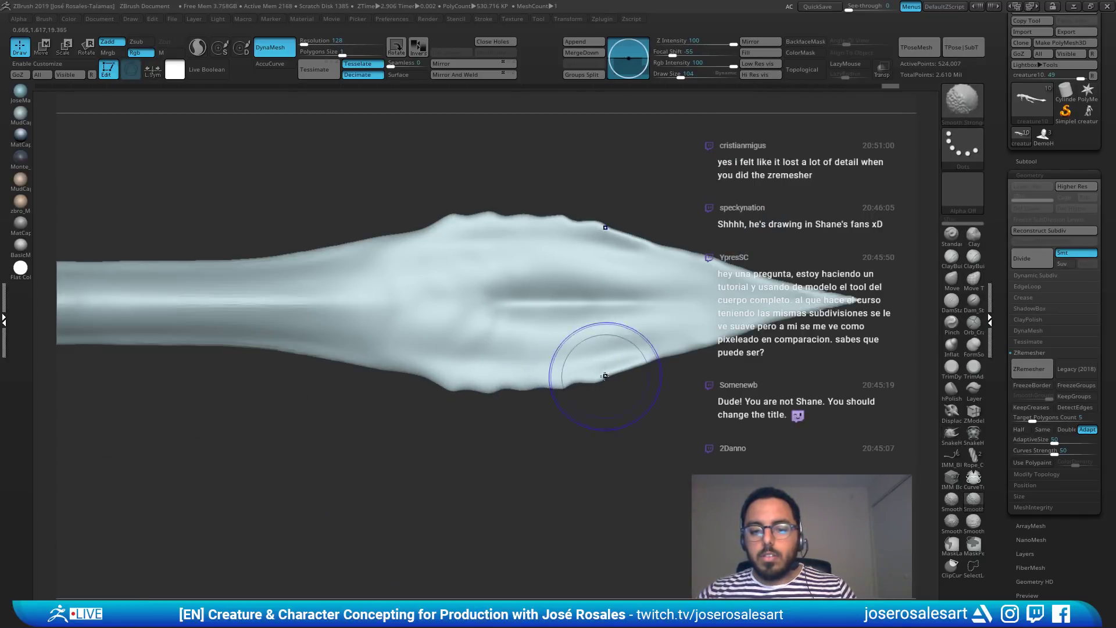
left_click_drag(450, 410, 452, 371)
left_click_drag(440, 416, 402, 384, "alt")
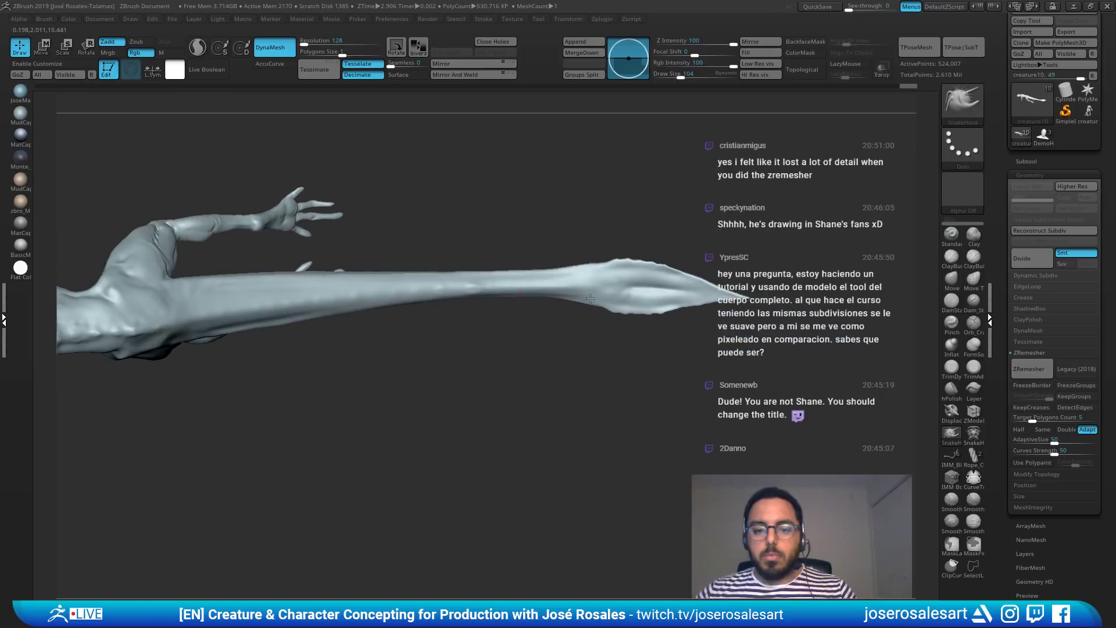
Step: Reduce the brush size and smooth the muscle creases around the front shoulder
mouse_move(250, 378)
left_mouse_down()
mouse_move(250, 360)
mouse_move(451, 372)
mouse_move(380, 373)
left_mouse_up()
key("[")
right_click_drag(381, 319, 401, 407, "ctrl")
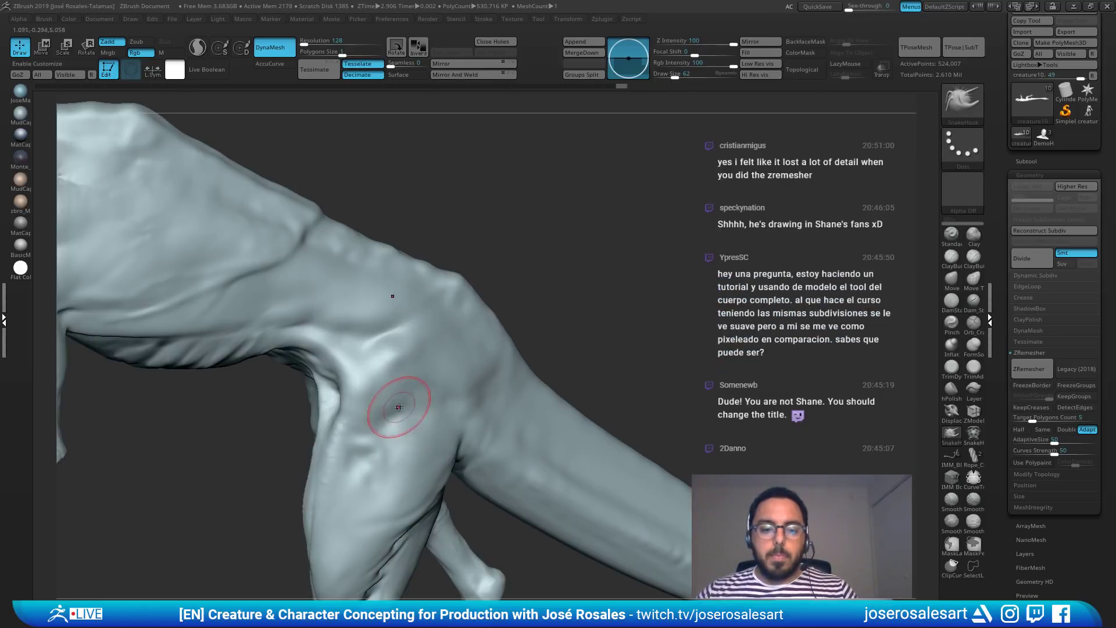
mouse_move(365, 372)
right_mouse_down()
mouse_move(391, 349)
mouse_move(386, 279)
mouse_move(282, 267)
right_mouse_up()
left_click_drag(283, 268, 204, 276)
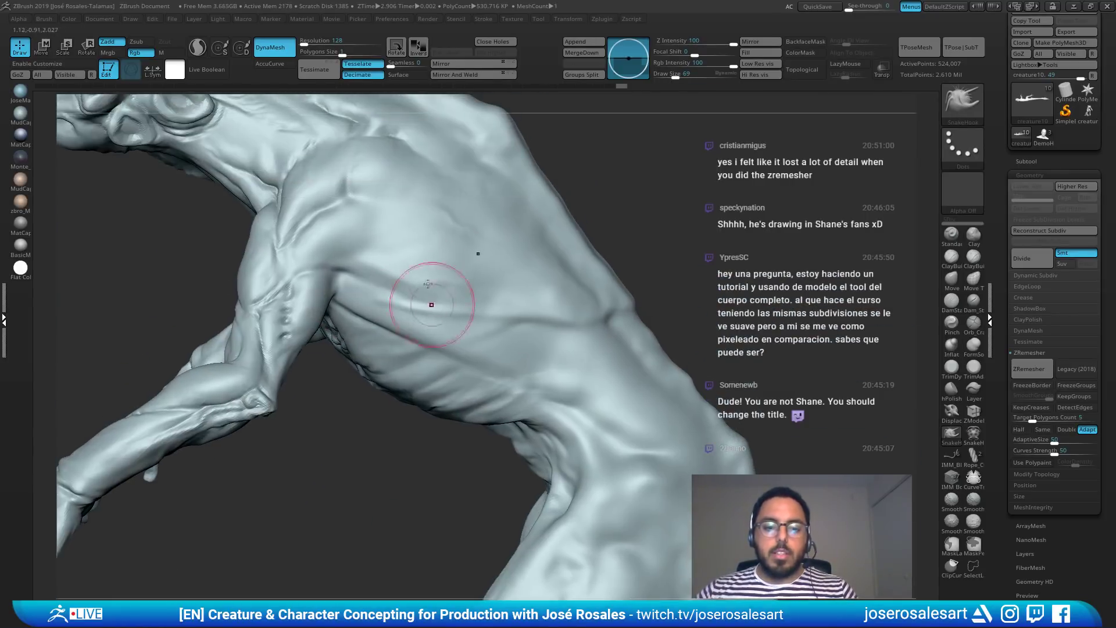
left_click_drag(331, 182, 296, 240, "shift")
left_click_drag(295, 240, 361, 195, "shift")
Step: Smooth the wrinkles and folds along the side of the neck up to the back of the head
right_click_drag(442, 216, 505, 303, "alt")
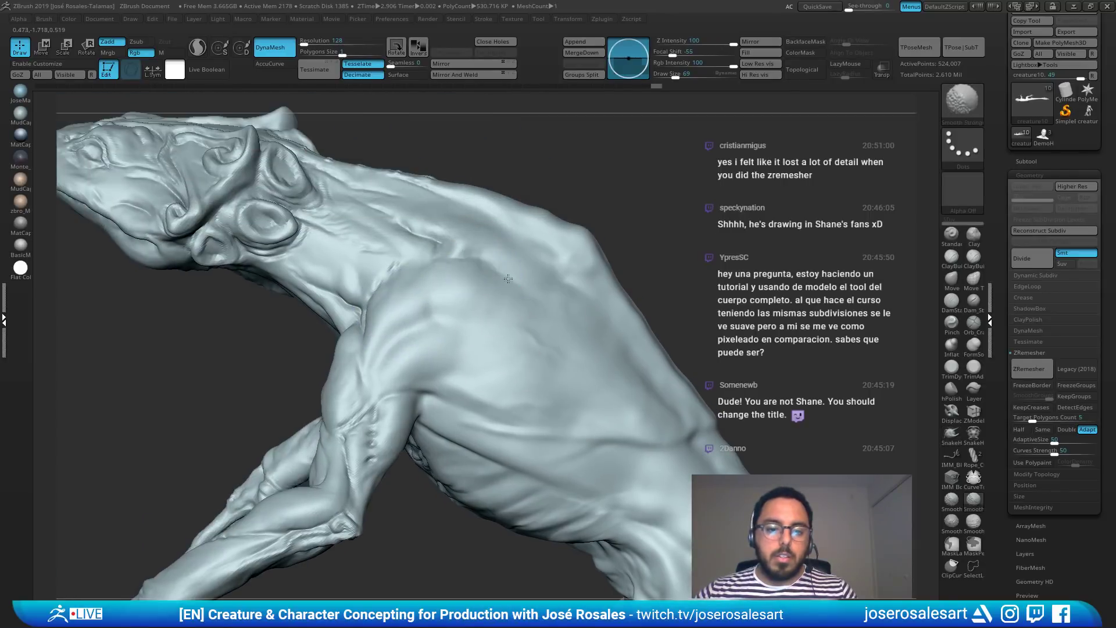
left_click_drag(357, 262, 381, 205, "shift")
mouse_move(381, 205)
right_mouse_down()
mouse_move(372, 186)
mouse_move(381, 233)
right_mouse_up()
mouse_move(383, 215)
left_mouse_down("shift")
mouse_move(387, 144)
mouse_move(394, 167)
left_mouse_up("shift")
right_click_drag(393, 167, 477, 262, "alt")
mouse_move(407, 246)
left_mouse_down("shift")
mouse_move(391, 242)
mouse_move(430, 253)
left_mouse_up("shift")
right_click_drag(435, 291, 429, 256)
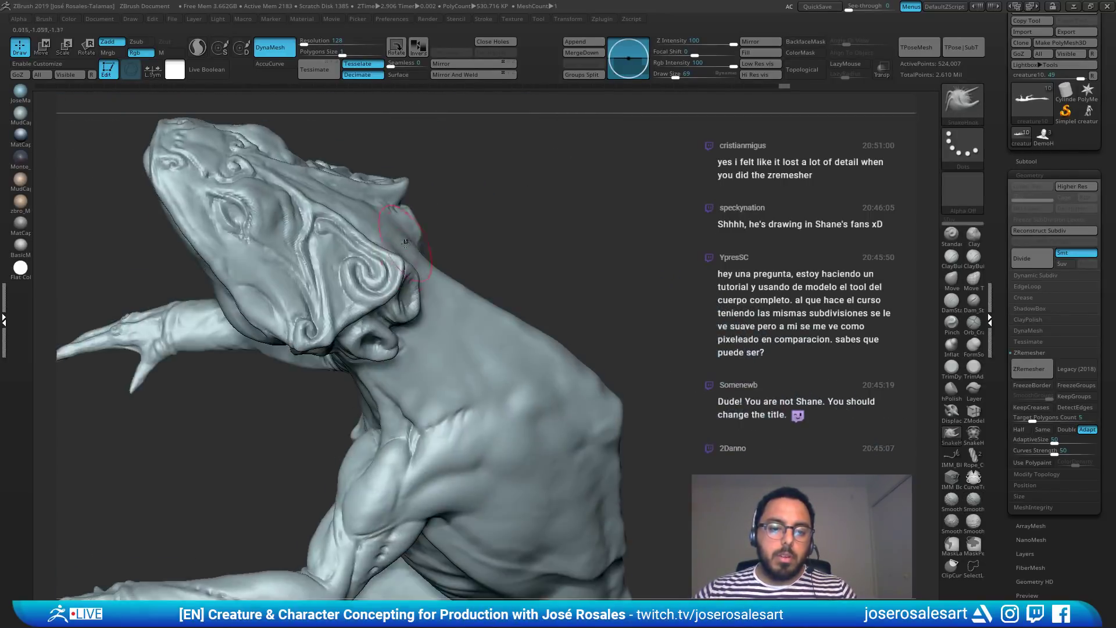
Step: Smooth away the carved swirls and eye detail on the side of the creature's head and the lumps behind the jaw
mouse_move(317, 247)
left_mouse_down("shift")
mouse_move(357, 286)
mouse_move(307, 303)
mouse_move(306, 265)
left_mouse_up("shift")
right_click_drag(337, 305, 285, 233)
mouse_move(281, 214)
left_mouse_down("shift")
mouse_move(244, 215)
mouse_move(221, 168)
mouse_move(319, 209)
left_mouse_up("shift")
right_click_drag(445, 290, 414, 277)
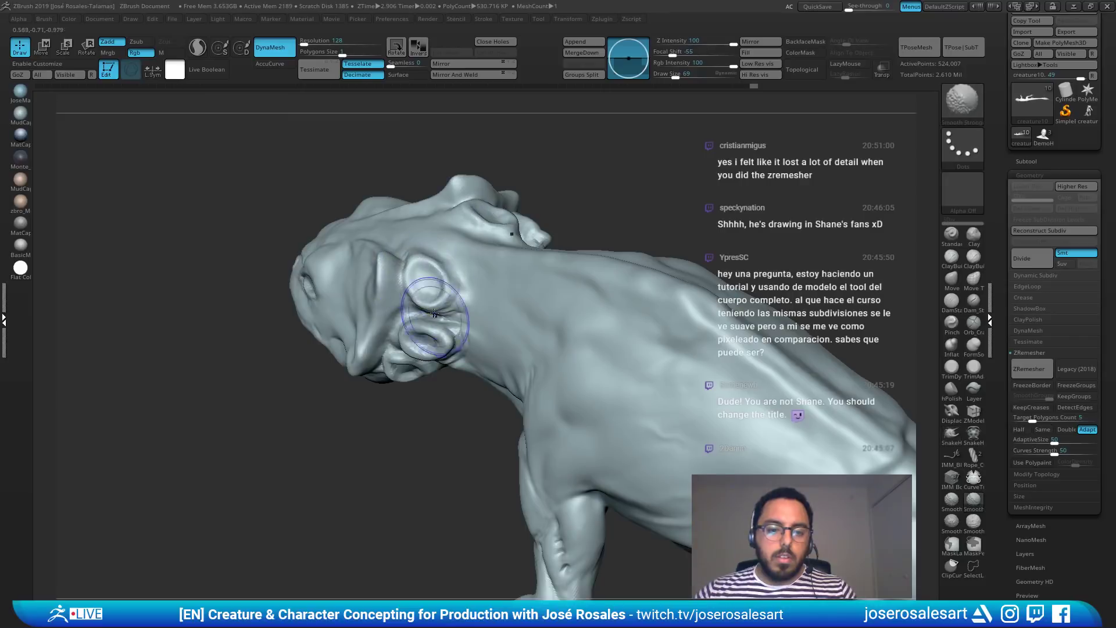
mouse_move(435, 314)
right_mouse_down()
mouse_move(444, 295)
mouse_move(317, 463)
mouse_move(517, 296)
mouse_move(558, 291)
right_mouse_up()
mouse_move(425, 306)
left_mouse_down("shift")
mouse_move(386, 304)
mouse_move(382, 257)
mouse_move(405, 282)
left_mouse_up("shift")
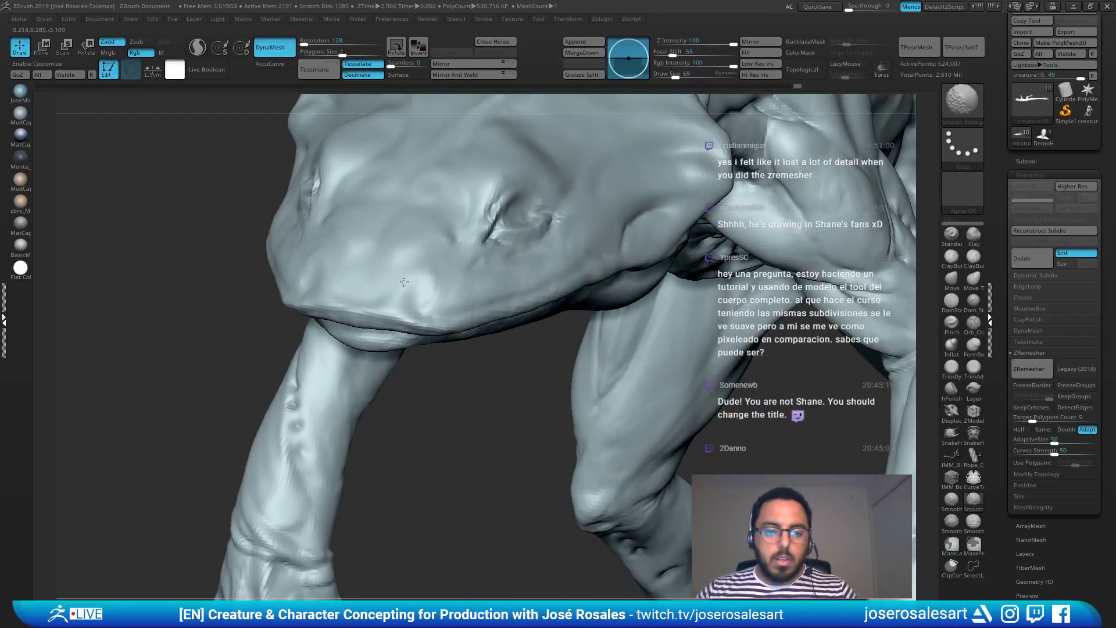
Step: Smooth the wrinkles around the snout, eye sockets and lips on the creature's head
right_click_drag(431, 340, 524, 237)
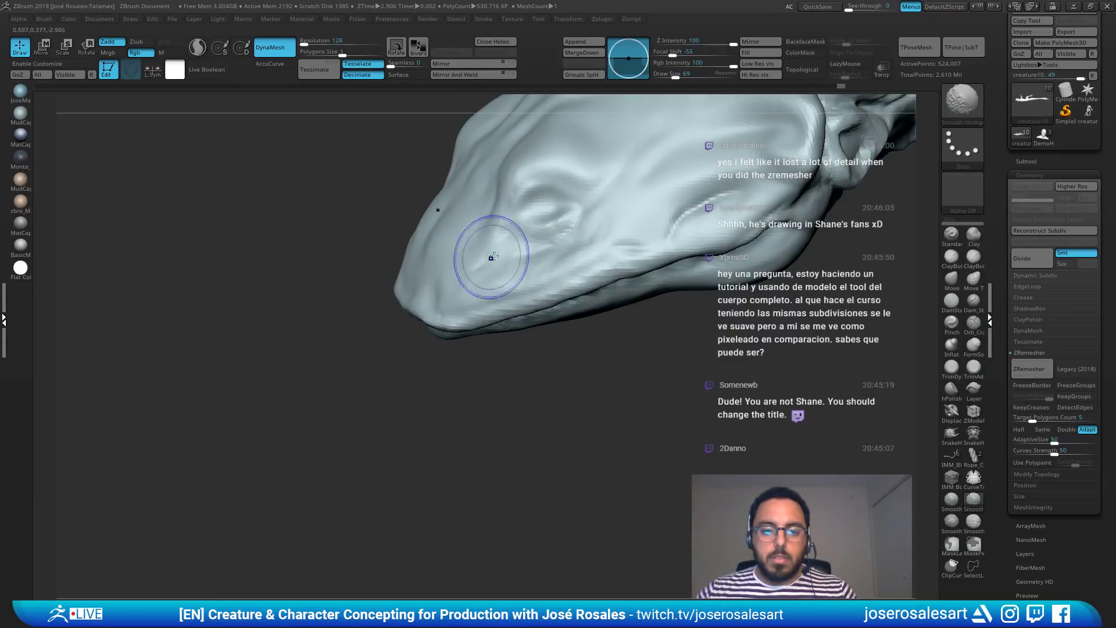
right_click_drag(562, 282, 586, 284)
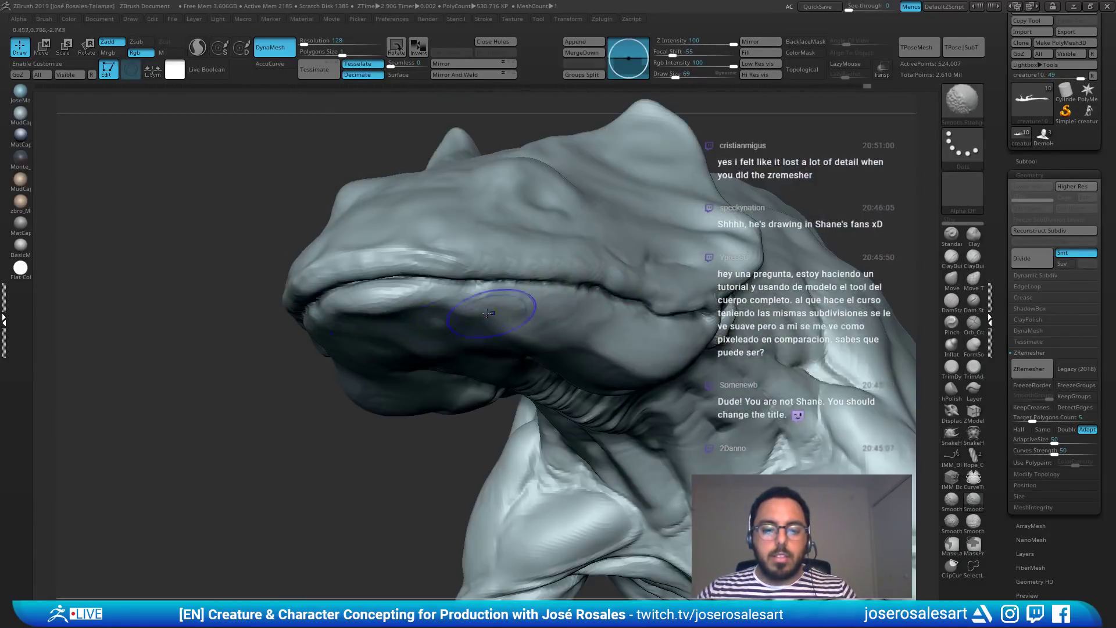
right_click_drag(500, 329, 659, 341)
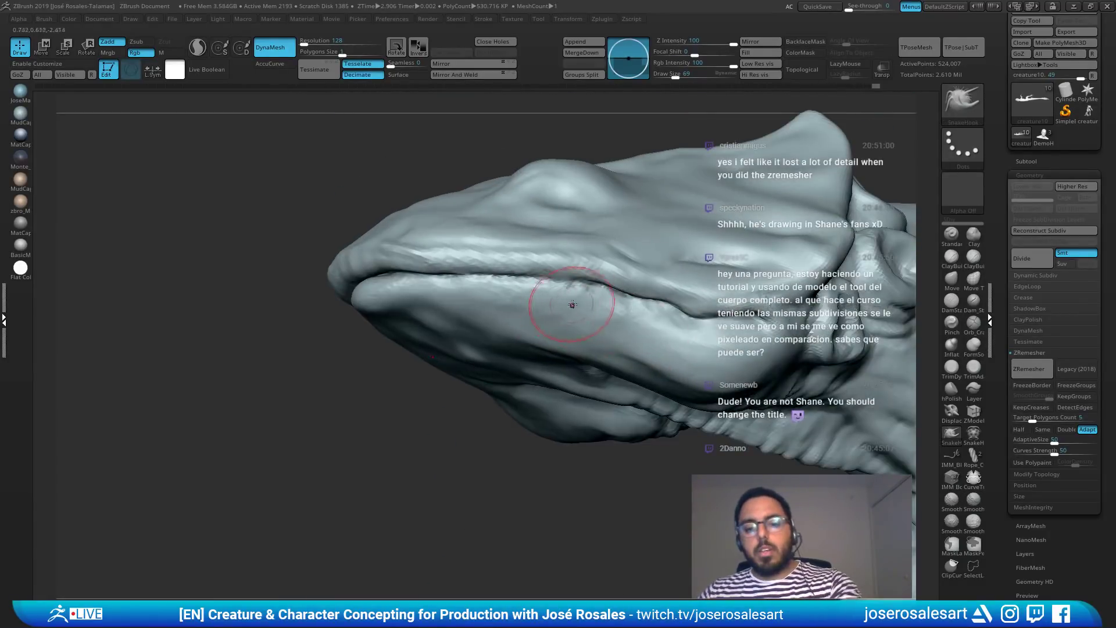
right_click_drag(573, 305, 624, 300)
right_click_drag(389, 283, 523, 334)
right_click_drag(279, 320, 628, 317, "alt")
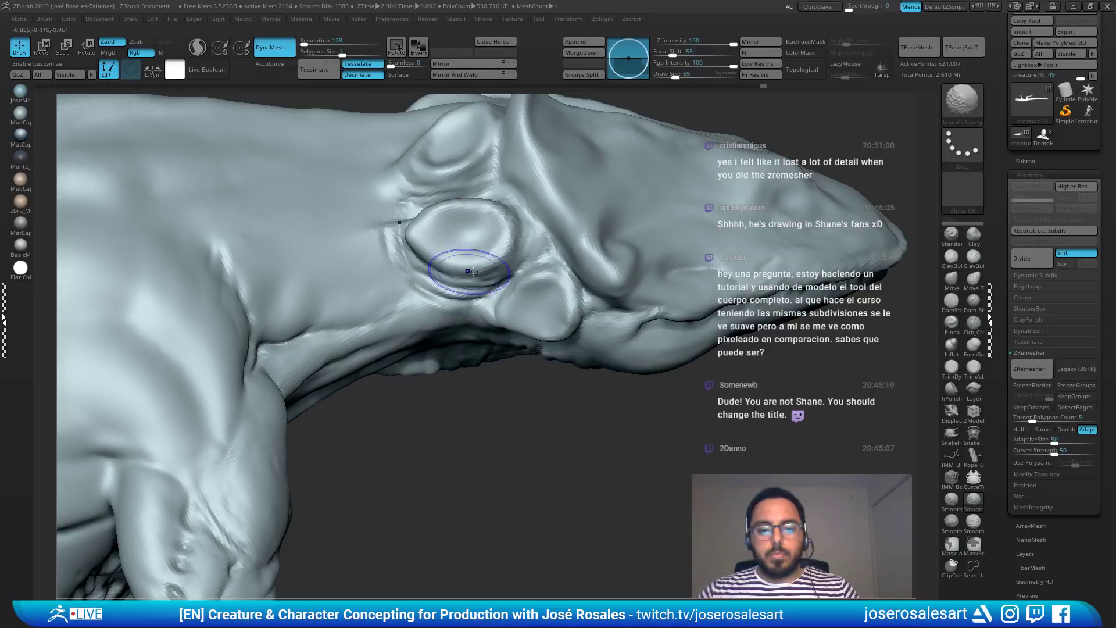
Step: Enlarge the brush and smooth the ridged folds on the throat and the front of the neck
mouse_move(448, 292)
right_mouse_down()
mouse_move(437, 206)
mouse_move(484, 256)
mouse_move(573, 202)
mouse_move(512, 323)
mouse_move(448, 279)
mouse_move(446, 233)
right_mouse_up()
key("bracketright")
key("bracketright")
key("bracketright")
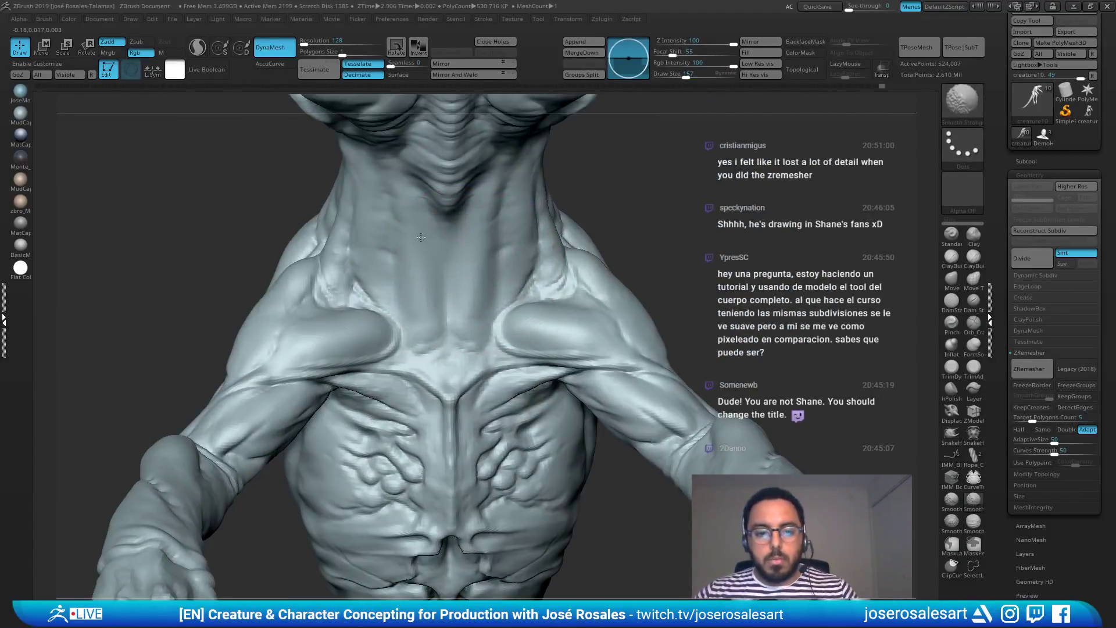
left_click_drag(421, 238, 419, 291, "shift")
mouse_move(428, 279)
right_mouse_down("alt")
mouse_move(430, 325)
mouse_move(445, 192)
right_mouse_up("alt")
left_click_drag(459, 174, 501, 142, "shift")
right_click_drag(503, 142, 503, 249, "alt")
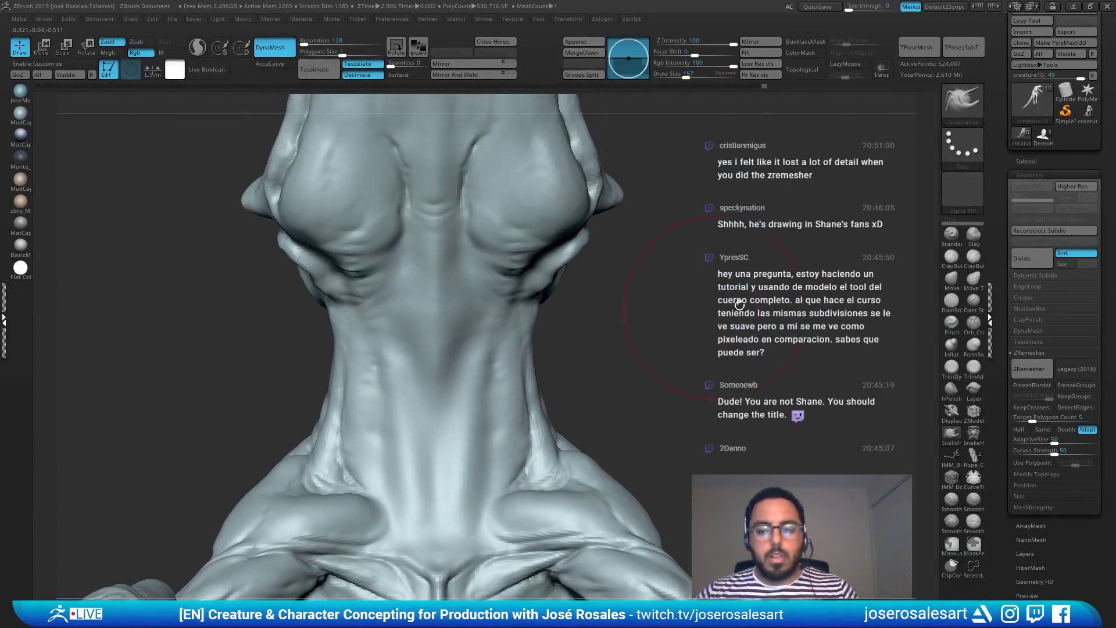
Step: Undo the last two strokes and make creature10 the active subtool
key("ctrl+z")
key("ctrl+z")
right_click_drag(745, 322, 650, 267)
left_click(655, 393, "alt")
key("Down")
Step: Smooth the underside of the jaw, the throat and the neck muscles down to the collarbone
right_click_drag(581, 267, 549, 233)
mouse_move(547, 261)
left_mouse_down("shift")
mouse_move(586, 326)
mouse_move(573, 349)
left_mouse_up("shift")
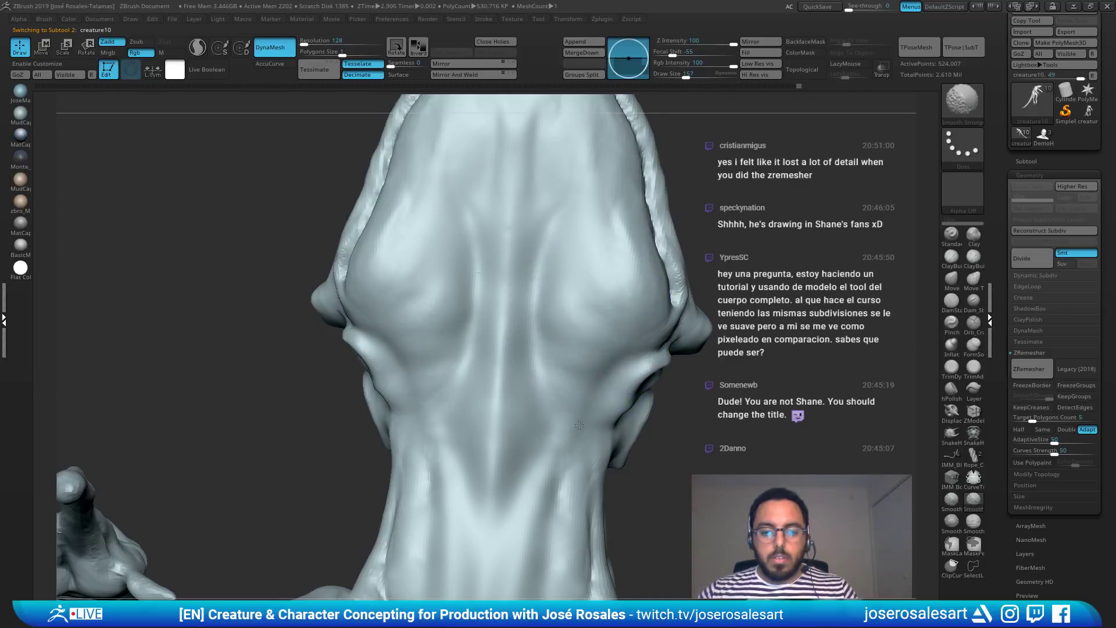
mouse_move(544, 375)
right_mouse_down("alt")
mouse_move(534, 256)
mouse_move(593, 314)
right_mouse_up("alt")
mouse_move(563, 371)
left_mouse_down("shift")
mouse_move(581, 407)
mouse_move(586, 349)
left_mouse_up("shift")
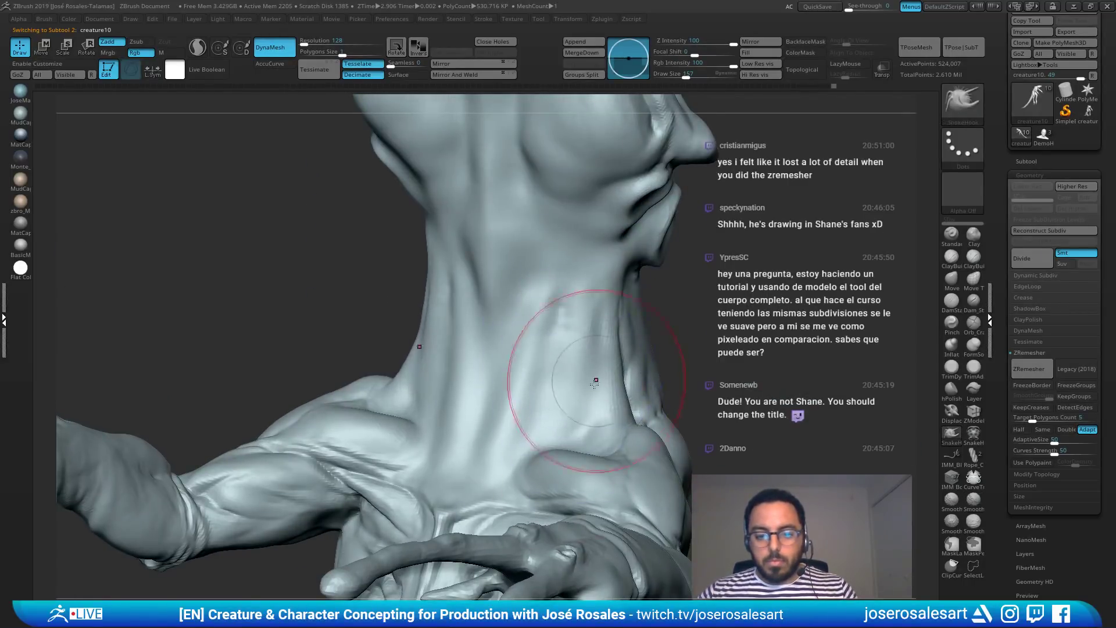
right_click_drag(595, 378, 608, 334)
left_click_drag(654, 419, 655, 386, "shift")
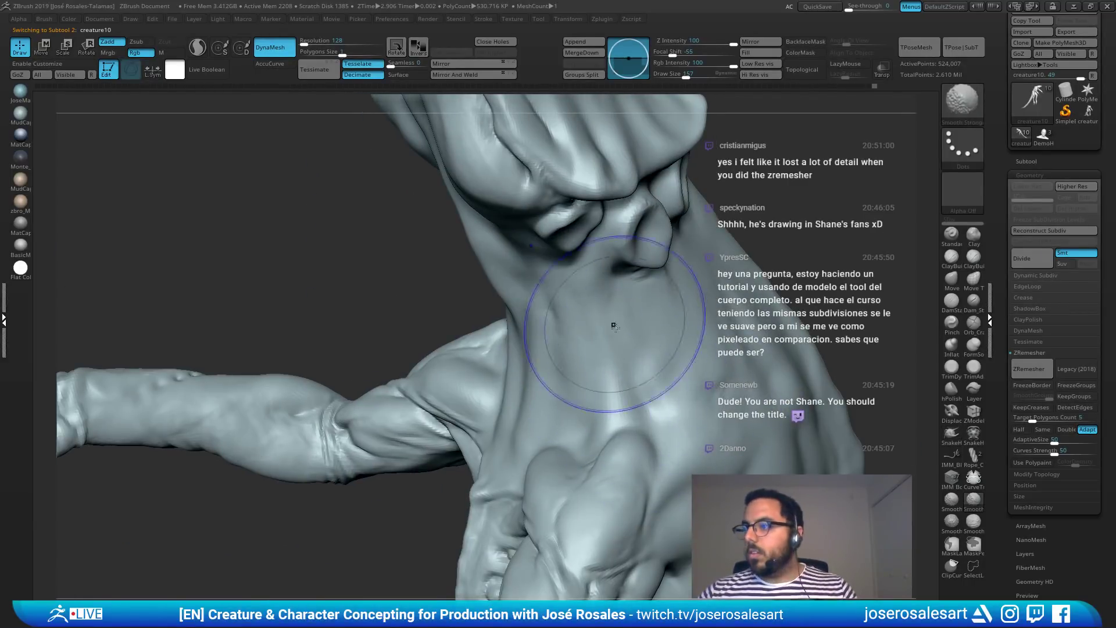
Step: Reduce the brush size to 90 and smooth the muscle creases on the shoulder and upper arm down to the elbow
mouse_move(614, 326)
right_mouse_down("ctrl")
mouse_move(644, 262)
mouse_move(593, 294)
mouse_move(690, 286)
right_mouse_up("ctrl")
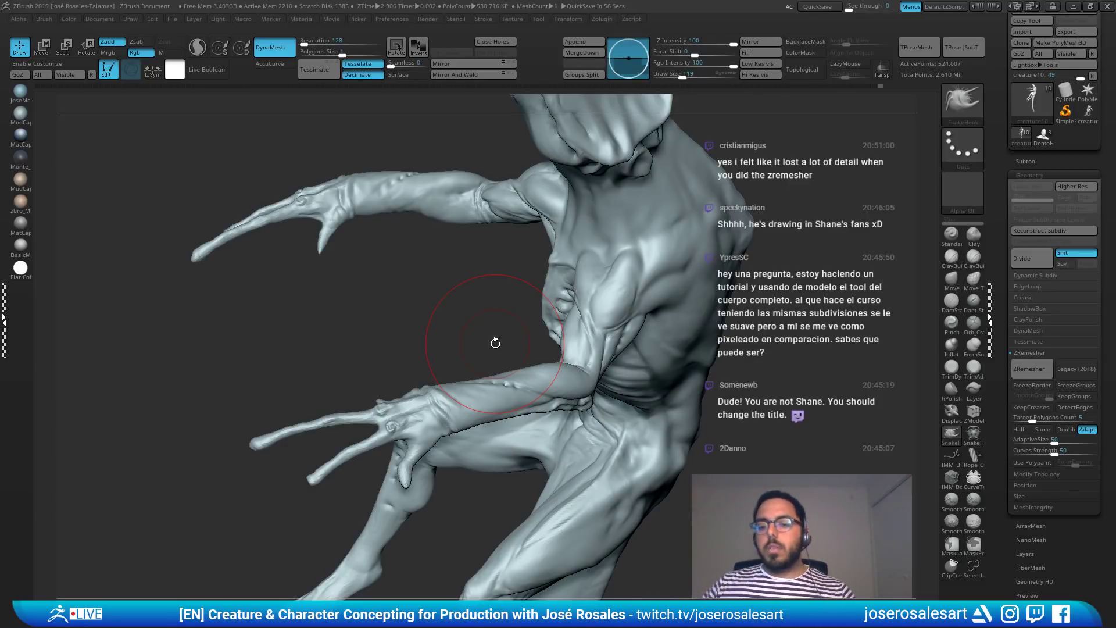
mouse_move(822, 274)
right_mouse_down()
mouse_move(401, 320)
mouse_move(464, 331)
mouse_move(483, 279)
mouse_move(495, 325)
mouse_move(547, 320)
right_mouse_up()
mouse_move(558, 282)
left_mouse_down("shift")
mouse_move(544, 268)
mouse_move(550, 321)
left_mouse_up("shift")
mouse_move(549, 321)
right_mouse_down()
mouse_move(605, 303)
mouse_move(623, 273)
right_mouse_up()
left_click_drag(476, 234, 543, 397, "shift")
right_click_drag(544, 397, 486, 336)
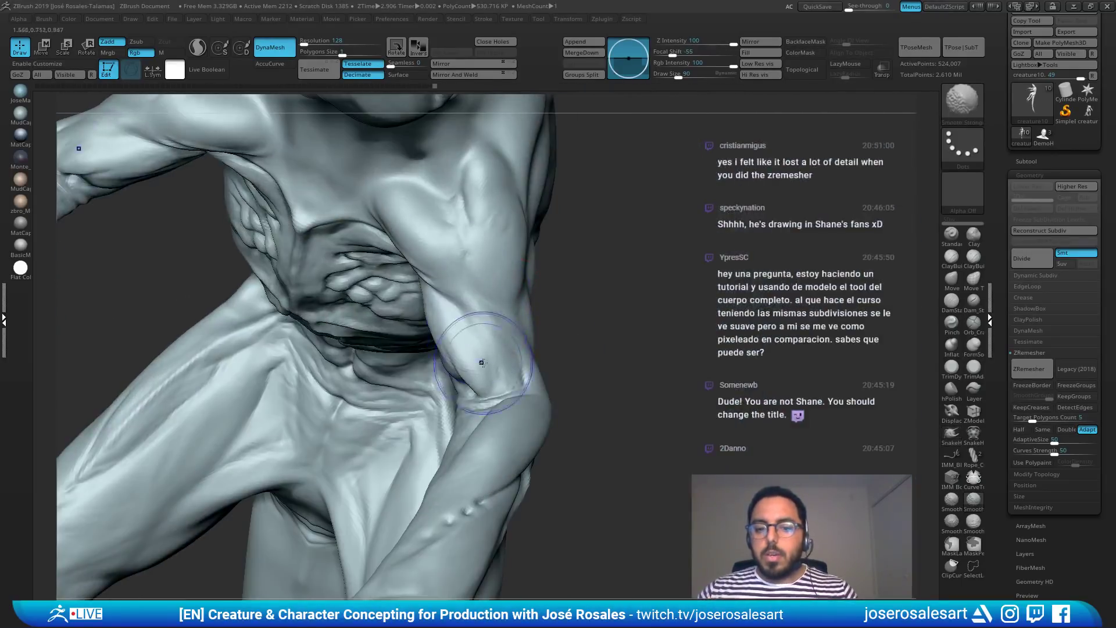
right_click_drag(426, 289, 436, 299)
mouse_move(410, 265)
left_mouse_down("shift")
mouse_move(366, 241)
mouse_move(401, 265)
left_mouse_up("shift")
left_click_drag(445, 202, 465, 214, "shift")
mouse_move(466, 214)
right_mouse_down()
mouse_move(511, 262)
mouse_move(540, 246)
right_mouse_up()
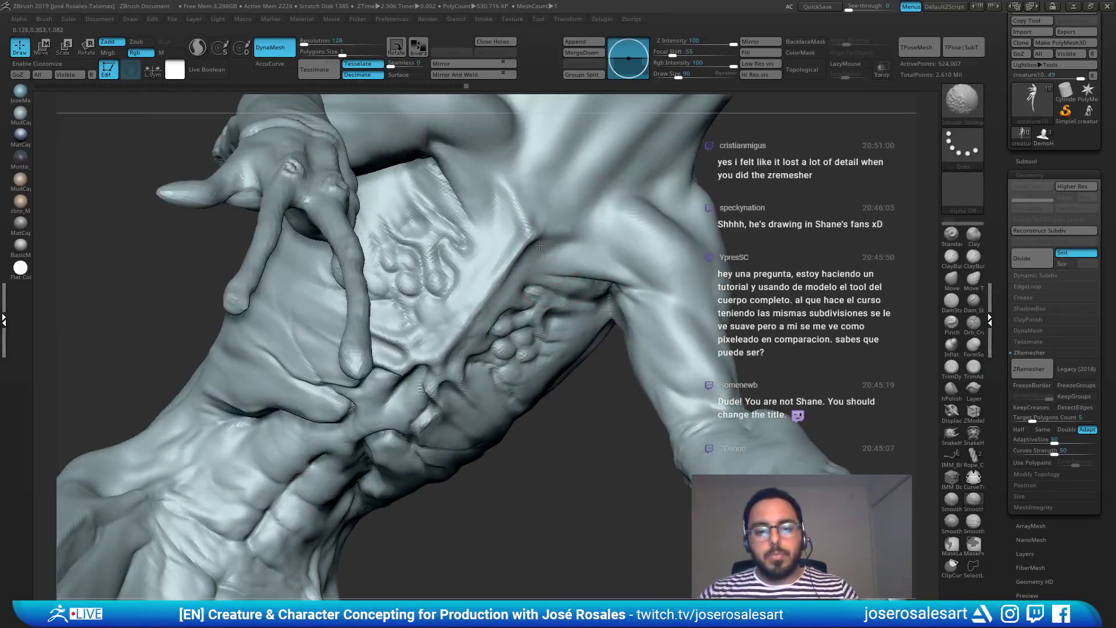
Step: Smooth away the clusters of lumps and folds on both sides of the chest
left_click_drag(504, 238, 506, 389, "shift")
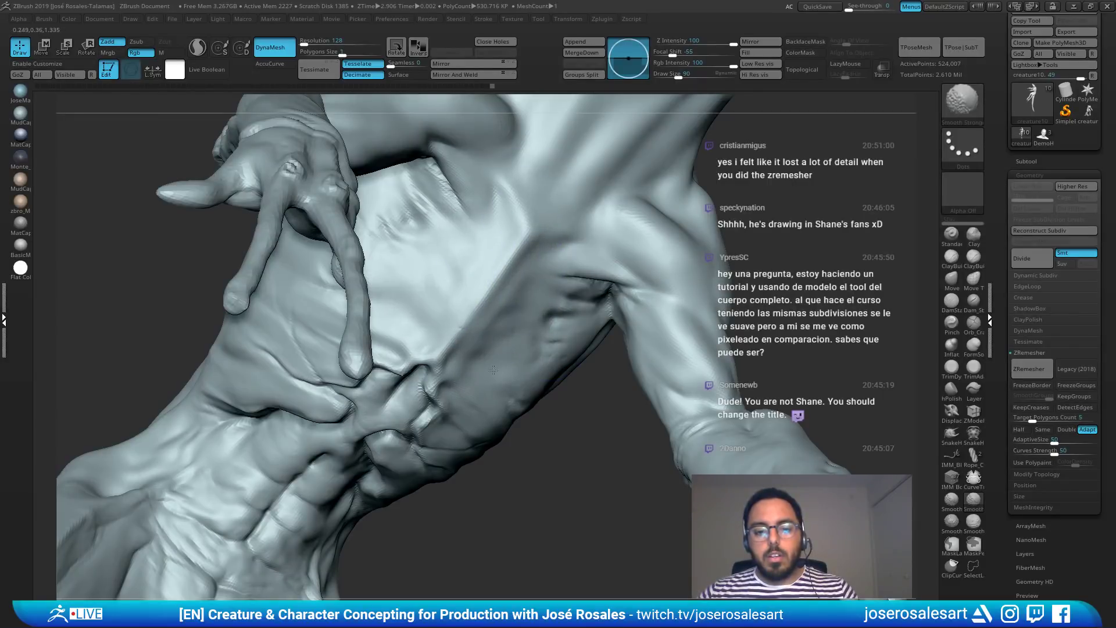
right_click_drag(494, 370, 572, 199)
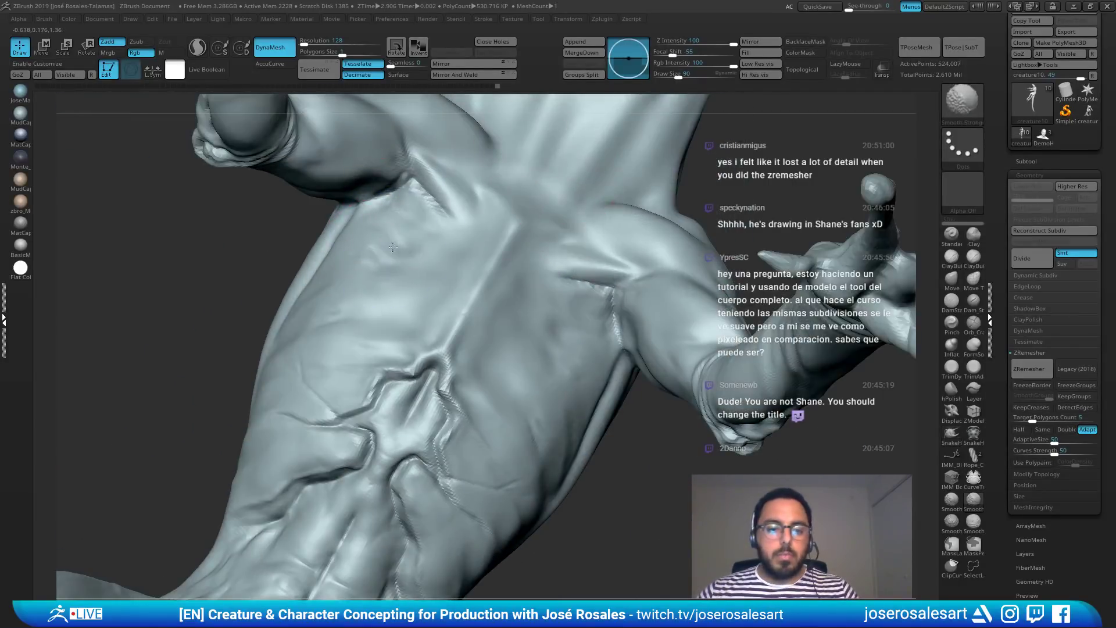
right_click_drag(369, 316, 468, 282)
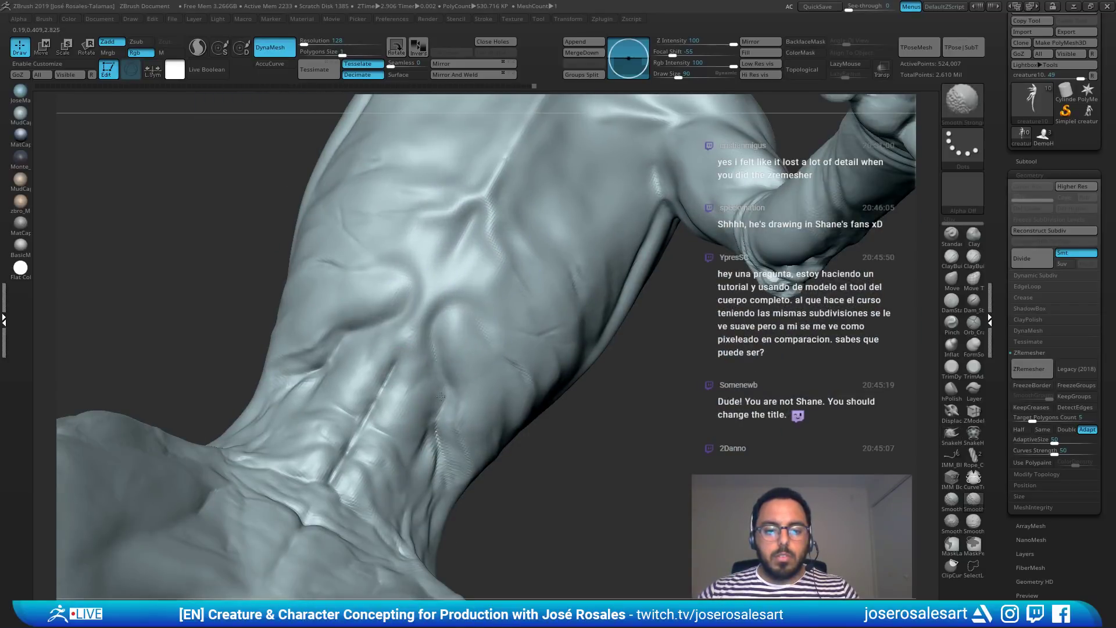
Step: Smooth the deep abdominal creases and the wrinkles around the waist
mouse_move(441, 396)
left_mouse_down("shift")
mouse_move(383, 423)
mouse_move(382, 467)
left_mouse_up("shift")
right_click_drag(503, 429, 459, 433)
left_click_drag(444, 349, 464, 381, "shift")
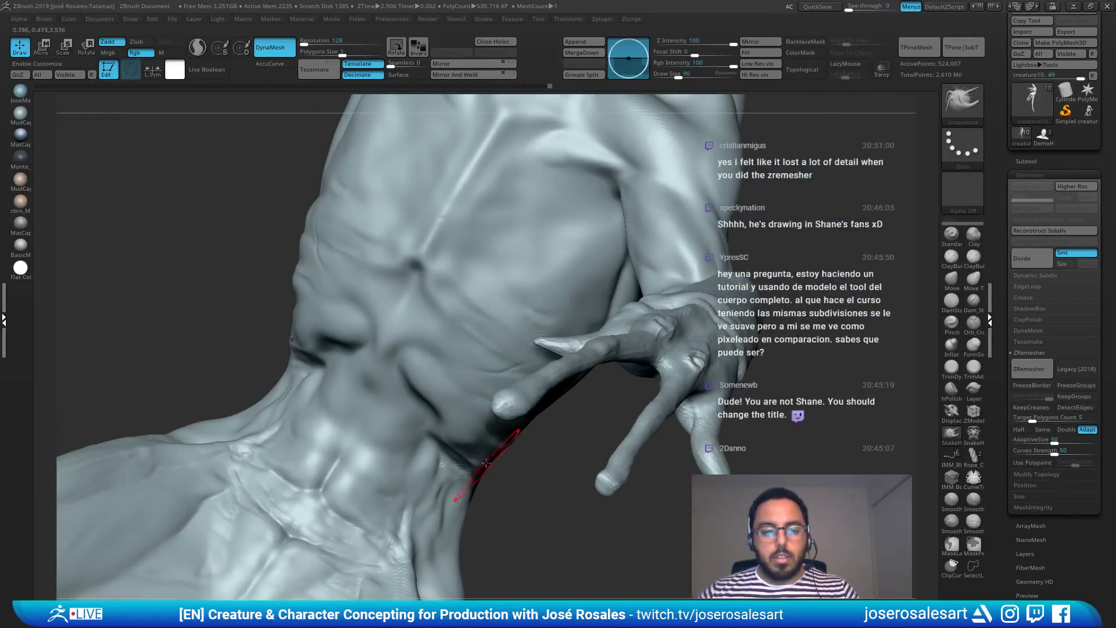
right_click_drag(486, 463, 538, 291)
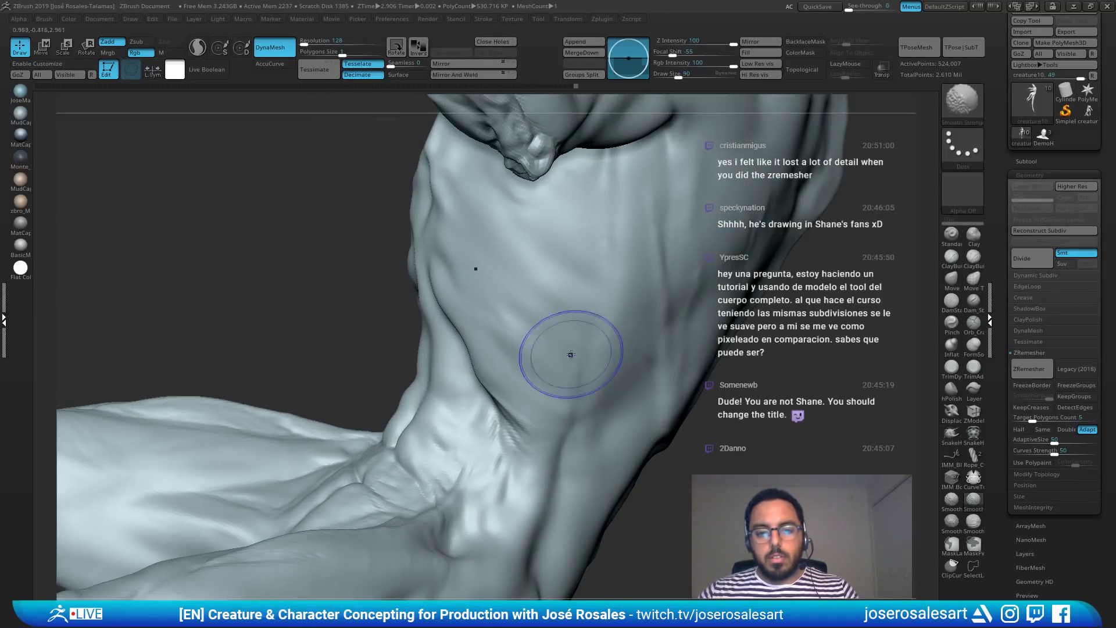
Step: Smooth the skin folds along the flank and the side of the ribcage
right_click_drag(568, 356, 614, 149)
mouse_move(346, 249)
right_mouse_down("ctrl")
mouse_move(399, 356)
mouse_move(498, 162)
right_mouse_up("ctrl")
left_click_drag(499, 162, 478, 226, "shift")
mouse_move(466, 295)
right_mouse_down()
mouse_move(511, 357)
mouse_move(540, 351)
right_mouse_up()
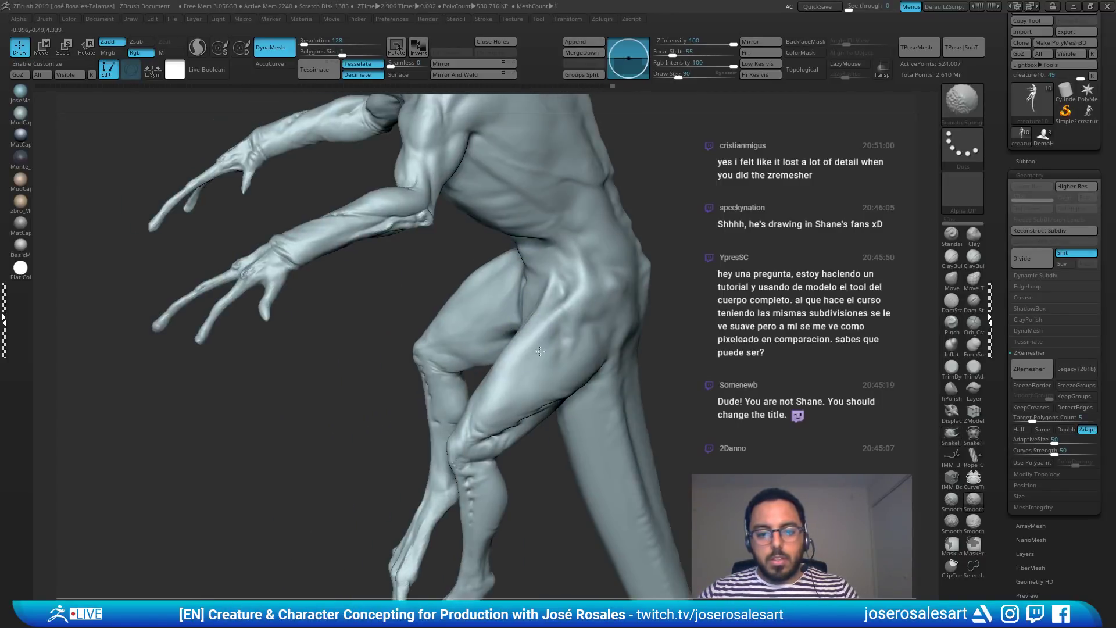
Step: Smooth the folds on the thigh and around the back of the knee
right_click_drag(576, 315, 391, 318)
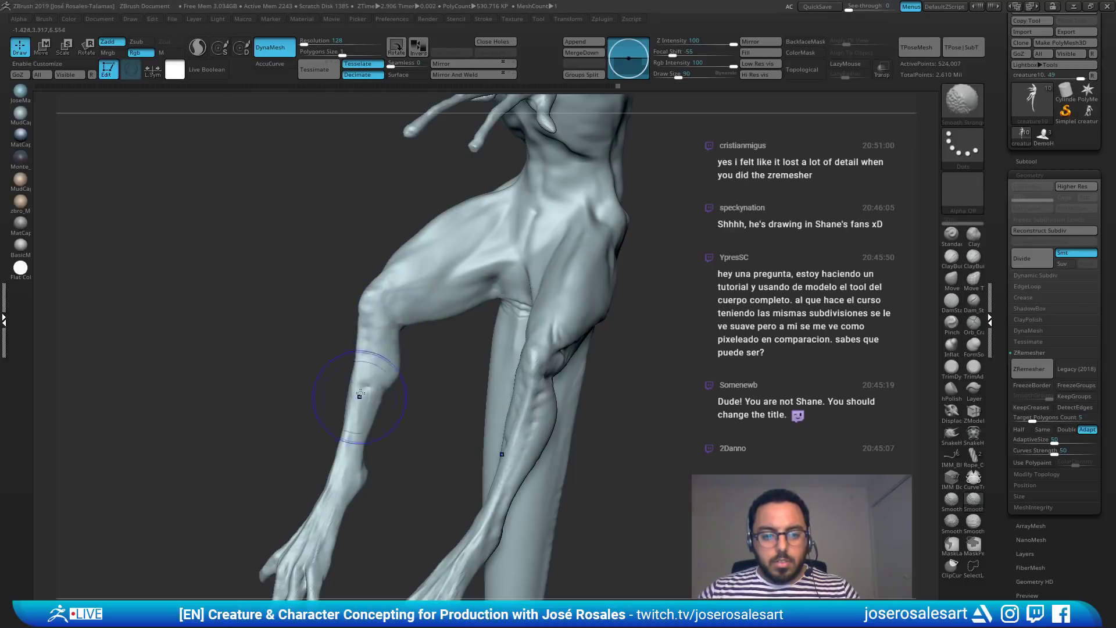
mouse_move(361, 427)
right_mouse_down()
mouse_move(553, 294)
mouse_move(551, 270)
right_mouse_up()
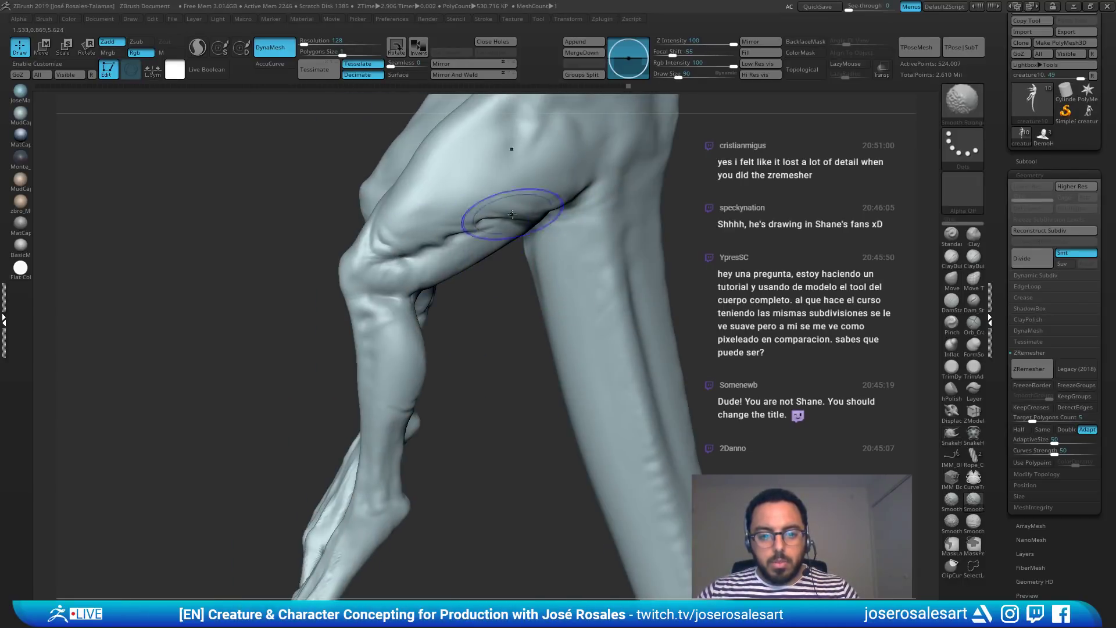
mouse_move(513, 214)
left_mouse_down("shift")
mouse_move(471, 204)
mouse_move(491, 222)
left_mouse_up("shift")
right_click_drag(393, 232, 533, 234)
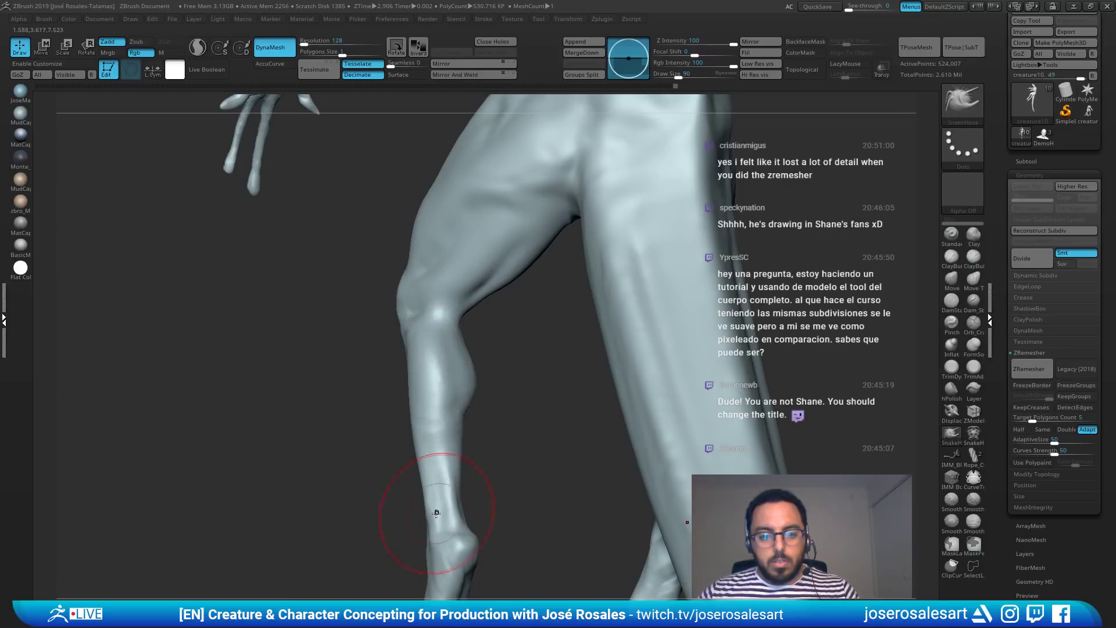
Step: Smooth the bumps and tendons of the lower leg from the shin through the ankle to the foot
mouse_move(436, 513)
right_mouse_down()
mouse_move(549, 176)
mouse_move(436, 448)
mouse_move(456, 294)
mouse_move(494, 430)
right_mouse_up()
mouse_move(486, 430)
left_mouse_down("shift")
mouse_move(474, 372)
mouse_move(470, 415)
left_mouse_up("shift")
mouse_move(460, 401)
right_mouse_down()
mouse_move(499, 345)
mouse_move(444, 388)
right_mouse_up()
mouse_move(444, 388)
left_mouse_down("shift")
mouse_move(436, 280)
mouse_move(396, 296)
mouse_move(360, 261)
left_mouse_up("shift")
right_click_drag(416, 215, 444, 271, "ctrl")
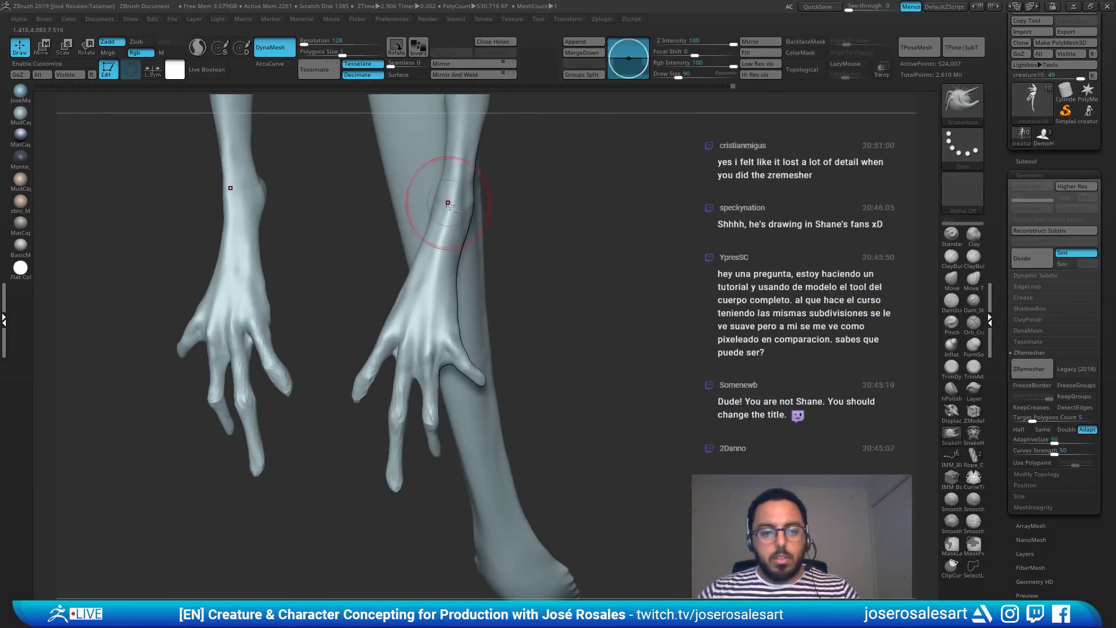
right_click_drag(448, 204, 453, 209)
key("shift")
left_click_drag(479, 189, 484, 168, "shift")
right_click_drag(489, 157, 448, 285, "alt")
left_click_drag(462, 285, 466, 312, "shift")
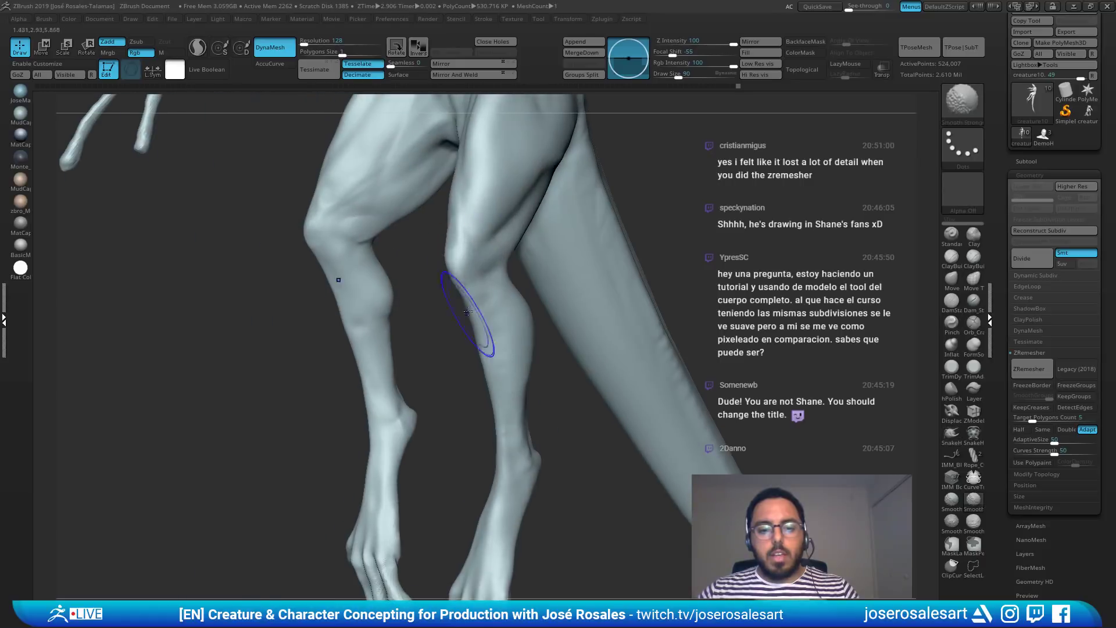
Step: Smooth the muscle detail on the upper thigh and hip
right_click_drag(505, 134, 521, 219, "alt")
key("ctrl")
key("shift")
mouse_move(453, 210)
right_mouse_down()
mouse_move(493, 256)
mouse_move(511, 312)
right_mouse_up()
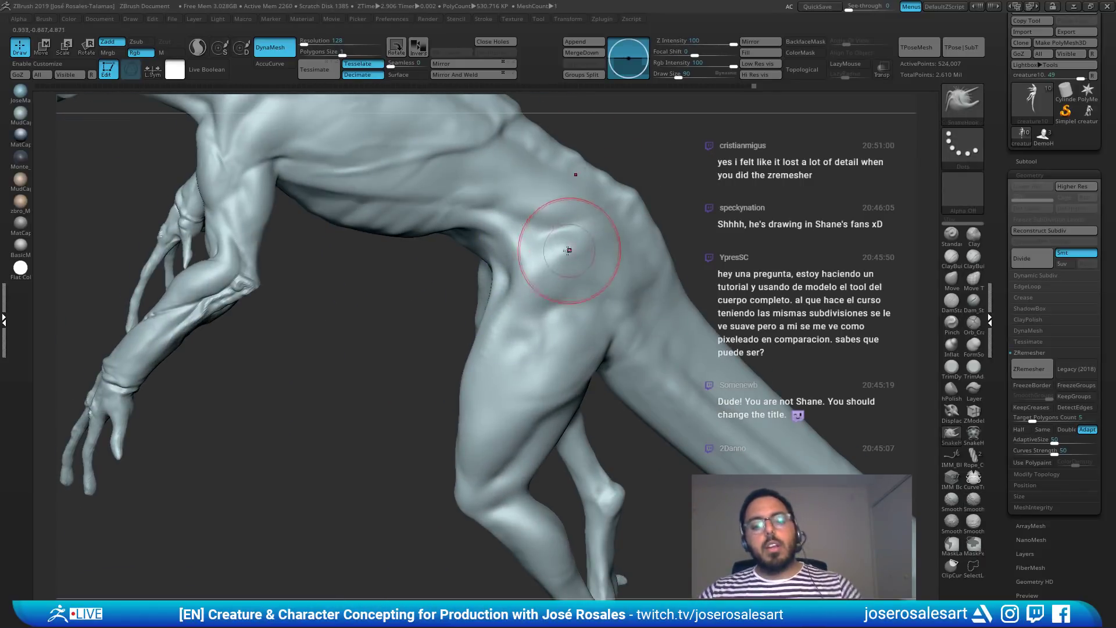
mouse_move(568, 250)
right_mouse_down()
mouse_move(523, 237)
mouse_move(561, 221)
right_mouse_up()
Step: Smooth the elbow wrinkles and the ridges along the forearm
right_click_drag(223, 277, 134, 279)
key("shift")
mouse_move(442, 291)
right_mouse_down()
mouse_move(404, 239)
mouse_move(510, 298)
right_mouse_up()
key("ctrl")
right_click_drag(511, 211, 477, 233)
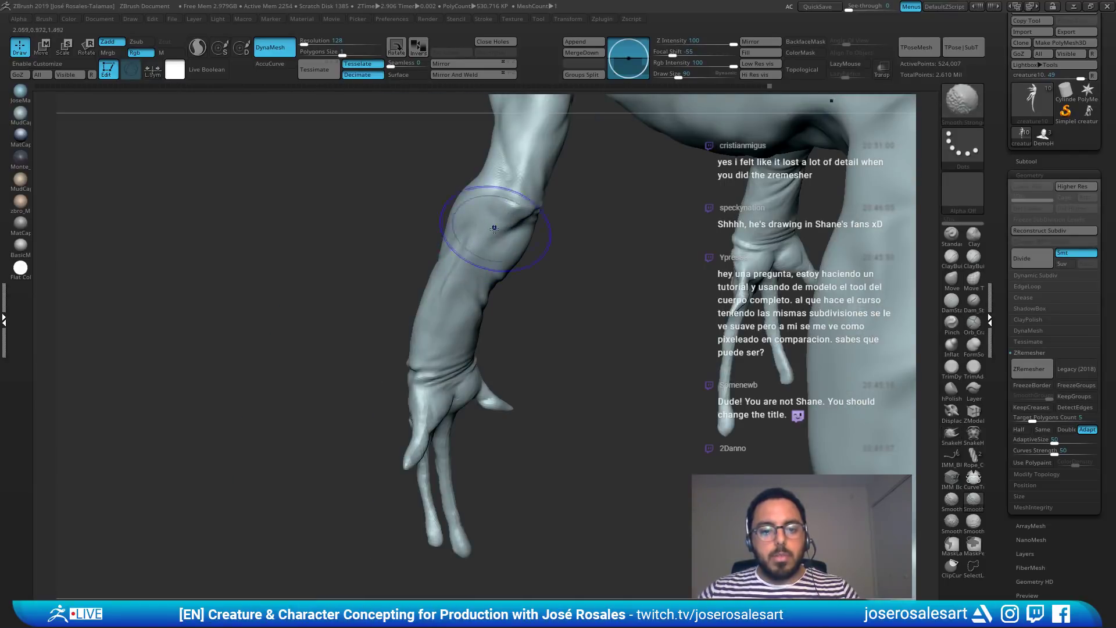
key("shift")
mouse_move(483, 290)
right_mouse_down()
mouse_move(451, 283)
mouse_move(451, 205)
mouse_move(416, 287)
mouse_move(443, 250)
mouse_move(351, 247)
right_mouse_up()
key("shift")
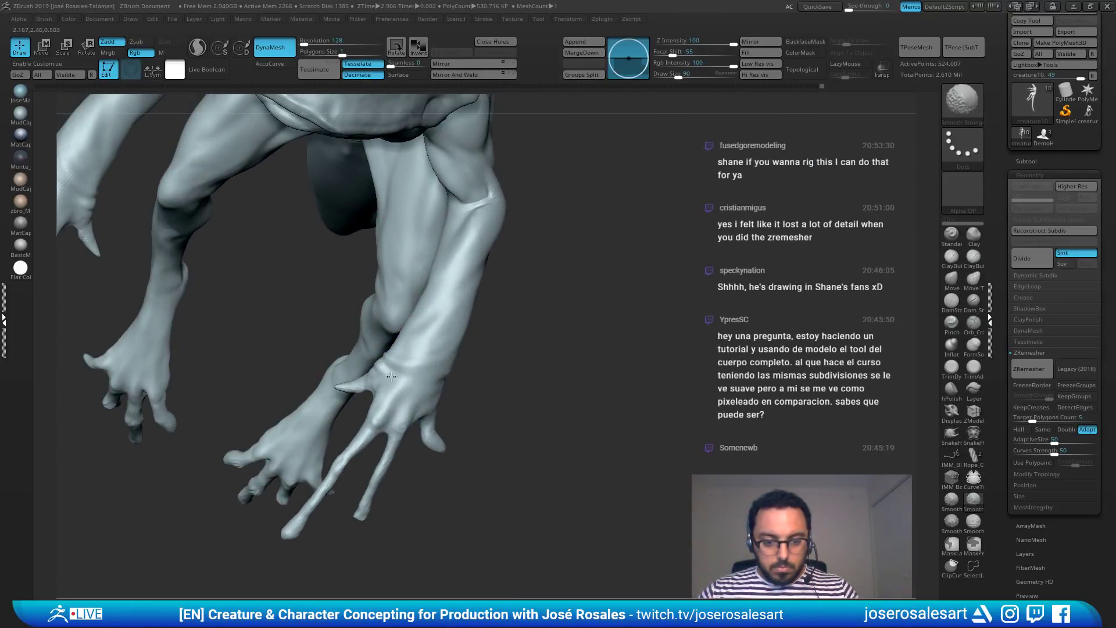
Step: Smooth the wrist creases and the palm of the front hand
right_click_drag(466, 365, 459, 334)
mouse_move(460, 334)
left_mouse_down("shift")
mouse_move(459, 381)
mouse_move(446, 390)
left_mouse_up("shift")
right_click_drag(447, 389, 490, 349)
left_click_drag(489, 349, 483, 402, "shift")
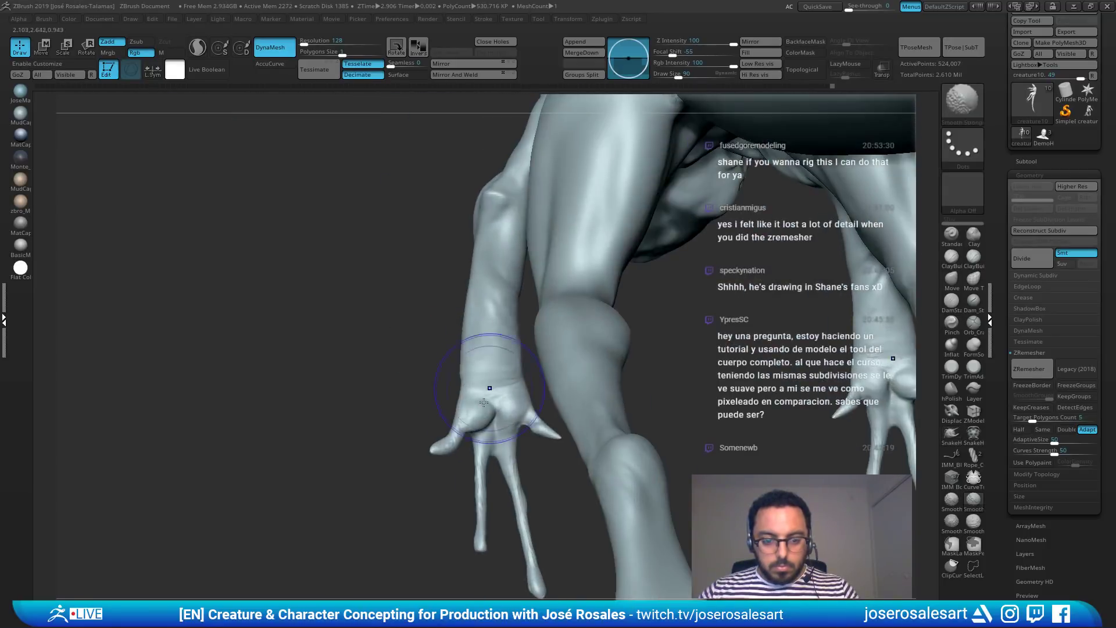
right_click_drag(474, 337, 308, 349)
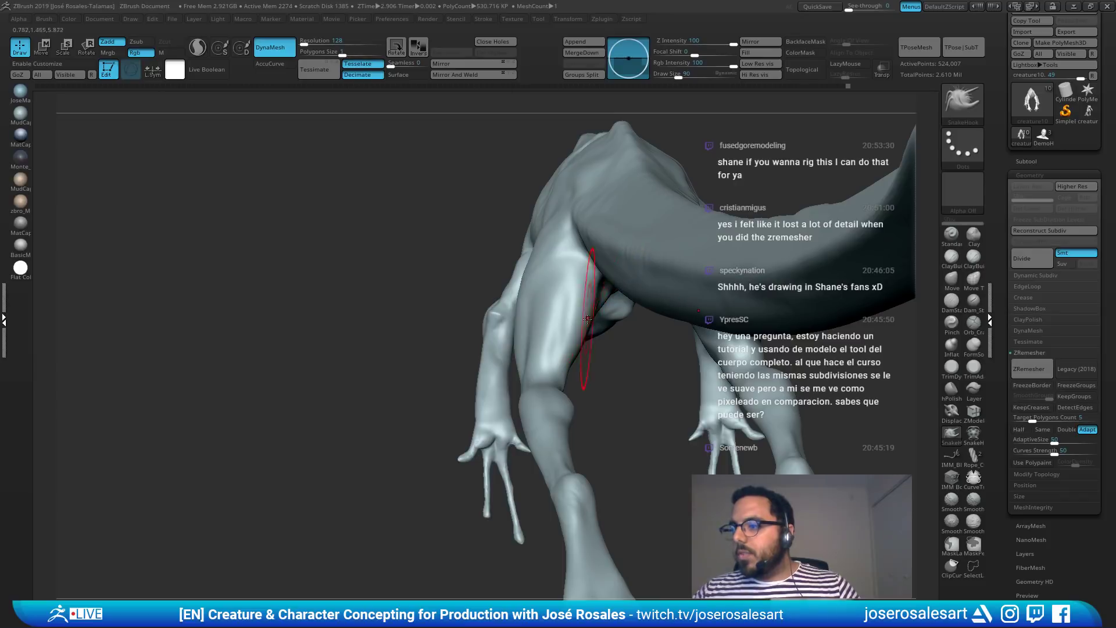
Step: Smooth the remaining creases on the upper arm and the inner side of the elbow
right_click_drag(567, 316, 580, 278)
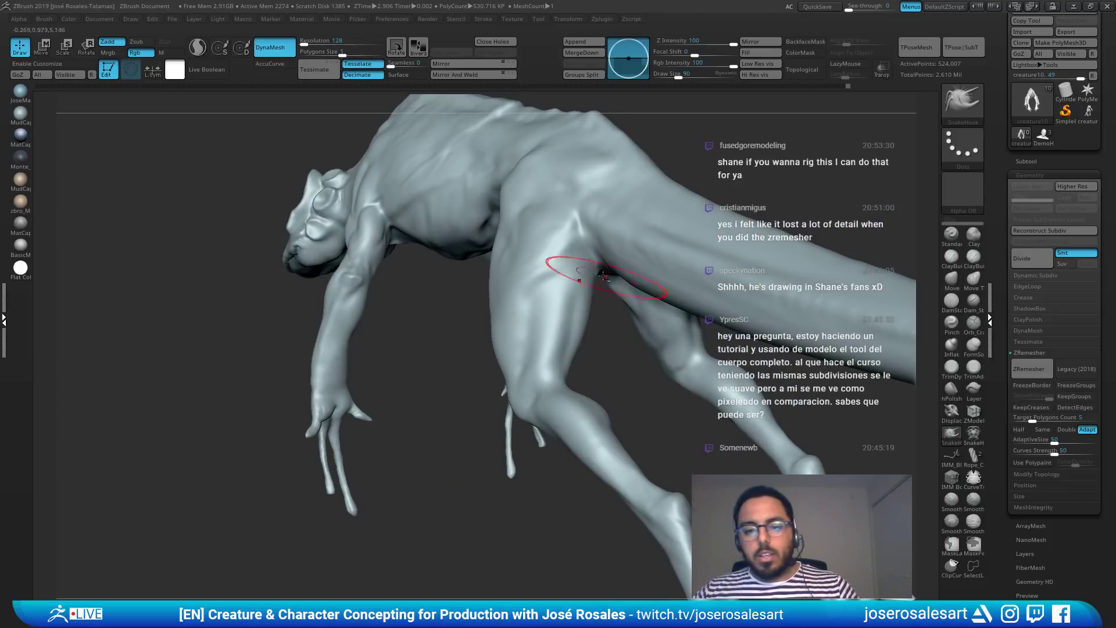
right_click_drag(519, 214, 597, 310)
mouse_move(527, 295)
right_mouse_down()
mouse_move(569, 308)
mouse_move(556, 317)
right_mouse_up()
right_click_drag(556, 317, 531, 354, "ctrl")
left_click_drag(523, 381, 535, 420, "shift")
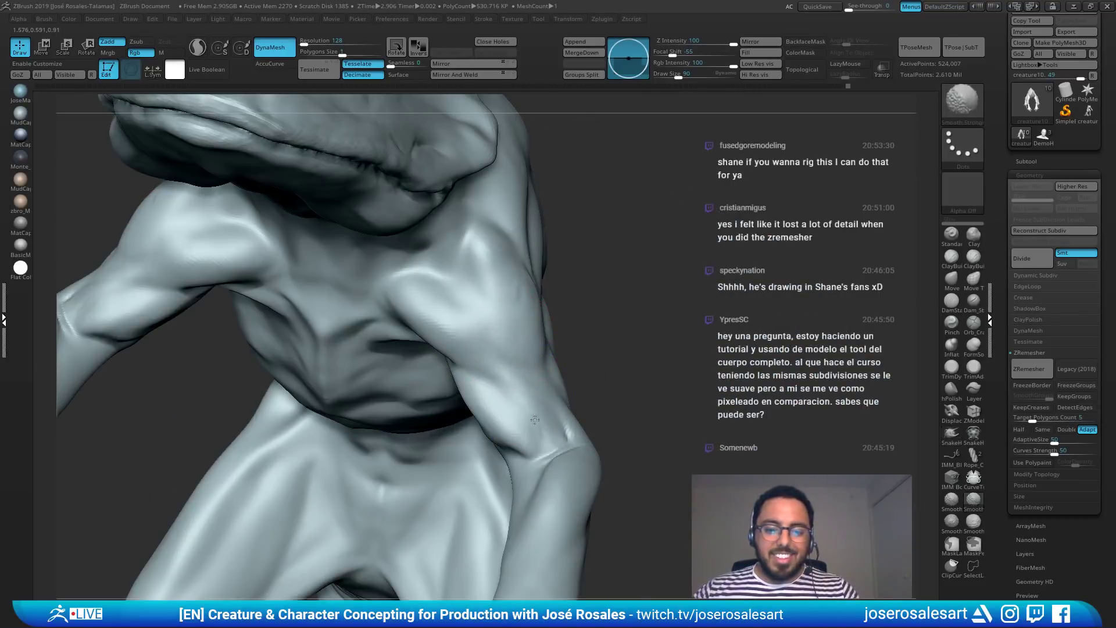
right_click_drag(550, 437, 544, 368)
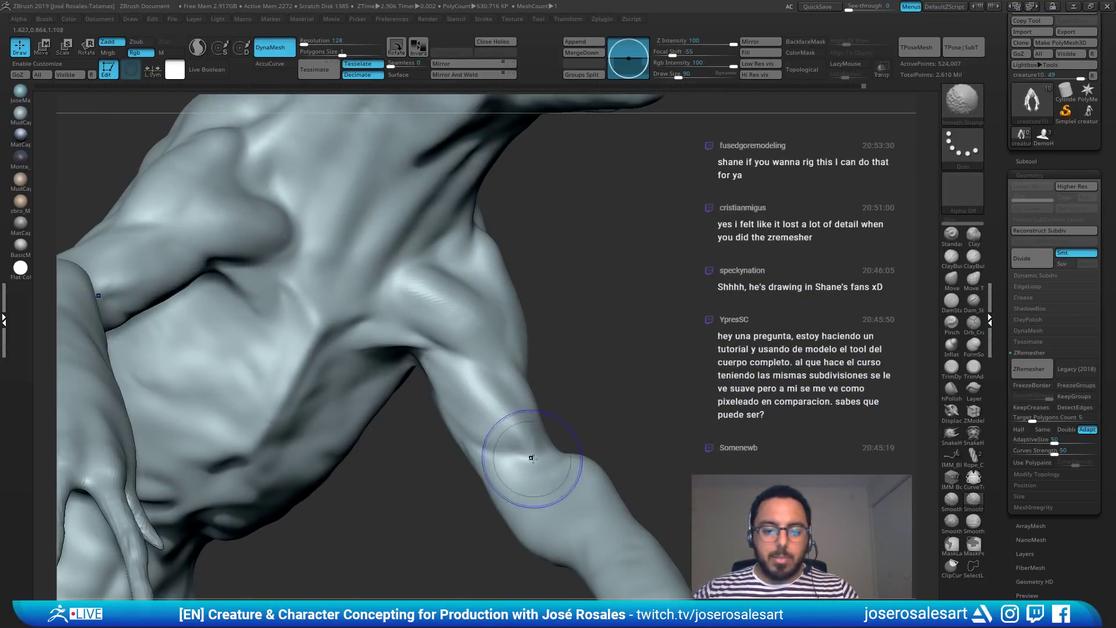
right_click_drag(533, 458, 541, 324)
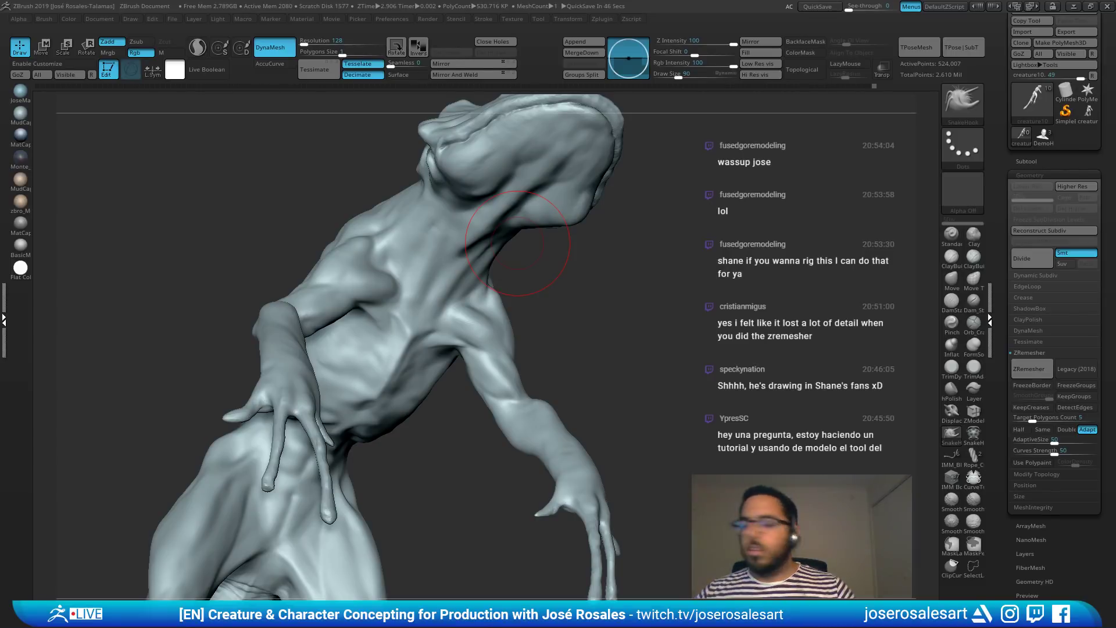
Step: Smooth the base of the tail where it meets the hip
mouse_move(531, 256)
left_mouse_down()
mouse_move(518, 284)
mouse_move(616, 259)
mouse_move(465, 258)
mouse_move(547, 239)
mouse_move(548, 306)
mouse_move(465, 175)
mouse_move(461, 186)
left_mouse_up()
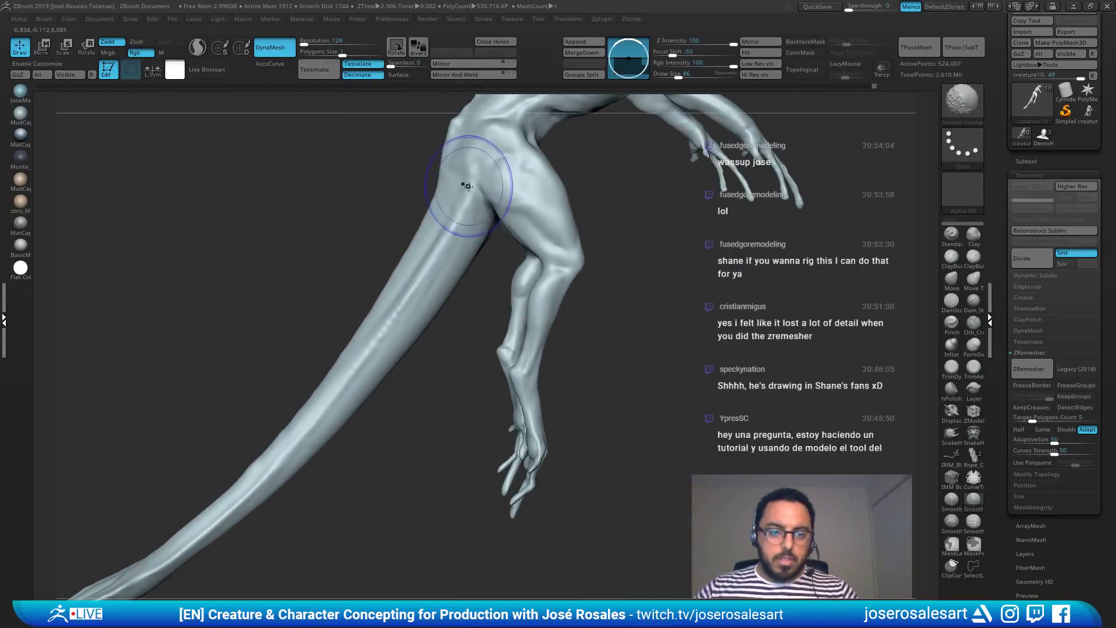
left_click_drag(273, 420, 355, 407)
left_click_drag(405, 221, 448, 173, "shift")
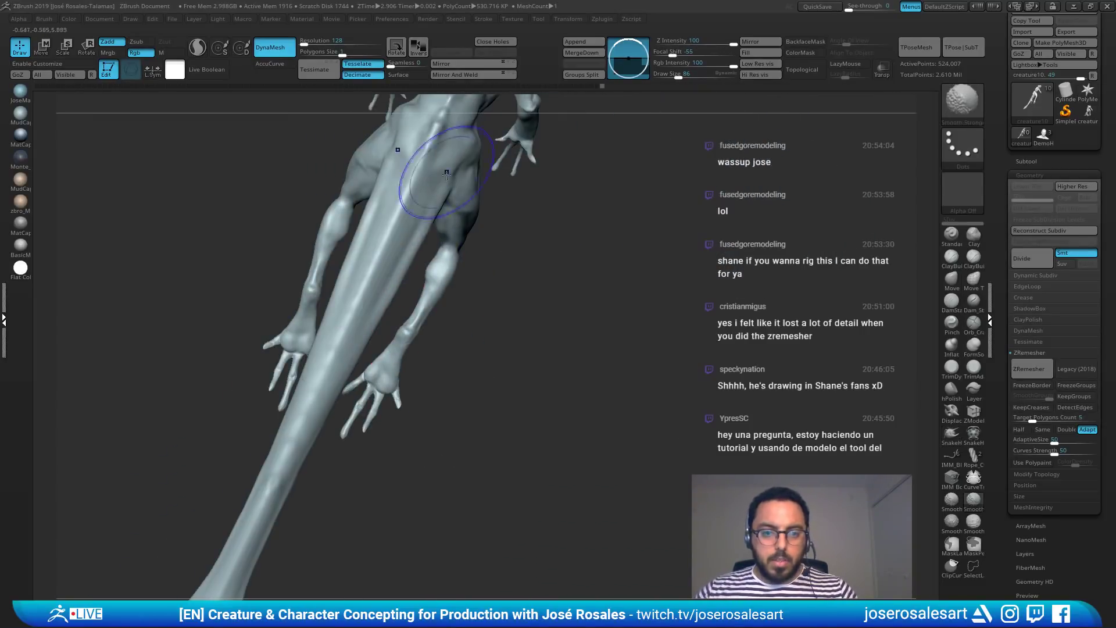
Step: Smooth the creases along the flank and lower back, and check the whole body from several sides
mouse_move(361, 181)
left_mouse_down()
mouse_move(401, 231)
mouse_move(360, 252)
left_mouse_up()
left_click_drag(360, 252, 427, 372, "alt")
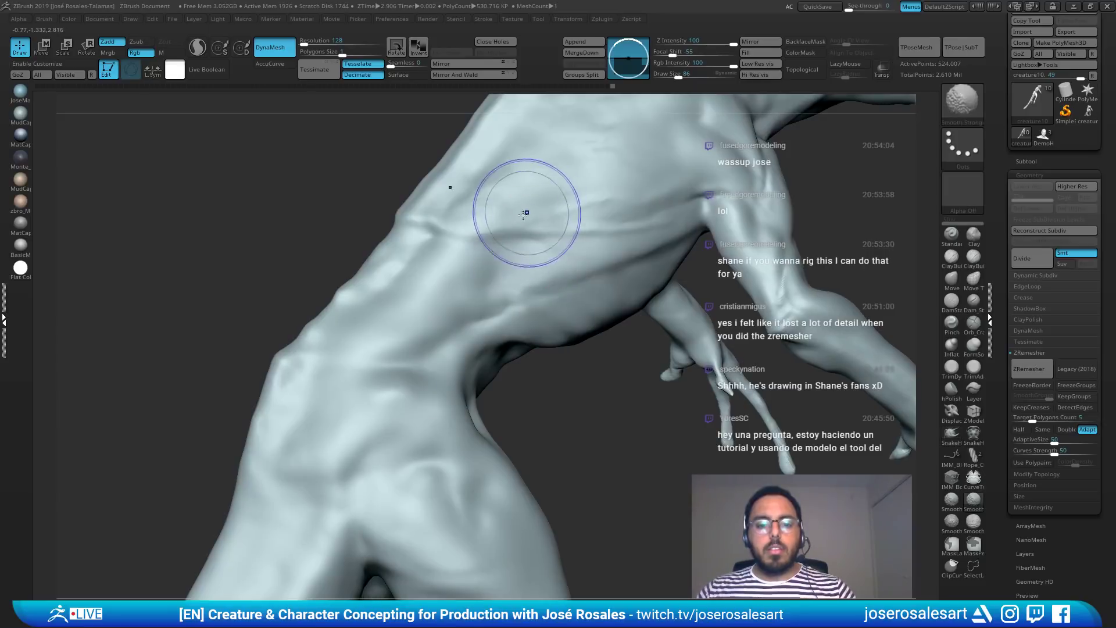
mouse_move(526, 212)
left_mouse_down("shift")
mouse_move(623, 200)
mouse_move(604, 219)
left_mouse_up("shift")
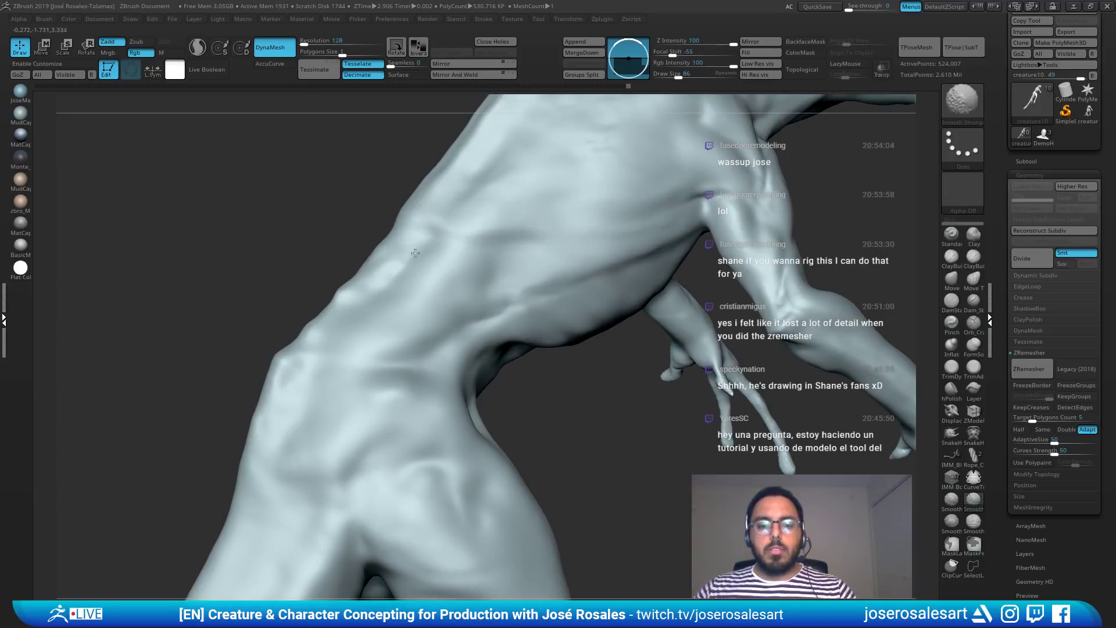
left_click_drag(756, 172, 658, 244, "alt")
left_click_drag(317, 224, 414, 165, "alt")
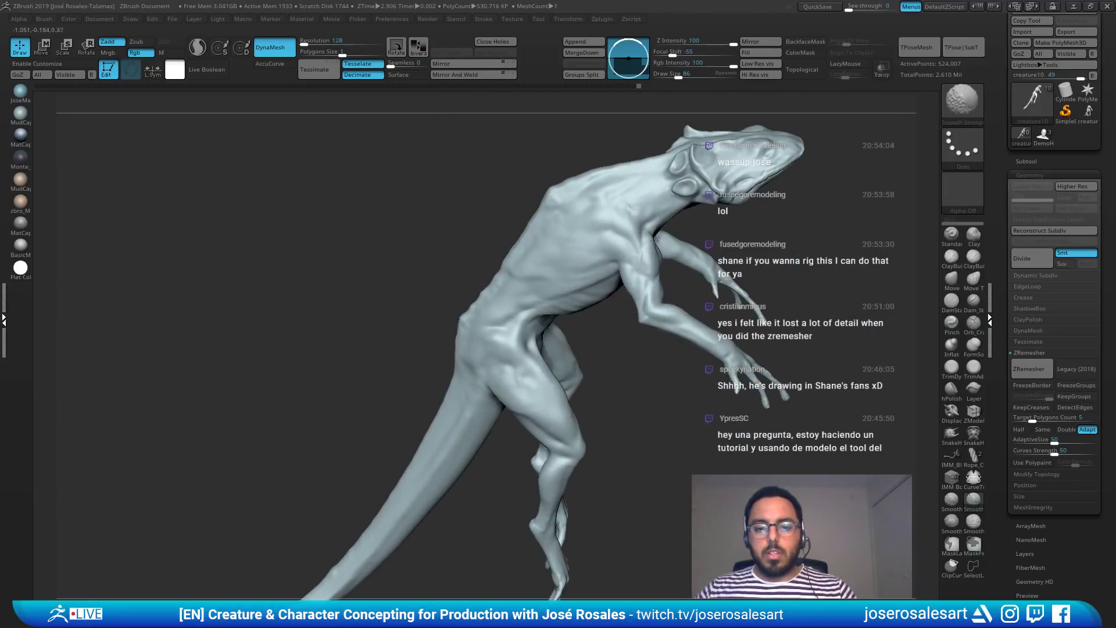
left_click_drag(669, 291, 546, 279)
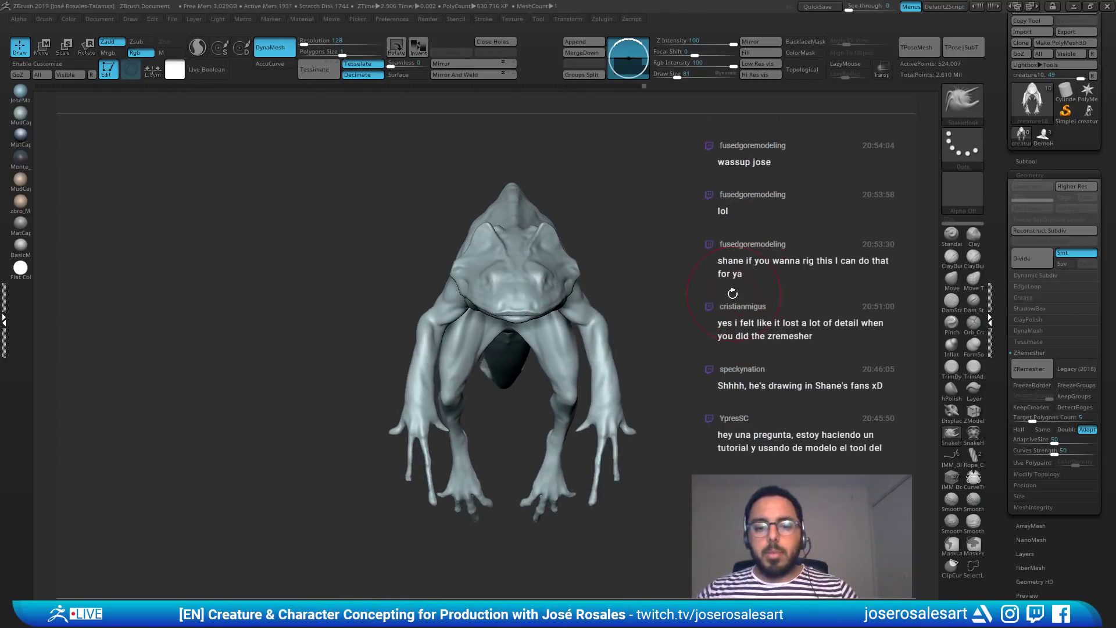
mouse_move(730, 294)
left_mouse_down("alt")
mouse_move(688, 235)
mouse_move(681, 272)
left_mouse_up("alt")
mouse_move(641, 228)
right_mouse_down("ctrl")
mouse_move(568, 236)
mouse_move(636, 240)
right_mouse_up("ctrl")
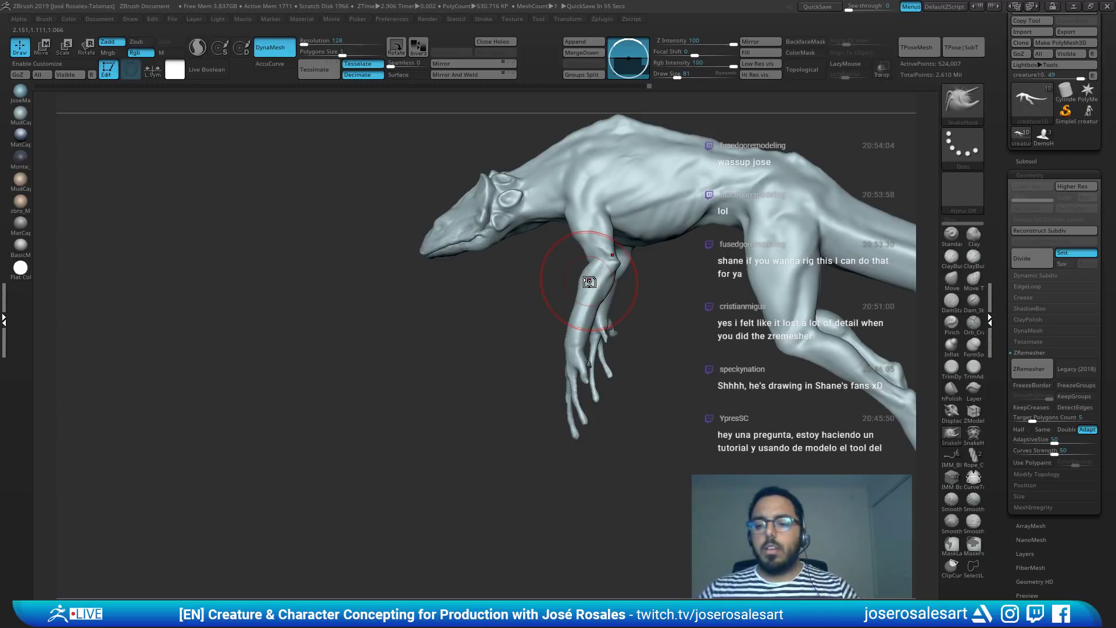
Step: Turn on the PolyFrame display for the body and inspect the mesh around the hind legs and tail
right_click_drag(590, 282, 525, 256)
right_click_drag(563, 292, 521, 256)
mouse_move(389, 192)
right_mouse_down()
mouse_move(483, 228)
mouse_move(596, 310)
right_mouse_up()
key("shift+f")
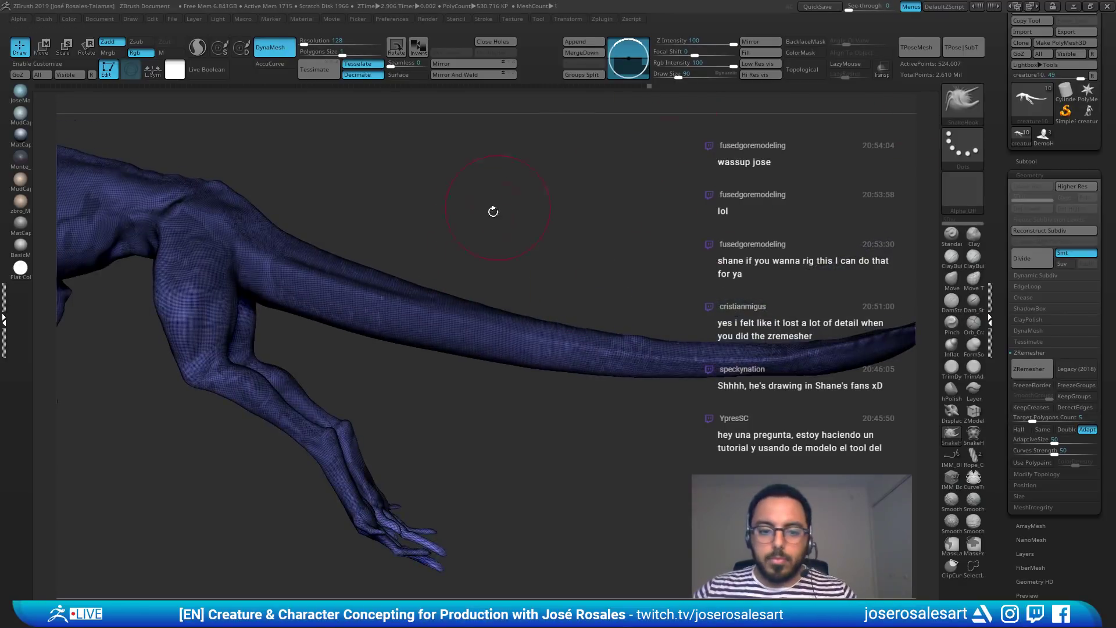
right_click_drag(493, 212, 520, 264, "ctrl")
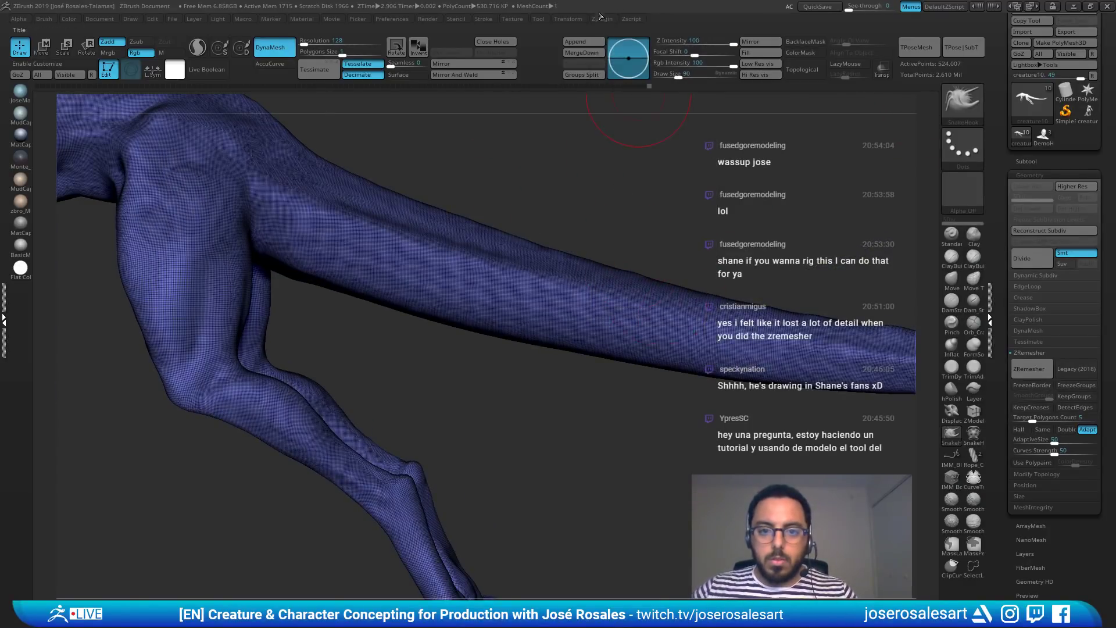
Step: Set the PolyFrame display to show only the polygroup fill colours, without the wireframe lines
left_click(602, 18)
mouse_move(568, 19)
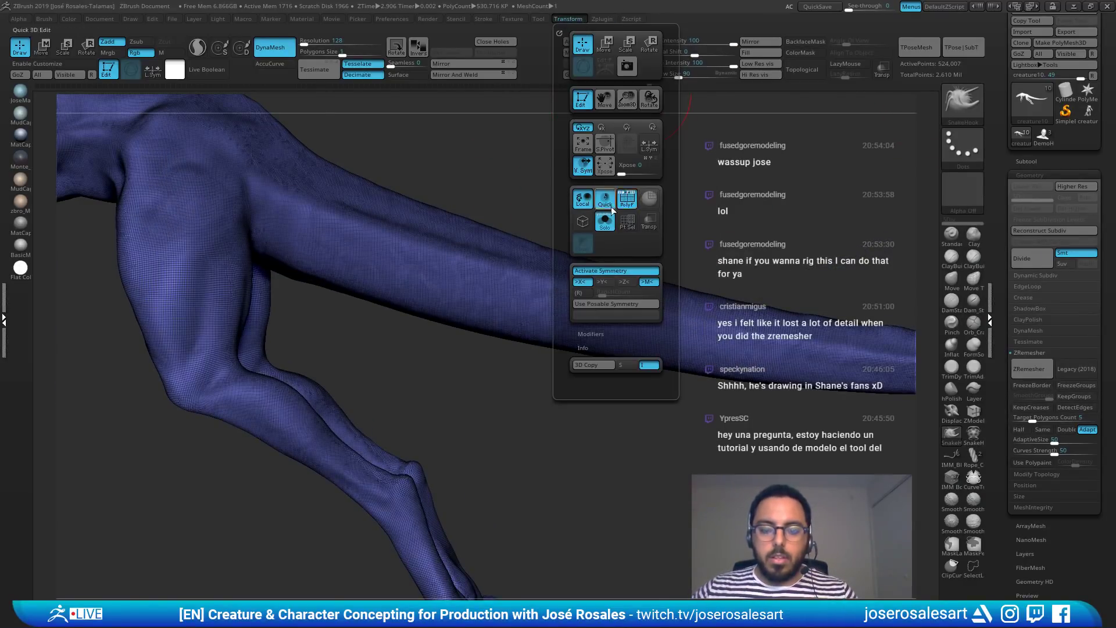
left_click(572, 19)
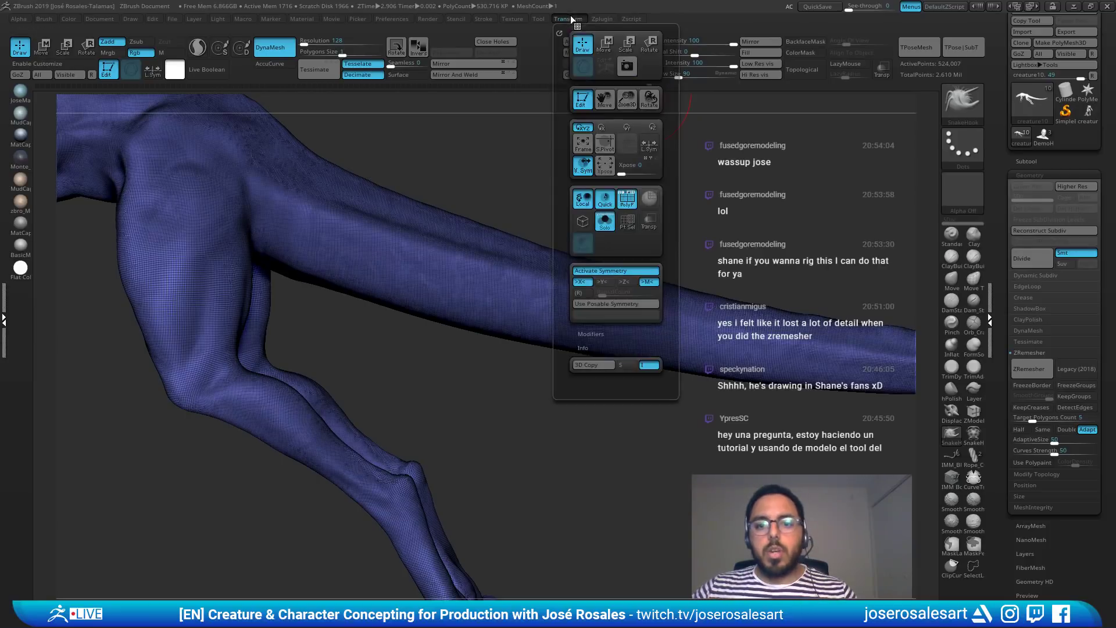
left_click(632, 196)
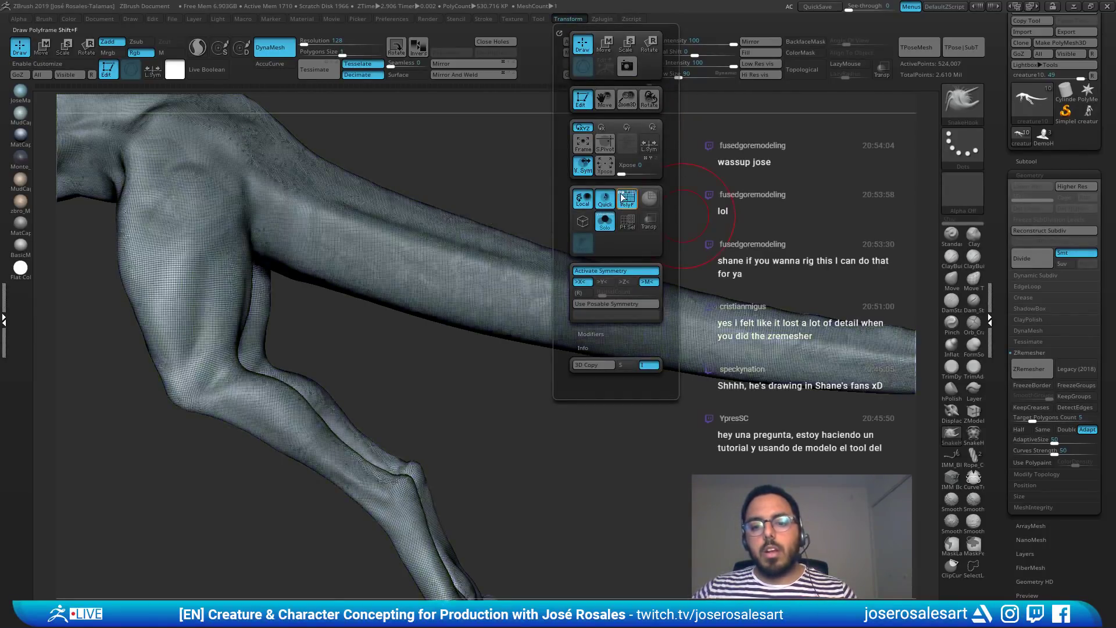
left_click(626, 197)
left_click(626, 196)
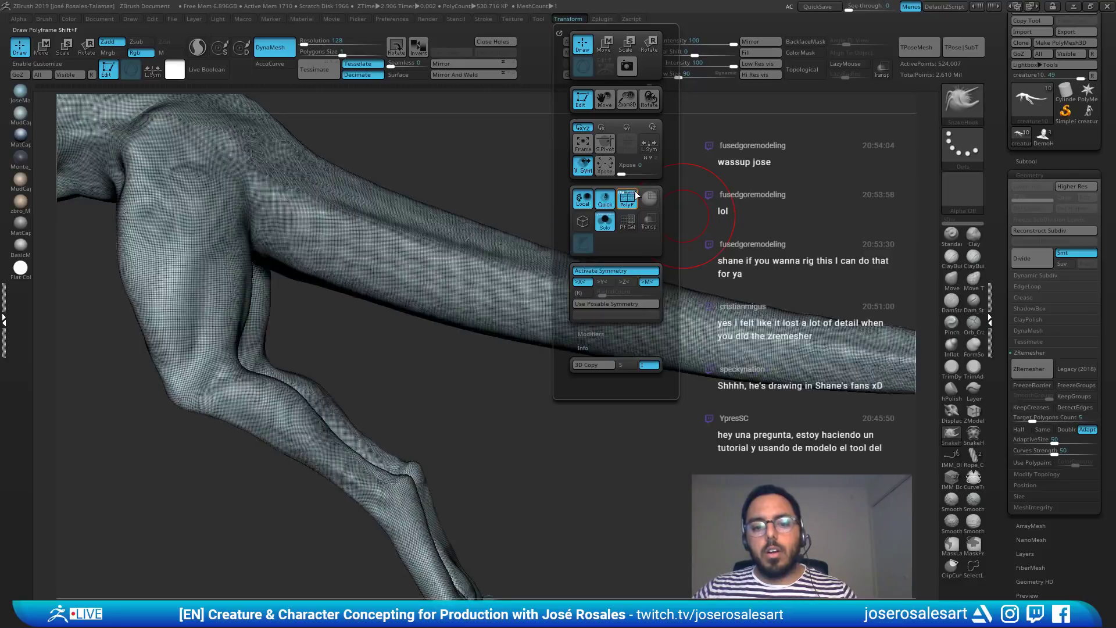
left_click(636, 195)
left_click(635, 196)
left_click(627, 197)
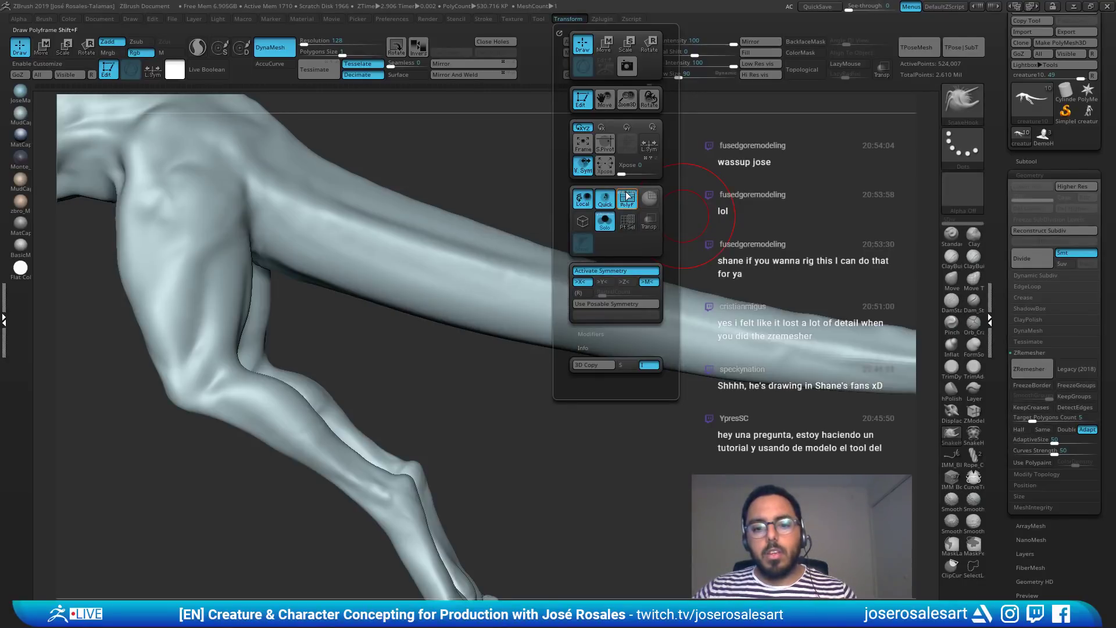
left_click(631, 196)
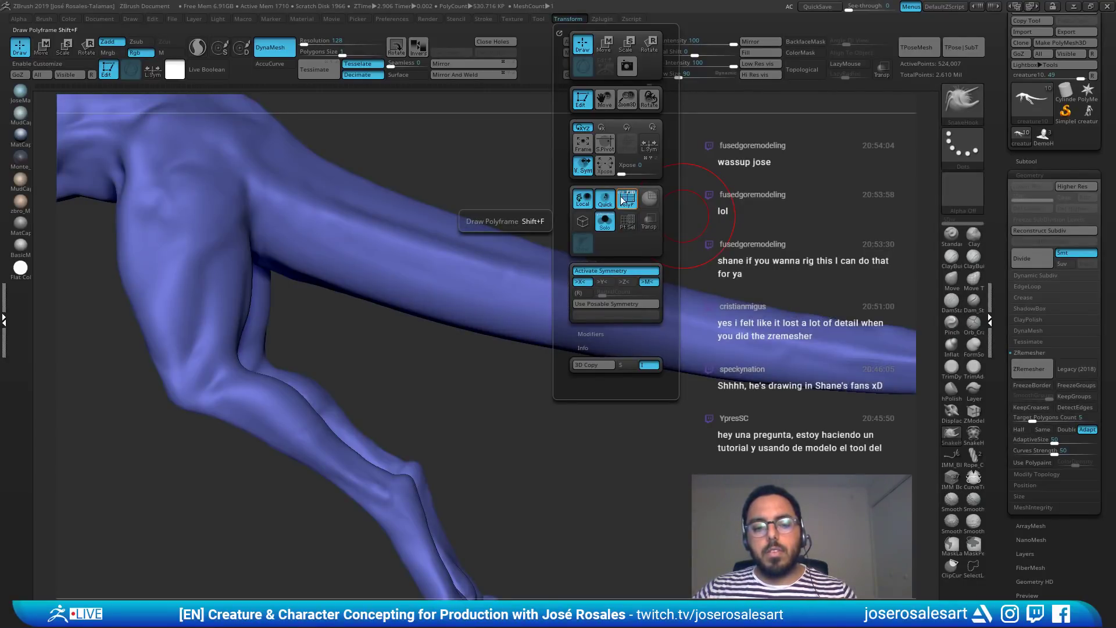
Step: Set the selection brush to SelectLasso
left_click_drag(361, 407, 581, 299, "alt")
left_click_drag(634, 381, 663, 181)
left_click_drag(789, 297, 390, 252)
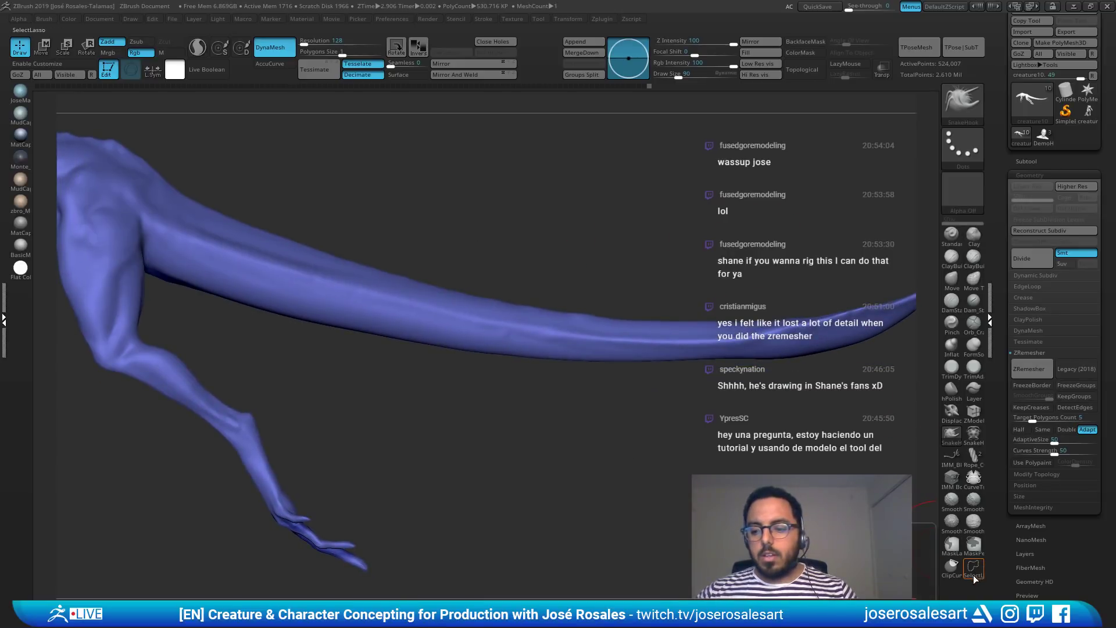
left_click(964, 119, "ctrl+shift")
left_click(962, 111, "ctrl+shift")
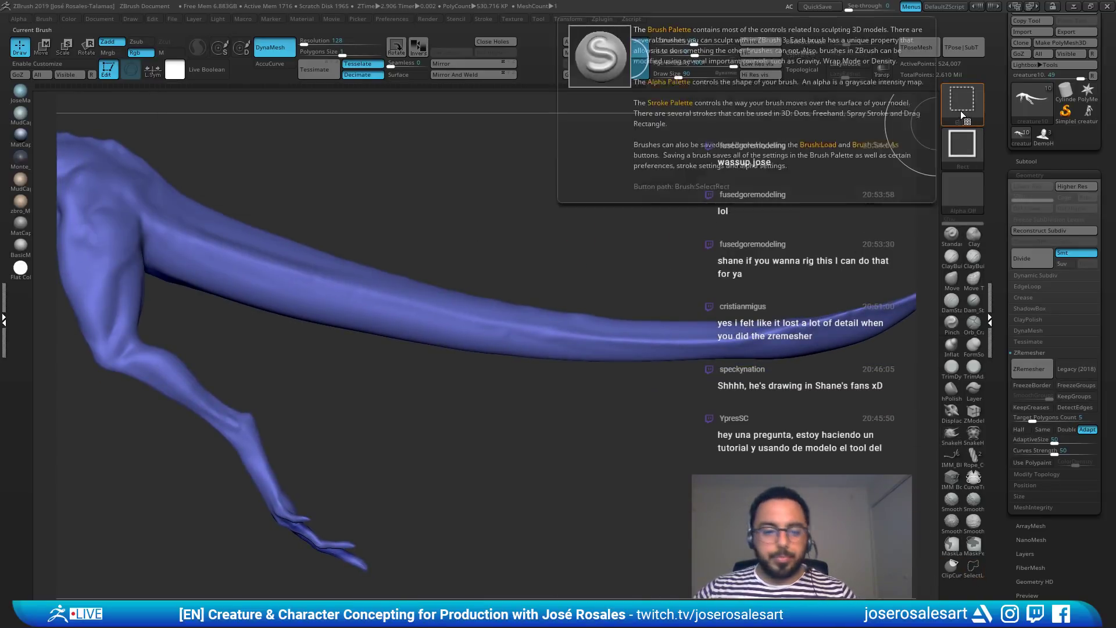
left_click(960, 111)
left_click(423, 186)
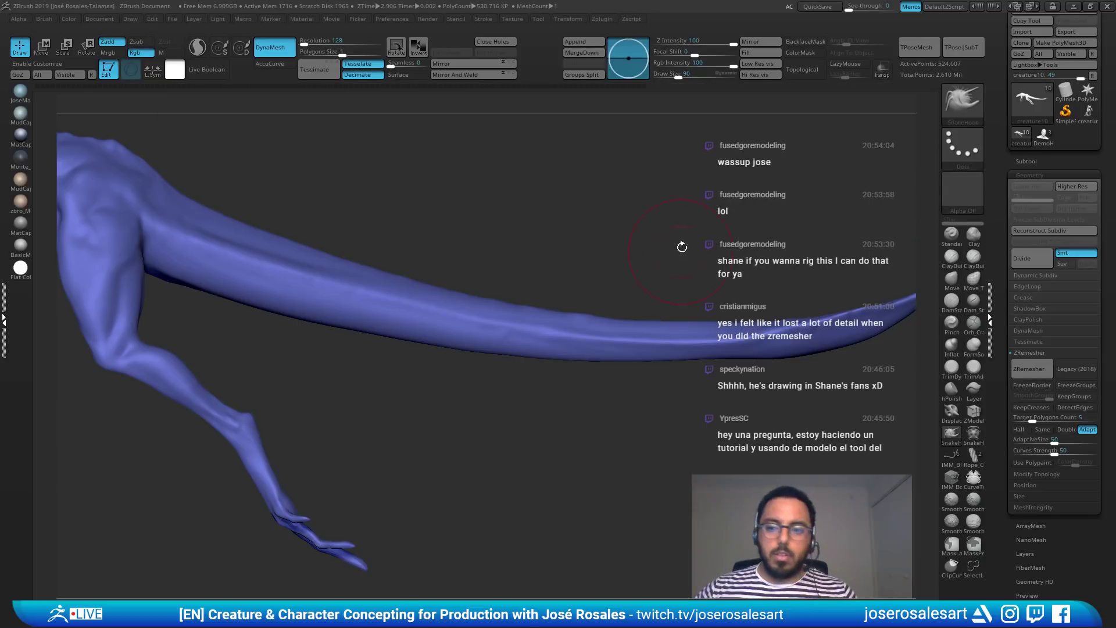
left_click_drag(683, 246, 549, 117)
left_click_drag(569, 229, 496, 209)
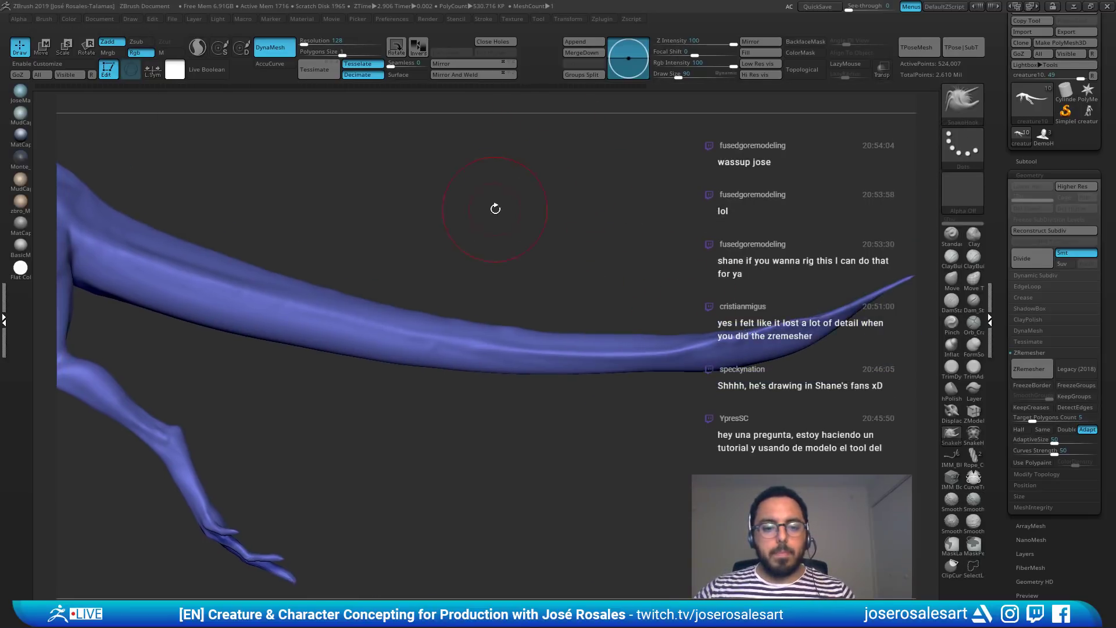
left_click_drag(274, 191, 399, 210)
key("ctrl+shift")
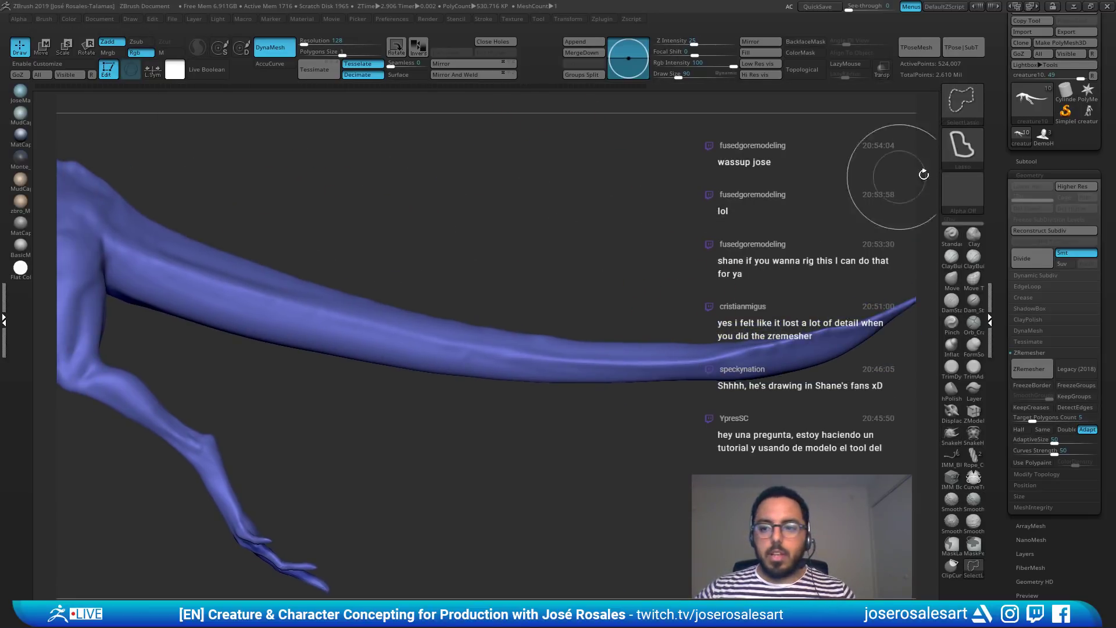
Step: Switch the masking brush to MaskLasso and mask the tail from its base to near the tip
left_click(959, 114, "ctrl")
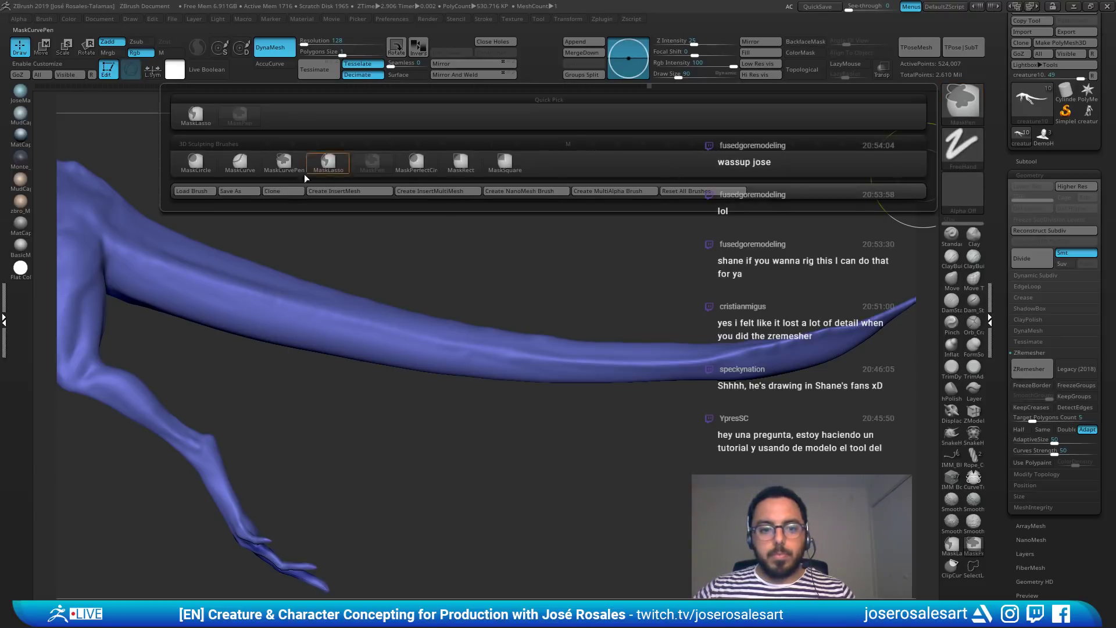
left_click(329, 163)
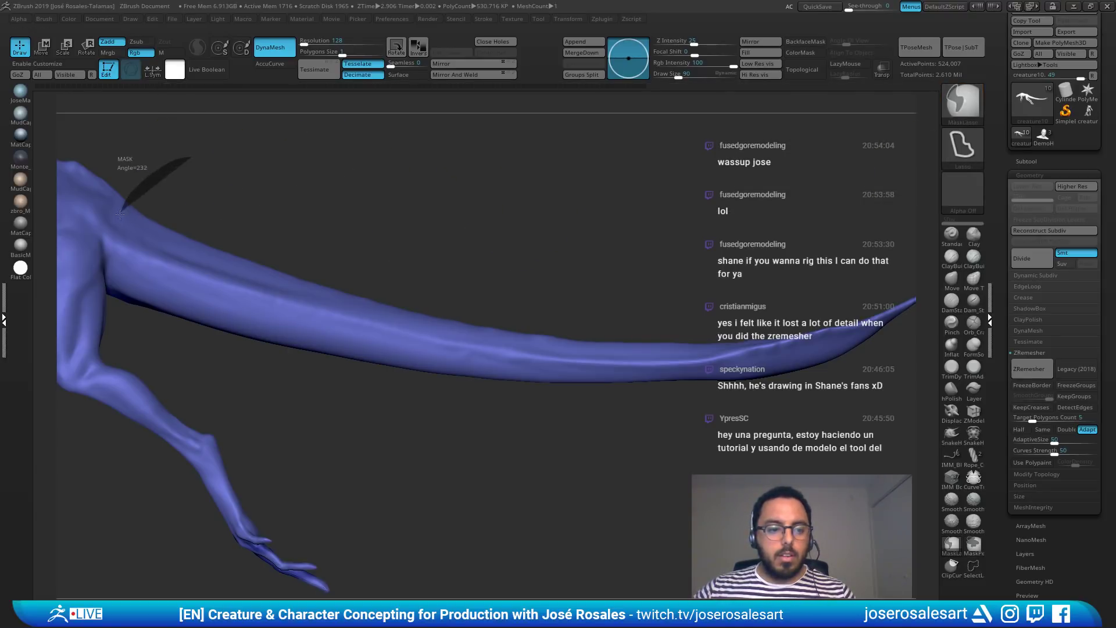
mouse_move(113, 276)
left_mouse_down("ctrl")
mouse_move(131, 332)
mouse_move(734, 407)
mouse_move(719, 351)
mouse_move(471, 190)
left_mouse_up("ctrl")
mouse_move(552, 230)
left_mouse_down("alt")
mouse_move(653, 267)
mouse_move(587, 276)
left_mouse_up("alt")
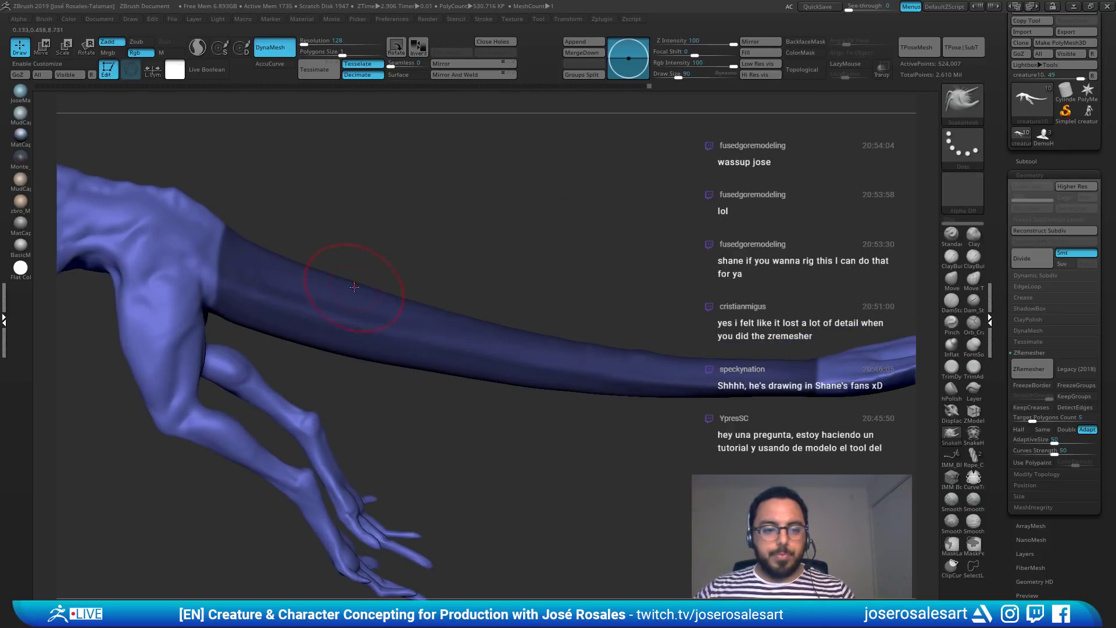
Step: Refine the edge of the mask at the tail's root beside the hip, using a smaller brush size
key("[")
left_click_drag(352, 238, 342, 291, "alt")
right_click_drag(341, 309, 386, 336)
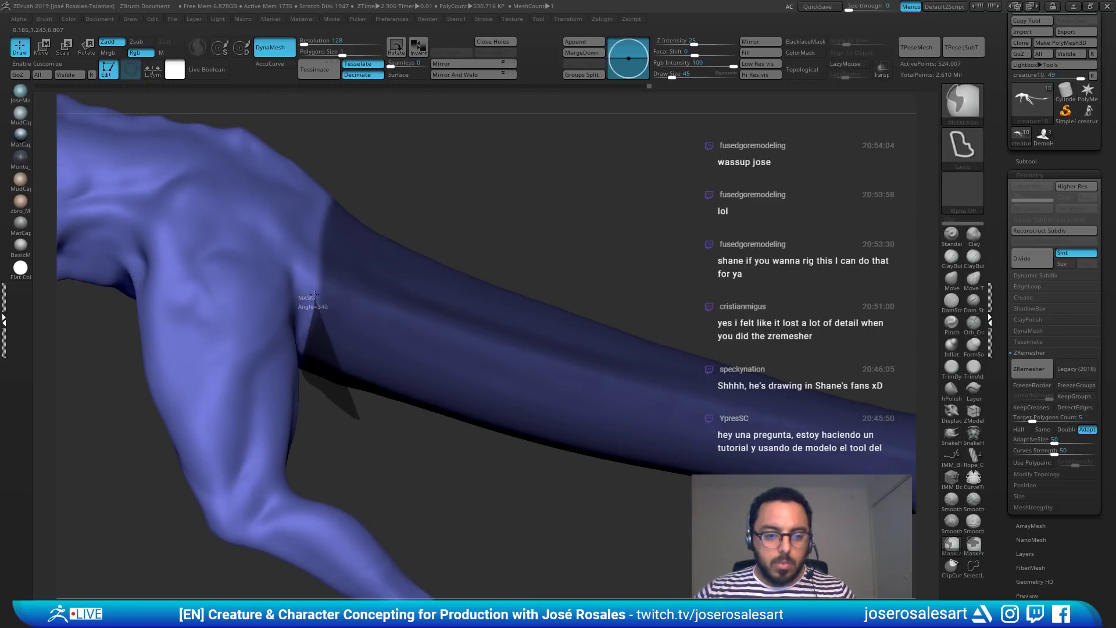
left_click_drag(315, 295, 347, 256, "ctrl")
mouse_move(419, 211)
right_mouse_down()
mouse_move(399, 219)
mouse_move(430, 242)
mouse_move(453, 230)
right_mouse_up()
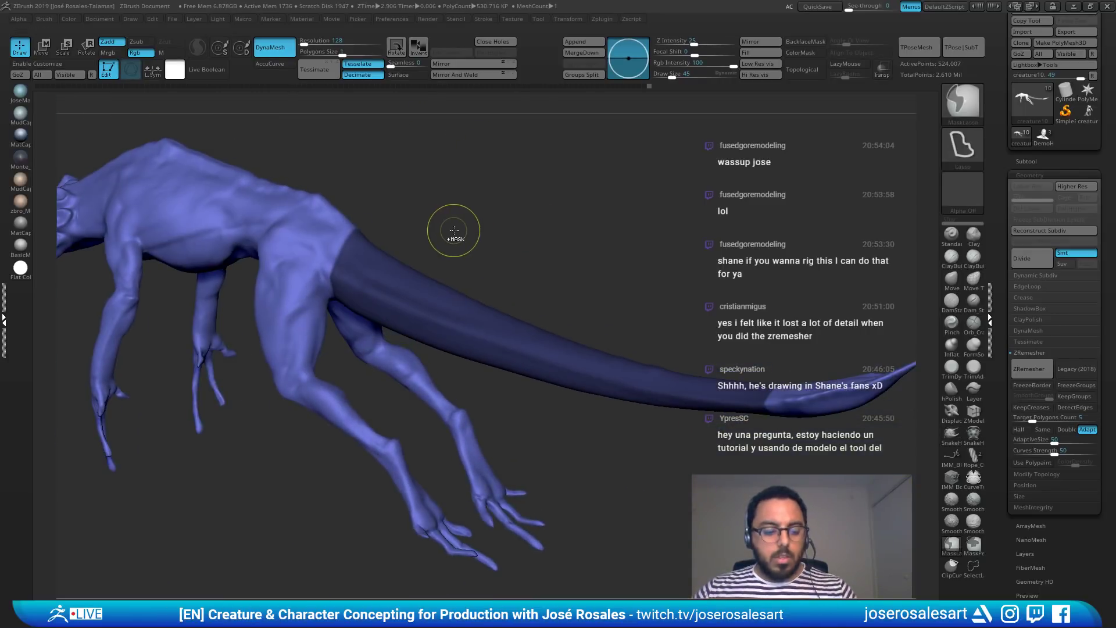
Step: Make the masked tail its own polygroup and hide it
key("ctrl+w")
right_click_drag(521, 234, 524, 273)
mouse_move(192, 279)
right_mouse_down("alt")
mouse_move(518, 331)
mouse_move(526, 285)
mouse_move(350, 294)
mouse_move(334, 345)
mouse_move(326, 287)
mouse_move(387, 223)
right_mouse_up("alt")
key("ctrl+z")
key("ctrl+w")
left_click(326, 287, "ctrl+shift")
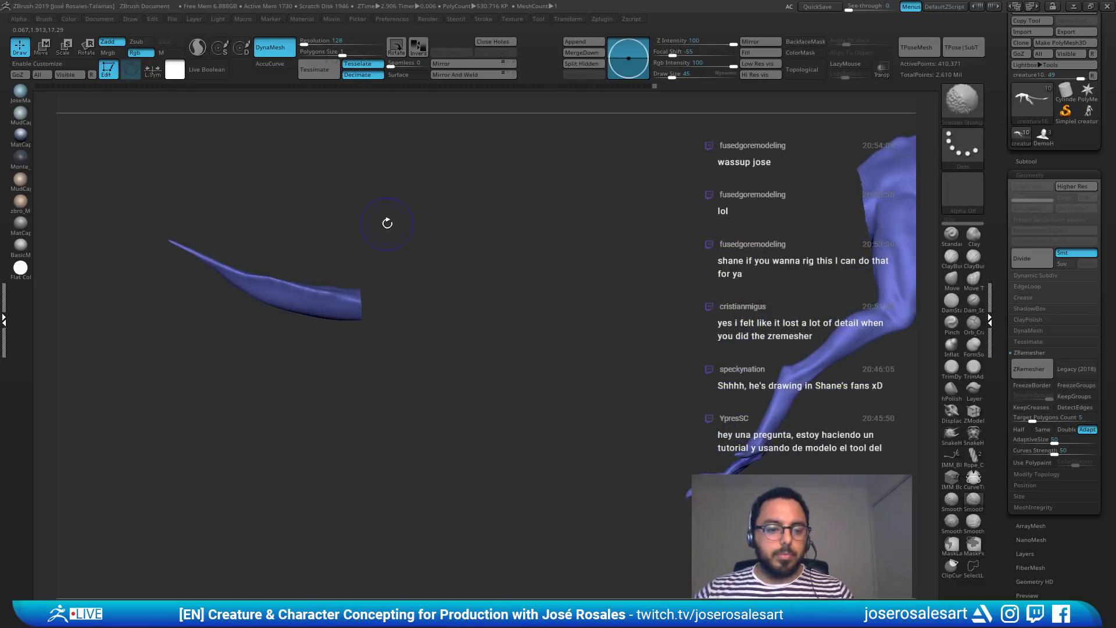
Step: Assign a new polygroup to the leftover tail tip and show the whole creature again
mouse_move(387, 224)
left_mouse_down("ctrl")
mouse_move(46, 303)
mouse_move(379, 194)
left_mouse_up("ctrl")
key("ctrl+w")
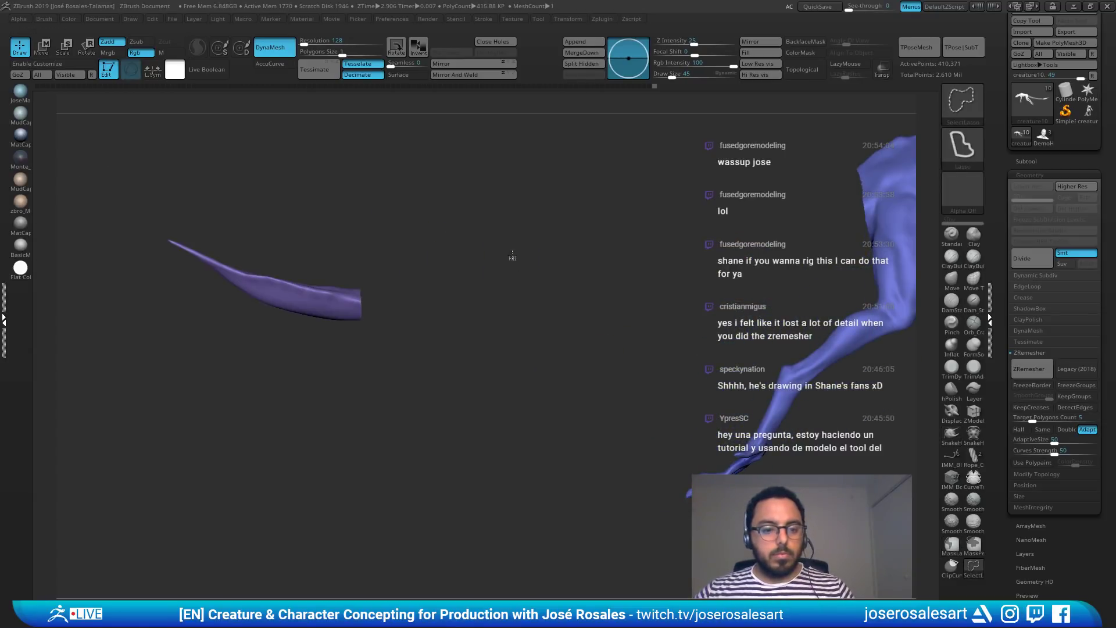
left_click(514, 257, "ctrl+shift")
Step: Mask the hind legs from the mid-thigh down to the feet
right_click_drag(588, 242, 472, 256)
right_click_drag(472, 256, 574, 486, "ctrl")
mouse_move(526, 552)
left_mouse_down("ctrl")
mouse_move(379, 555)
mouse_move(457, 393)
mouse_move(553, 298)
mouse_move(683, 294)
mouse_move(692, 317)
left_mouse_up("ctrl")
Step: Extend the hind-leg mask up over the upper thigh to the hip, filling the unmasked gaps
right_click_drag(653, 287, 689, 271)
right_click_drag(689, 270, 691, 325, "ctrl")
mouse_move(629, 149)
right_mouse_down("alt")
mouse_move(565, 346)
mouse_move(504, 394)
right_mouse_up("alt")
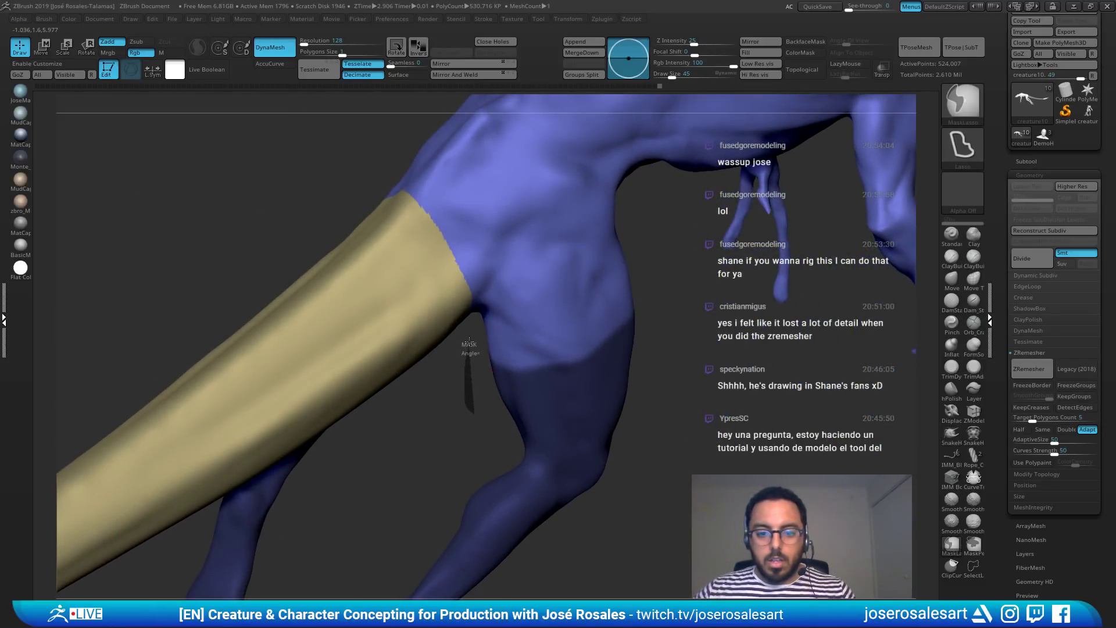
mouse_move(489, 288)
left_mouse_down("ctrl")
mouse_move(554, 229)
mouse_move(679, 248)
mouse_move(673, 293)
left_mouse_up("ctrl")
mouse_move(695, 291)
right_mouse_down()
mouse_move(638, 308)
mouse_move(700, 307)
right_mouse_up()
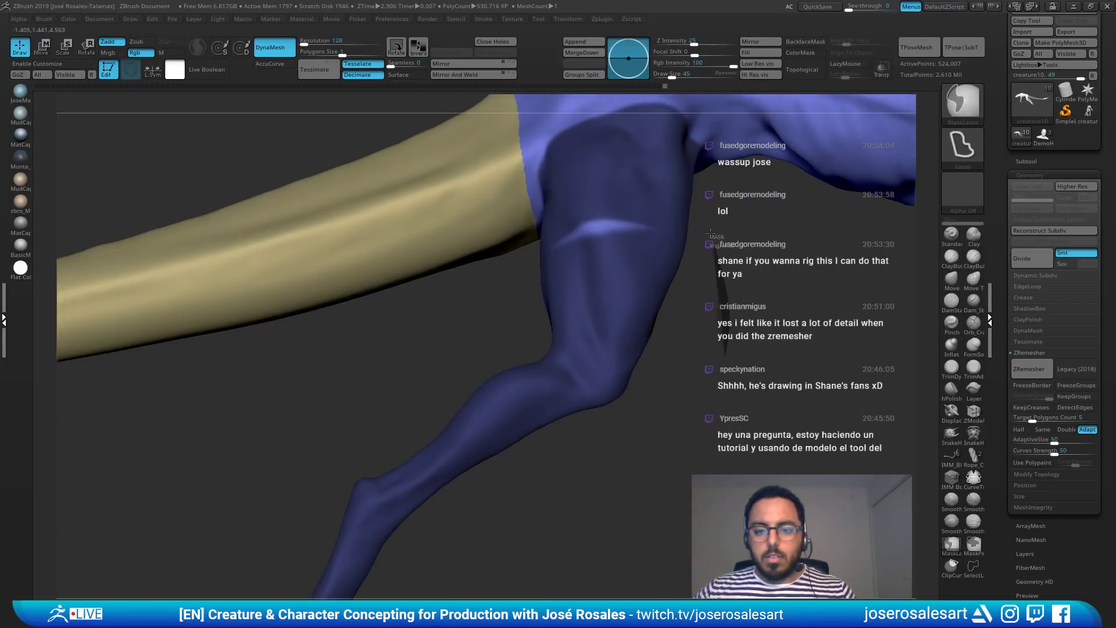
mouse_move(710, 234)
left_mouse_down("ctrl")
mouse_move(588, 211)
mouse_move(528, 319)
mouse_move(534, 337)
left_mouse_up("ctrl")
Step: Clear the mask from the lower belly and the crotch between the thighs, trimming it along the groin
mouse_move(657, 291)
right_mouse_down()
mouse_move(538, 293)
mouse_move(586, 237)
mouse_move(555, 250)
right_mouse_up()
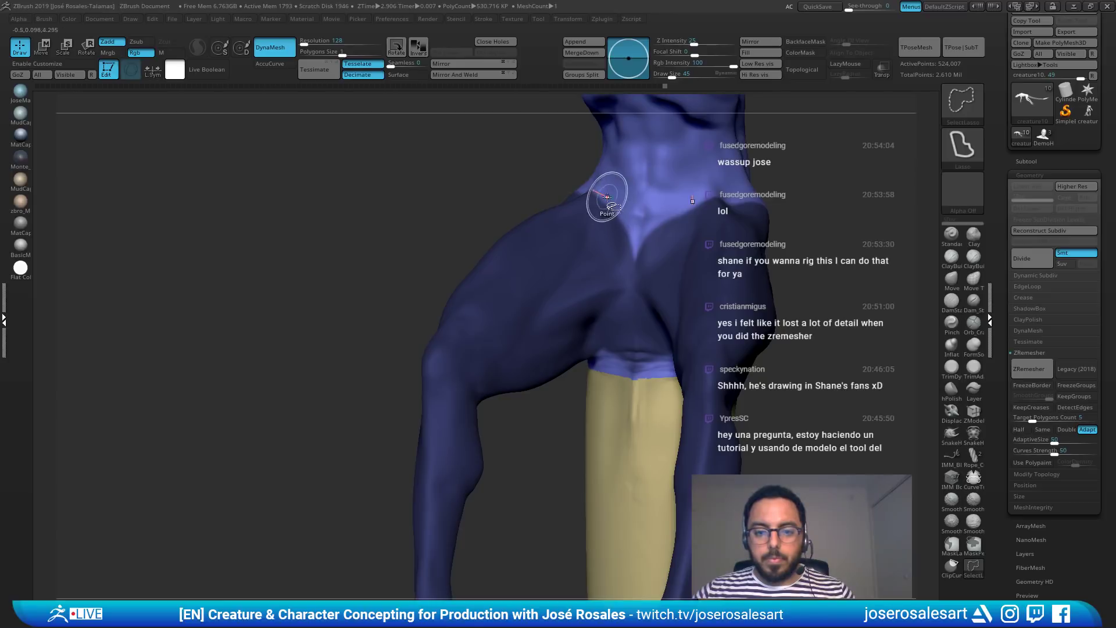
mouse_move(598, 194)
right_mouse_down("shift")
mouse_move(648, 200)
mouse_move(603, 314)
right_mouse_up("shift")
right_click_drag(681, 244, 649, 196, "alt")
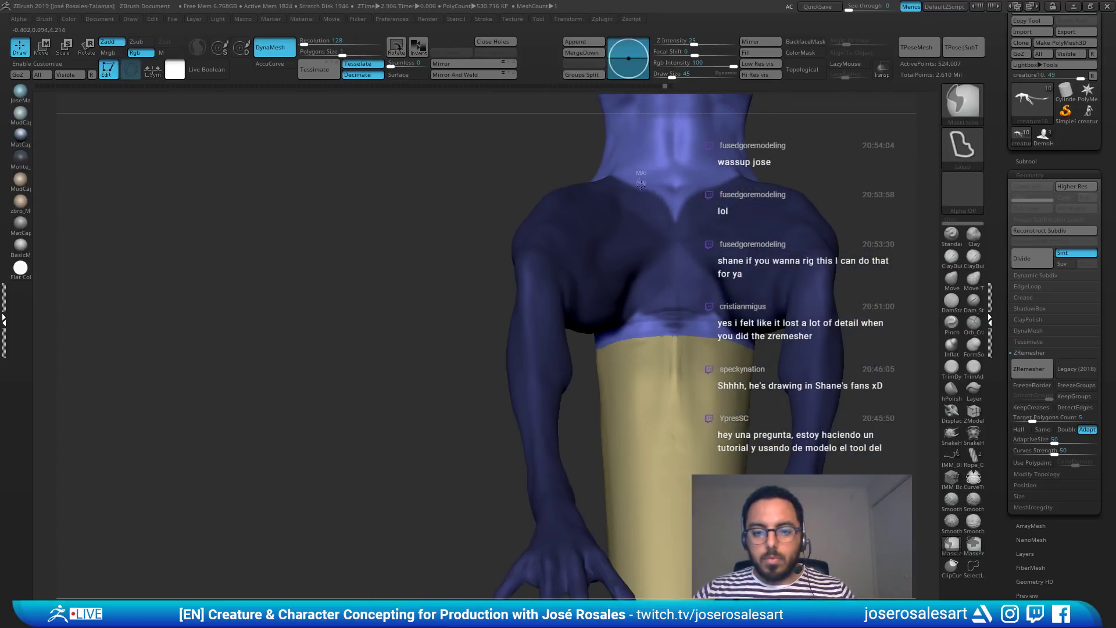
left_click_drag(702, 221, 693, 169, "ctrl+alt")
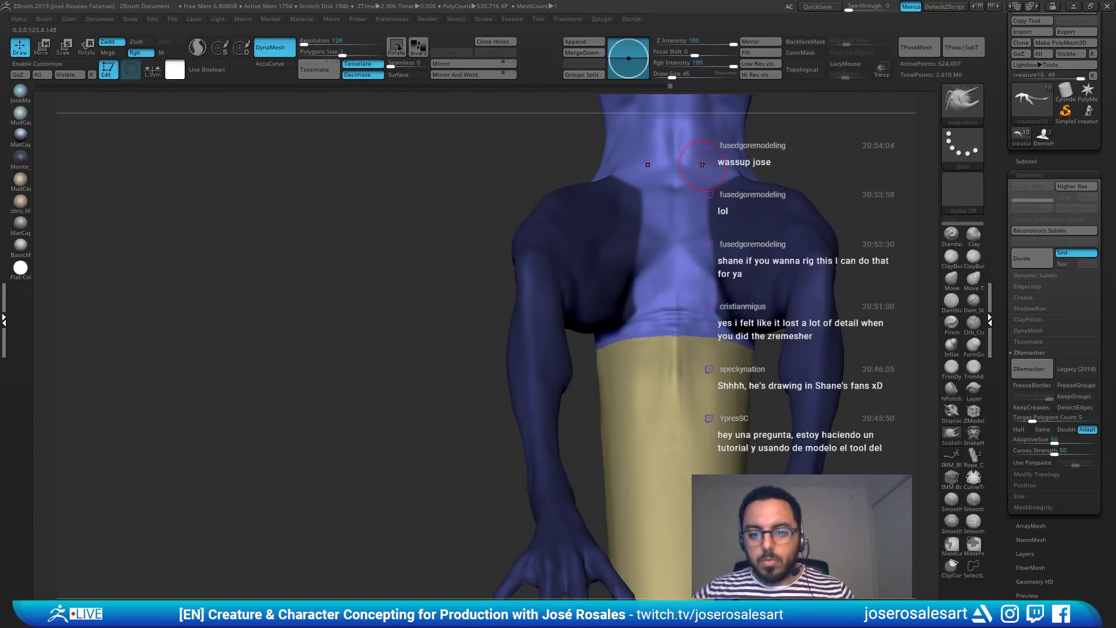
mouse_move(647, 166)
right_mouse_down()
mouse_move(640, 204)
mouse_move(588, 228)
mouse_move(646, 180)
mouse_move(727, 228)
right_mouse_up()
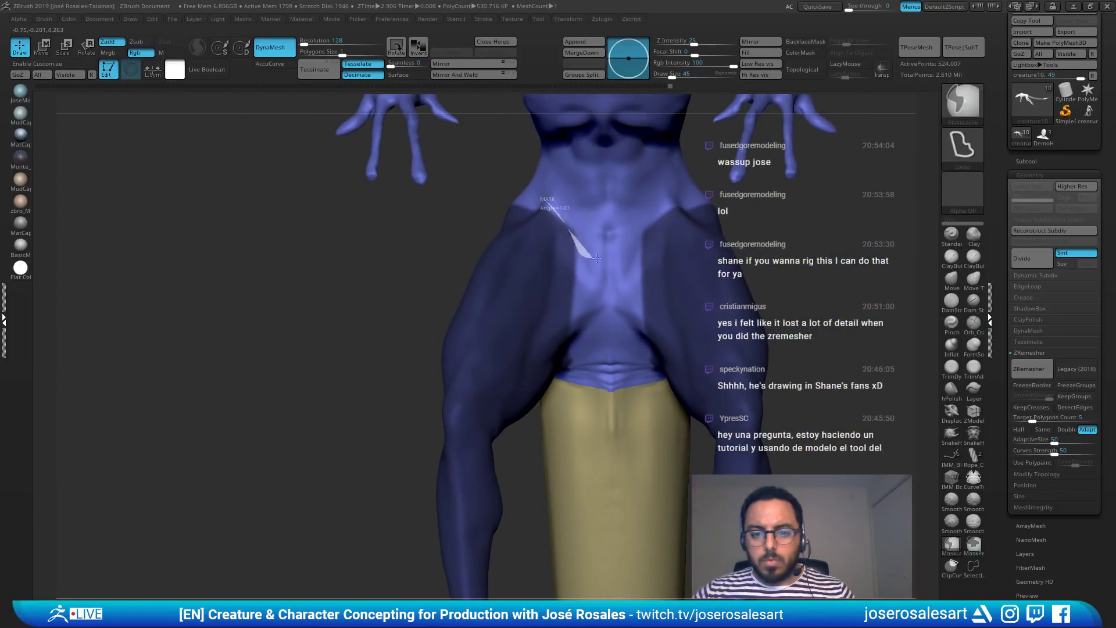
mouse_move(536, 200)
left_mouse_down("ctrl+alt")
mouse_move(578, 242)
mouse_move(573, 218)
left_mouse_up("ctrl+alt")
Step: Clean up the mask edge along the inner thighs beside the tail base, undoing the unwanted stroke
mouse_move(591, 211)
right_mouse_down()
mouse_move(634, 223)
mouse_move(614, 218)
mouse_move(550, 350)
right_mouse_up()
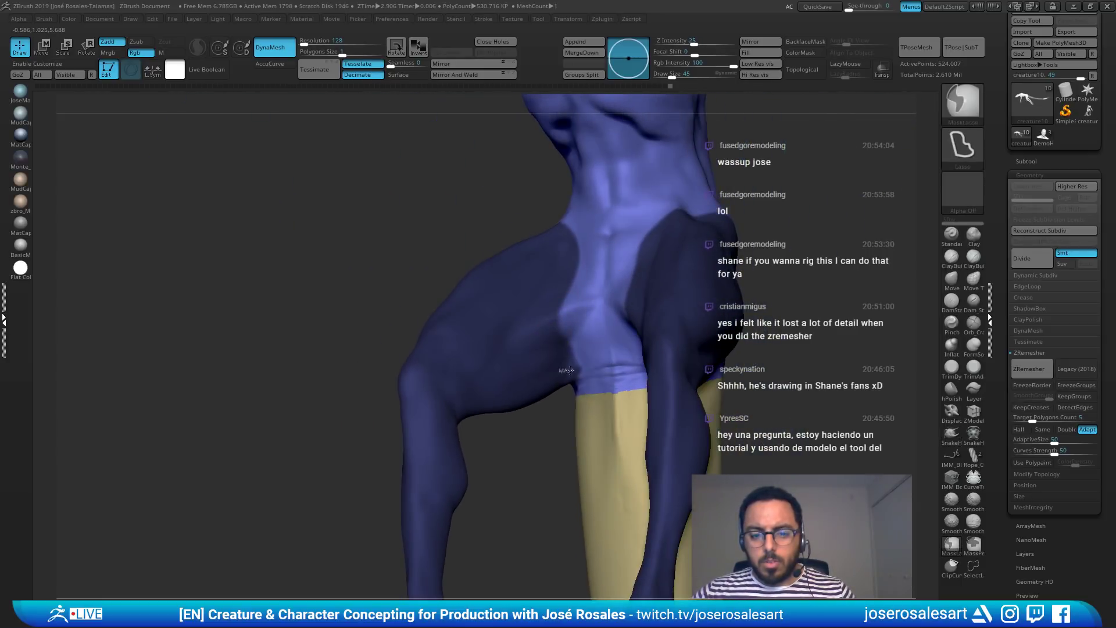
right_click_drag(572, 222, 578, 346)
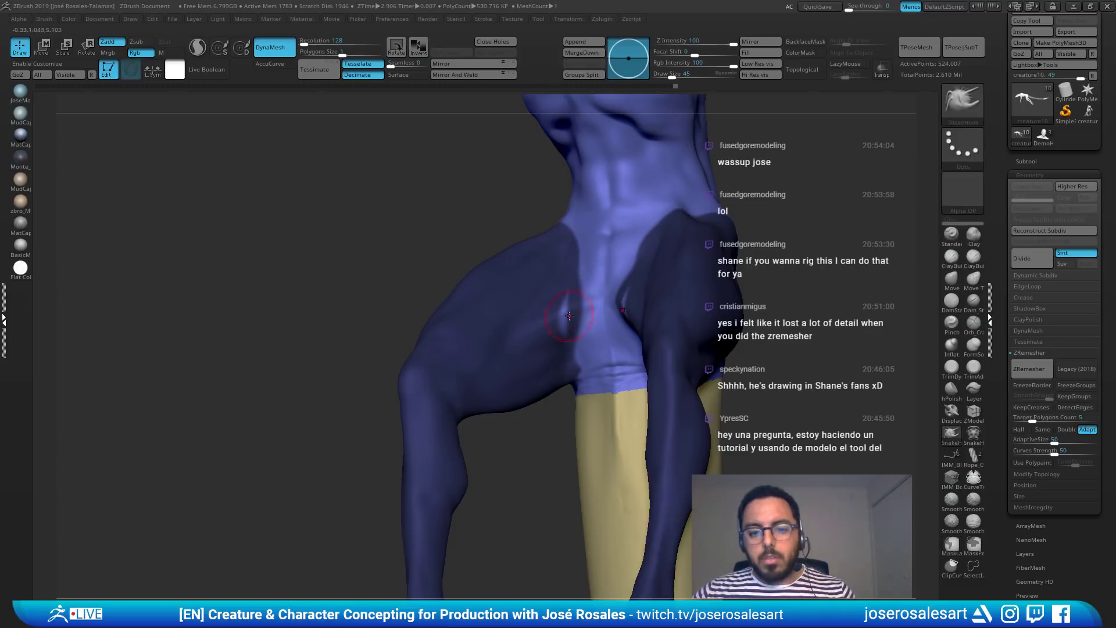
right_click_drag(580, 317, 609, 376)
key("ctrl+z")
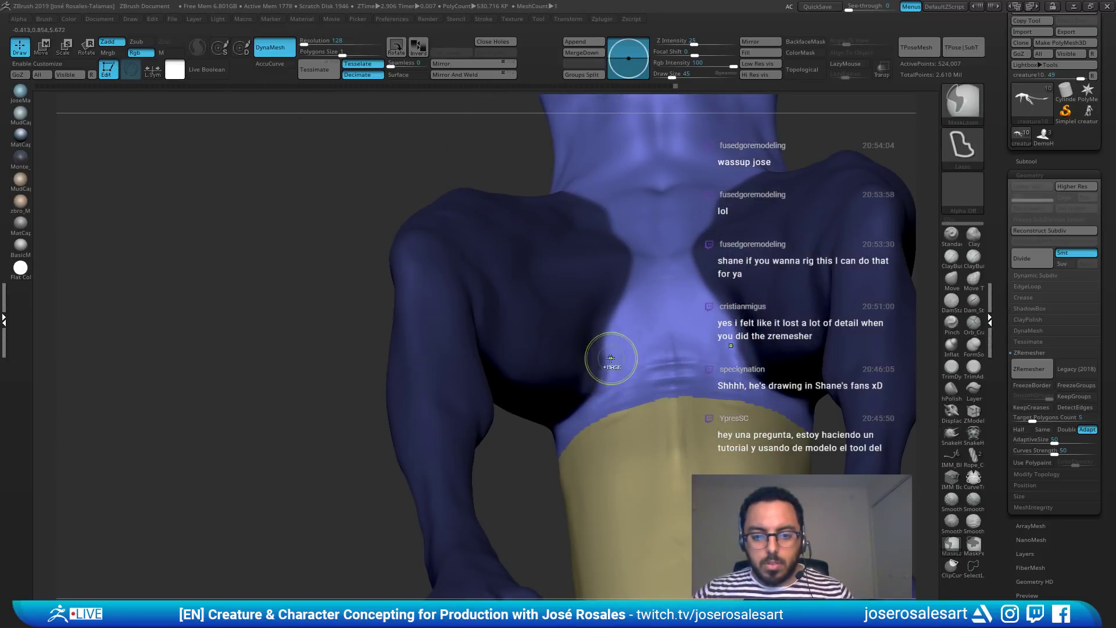
Step: Try making the masked hind legs a separate polygroup, undoing each attempt
key("ctrl+w")
mouse_move(698, 319)
right_mouse_down("ctrl")
mouse_move(680, 261)
mouse_move(633, 354)
mouse_move(699, 334)
mouse_move(623, 291)
mouse_move(685, 274)
mouse_move(657, 328)
mouse_move(616, 284)
mouse_move(636, 304)
mouse_move(684, 305)
right_mouse_up("ctrl")
key("ctrl+z")
key("ctrl+w")
key("ctrl+z")
key("ctrl+w")
key("ctrl+z")
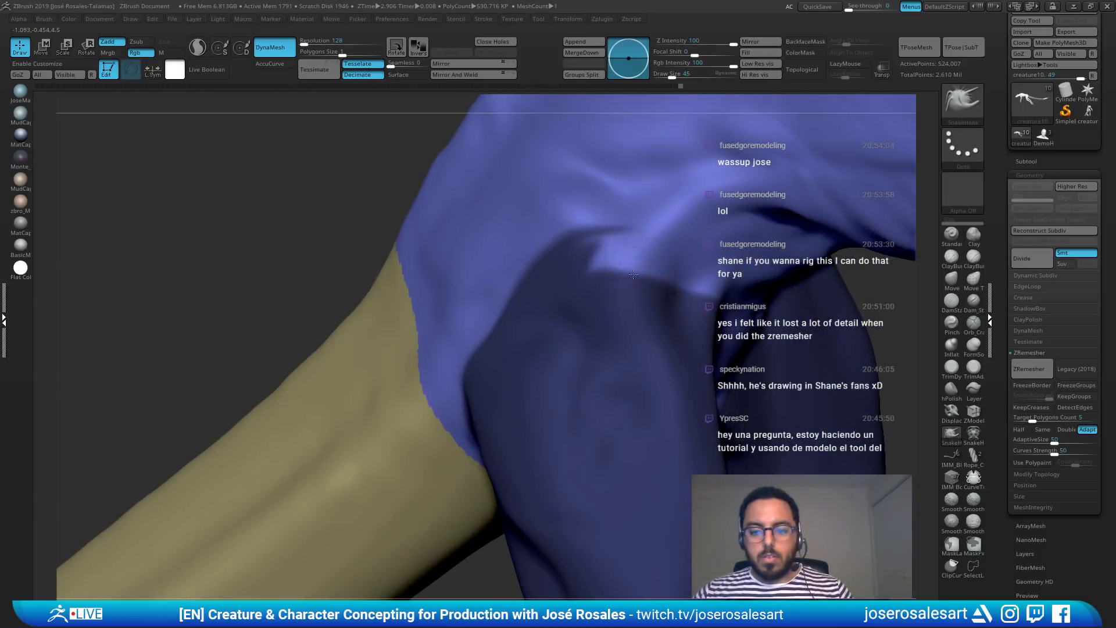
Step: Clean up the hind-leg mask around the groin with the MaskPen brush and turn the masked legs into a polygroup
right_click_drag(633, 274, 666, 160)
key("ctrl+w")
key("ctrl+z")
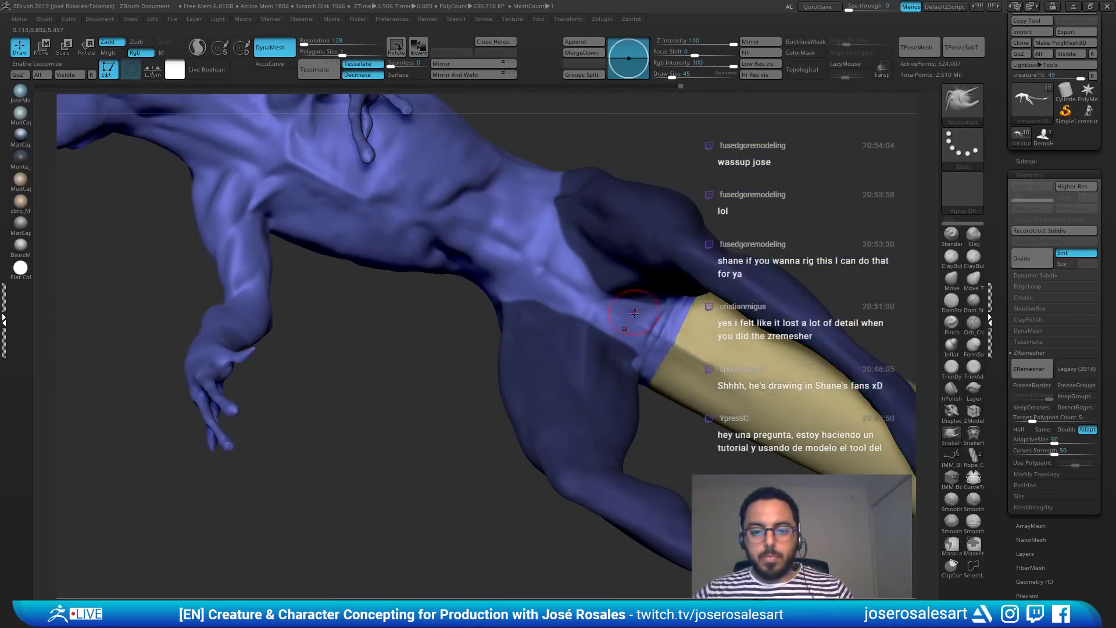
mouse_move(630, 314)
right_mouse_down("ctrl")
mouse_move(642, 355)
mouse_move(615, 368)
mouse_move(596, 355)
right_mouse_up("ctrl")
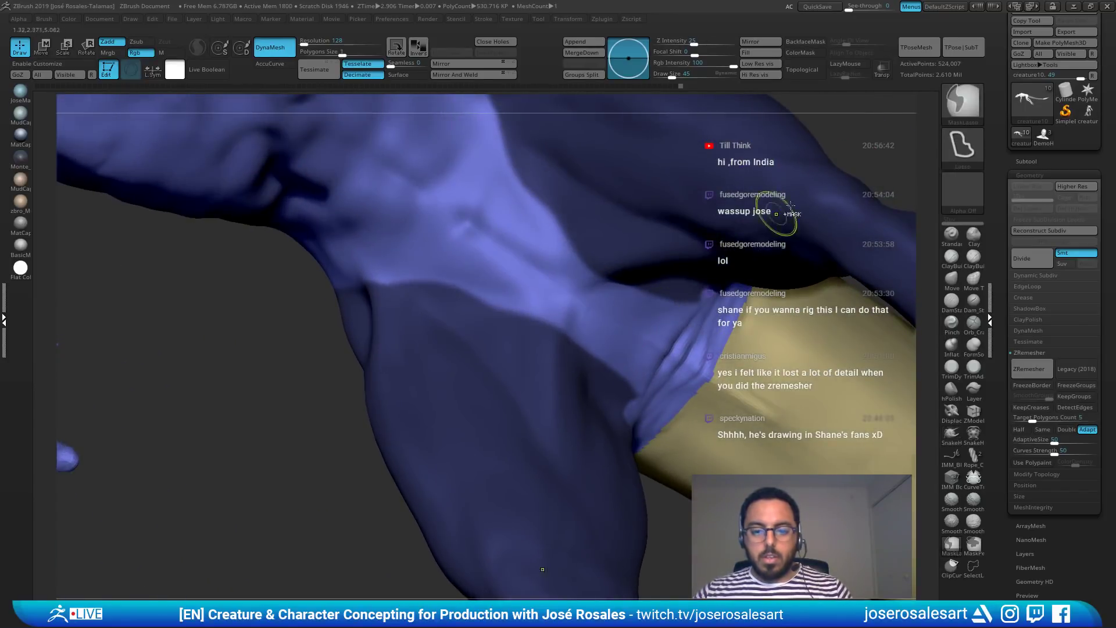
left_click(975, 117)
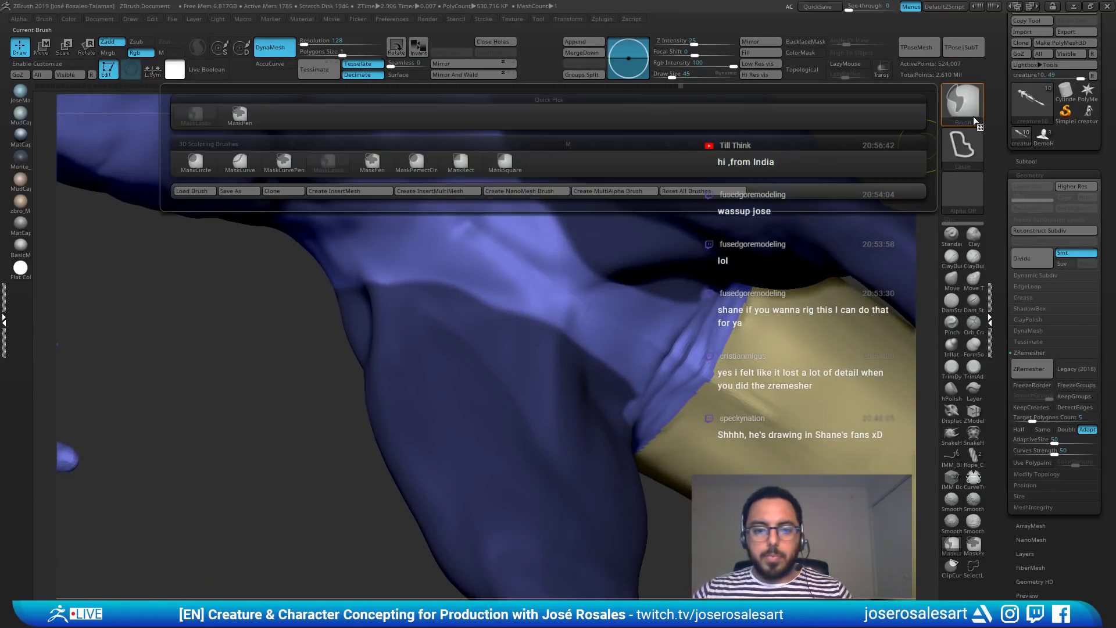
left_click(373, 163)
right_click_drag(628, 407, 655, 403)
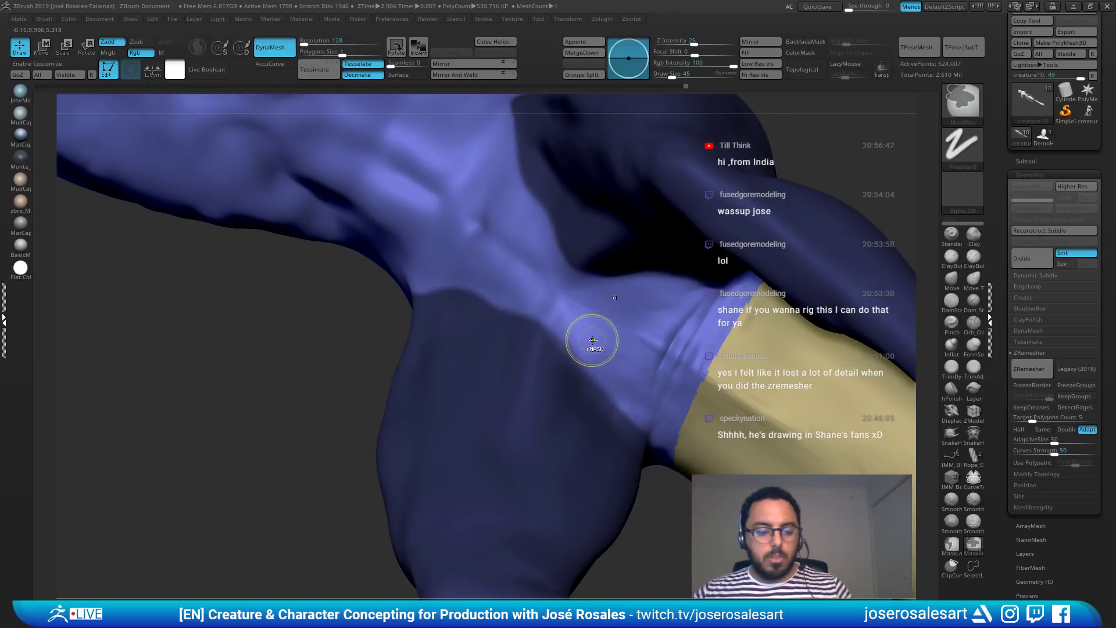
key("ctrl+w")
right_click_drag(593, 340, 544, 174, "ctrl")
key("ctrl+z")
key("ctrl+w")
mouse_move(501, 283)
right_mouse_down()
mouse_move(456, 304)
mouse_move(496, 284)
right_mouse_up()
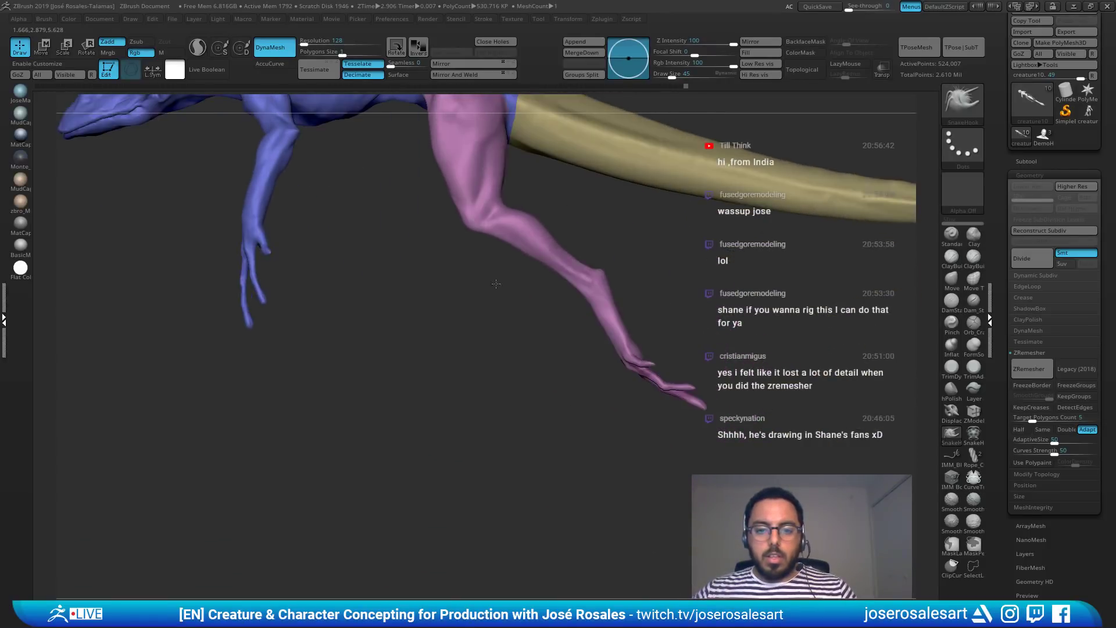
right_click_drag(613, 287, 617, 272)
Step: Undo the last change made to the whole creature's mesh
key("ctrl")
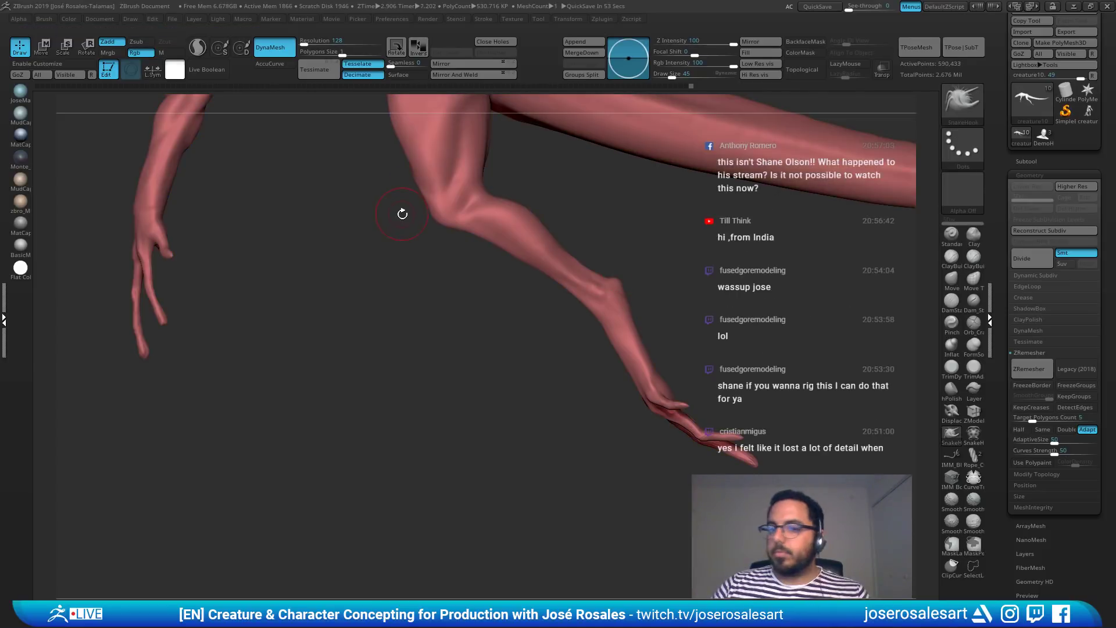
key("ctrl+z")
left_click_drag(538, 175, 526, 299, "alt")
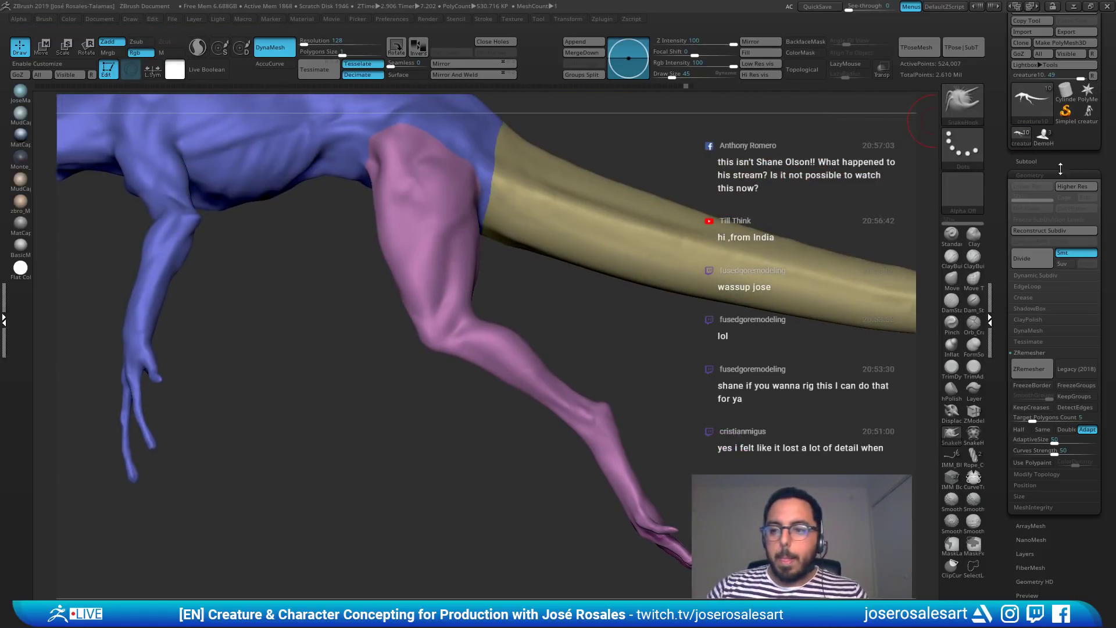
Step: Mask the hind feet from the ankles down with the MaskLasso brush and give them their own polygroup
left_click(976, 125)
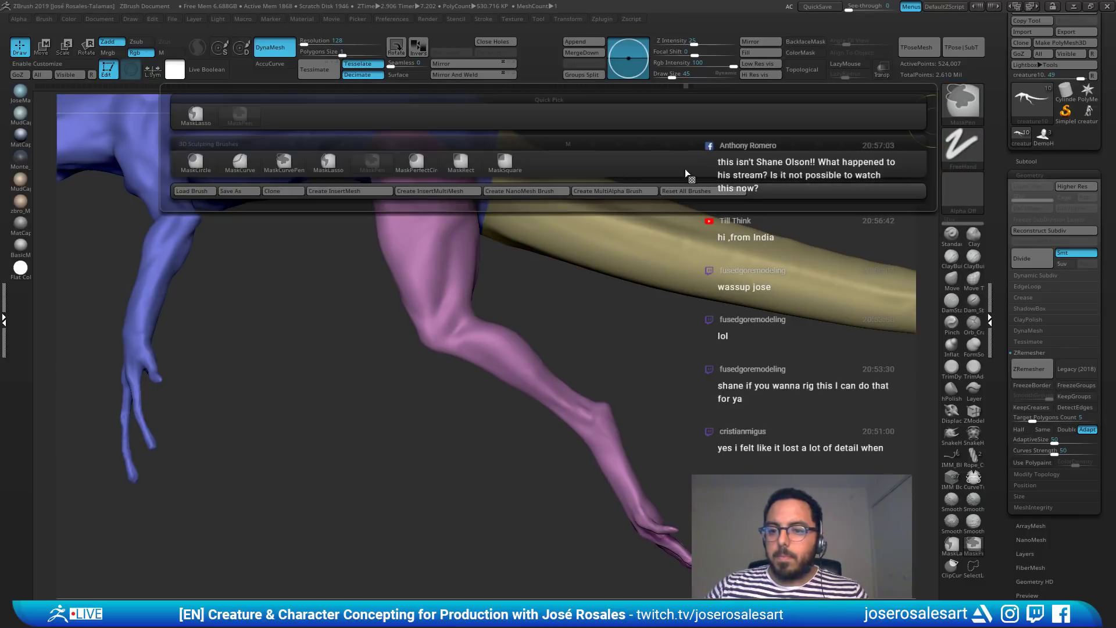
left_click(328, 162)
left_click_drag(610, 398, 598, 335)
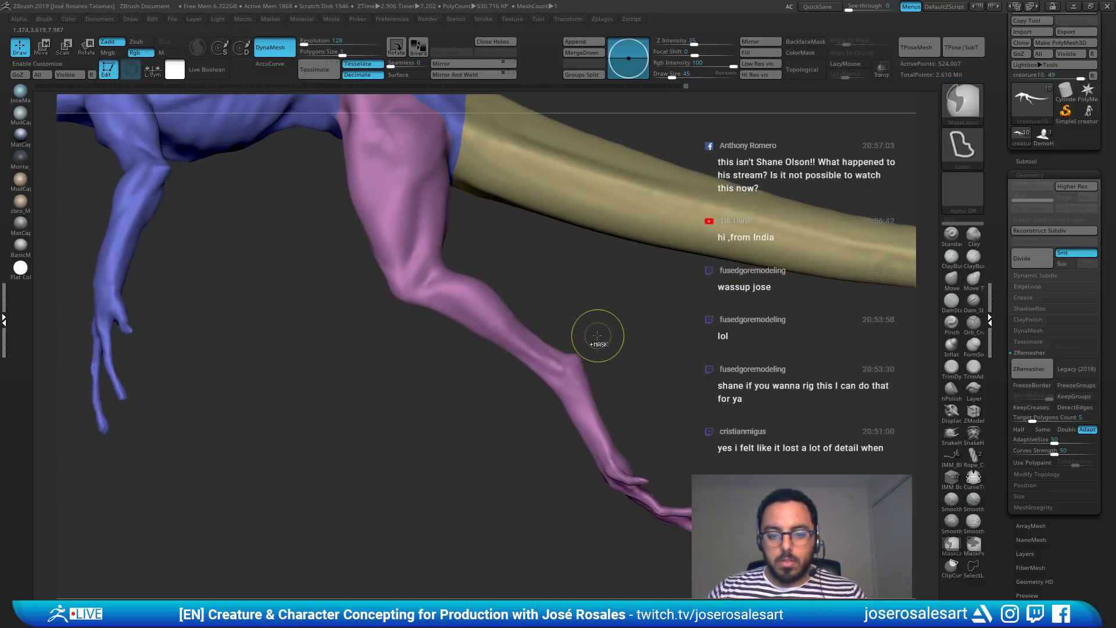
mouse_move(517, 408)
left_mouse_down("ctrl")
mouse_move(654, 595)
mouse_move(822, 364)
left_mouse_up("ctrl")
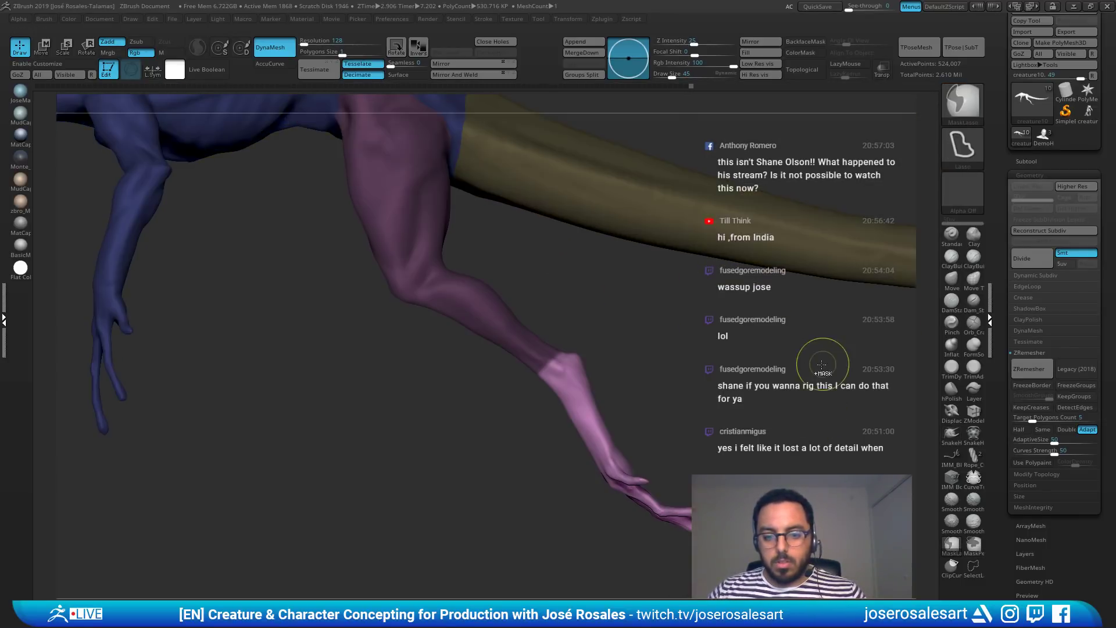
left_click(815, 398, "ctrl")
key("ctrl+w")
Step: Mask both front arms up to the shoulders with the MaskLasso brush
left_click_drag(815, 413, 587, 402, "alt")
mouse_move(331, 326)
left_mouse_down("alt")
mouse_move(500, 378)
mouse_move(601, 312)
mouse_move(658, 323)
mouse_move(528, 314)
mouse_move(650, 349)
mouse_move(616, 379)
left_mouse_up("alt")
mouse_move(548, 359)
left_mouse_down("ctrl")
mouse_move(567, 530)
mouse_move(754, 280)
mouse_move(575, 197)
mouse_move(550, 233)
left_mouse_up("ctrl")
key("ctrl+w")
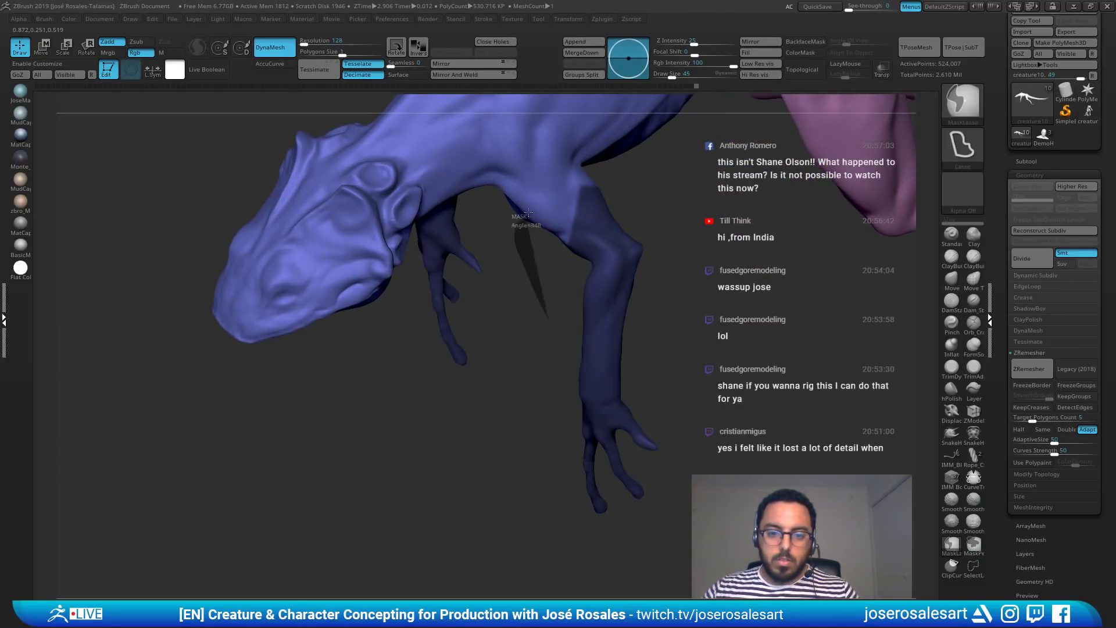
mouse_move(678, 226)
left_mouse_down()
mouse_move(594, 227)
mouse_move(633, 236)
left_mouse_up()
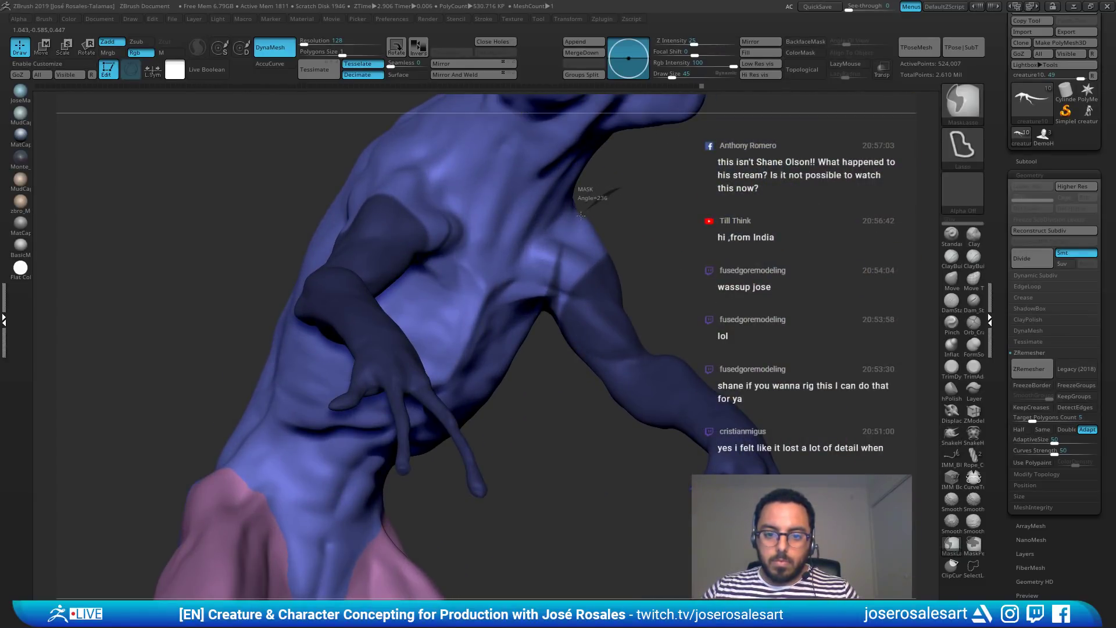
left_click_drag(548, 350, 650, 250, "ctrl")
mouse_move(712, 162)
left_mouse_down()
mouse_move(631, 169)
mouse_move(622, 192)
mouse_move(634, 219)
mouse_move(619, 246)
mouse_move(902, 86)
left_mouse_up()
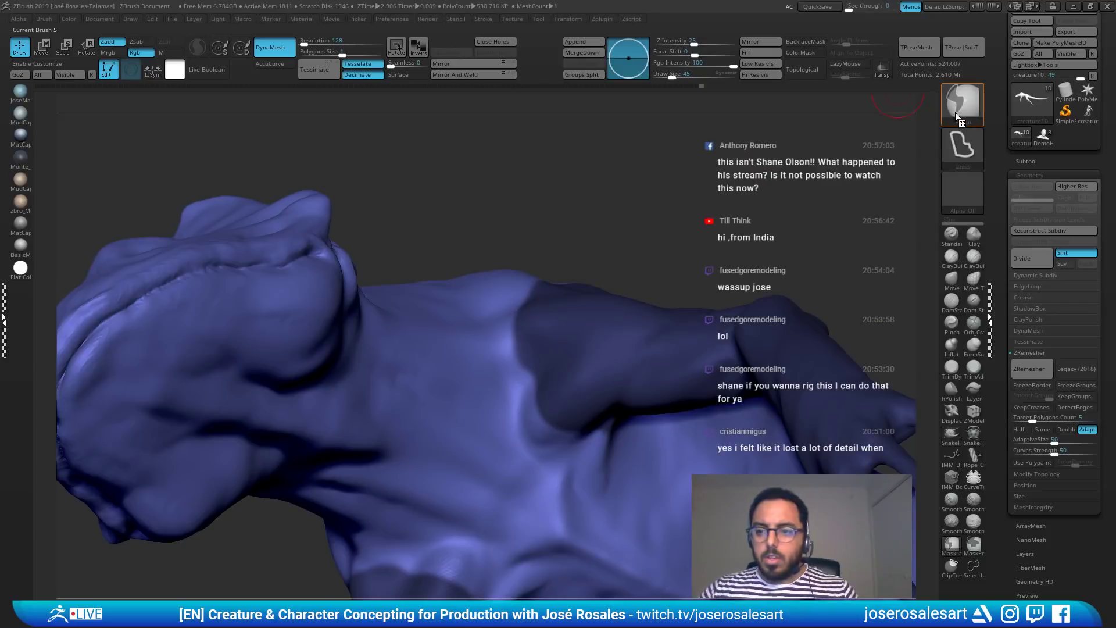
Step: Refine the arm mask around the shoulders and armpits with the MaskPen brush and turn the arms into a polygroup
left_click(961, 103)
left_click(372, 163)
left_click_drag(564, 403, 549, 271)
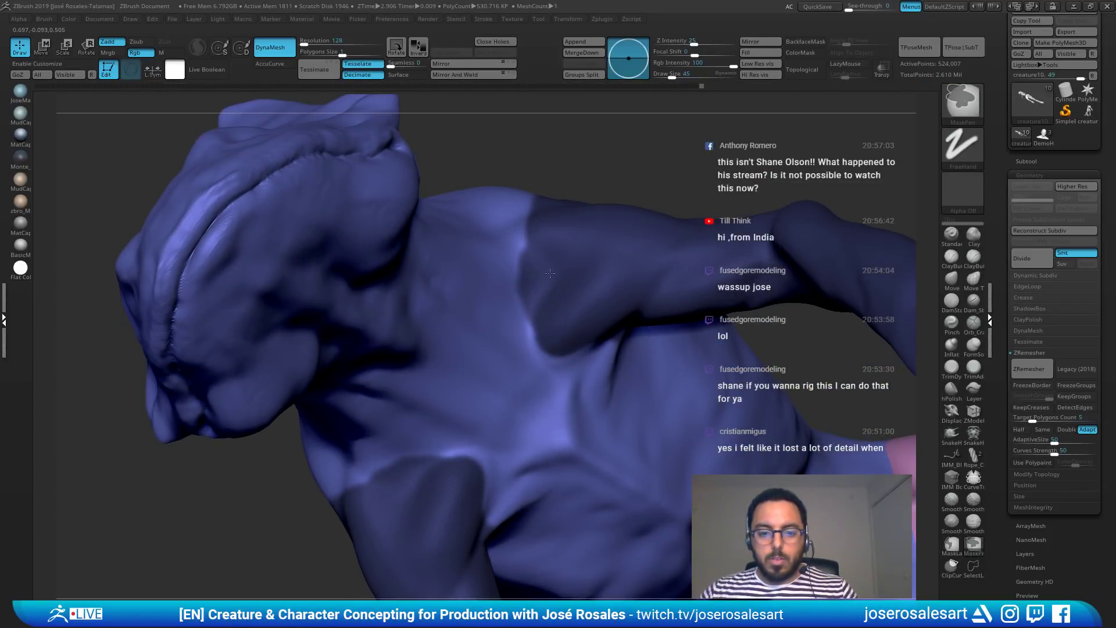
right_click_drag(524, 367, 532, 320)
left_click_drag(553, 321, 601, 326, "ctrl")
right_click_drag(655, 319, 665, 324)
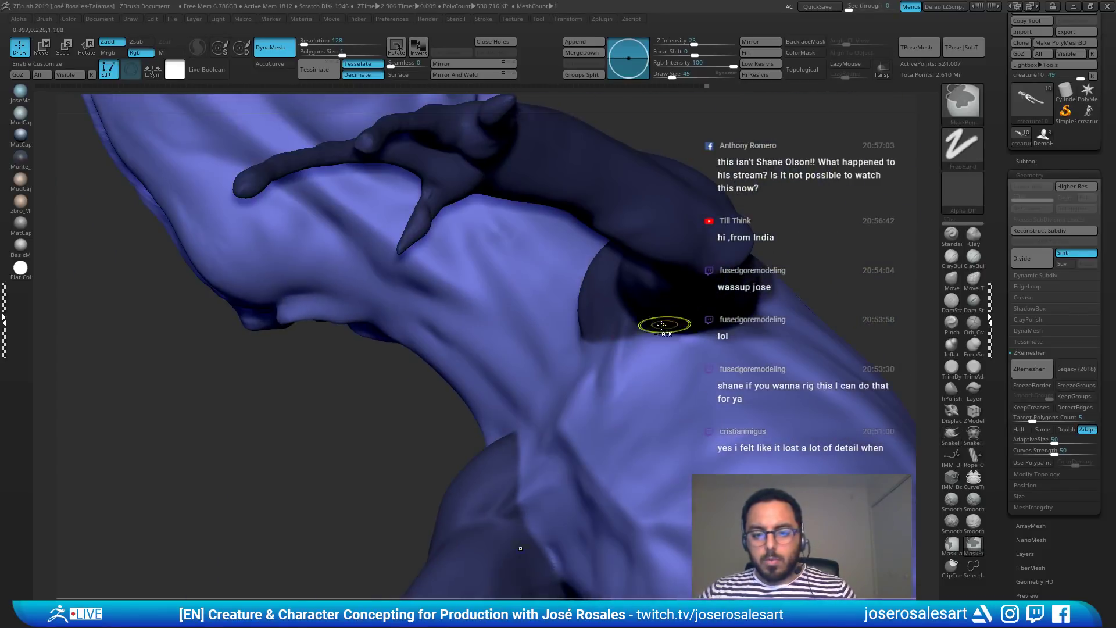
left_click_drag(665, 324, 645, 332, "ctrl")
right_click_drag(645, 331, 705, 352)
left_click_drag(705, 352, 768, 326, "ctrl")
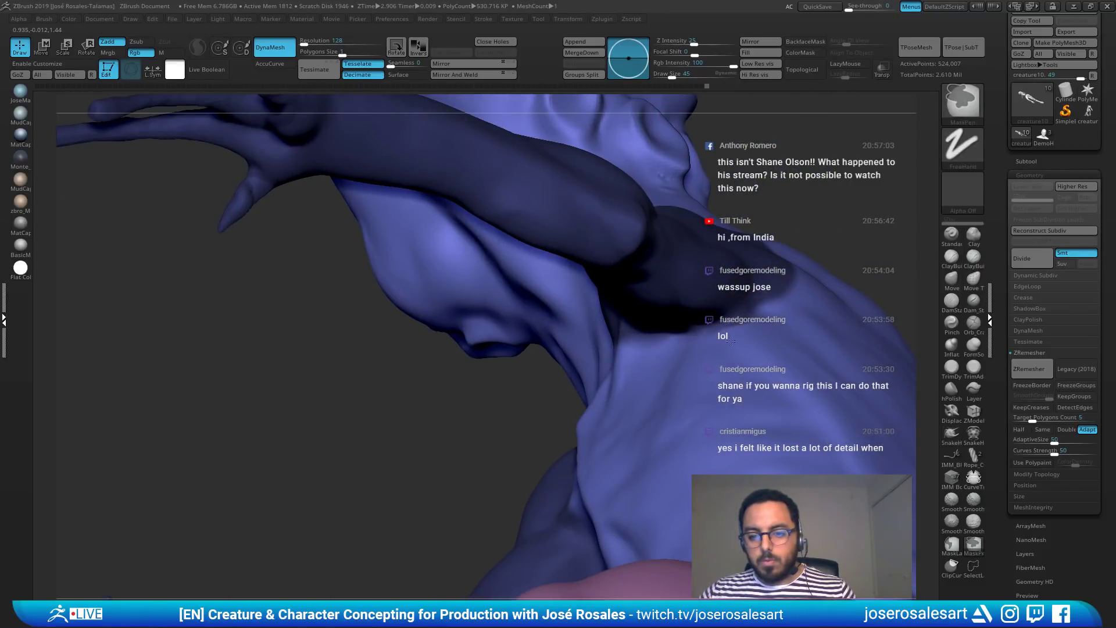
right_click_drag(793, 328, 814, 298)
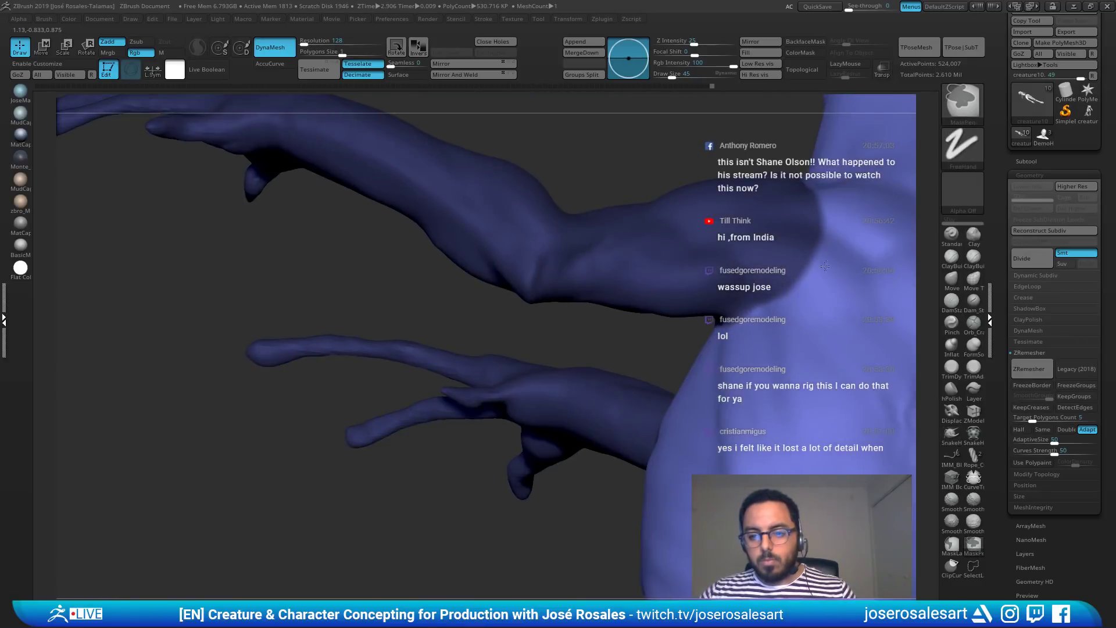
right_click_drag(723, 263, 708, 344)
right_click_drag(746, 288, 752, 311, "ctrl")
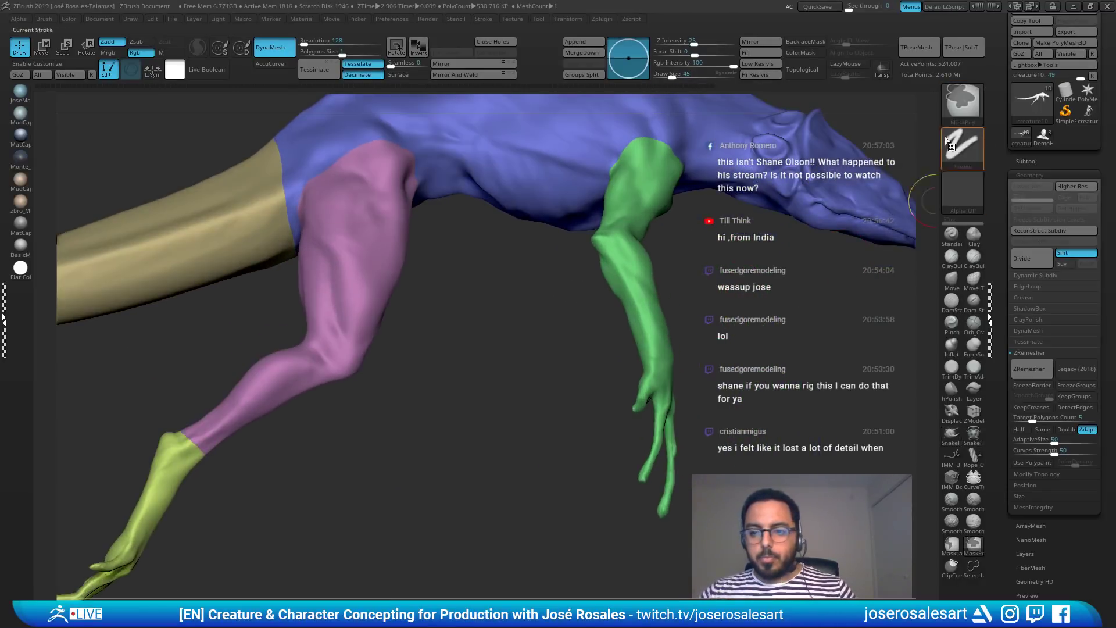
Step: Mask the front hands from the wrists down with the MaskLasso brush and make them a separate polygroup
left_click(960, 106, "ctrl")
left_click(329, 165, "ctrl")
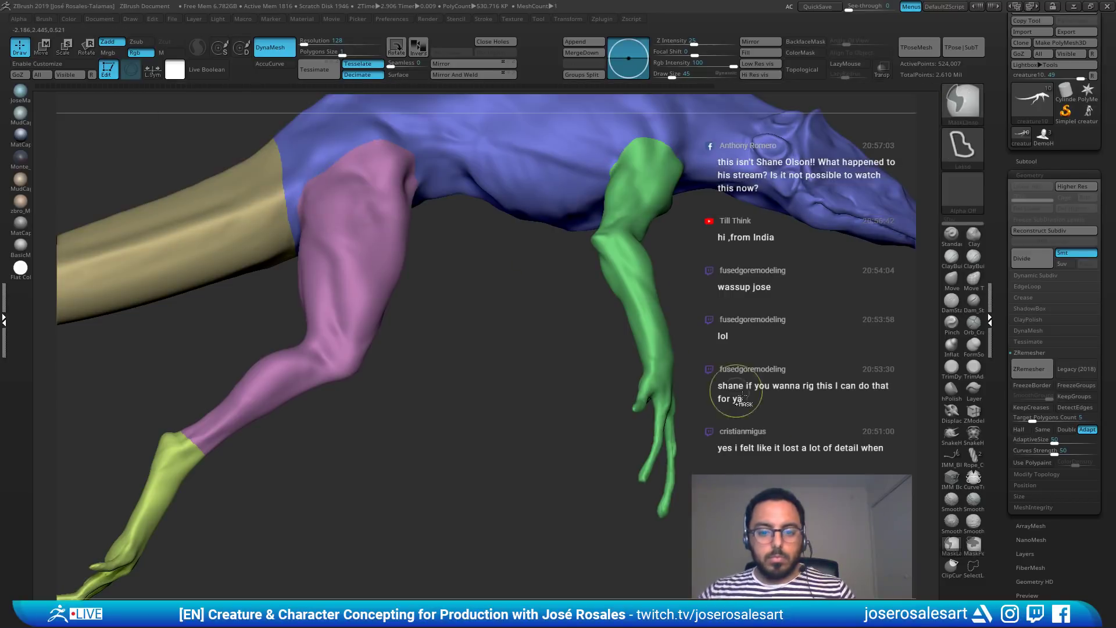
mouse_move(742, 399)
right_mouse_down()
mouse_move(701, 398)
mouse_move(735, 398)
right_mouse_up()
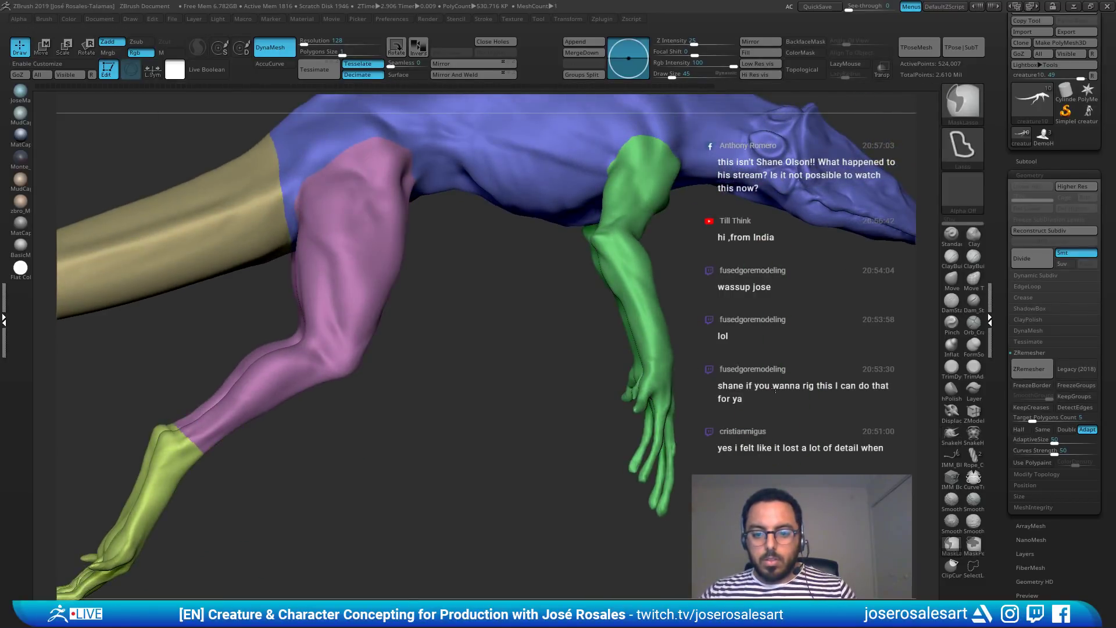
left_click_drag(169, 114, 187, 118, "ctrl")
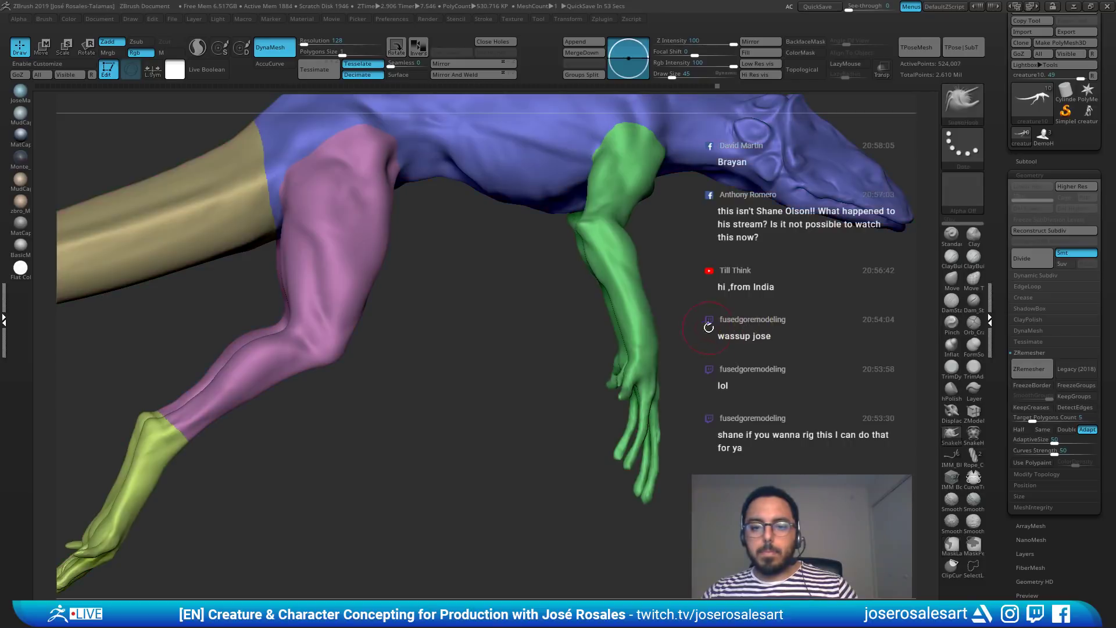
left_click_drag(709, 328, 706, 384, "shift")
right_click(706, 398)
mouse_move(705, 535)
left_mouse_down("ctrl")
mouse_move(572, 453)
mouse_move(618, 371)
mouse_move(657, 349)
mouse_move(715, 344)
mouse_move(745, 372)
left_mouse_up("ctrl")
key("ctrl+w")
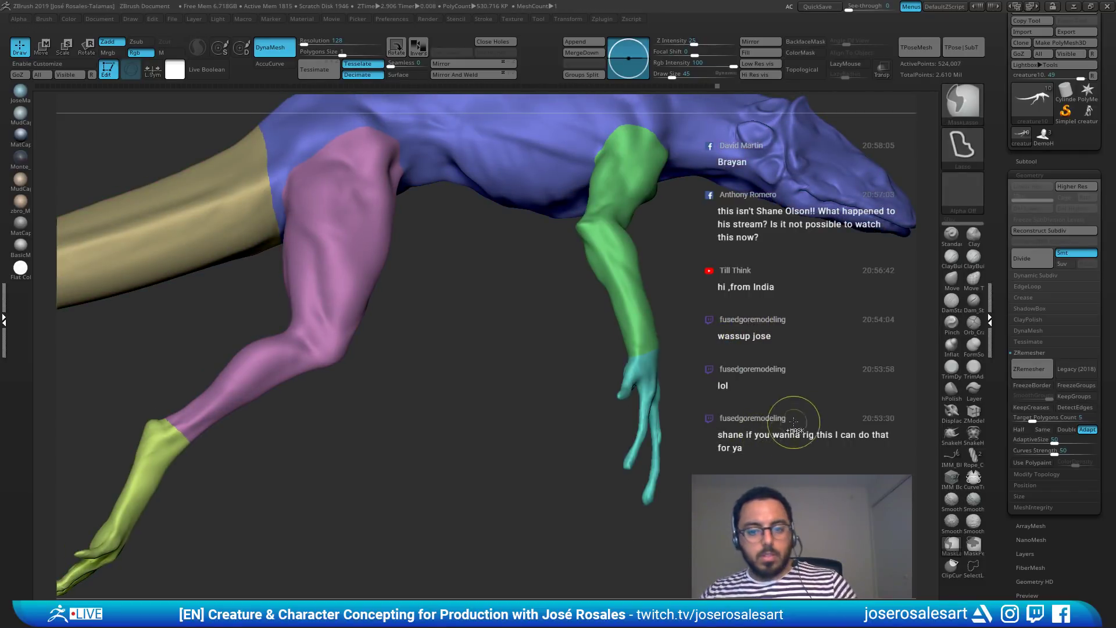
Step: Lasso-mask the creature's head and turn it into its own polygroup
left_click_drag(794, 422, 703, 170)
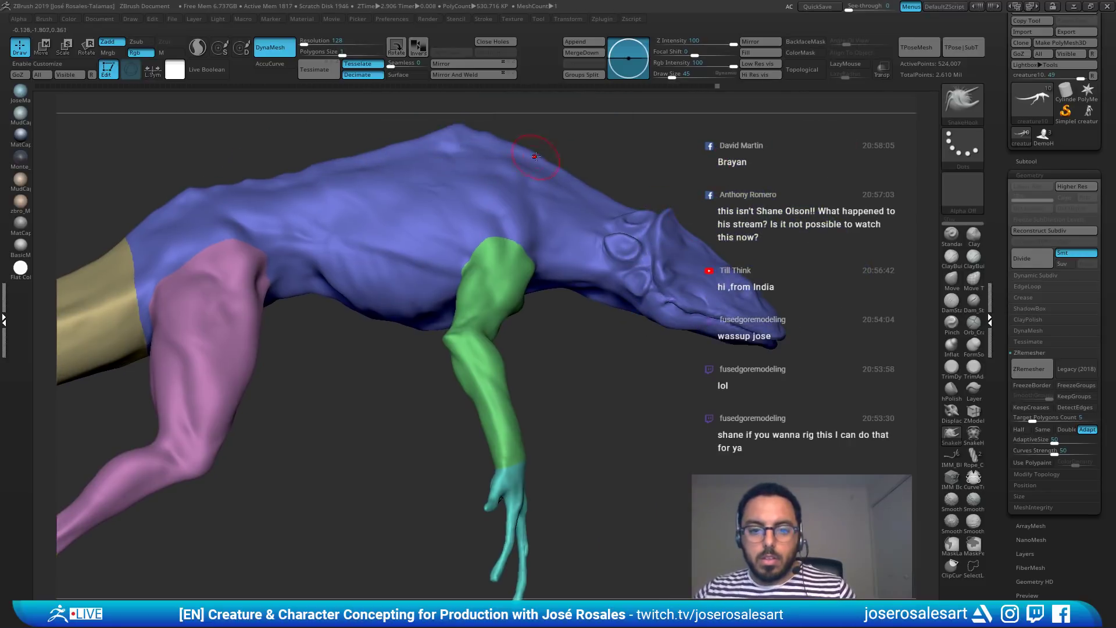
mouse_move(614, 172)
left_mouse_down()
mouse_move(631, 229)
mouse_move(657, 250)
mouse_move(679, 235)
mouse_move(676, 224)
mouse_move(603, 206)
mouse_move(515, 236)
mouse_move(491, 269)
mouse_move(487, 300)
mouse_move(520, 407)
mouse_move(858, 465)
left_mouse_up()
key("ctrl+w")
Step: Isolate the torso polygroup and lasso-mask the neck section in front of the shoulders
mouse_move(813, 289)
left_mouse_down()
mouse_move(732, 296)
mouse_move(787, 298)
mouse_move(686, 372)
left_mouse_up()
left_click(213, 267, "ctrl+shift")
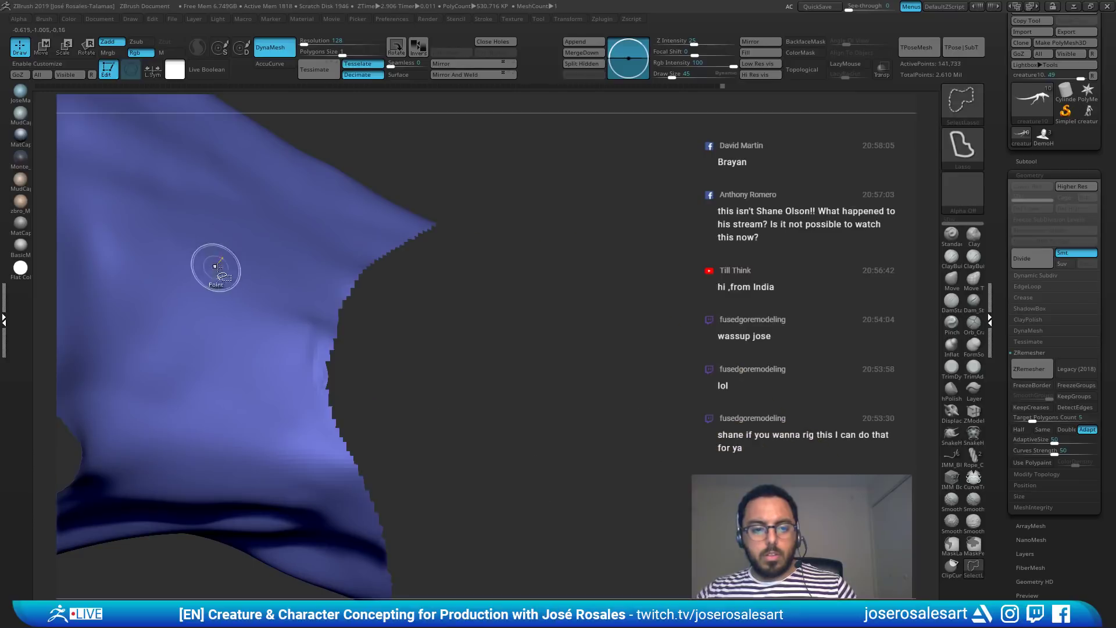
mouse_move(215, 267)
right_mouse_down("ctrl")
mouse_move(182, 246)
mouse_move(324, 280)
right_mouse_up("ctrl")
mouse_move(599, 170)
left_mouse_down("ctrl")
mouse_move(495, 166)
mouse_move(396, 188)
mouse_move(465, 430)
left_mouse_up("ctrl")
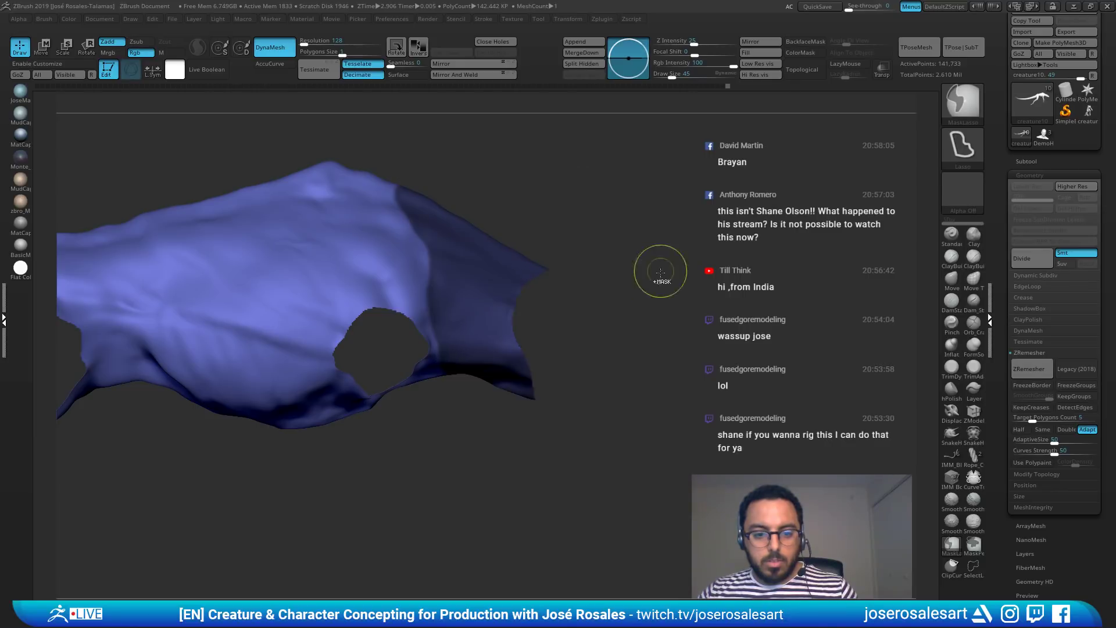
mouse_move(660, 271)
left_mouse_down()
mouse_move(615, 218)
mouse_move(634, 252)
mouse_move(511, 142)
left_mouse_up()
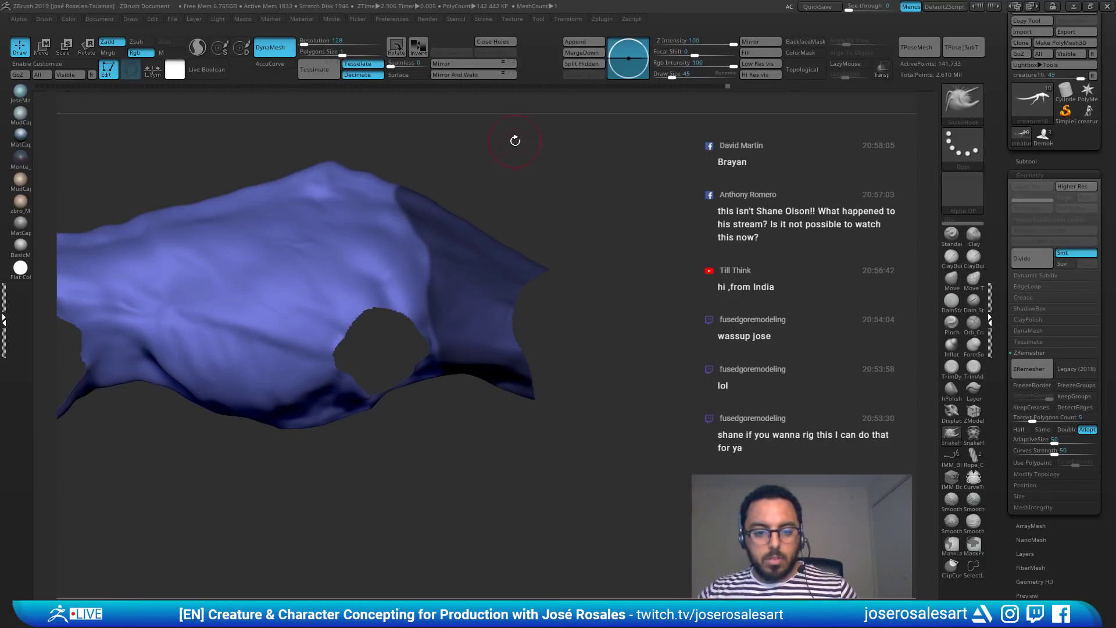
Step: Try to turn the masked neck section into a polygroup, and undo back to the masked, isolated torso
key("ctrl+w")
key("ctrl+z")
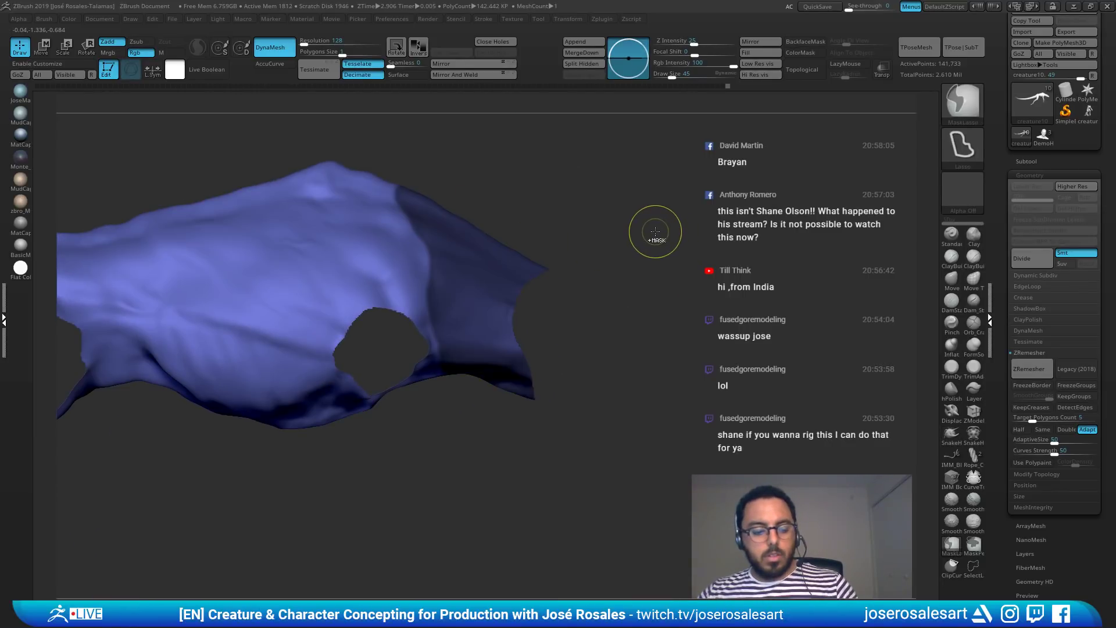
key("ctrl+w")
left_click(662, 232, "ctrl+shift")
left_click_drag(516, 204, 583, 277)
key("ctrl+z")
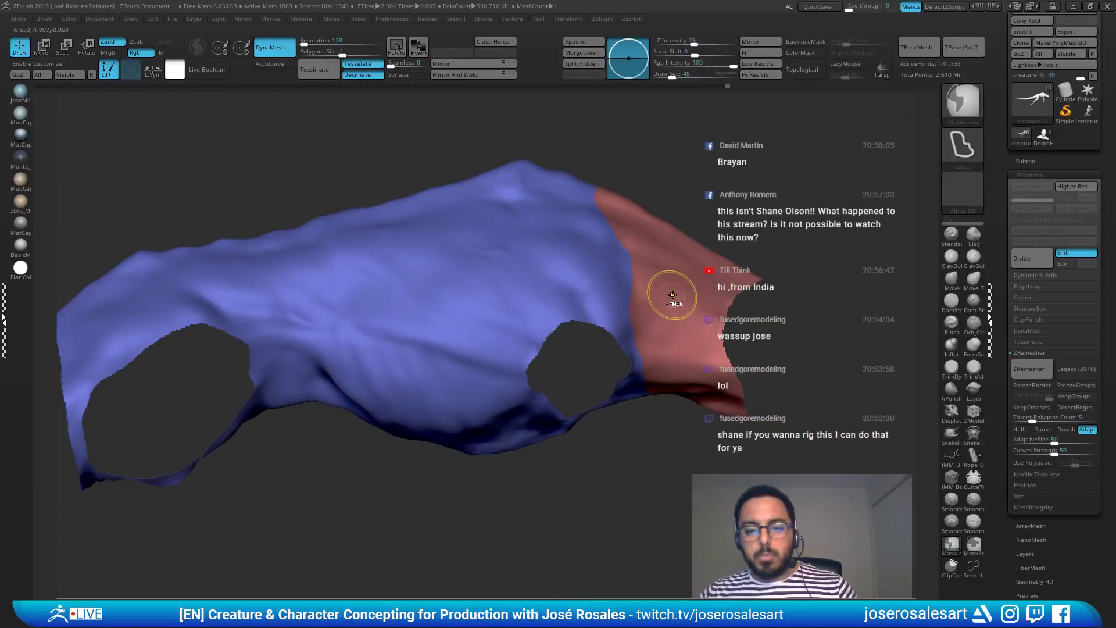
key("ctrl+z")
Step: Turn the masked neck section into its own polygroup and unhide the rest of the creature
right_click_drag(674, 315, 615, 295, "alt")
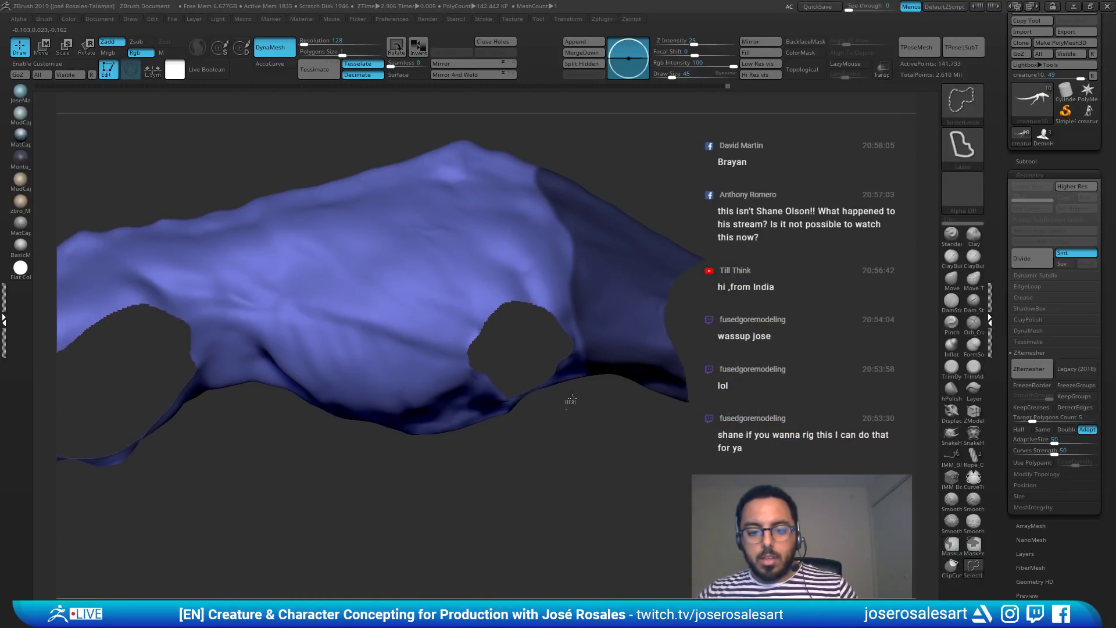
mouse_move(571, 400)
left_mouse_down("ctrl+alt+shift")
mouse_move(597, 345)
mouse_move(588, 308)
mouse_move(588, 378)
mouse_move(589, 238)
mouse_move(499, 153)
left_mouse_up("ctrl+alt+shift")
mouse_move(515, 291)
right_mouse_down()
mouse_move(556, 301)
mouse_move(573, 280)
mouse_move(731, 241)
right_mouse_up()
key("ctrl+w")
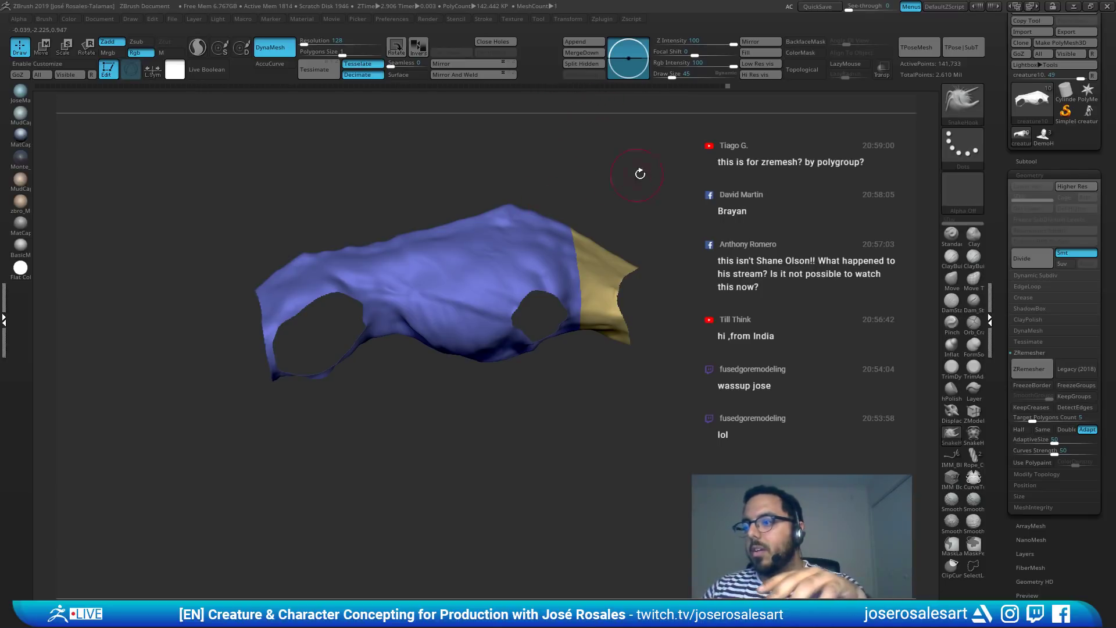
left_click_drag(724, 312, 634, 201)
left_click(717, 237, "ctrl+shift")
Step: Examine the polygroup borders around the head, neck, shoulders, hind legs and tail
left_click_drag(718, 237, 751, 322)
right_click_drag(751, 322, 673, 313)
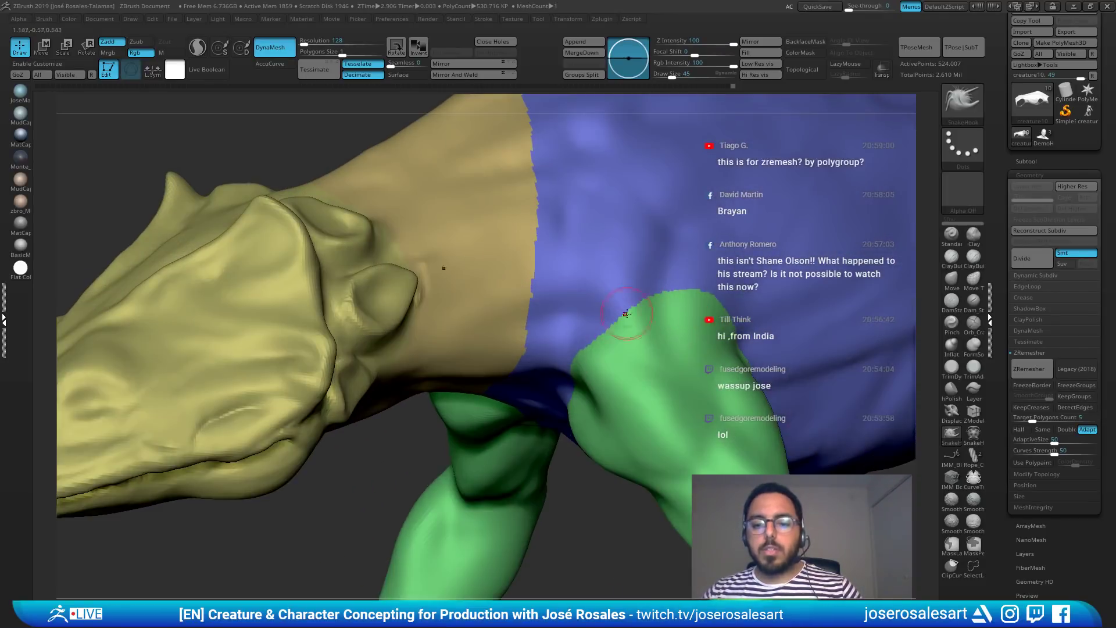
right_click_drag(608, 331, 593, 305)
right_click_drag(328, 303, 373, 304)
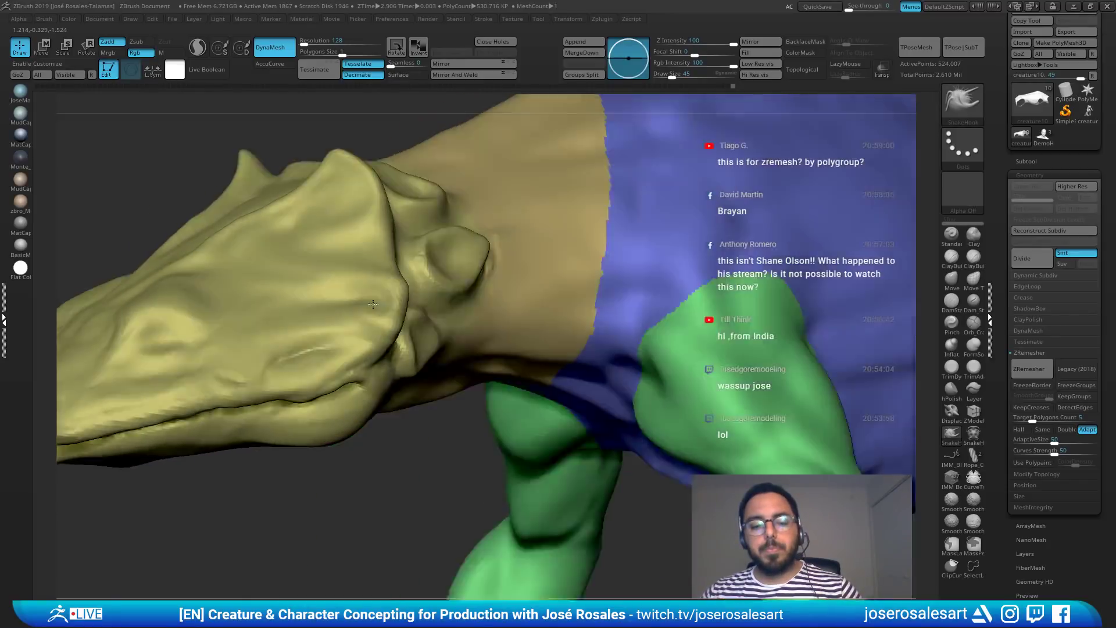
left_click_drag(373, 304, 403, 329)
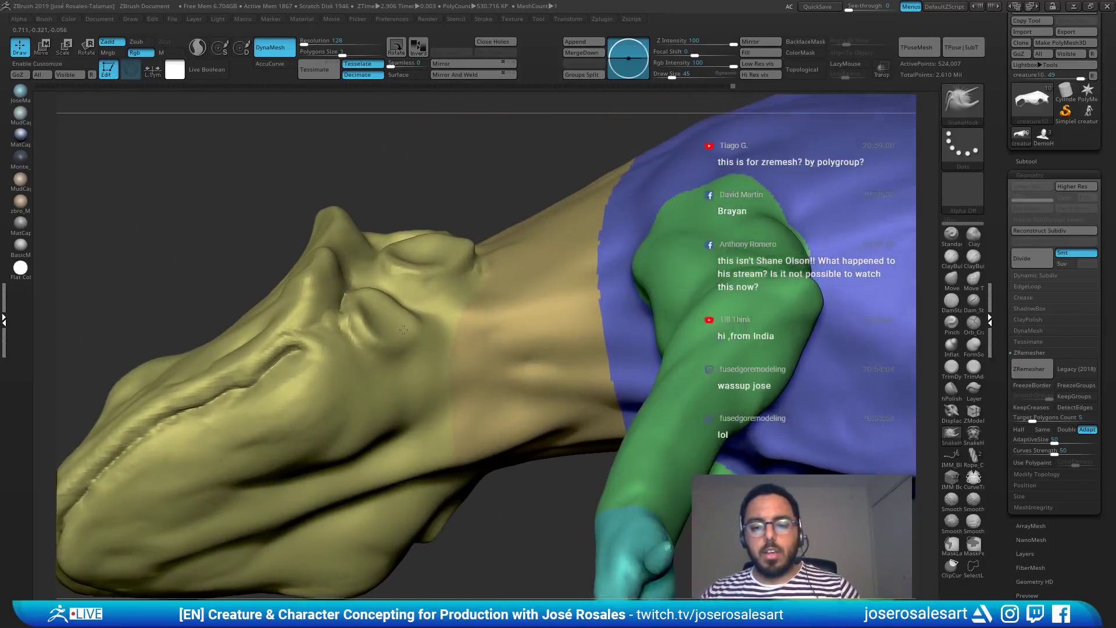
right_click_drag(404, 329, 539, 368)
mouse_move(674, 364)
right_mouse_down()
mouse_move(598, 326)
mouse_move(691, 352)
right_mouse_up()
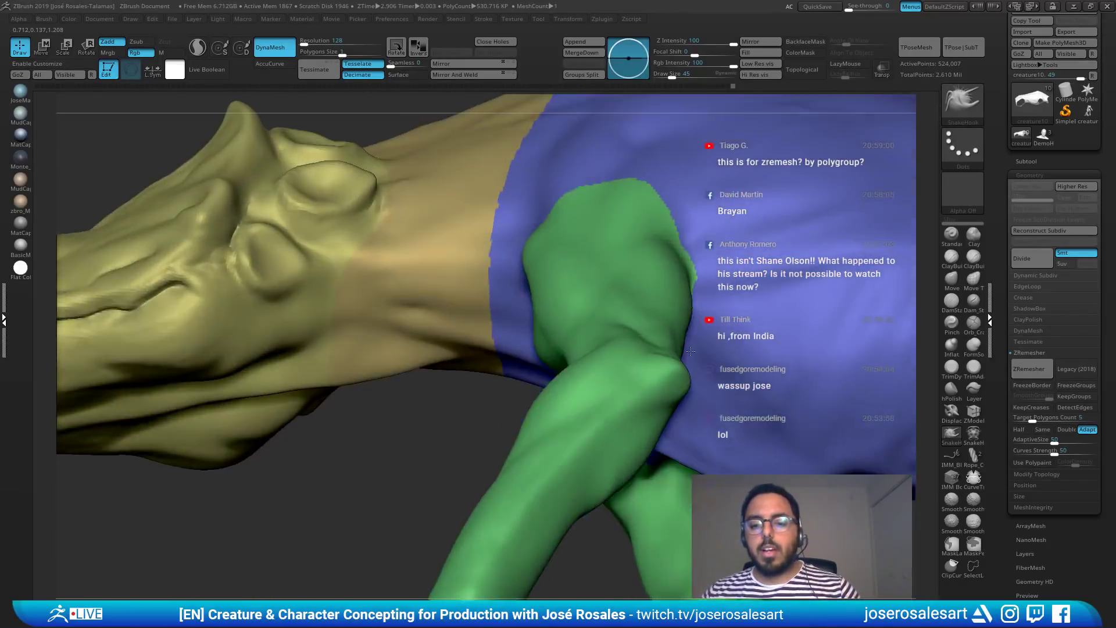
left_click_drag(690, 351, 649, 368)
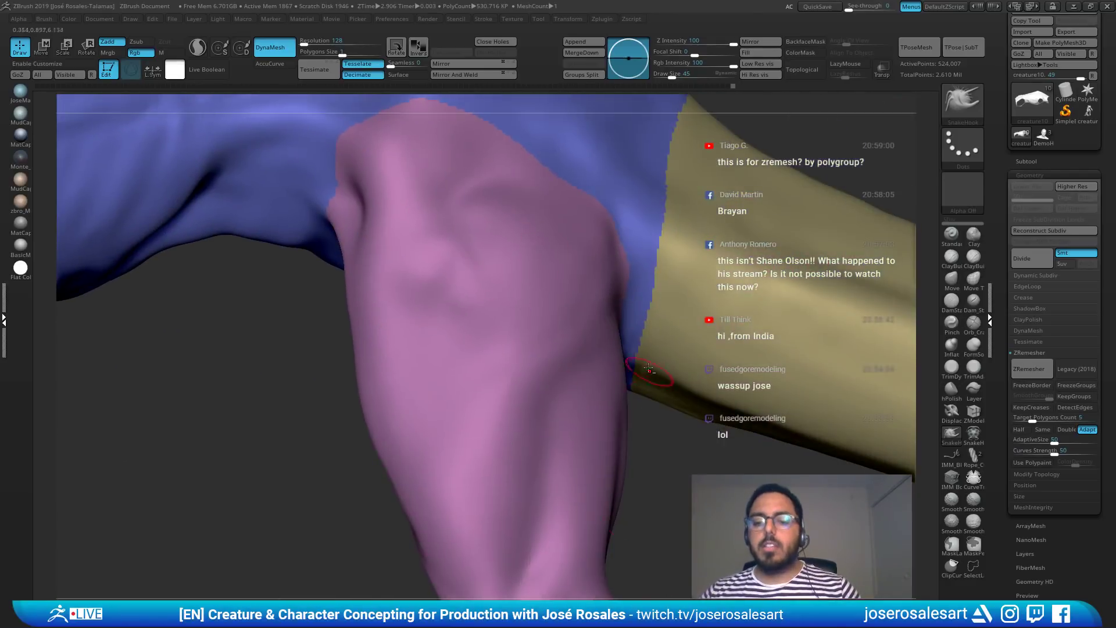
Step: Check the polygroups along both sides of the creature and turn on KeepGroups for ZRemesher
right_click_drag(649, 368, 725, 193, "ctrl")
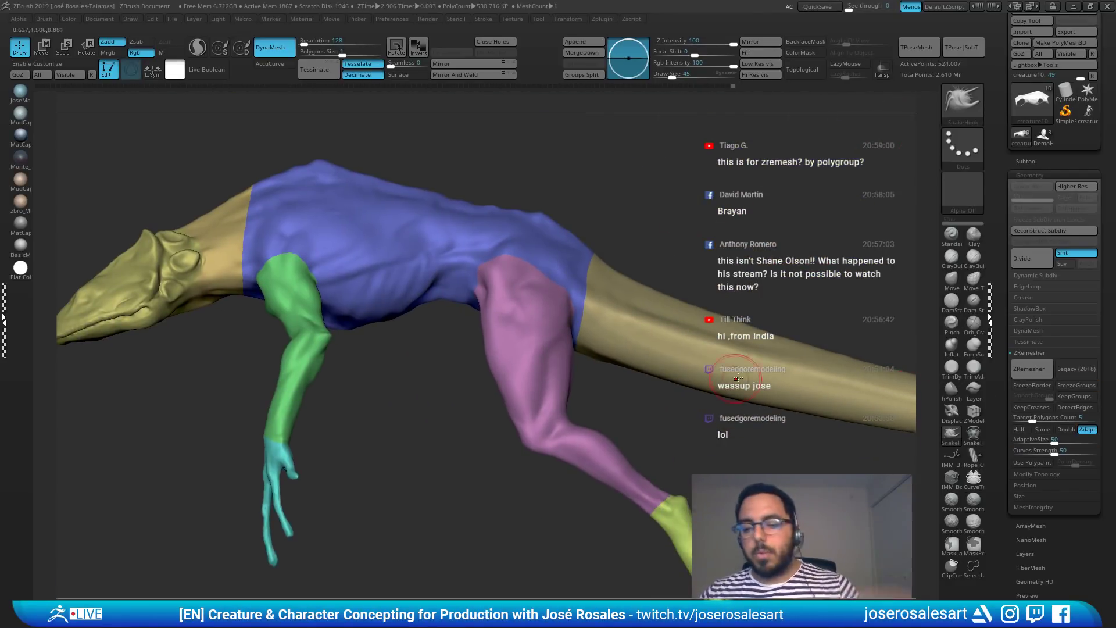
right_click_drag(596, 335, 794, 221)
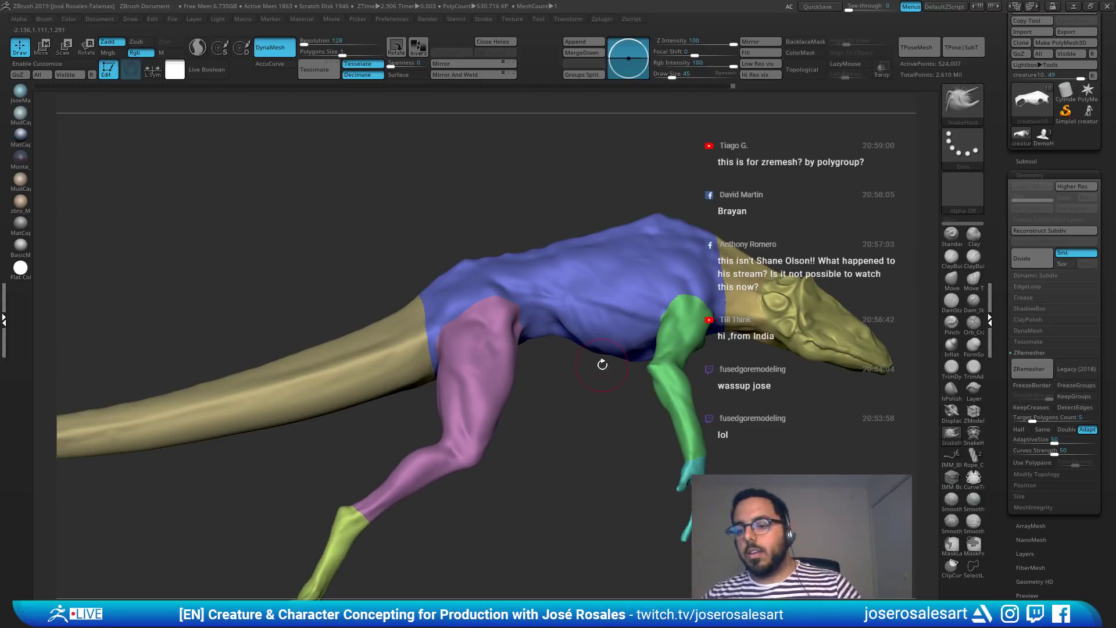
right_click_drag(793, 358, 676, 313, "alt")
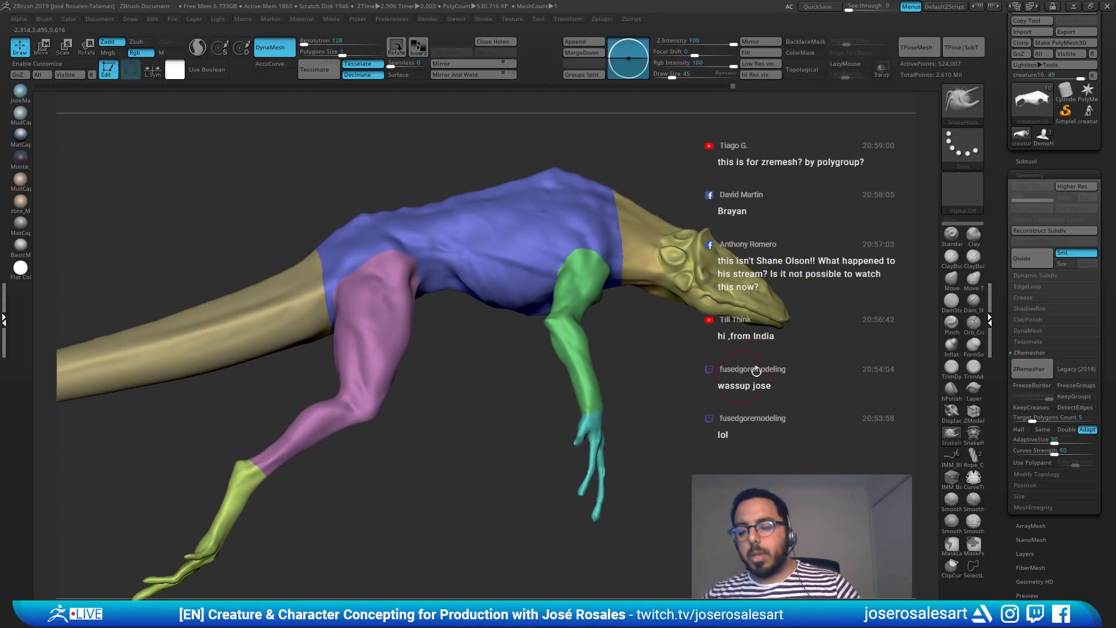
left_click_drag(1001, 312, 1017, 219)
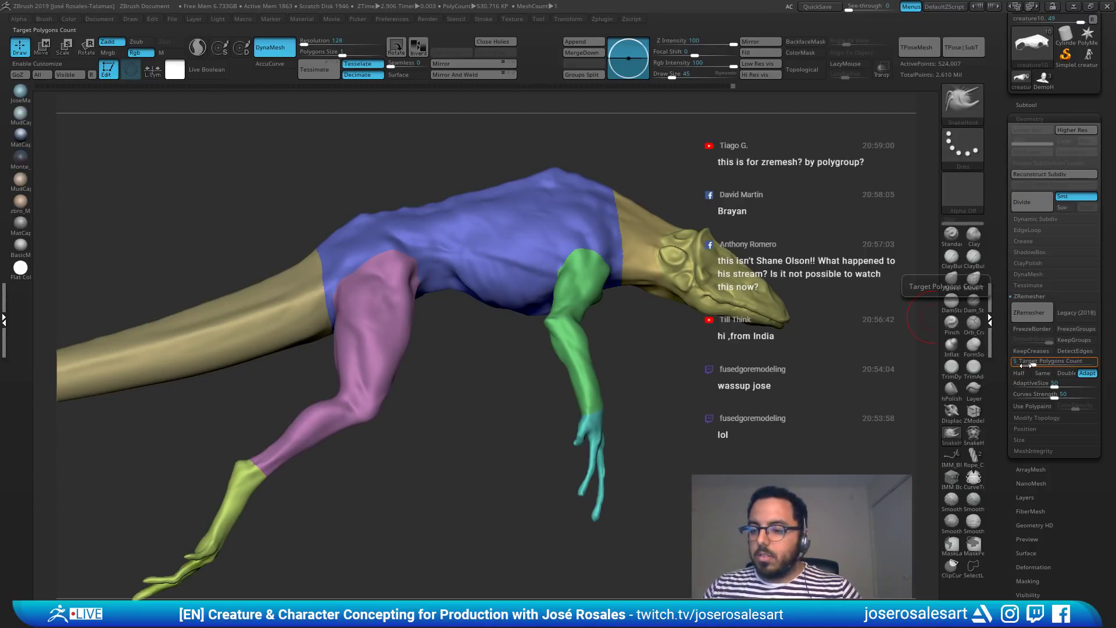
key("ctrl")
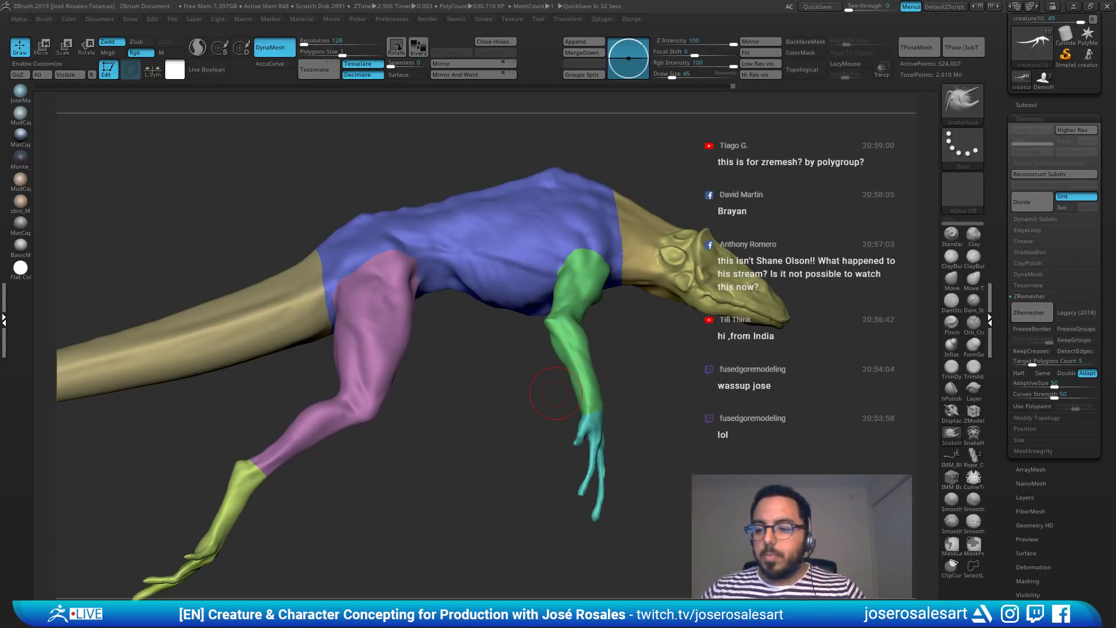
left_click_drag(556, 393, 486, 420)
left_click_drag(657, 372, 712, 337)
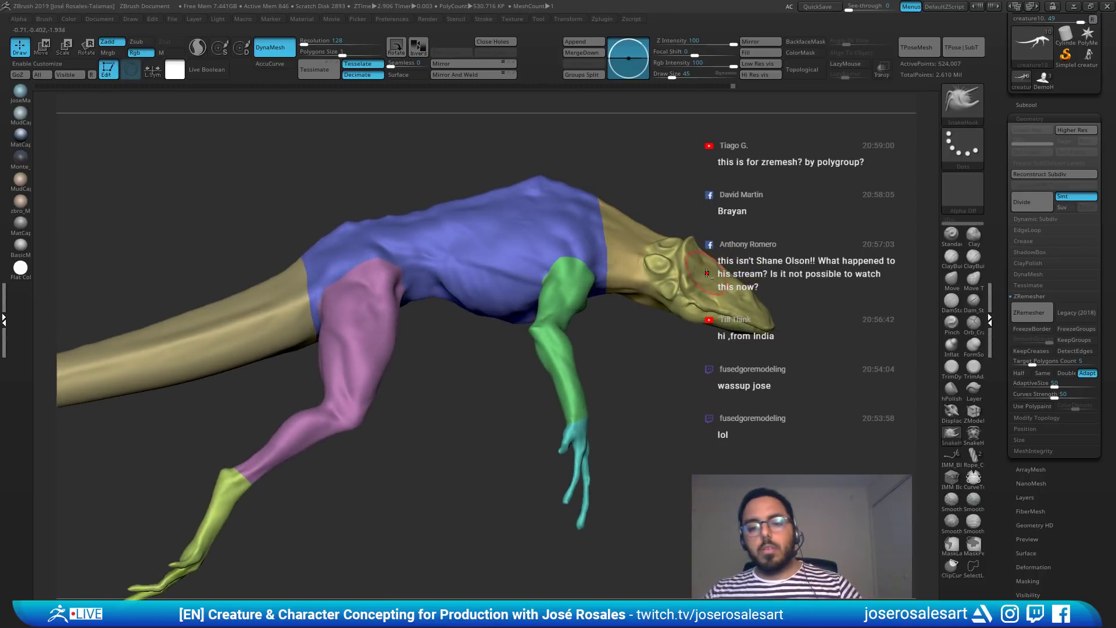
right_click_drag(708, 273, 721, 317, "ctrl")
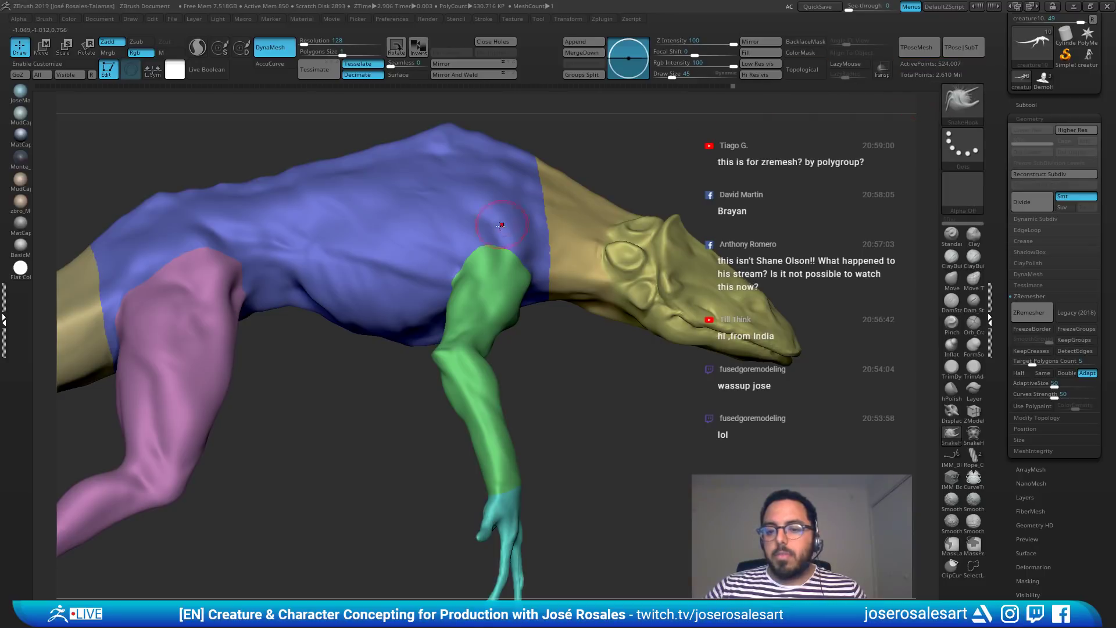
left_click_drag(895, 218, 799, 217)
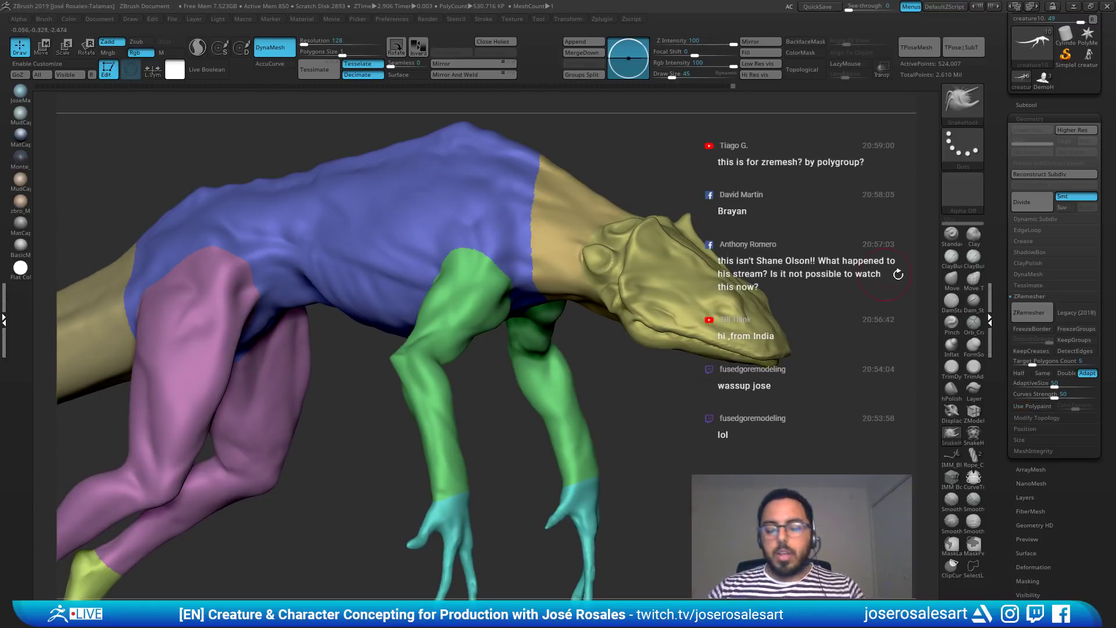
left_click(1070, 341)
Step: Examine the polygroup borders at the neck, shoulders, hands, hind legs, feet and face from several angles
right_click_drag(598, 203, 649, 162)
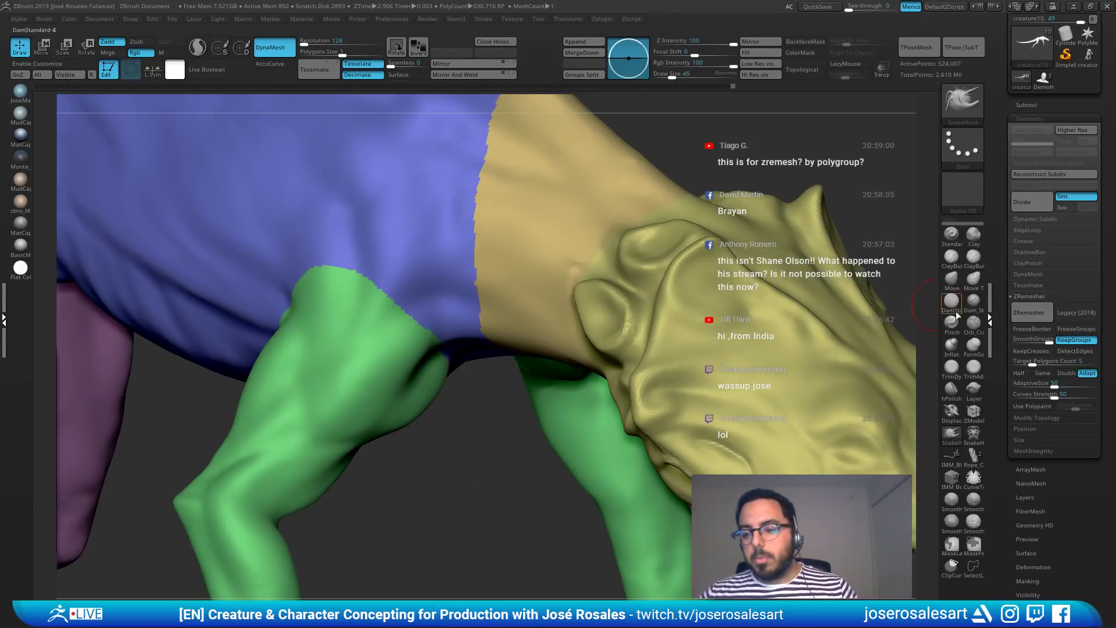
right_click_drag(681, 284, 467, 269, "ctrl")
right_click_drag(579, 396, 486, 191)
right_click_drag(665, 341, 620, 232, "ctrl")
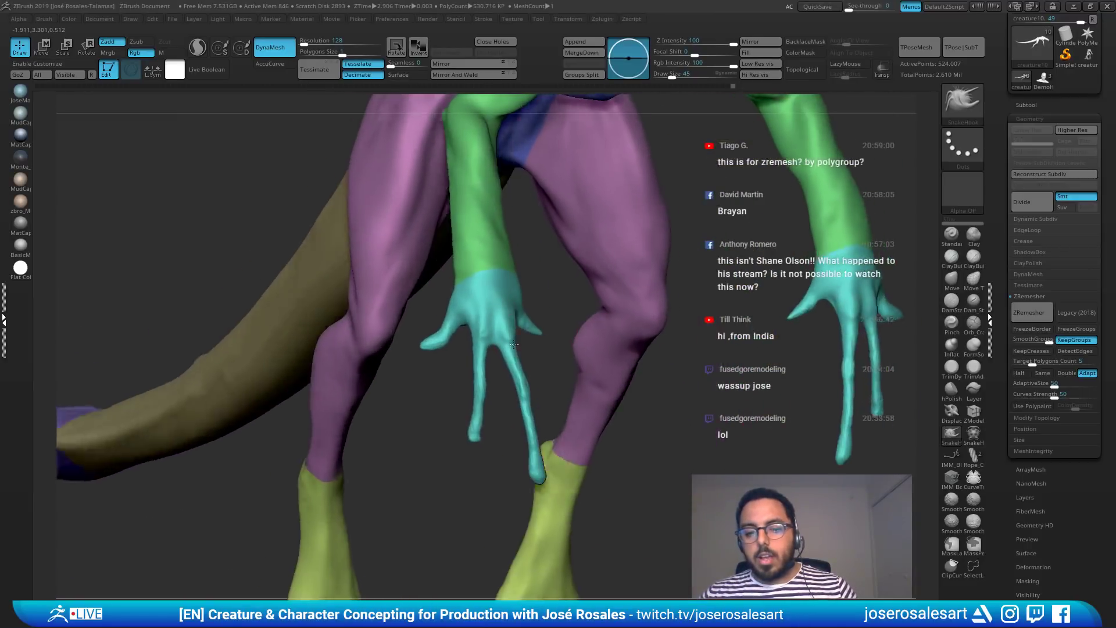
right_click_drag(617, 279, 456, 278)
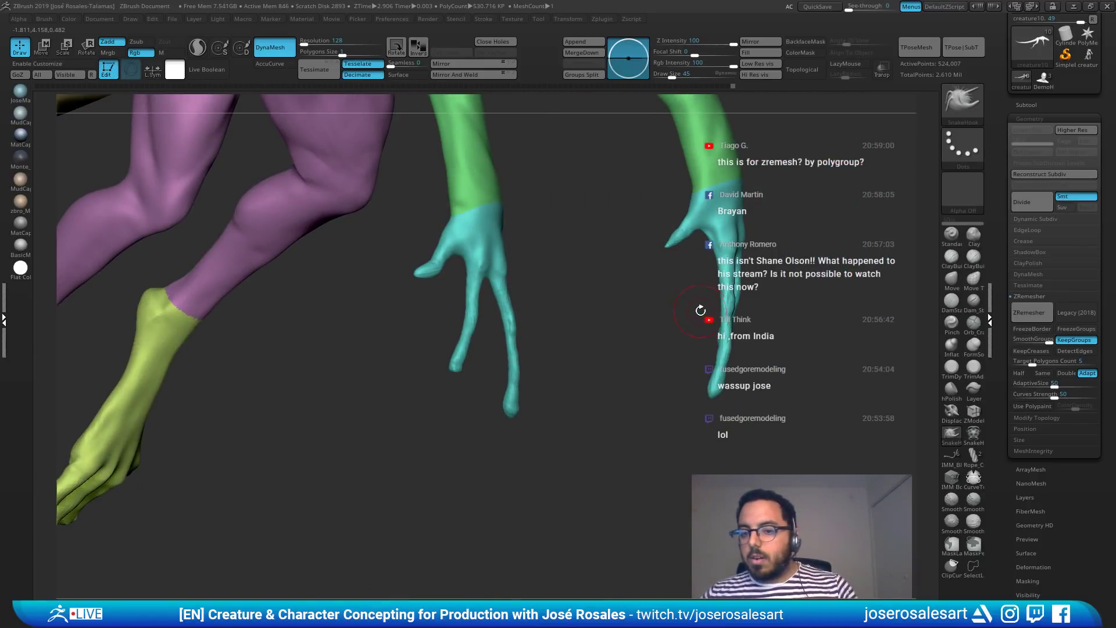
right_click_drag(701, 310, 498, 326)
right_click_drag(723, 378, 783, 293)
right_click_drag(783, 189, 747, 310, "alt")
right_click_drag(742, 214, 645, 465)
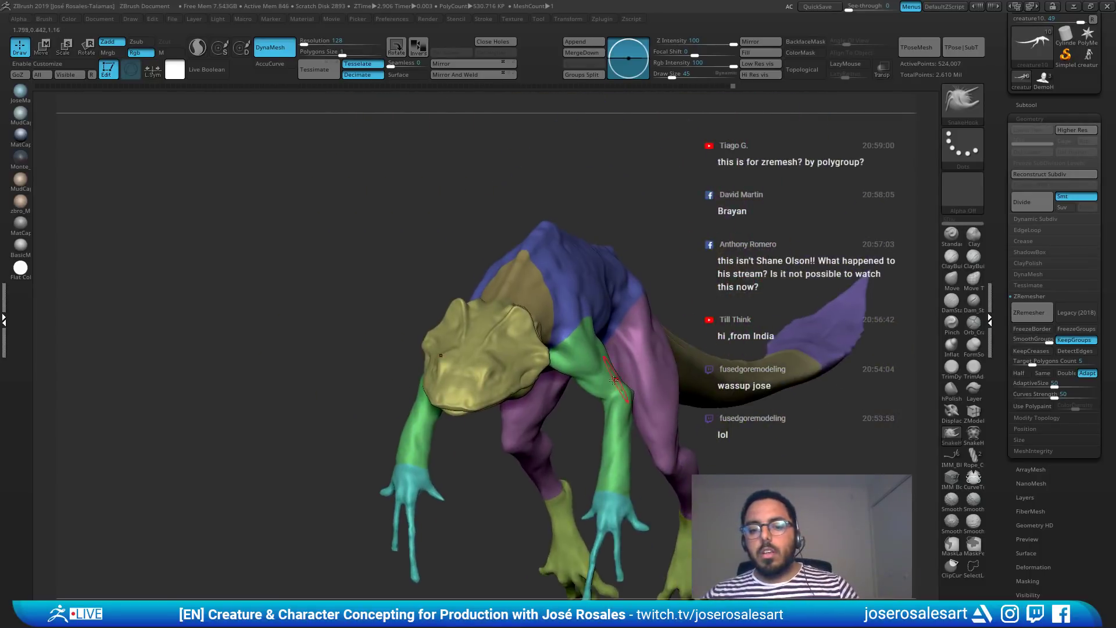
right_click_drag(620, 390, 634, 349)
right_click_drag(631, 280, 634, 344, "ctrl")
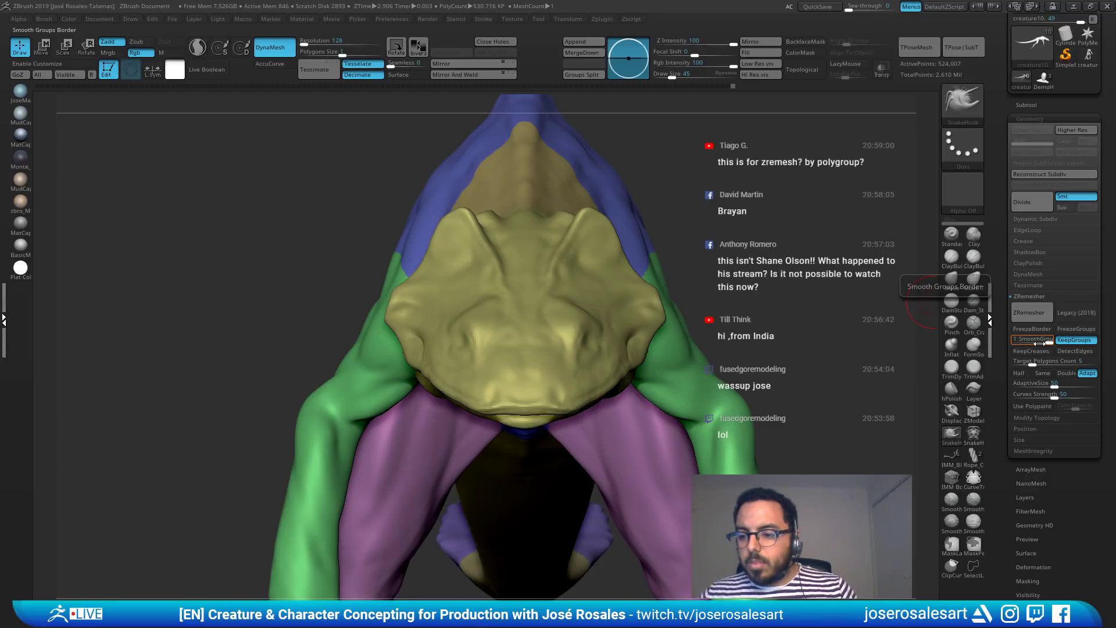
Step: Enable Use Polypaint for ZRemesher with SmoothGroups at 1, and hide the polygroup colours
left_click_drag(1034, 343, 1046, 343)
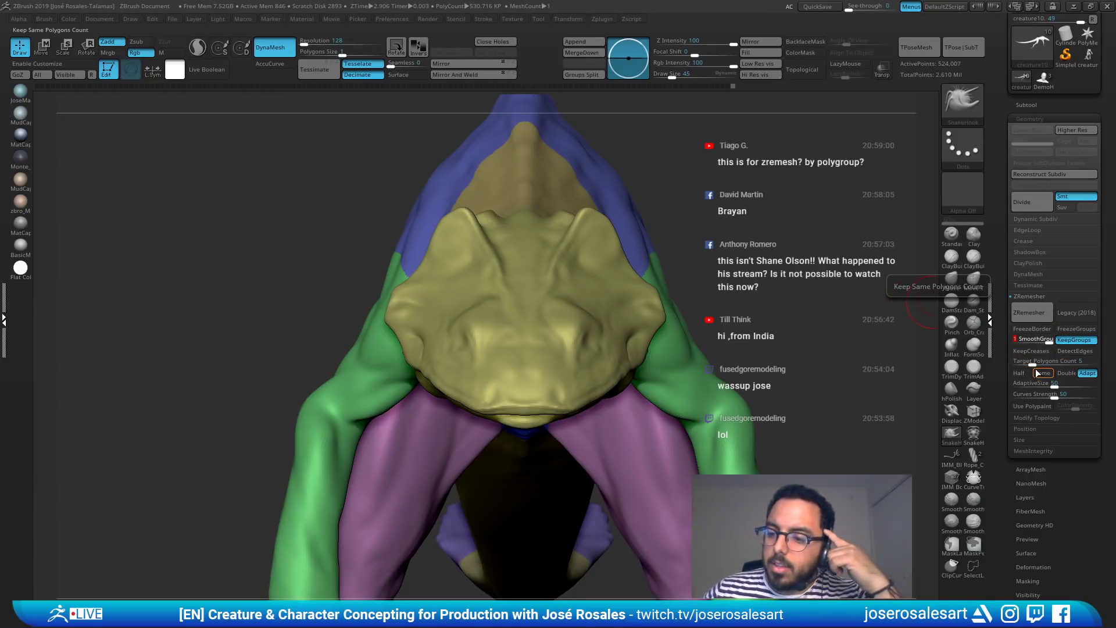
left_click(1031, 407)
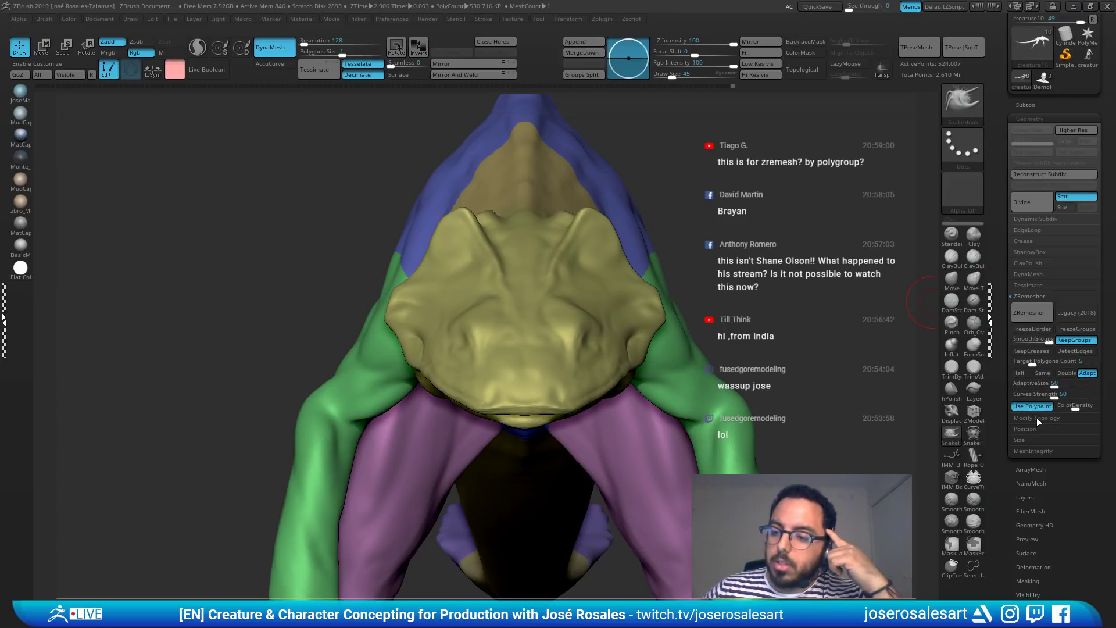
key("shift+f")
Step: Try the Flat Color material on the creature, and replace it with a shaded white material
right_click_drag(459, 334, 569, 326)
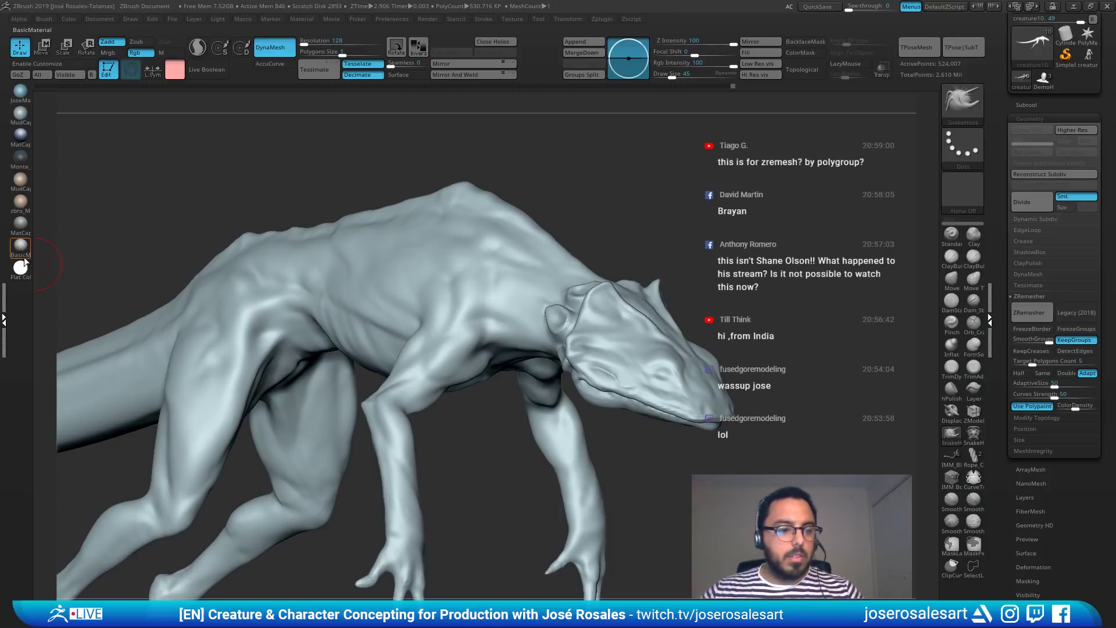
left_click(23, 271)
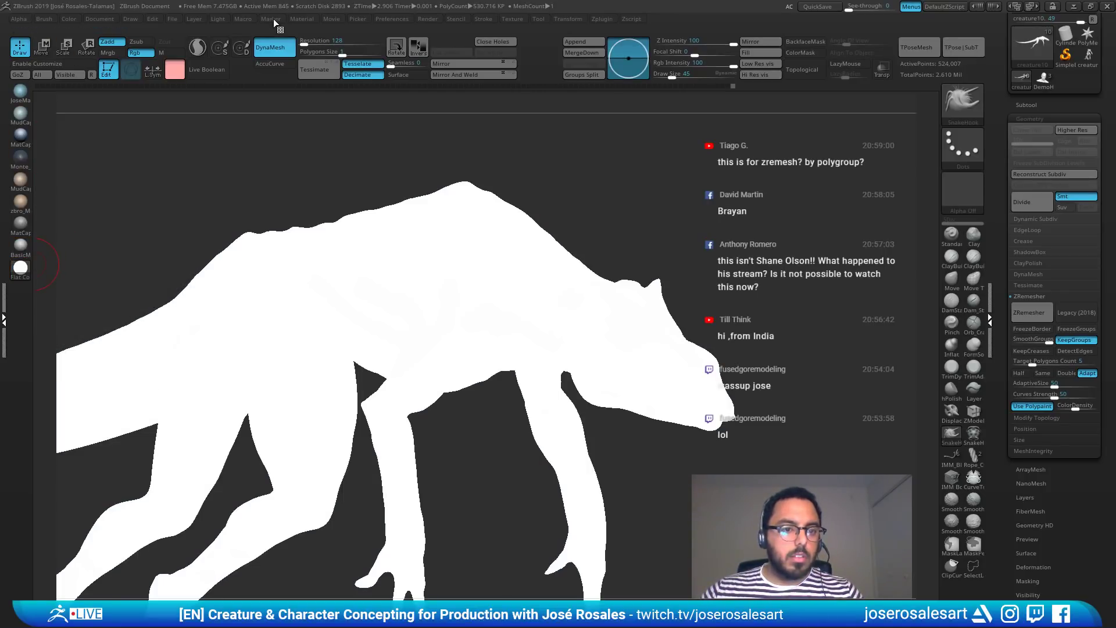
left_click(307, 19)
left_click(371, 98)
left_click_drag(671, 252, 538, 229)
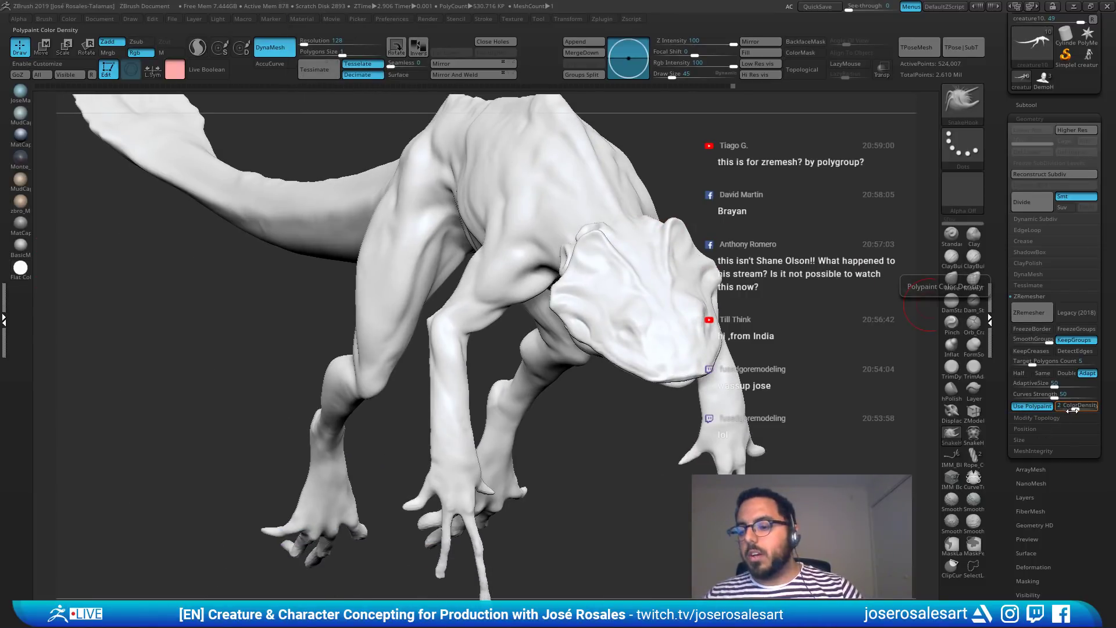
Step: Paint pink polypaint patches on the cheek and snout of the creature's head
right_click_drag(608, 247, 631, 296, "alt")
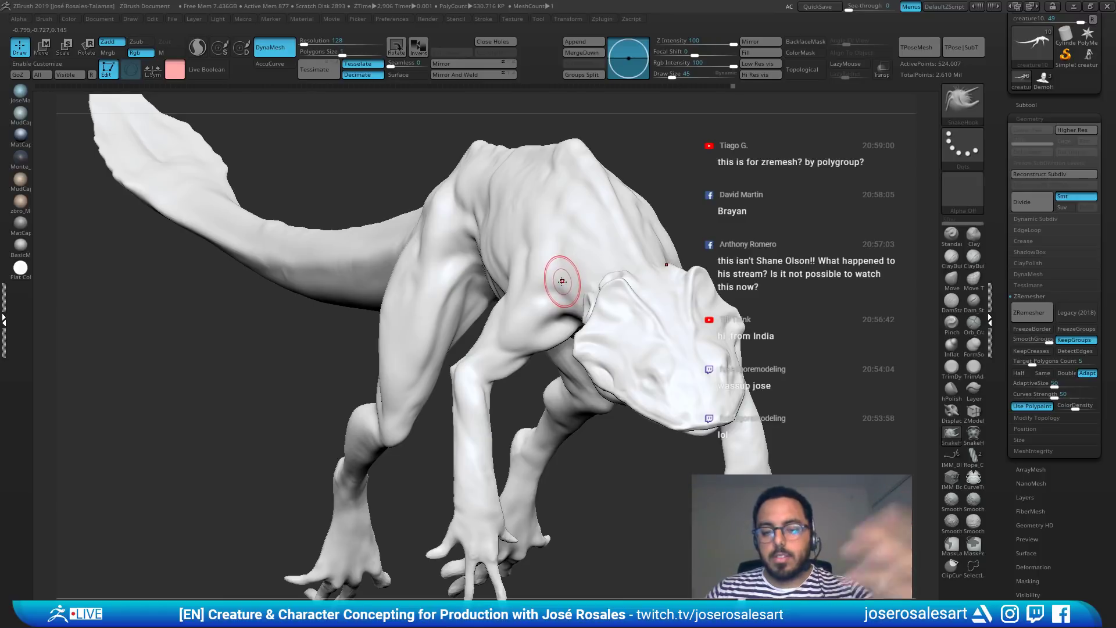
right_click_drag(618, 287, 630, 287)
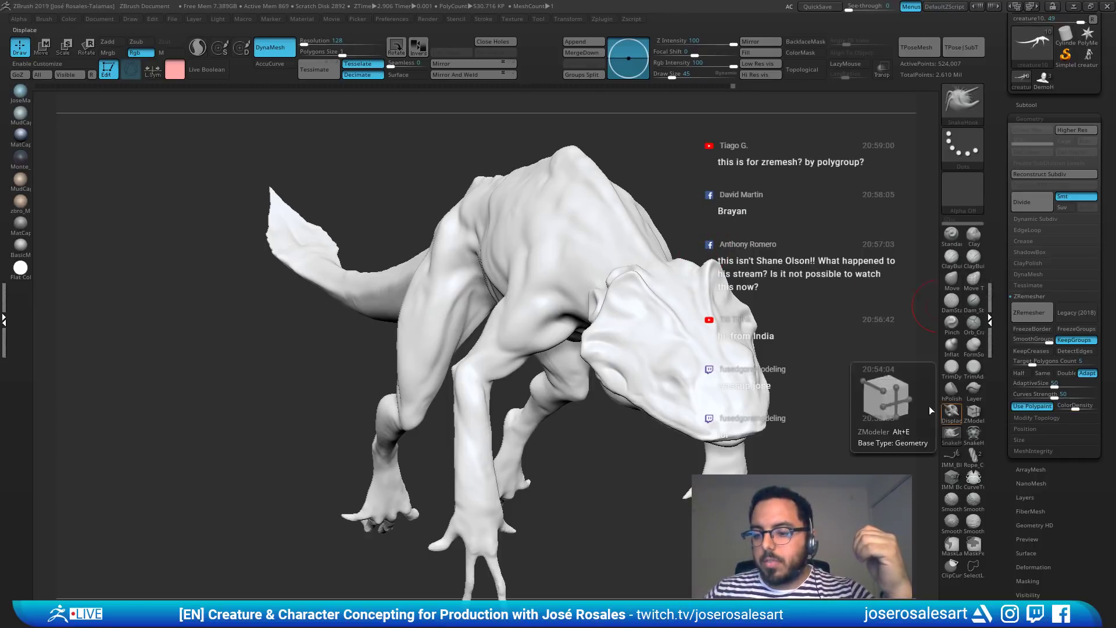
right_click_drag(623, 269, 663, 362)
mouse_move(663, 362)
left_mouse_down()
mouse_move(651, 349)
mouse_move(698, 395)
mouse_move(715, 435)
left_mouse_up()
right_click_drag(698, 451, 705, 424)
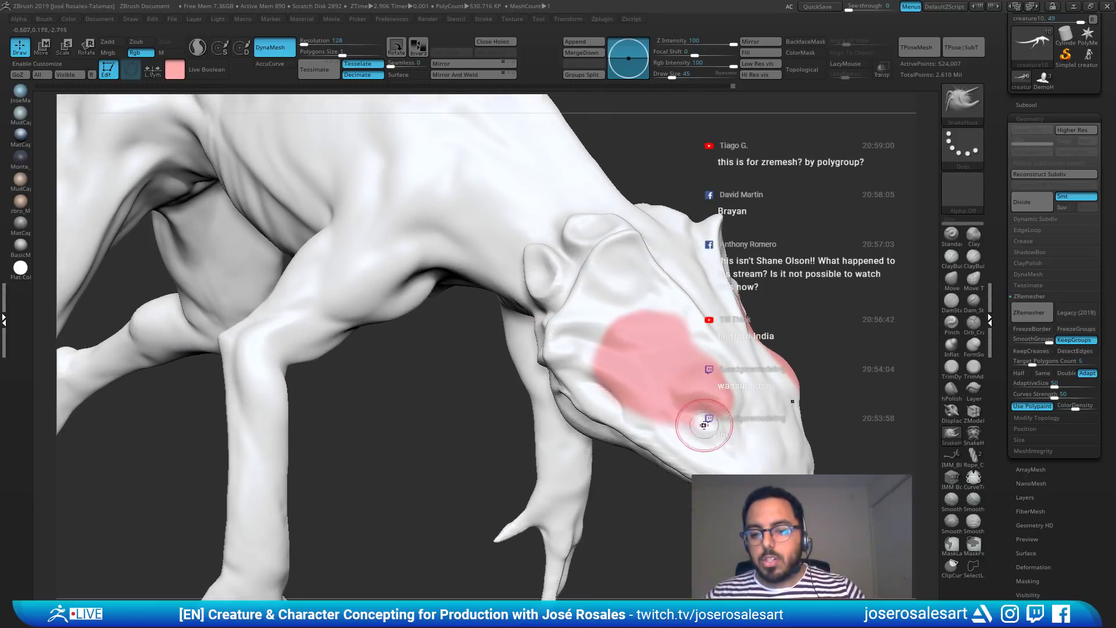
mouse_move(705, 424)
left_mouse_down()
mouse_move(732, 445)
mouse_move(755, 442)
left_mouse_up()
Step: Set the ZRemesher ColorDensity to 4 and paint red patches over the top of the snout
left_click_drag(1075, 410, 1085, 409)
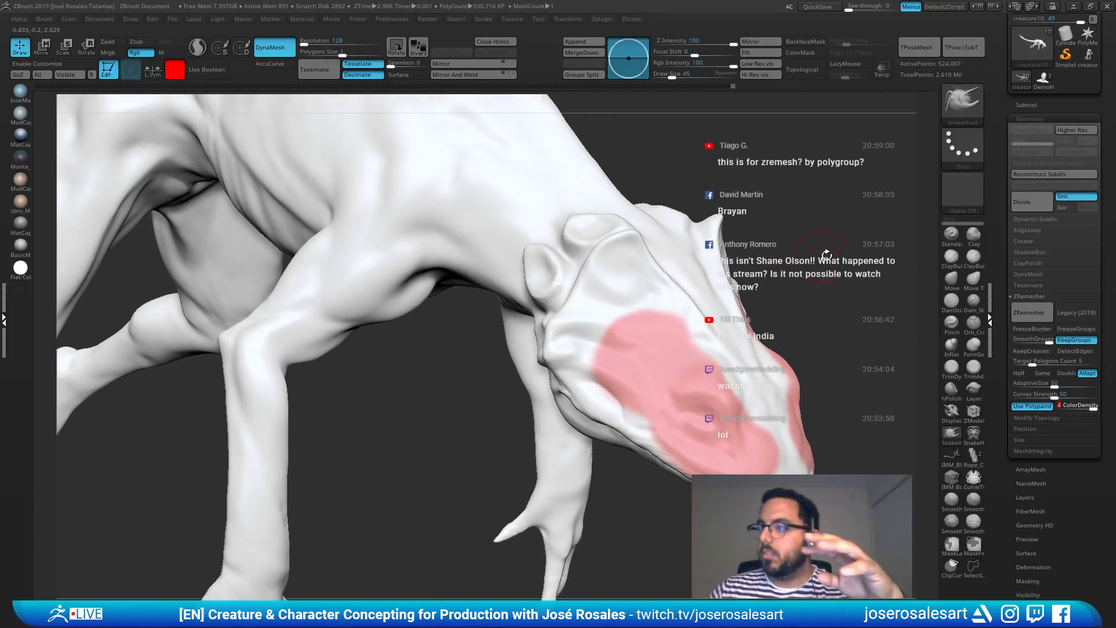
right_click_drag(826, 255, 678, 317)
mouse_move(678, 317)
left_mouse_down()
mouse_move(689, 340)
mouse_move(646, 420)
mouse_move(686, 407)
left_mouse_up()
right_click_drag(686, 407, 744, 378)
mouse_move(692, 367)
left_mouse_down()
mouse_move(668, 420)
mouse_move(681, 368)
left_mouse_up()
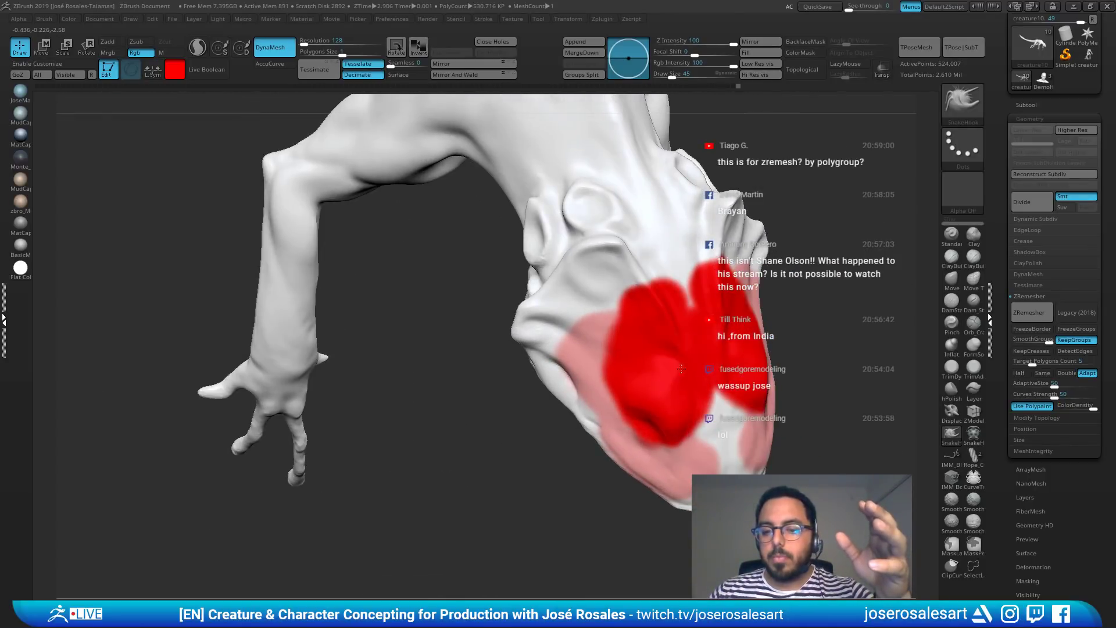
Step: Switch to the Standard brush with Zadd turned off and only Rgb active for painting colour
key("b")
key("c")
key("b")
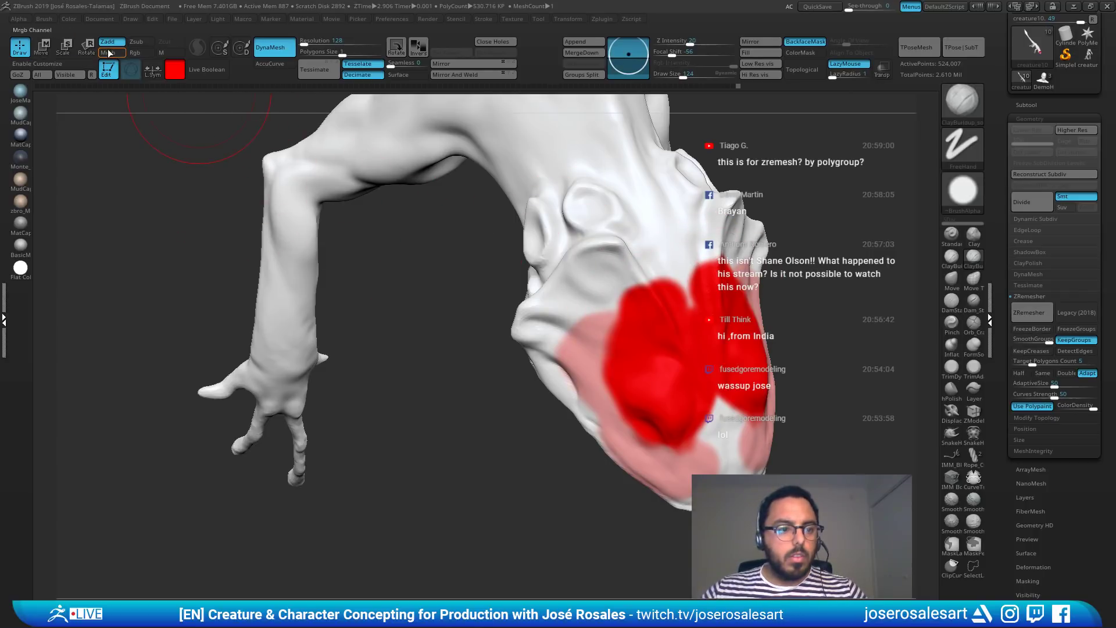
key("b")
key("s")
key("t")
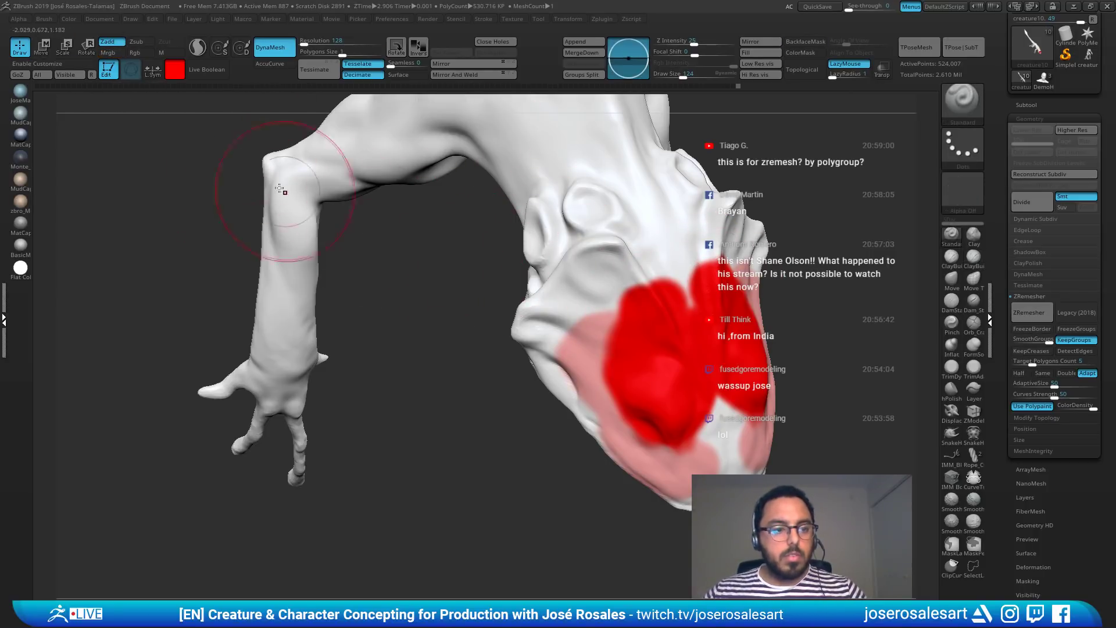
left_click(108, 42)
left_click(135, 53)
Step: Cover the head with red polypaint, and repaint it white with ColorDensity set to 1
mouse_move(690, 307)
left_mouse_down()
mouse_move(581, 329)
mouse_move(689, 465)
left_mouse_up()
mouse_move(794, 349)
left_mouse_down()
mouse_move(818, 338)
mouse_move(866, 343)
left_mouse_up()
left_click_drag(1088, 409, 1067, 413)
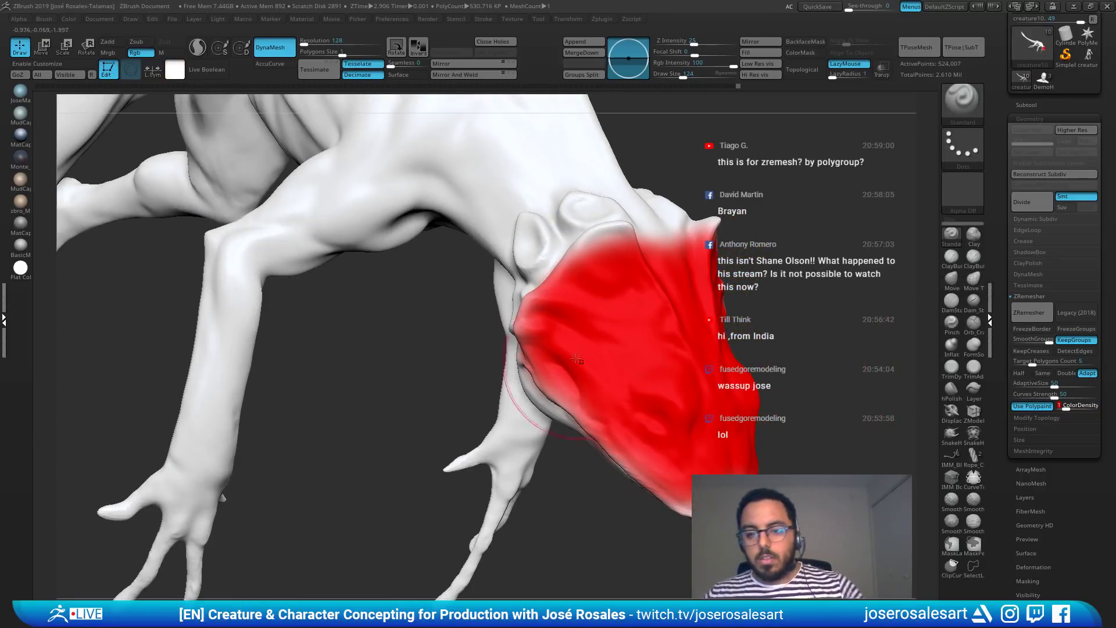
mouse_move(578, 360)
left_mouse_down()
mouse_move(698, 291)
mouse_move(611, 430)
mouse_move(678, 501)
mouse_move(623, 430)
left_mouse_up()
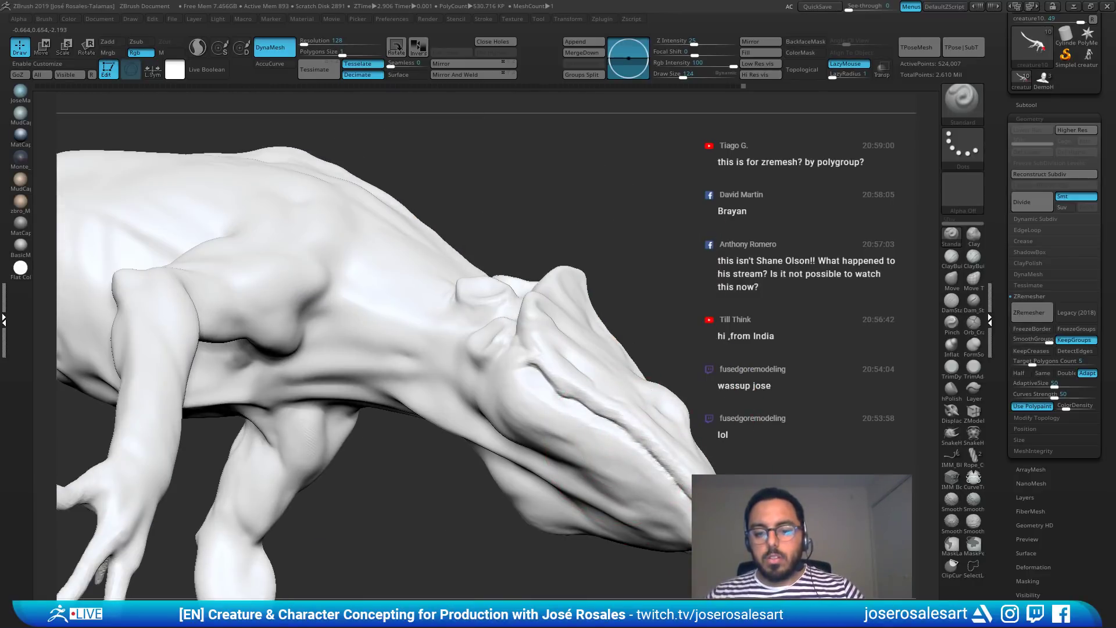
right_click_drag(584, 399, 511, 476)
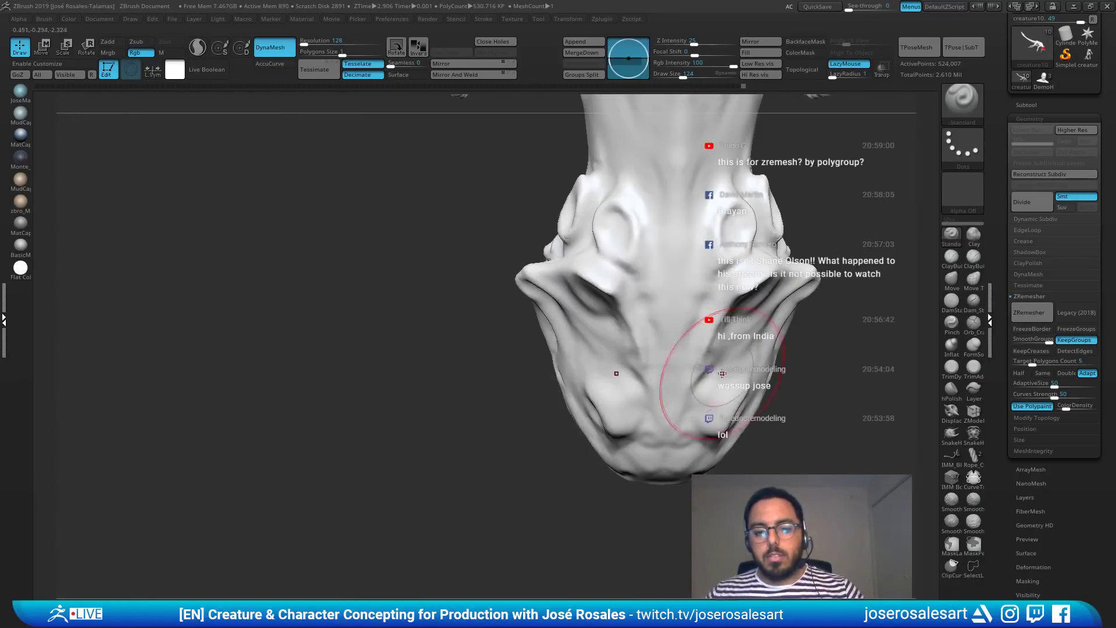
right_click_drag(760, 412, 657, 430, "alt")
key("bracketleft")
left_click_drag(657, 430, 992, 390)
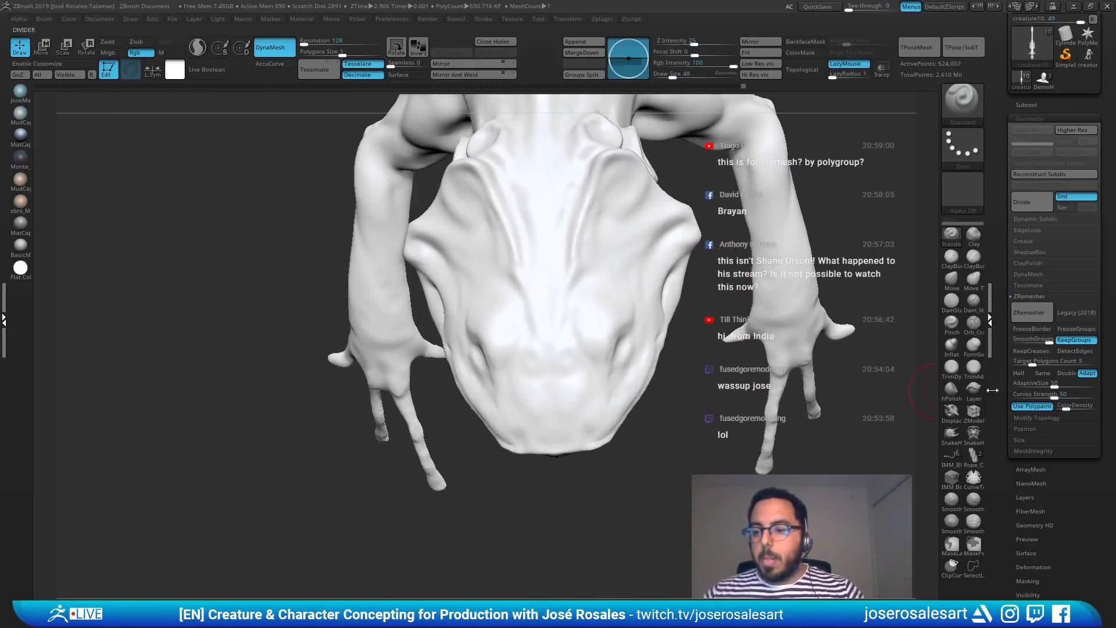
Step: Set ColorDensity to 2 and paint pink polypaint over the snout and the top of the head with a larger brush
left_click_drag(1071, 409, 1077, 409)
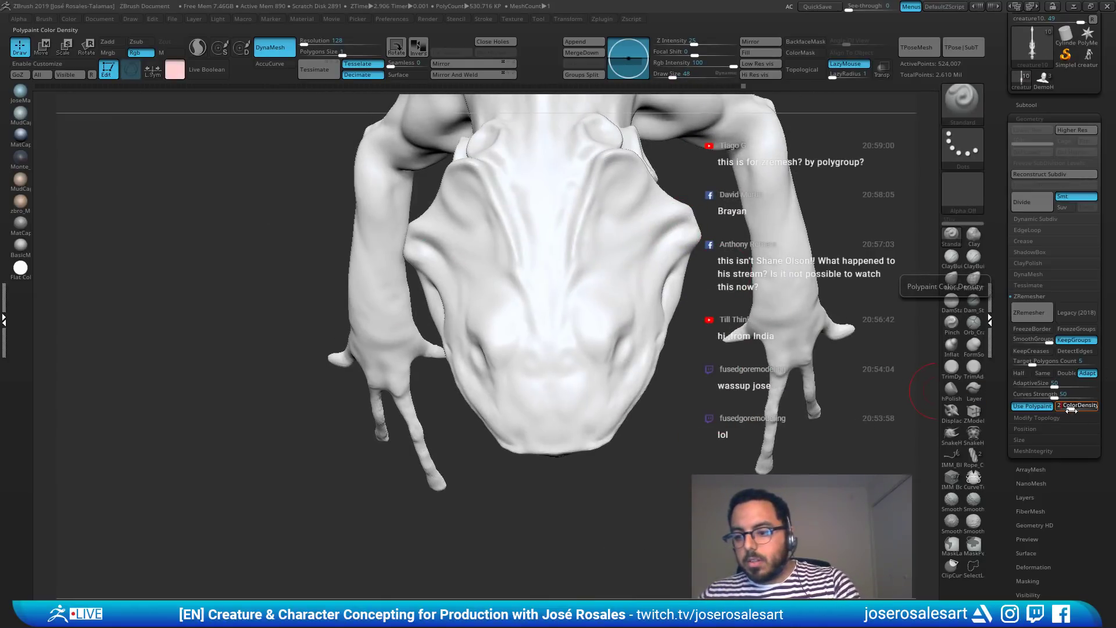
right_click_drag(634, 331, 615, 334)
key("bracketright")
key("bracketright")
key("bracketright")
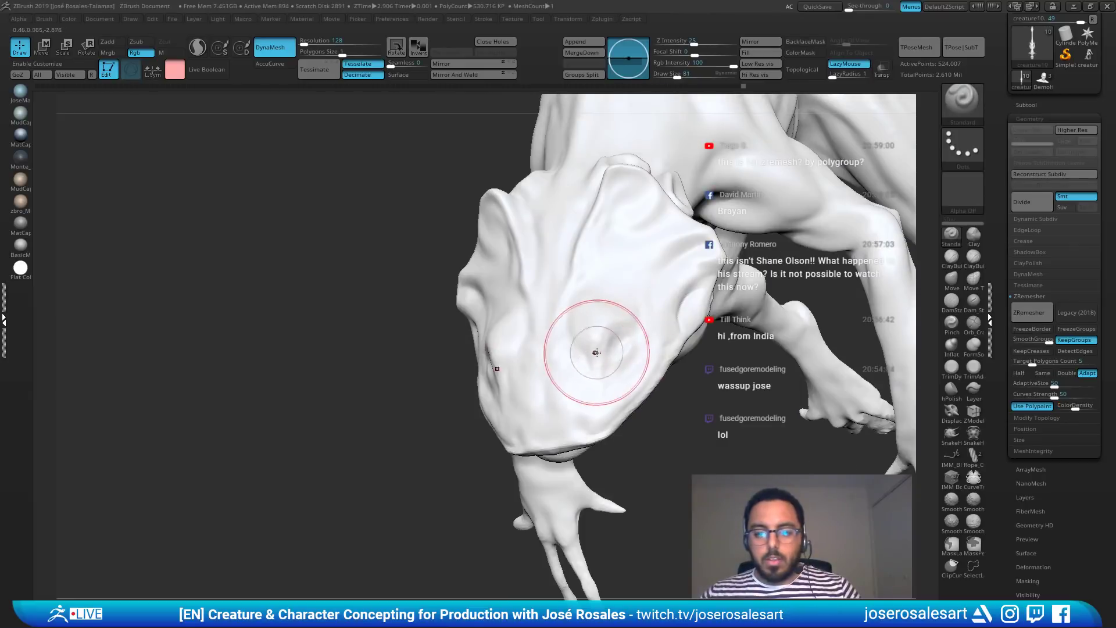
mouse_move(600, 338)
left_mouse_down()
mouse_move(595, 371)
mouse_move(612, 349)
left_mouse_up()
mouse_move(634, 350)
right_mouse_down()
mouse_move(536, 306)
mouse_move(598, 357)
right_mouse_up()
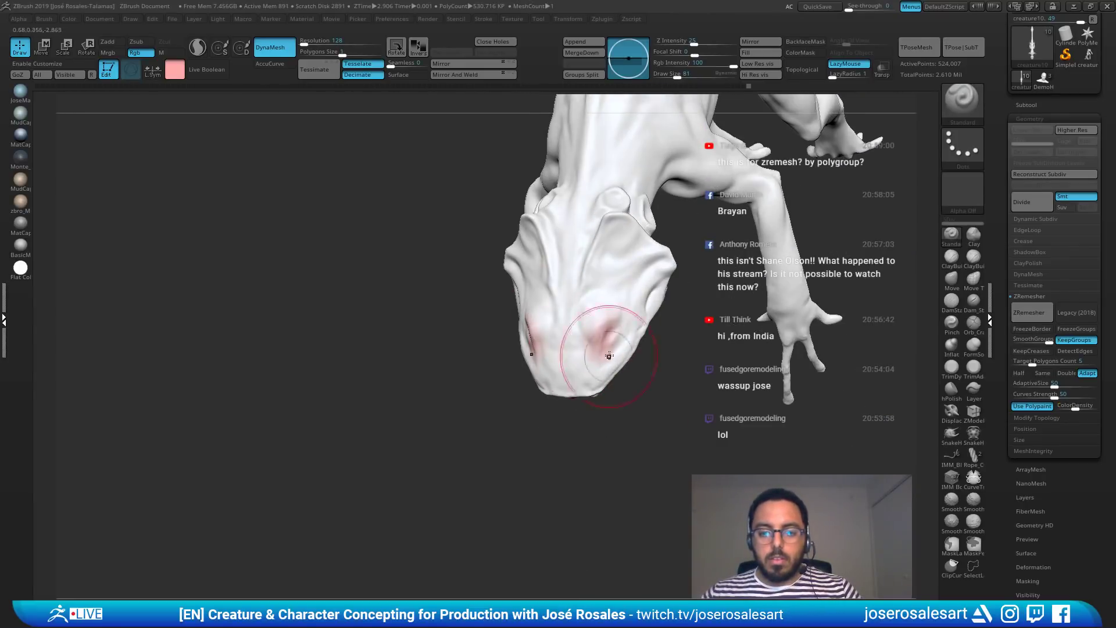
mouse_move(597, 357)
left_mouse_down()
mouse_move(568, 362)
mouse_move(582, 386)
mouse_move(583, 373)
left_mouse_up()
right_click_drag(639, 372, 601, 350)
mouse_move(600, 350)
left_mouse_down()
mouse_move(625, 253)
mouse_move(644, 320)
left_mouse_up()
right_click_drag(570, 372, 576, 267)
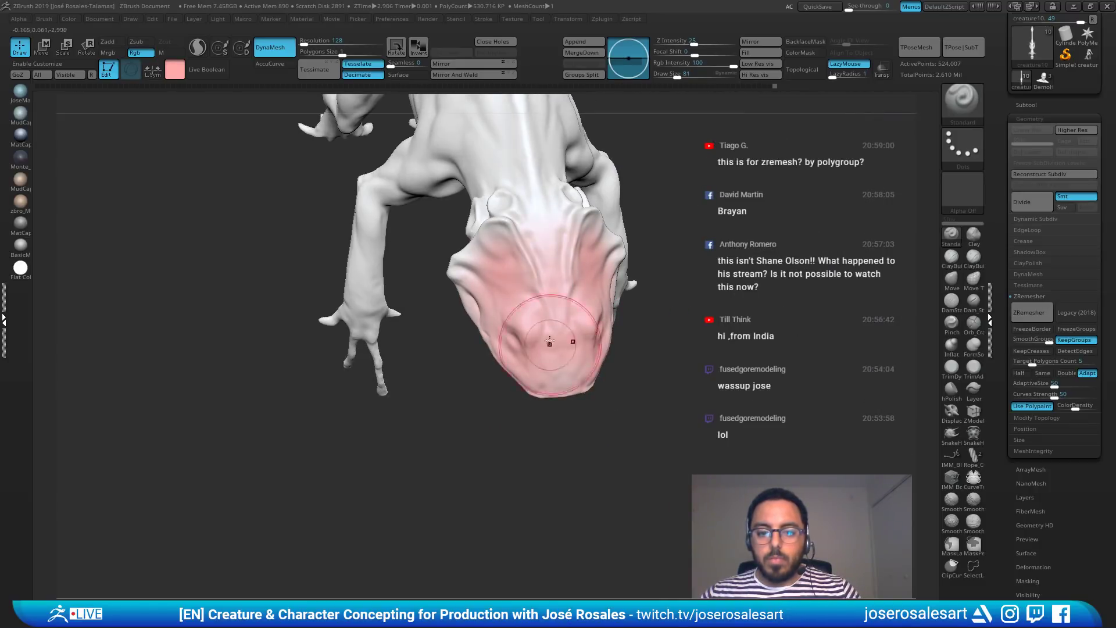
Step: Extend the pink polypaint over the lower jaw and the side of the muzzle
mouse_move(498, 349)
right_mouse_down()
mouse_move(487, 353)
mouse_move(488, 381)
right_mouse_up()
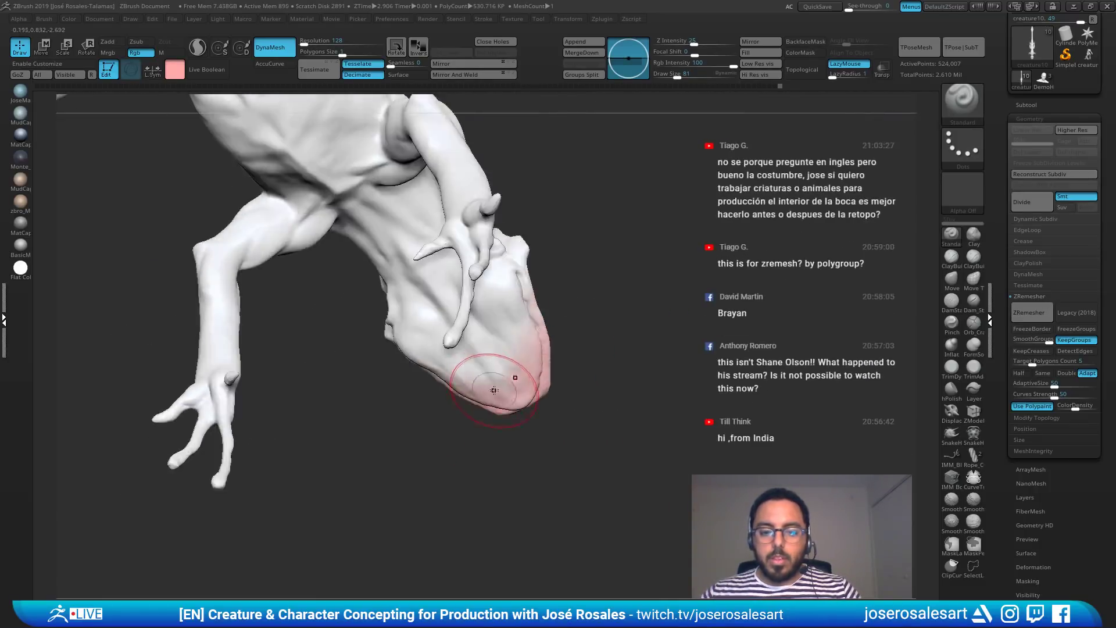
mouse_move(489, 380)
left_mouse_down()
mouse_move(507, 372)
mouse_move(489, 354)
left_mouse_up()
right_click_drag(488, 355, 511, 340)
left_click_drag(511, 340, 483, 307)
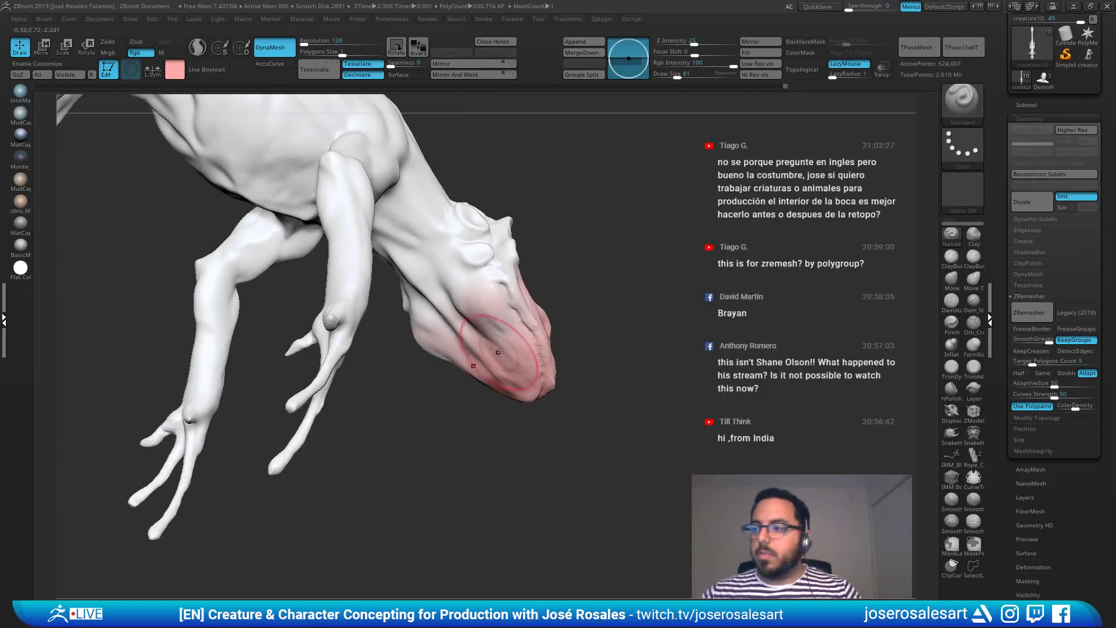
Step: Paint pink polypaint over the fingers of the front hands, up to the knuckles
right_click_drag(483, 307, 459, 349)
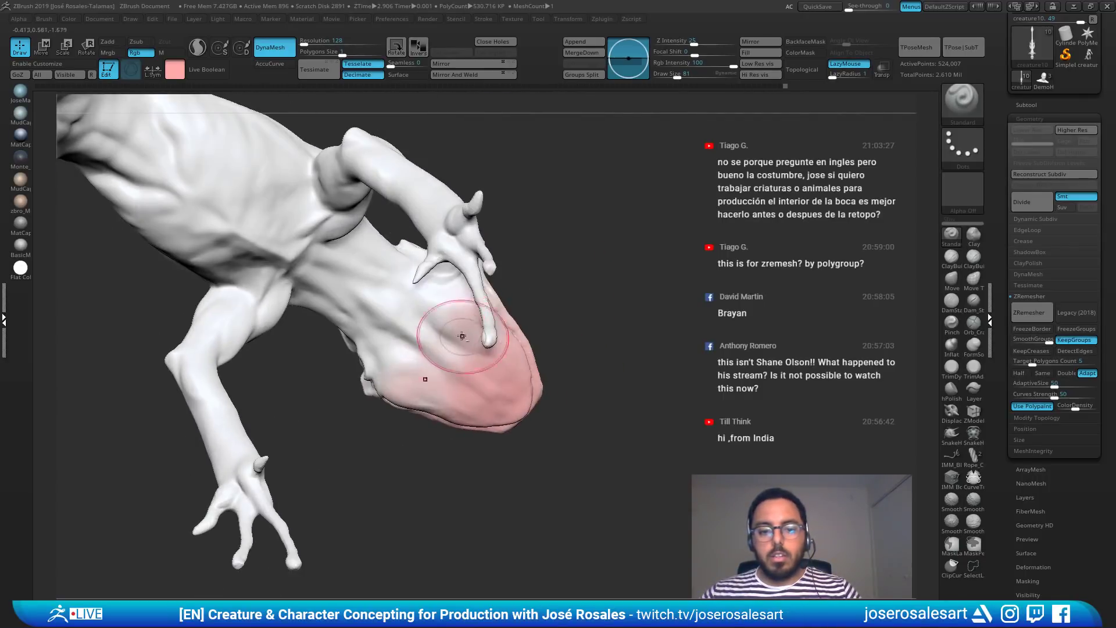
right_click_drag(544, 376, 507, 360)
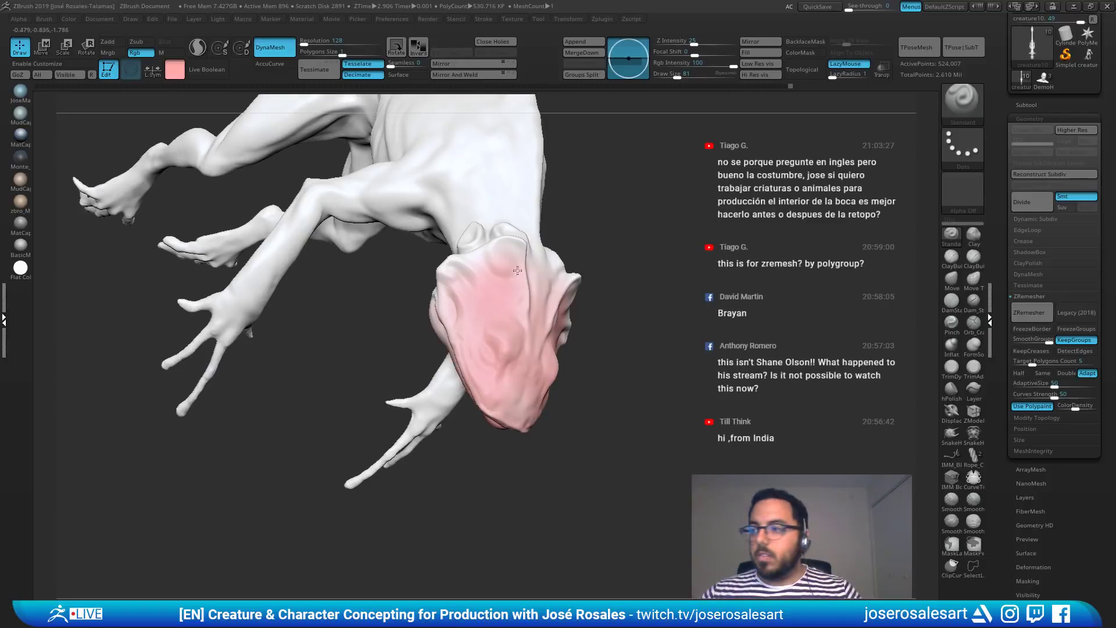
mouse_move(525, 434)
right_mouse_down()
mouse_move(469, 393)
mouse_move(556, 194)
mouse_move(506, 341)
mouse_move(543, 452)
mouse_move(459, 403)
mouse_move(526, 385)
mouse_move(539, 366)
right_mouse_up()
left_click_drag(525, 403, 546, 338)
mouse_move(567, 372)
right_mouse_down()
mouse_move(556, 356)
mouse_move(522, 400)
right_mouse_up()
left_click_drag(514, 418, 514, 423)
mouse_move(508, 441)
right_mouse_down()
mouse_move(479, 427)
mouse_move(520, 409)
right_mouse_up()
left_click_drag(553, 374, 611, 291)
right_click_drag(611, 288, 596, 303)
left_click_drag(603, 404, 621, 352)
right_click_drag(625, 346, 618, 396)
left_click_drag(605, 395, 616, 343)
mouse_move(615, 384)
right_mouse_down()
mouse_move(581, 423)
mouse_move(602, 408)
right_mouse_up()
right_click_drag(656, 345, 645, 369)
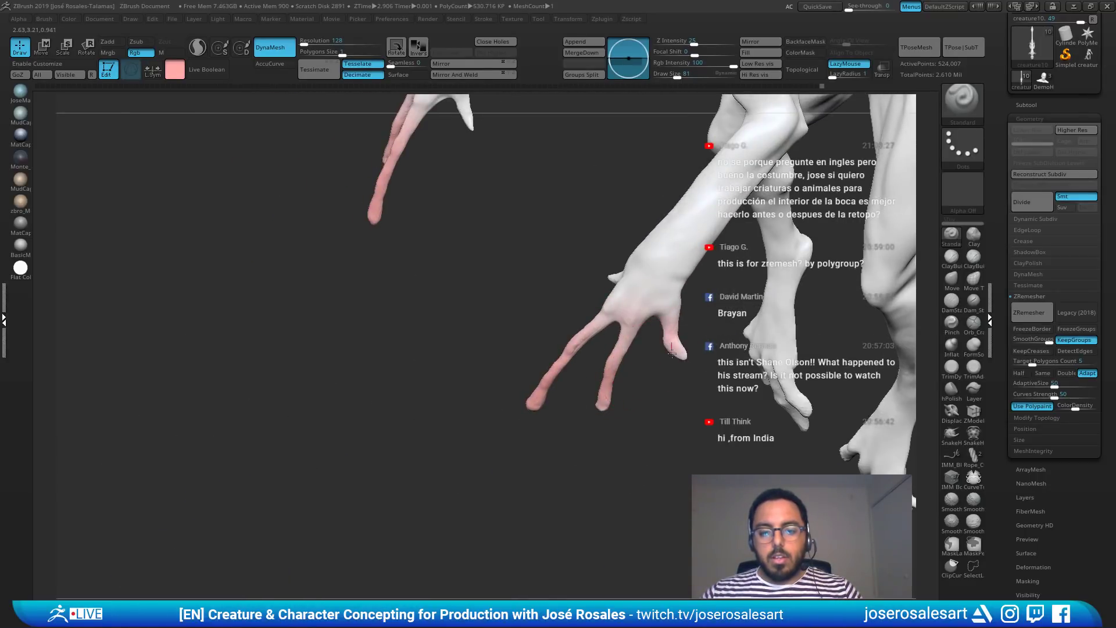
left_click_drag(672, 353, 669, 310)
Step: Paint the same pink polypaint over the toes of the hind feet, including the short side toe
right_click_drag(558, 278, 638, 252)
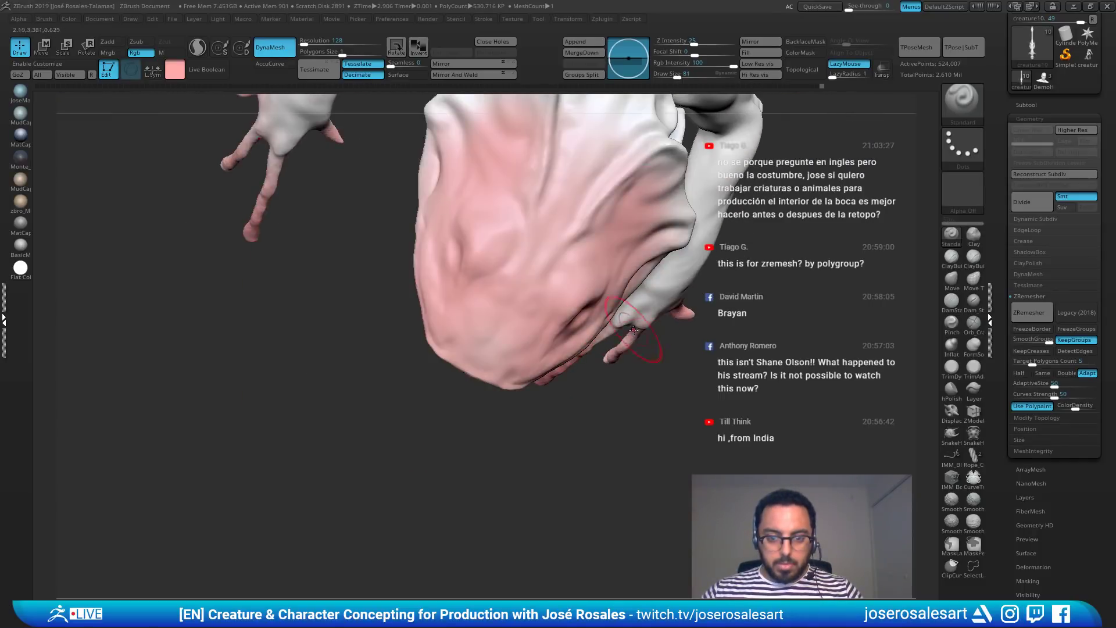
right_click_drag(634, 330, 627, 304)
mouse_move(578, 359)
right_mouse_down()
mouse_move(739, 232)
mouse_move(721, 236)
mouse_move(796, 237)
mouse_move(706, 237)
mouse_move(741, 267)
mouse_move(710, 306)
mouse_move(743, 380)
mouse_move(719, 361)
mouse_move(744, 354)
mouse_move(745, 367)
right_mouse_up()
left_click_drag(744, 366, 743, 344)
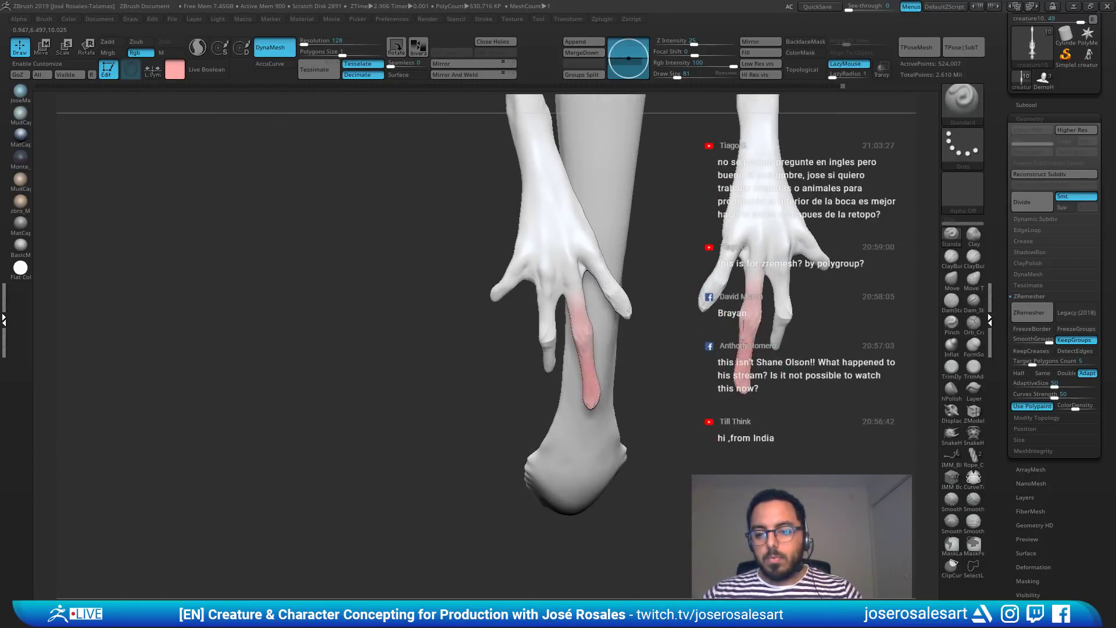
left_click_drag(702, 310, 724, 233)
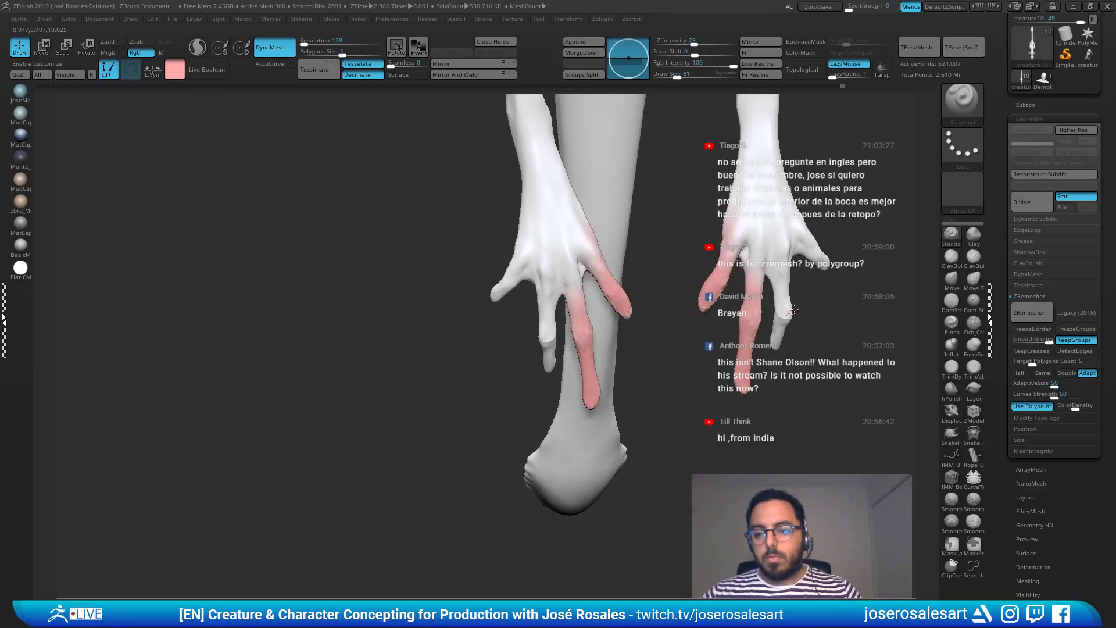
mouse_move(780, 306)
left_mouse_down()
mouse_move(810, 256)
mouse_move(788, 218)
left_mouse_up()
right_click_drag(785, 224, 728, 267)
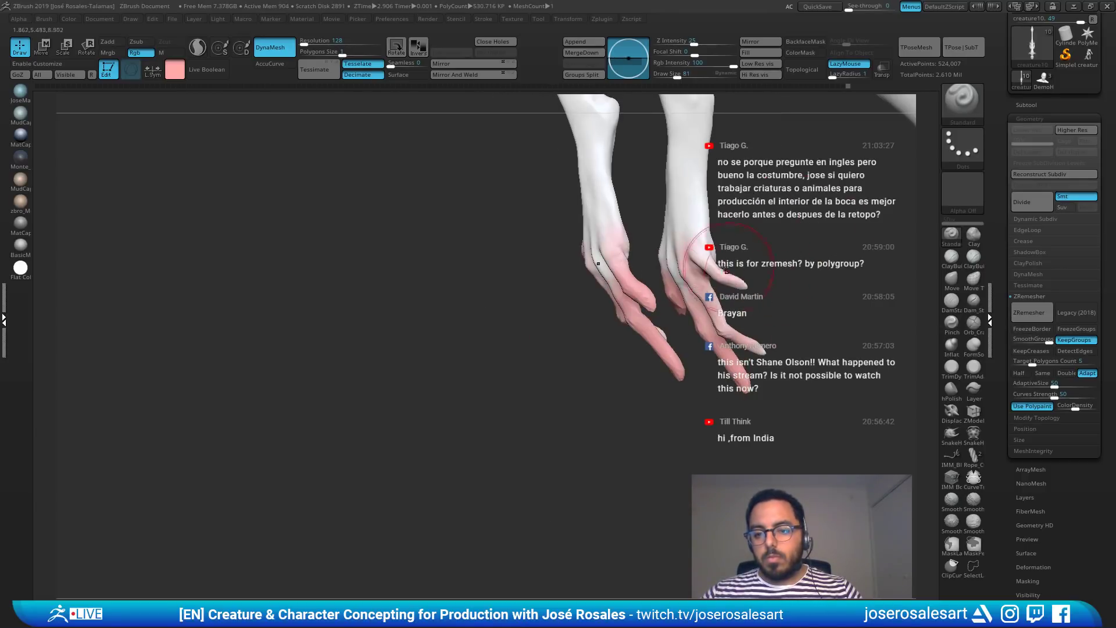
right_click_drag(711, 391, 643, 364)
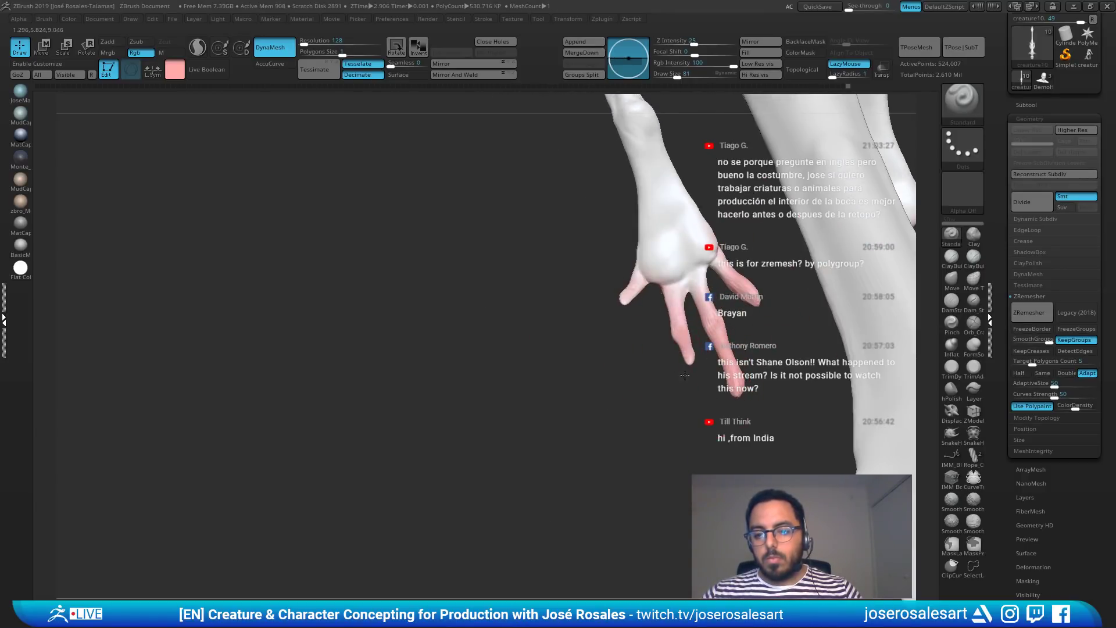
mouse_move(636, 272)
left_mouse_down()
mouse_move(693, 282)
mouse_move(686, 212)
mouse_move(651, 260)
left_mouse_up()
right_click_drag(654, 342, 814, 282)
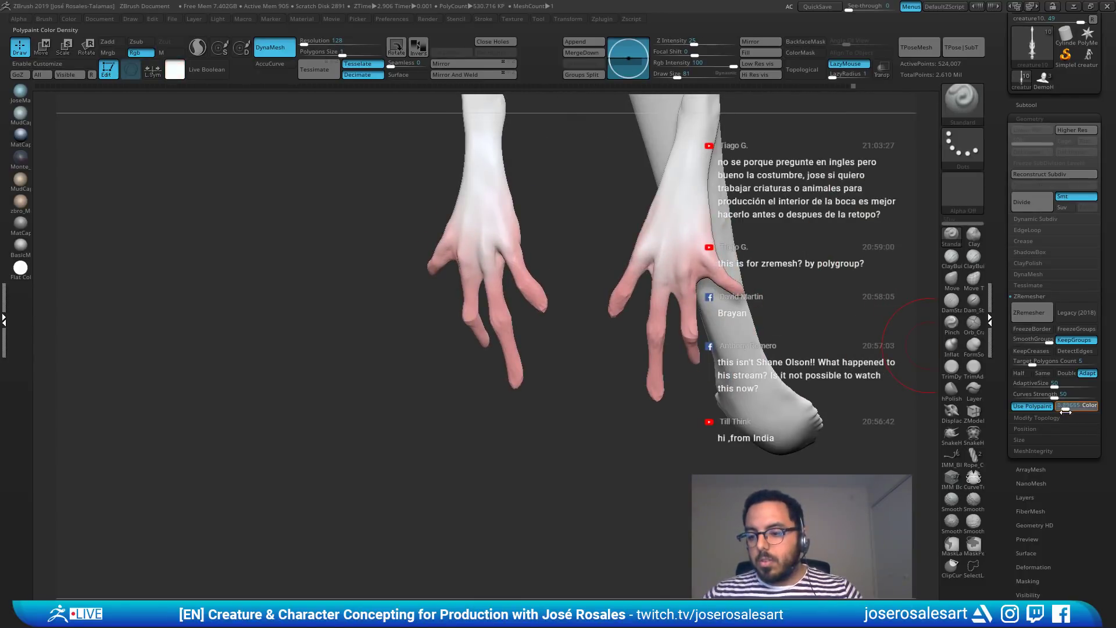
Step: Lower ColorDensity to a much paler pink and blend it over the soles and ankles of the hind feet
left_click_drag(1069, 412, 1067, 412)
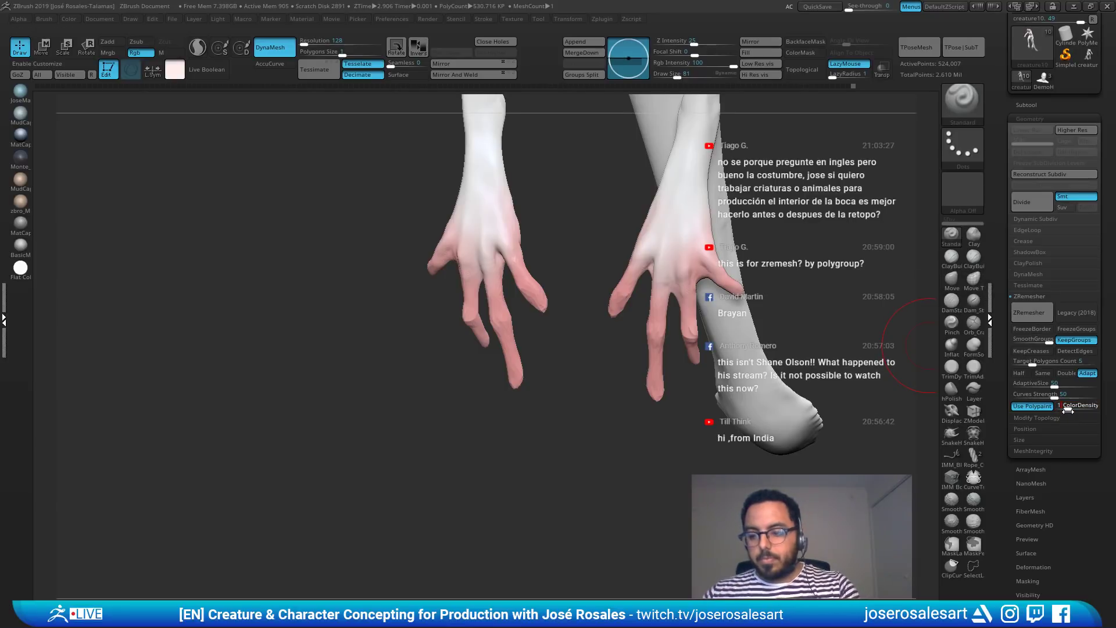
left_click_drag(593, 226, 705, 253)
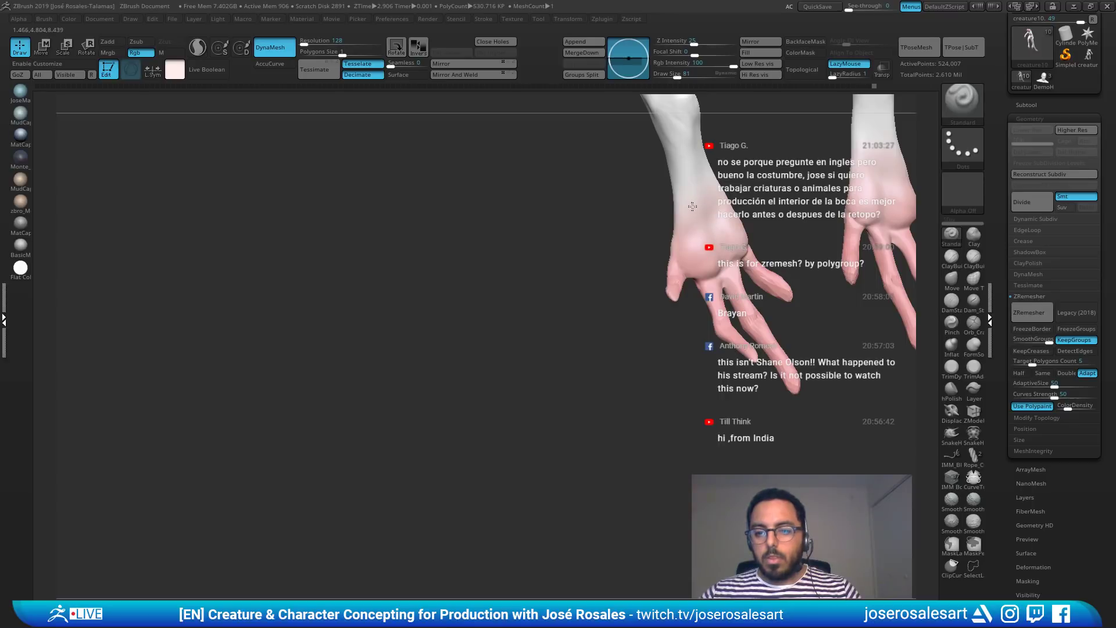
right_click_drag(681, 277, 511, 161)
right_click_drag(544, 301, 515, 296)
mouse_move(515, 296)
right_mouse_down()
mouse_move(550, 304)
mouse_move(500, 312)
right_mouse_up()
Step: Lower ColorDensity to a light cyan, try it over the belly and hip, and undo the stroke
left_click_drag(1069, 409, 1062, 410)
right_click_drag(624, 279, 617, 228, "ctrl")
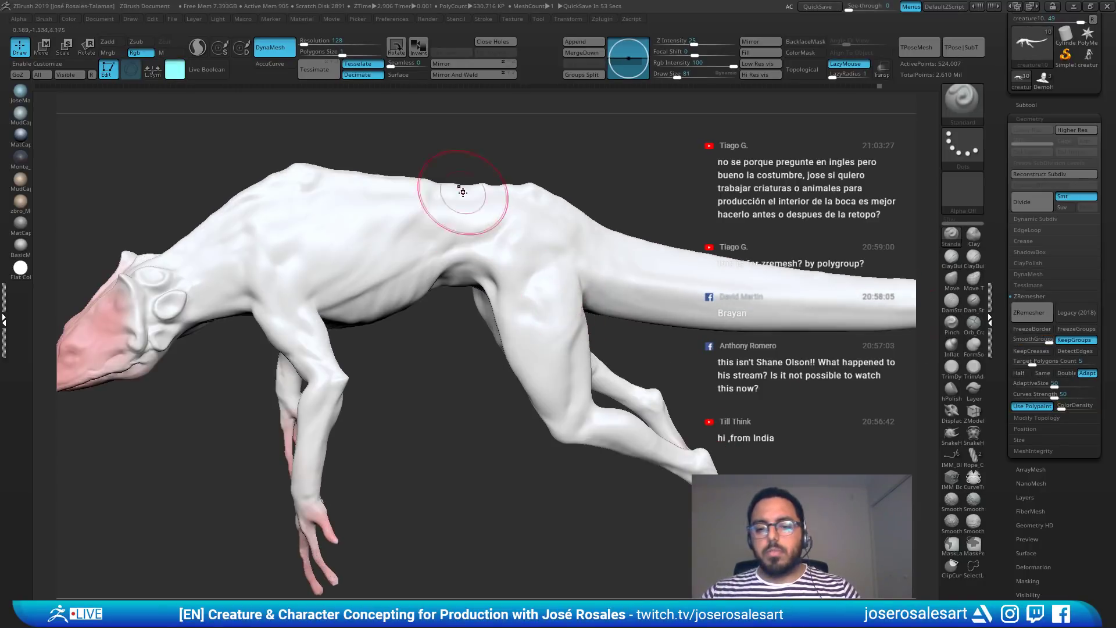
left_click_drag(461, 191, 532, 265)
right_click_drag(537, 268, 483, 261)
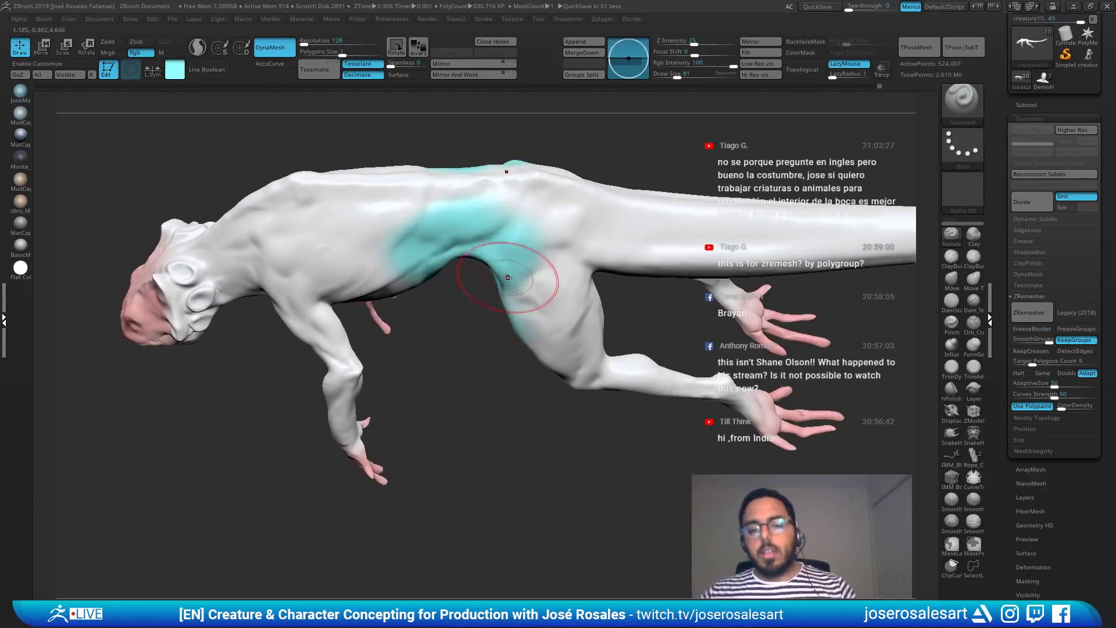
key("ctrl+z")
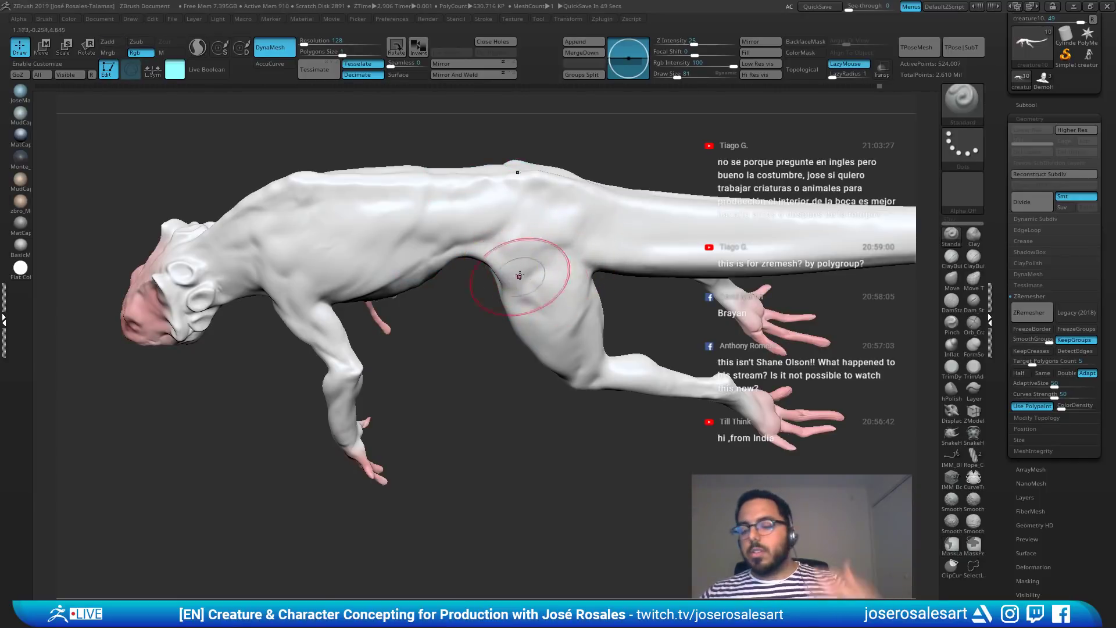
Step: Examine the polypaint coverage on the whole creature, from the tail and feet to the head
right_click_drag(526, 276, 524, 247)
right_click_drag(767, 265, 758, 227, "alt")
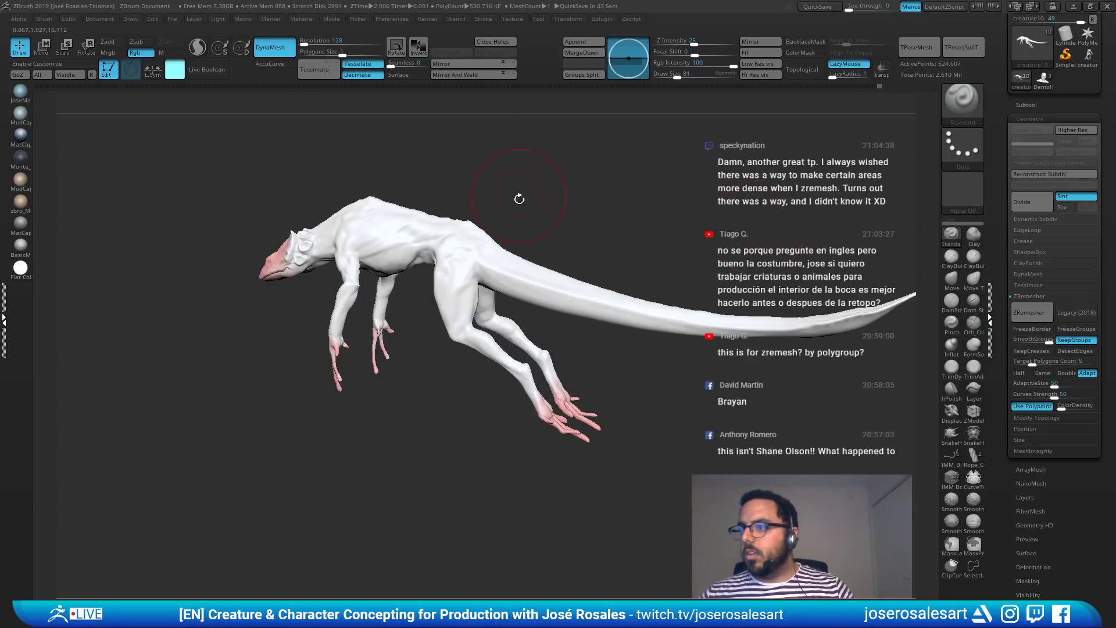
right_click_drag(520, 199, 671, 292)
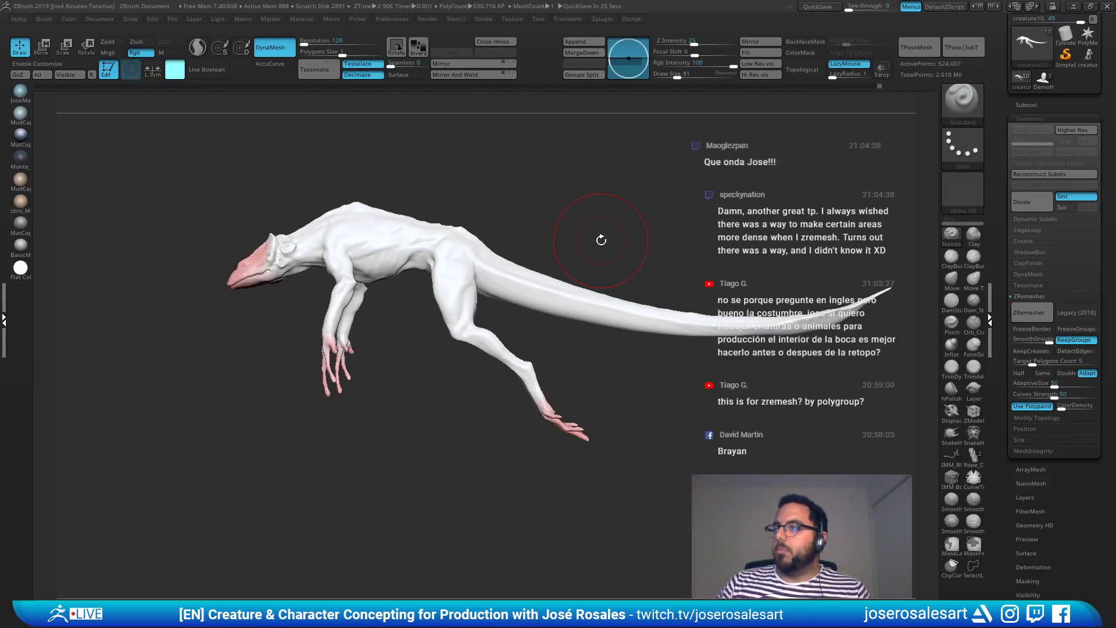
left_click_drag(601, 239, 476, 182)
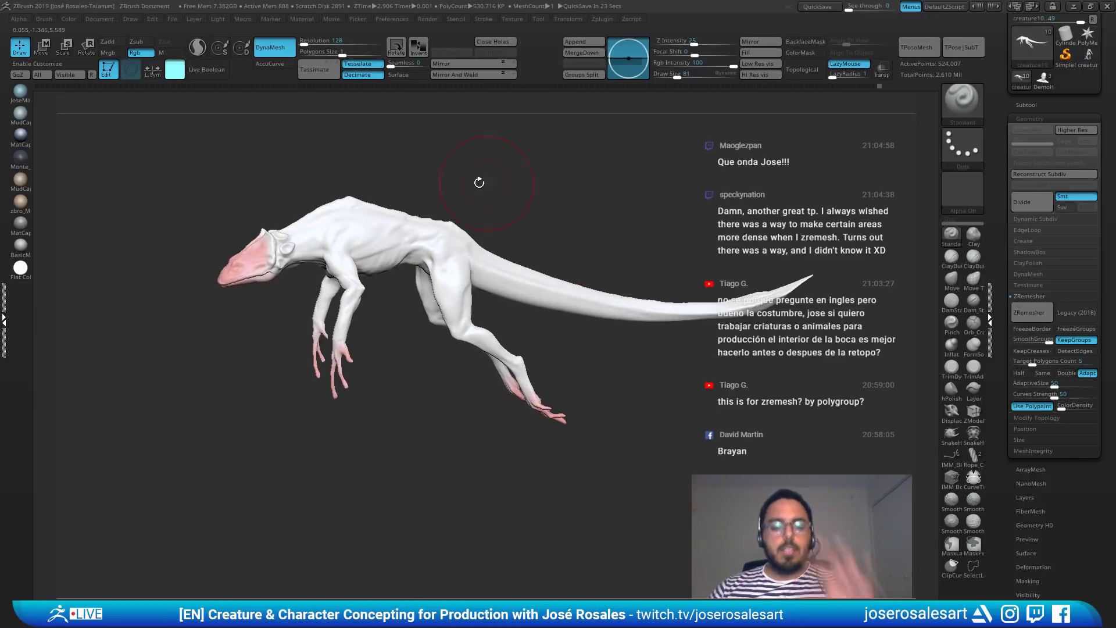
mouse_move(343, 305)
left_mouse_down()
mouse_move(370, 277)
mouse_move(396, 318)
left_mouse_up()
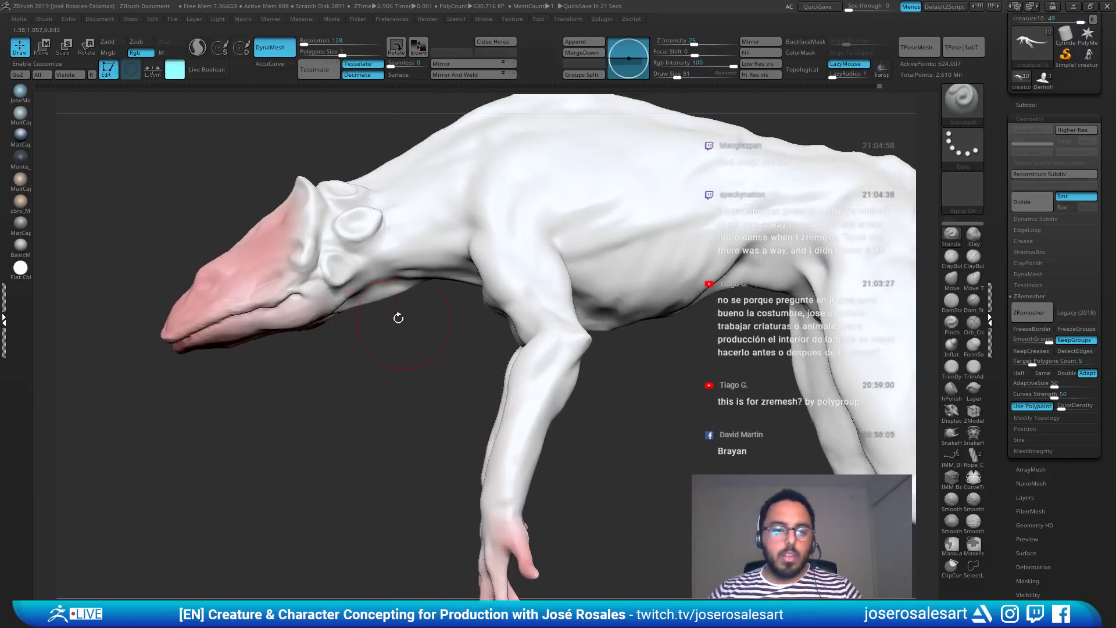
mouse_move(281, 326)
left_mouse_down()
mouse_move(326, 301)
mouse_move(364, 328)
mouse_move(396, 378)
left_mouse_up()
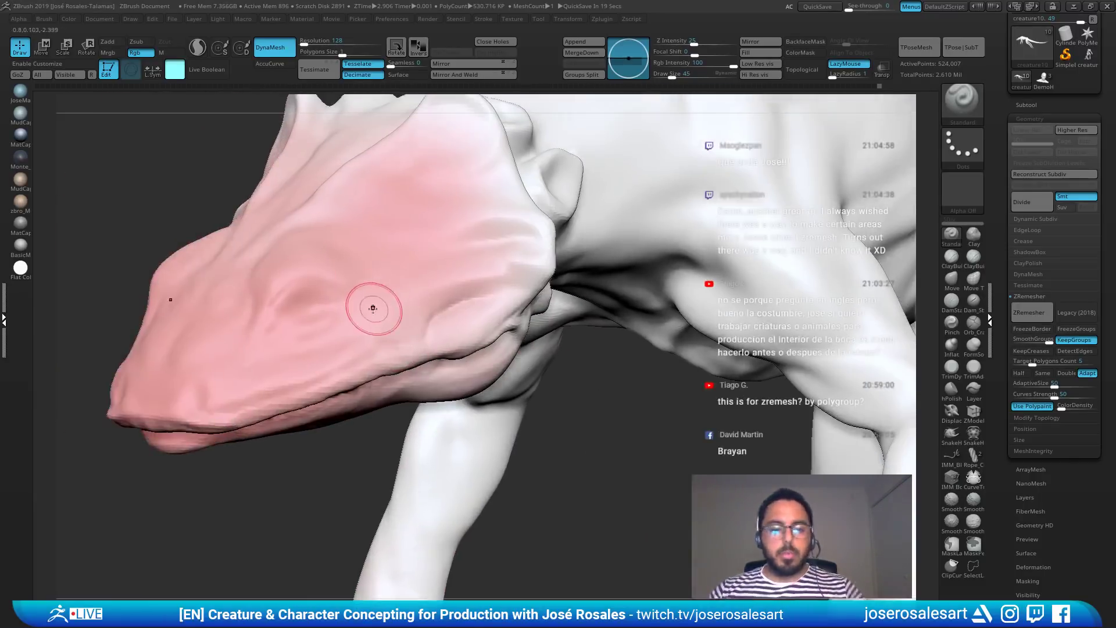
Step: Reduce the Draw Size to 17 and examine the mouth line between the lips up close
left_click_drag(341, 465, 291, 378)
right_click_drag(271, 349, 244, 361)
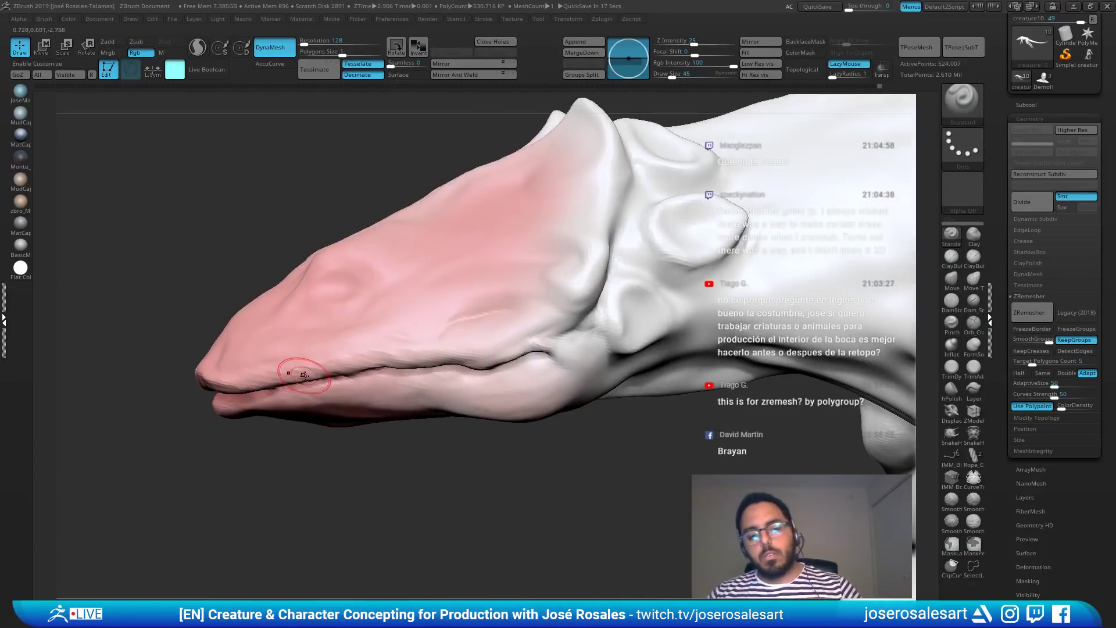
right_click_drag(323, 337, 343, 341)
right_click_drag(273, 372, 339, 373, "alt")
key("s")
left_click_drag(339, 373, 332, 374)
right_click_drag(244, 349, 367, 339, "alt")
right_click_drag(368, 282, 384, 349)
right_click_drag(382, 300, 274, 274)
right_click_drag(506, 308, 516, 368, "ctrl")
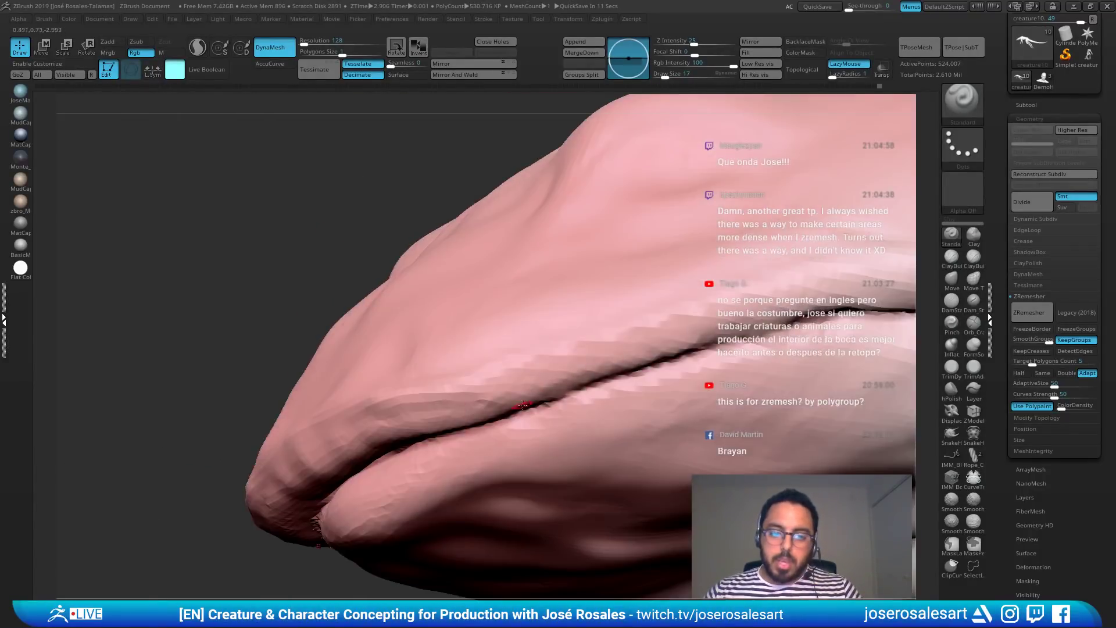
right_click_drag(639, 381, 512, 343, "alt")
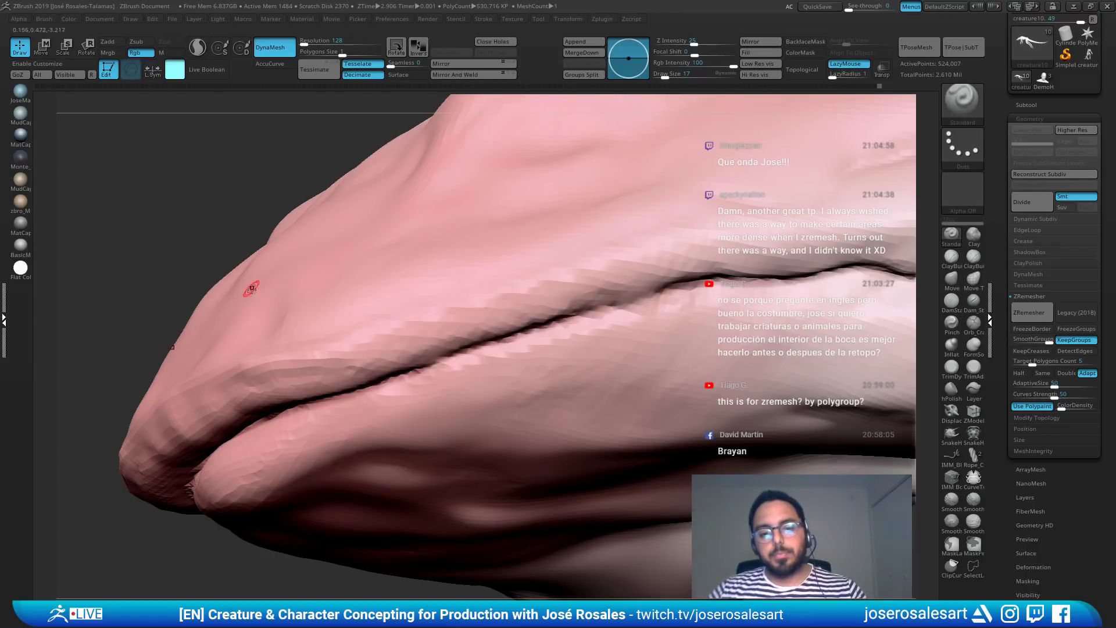
right_click_drag(492, 348, 488, 290)
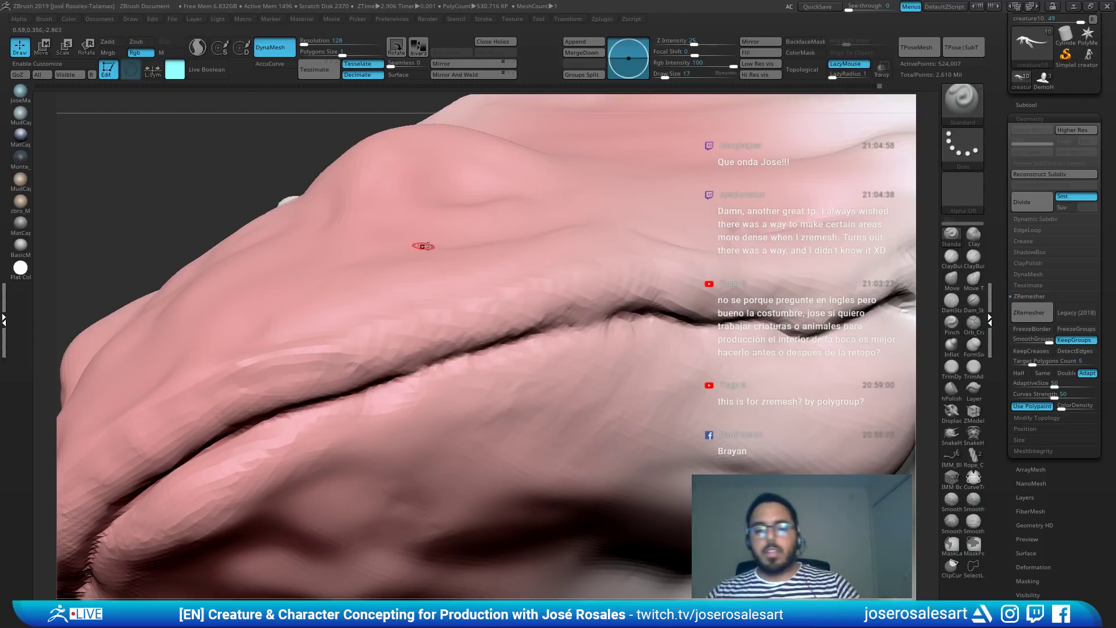
right_click_drag(458, 289, 448, 343)
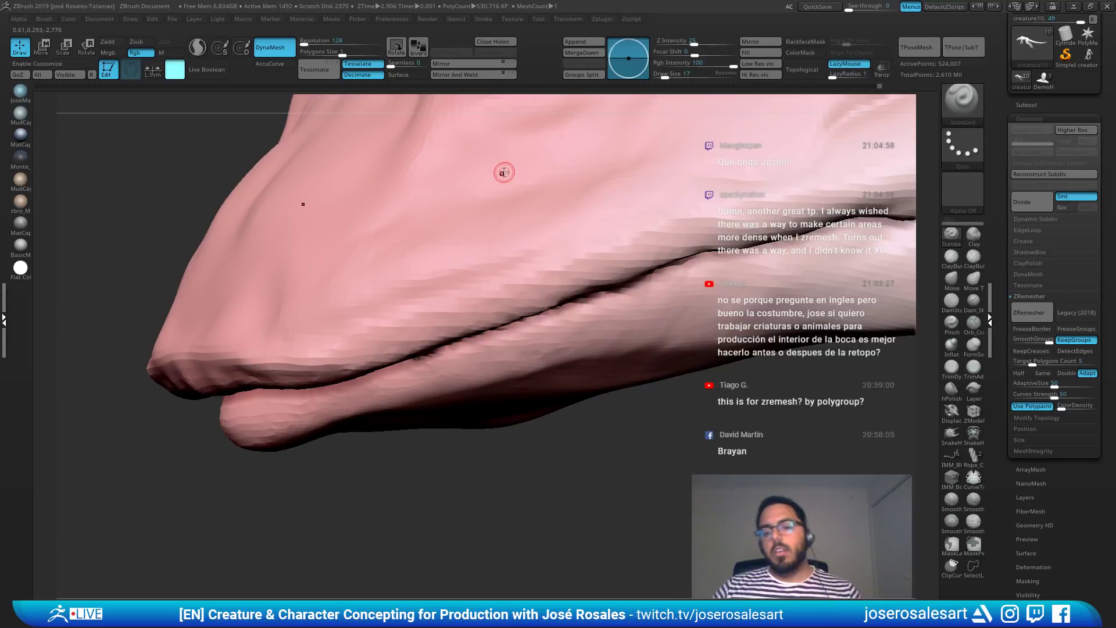
Step: Examine the whole creature's painted head, hands and feet from the front and both sides, with the Draw Size at 36
key("f")
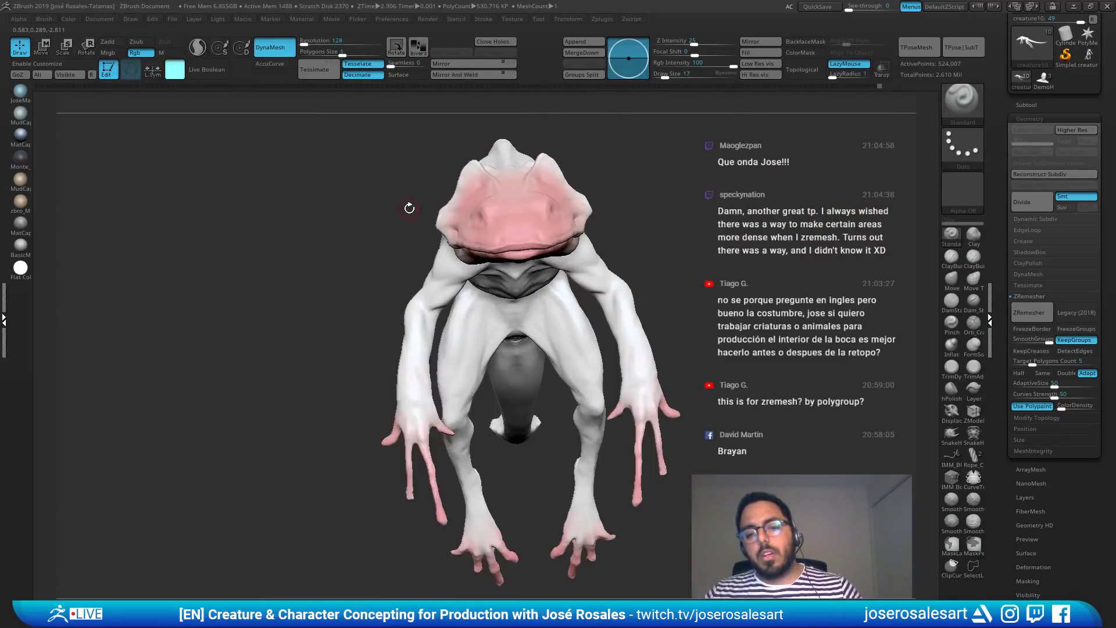
left_click_drag(409, 208, 569, 232)
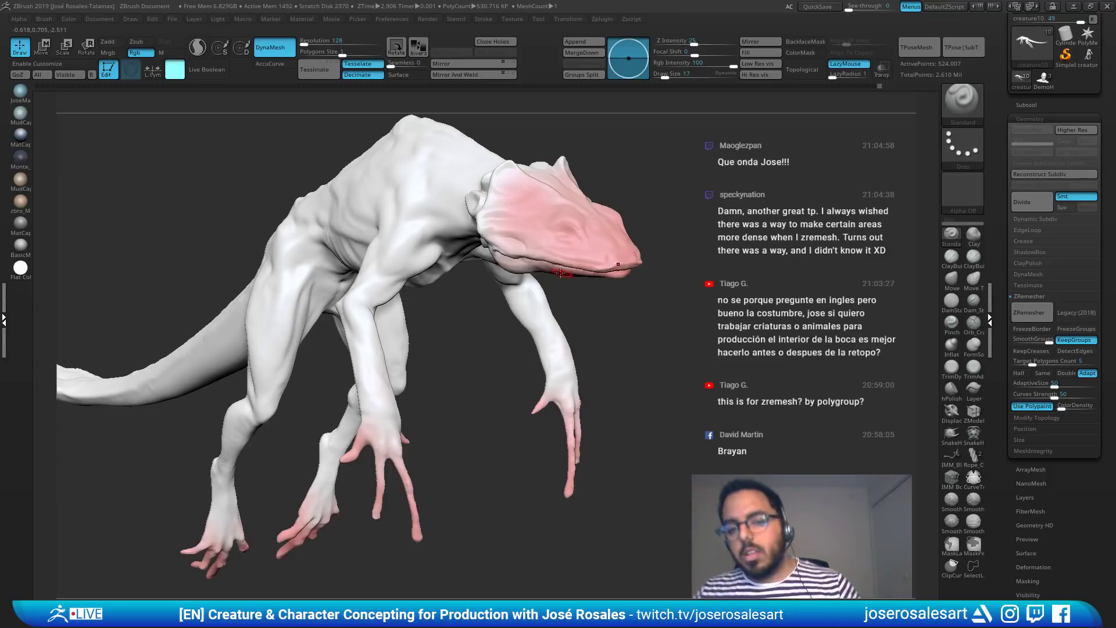
left_click_drag(483, 309, 501, 248)
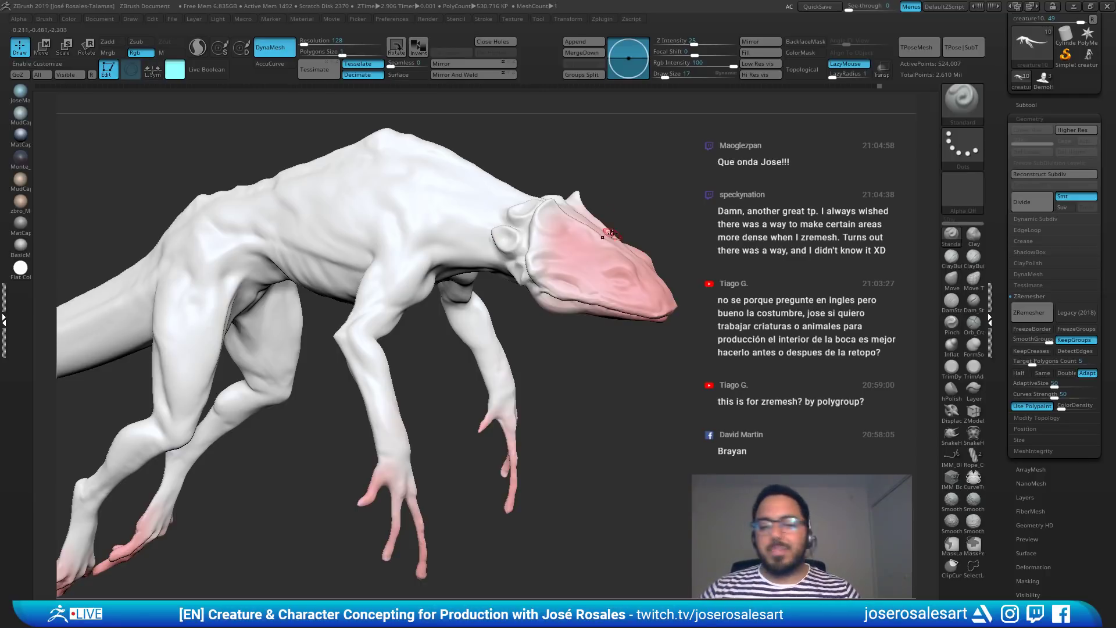
right_click_drag(501, 247, 596, 182, "alt")
mouse_move(580, 244)
right_mouse_down()
mouse_move(603, 274)
mouse_move(520, 268)
mouse_move(630, 228)
mouse_move(588, 267)
right_mouse_up()
key("s")
left_click_drag(623, 312, 617, 312)
right_click_drag(678, 271, 694, 302, "ctrl")
left_click_drag(692, 302, 542, 347)
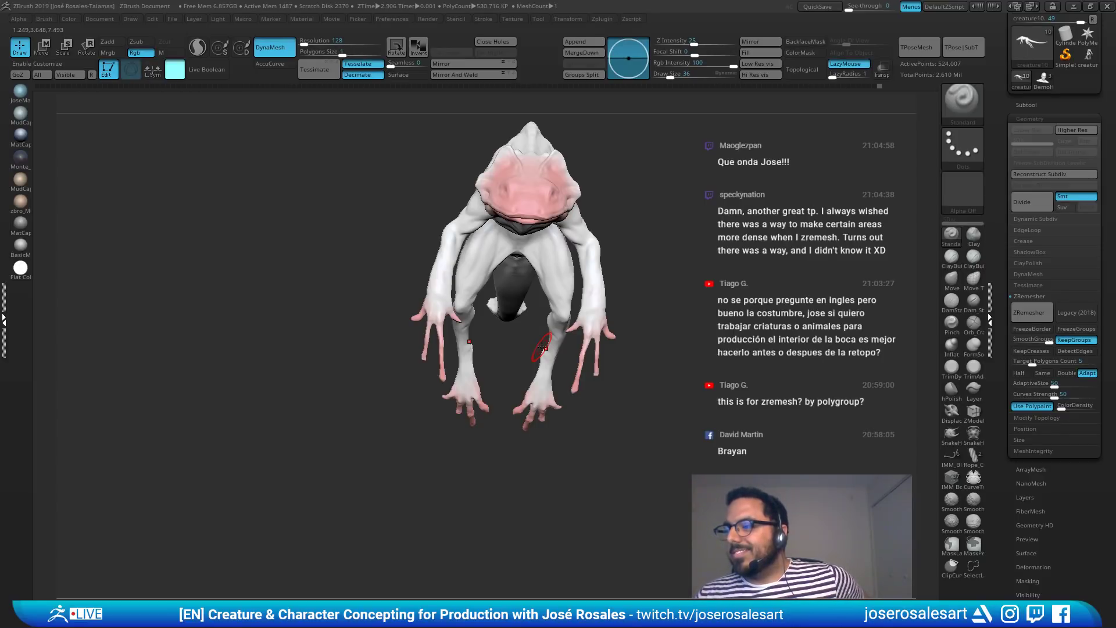
left_click_drag(663, 236, 611, 134)
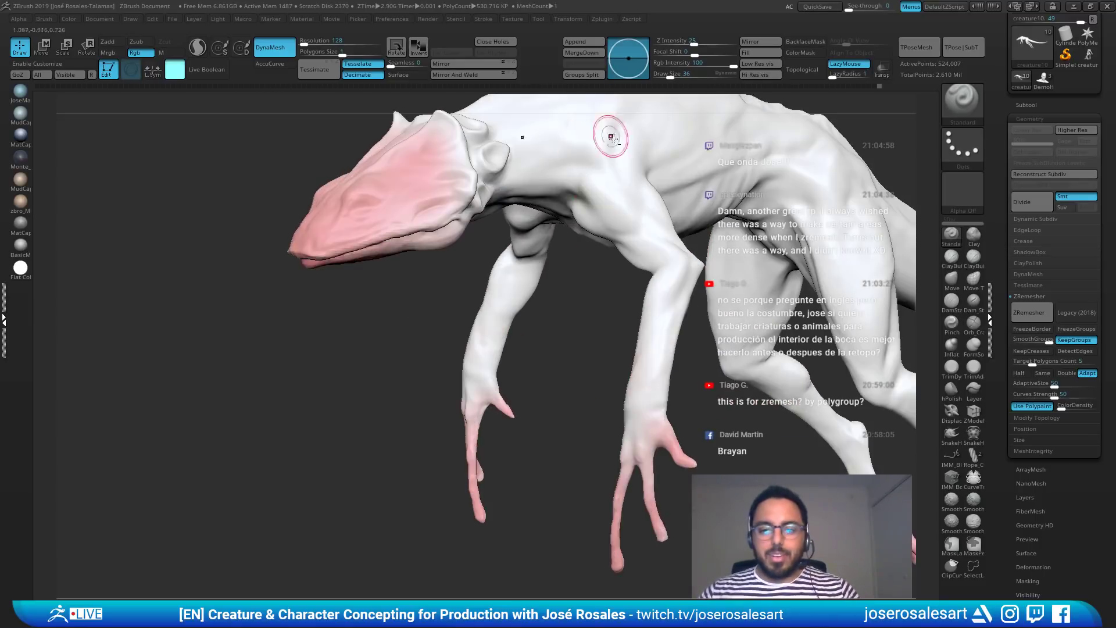
mouse_move(431, 319)
left_mouse_down()
mouse_move(379, 319)
mouse_move(578, 299)
mouse_move(486, 287)
mouse_move(511, 294)
left_mouse_up()
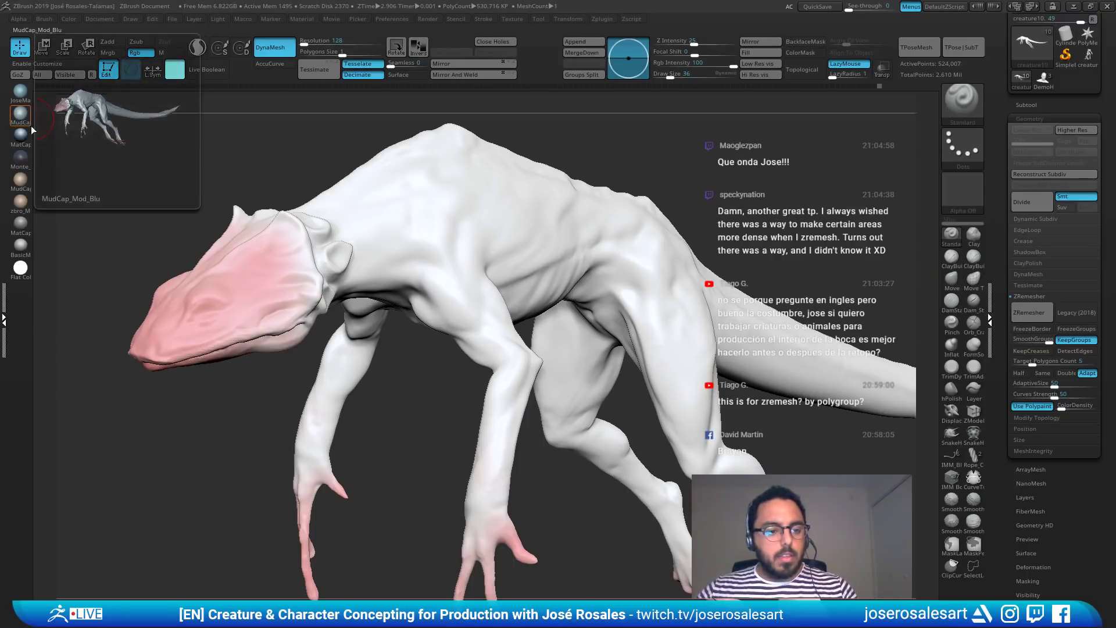
left_click_drag(477, 291, 589, 286)
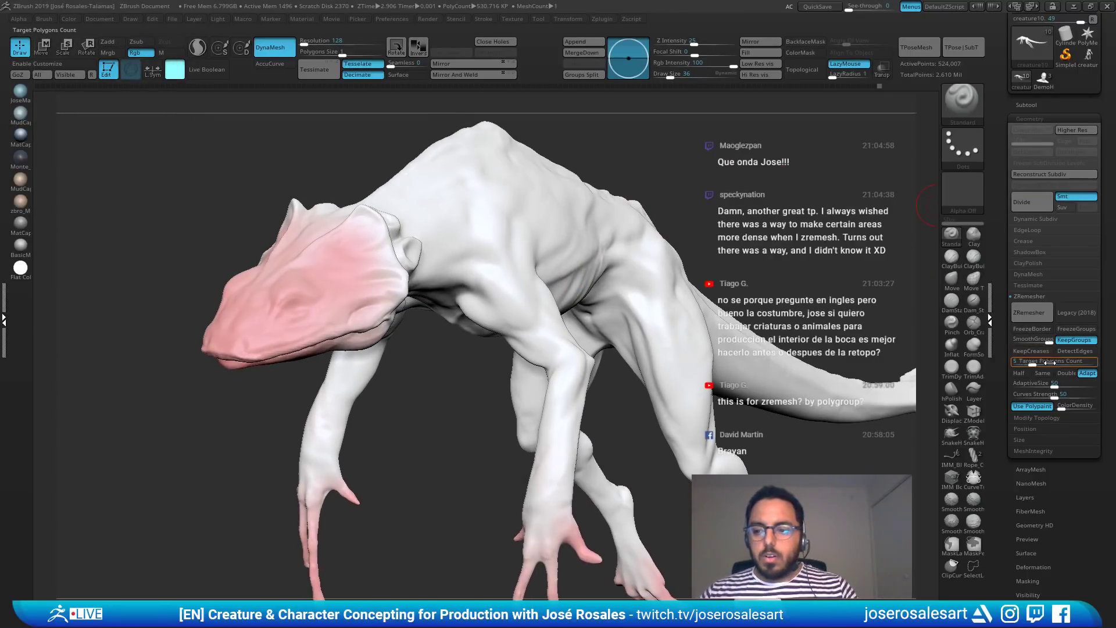
Step: Review the ZRemesher settings for target polygon count, keeping groups, curve strength and polypaint density
key("Return")
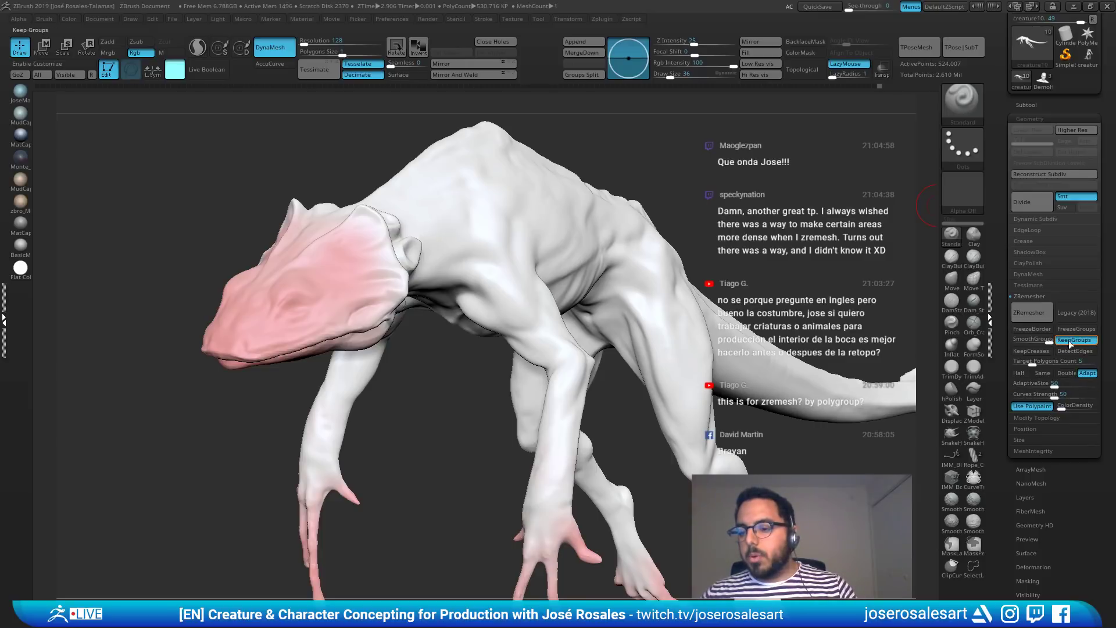
left_click(1028, 362)
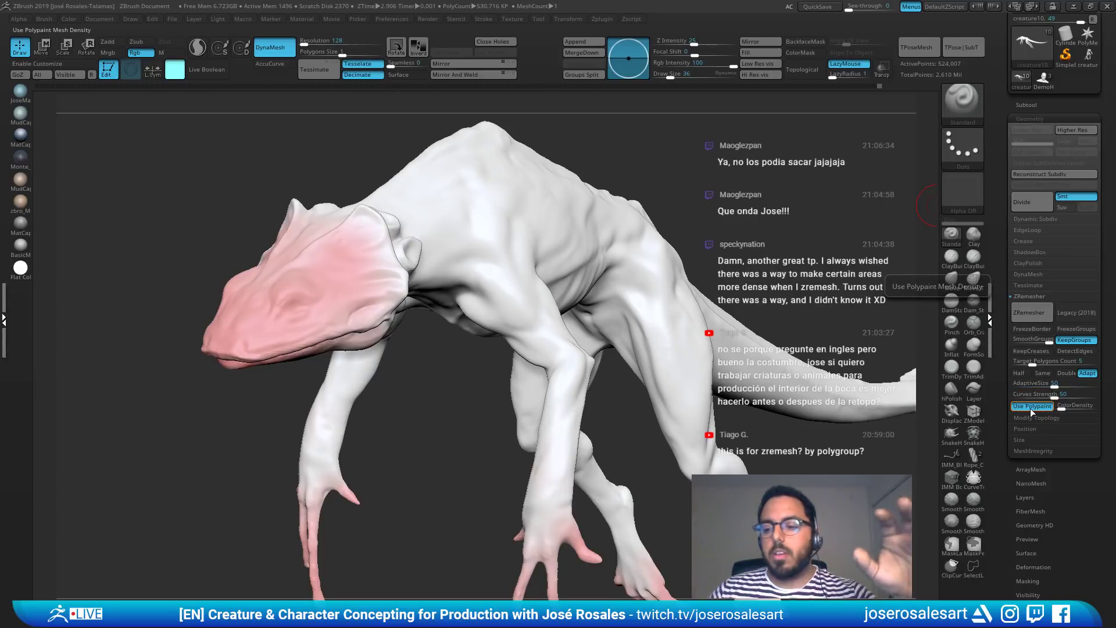
left_click(1035, 357)
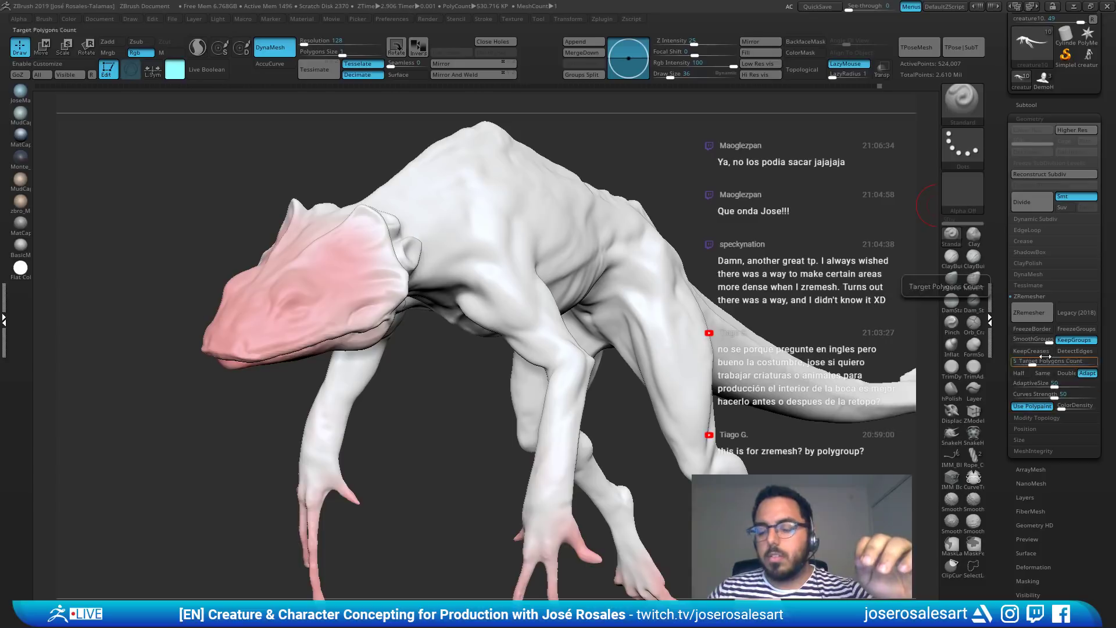
left_click(1054, 395)
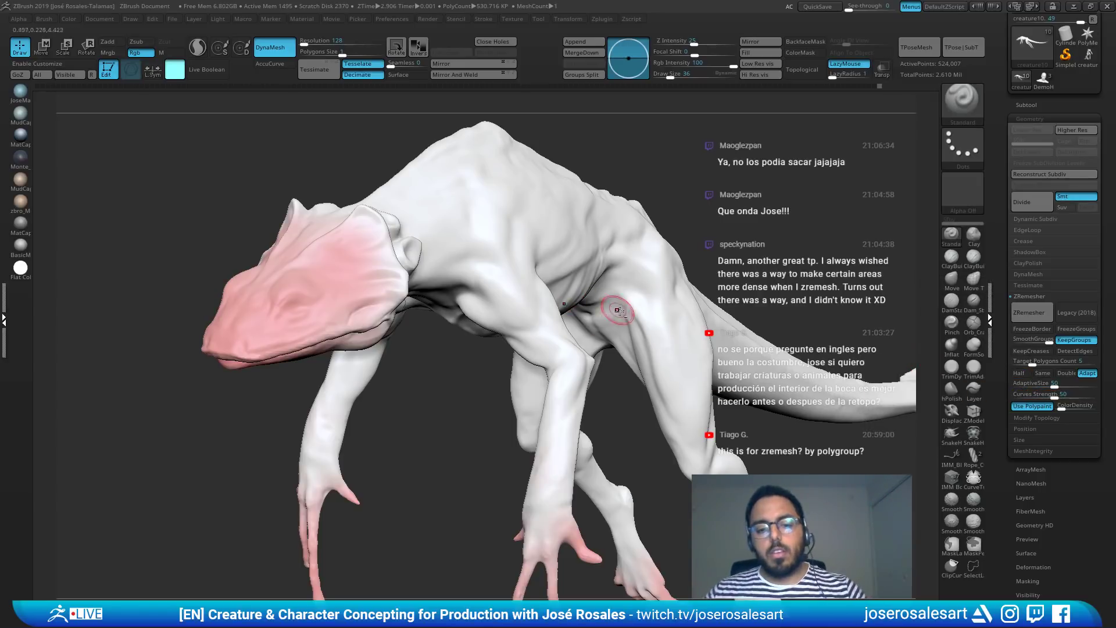
Step: Try to ZRemesh the creature at a target polygon count of 5 with KeepGroups and Use Polypaint on
left_click_drag(811, 326, 720, 318, "alt")
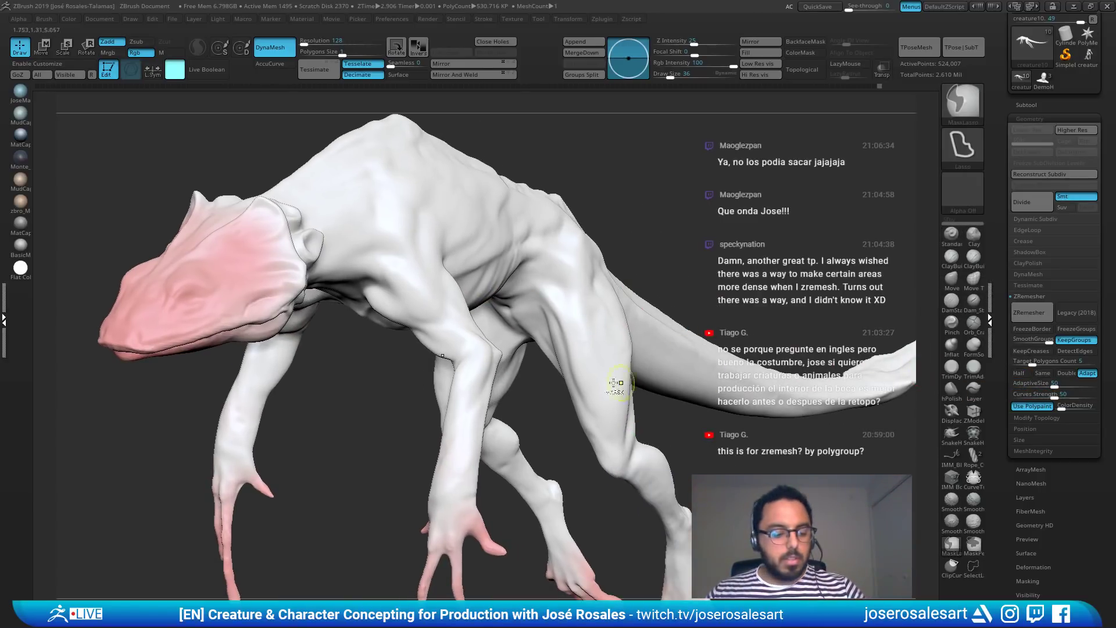
left_click(1025, 316)
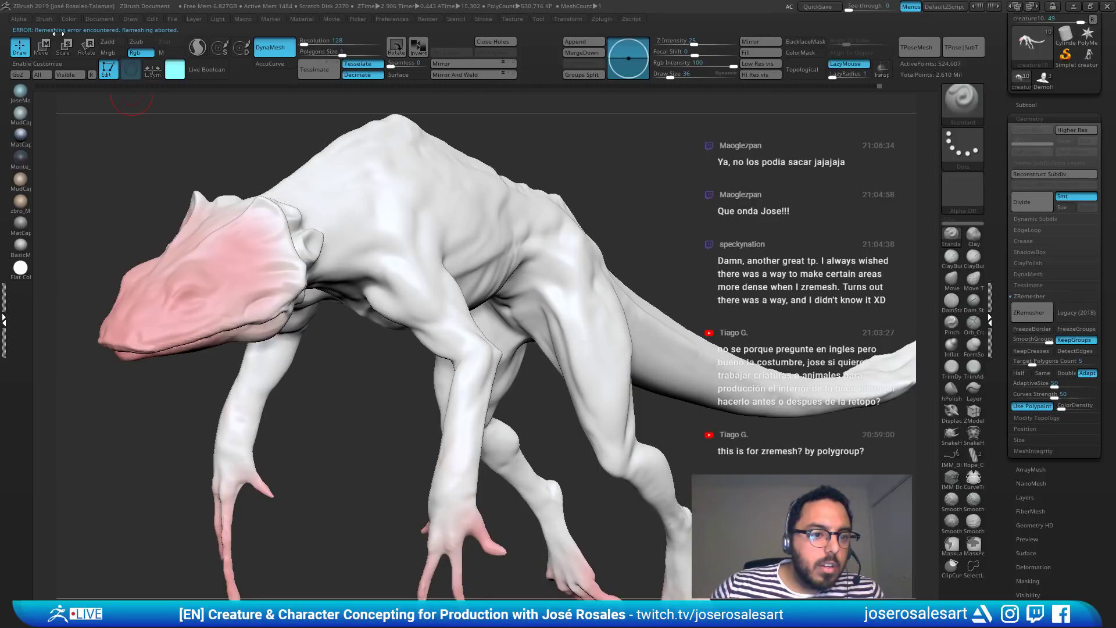
left_click_drag(321, 118, 690, 229)
left_click(1029, 312)
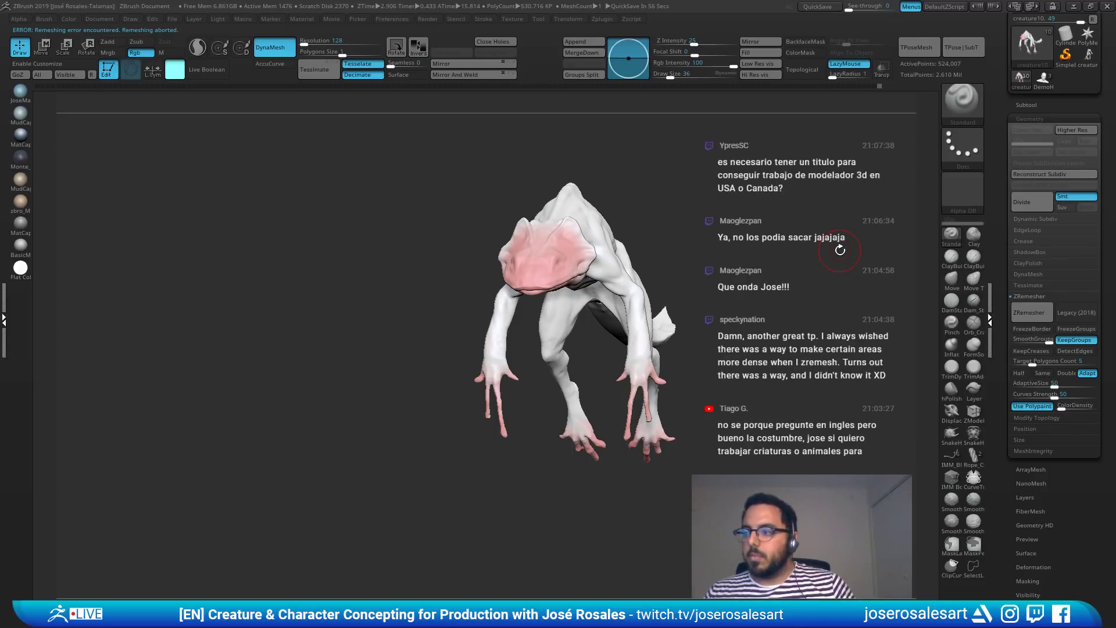
Step: Turn off Use Polypaint and try to ZRemesh the creature with only KeepGroups on
right_click_drag(508, 285, 436, 279)
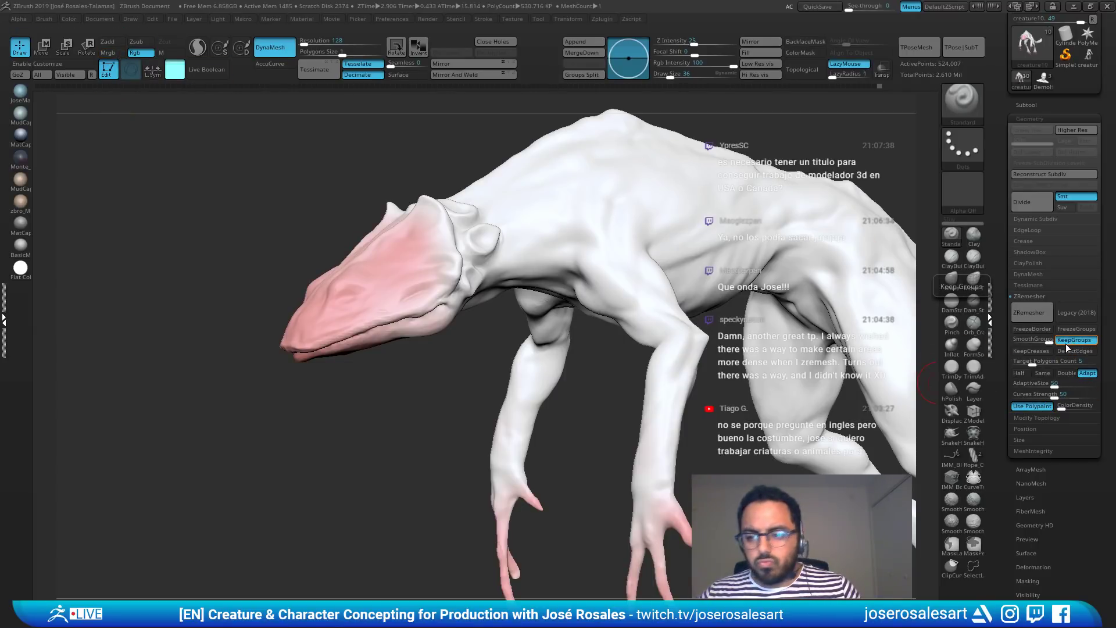
key("shift+f")
key("shift+f")
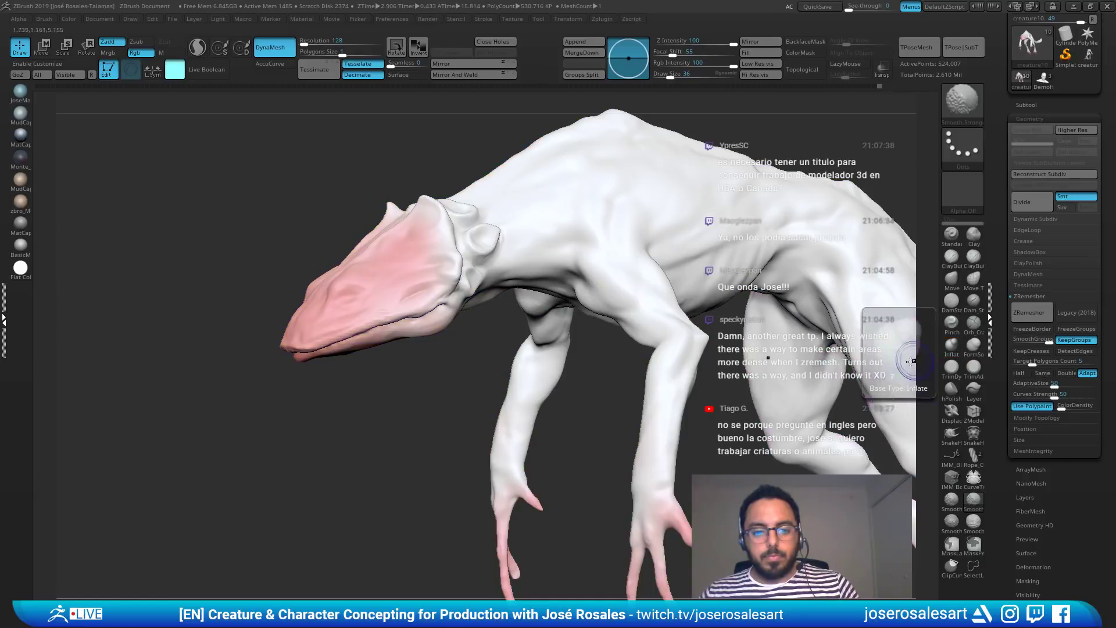
mouse_move(911, 361)
right_mouse_down()
mouse_move(924, 378)
mouse_move(817, 372)
right_mouse_up()
left_click(1028, 407)
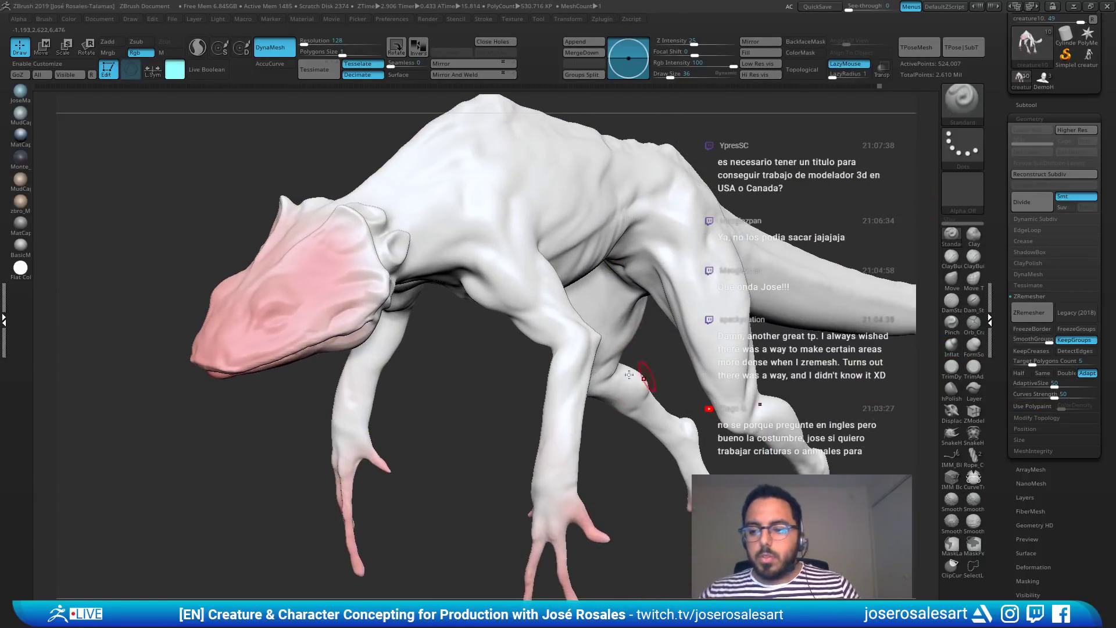
right_click_drag(644, 378, 551, 250, "ctrl")
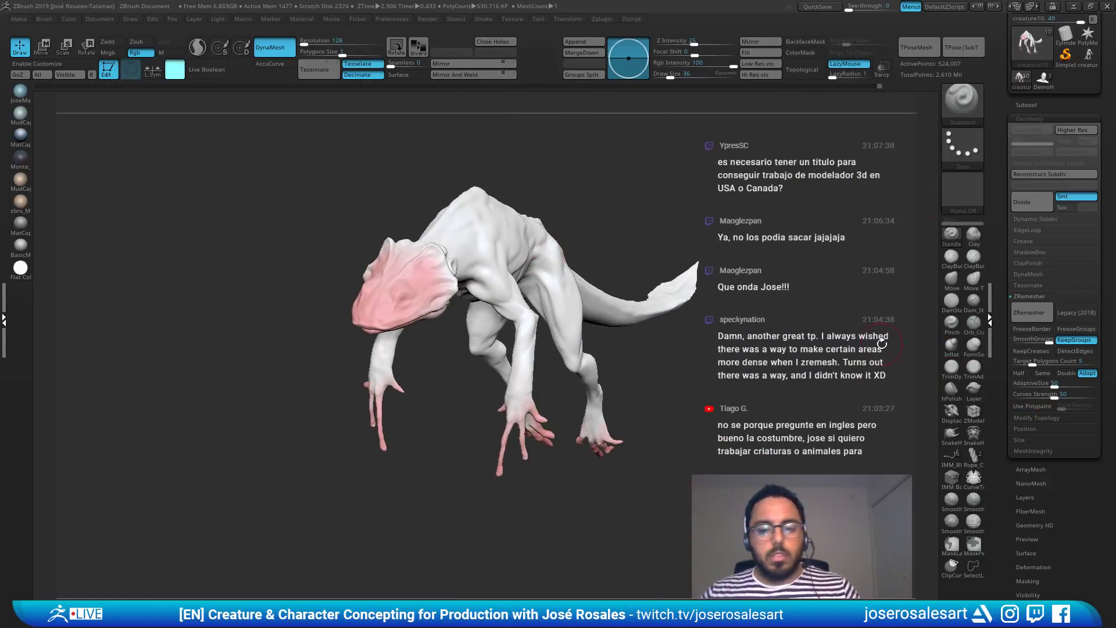
left_click(1027, 314)
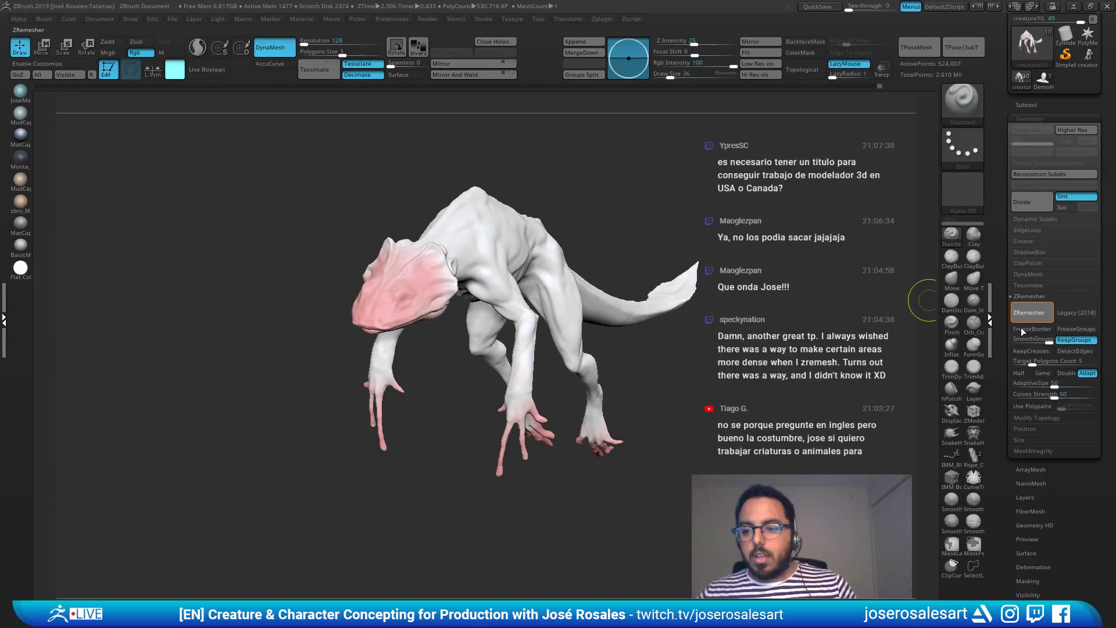
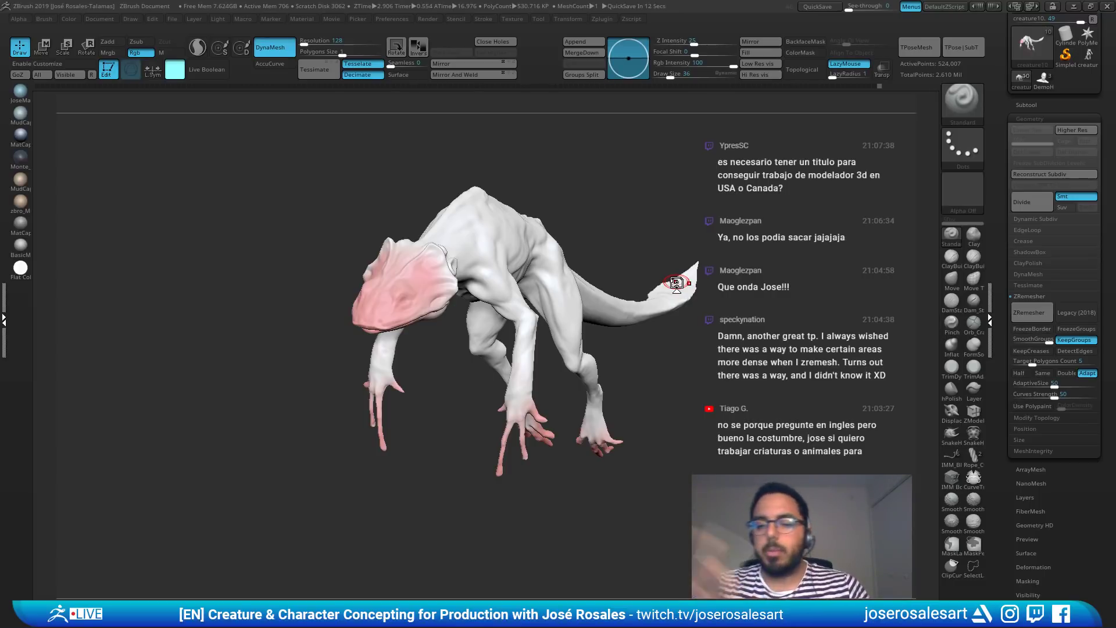
Step: Retry ZRemesher on the creature with the same KeepGroups settings and check its polygroups
right_click_drag(567, 281, 517, 267)
mouse_move(581, 265)
right_mouse_down("ctrl")
mouse_move(675, 257)
mouse_move(590, 277)
right_mouse_up("ctrl")
key("f")
right_click_drag(667, 222, 701, 216)
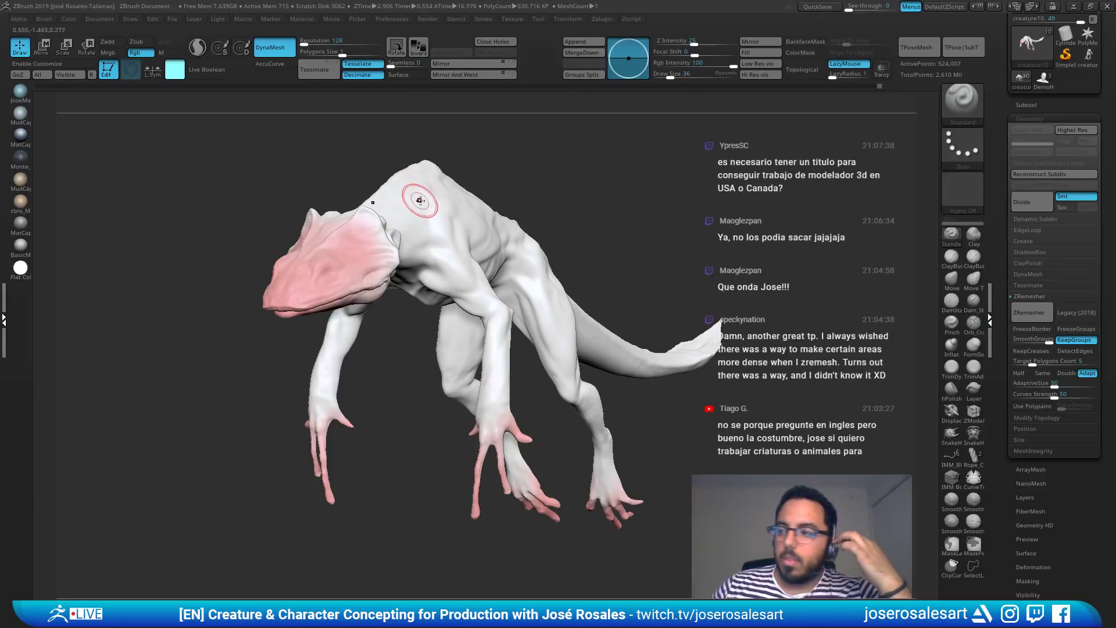
left_click(1029, 312)
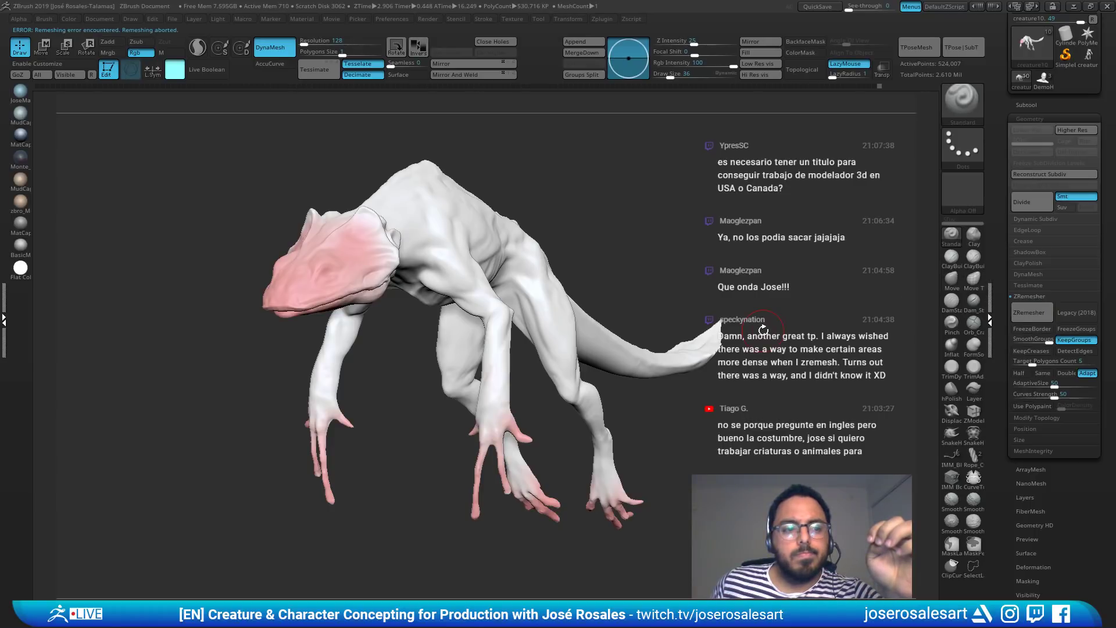
key("shift+f")
key("shift+f")
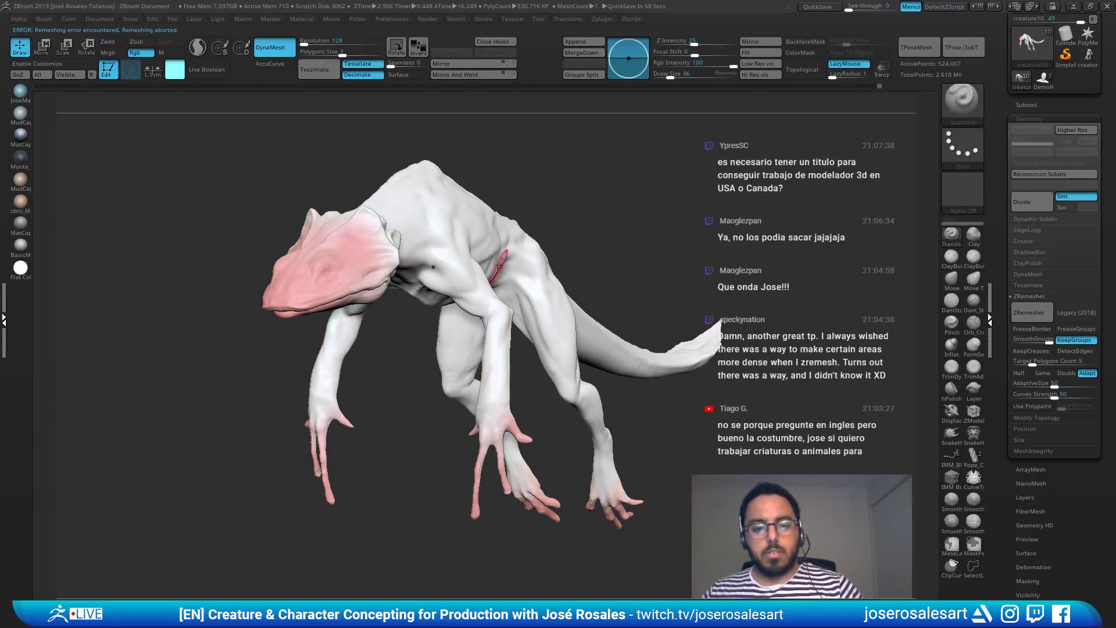
Step: Turn off KeepGroups, enable Use Polypaint and ZRemesh the creature at a target polygon count of 5
key("f")
left_click_drag(572, 300, 690, 288, "alt")
left_click(1074, 341)
mouse_move(571, 386)
left_mouse_down("alt")
mouse_move(675, 289)
mouse_move(760, 293)
mouse_move(722, 326)
left_mouse_up("alt")
key("shift")
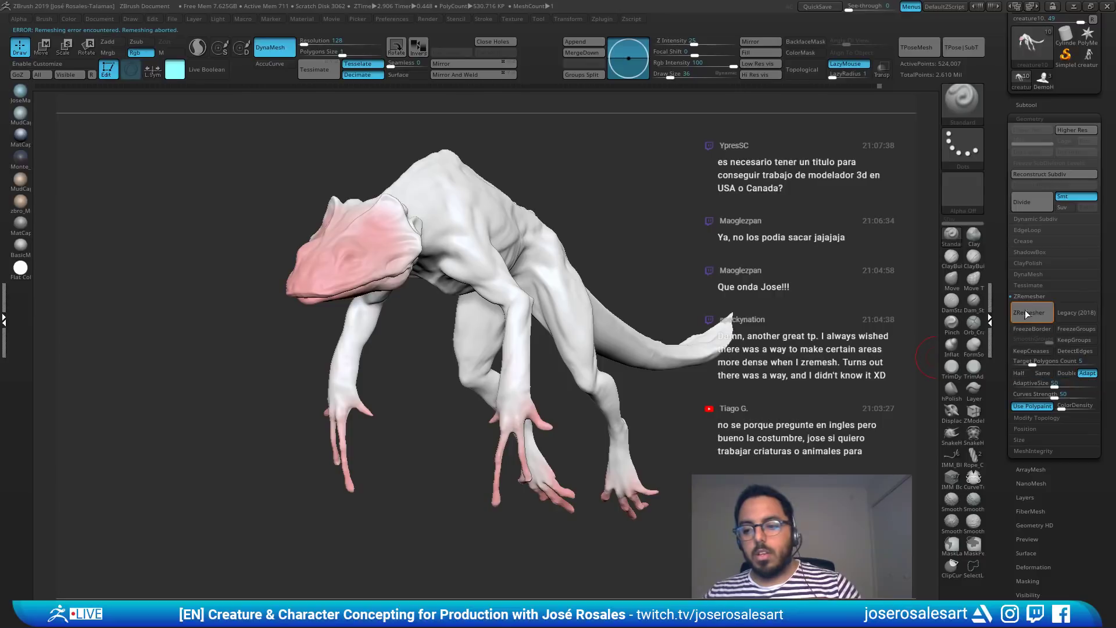
left_click(1027, 312)
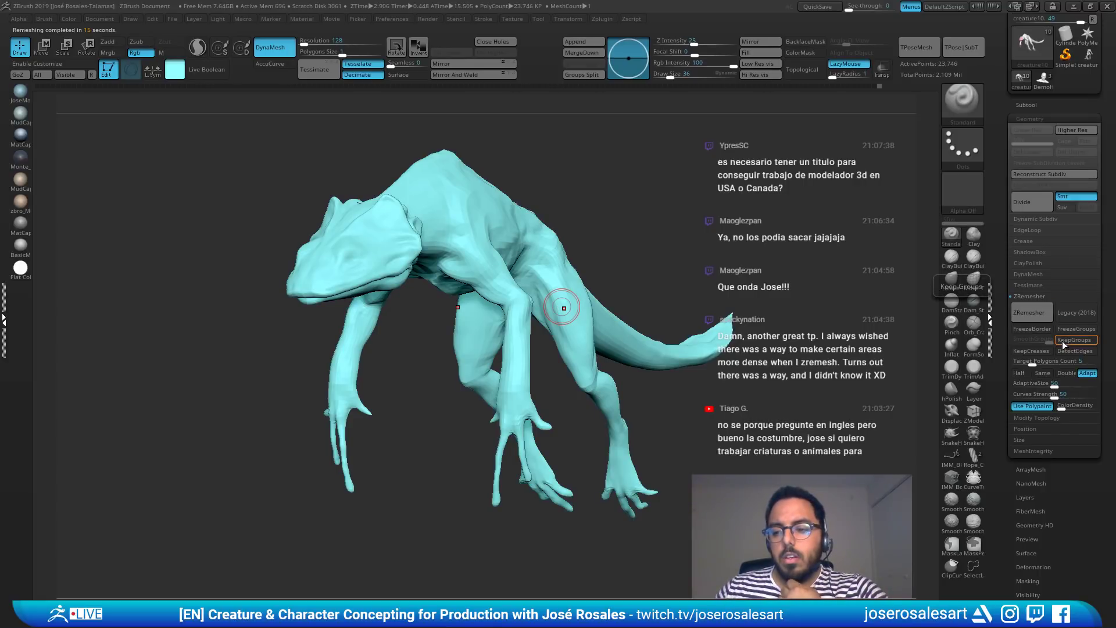
Step: Display the polyframe on the remeshed creature and examine the edge flow of its head and front body
key("shift")
key("shift+f")
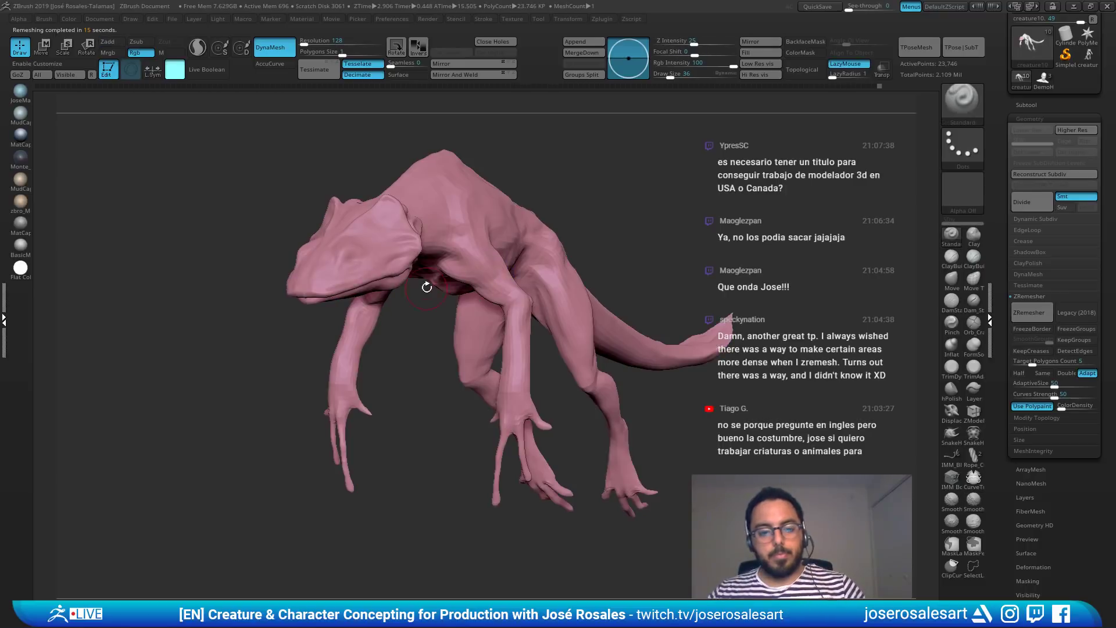
mouse_move(426, 287)
left_mouse_down("alt")
mouse_move(524, 279)
mouse_move(494, 287)
left_mouse_up("alt")
key("shift+f")
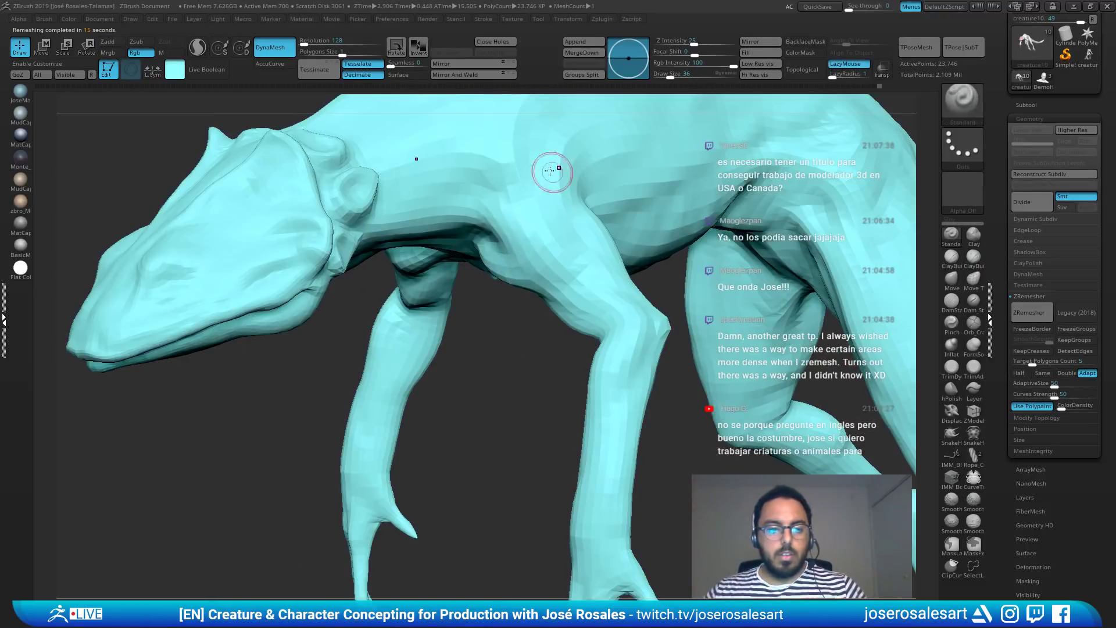
left_click(571, 19)
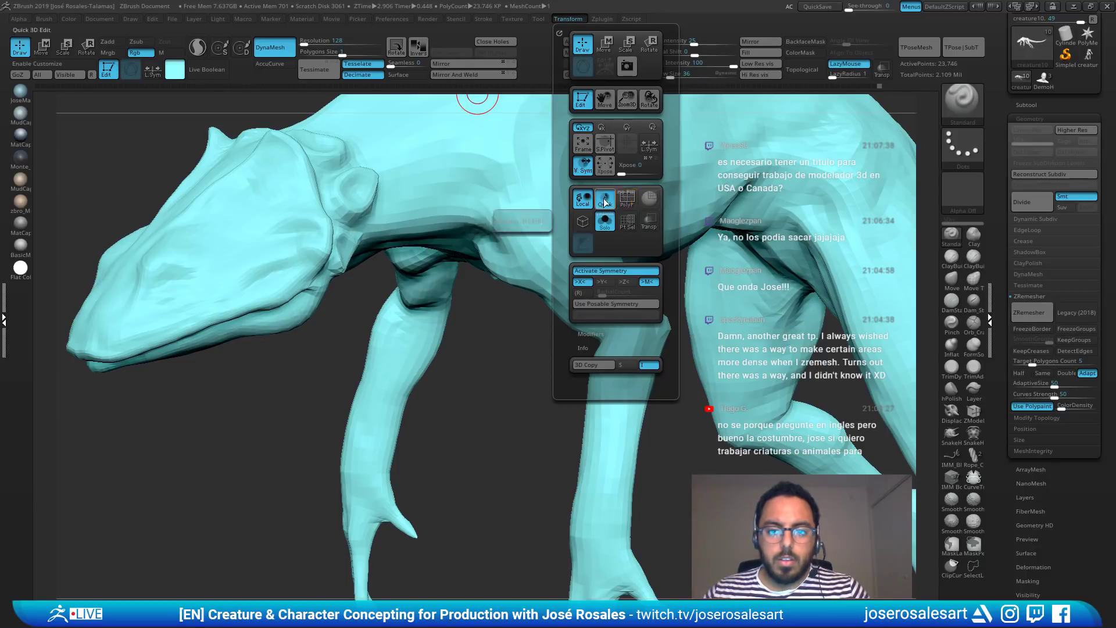
mouse_move(510, 191)
right_mouse_down("alt")
mouse_move(454, 234)
mouse_move(398, 225)
mouse_move(321, 251)
mouse_move(355, 256)
right_mouse_up("alt")
key("shift+f")
key("shift+f")
key("shift+f")
right_click_drag(355, 256, 488, 245)
right_click_drag(558, 465, 587, 355, "alt")
mouse_move(682, 366)
right_mouse_down()
mouse_move(391, 226)
mouse_move(675, 239)
mouse_move(582, 349)
mouse_move(539, 371)
mouse_move(651, 407)
right_mouse_up()
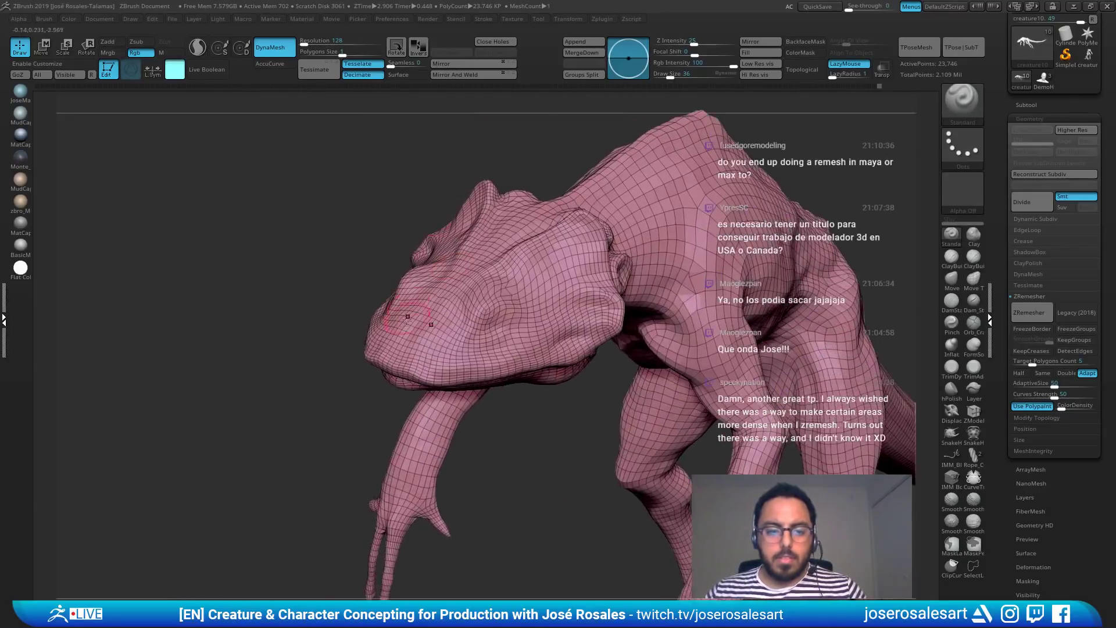
Step: Enlarge the brush and examine the remeshed topology on the side of the head, back and shoulder
mouse_move(411, 316)
right_mouse_down()
mouse_move(466, 343)
mouse_move(553, 361)
mouse_move(578, 342)
mouse_move(573, 285)
mouse_move(486, 262)
mouse_move(757, 245)
mouse_move(661, 238)
mouse_move(617, 302)
mouse_move(643, 421)
right_mouse_up()
key("s")
key("s")
left_click_drag(639, 399, 636, 399)
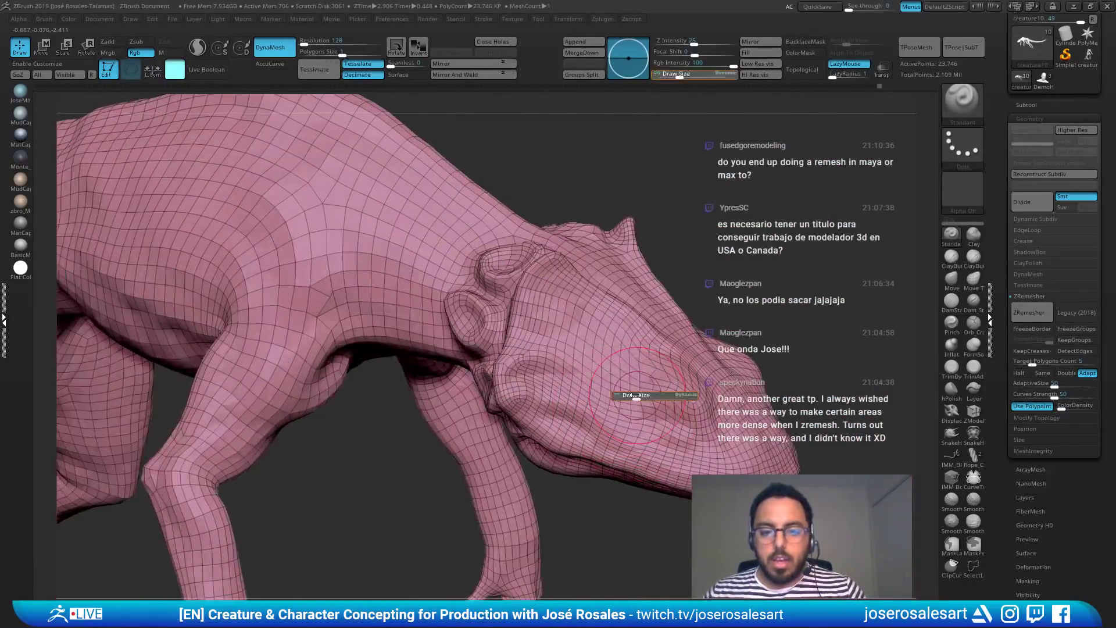
right_click_drag(636, 398, 595, 278, "ctrl")
mouse_move(529, 325)
right_mouse_down()
mouse_move(528, 263)
mouse_move(554, 282)
mouse_move(545, 226)
mouse_move(549, 247)
mouse_move(529, 209)
right_mouse_up()
mouse_move(576, 288)
right_mouse_down()
mouse_move(520, 255)
mouse_move(507, 210)
mouse_move(407, 265)
mouse_move(511, 249)
mouse_move(609, 391)
mouse_move(395, 275)
mouse_move(646, 216)
mouse_move(679, 271)
right_mouse_up()
key("]")
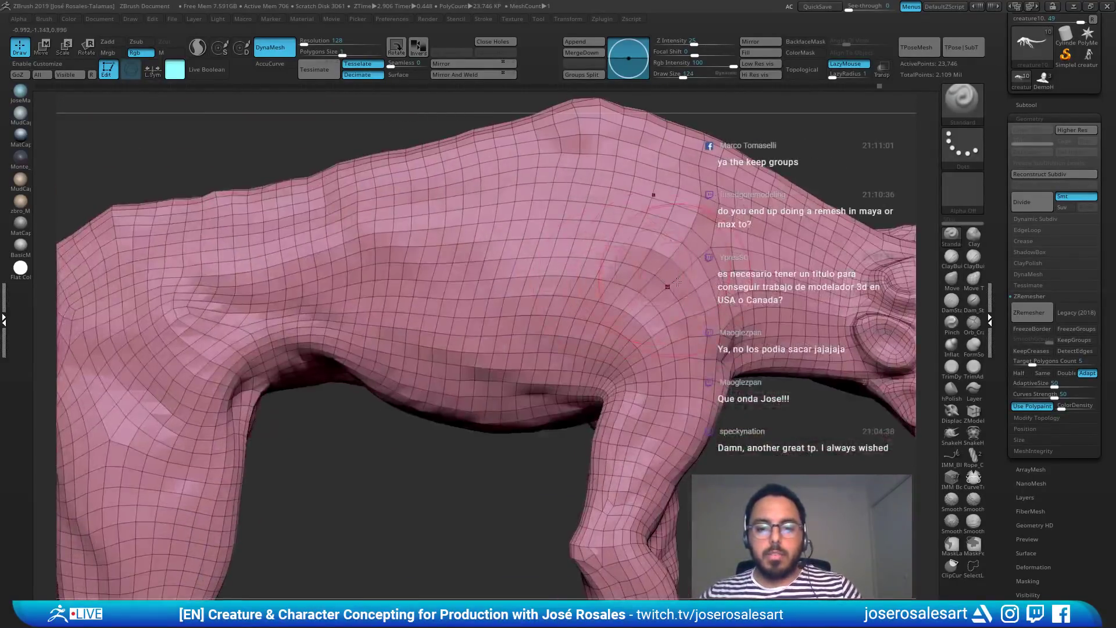
Step: Examine the remeshed edge flow on the arms, underside of the torso, legs and neck
right_click_drag(587, 329, 573, 221, "alt")
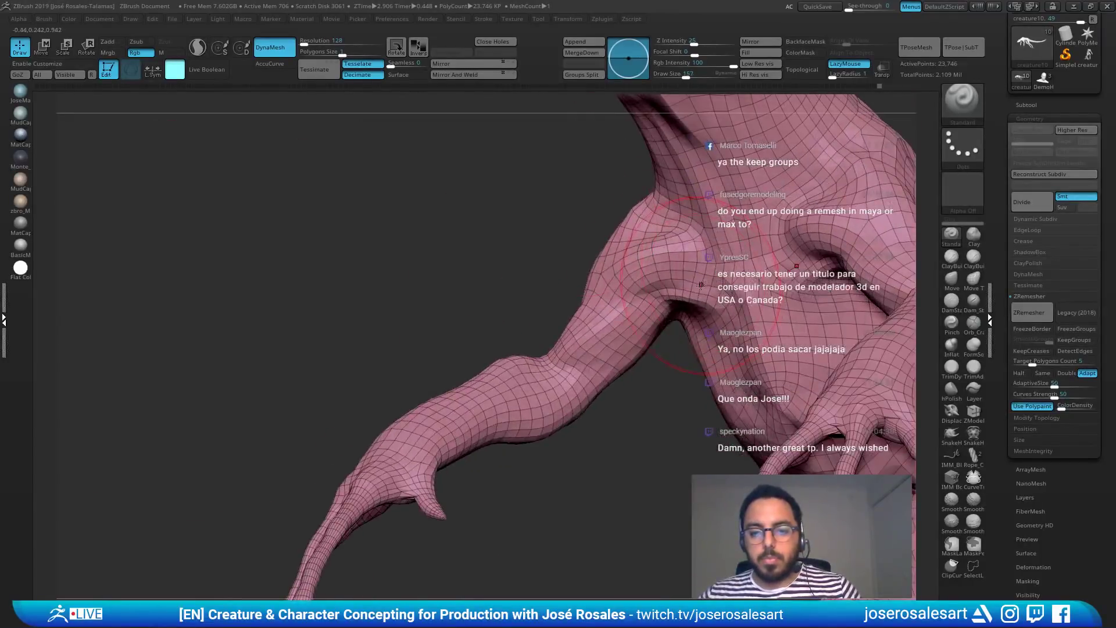
right_click_drag(747, 291, 785, 285)
right_click_drag(824, 355, 721, 392)
right_click_drag(645, 355, 698, 334)
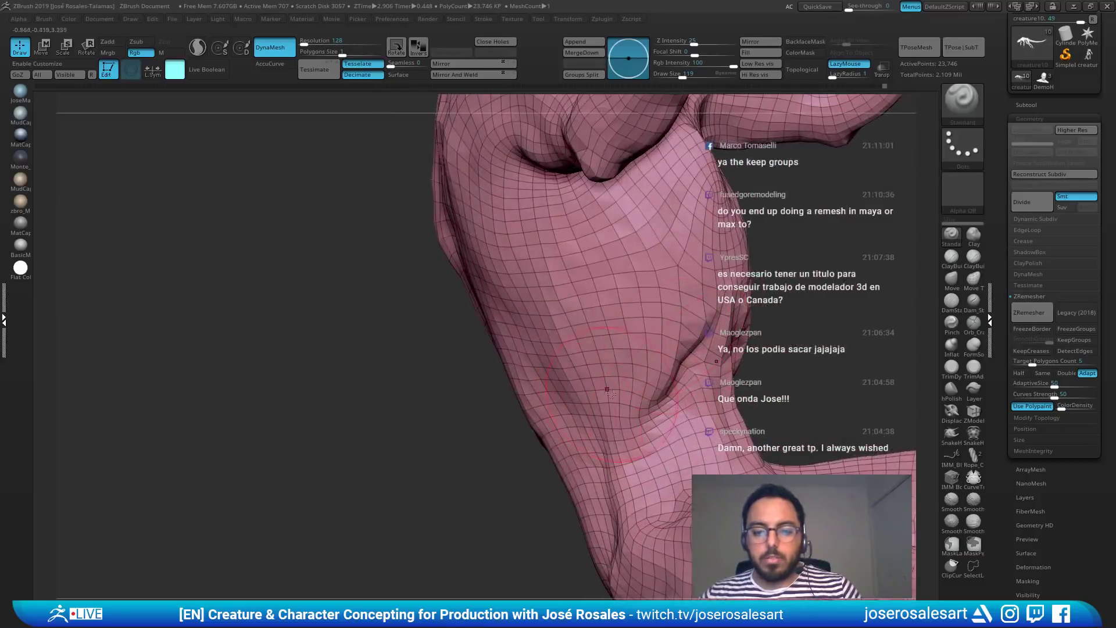
right_click_drag(666, 416, 510, 354)
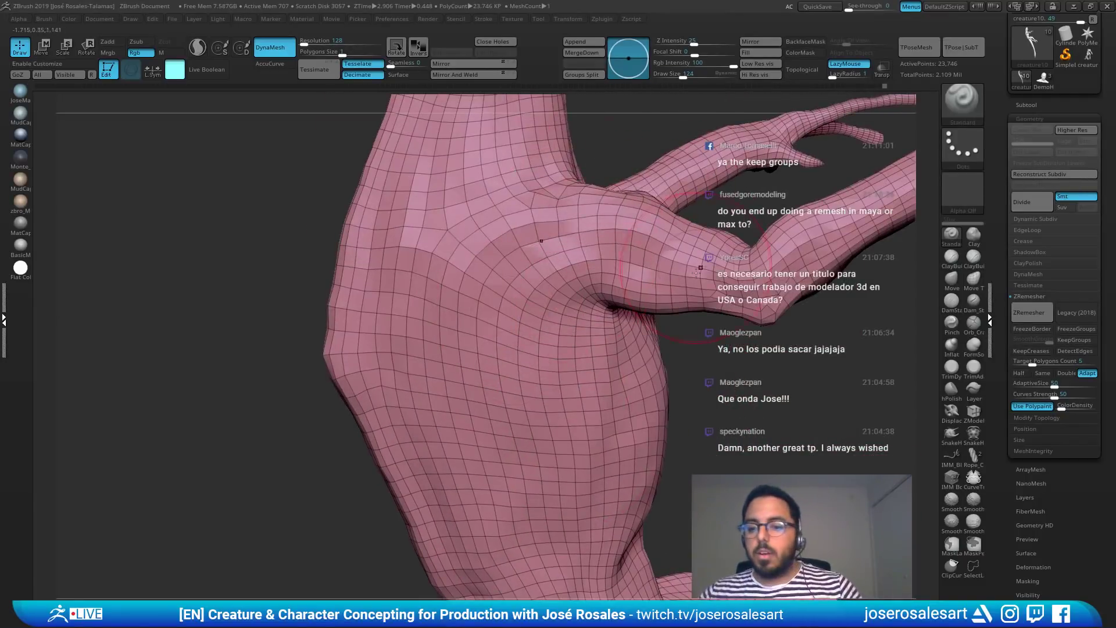
right_click_drag(697, 273, 698, 221)
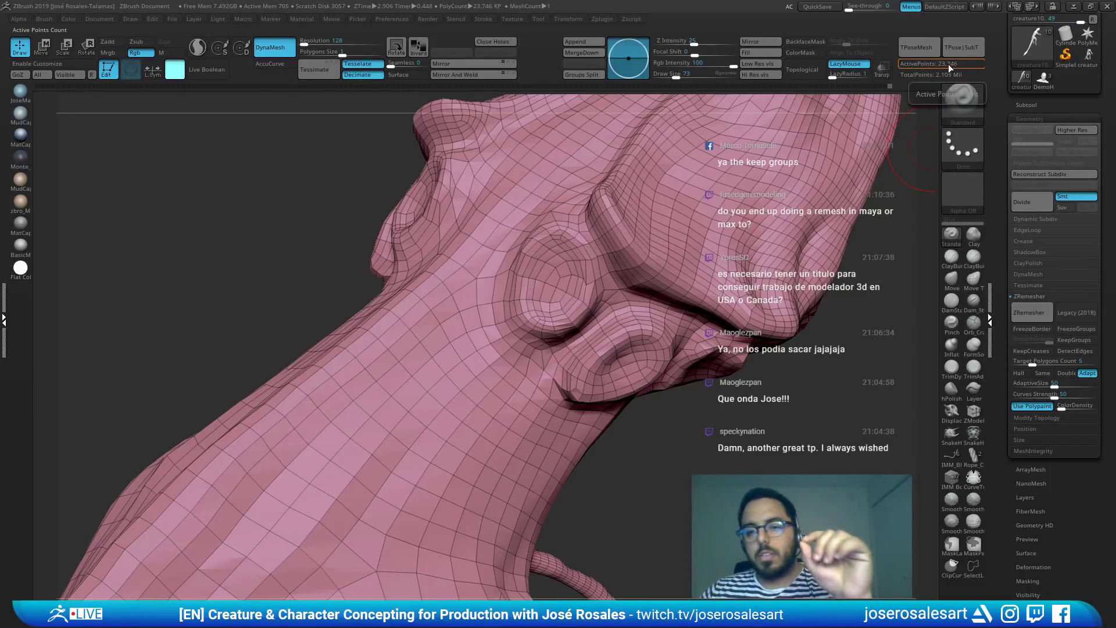
Step: Inspect the denser topology on the head and smooth the mesh in the gap between the fingers of the hand
right_click_drag(724, 170, 640, 335, "alt")
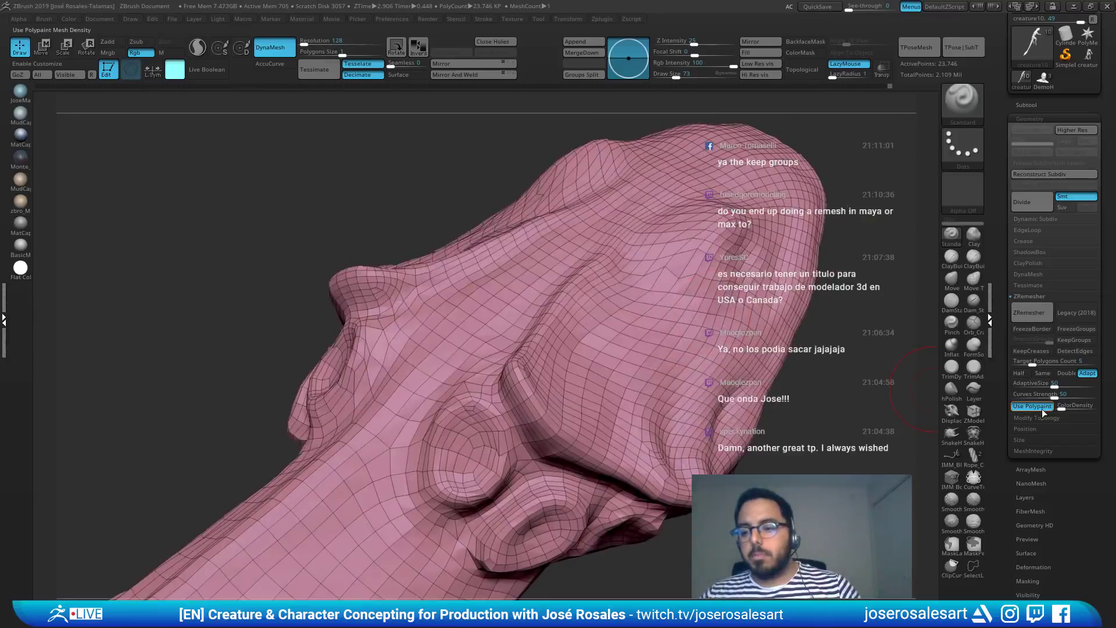
right_click_drag(884, 373, 665, 291)
mouse_move(700, 324)
right_mouse_down("ctrl")
mouse_move(618, 337)
mouse_move(732, 366)
mouse_move(628, 349)
mouse_move(701, 401)
mouse_move(663, 234)
mouse_move(674, 394)
mouse_move(628, 456)
mouse_move(801, 439)
mouse_move(661, 515)
mouse_move(640, 316)
mouse_move(767, 348)
mouse_move(773, 329)
right_mouse_up("ctrl")
mouse_move(411, 241)
right_mouse_down("ctrl")
mouse_move(444, 204)
mouse_move(552, 297)
right_mouse_up("ctrl")
left_click_drag(407, 351, 405, 363, "shift")
right_click_drag(407, 361, 570, 343)
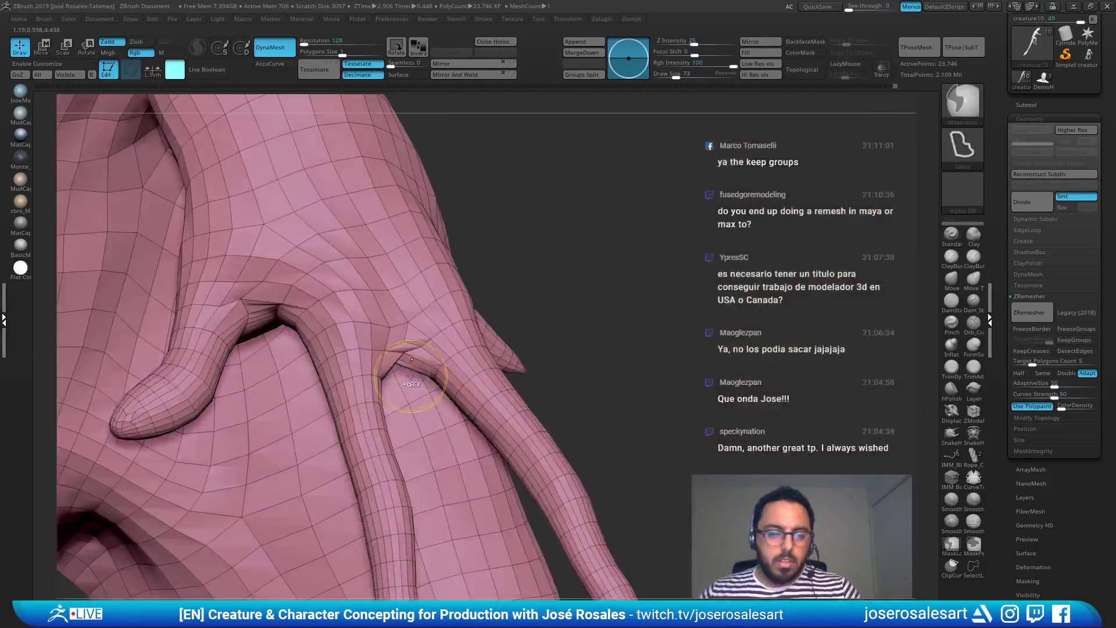
Step: Smooth the uneven polygons on the sole of the foot and at the base of its toes
right_click_drag(320, 313, 273, 523)
right_click_drag(276, 575, 326, 370, "alt")
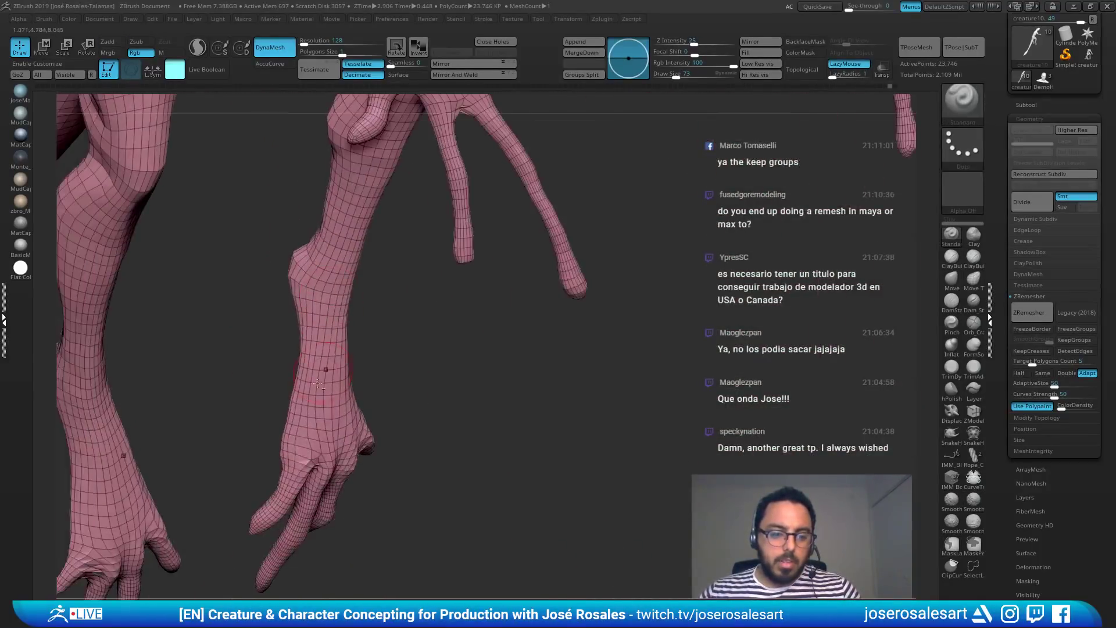
mouse_move(317, 477)
right_mouse_down()
mouse_move(298, 448)
mouse_move(355, 244)
mouse_move(402, 250)
right_mouse_up()
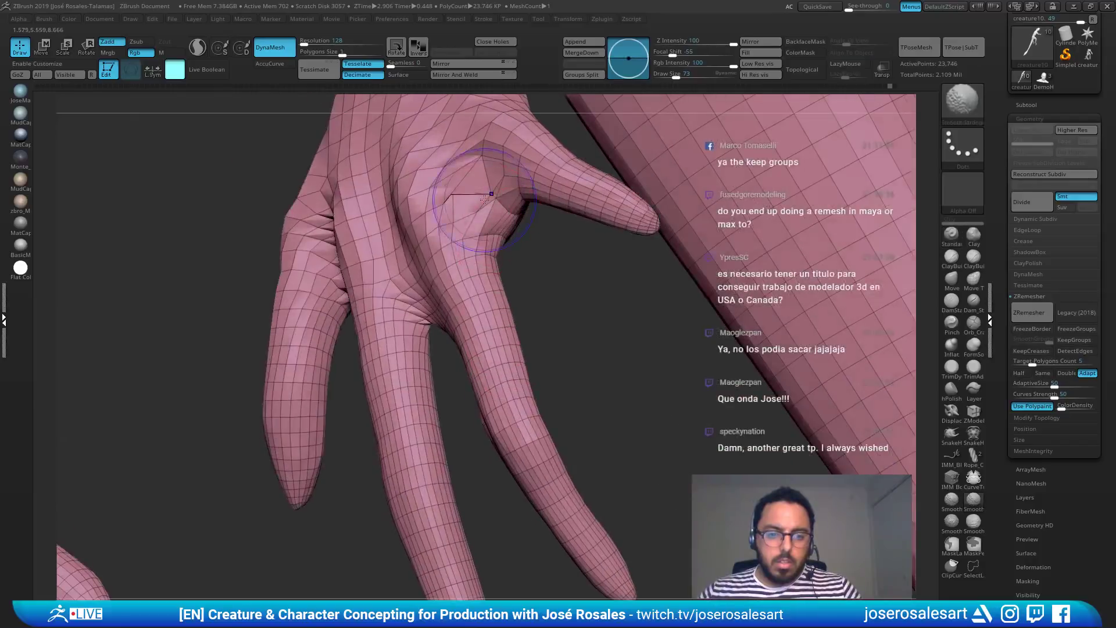
mouse_move(481, 204)
left_mouse_down("shift")
mouse_move(485, 186)
mouse_move(471, 175)
mouse_move(488, 215)
left_mouse_up("shift")
right_click_drag(500, 233, 428, 260)
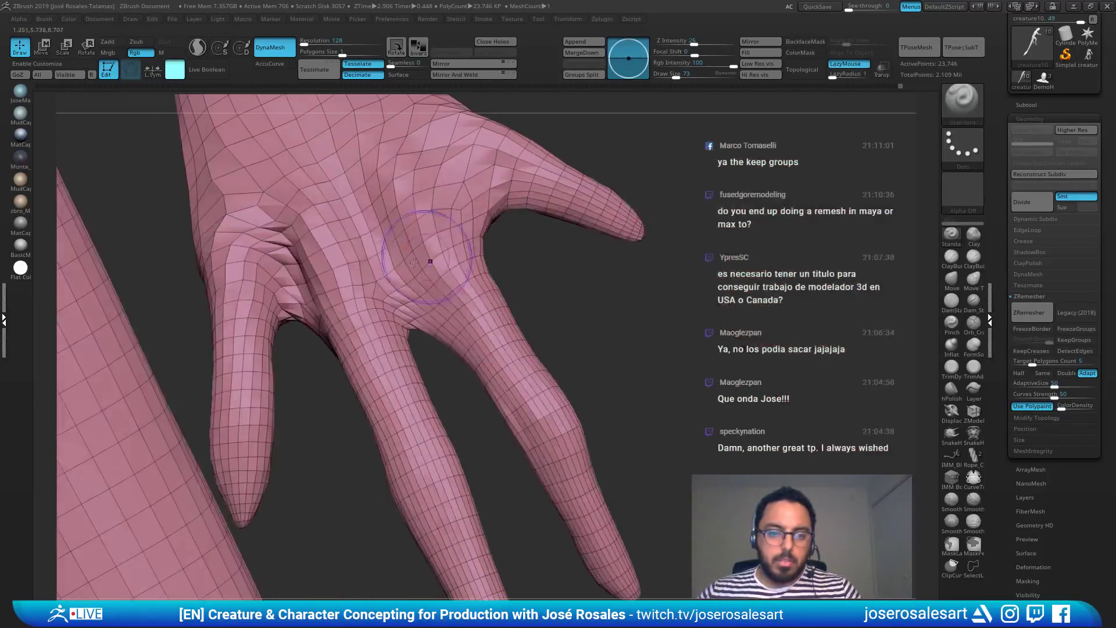
mouse_move(428, 260)
left_mouse_down("shift")
mouse_move(349, 357)
mouse_move(262, 229)
left_mouse_up("shift")
mouse_move(262, 229)
right_mouse_down()
mouse_move(314, 247)
mouse_move(298, 264)
mouse_move(390, 258)
right_mouse_up()
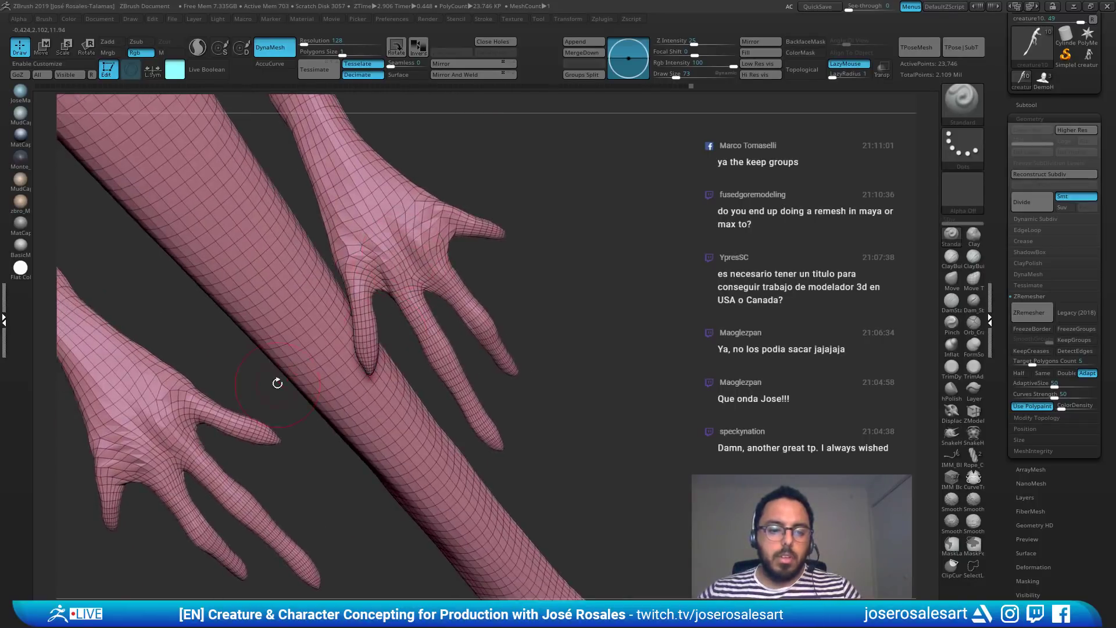
Step: Examine the remeshed tail from its pointed tip and fin back to the body and head
right_click_drag(277, 384, 453, 297)
right_click_drag(652, 326, 502, 291, "alt")
right_click_drag(657, 349, 704, 241)
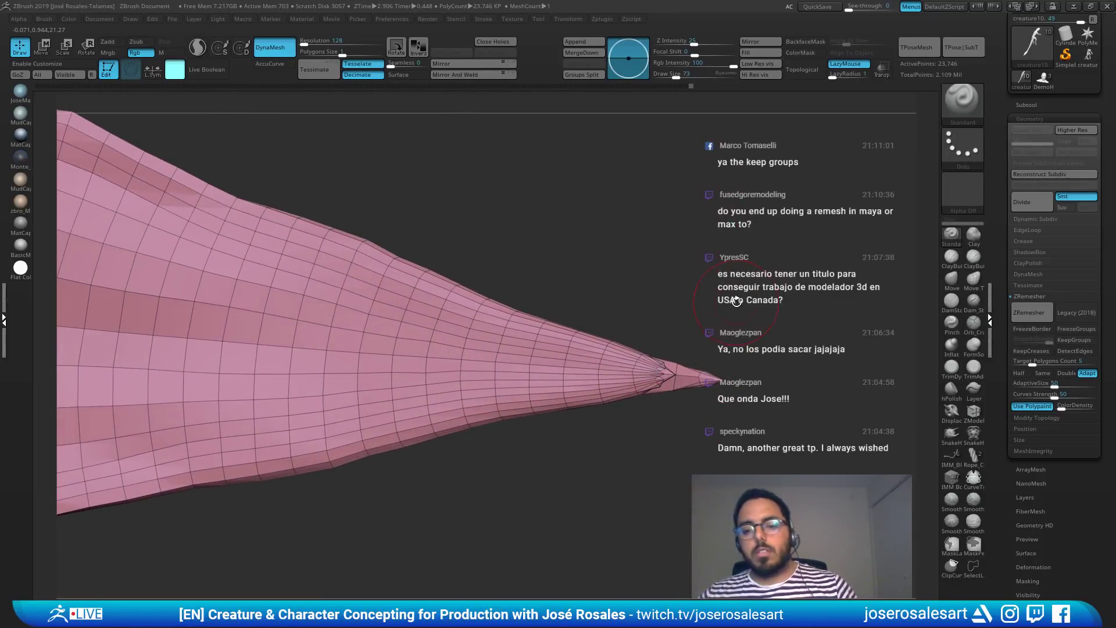
mouse_move(735, 301)
right_mouse_down("ctrl")
mouse_move(710, 392)
mouse_move(530, 280)
mouse_move(656, 329)
mouse_move(652, 303)
right_mouse_up("ctrl")
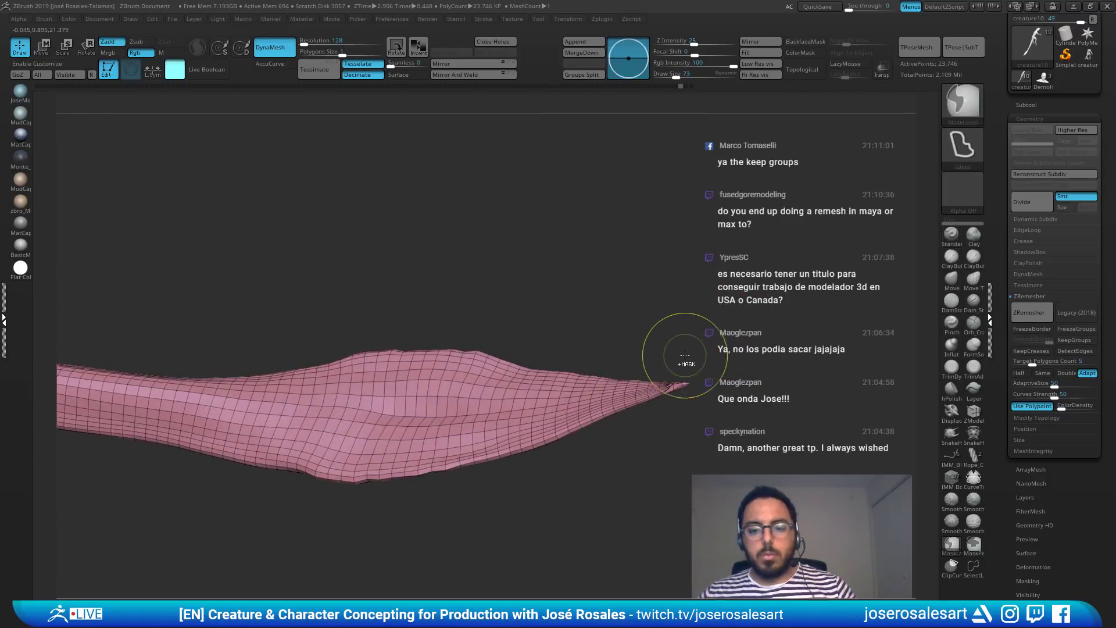
right_click_drag(686, 361, 675, 323)
right_click_drag(526, 352, 637, 331, "alt")
right_click_drag(436, 381, 648, 399, "alt")
right_click_drag(175, 338, 459, 247, "alt")
right_click_drag(326, 238, 388, 363, "alt")
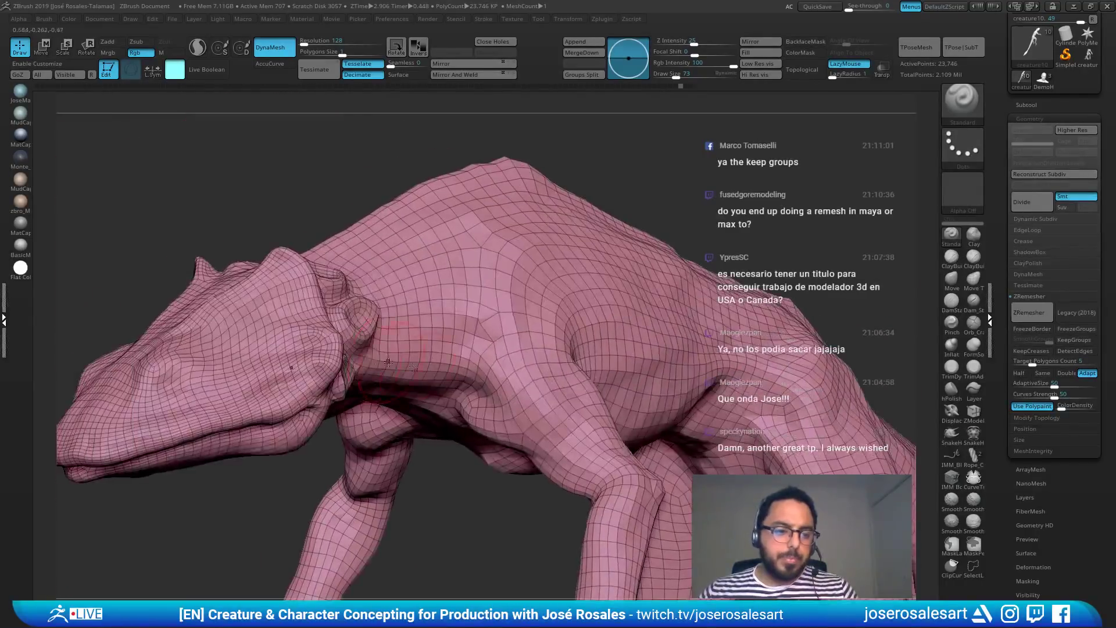
Step: Examine the edge flow at the very tip of the tail up close
mouse_move(510, 369)
right_mouse_down()
mouse_move(625, 372)
mouse_move(512, 361)
right_mouse_up()
right_click_drag(512, 361, 125, 346, "alt")
mouse_move(729, 384)
right_mouse_down()
mouse_move(568, 291)
mouse_move(628, 276)
mouse_move(562, 312)
mouse_move(656, 299)
right_mouse_up()
key("ctrl")
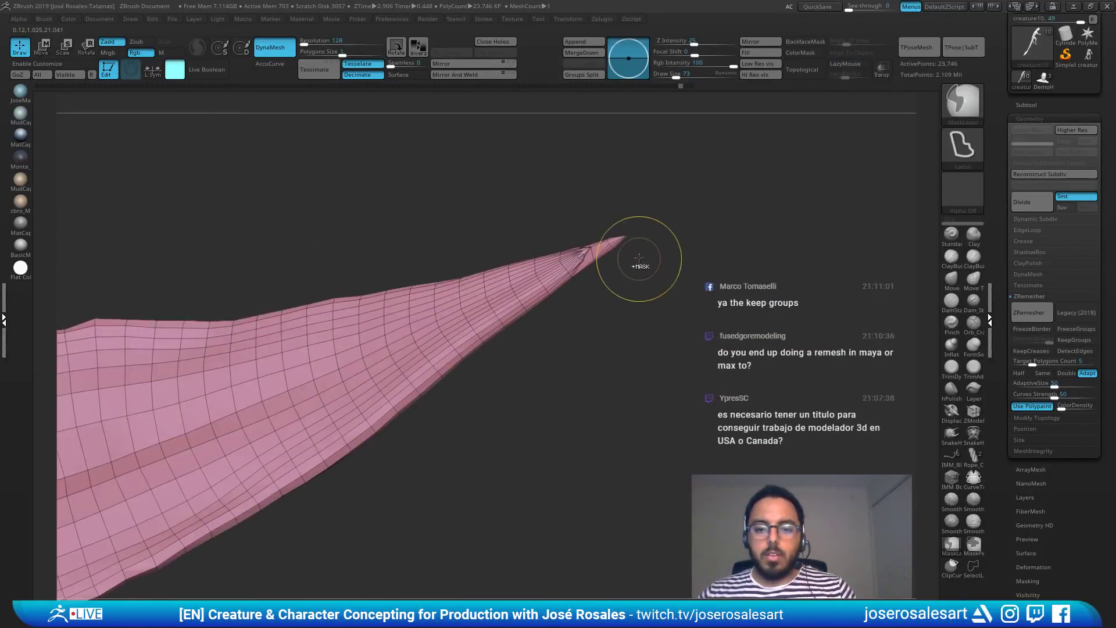
right_click_drag(540, 271, 582, 242)
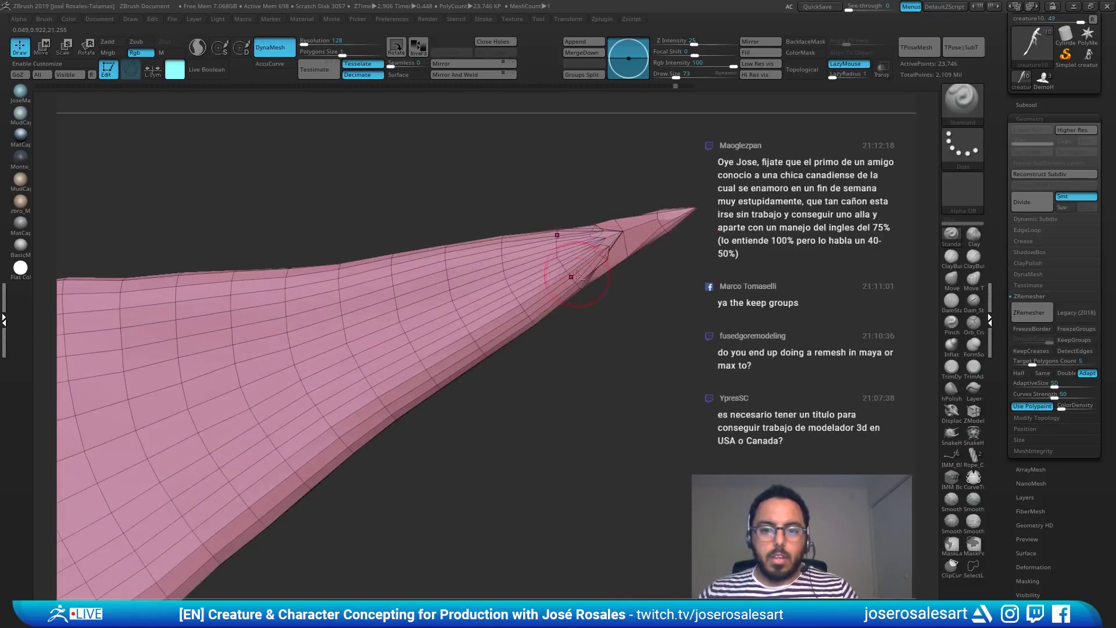
Step: Undo the remesh to restore the dense mesh and choose the ClipCurve brush for the tail tip
key("ctrl")
left_click_drag(595, 282, 591, 283, "ctrl")
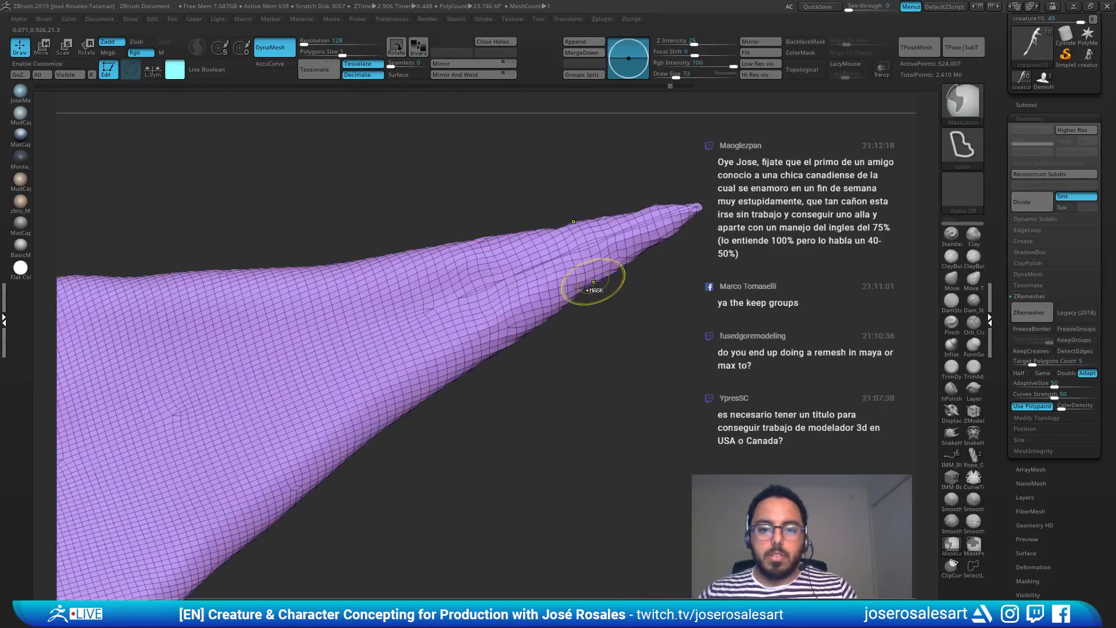
right_click_drag(622, 263, 630, 289)
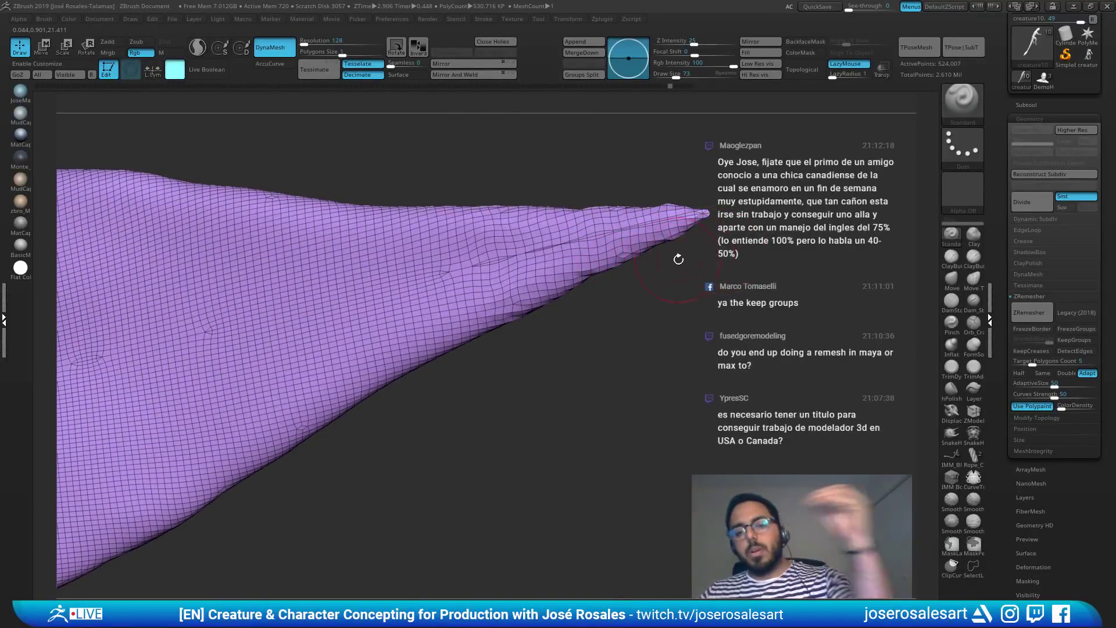
right_click_drag(552, 263, 611, 91)
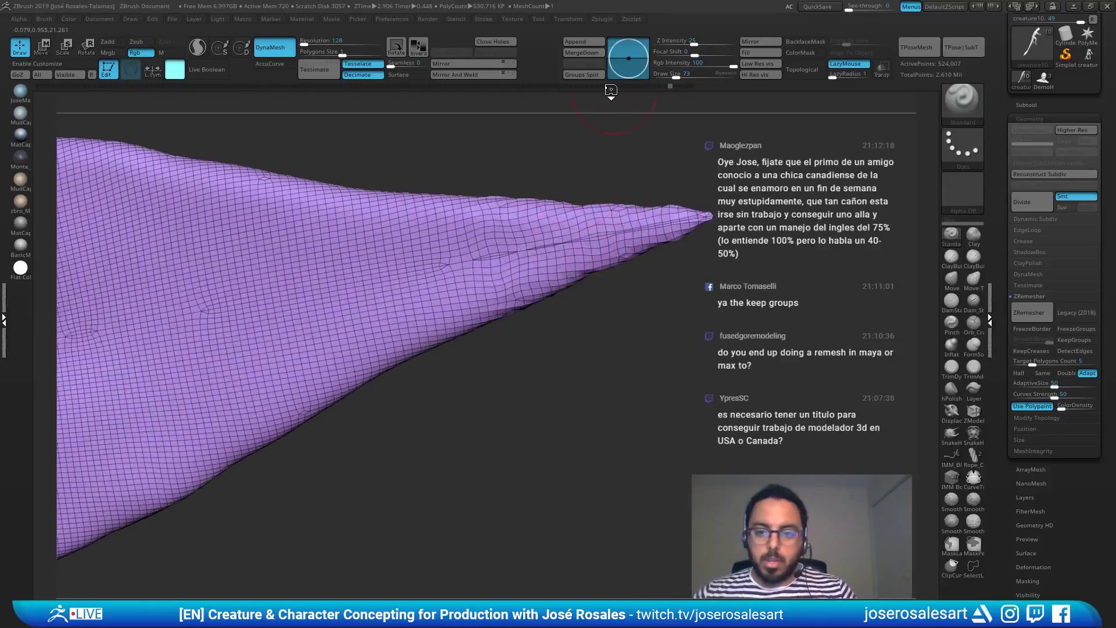
mouse_move(574, 260)
right_mouse_down("shift")
mouse_move(724, 291)
mouse_move(741, 272)
right_mouse_up("shift")
left_click(968, 103)
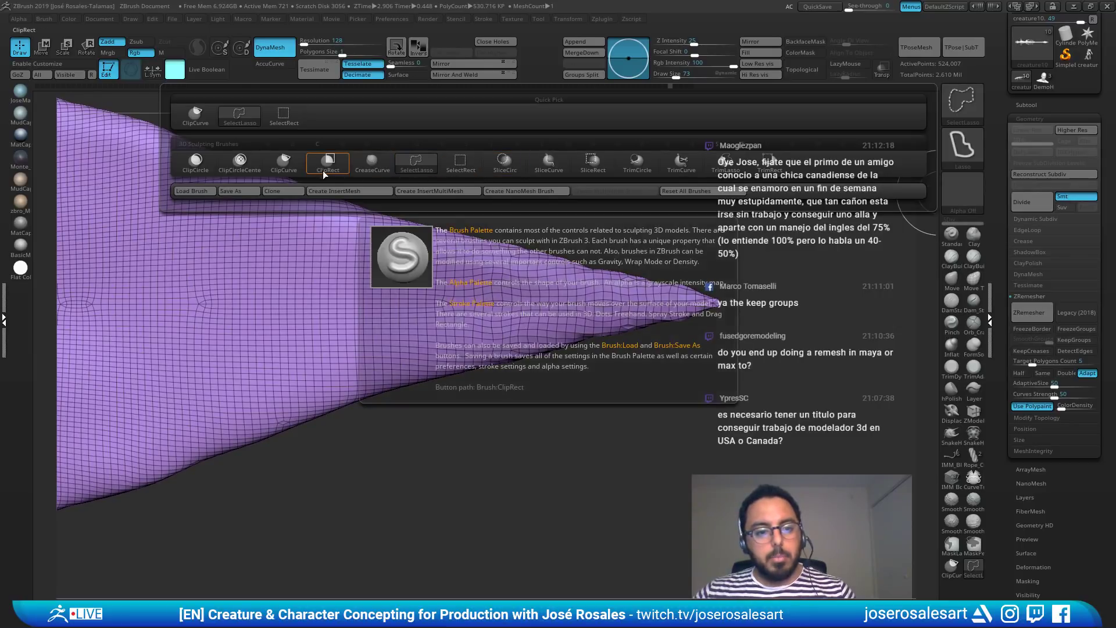
left_click(283, 172)
Step: Try to clip the tail's pointed tip straight across with ClipCurve, undoing each attempt
mouse_move(568, 218)
left_mouse_down("ctrl+shift")
mouse_move(566, 369)
mouse_move(616, 180)
left_mouse_up("ctrl+shift")
left_click_drag(588, 401, 556, 217, "ctrl+shift")
key("ctrl+z")
left_click_drag(598, 380, 595, 437, "ctrl+shift")
key("ctrl+z")
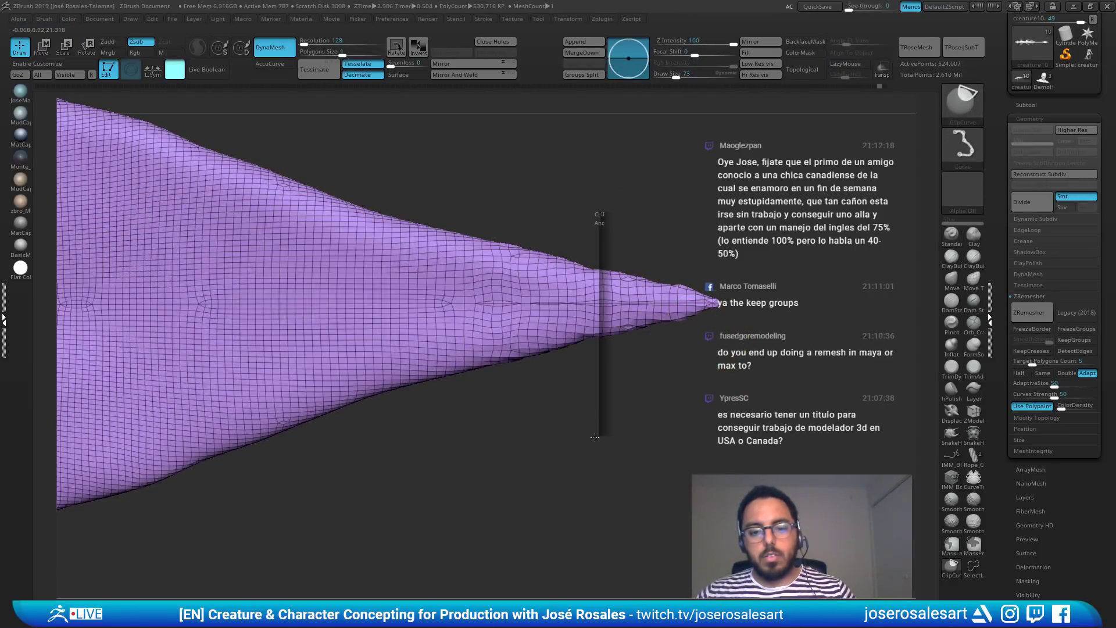
mouse_move(621, 239)
left_mouse_down()
mouse_move(592, 331)
mouse_move(665, 317)
mouse_move(685, 298)
mouse_move(605, 279)
mouse_move(500, 284)
mouse_move(394, 326)
mouse_move(383, 414)
mouse_move(499, 381)
mouse_move(269, 241)
mouse_move(429, 231)
mouse_move(325, 323)
mouse_move(419, 195)
left_mouse_up()
key("ctrl+z")
mouse_move(506, 97)
right_mouse_down("alt")
mouse_move(364, 298)
mouse_move(342, 280)
mouse_move(384, 294)
mouse_move(348, 245)
mouse_move(325, 239)
mouse_move(336, 234)
mouse_move(404, 304)
right_mouse_up("alt")
key("ctrl+z")
Step: Clip off the thin end of the tail with an angled ClipCurve line seen from the side
left_click_drag(403, 303, 419, 374)
left_click_drag(417, 413, 546, 229, "ctrl+shift")
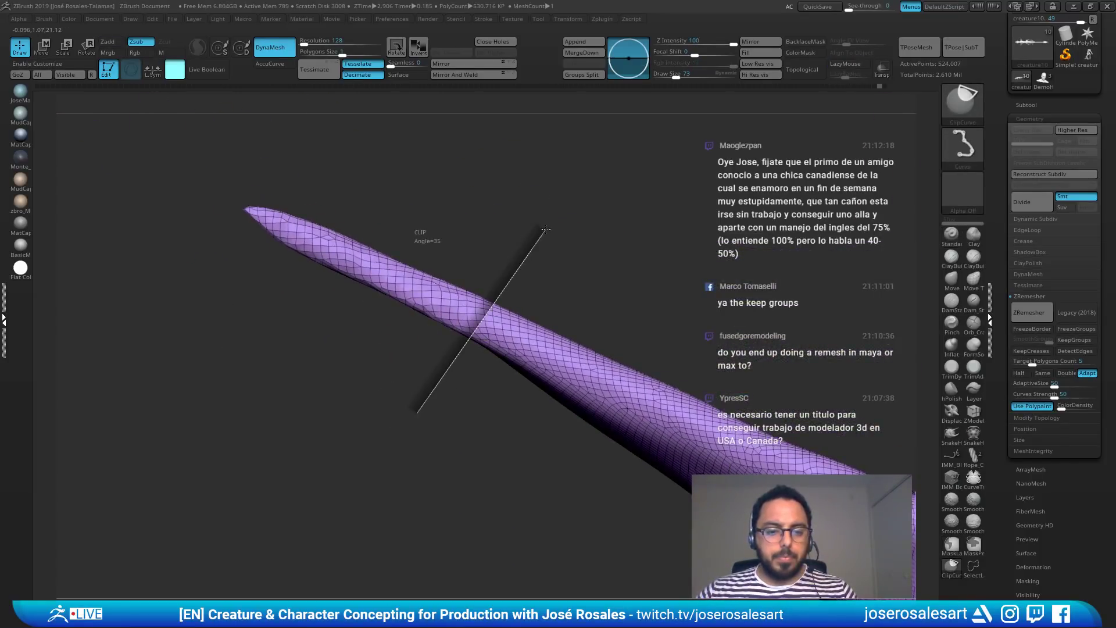
left_click_drag(581, 175, 581, 175, "ctrl+shift")
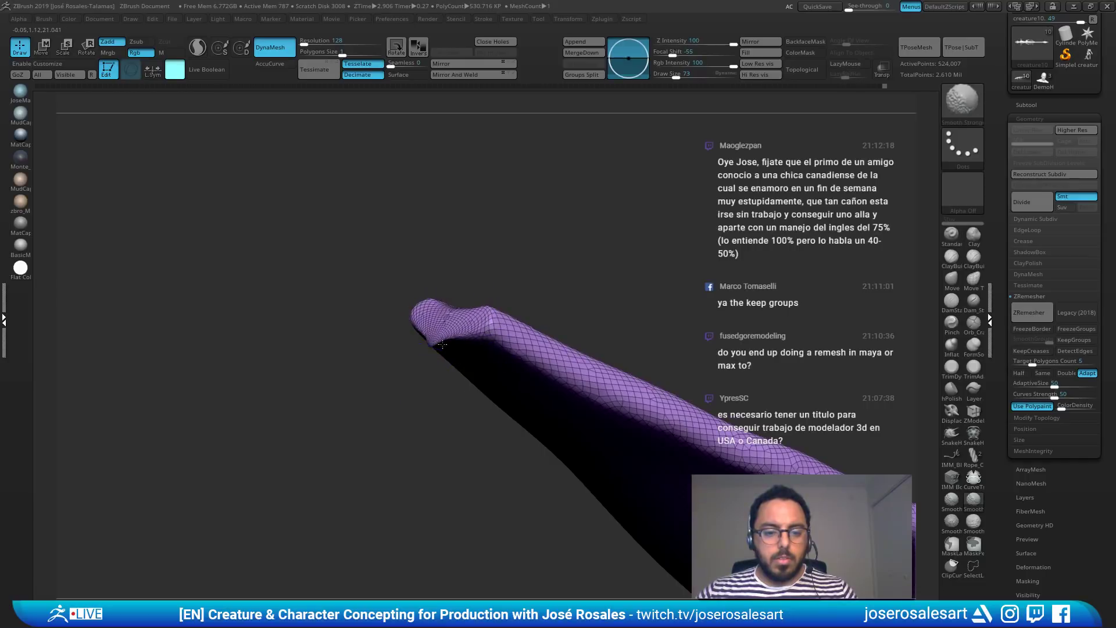
Step: Smooth the clipped end of the tail and build up its surface into a rounder tip
left_click_drag(442, 344, 468, 340, "shift")
mouse_move(472, 340)
right_mouse_down()
mouse_move(448, 340)
mouse_move(478, 350)
mouse_move(449, 337)
right_mouse_up()
key("2")
left_click_drag(448, 337, 463, 341)
right_click_drag(463, 340, 544, 312)
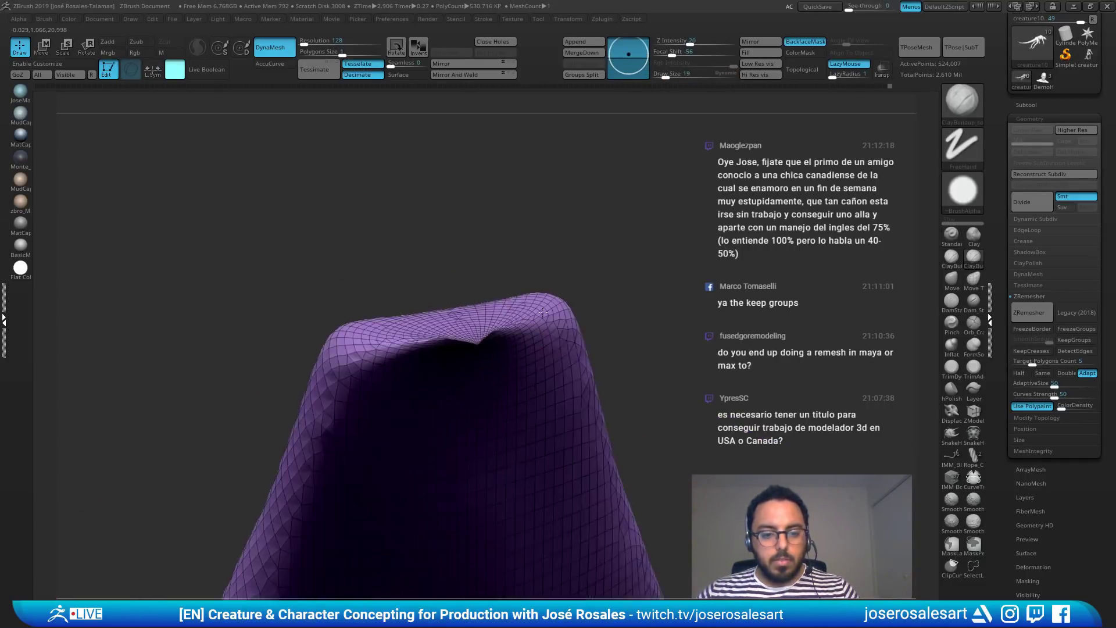
left_click_drag(543, 313, 338, 358, "shift")
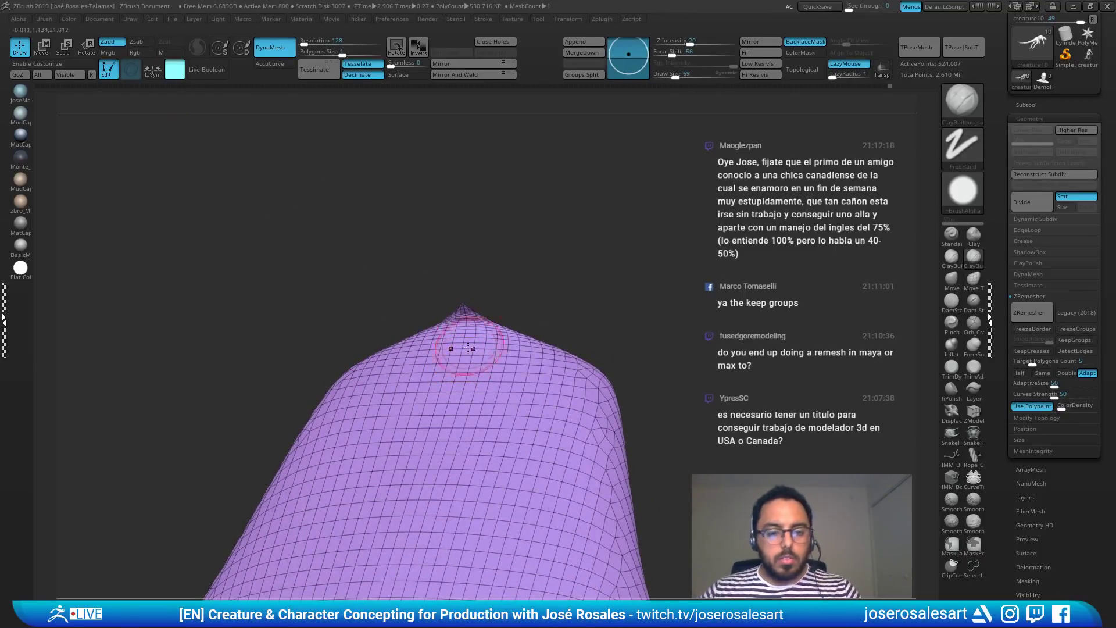
left_click_drag(486, 307, 540, 366)
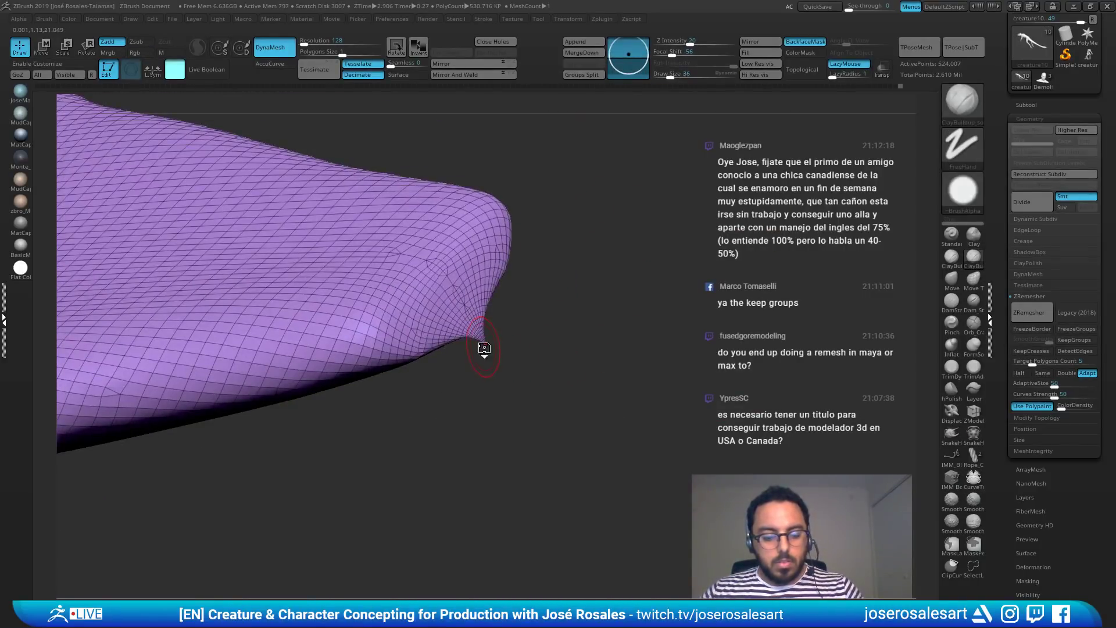
Step: Reshape the tail tip with the Move brush, smooth it, and hide the polyframe
key("b")
key("m")
key("v")
mouse_move(484, 344)
left_mouse_down()
mouse_move(474, 333)
mouse_move(494, 344)
mouse_move(459, 325)
left_mouse_up()
left_click_drag(448, 291, 451, 326, "shift")
mouse_move(466, 349)
left_mouse_down()
mouse_move(456, 280)
mouse_move(466, 294)
mouse_move(470, 285)
mouse_move(256, 282)
mouse_move(529, 323)
mouse_move(500, 294)
mouse_move(566, 310)
mouse_move(588, 302)
mouse_move(597, 380)
mouse_move(578, 324)
mouse_move(575, 204)
mouse_move(782, 297)
mouse_move(553, 291)
mouse_move(499, 254)
mouse_move(668, 255)
left_mouse_up()
key("shift+f")
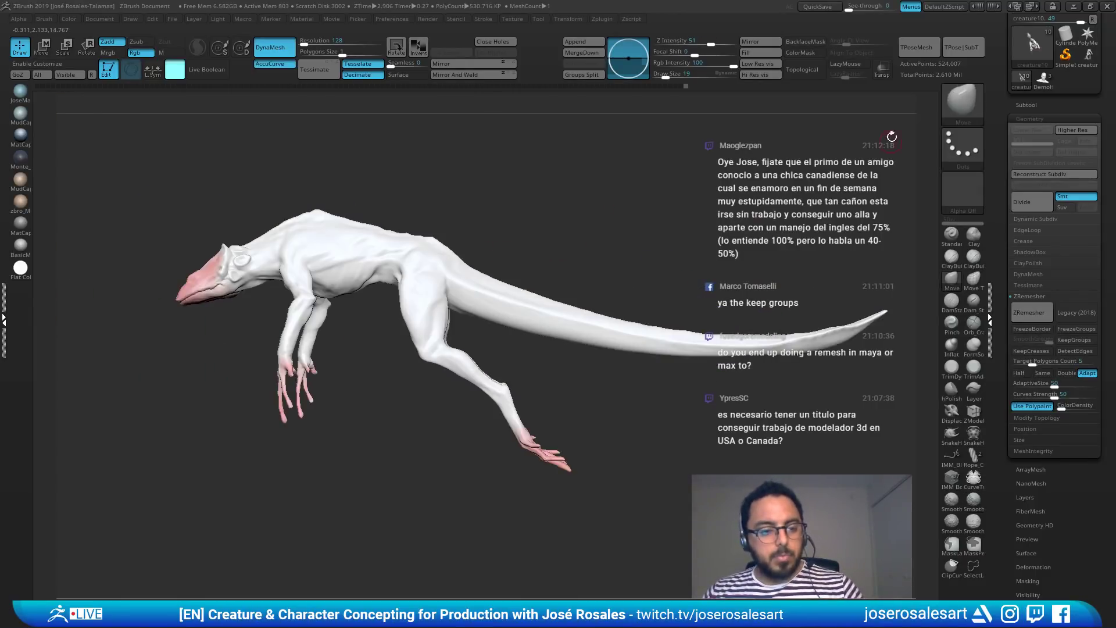
Step: Try to remesh the creature with ZRemesher's KeepGroups option enabled
left_click_drag(534, 249, 556, 302)
left_click(1066, 342)
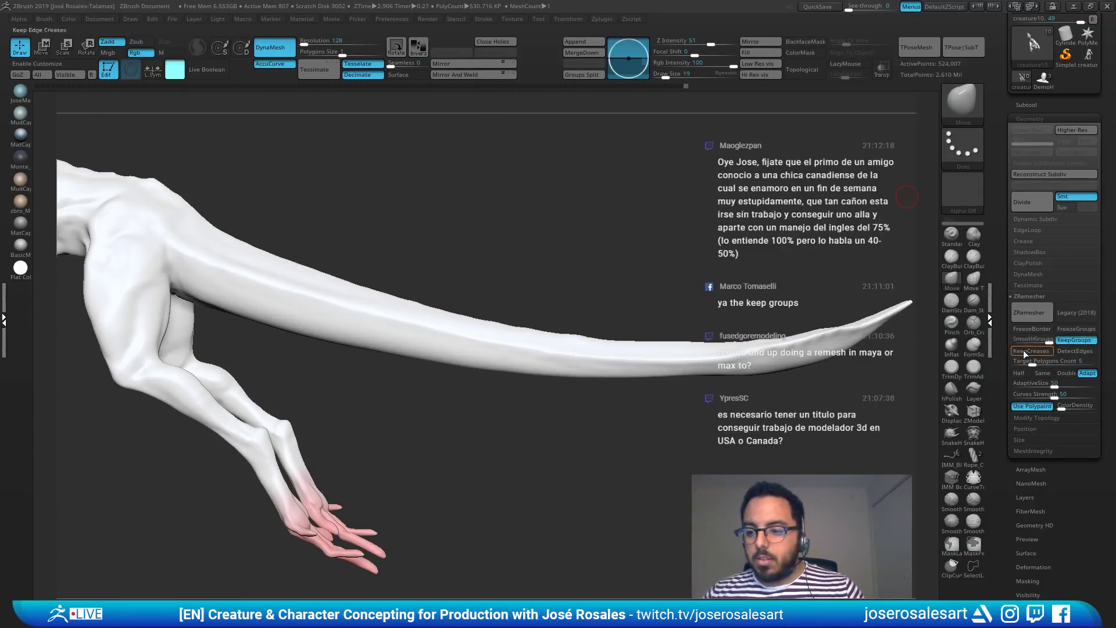
left_click_drag(531, 378, 586, 310, "alt")
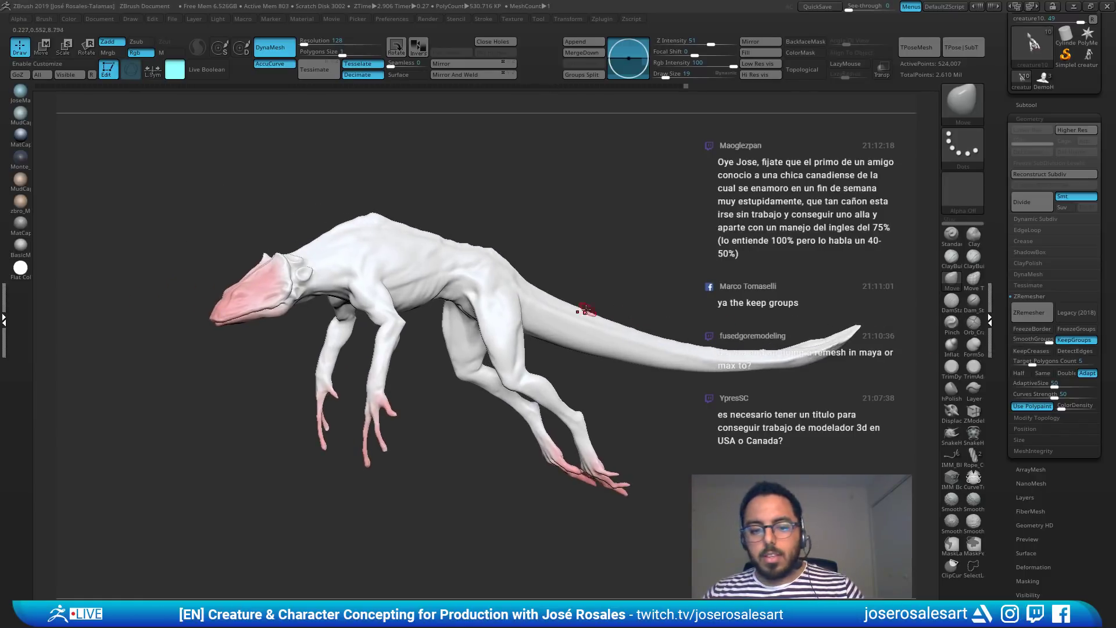
left_click_drag(294, 322, 932, 193)
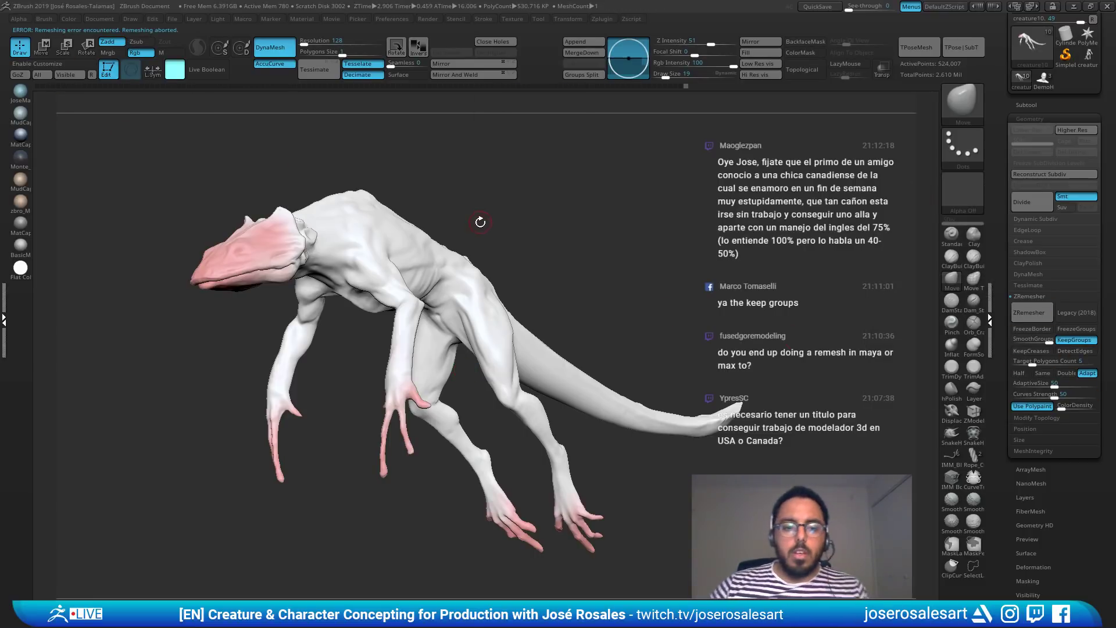
Step: Display the polyframe and examine the polygroup boundaries on the head, torso, arms and legs
right_click_drag(358, 246, 596, 264, "ctrl")
key("shift+f")
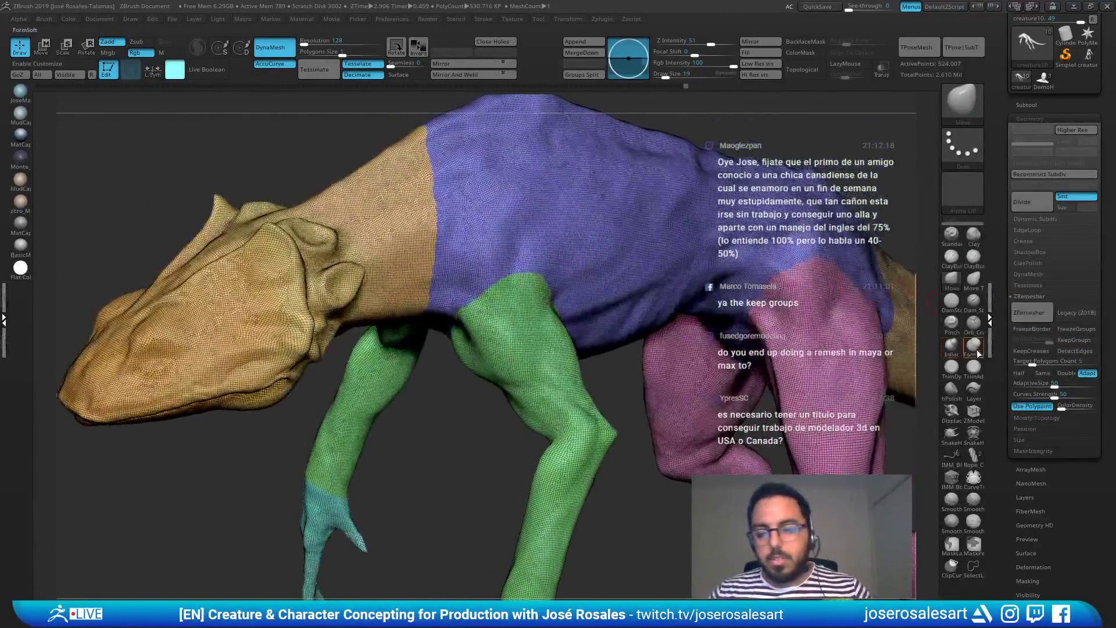
right_click_drag(763, 393, 668, 384)
right_click_drag(901, 281, 648, 263, "alt")
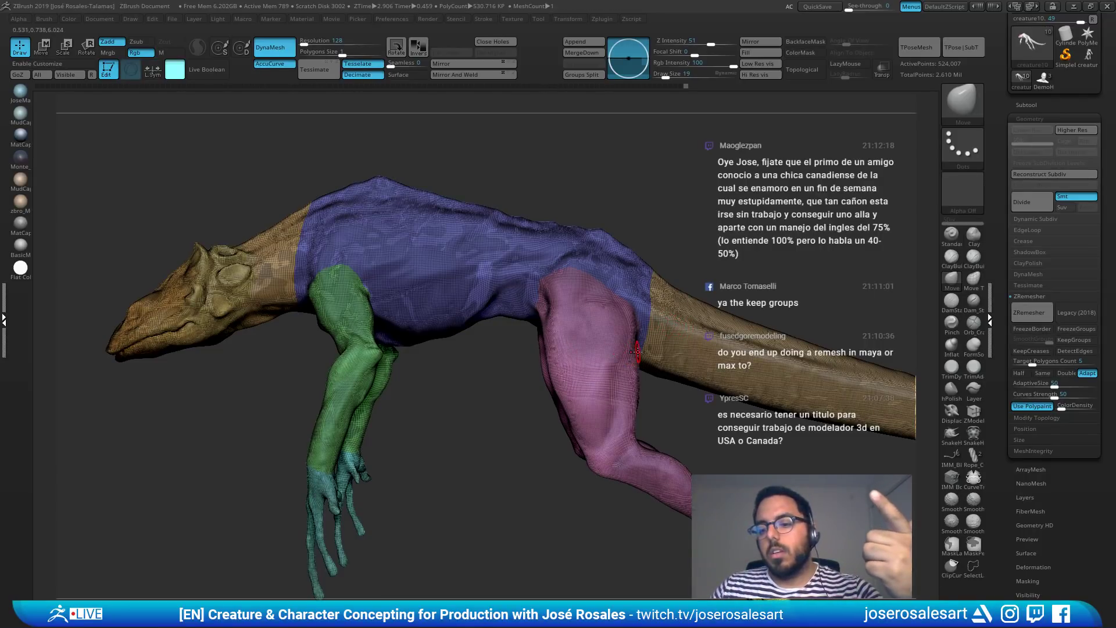
left_click_drag(652, 251, 772, 241)
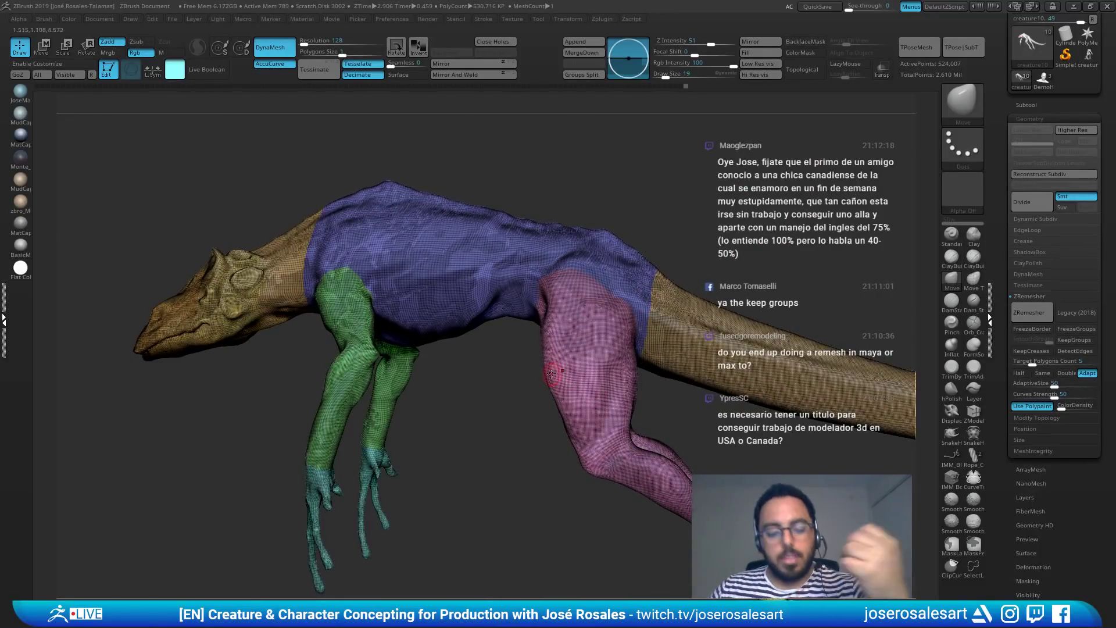
key("s")
left_click(619, 361)
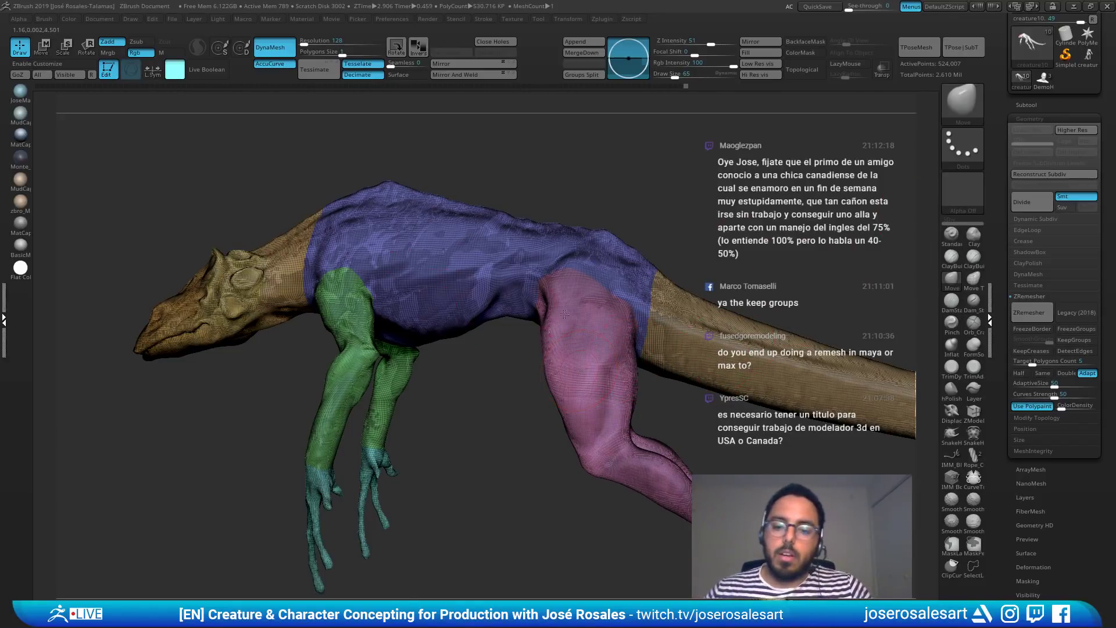
left_click_drag(426, 377, 475, 345)
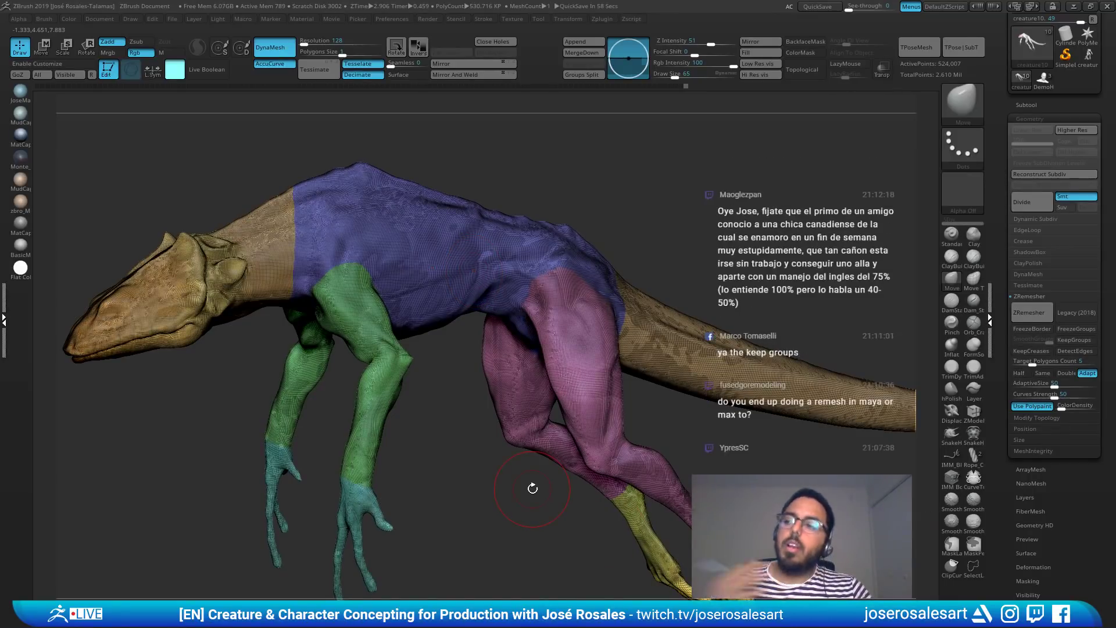
Step: Examine the polygroups along the whole body and tail from several sides and hide the polyframe
left_click_drag(593, 219, 865, 193)
left_click_drag(616, 232, 345, 305, "alt")
left_click_drag(650, 256, 531, 393)
left_click_drag(617, 311, 548, 310)
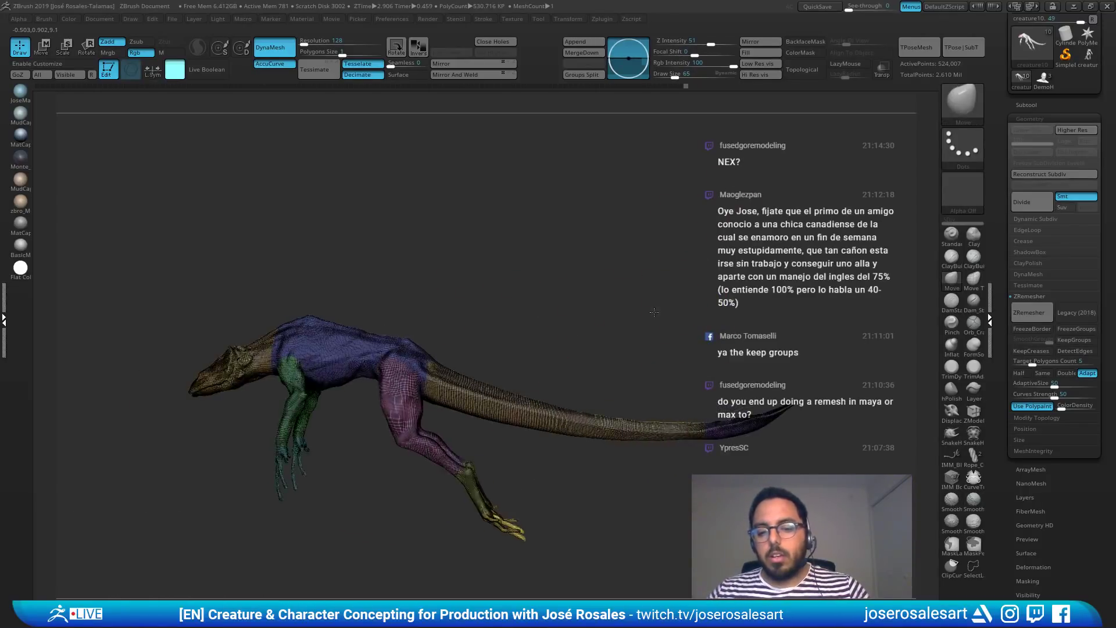
left_click_drag(654, 312, 727, 295)
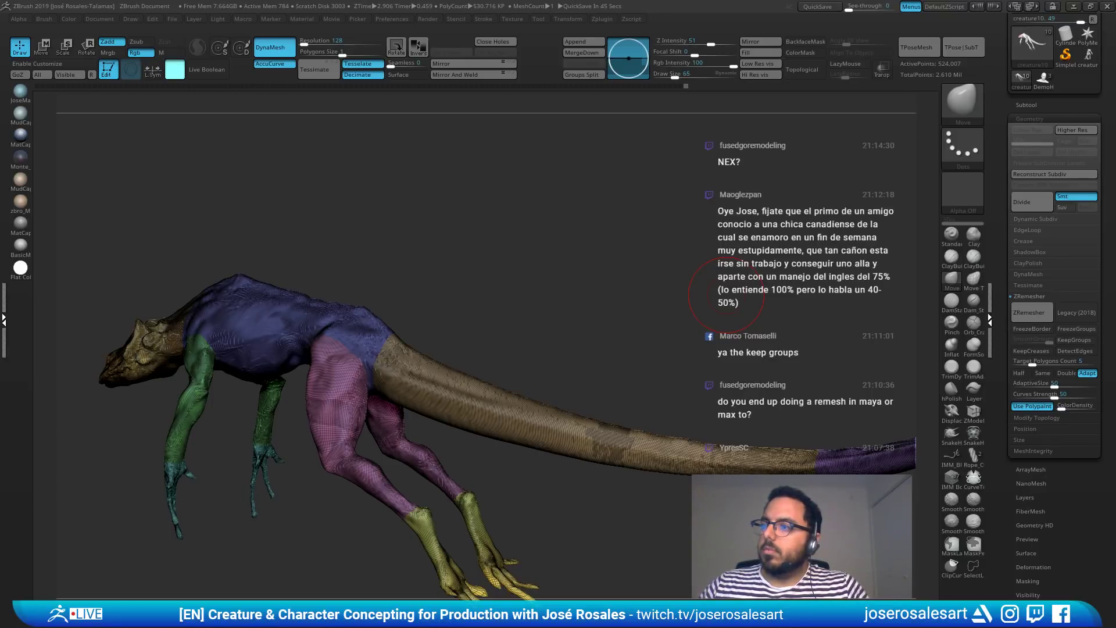
left_click_drag(727, 293, 531, 322)
key("shift+f")
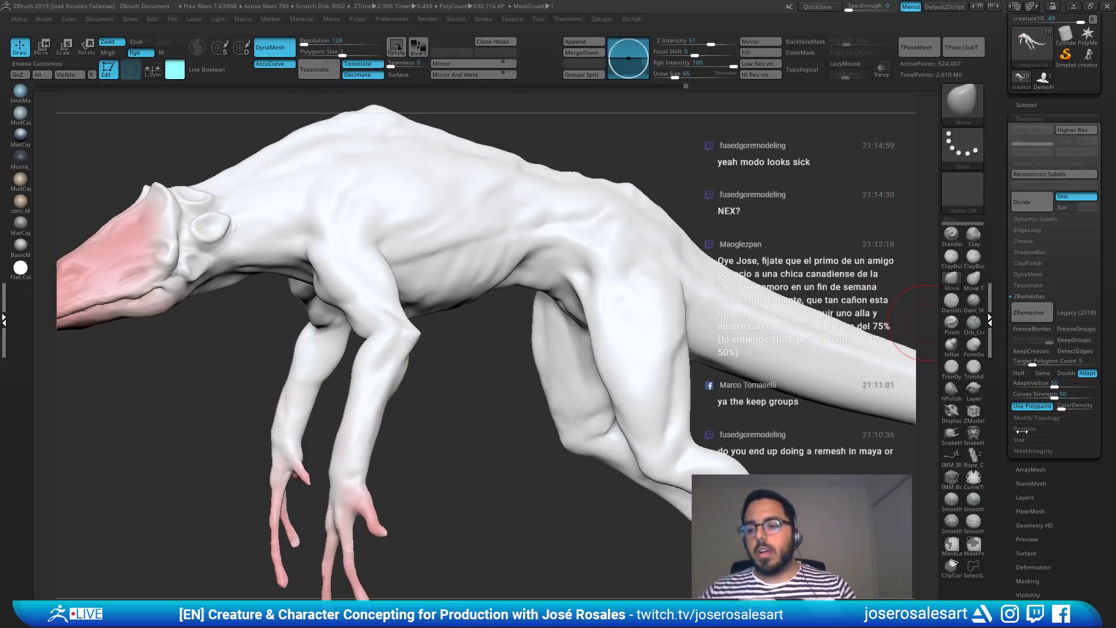
Step: Set ZRemesher's AdaptiveSize to 35
right_click_drag(688, 309, 739, 343, "alt")
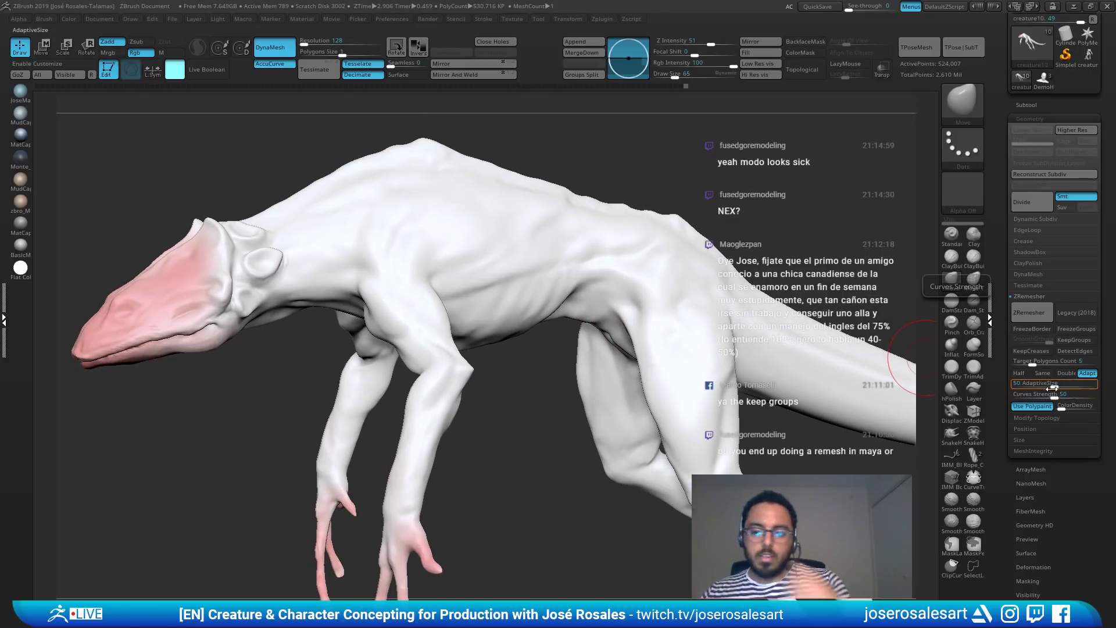
left_click_drag(1055, 385, 1086, 385)
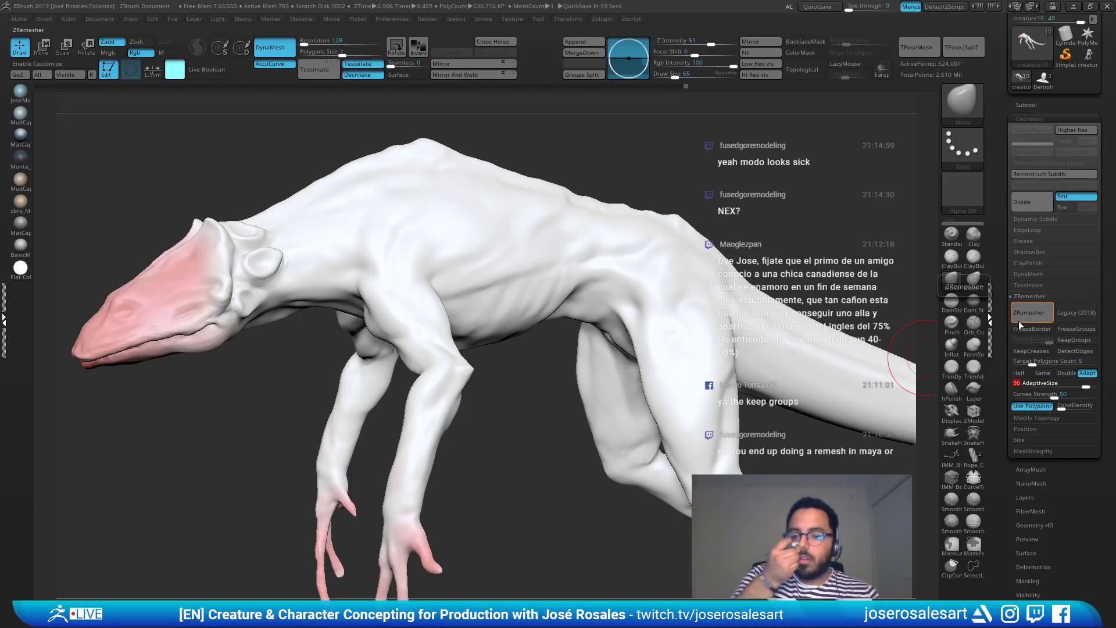
right_click_drag(748, 337, 744, 304)
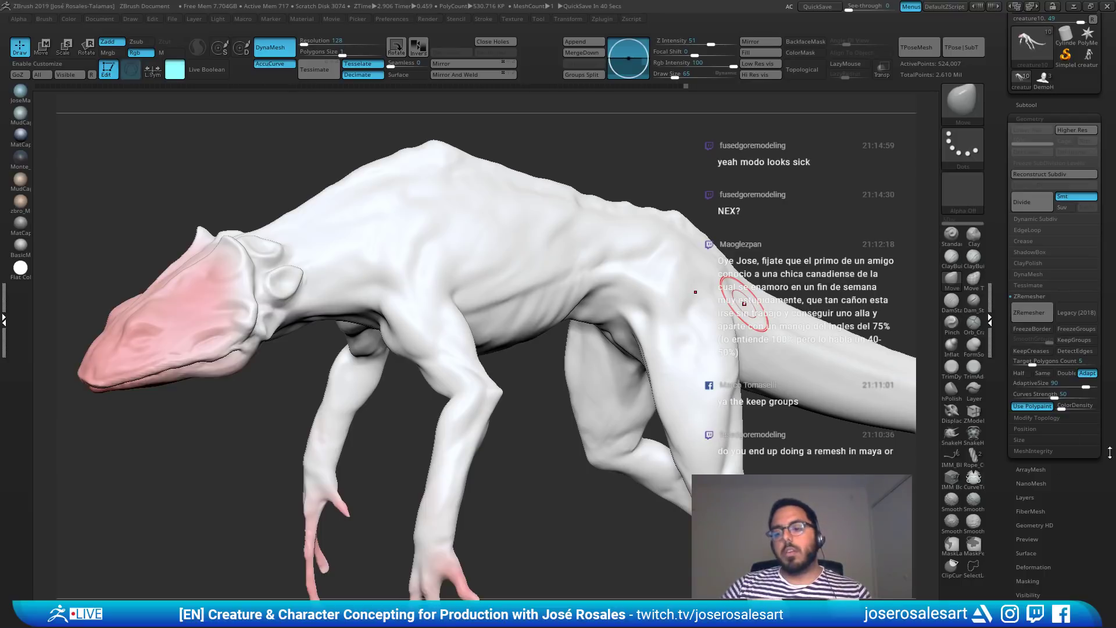
left_click_drag(1085, 386, 1019, 394)
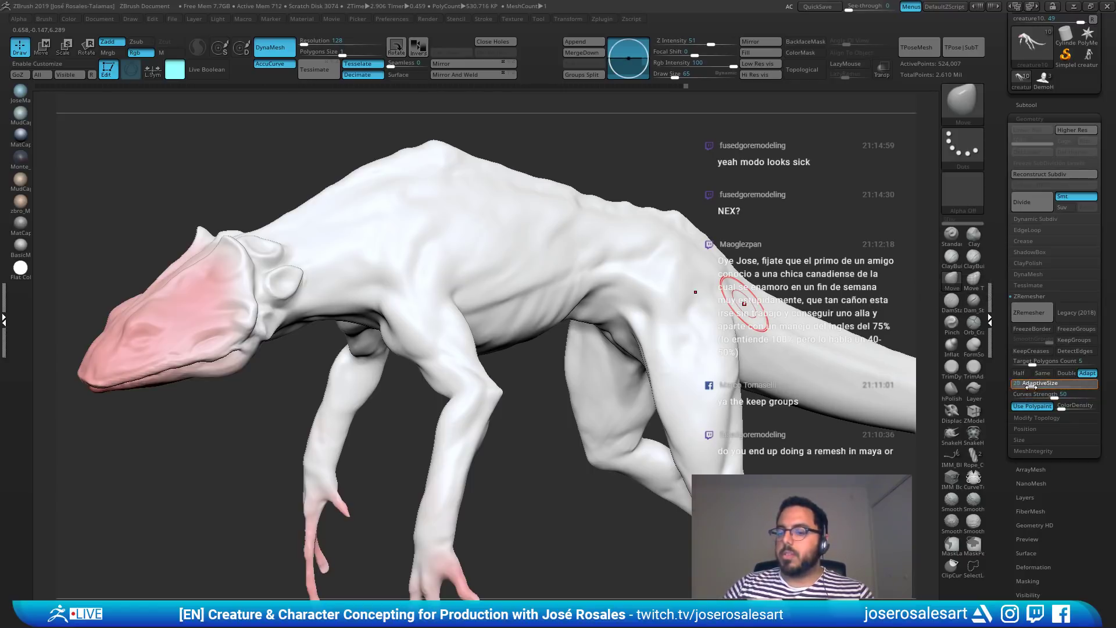
left_click(1023, 389)
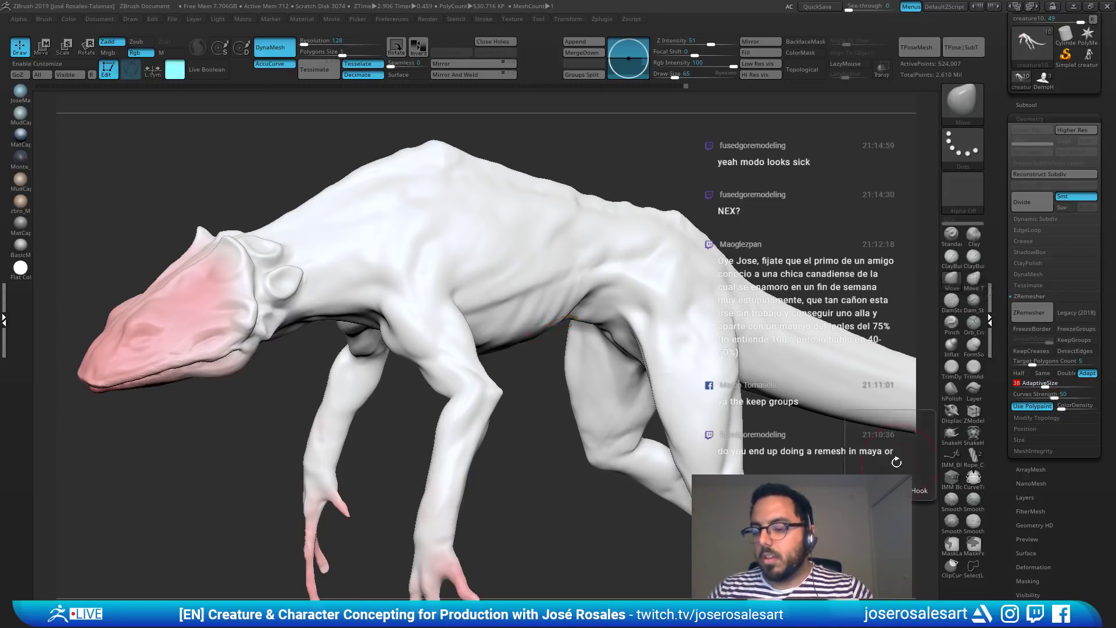
left_click_drag(1030, 386, 1028, 386)
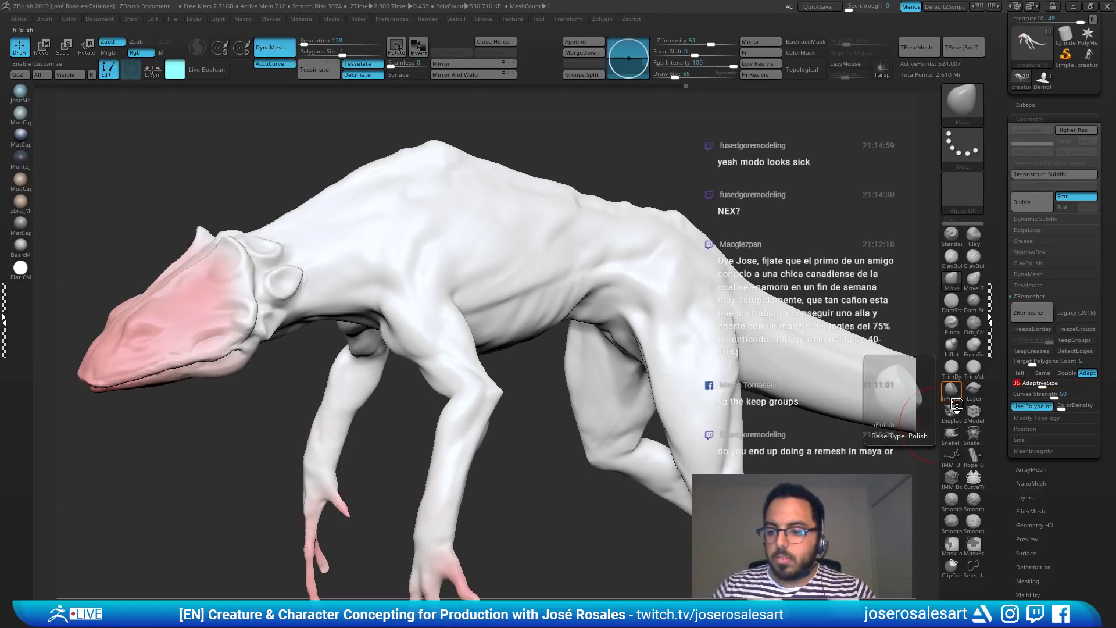
Step: Choose the ZRemesher guides brush and switch the creature to the grey-blue material
mouse_move(422, 266)
right_mouse_down("alt")
mouse_move(433, 233)
mouse_move(451, 281)
right_mouse_up("alt")
right_click_drag(538, 169, 599, 242)
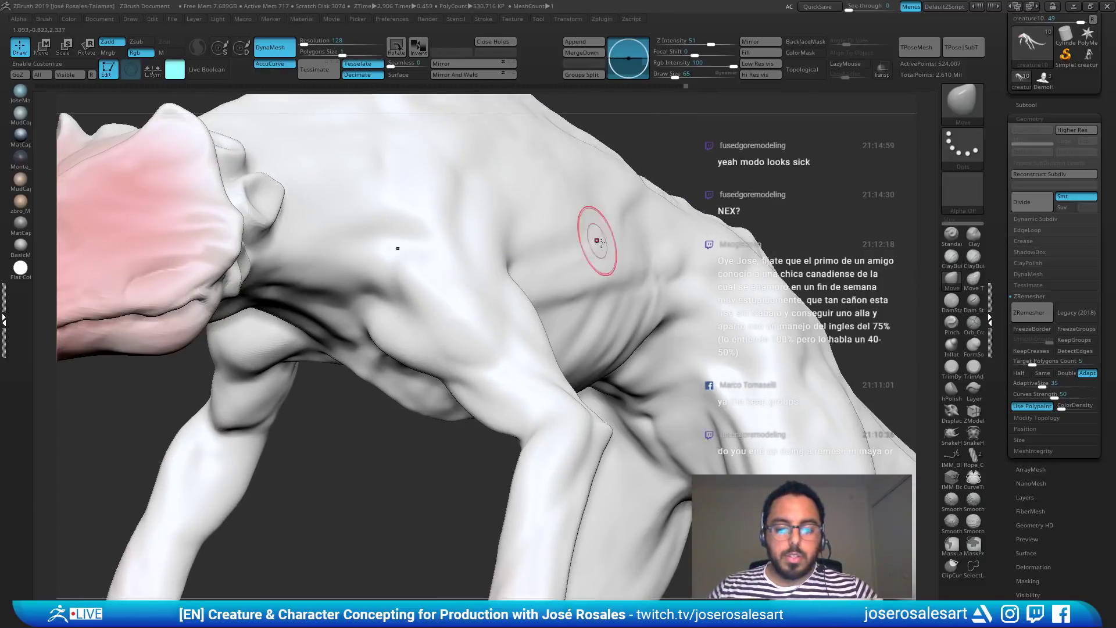
key("b")
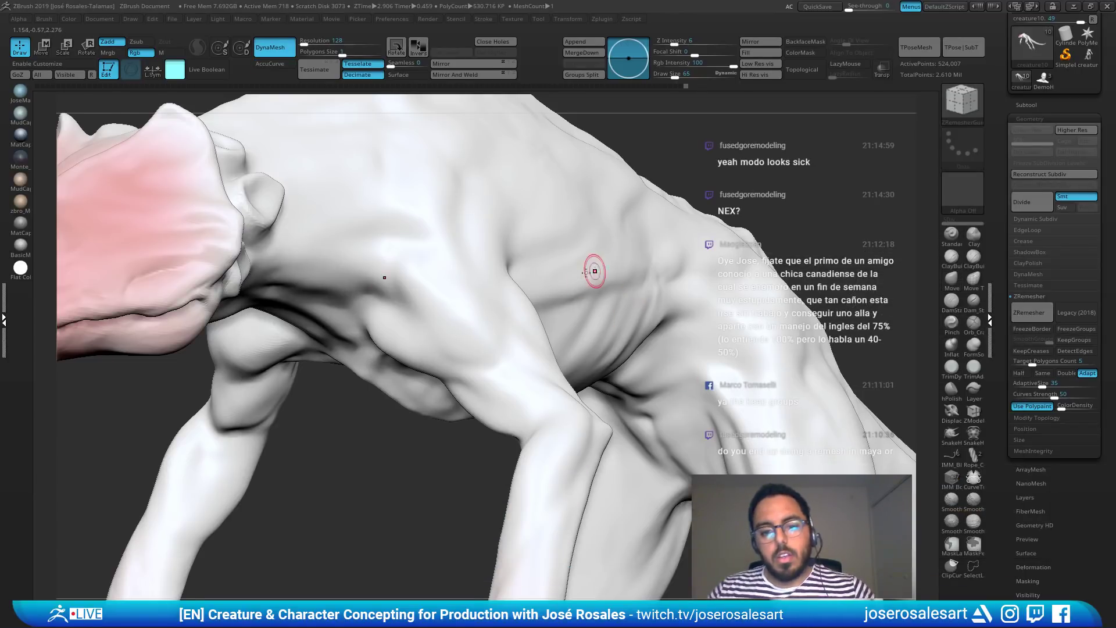
right_click_drag(596, 270, 349, 226)
left_click(20, 115)
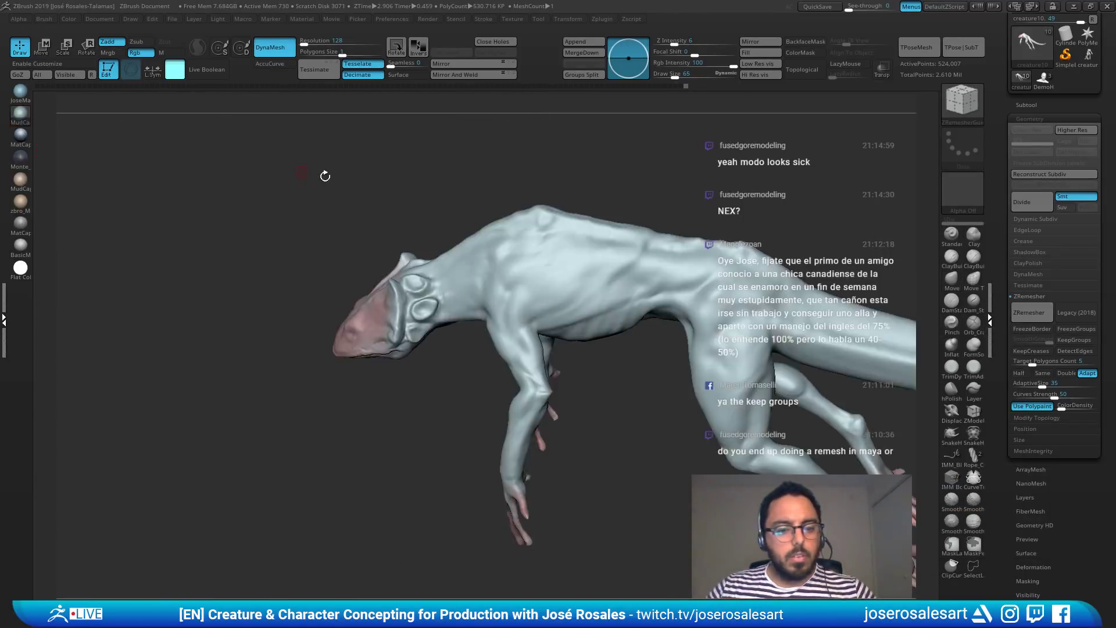
Step: Draw a guide curve from the hip along the side of the tail and undo it
right_click_drag(690, 327, 550, 368, "alt")
mouse_move(464, 349)
left_mouse_down()
mouse_move(549, 317)
mouse_move(836, 331)
left_mouse_up()
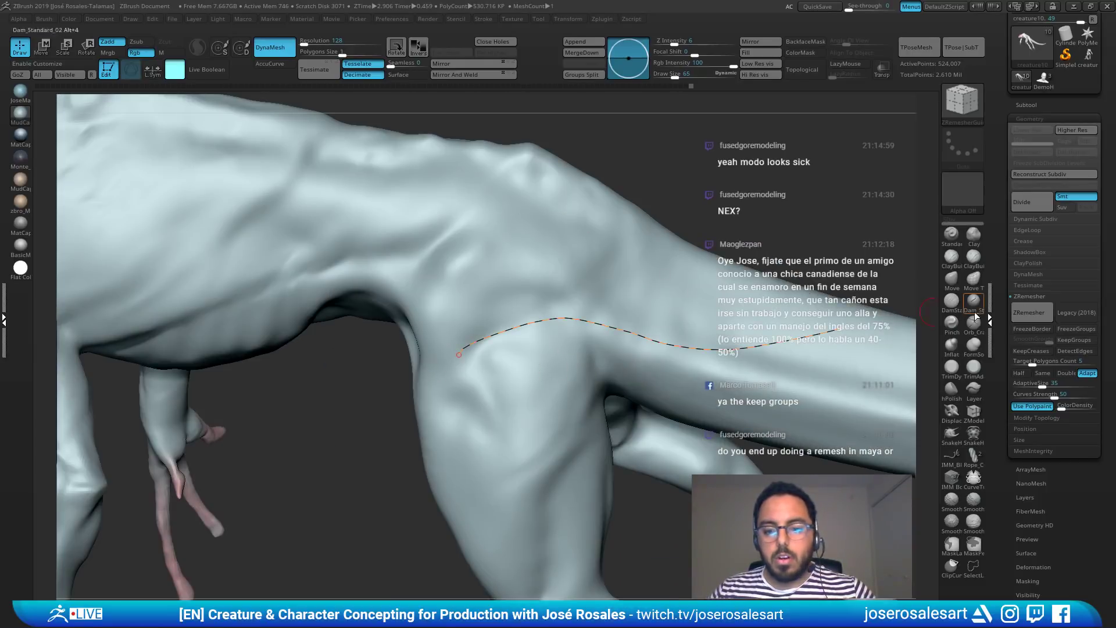
key("ctrl")
key("ctrl+z")
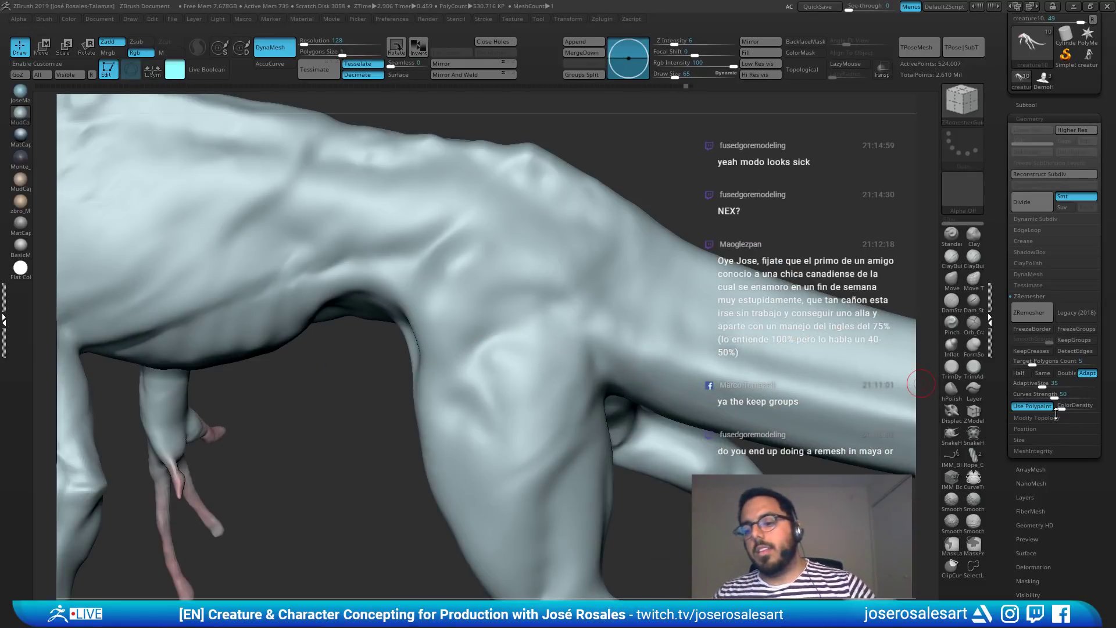
Step: Draw a guide curve around the base of the tail
right_click_drag(525, 409, 479, 329, "alt")
left_click_drag(476, 328, 484, 300)
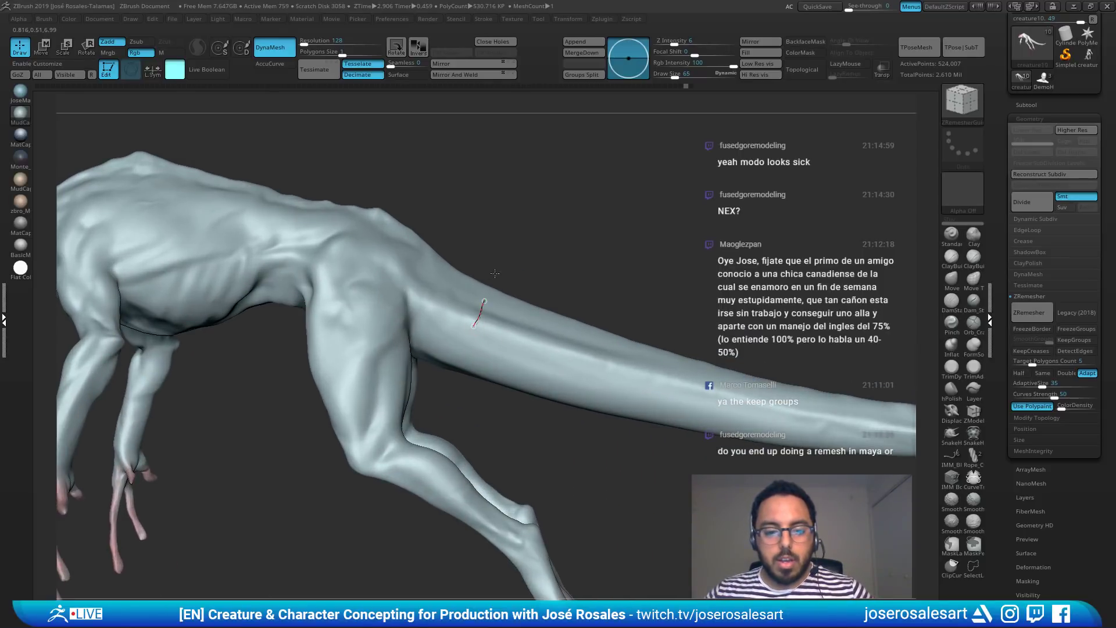
left_click_drag(508, 258, 508, 243, "shift")
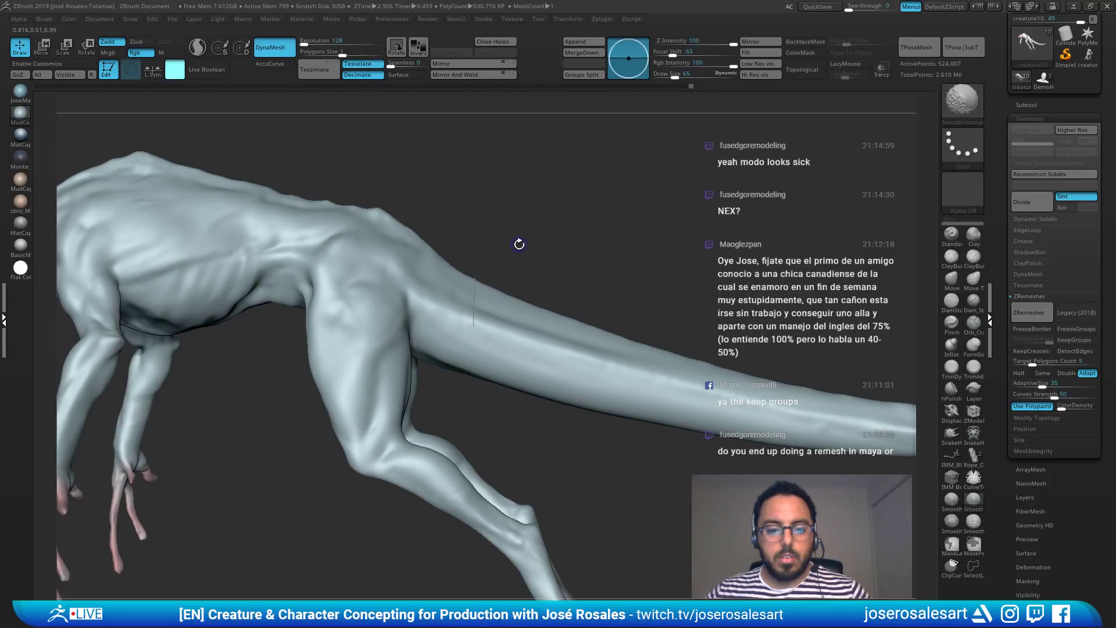
Step: Enlarge the brush, draw a guide curve around the base of the tail, and undo it
mouse_move(548, 299)
left_mouse_down()
mouse_move(510, 319)
mouse_move(498, 300)
mouse_move(488, 329)
left_mouse_up()
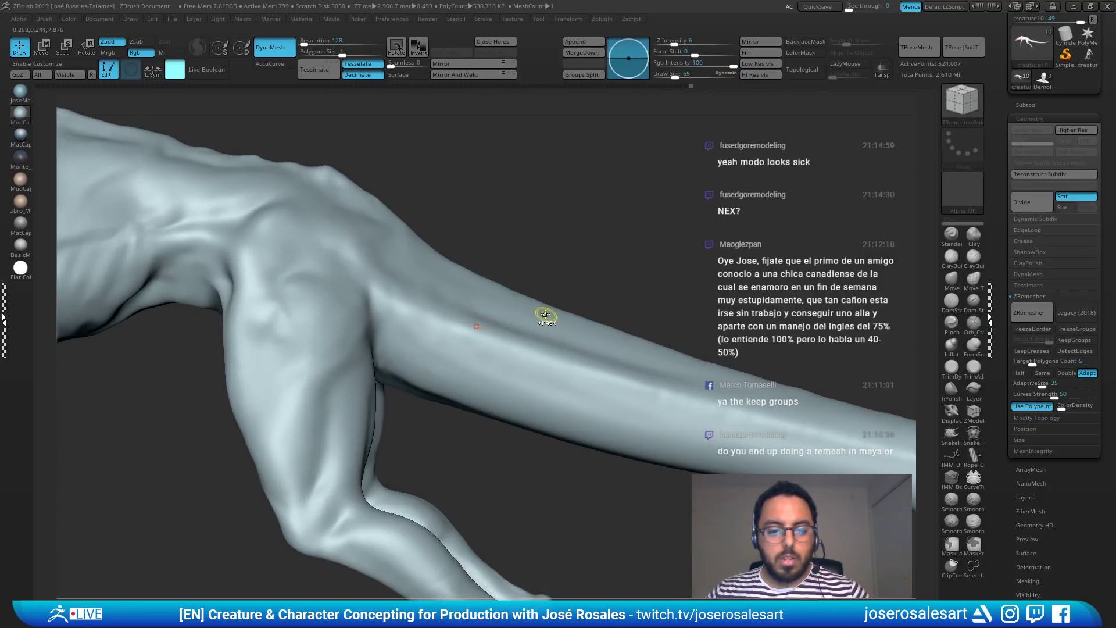
key("s")
mouse_move(491, 331)
left_mouse_down()
mouse_move(503, 332)
mouse_move(465, 325)
left_mouse_up()
key("s")
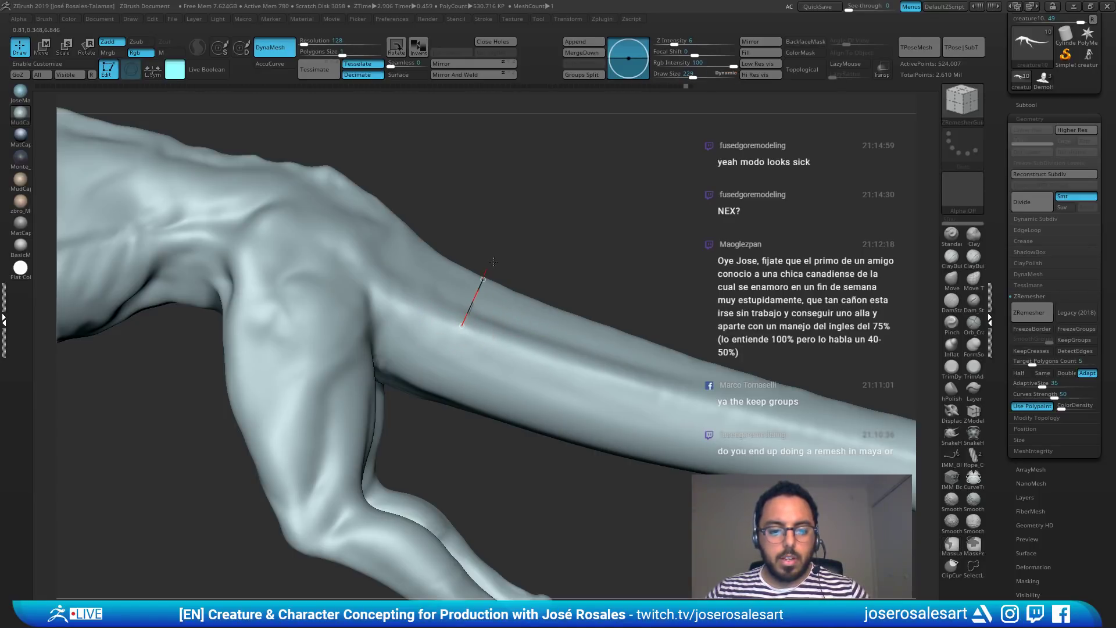
key("shift")
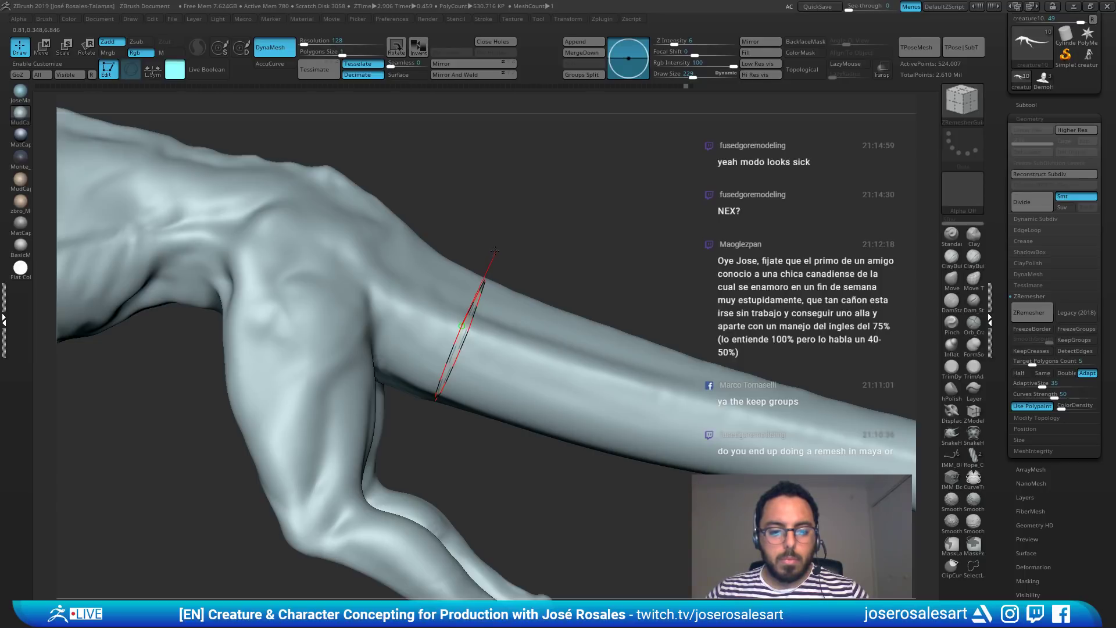
left_click_drag(495, 251, 499, 317)
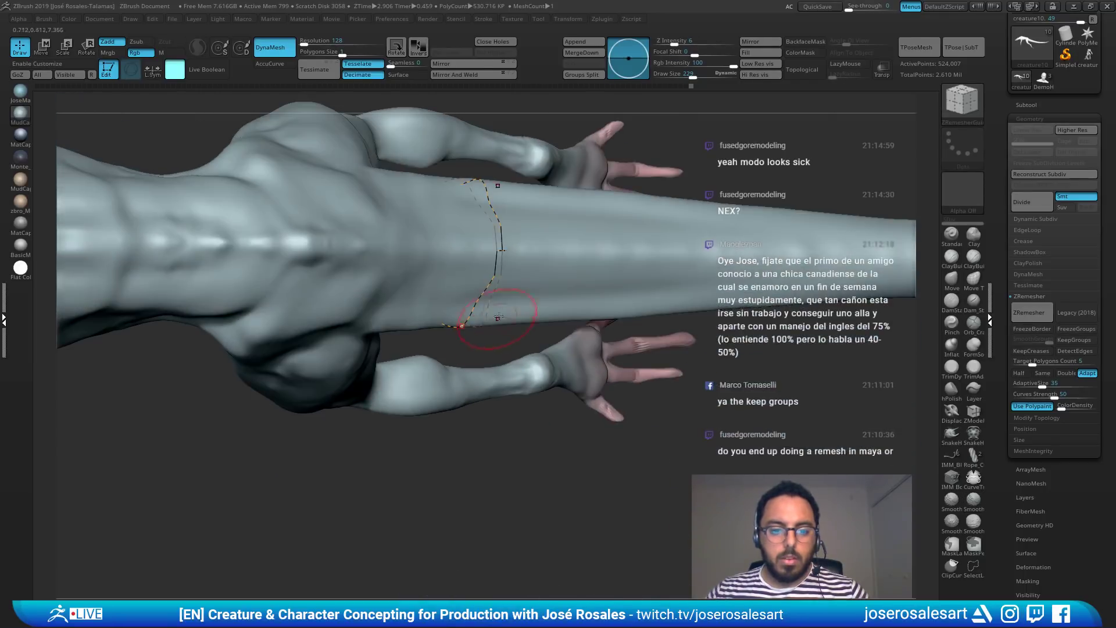
right_click_drag(505, 302, 493, 195)
key("ctrl+z")
right_click_drag(547, 308, 500, 235)
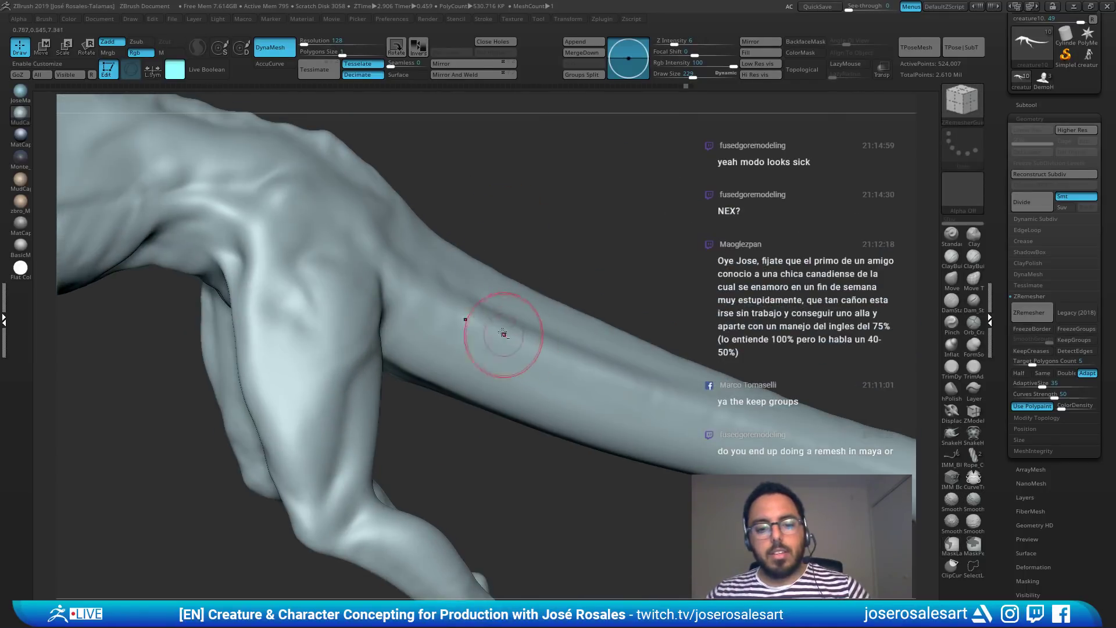
mouse_move(503, 333)
left_mouse_down()
mouse_move(494, 291)
mouse_move(518, 343)
mouse_move(492, 364)
mouse_move(531, 319)
mouse_move(568, 327)
mouse_move(613, 297)
mouse_move(584, 292)
left_mouse_up()
key("s")
right_click_drag(584, 293, 541, 371, "alt")
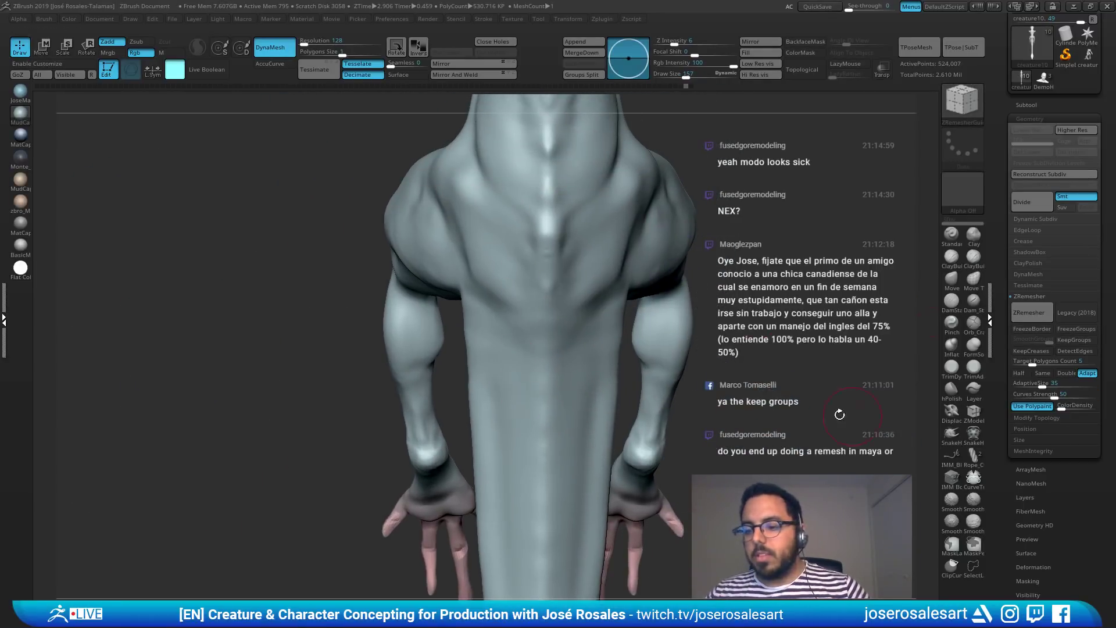
mouse_move(401, 291)
right_mouse_down()
mouse_move(528, 242)
mouse_move(493, 286)
mouse_move(479, 401)
mouse_move(402, 395)
right_mouse_up()
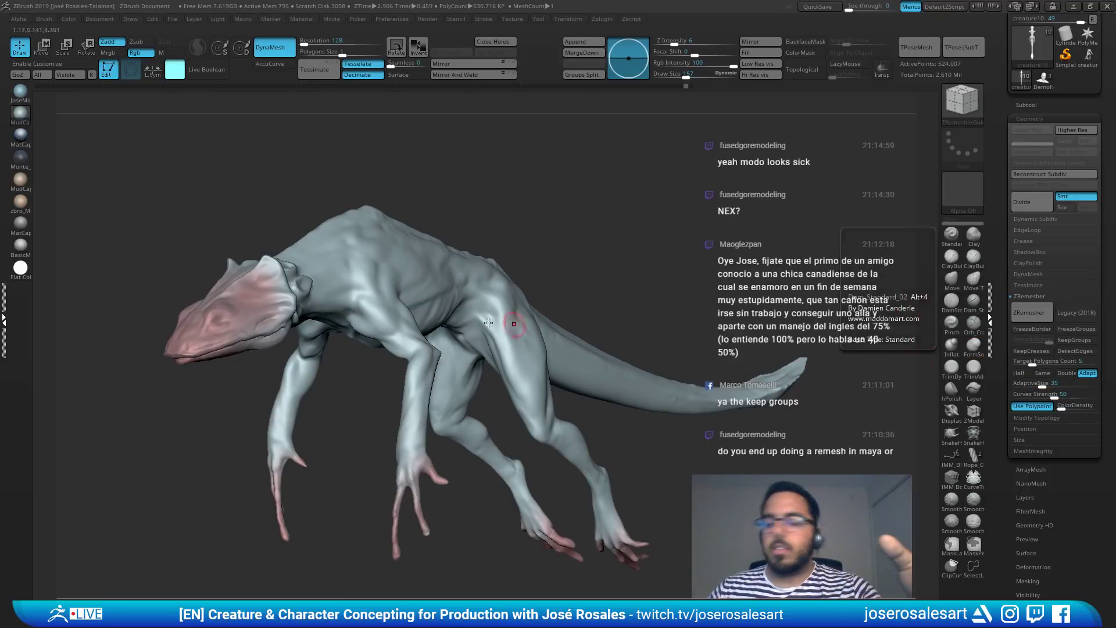
right_click_drag(288, 287, 328, 295)
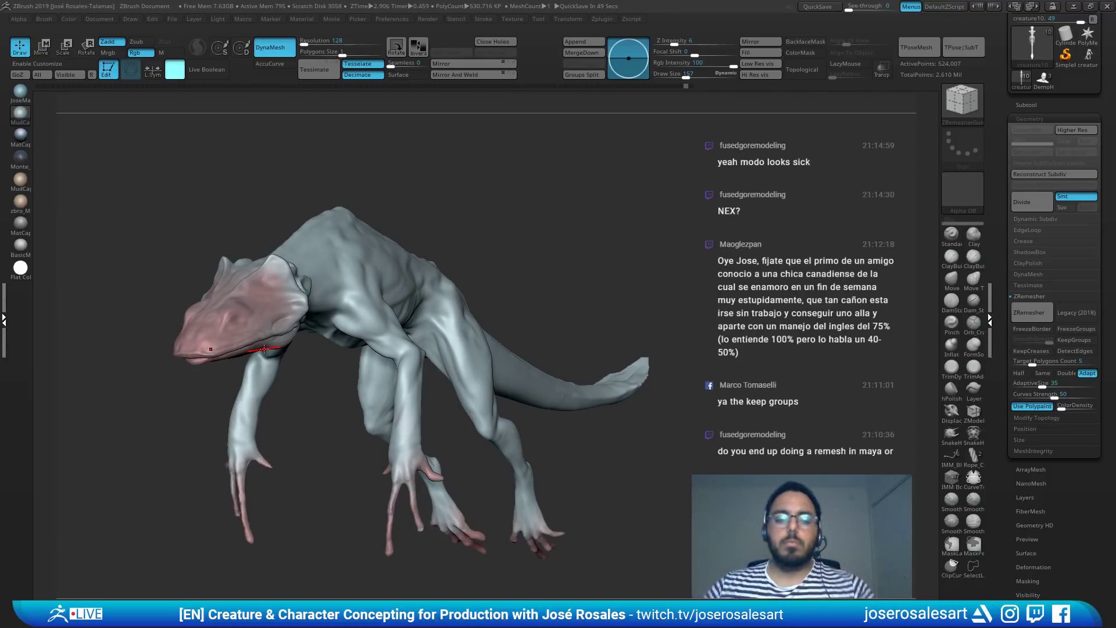
right_click_drag(435, 323, 559, 348, "ctrl")
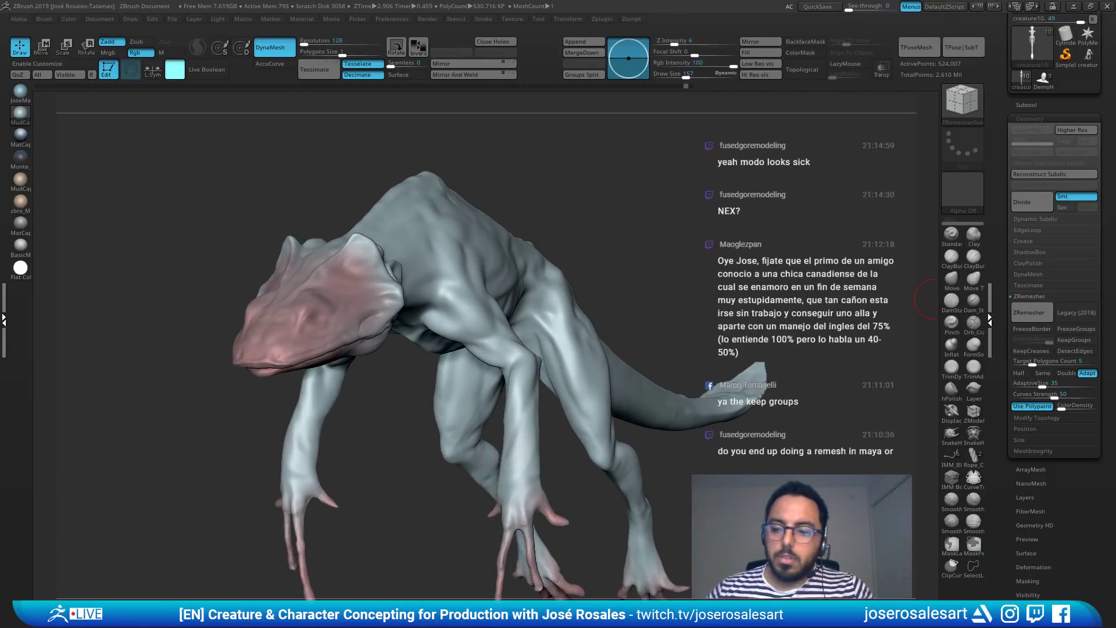
right_click_drag(448, 387, 435, 299, "alt")
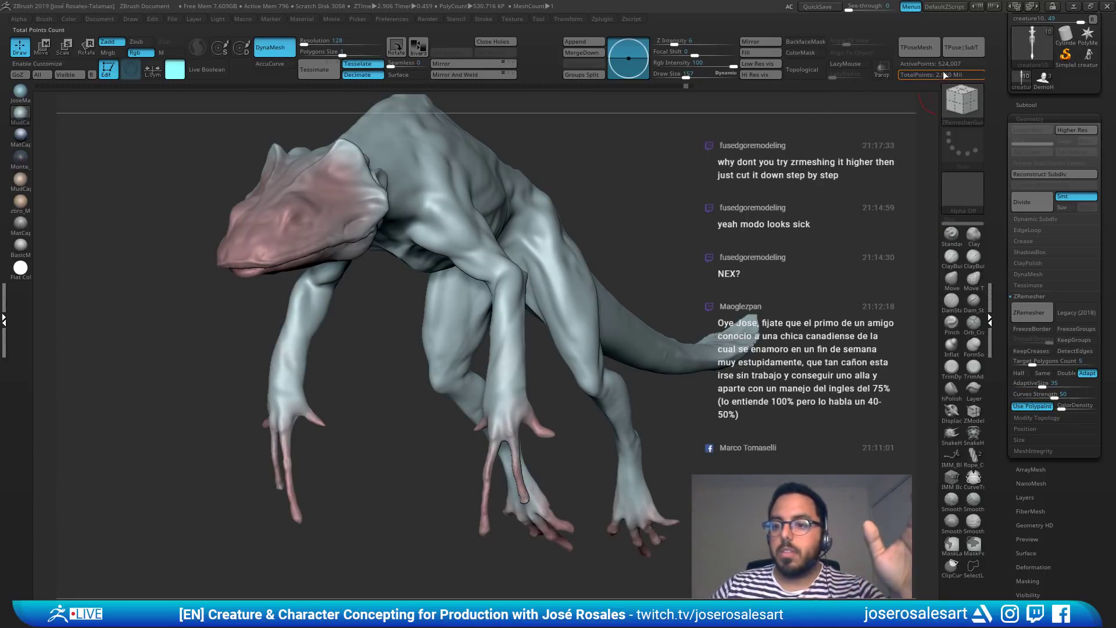
Step: Set ZRemesher's target polygon count to 2.5 and remesh the creature
left_click(1025, 363)
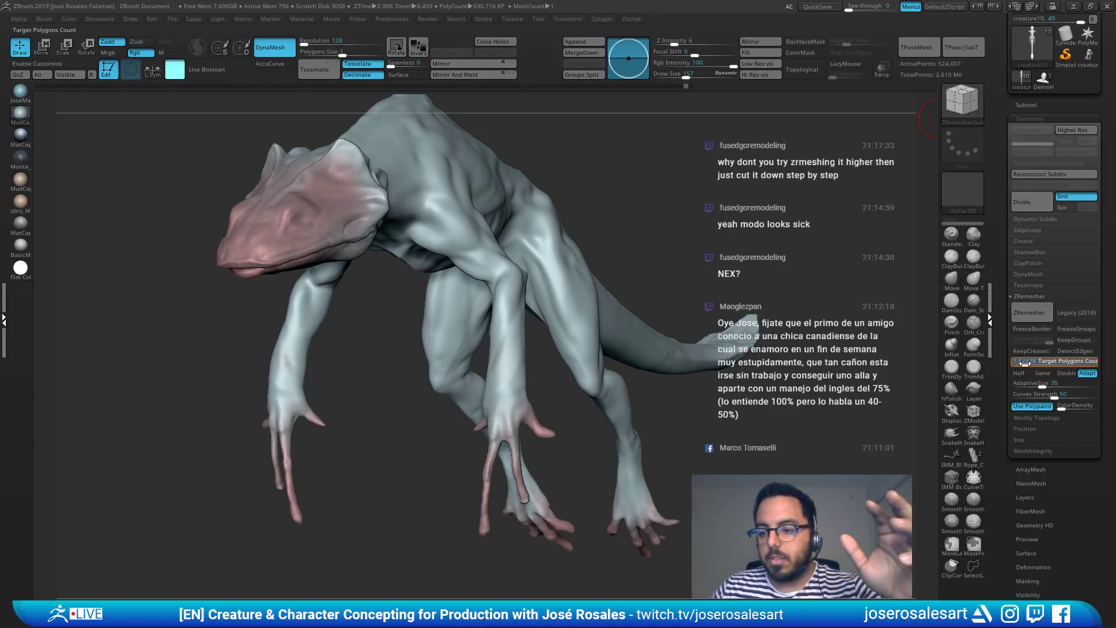
left_click(1015, 362)
type("2")
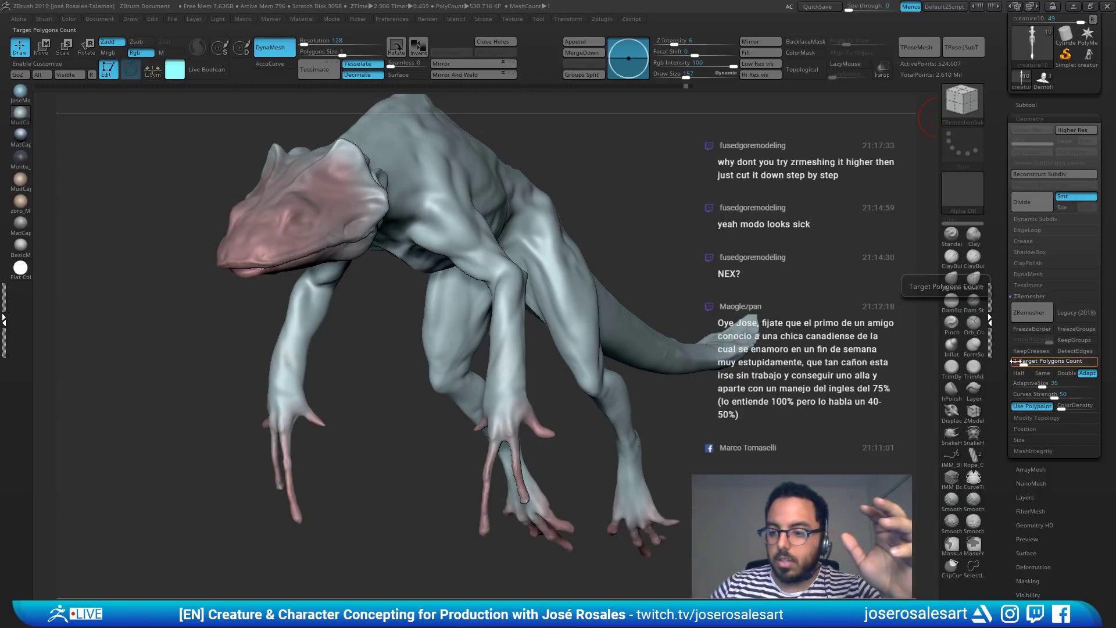
left_click_drag(1015, 361, 1015, 361)
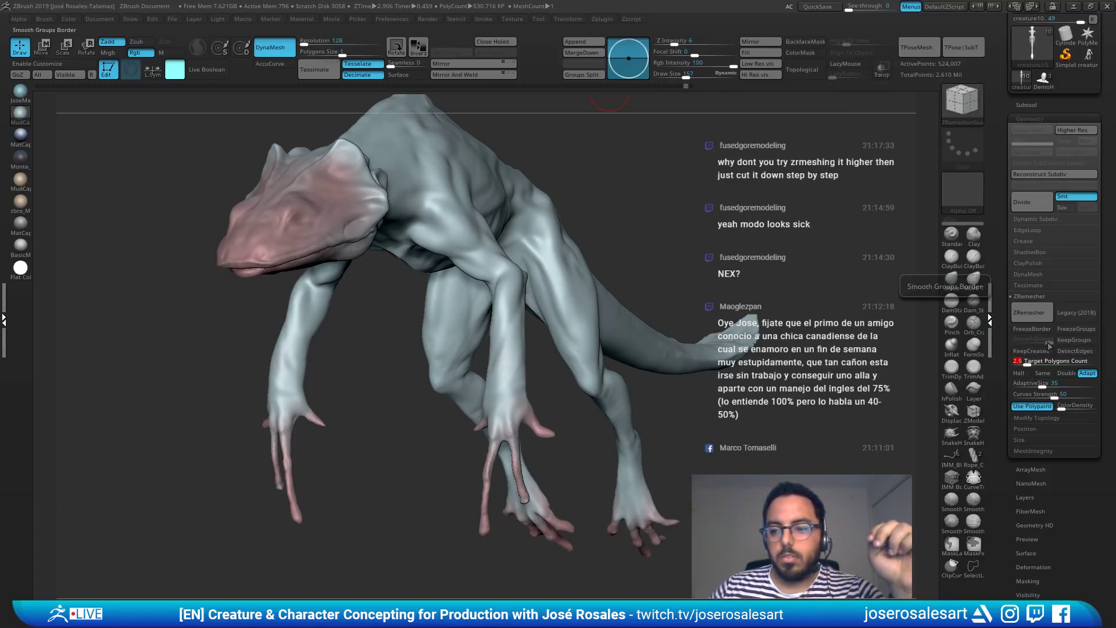
left_click(1029, 313)
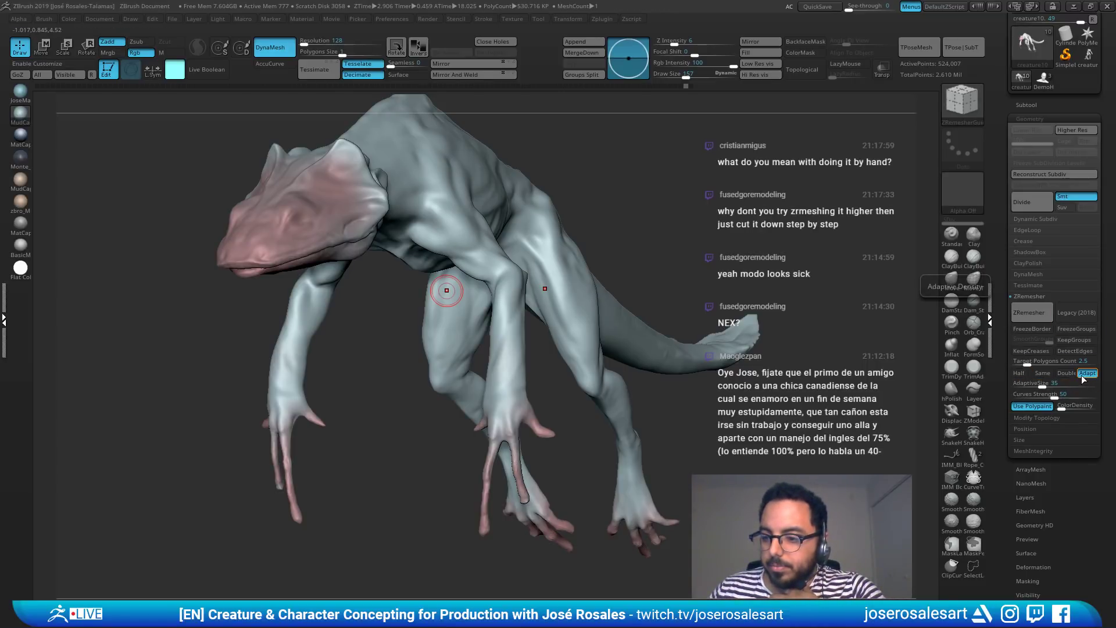
Step: Switch the creature to the white skin shader material and remesh it with a target polygon count of 5
left_click(1034, 364)
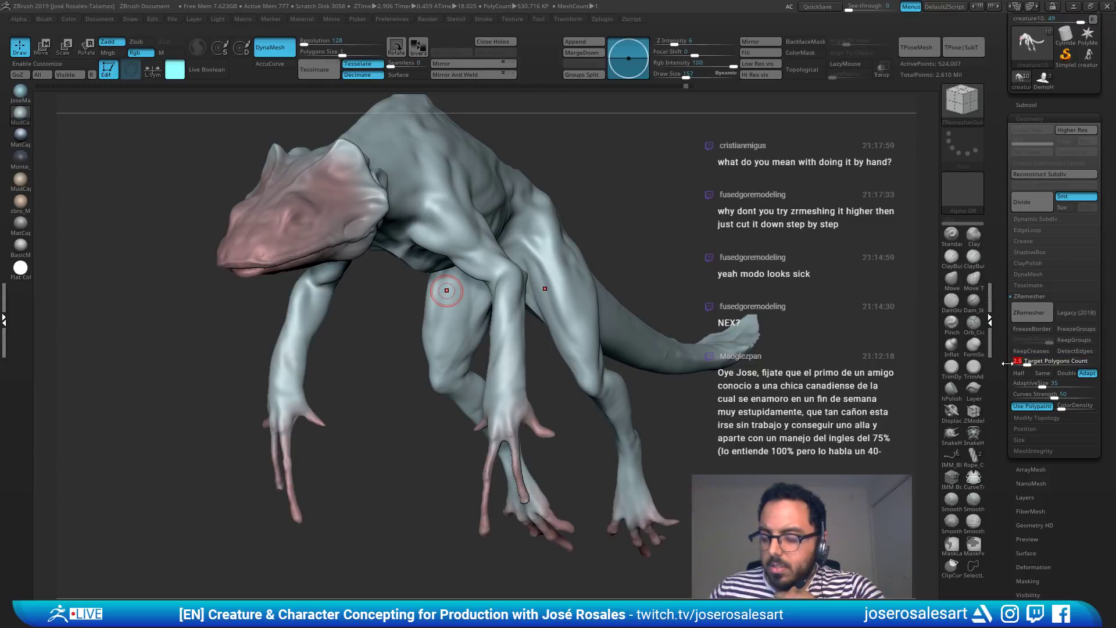
type("5")
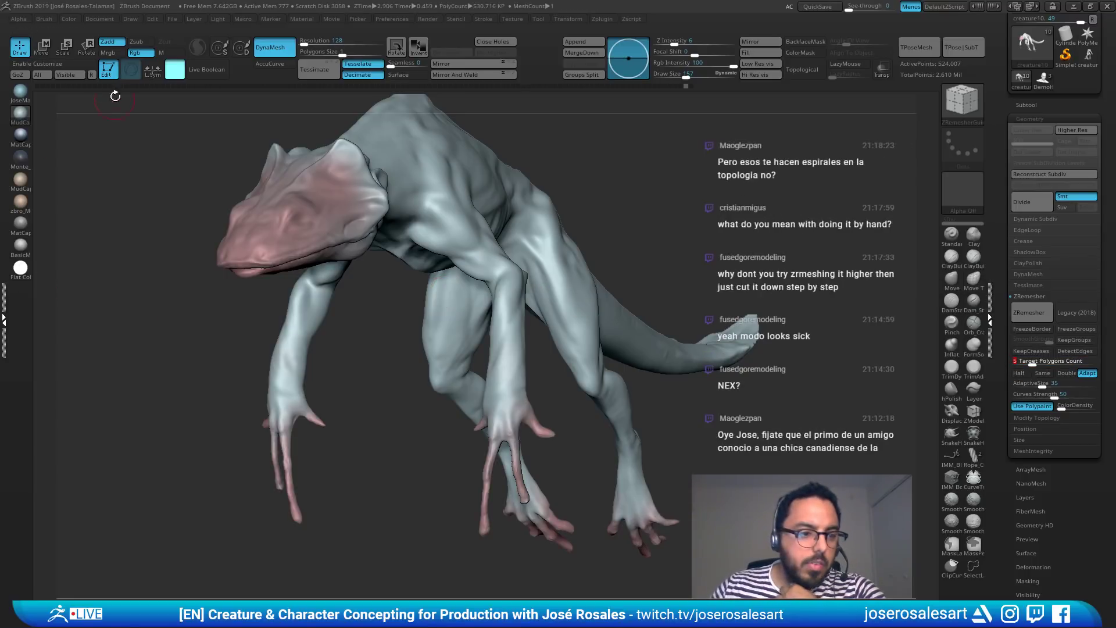
key("Return")
mouse_move(303, 23)
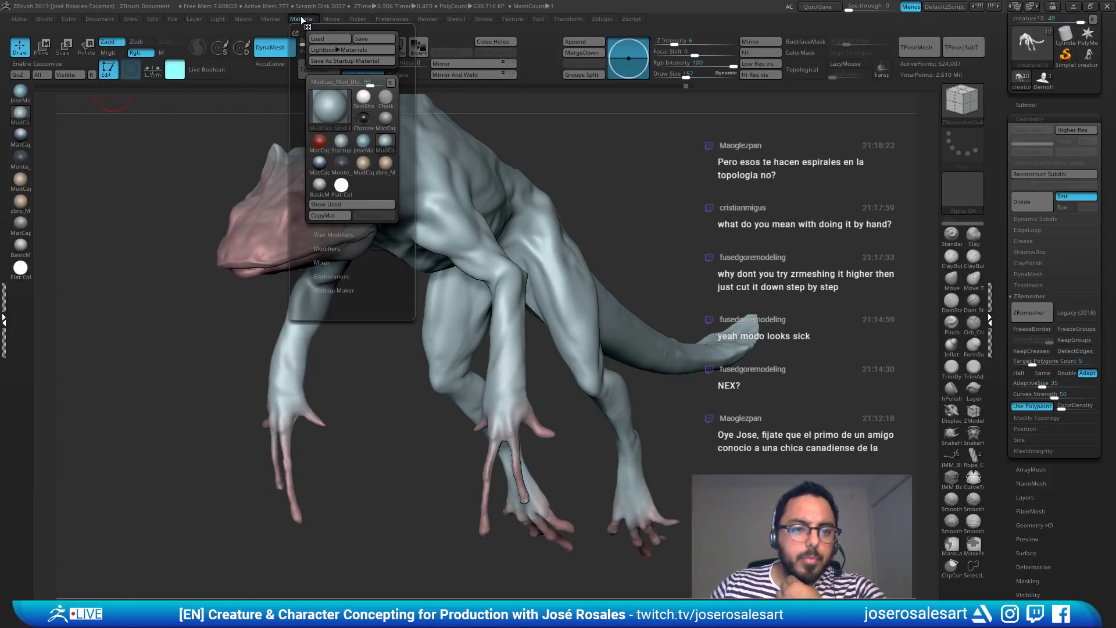
left_click(366, 97)
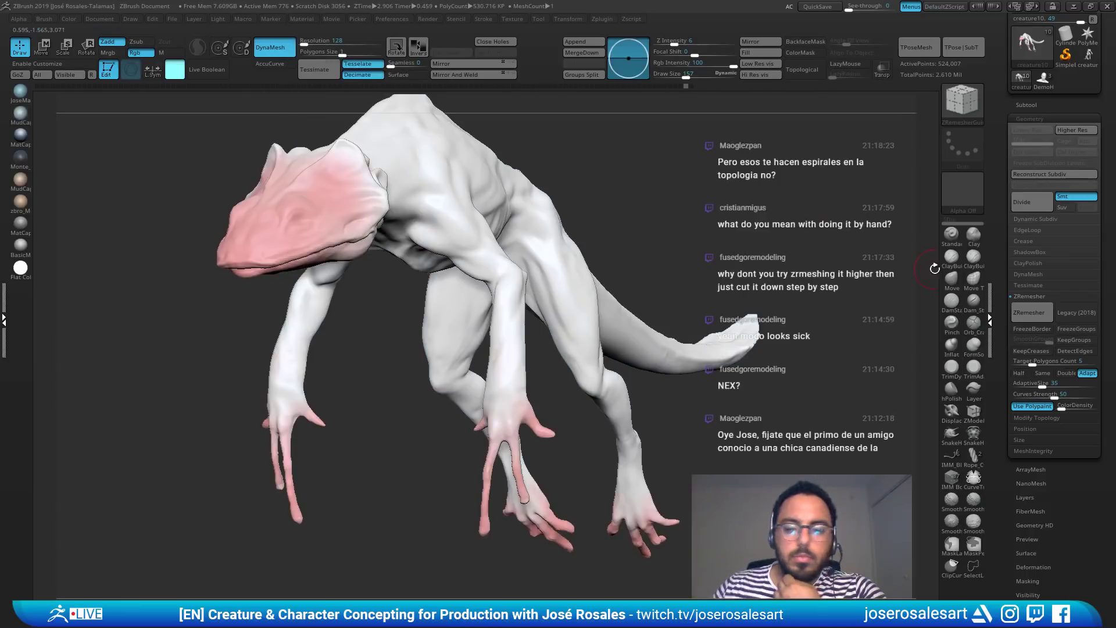
left_click(1021, 320)
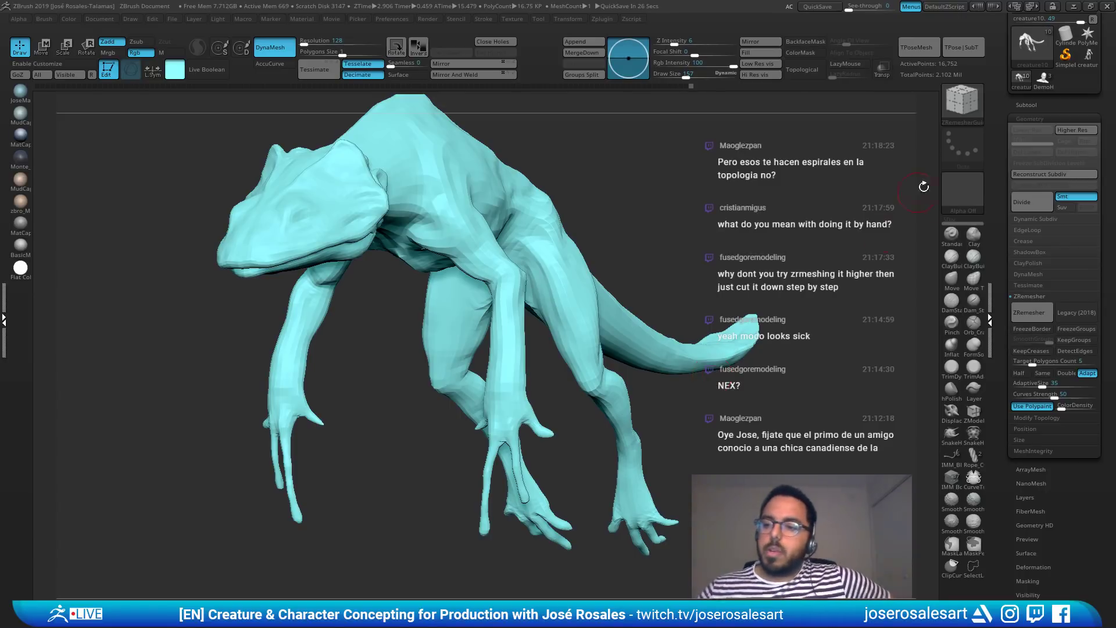
Step: Switch to the Cylinder3D primitive with its wireframe shown and convert it to a PolyMesh3D
left_click(1026, 106)
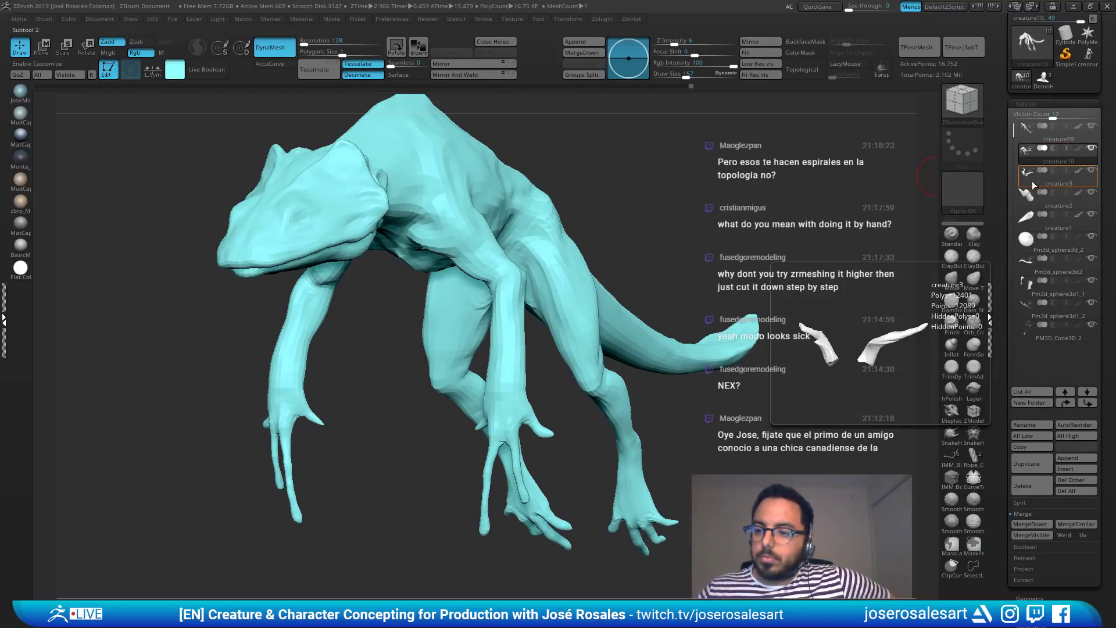
left_click(1026, 105)
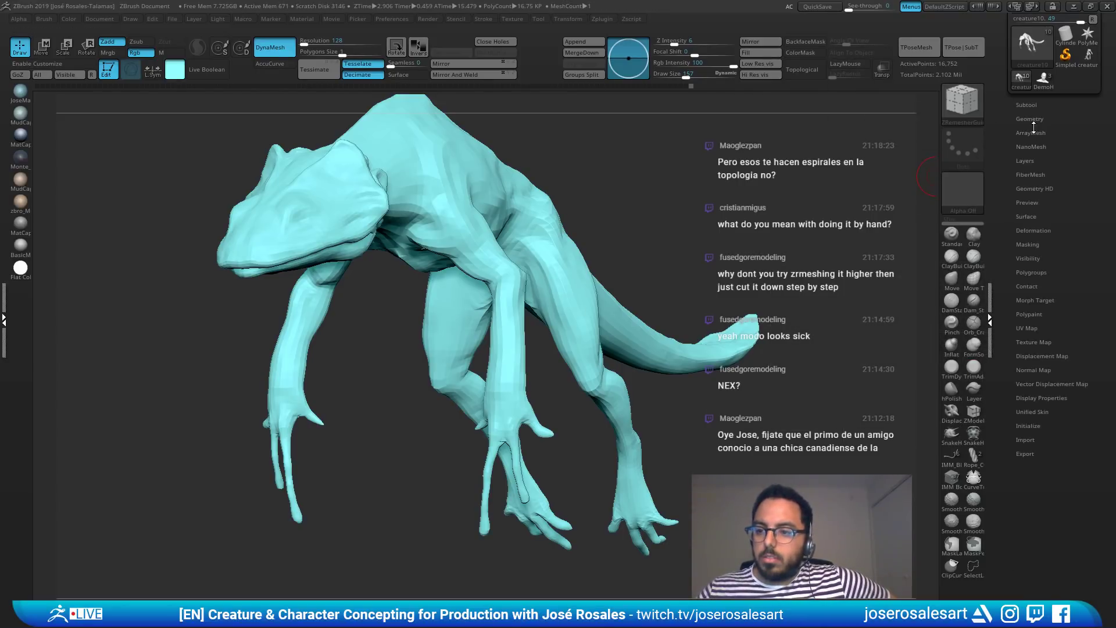
left_click(1030, 119)
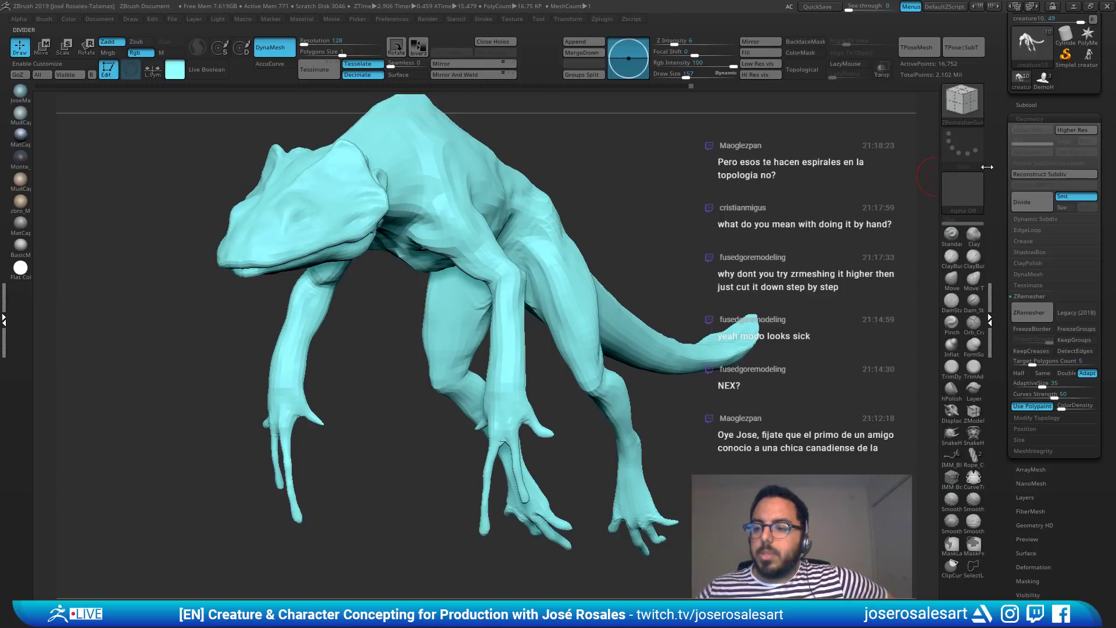
scroll(1041, 175, "up", 3)
left_click(1066, 173)
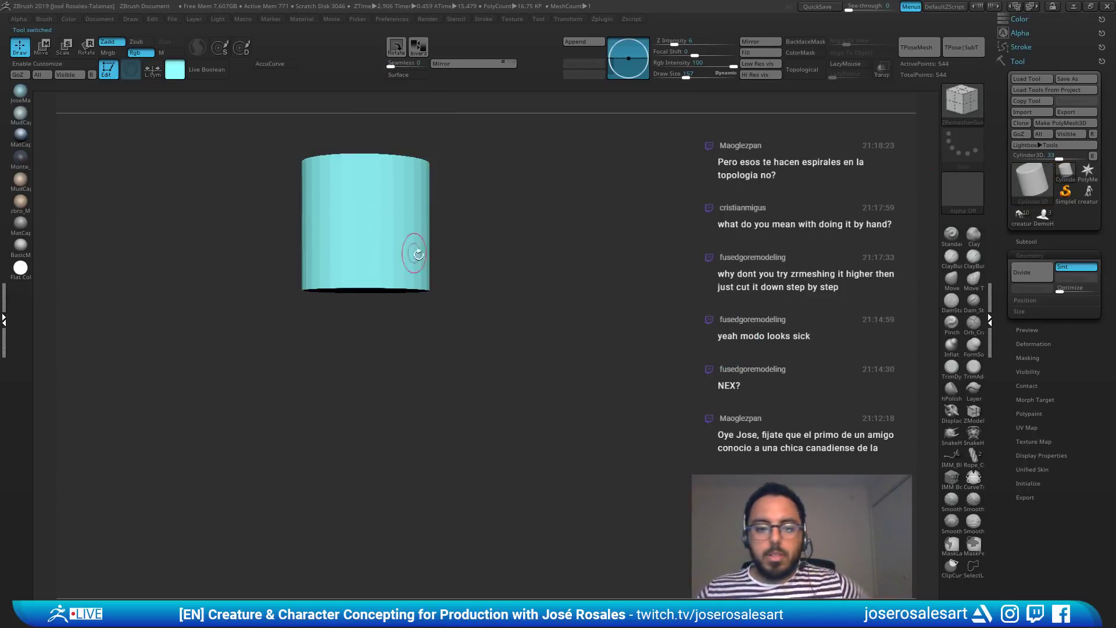
mouse_move(416, 253)
right_mouse_down()
mouse_move(455, 305)
mouse_move(540, 307)
mouse_move(489, 431)
mouse_move(536, 464)
right_mouse_up()
key("shift+f")
key("f")
left_click(1057, 124)
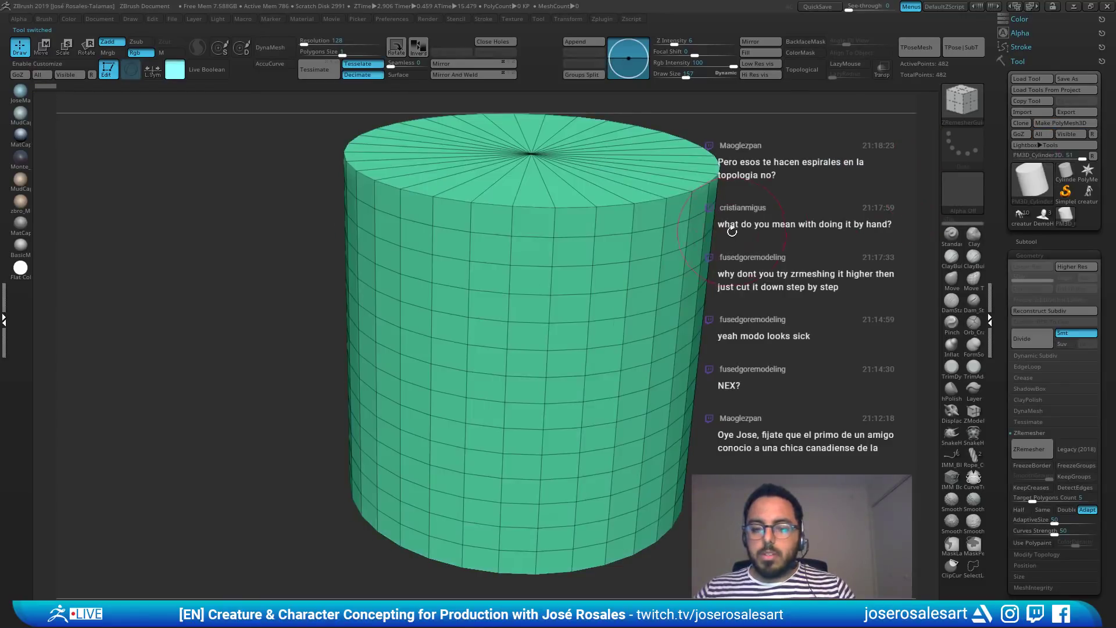
Step: Subdivide the cylinder up to subdivision level 5 and delete its lower levels
key("f")
key("ctrl+d")
key("ctrl+d")
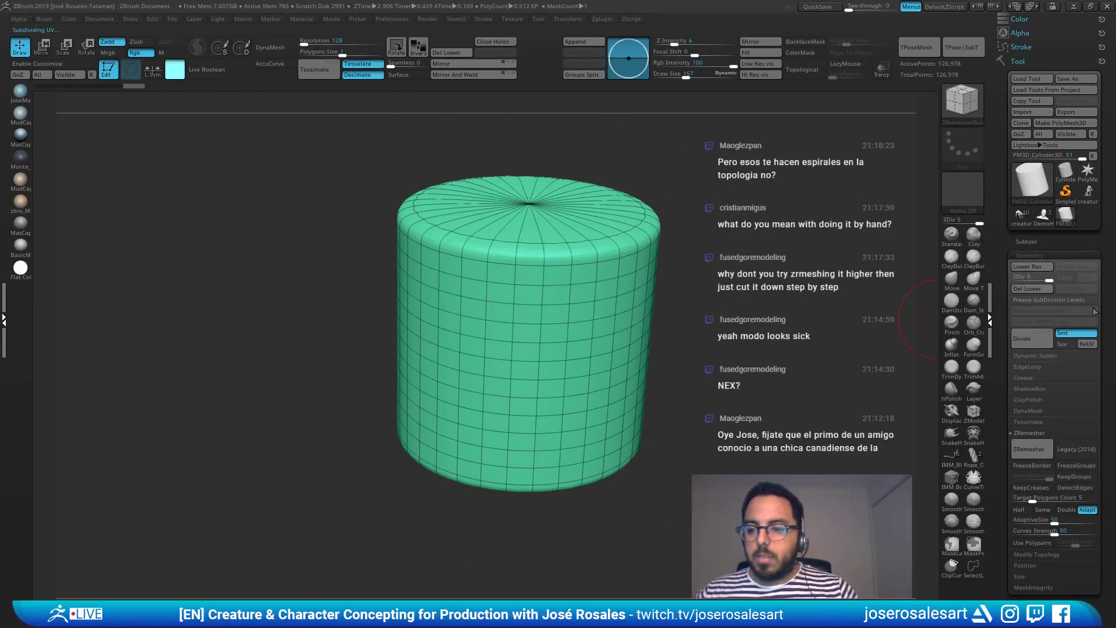
key("ctrl+d")
key("ctrl+d")
scroll(569, 279, "up", 4)
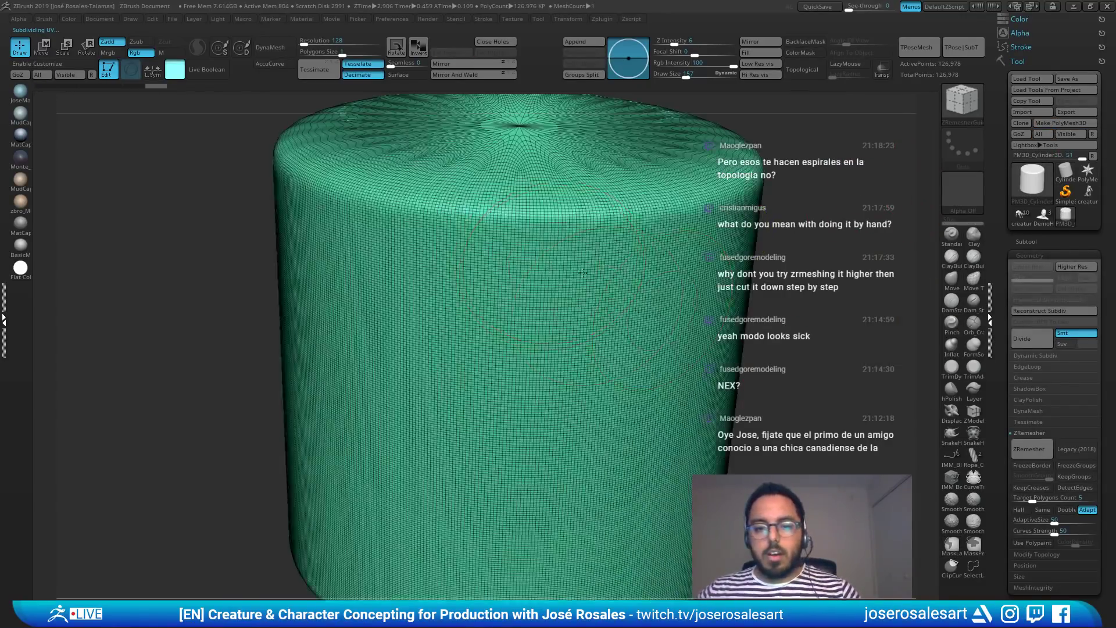
scroll(550, 321, "down", 5)
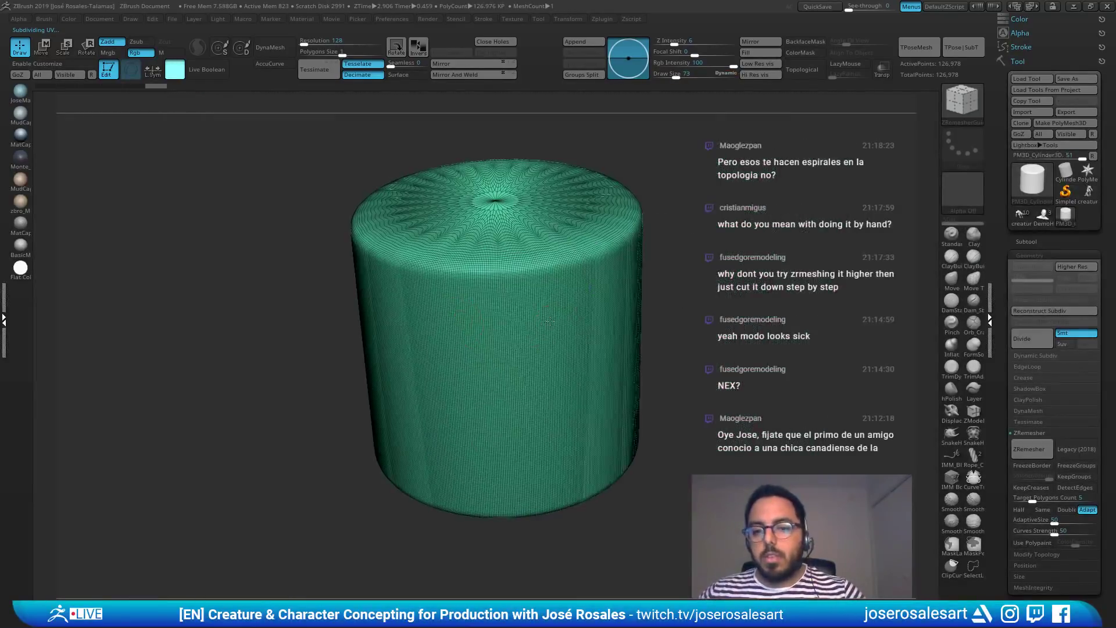
right_click_drag(550, 321, 536, 321, "alt")
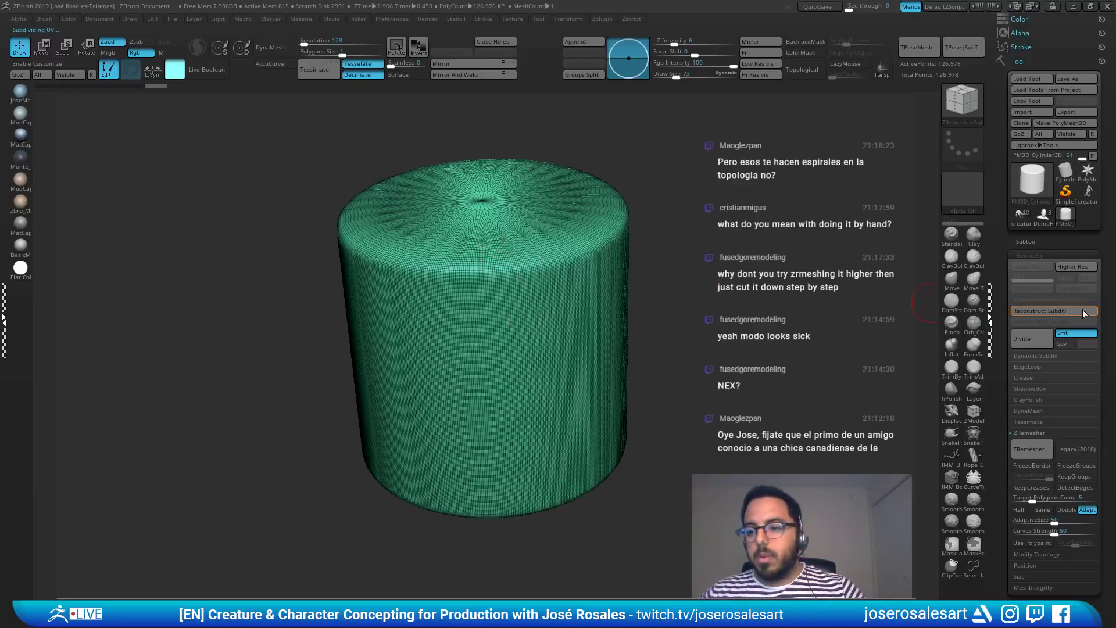
Step: Reconstruct the cylinder's lower subdivision levels repeatedly down to the coarse base mesh, and try to reconstruct one more
left_click(871, 296)
left_click(1039, 311)
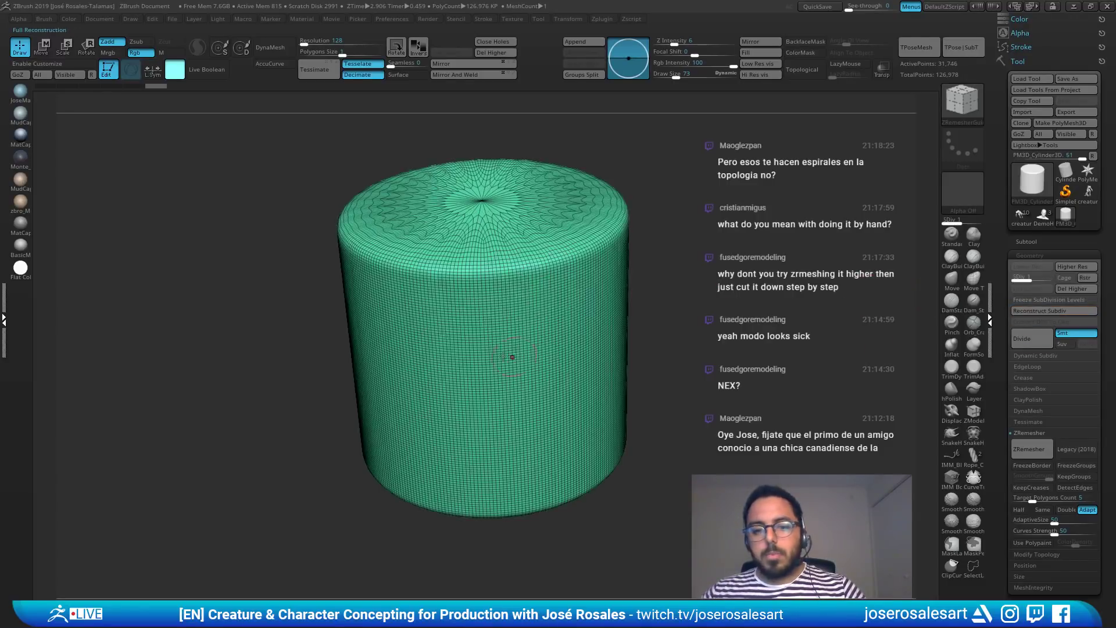
scroll(483, 486, "up", 5)
left_click(1040, 310)
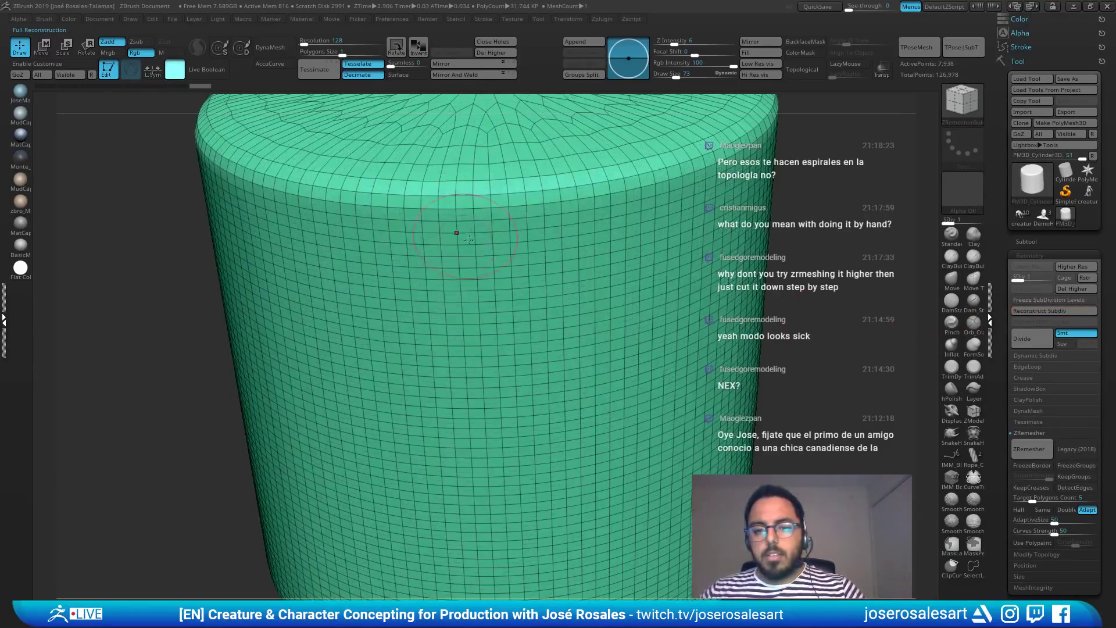
left_click(1040, 310)
left_click(1032, 314)
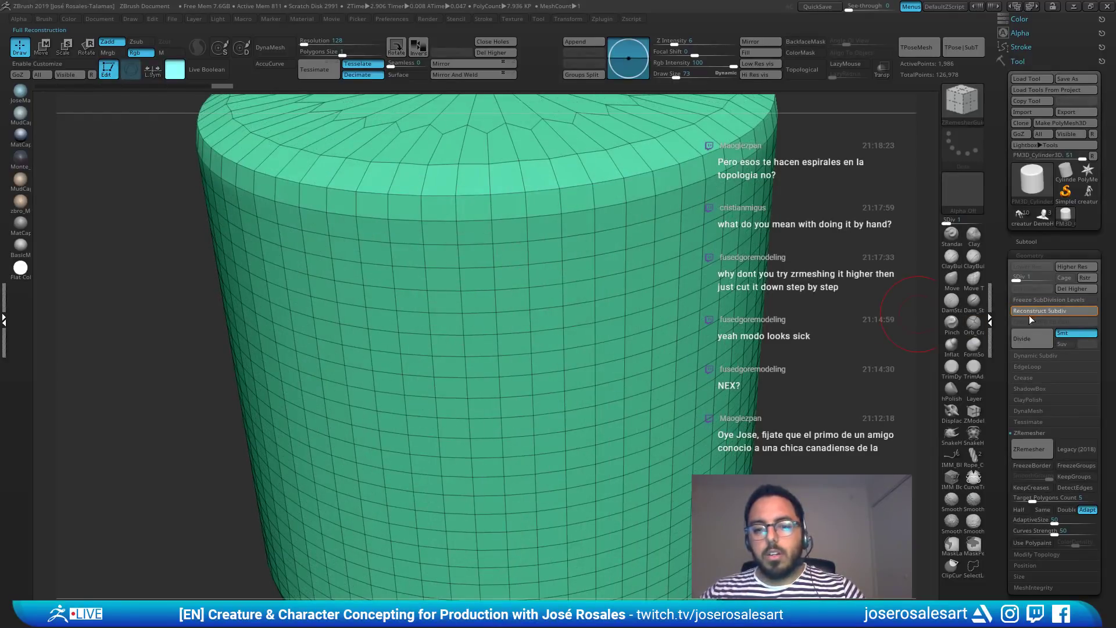
left_click_drag(872, 303, 709, 298, "alt")
right_click_drag(646, 186, 625, 230)
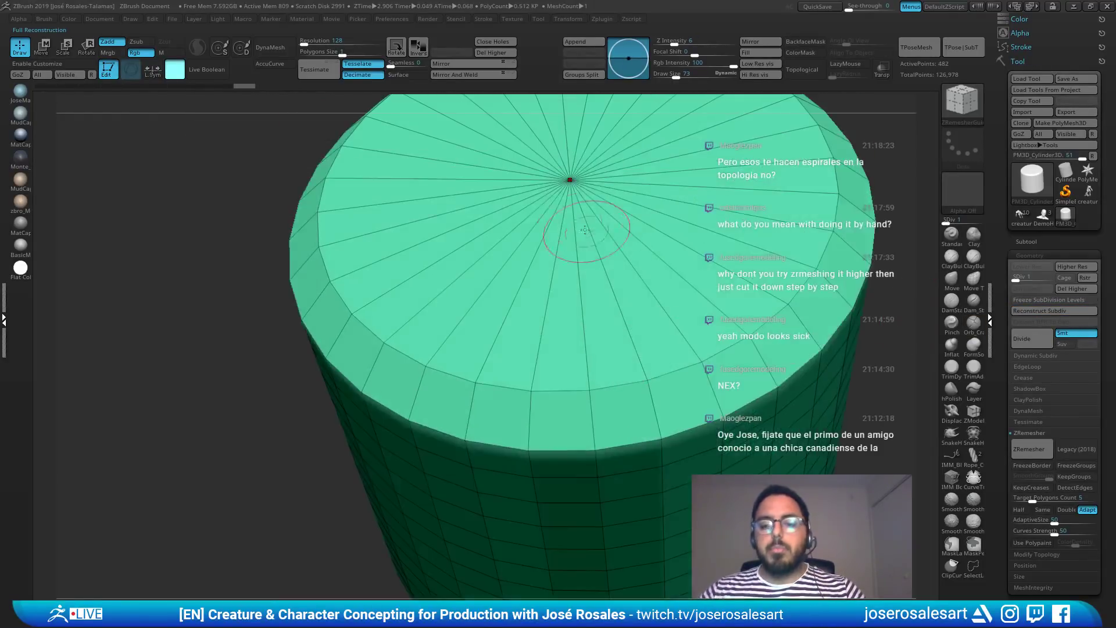
left_click(1057, 312)
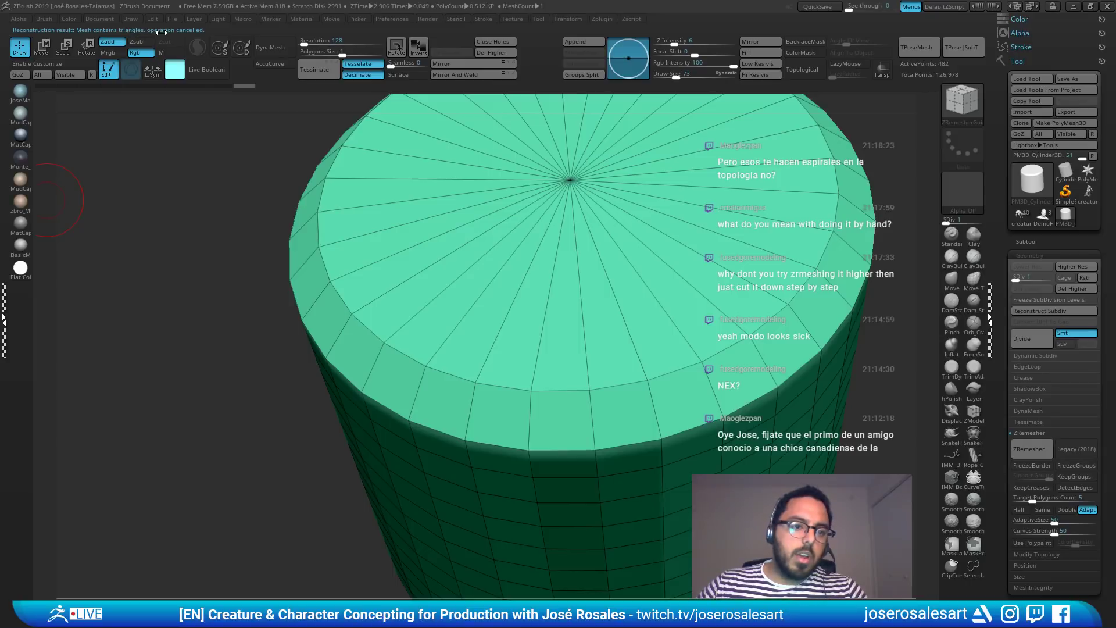
Step: Switch from the cylinder back to the remeshed creature10 tool and frame it in view
mouse_move(787, 305)
right_mouse_down("ctrl")
mouse_move(696, 306)
mouse_move(772, 289)
right_mouse_up("ctrl")
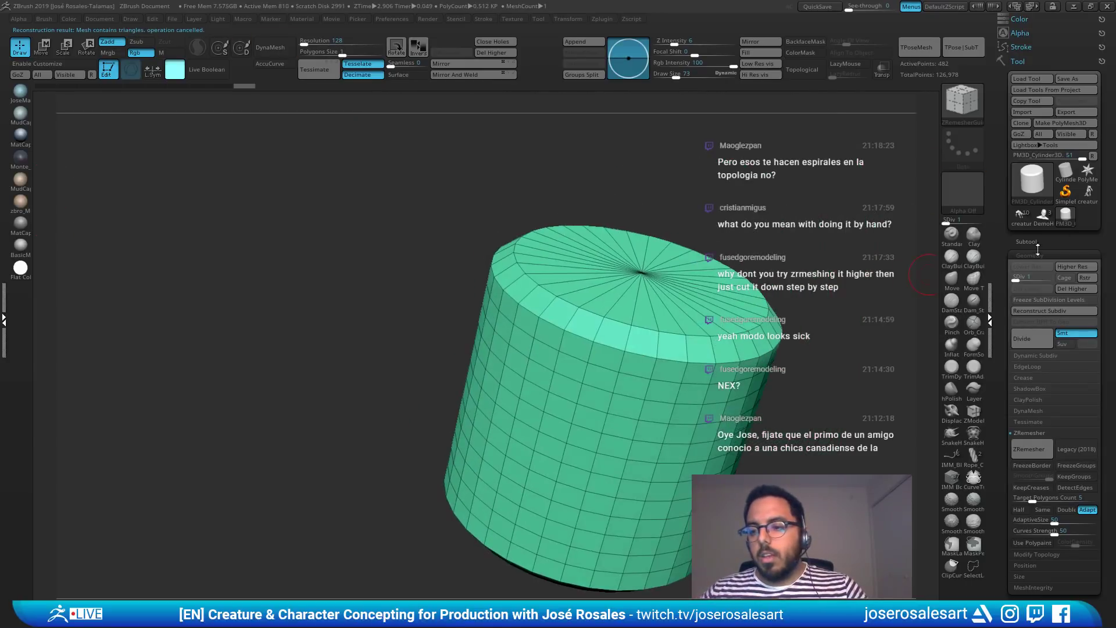
left_click(1023, 220)
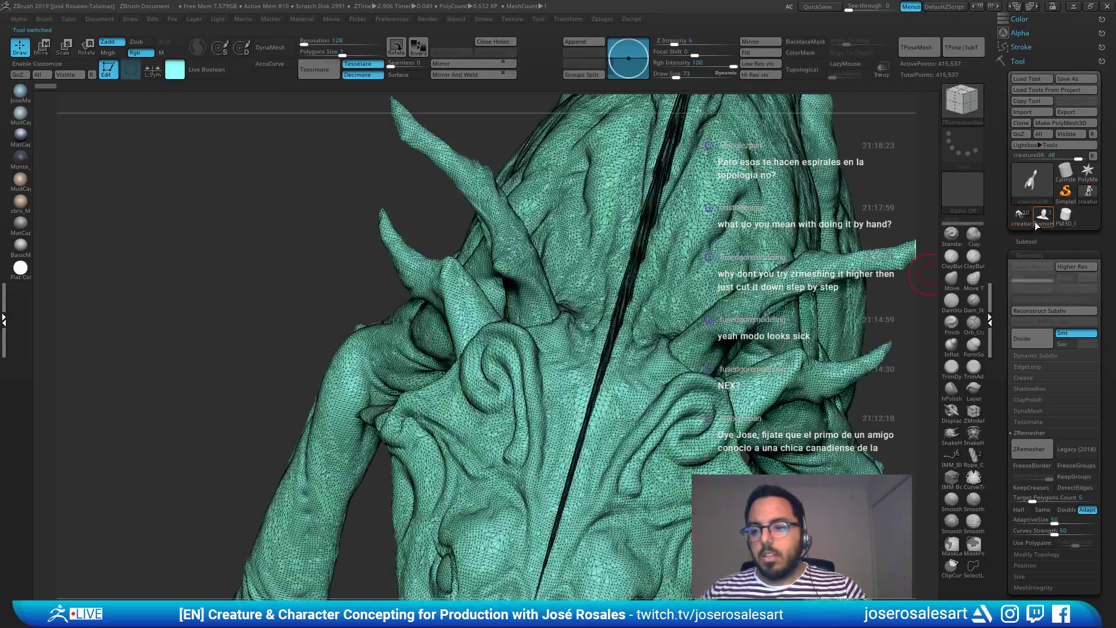
left_click(1023, 216)
key("f")
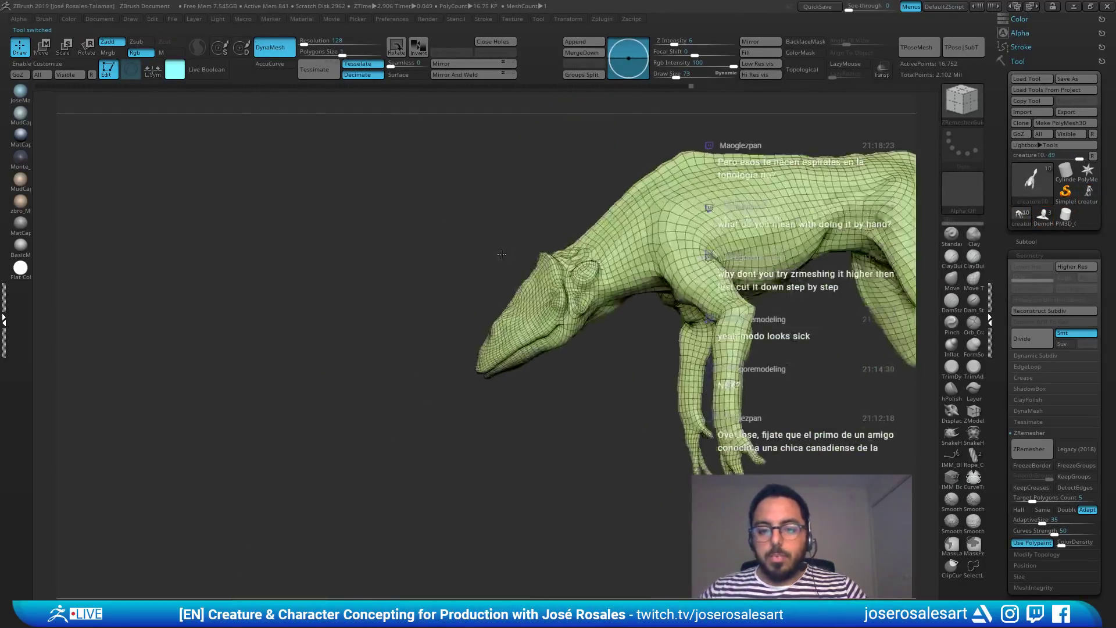
Step: Examine the remeshed polygon flow along the creature's torso, legs and hip
right_click_drag(502, 254, 521, 250)
right_click_drag(520, 250, 610, 311, "alt")
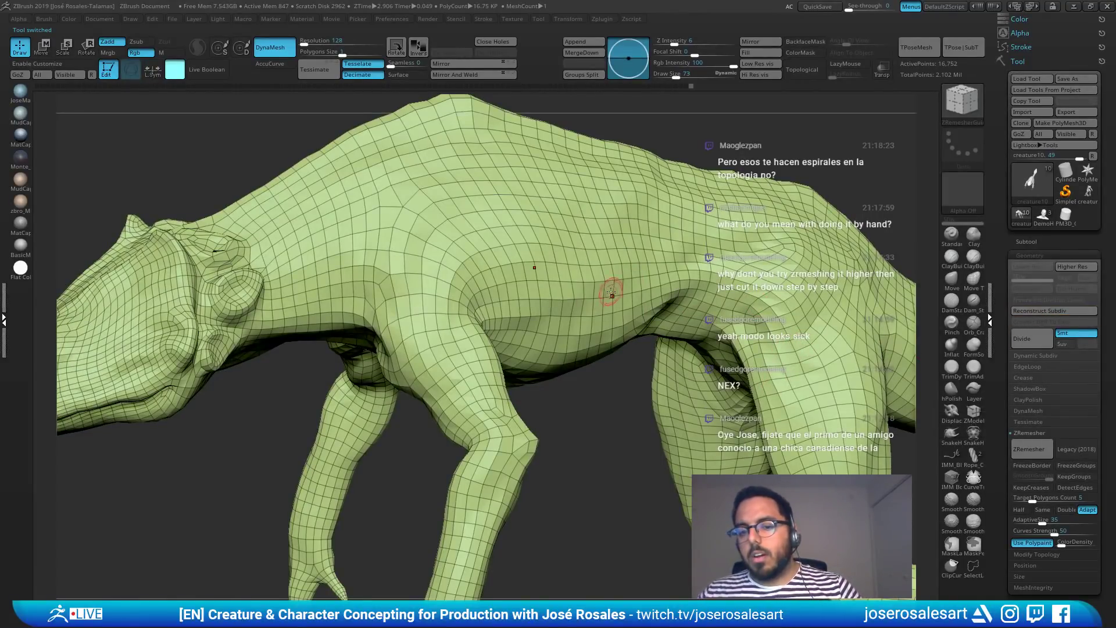
key("bracketright")
right_click_drag(613, 296, 517, 292)
right_click_drag(718, 208, 445, 228, "alt")
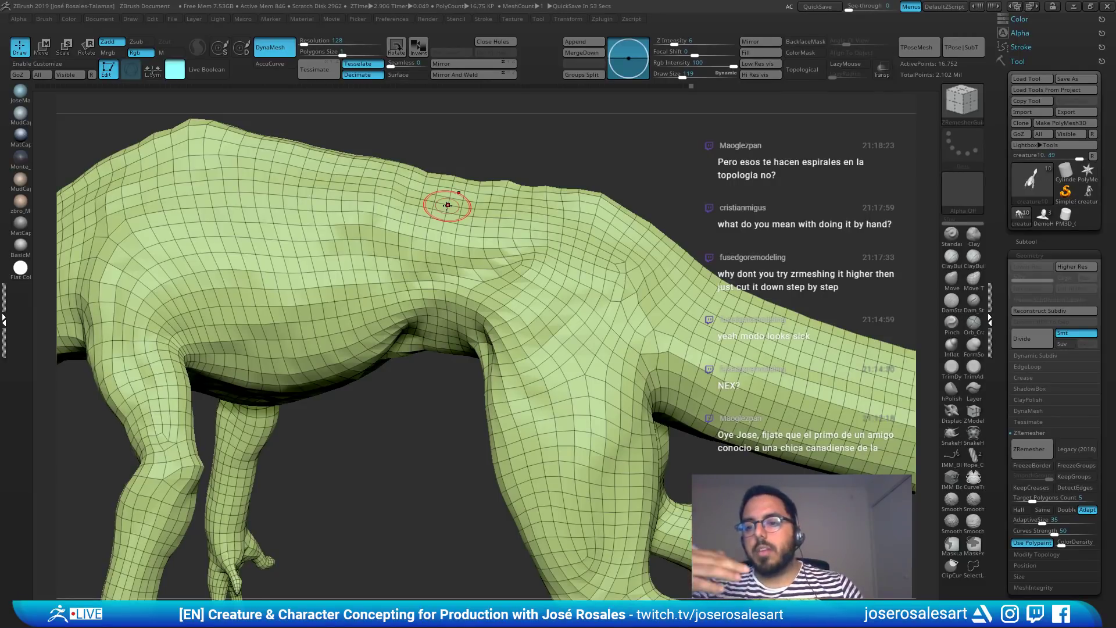
key("s")
mouse_move(603, 343)
right_mouse_down()
mouse_move(573, 334)
mouse_move(617, 269)
right_mouse_up()
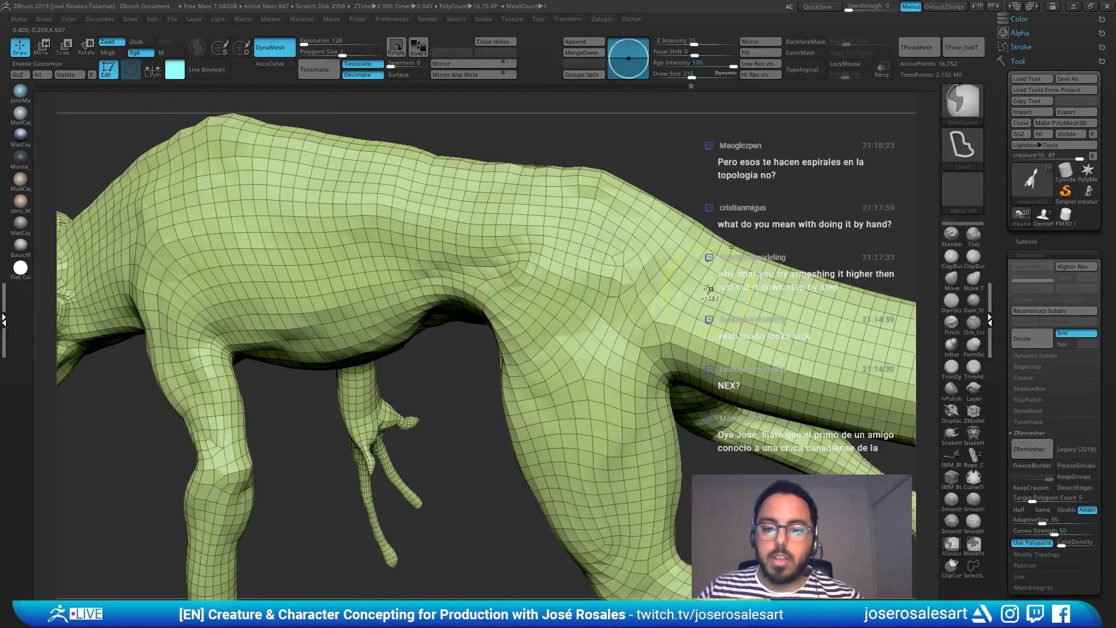
Step: Undo the creature's remesh to compare it with the dense mesh, and restore the remeshed version
key("ctrl+z")
right_click_drag(586, 355, 668, 304)
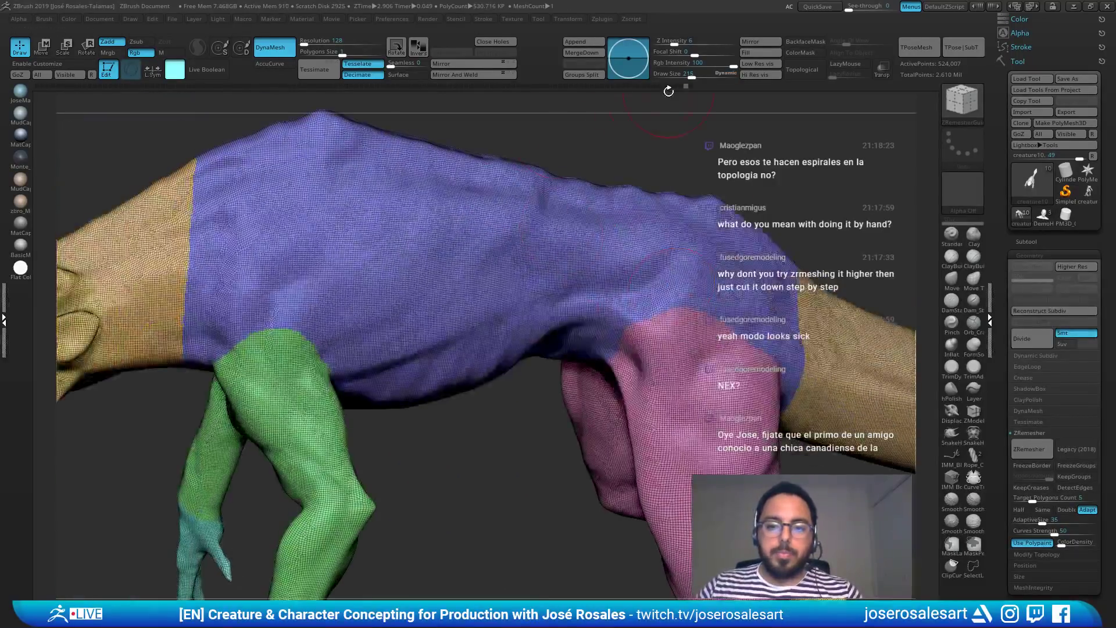
left_click(692, 87)
Step: Examine the remeshed topology on the creature's head, ear lobes and neck up close
right_click_drag(285, 265, 651, 197, "alt")
right_click_drag(399, 241, 466, 223)
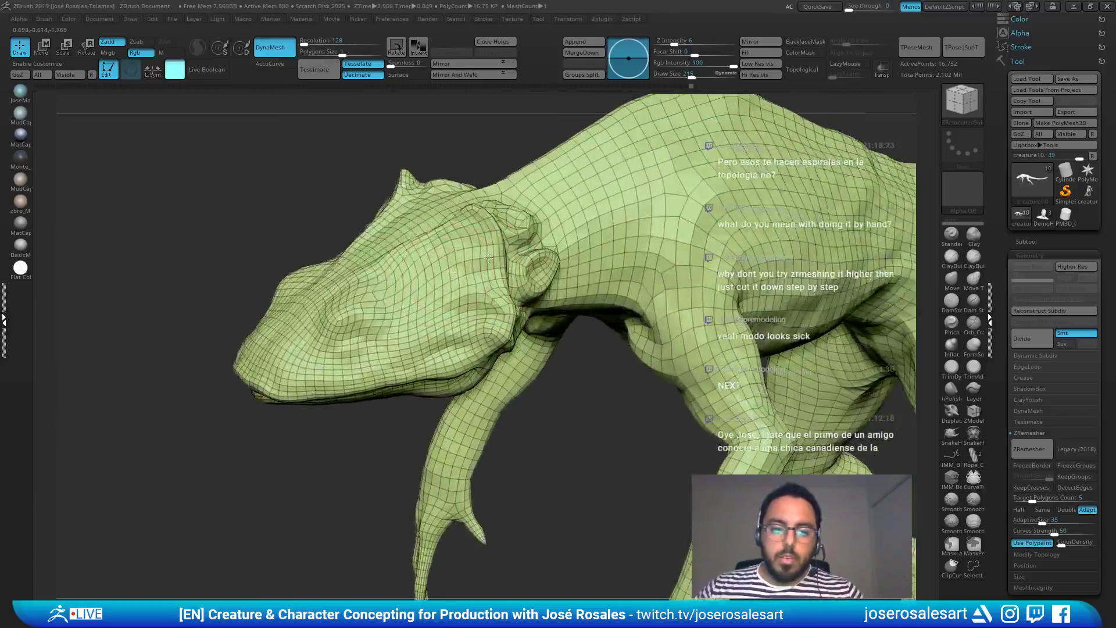
right_click_drag(489, 169, 517, 192, "ctrl")
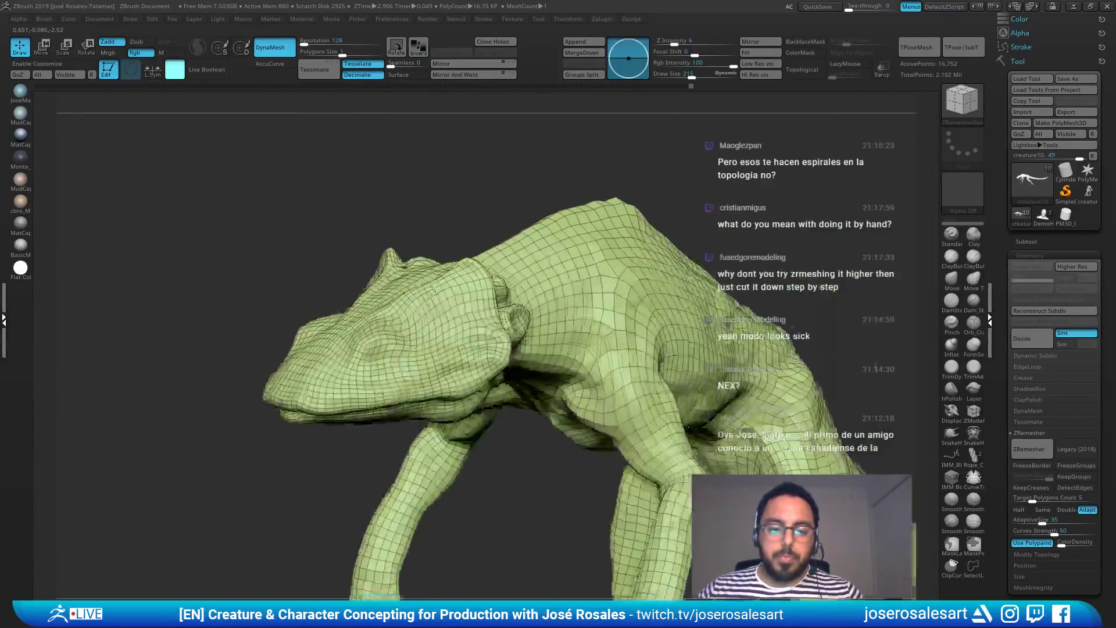
mouse_move(407, 279)
right_mouse_down("ctrl")
mouse_move(413, 349)
mouse_move(374, 398)
mouse_move(387, 399)
mouse_move(355, 410)
mouse_move(422, 322)
mouse_move(389, 336)
mouse_move(399, 403)
mouse_move(515, 269)
mouse_move(444, 250)
mouse_move(452, 322)
right_mouse_up("ctrl")
key("shift")
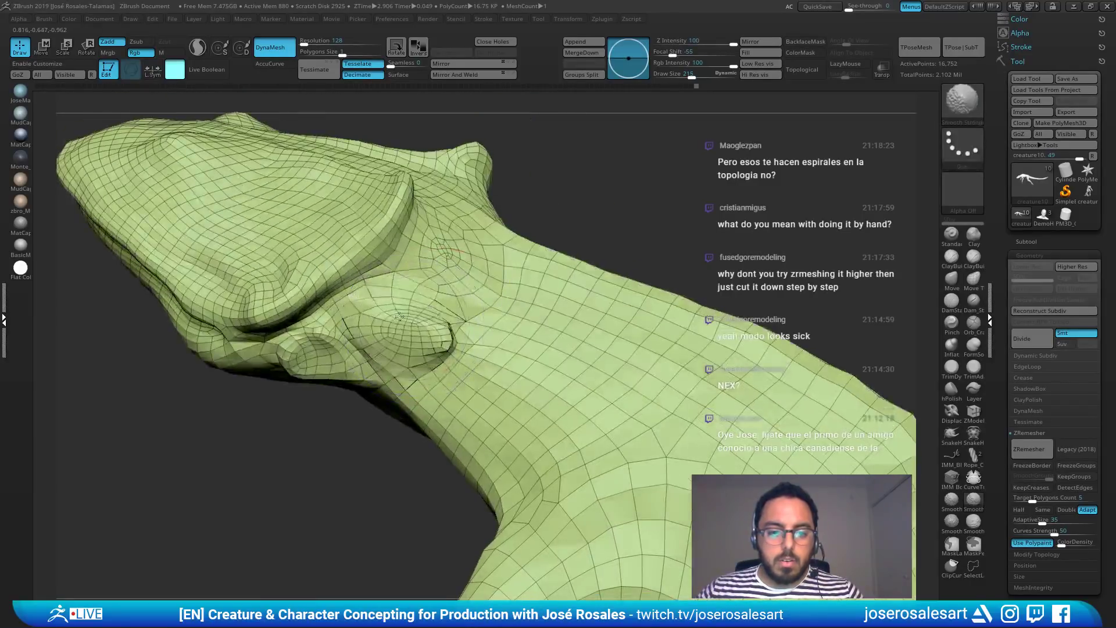
key("ctrl")
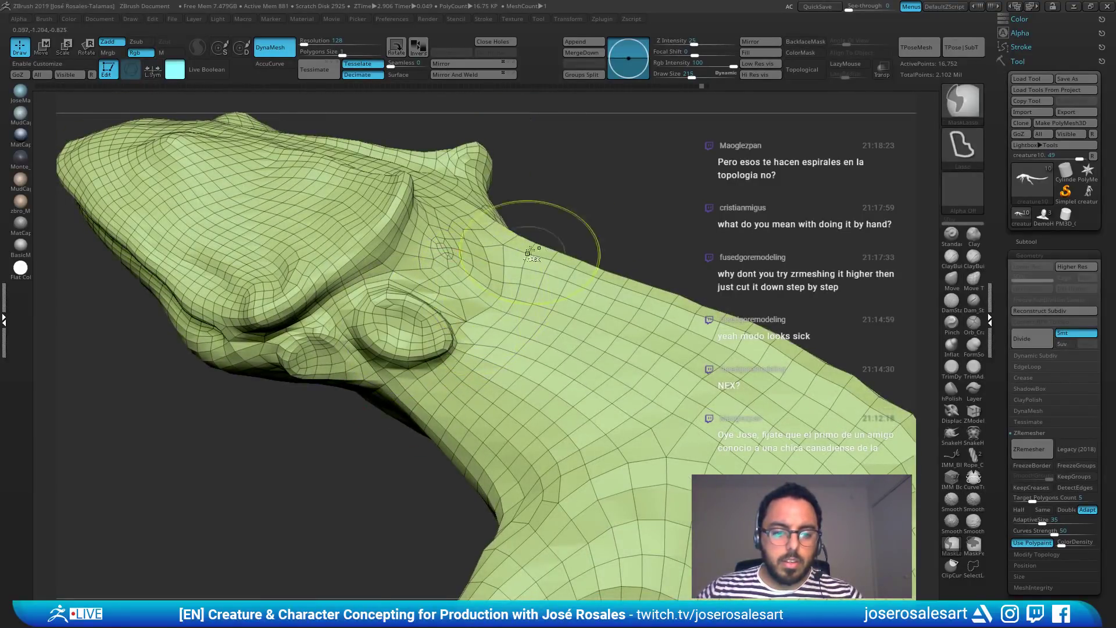
mouse_move(530, 254)
right_mouse_down()
mouse_move(428, 367)
mouse_move(220, 424)
right_mouse_up()
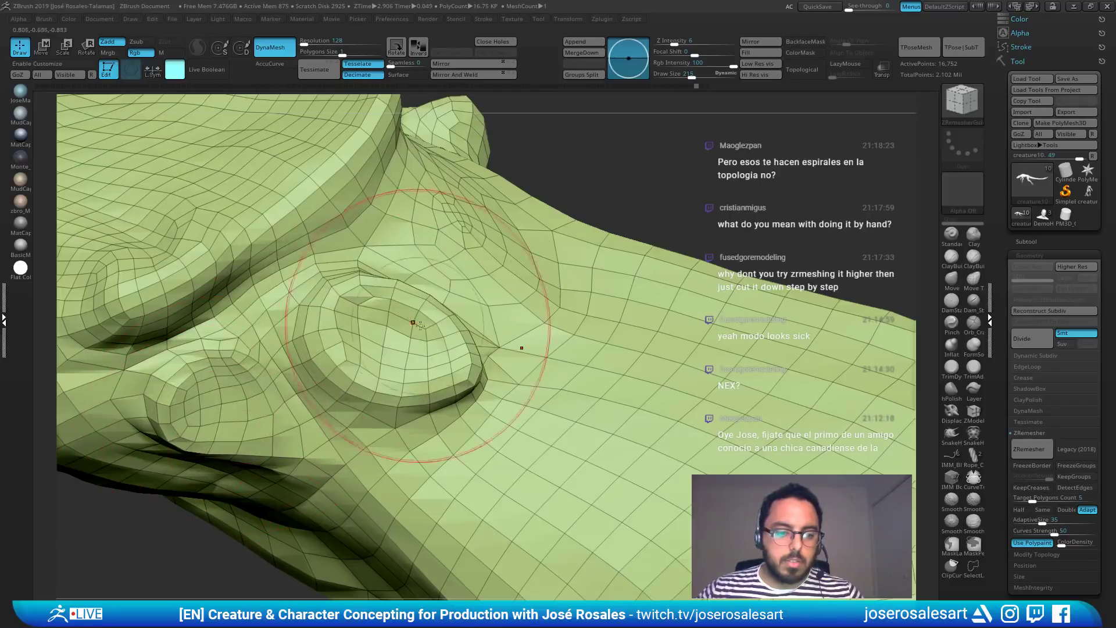
mouse_move(420, 325)
right_mouse_down()
mouse_move(437, 343)
mouse_move(332, 321)
right_mouse_up()
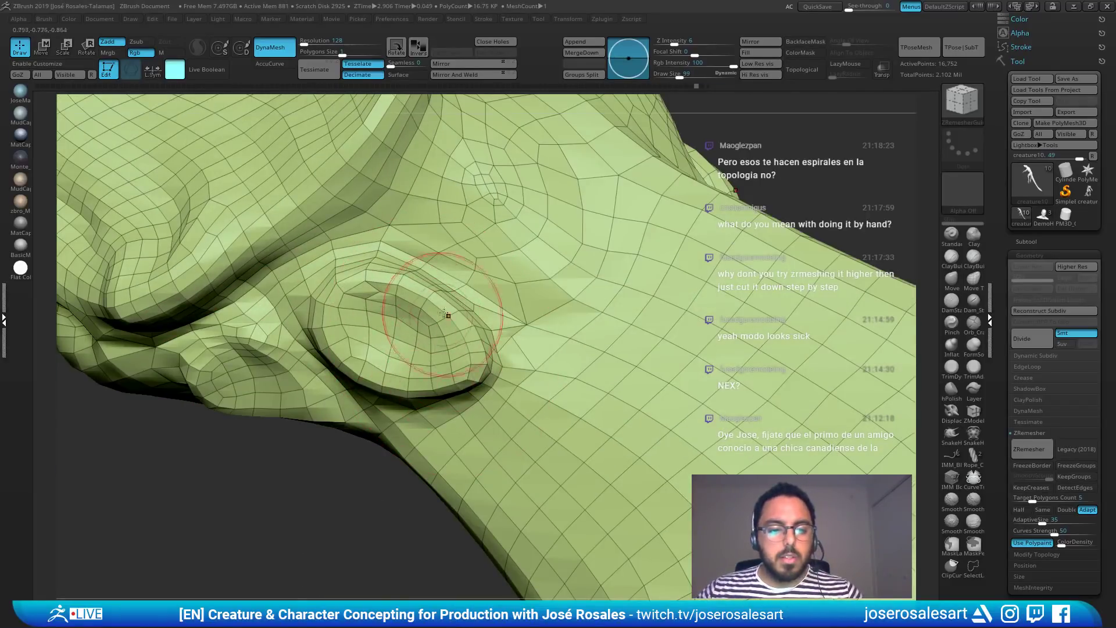
right_click_drag(445, 314, 498, 186)
key("ctrl")
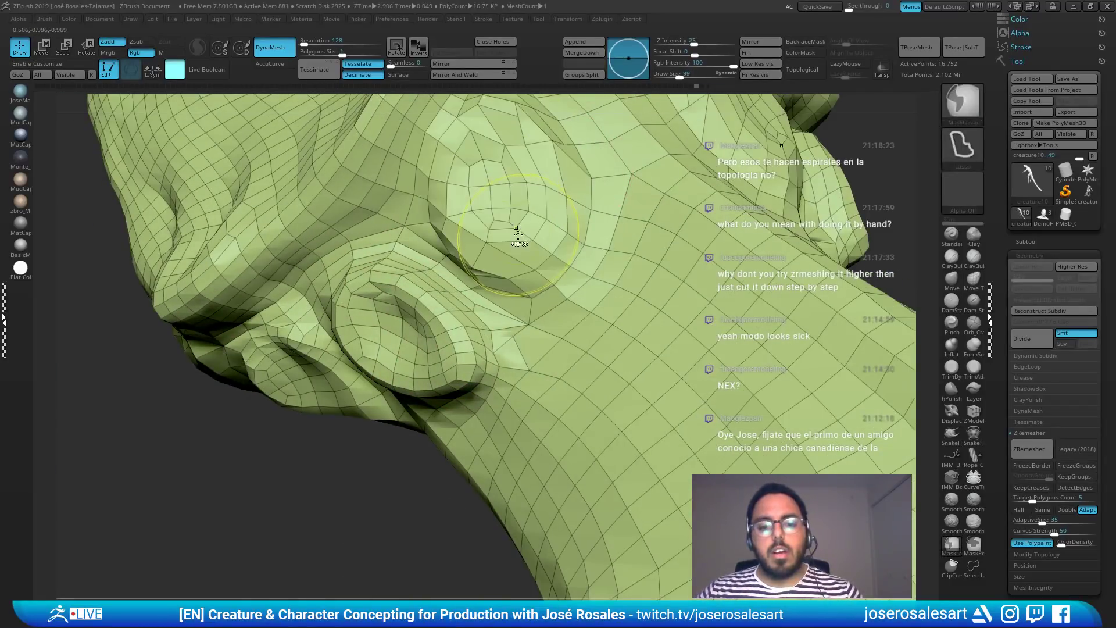
mouse_move(516, 233)
right_mouse_down()
mouse_move(599, 240)
mouse_move(461, 225)
mouse_move(505, 312)
right_mouse_up()
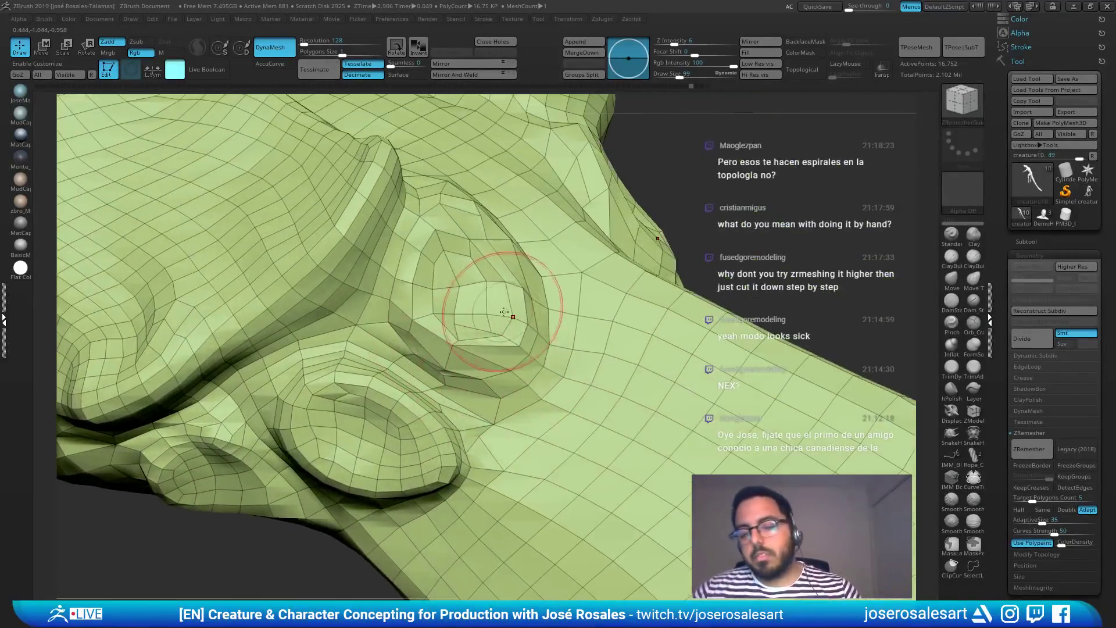
Step: Examine the remeshed topology on the creature's tapered tip and around its fingers
right_click_drag(445, 261, 539, 349)
right_click_drag(563, 359, 624, 378)
left_click_drag(624, 378, 589, 363)
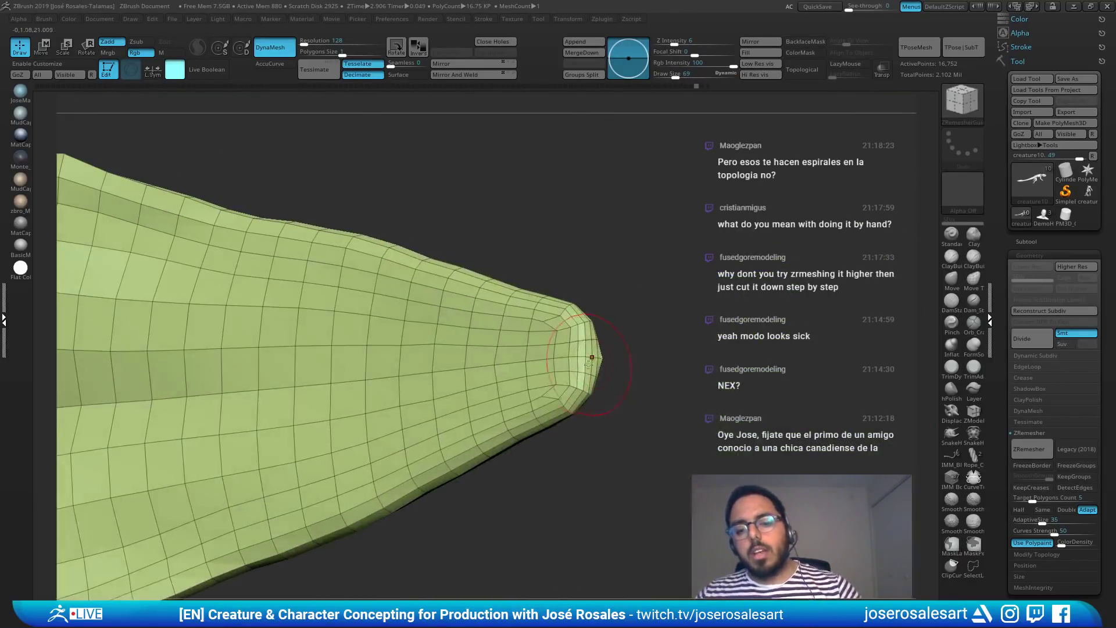
right_click_drag(578, 371, 397, 354)
left_click_drag(397, 354, 559, 468)
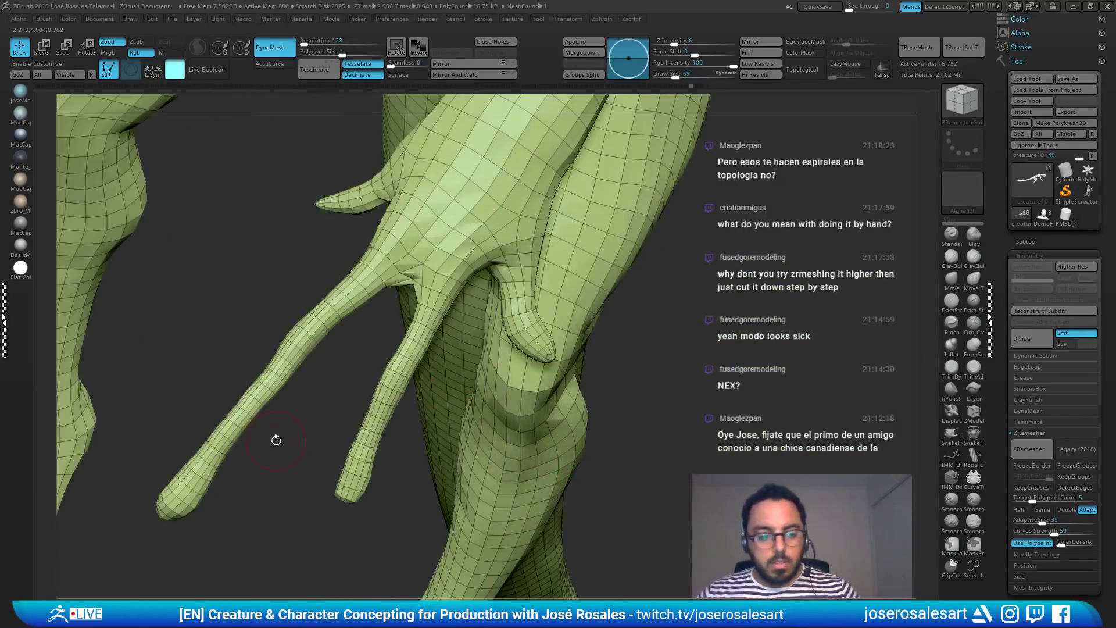
mouse_move(276, 440)
left_mouse_down()
mouse_move(315, 338)
mouse_move(424, 314)
mouse_move(558, 291)
mouse_move(619, 317)
mouse_move(792, 335)
mouse_move(599, 317)
mouse_move(575, 368)
mouse_move(628, 495)
mouse_move(282, 207)
left_mouse_up()
mouse_move(495, 563)
left_mouse_down("alt")
mouse_move(361, 389)
mouse_move(391, 421)
mouse_move(285, 387)
mouse_move(520, 437)
mouse_move(434, 371)
left_mouse_up("alt")
Step: Undo the creature's remesh to return to the dense mesh and hide its wireframe
key("ctrl+z")
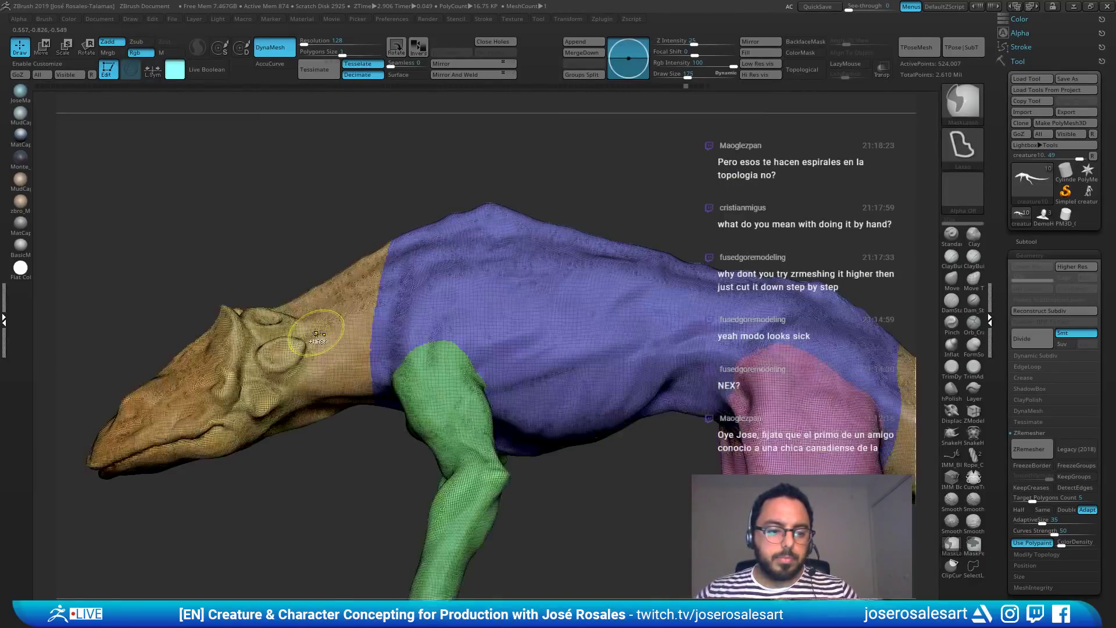
left_click_drag(244, 192, 295, 138)
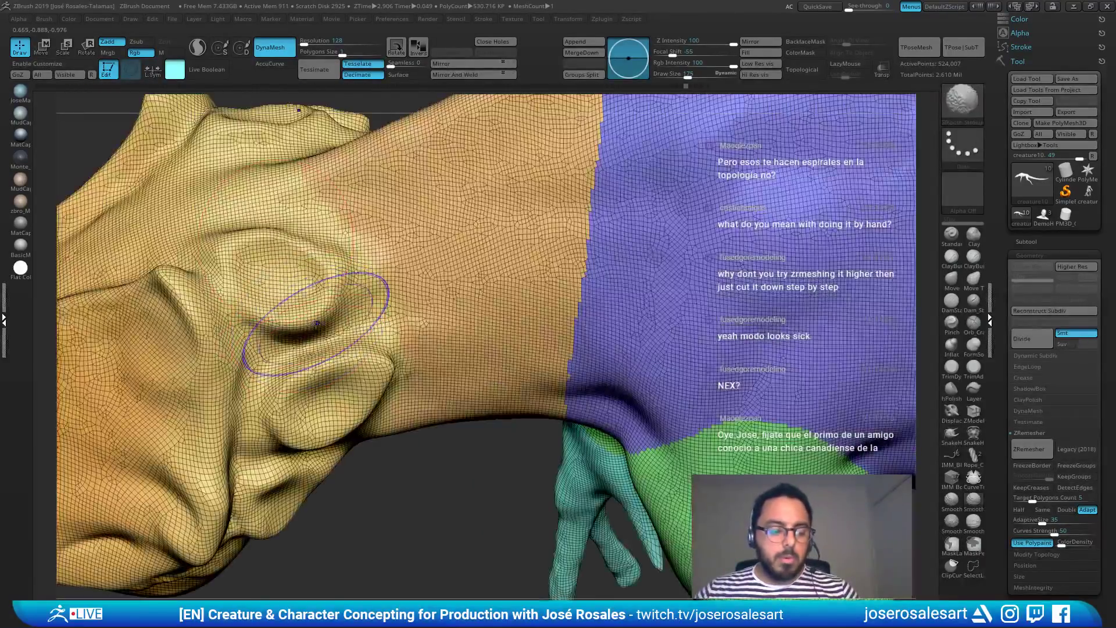
key("shift+f")
Step: Smooth the surface of the upper ear lobe behind the creature's head
right_click_drag(273, 295, 287, 277)
left_click_drag(287, 277, 295, 323, "shift")
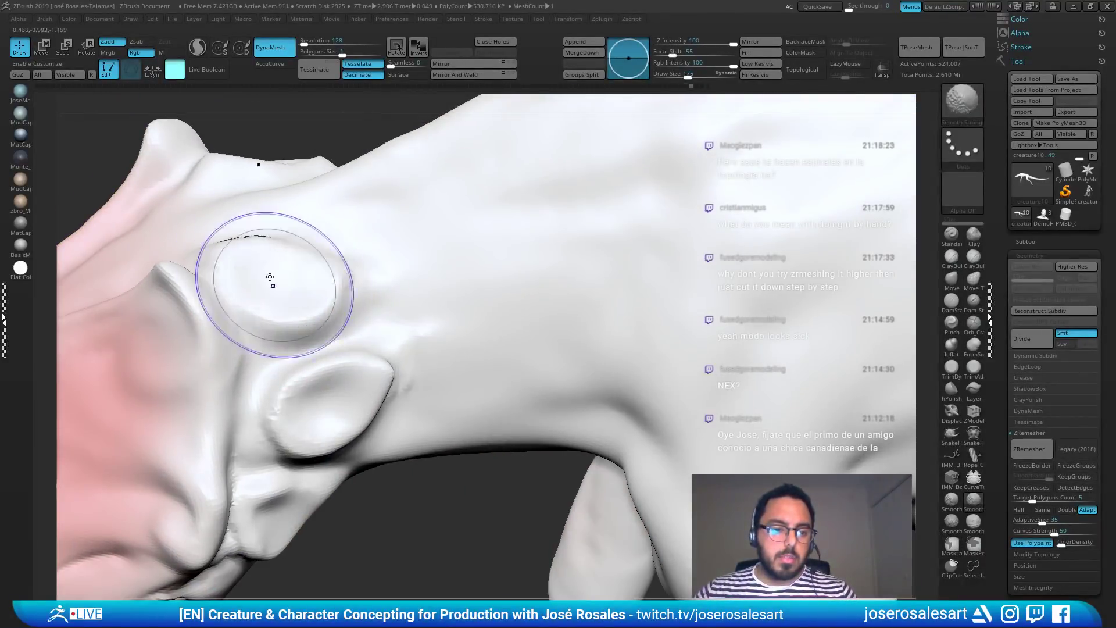
right_click_drag(339, 338, 309, 322)
mouse_move(281, 273)
left_mouse_down("shift")
mouse_move(300, 314)
mouse_move(267, 281)
left_mouse_up("shift")
mouse_move(266, 282)
right_mouse_down()
mouse_move(244, 252)
mouse_move(304, 289)
mouse_move(299, 326)
right_mouse_up()
Step: Switch to the DamStandard brush, reduce its size and refine the creases around the ear lobes
key("b")
key("d")
key("s")
key("s")
left_click_drag(294, 339, 280, 339)
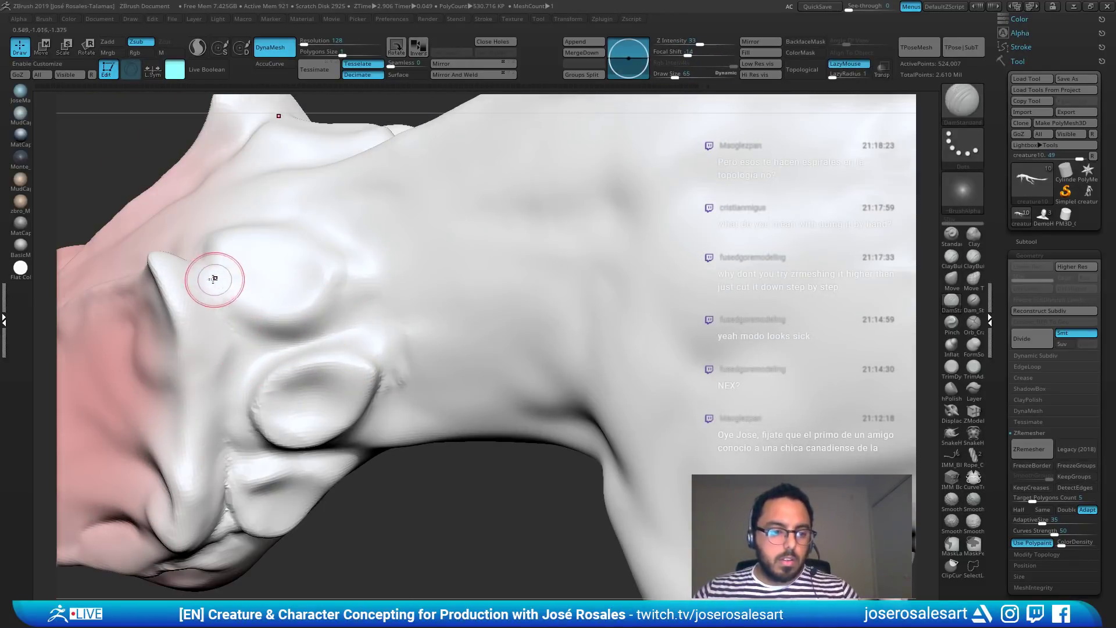
right_click_drag(235, 314, 193, 255)
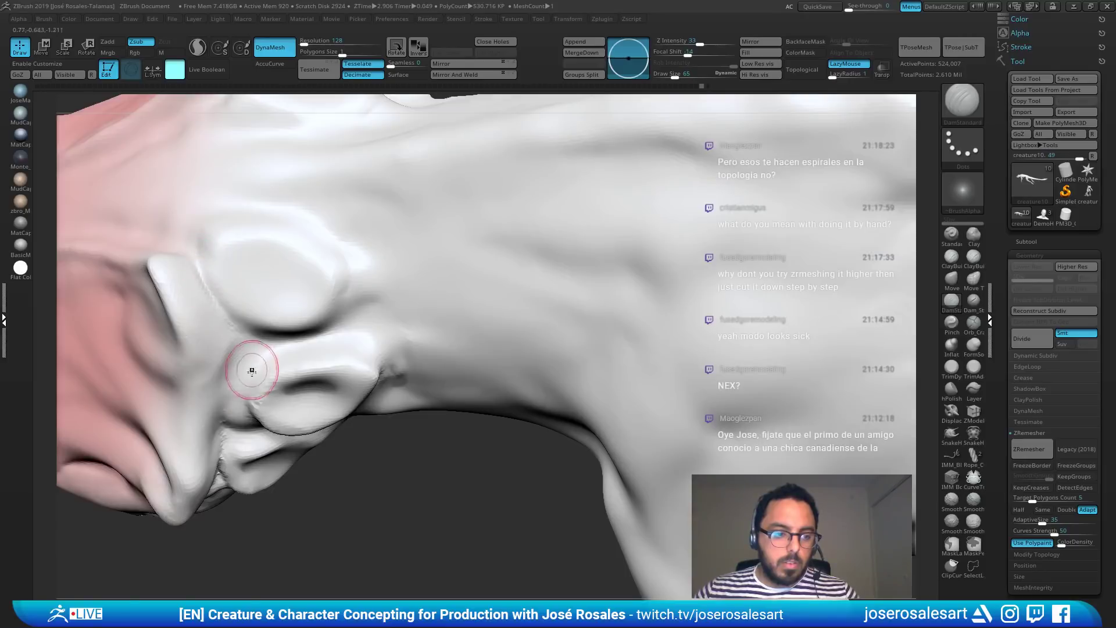
right_click_drag(252, 370, 197, 274)
Step: Enlarge the brush and smooth the lower ear lobe behind the creature's head
left_click_drag(197, 274, 202, 291, "shift")
right_click_drag(278, 388, 291, 354)
key("s")
left_click_drag(292, 354, 302, 354)
right_click_drag(293, 351, 300, 361)
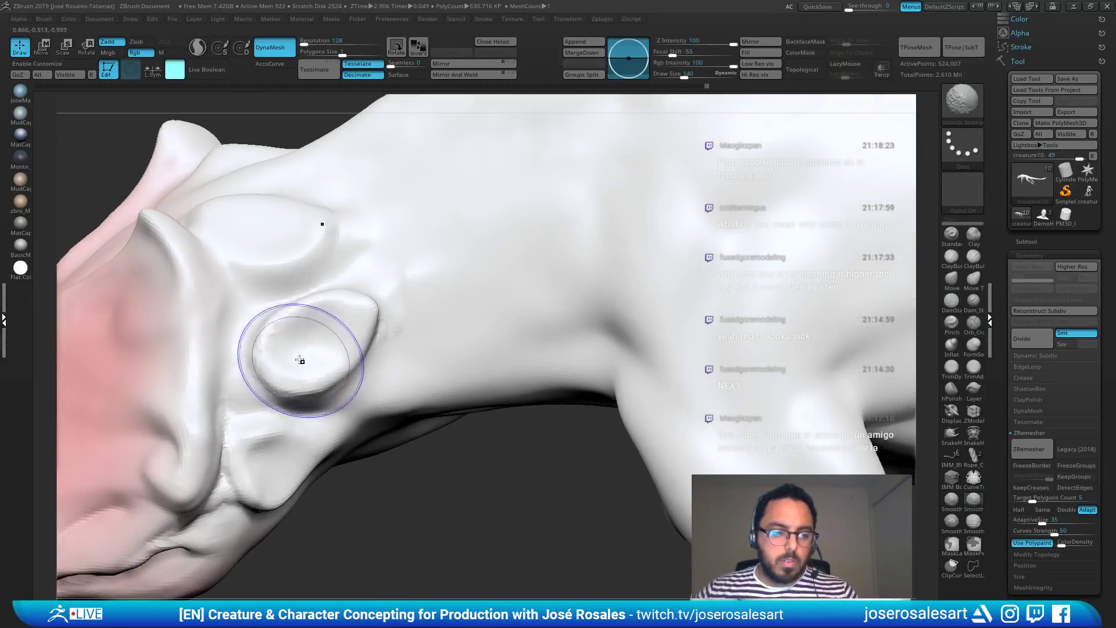
left_click_drag(300, 360, 357, 325, "shift")
Step: Set the ZRemesher target polygon count to 3 for the creature
mouse_move(322, 526)
right_mouse_down("ctrl")
mouse_move(378, 325)
mouse_move(500, 324)
right_mouse_up("ctrl")
left_click(1026, 241)
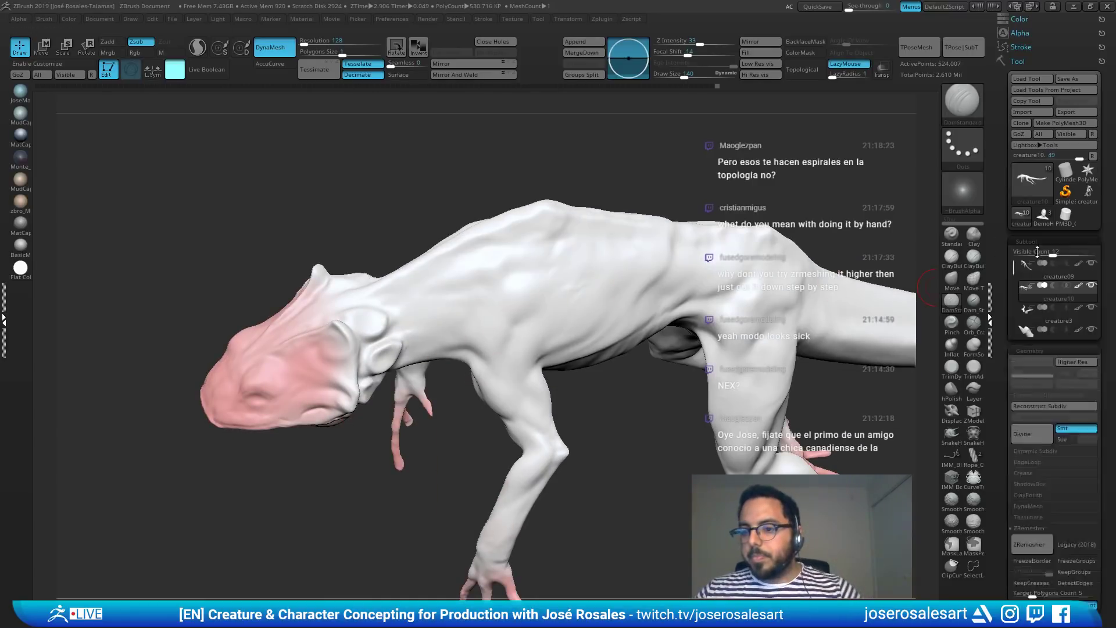
left_click(1029, 243)
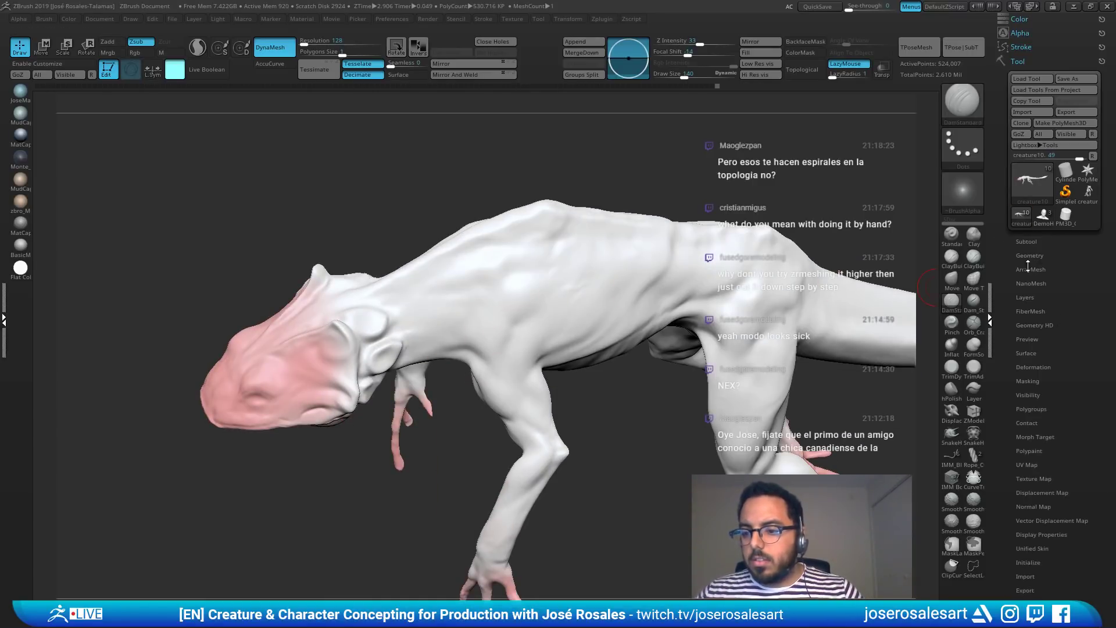
left_click(1029, 256)
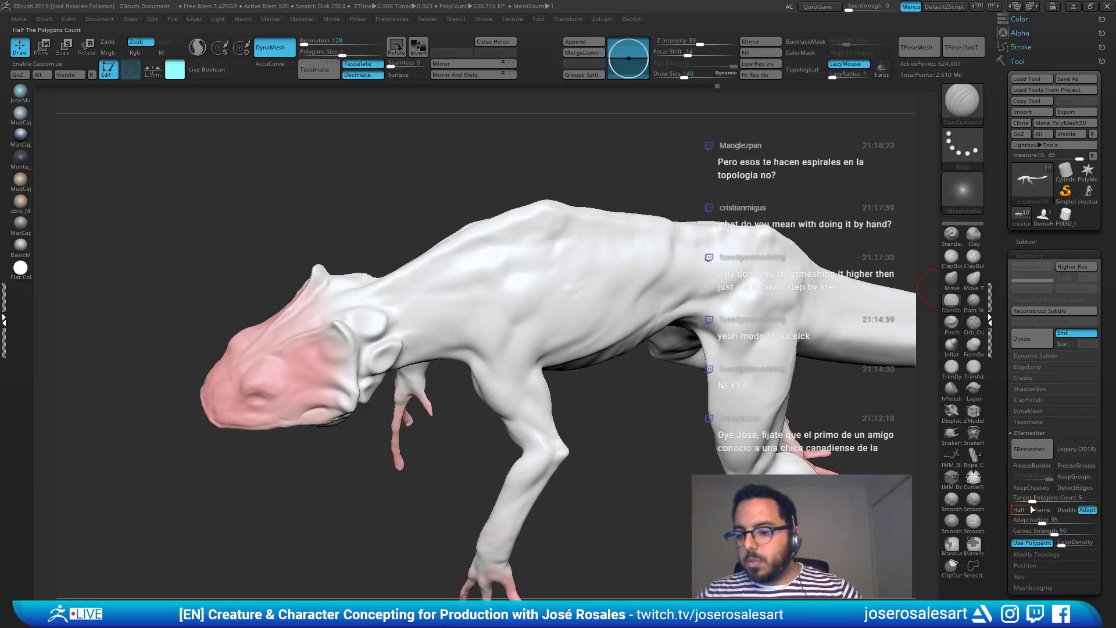
right_click_drag(762, 271, 646, 352)
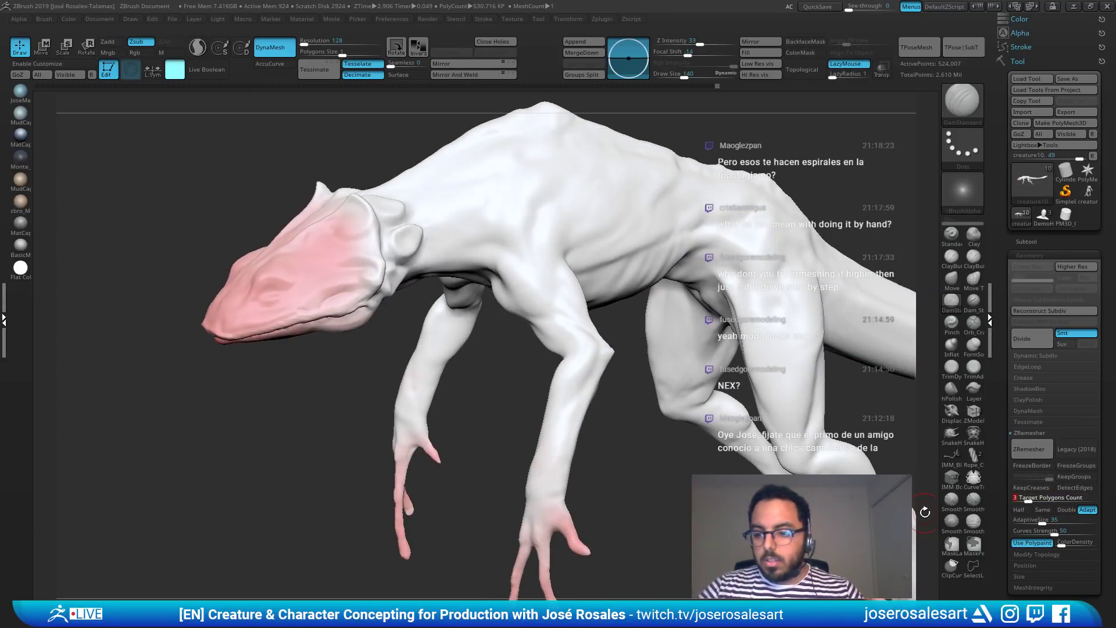
right_click_drag(338, 282, 326, 241)
right_click_drag(697, 278, 708, 303)
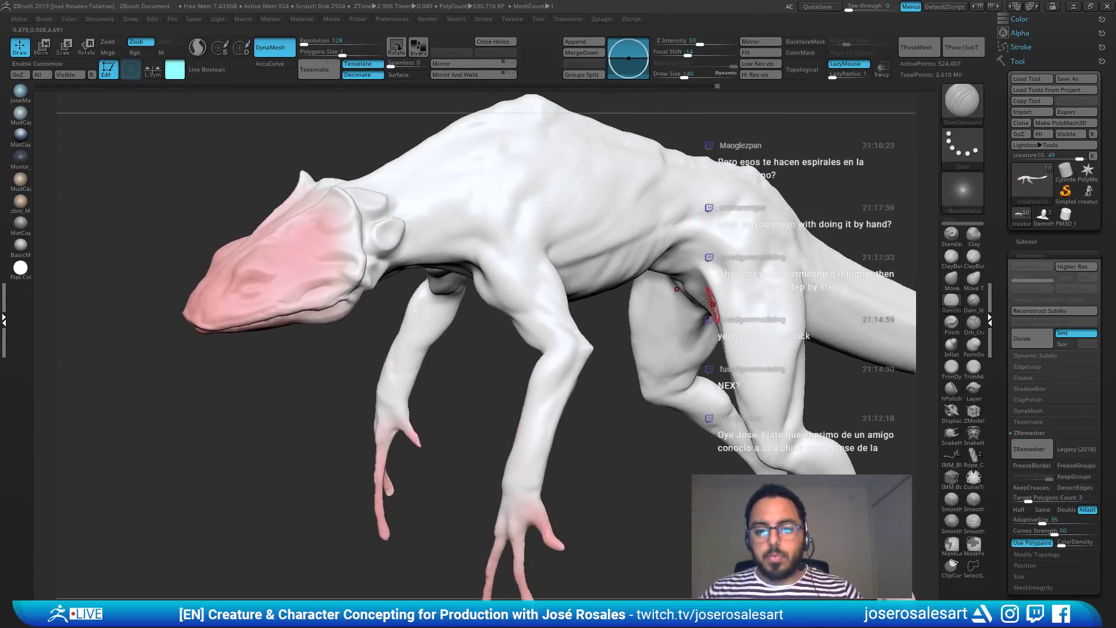
Step: Remesh the creature with ZRemesher, using its polypaint to control polygon density
mouse_move(541, 266)
right_mouse_down()
mouse_move(636, 245)
mouse_move(662, 272)
right_mouse_up()
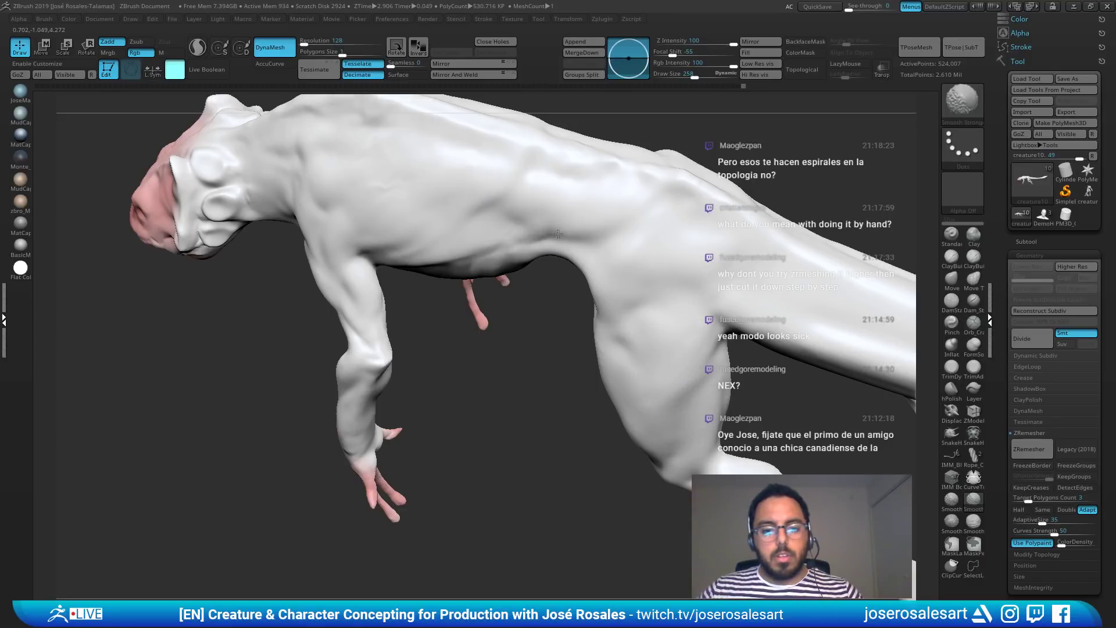
mouse_move(681, 176)
right_mouse_down()
mouse_move(681, 207)
mouse_move(393, 214)
mouse_move(357, 291)
right_mouse_up()
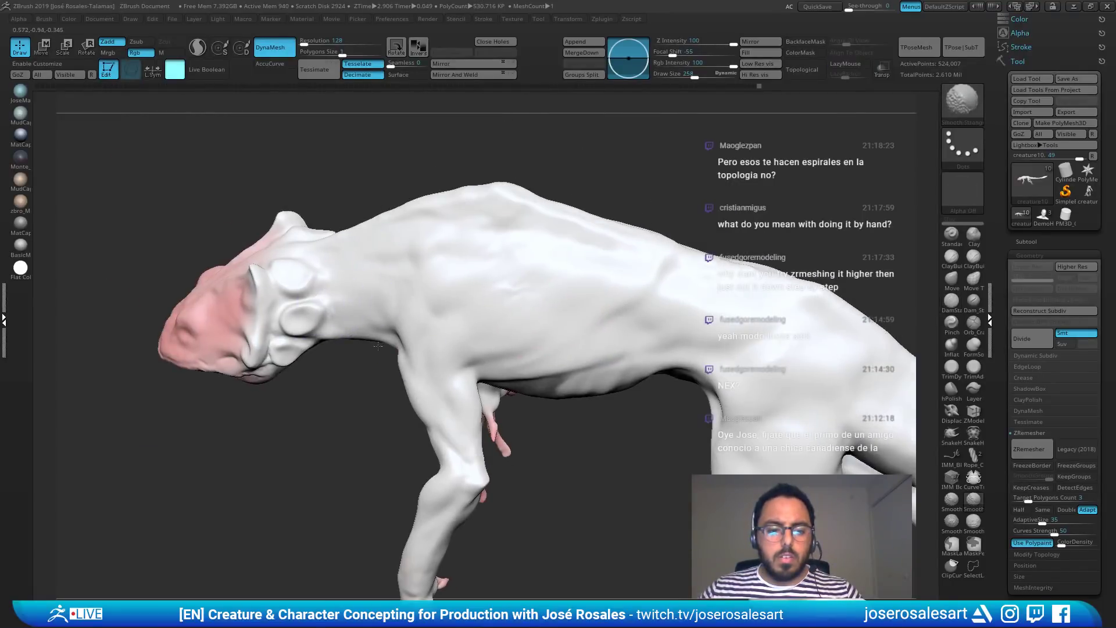
mouse_move(382, 347)
right_mouse_down()
mouse_move(548, 324)
mouse_move(525, 304)
mouse_move(578, 256)
right_mouse_up()
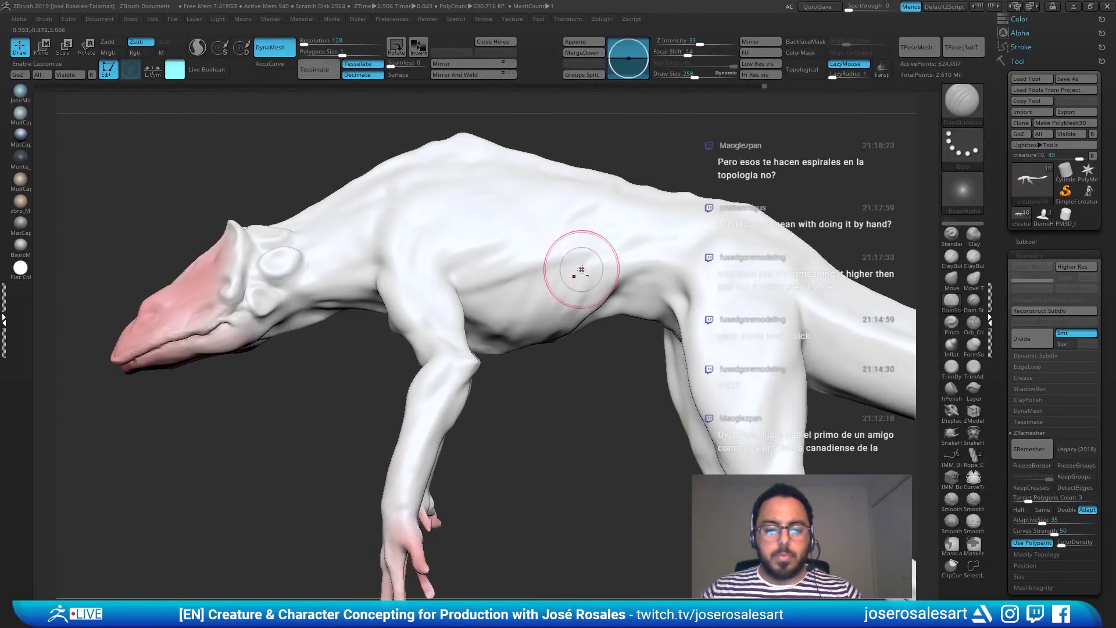
right_click_drag(428, 482, 424, 351, "alt")
right_click_drag(524, 311, 554, 313)
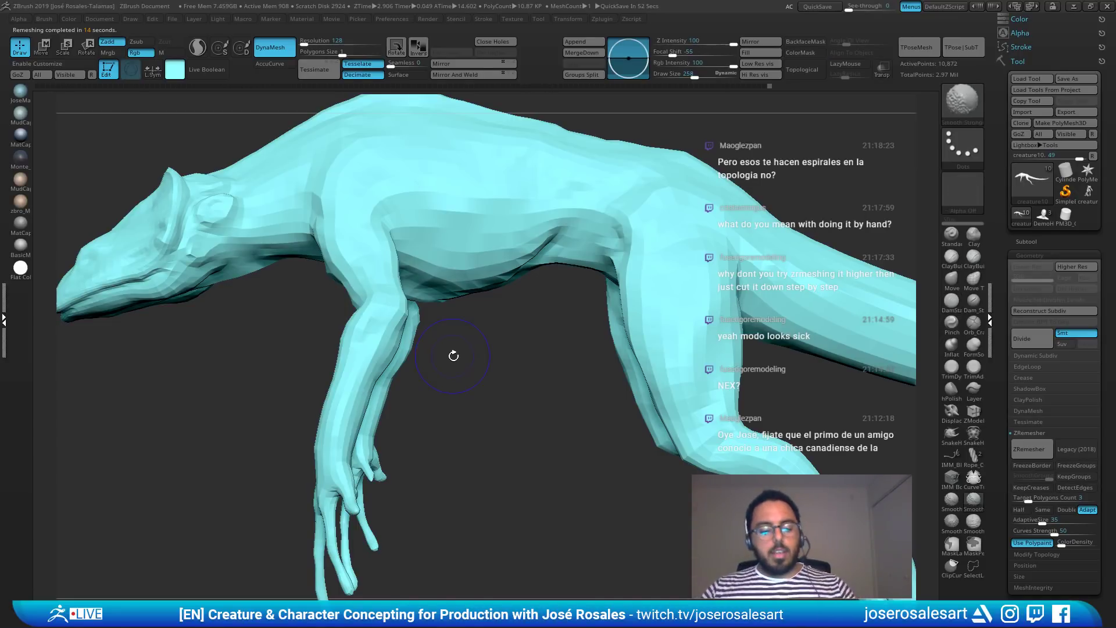
Step: Show the creature's wireframe and examine the new topology around the hind leg and tail base
key("shift+f")
mouse_move(591, 343)
right_mouse_down("alt")
mouse_move(758, 336)
mouse_move(692, 357)
right_mouse_up("alt")
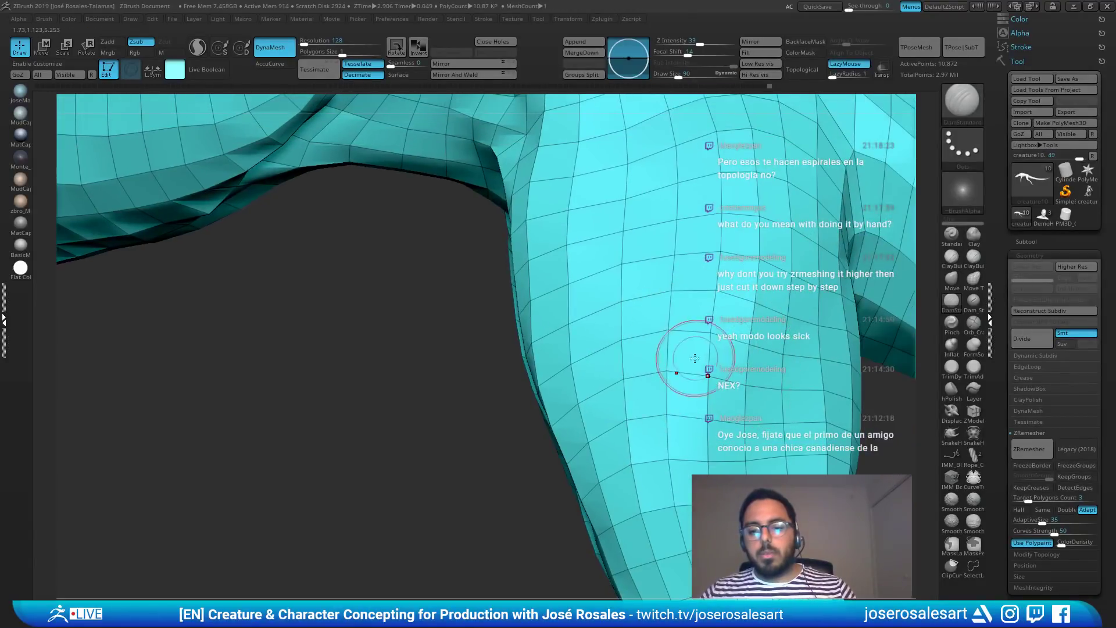
right_click_drag(723, 320, 522, 329, "alt")
right_click_drag(615, 297, 465, 274)
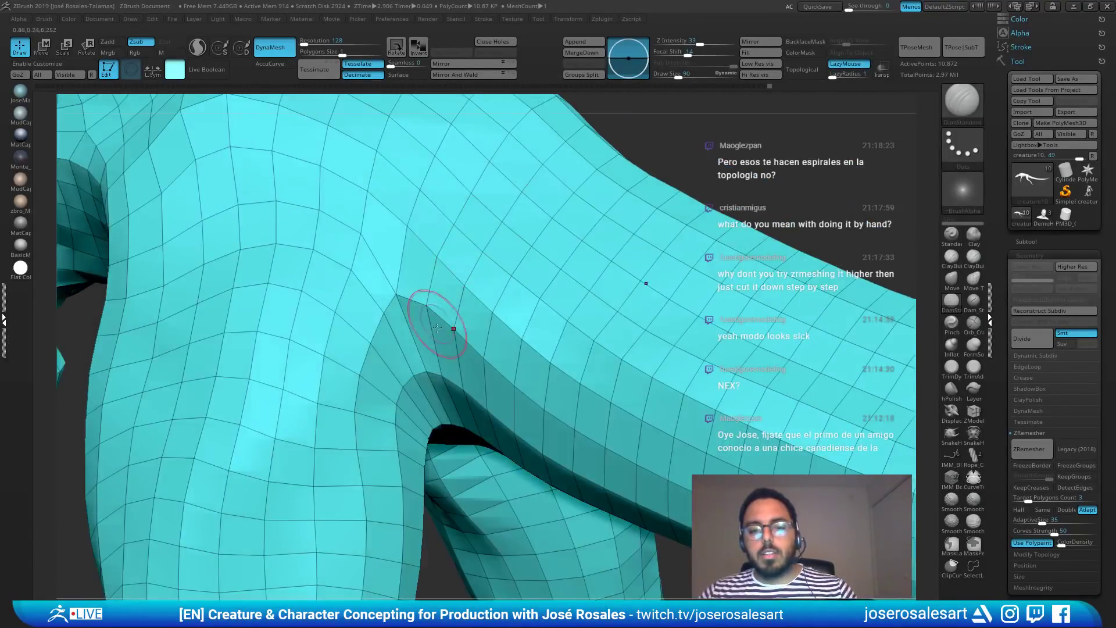
right_click_drag(437, 328, 436, 280)
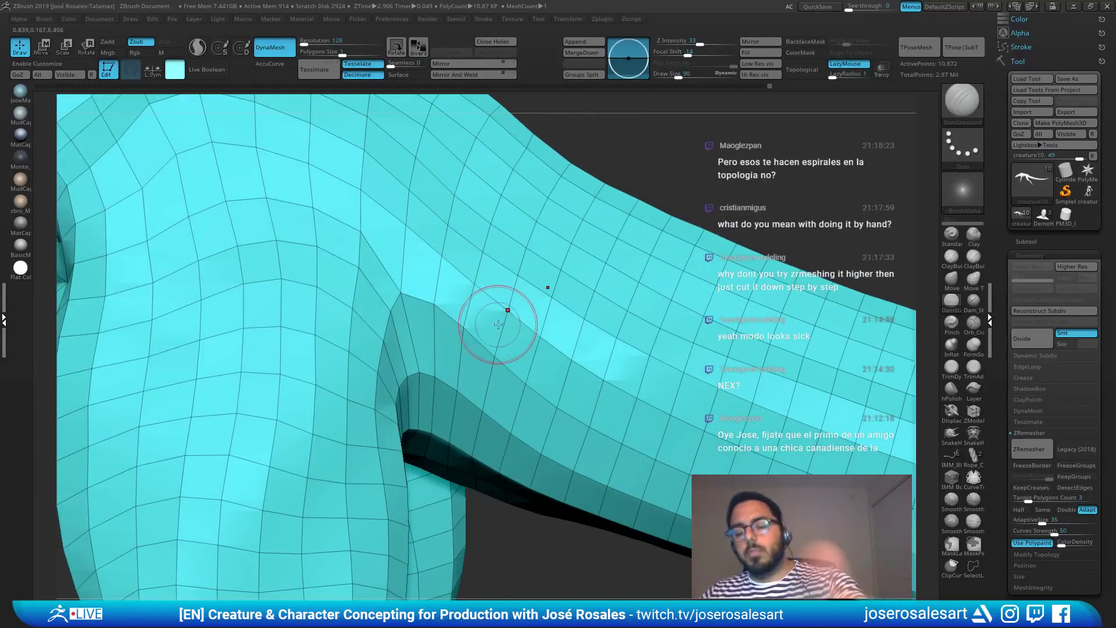
Step: Examine the remeshed topology along the creature's tail up to its flattened tip
mouse_move(317, 311)
right_mouse_down("ctrl")
mouse_move(242, 302)
mouse_move(421, 341)
mouse_move(526, 274)
mouse_move(467, 360)
mouse_move(374, 324)
mouse_move(256, 361)
mouse_move(303, 364)
mouse_move(284, 344)
mouse_move(611, 281)
mouse_move(618, 236)
mouse_move(640, 287)
mouse_move(287, 372)
mouse_move(455, 306)
mouse_move(448, 291)
mouse_move(514, 341)
right_mouse_up("ctrl")
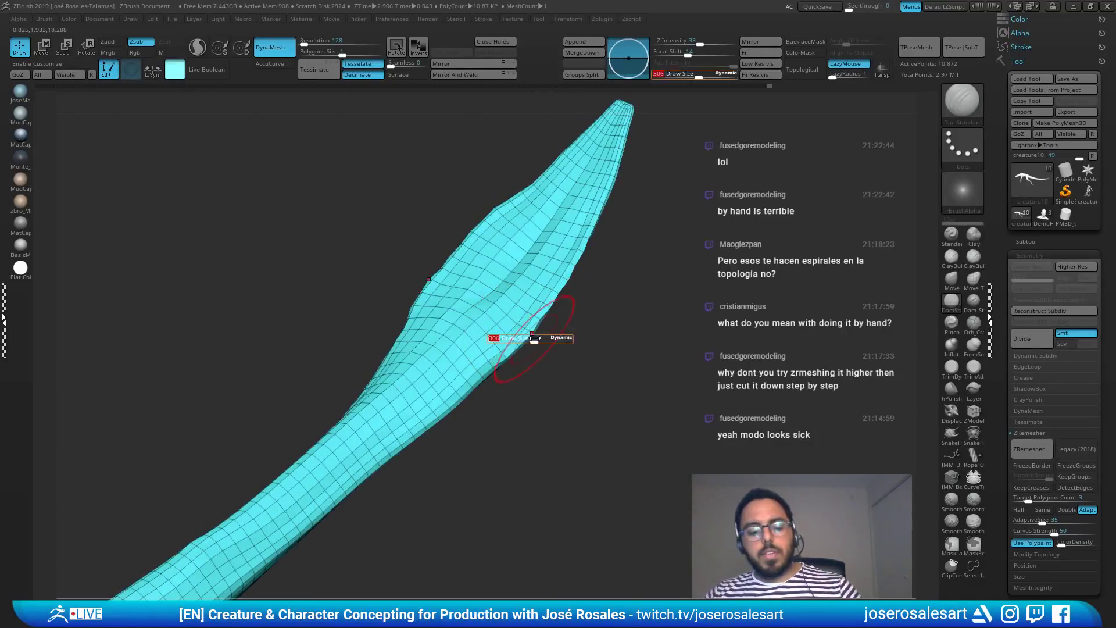
left_click_drag(535, 337, 528, 338)
right_click_drag(559, 279, 623, 219, "alt")
right_click_drag(482, 342, 503, 317)
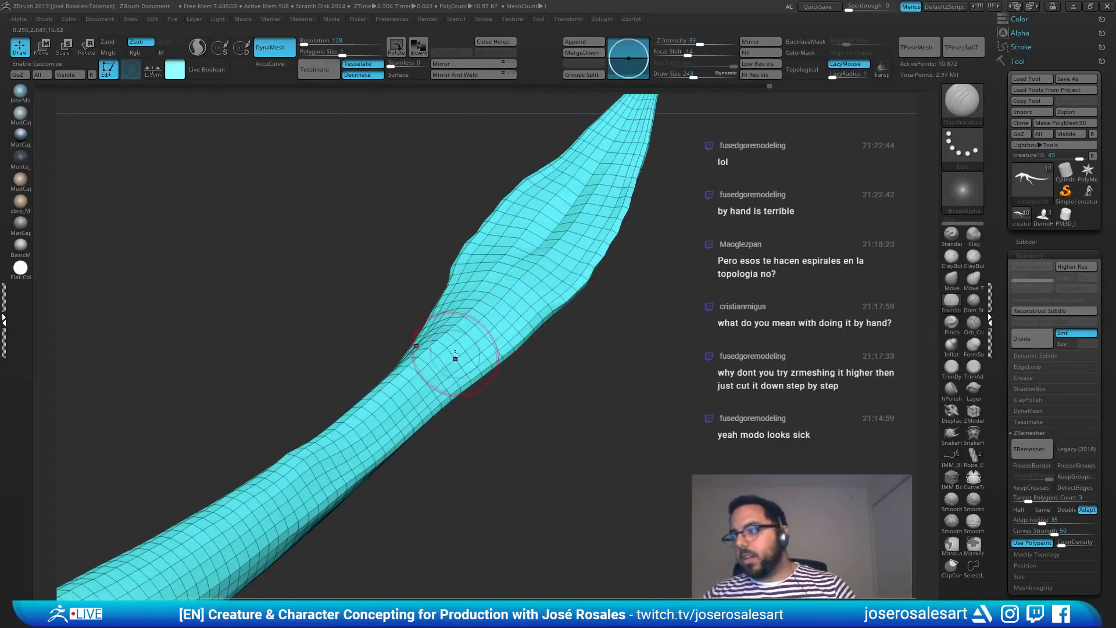
mouse_move(455, 356)
right_mouse_down()
mouse_move(468, 391)
mouse_move(576, 401)
mouse_move(129, 428)
mouse_move(436, 324)
mouse_move(356, 303)
mouse_move(627, 388)
mouse_move(521, 308)
mouse_move(325, 194)
mouse_move(401, 245)
mouse_move(419, 192)
mouse_move(494, 324)
mouse_move(475, 238)
right_mouse_up()
Step: Resize the brush and smooth the mesh in the gaps between the creature's long digits
left_click_drag(392, 215, 386, 215)
right_click_drag(383, 214, 404, 210)
left_click_drag(368, 197, 361, 200, "shift")
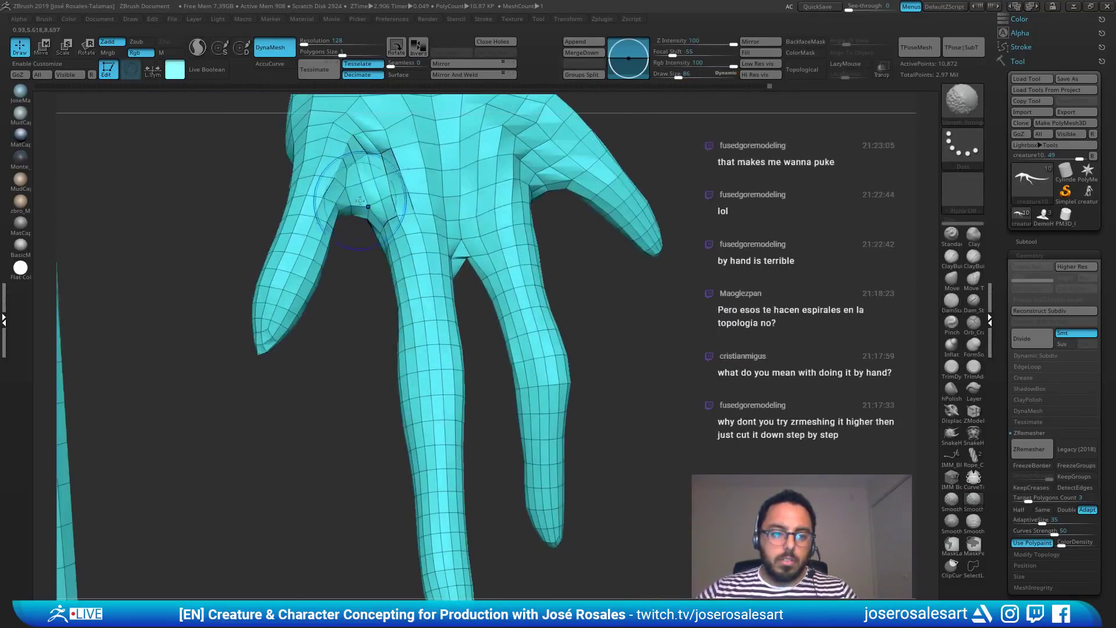
left_click_drag(458, 258, 466, 247, "shift")
Step: Subdivide the creature twice and hide its wireframe to preview the smoothed head, ear and upper body
mouse_move(570, 178)
right_mouse_down()
mouse_move(484, 184)
mouse_move(565, 314)
mouse_move(425, 489)
mouse_move(424, 512)
right_mouse_up()
mouse_move(678, 227)
right_mouse_down("ctrl")
mouse_move(720, 379)
mouse_move(598, 398)
mouse_move(471, 547)
mouse_move(392, 294)
mouse_move(457, 216)
mouse_move(708, 221)
mouse_move(688, 280)
mouse_move(592, 291)
mouse_move(644, 342)
mouse_move(642, 363)
mouse_move(267, 320)
mouse_move(349, 349)
mouse_move(357, 365)
mouse_move(581, 383)
mouse_move(516, 211)
mouse_move(530, 300)
right_mouse_up("ctrl")
right_click(461, 401)
right_click_drag(461, 401, 488, 341)
mouse_move(485, 385)
right_mouse_down()
mouse_move(516, 368)
mouse_move(575, 253)
mouse_move(560, 305)
mouse_move(608, 256)
mouse_move(578, 291)
mouse_move(595, 181)
mouse_move(589, 321)
right_mouse_up()
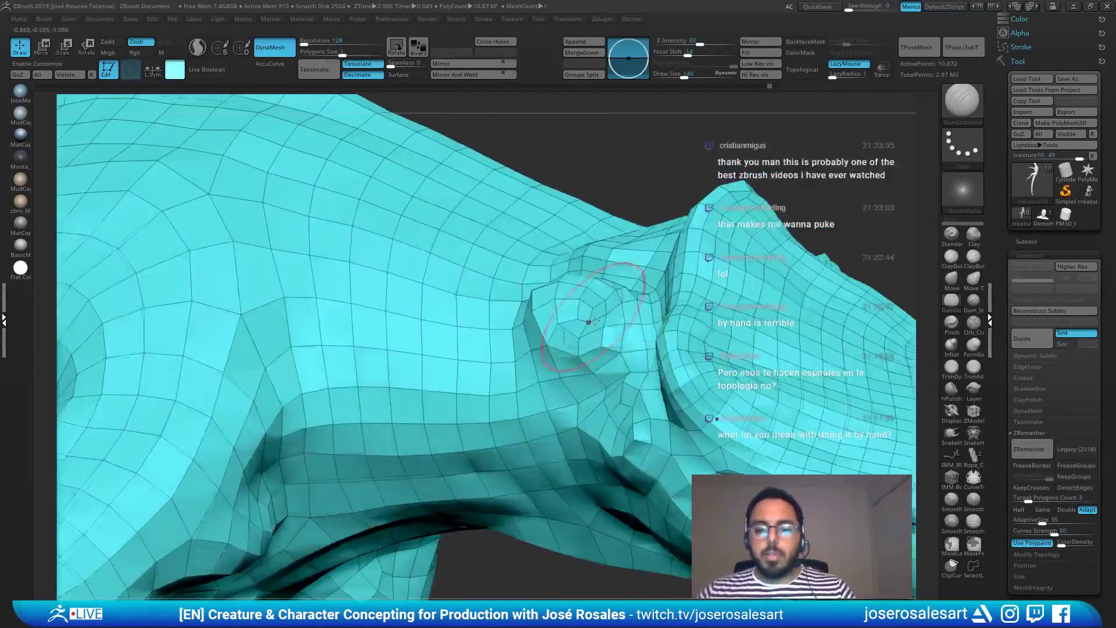
right_click_drag(625, 409, 583, 350)
key("ctrl+d")
key("ctrl+d")
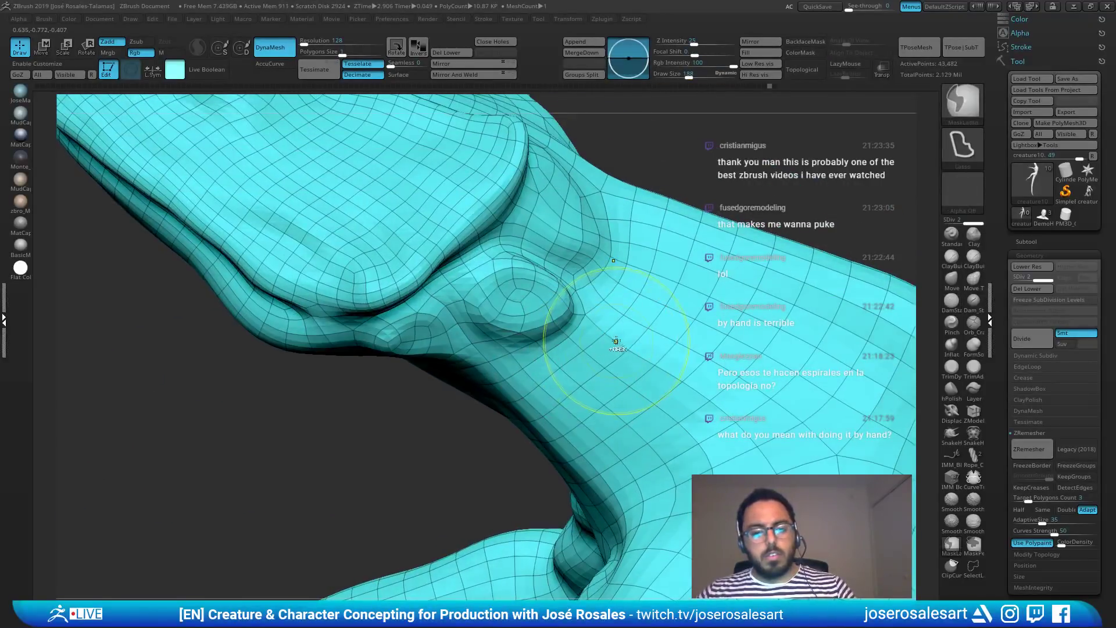
key("shift+f")
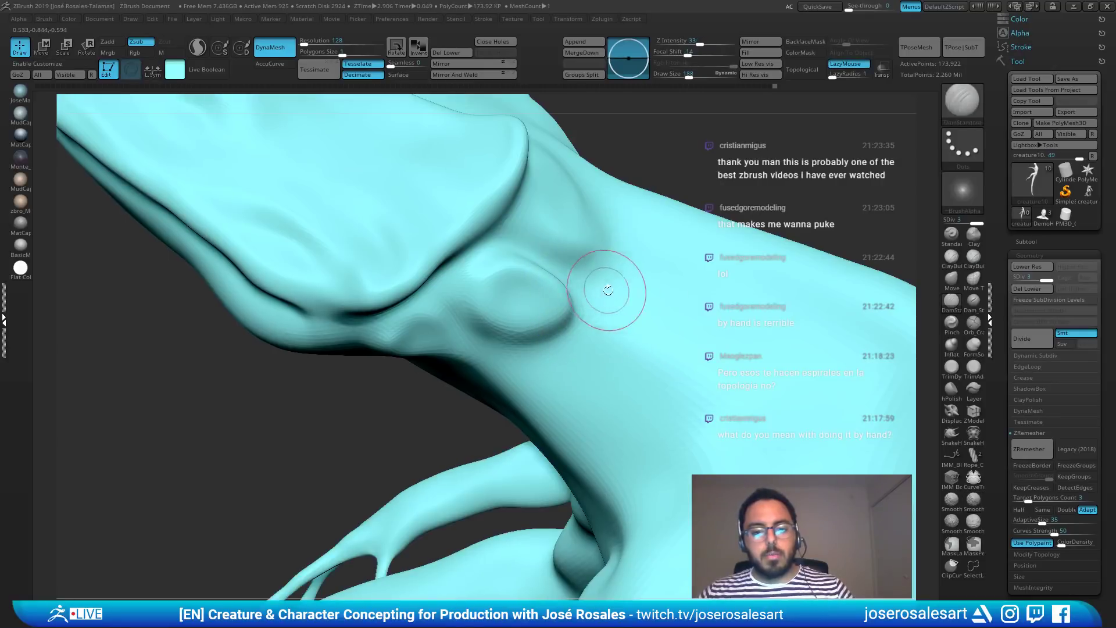
mouse_move(646, 272)
right_mouse_down()
mouse_move(634, 295)
mouse_move(525, 218)
mouse_move(372, 257)
right_mouse_up()
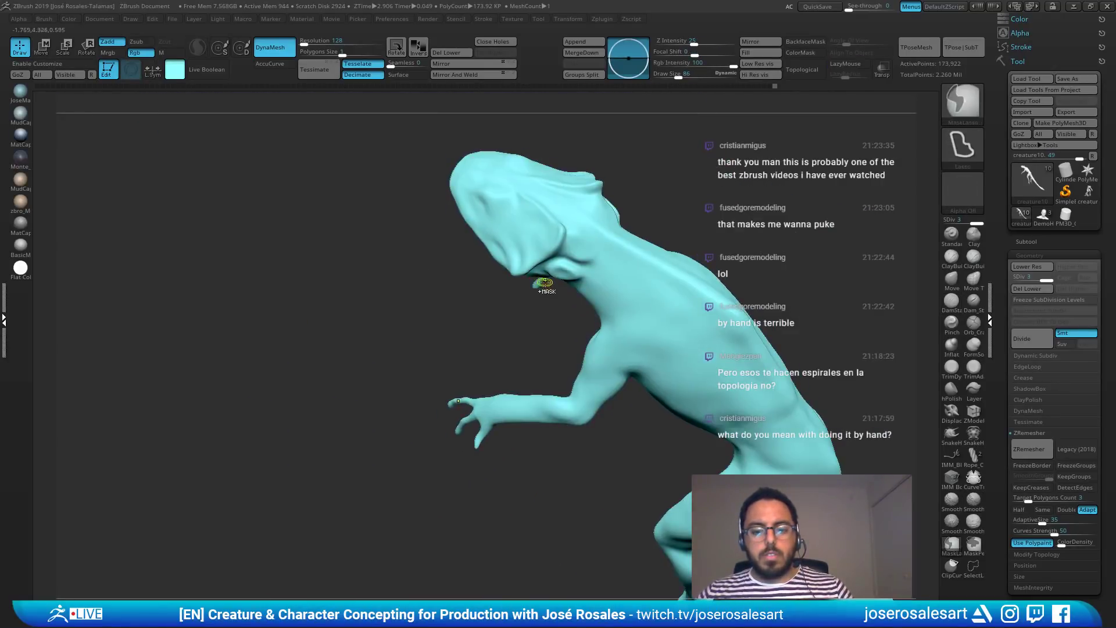
mouse_move(606, 282)
right_mouse_down()
mouse_move(494, 257)
mouse_move(483, 291)
right_mouse_up()
right_click(482, 334)
mouse_move(482, 335)
right_mouse_down()
mouse_move(460, 245)
mouse_move(488, 302)
right_mouse_up()
Step: Show the wireframe on the undivided mesh and examine the topology of the head, chest and belly
key("shift+f")
key("s")
mouse_move(584, 250)
right_mouse_down("ctrl")
mouse_move(628, 301)
mouse_move(588, 250)
mouse_move(613, 288)
mouse_move(673, 272)
mouse_move(725, 382)
mouse_move(768, 180)
right_mouse_up("ctrl")
left_click(631, 301)
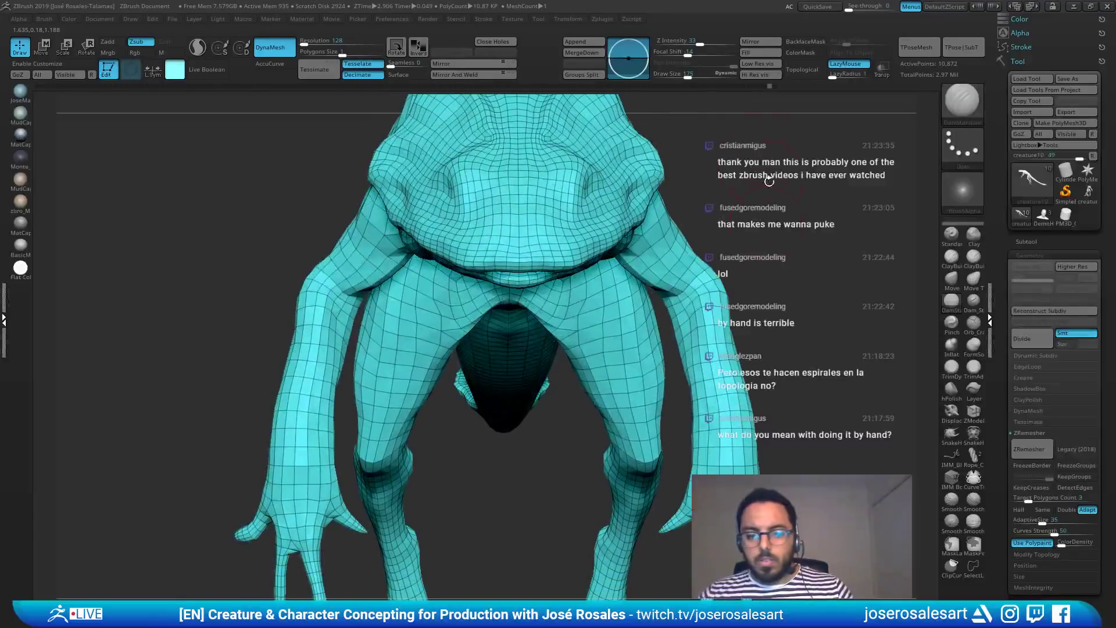
right_click_drag(713, 390, 610, 325, "alt")
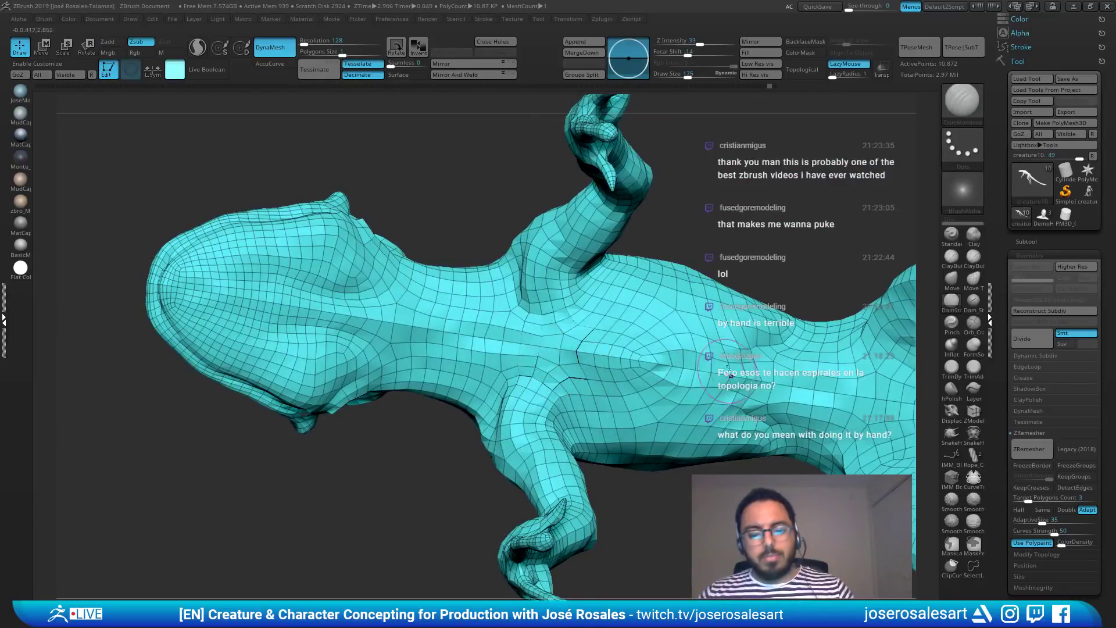
right_click_drag(809, 349, 605, 343, "alt")
mouse_move(605, 343)
right_mouse_down()
mouse_move(629, 396)
mouse_move(619, 381)
right_mouse_up()
key("shift")
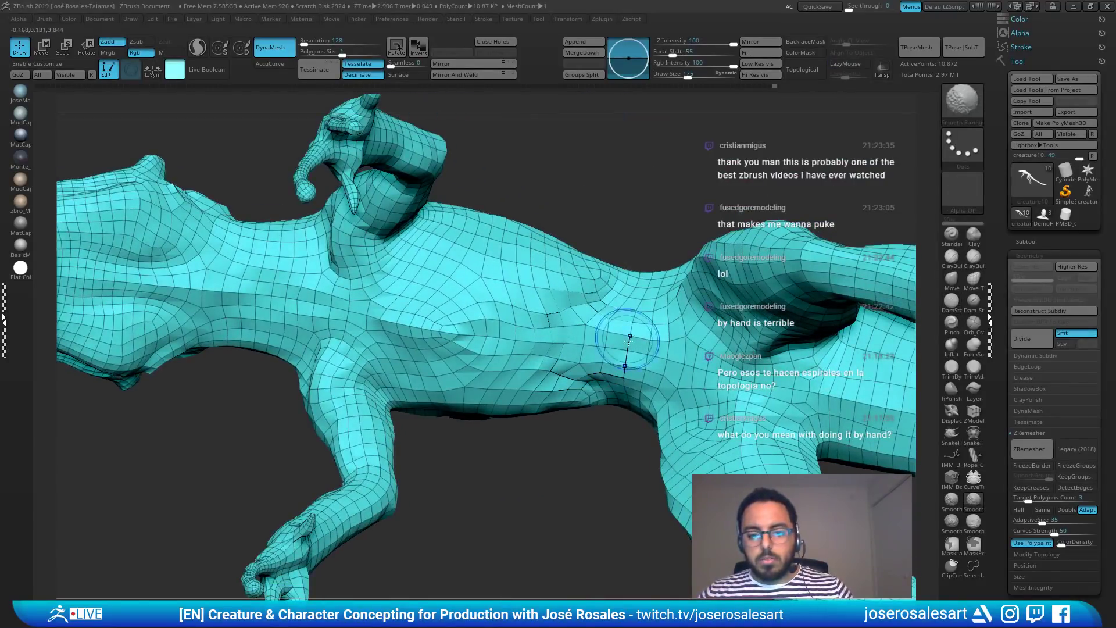
mouse_move(628, 341)
right_mouse_down()
mouse_move(631, 303)
mouse_move(675, 291)
mouse_move(742, 462)
mouse_move(531, 373)
mouse_move(413, 376)
mouse_move(608, 164)
right_mouse_up()
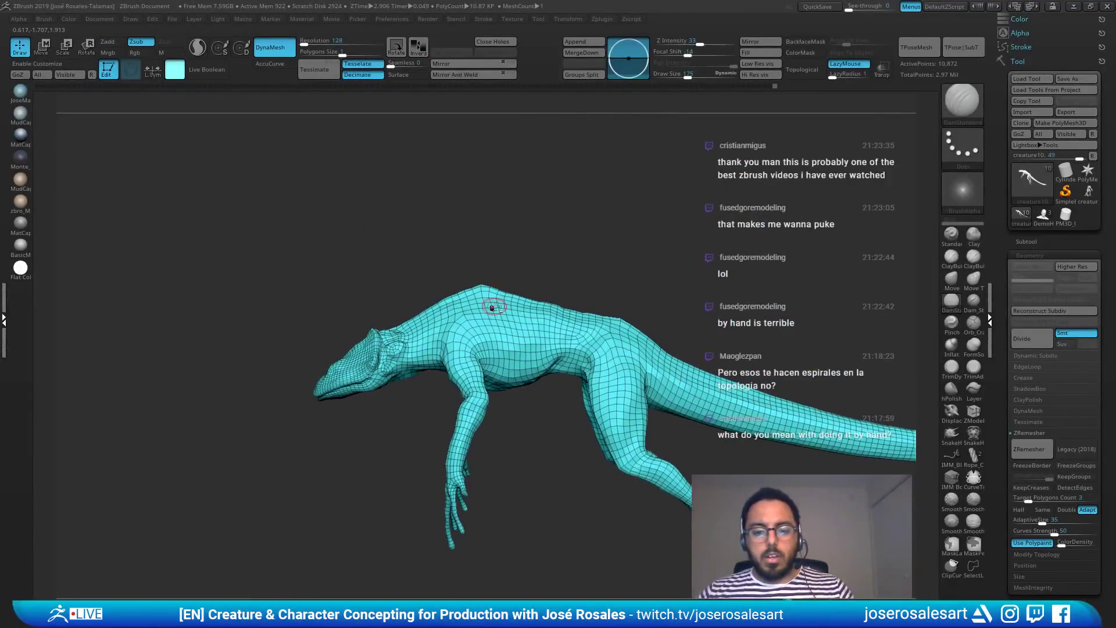
Step: Show all subtools together and compare the remeshed body with the original sculpt
mouse_move(495, 306)
right_mouse_down("ctrl")
mouse_move(651, 302)
mouse_move(506, 291)
right_mouse_up("ctrl")
key("shift+s")
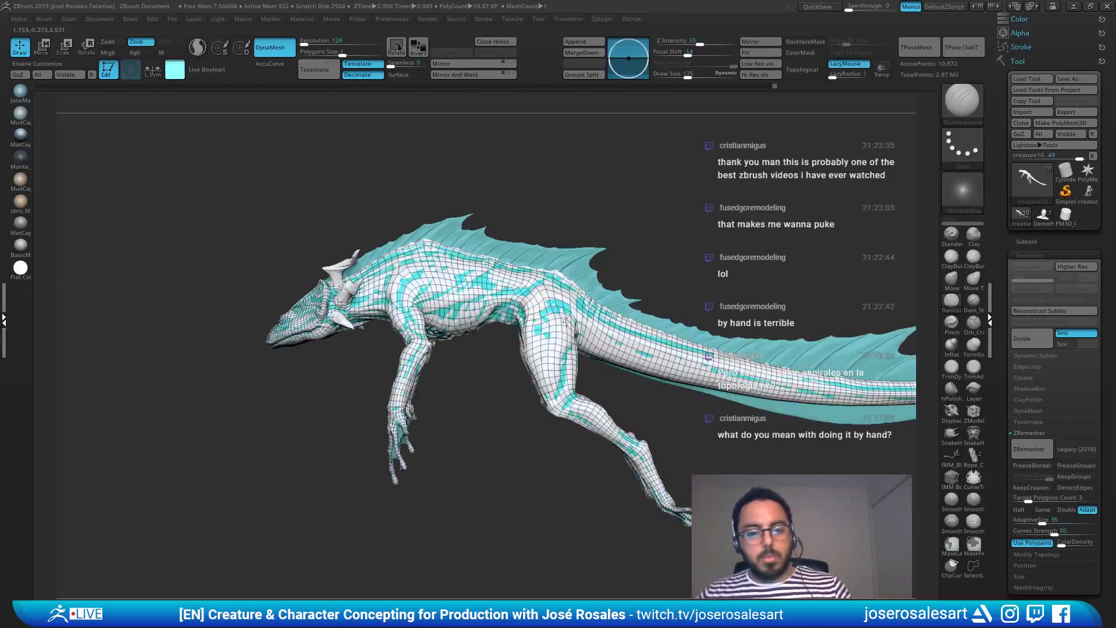
right_click_drag(567, 322, 805, 264)
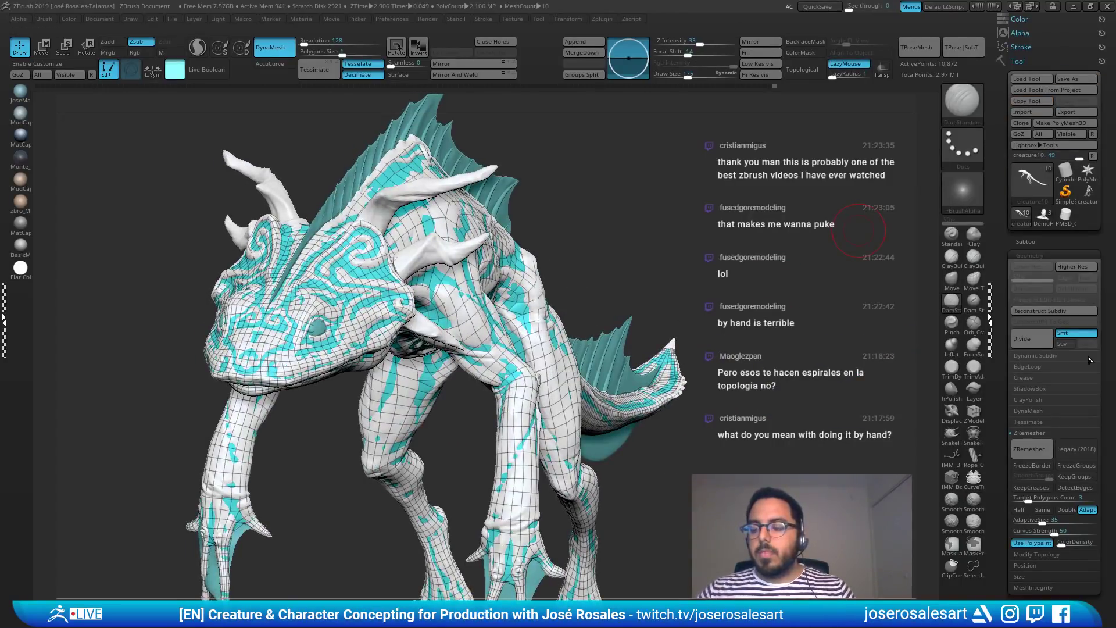
Step: Hide the wireframe, isolate the remeshed body and examine its faceted surface from several sides
key("shift+f")
right_click_drag(667, 356, 518, 308)
key("shift+s")
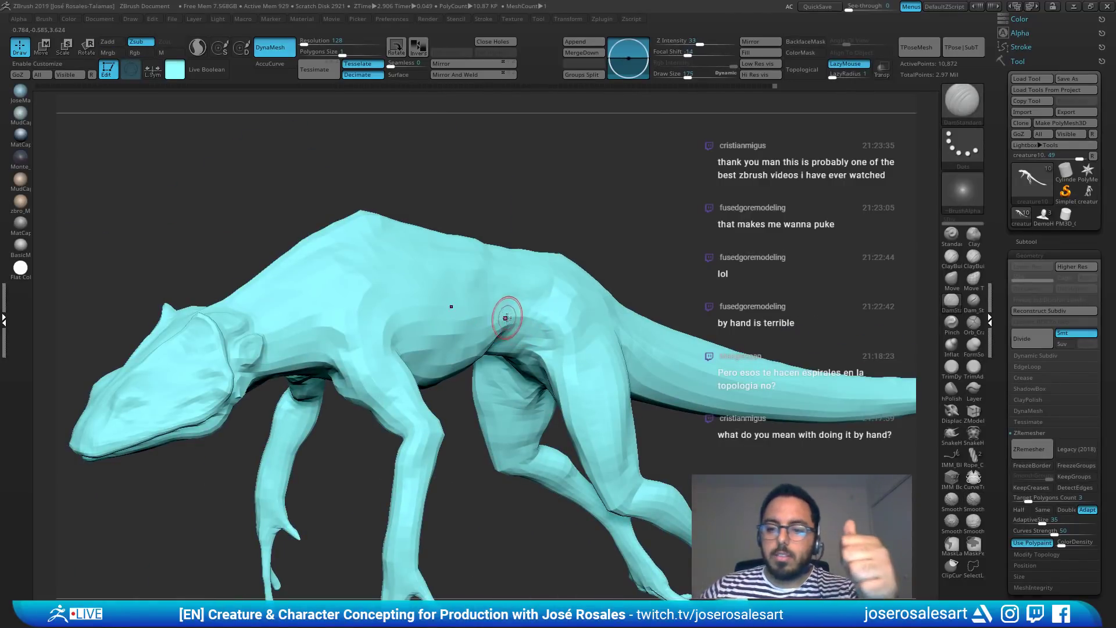
right_click_drag(505, 317, 565, 272)
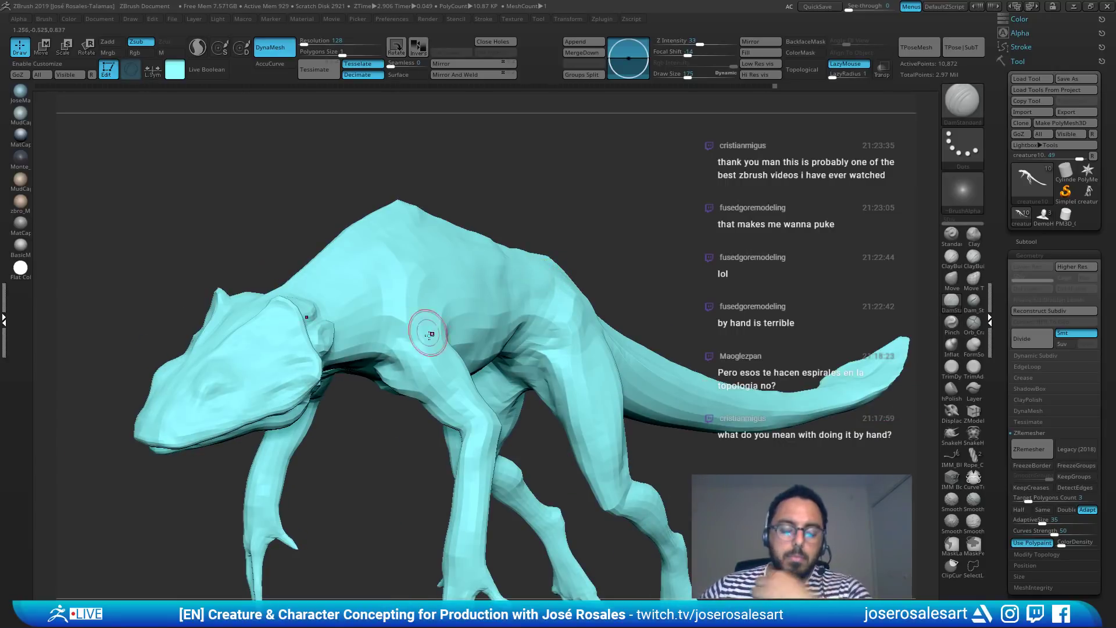
left_click_drag(448, 319, 465, 319)
right_click_drag(451, 308, 436, 332)
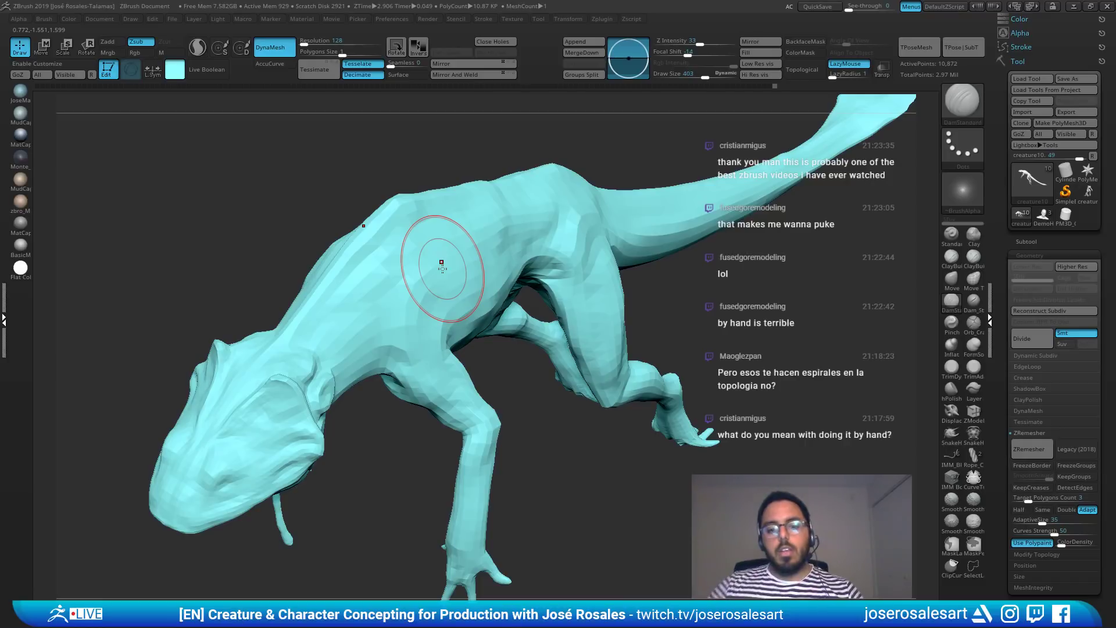
right_click_drag(406, 304, 393, 277)
mouse_move(625, 293)
right_mouse_down()
mouse_move(605, 250)
mouse_move(536, 243)
right_mouse_up()
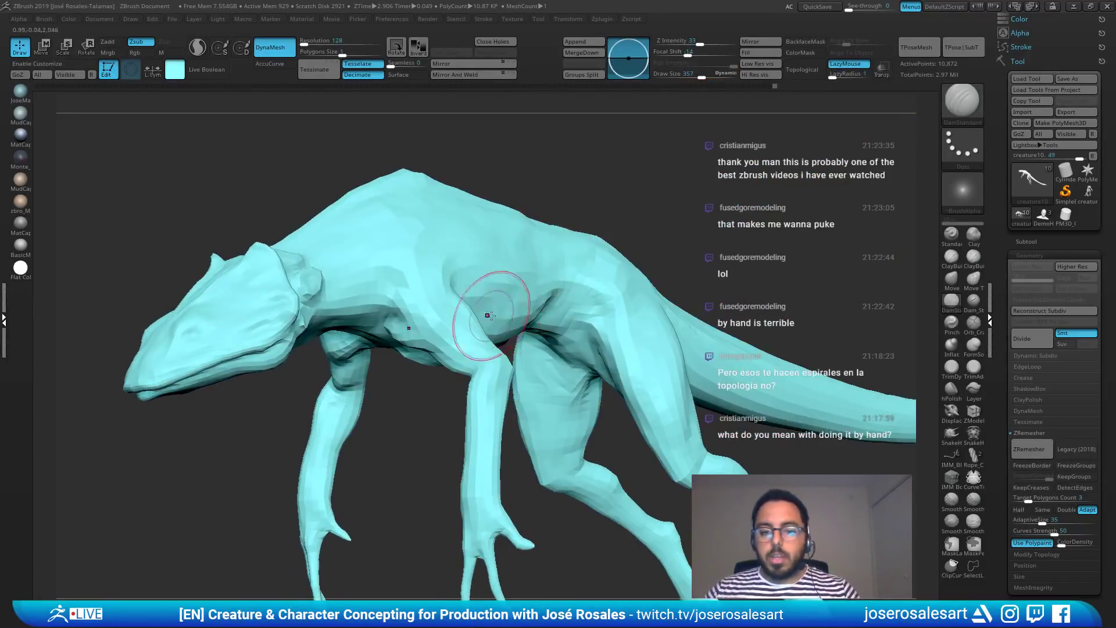
right_click_drag(490, 316, 543, 237)
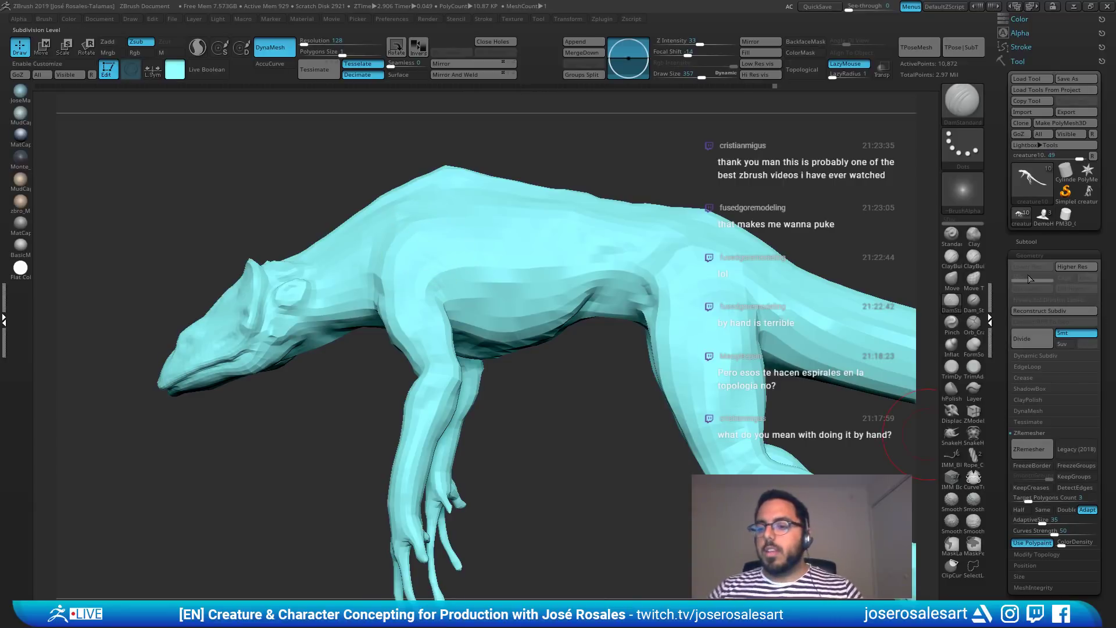
left_click(1028, 244)
left_click(1035, 243)
left_click(1041, 257)
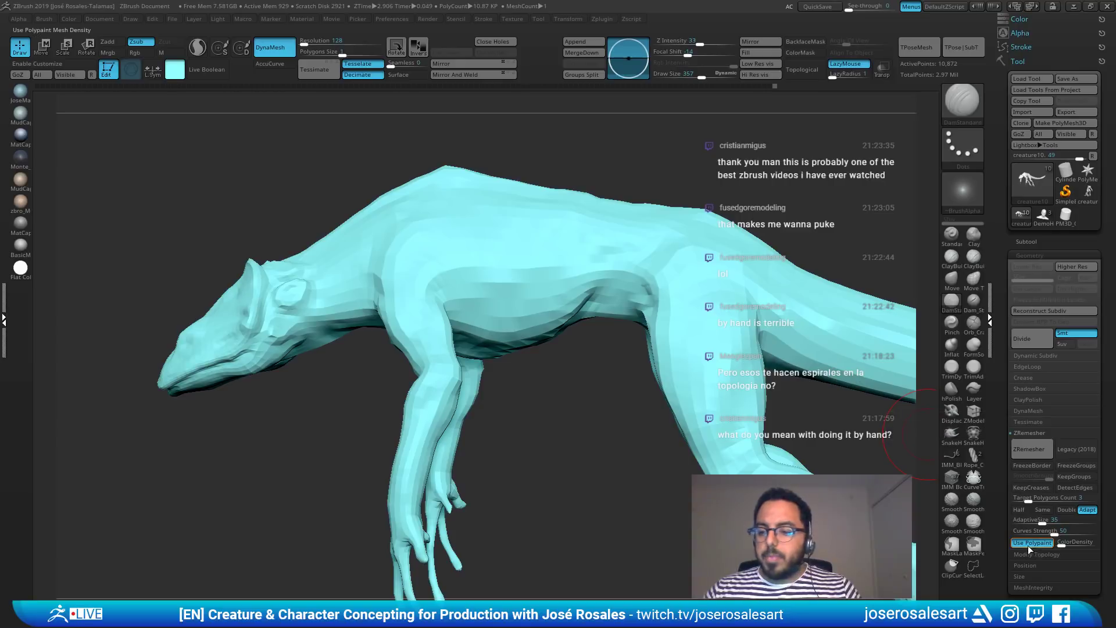
Step: Set the active colour to white and switch the creature to the MudCap material
left_click_drag(396, 403, 434, 382)
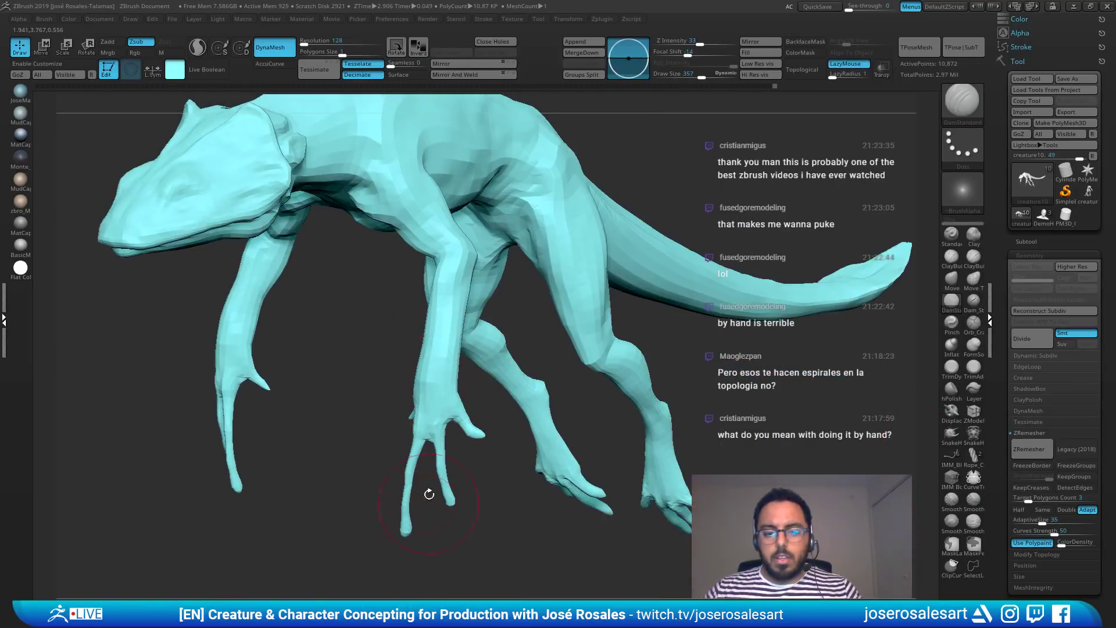
right_click_drag(183, 226, 362, 357, "alt")
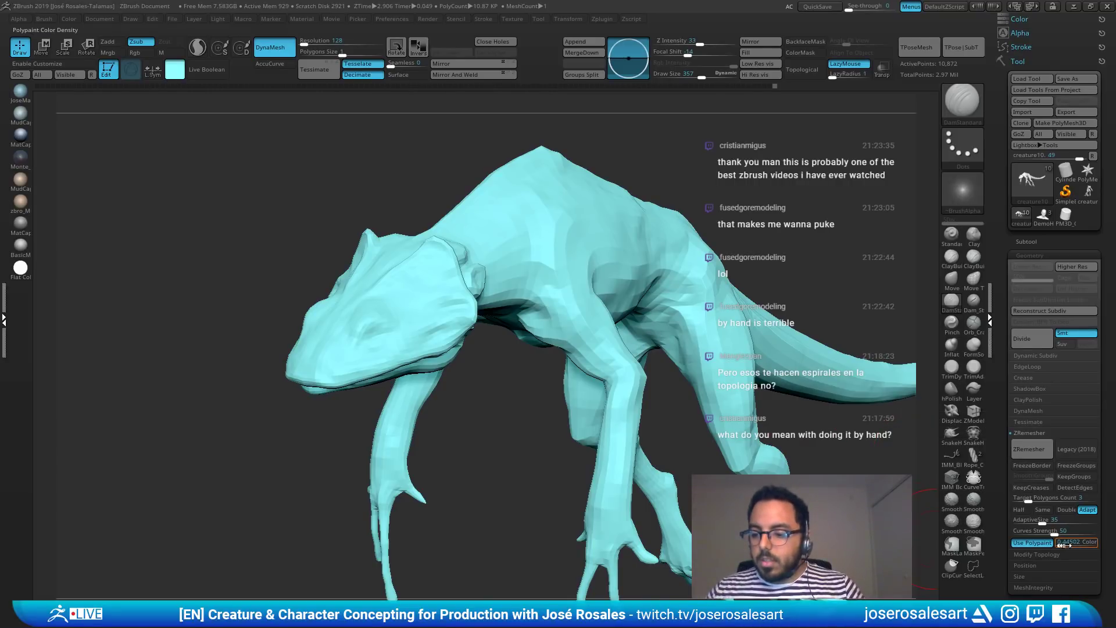
left_click(174, 70)
left_click(88, 19)
left_click_drag(257, 116, 355, 239)
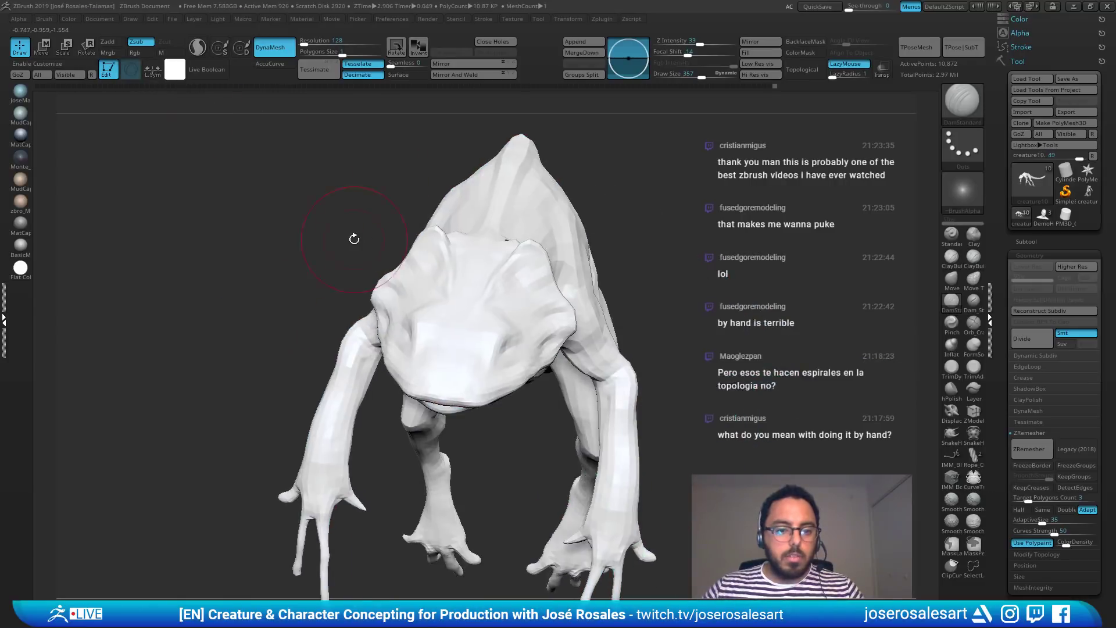
left_click(21, 113)
left_click_drag(430, 215, 768, 237)
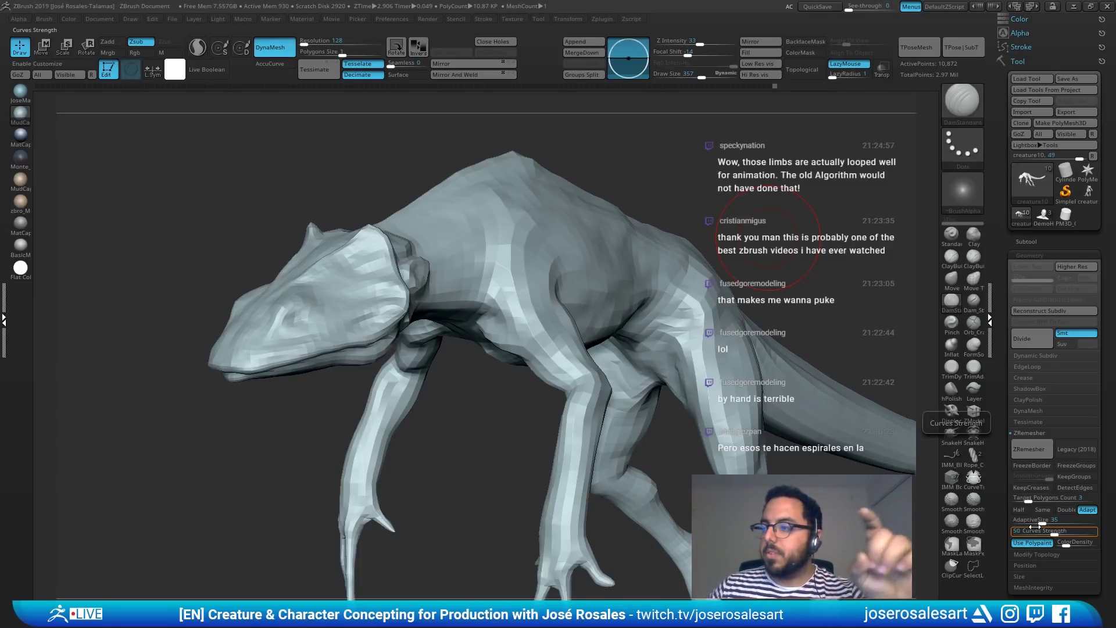
Step: Show the wireframe and examine the edge flow along the tail, hind legs, forelegs and head
key("shift+f")
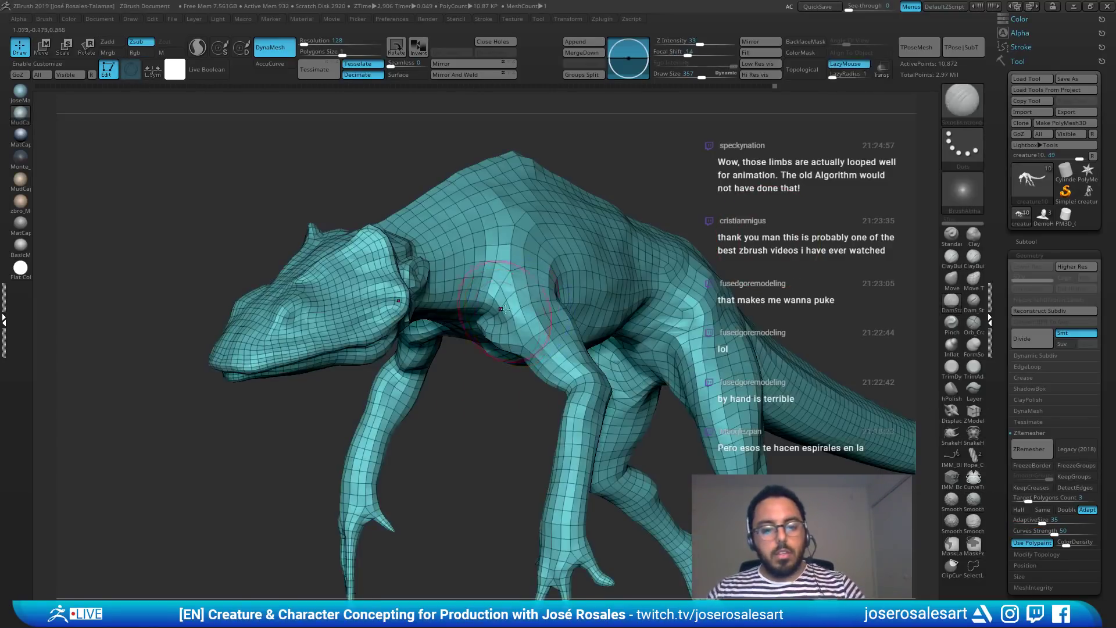
right_click_drag(504, 309, 669, 277)
key("s")
left_click_drag(669, 278, 665, 278)
right_click_drag(665, 278, 636, 317, "alt")
right_click_drag(783, 349, 528, 382, "alt")
right_click_drag(896, 385, 734, 388, "alt")
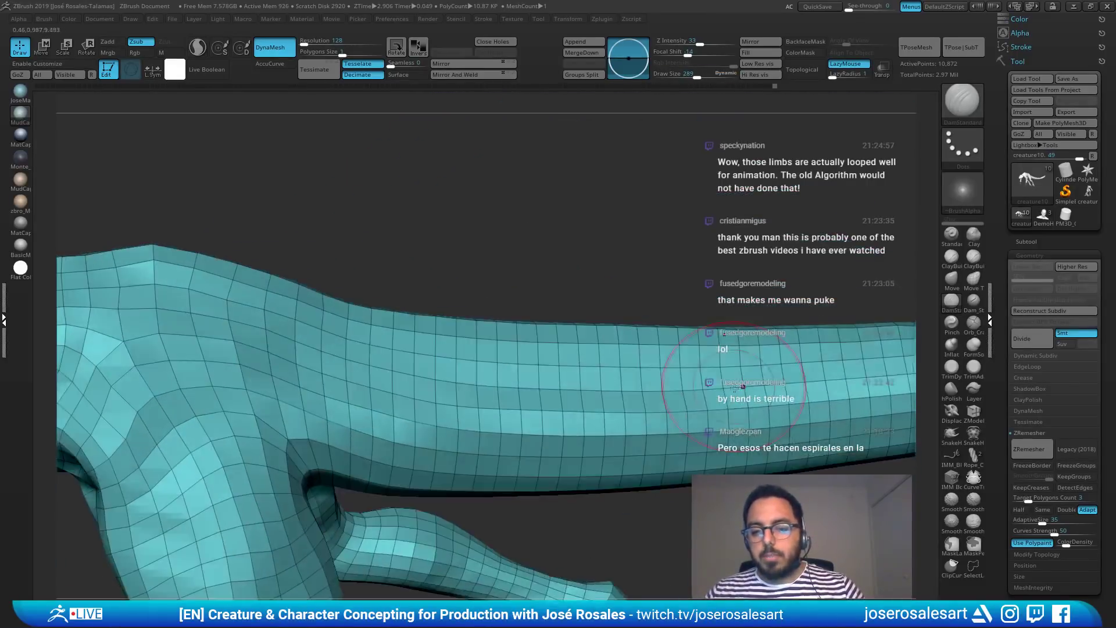
right_click_drag(314, 558, 408, 337, "alt")
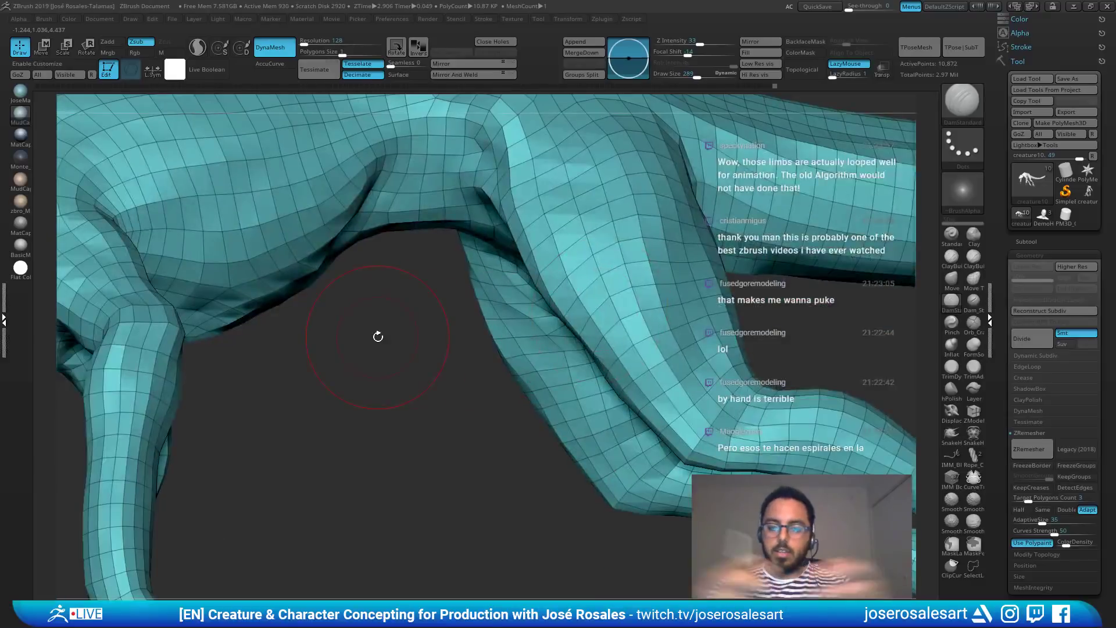
mouse_move(211, 284)
right_mouse_down("ctrl")
mouse_move(256, 324)
mouse_move(461, 349)
right_mouse_up("ctrl")
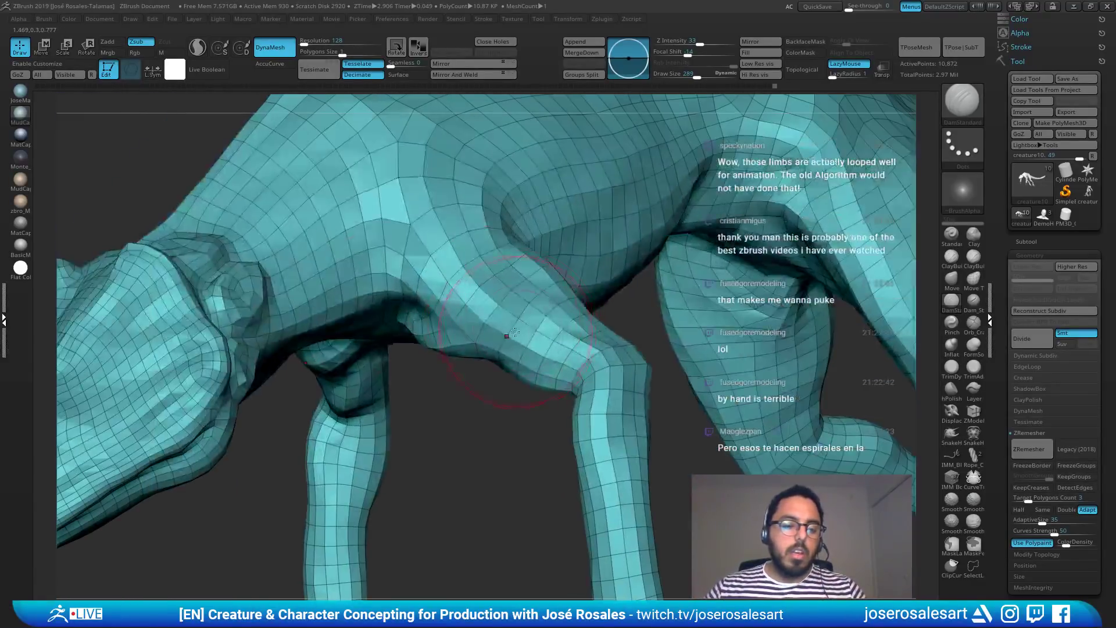
right_click_drag(687, 317, 929, 298, "alt")
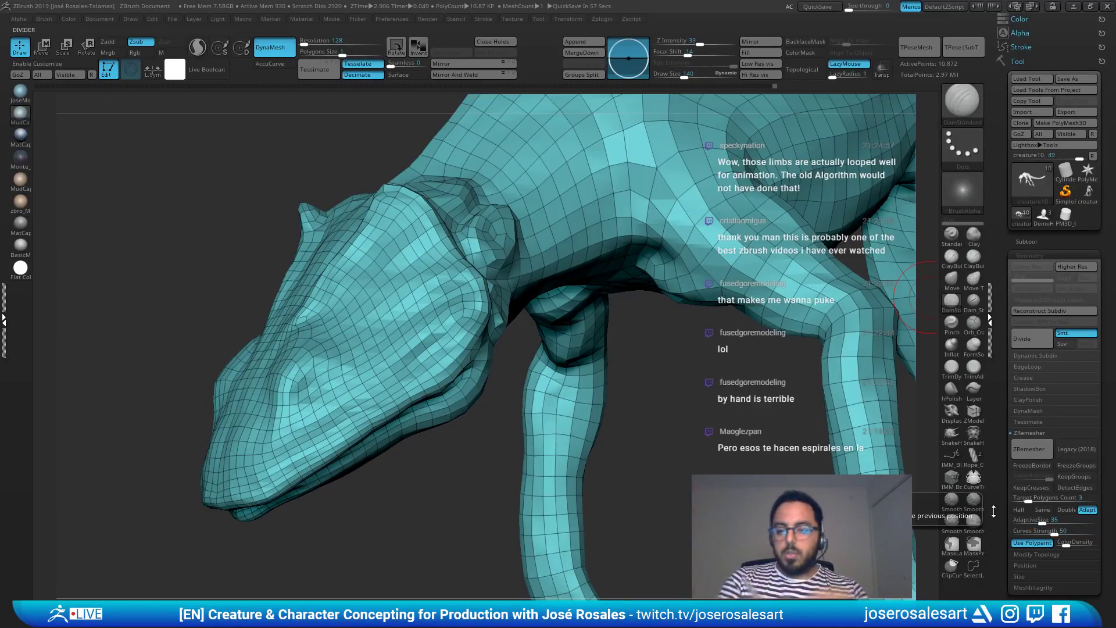
right_click_drag(466, 285, 601, 330)
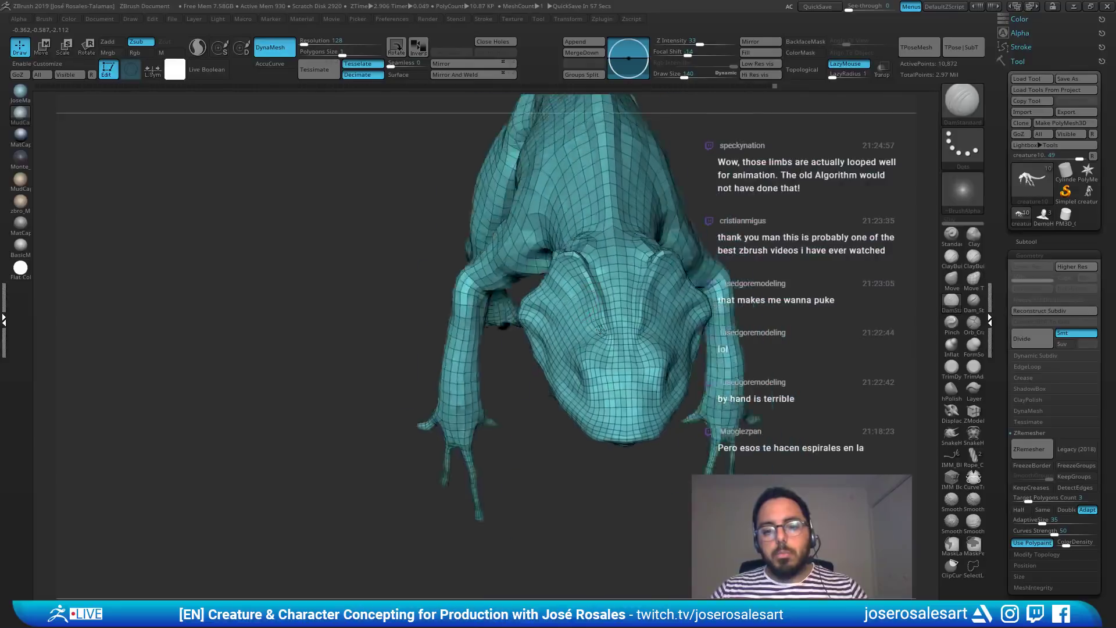
mouse_move(599, 330)
left_mouse_down()
mouse_move(552, 296)
mouse_move(586, 291)
mouse_move(506, 279)
mouse_move(683, 264)
mouse_move(466, 289)
left_mouse_up()
Step: Compare the remesh with all subtools visible from both sides of the creature, and isolate the body again
key("shift+s")
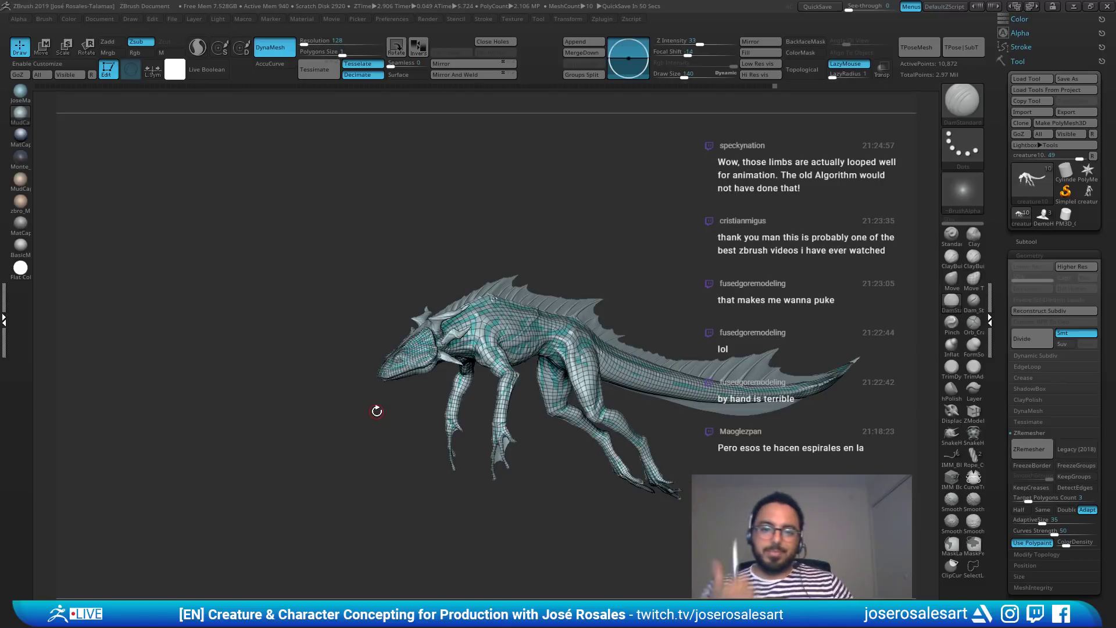
mouse_move(449, 385)
right_mouse_down()
mouse_move(620, 406)
mouse_move(563, 384)
mouse_move(508, 400)
right_mouse_up()
left_click_drag(507, 400, 514, 331)
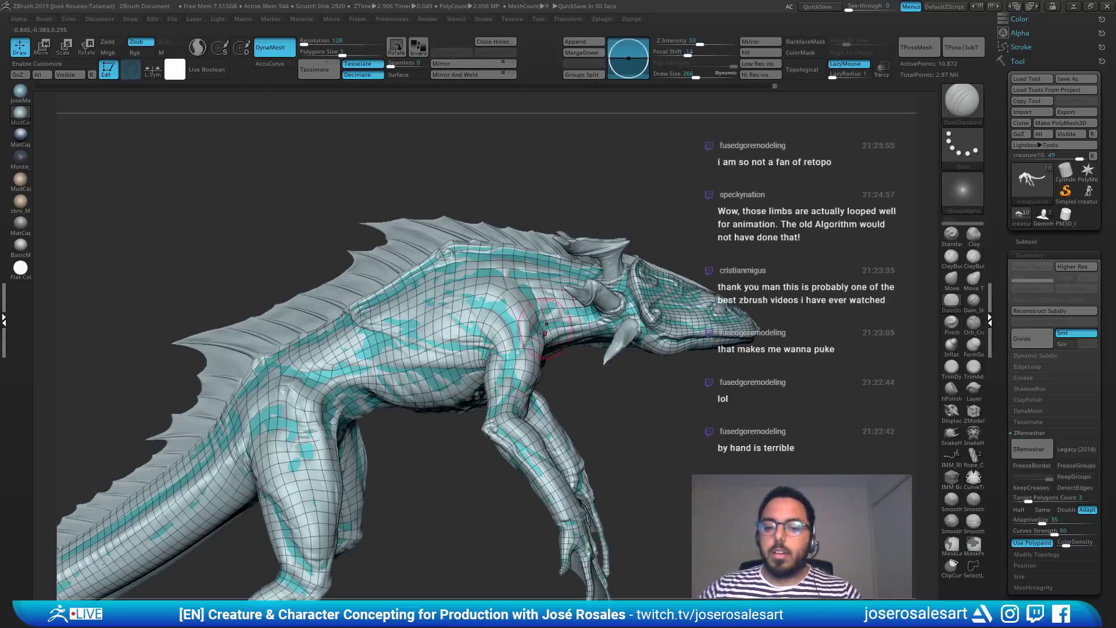
right_click_drag(558, 317, 506, 376)
left_click_drag(506, 375, 605, 356)
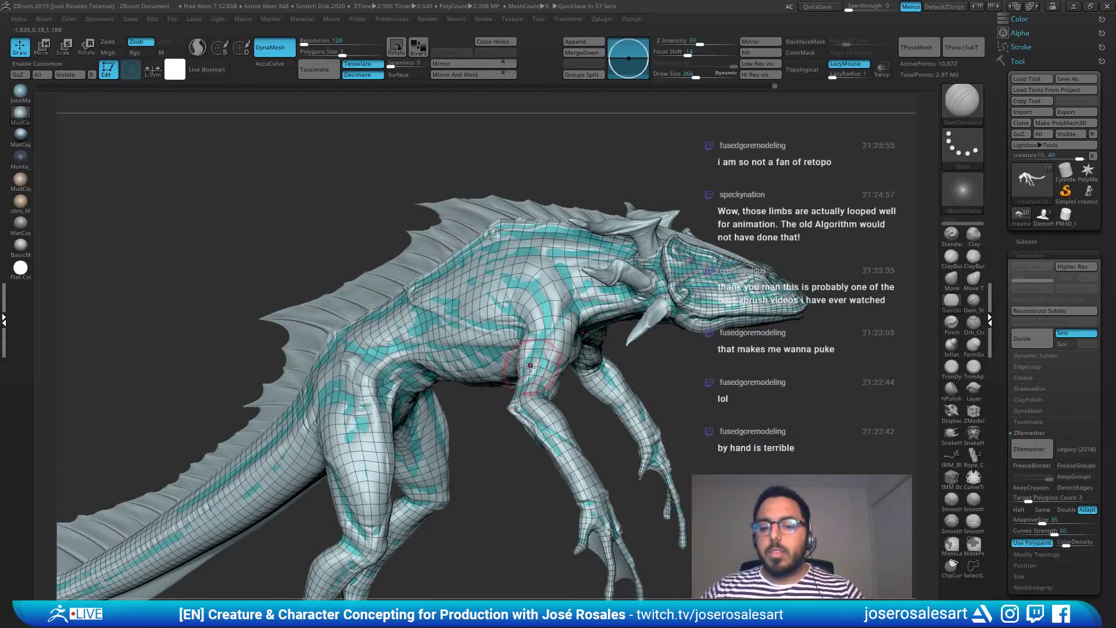
right_click_drag(546, 370, 524, 350)
right_click_drag(637, 359, 587, 304)
left_click_drag(586, 303, 659, 348)
right_click_drag(634, 378, 637, 433)
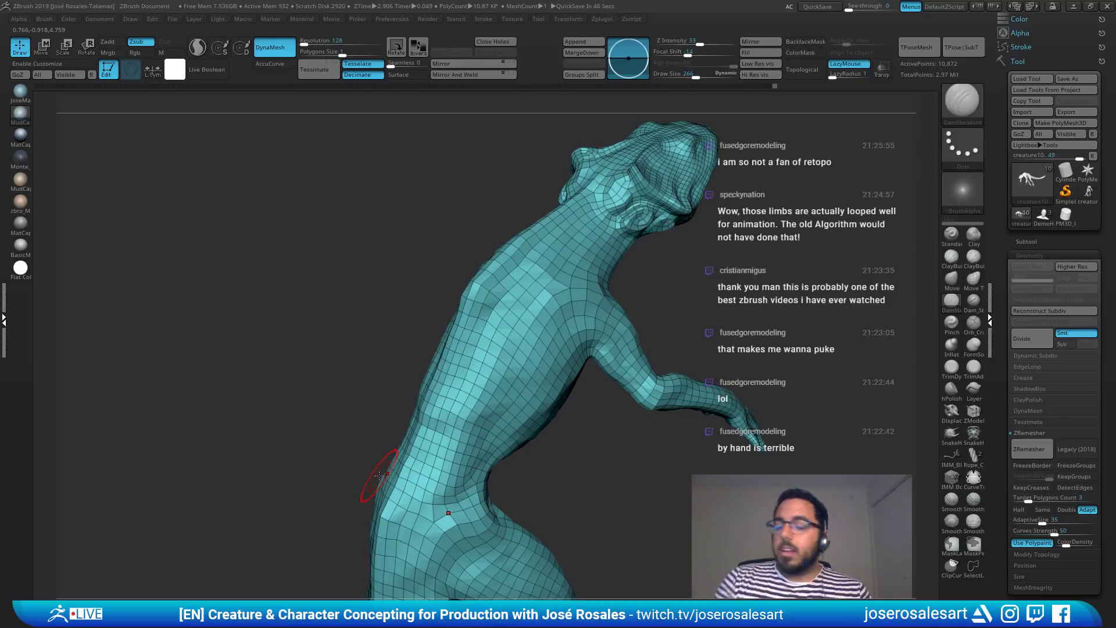
Step: Examine the remeshed topology around the creature's back, shoulder and foreleg
right_click_drag(657, 308, 645, 297)
right_click_drag(616, 262, 604, 315, "ctrl")
key("s")
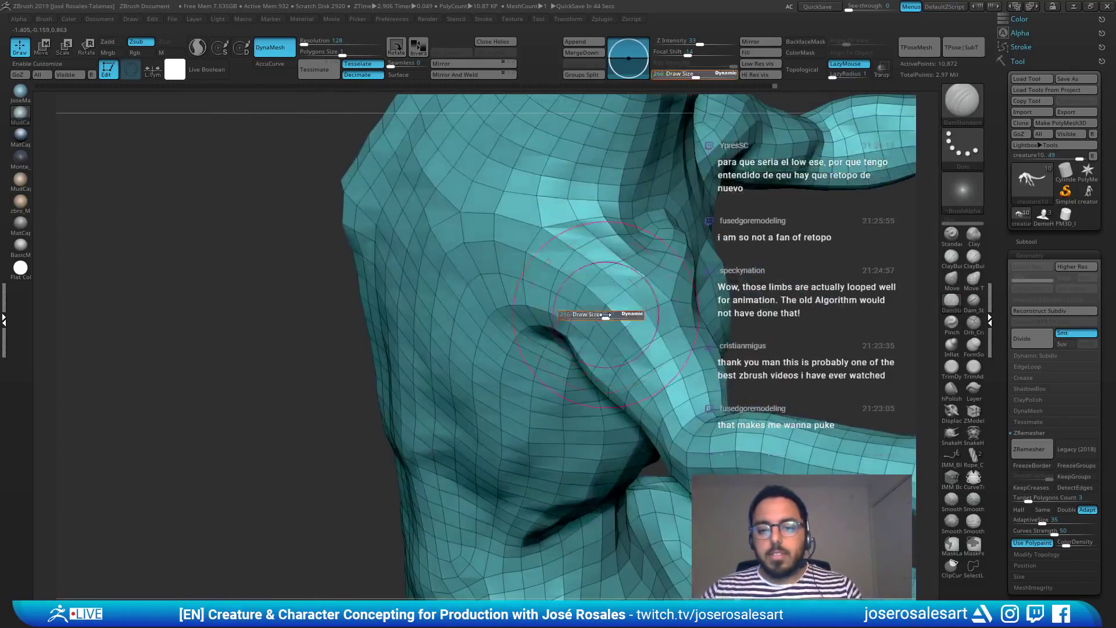
left_click_drag(606, 315, 599, 315)
mouse_move(599, 315)
right_mouse_down()
mouse_move(576, 321)
mouse_move(733, 375)
mouse_move(680, 398)
mouse_move(678, 387)
mouse_move(561, 454)
mouse_move(658, 434)
mouse_move(664, 401)
mouse_move(614, 417)
right_mouse_up()
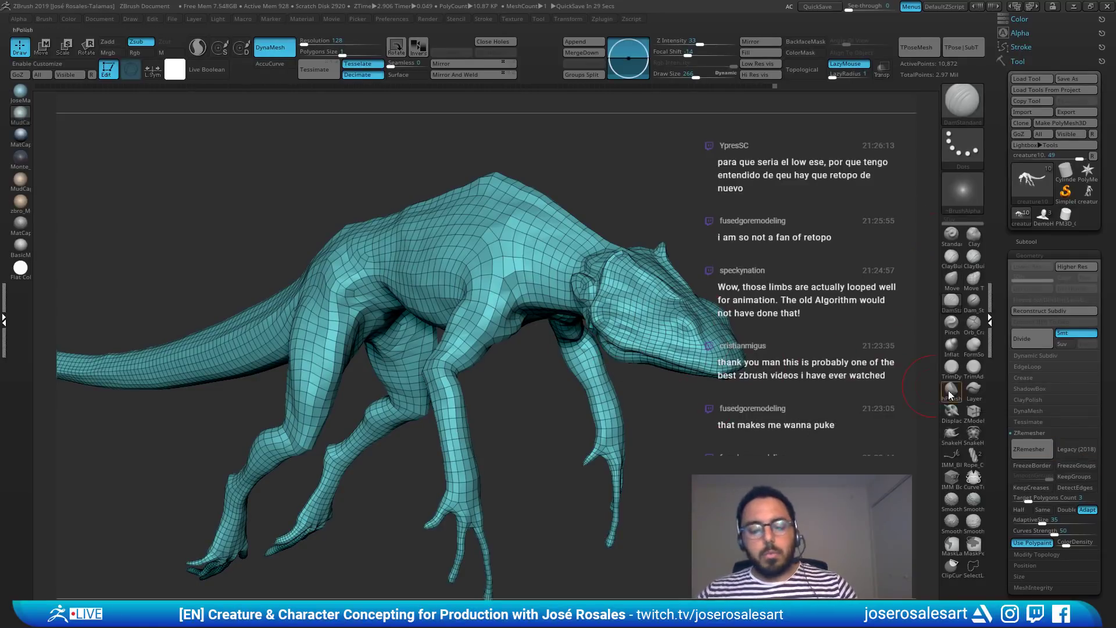
Step: Examine the remeshed edge flow around the creature's face, head, belly, forelegs and hips
left_click_drag(1001, 277, 1002, 170)
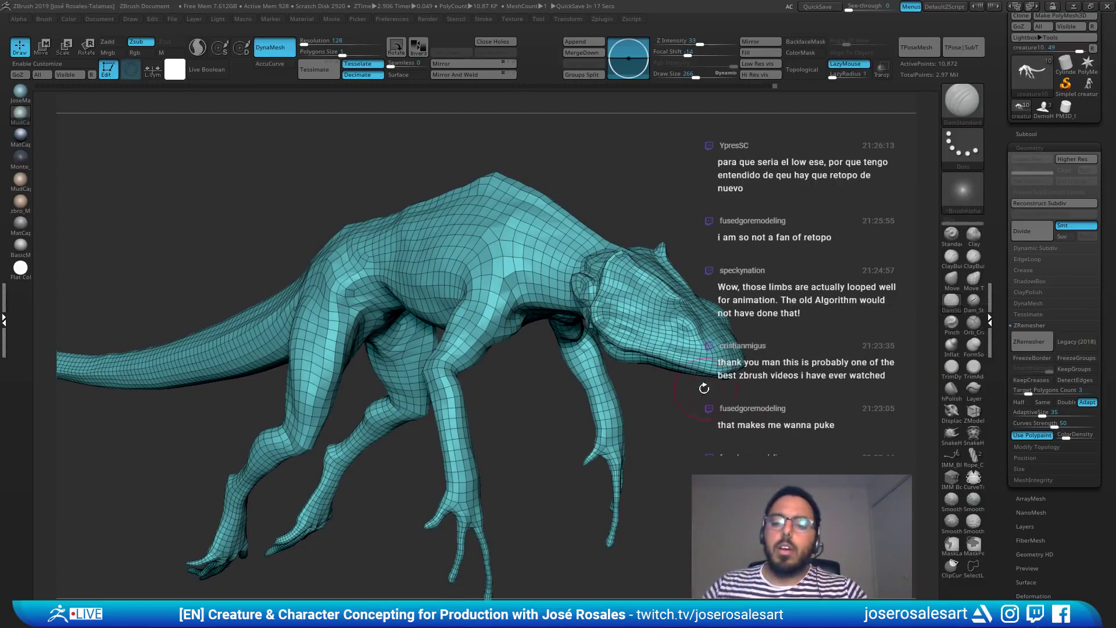
right_click_drag(704, 387, 599, 342)
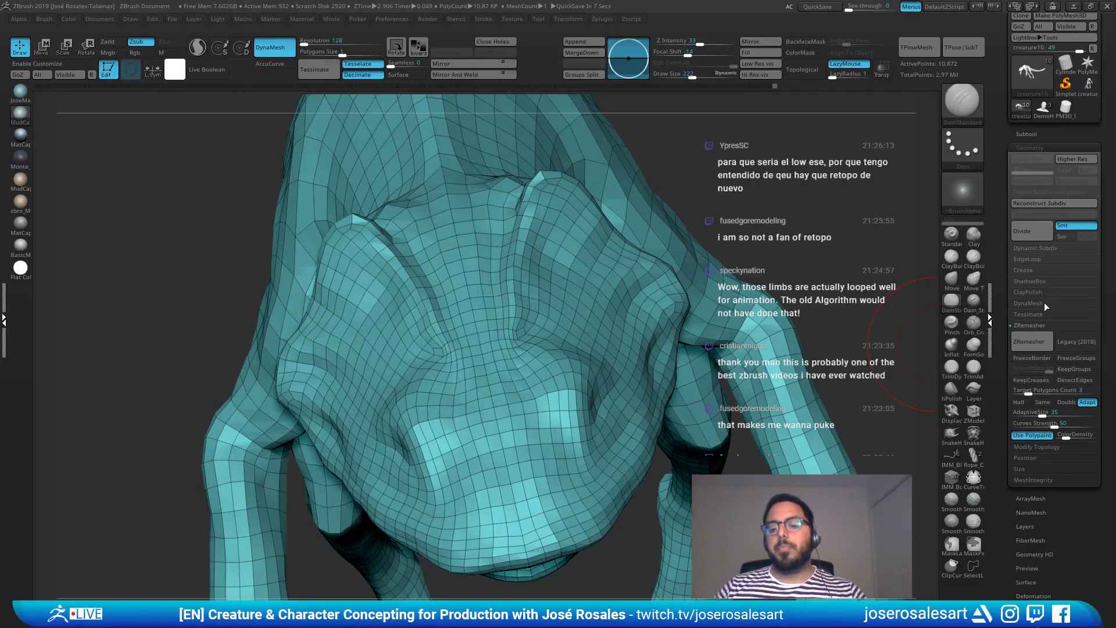
key("s")
left_click_drag(566, 307, 544, 308)
right_click_drag(534, 369, 547, 424)
key("s")
left_click_drag(568, 381, 554, 381)
mouse_move(558, 404)
right_mouse_down()
mouse_move(553, 435)
mouse_move(491, 302)
mouse_move(434, 315)
right_mouse_up()
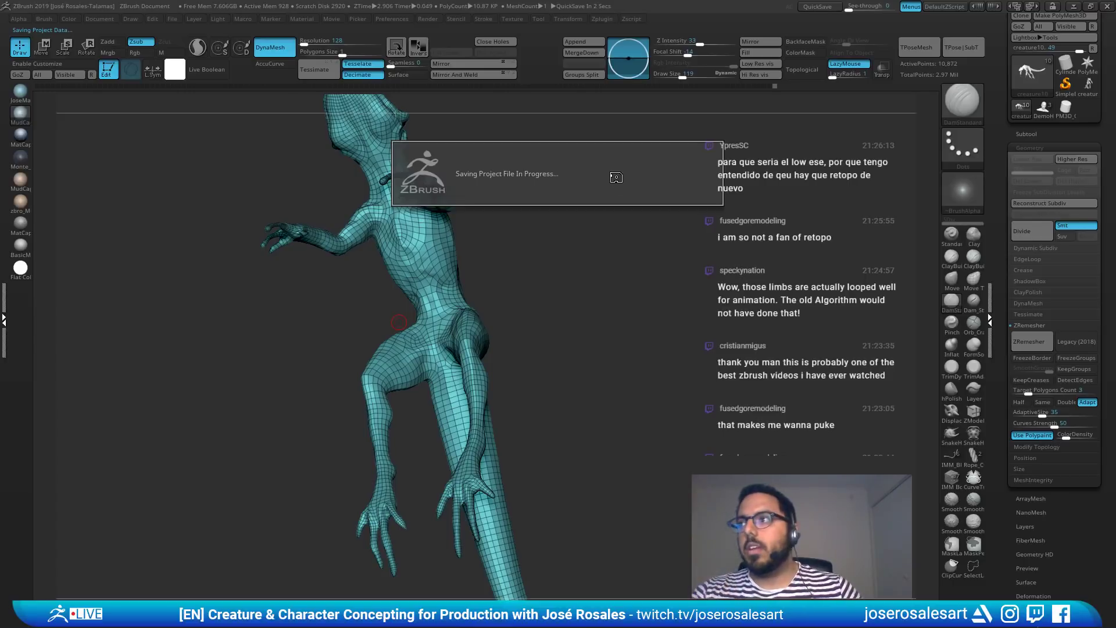
right_click_drag(399, 322, 453, 335, "ctrl")
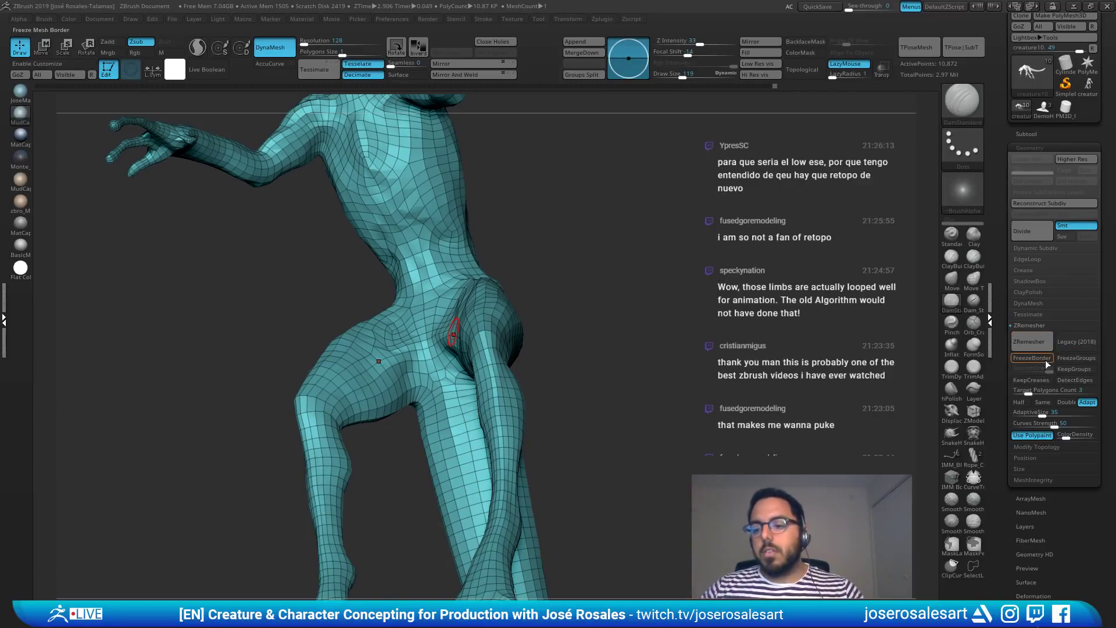
left_click_drag(689, 342, 581, 279, "alt")
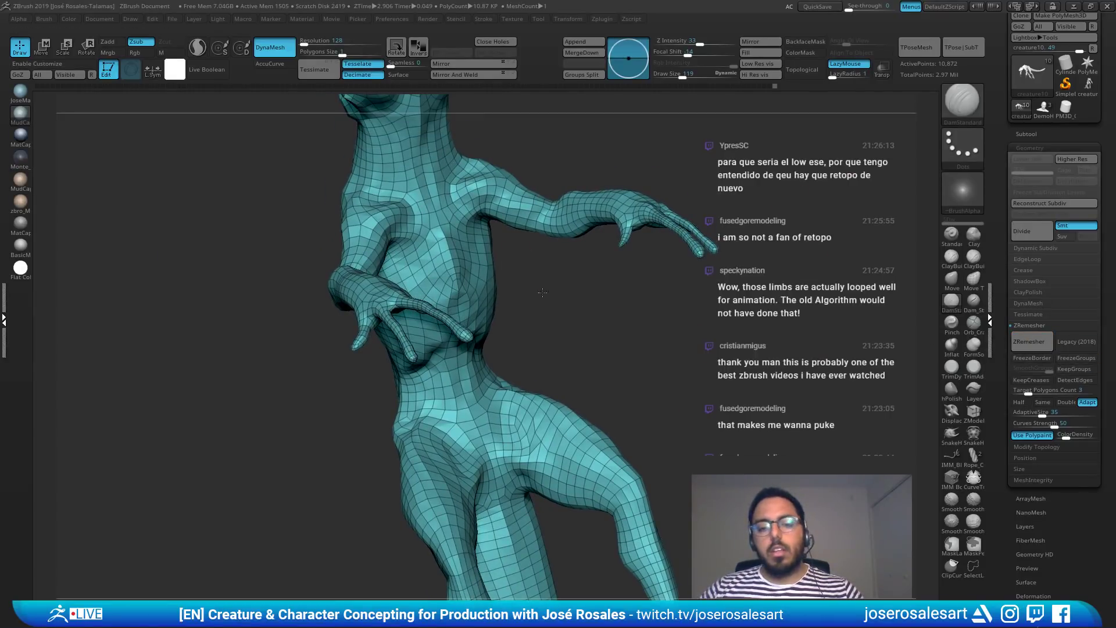
left_click_drag(680, 405, 608, 402)
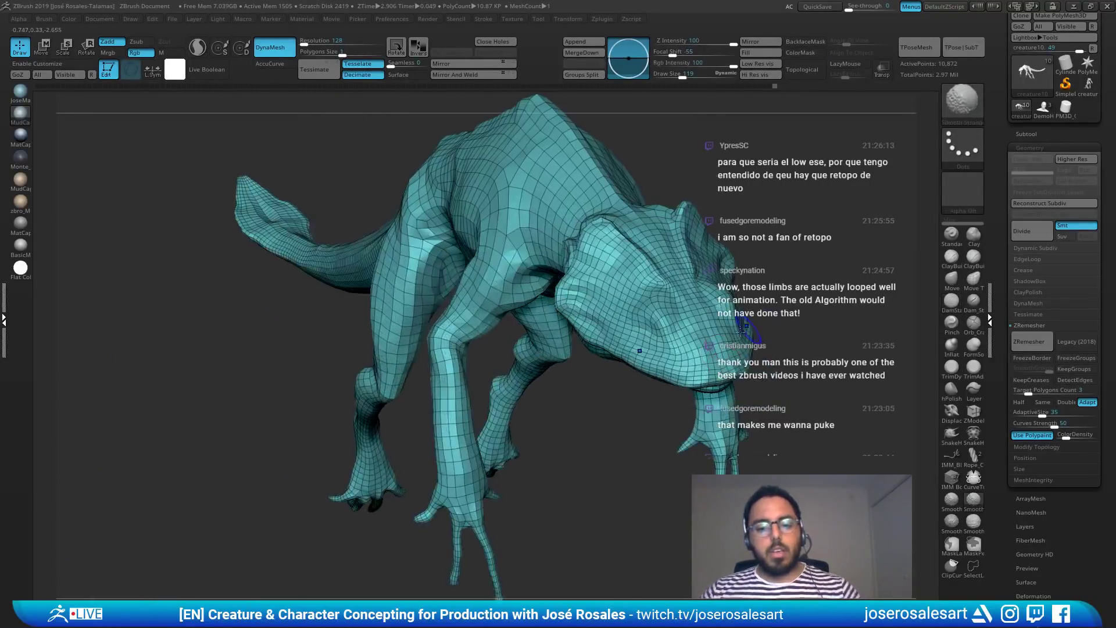
Step: Show all of the creature's subtools and compare the remeshed body with them from the front and side
key("shift+s")
left_click_drag(792, 283, 820, 253)
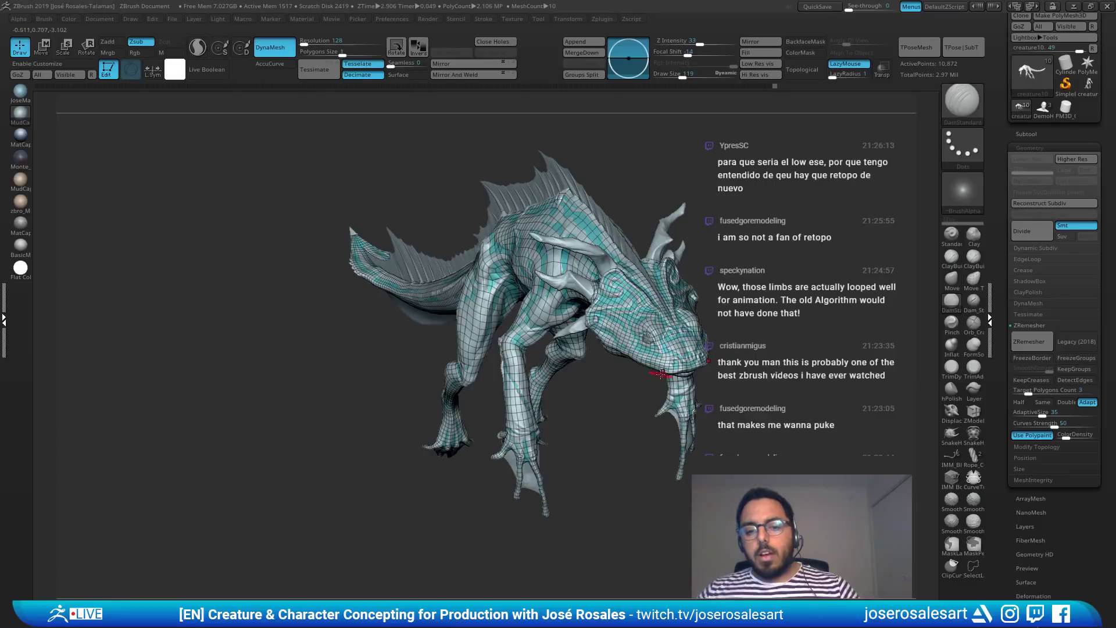
left_click_drag(584, 363, 607, 348)
left_click_drag(727, 347, 599, 294)
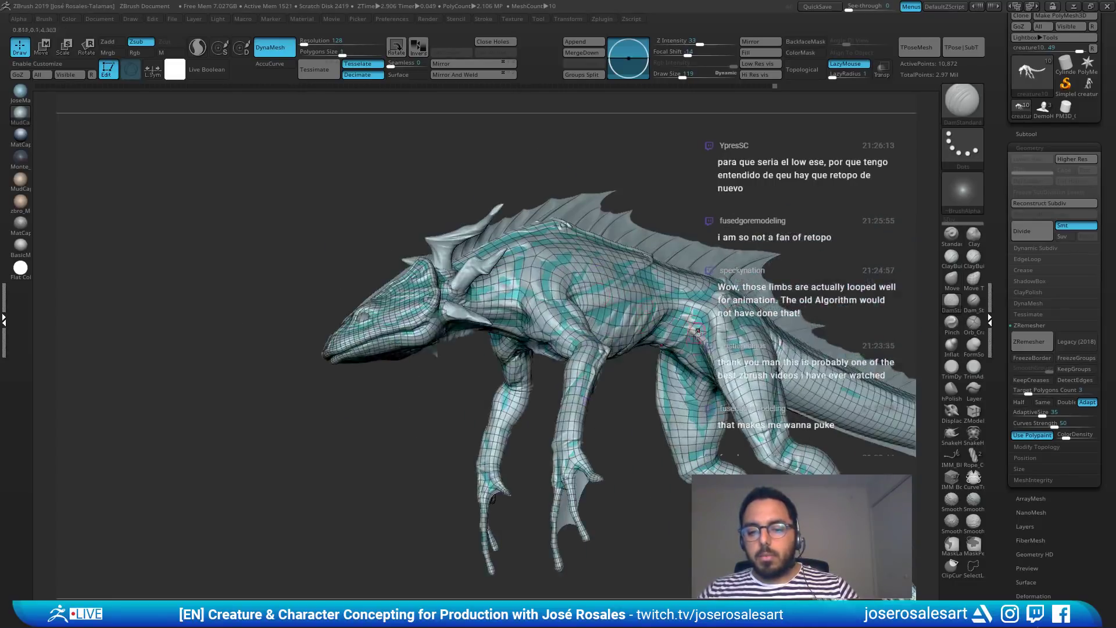
left_click_drag(460, 324, 201, 384, "alt")
Step: Hide every subtool except the original body sculpt and the remeshed body
left_click(1021, 135)
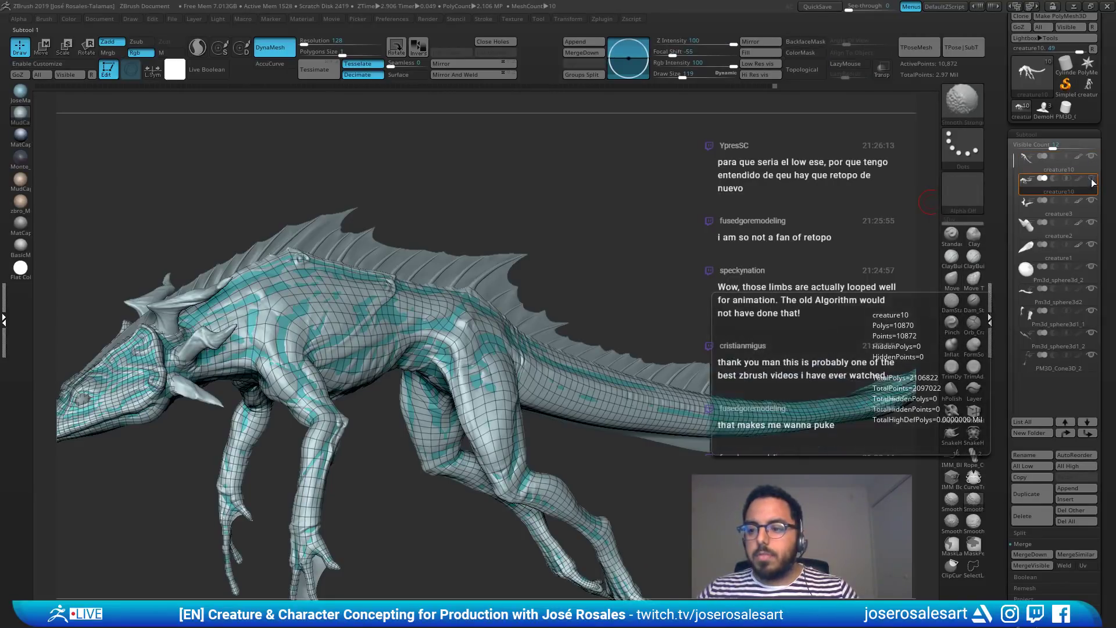
left_click(1092, 181)
mouse_move(705, 285)
left_mouse_down("alt")
mouse_move(578, 250)
mouse_move(607, 346)
left_mouse_up("alt")
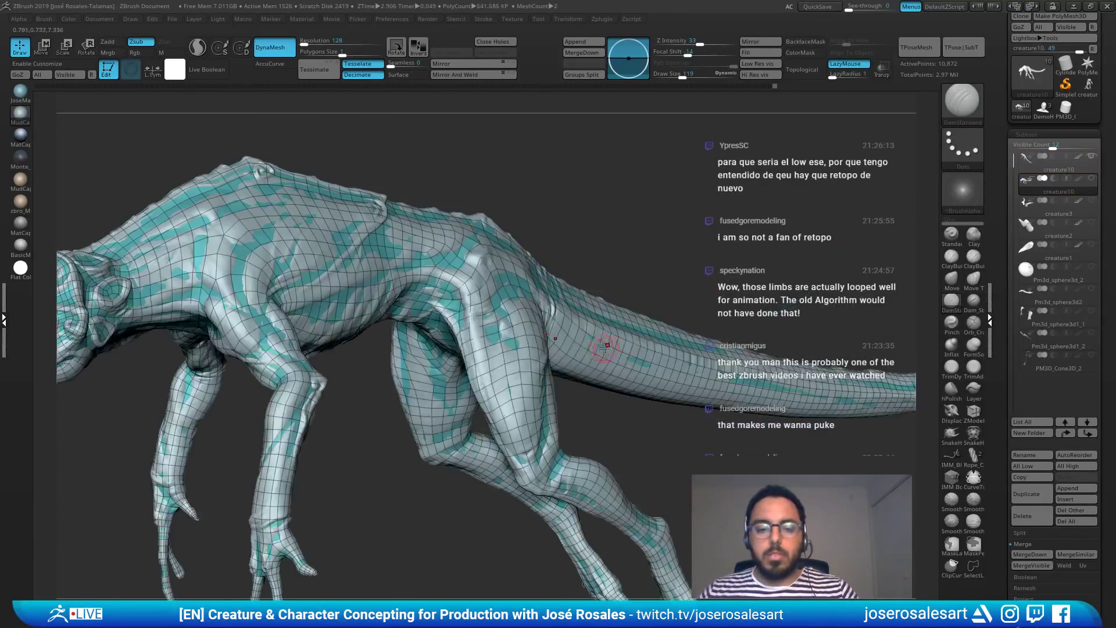
mouse_move(564, 280)
left_mouse_down("alt")
mouse_move(722, 286)
mouse_move(515, 320)
left_mouse_up("alt")
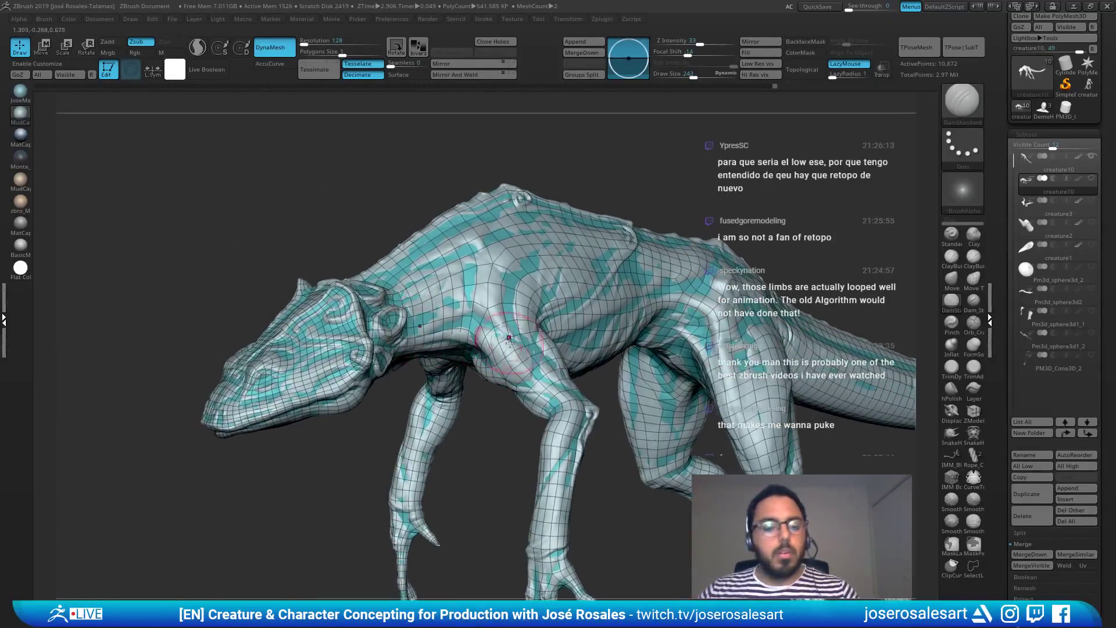
Step: Select the original body sculpt and examine its dense mesh around the head, shoulder and hind legs
left_click(477, 287, "alt")
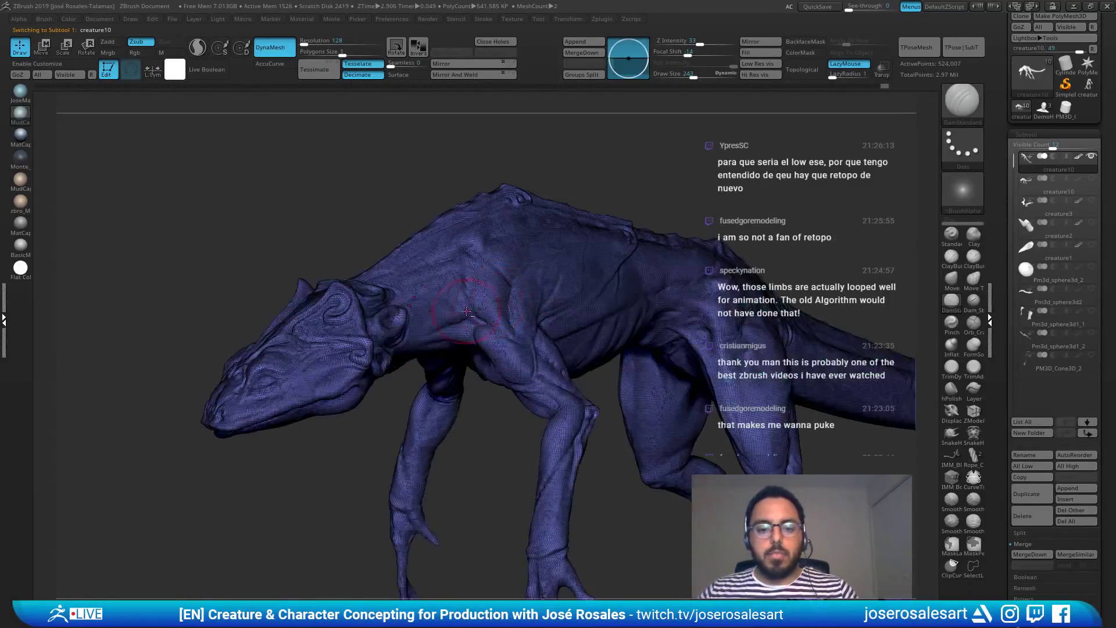
right_click_drag(470, 289, 508, 330, "ctrl")
key("shift")
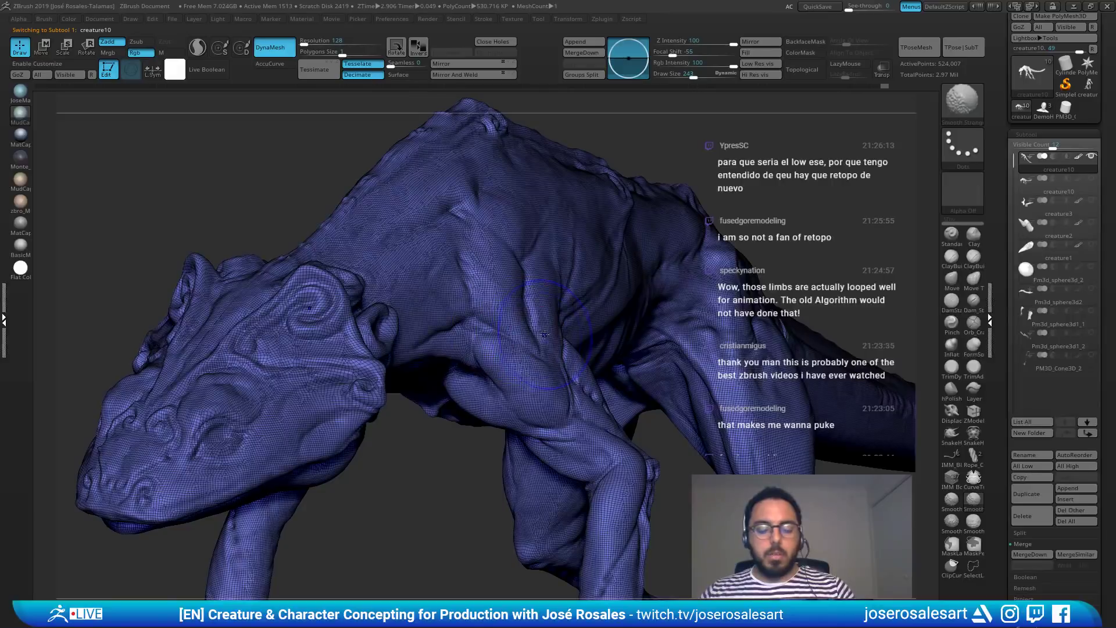
mouse_move(675, 326)
right_mouse_down("ctrl")
mouse_move(638, 279)
mouse_move(660, 309)
mouse_move(692, 305)
mouse_move(557, 286)
right_mouse_up("ctrl")
left_click_drag(540, 302, 582, 356)
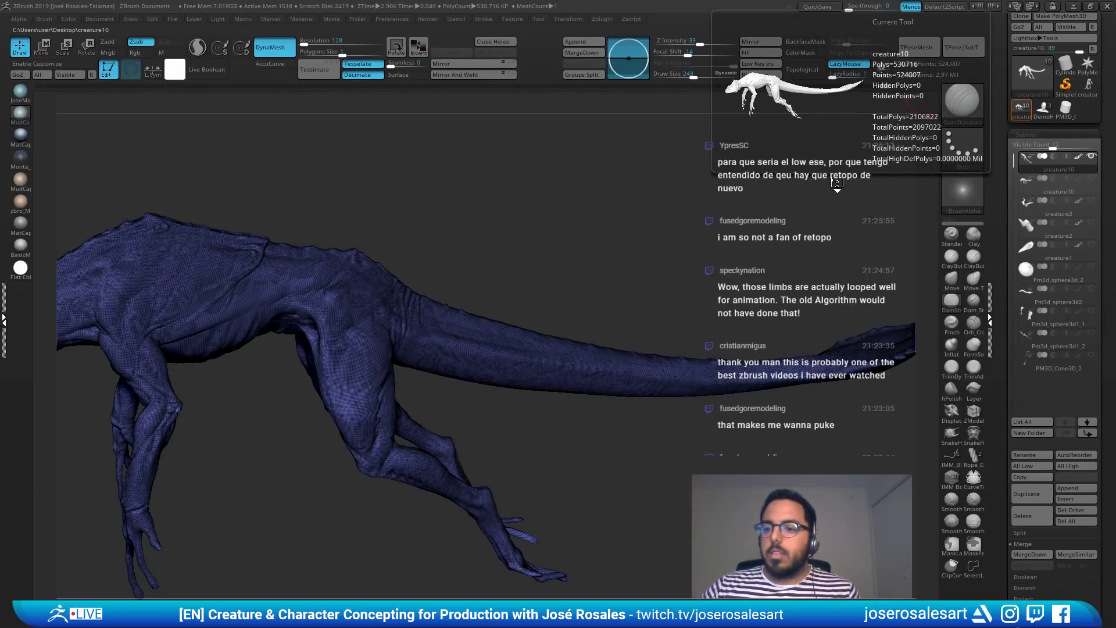
Step: Select the remeshed body again and compare it with the original sculpt along the torso and legs
key("Down")
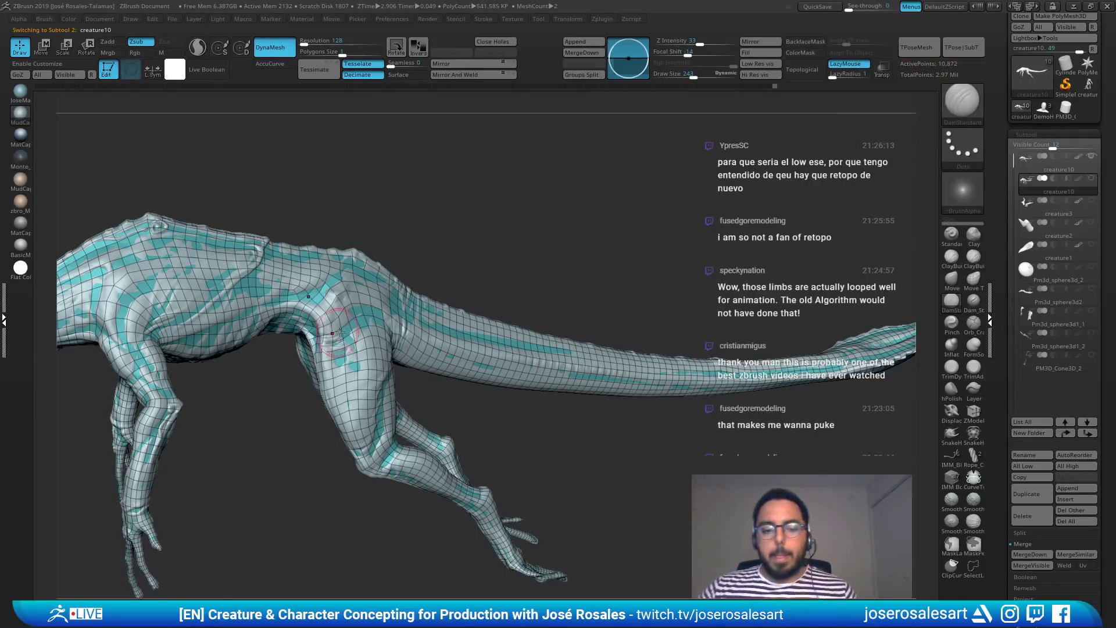
right_click_drag(331, 317, 526, 237)
right_click_drag(334, 323, 427, 305)
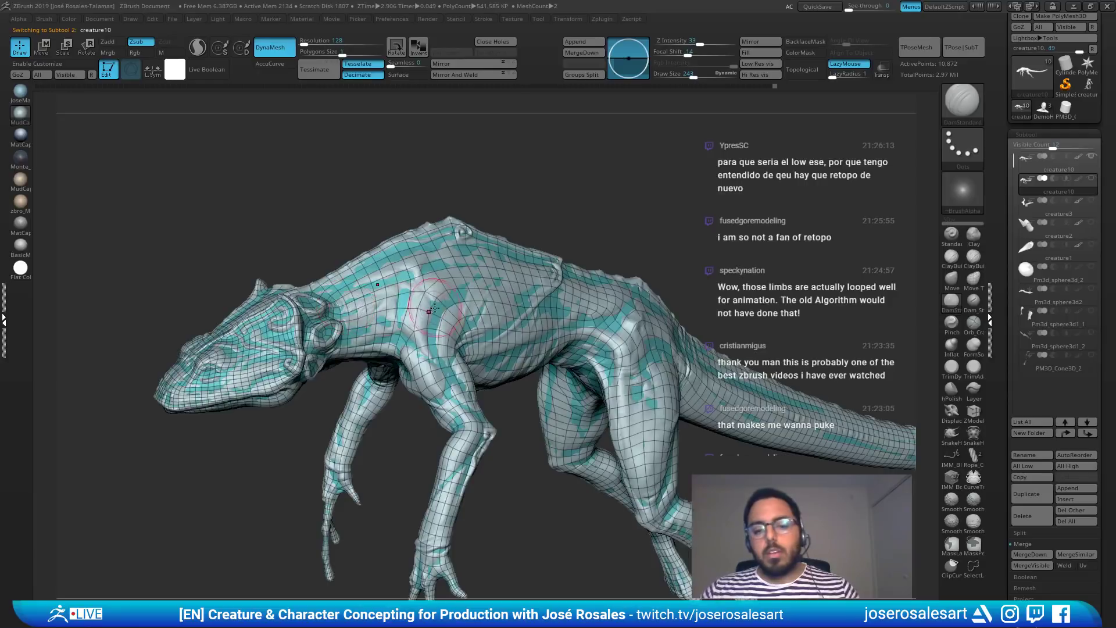
mouse_move(578, 365)
right_mouse_down()
mouse_move(661, 362)
mouse_move(686, 297)
mouse_move(658, 307)
mouse_move(659, 368)
right_mouse_up()
Step: Subdivide the remeshed body three times and inspect the smoothed surface around the shoulder
key("ctrl+d")
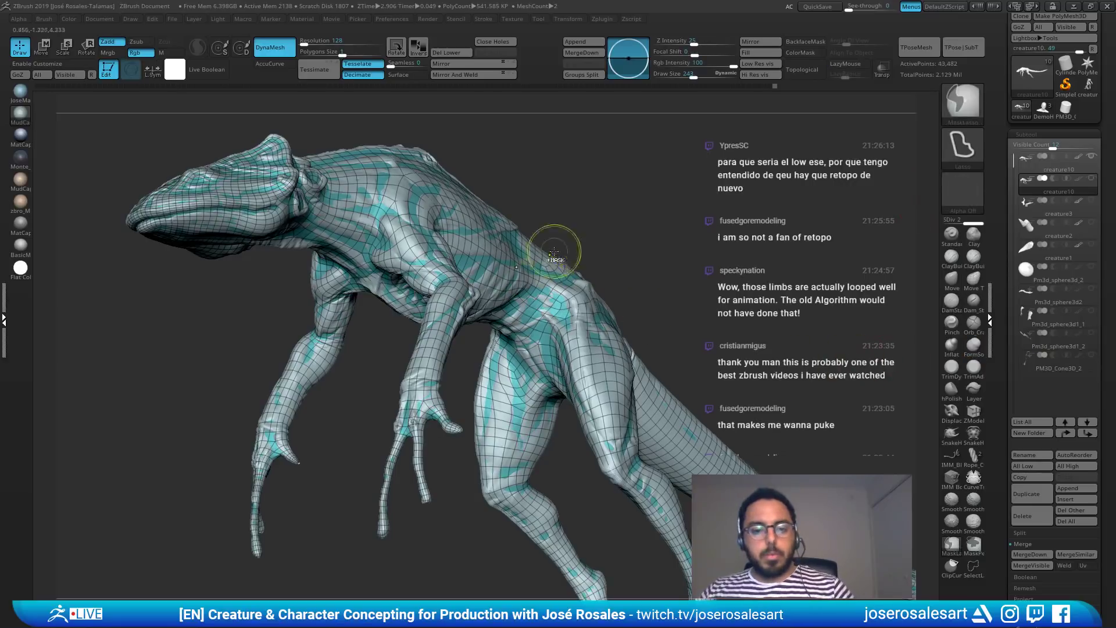
key("d")
key("d")
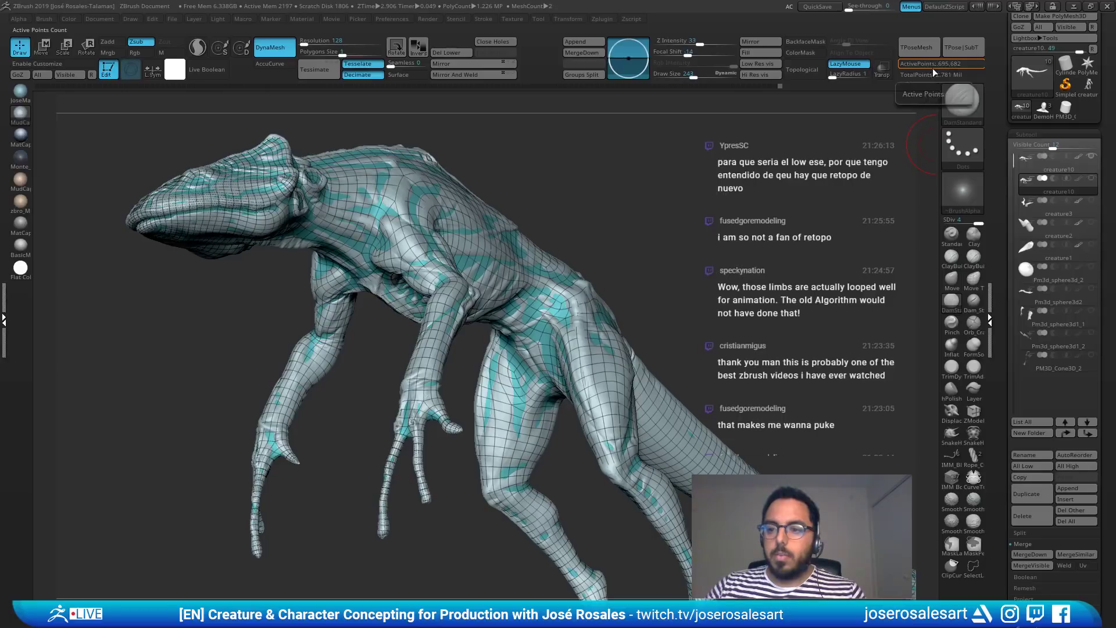
mouse_move(814, 280)
left_mouse_down()
mouse_move(739, 304)
mouse_move(520, 328)
mouse_move(512, 399)
left_mouse_up()
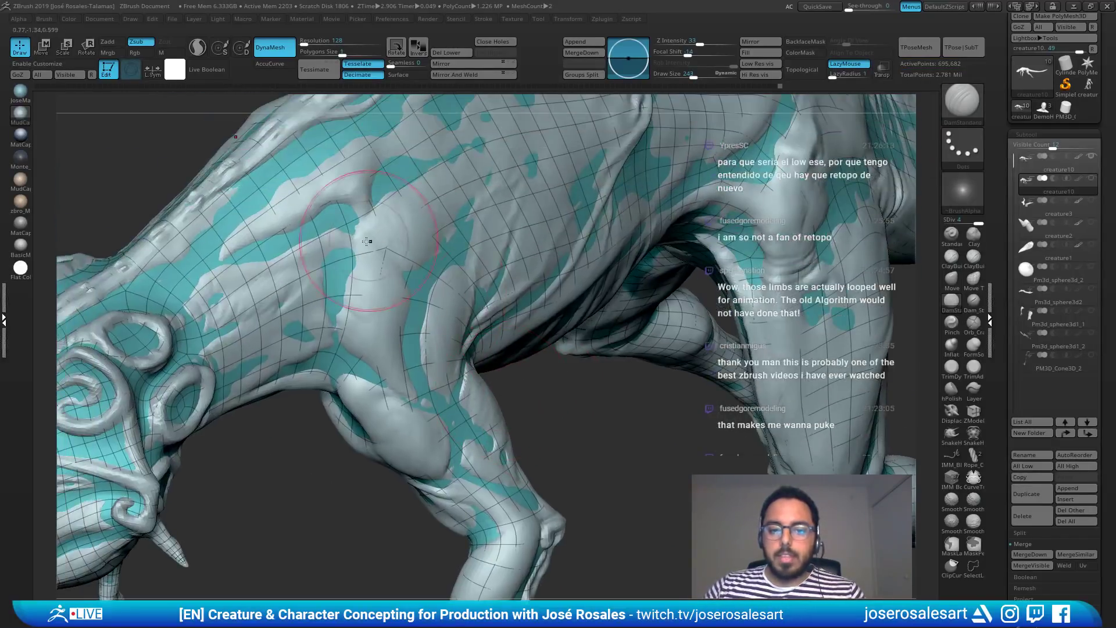
key("ctrl")
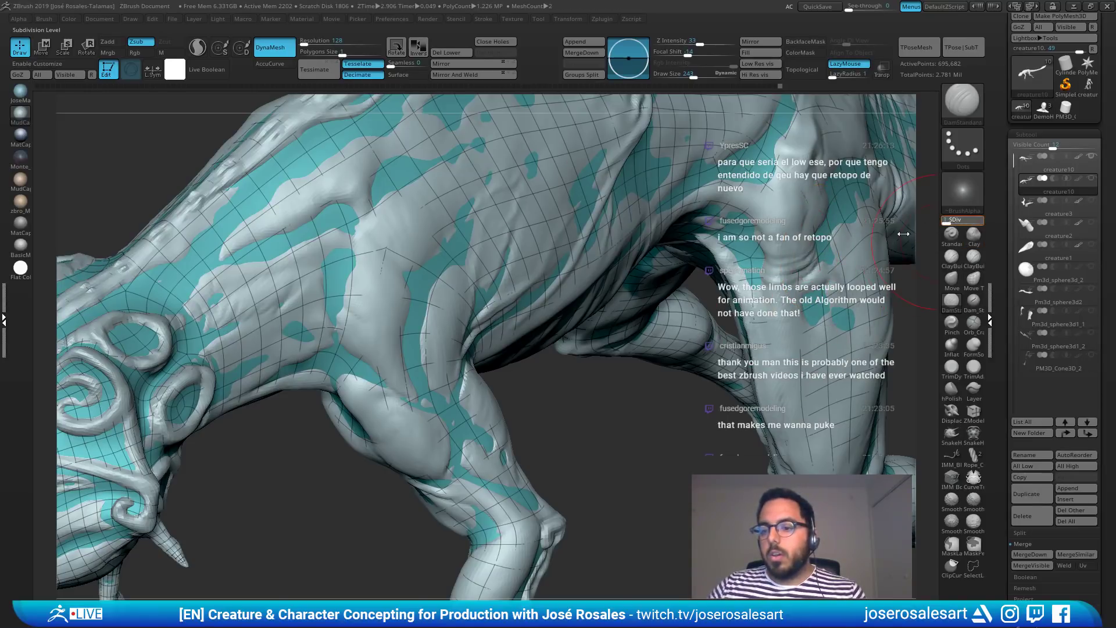
Step: Remove the added subdivision levels from the remeshed body
left_click_drag(903, 234, 901, 234)
mouse_move(710, 235)
left_mouse_down("ctrl")
mouse_move(747, 337)
mouse_move(712, 241)
mouse_move(731, 296)
mouse_move(734, 280)
left_mouse_up("ctrl")
mouse_move(634, 349)
left_mouse_down("alt")
mouse_move(512, 255)
mouse_move(517, 232)
left_mouse_up("alt")
key("s")
left_click_drag(519, 279, 548, 328)
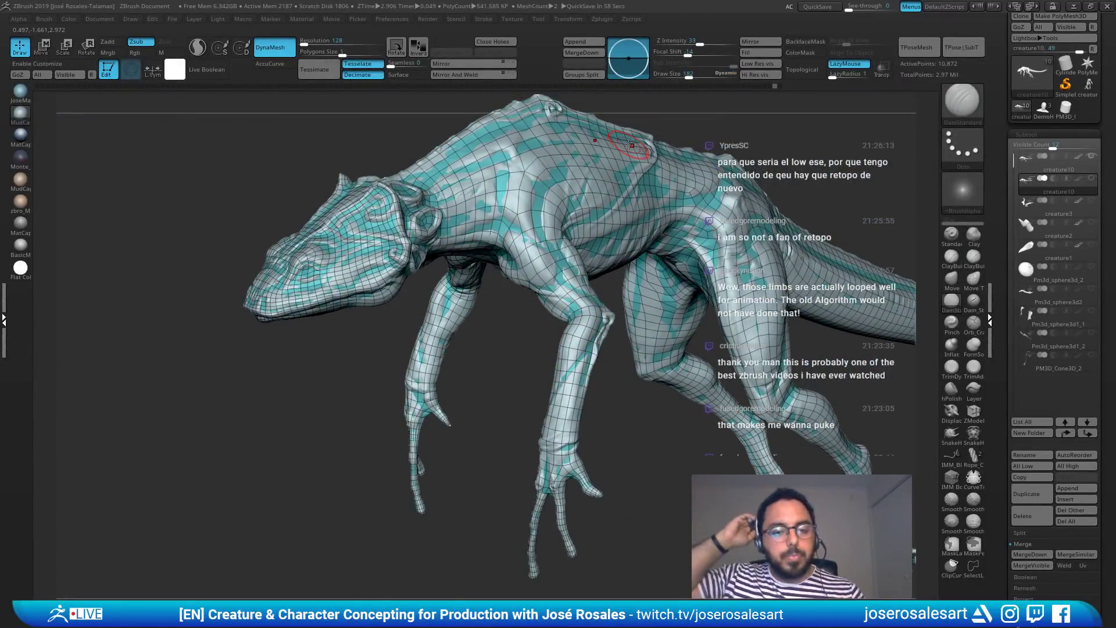
Step: Open the subtool projection settings for the remeshed body
left_click_drag(922, 208, 934, 201)
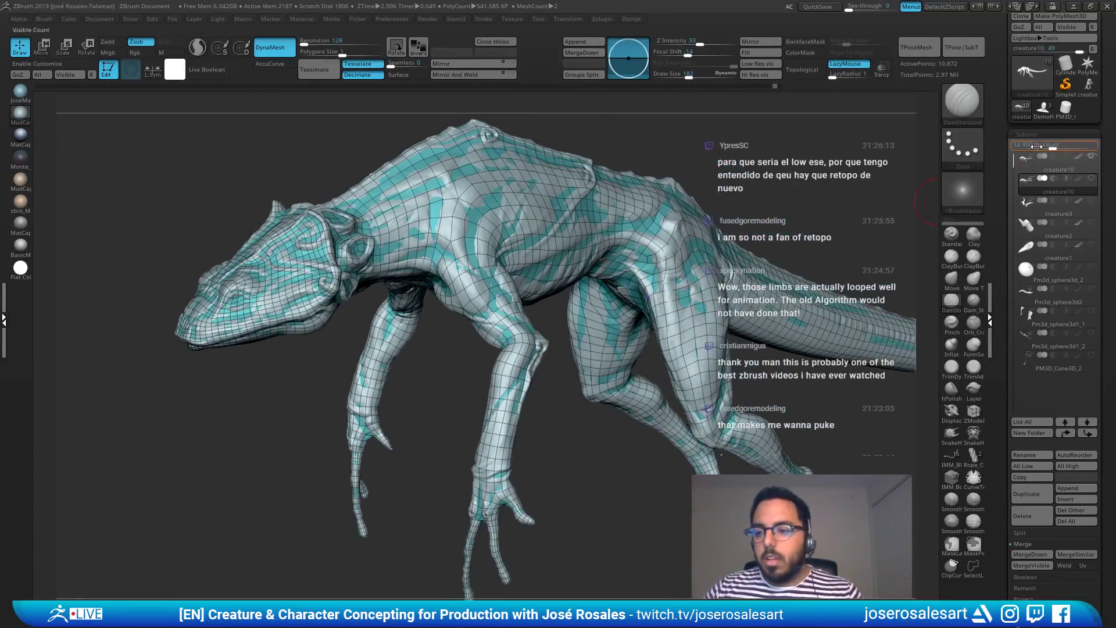
left_click_drag(1010, 411, 1013, 335)
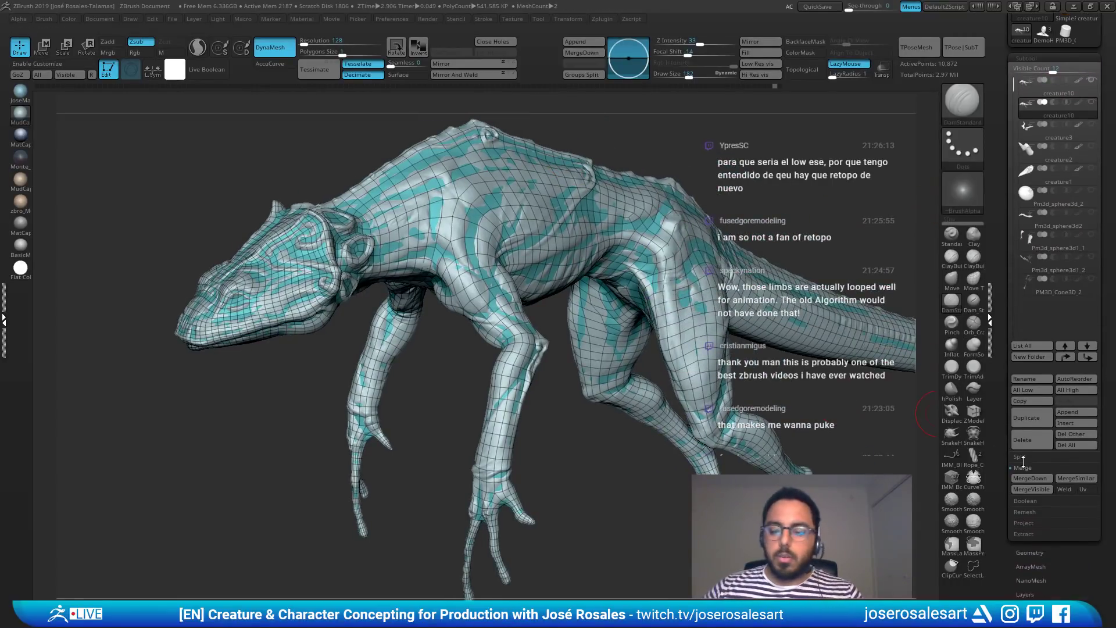
scroll(1008, 512, "down", 1)
left_click(1024, 505)
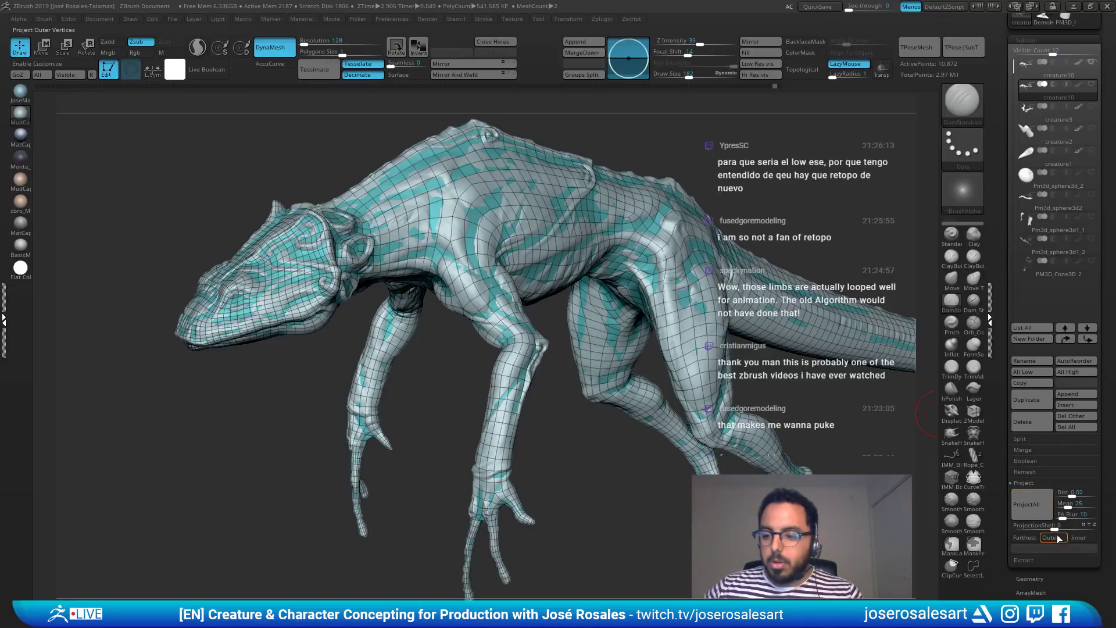
scroll(1007, 514, "down", 2)
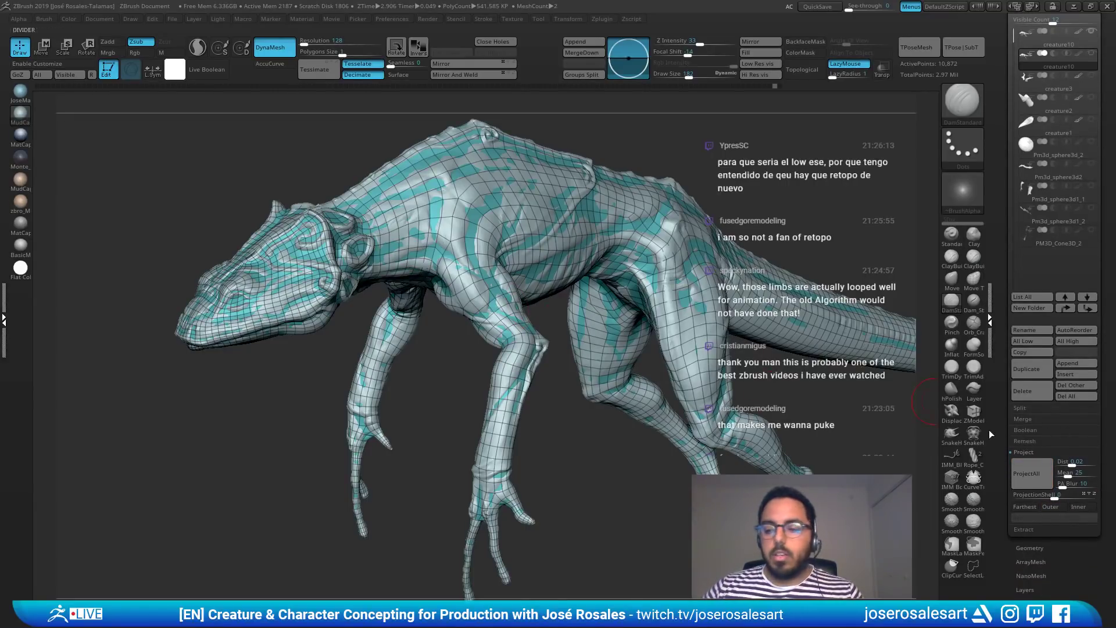
scroll(1076, 475, "down", 3)
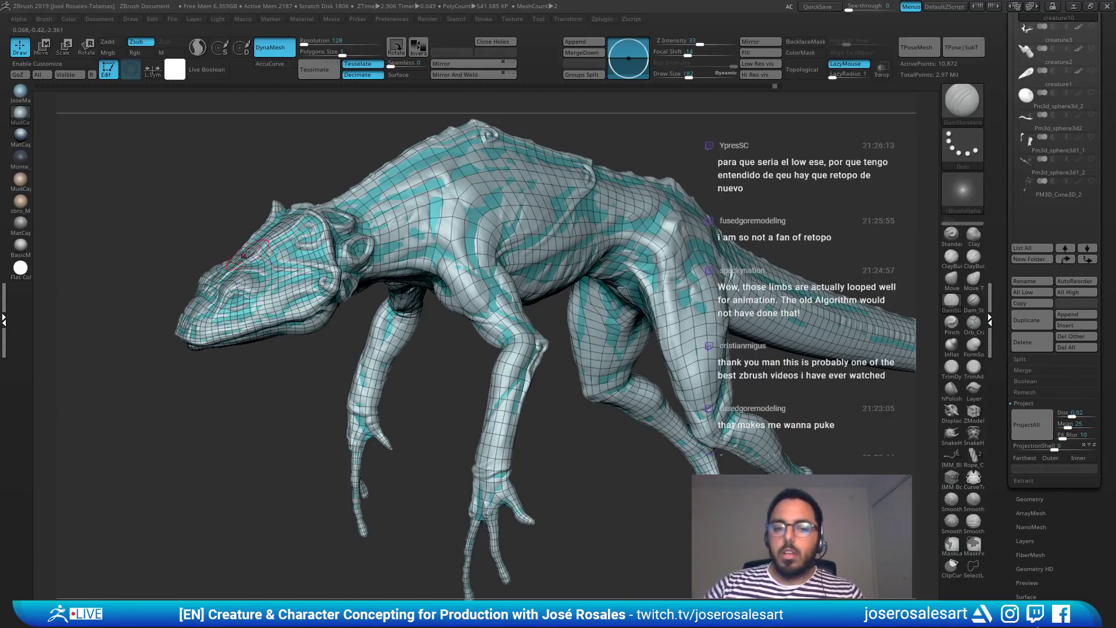
Step: Examine how closely the remesh follows the original sculpt along the hind legs, tail and head
left_click_drag(276, 355, 489, 370)
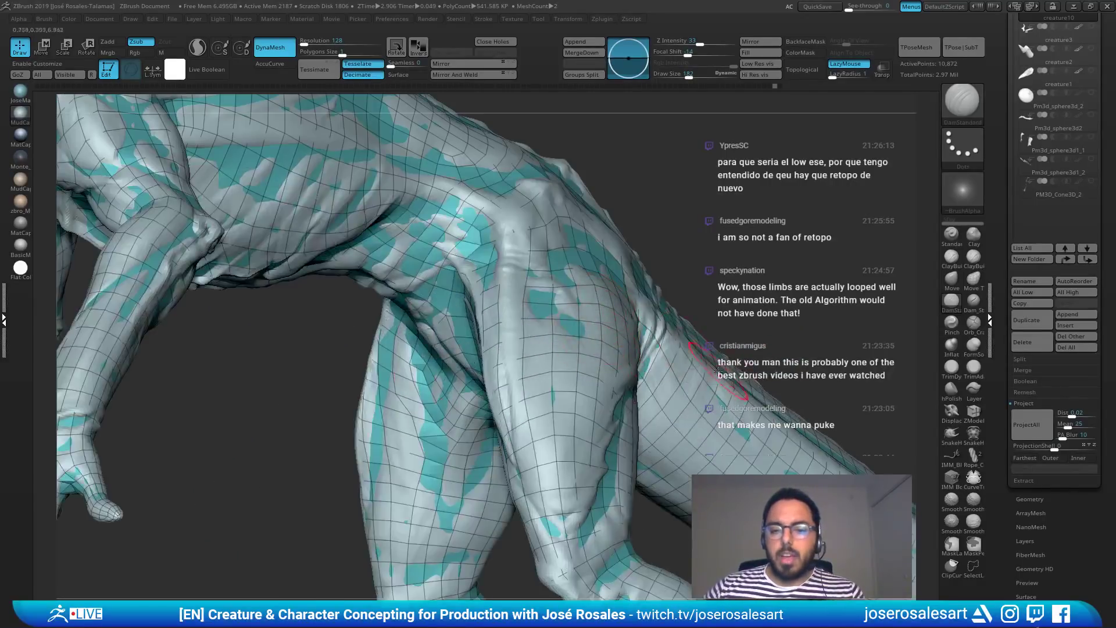
mouse_move(718, 370)
right_mouse_down("alt")
mouse_move(516, 267)
mouse_move(422, 123)
right_mouse_up("alt")
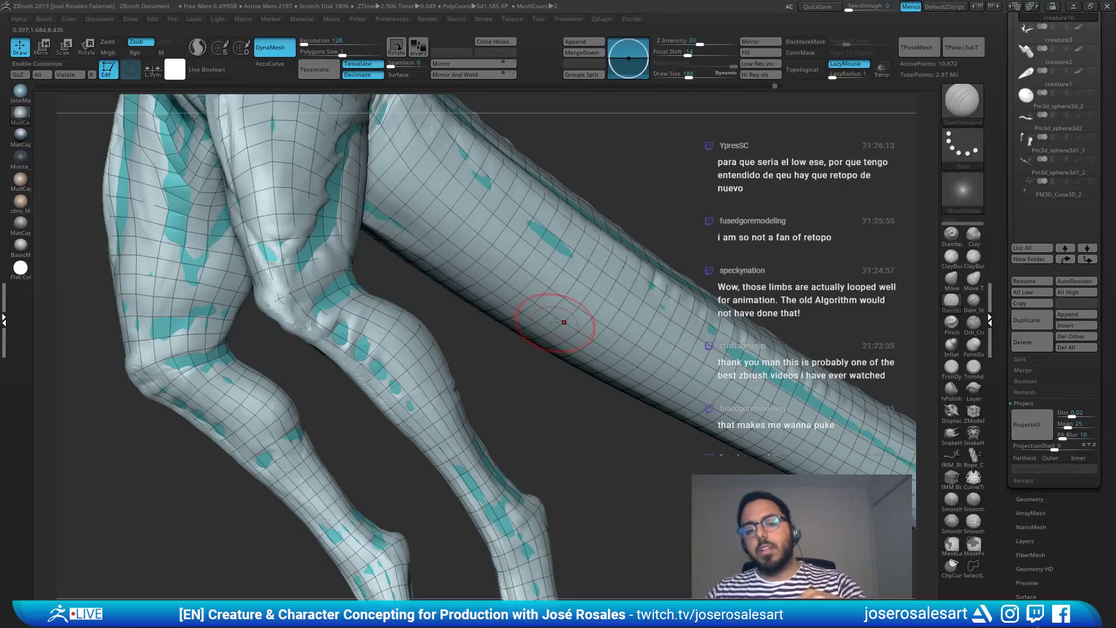
left_click_drag(622, 314, 929, 344, "alt")
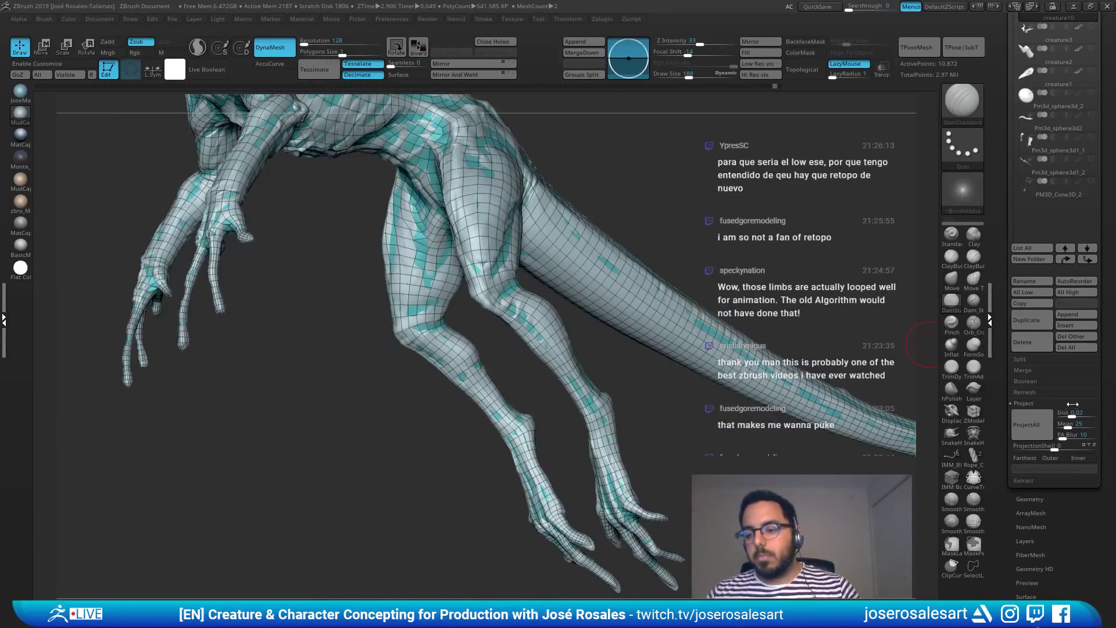
right_click_drag(832, 416, 931, 418, "alt")
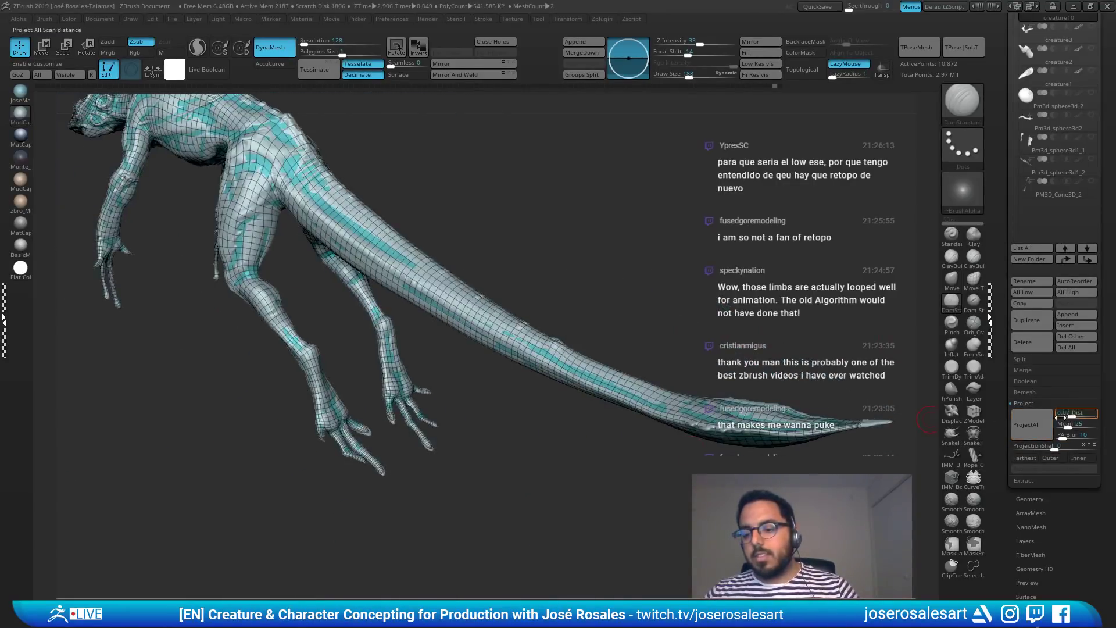
left_click_drag(572, 446, 475, 436)
left_click_drag(397, 433, 525, 331)
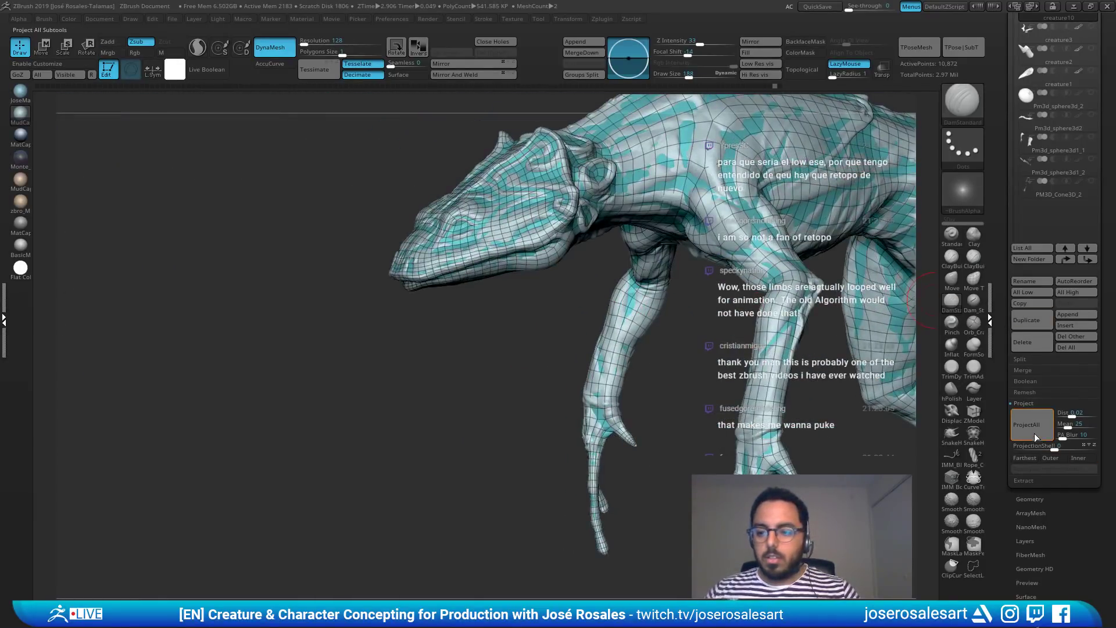
Step: Project the original sculpt's surface onto the remeshed body with ProjectAll, declining to transfer the polypaint
left_click(1034, 434)
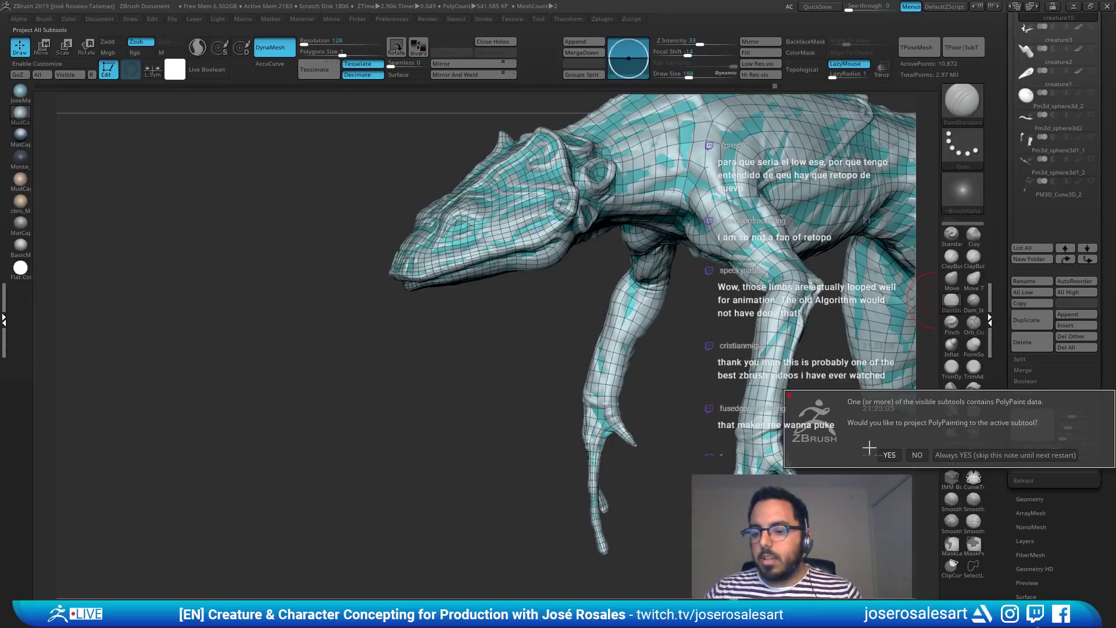
left_click(917, 456)
left_click_drag(682, 258, 587, 333)
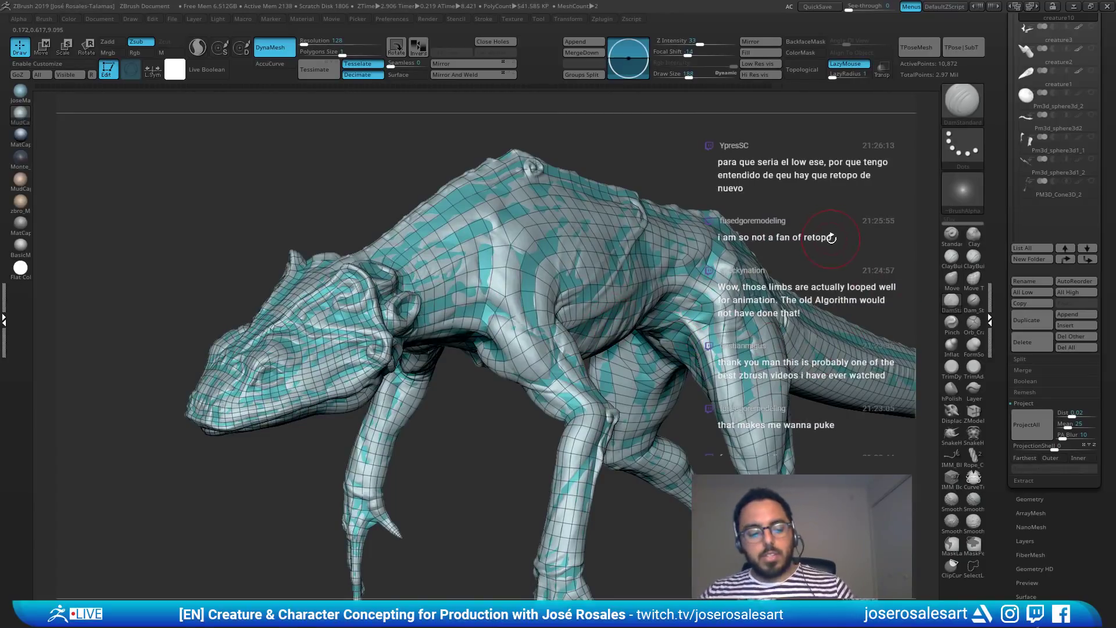
Step: Smooth the forked spikes at the tail tip of the remeshed body into a single rounded end
mouse_move(761, 436)
left_mouse_down()
mouse_move(634, 463)
mouse_move(592, 348)
mouse_move(598, 459)
mouse_move(444, 304)
mouse_move(418, 325)
mouse_move(643, 354)
mouse_move(791, 277)
mouse_move(603, 354)
mouse_move(671, 388)
mouse_move(598, 363)
left_mouse_up()
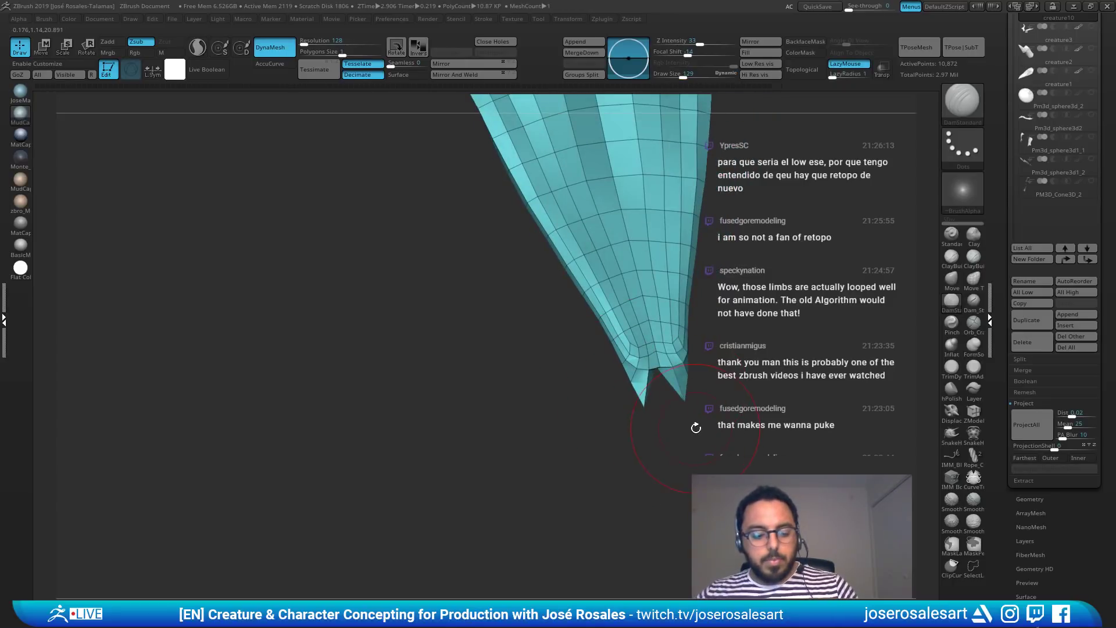
key("b")
key("m")
key("v")
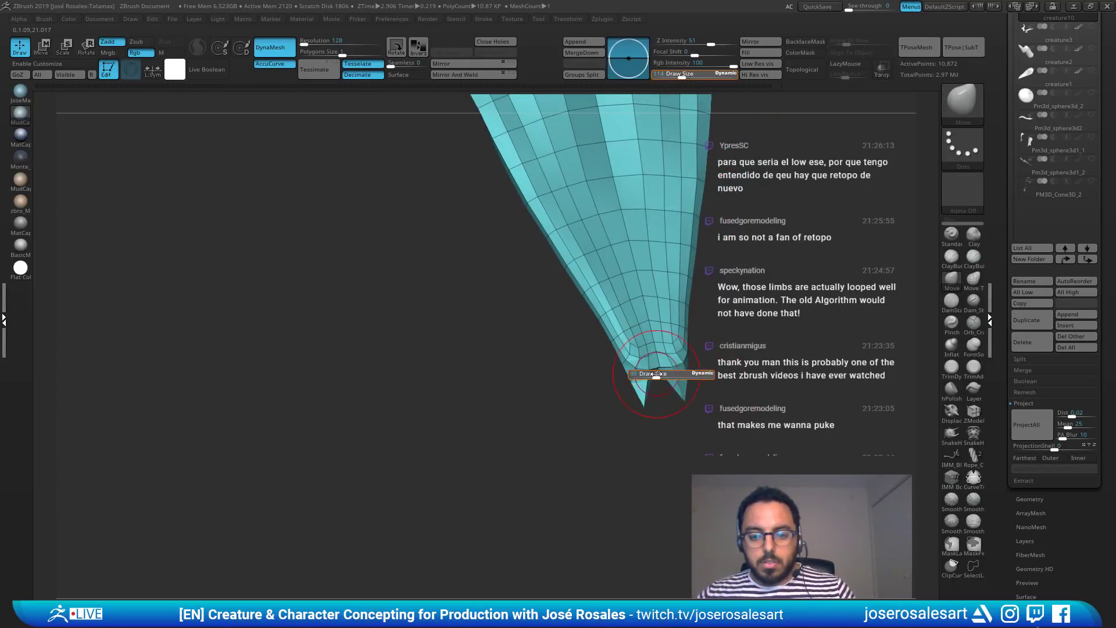
mouse_move(683, 428)
left_mouse_down()
mouse_move(670, 407)
mouse_move(678, 299)
mouse_move(677, 442)
mouse_move(678, 386)
left_mouse_up()
key("b")
key("i")
key("n")
mouse_move(651, 432)
left_mouse_down()
mouse_move(666, 427)
mouse_move(668, 481)
mouse_move(605, 470)
left_mouse_up()
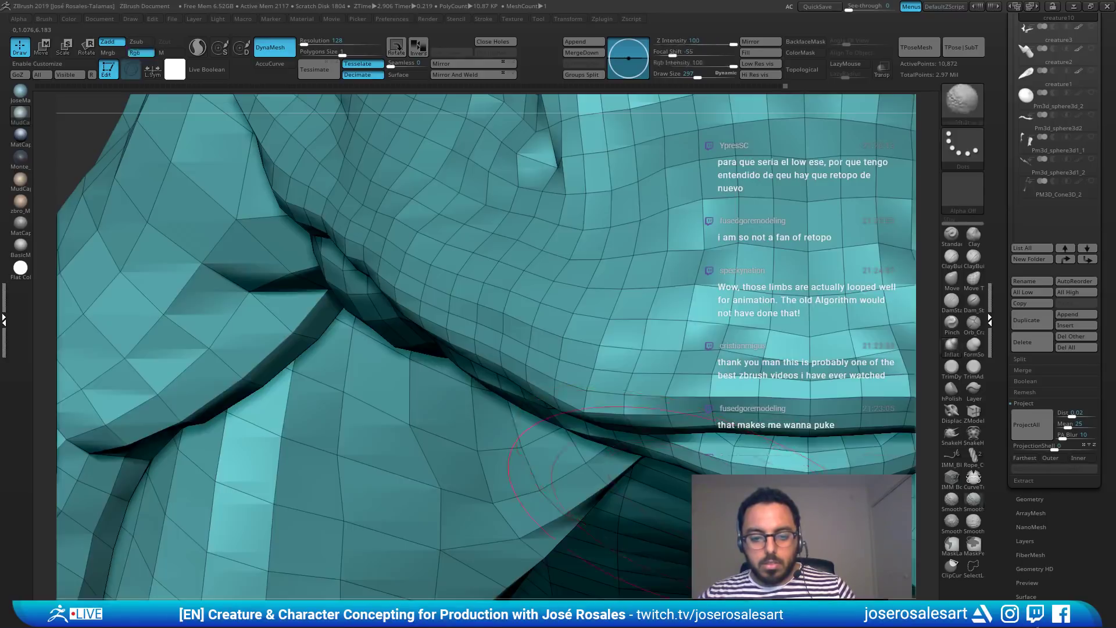
mouse_move(640, 474)
right_mouse_down()
mouse_move(669, 476)
mouse_move(690, 414)
right_mouse_up()
mouse_move(691, 414)
left_mouse_down()
mouse_move(538, 292)
mouse_move(578, 397)
mouse_move(506, 349)
mouse_move(498, 359)
left_mouse_up()
Step: Set up the SnakeHook brush with a draw size of 229 and its RGB painting turned off, with the tail tip in view
key("b")
key("m")
key("v")
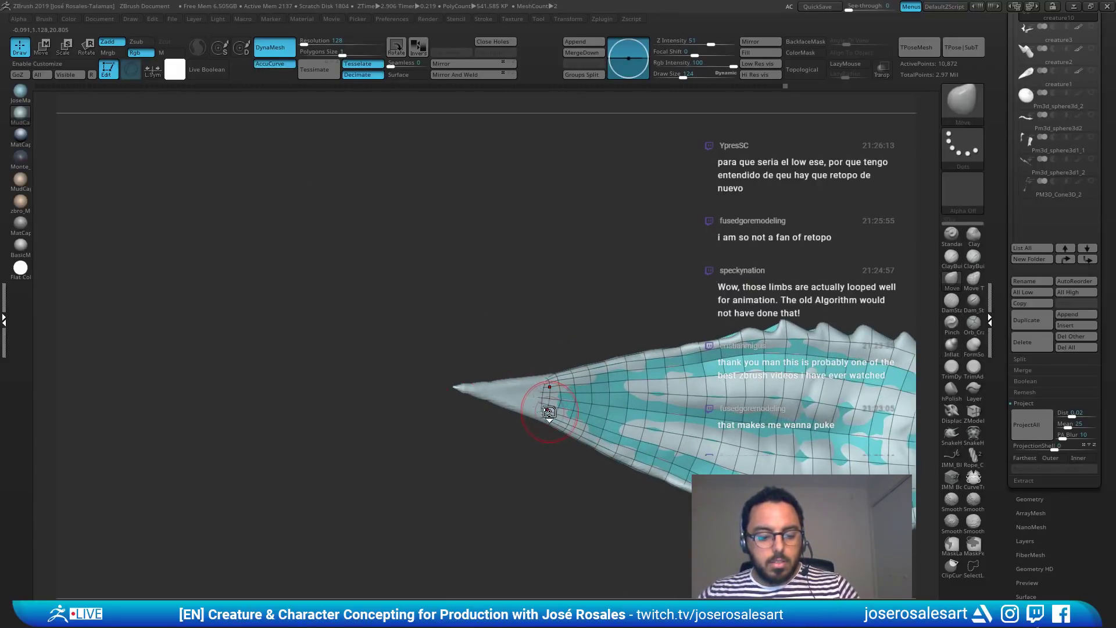
key("b")
key("s")
key("h")
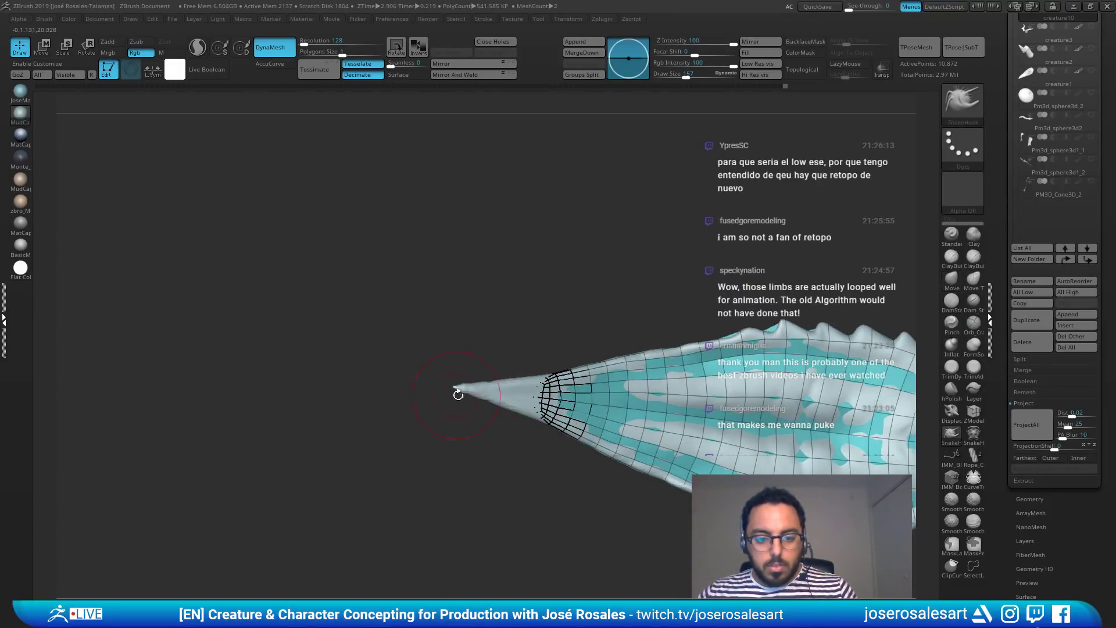
left_click_drag(458, 395, 486, 302)
key("bracketright")
key("bracketright")
mouse_move(549, 344)
left_mouse_down()
mouse_move(543, 399)
mouse_move(529, 385)
left_mouse_up()
key("shift+alt+s")
key("shift+alt+s")
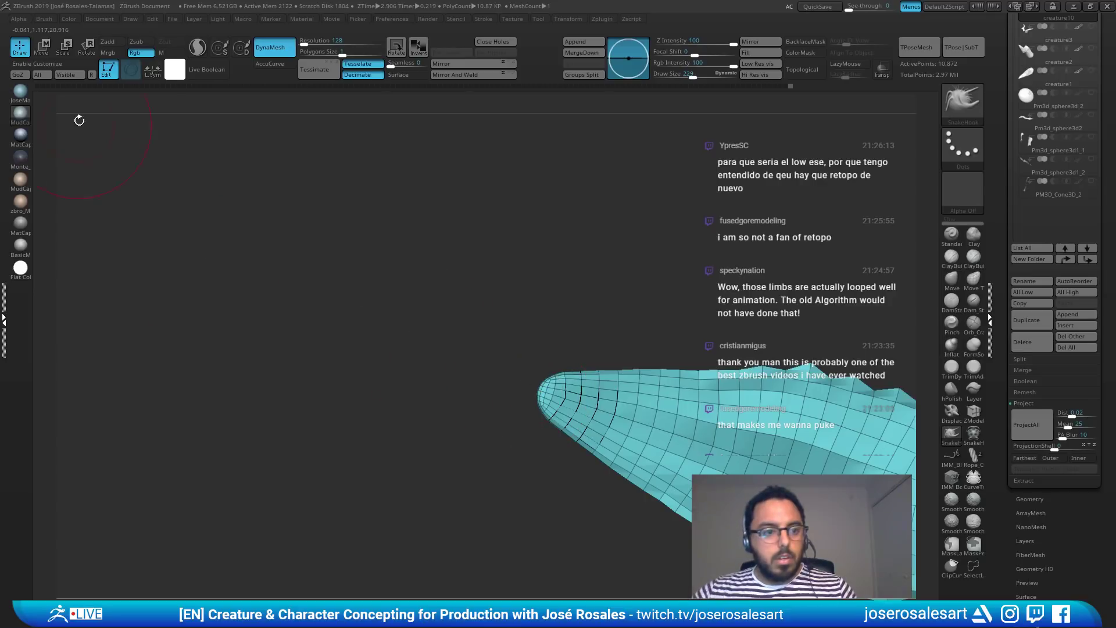
left_click(133, 53)
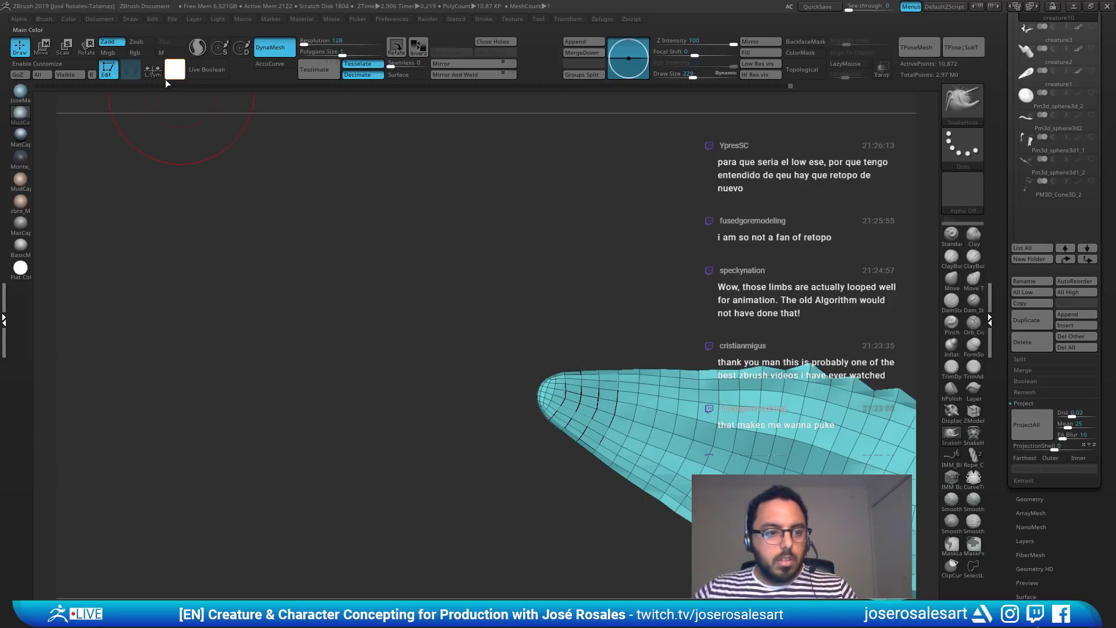
Step: Pull the remesh's tail tip out to the original sculpt's pointed end with SnakeHook and smooth the stretched section, undoing the last strokes
left_click_drag(511, 275, 538, 284)
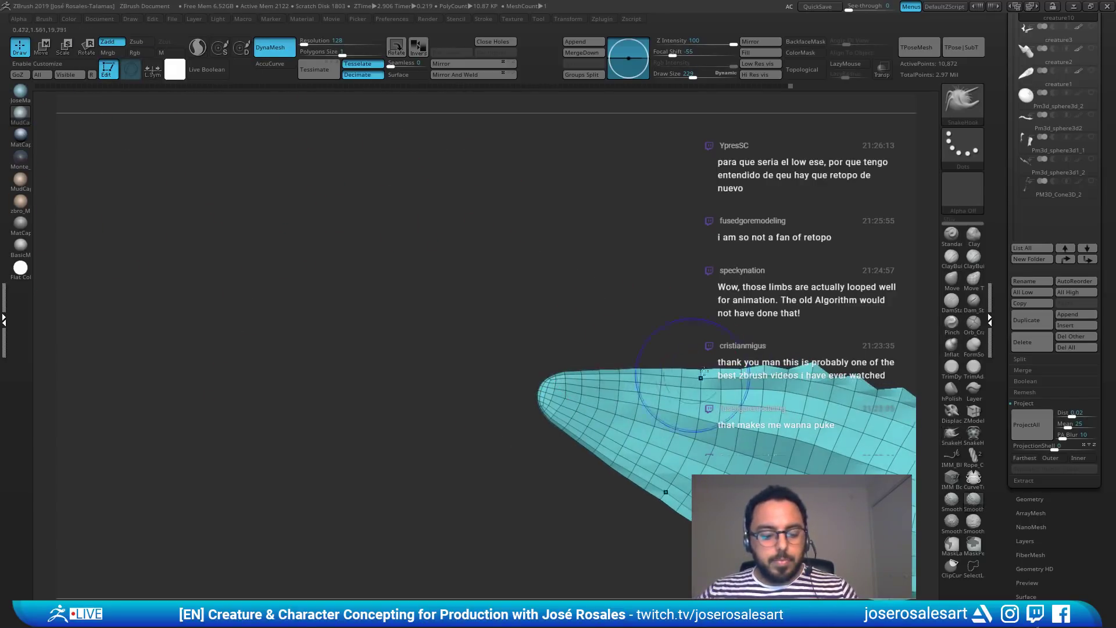
key("shift+f")
key("shift+f")
left_click_drag(510, 383, 505, 382)
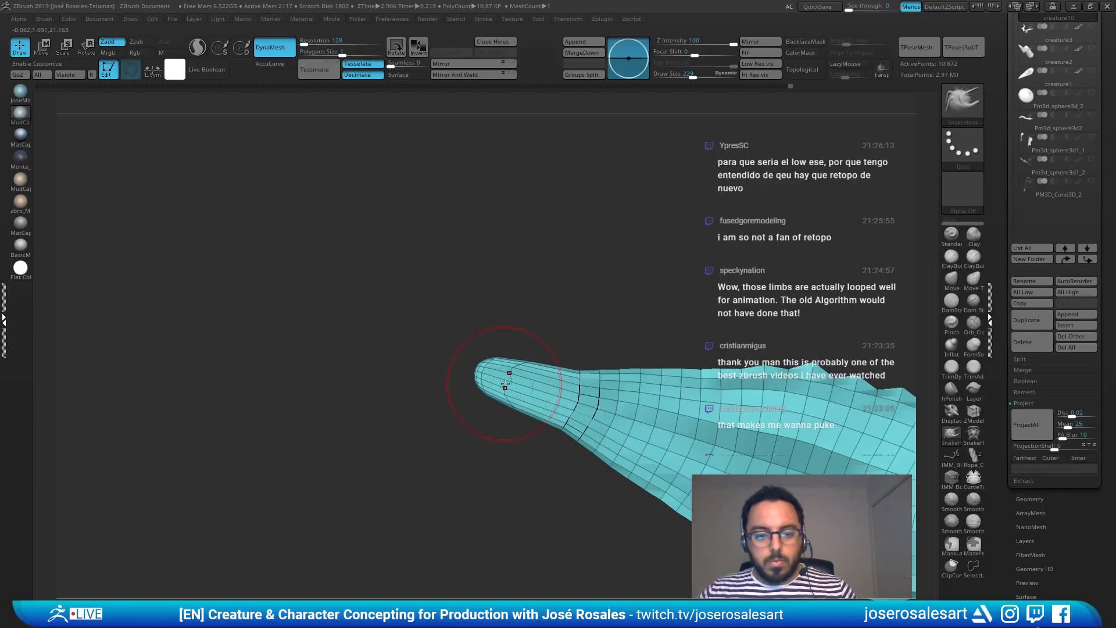
left_click_drag(599, 421, 574, 410, "shift")
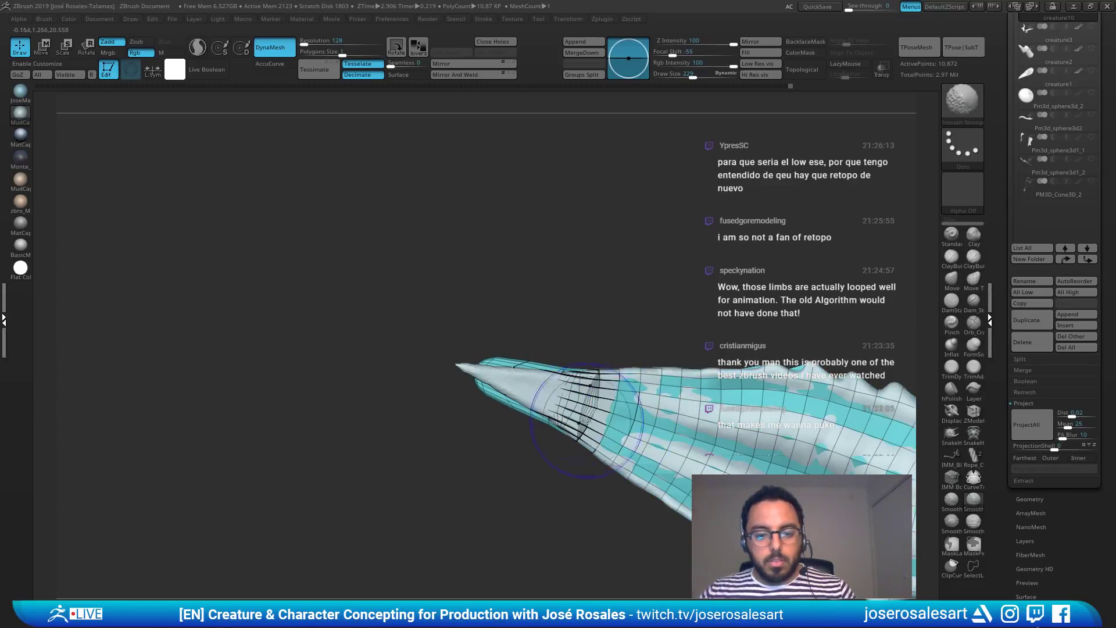
left_click_drag(490, 382, 515, 373, "shift")
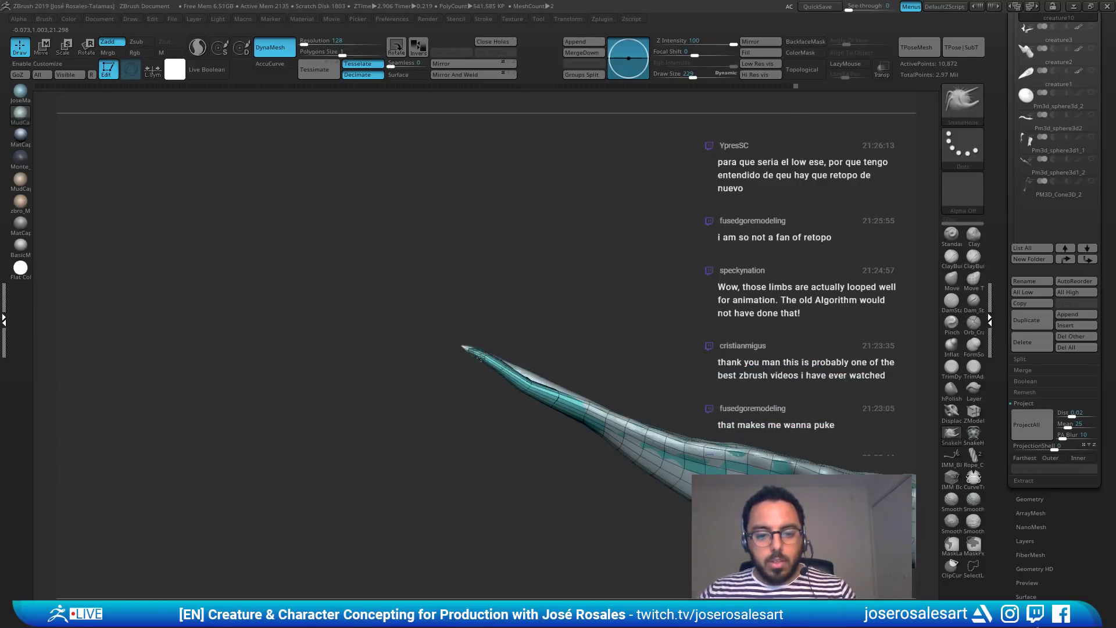
key("shift")
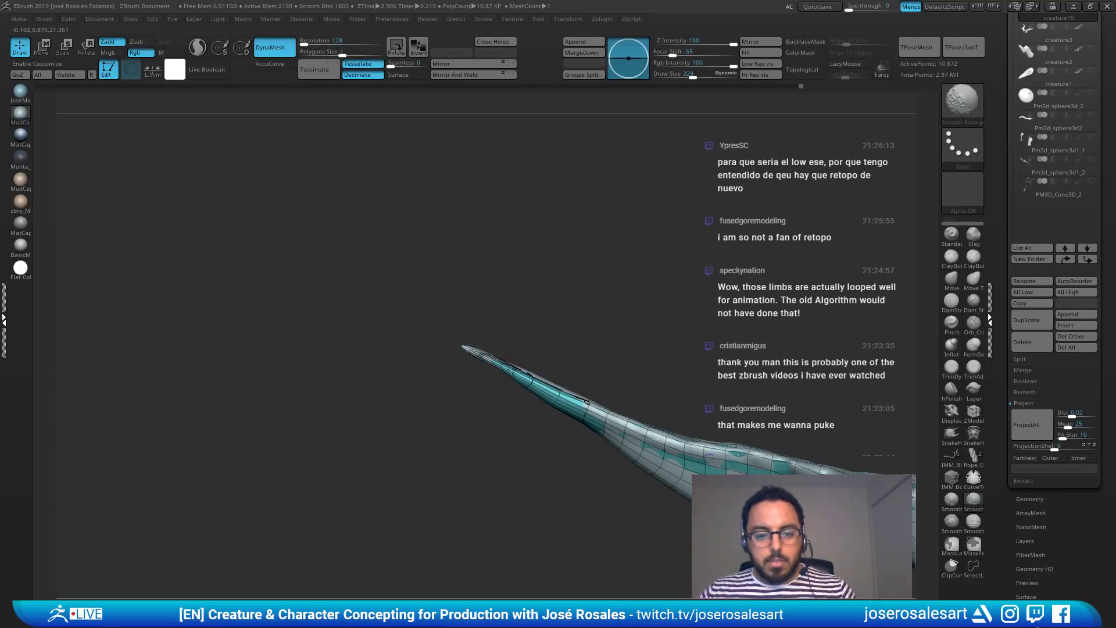
left_click_drag(512, 370, 494, 361, "shift")
key("ctrl+z")
key("ctrl+z")
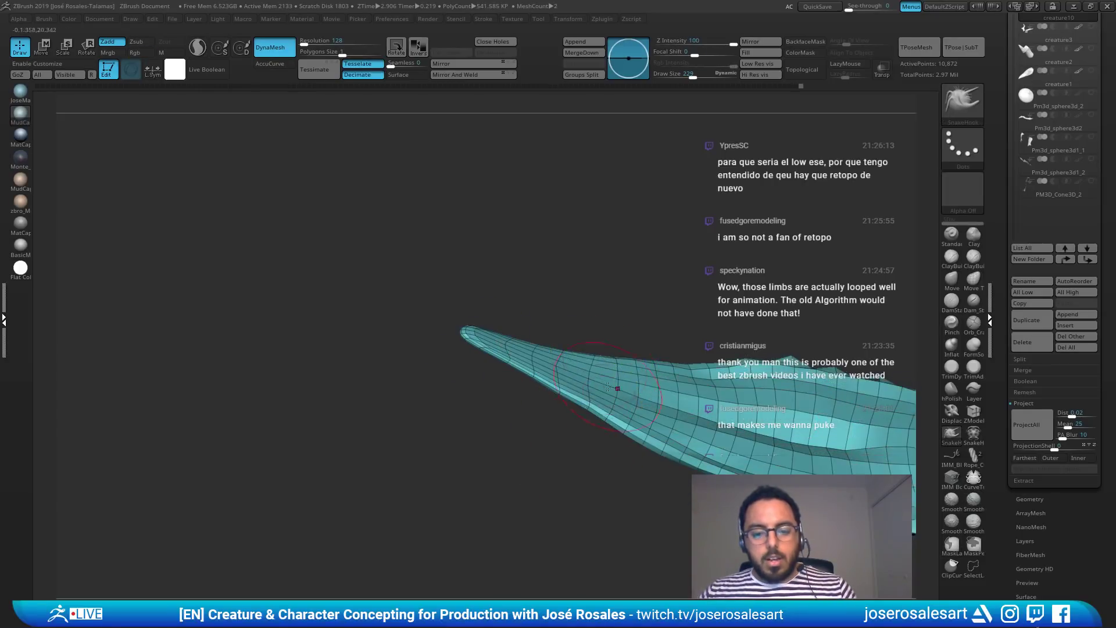
Step: Try to smooth the polygon flow along the tail behind its tip, undoing the strokes
left_click_drag(608, 387, 668, 410)
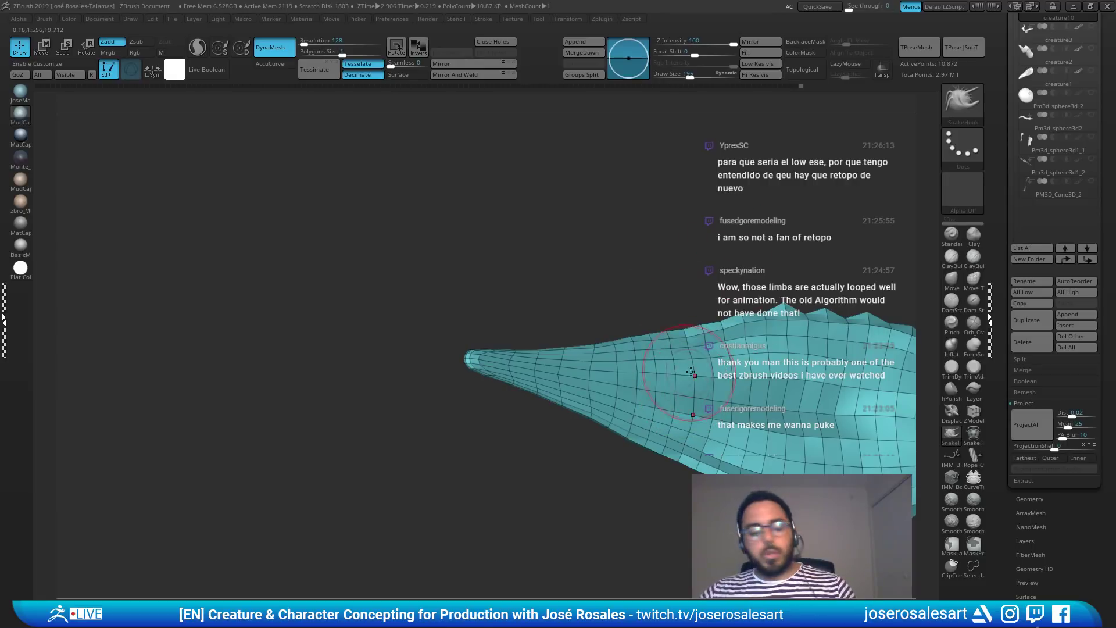
mouse_move(690, 372)
right_mouse_down()
mouse_move(773, 391)
mouse_move(615, 383)
right_mouse_up()
mouse_move(658, 417)
left_mouse_down("shift")
mouse_move(673, 406)
mouse_move(592, 381)
mouse_move(514, 386)
left_mouse_up("shift")
key("ctrl+z")
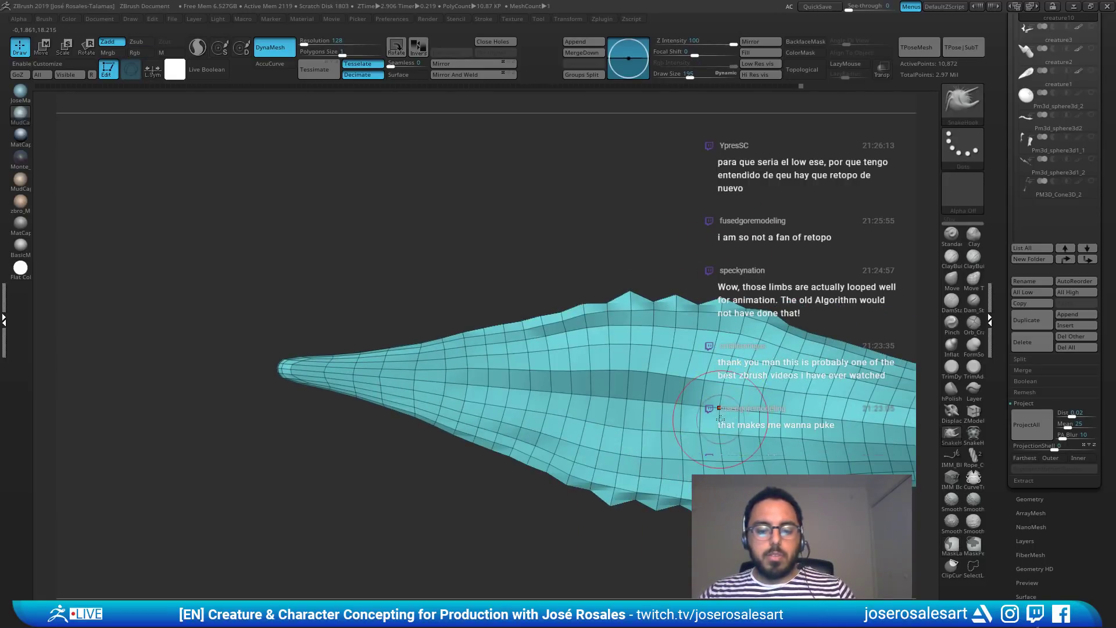
mouse_move(690, 411)
left_mouse_down("shift")
mouse_move(477, 387)
mouse_move(514, 417)
mouse_move(366, 381)
mouse_move(395, 381)
left_mouse_up("shift")
key("ctrl+z")
key("ctrl+z")
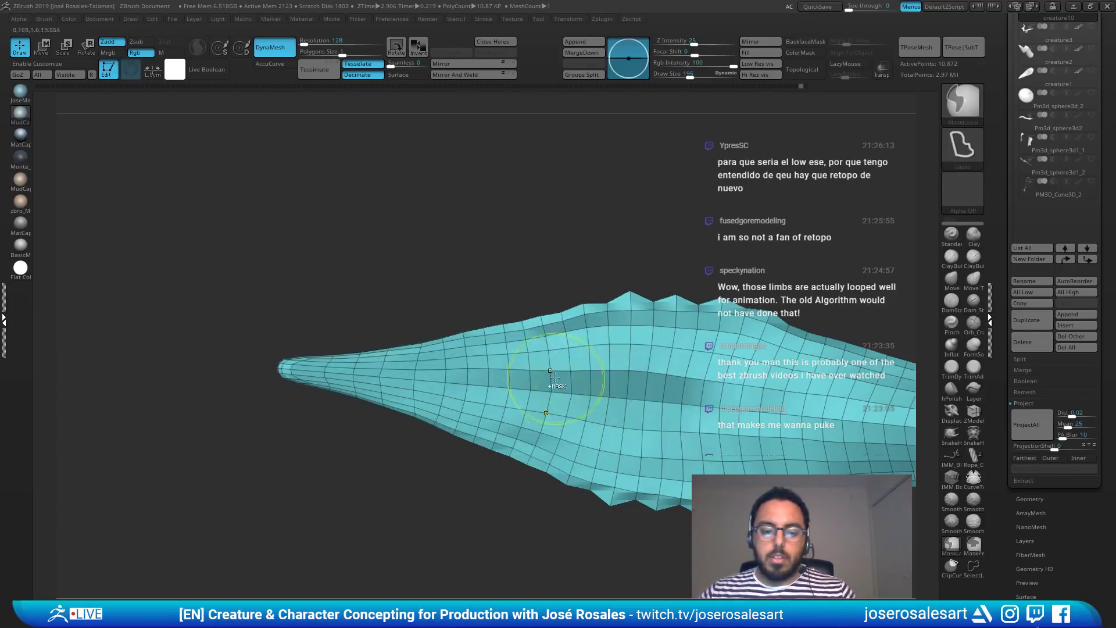
left_click_drag(305, 375, 573, 388, "shift")
key("ctrl+z")
Step: Smooth the tail section just behind the tip and reproject the original sculpt onto the remeshed body with ProjectAll
mouse_move(443, 382)
left_mouse_down("shift")
mouse_move(326, 377)
mouse_move(508, 365)
left_mouse_up("shift")
mouse_move(509, 366)
right_mouse_down()
mouse_move(519, 337)
mouse_move(538, 381)
mouse_move(573, 383)
mouse_move(563, 357)
right_mouse_up()
key("shift+s")
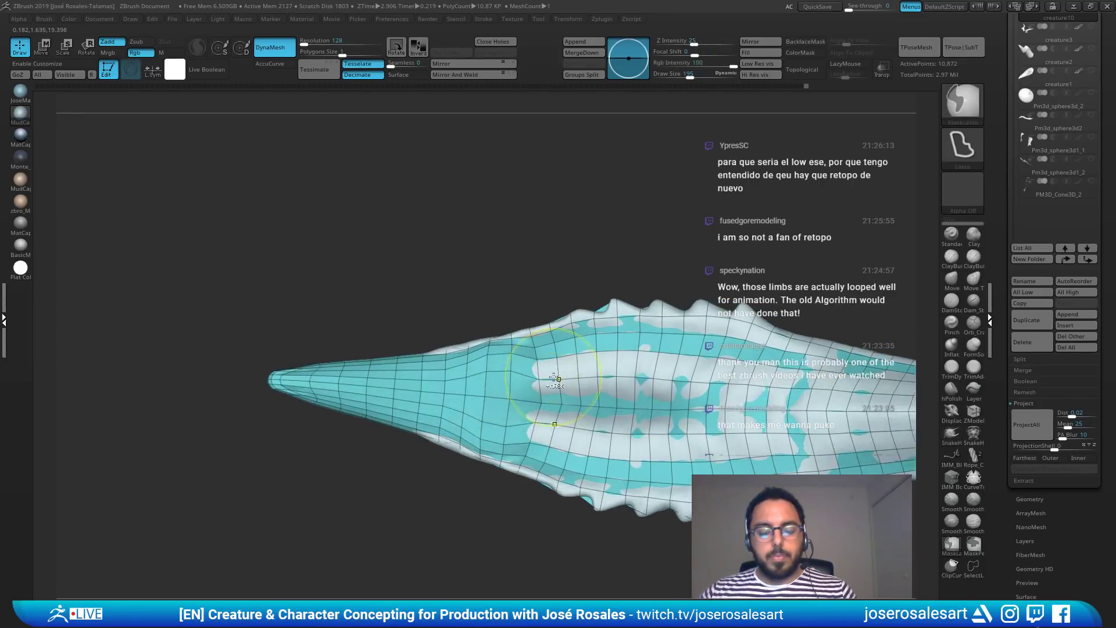
left_click_drag(554, 402, 486, 403, "shift")
right_click_drag(482, 403, 358, 366)
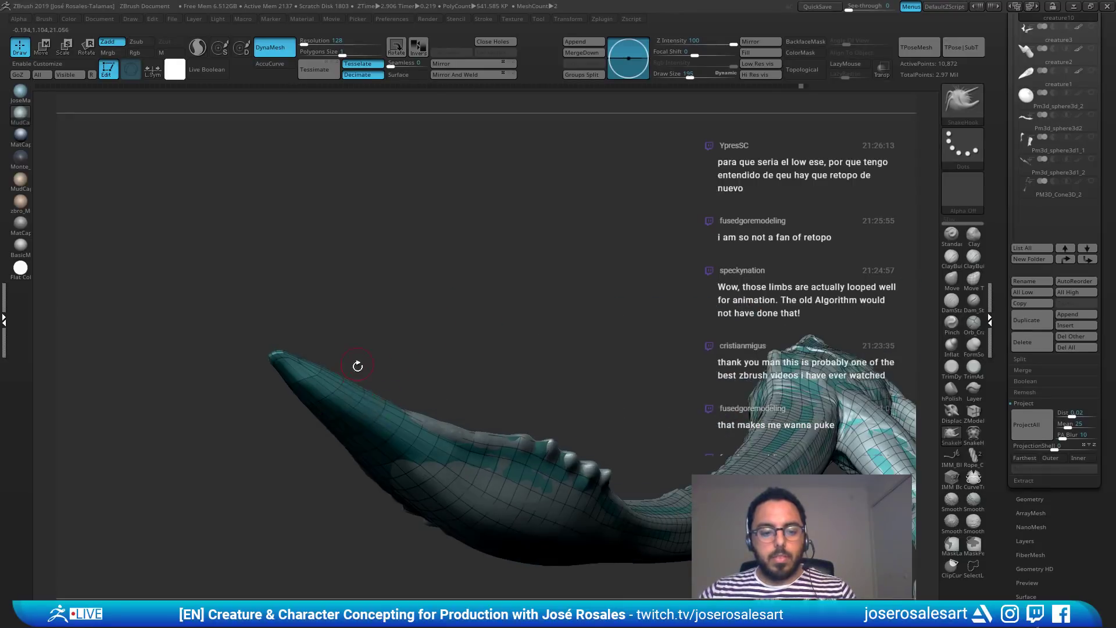
right_click_drag(864, 377, 890, 372, "ctrl")
left_click(1029, 427)
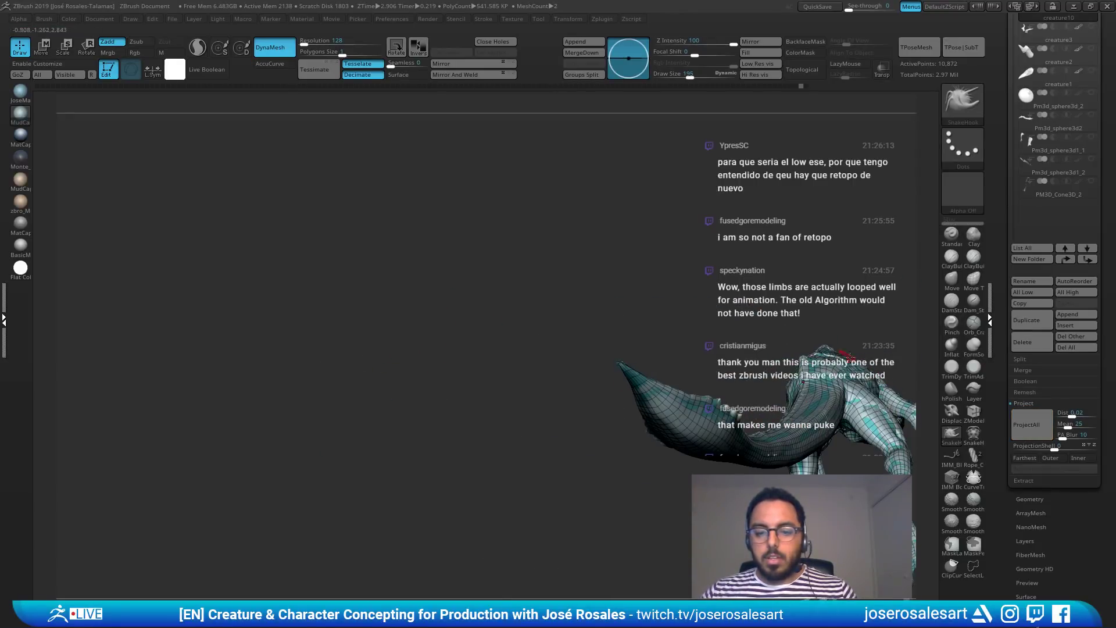
mouse_move(634, 381)
right_mouse_down()
mouse_move(600, 399)
mouse_move(665, 384)
mouse_move(607, 375)
right_mouse_up()
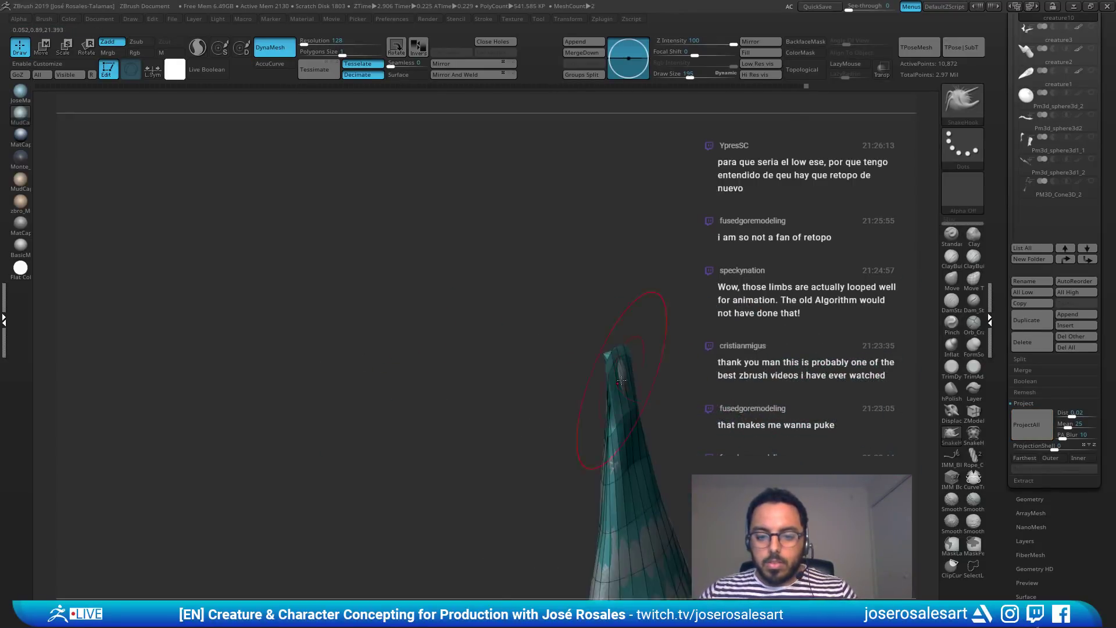
Step: Try to smooth the reprojected tail tip and reduce the draw size
left_click_drag(620, 378, 612, 381, "shift")
right_click_drag(611, 381, 702, 406)
key("s")
left_click_drag(725, 408, 719, 409)
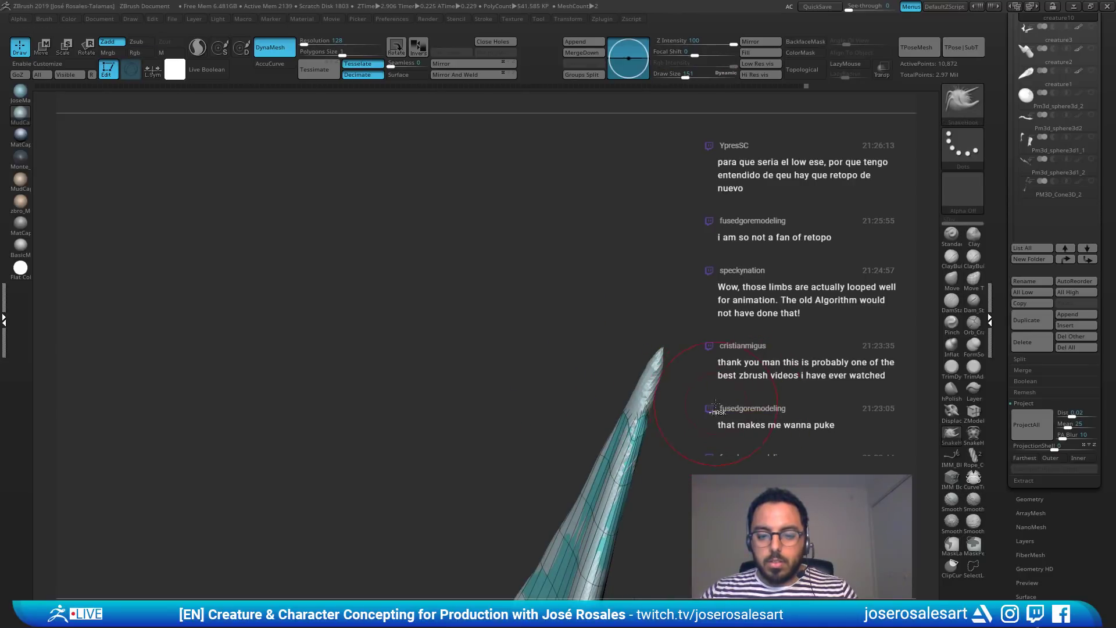
key("ctrl+z")
Step: Assign Smooth as the sculpting smoothing brush, reduce the draw size to 89 and smooth the jagged tail tip
left_click(953, 501)
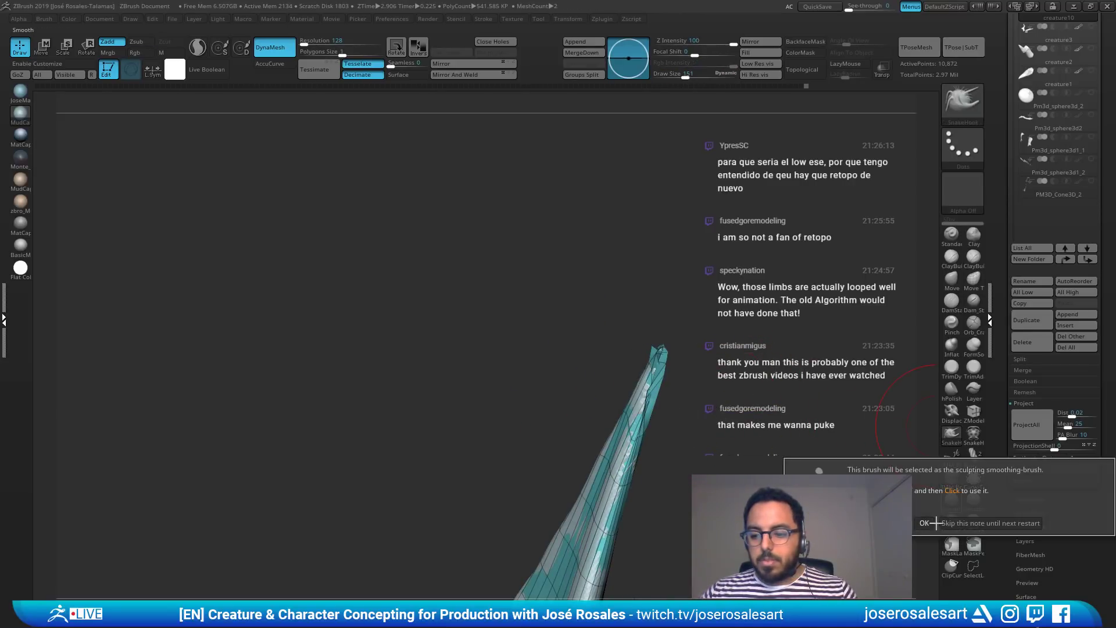
left_click(929, 524)
key("s")
left_click_drag(633, 398, 610, 398)
right_click_drag(611, 397, 635, 378)
left_click_drag(642, 363, 655, 361, "shift")
right_click_drag(727, 409, 834, 405)
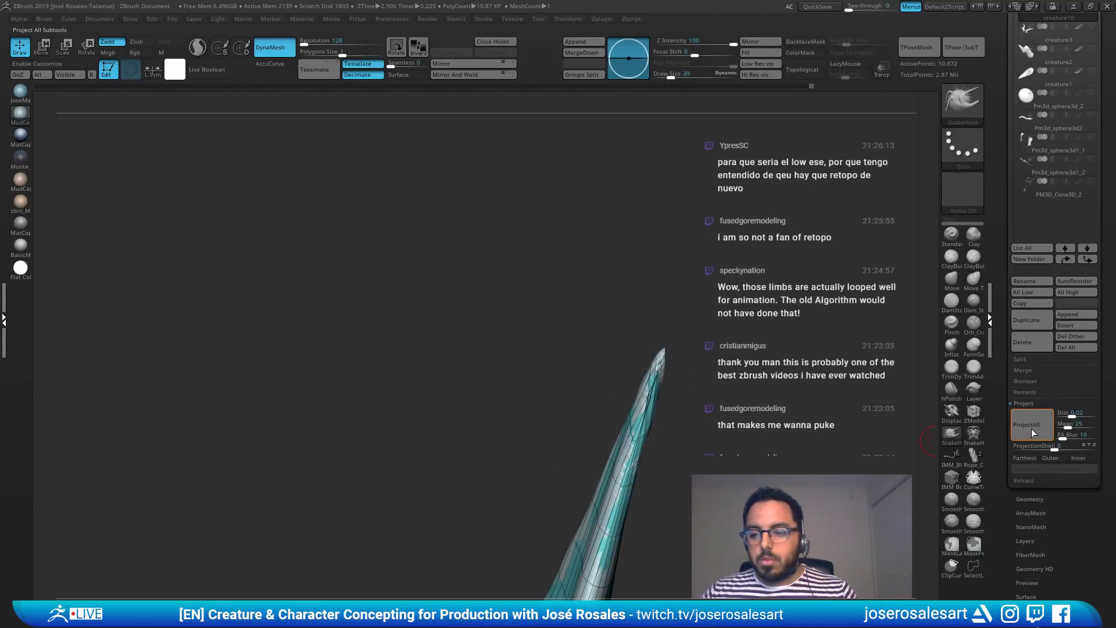
Step: Run ProjectAll on the remeshed body again and smooth the remaining uneven polygons at the tail tip
left_click(1034, 431)
right_click_drag(723, 455, 686, 433)
left_click_drag(663, 394, 646, 434, "shift")
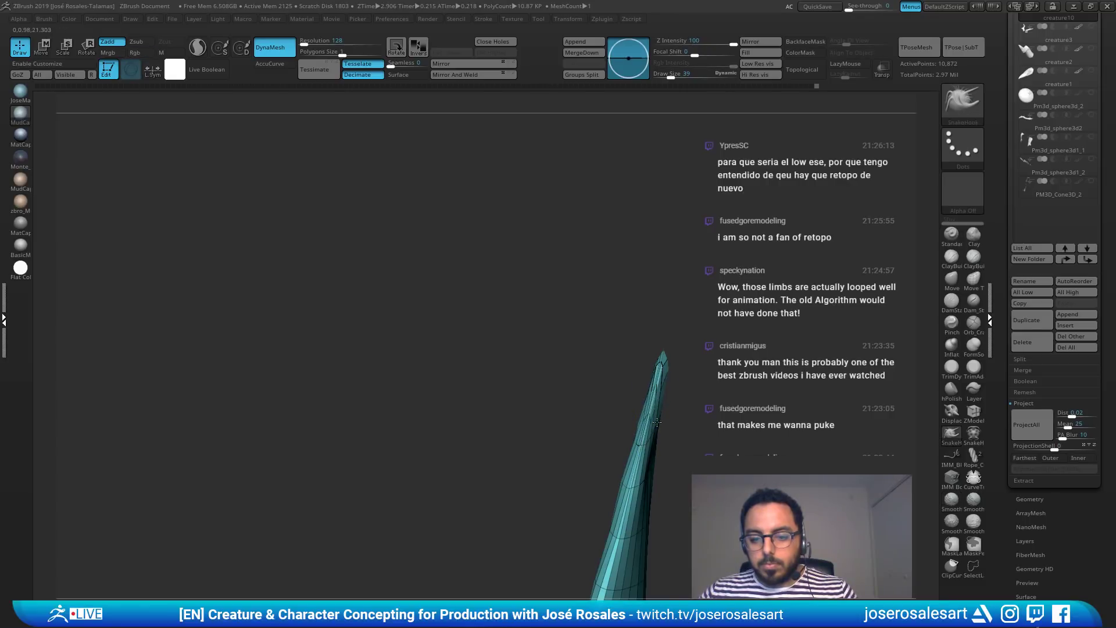
right_click_drag(692, 428, 721, 422)
left_click_drag(649, 372, 649, 387, "shift")
right_click_drag(694, 424, 682, 426)
Step: Examine the topology flow and its match to the original sculpt across the head, shoulders, torso, limbs and tail
left_click_drag(681, 426, 760, 172)
key("shift+s")
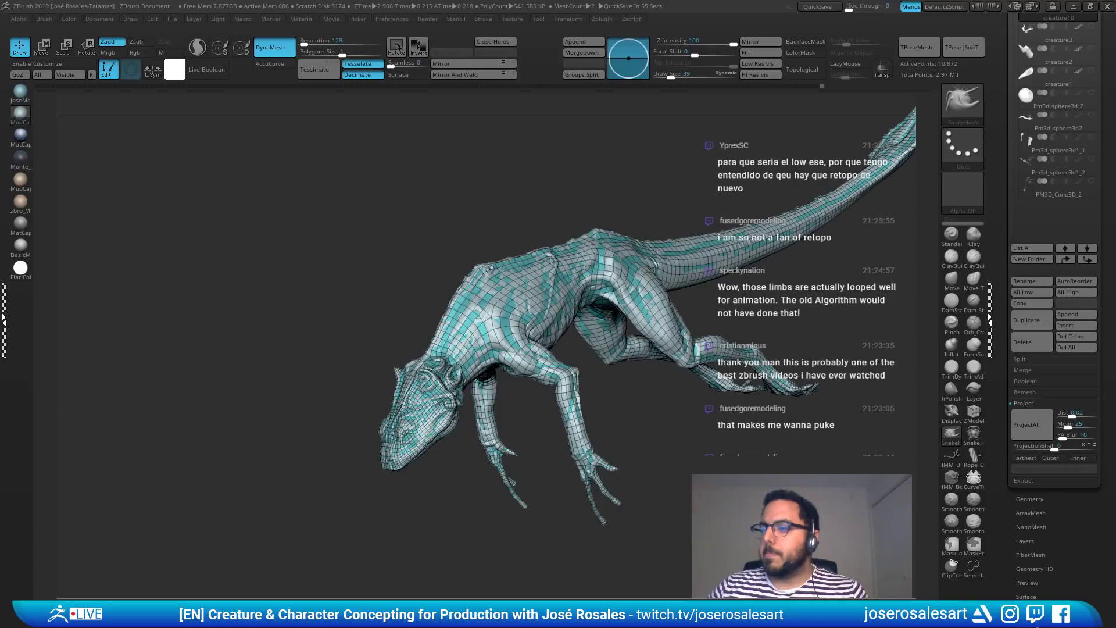
left_click_drag(677, 482, 491, 331)
key("shift+s")
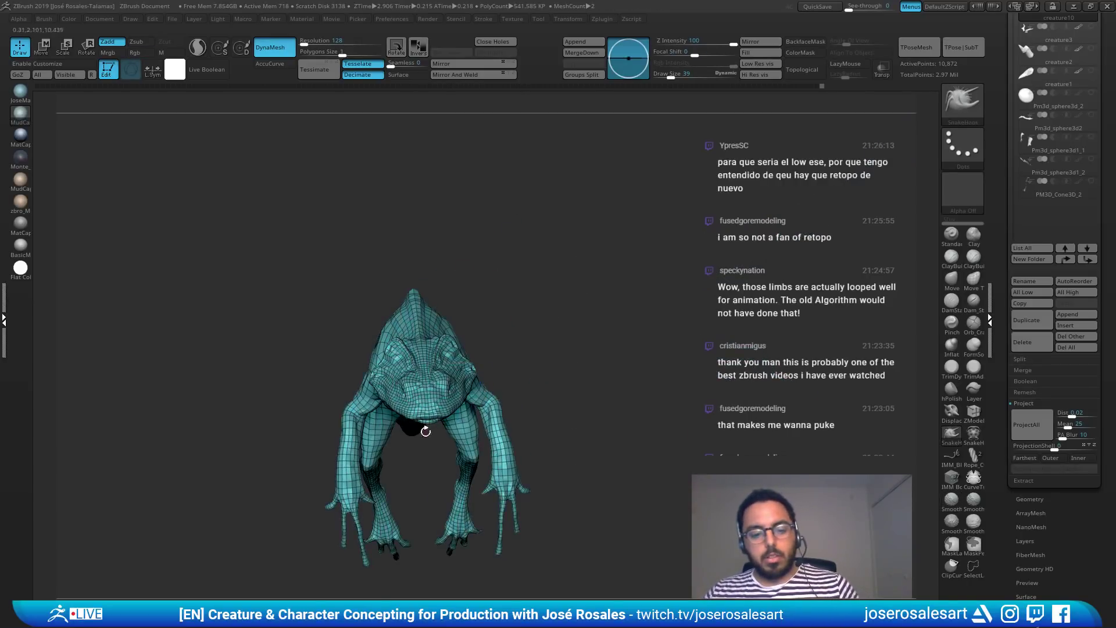
left_click_drag(424, 428, 561, 318, "alt")
right_click_drag(561, 317, 631, 343)
key("shift+s")
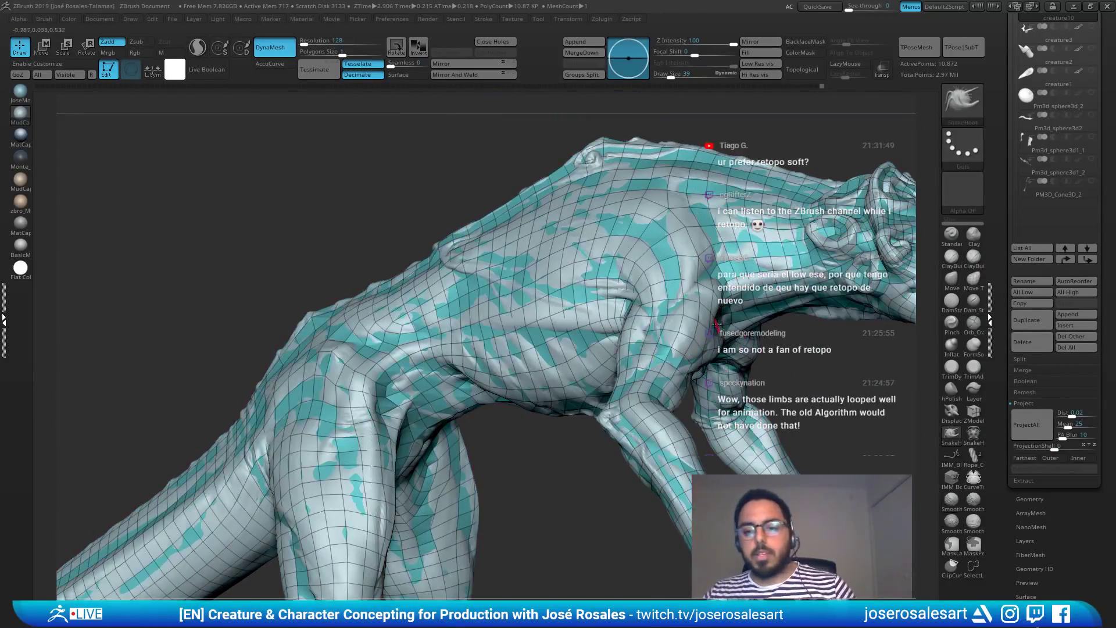
right_click_drag(776, 326, 638, 353, "alt")
key("s")
left_click_drag(638, 353, 656, 354)
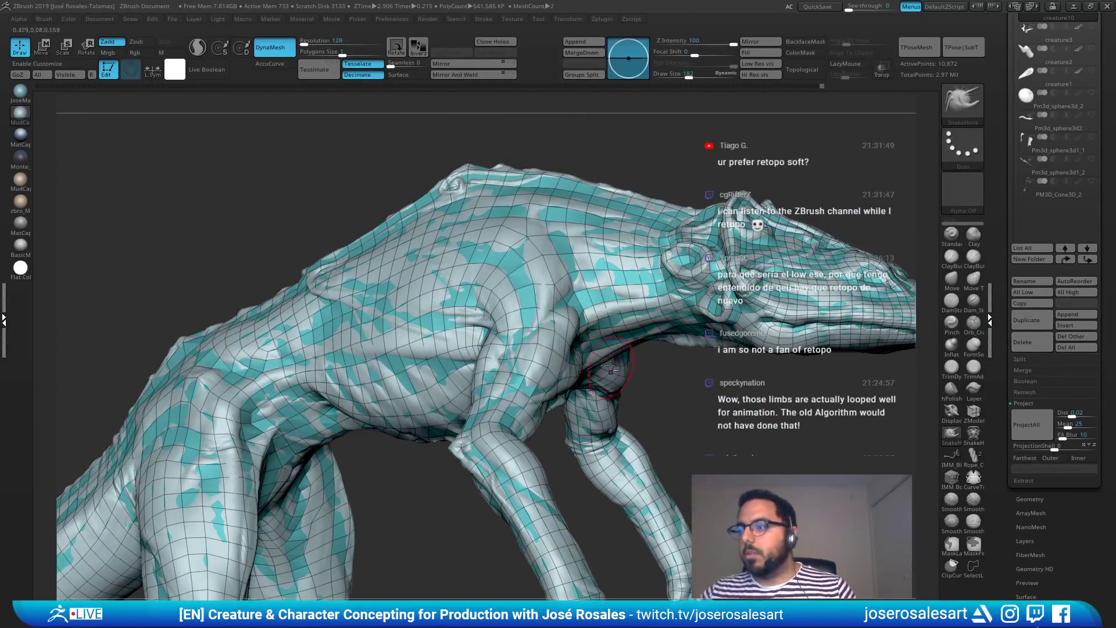
right_click_drag(619, 341, 707, 348)
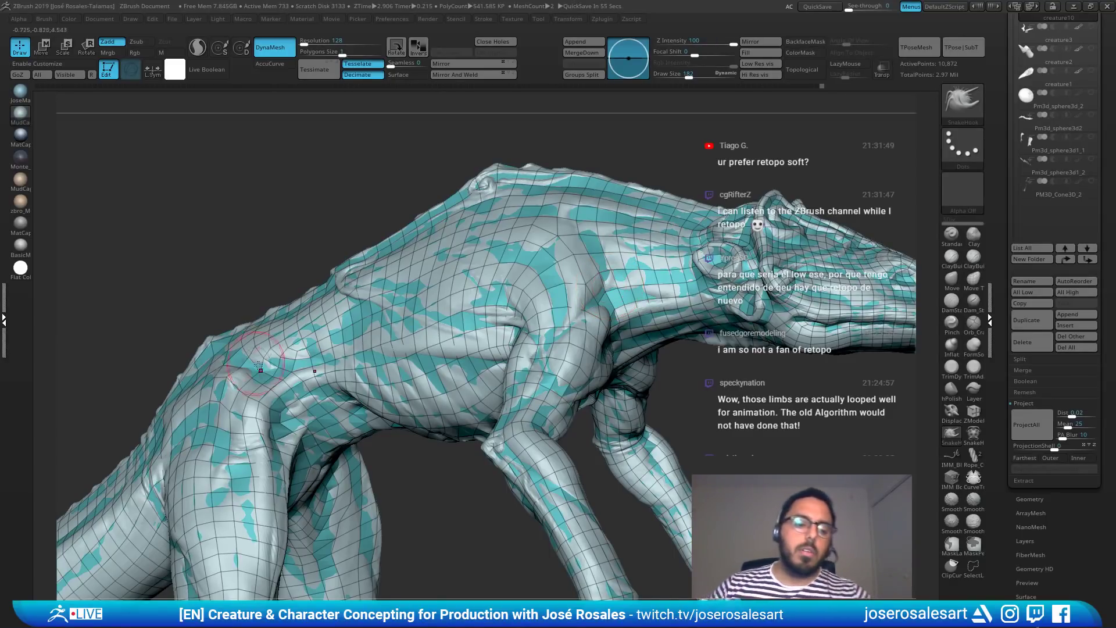
right_click_drag(494, 298, 536, 306)
mouse_move(279, 269)
right_mouse_down("alt")
mouse_move(327, 225)
mouse_move(454, 254)
right_mouse_up("alt")
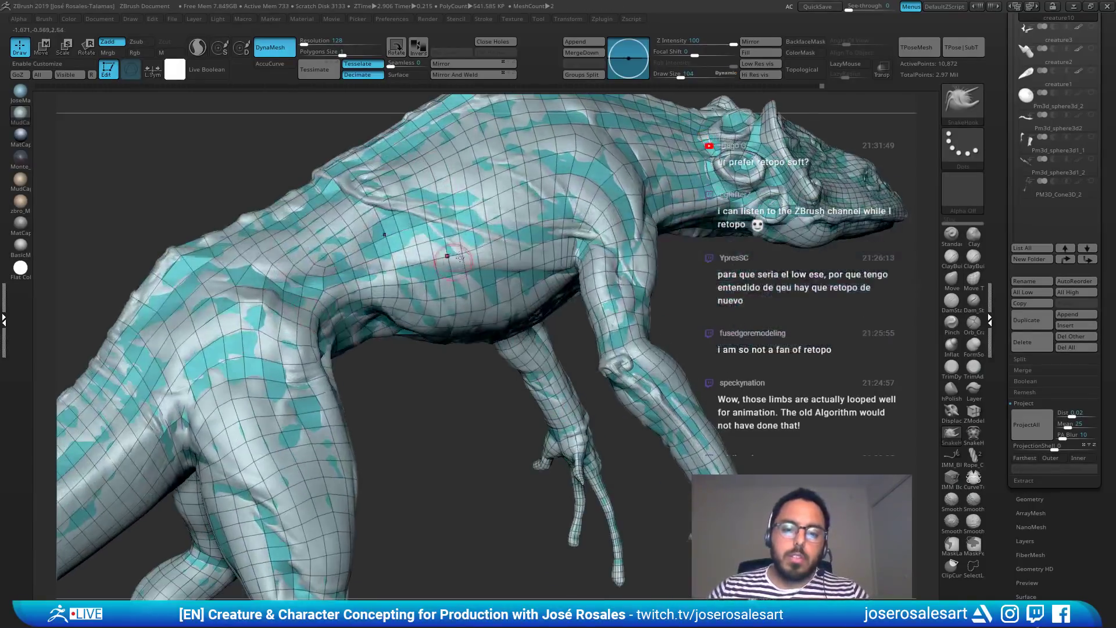
mouse_move(681, 287)
right_mouse_down()
mouse_move(490, 364)
mouse_move(410, 372)
right_mouse_up()
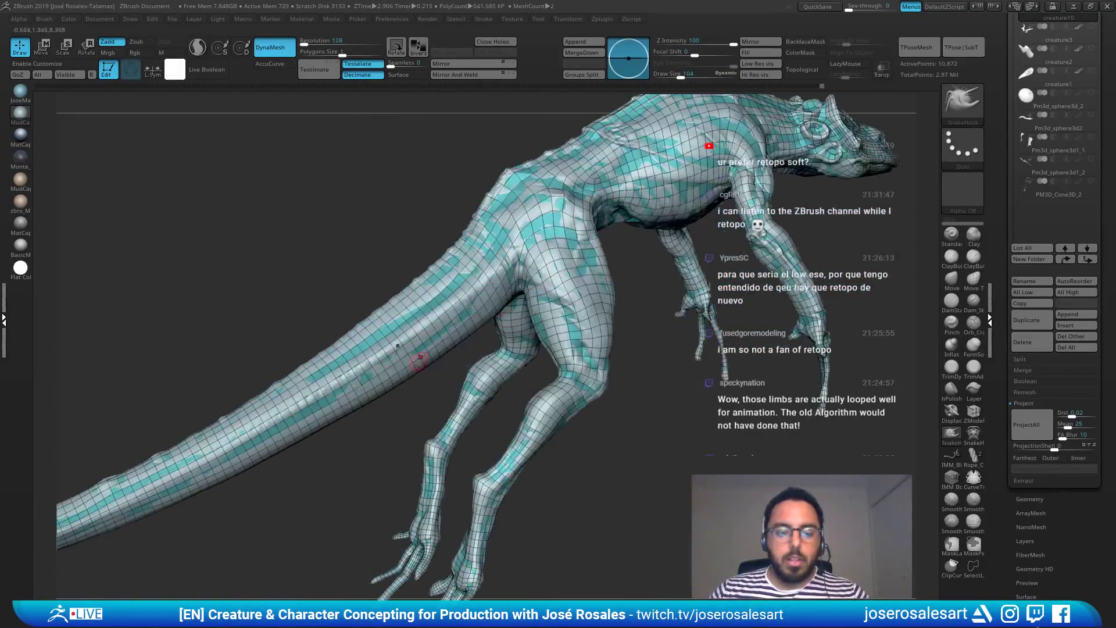
Step: Examine the remeshed creature's polygon flow along the tail, hind legs, torso, arms and hands
right_click_drag(486, 406, 489, 262, "alt")
mouse_move(566, 248)
right_mouse_down()
mouse_move(469, 371)
mouse_move(598, 352)
right_mouse_up()
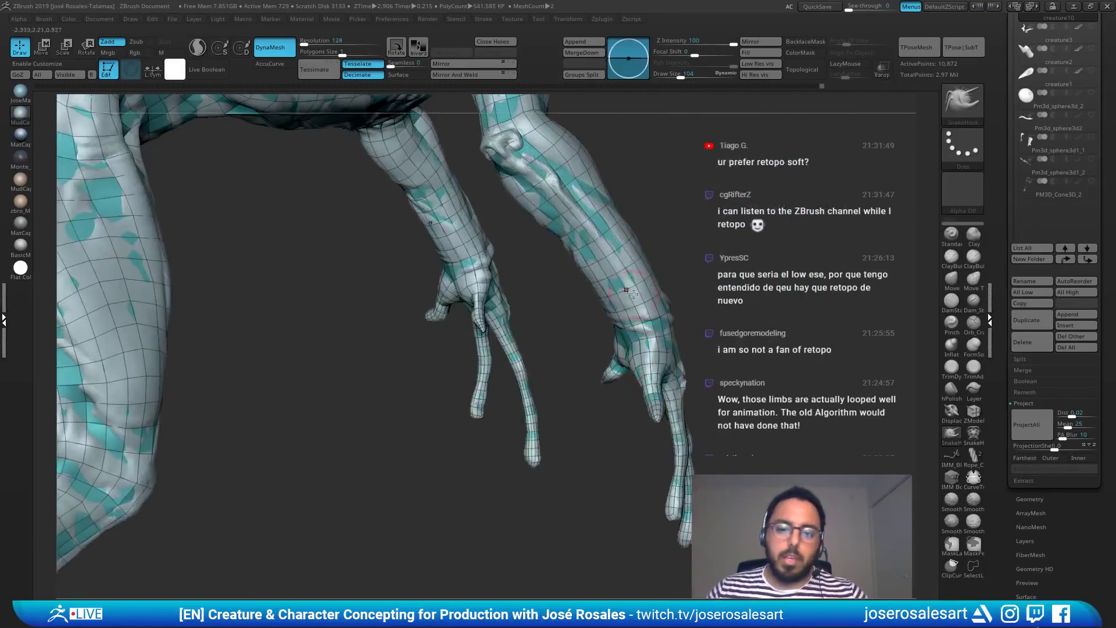
right_click_drag(632, 294, 466, 192)
mouse_move(581, 232)
right_mouse_down("alt")
mouse_move(712, 340)
mouse_move(669, 296)
mouse_move(533, 310)
mouse_move(521, 333)
right_mouse_up("alt")
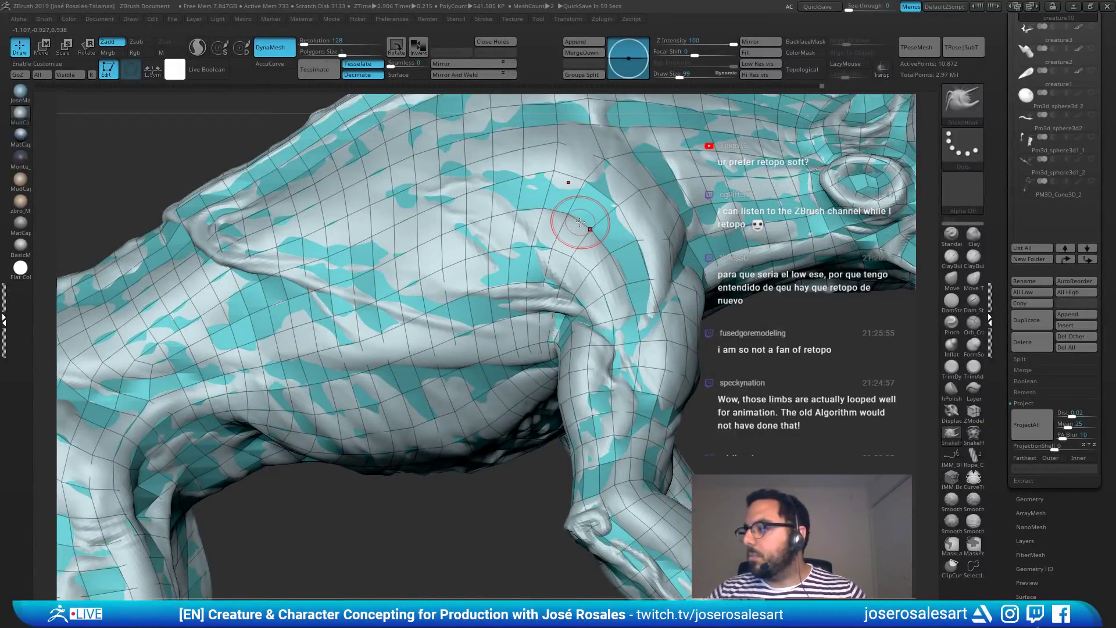
right_click_drag(775, 288, 656, 421)
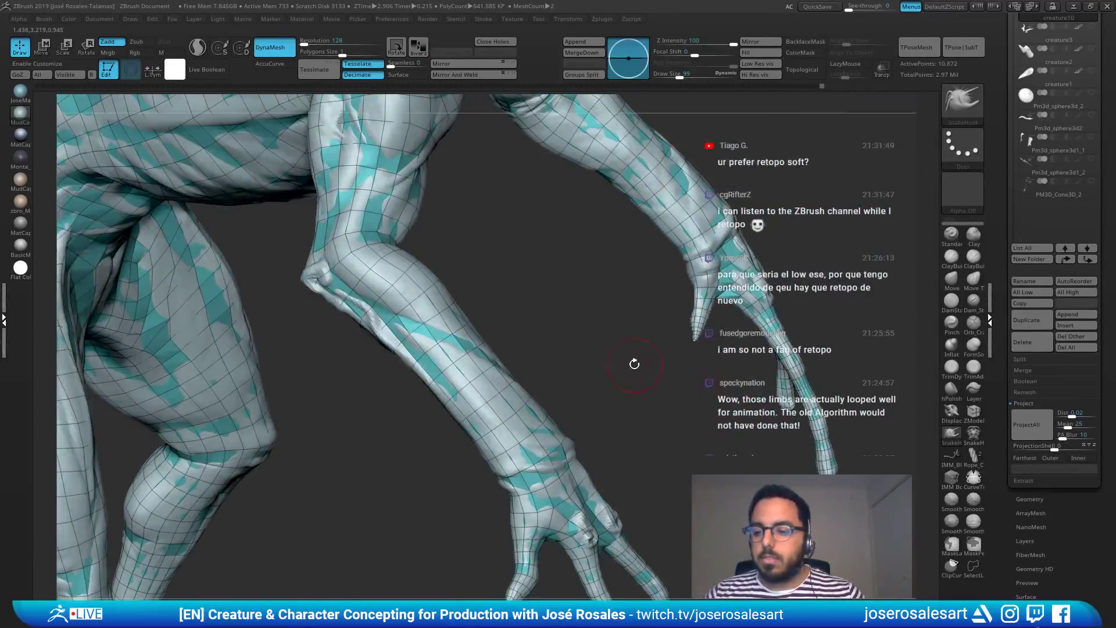
right_click_drag(438, 349, 727, 395, "alt")
right_click_drag(455, 326, 483, 309)
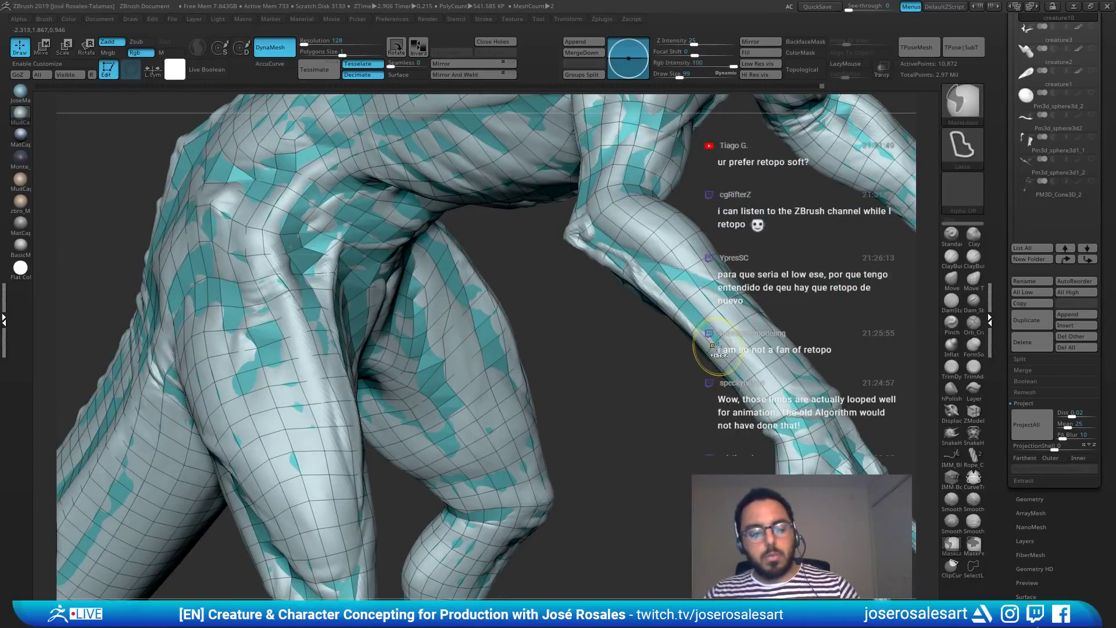
Step: Subdivide the remeshed creature to level 2 and project all of the original sculpt's detail onto it
key("ctrl+d")
right_click_drag(719, 350, 803, 530, "alt")
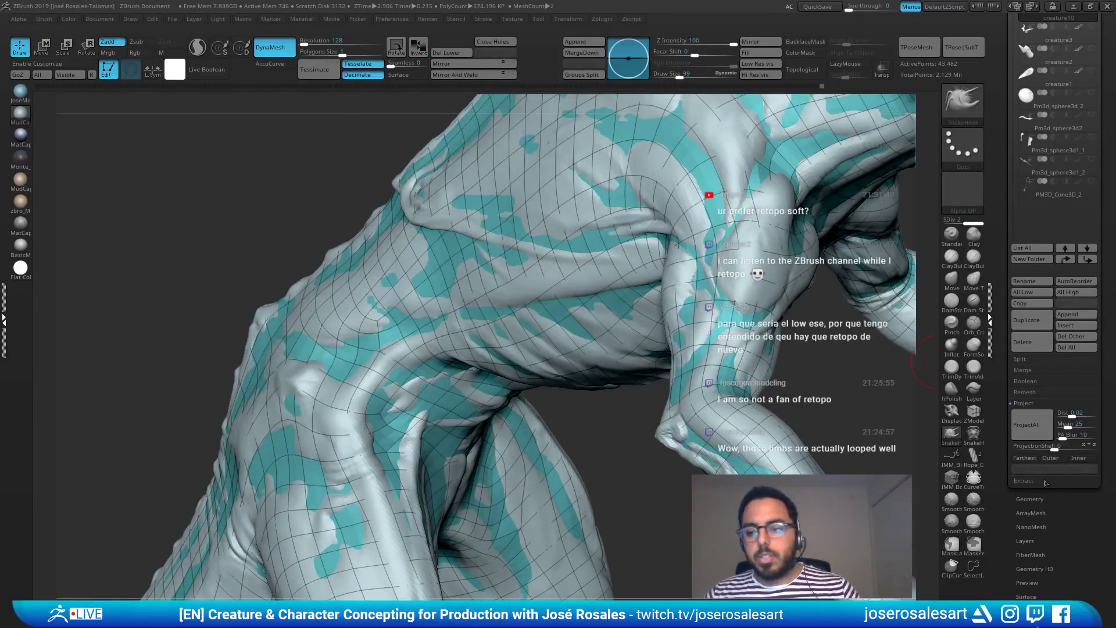
left_click(1027, 424)
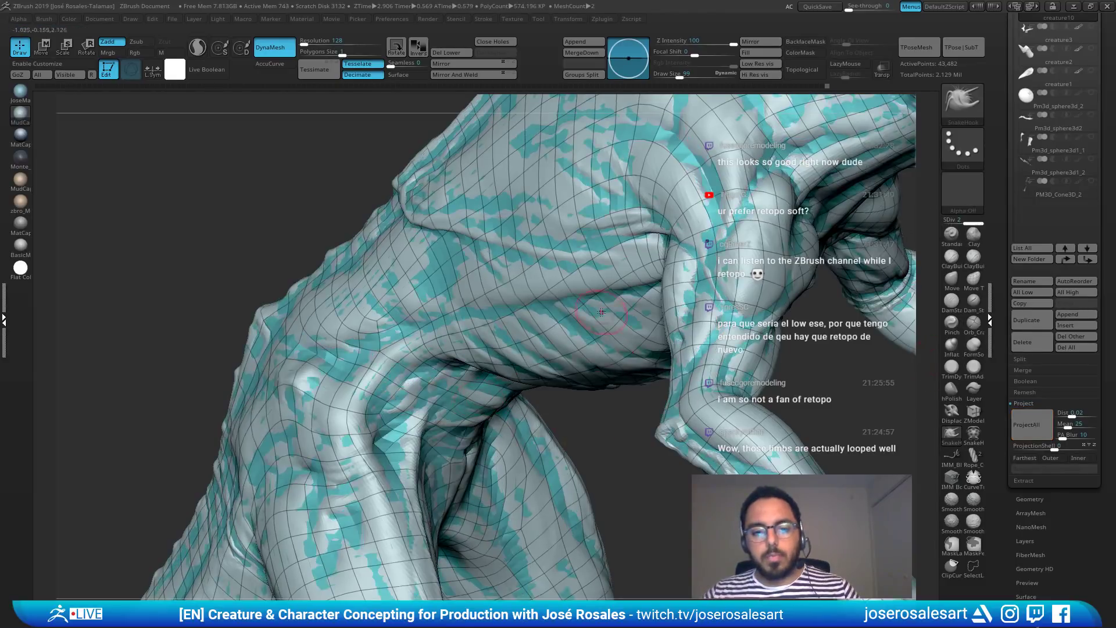
Step: Isolate the remeshed creature to inspect its wireframe on the head, torso and hands, and show the original sculpt again
mouse_move(505, 399)
right_mouse_down()
mouse_move(568, 312)
mouse_move(480, 340)
mouse_move(800, 287)
mouse_move(756, 232)
mouse_move(625, 324)
mouse_move(711, 336)
mouse_move(634, 314)
right_mouse_up()
key("shift+f")
key("shift+f")
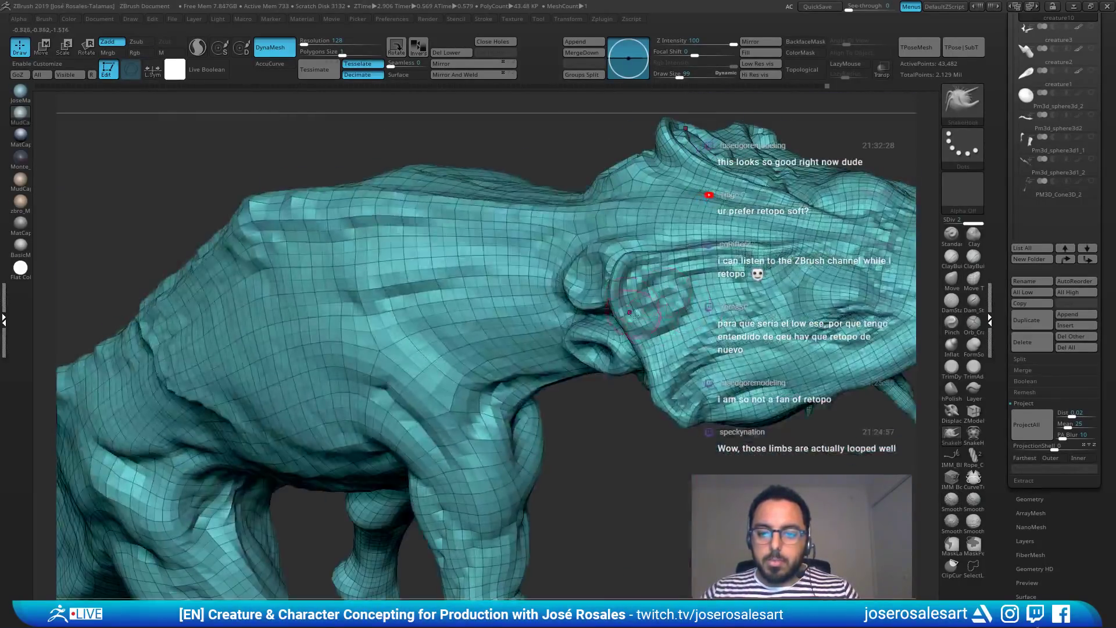
right_click_drag(795, 300, 795, 365)
mouse_move(756, 321)
right_mouse_down()
mouse_move(483, 417)
mouse_move(305, 361)
mouse_move(568, 389)
mouse_move(568, 376)
mouse_move(473, 374)
right_mouse_up()
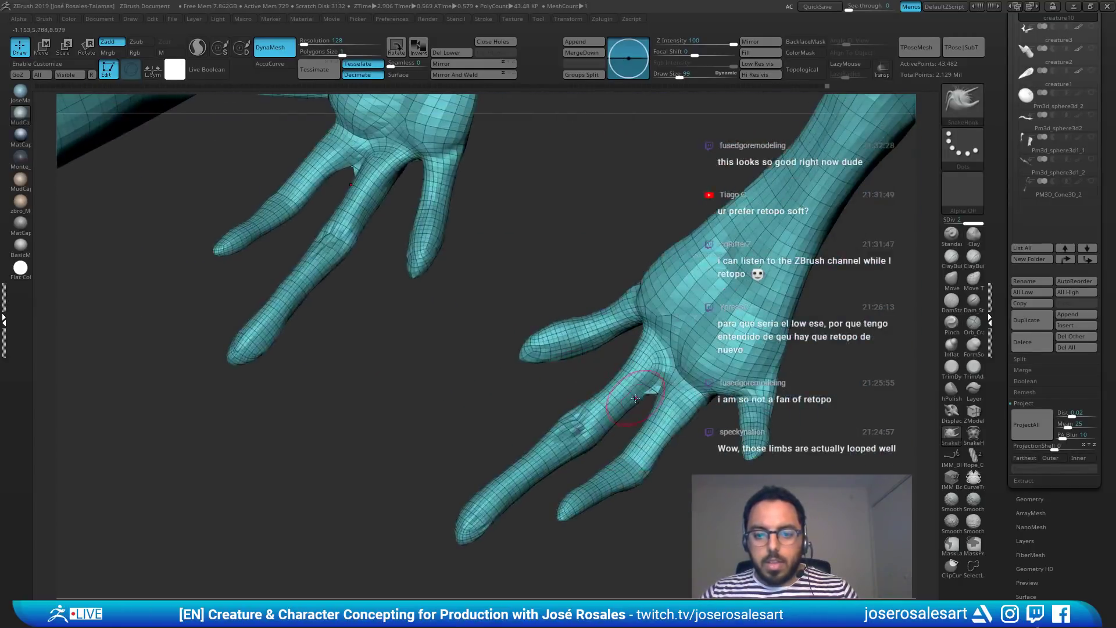
right_click_drag(652, 377, 564, 351, "ctrl")
key("alt+s")
mouse_move(753, 351)
right_mouse_down("ctrl")
mouse_move(878, 447)
mouse_move(890, 500)
right_mouse_up("ctrl")
Step: Reduce the draw size to 42 and subdivide the remeshed creature to level 3
key("s")
mouse_move(682, 437)
left_mouse_down()
mouse_move(675, 387)
mouse_move(689, 372)
left_mouse_up()
mouse_move(689, 375)
right_mouse_down()
mouse_move(717, 396)
mouse_move(915, 377)
right_mouse_up()
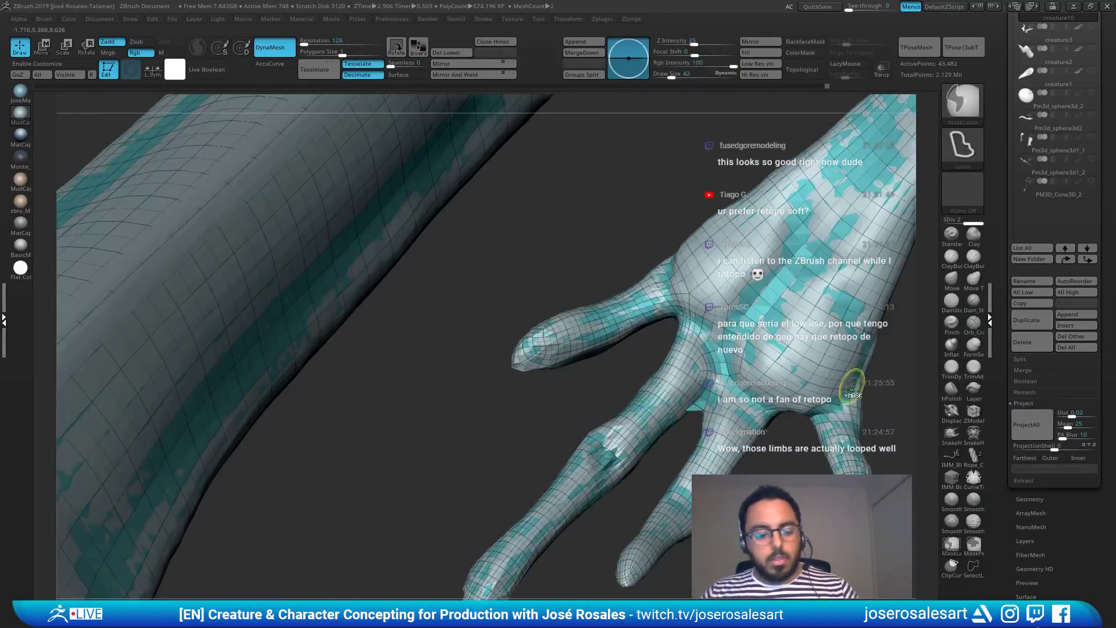
key("ctrl+d")
Step: Choose the Move brush with a draw size of 62 and smooth the stray geometry in the webbing between the fingers
right_click_drag(765, 286, 721, 424, "ctrl")
key("b")
key("m")
key("v")
key("bracketright")
key("bracketright")
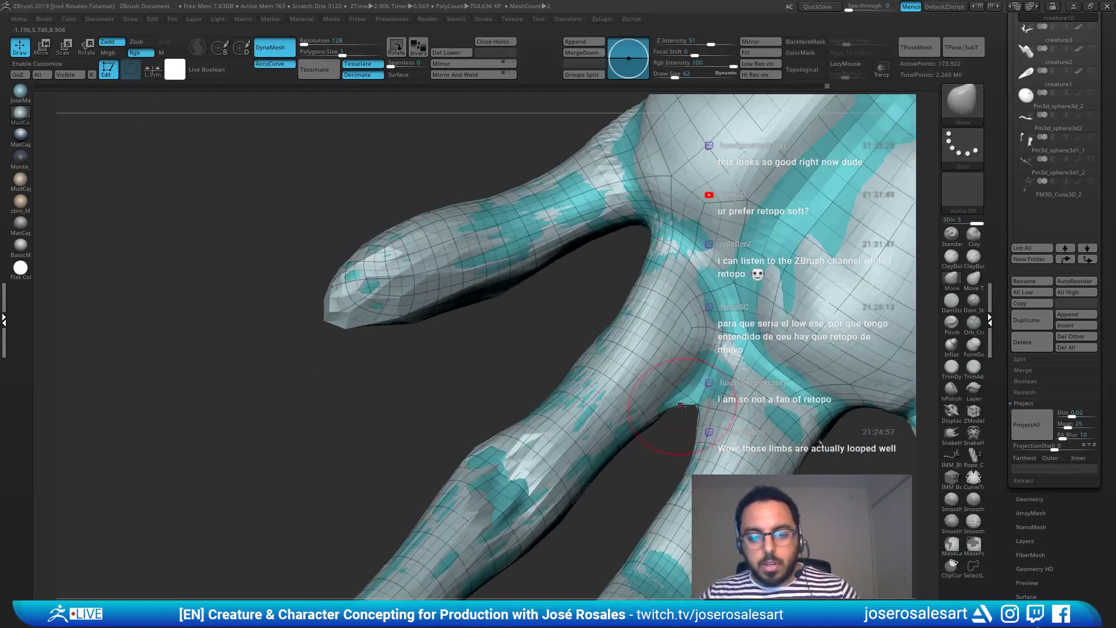
left_click_drag(706, 365, 706, 389, "shift")
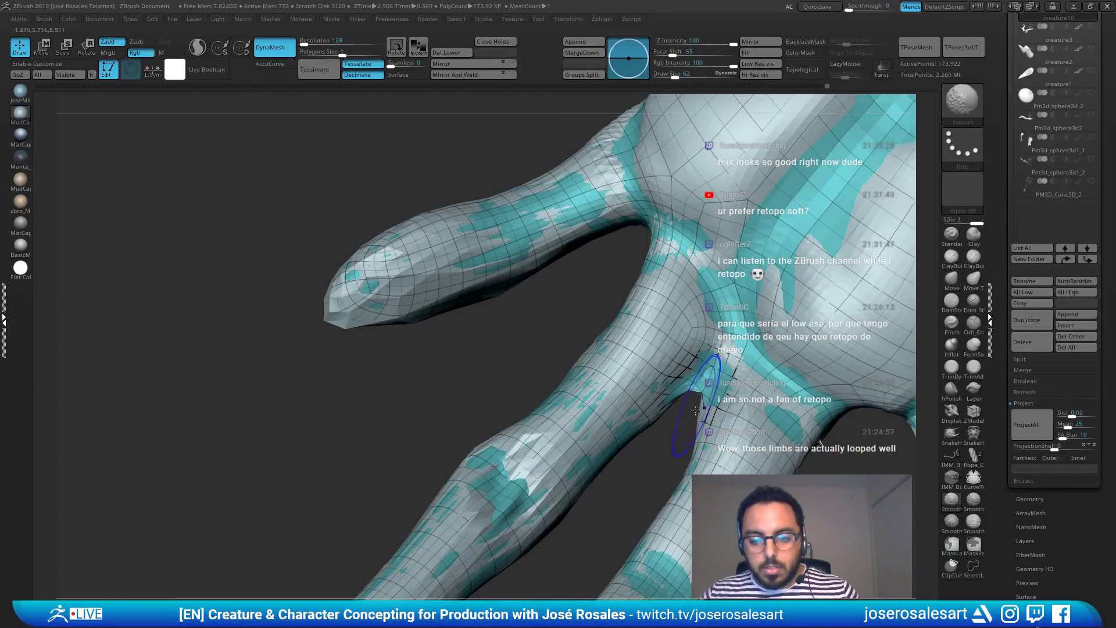
Step: Switch to the SnakeHook brush and further smooth the finger webbing from different angles
key("b")
key("s")
key("h")
right_click_drag(703, 407, 695, 389)
left_click_drag(701, 381, 712, 387, "shift")
mouse_move(701, 419)
right_mouse_down()
mouse_move(660, 427)
mouse_move(699, 426)
mouse_move(598, 292)
mouse_move(669, 276)
right_mouse_up()
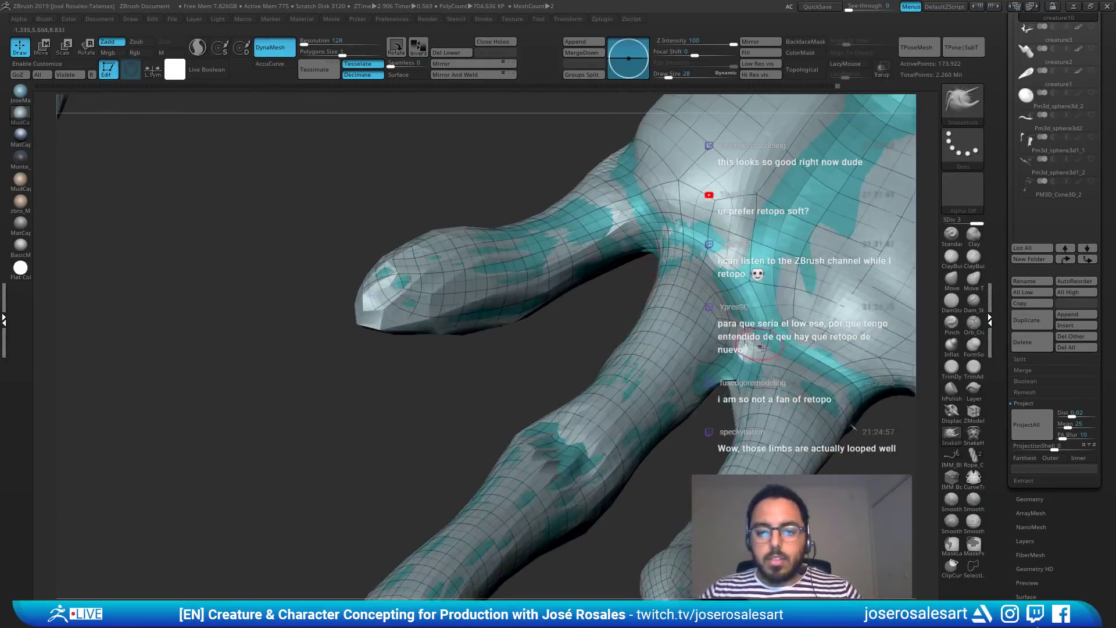
left_click_drag(728, 381, 741, 389, "shift")
Step: Project all of the original sculpt's detail onto the level 3 creature mesh
mouse_move(779, 350)
right_mouse_down("ctrl")
mouse_move(685, 349)
mouse_move(721, 363)
mouse_move(593, 349)
mouse_move(714, 373)
mouse_move(543, 371)
right_mouse_up("ctrl")
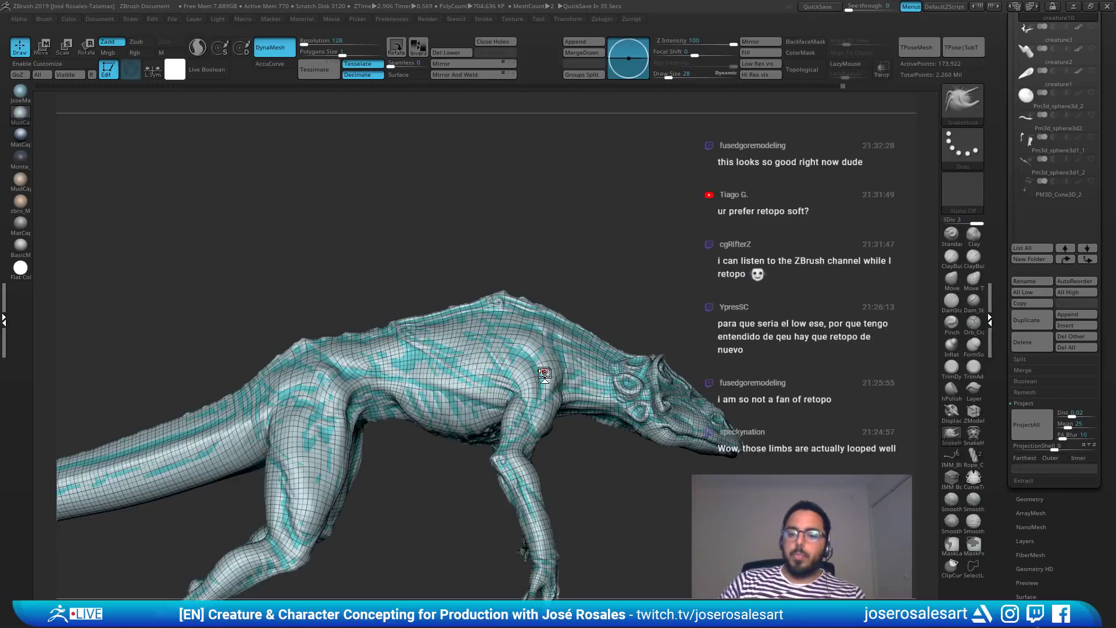
left_click_drag(771, 386, 760, 408)
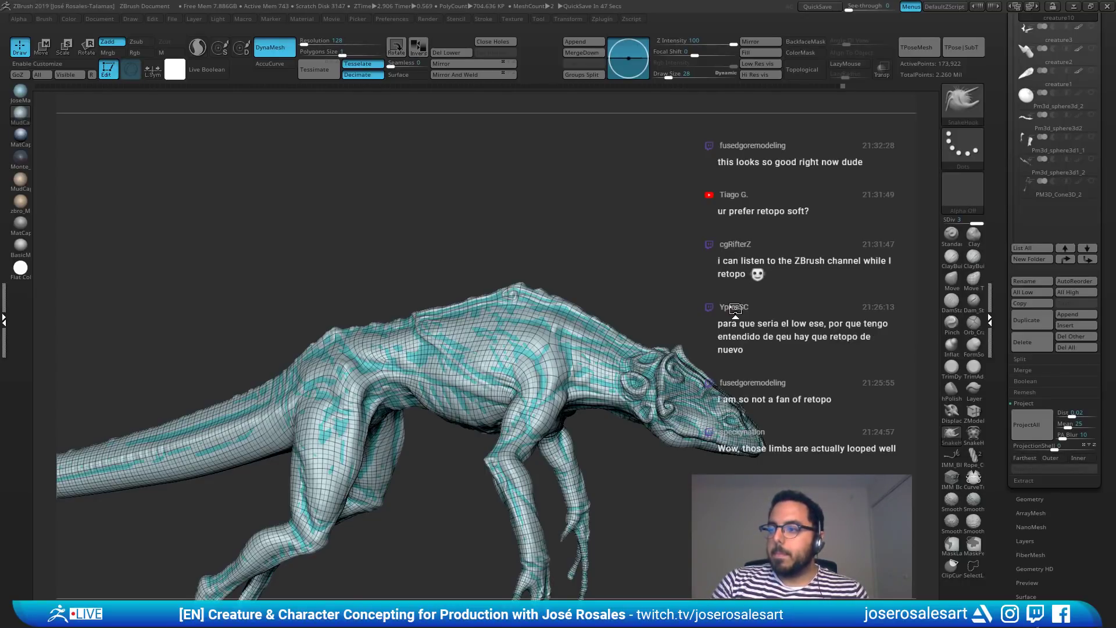
mouse_move(700, 318)
left_mouse_down()
mouse_move(730, 328)
mouse_move(704, 330)
left_mouse_up()
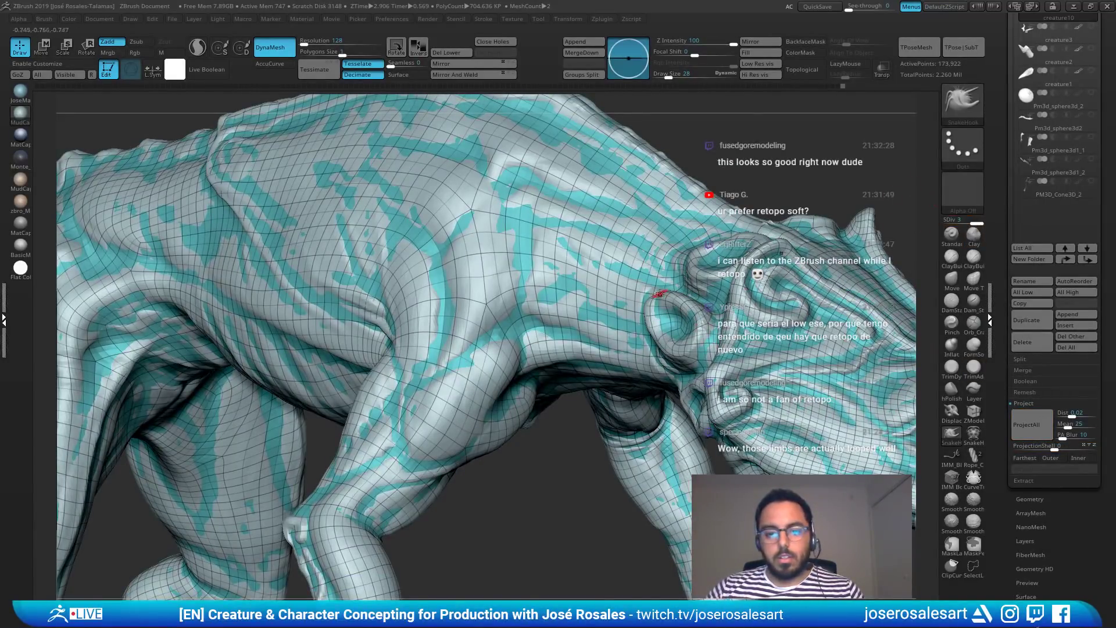
right_click_drag(647, 302, 599, 331, "alt")
left_click(1028, 426)
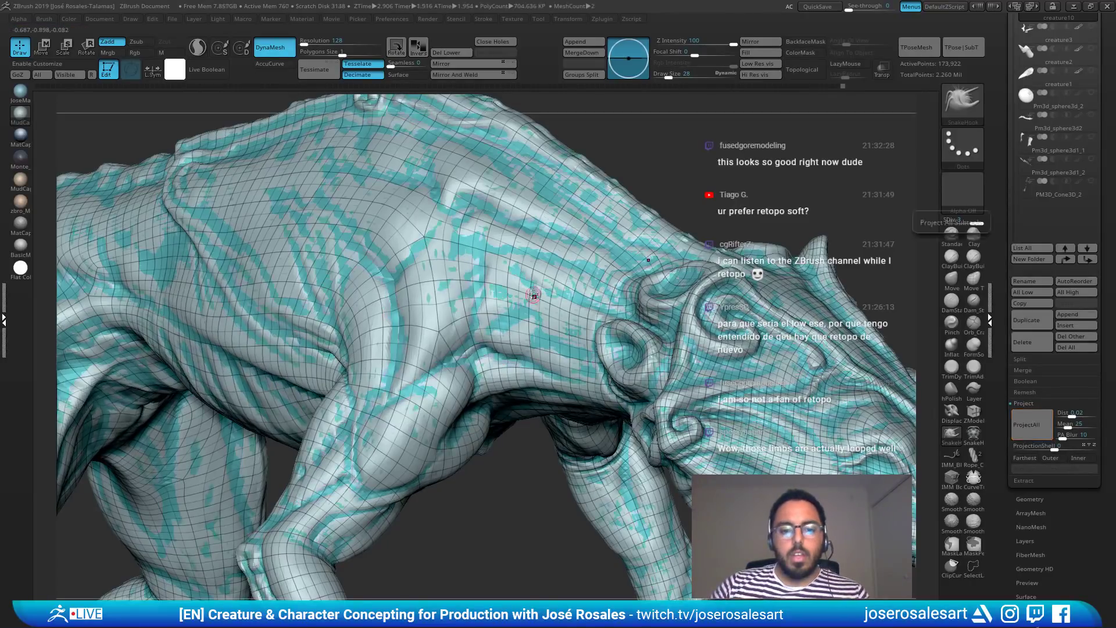
Step: Subdivide the remeshed creature to level 4 and project the original sculpt's detail onto it
right_click_drag(344, 286, 304, 259)
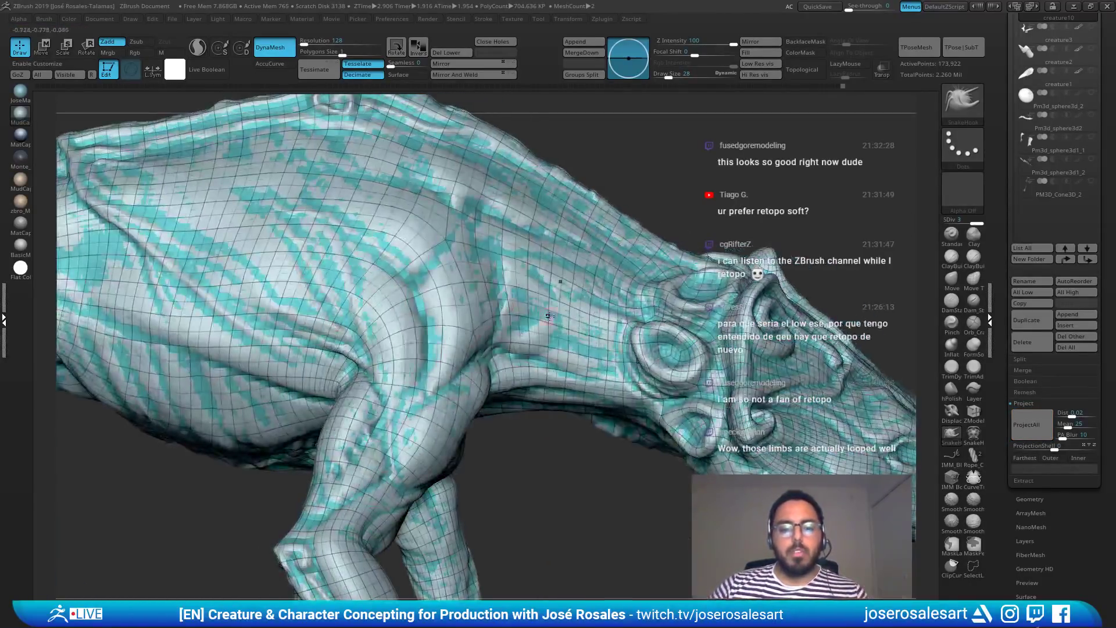
right_click_drag(780, 374, 756, 403)
key("ctrl+d")
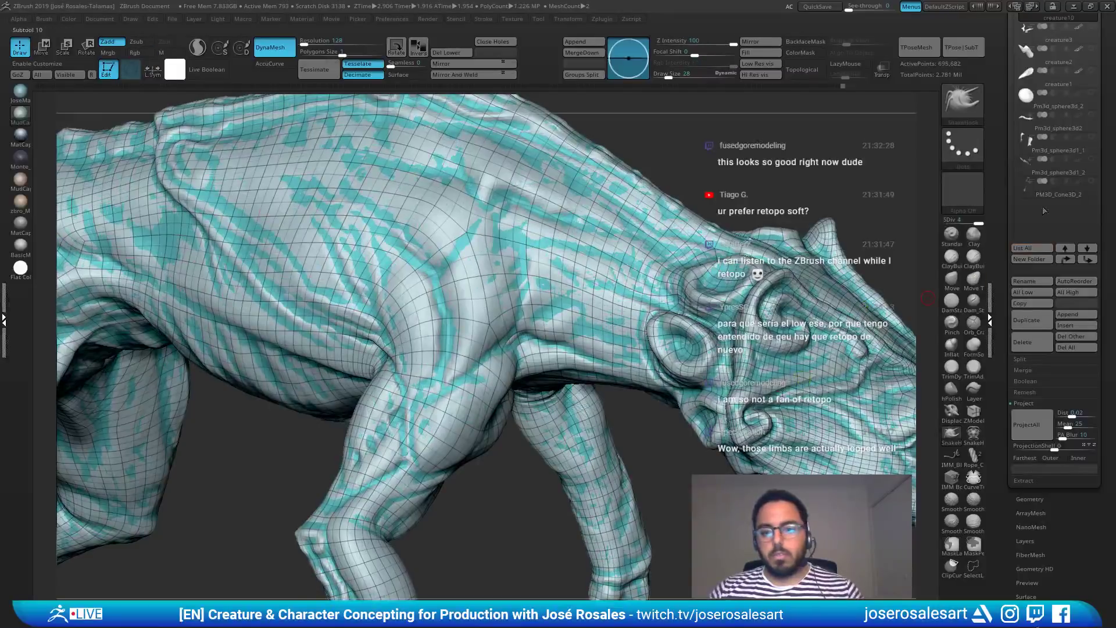
left_click(1031, 421)
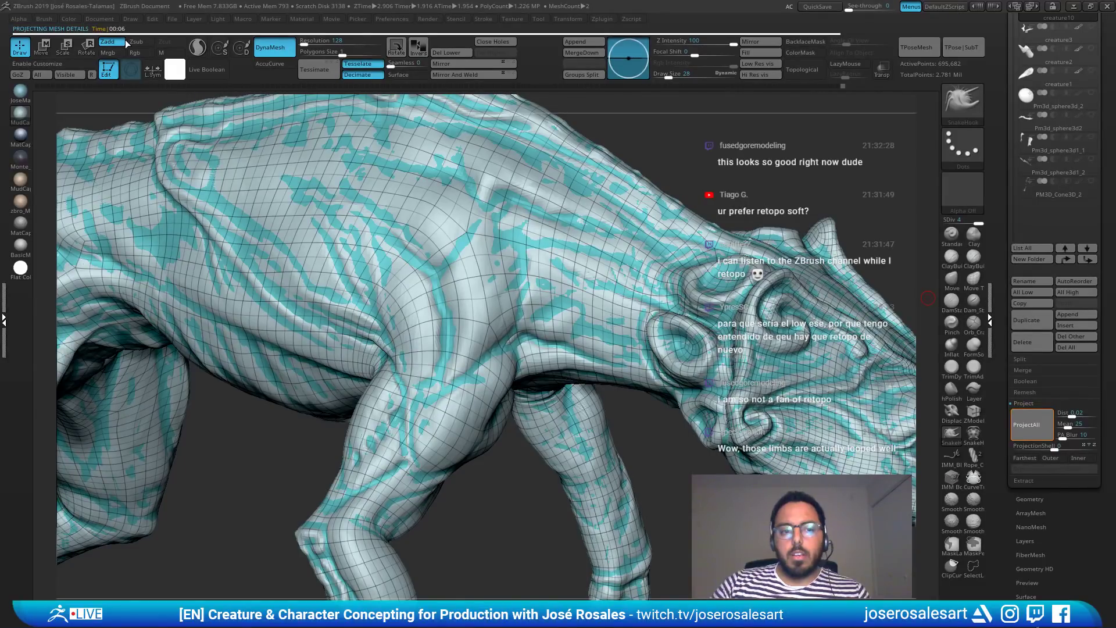
Step: Isolate the projected mesh without its wireframe and examine the detail around the neck and head folds
mouse_move(809, 197)
left_mouse_down("shift")
mouse_move(819, 194)
mouse_move(727, 215)
mouse_move(604, 314)
left_mouse_up("shift")
key("shift+f")
right_click_drag(595, 334, 643, 289, "ctrl")
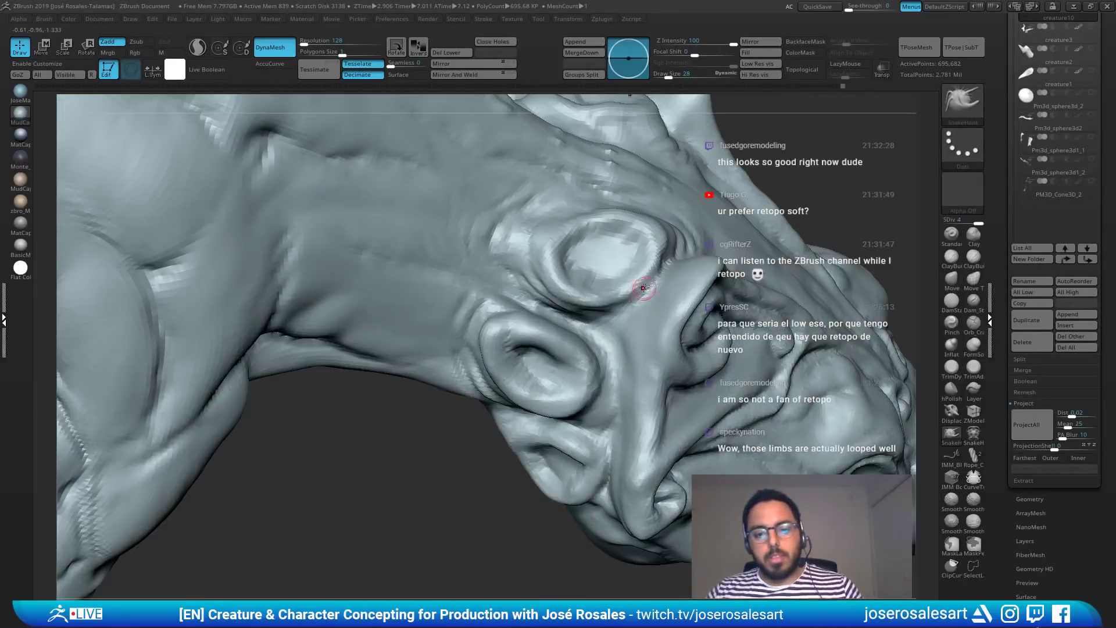
right_click_drag(644, 248, 698, 233)
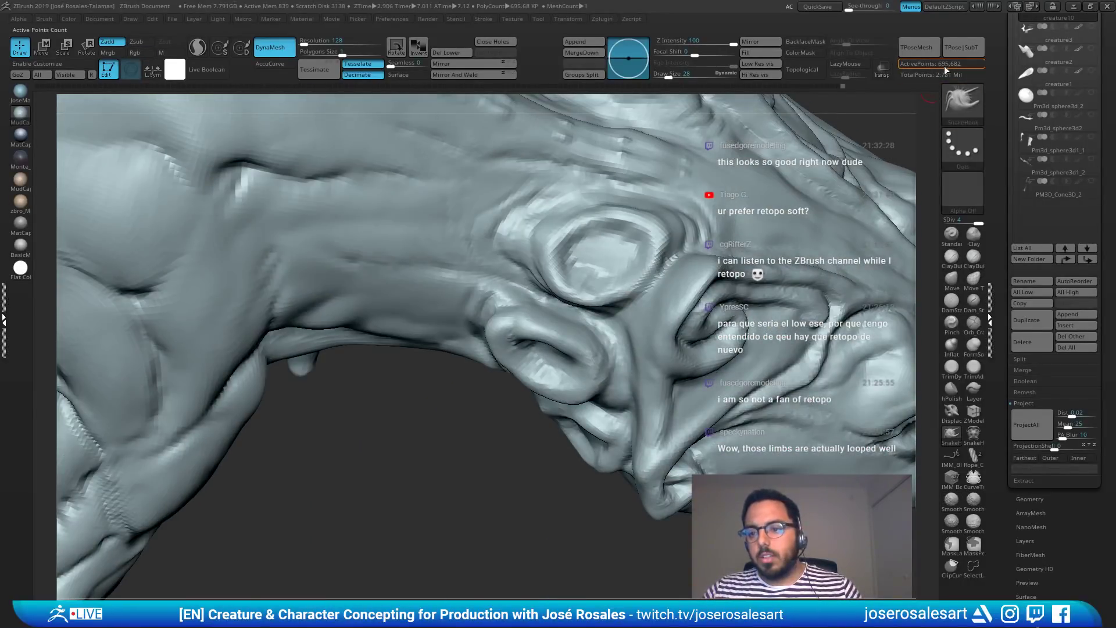
right_click_drag(677, 166, 682, 253, "alt")
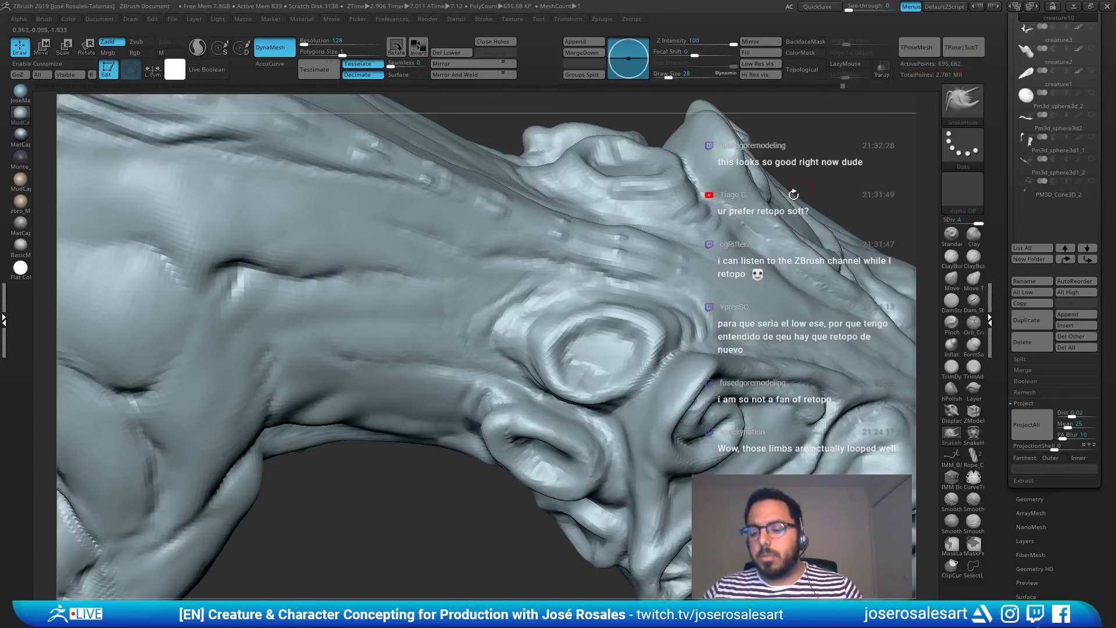
right_click_drag(792, 194, 833, 291, "ctrl")
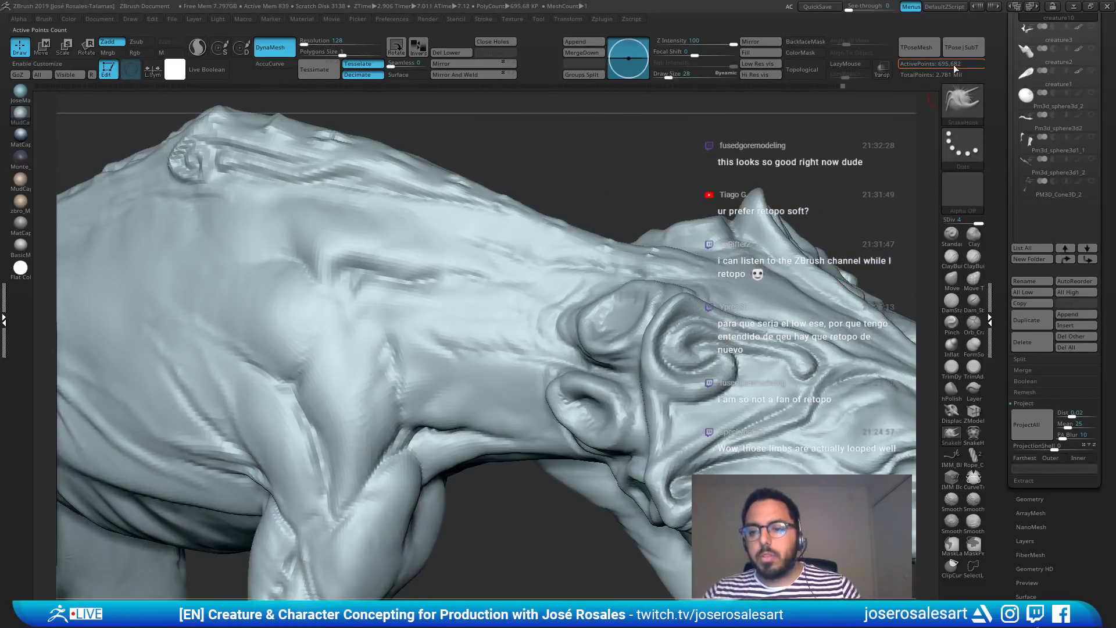
Step: Alternate between the original and projected creature subtools to compare their detail at the neck, head, hip and tail
left_click(785, 217, "alt")
key("Up")
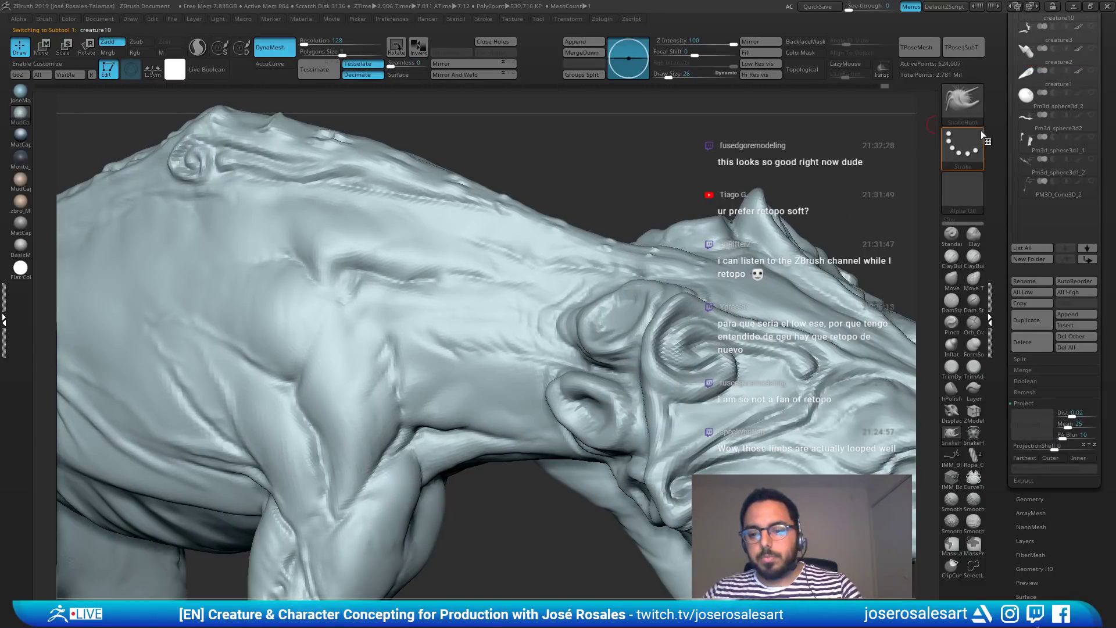
key("Down")
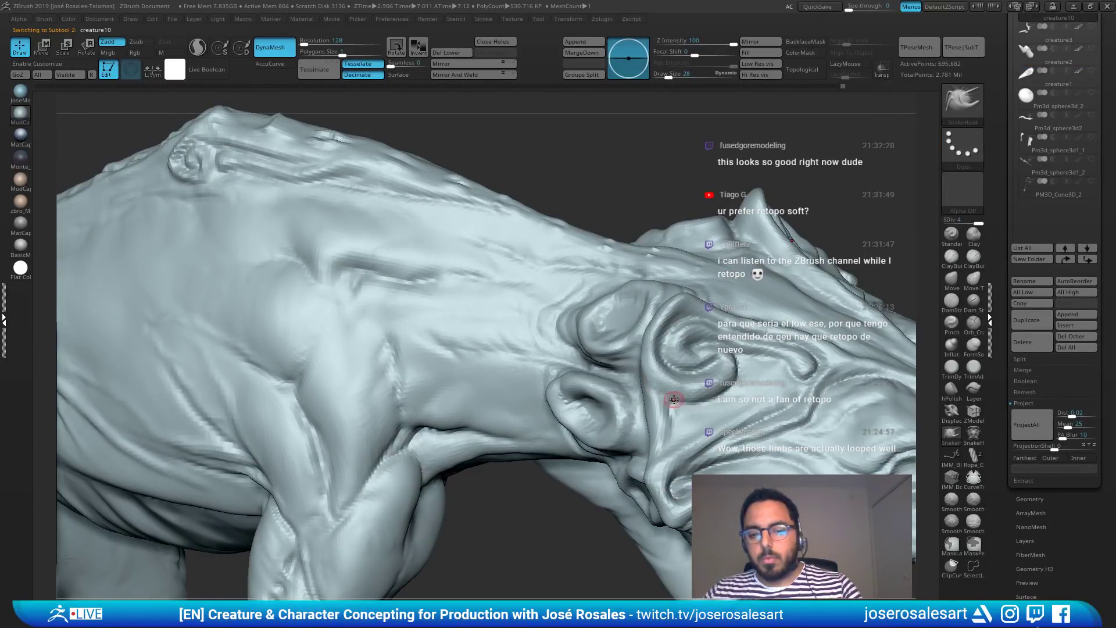
key("Up")
key("Down")
right_click_drag(442, 372, 488, 291, "ctrl")
mouse_move(488, 233)
right_mouse_down("alt")
mouse_move(530, 306)
mouse_move(501, 314)
mouse_move(618, 337)
right_mouse_up("alt")
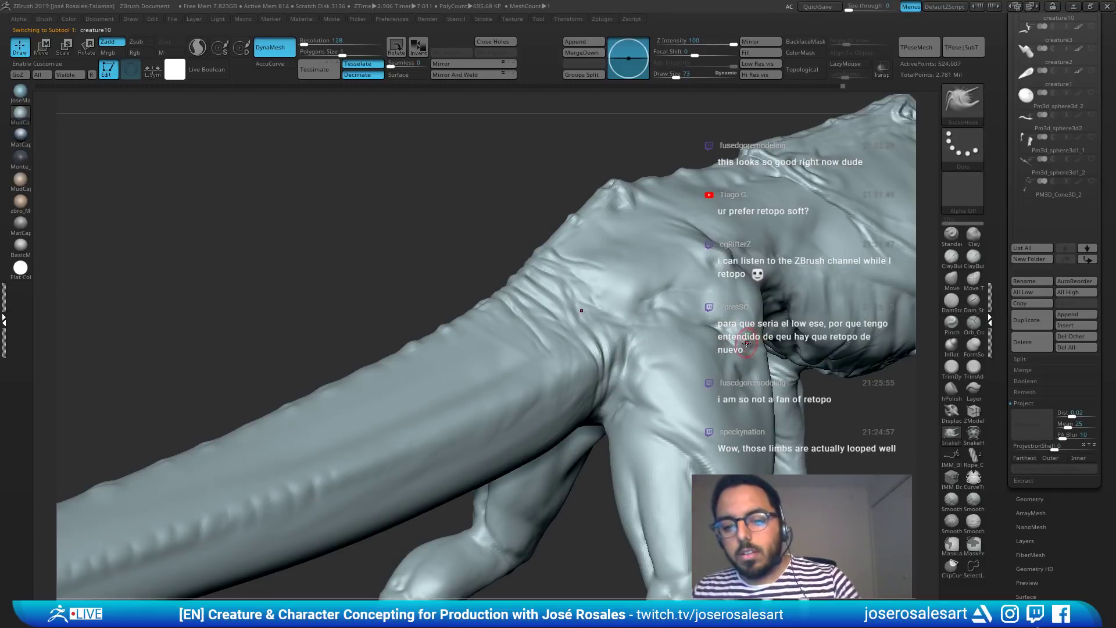
key("shift+d")
key("d")
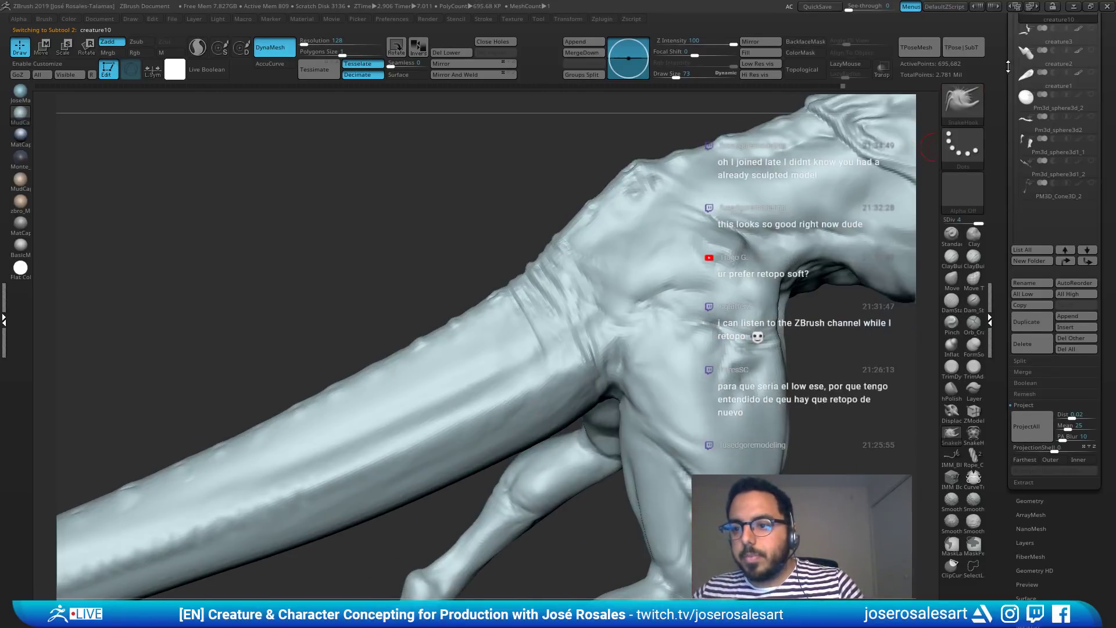
scroll(1029, 162, "up", 5)
left_click(1028, 241)
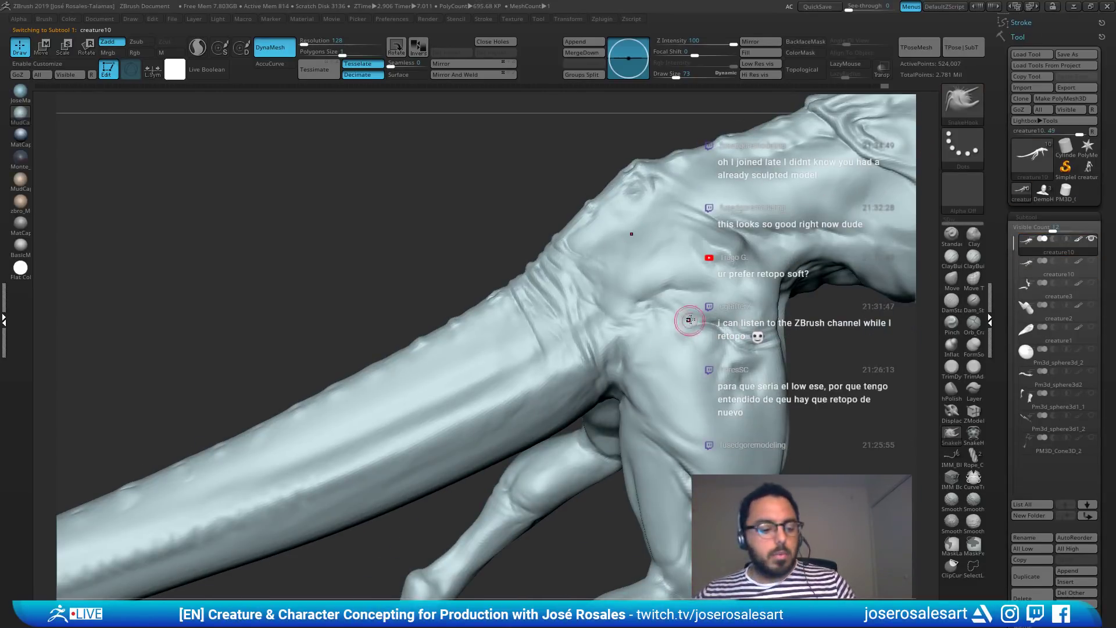
Step: Compare the projected subtool with the original along the flank and over the whole body, leaving the original active
mouse_move(690, 319)
right_mouse_down("alt")
mouse_move(489, 336)
mouse_move(739, 329)
mouse_move(621, 399)
mouse_move(593, 386)
right_mouse_up("alt")
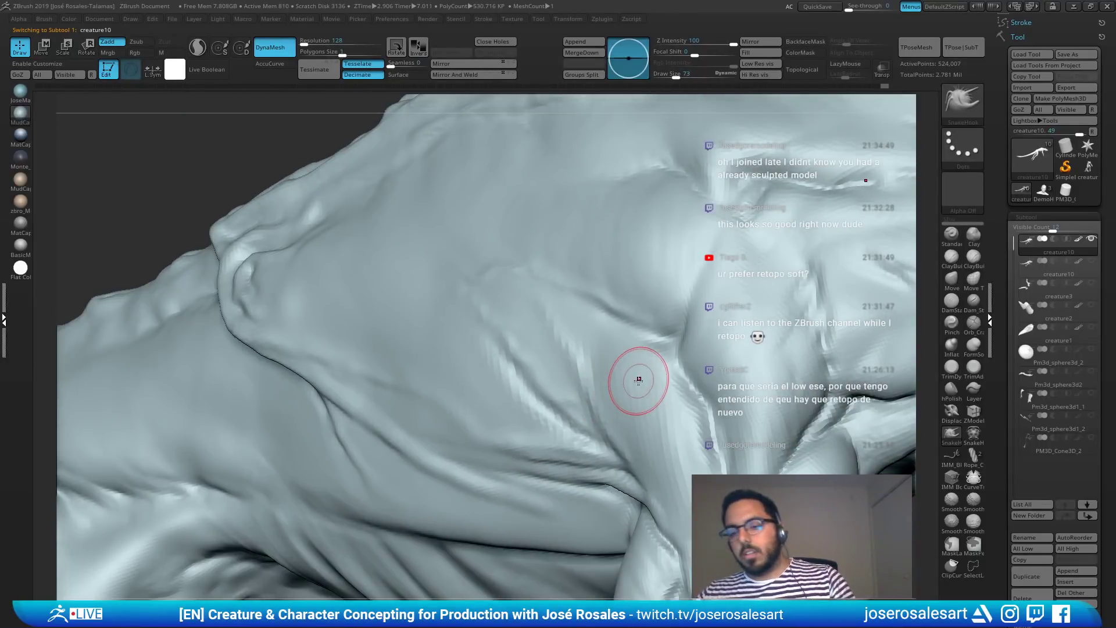
left_click(1029, 263)
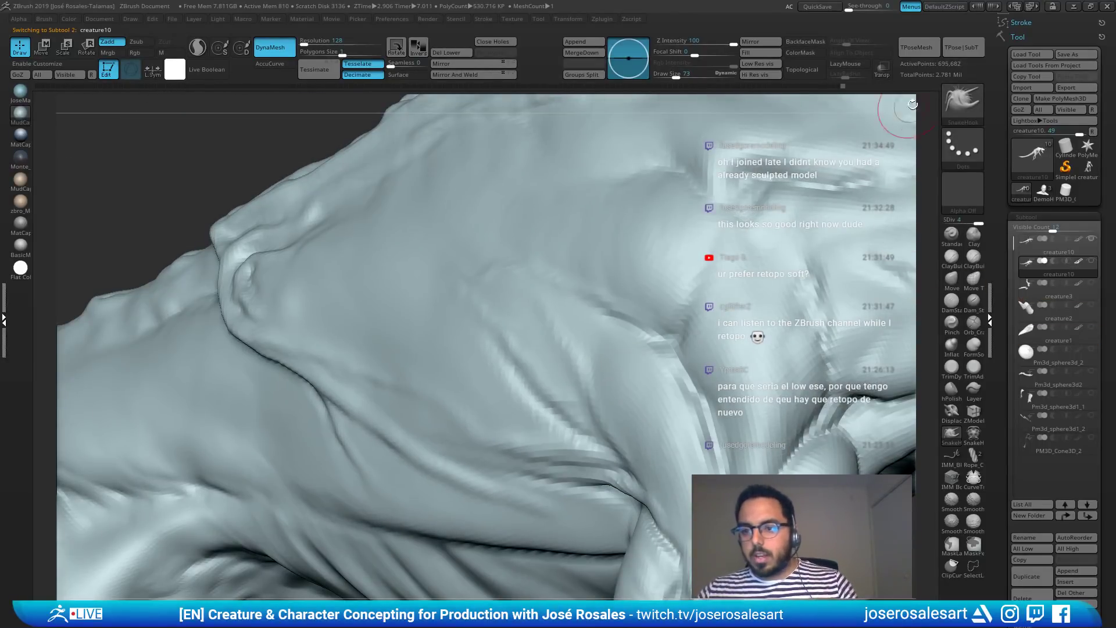
right_click_drag(768, 280, 436, 304, "ctrl")
right_click_drag(698, 285, 794, 244, "alt")
right_click_drag(844, 208, 933, 148)
left_click(1041, 255)
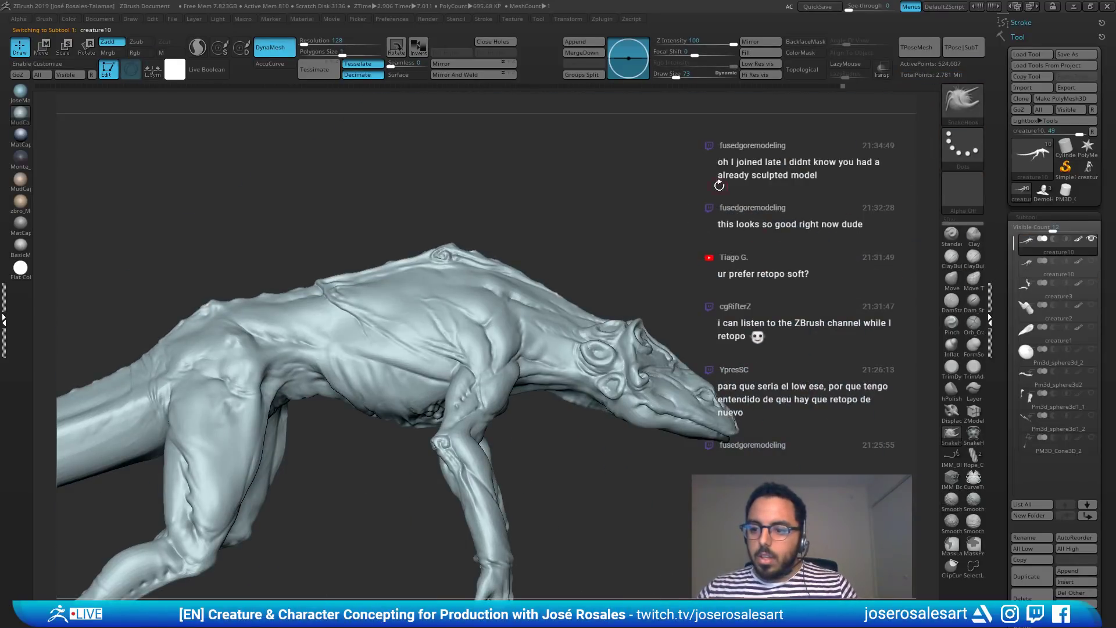
Step: Examine the original creature sculpt's full body from both sides and the front
right_click_drag(721, 317, 705, 270)
right_click_drag(814, 245, 1093, 206, "ctrl")
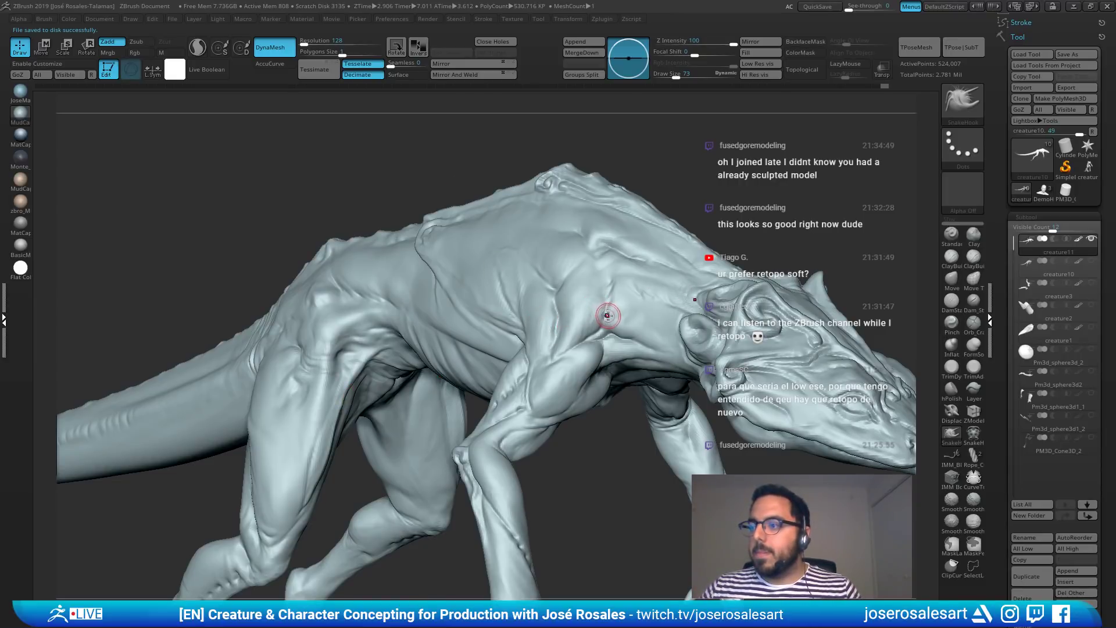
right_click_drag(586, 321, 607, 323)
right_click_drag(663, 299, 623, 276, "ctrl")
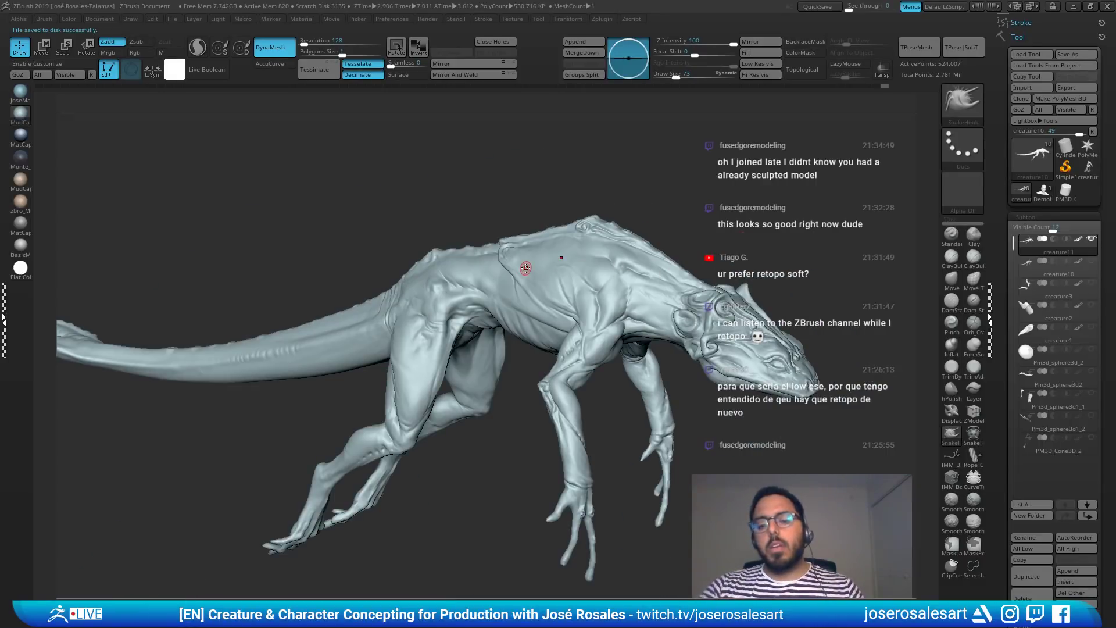
right_click_drag(719, 270, 579, 284)
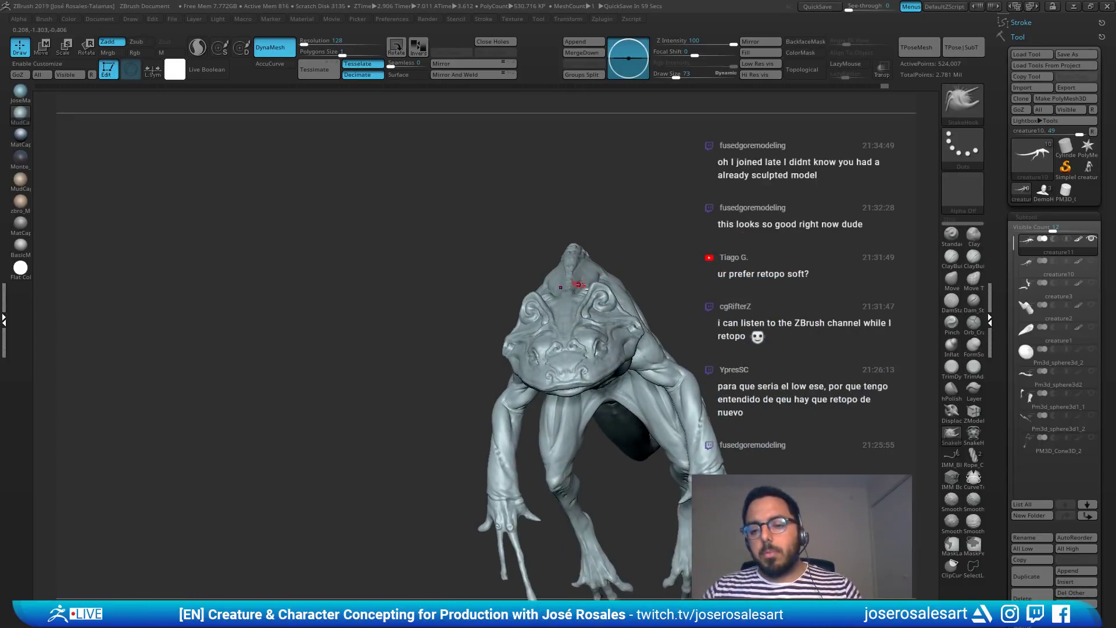
right_click_drag(707, 197, 635, 356)
right_click_drag(611, 314, 646, 300)
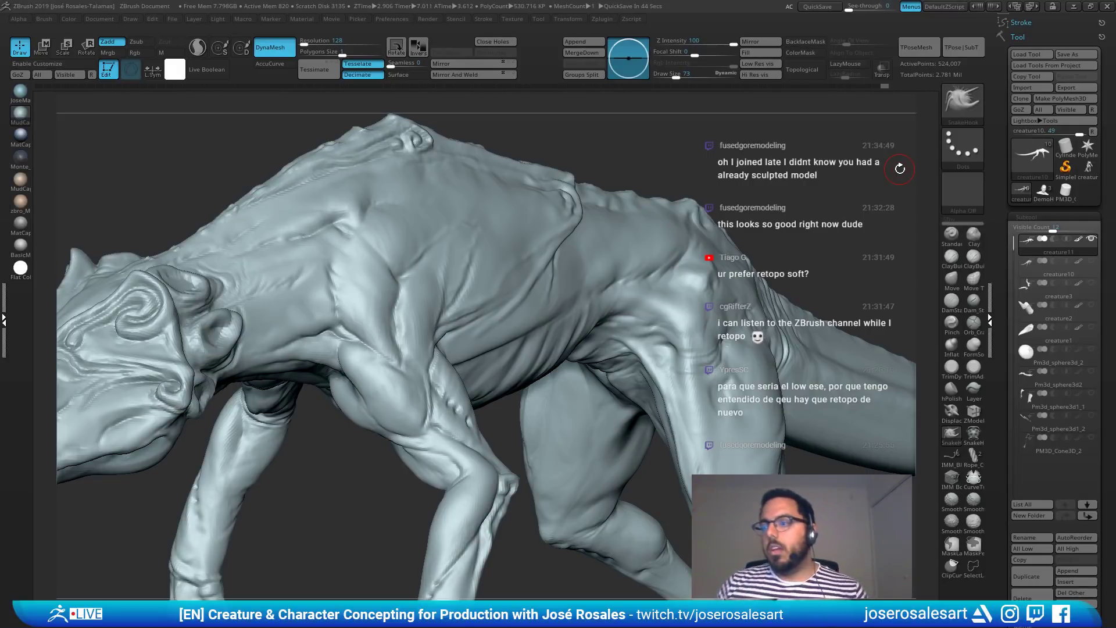
Step: Compare the original sculpt's back, neck and head once more and delete the original creature subtool, confirming the deletion
left_click_drag(484, 131, 531, 293)
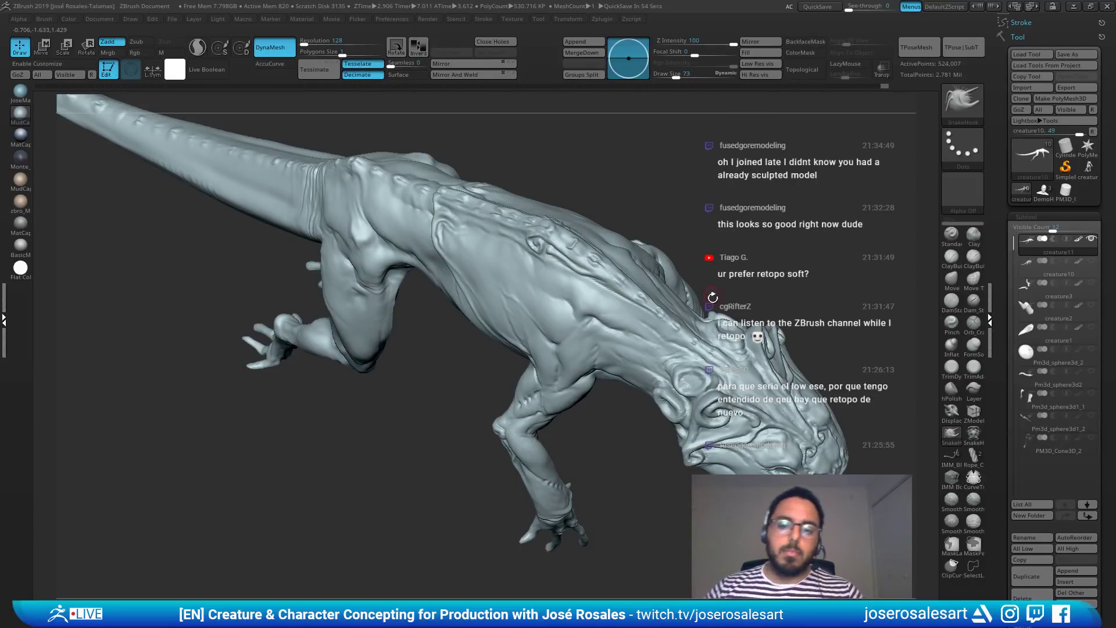
mouse_move(714, 297)
left_mouse_down()
mouse_move(735, 309)
mouse_move(713, 308)
mouse_move(720, 282)
left_mouse_up()
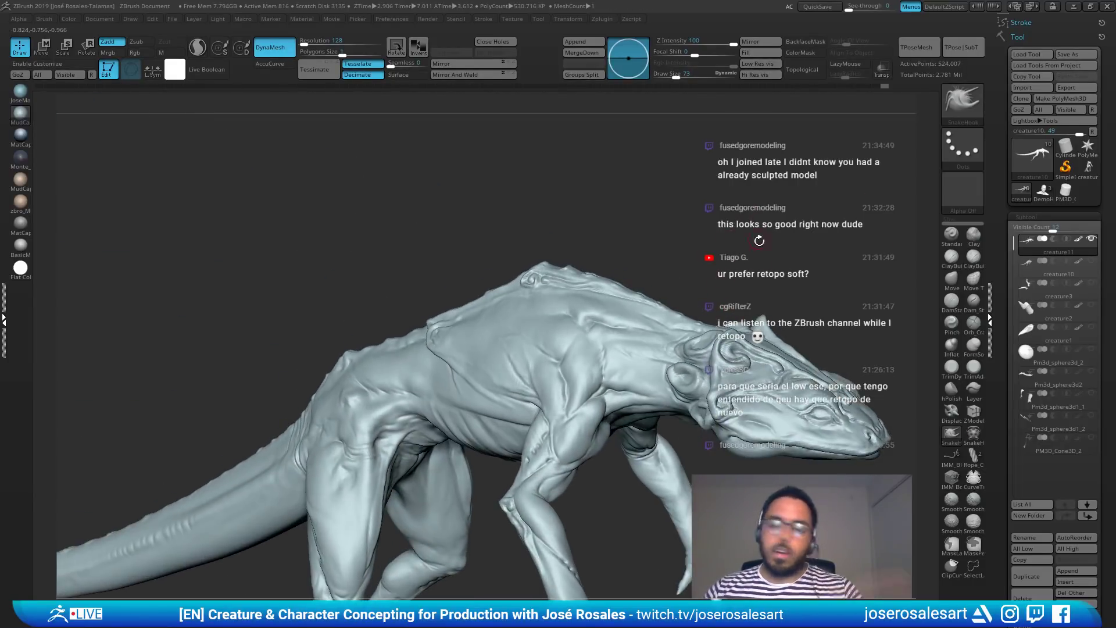
right_click_drag(658, 374, 649, 339, "ctrl")
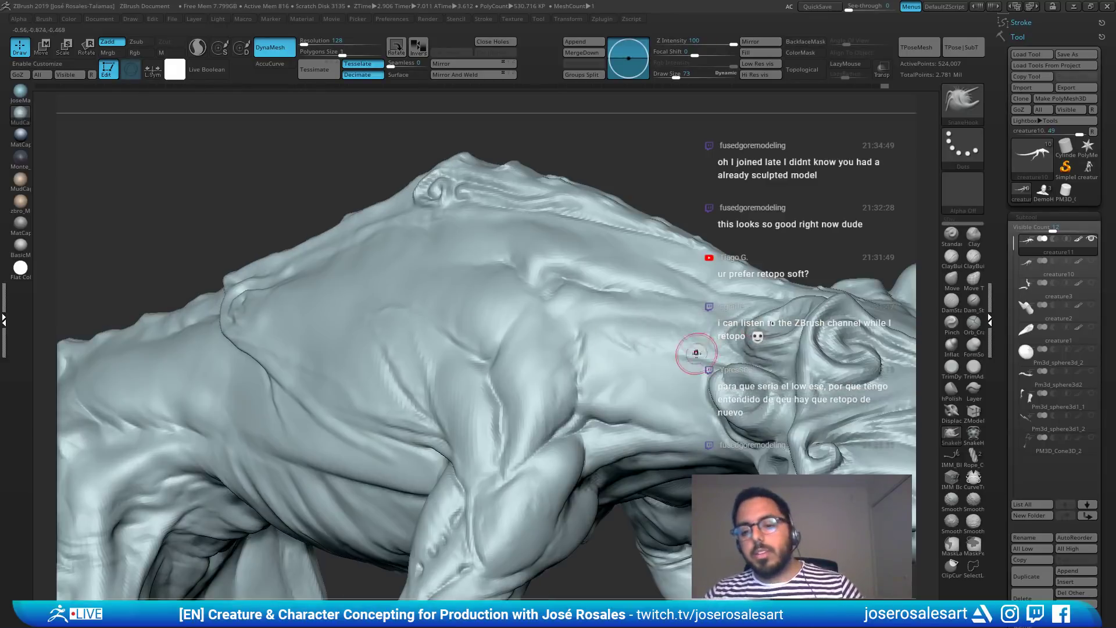
right_click_drag(762, 314, 581, 295, "alt")
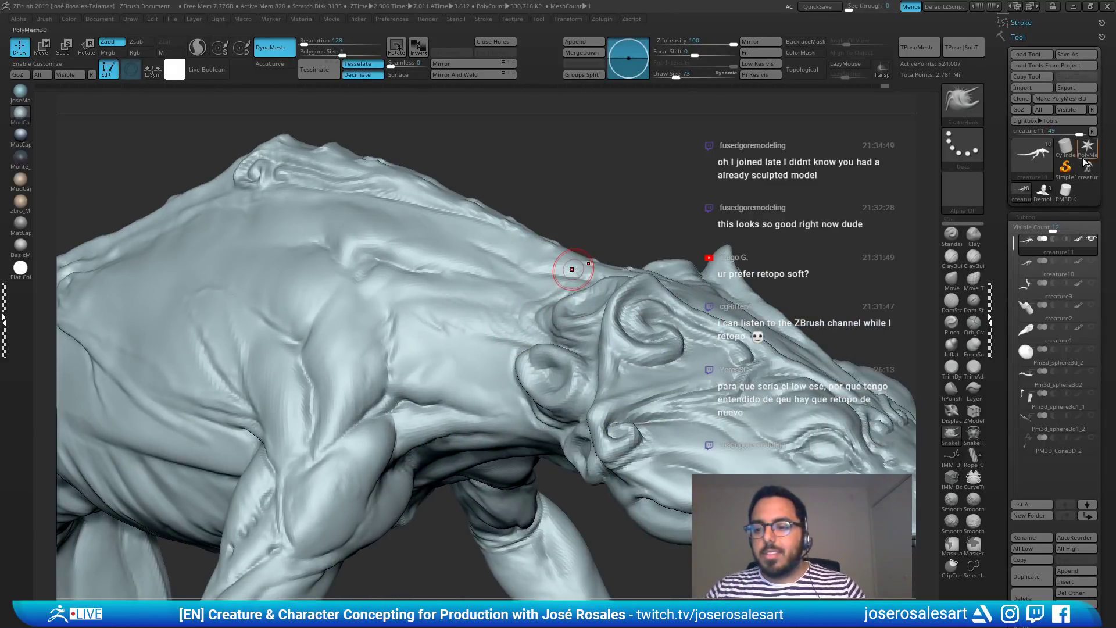
right_click_drag(514, 326, 568, 298, "alt")
key("shift+f")
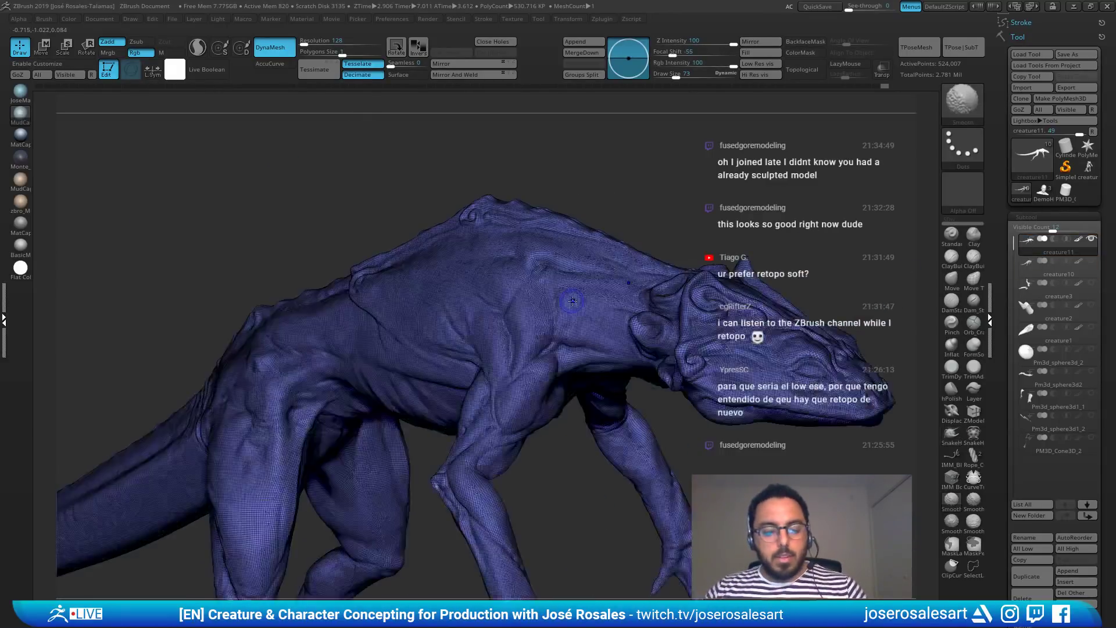
key("shift+f")
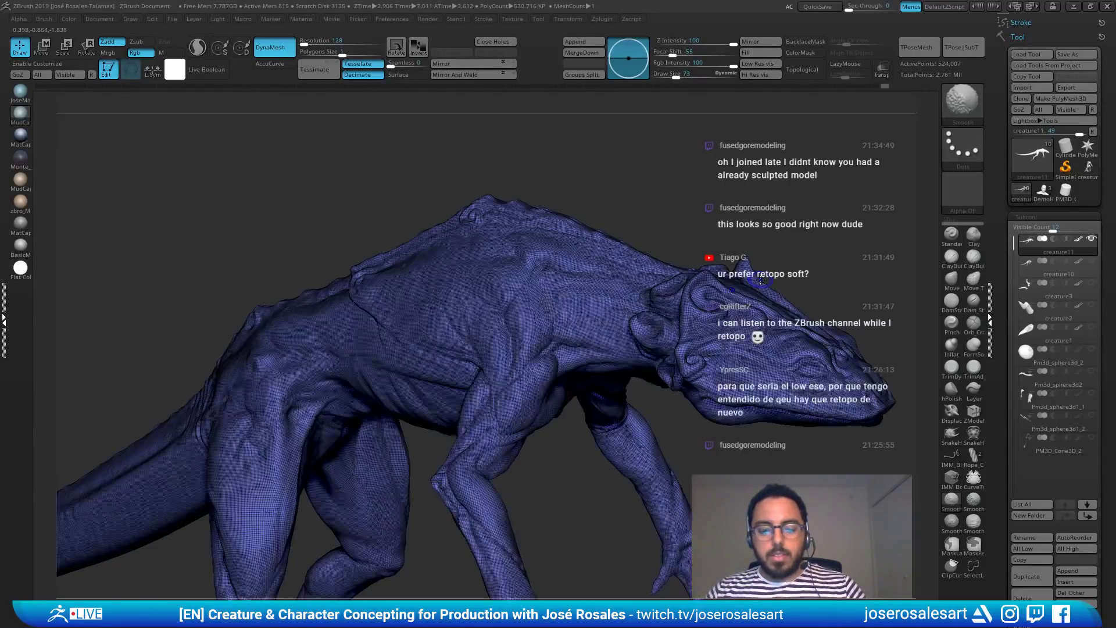
key("shift+f")
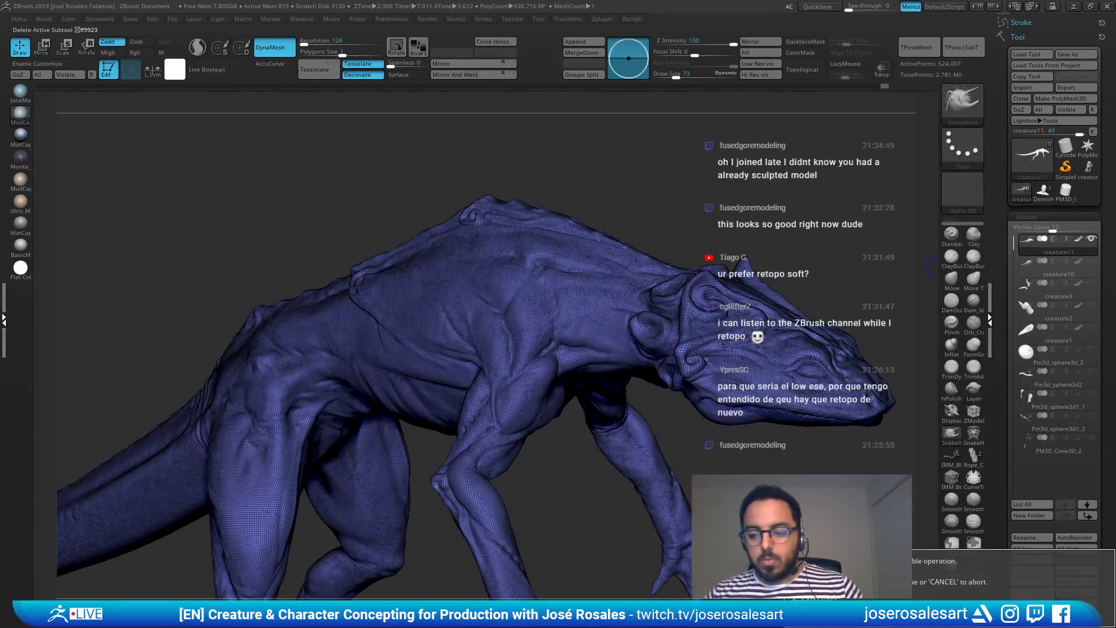
left_click(1023, 596)
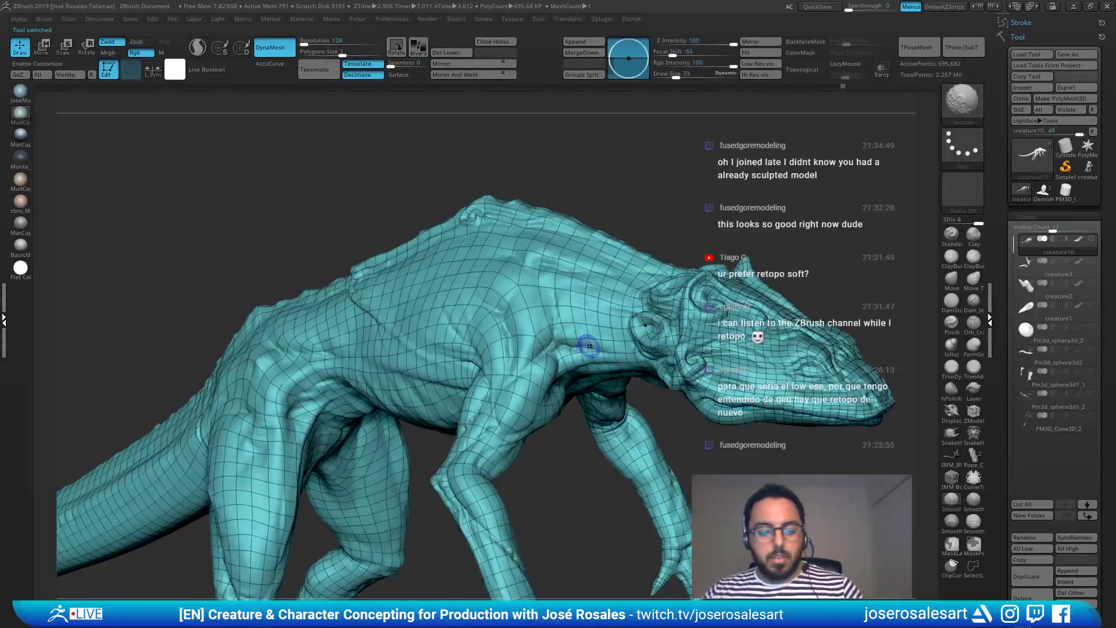
Step: Show the projected creature mesh without its wireframe and subdivide it to level 5
key("shift+f")
right_click_drag(528, 300, 578, 328, "ctrl")
key("s")
left_click_drag(578, 328, 586, 328)
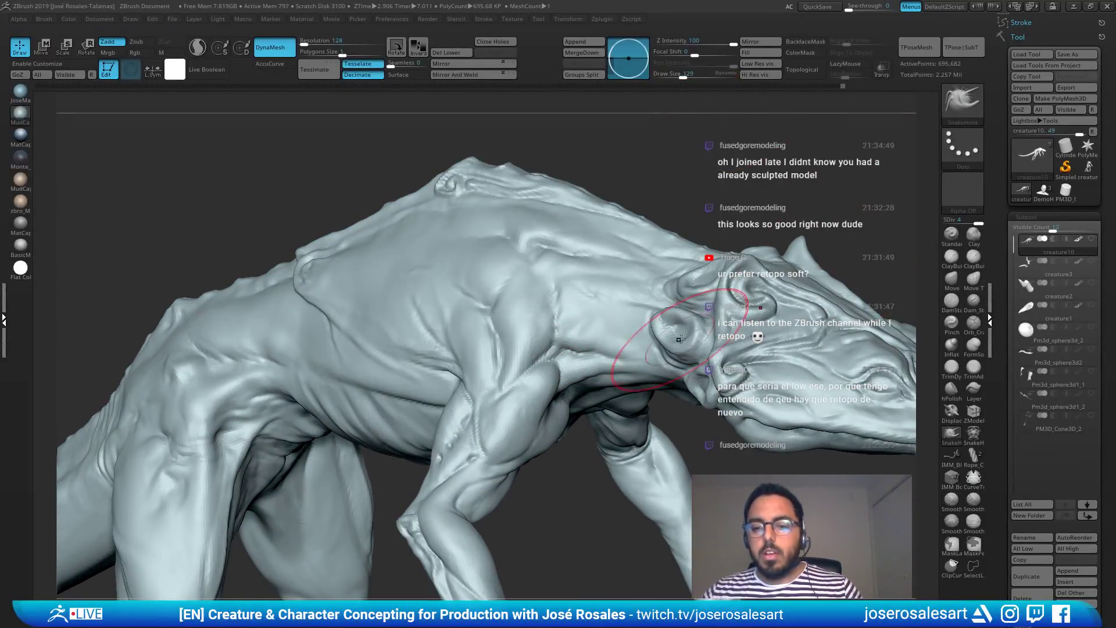
right_click_drag(511, 312, 643, 339, "ctrl")
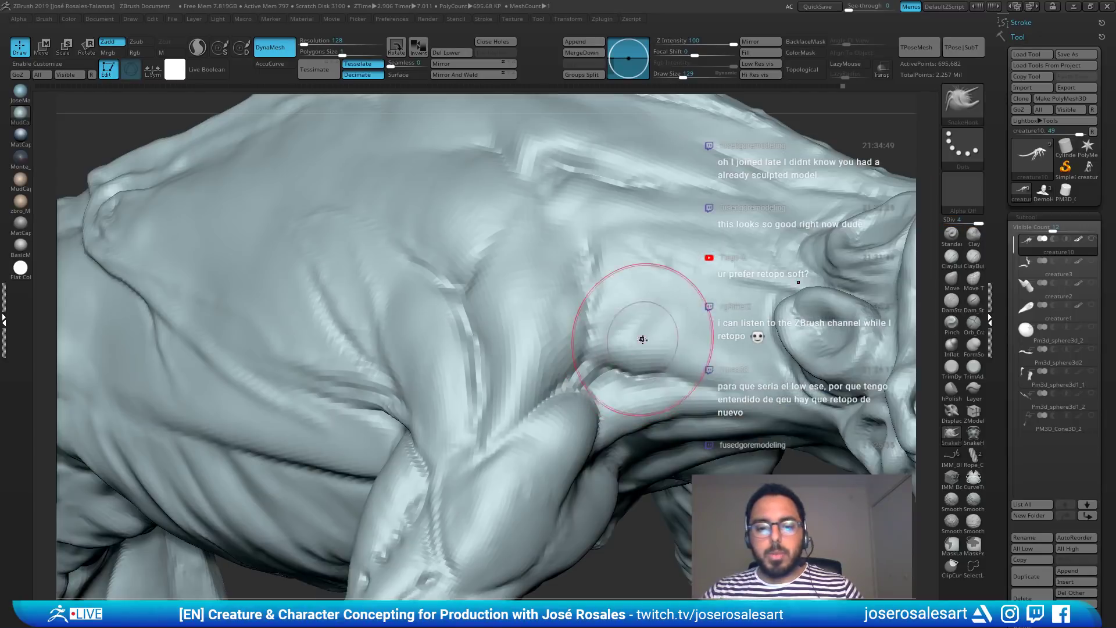
key("ctrl+d")
key("bracketleft")
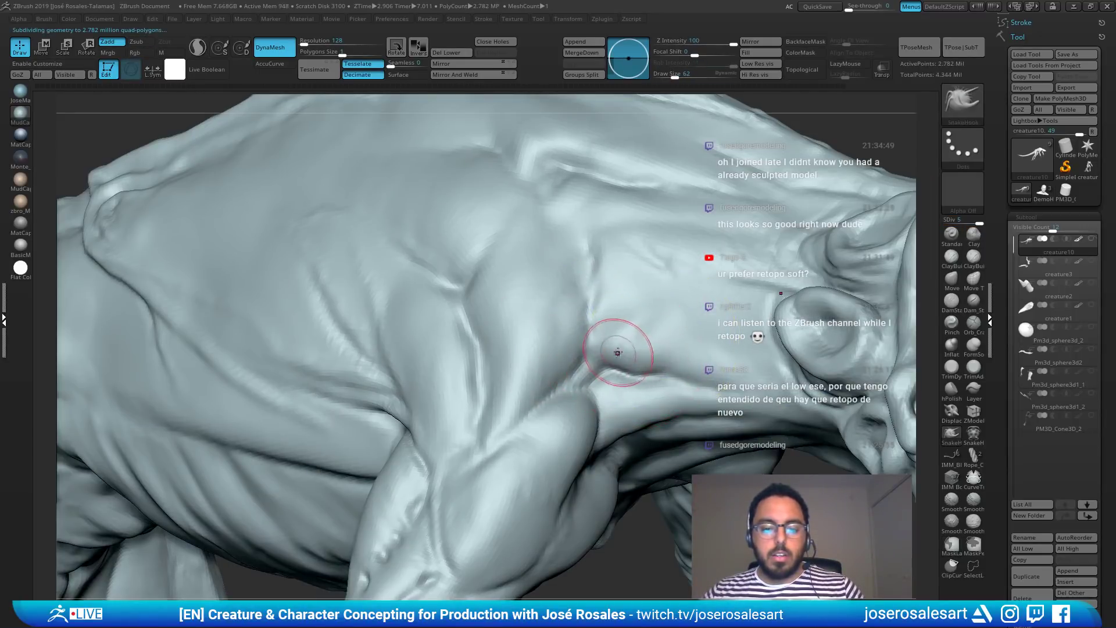
Step: Sculpt test strokes over the muscle crease on the creature's shoulder at subdivision level 5
key("1")
right_click_drag(582, 364, 518, 359, "ctrl")
left_click_drag(519, 359, 541, 374)
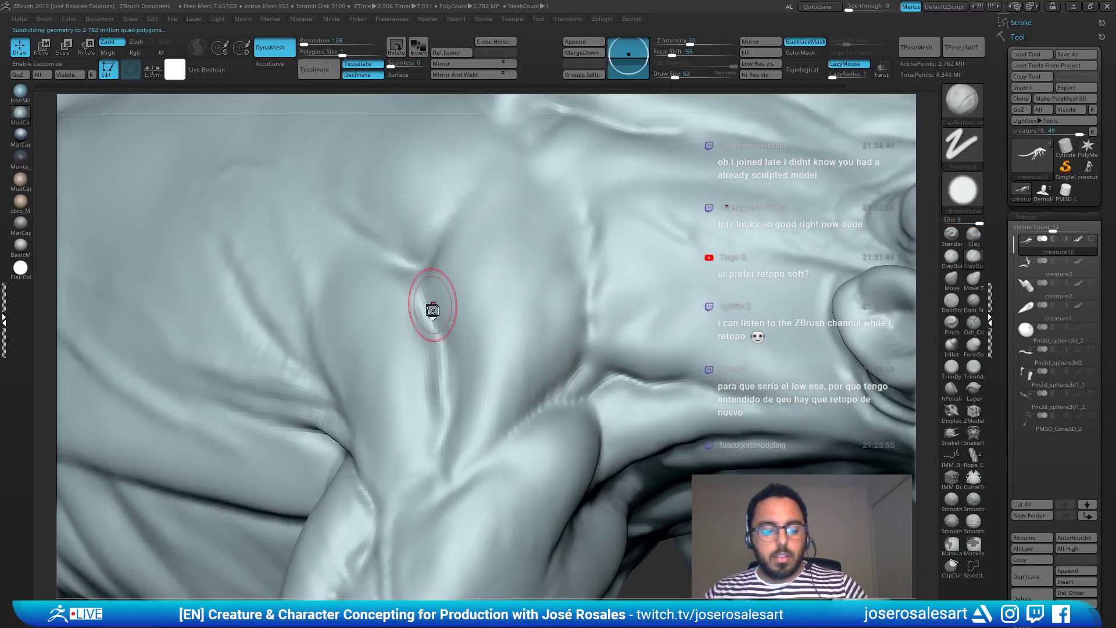
key("2")
right_click_drag(432, 310, 407, 349)
mouse_move(424, 304)
left_mouse_down()
mouse_move(412, 291)
mouse_move(461, 304)
left_mouse_up()
left_click_drag(448, 359, 499, 352)
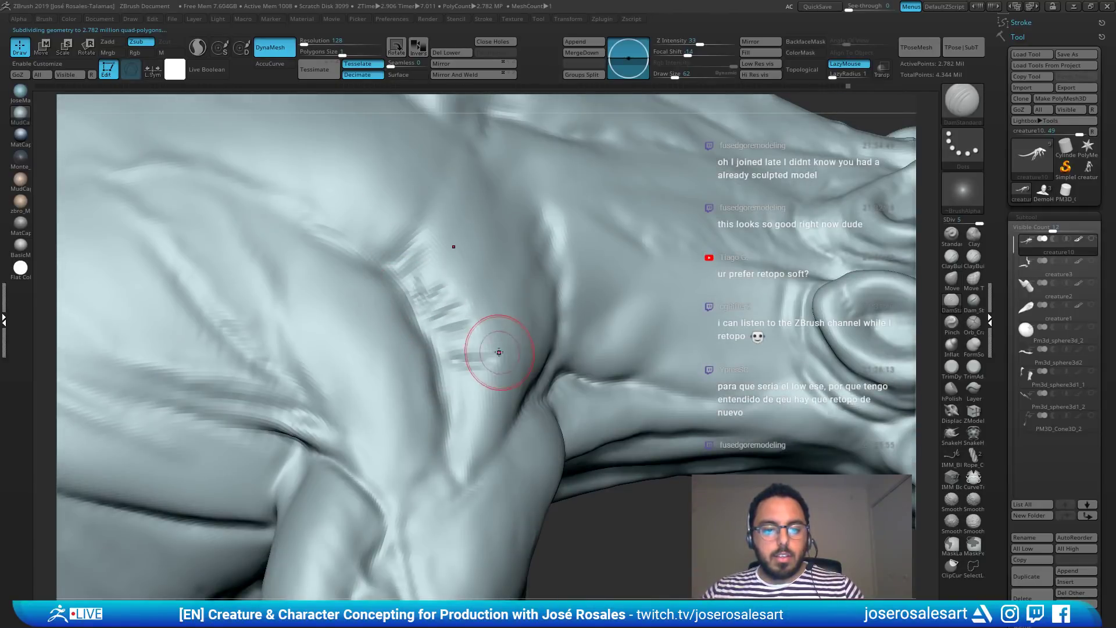
Step: Subdivide the mesh to level 6, reduce the brush's draw size to 39 and sculpt fine wrinkles radiating from the shoulder crease
right_click_drag(499, 352, 515, 358)
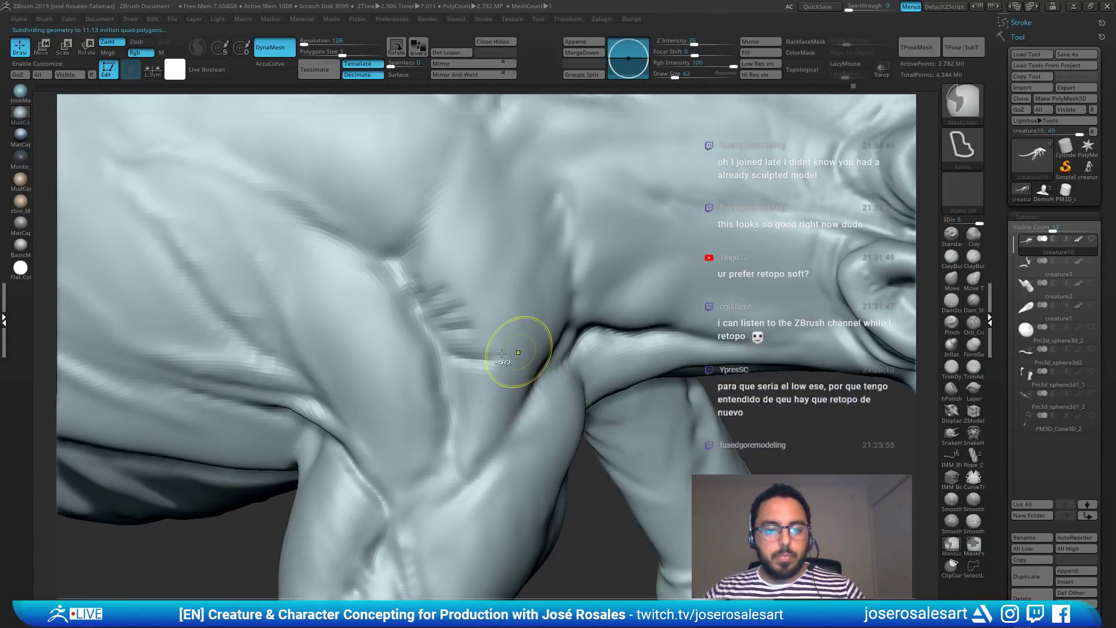
key("s")
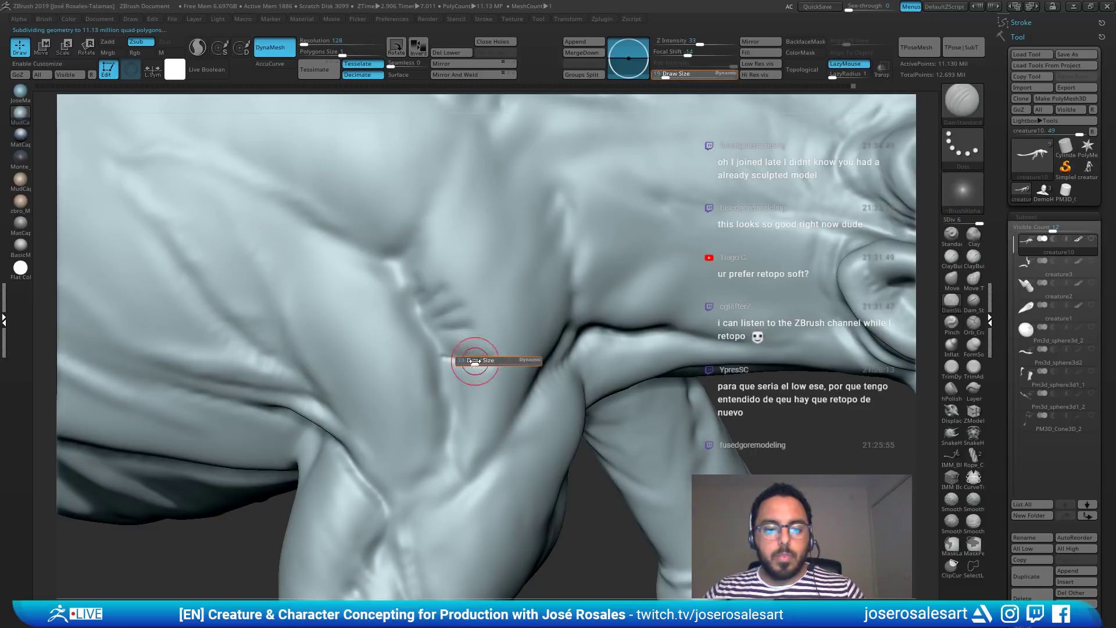
left_click_drag(475, 361, 477, 361)
mouse_move(443, 359)
left_mouse_down()
mouse_move(493, 362)
mouse_move(455, 351)
mouse_move(479, 352)
mouse_move(439, 310)
mouse_move(474, 256)
mouse_move(433, 294)
mouse_move(439, 257)
left_mouse_up()
key("1")
mouse_move(442, 261)
left_mouse_down("shift")
mouse_move(475, 335)
mouse_move(489, 341)
mouse_move(508, 320)
left_mouse_up("shift")
key("2")
mouse_move(438, 323)
left_mouse_down()
mouse_move(486, 288)
mouse_move(492, 270)
mouse_move(443, 280)
mouse_move(450, 267)
left_mouse_up()
mouse_move(443, 363)
left_mouse_down()
mouse_move(508, 370)
mouse_move(483, 251)
left_mouse_up()
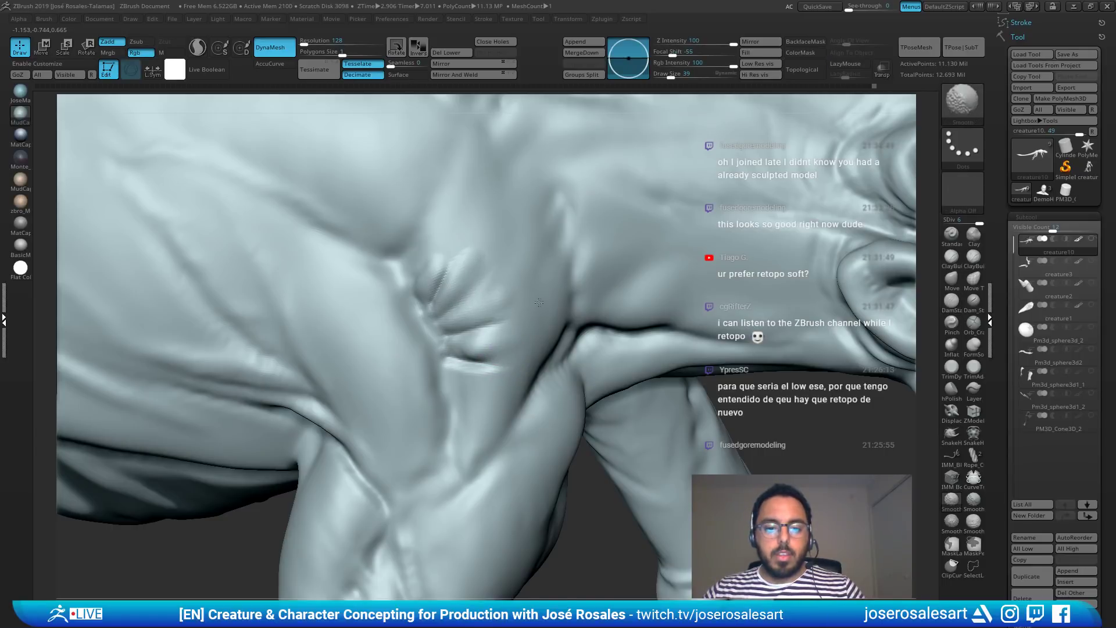
Step: Undo the shoulder wrinkles and the extra subdivisions, returning the creature mesh to level 4
mouse_move(539, 302)
right_mouse_down()
mouse_move(591, 259)
mouse_move(591, 290)
mouse_move(545, 308)
mouse_move(673, 354)
right_mouse_up()
key("ctrl")
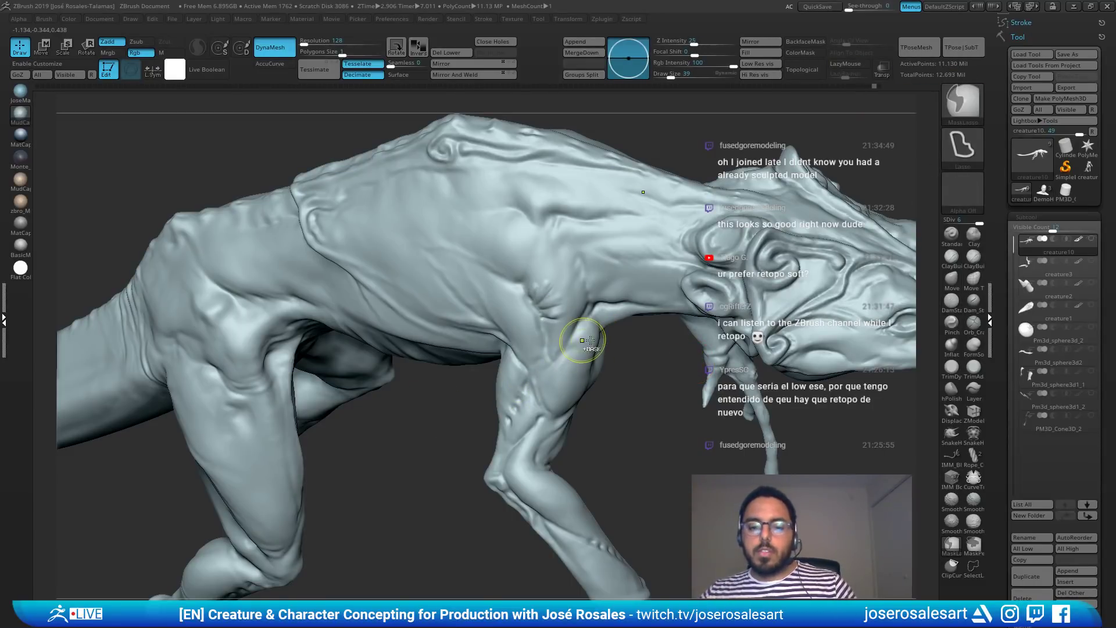
right_click_drag(582, 340, 626, 316)
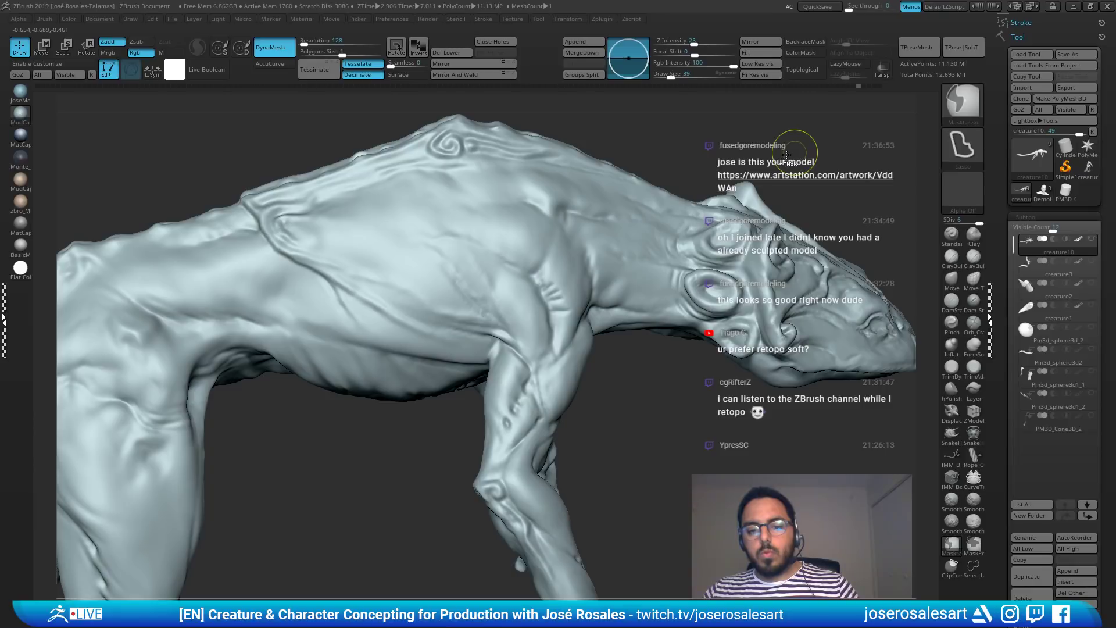
right_click_drag(613, 273, 601, 292)
key("ctrl+z")
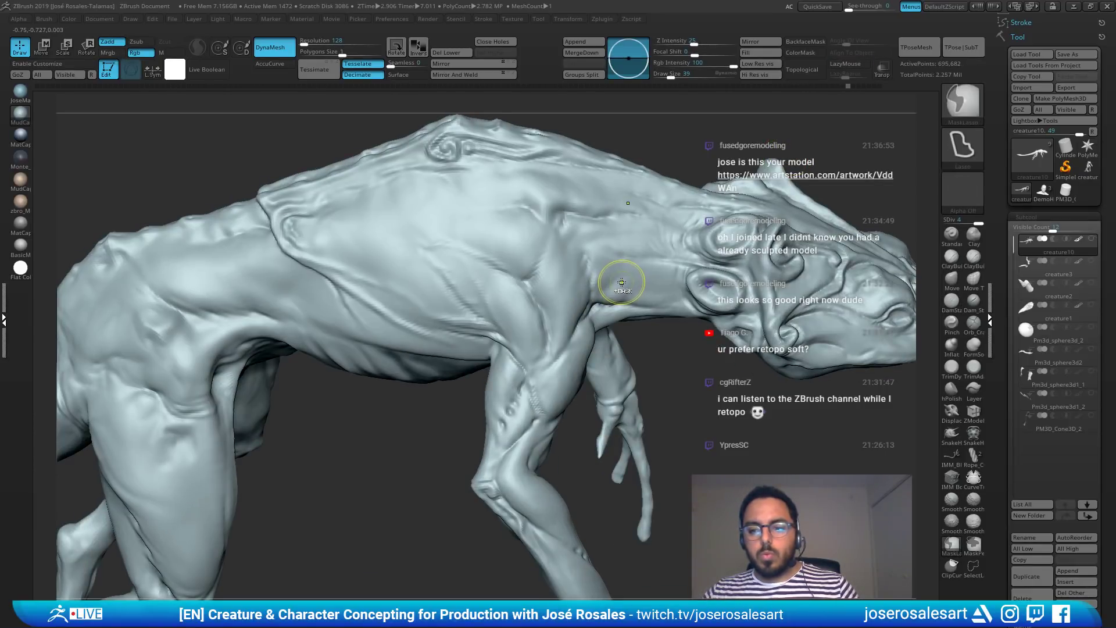
key("ctrl+z")
mouse_move(801, 218)
right_mouse_down()
mouse_move(820, 189)
mouse_move(762, 187)
right_mouse_up()
left_click_drag(761, 187, 922, 108)
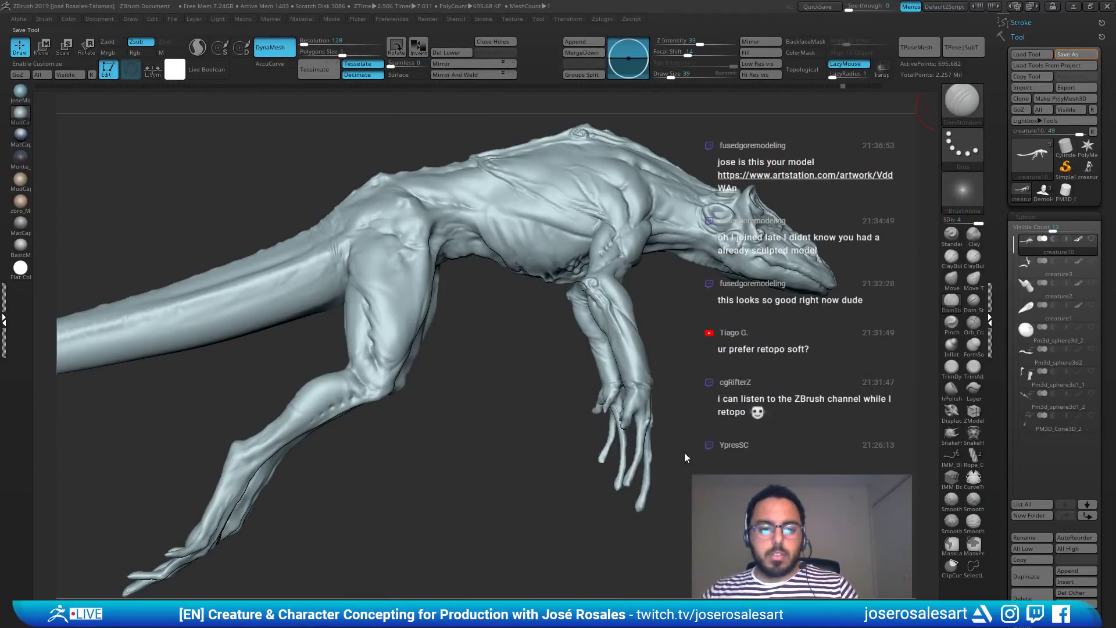
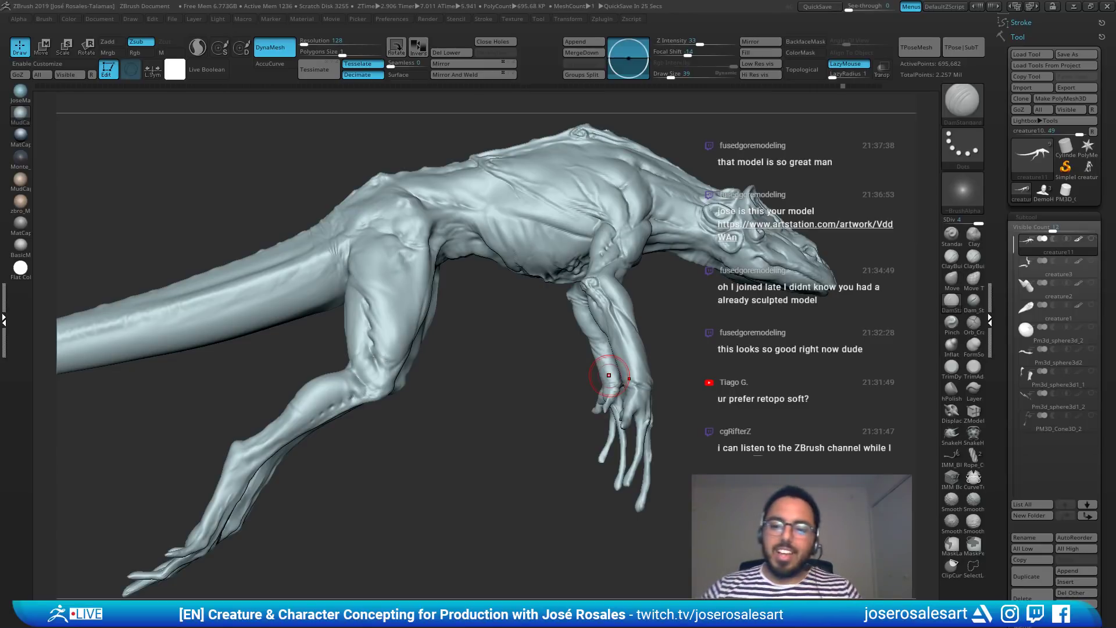
Step: Show the wireframe on the projected creature and make all the other subtools visible, including the horns, fins and eyes
left_click_drag(500, 357, 929, 226)
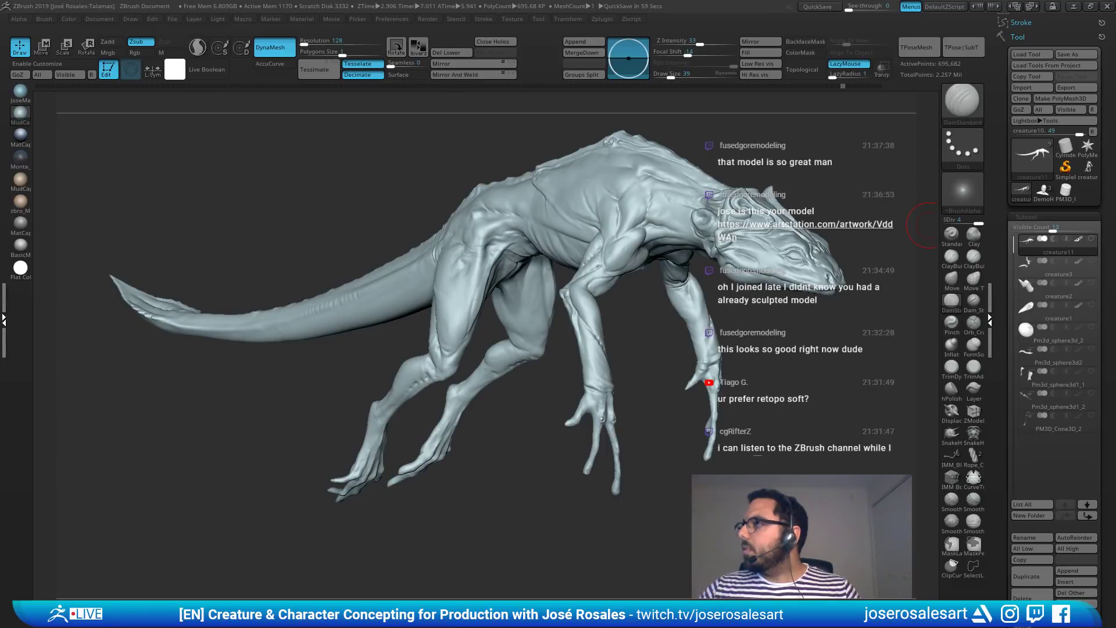
mouse_move(419, 418)
left_mouse_down()
mouse_move(610, 281)
mouse_move(643, 337)
left_mouse_up()
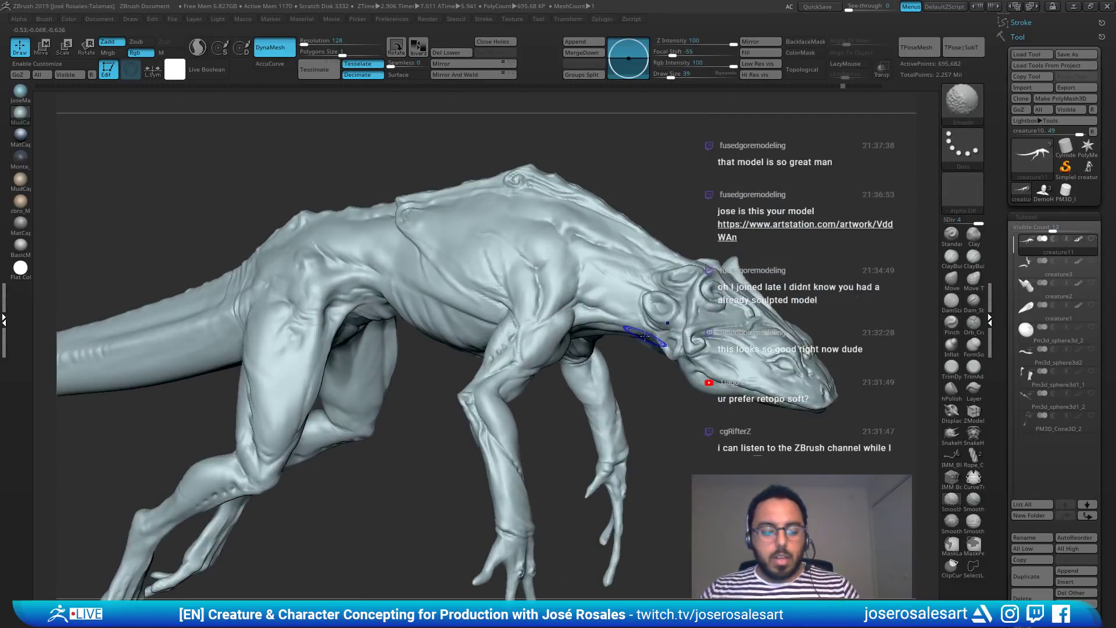
key("shift+f")
left_click_drag(872, 279, 814, 299)
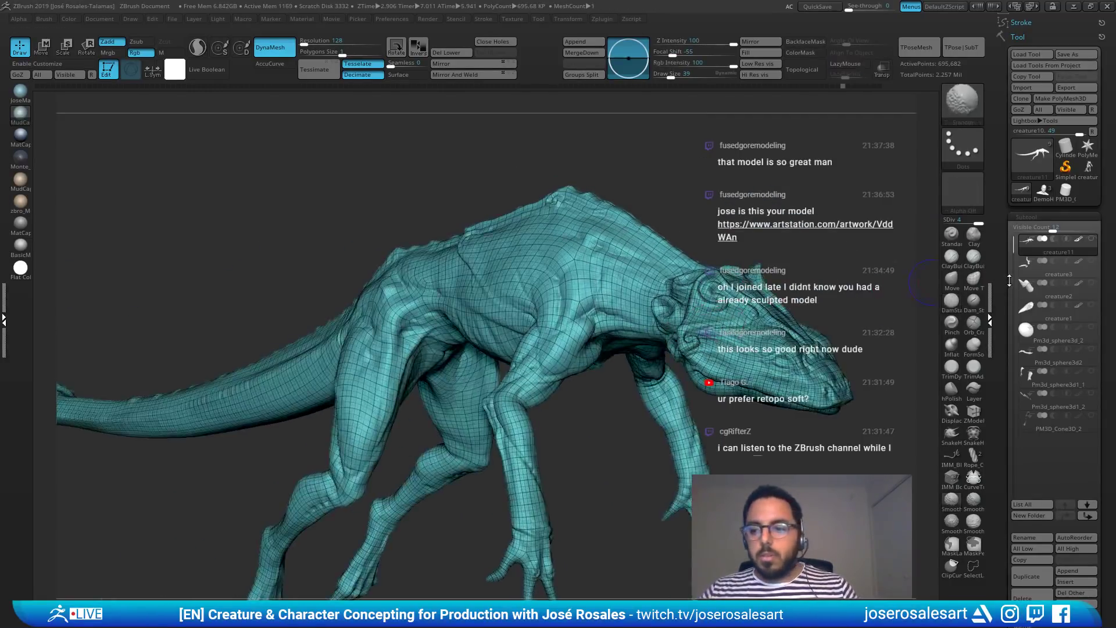
left_click(1091, 241, "shift")
left_click_drag(692, 256, 690, 336)
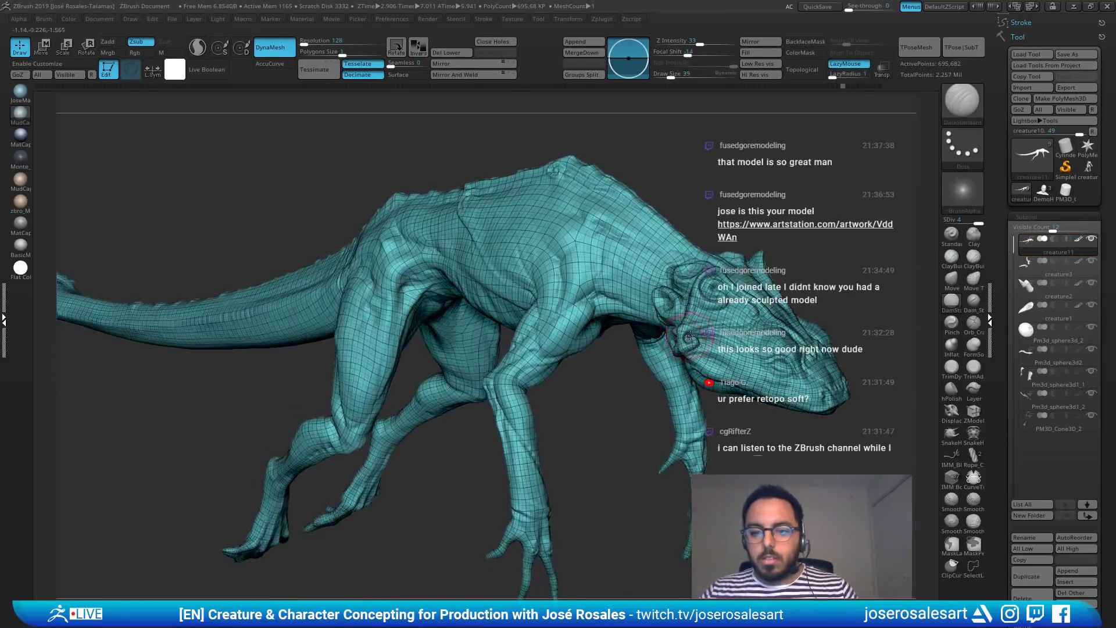
key("shift+s")
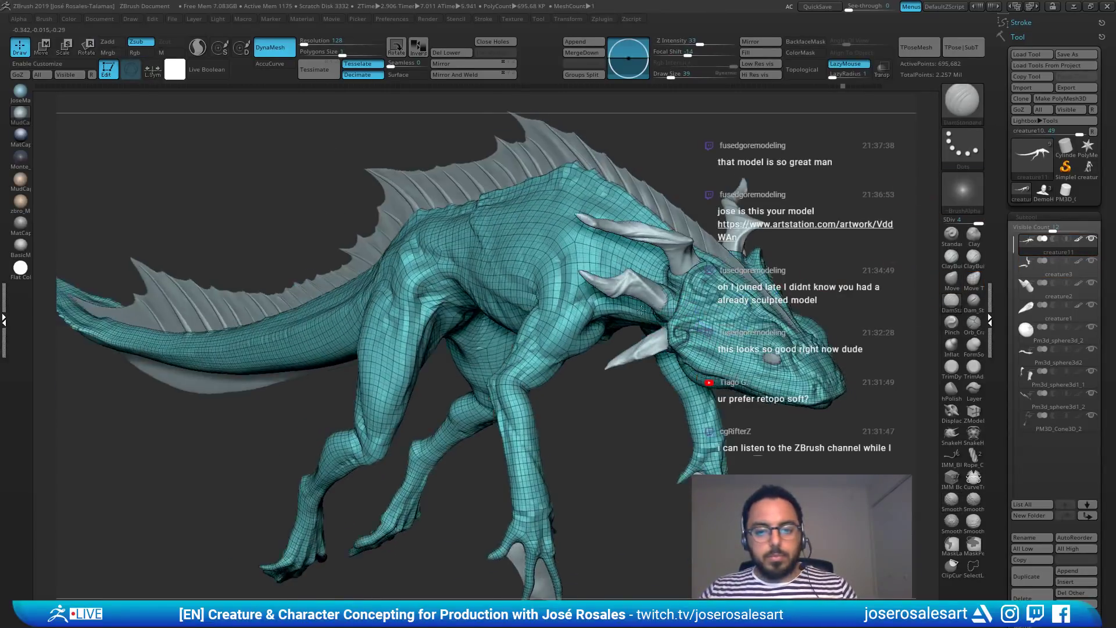
left_click_drag(617, 355, 474, 340)
left_click_drag(436, 448, 450, 345, "alt")
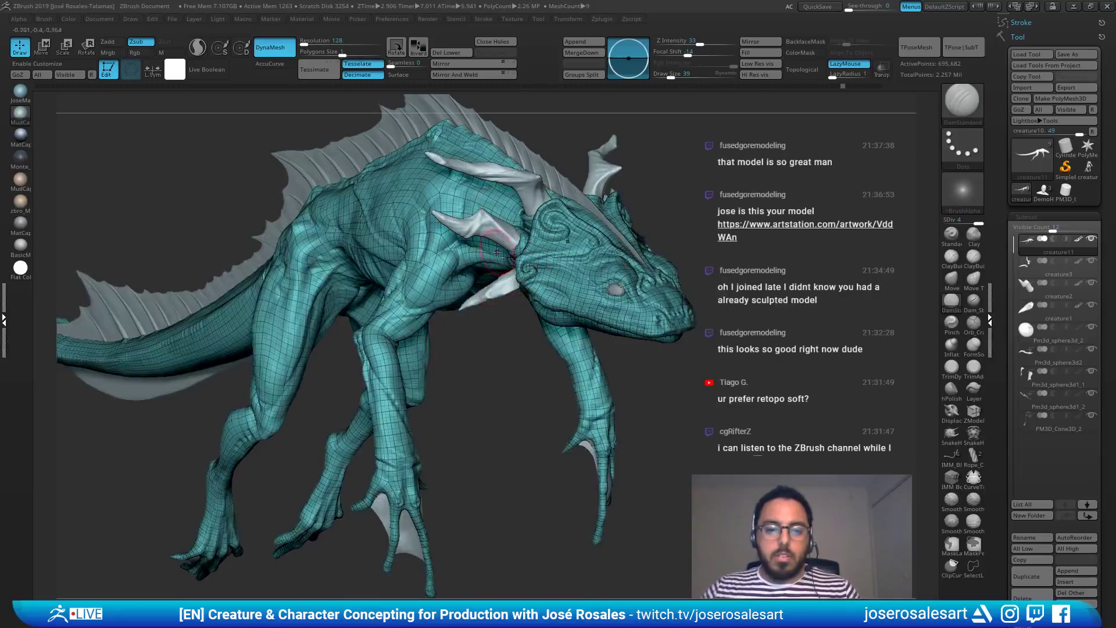
Step: Select the upper horns subtool and merge it down with the two horn subtools below it
left_click(520, 192, "alt")
left_click_drag(686, 140, 576, 154)
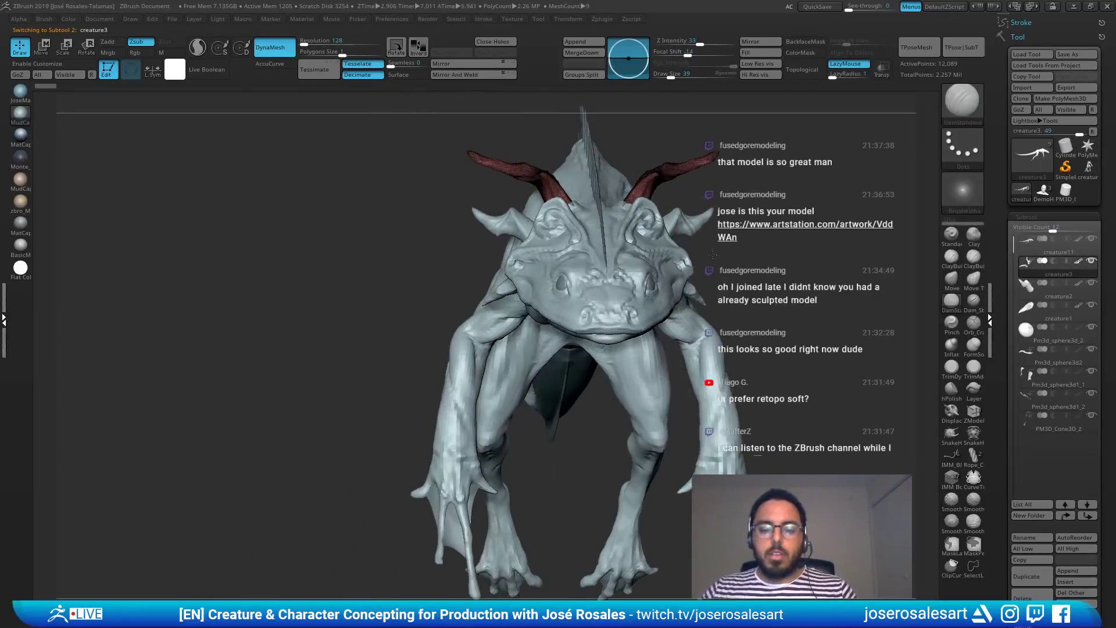
left_click_drag(651, 174, 641, 307)
left_click_drag(624, 389, 453, 247)
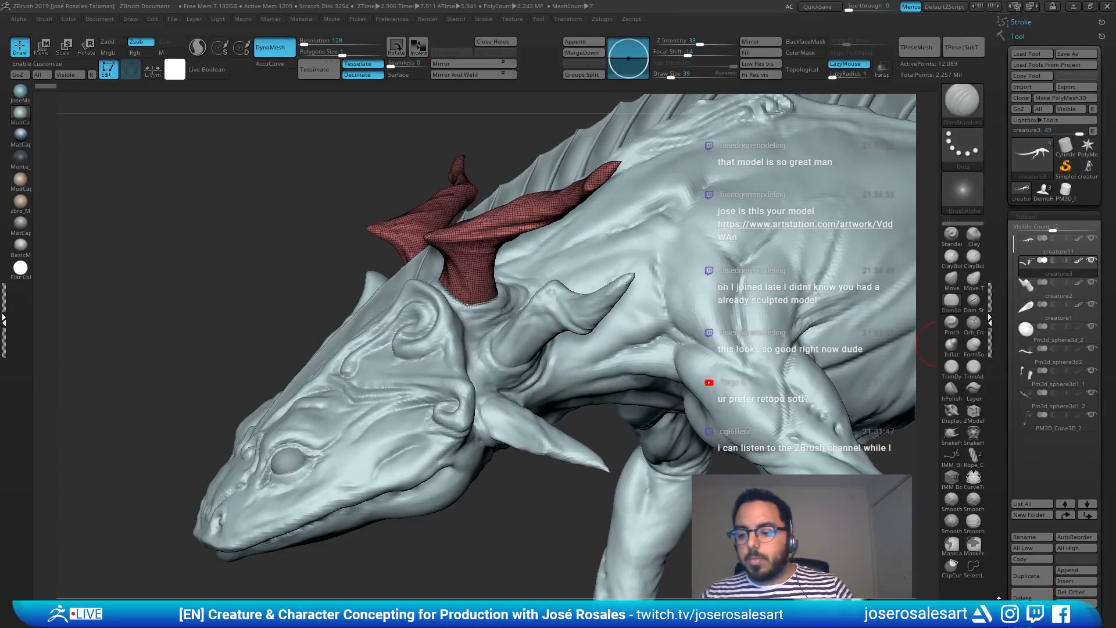
scroll(999, 597, "down", 3)
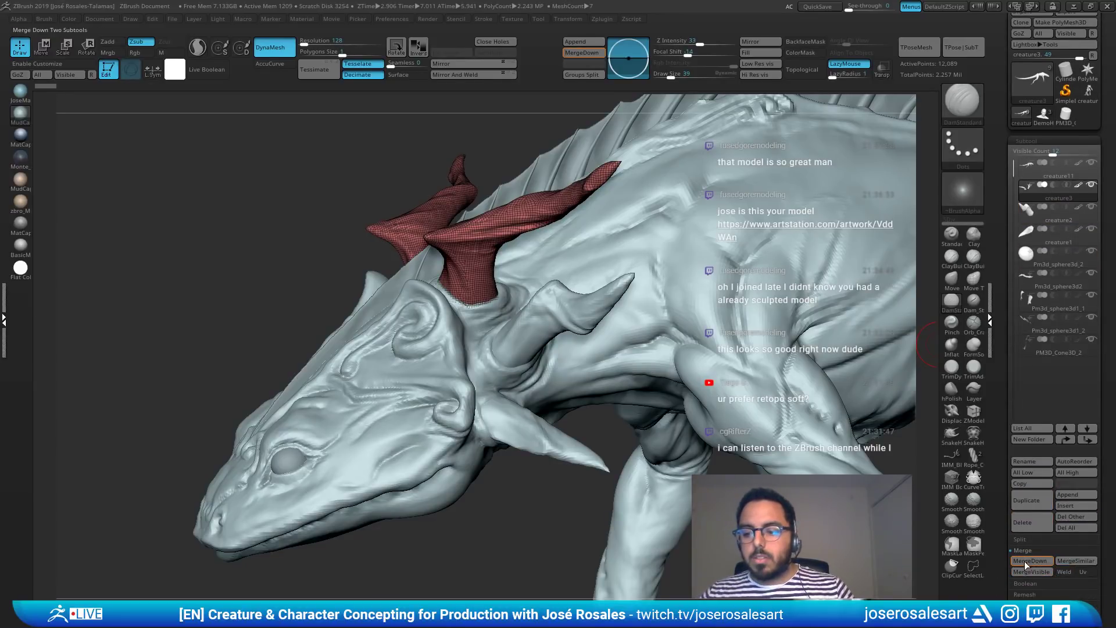
left_click(1027, 564)
left_click(1028, 563)
Step: Assign the merged horns a single polygroup and isolate them
right_click_drag(553, 438, 518, 372, "alt")
key("ctrl+shift+s")
mouse_move(518, 430)
right_mouse_down()
mouse_move(683, 453)
mouse_move(666, 366)
mouse_move(671, 387)
mouse_move(709, 386)
mouse_move(705, 397)
mouse_move(701, 375)
right_mouse_up()
key("ctrl+w")
key("ctrl+shift+s")
key("shift+s")
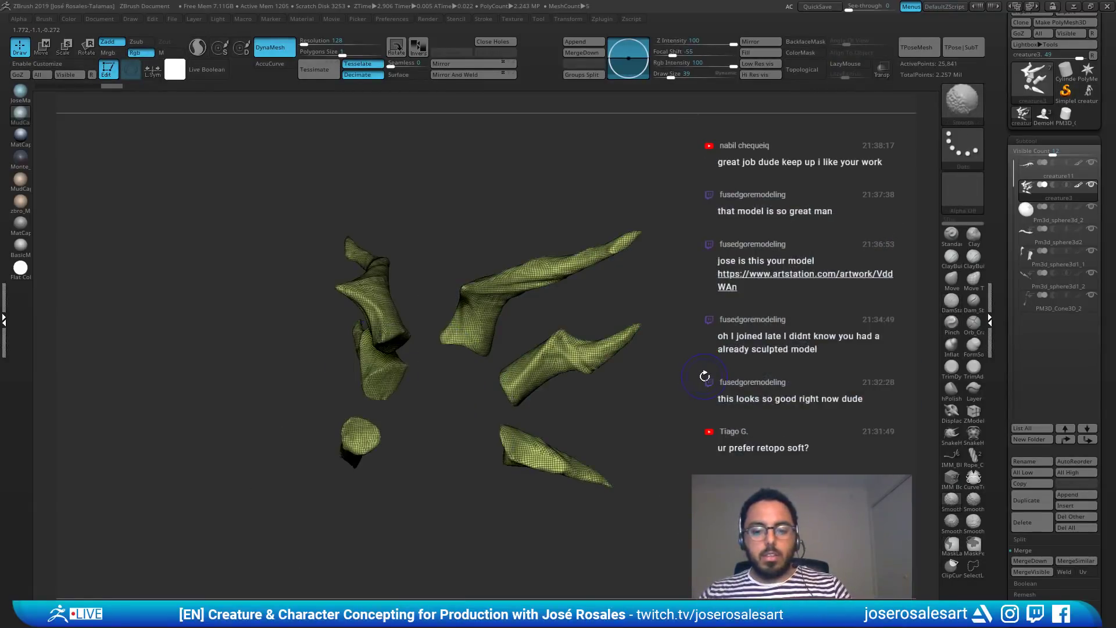
Step: Duplicate the merged horns subtool and isolate the copy, viewing its spikes from the front
key("shift+s")
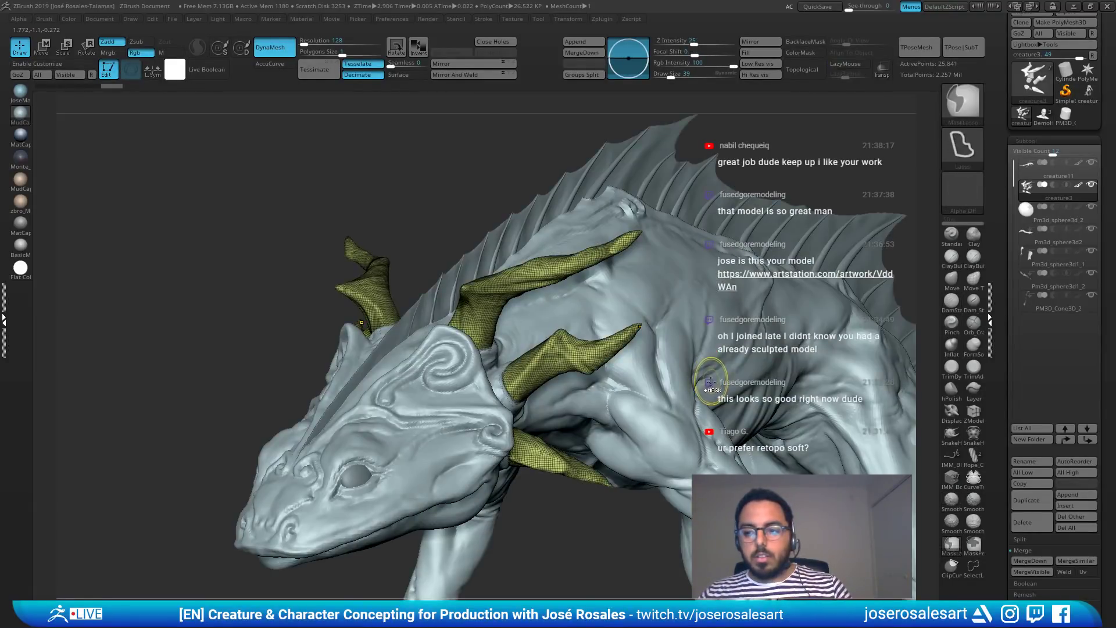
left_click(710, 382, "alt")
key("shift+s")
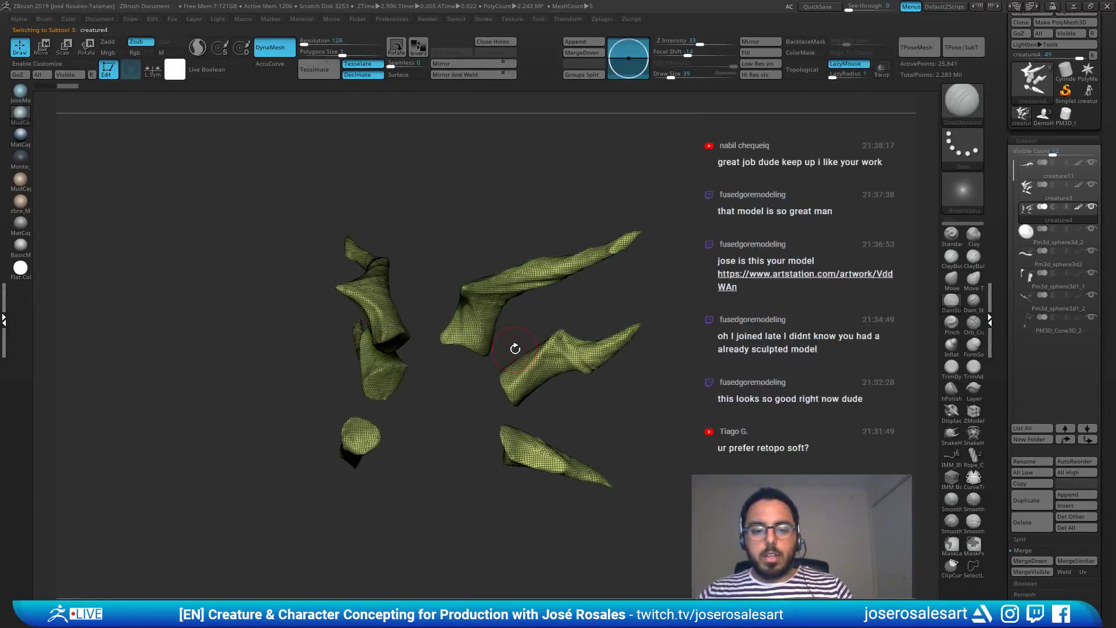
right_click_drag(513, 347, 603, 376)
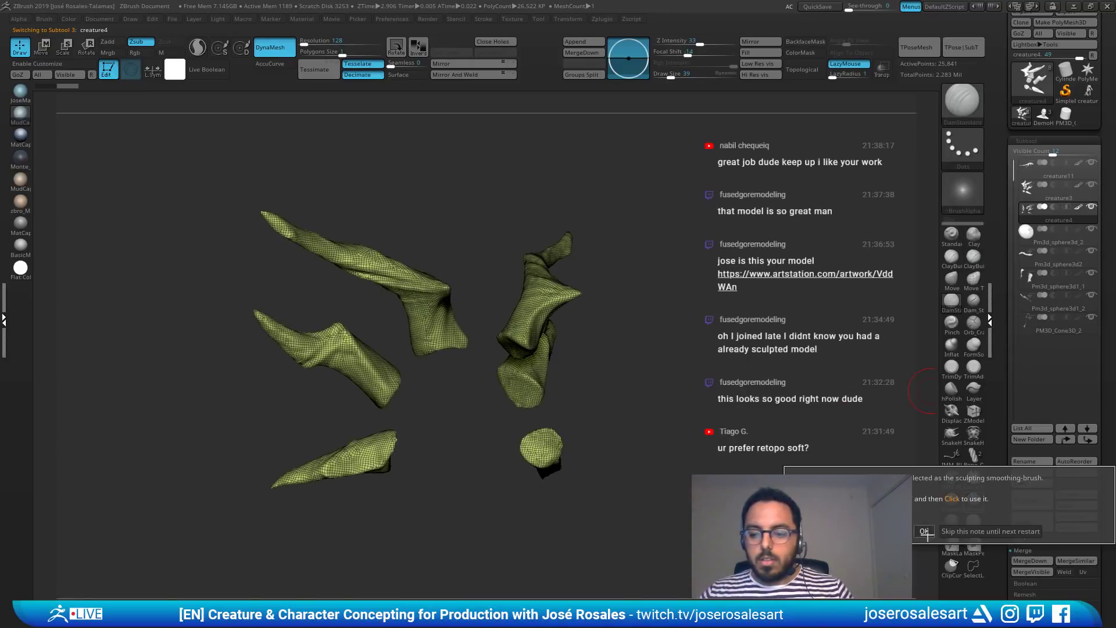
right_click_drag(651, 349, 549, 331)
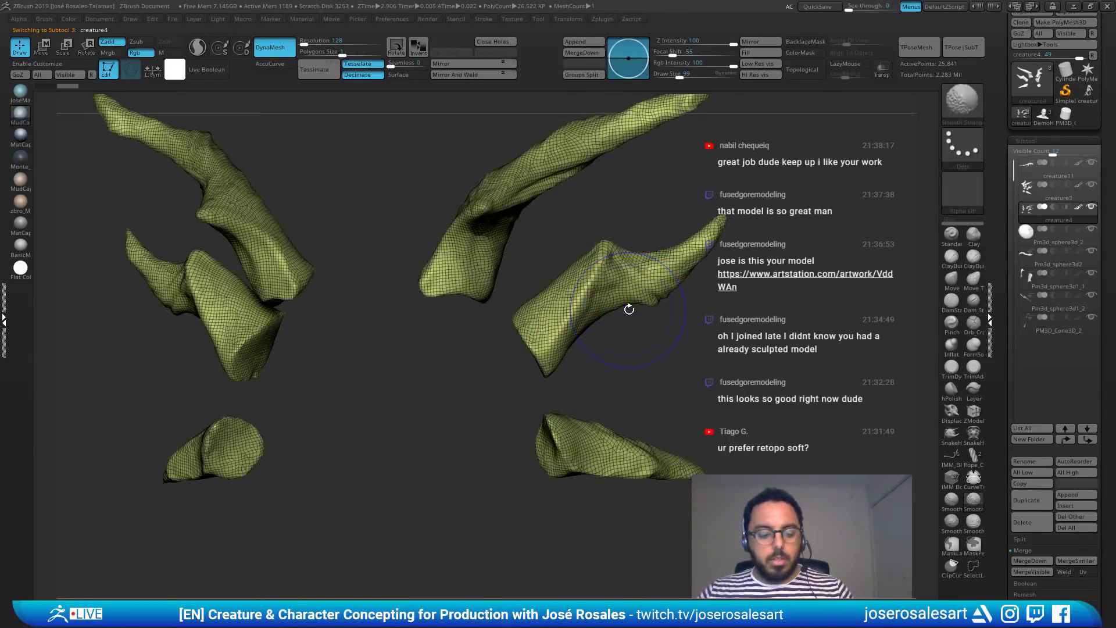
Step: Hide the wireframe on the duplicated horns and smooth the surface of the upper horn
key("shift+f")
mouse_move(630, 428)
right_mouse_down()
mouse_move(471, 231)
mouse_move(494, 273)
right_mouse_up()
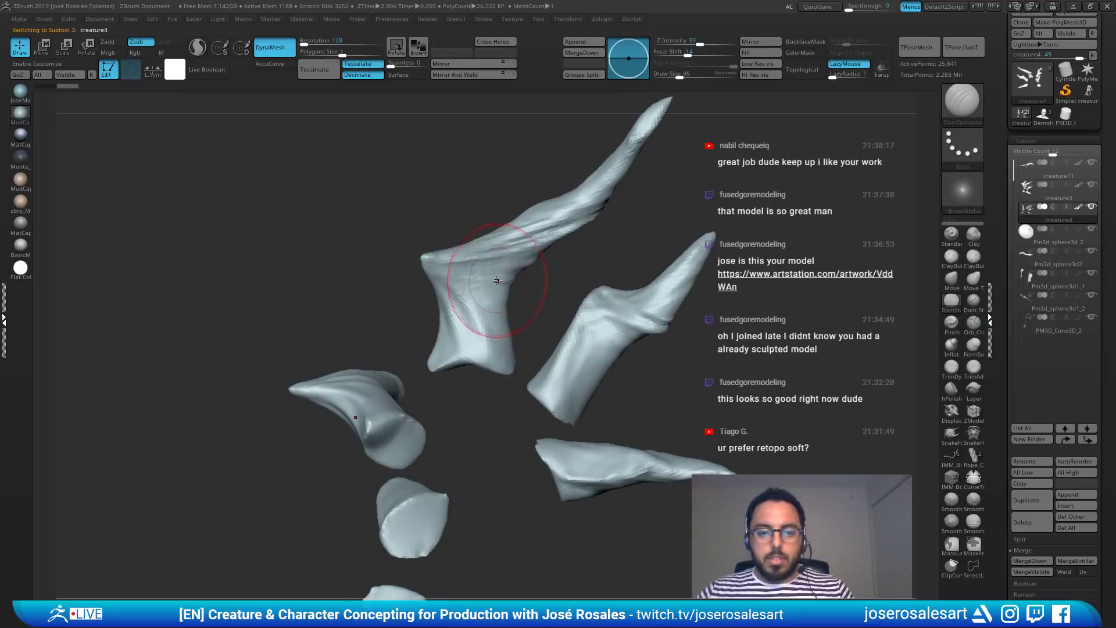
mouse_move(478, 288)
left_mouse_down("shift")
mouse_move(469, 322)
mouse_move(587, 220)
mouse_move(496, 289)
left_mouse_up("shift")
right_click_drag(509, 226, 543, 267)
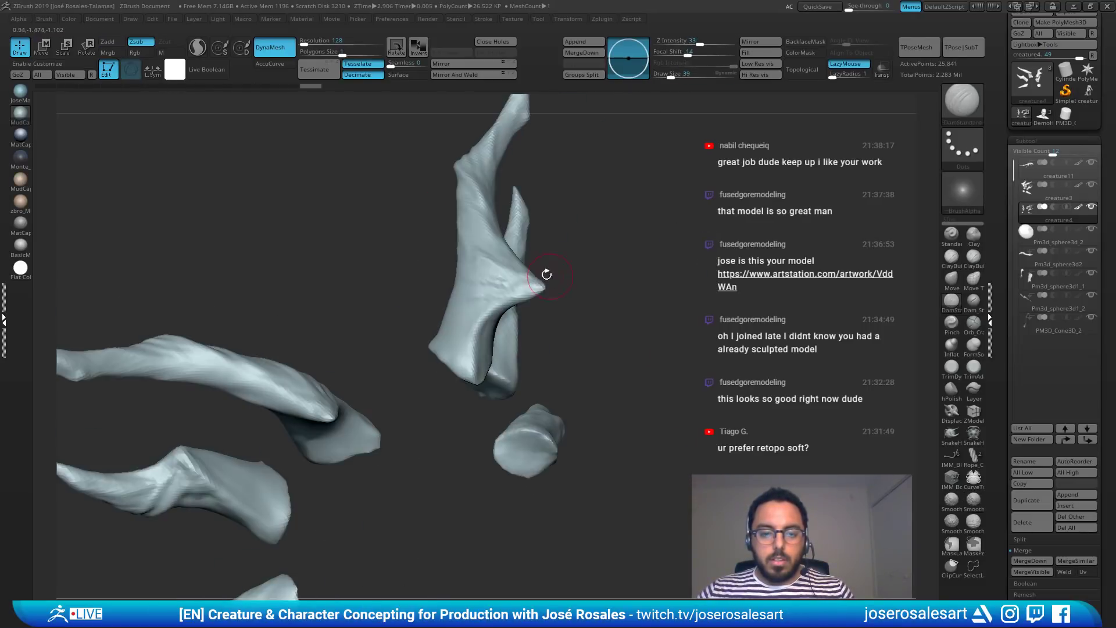
right_click_drag(486, 371, 511, 324)
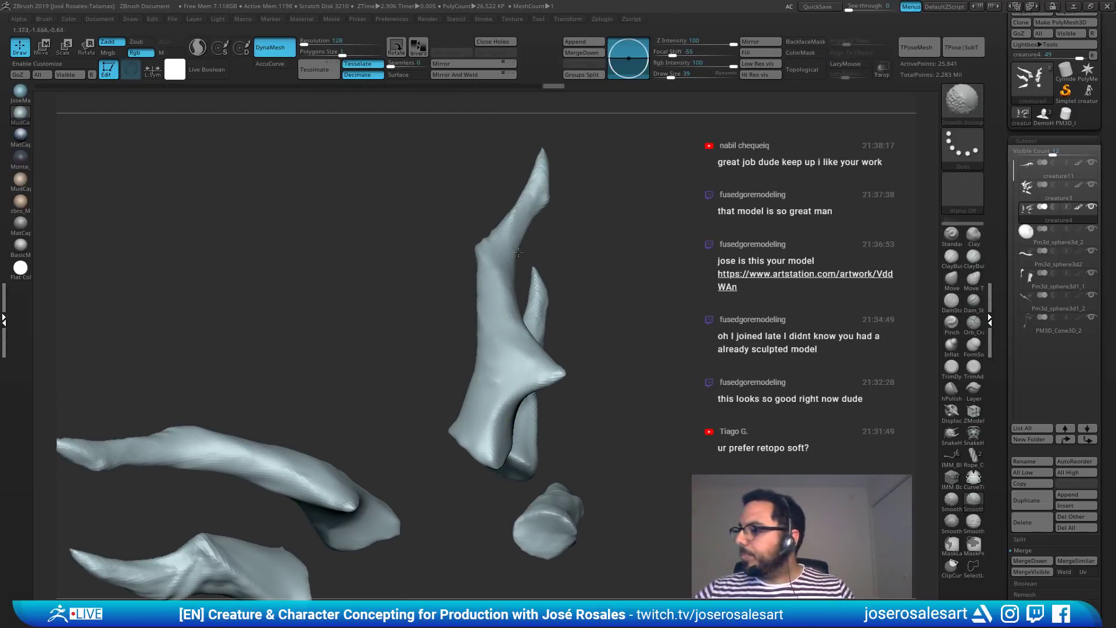
right_click_drag(519, 253, 517, 278)
mouse_move(497, 260)
left_mouse_down("shift")
mouse_move(492, 242)
mouse_move(515, 201)
left_mouse_up("shift")
right_click_drag(517, 232, 546, 264)
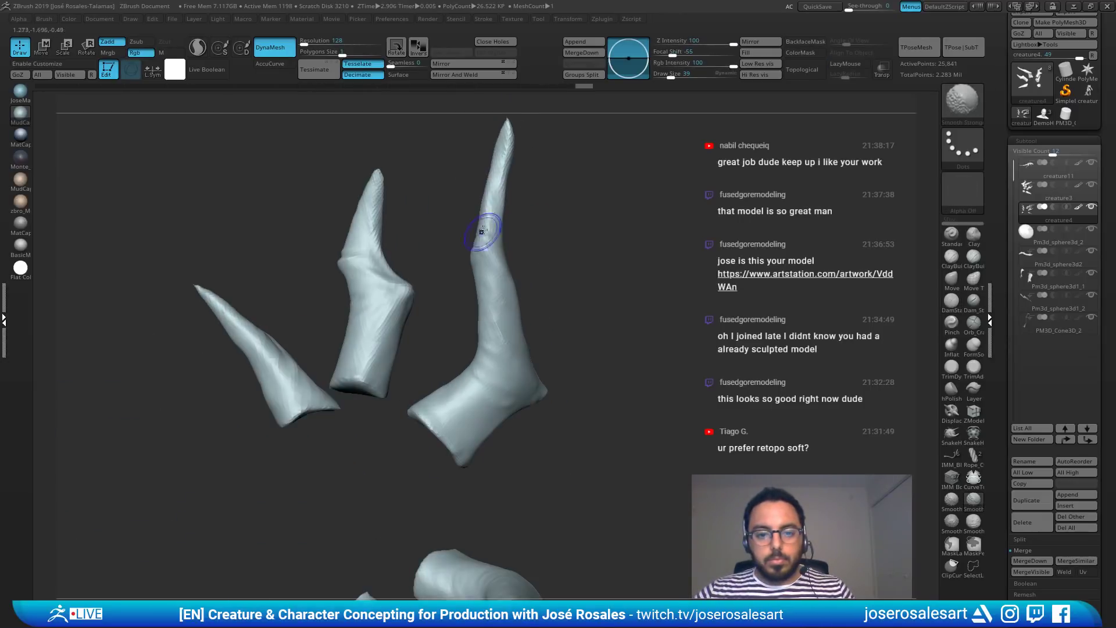
Step: Smooth the middle horn along its shaft, from the base up to the pointed spike
right_click_drag(474, 264, 486, 287)
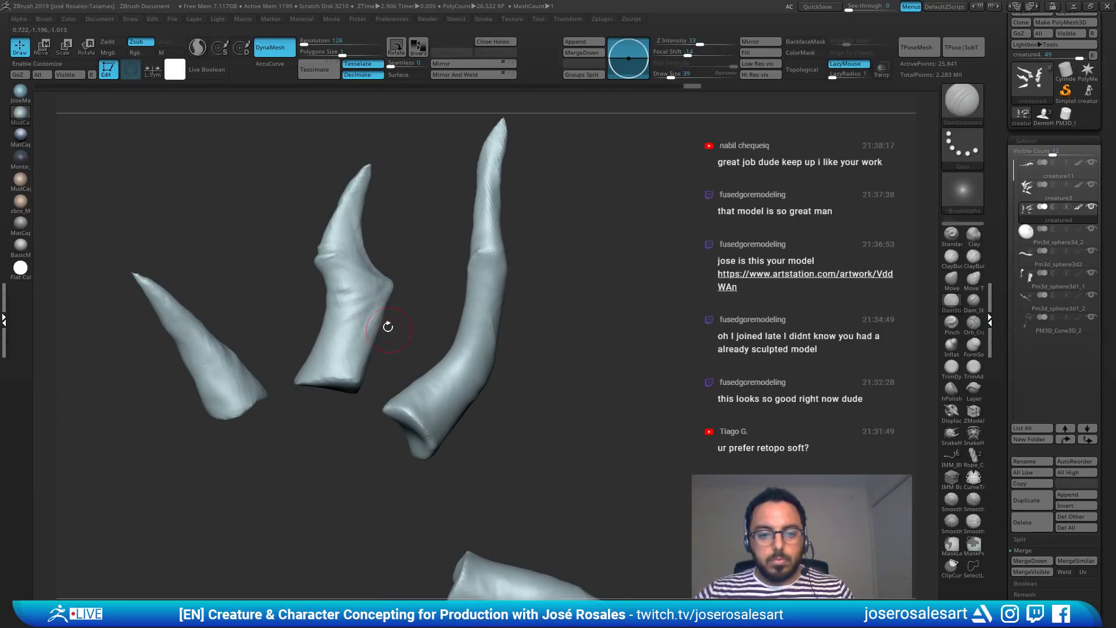
right_click_drag(388, 327, 406, 303)
right_click_drag(370, 341, 388, 353)
mouse_move(376, 353)
left_mouse_down("shift")
mouse_move(358, 348)
mouse_move(392, 309)
left_mouse_up("shift")
right_click_drag(391, 309, 408, 297)
left_click_drag(408, 297, 421, 235, "shift")
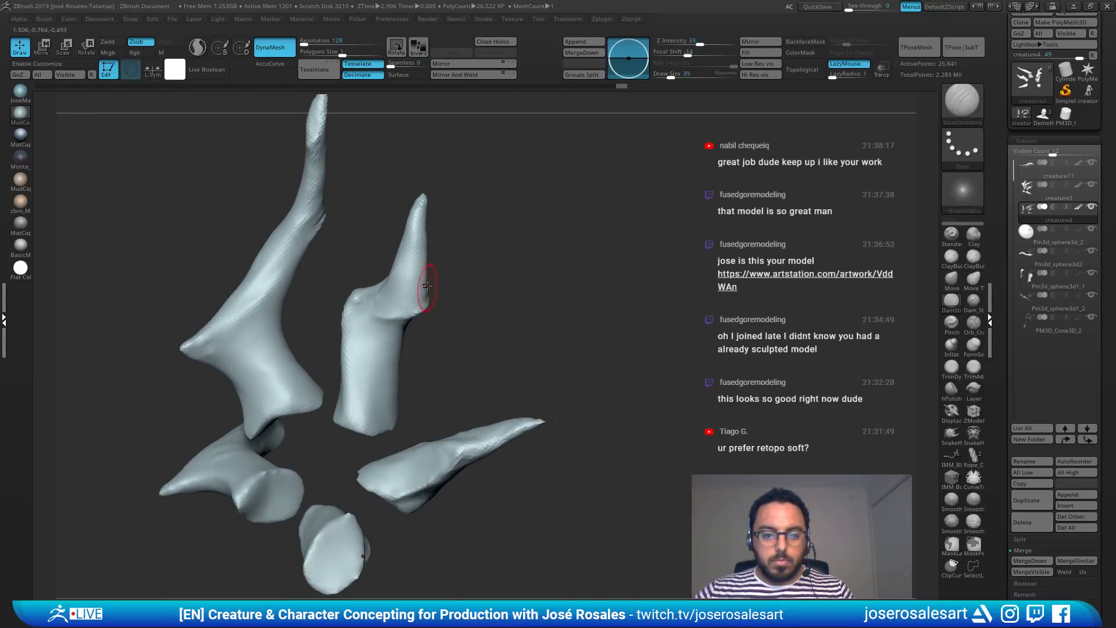
right_click_drag(427, 287, 415, 283)
mouse_move(415, 283)
left_mouse_down("shift")
mouse_move(431, 293)
mouse_move(431, 344)
left_mouse_up("shift")
right_click_drag(430, 345, 411, 326)
left_click_drag(438, 289, 439, 357, "shift")
mouse_move(439, 356)
right_mouse_down()
mouse_move(419, 329)
mouse_move(402, 332)
right_mouse_up()
Step: Adjust the brush size and smooth the ridges along the backs and bases of the horns
mouse_move(401, 332)
right_mouse_down("alt")
mouse_move(378, 244)
mouse_move(372, 279)
right_mouse_up("alt")
mouse_move(372, 279)
right_mouse_down()
mouse_move(393, 261)
mouse_move(316, 249)
right_mouse_up()
left_click_drag(314, 250, 384, 201)
right_click_drag(384, 203, 346, 213)
left_click_drag(381, 199, 317, 246)
mouse_move(299, 269)
right_mouse_down()
mouse_move(355, 256)
mouse_move(355, 232)
right_mouse_up()
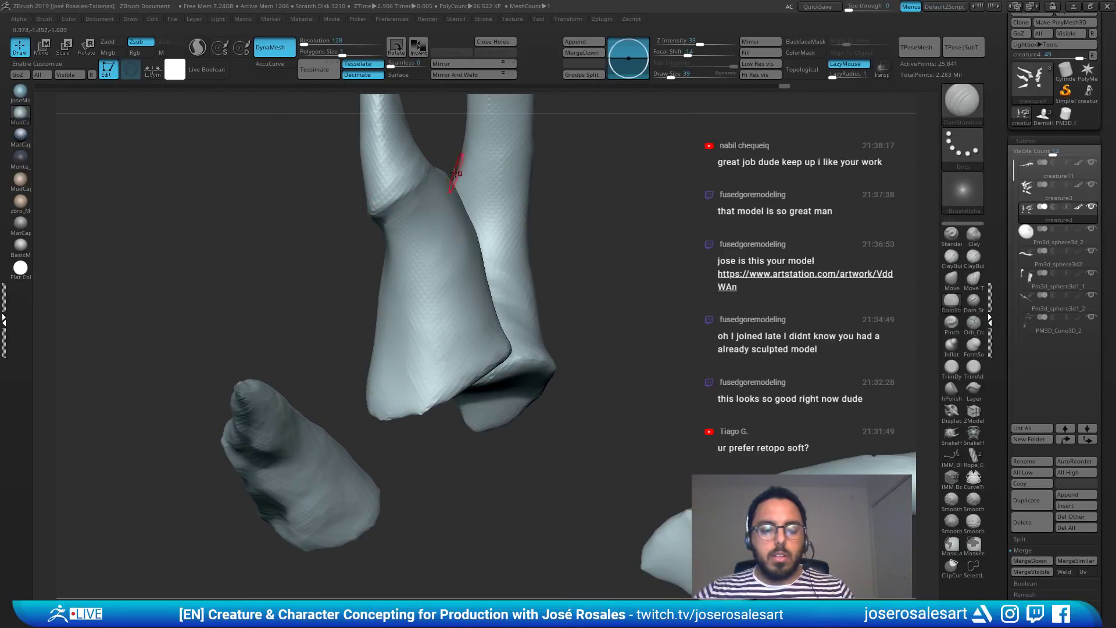
right_click_drag(457, 173, 430, 146, "ctrl")
mouse_move(372, 326)
right_mouse_down()
mouse_move(302, 346)
mouse_move(269, 381)
right_mouse_up()
key("s")
left_click_drag(269, 384, 278, 384)
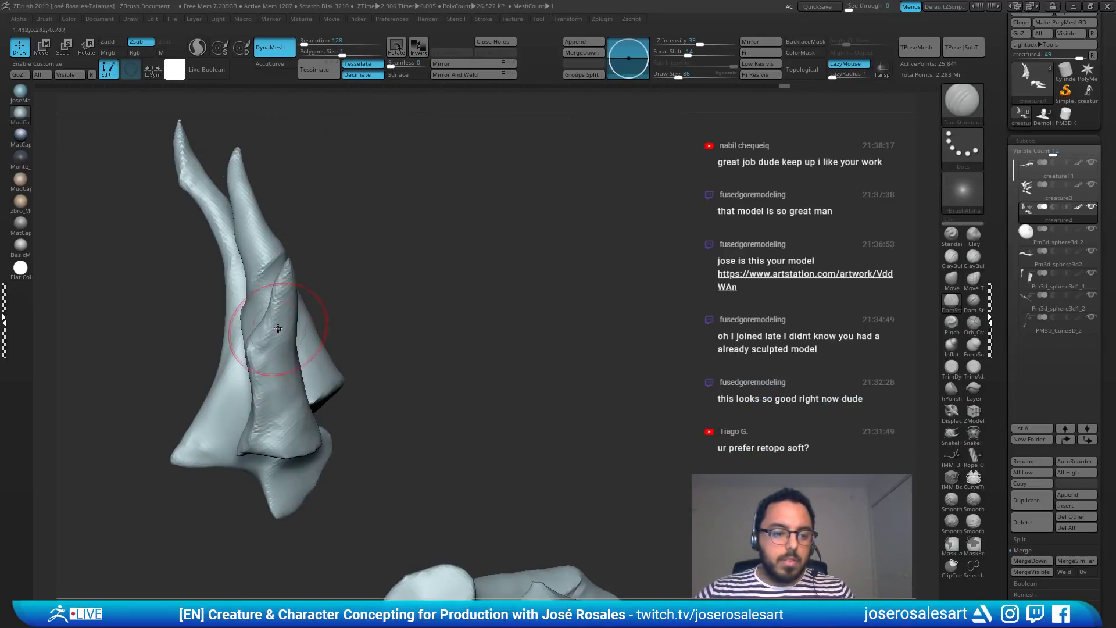
left_click_drag(265, 311, 274, 428, "shift")
right_click_drag(239, 416, 303, 410)
Step: Switch to the Smooth brush and even out the rough surface of the lowest horn
key("s")
left_click_drag(301, 410, 285, 429)
left_click(951, 501)
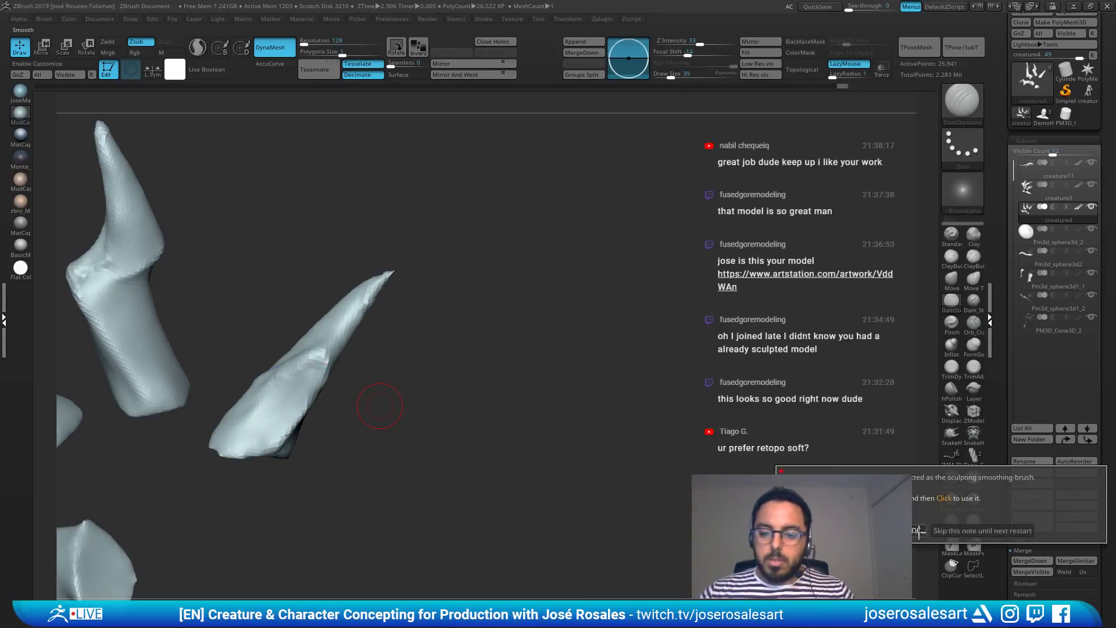
right_click_drag(312, 294, 286, 385)
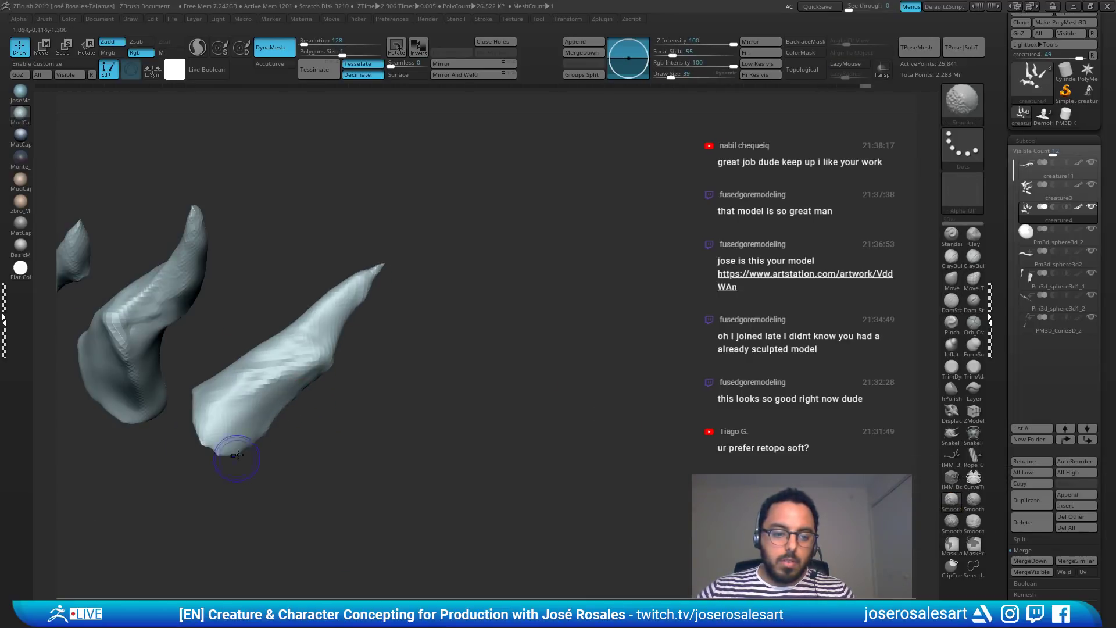
left_click_drag(283, 354, 334, 312, "shift")
Step: Thicken the thin tips of the horns with the Inflate brush at Z Intensity 10
mouse_move(361, 297)
right_mouse_down()
mouse_move(263, 281)
mouse_move(386, 294)
mouse_move(374, 179)
right_mouse_up()
key("b")
key("i")
key("n")
key("s")
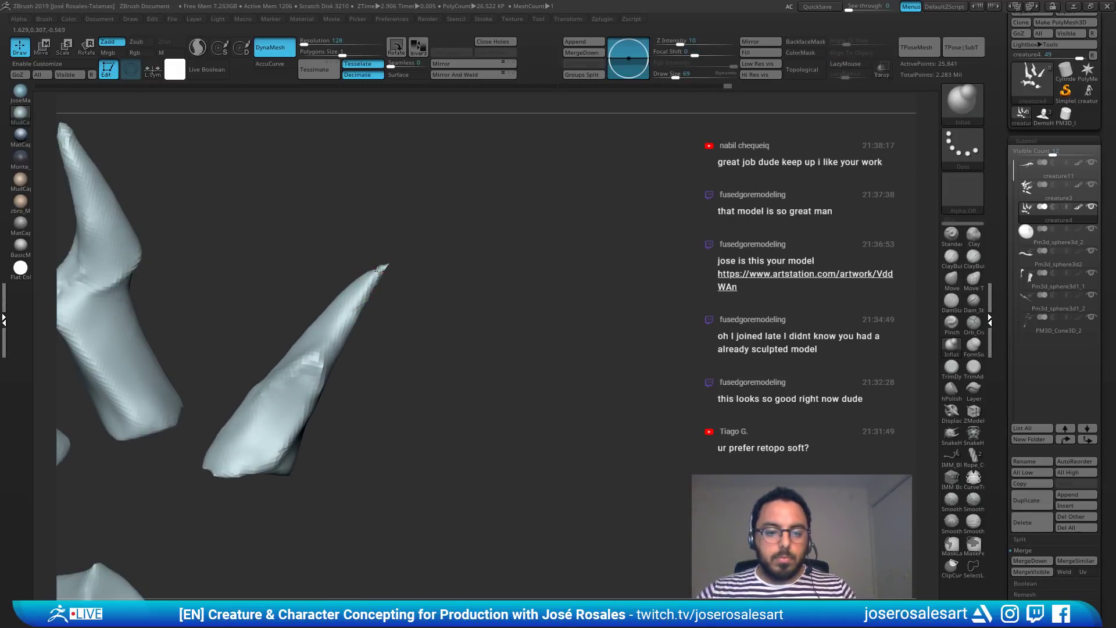
right_click_drag(383, 274, 224, 228)
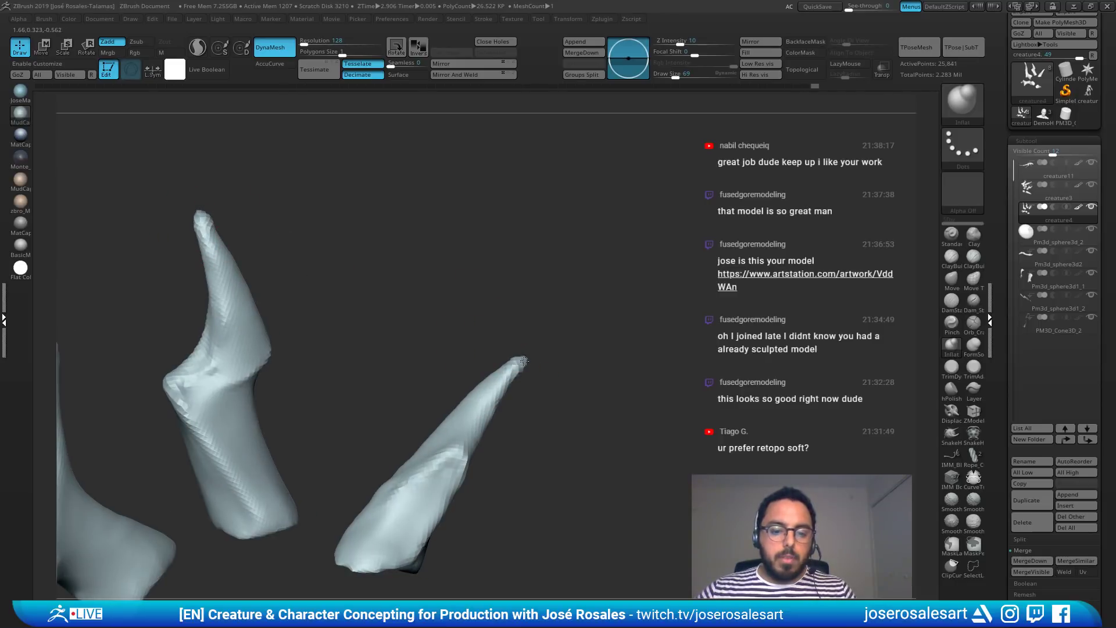
mouse_move(491, 290)
right_mouse_down()
mouse_move(312, 299)
mouse_move(306, 276)
right_mouse_up()
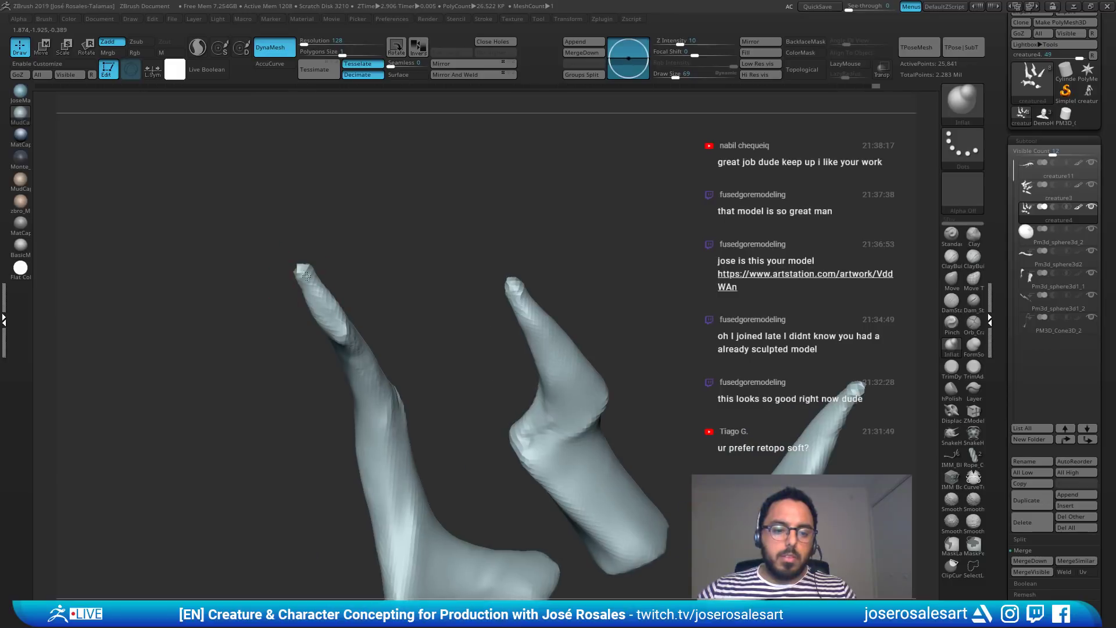
Step: Smooth the upper horn's base around its side spike, checking the horns from several angles
mouse_move(441, 288)
right_mouse_down()
mouse_move(419, 364)
mouse_move(294, 384)
mouse_move(461, 356)
mouse_move(409, 312)
mouse_move(438, 331)
mouse_move(567, 293)
mouse_move(677, 339)
mouse_move(658, 272)
right_mouse_up()
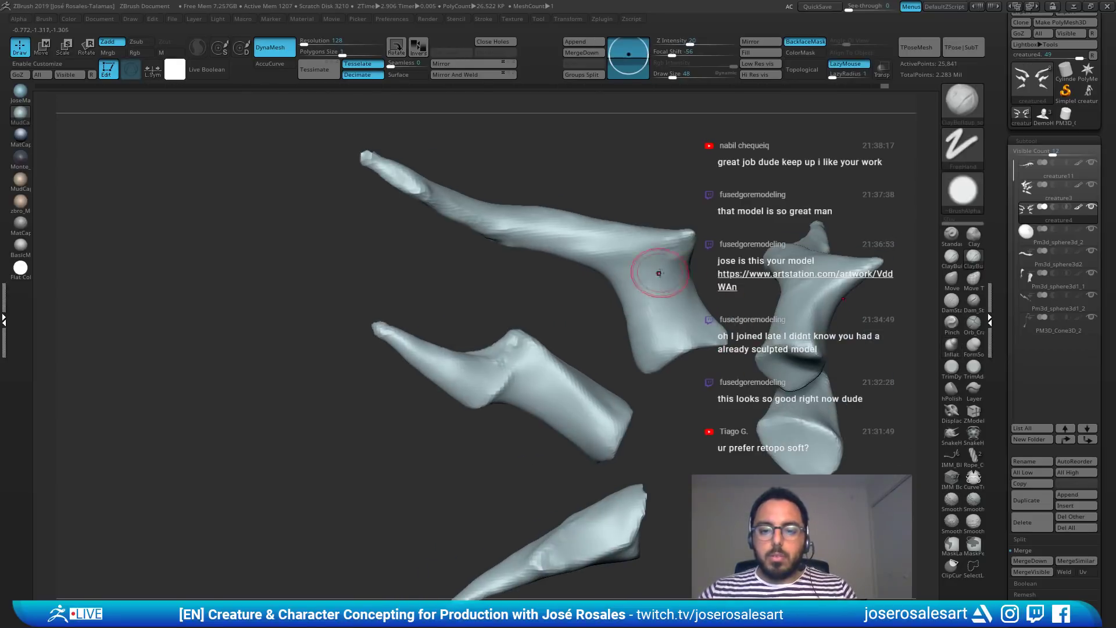
left_click_drag(657, 272, 673, 261, "shift")
mouse_move(696, 309)
right_mouse_down()
mouse_move(707, 319)
mouse_move(653, 236)
right_mouse_up()
key("shift")
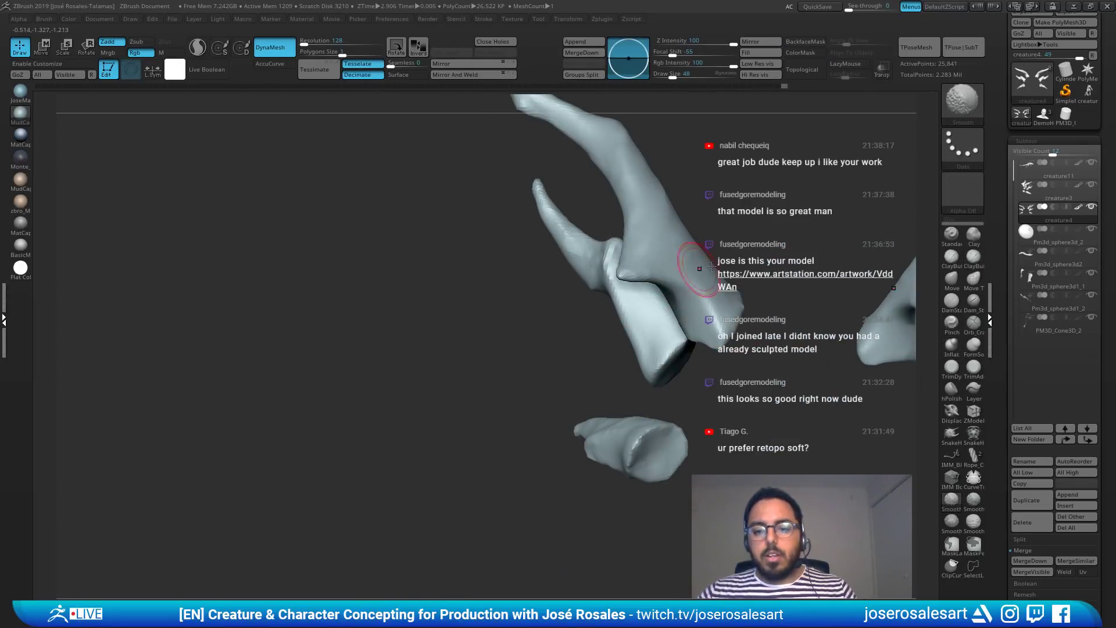
right_click_drag(712, 267, 713, 303)
mouse_move(713, 302)
right_mouse_down("ctrl")
mouse_move(705, 249)
mouse_move(452, 341)
right_mouse_up("ctrl")
mouse_move(706, 384)
right_mouse_down()
mouse_move(692, 302)
mouse_move(679, 333)
mouse_move(721, 341)
mouse_move(805, 321)
right_mouse_up()
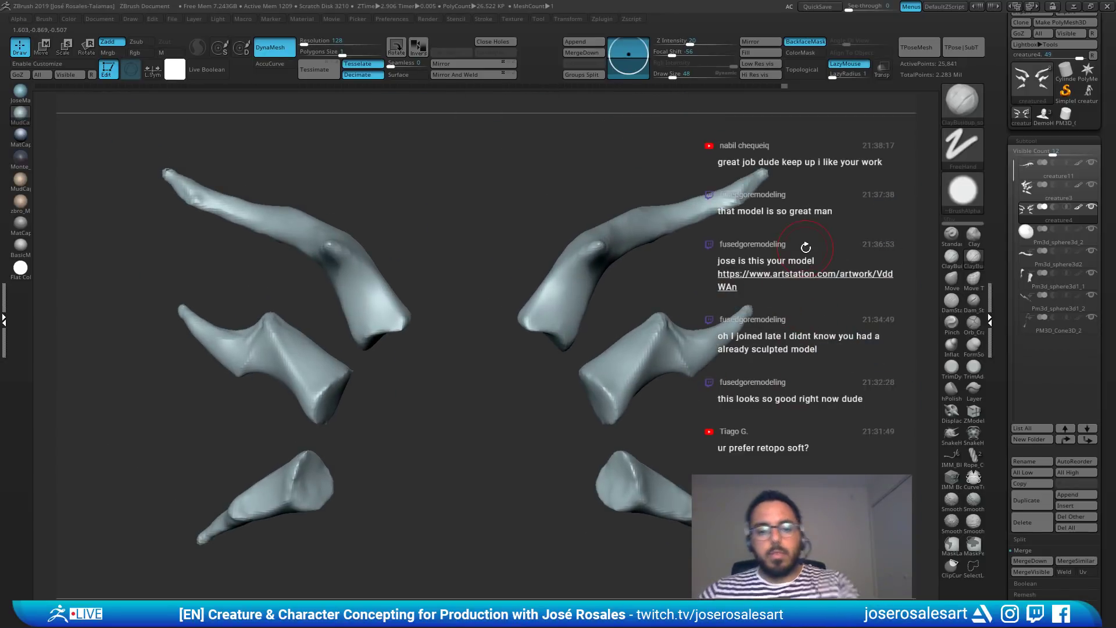
right_click_drag(700, 344, 650, 297)
right_click_drag(686, 236, 686, 232)
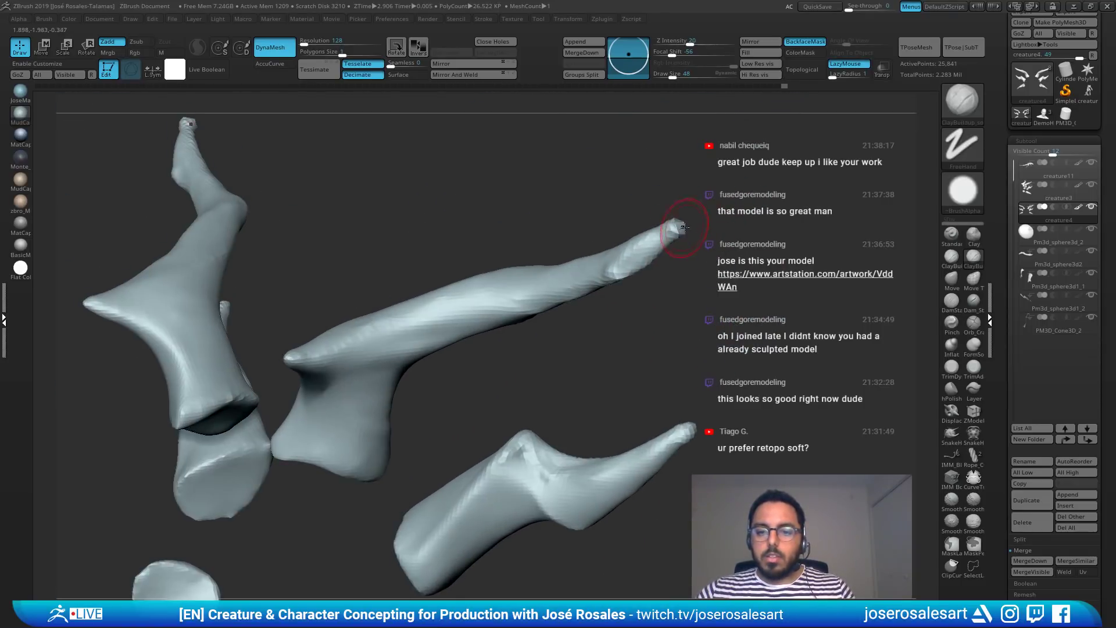
Step: Subdivide the horns once and open the ZRemesher settings
key("ctrl+d")
right_click_drag(668, 277, 721, 157)
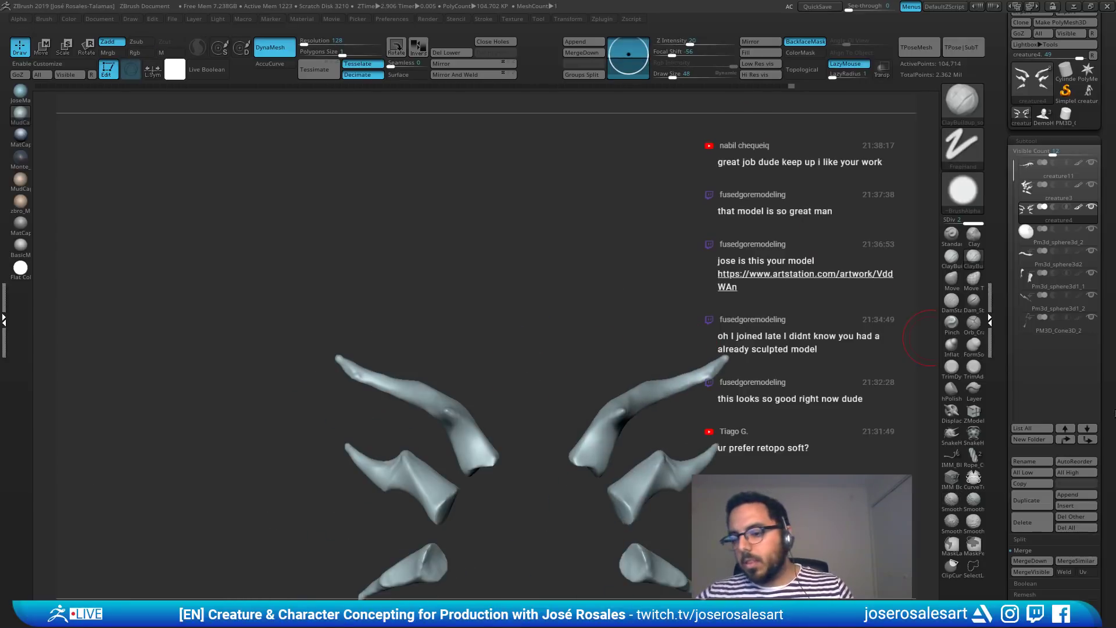
left_click_drag(1000, 460, 1000, 295)
left_click(1027, 478)
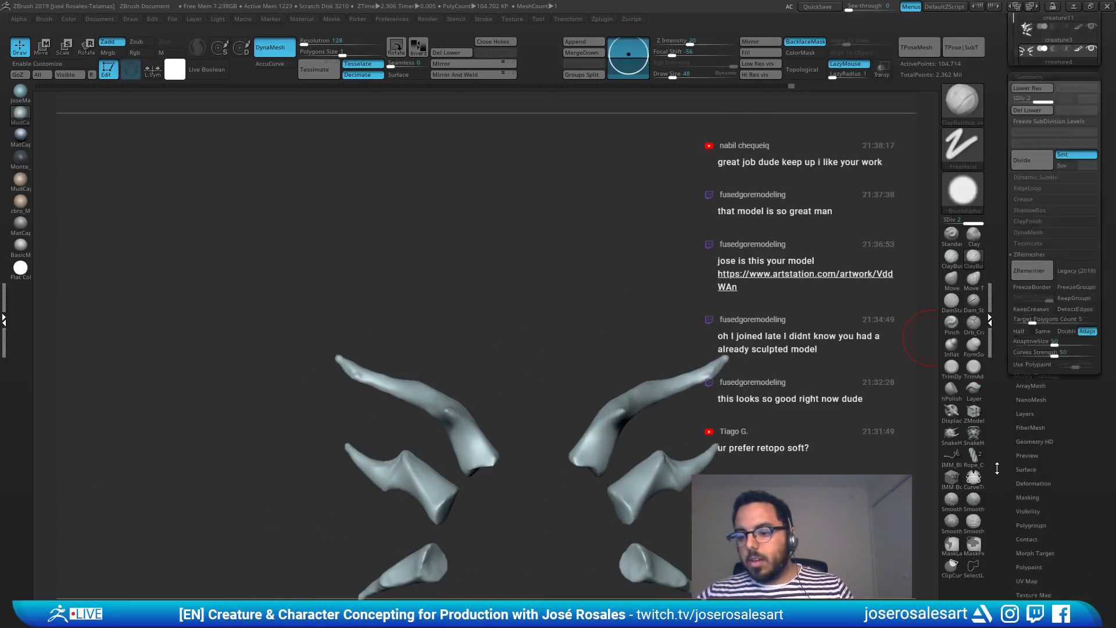
left_click_drag(999, 466, 996, 389)
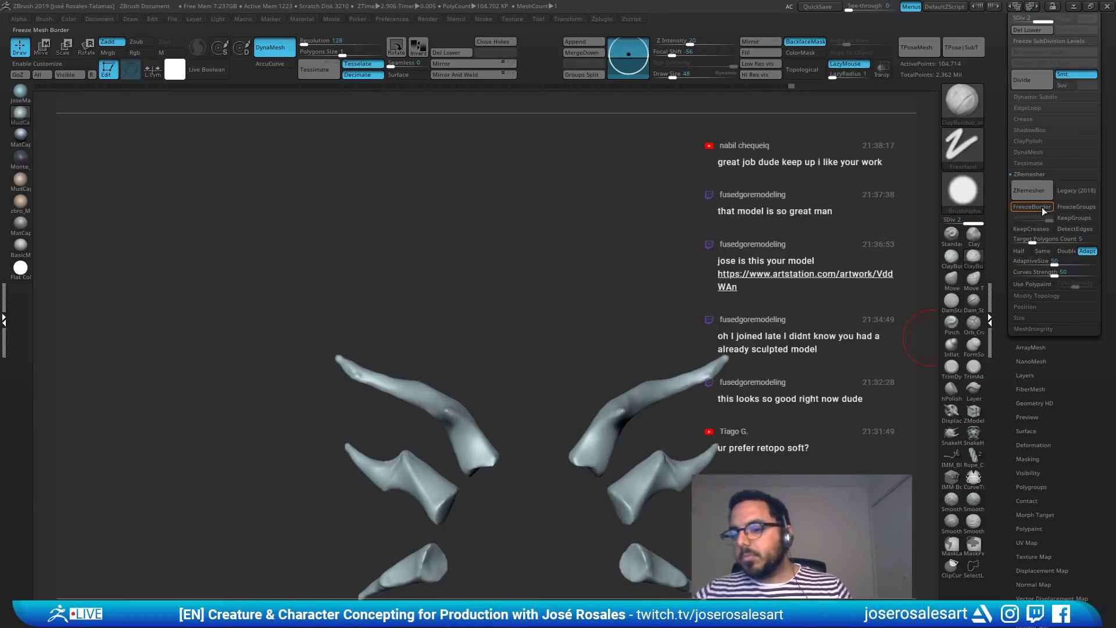
Step: Set the ZRemesher adaptive size to 65 for the horns
right_click_drag(697, 438, 632, 365, "alt")
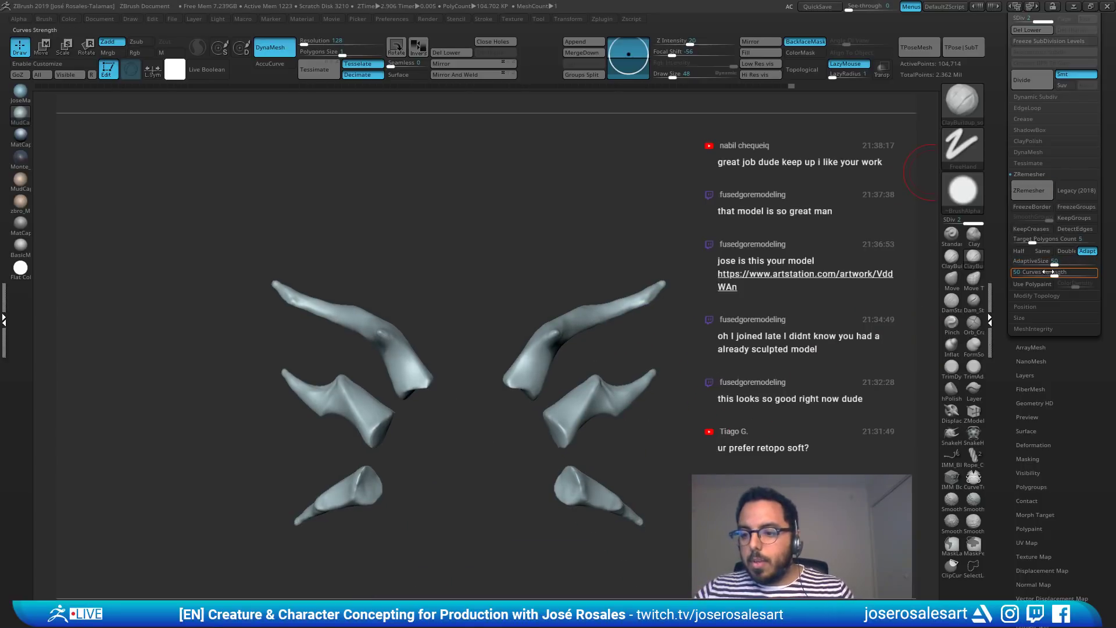
right_click_drag(525, 328, 567, 378, "ctrl")
mouse_move(567, 378)
right_mouse_down()
mouse_move(535, 384)
mouse_move(568, 334)
right_mouse_up()
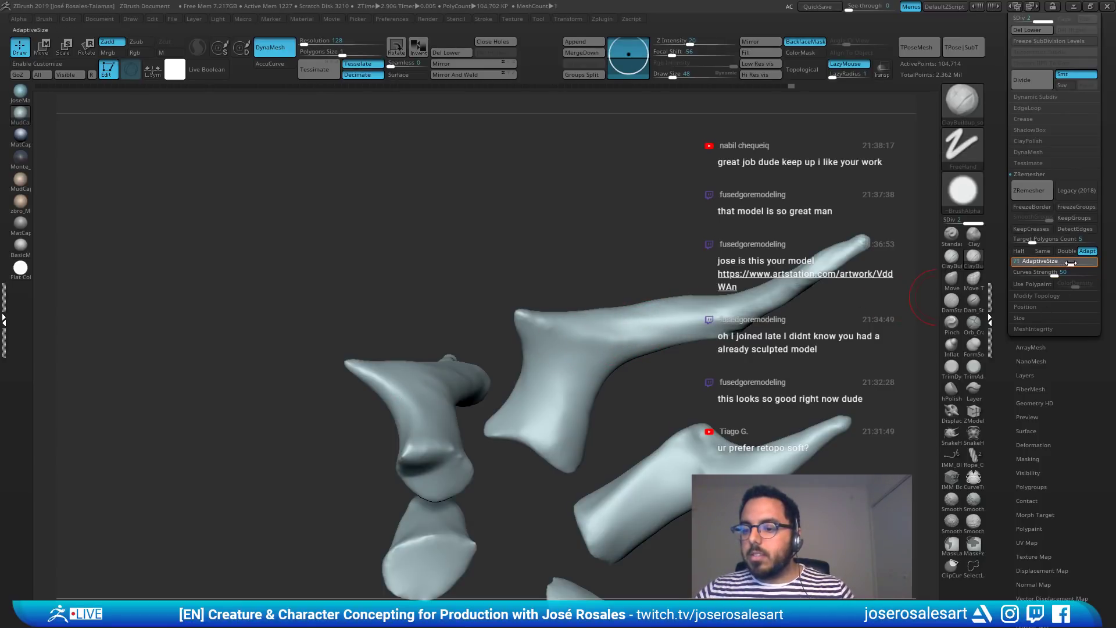
left_click(1075, 263)
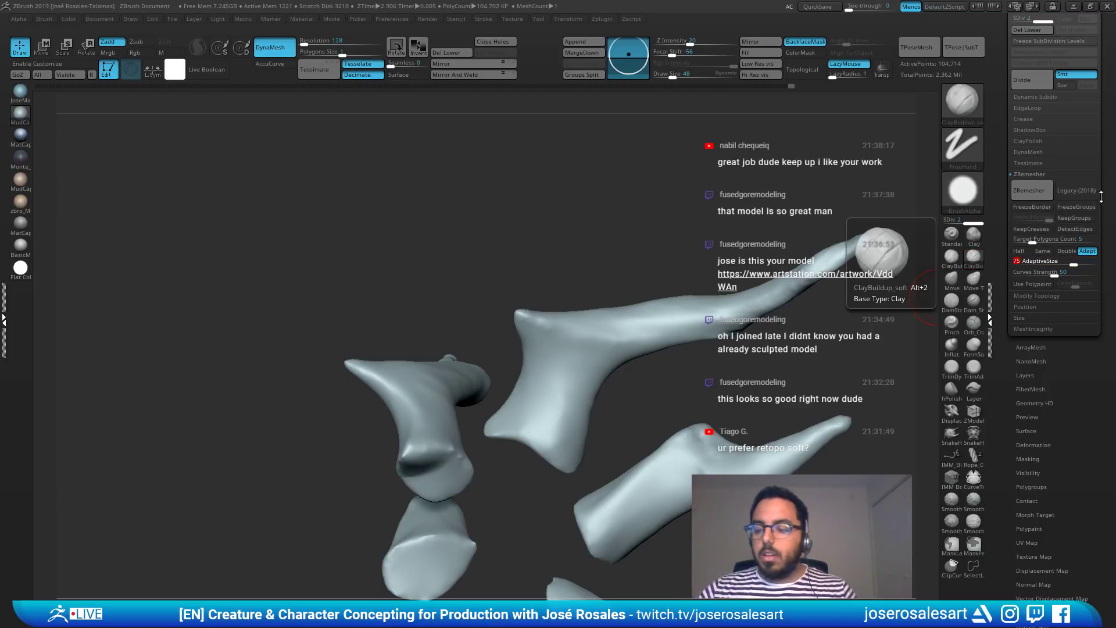
left_click_drag(648, 199, 785, 346)
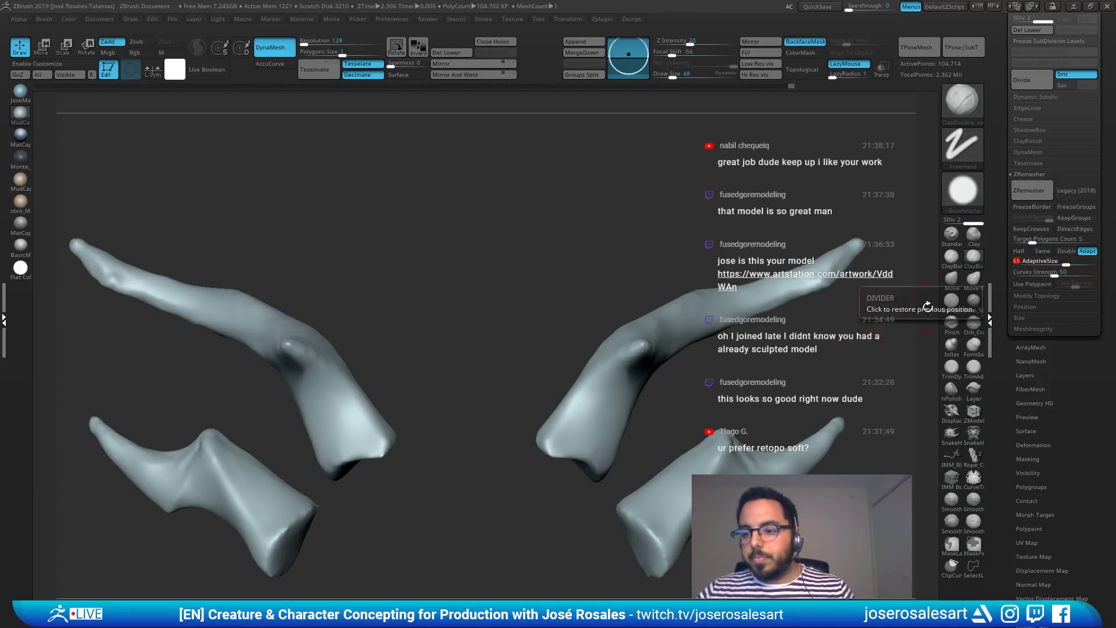
Step: Remesh the horns with ZRemesher at a target polygon count of 2
left_click_drag(440, 295, 523, 317)
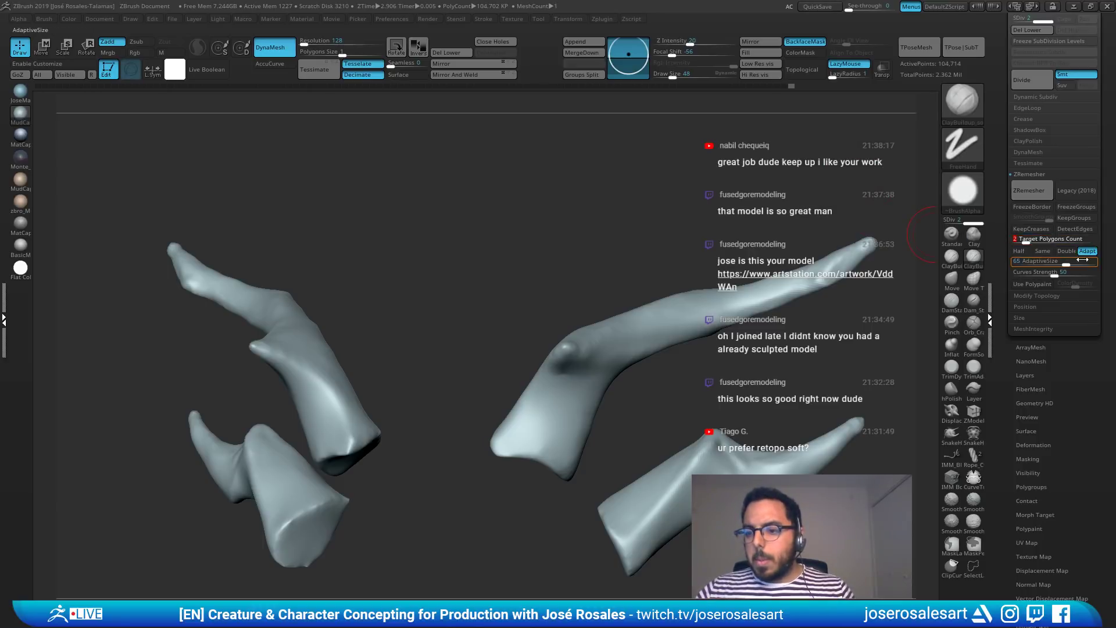
left_click(1032, 190)
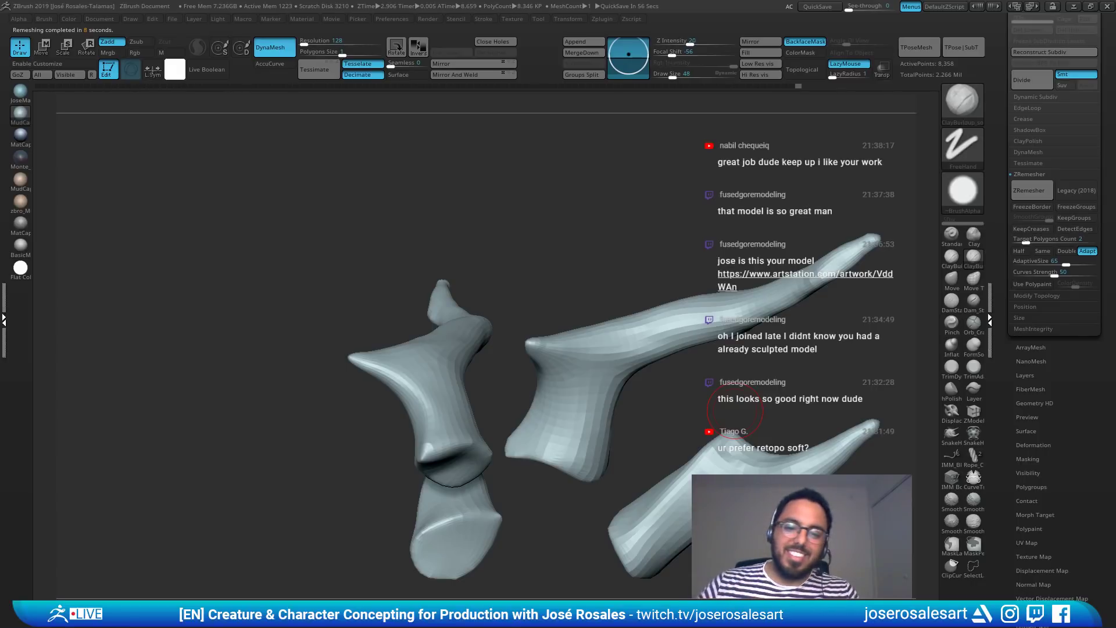
left_click_drag(736, 410, 528, 299)
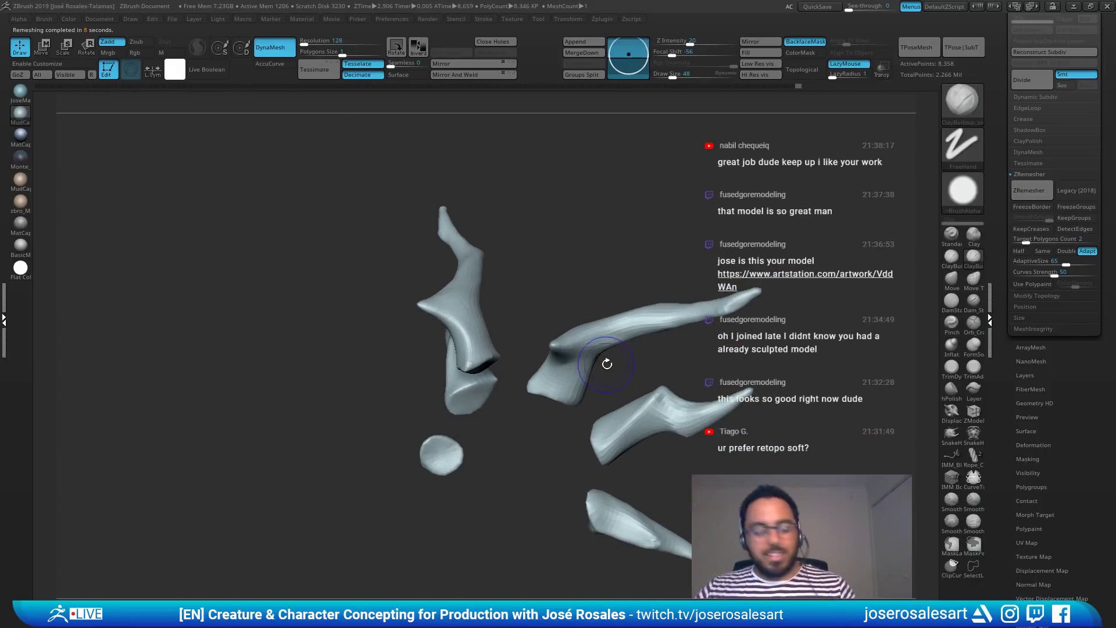
Step: Show the wireframe on the remeshed horns and inspect their topology from several angles, with and without the creature
key("shift+f")
mouse_move(621, 370)
left_mouse_down("alt")
mouse_move(639, 407)
mouse_move(605, 298)
mouse_move(613, 325)
mouse_move(680, 240)
mouse_move(652, 349)
mouse_move(732, 300)
mouse_move(747, 254)
left_mouse_up("alt")
key("shift+s")
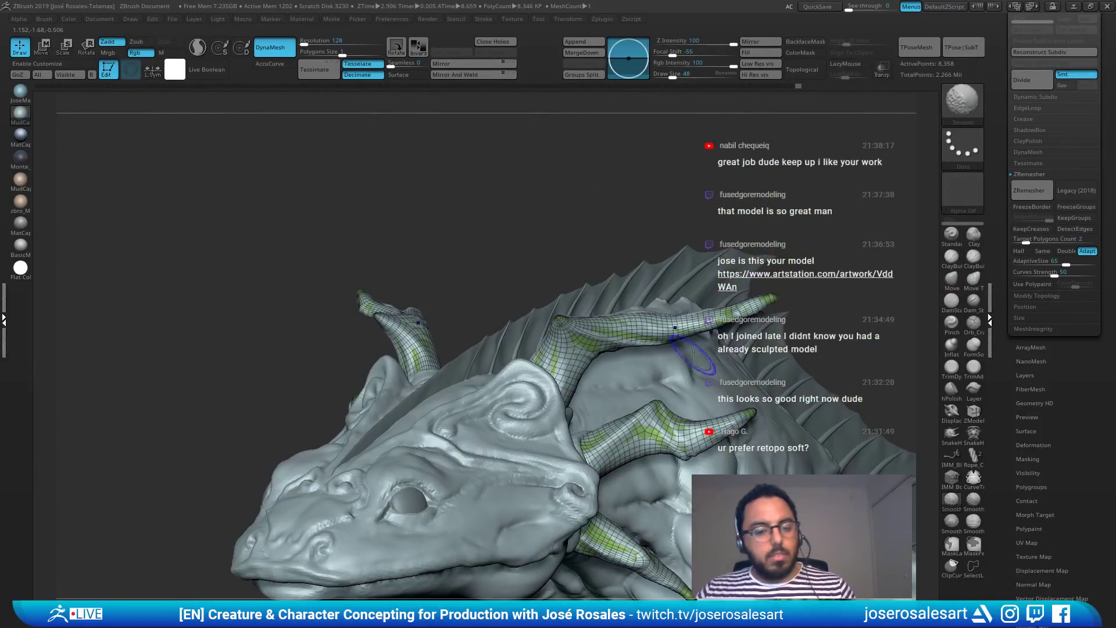
right_click_drag(660, 370, 640, 331)
left_click_drag(825, 104, 826, 103)
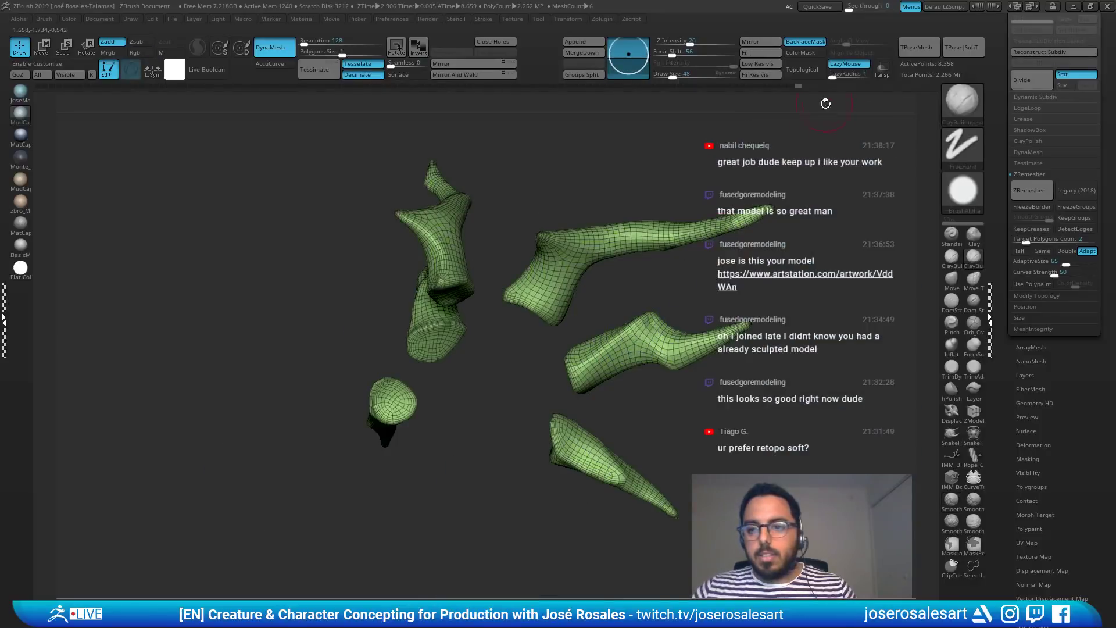
left_click_drag(811, 178, 750, 186)
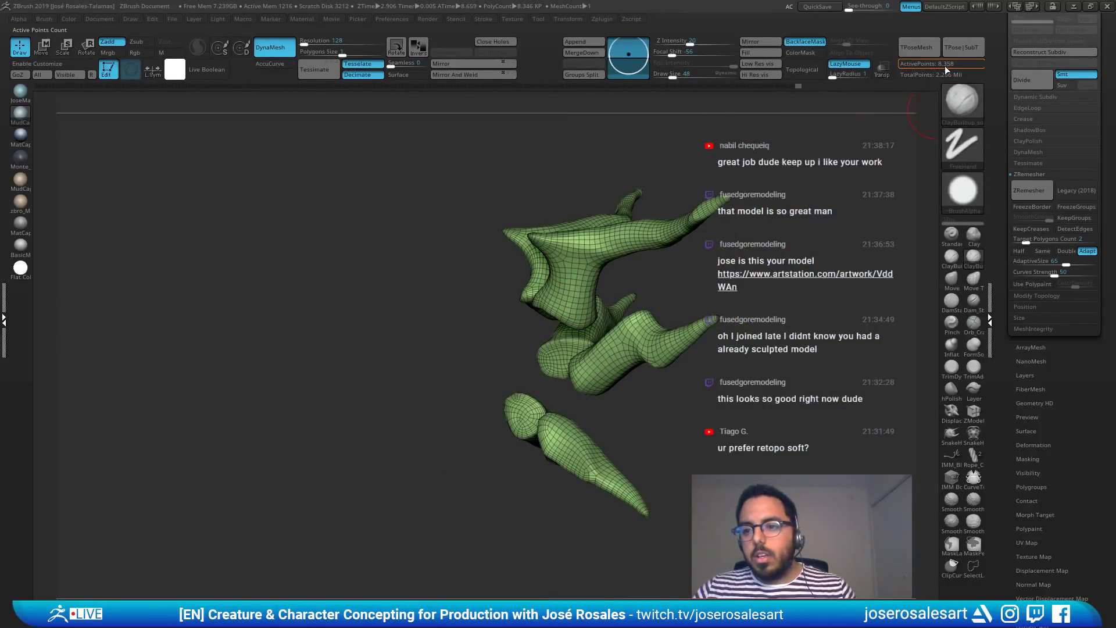
left_click_drag(860, 157, 523, 261)
left_click_drag(523, 262, 580, 365, "alt")
mouse_move(597, 324)
left_mouse_down()
mouse_move(592, 349)
mouse_move(553, 272)
left_mouse_up()
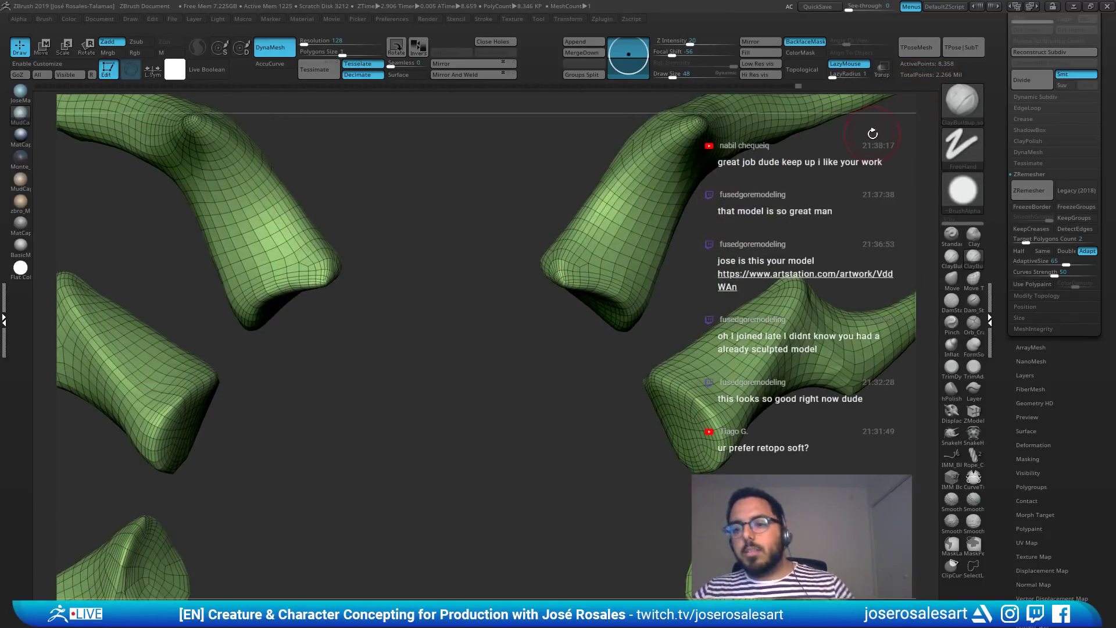
Step: Undo the last remesh and remesh the horns with a target polygon count of 1
key("ctrl+d")
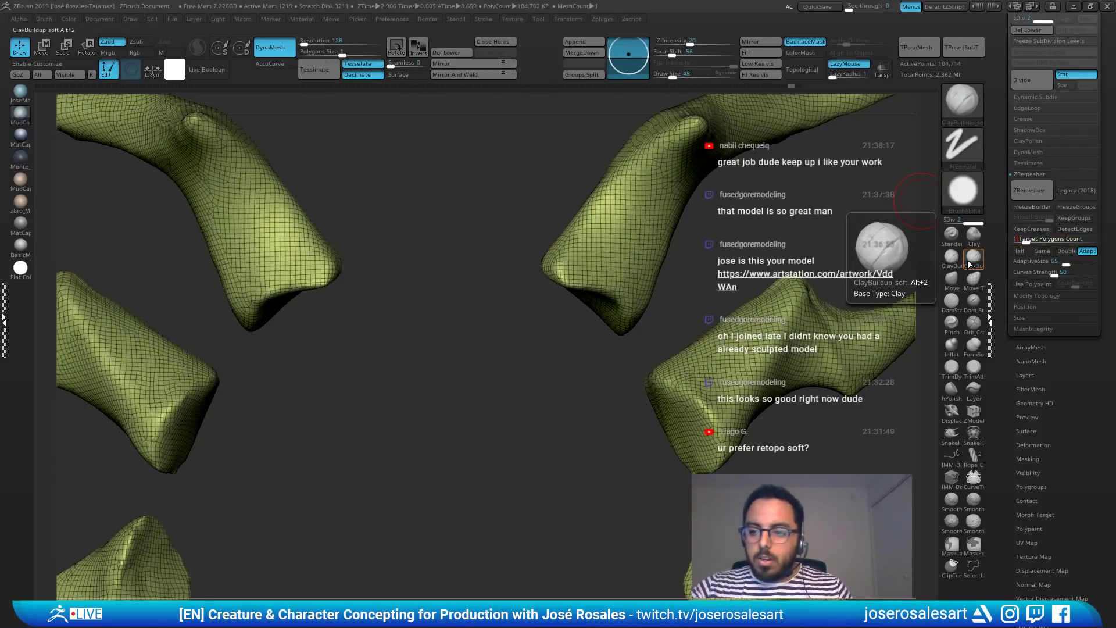
key("f")
left_click(1027, 194)
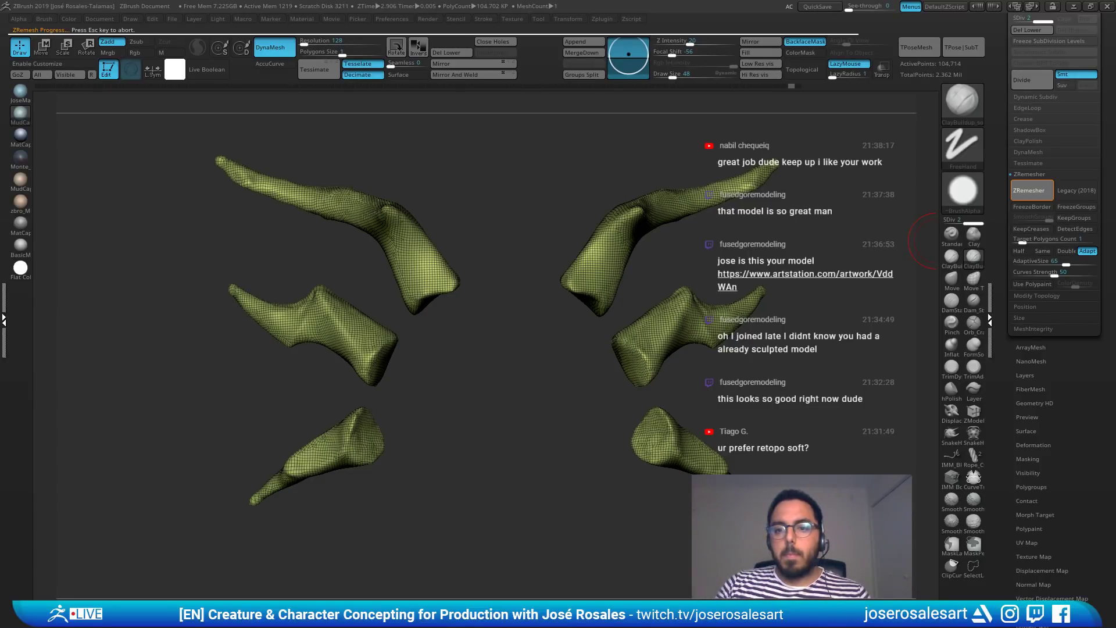
left_click_drag(915, 172, 724, 217)
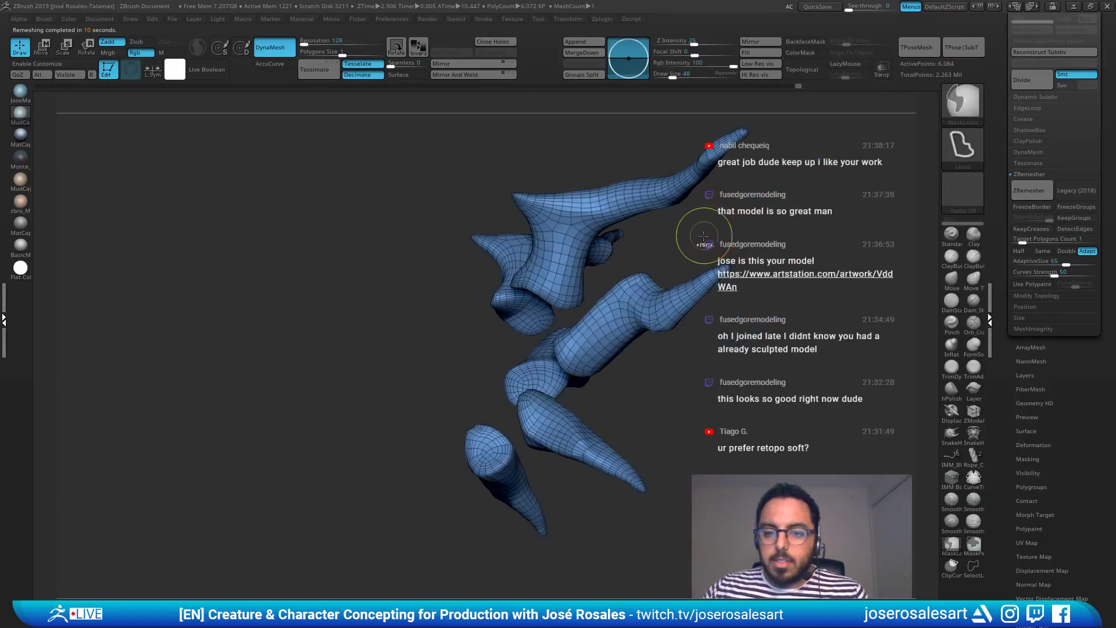
Step: Undo the horn remesh made with the target polygon count of 1
key("ctrl+w")
key("ctrl+d")
key("ctrl+d")
Step: Hide the wireframe on the high-resolution horns and smooth the sharp rims around the first horn bases
left_click_drag(616, 319, 579, 262)
mouse_move(640, 247)
left_mouse_down()
mouse_move(578, 329)
mouse_move(553, 331)
mouse_move(577, 325)
left_mouse_up()
key("shift")
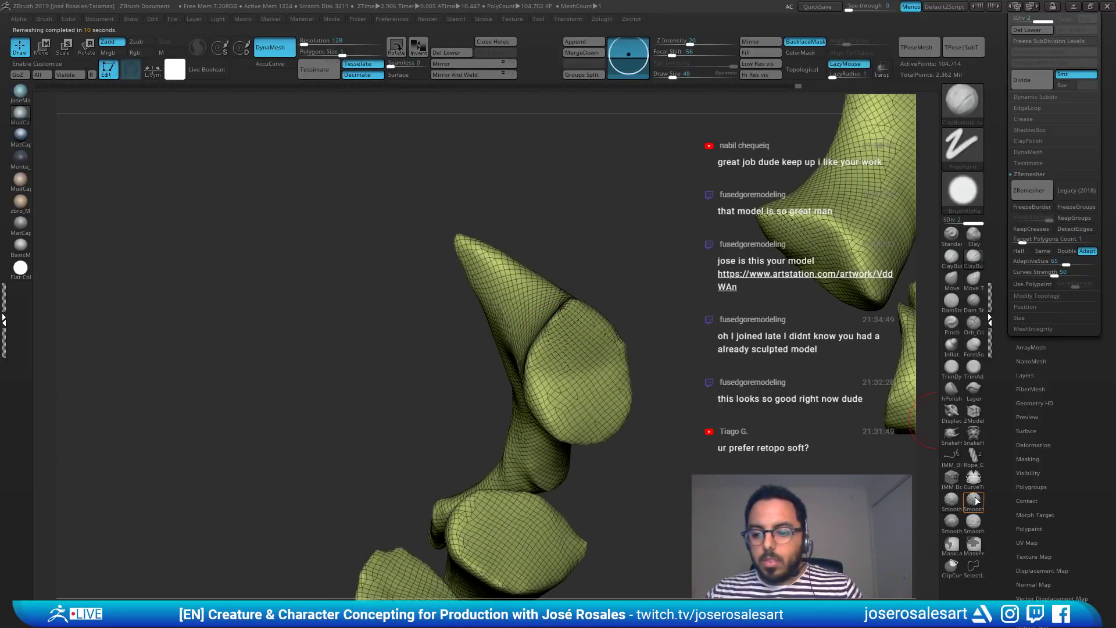
left_click_drag(685, 279, 785, 273)
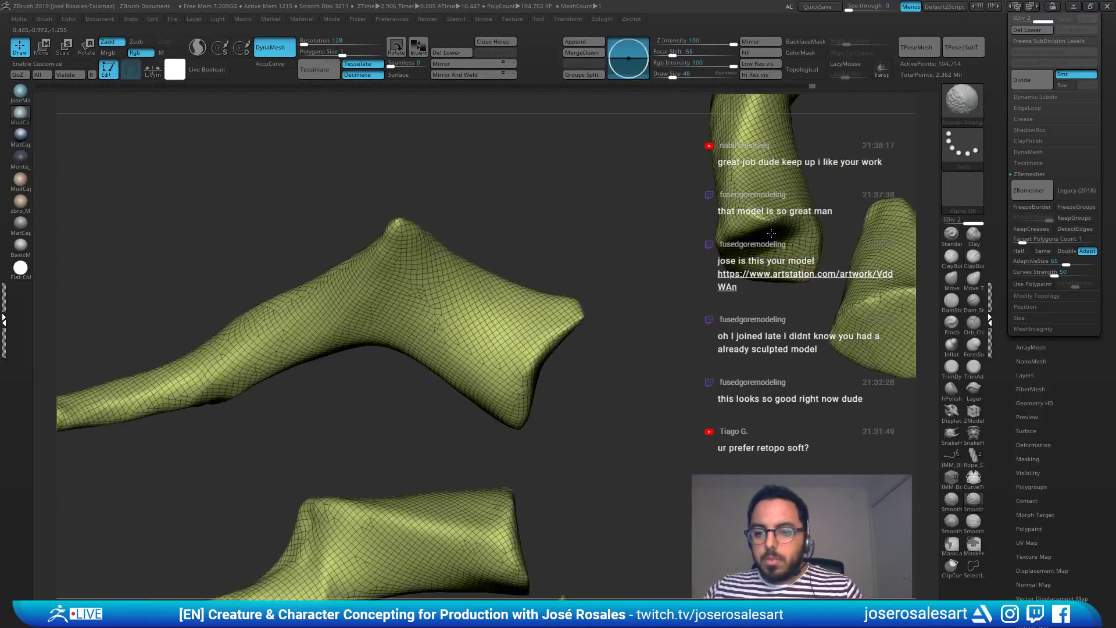
key("shift+f")
left_click_drag(692, 219, 785, 238)
left_click_drag(744, 324, 675, 338)
mouse_move(596, 404)
left_mouse_down("shift")
mouse_move(598, 424)
mouse_move(648, 433)
left_mouse_up("shift")
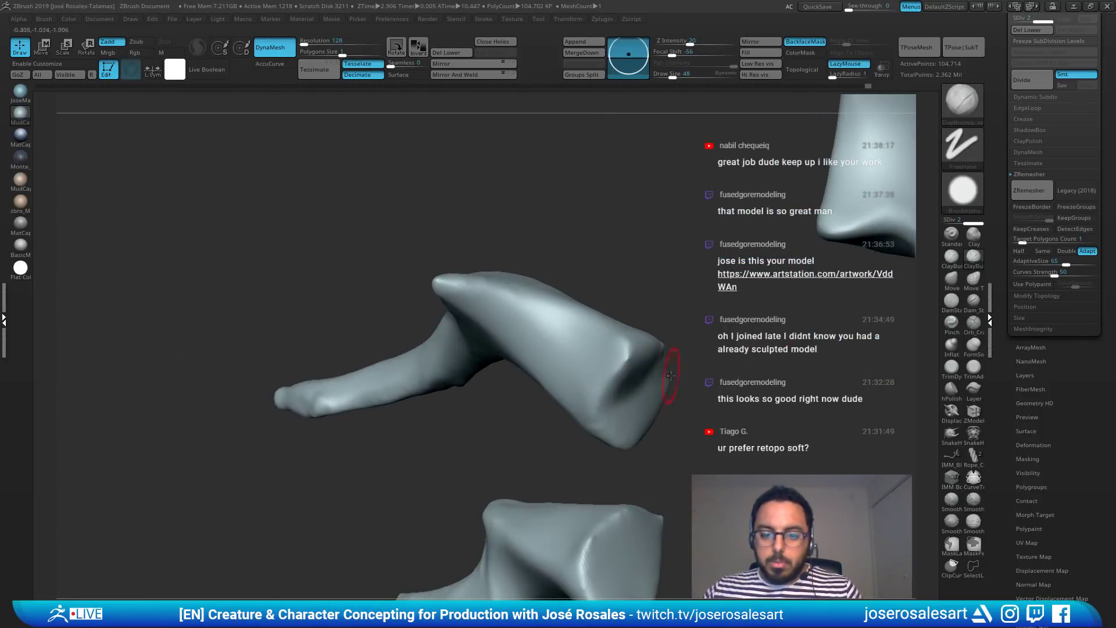
left_click_drag(670, 375, 641, 370)
left_click_drag(588, 431, 779, 425)
mouse_move(501, 372)
left_mouse_down("alt")
mouse_move(473, 324)
mouse_move(486, 372)
left_mouse_up("alt")
mouse_move(582, 343)
left_mouse_down("shift")
mouse_move(596, 404)
mouse_move(630, 401)
mouse_move(625, 349)
left_mouse_up("shift")
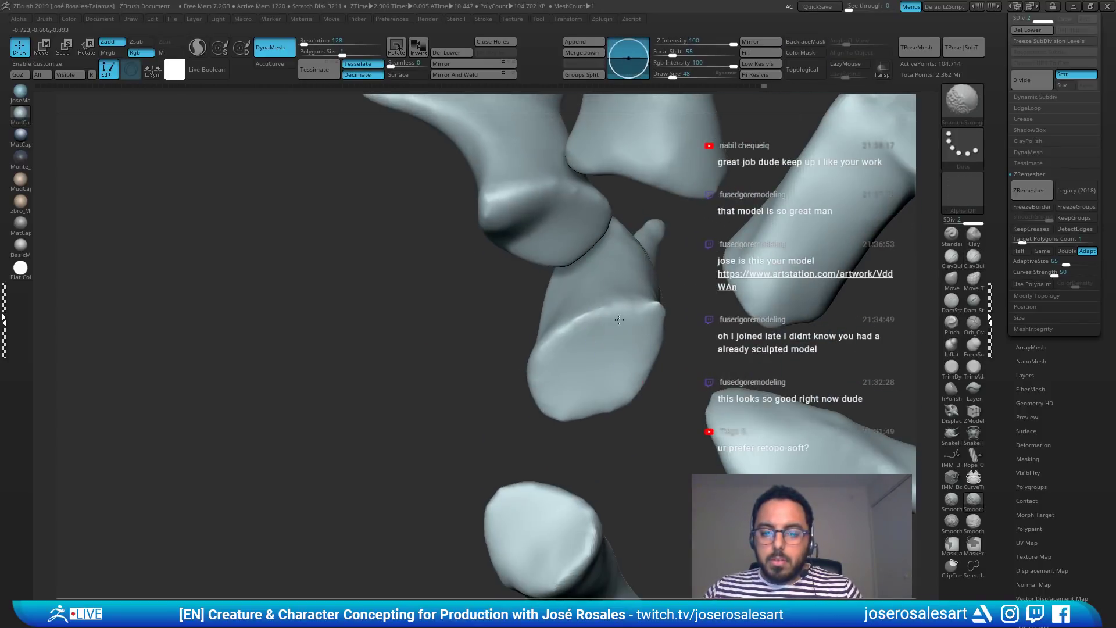
Step: Smooth the base rims of the middle and upper horns to soften their hard corners
left_click_drag(675, 320, 640, 328)
left_click_drag(593, 416, 547, 401)
key("shift")
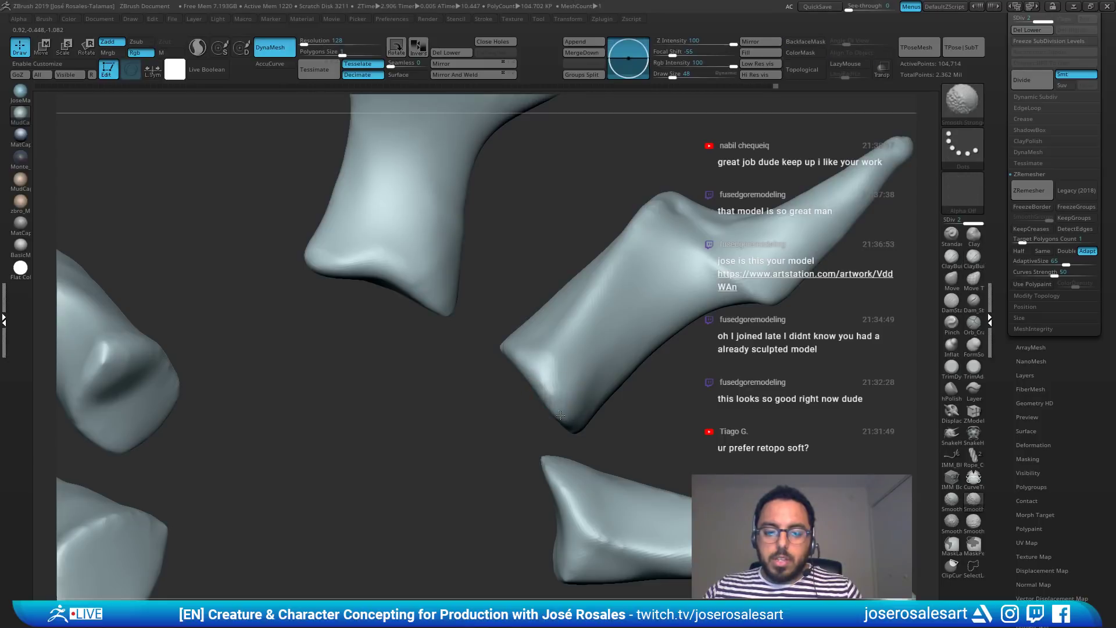
left_click_drag(487, 352, 469, 352, "shift")
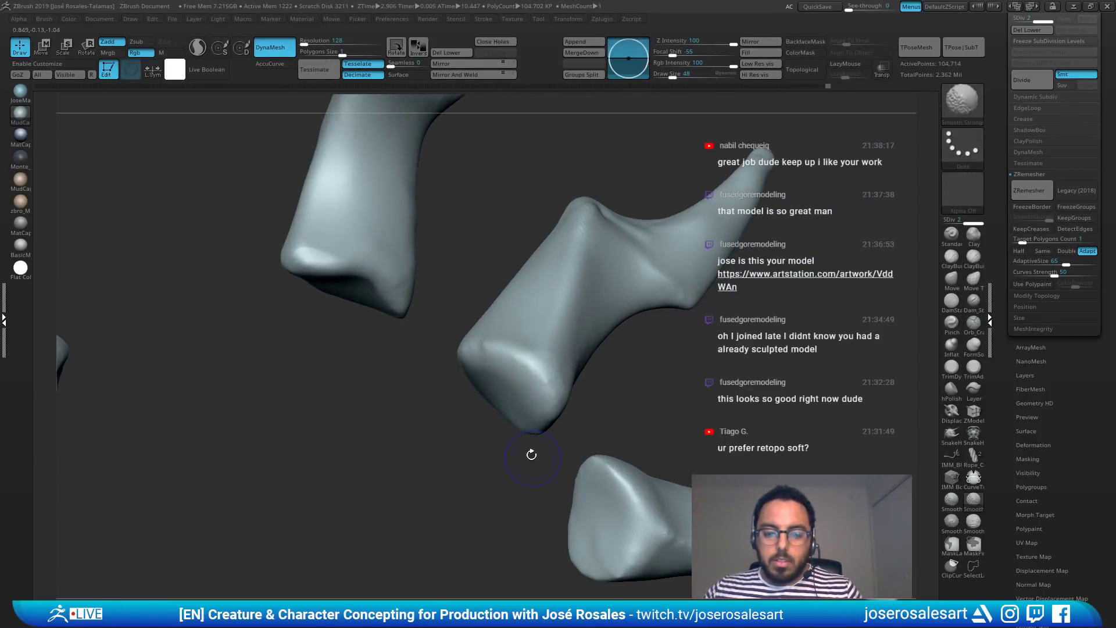
left_click_drag(316, 259, 301, 254, "shift")
left_click_drag(251, 361, 233, 279, "alt")
left_click_drag(325, 331, 356, 358, "shift")
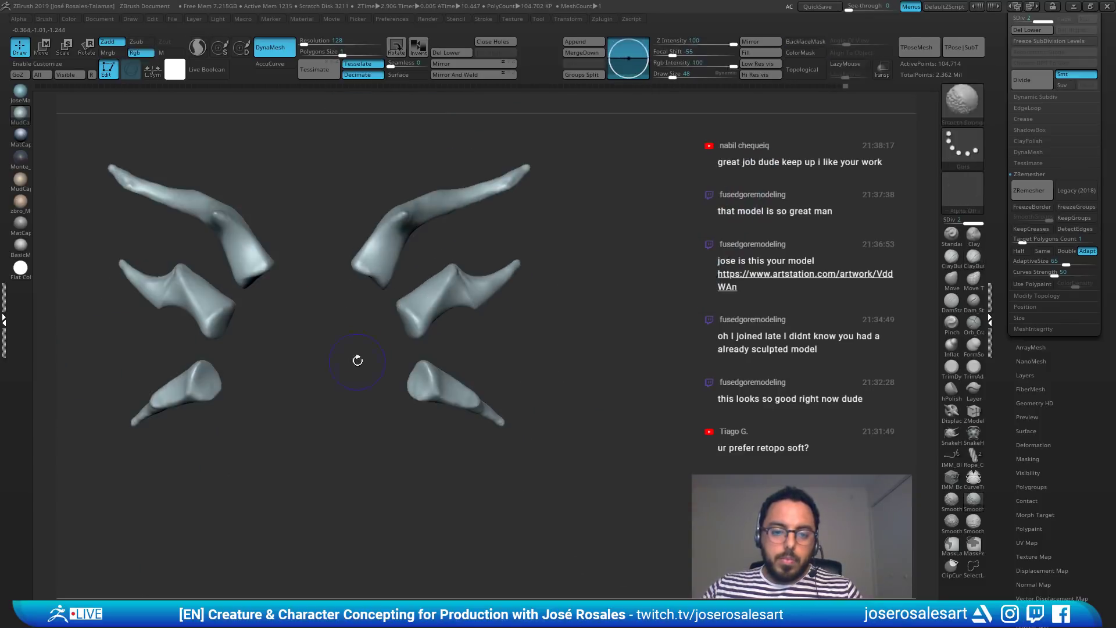
Step: Remesh the smoothed horns with ZRemesher at a target polygon count of 0.5
left_click_drag(302, 286, 431, 318, "alt")
left_click_drag(651, 167, 567, 175)
left_click_drag(529, 292, 540, 294)
mouse_move(616, 372)
left_mouse_down()
mouse_move(558, 415)
mouse_move(587, 396)
left_mouse_up()
left_click_drag(756, 255, 916, 188, "shift")
left_click_drag(723, 354, 918, 314, "shift")
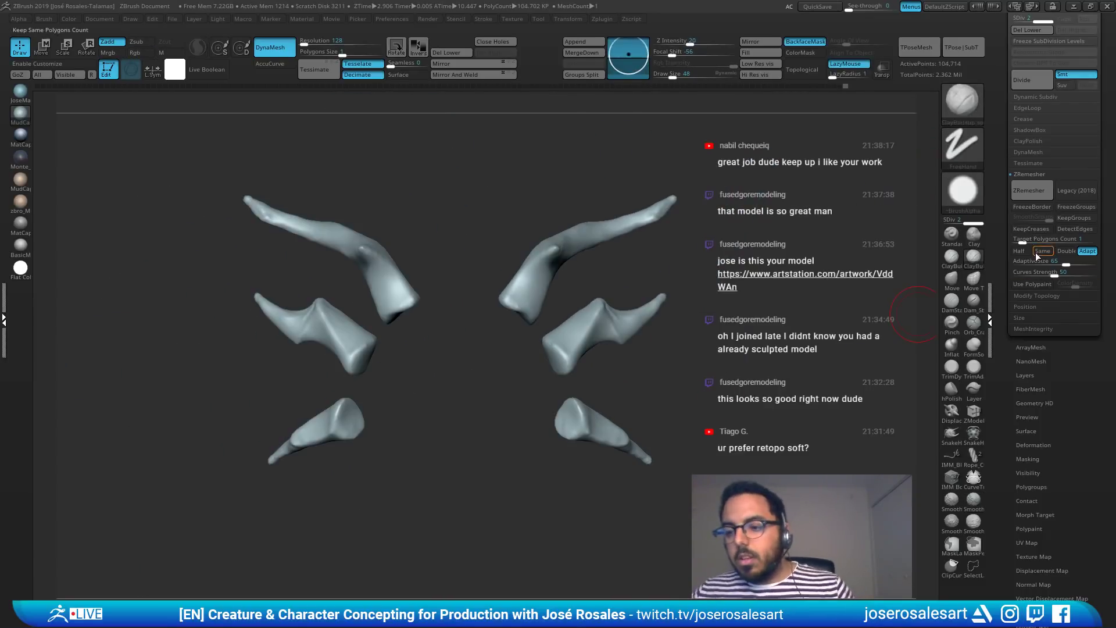
left_click(1024, 242)
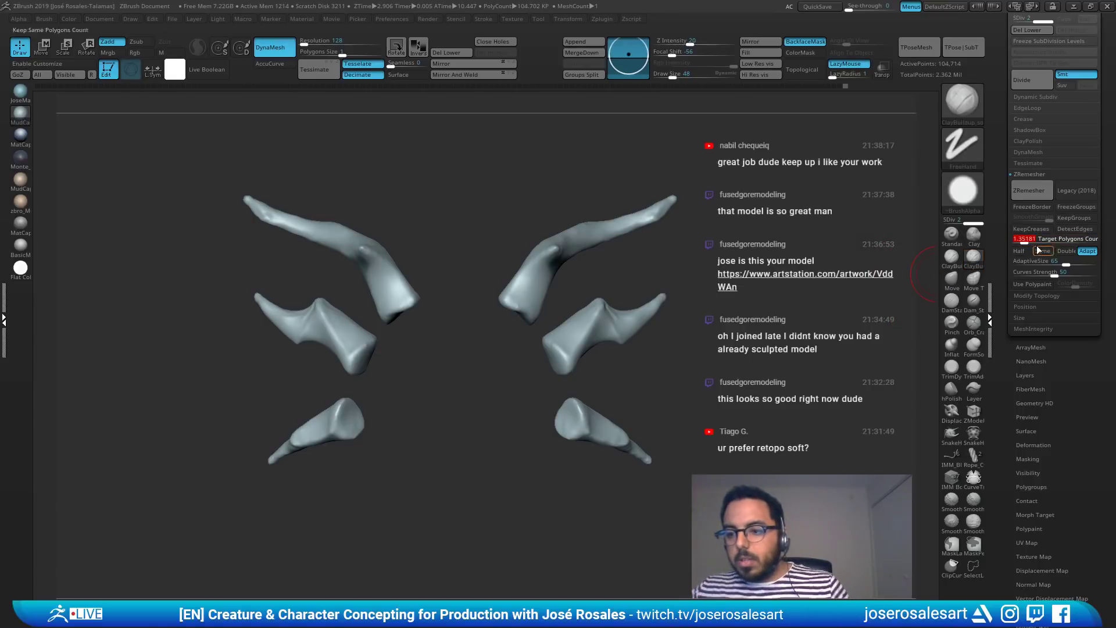
left_click_drag(1026, 242, 1023, 242)
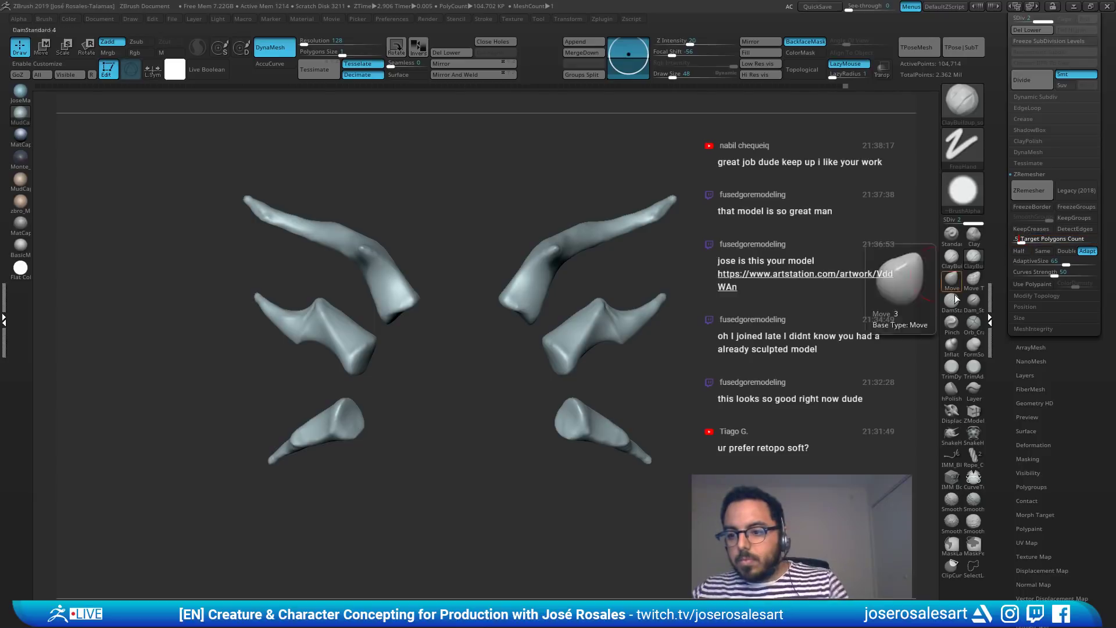
mouse_move(821, 314)
left_mouse_down()
mouse_move(810, 314)
mouse_move(836, 249)
left_mouse_up()
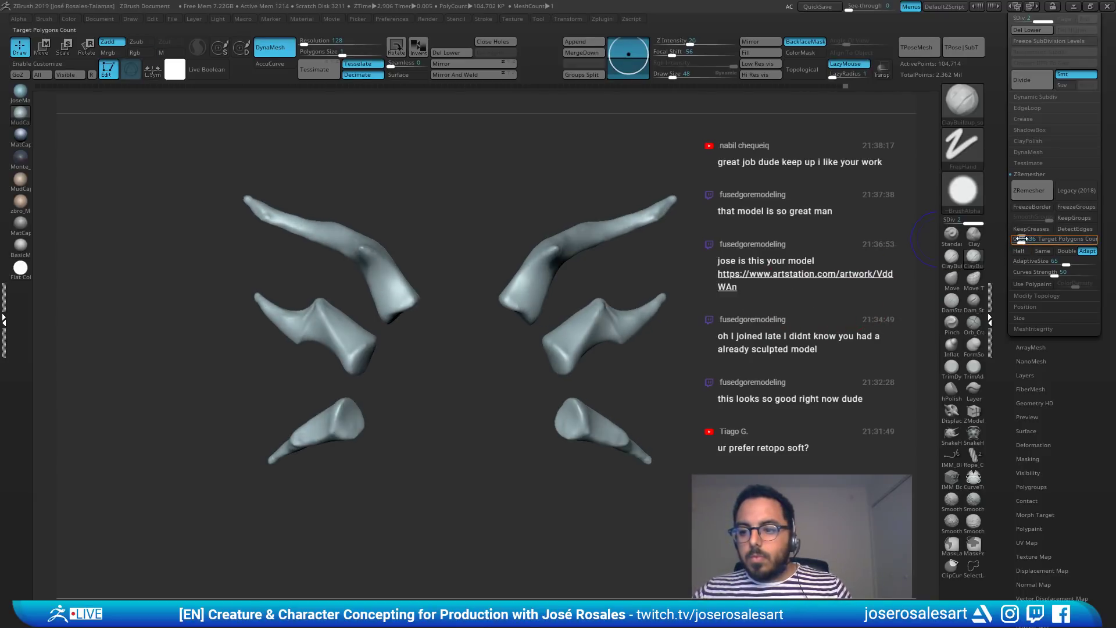
left_click(1019, 251)
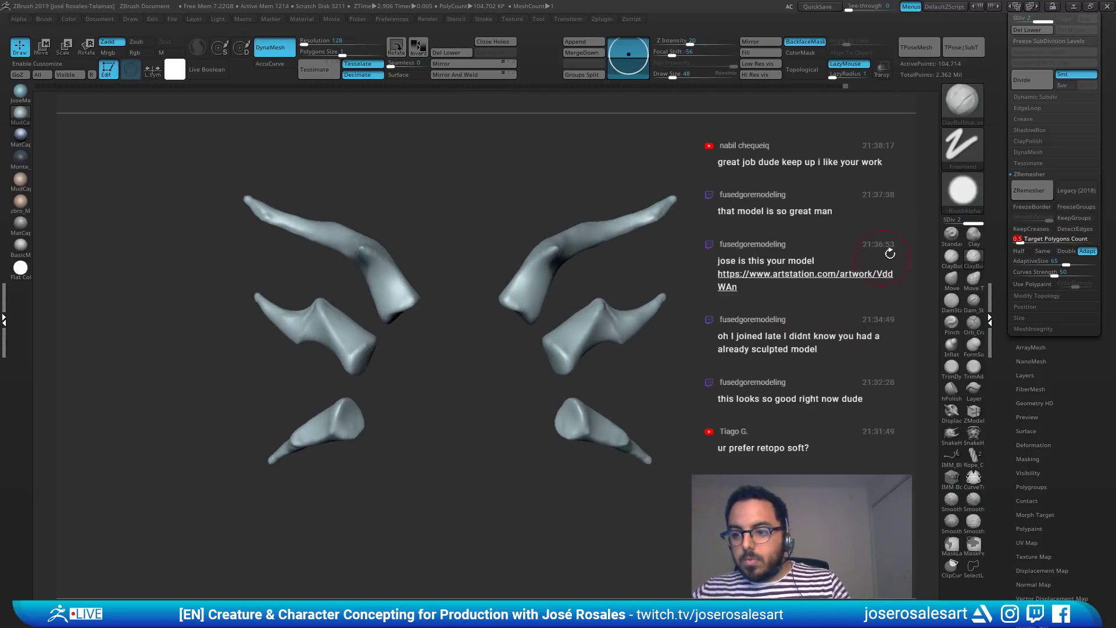
left_click(1030, 190)
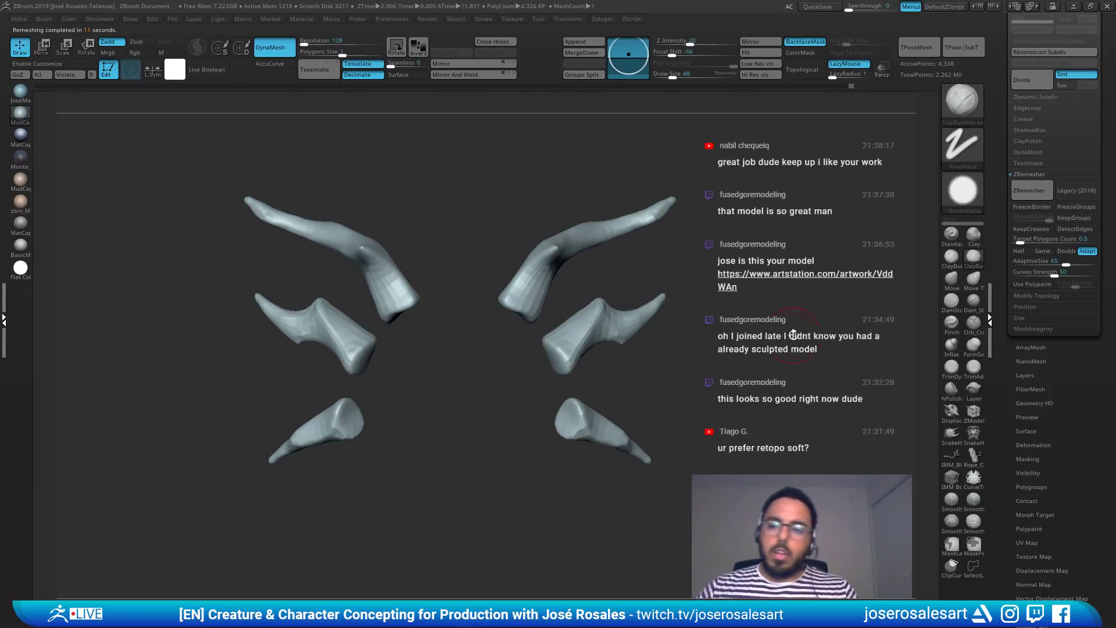
Step: Show the wireframe on the newly remeshed horns and inspect the edge flow from several angles
left_click_drag(772, 301, 699, 304)
key("shift+f")
left_click_drag(476, 291, 520, 284)
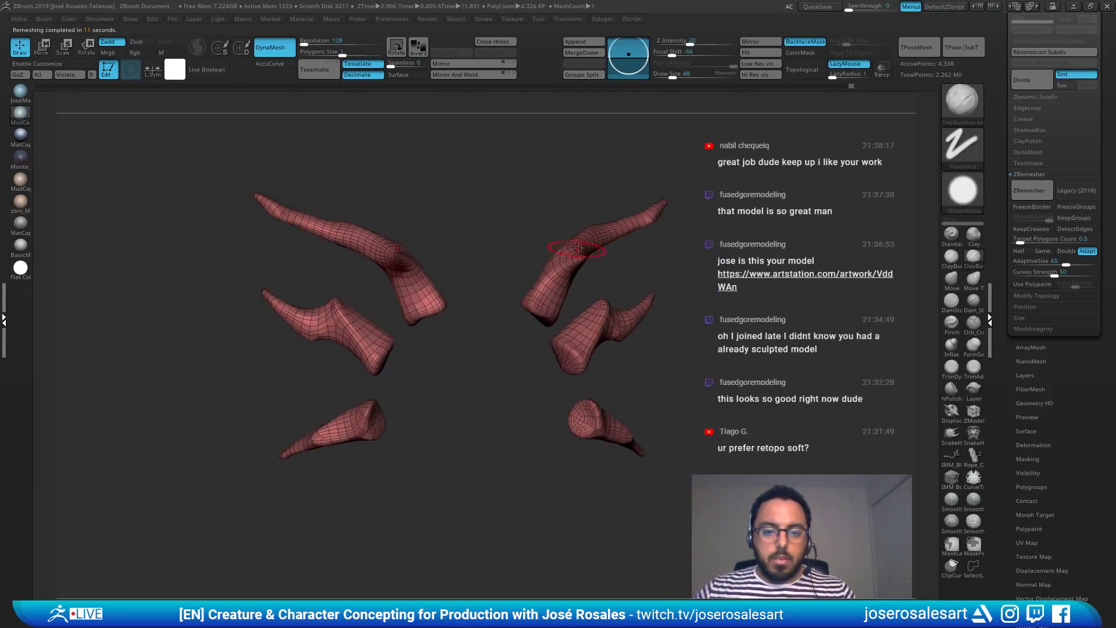
left_click_drag(634, 273, 765, 278, "alt")
key("f")
left_click_drag(616, 349, 587, 270)
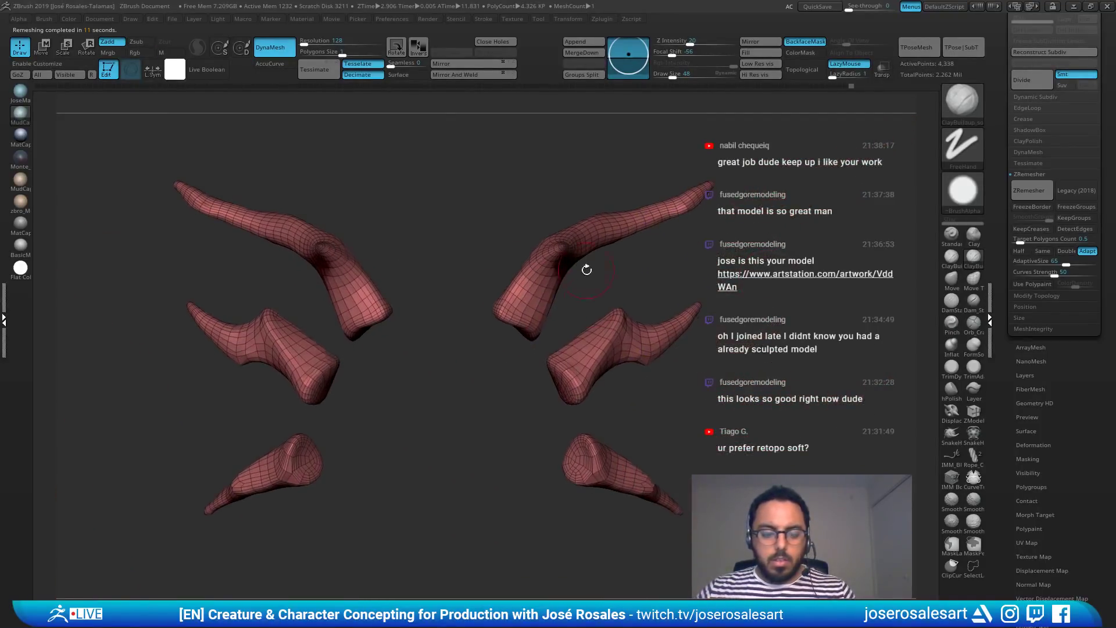
left_click_drag(384, 467, 550, 319, "alt")
left_click_drag(262, 506, 541, 448)
Step: Hide every subtool except the remeshed horns creature4 and the original horns creature3
key("shift+s")
left_click_drag(396, 511, 250, 354, "alt")
left_click_drag(913, 224, 771, 257, "alt")
left_click_drag(1006, 158, 1005, 296)
left_click(1022, 122)
left_click(1093, 186, "shift")
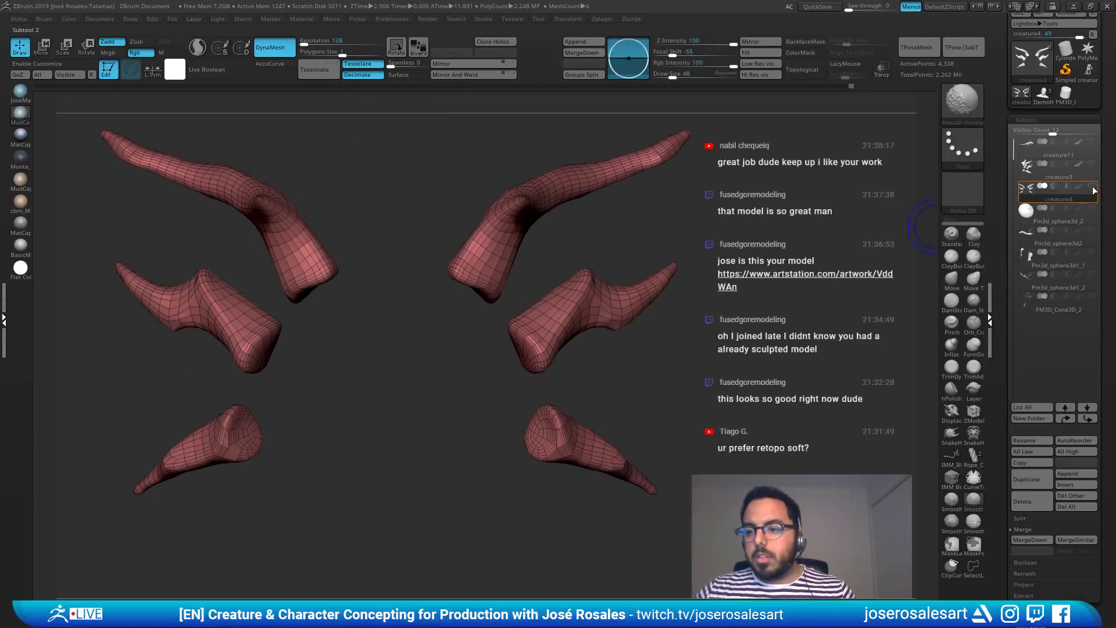
left_click(1092, 167)
Step: Project the original horns' shape onto the remeshed horns with ProjectAll
left_click_drag(611, 346, 779, 352)
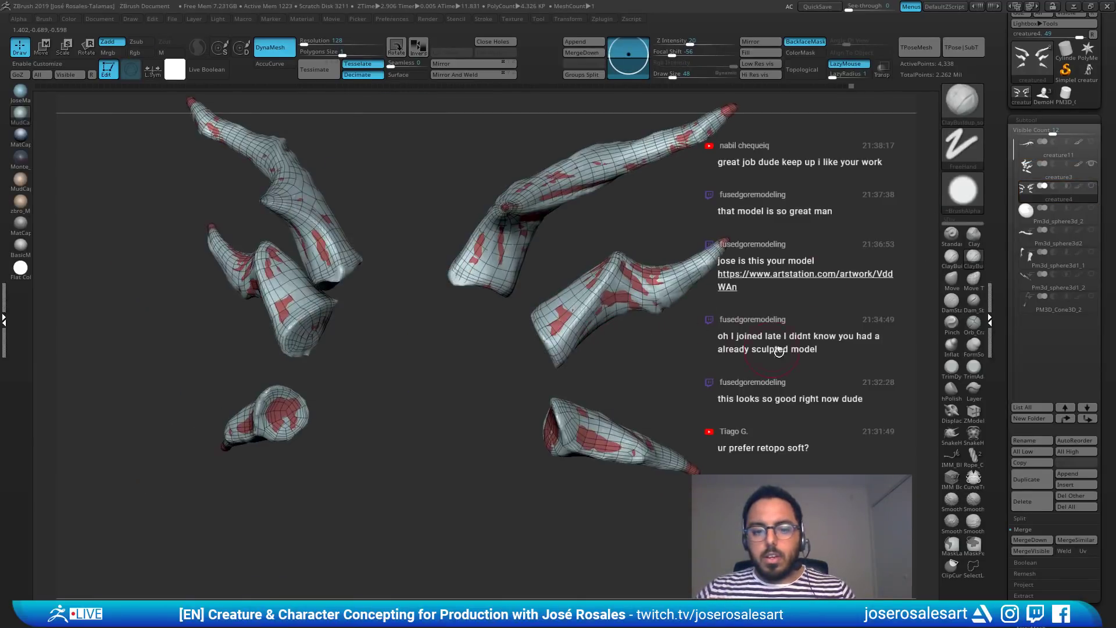
left_click_drag(939, 558, 975, 574, "alt")
left_click_drag(792, 452, 668, 326, "alt")
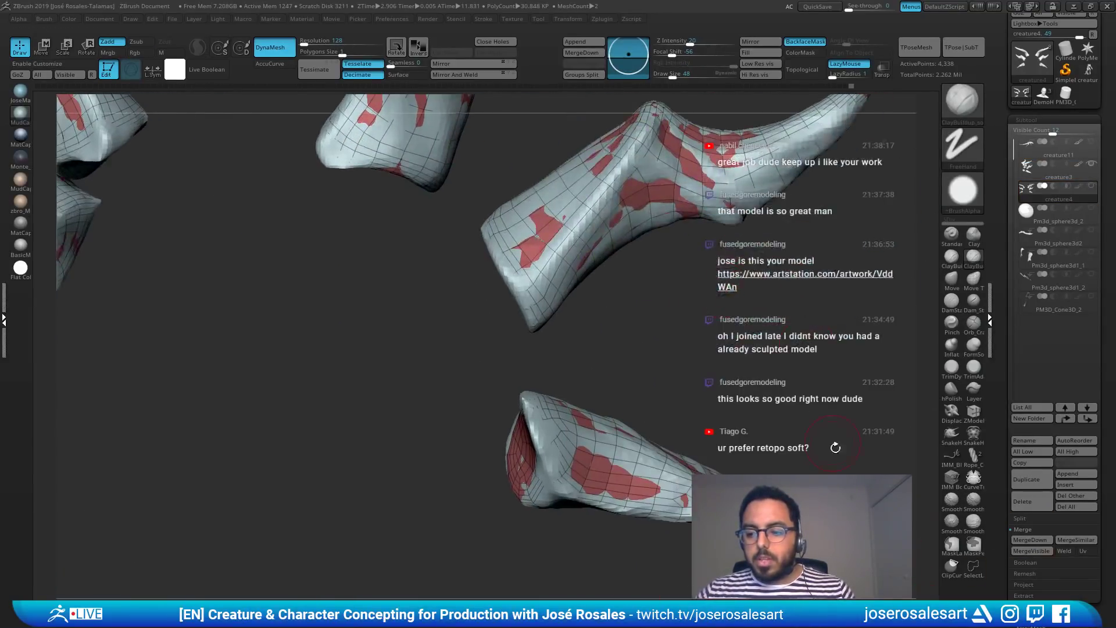
left_click(1023, 584)
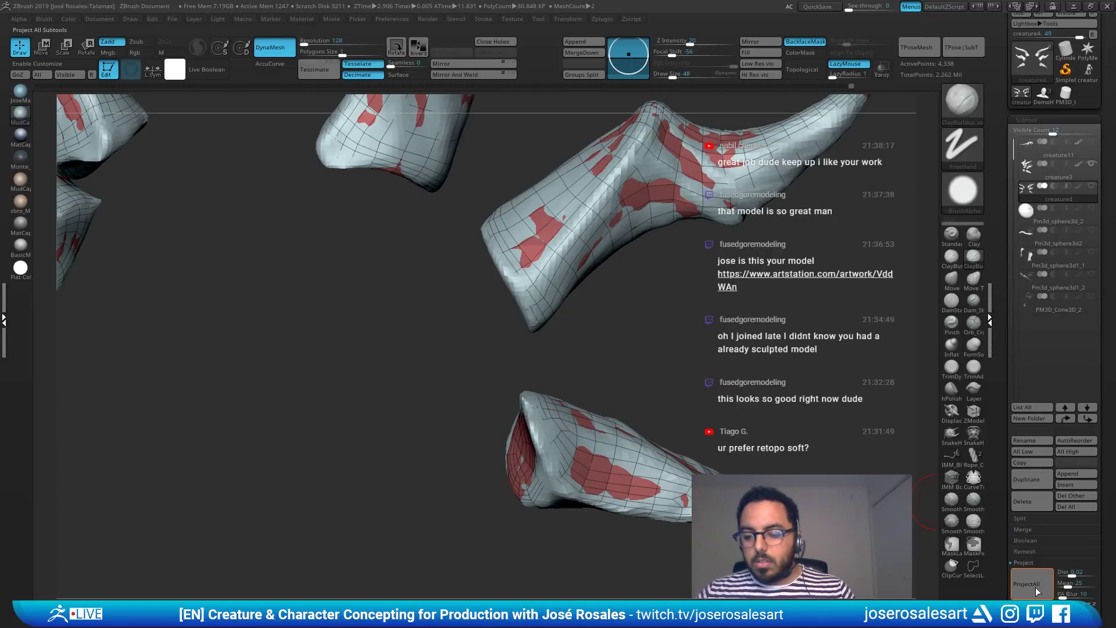
left_click(1038, 591)
Step: Smooth the spiked tips of the projected horns and divide the remesh to subdivision level 2
mouse_move(628, 262)
left_mouse_down()
mouse_move(583, 252)
mouse_move(681, 374)
mouse_move(597, 370)
left_mouse_up()
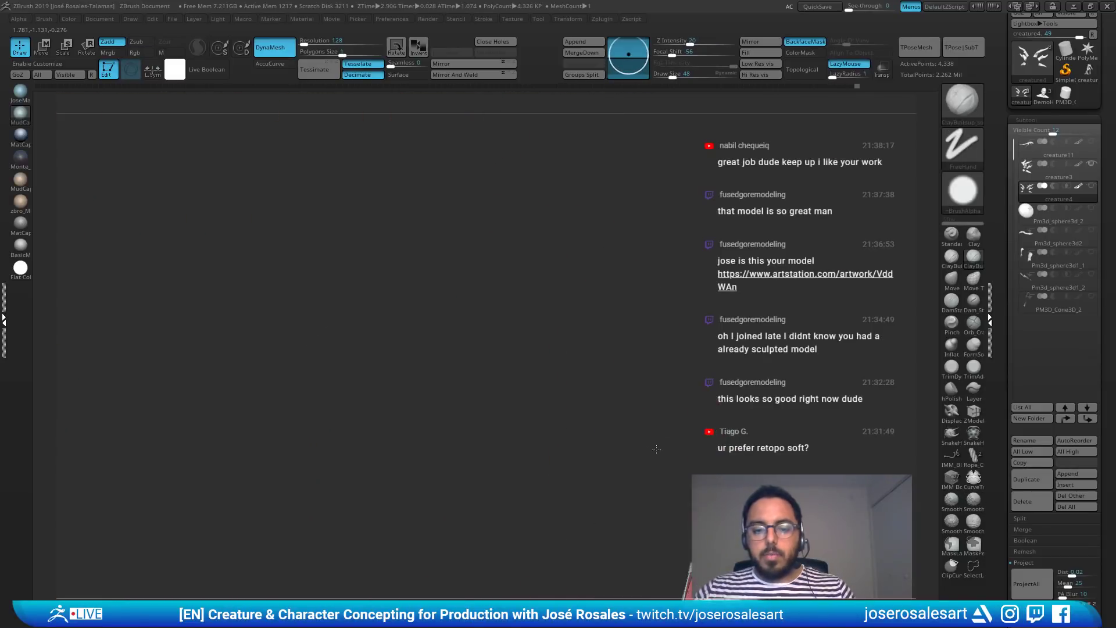
left_click_drag(656, 449, 384, 254, "alt")
left_click_drag(537, 327, 227, 152, "alt")
left_click_drag(561, 423, 496, 272, "alt")
left_click_drag(548, 366, 353, 174, "alt")
left_click_drag(582, 361, 372, 175, "alt")
right_click_drag(637, 414, 671, 417, "ctrl")
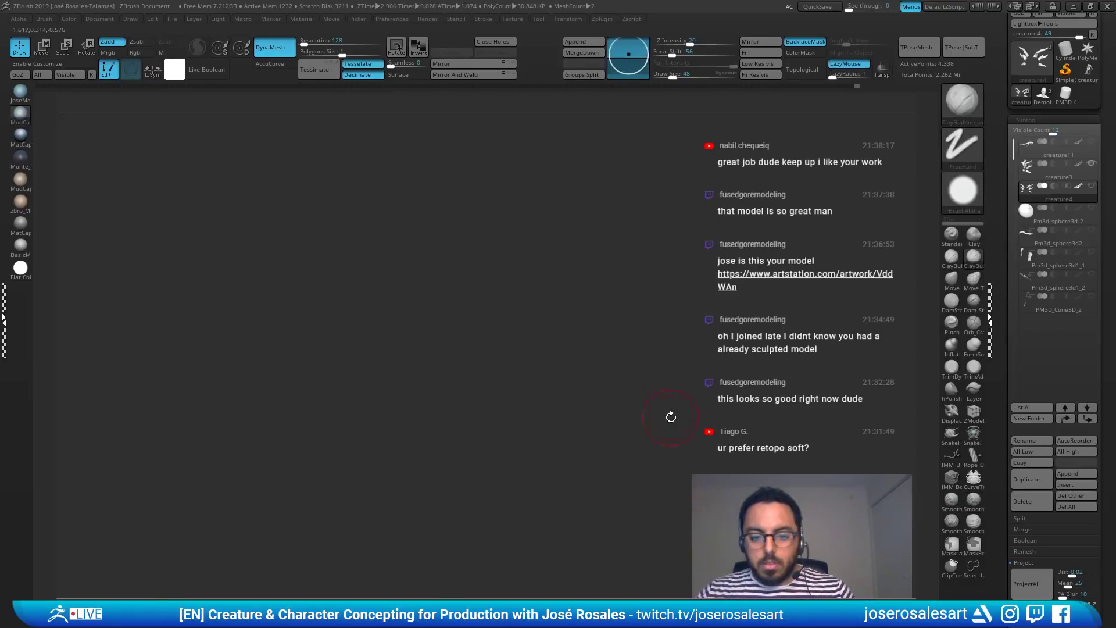
mouse_move(574, 375)
left_mouse_down()
mouse_move(593, 386)
mouse_move(580, 361)
mouse_move(621, 411)
mouse_move(666, 336)
left_mouse_up()
key("shift")
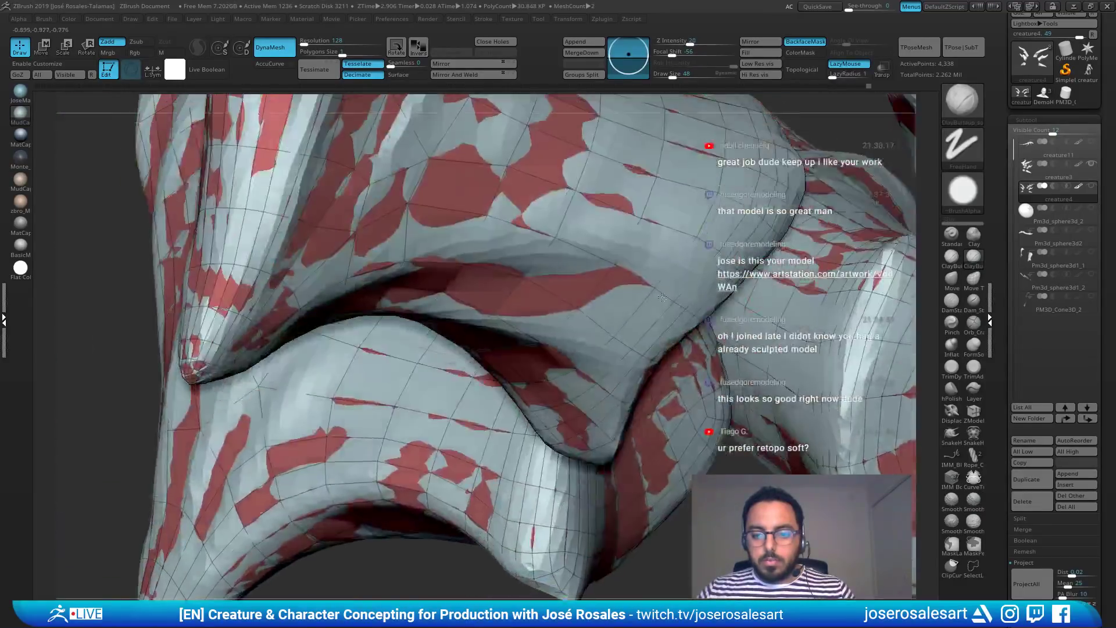
right_click_drag(662, 297, 585, 222, "ctrl")
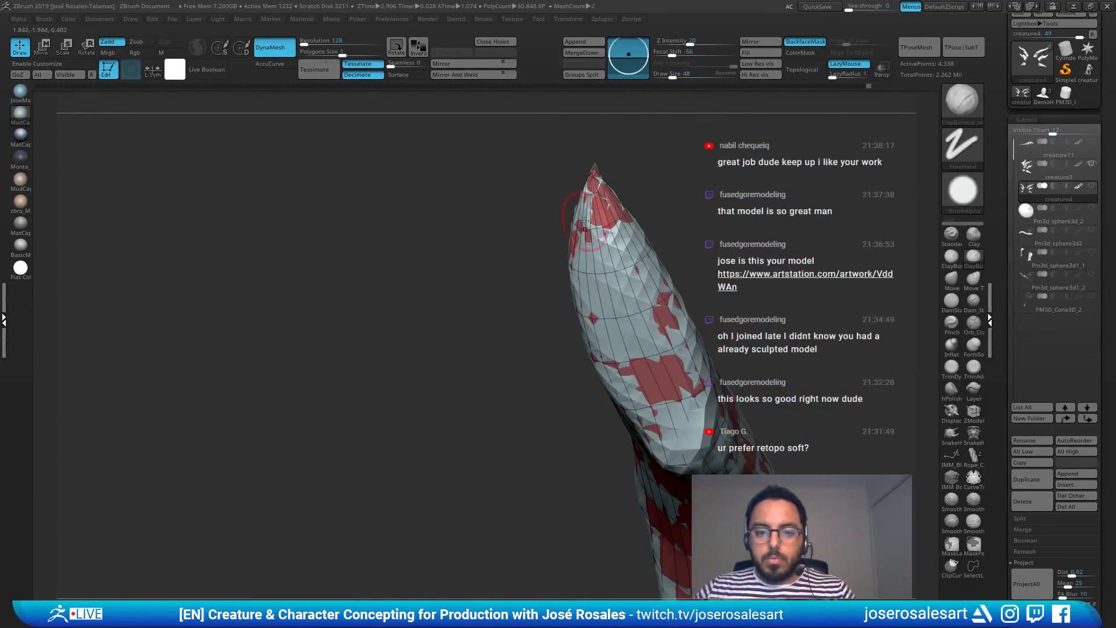
left_click_drag(585, 223, 588, 191)
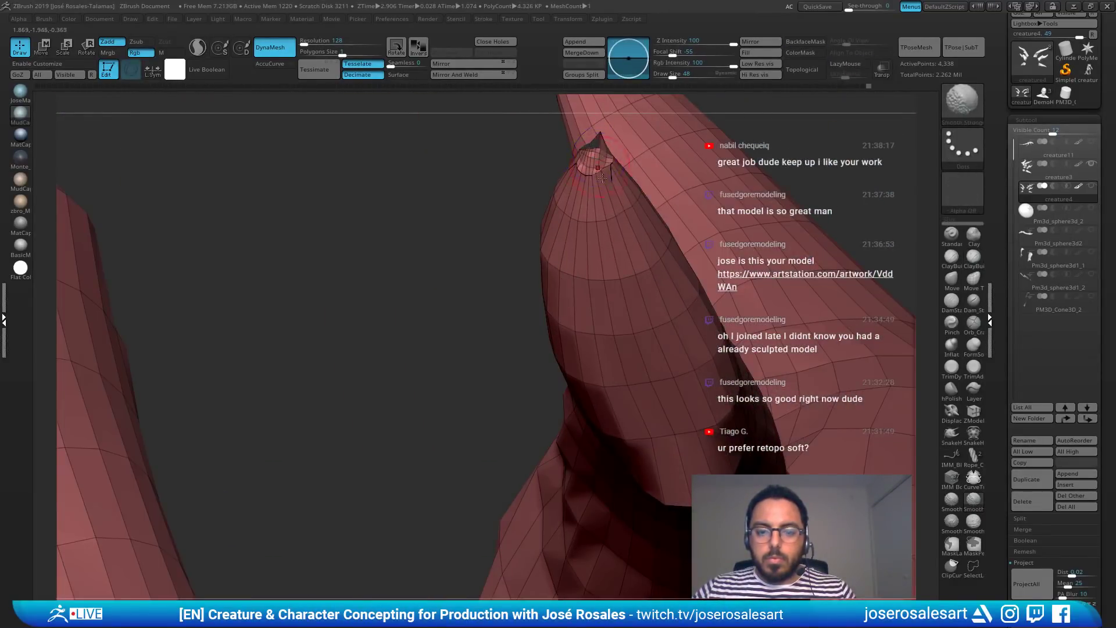
right_click_drag(602, 177, 588, 152)
left_click_drag(602, 175, 640, 170)
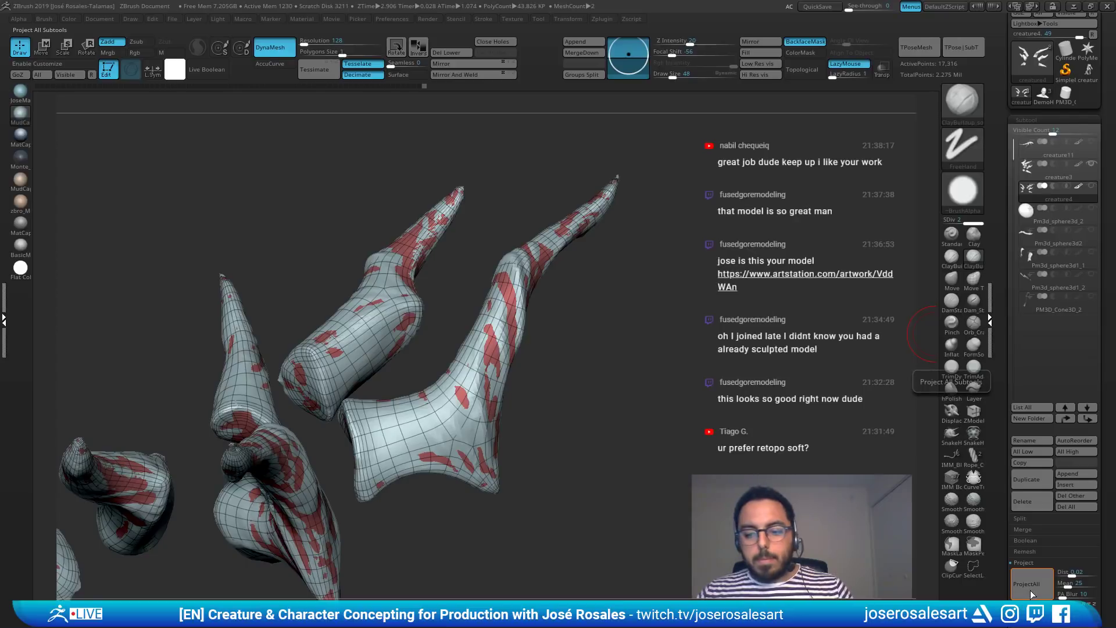
Step: Project the original horns' detail onto the remesh again and divide it to subdivision level 3
left_click(1033, 584)
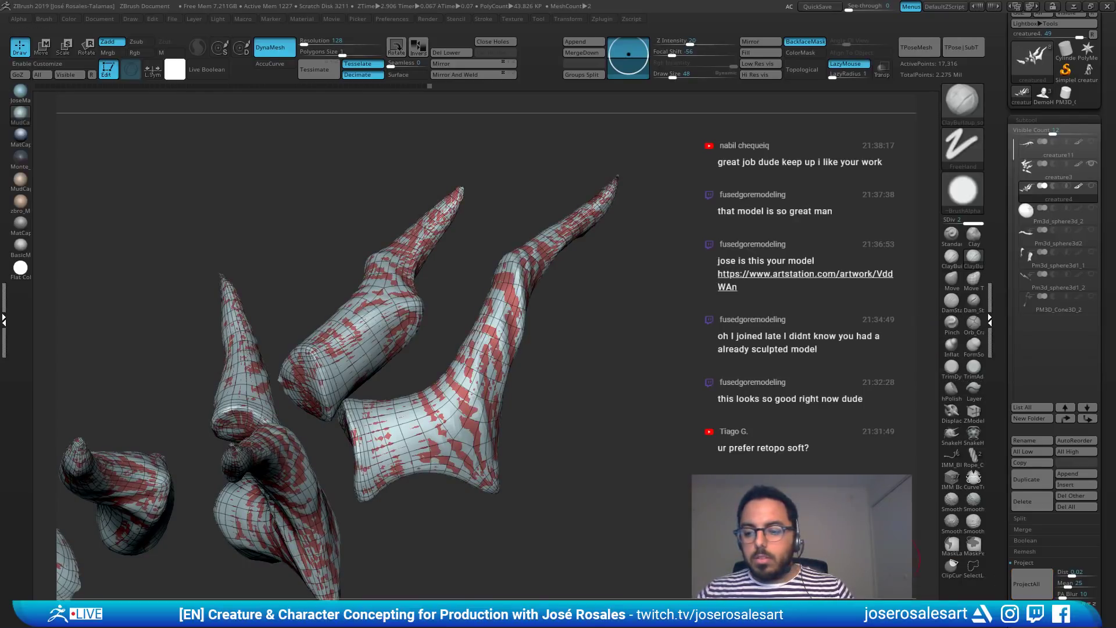
key("ctrl")
key("ctrl+d")
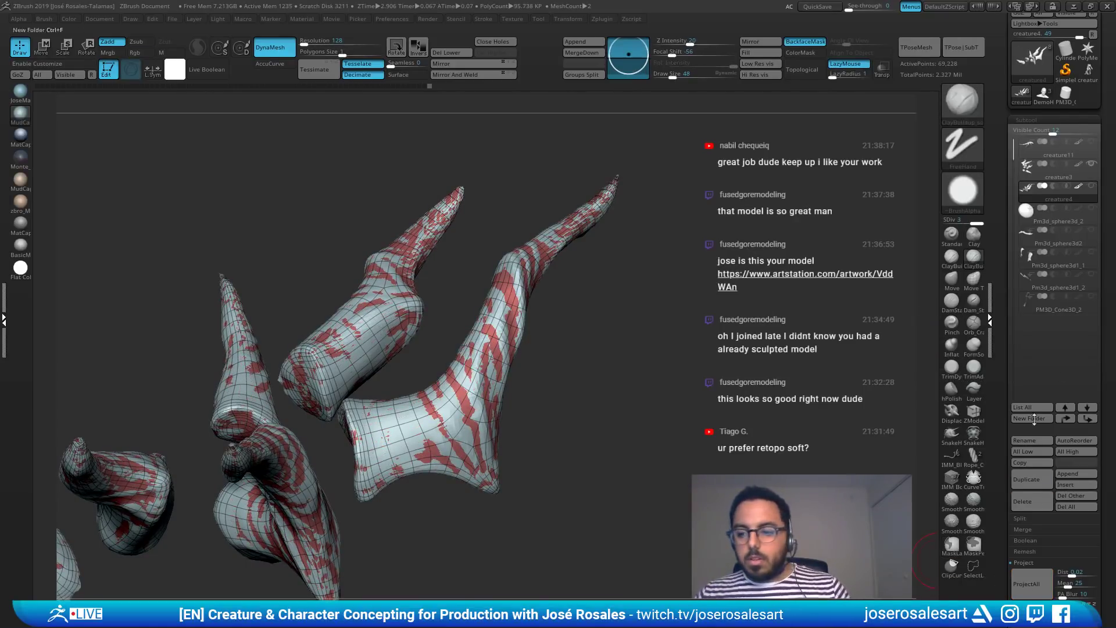
Step: Lower the horn remesh to subdivision level 2 and inspect it on its own without the wireframe
left_click(1027, 187)
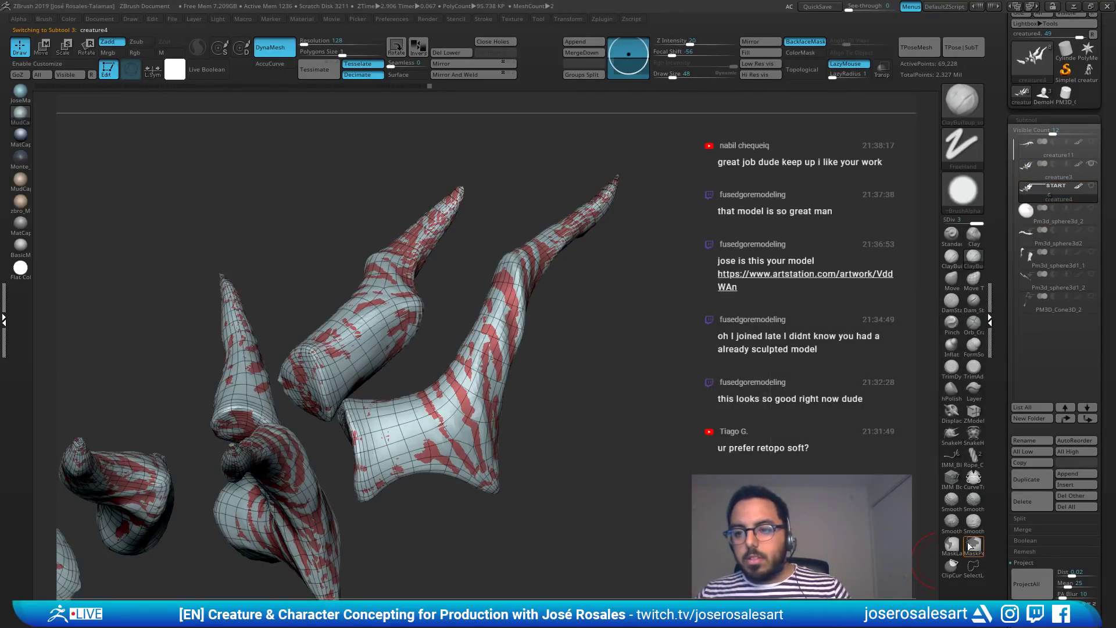
key("shift+d")
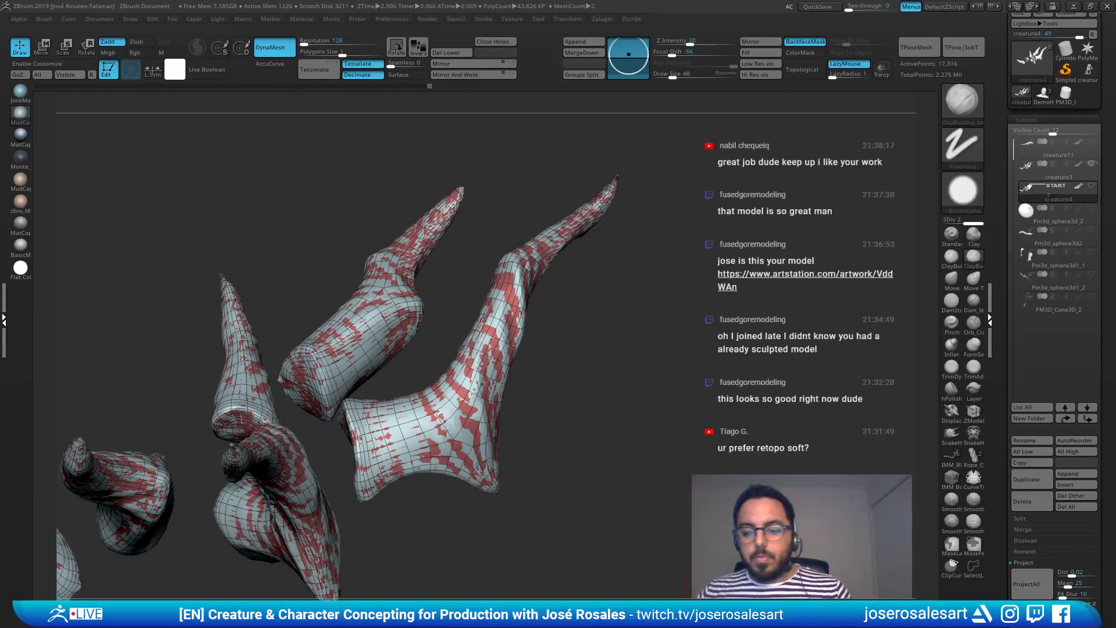
key("shift+s")
left_click_drag(506, 424, 437, 326)
key("shift+f")
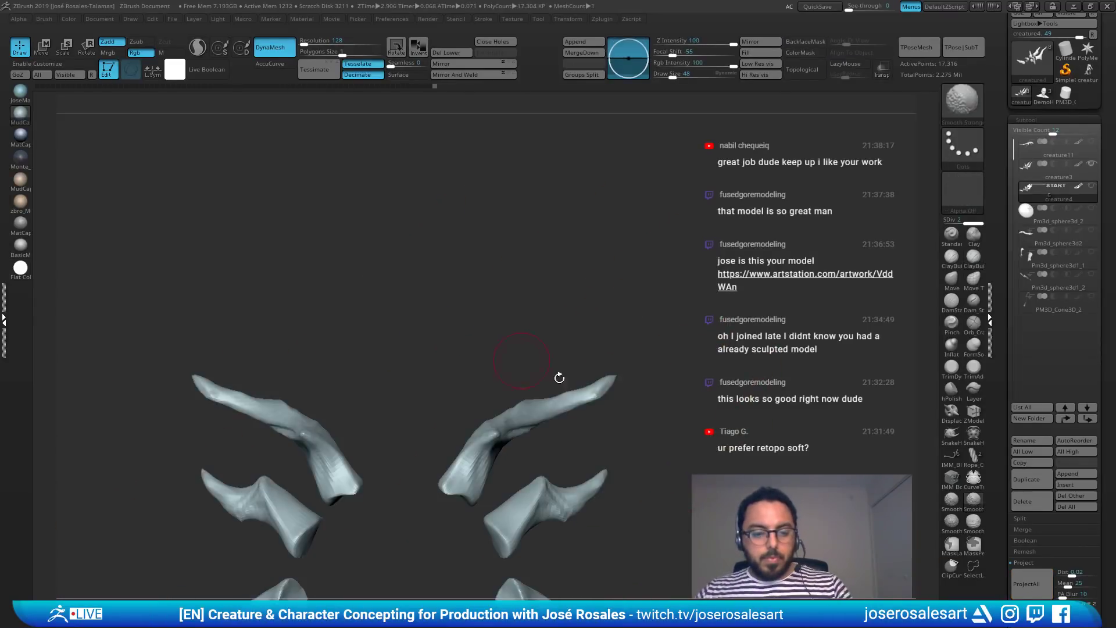
mouse_move(560, 378)
left_mouse_down()
mouse_move(553, 392)
mouse_move(856, 192)
left_mouse_up()
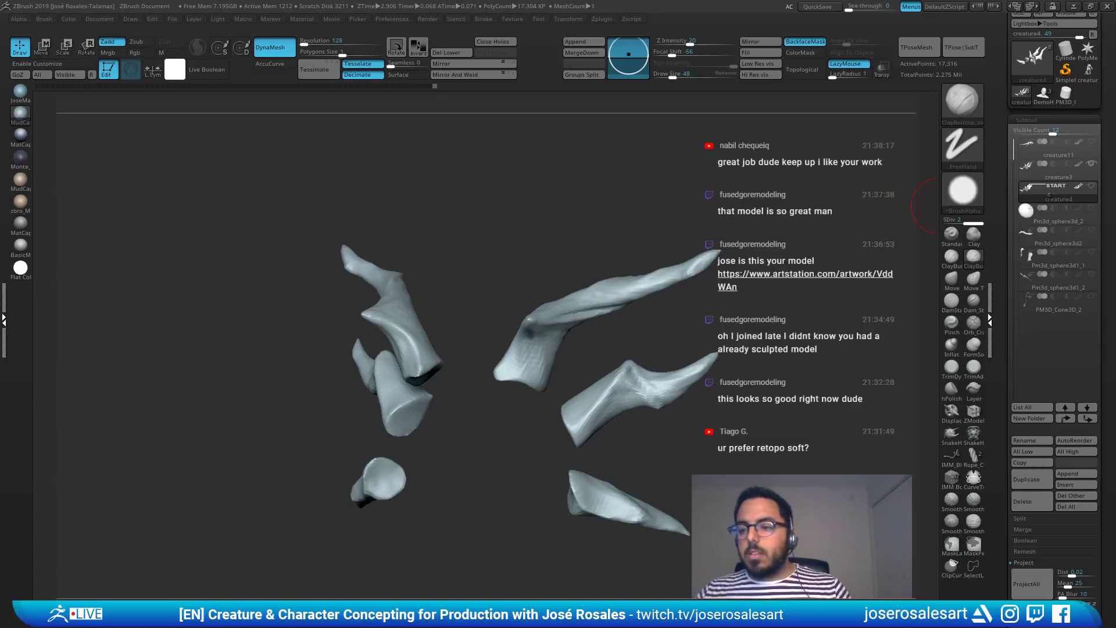
Step: Delete the original horns subtool creature3, keeping the remeshed creature4
left_click(1054, 179)
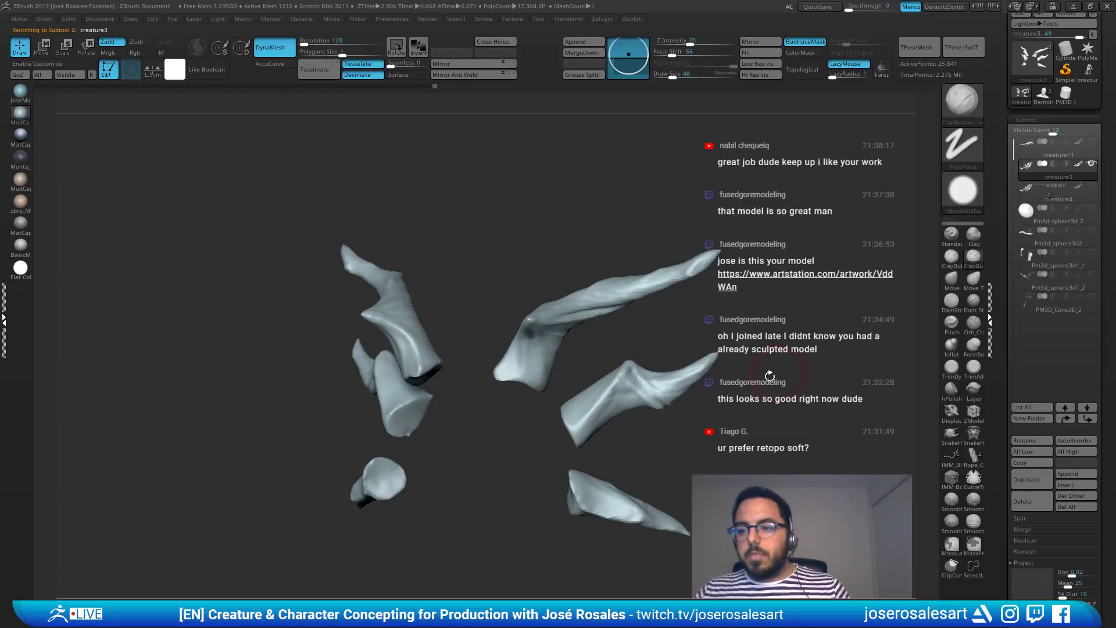
left_click(1048, 196)
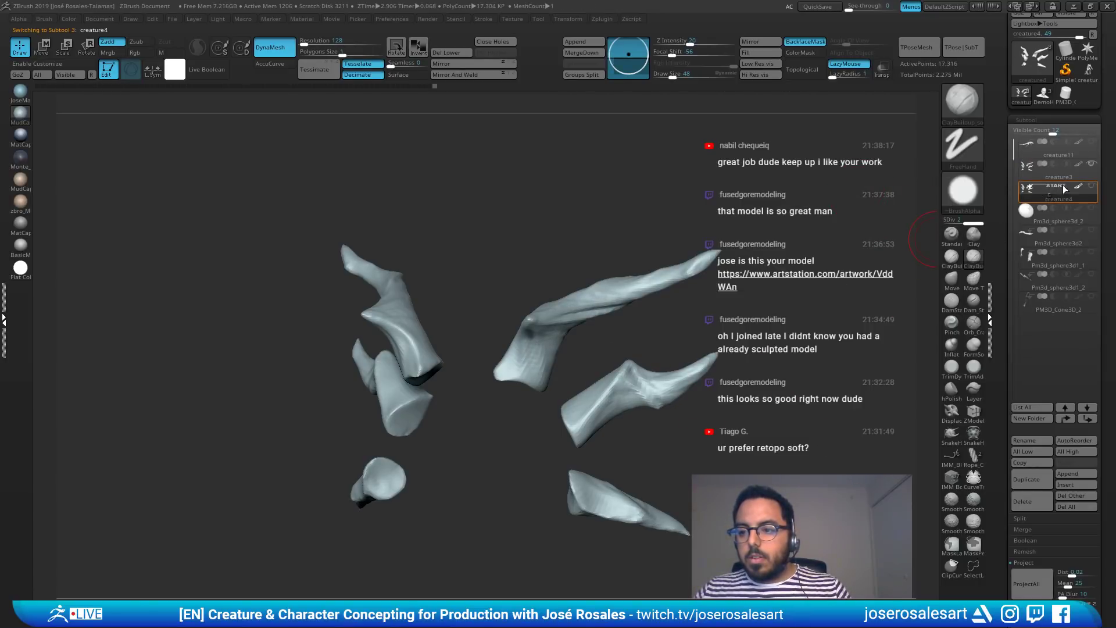
left_click(1033, 167)
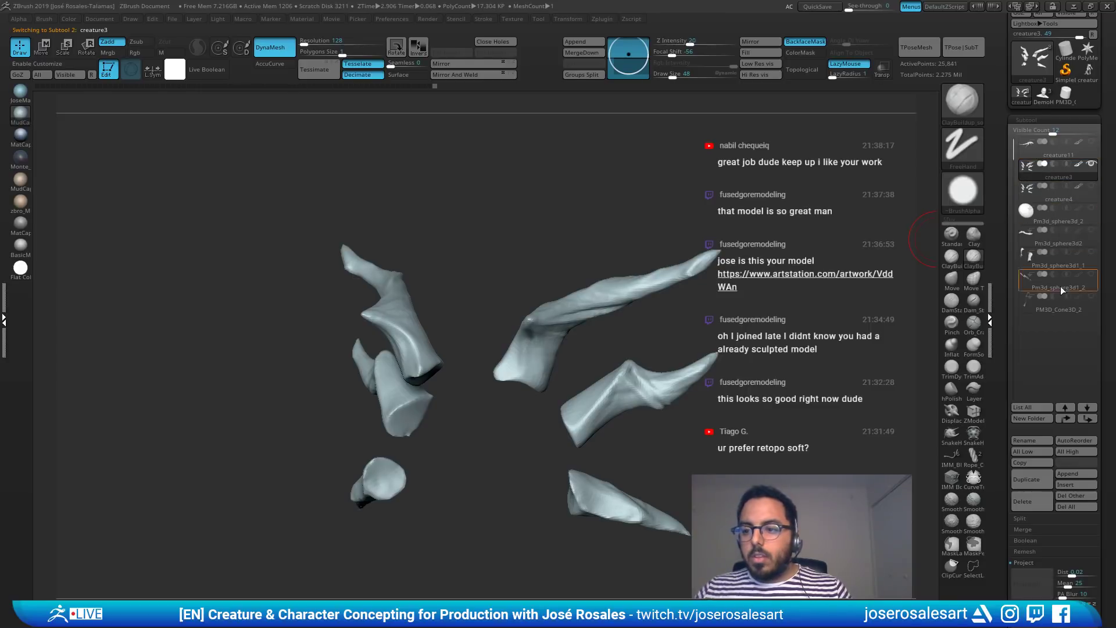
left_click(1033, 508)
left_click(922, 531)
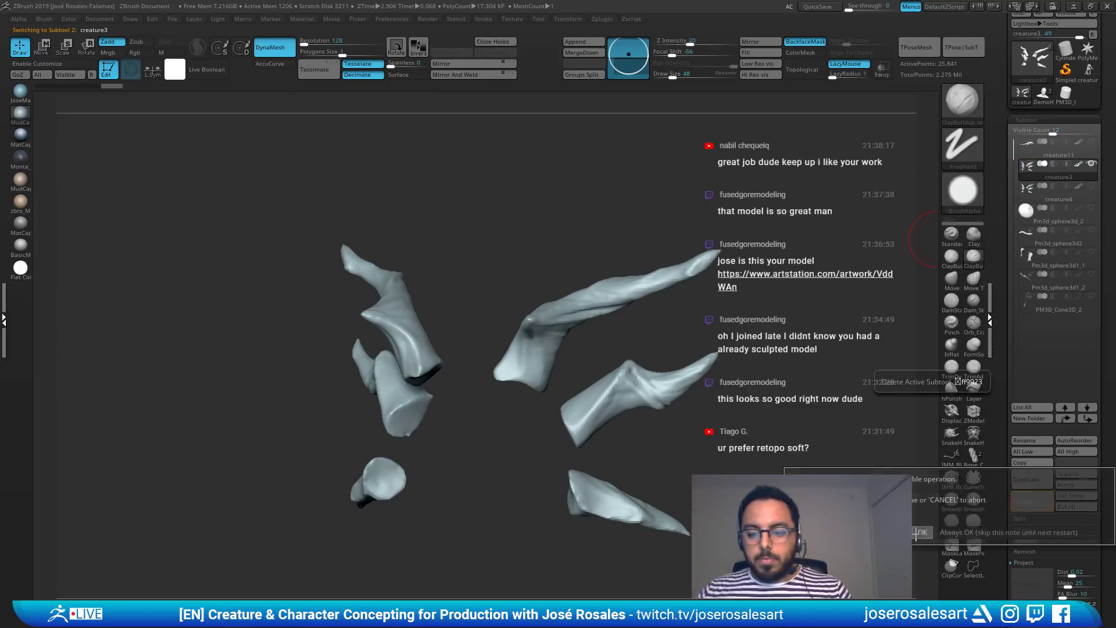
Step: Raise the remeshed horns to subdivision level 3 and inspect them on their own from several angles without the wireframe
mouse_move(528, 384)
right_mouse_down("ctrl")
mouse_move(617, 410)
mouse_move(533, 259)
mouse_move(568, 262)
mouse_move(559, 303)
right_mouse_up("ctrl")
key("shift+f")
key("shift+f")
key("ctrl+d")
left_click_drag(558, 302, 561, 297)
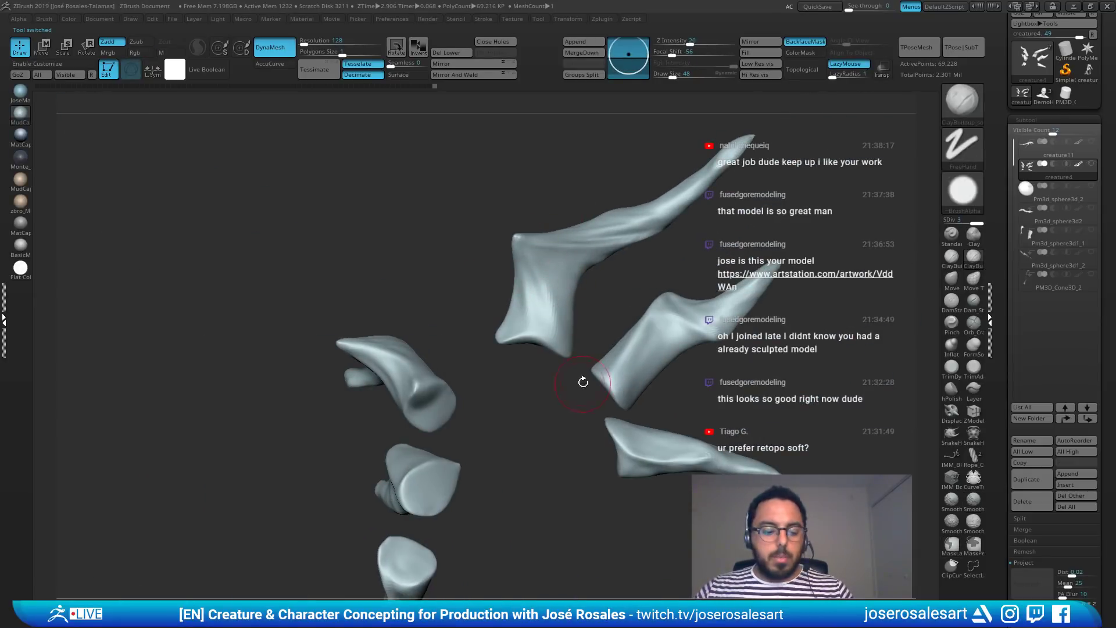
key("1")
right_click_drag(599, 323, 541, 262)
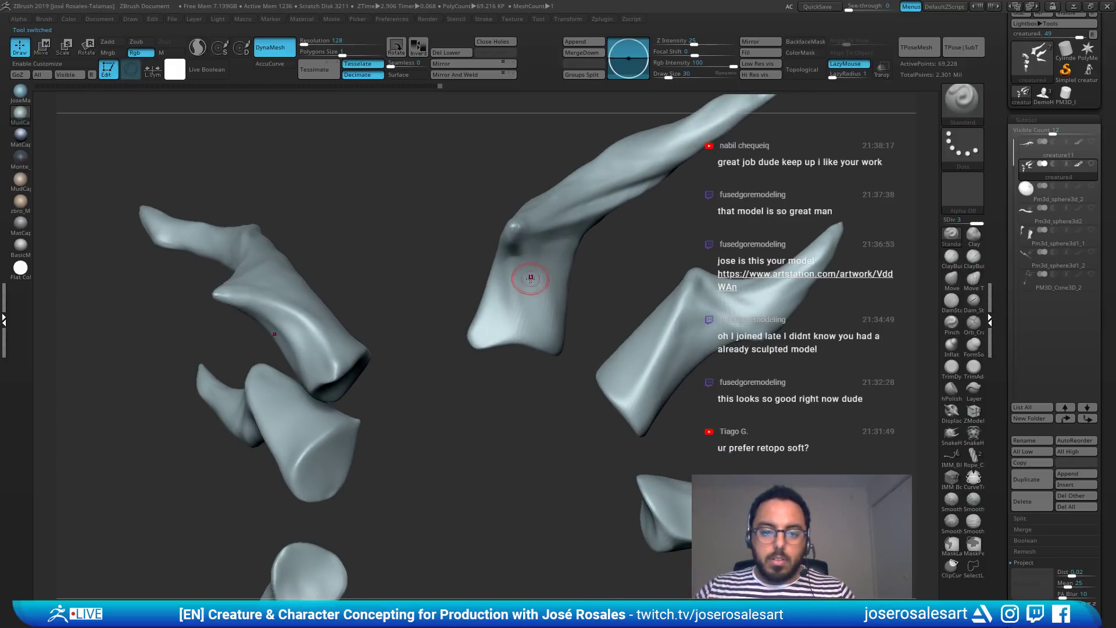
left_click(136, 53)
mouse_move(675, 300)
left_mouse_down()
mouse_move(541, 289)
mouse_move(698, 294)
mouse_move(549, 319)
left_mouse_up()
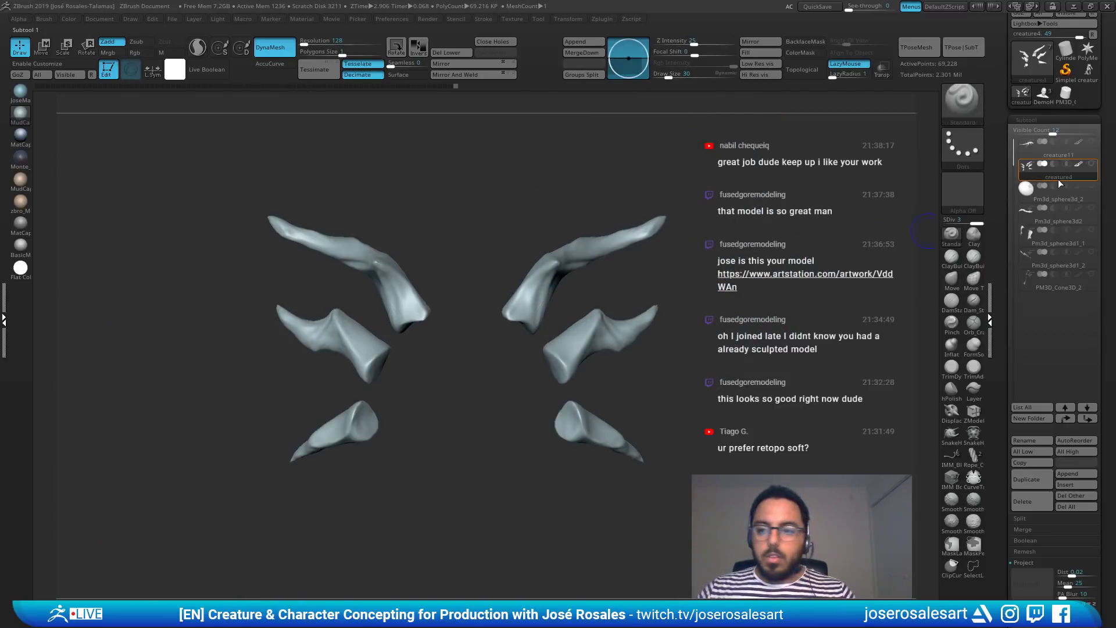
Step: Show the whole creature again and select the body subtool creature11 with its wireframe displayed around the head
left_click(1091, 163)
left_click_drag(721, 290, 568, 324, "alt")
left_click_drag(750, 303, 453, 369)
left_click(469, 373, "alt")
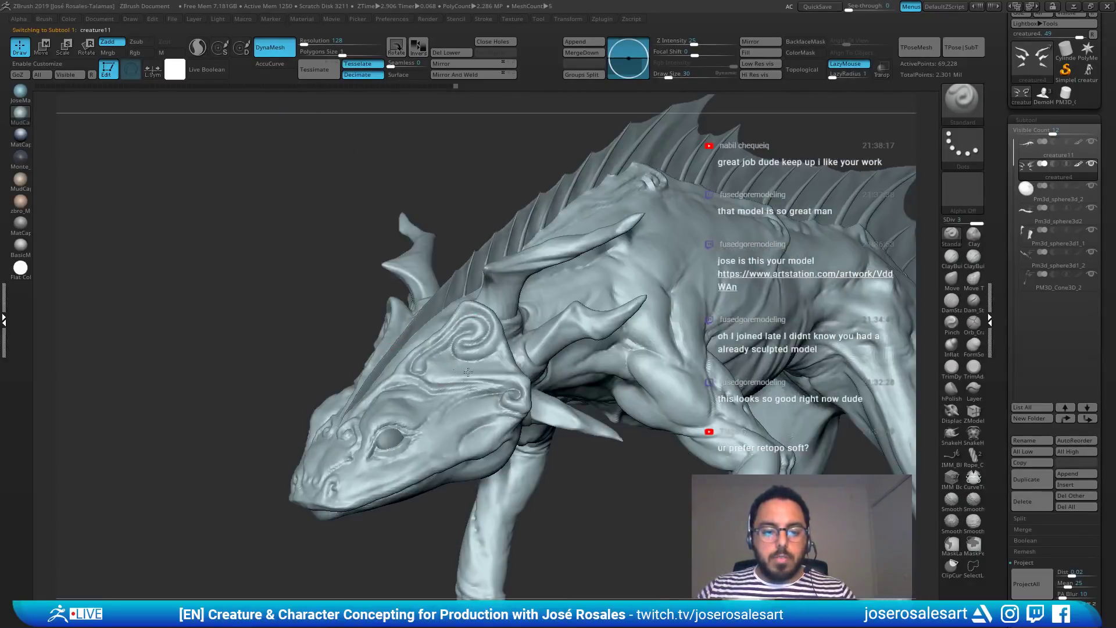
right_click_drag(468, 372, 546, 198)
key("shift+f")
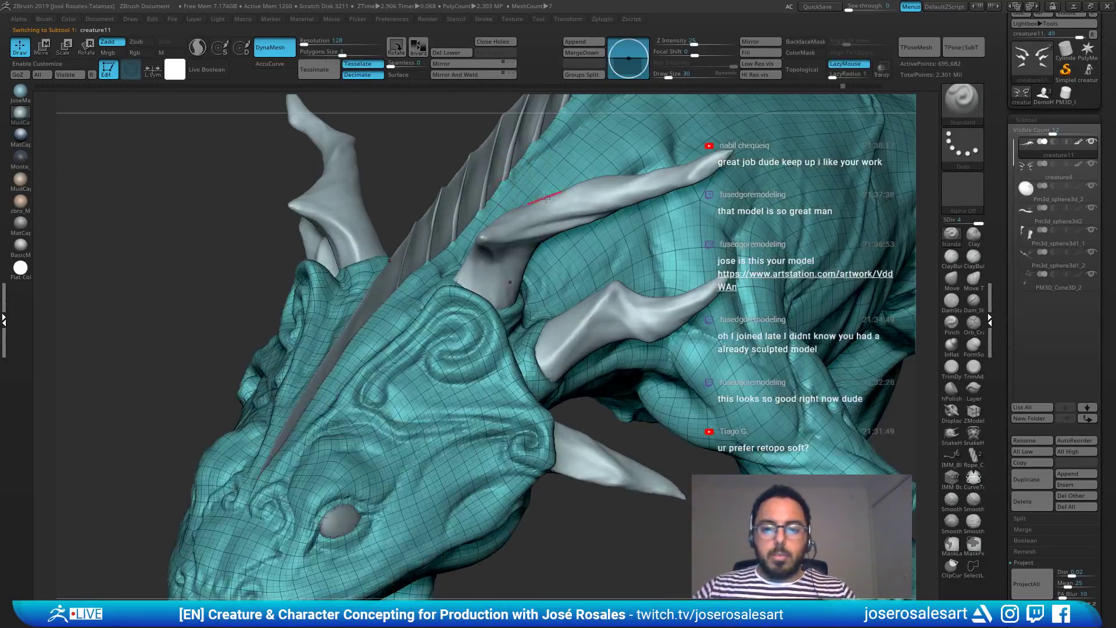
Step: Step the body between subdivision levels 1 and 4, comparing the base topology with the detailed surface
key("shift+d")
key("shift+d")
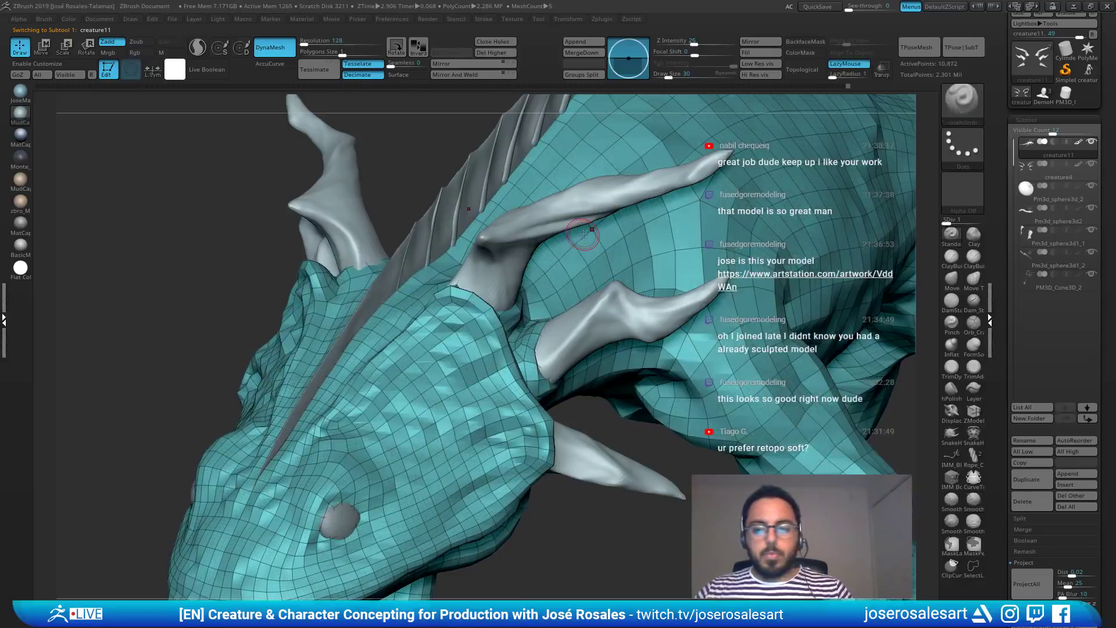
key("d")
key("d")
key("shift+d")
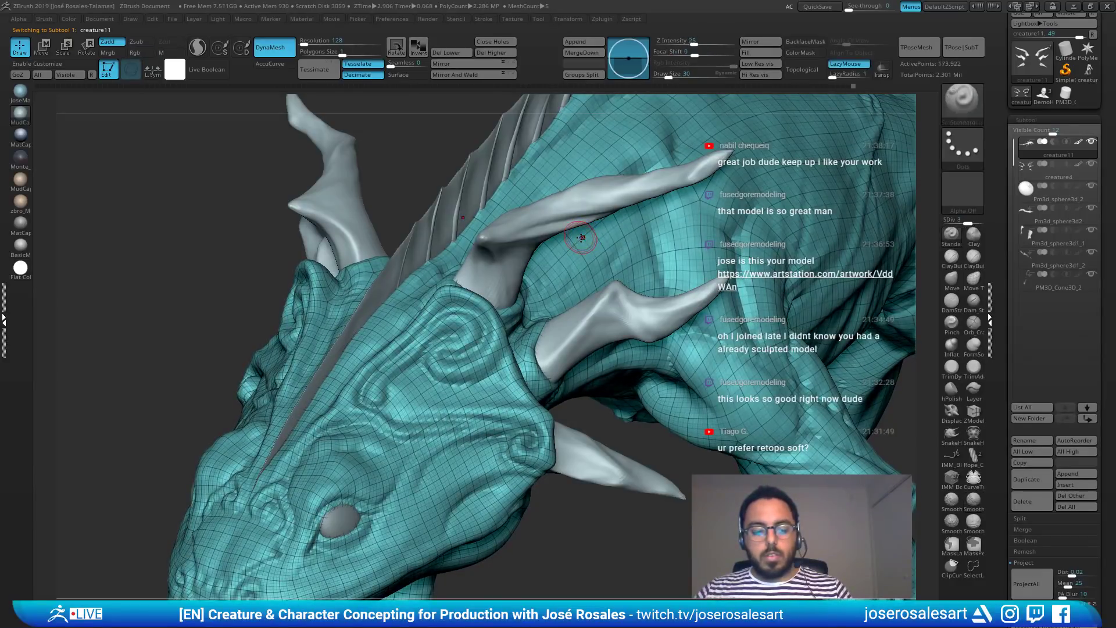
key("d")
key("shift+f")
key("shift+f")
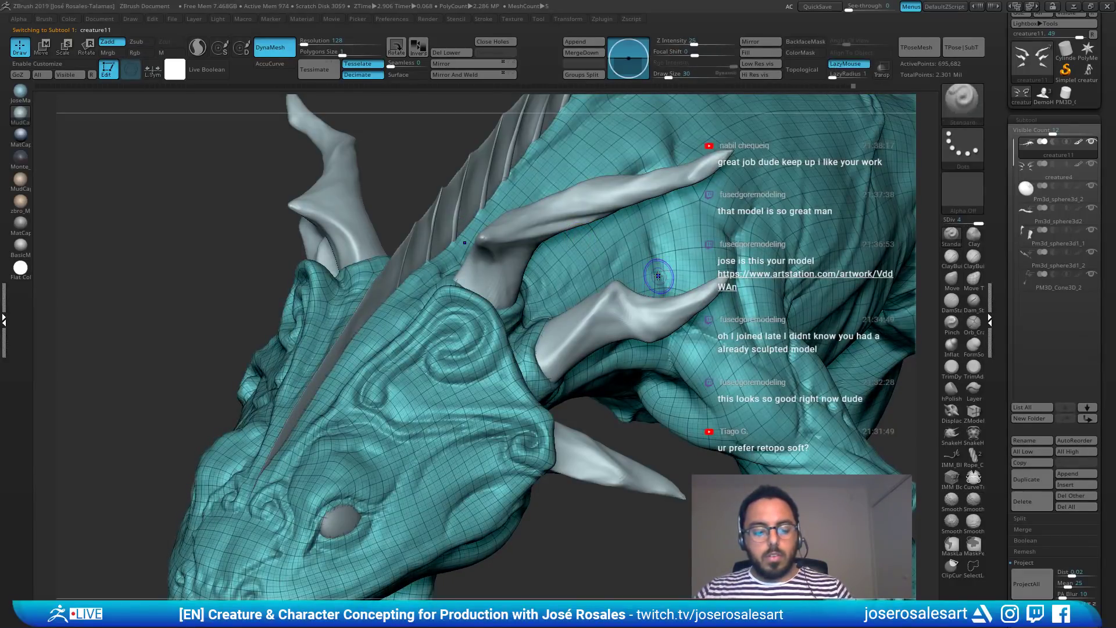
key("shift+d")
key("shift+d")
key("shift+d")
key("shift+f")
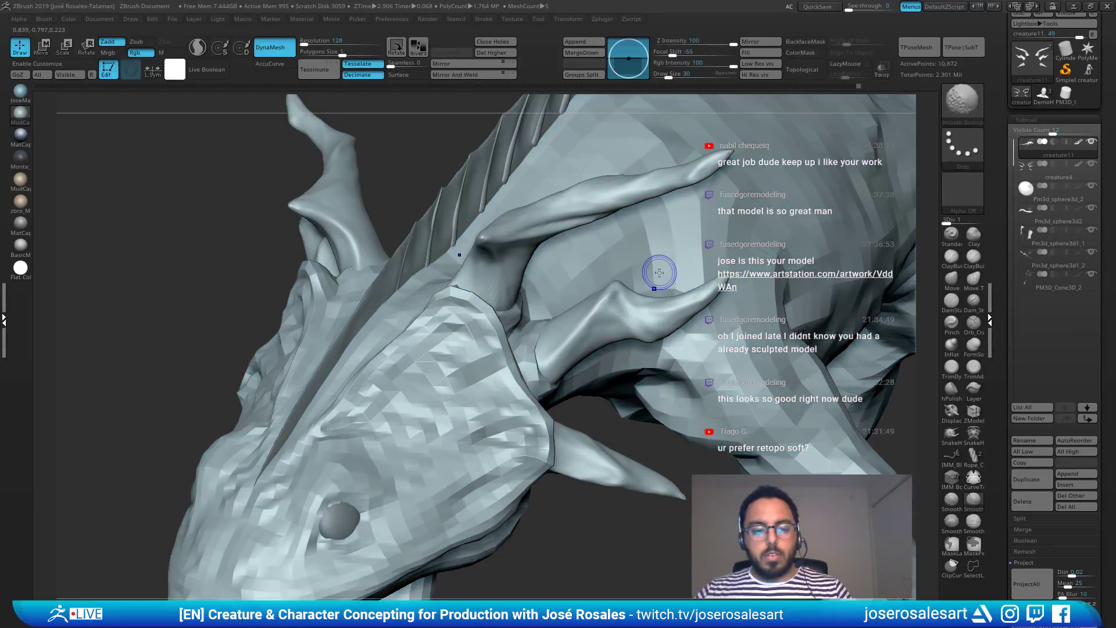
key("shift+f")
key("d")
key("d")
key("d")
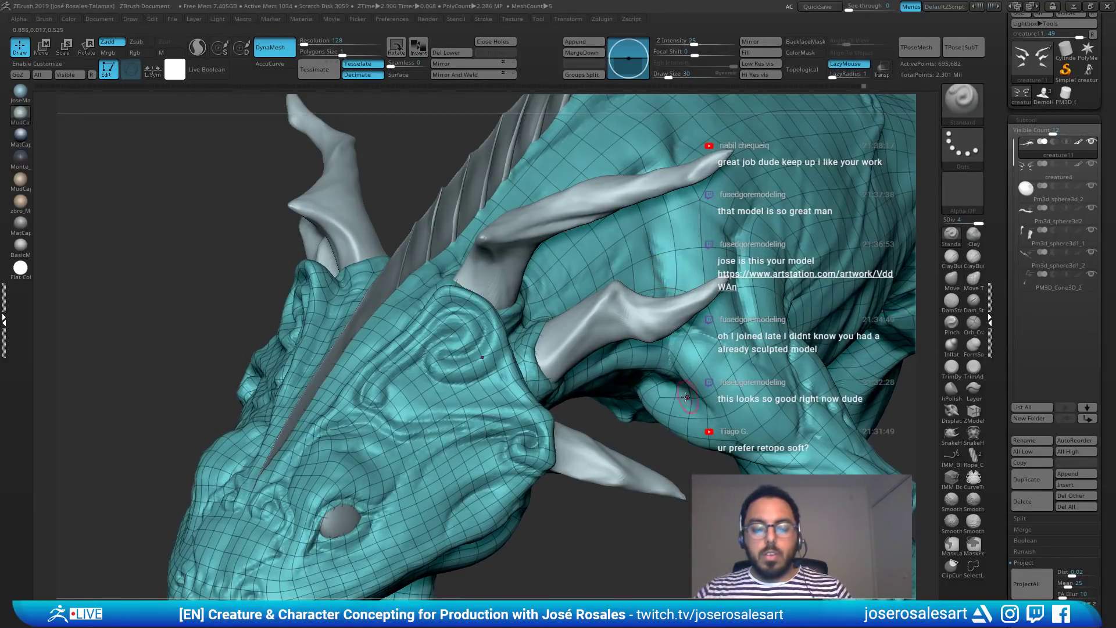
Step: Select the eyeball subtool Pm3d_sphere3d_2 and examine its wireframe and its fit inside the eyelids
right_click_drag(686, 398, 335, 279)
left_click(531, 238, "alt")
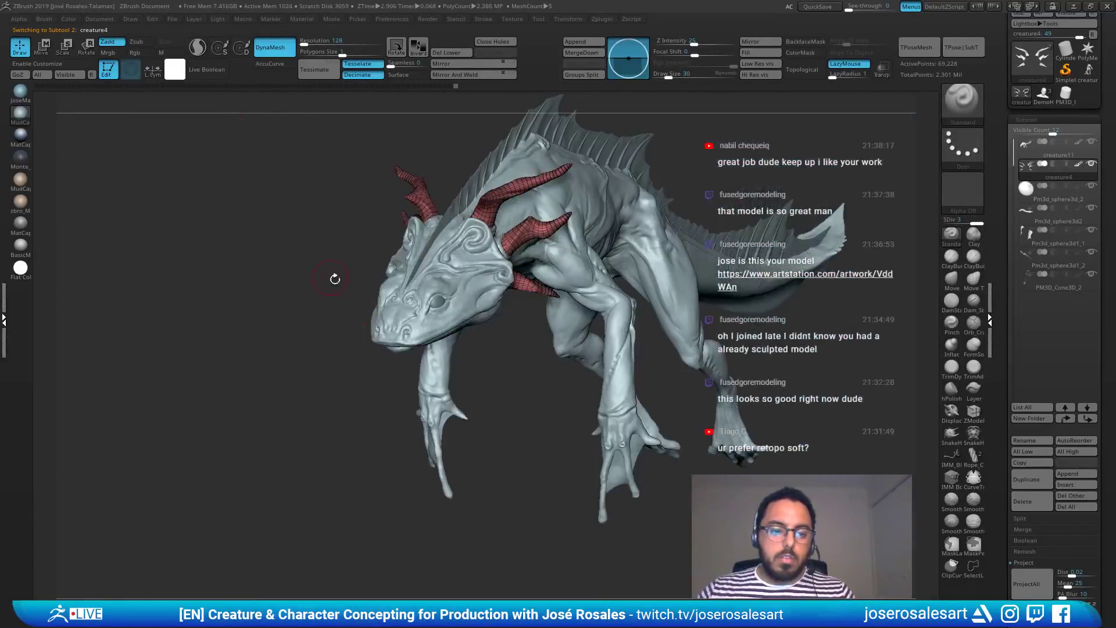
right_click_drag(409, 308, 458, 341, "ctrl")
left_click(365, 336, "alt")
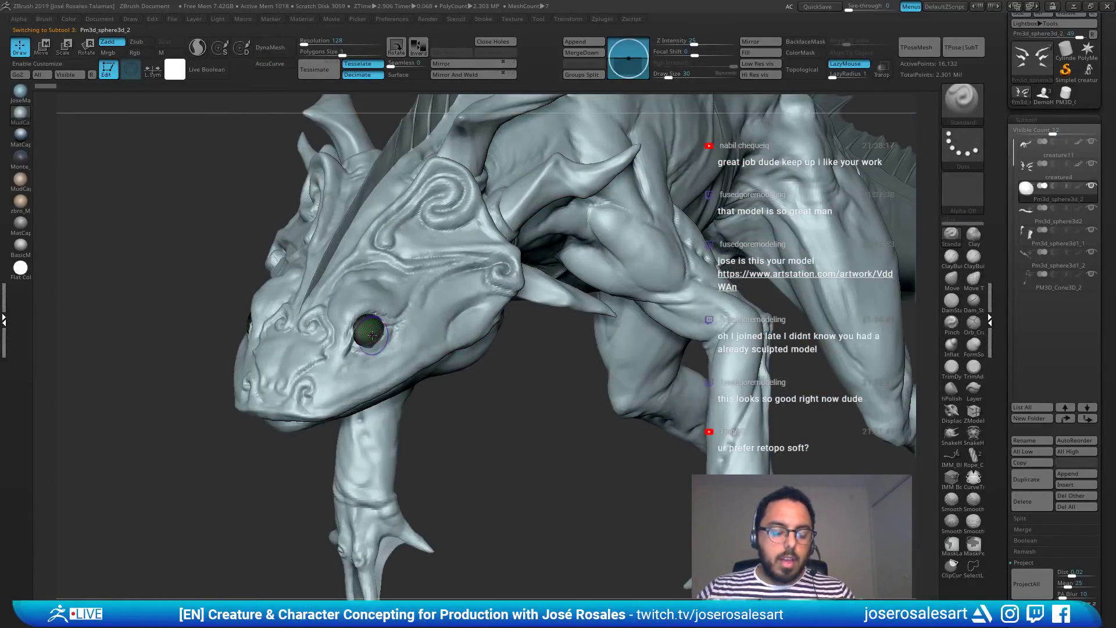
key("shift+f")
right_click_drag(381, 326, 484, 350, "ctrl")
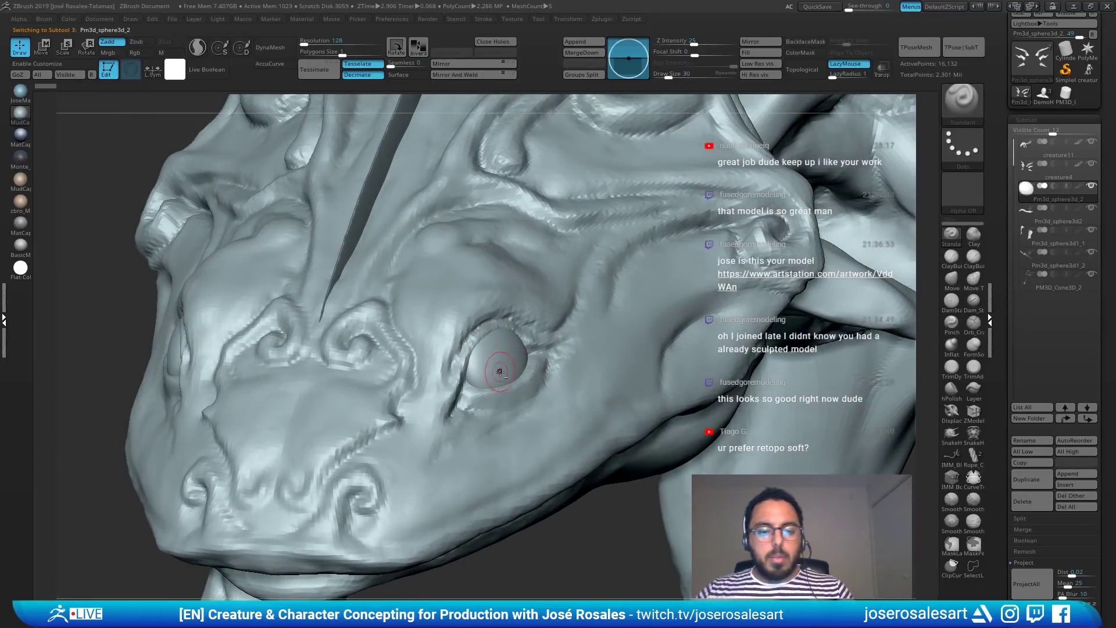
key("shift")
mouse_move(499, 369)
right_mouse_down()
mouse_move(785, 360)
mouse_move(523, 244)
mouse_move(507, 216)
right_mouse_up()
right_click_drag(431, 330, 637, 303, "ctrl")
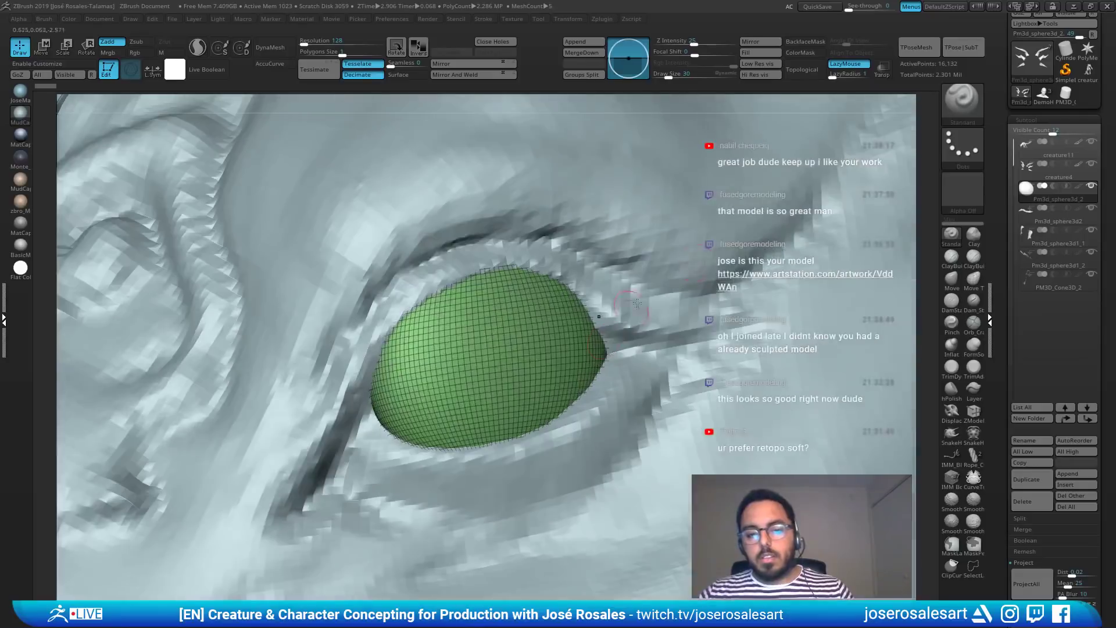
right_click_drag(576, 344, 541, 346)
key("shift+f")
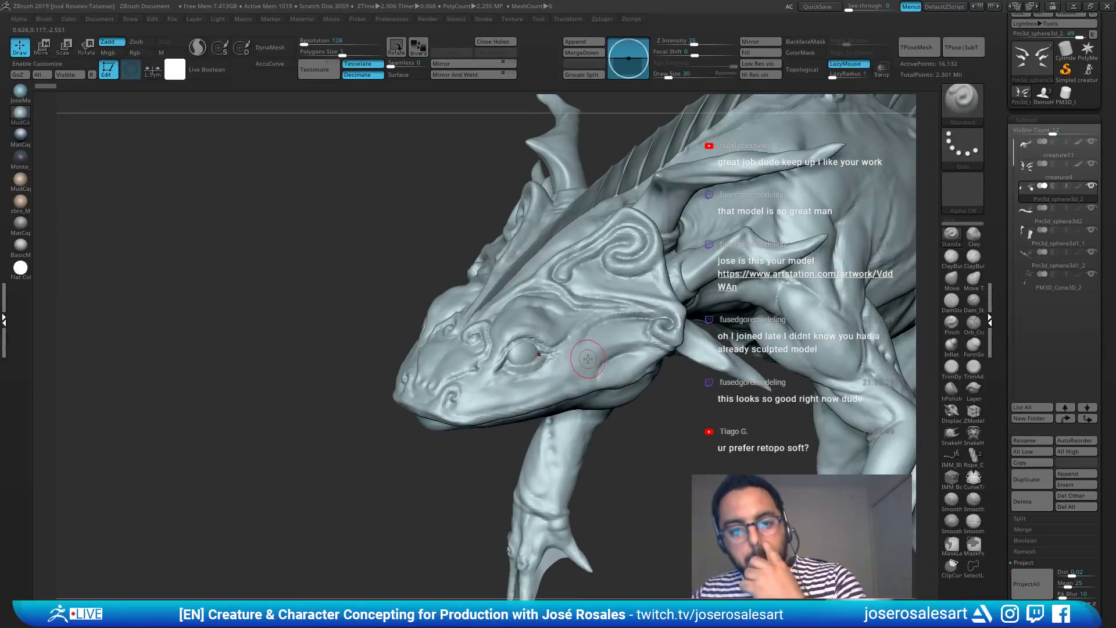
Step: Examine the webbed hands and the surrounding limbs up close from several angles
right_click_drag(672, 200, 349, 105, "alt")
right_click_drag(495, 576, 545, 379, "alt")
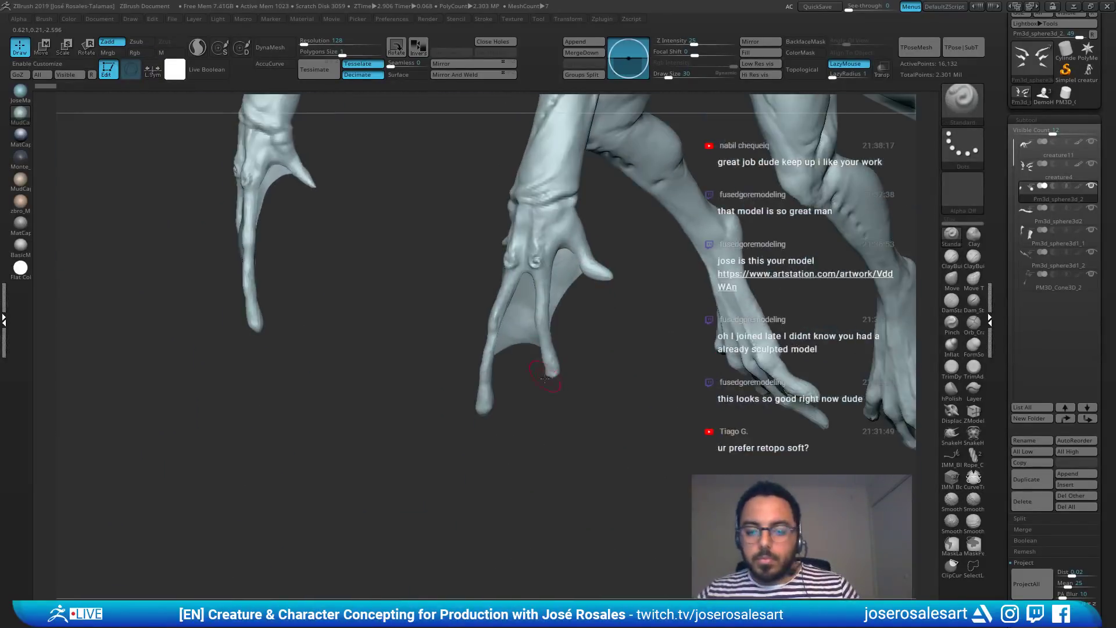
right_click_drag(598, 345, 463, 338)
right_click_drag(462, 337, 515, 380, "alt")
left_click(483, 359, "alt")
right_click_drag(515, 381, 634, 391, "alt")
right_click_drag(538, 466, 456, 453)
right_click_drag(456, 454, 488, 500, "alt")
right_click_drag(722, 343, 325, 465, "alt")
Step: Select the back fin subtool Pm3d_sphere3d2 and inspect its surface in isolation
left_click(643, 436, "alt")
mouse_move(642, 437)
right_mouse_down()
mouse_move(652, 356)
mouse_move(596, 239)
mouse_move(526, 265)
mouse_move(591, 399)
mouse_move(674, 372)
right_mouse_up()
mouse_move(450, 318)
right_mouse_down()
mouse_move(631, 231)
mouse_move(494, 349)
right_mouse_up()
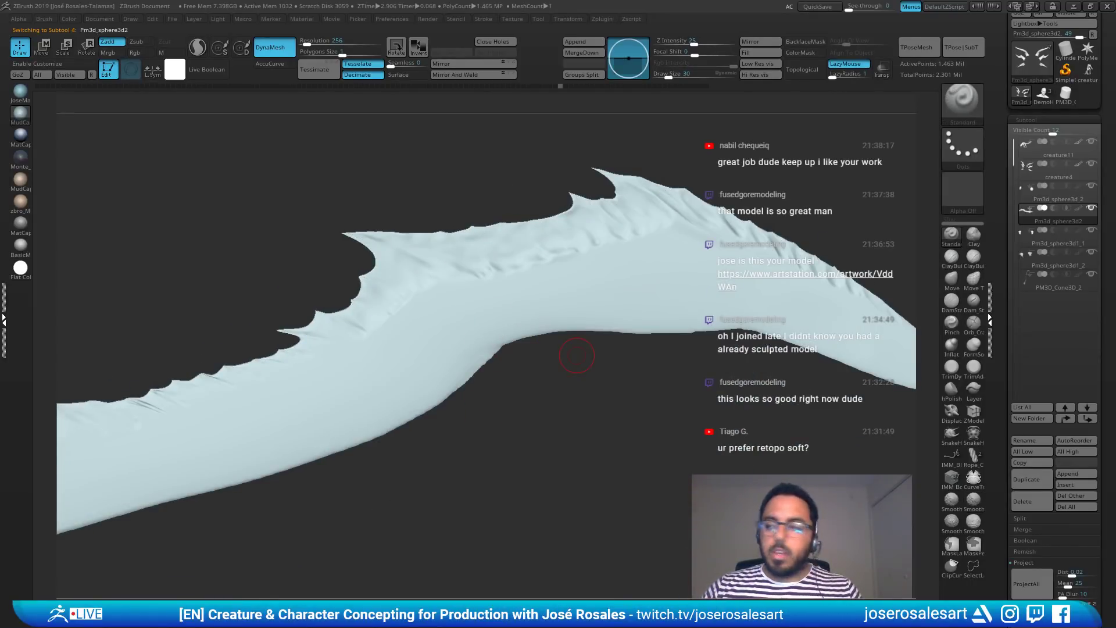
mouse_move(577, 356)
left_mouse_down()
mouse_move(521, 319)
mouse_move(491, 350)
mouse_move(580, 299)
left_mouse_up()
left_click_drag(614, 356, 745, 461)
mouse_move(550, 469)
left_mouse_down("alt")
mouse_move(587, 407)
mouse_move(663, 133)
left_mouse_up("alt")
Step: Select the hand webbing subtool Pm3d_sphere3d1_1 and inspect it both in isolation and on the creature
left_click_drag(562, 253, 335, 512)
left_click(302, 513, "alt")
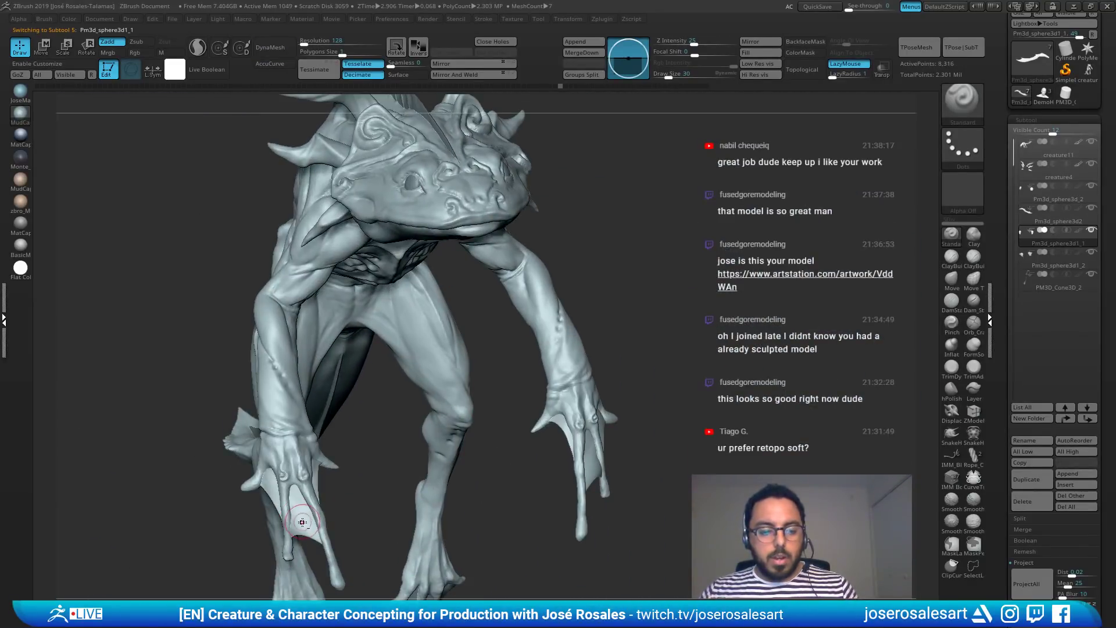
mouse_move(362, 454)
left_mouse_down("alt")
mouse_move(399, 342)
mouse_move(460, 404)
mouse_move(389, 444)
mouse_move(414, 362)
left_mouse_up("alt")
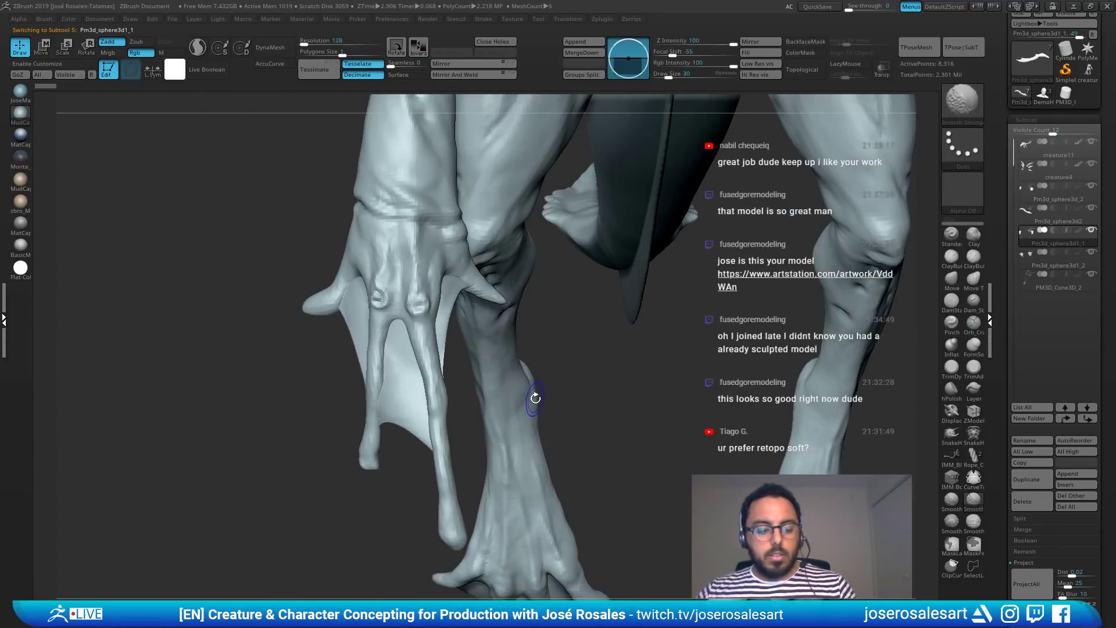
left_click_drag(536, 399, 552, 257)
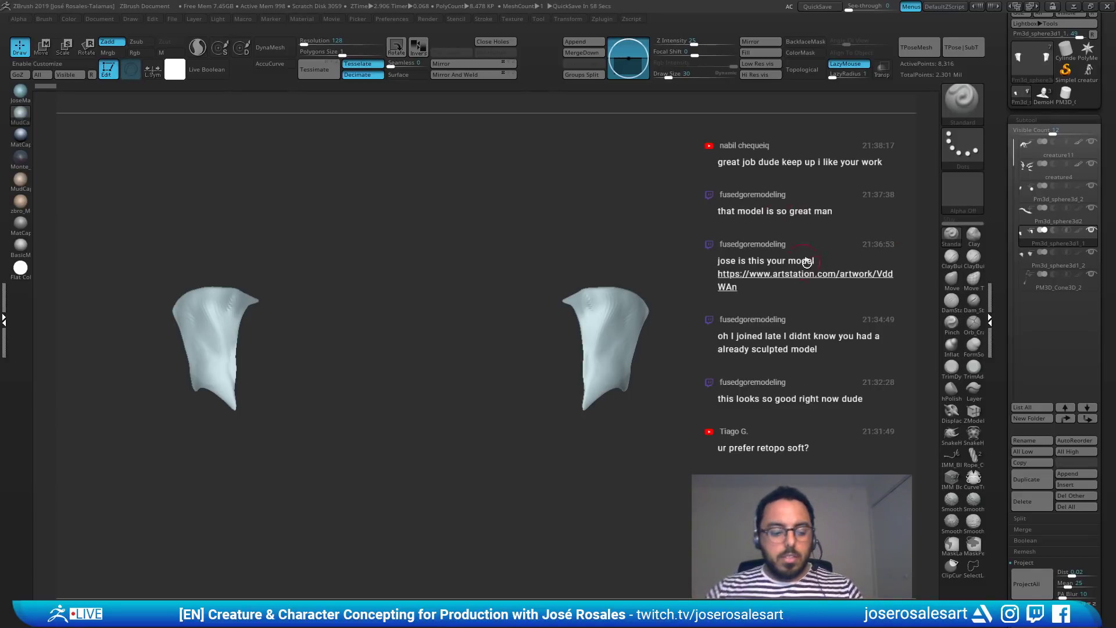
left_click_drag(620, 344, 606, 291)
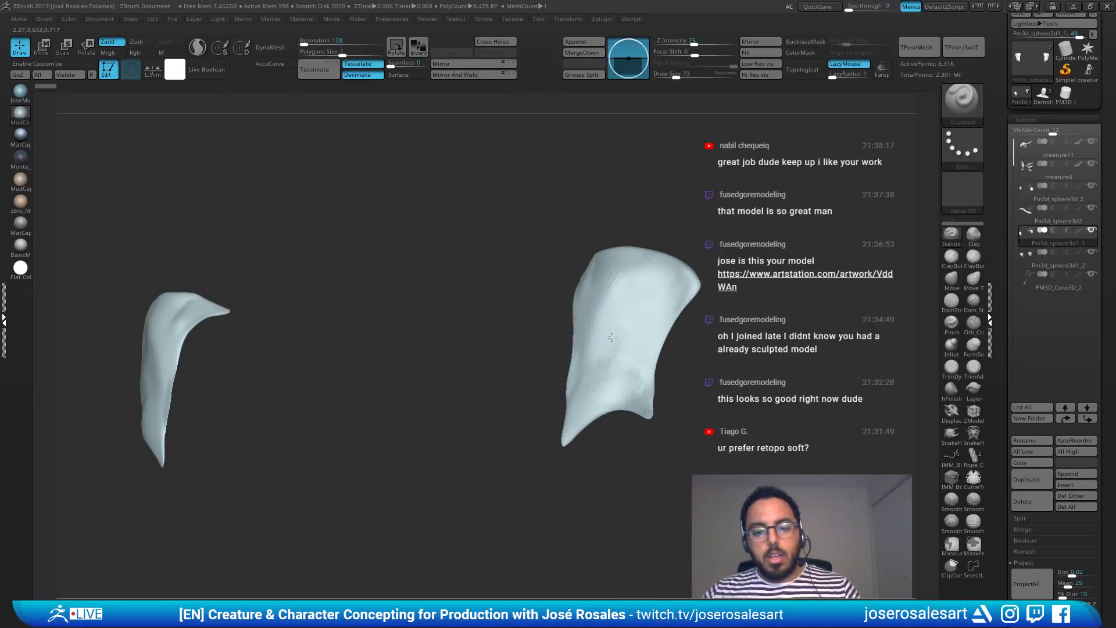
left_click_drag(574, 407, 619, 420)
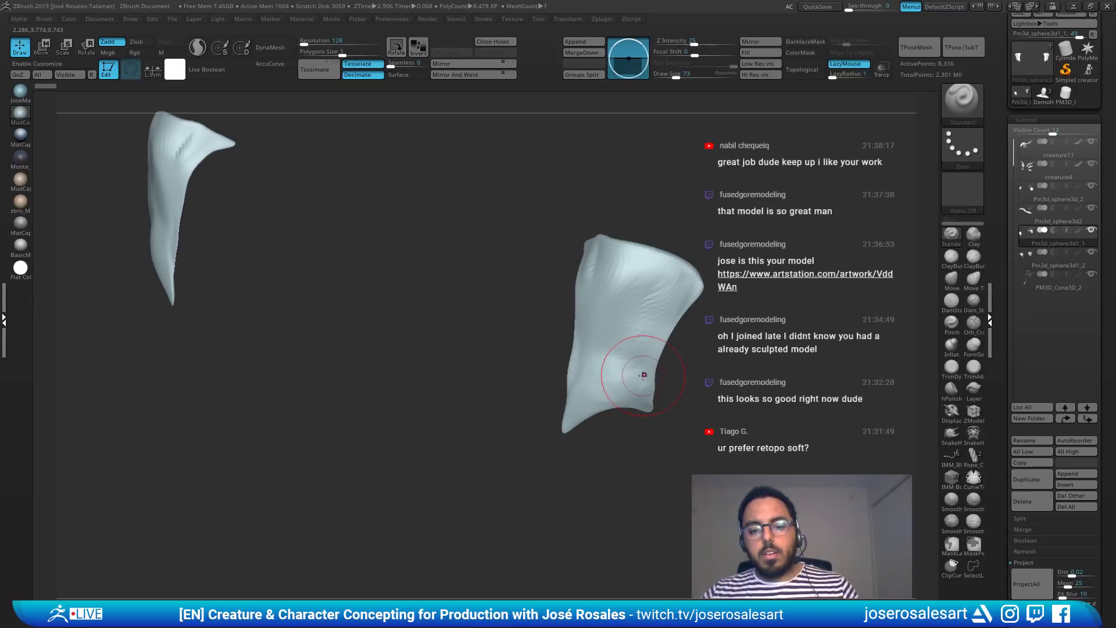
right_click_drag(643, 375, 676, 346)
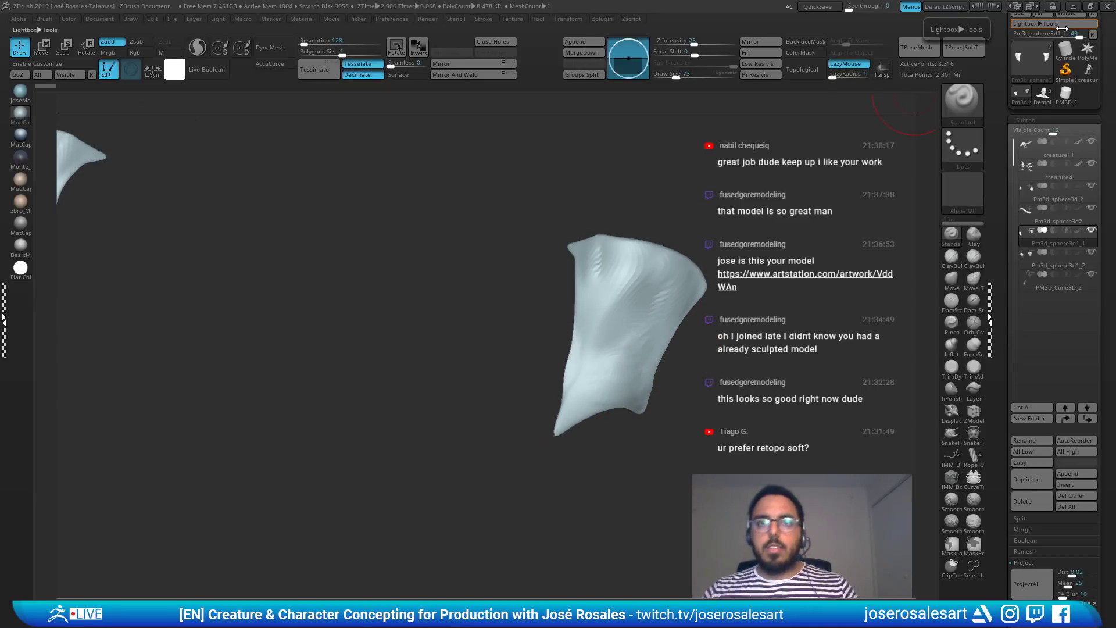
right_click_drag(669, 279, 773, 298, "shift")
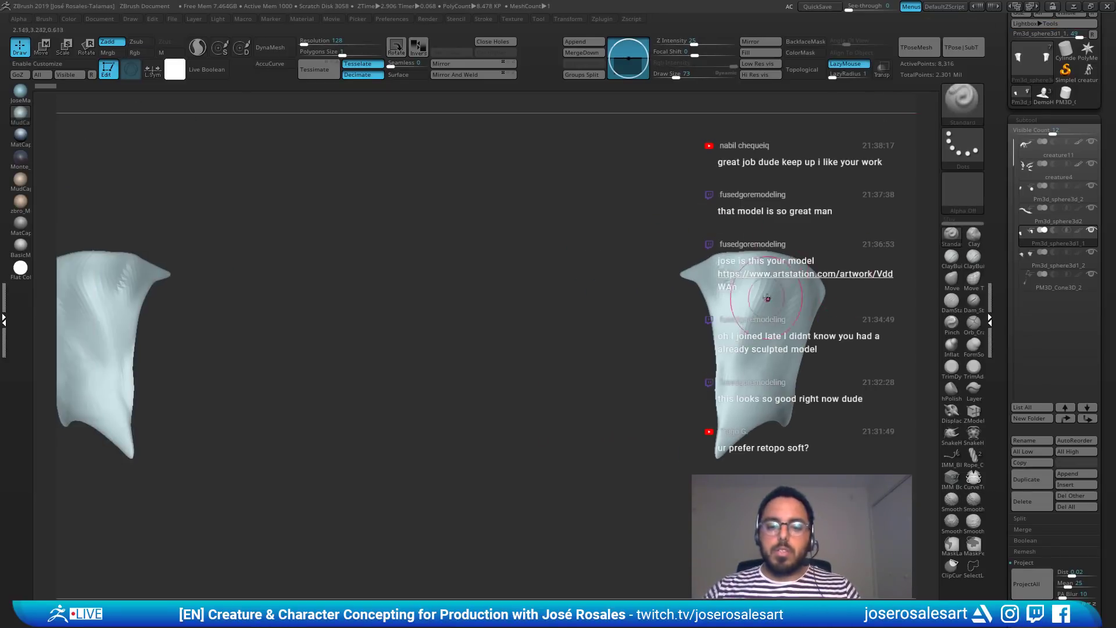
key("shift+s")
key("]")
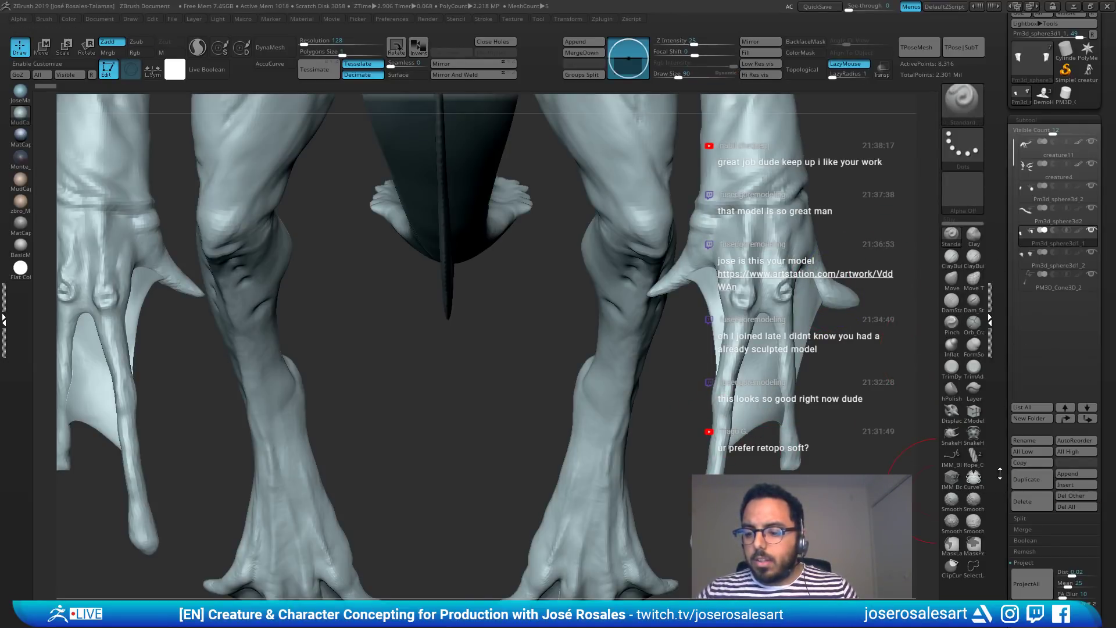
Step: ZRemesh the hand webbing with a target polygon count of 0.5, check its wireframe and divide it to subdivision level 2
scroll(1033, 418, "down", 4)
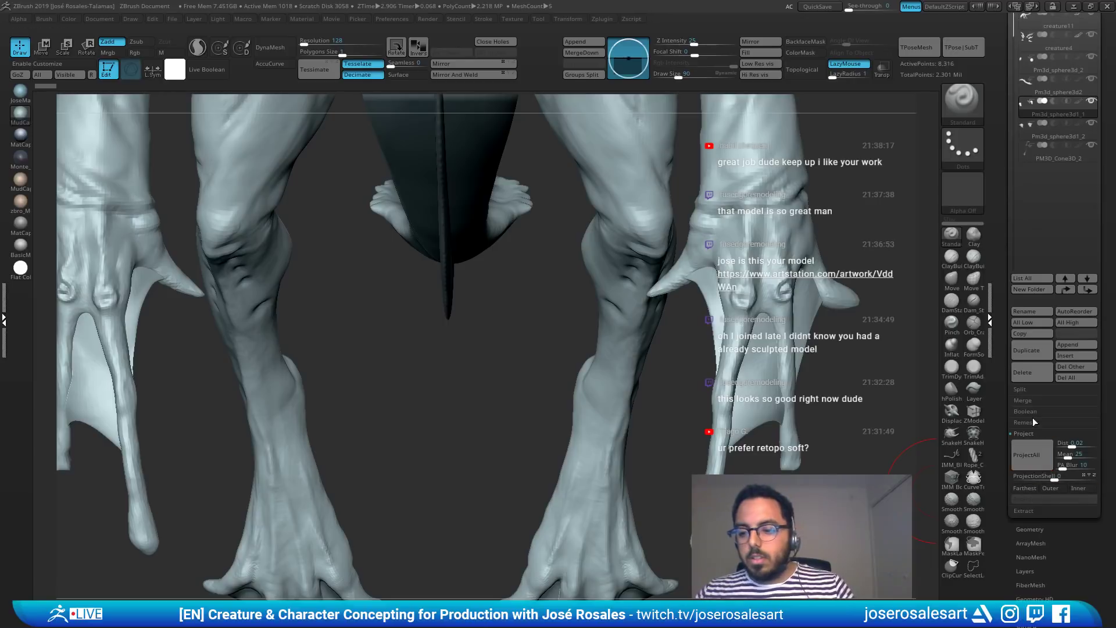
left_click(1029, 530)
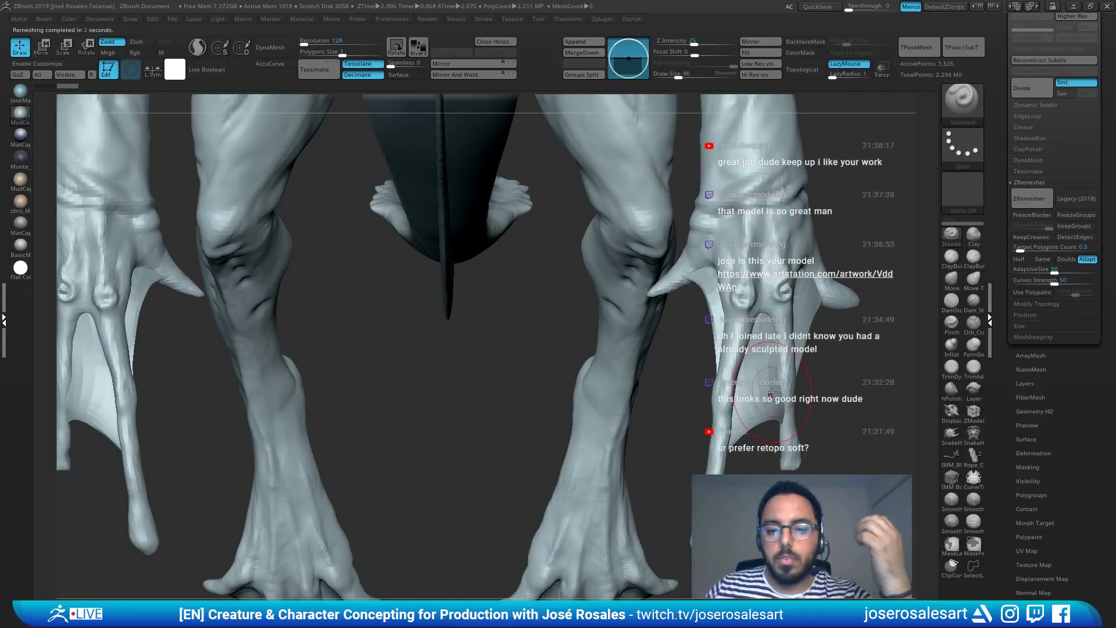
key("shift+f")
right_click_drag(763, 381, 270, 392)
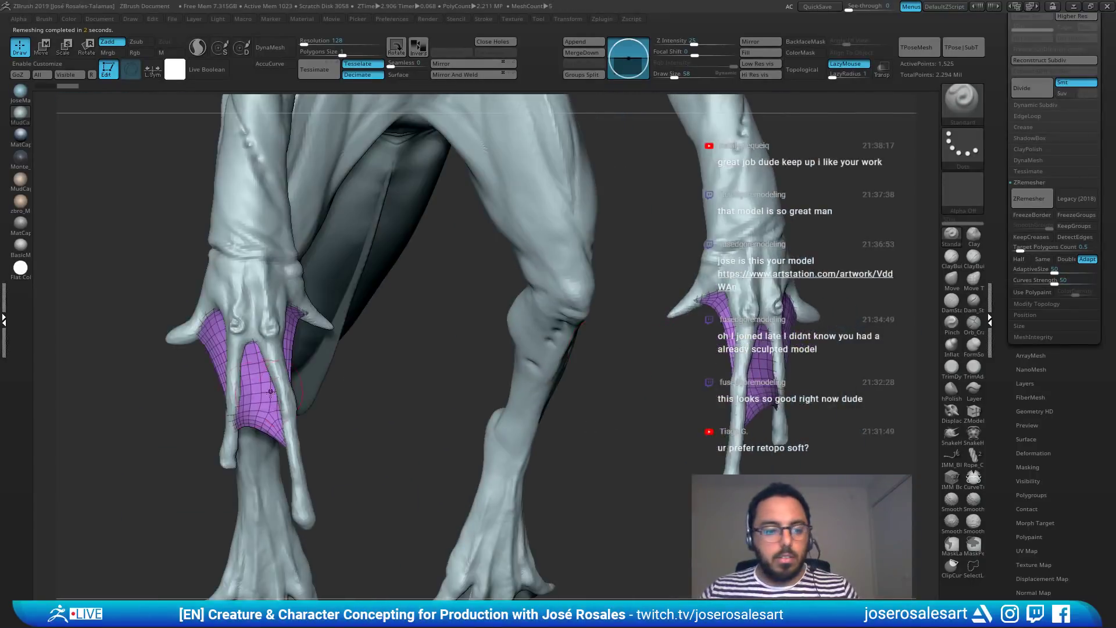
key("ctrl+d")
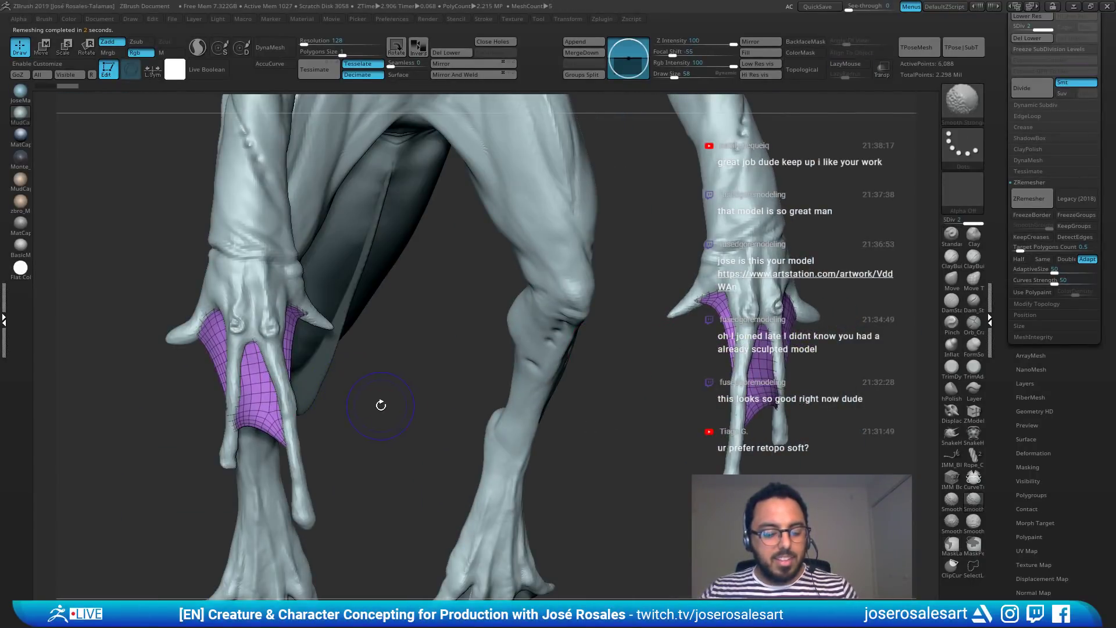
key("shift+f")
Step: Select the foot webbing subtool Pm3d_sphere3d1_2 and ZRemesh it with a target polygon count of 0.5
mouse_move(380, 406)
right_mouse_down()
mouse_move(374, 423)
mouse_move(396, 360)
mouse_move(500, 407)
mouse_move(511, 349)
mouse_move(515, 407)
right_mouse_up()
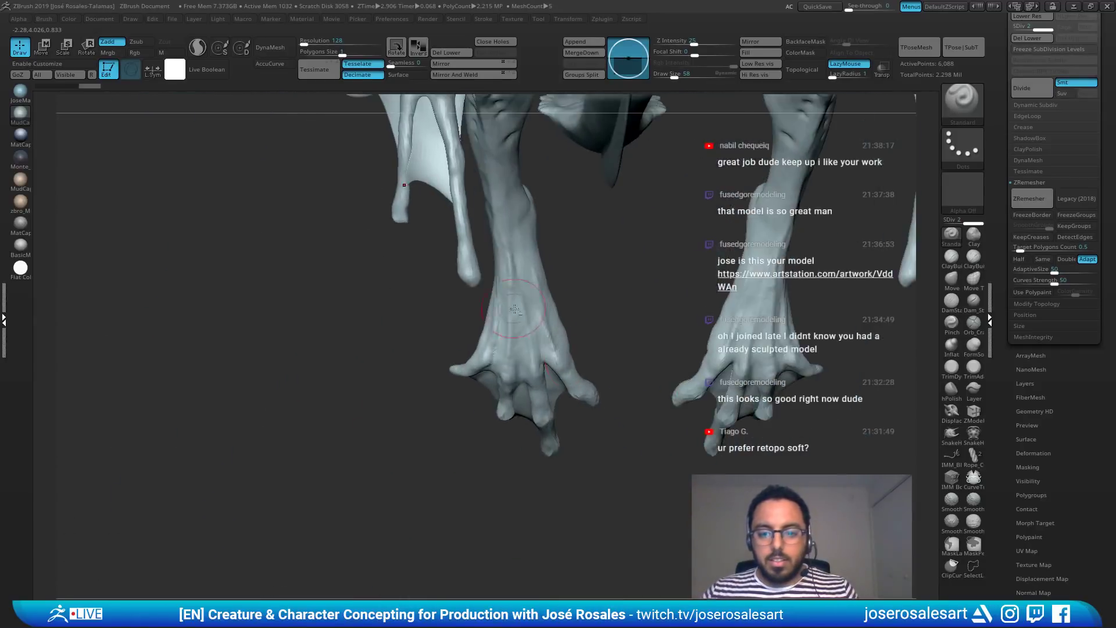
right_click_drag(515, 309, 676, 492)
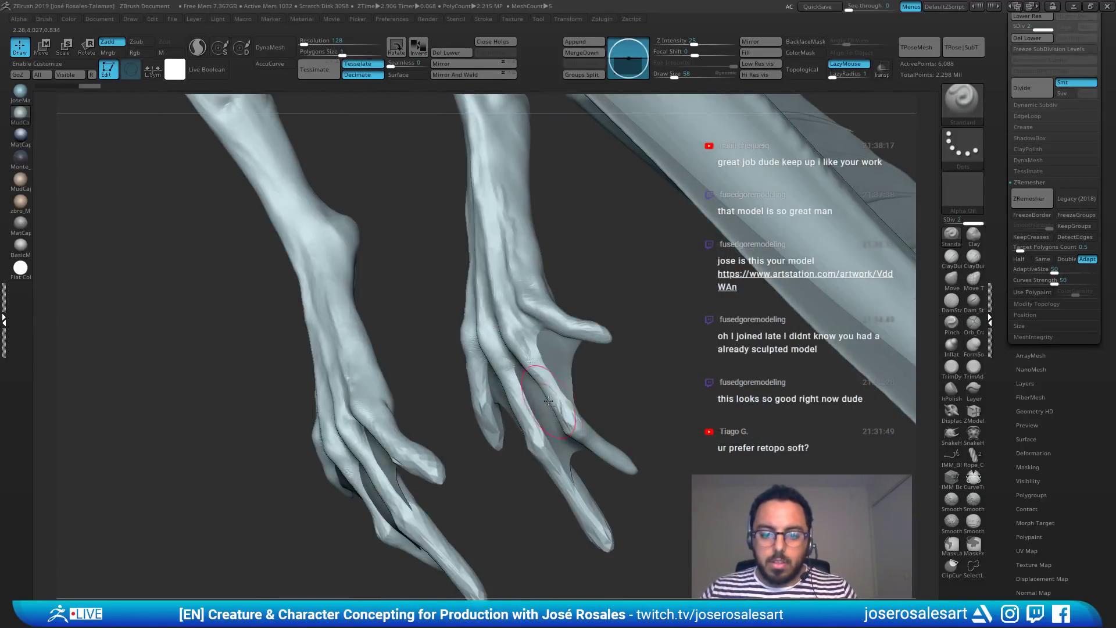
left_click(561, 365, "alt")
right_click_drag(561, 366, 686, 355)
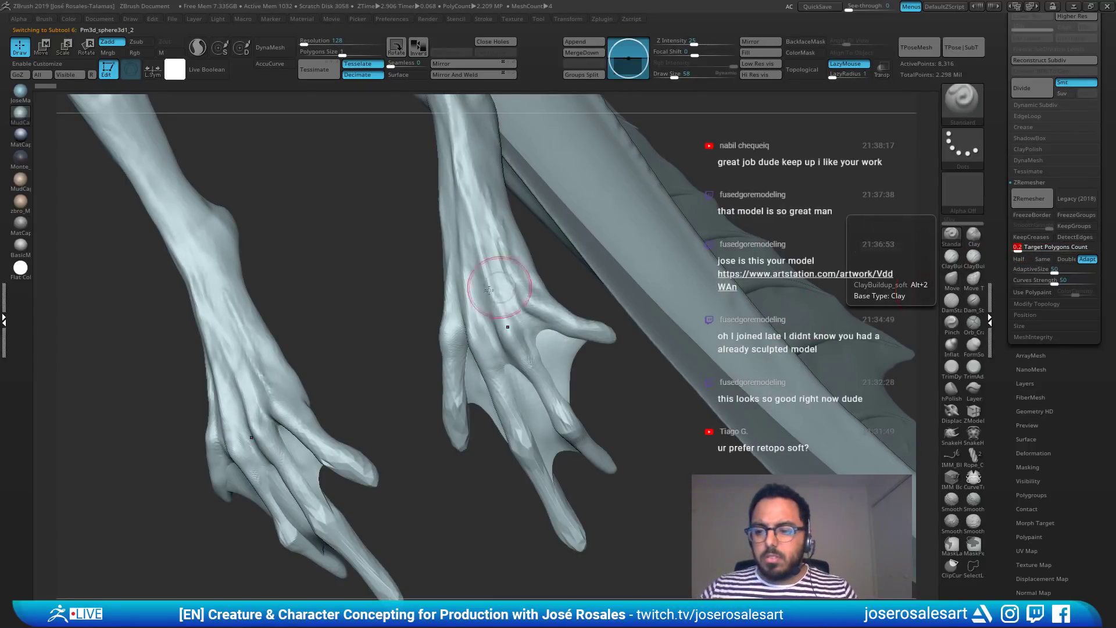
right_click_drag(497, 295, 504, 273)
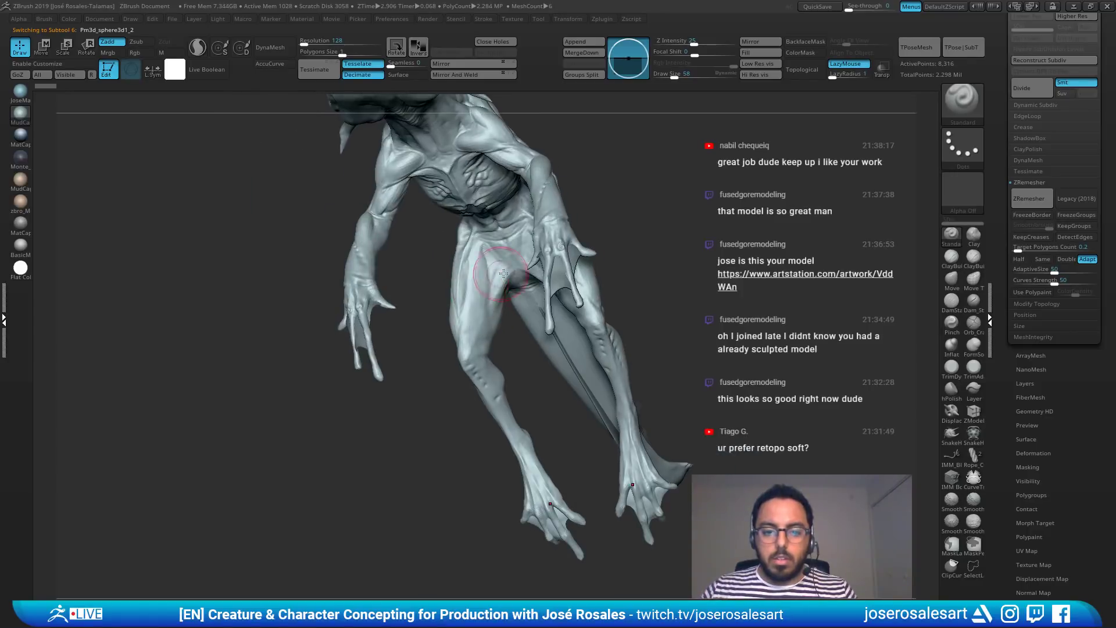
left_click(560, 280, "alt")
right_click_drag(686, 515, 628, 471)
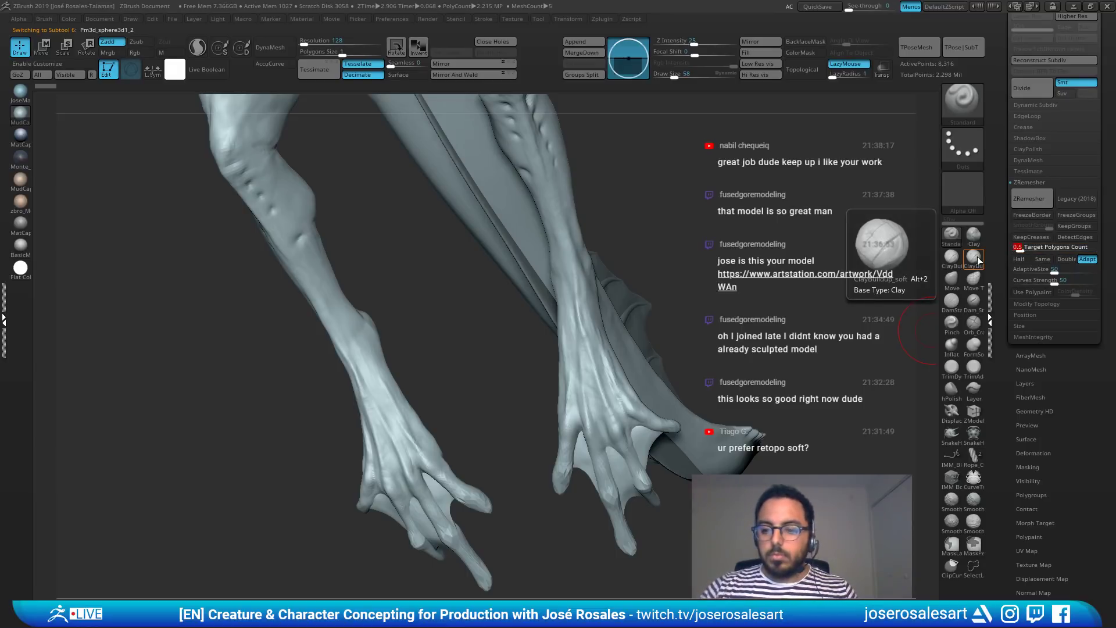
left_click(1029, 199)
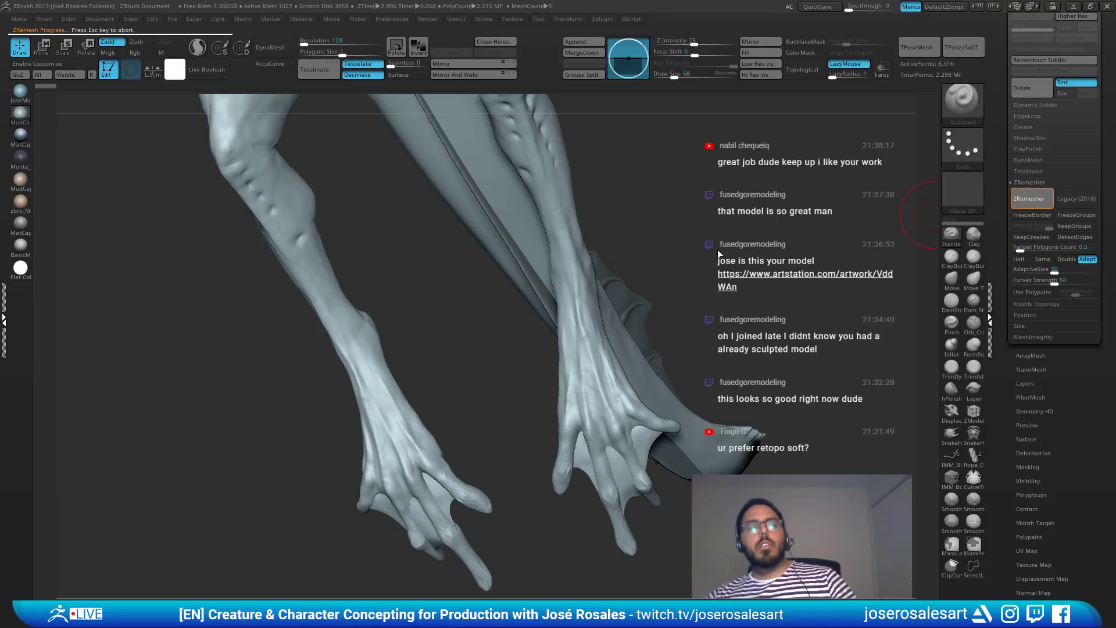
Step: Inspect the remeshed foot webbing's wireframe in isolation and on the foot, and undo the ZRemesh
mouse_move(610, 456)
right_mouse_down()
mouse_move(633, 419)
mouse_move(608, 464)
mouse_move(494, 290)
right_mouse_up()
key("shift+f")
mouse_move(611, 361)
right_mouse_down()
mouse_move(541, 372)
mouse_move(526, 395)
mouse_move(532, 452)
right_mouse_up()
key("shift+alt+s")
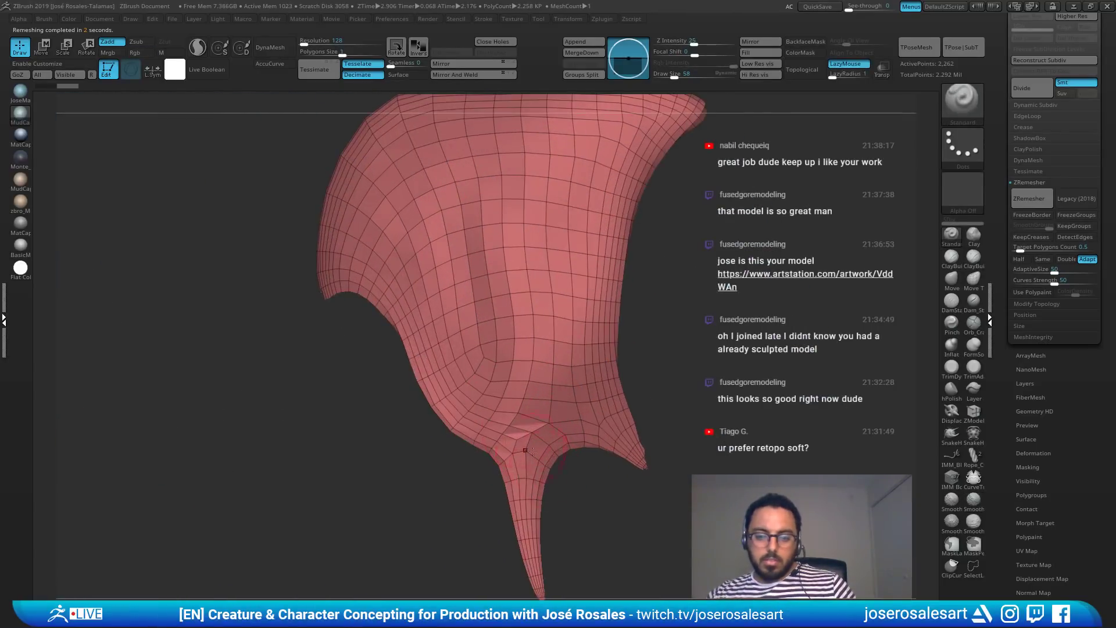
key("shift+alt+s")
key("shift+alt+s")
key("shift+alt+s")
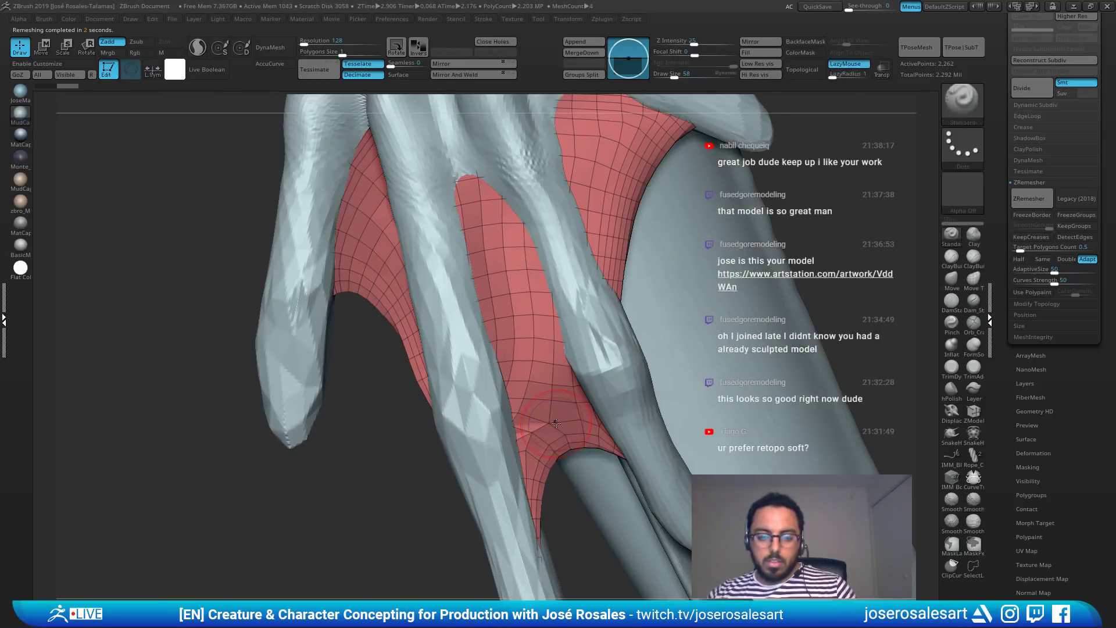
key("ctrl+d")
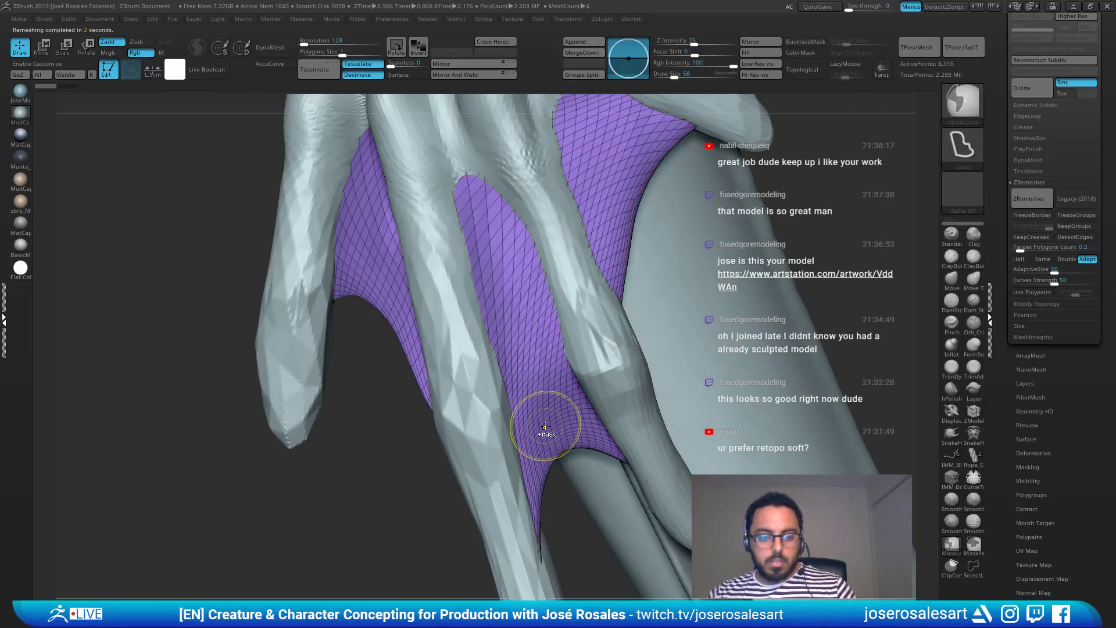
Step: Smooth the pinched tip of the foot webbing and reshape the web between the toes with the SnakeHook brush
key("shift+alt+s")
left_click_drag(525, 438, 515, 473, "shift")
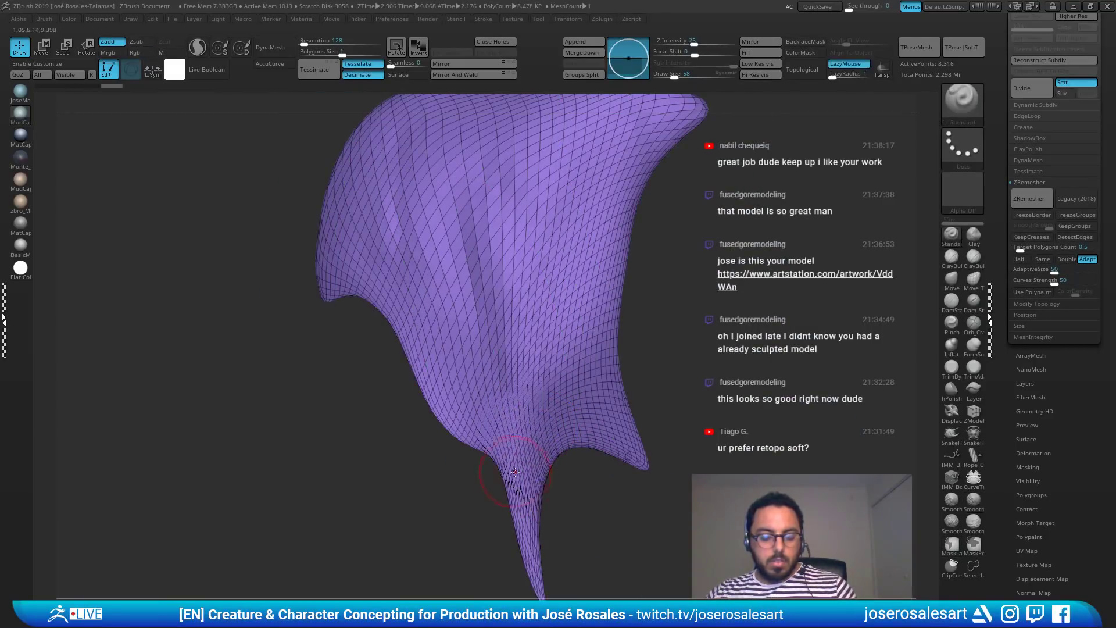
key("b")
key("s")
key("h")
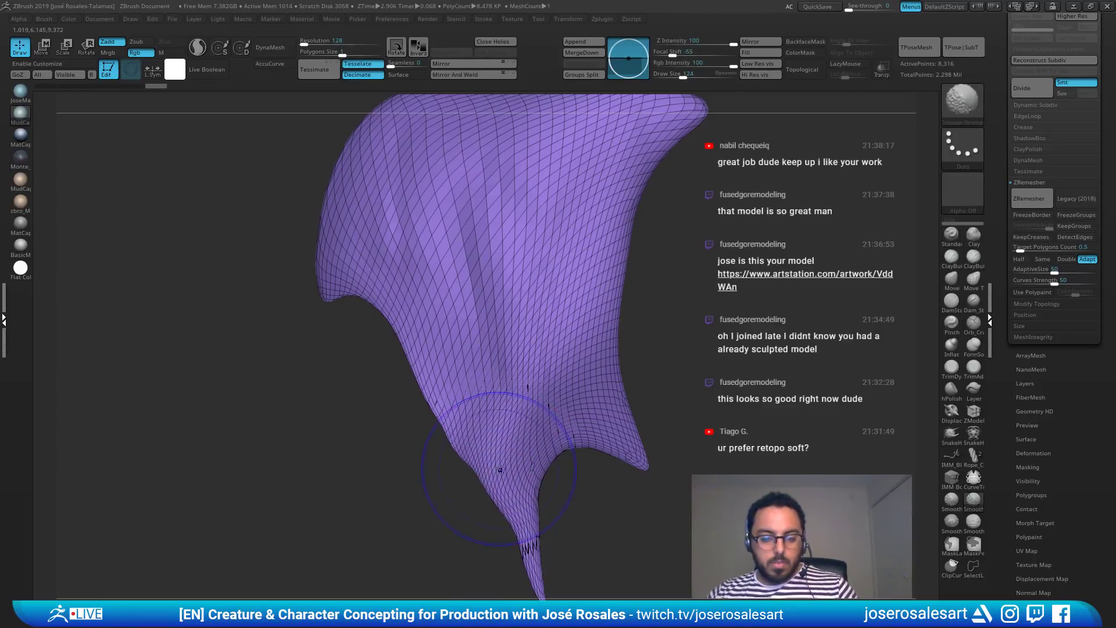
left_click(498, 473, "ctrl+shift")
key("s")
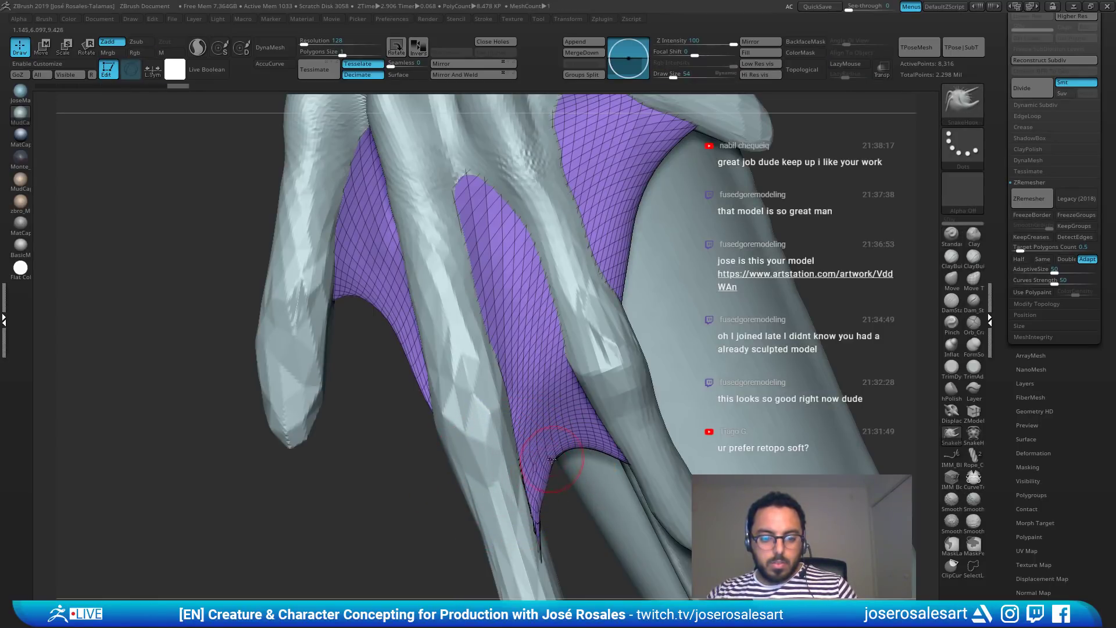
key("shift")
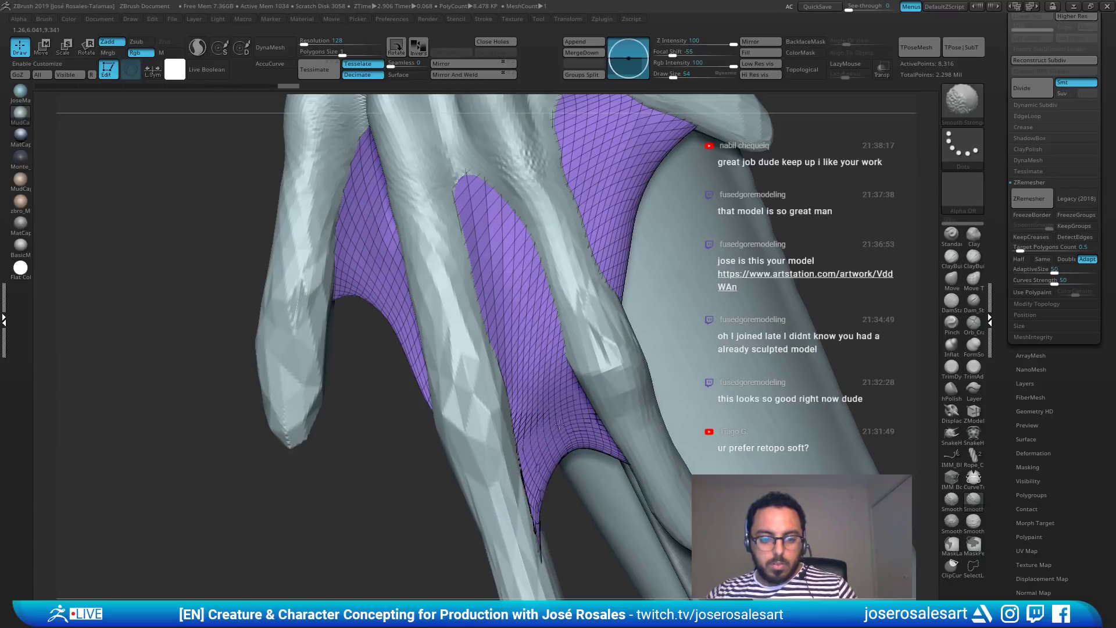
mouse_move(507, 347)
left_mouse_down("shift")
mouse_move(499, 291)
mouse_move(478, 256)
mouse_move(569, 362)
left_mouse_up("shift")
Step: Smooth the foot webbing in every gap between the toes at draw size 54
mouse_move(570, 364)
right_mouse_down()
mouse_move(611, 354)
mouse_move(535, 256)
right_mouse_up()
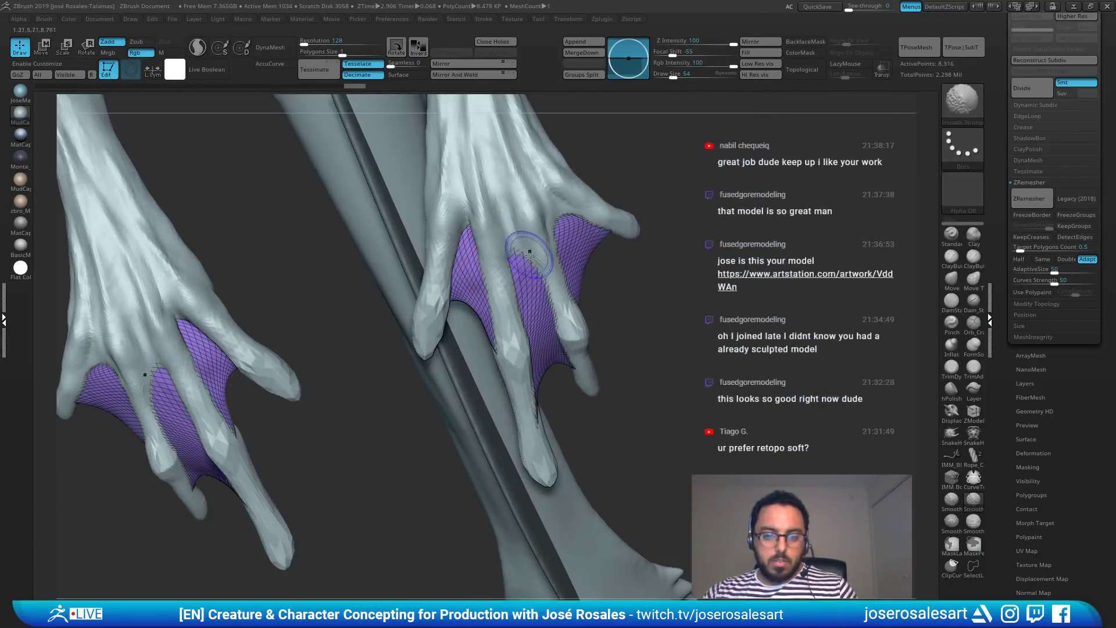
left_click_drag(528, 251, 536, 319, "shift")
left_click_drag(488, 338, 467, 273, "shift")
left_click_drag(573, 227, 567, 295, "shift")
mouse_move(507, 350)
left_mouse_down("shift")
mouse_move(468, 246)
mouse_move(490, 340)
left_mouse_up("shift")
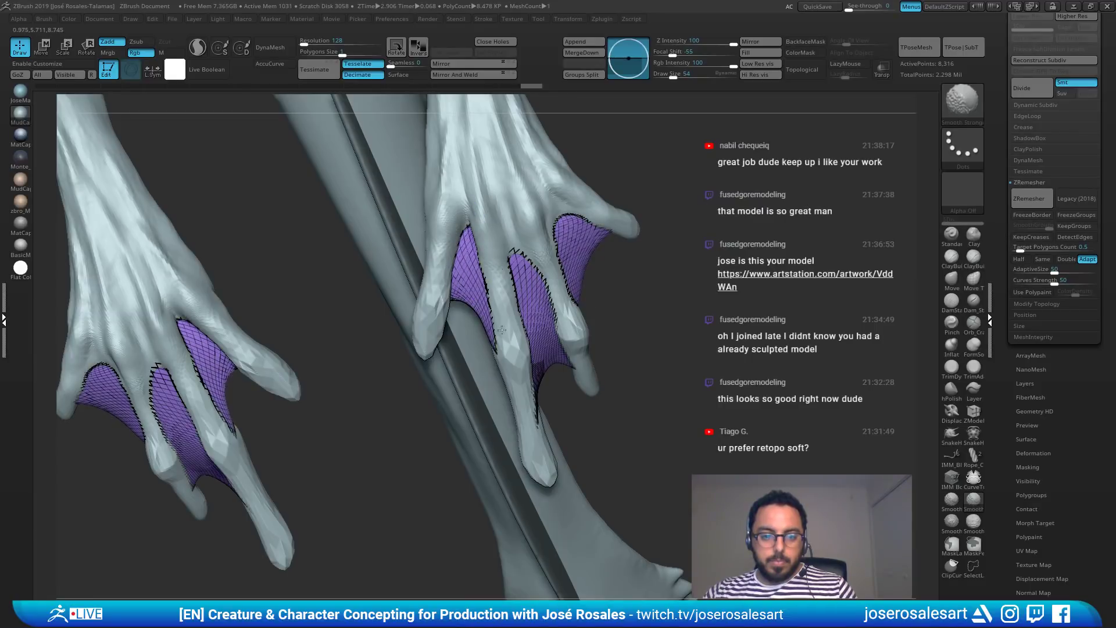
Step: Isolate the smoothed foot webbing, ZRemesh it with a target polygon count of 0.5 and check the new wireframe
mouse_move(465, 325)
right_mouse_down()
mouse_move(527, 303)
mouse_move(510, 297)
mouse_move(611, 319)
mouse_move(581, 325)
mouse_move(603, 371)
right_mouse_up()
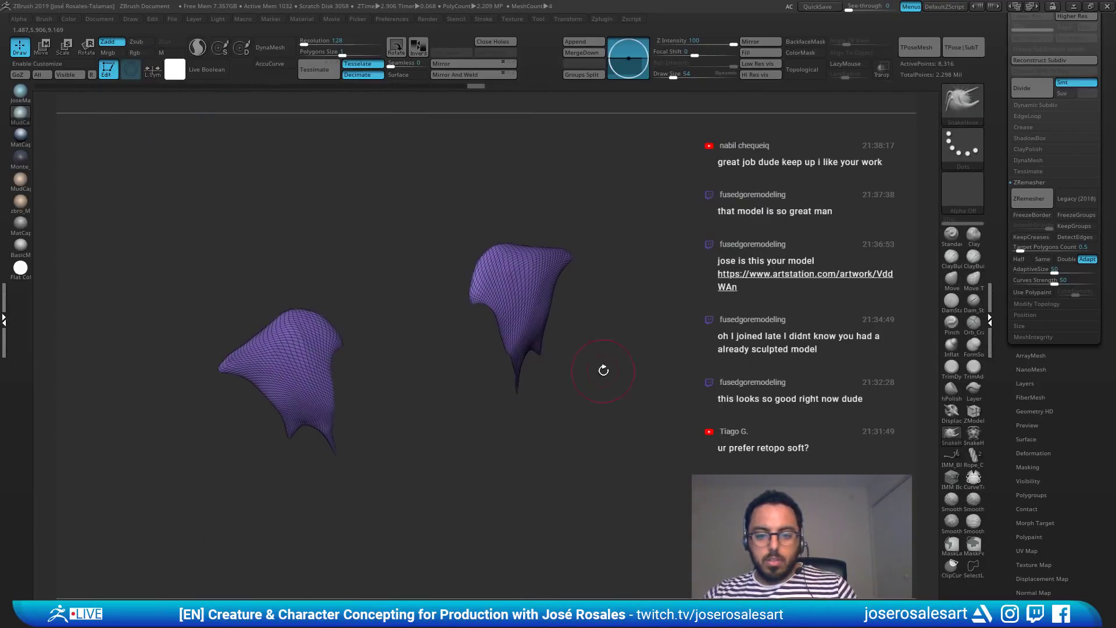
left_click(1041, 205)
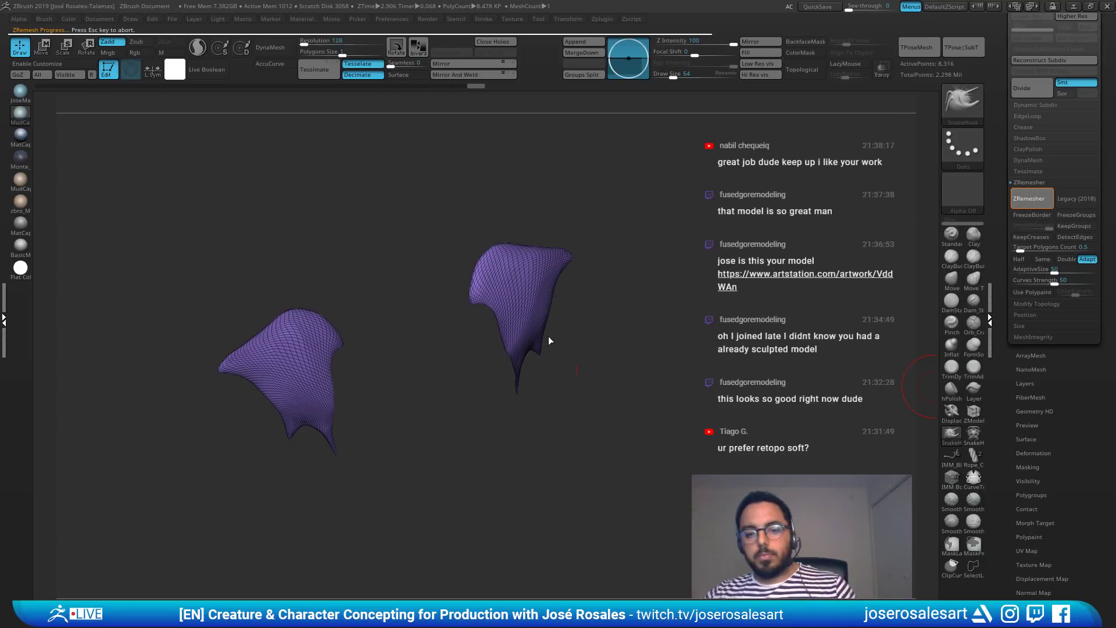
right_click_drag(620, 369, 686, 375)
right_click_drag(561, 433, 629, 439, "ctrl")
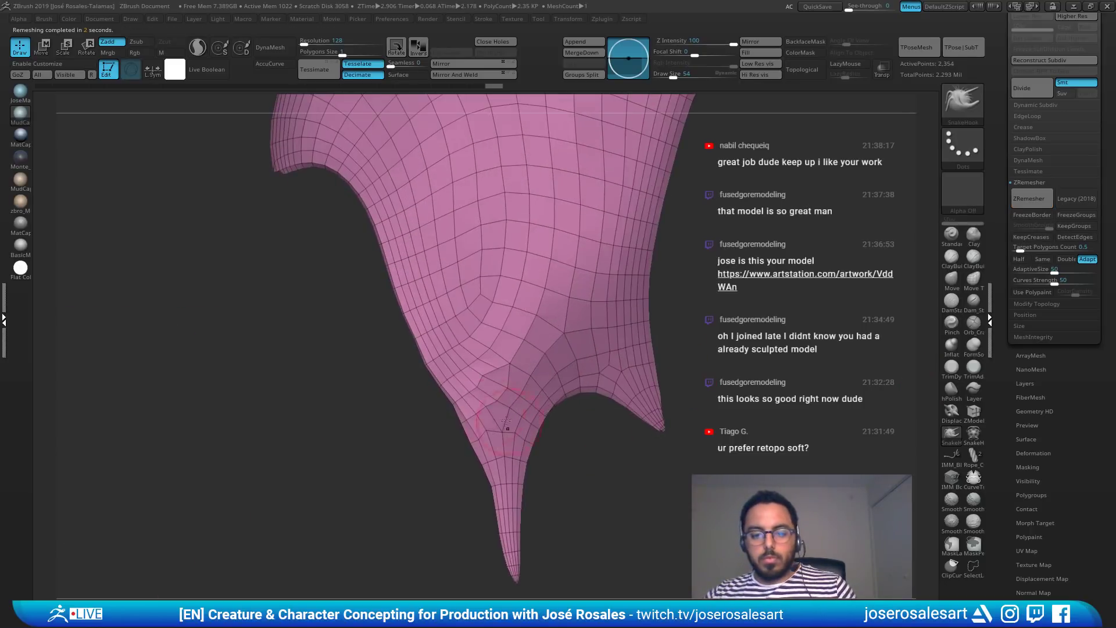
Step: Show the whole creature without the wireframe, review it and save the tool
key("shift+s")
right_click_drag(544, 363, 294, 376)
right_click_drag(440, 349, 488, 471, "alt")
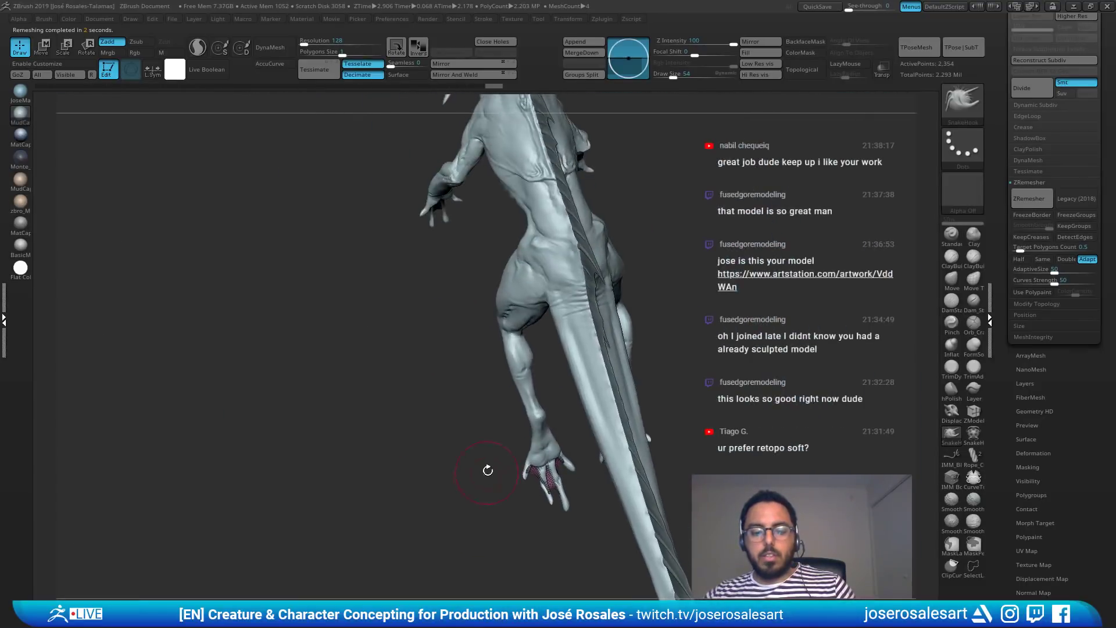
left_click_drag(488, 470, 481, 319)
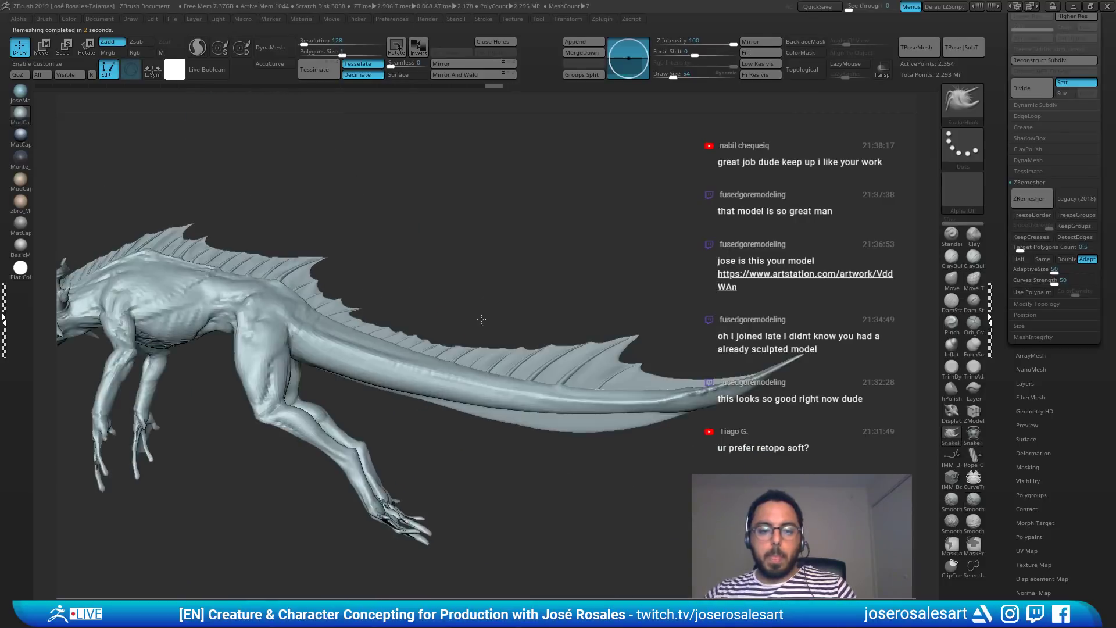
right_click_drag(481, 320, 618, 582, "alt")
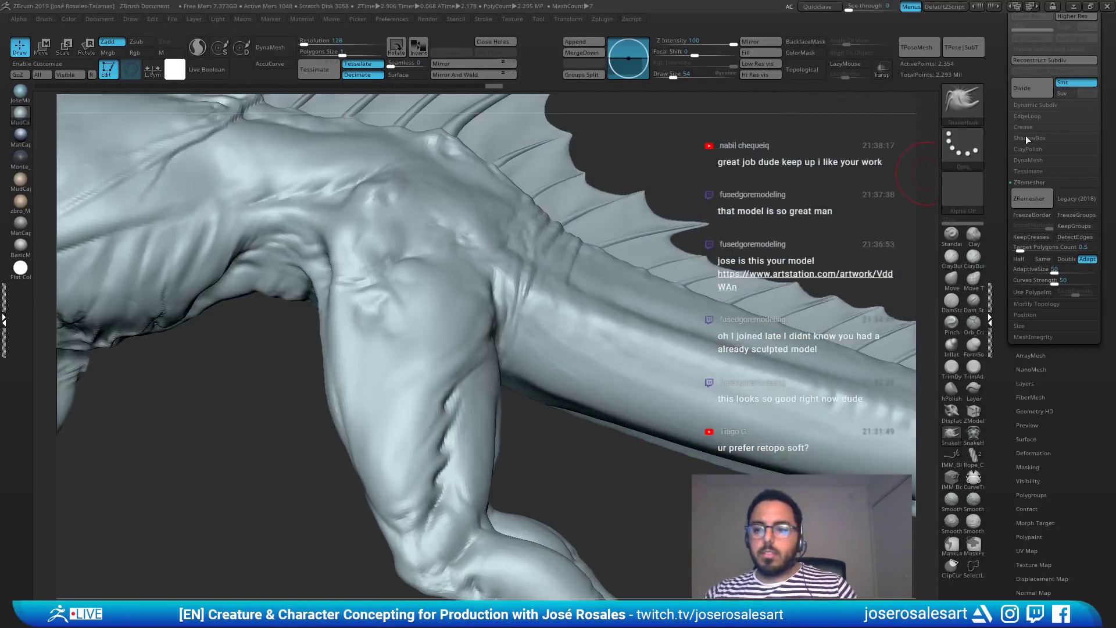
left_click_drag(1001, 129, 1009, 236)
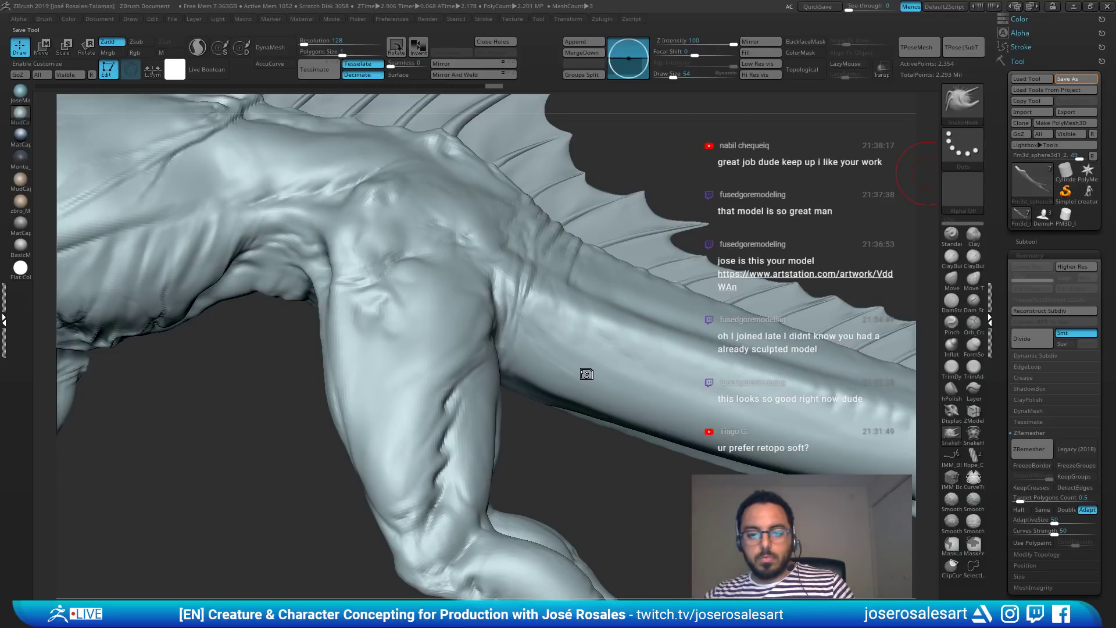
Step: Select the back fin subtool Pm3d_sphere3d2 and isolate it in a side view
mouse_move(644, 326)
right_mouse_down()
mouse_move(668, 521)
mouse_move(718, 540)
mouse_move(684, 442)
right_mouse_up()
left_click(532, 405, "alt")
right_click_drag(535, 406, 645, 428, "ctrl")
right_click_drag(814, 402, 99, 349, "alt")
mouse_move(692, 349)
right_mouse_down("alt")
mouse_move(344, 382)
mouse_move(660, 369)
mouse_move(651, 314)
right_mouse_up("alt")
left_click(660, 370, "alt")
mouse_move(872, 361)
right_mouse_down("alt")
mouse_move(597, 346)
mouse_move(553, 332)
right_mouse_up("alt")
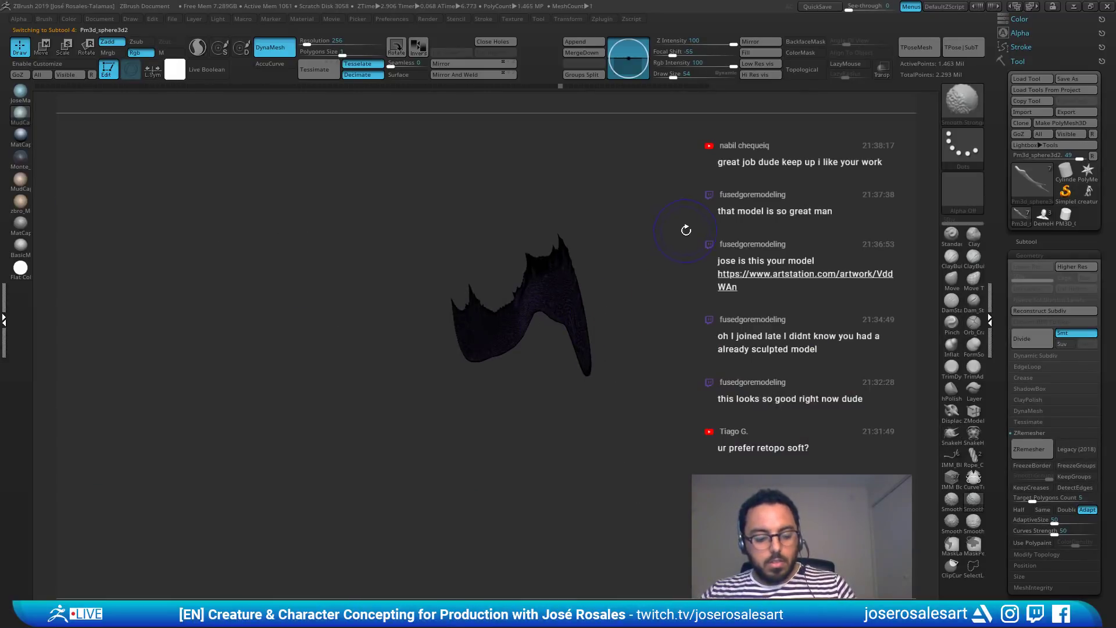
right_click_drag(686, 230, 636, 283, "shift")
mouse_move(629, 341)
right_mouse_down("shift")
mouse_move(639, 355)
mouse_move(617, 427)
right_mouse_up("shift")
Step: Flatten the ridges below the back fin's tall spikes with the TrimDynamic brush at draw size 77
right_click_drag(378, 215, 573, 254, "alt")
key("bracketright")
key("bracketright")
right_click_drag(521, 355, 692, 331, "alt")
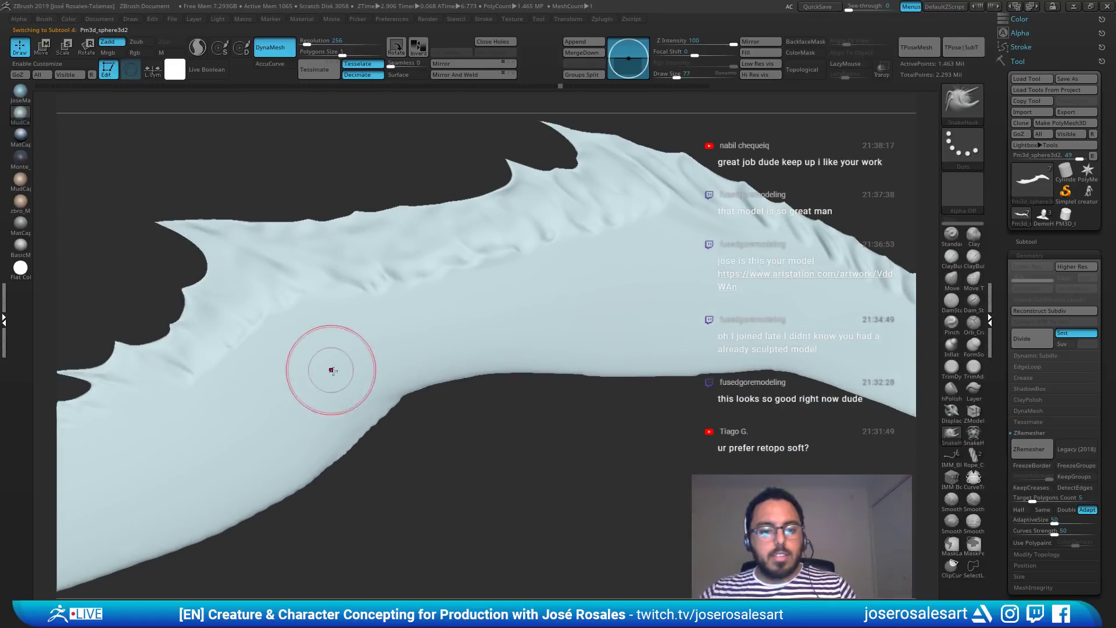
mouse_move(610, 271)
right_mouse_down("alt")
mouse_move(645, 264)
mouse_move(561, 257)
mouse_move(611, 266)
mouse_move(631, 256)
mouse_move(633, 299)
mouse_move(583, 282)
mouse_move(597, 258)
right_mouse_up("alt")
key("b")
key("t")
key("d")
right_click_drag(358, 136, 529, 274, "alt")
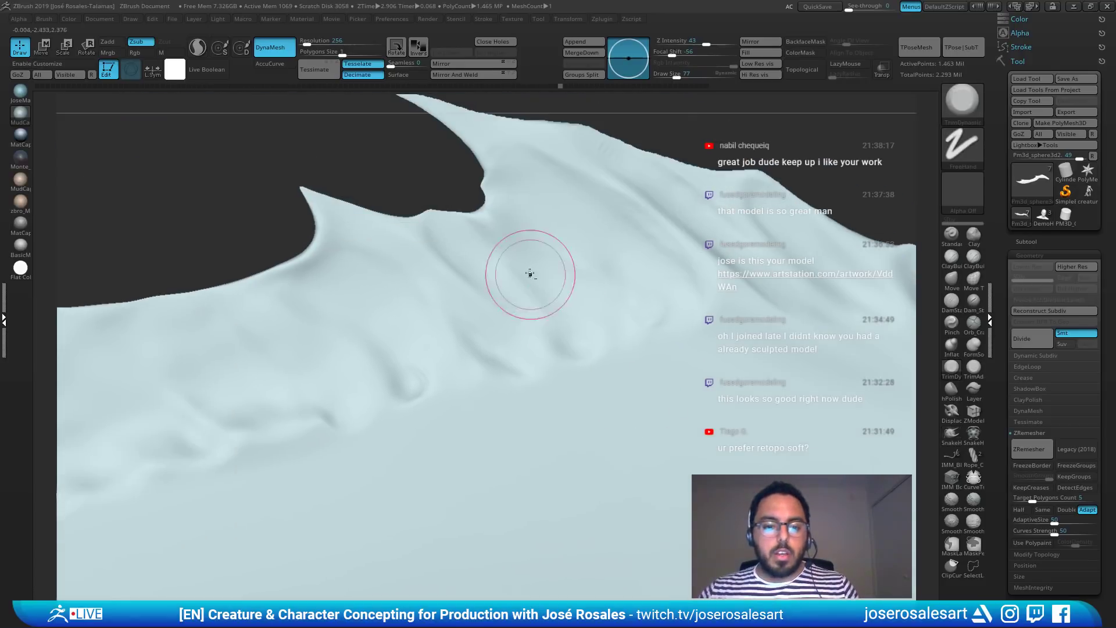
left_click(319, 235)
left_click(327, 267)
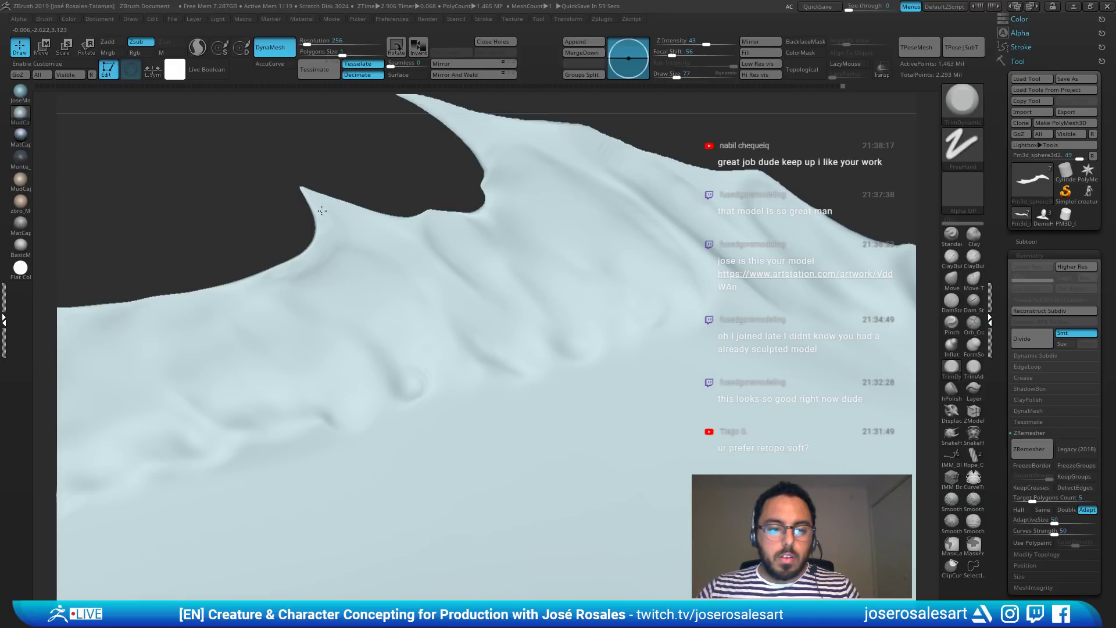
Step: Flatten and smooth the row of bumps along the fin's tapering front end at draw size 42
mouse_move(424, 296)
right_mouse_down()
mouse_move(638, 341)
mouse_move(628, 319)
mouse_move(662, 296)
mouse_move(618, 319)
mouse_move(494, 312)
mouse_move(656, 249)
right_mouse_up()
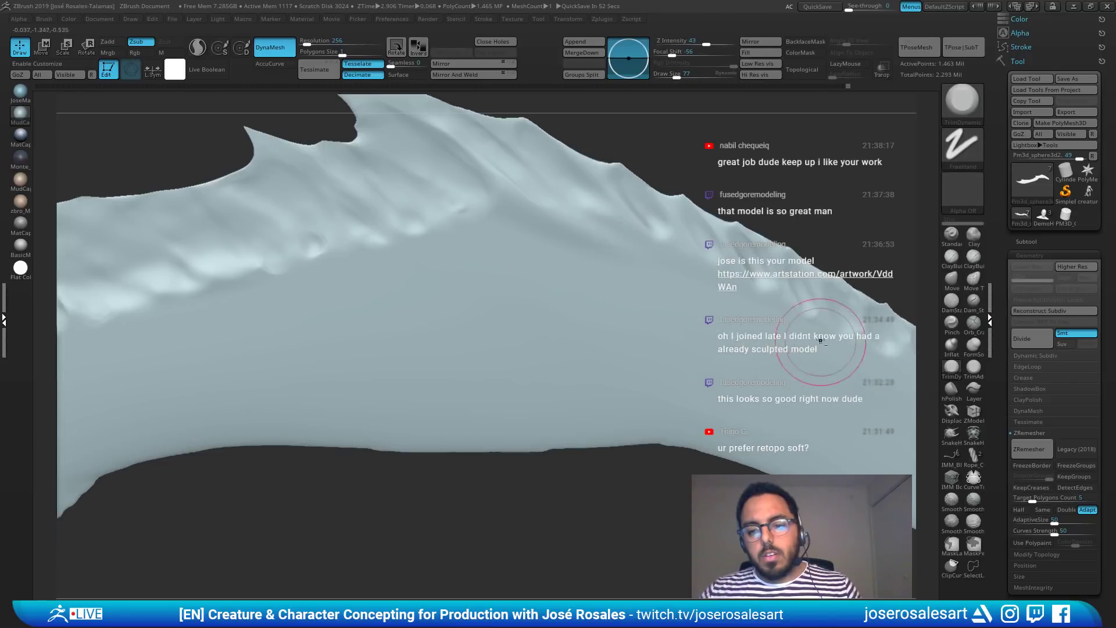
mouse_move(823, 342)
right_mouse_down("alt")
mouse_move(648, 327)
mouse_move(613, 341)
mouse_move(549, 324)
mouse_move(424, 253)
right_mouse_up("alt")
left_click(973, 507)
left_click(925, 529)
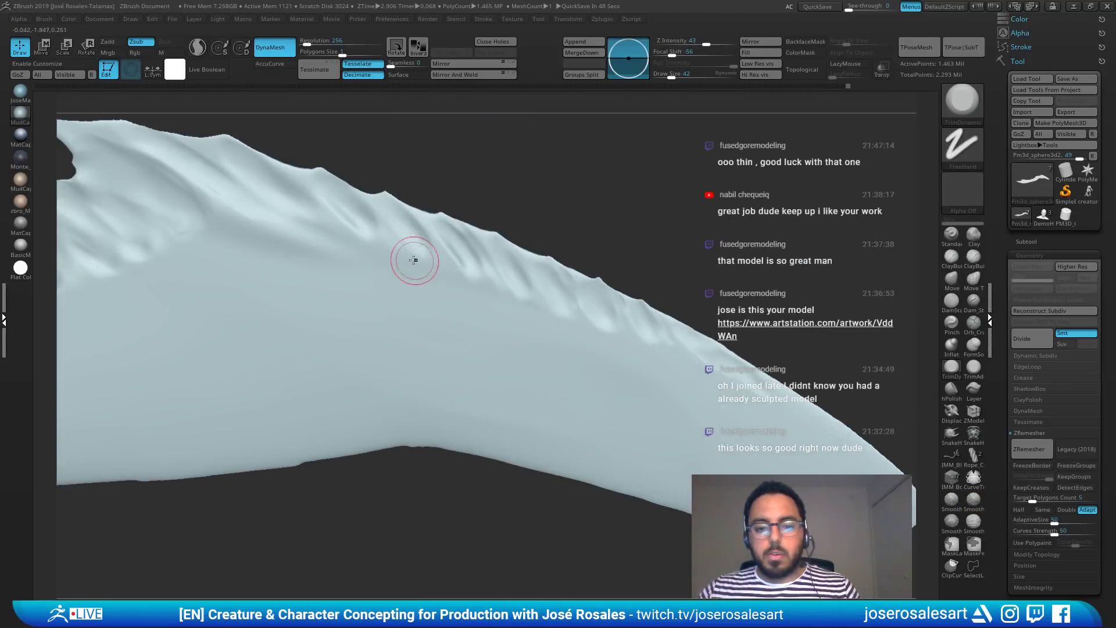
mouse_move(730, 412)
right_mouse_down()
mouse_move(884, 390)
mouse_move(767, 409)
right_mouse_up()
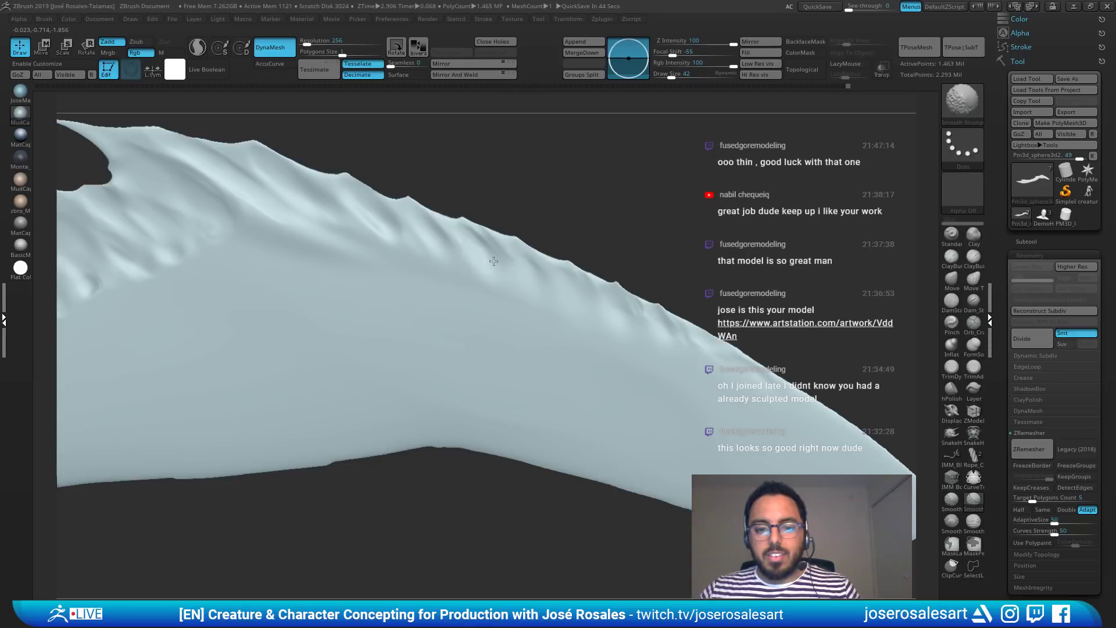
right_click_drag(431, 290, 458, 285)
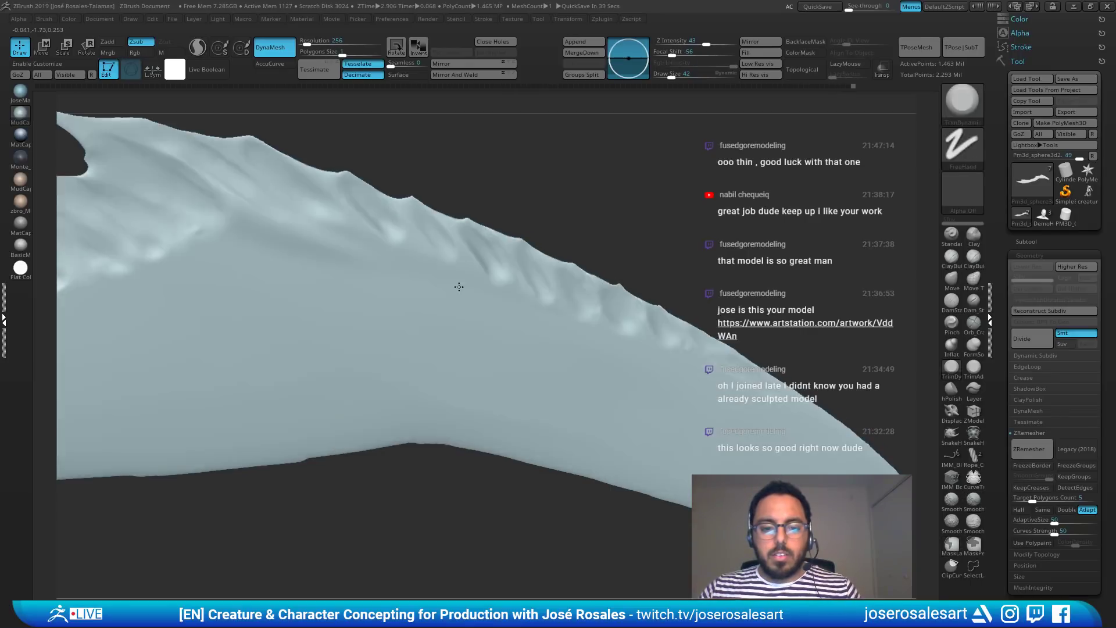
left_click_drag(411, 248, 374, 232, "shift")
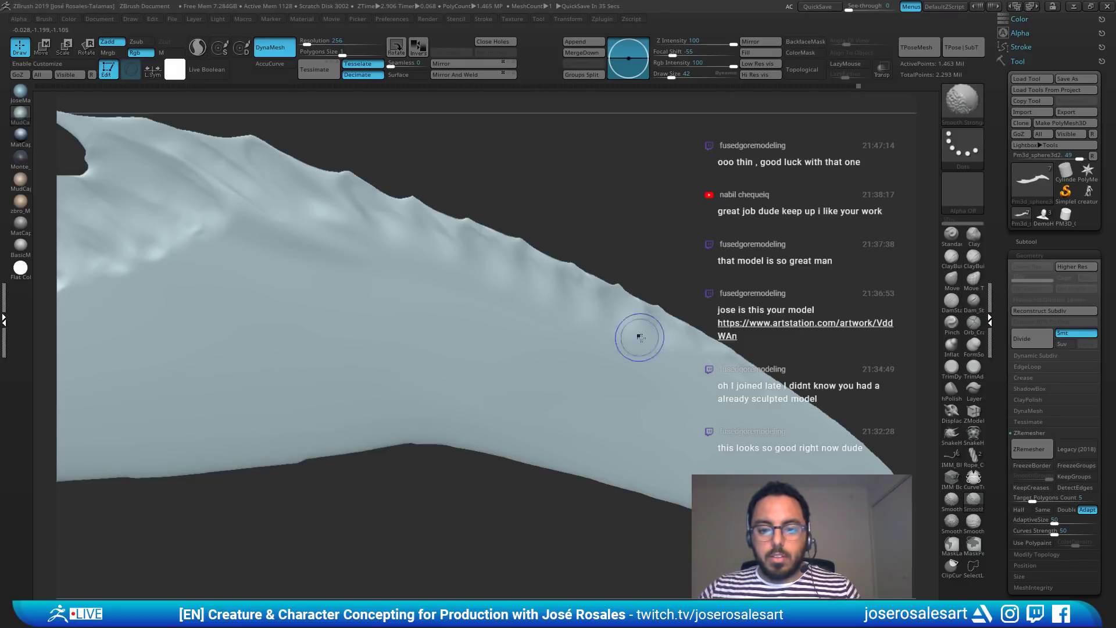
Step: Trim and smooth the broad ridges beneath the fin's spikes at draw size 129, working on both sides
key("s")
left_click_drag(290, 241, 304, 242)
right_click_drag(282, 249, 446, 311, "alt")
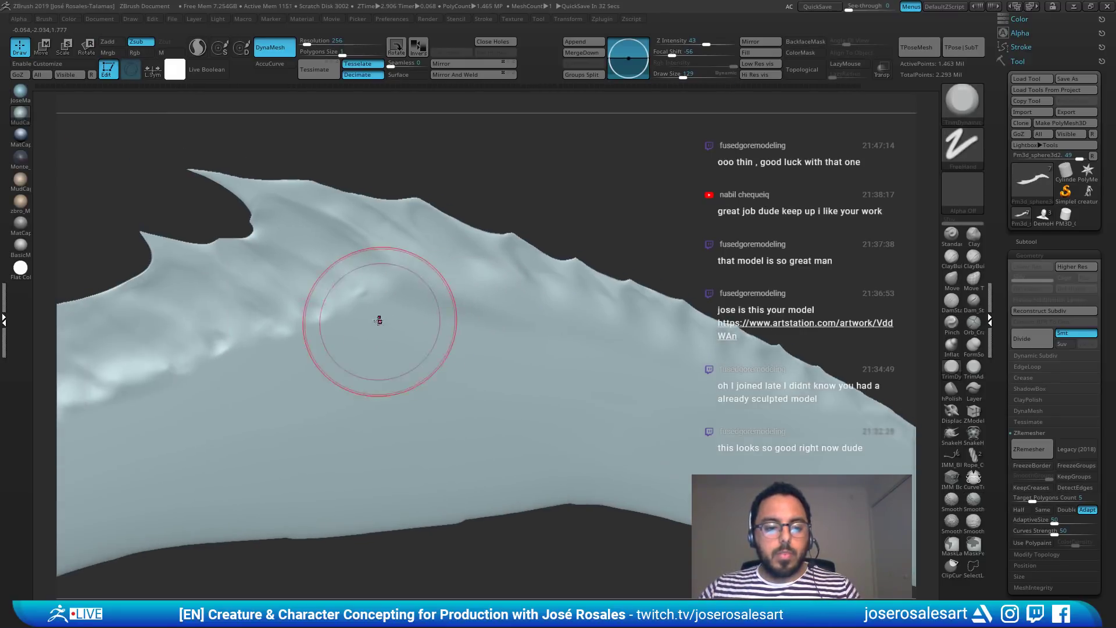
mouse_move(141, 417)
right_mouse_down()
mouse_move(241, 407)
mouse_move(437, 344)
mouse_move(564, 382)
right_mouse_up()
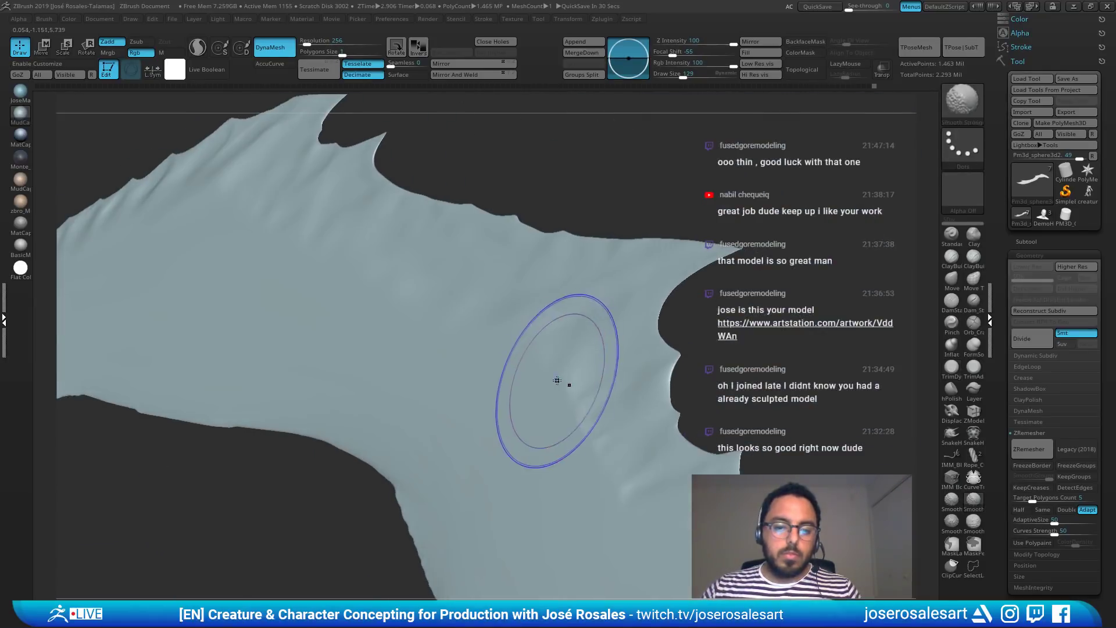
mouse_move(586, 436)
right_mouse_down()
mouse_move(541, 401)
mouse_move(582, 372)
mouse_move(610, 395)
right_mouse_up()
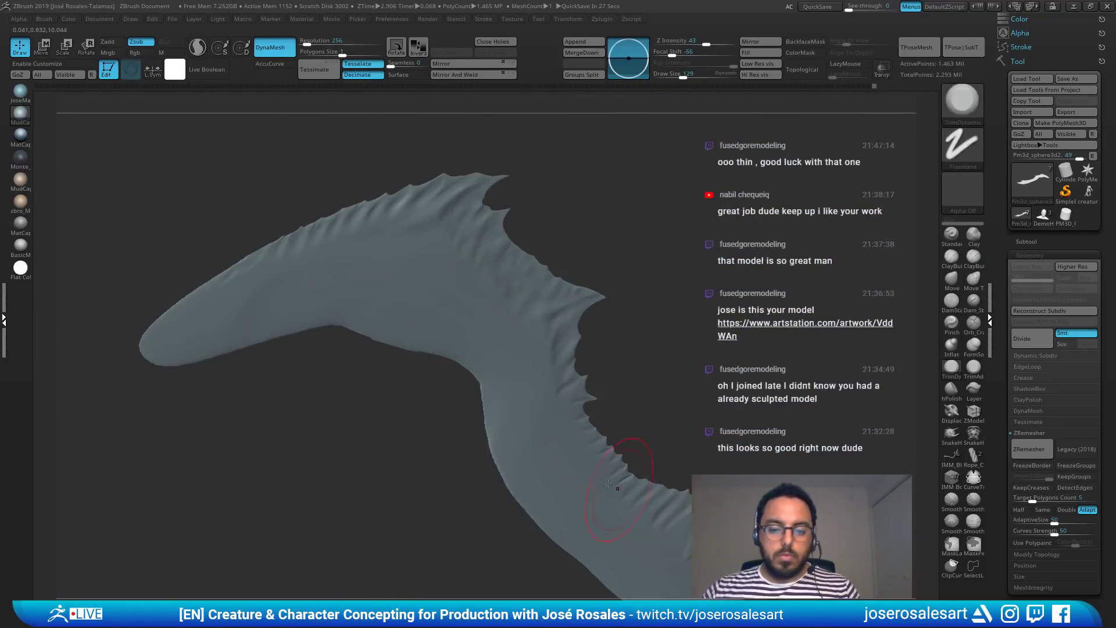
Step: Soften the ridges along the fin's middle and tail section with TrimDynamic and Smooth at draw size 69
right_click_drag(628, 451, 595, 480, "ctrl")
key("s")
left_click_drag(595, 479, 586, 479)
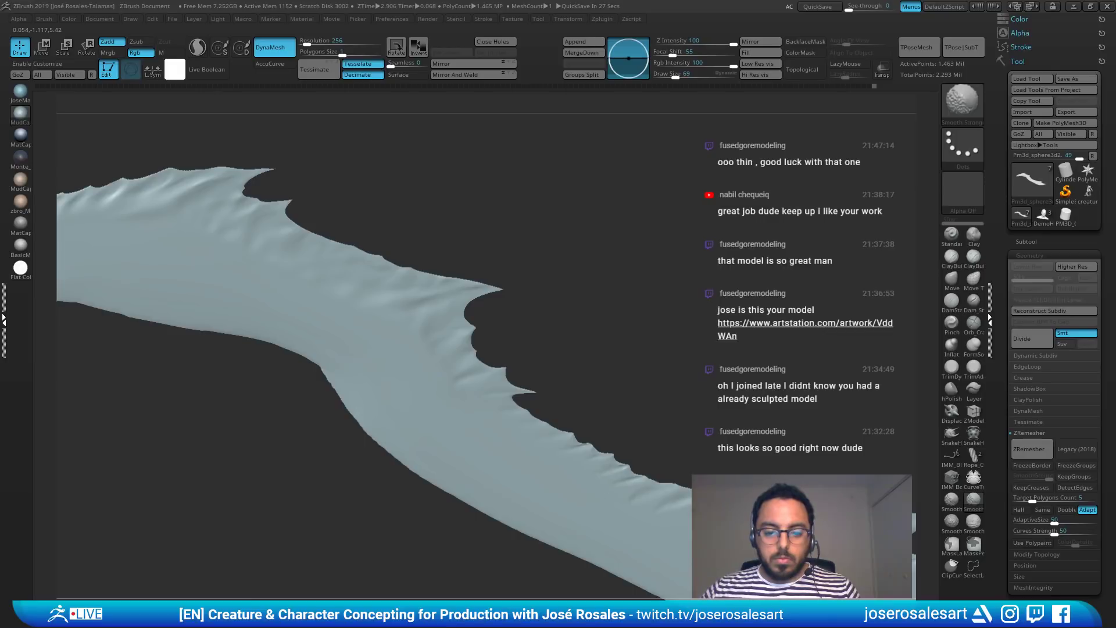
right_click_drag(759, 408, 570, 327, "alt")
key("shift")
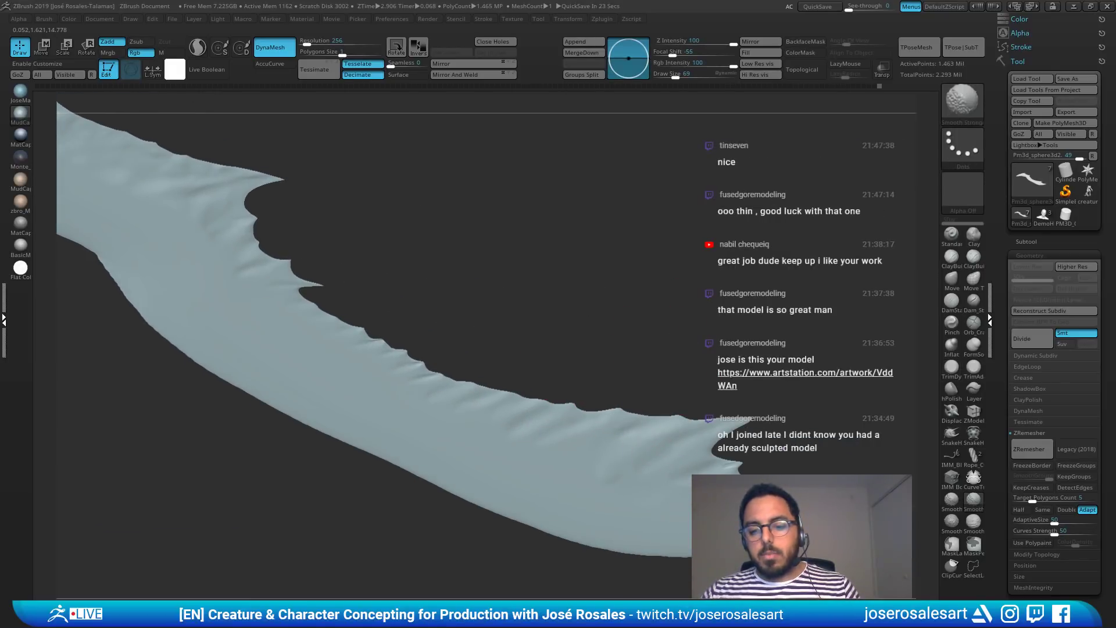
left_click_drag(576, 389, 561, 401)
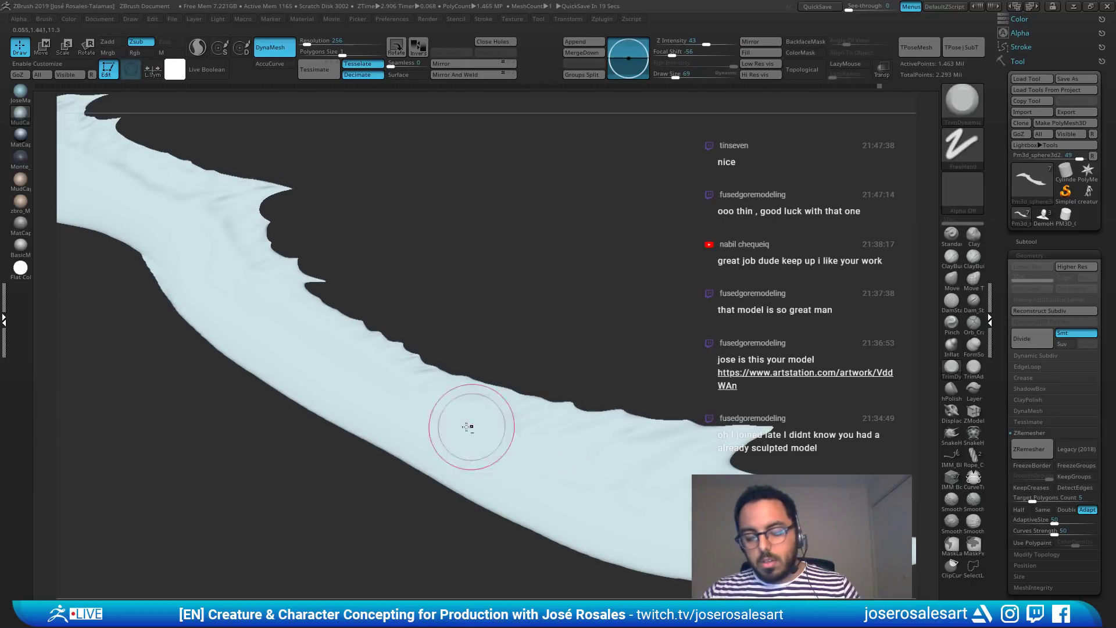
left_click_drag(482, 448, 342, 393, "shift")
mouse_move(407, 308)
left_mouse_down("alt")
mouse_move(411, 351)
mouse_move(384, 412)
left_mouse_up("alt")
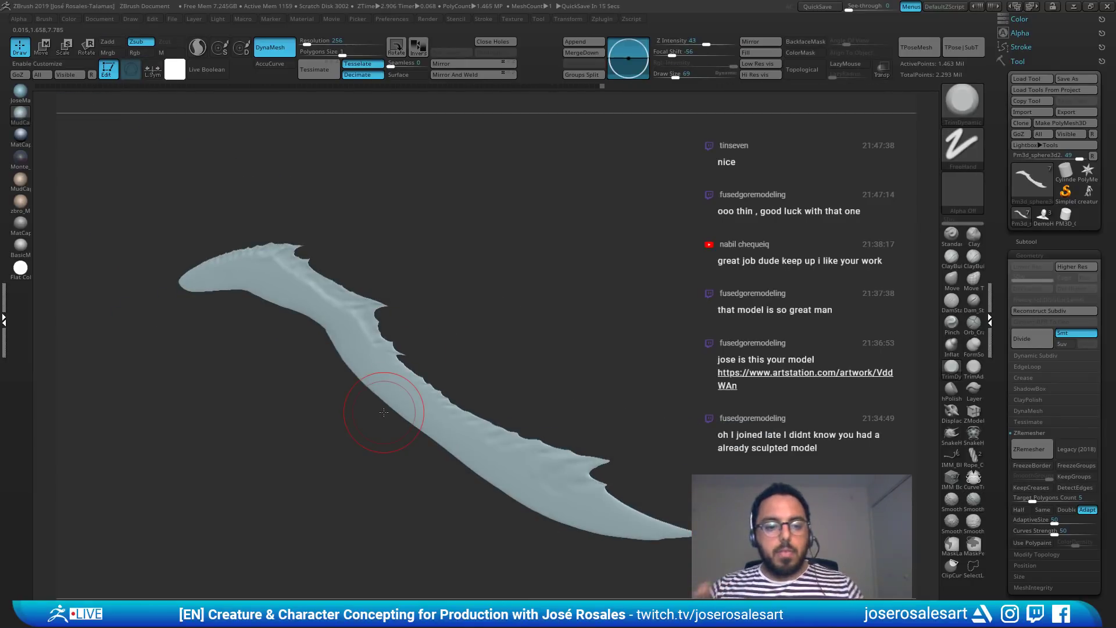
Step: Smooth the remaining ridges around the middle spikes on the fin's opposite side
mouse_move(401, 378)
left_mouse_down()
mouse_move(424, 329)
mouse_move(459, 327)
mouse_move(449, 330)
mouse_move(549, 274)
left_mouse_up()
left_click_drag(431, 272, 381, 332, "alt")
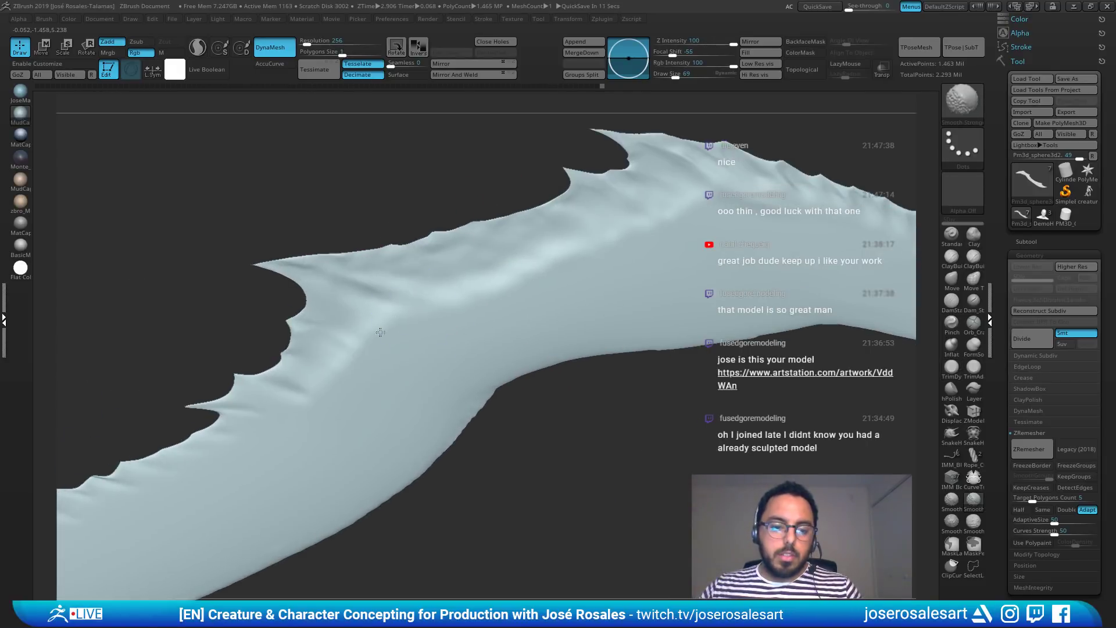
left_click_drag(317, 198, 318, 259, "alt")
Step: Frame the back fin and set the ZRemesher AdaptiveSize to 80
mouse_move(695, 199)
left_mouse_down()
mouse_move(688, 252)
mouse_move(867, 149)
mouse_move(938, 174)
left_mouse_up()
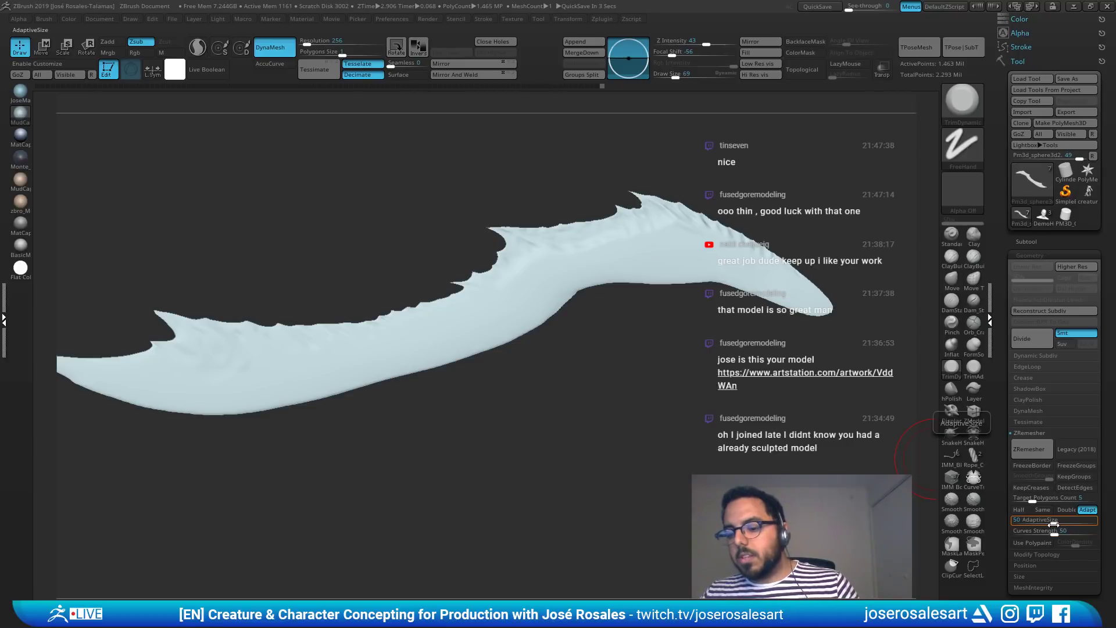
left_click_drag(1055, 524, 1066, 523)
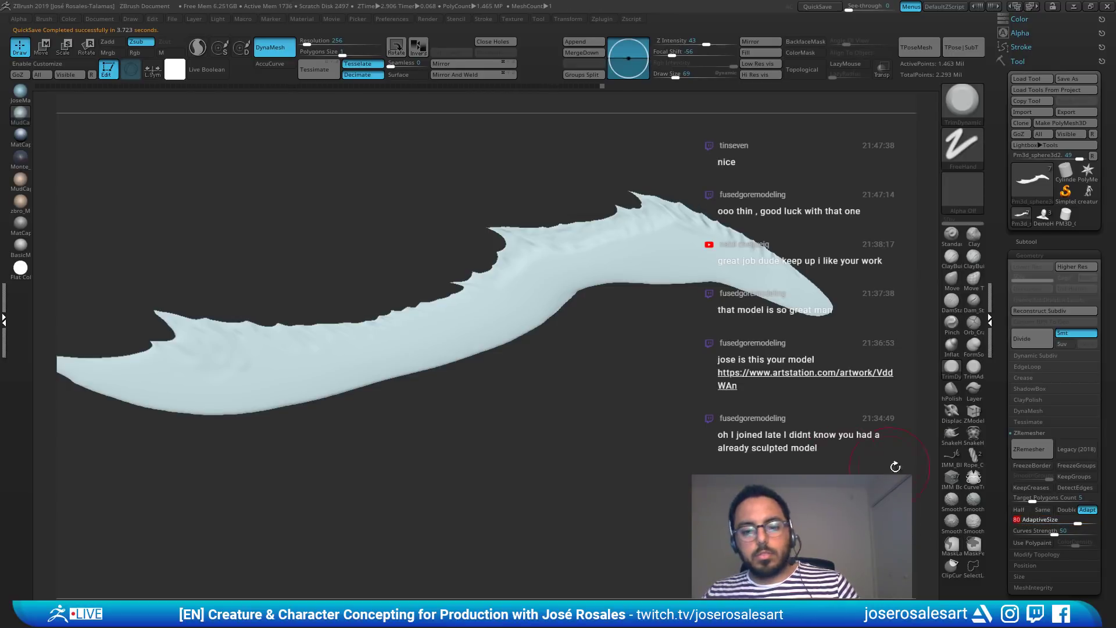
Step: Enable Use Polypaint in the ZRemesher settings and set ColorDensity to about 1.35
left_click(1033, 542)
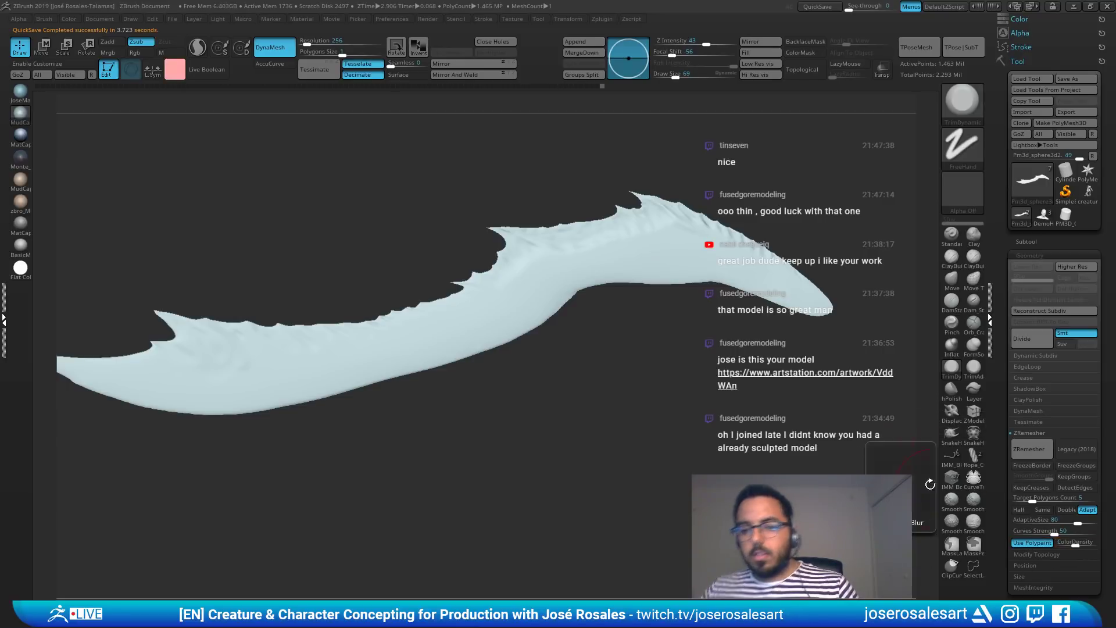
left_click_drag(278, 282, 359, 260, "alt")
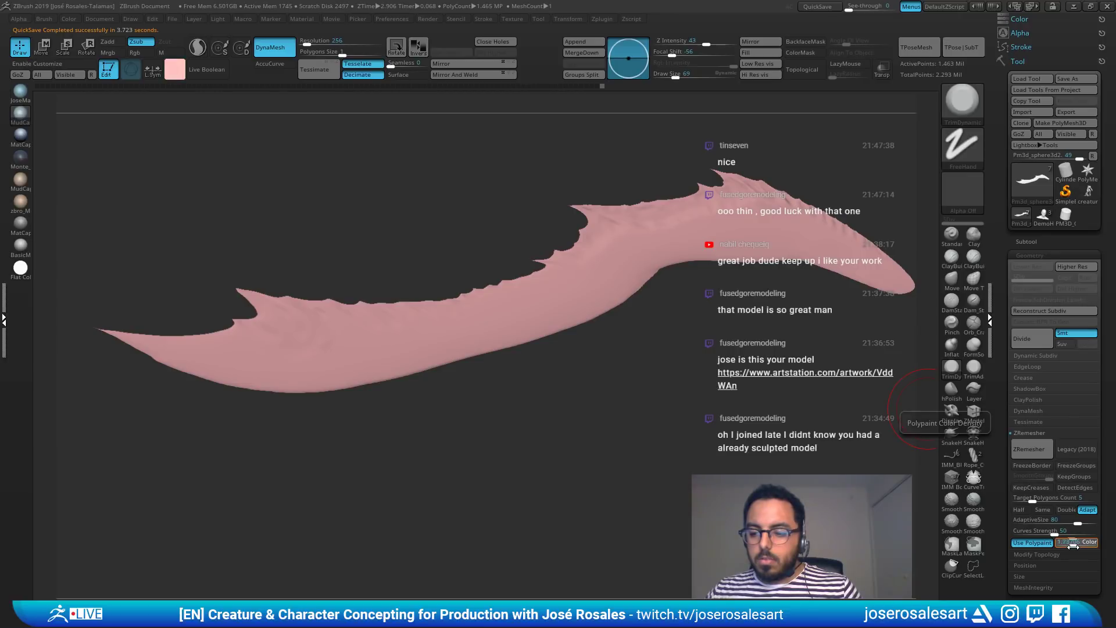
left_click_drag(1077, 547, 1073, 546)
left_click(1070, 546)
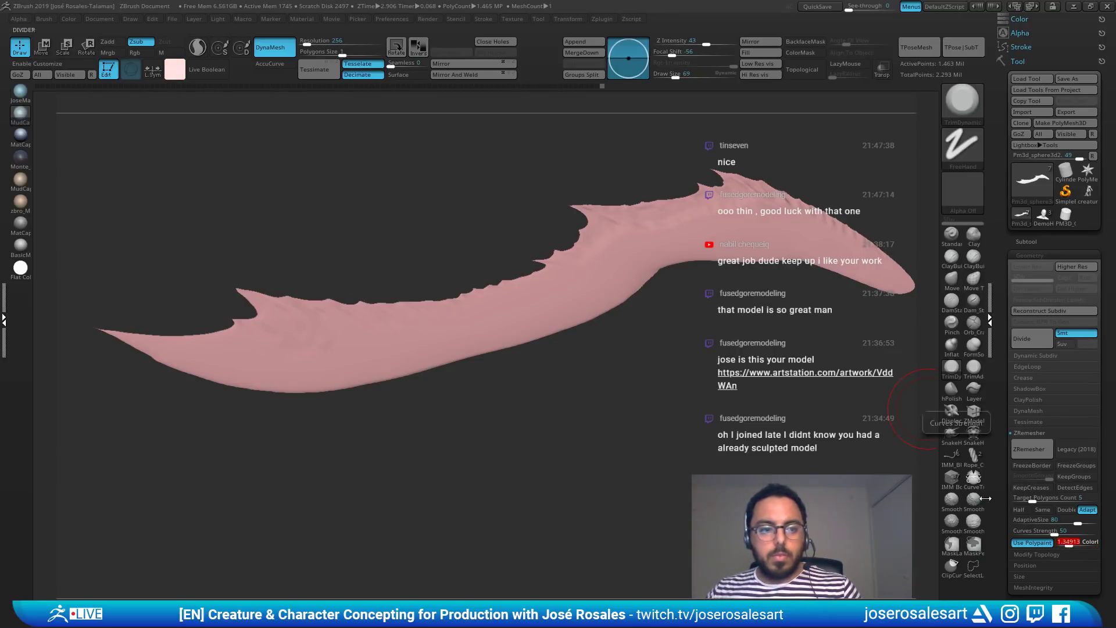
Step: Set the fin's colour to white and the ZRemesher ColorDensity to about 1.87
left_click(173, 69)
left_click_drag(145, 100, 100, 21)
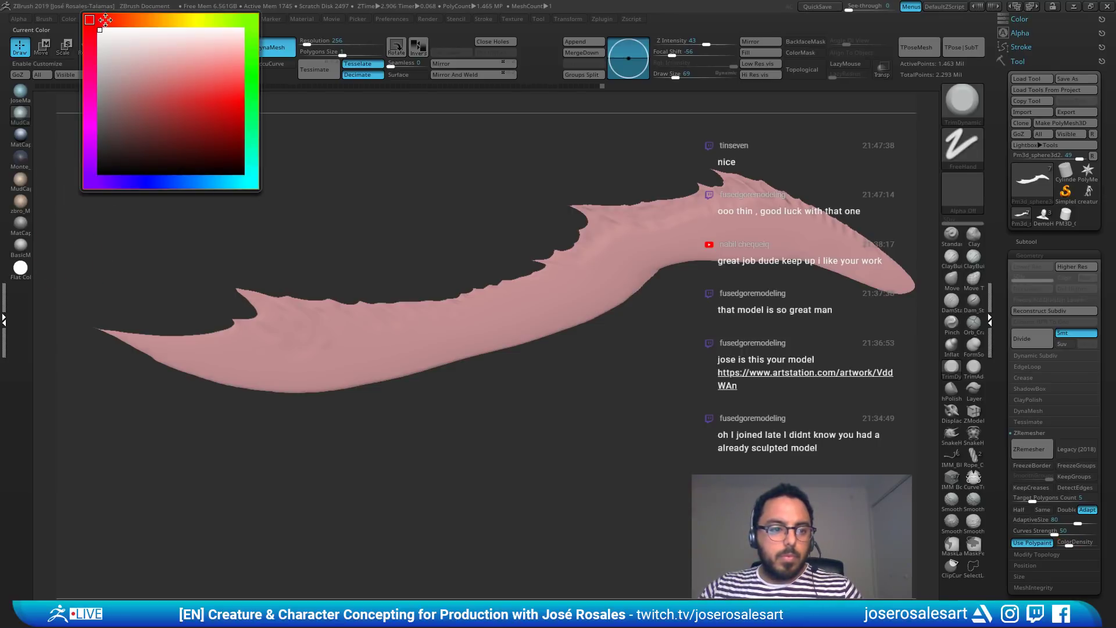
left_click_drag(434, 215, 549, 146, "alt")
left_click(1020, 19)
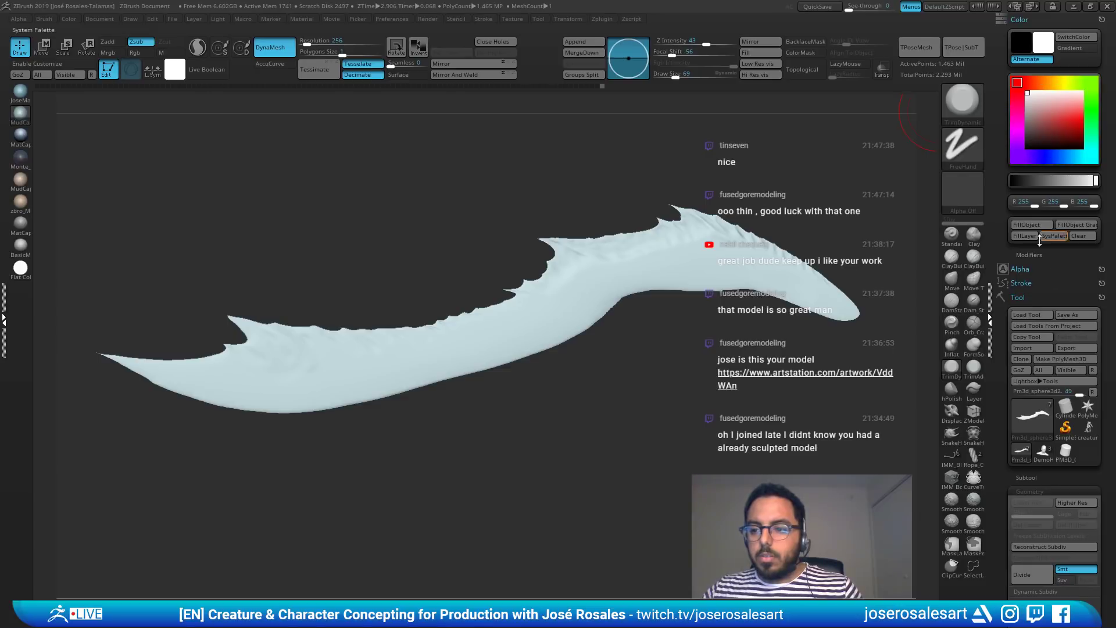
left_click_drag(1009, 420, 1009, 110)
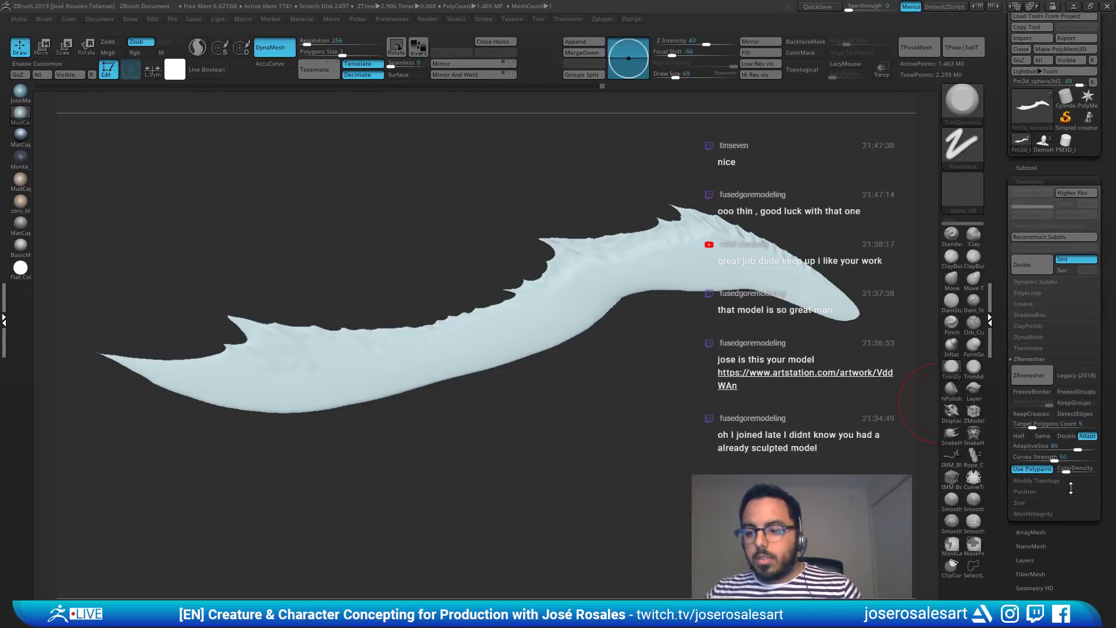
left_click_drag(1069, 469, 1072, 472)
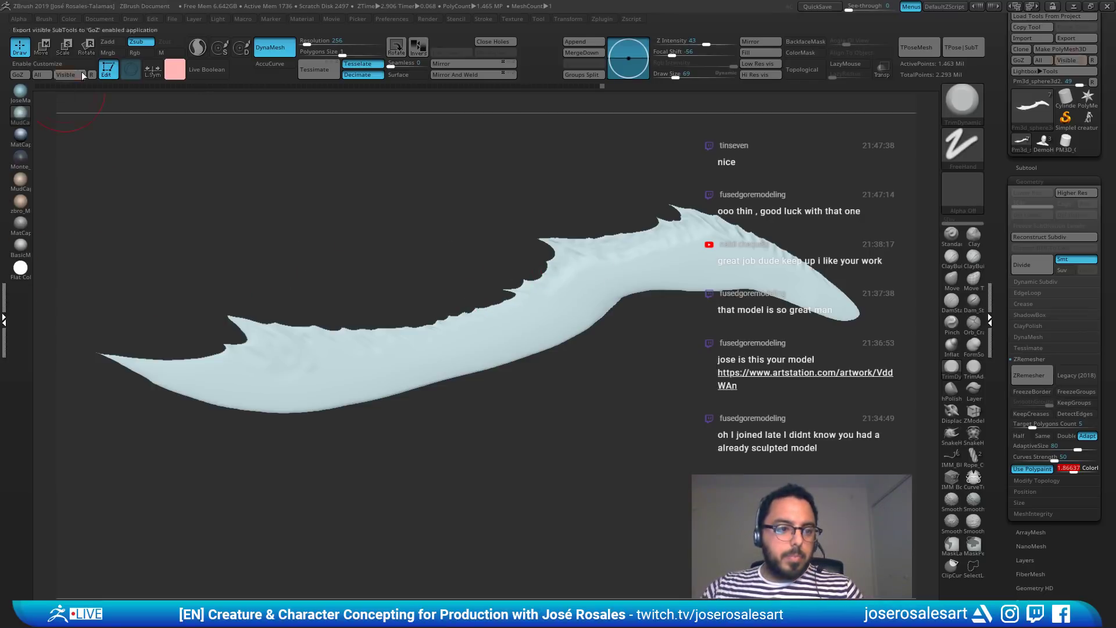
Step: Limit the TrimDynamic brush to Rgb and paint pink density colour over the fin's middle and front spikes
left_click(136, 45)
left_click(139, 53)
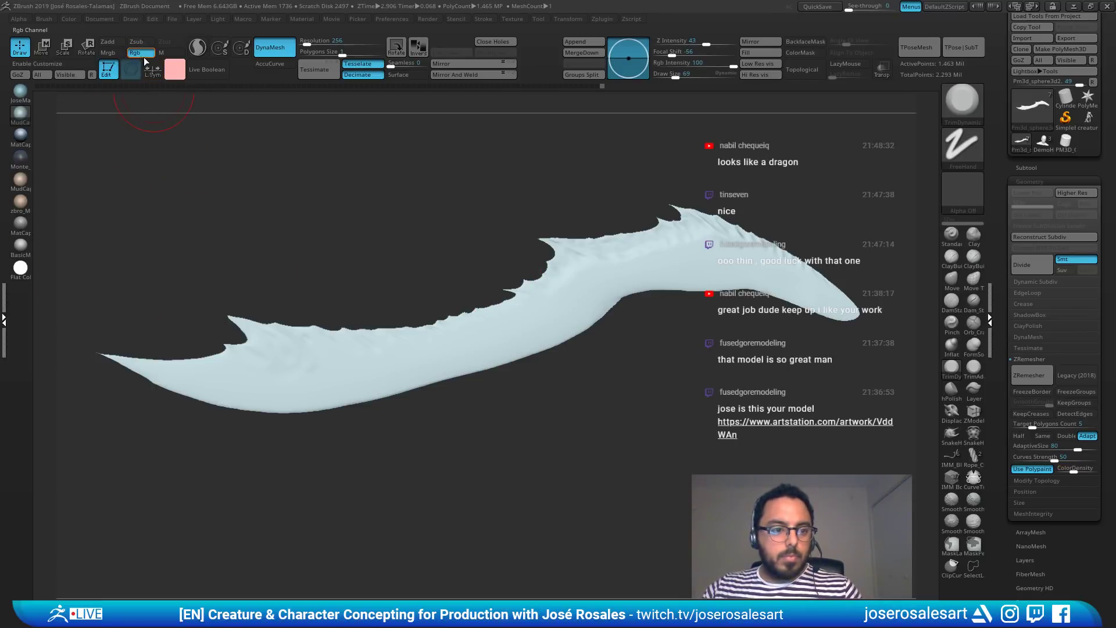
right_click_drag(675, 288, 644, 269, "ctrl")
left_click_drag(602, 231, 497, 242)
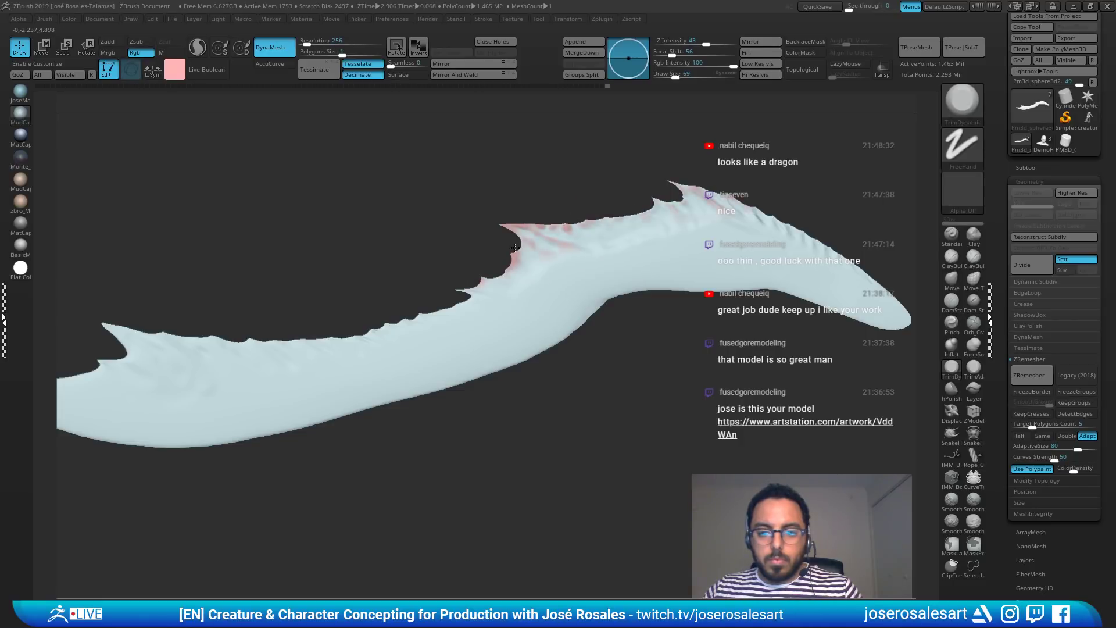
left_click_drag(763, 214, 877, 286)
mouse_move(334, 235)
left_mouse_down()
mouse_move(384, 236)
mouse_move(334, 237)
left_mouse_up()
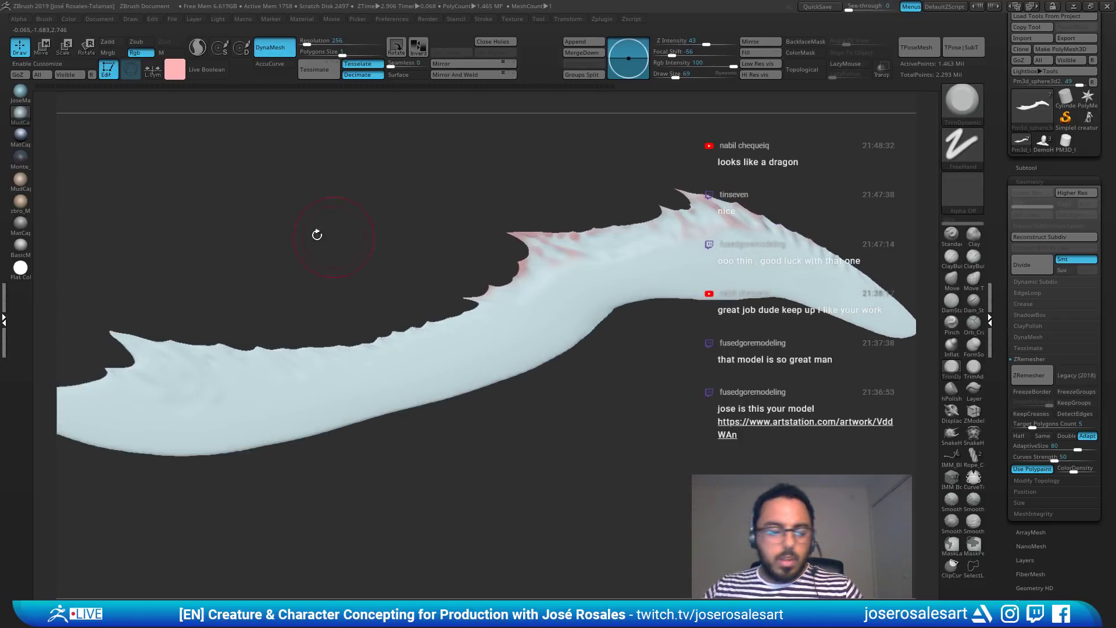
Step: Switch to the Standard brush with Rgb only and paint pink density colour around the fin's middle and front spikes
key("b")
key("s")
key("t")
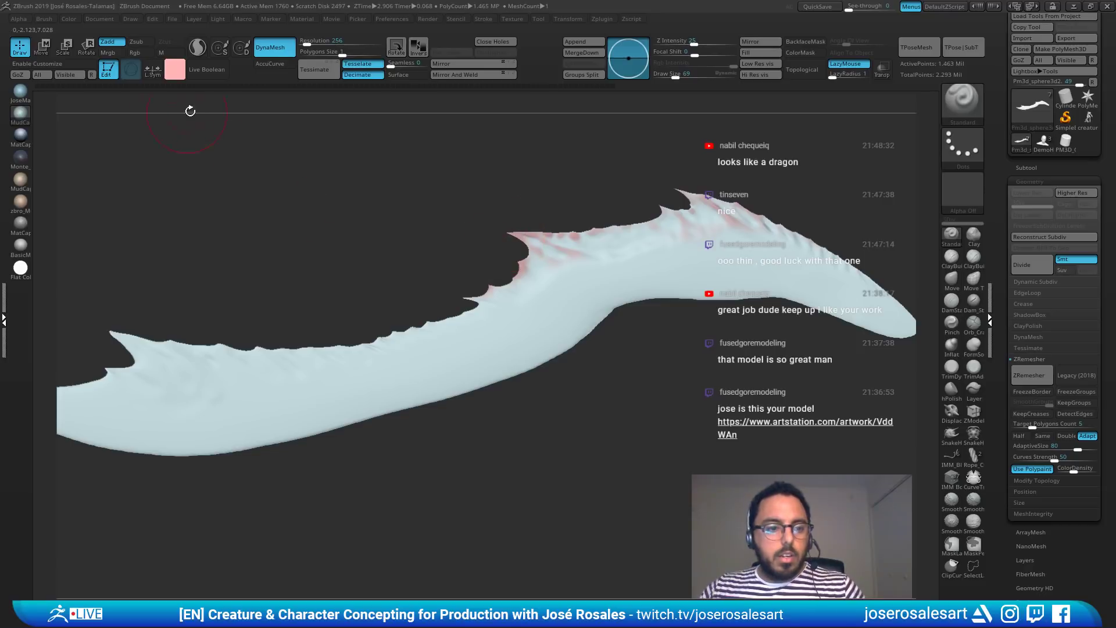
left_click(142, 53)
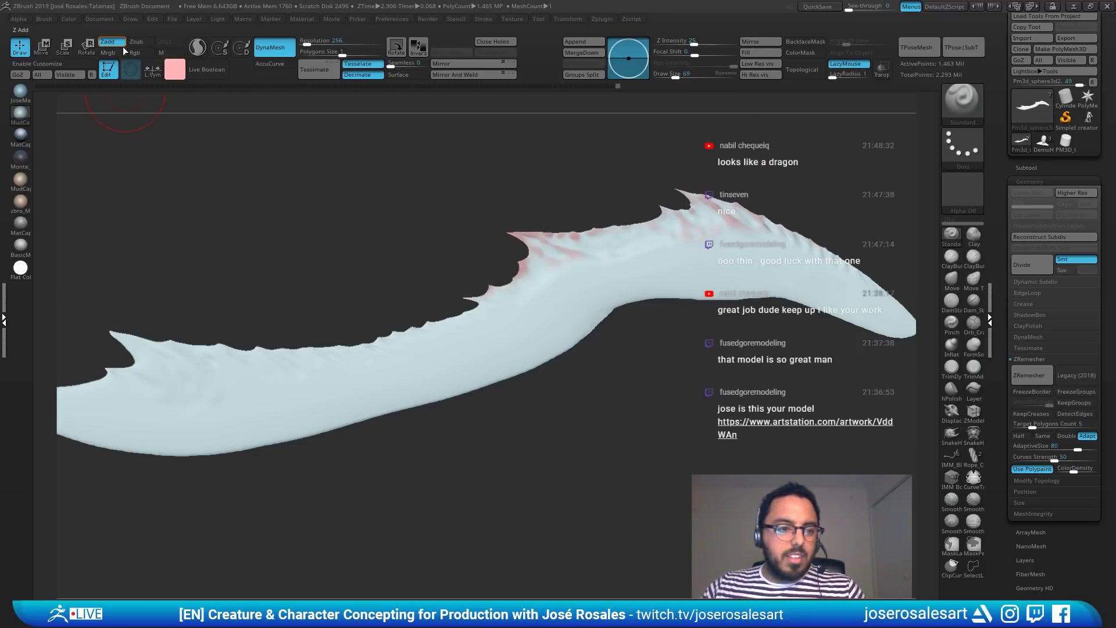
left_click(120, 43)
left_click(138, 53)
mouse_move(522, 245)
left_mouse_down()
mouse_move(578, 230)
mouse_move(551, 260)
left_mouse_up()
mouse_move(550, 262)
right_mouse_down()
mouse_move(532, 258)
mouse_move(568, 257)
mouse_move(593, 239)
right_mouse_up()
mouse_move(541, 260)
left_mouse_down()
mouse_move(588, 230)
mouse_move(658, 220)
left_mouse_up()
Step: Paint pink density colour along the fin's upper edge and tail tip at draw size 169
key("s")
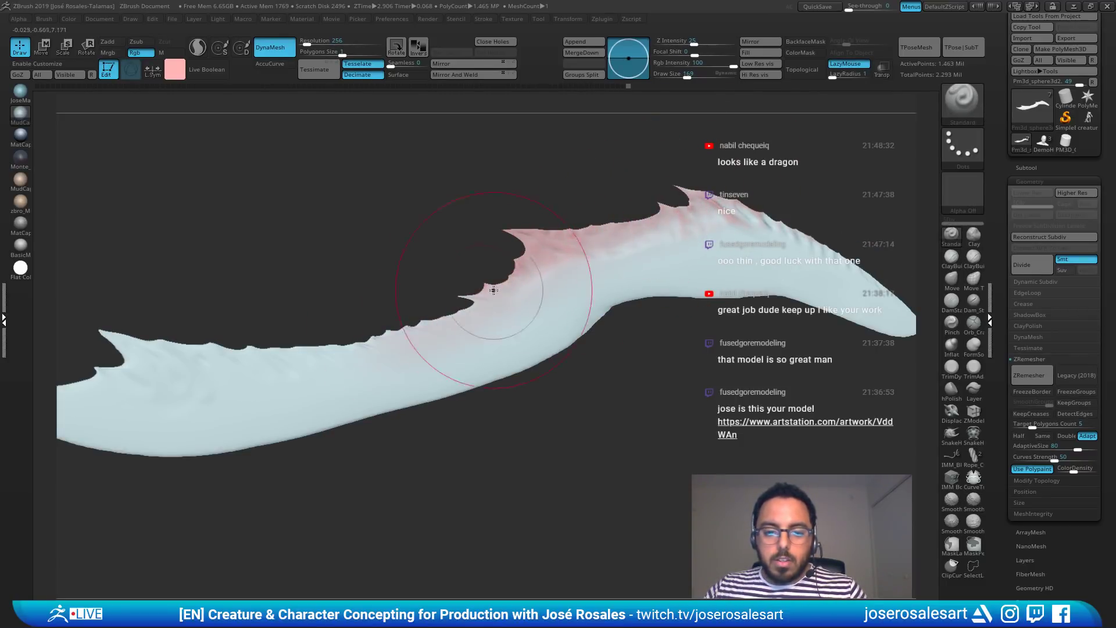
mouse_move(378, 326)
left_mouse_down()
mouse_move(265, 348)
mouse_move(253, 340)
left_mouse_up()
right_click_drag(254, 316, 446, 305, "alt")
left_click_drag(378, 314, 389, 314)
mouse_move(389, 315)
right_mouse_down()
mouse_move(235, 342)
mouse_move(401, 335)
right_mouse_up()
left_click_drag(561, 383, 696, 361)
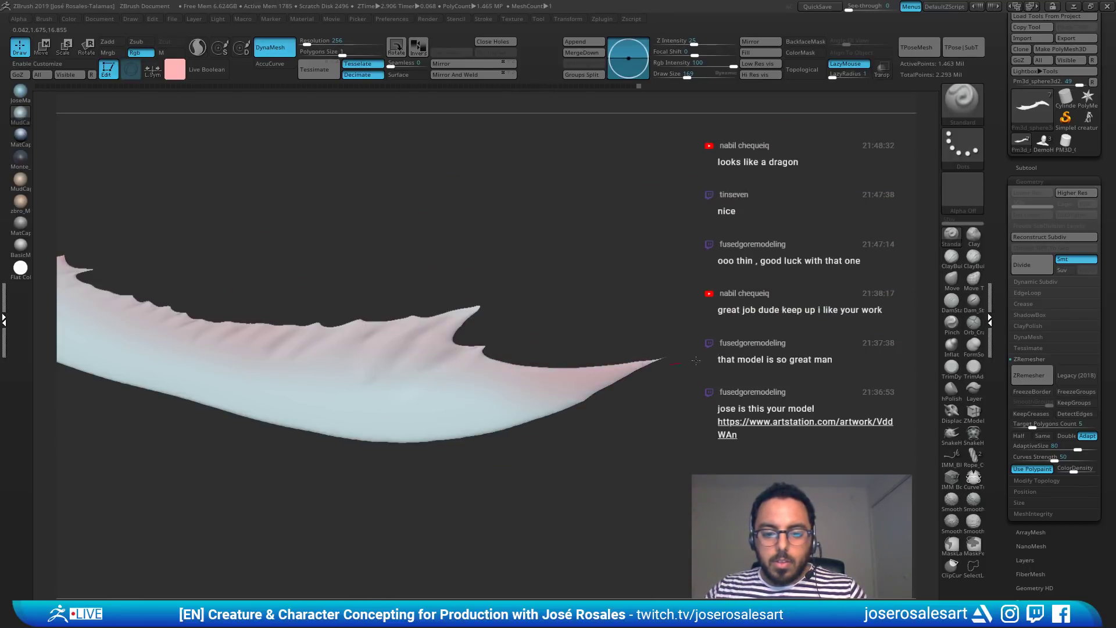
Step: Paint pink density colour along the upper edge and spikes on the fin's opposite side
mouse_move(518, 355)
left_mouse_down()
mouse_move(560, 328)
mouse_move(500, 356)
left_mouse_up()
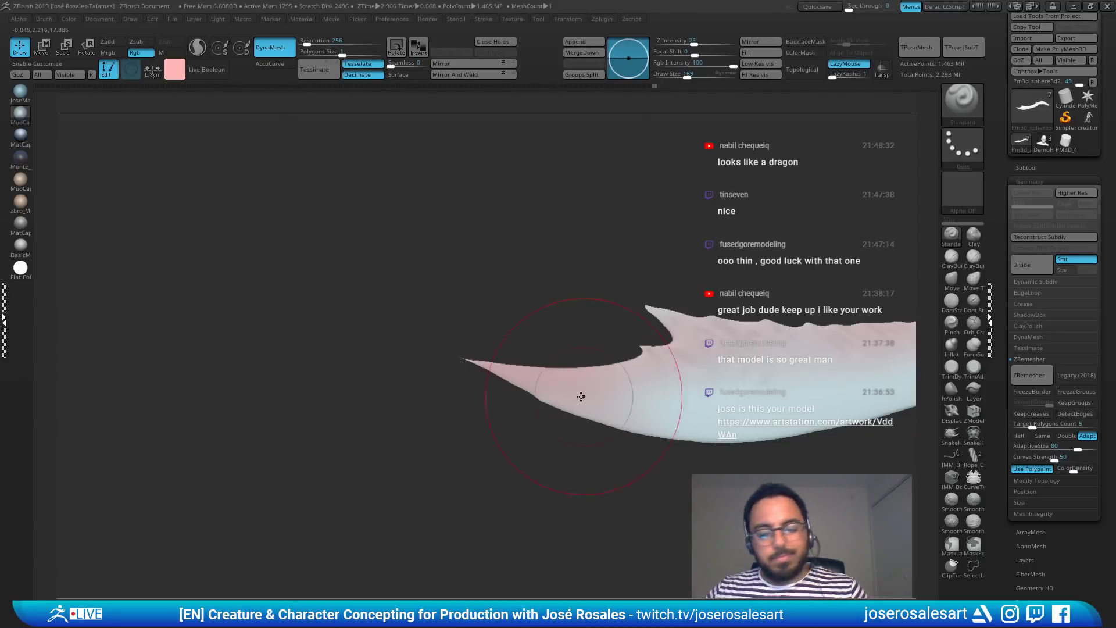
left_click_drag(750, 374, 422, 413, "alt")
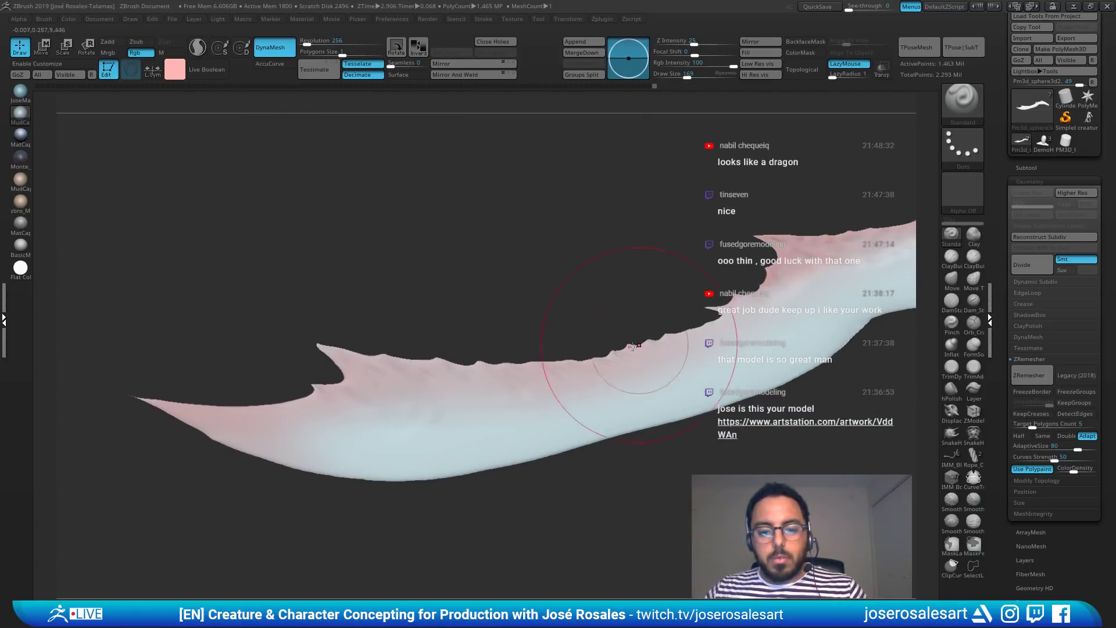
left_click_drag(773, 303, 543, 357, "alt")
left_click_drag(833, 256, 668, 304)
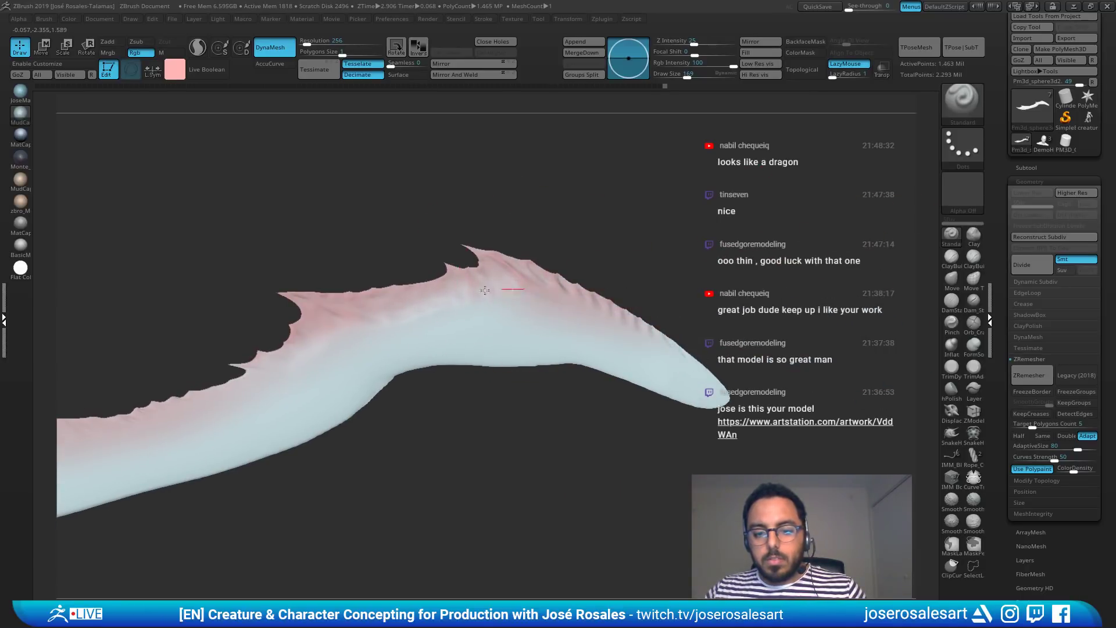
mouse_move(279, 349)
left_mouse_down()
mouse_move(349, 318)
mouse_move(661, 312)
mouse_move(873, 378)
left_mouse_up()
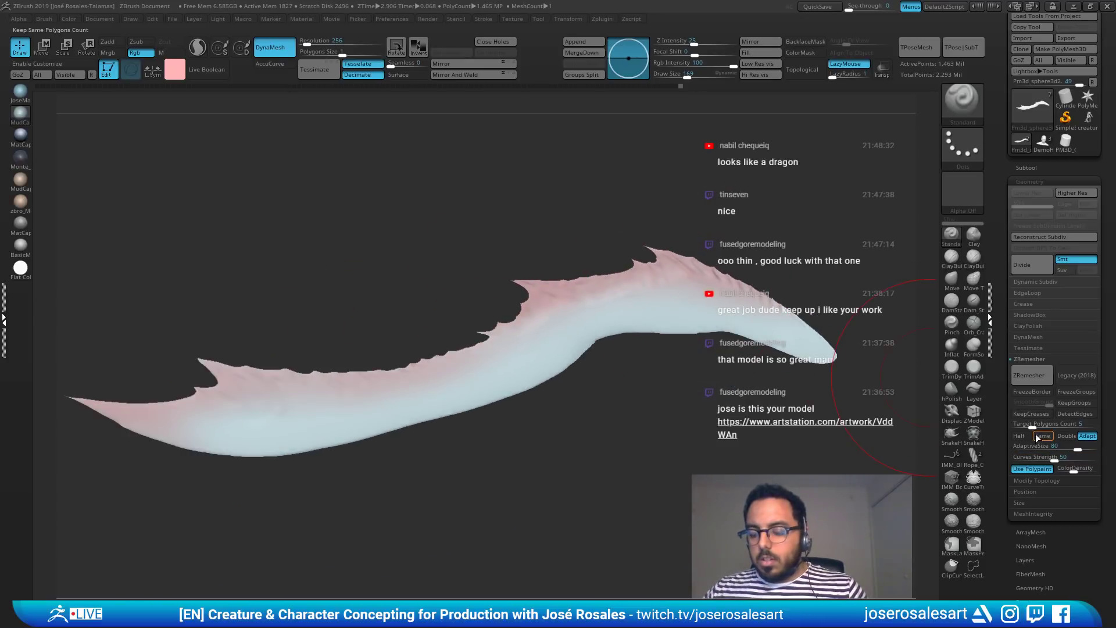
Step: Set the ZRemesher Target Polygons Count to 3 and run ZRemesher on the painted fin
left_click(1028, 426)
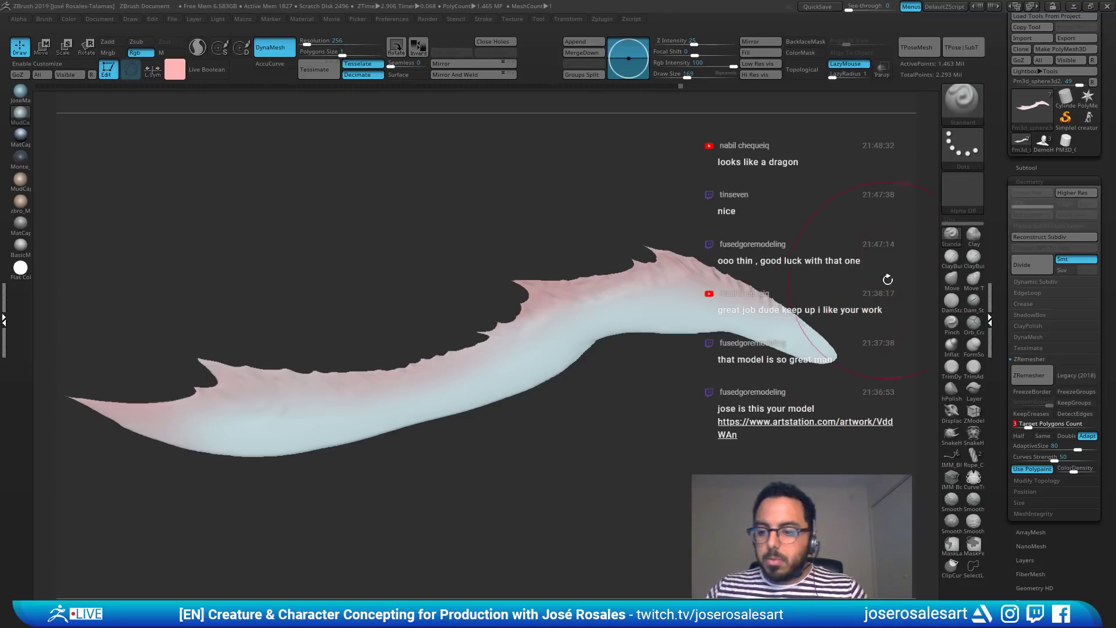
left_click_drag(888, 280, 970, 385)
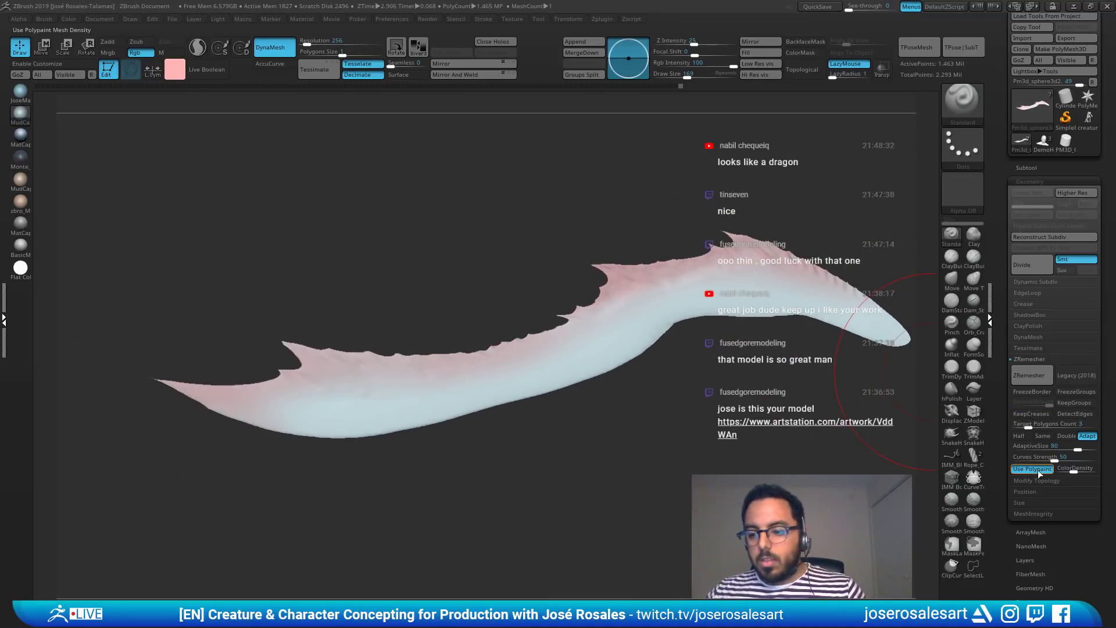
left_click(1030, 375)
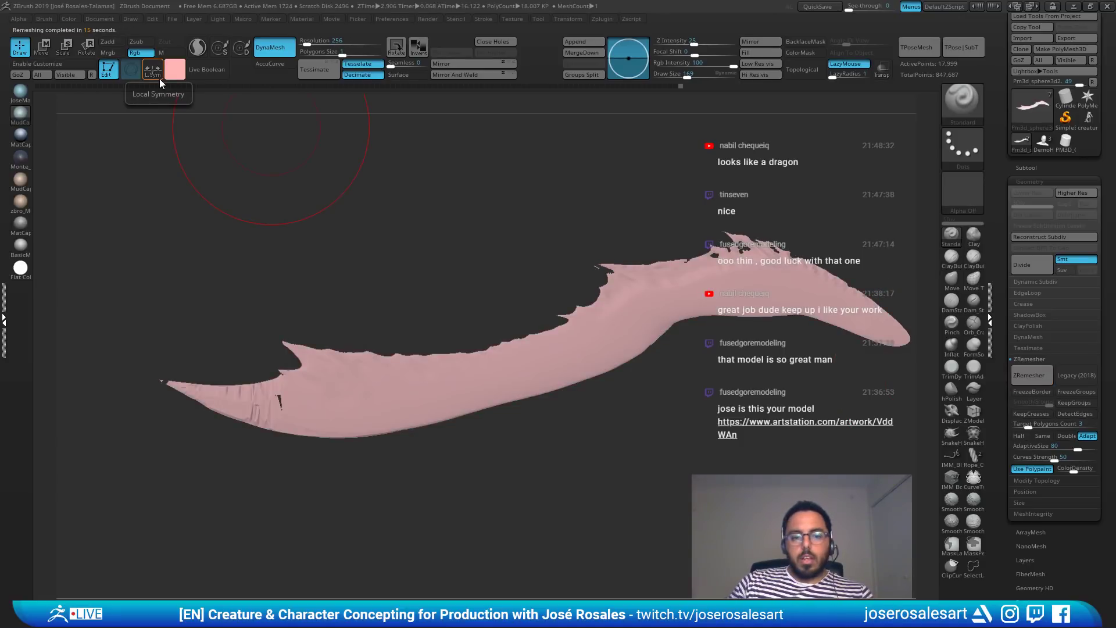
Step: Check the remeshed fin's wireframe around the front spikes and undo the remesh
key("s")
left_click_drag(805, 330, 792, 330)
mouse_move(792, 331)
right_mouse_down("alt")
mouse_move(820, 345)
mouse_move(762, 269)
mouse_move(681, 390)
right_mouse_up("alt")
key("shift+f")
left_click_drag(681, 390, 673, 364)
right_click_drag(674, 364, 663, 350)
key("ctrl+z")
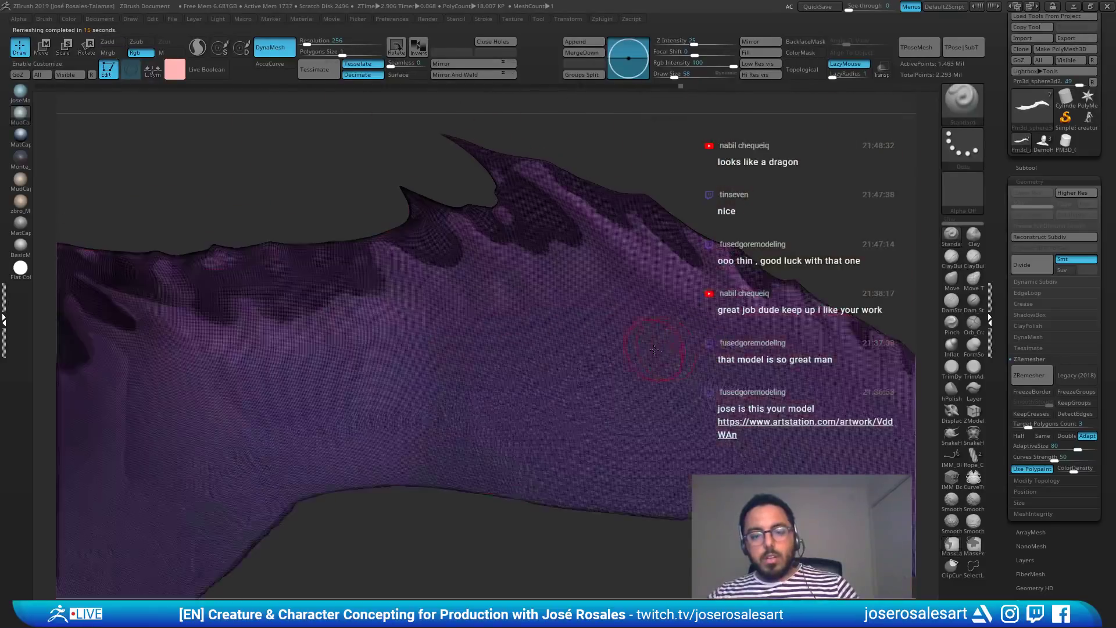
Step: Examine the original fin's polygon density and thinness along the front, middle and tail on both sides
left_click_drag(470, 349, 536, 272)
mouse_move(536, 273)
right_mouse_down()
mouse_move(570, 291)
mouse_move(592, 256)
right_mouse_up()
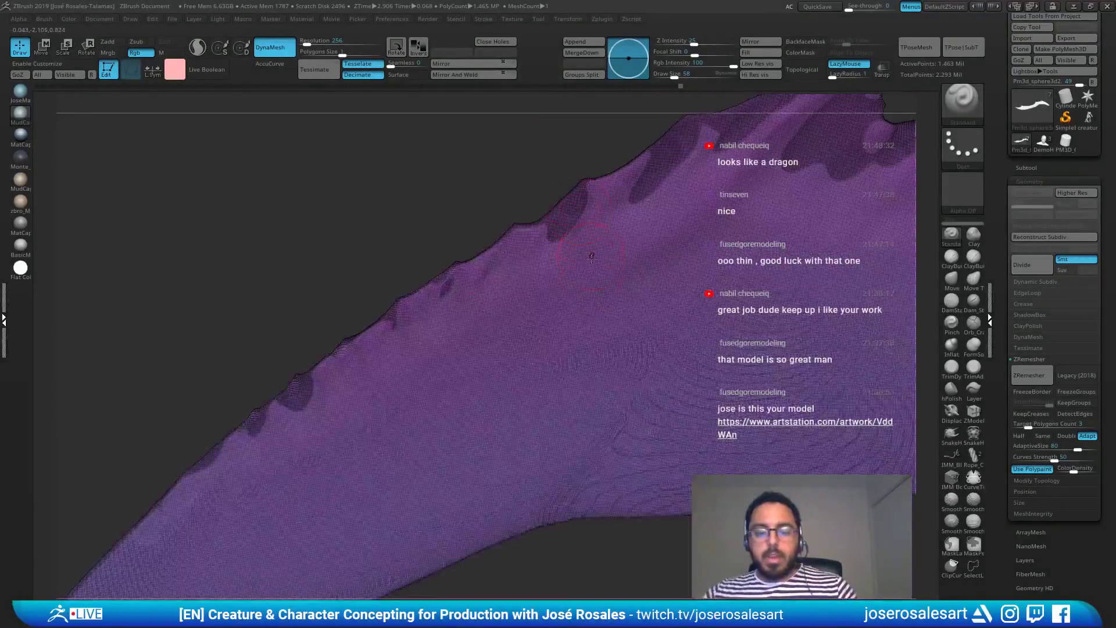
key("shift+f")
right_click_drag(624, 330, 551, 266, "ctrl")
mouse_move(655, 248)
right_mouse_down()
mouse_move(399, 304)
mouse_move(438, 276)
mouse_move(577, 244)
right_mouse_up()
key("shift+f")
right_click_drag(411, 229, 217, 99, "alt")
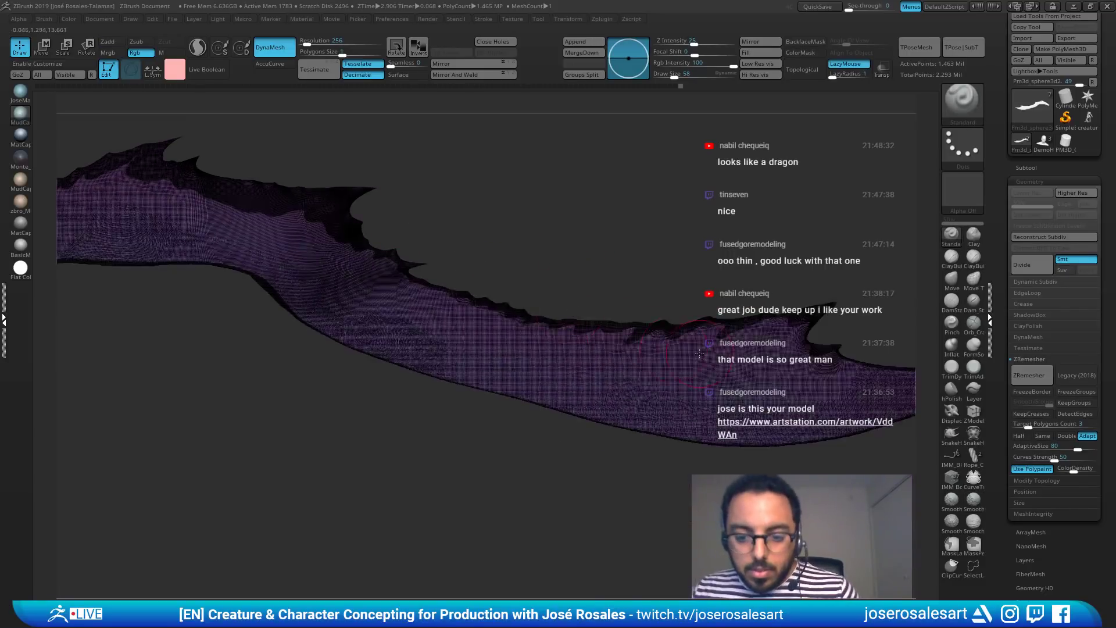
right_click_drag(651, 326, 494, 308, "alt")
right_click_drag(558, 338, 727, 213)
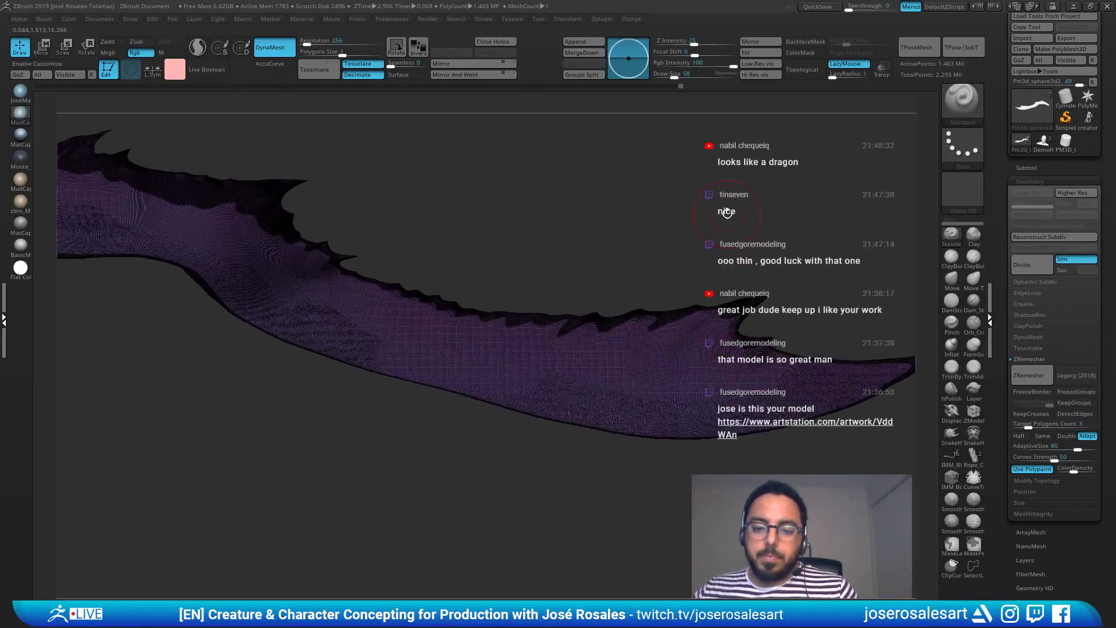
right_click_drag(704, 302, 632, 278)
right_click_drag(728, 278, 722, 428)
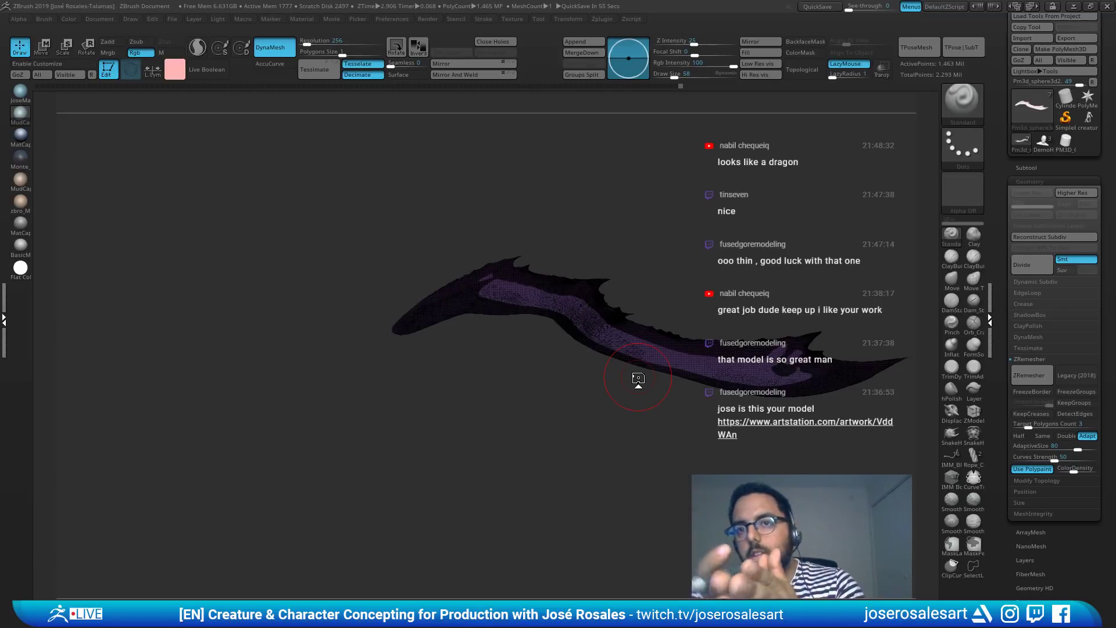
Step: Centre the transform gizmo on the fin and scale the fin along X to thicken it
left_click_drag(638, 378, 567, 415)
key("f")
key("r")
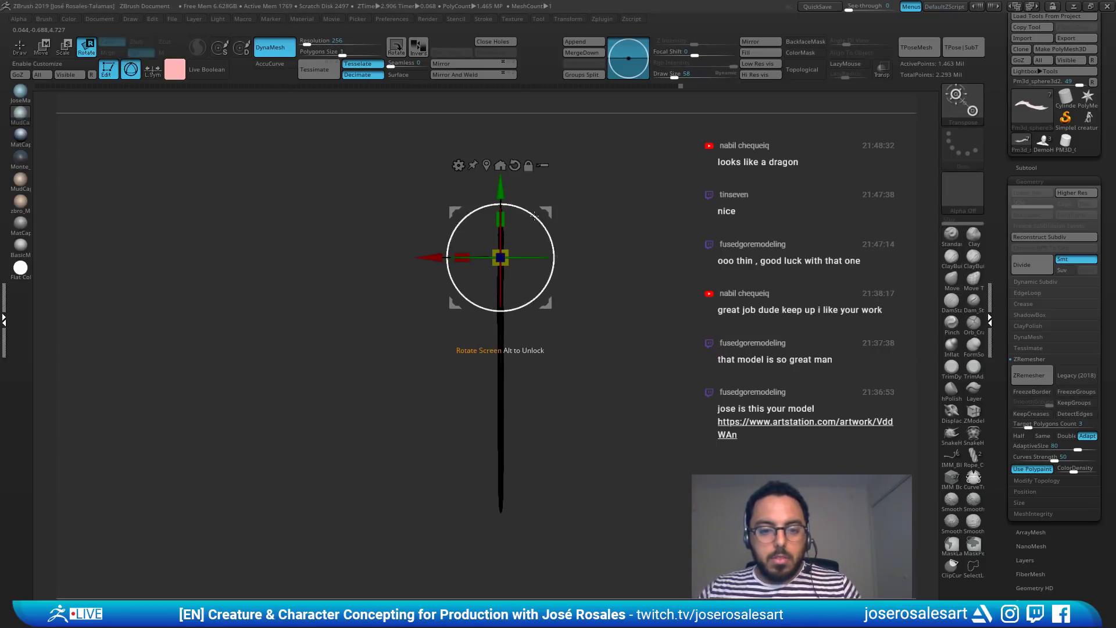
left_click(487, 166)
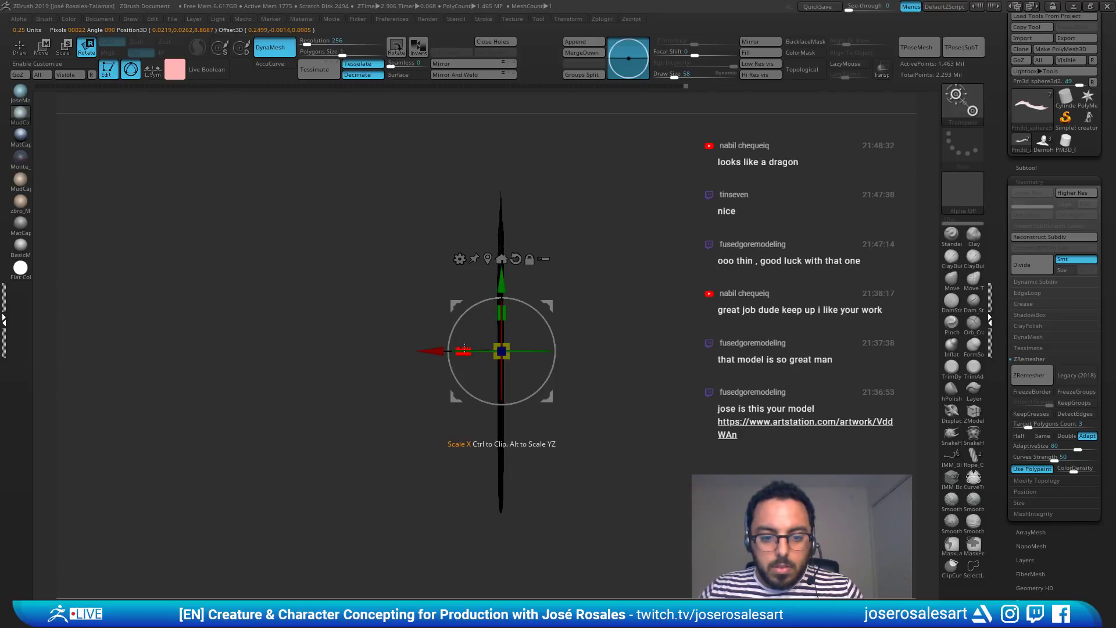
left_click_drag(328, 355, 617, 299)
key("f")
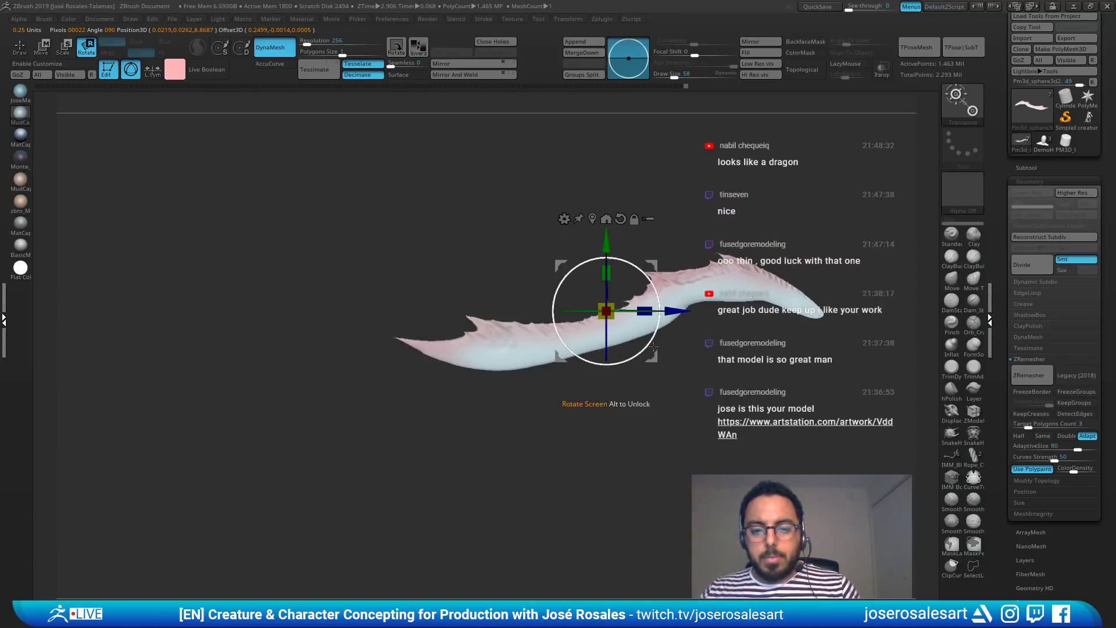
left_click_drag(538, 300, 418, 308, "shift")
mouse_move(605, 310)
left_mouse_down()
mouse_move(284, 331)
mouse_move(494, 326)
mouse_move(348, 329)
mouse_move(552, 291)
mouse_move(763, 204)
mouse_move(774, 286)
mouse_move(738, 279)
mouse_move(753, 300)
left_mouse_up()
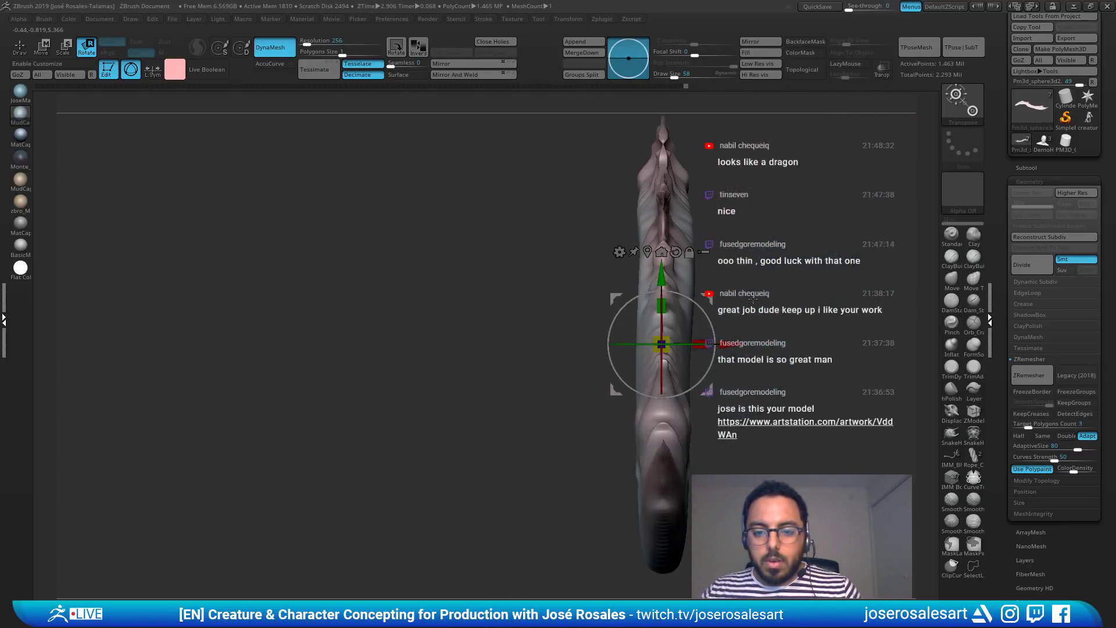
left_click_drag(702, 337, 441, 391)
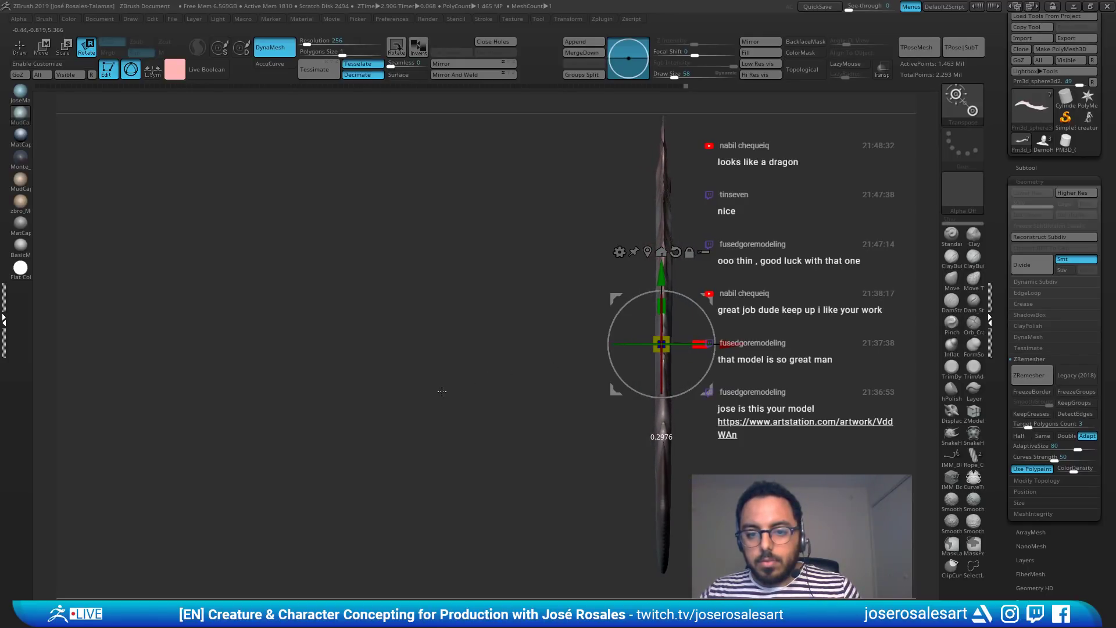
left_click_drag(587, 307, 508, 327, "alt")
key("q")
Step: Apply Mirror And Weld to the thickened fin
left_click_drag(598, 261, 608, 193, "alt")
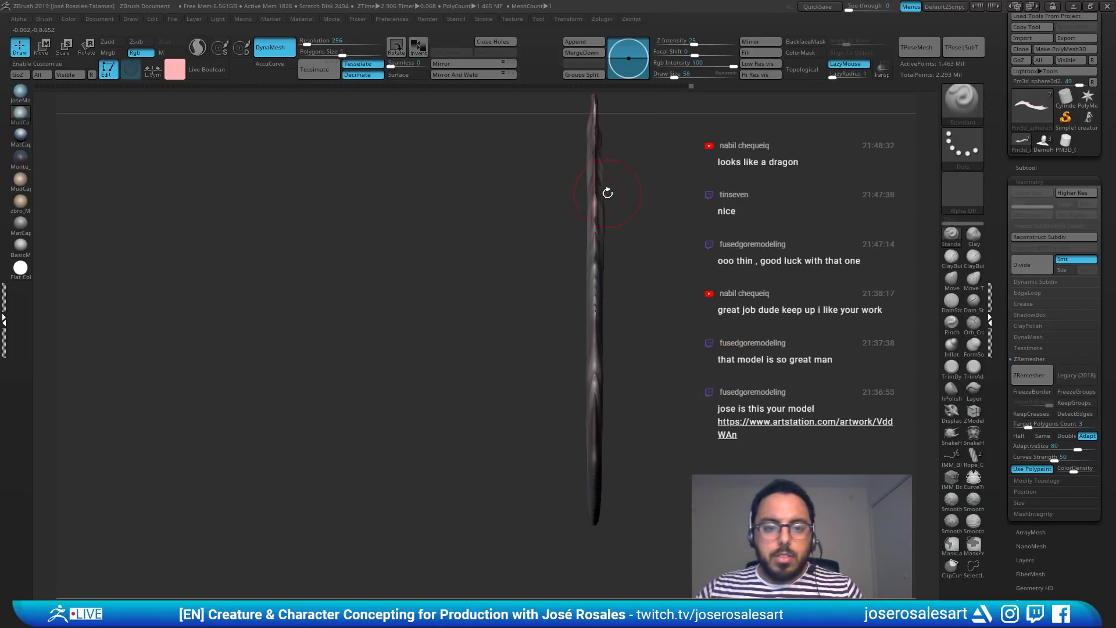
left_click(465, 78)
left_click_drag(653, 245, 720, 249)
mouse_move(660, 245)
right_mouse_down("alt")
mouse_move(563, 301)
mouse_move(648, 302)
mouse_move(565, 297)
right_mouse_up("alt")
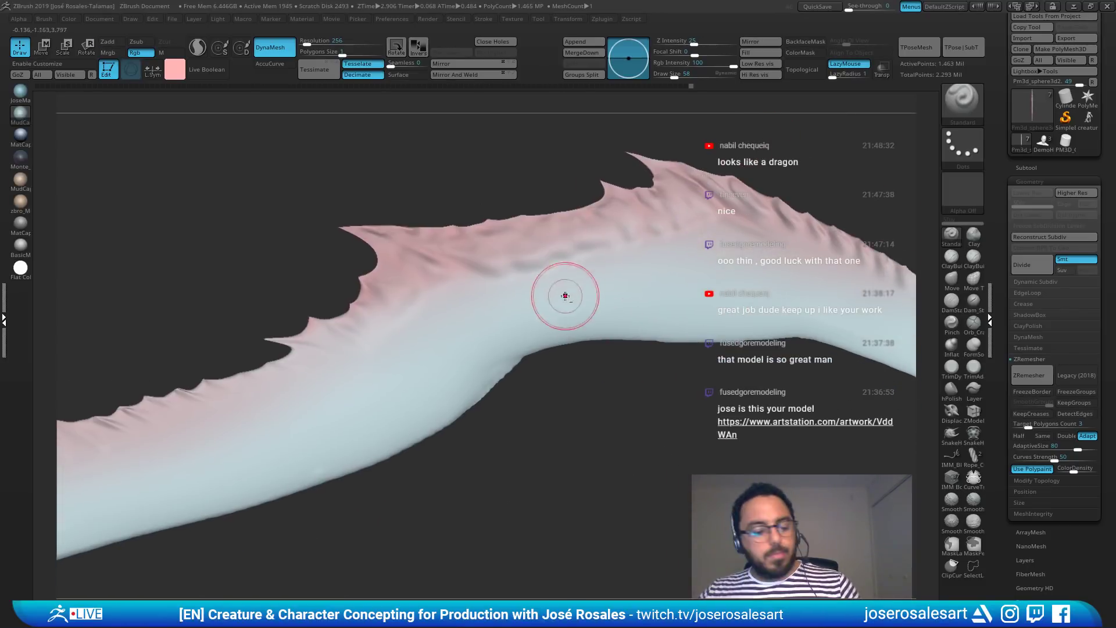
Step: Switch to TrimDynamic, undo its black paint stroke on the fin, and set the brush to Zadd with Rgb off
key("b")
key("t")
key("d")
mouse_move(480, 340)
left_mouse_down()
mouse_move(512, 290)
mouse_move(584, 300)
left_mouse_up()
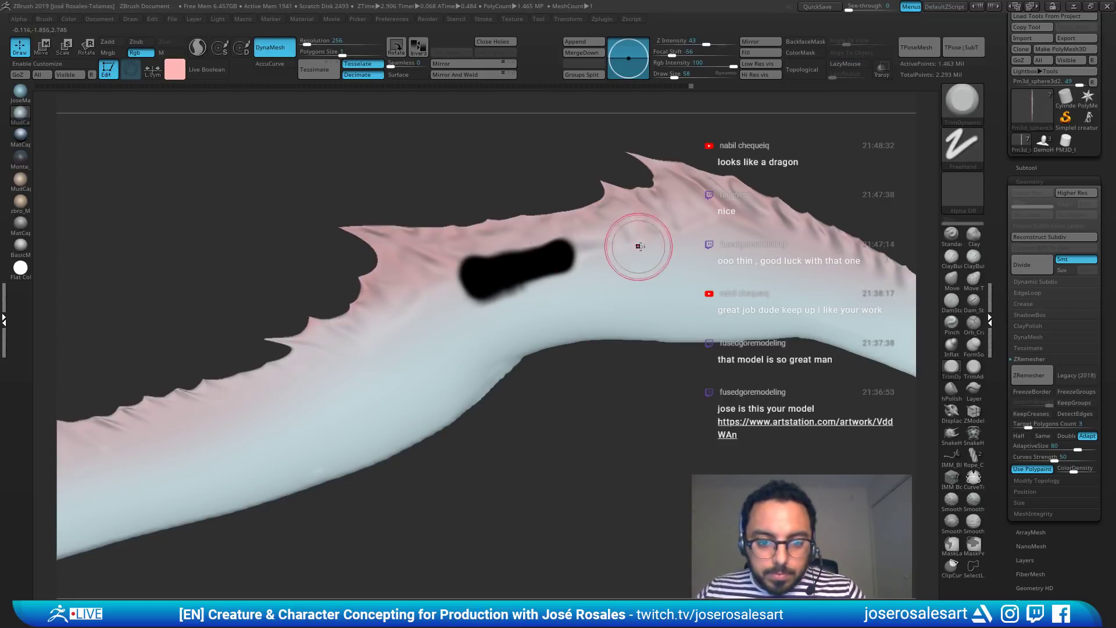
key("ctrl+z")
left_click(133, 54)
left_click(108, 41)
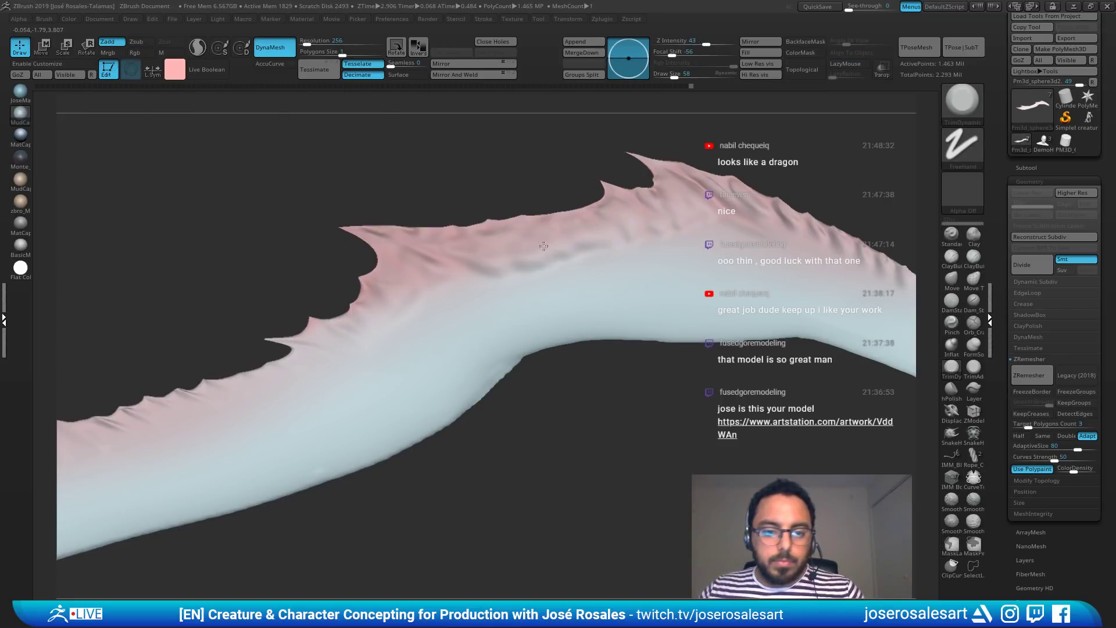
Step: Flatten the transition between the fin's base and the thin spiked membrane with TrimDynamic strokes
right_click_drag(402, 291, 464, 266)
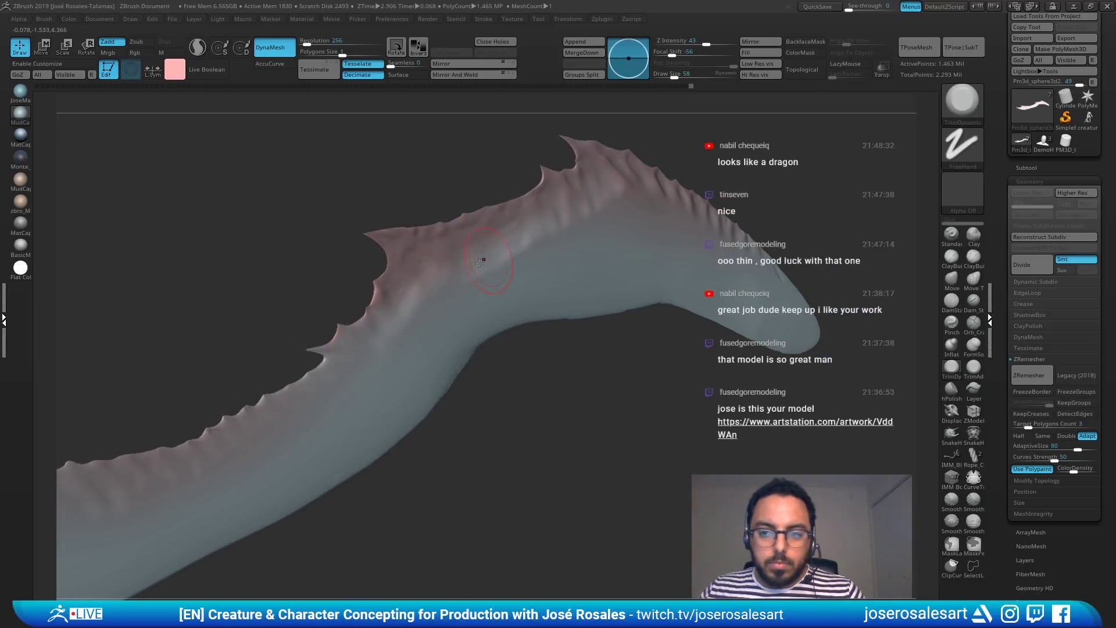
left_click_drag(485, 259, 443, 287)
key("ctrl+z")
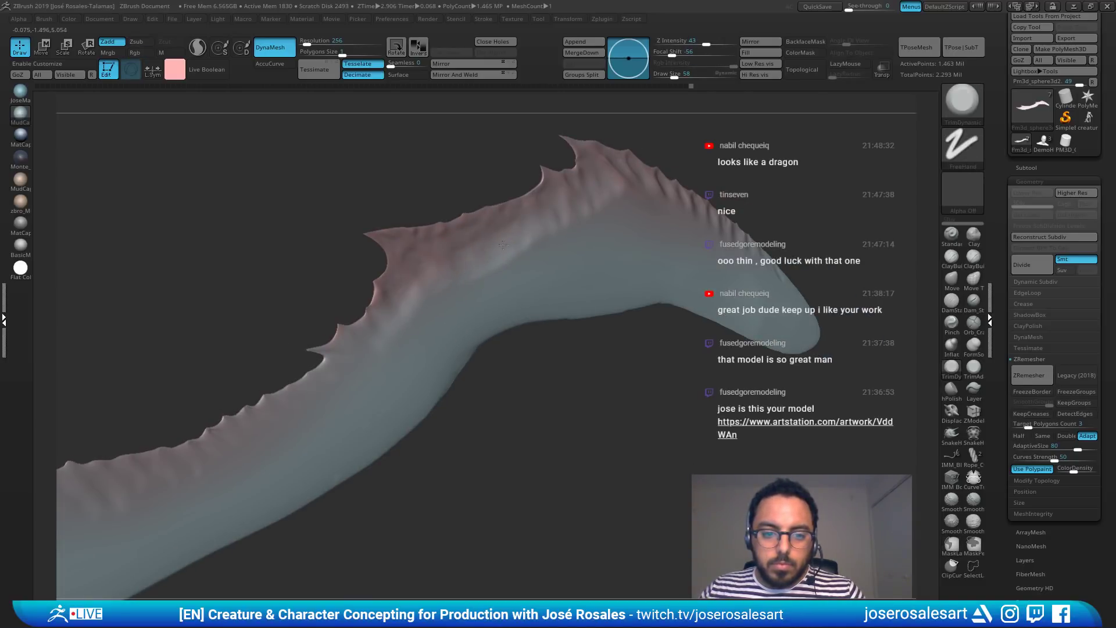
mouse_move(543, 257)
right_mouse_down()
mouse_move(498, 259)
mouse_move(599, 230)
right_mouse_up()
left_click_drag(601, 232, 652, 201)
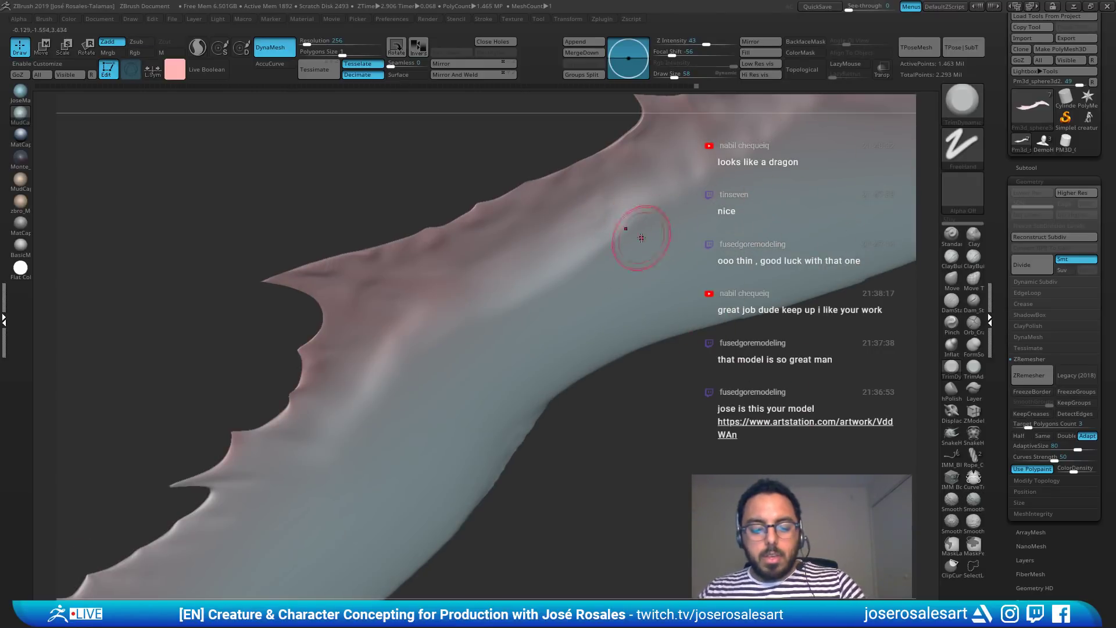
Step: Thicken the fin's thin spiked edge along its length with the Inflat brush, and reduce the draw size to 58
key("shift")
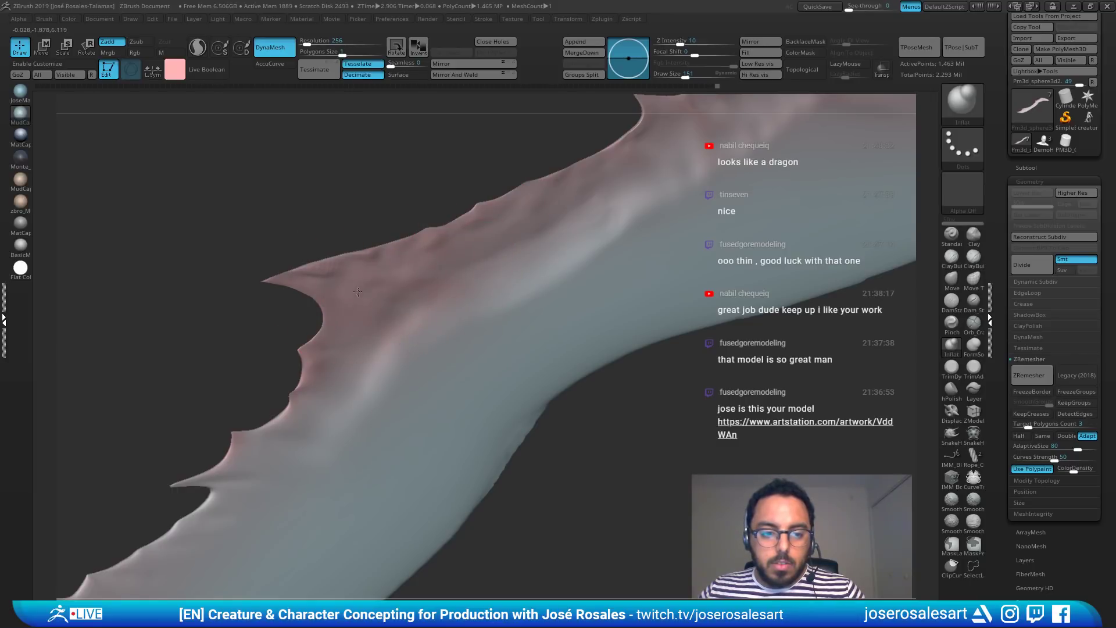
left_click_drag(249, 469, 248, 469)
right_click_drag(249, 468, 376, 320, "alt")
right_click_drag(181, 508, 446, 317)
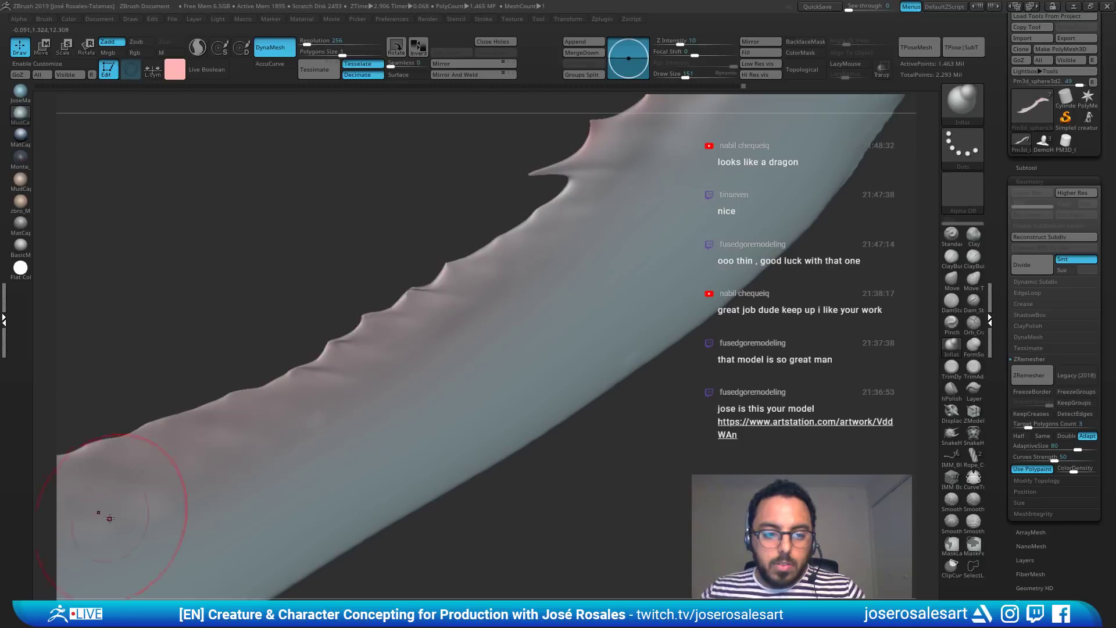
mouse_move(110, 518)
right_mouse_down()
mouse_move(344, 391)
mouse_move(289, 380)
right_mouse_up()
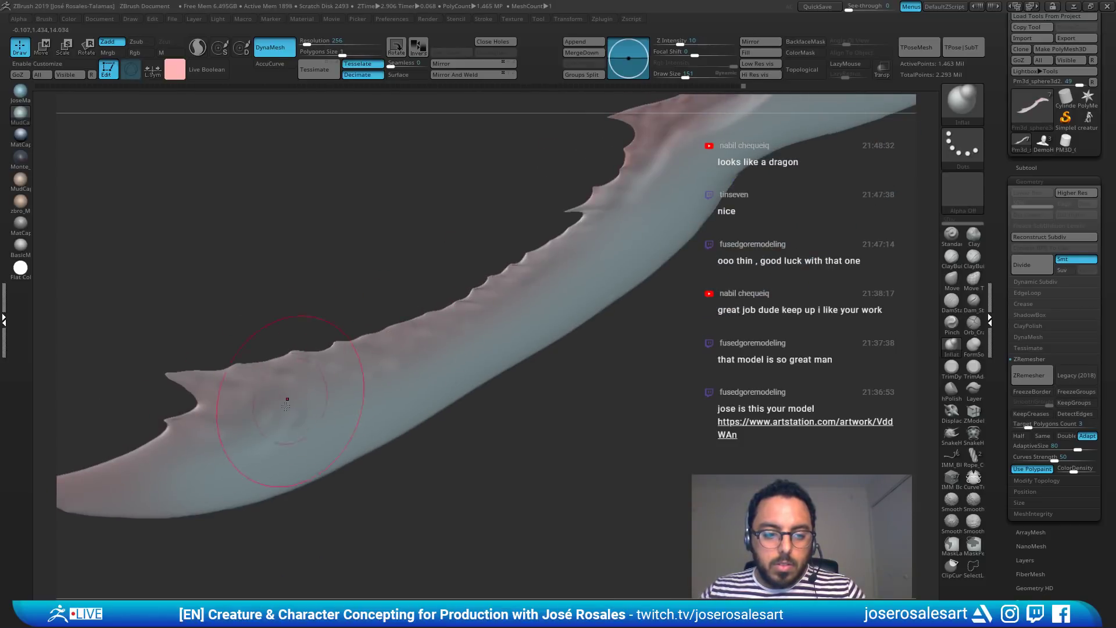
right_click_drag(479, 284, 436, 294)
key("s")
left_click_drag(655, 260, 634, 237)
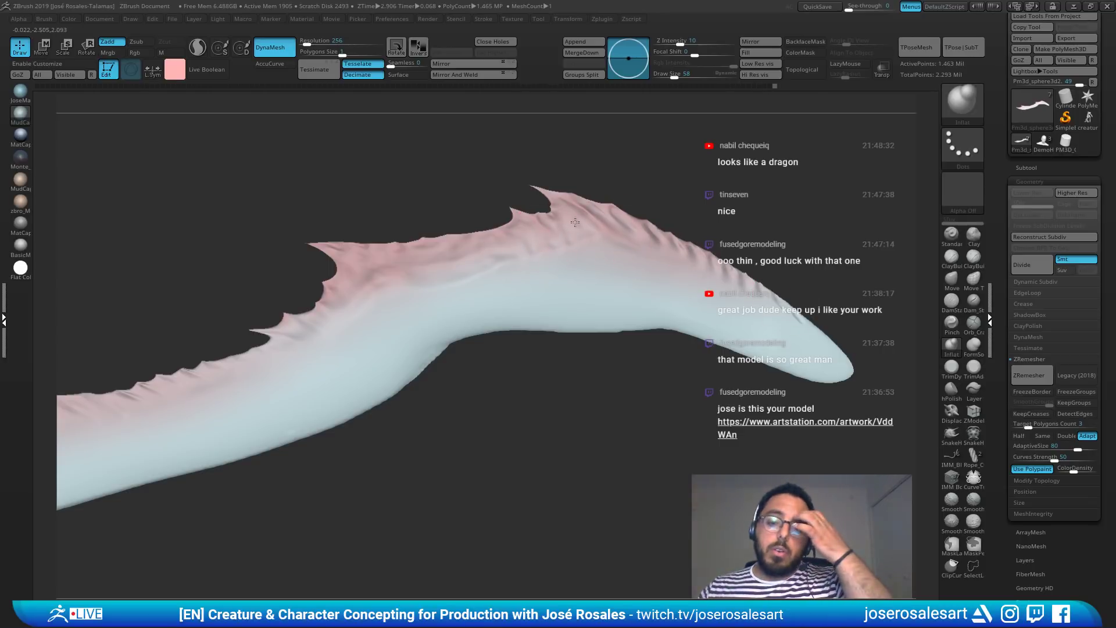
Step: Try ZRemeshing the inflated fin, check the resulting mesh in wireframe for holes, and undo the remesh
mouse_move(575, 279)
right_mouse_down()
mouse_move(419, 272)
mouse_move(576, 273)
mouse_move(520, 285)
mouse_move(524, 268)
mouse_move(749, 267)
mouse_move(882, 335)
right_mouse_up()
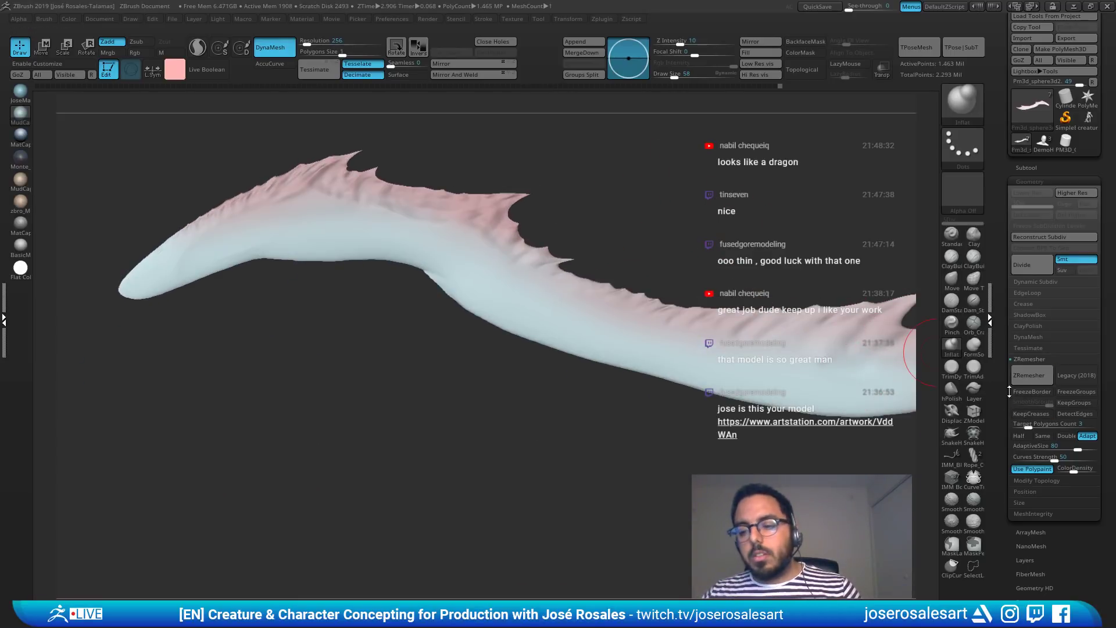
left_click(1015, 381)
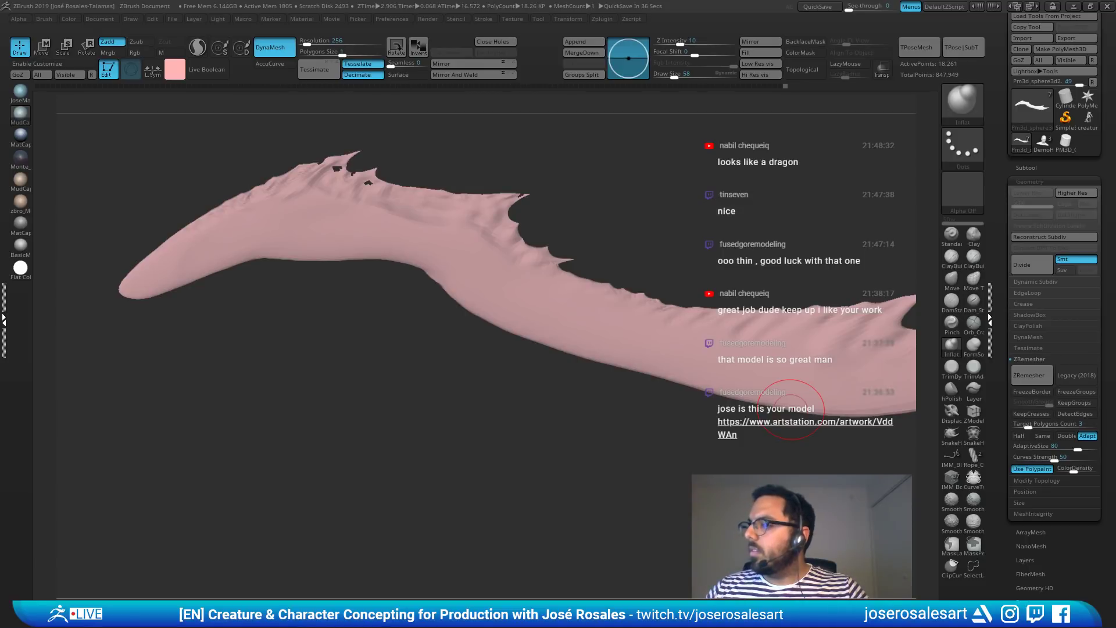
left_click_drag(791, 409, 546, 328)
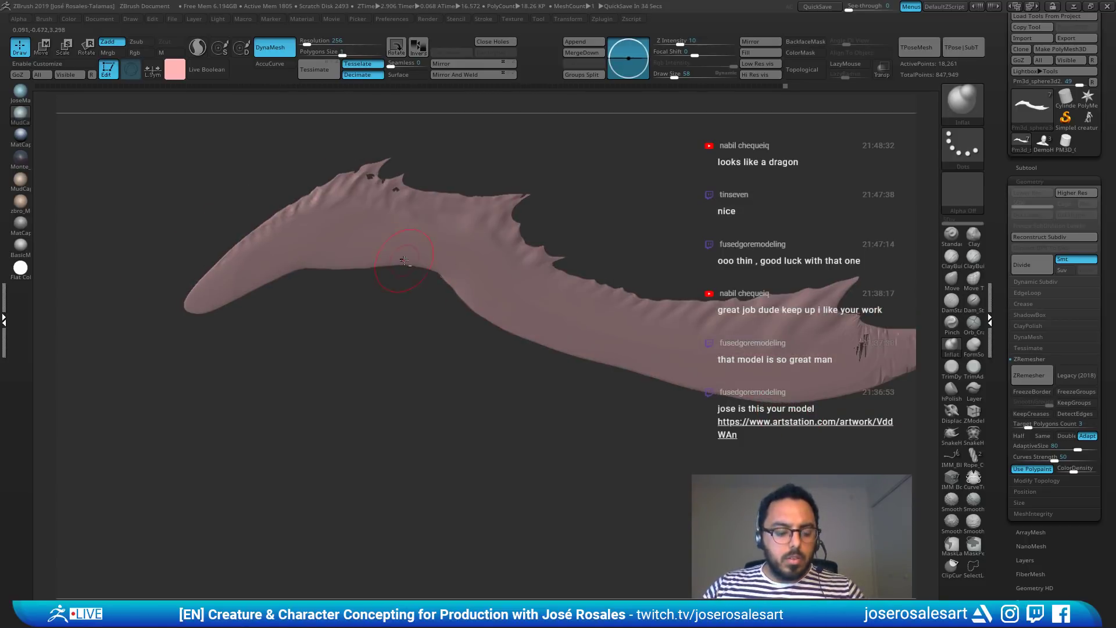
key("shift+f")
right_click_drag(425, 264, 263, 277, "ctrl")
key("ctrl+z")
Step: Hide the fin's wireframe, switch to the ClayBuildup brush with LazyMouse off, and apply a darker, higher-contrast MatCap material
right_click_drag(725, 327, 417, 125, "alt")
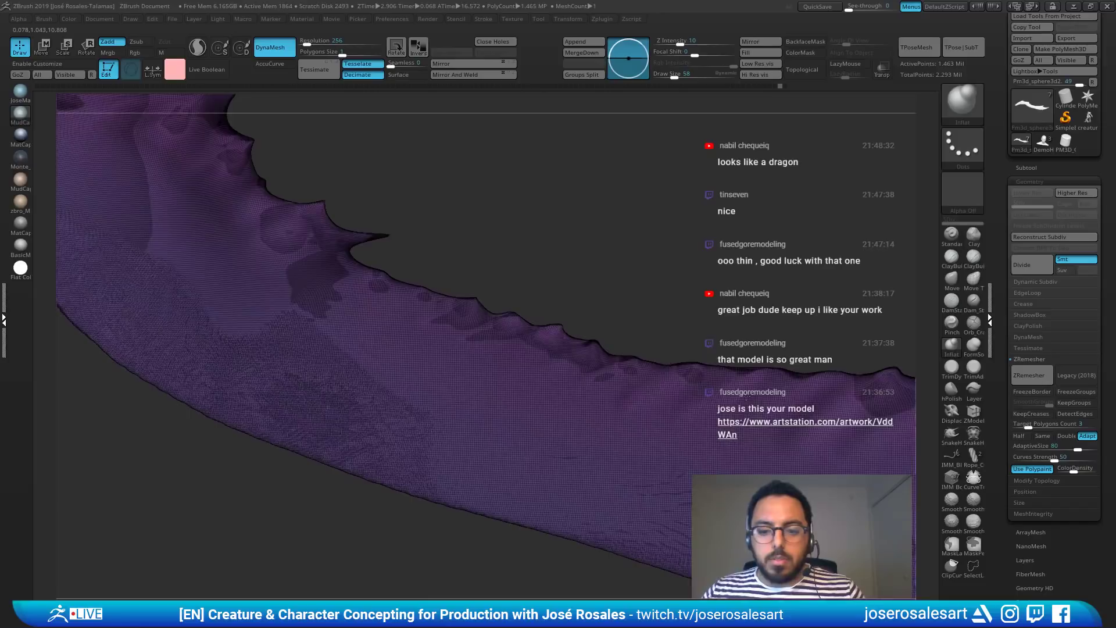
right_click_drag(747, 399, 823, 343)
key("shift+f")
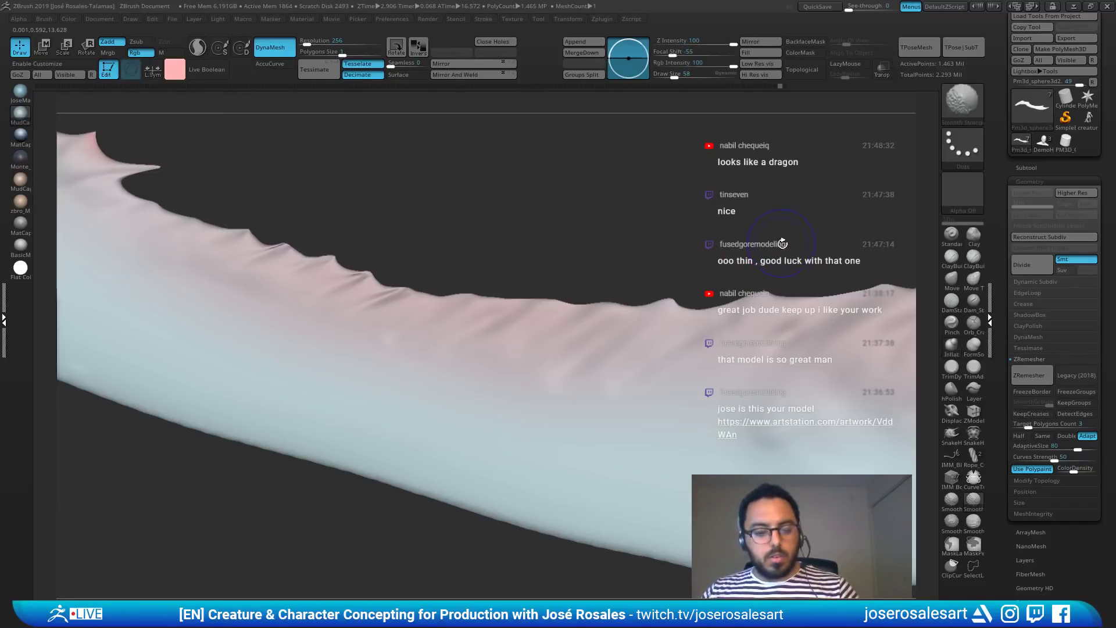
key("ctrl")
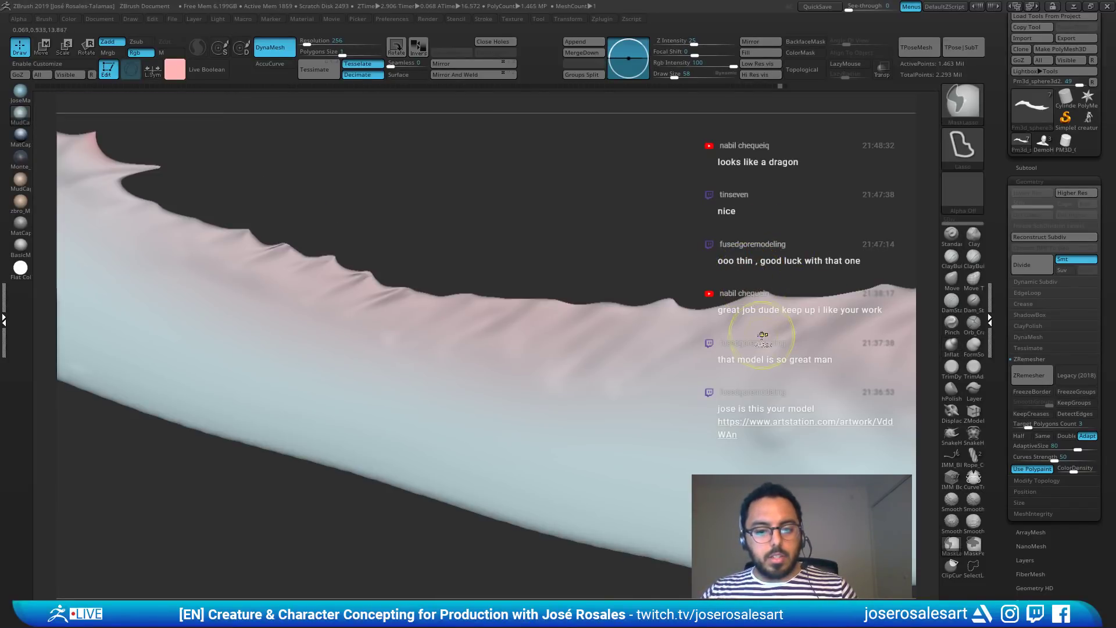
mouse_move(668, 181)
right_mouse_down()
mouse_move(727, 246)
mouse_move(633, 254)
mouse_move(744, 252)
mouse_move(526, 294)
mouse_move(590, 224)
mouse_move(698, 216)
mouse_move(615, 197)
right_mouse_up()
key("1")
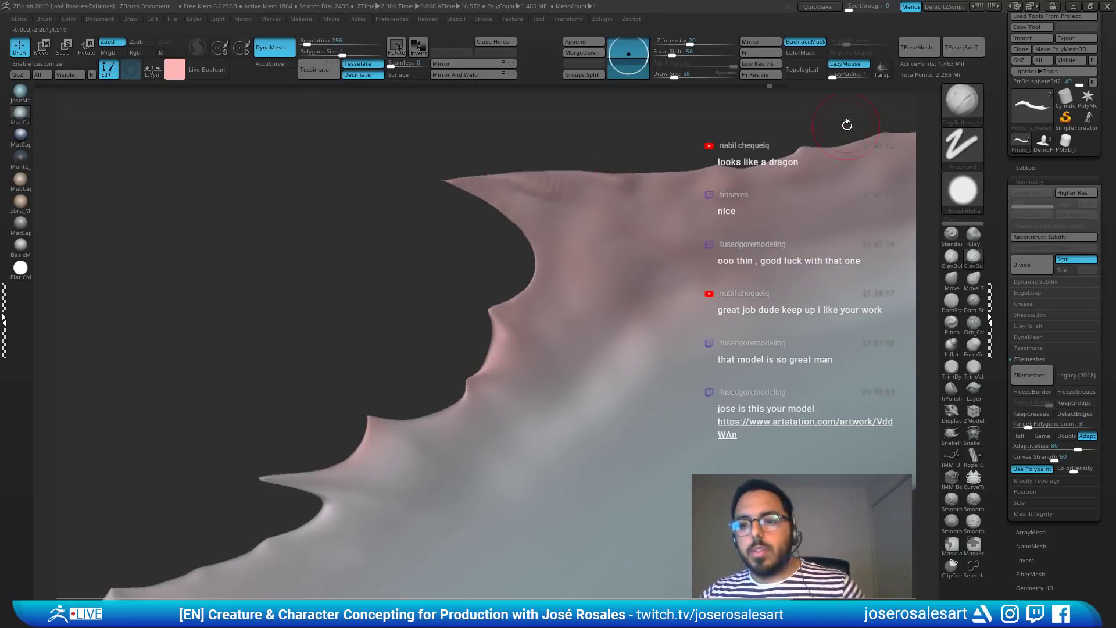
left_click(848, 65)
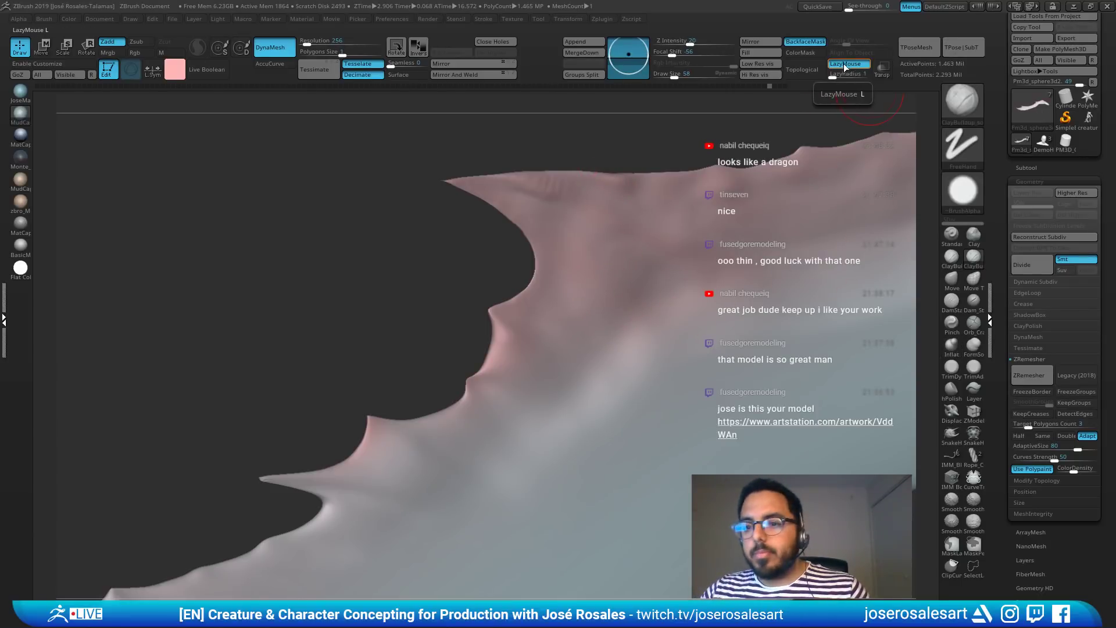
left_click(846, 66)
mouse_move(568, 331)
right_mouse_down()
mouse_move(531, 324)
mouse_move(563, 321)
right_mouse_up()
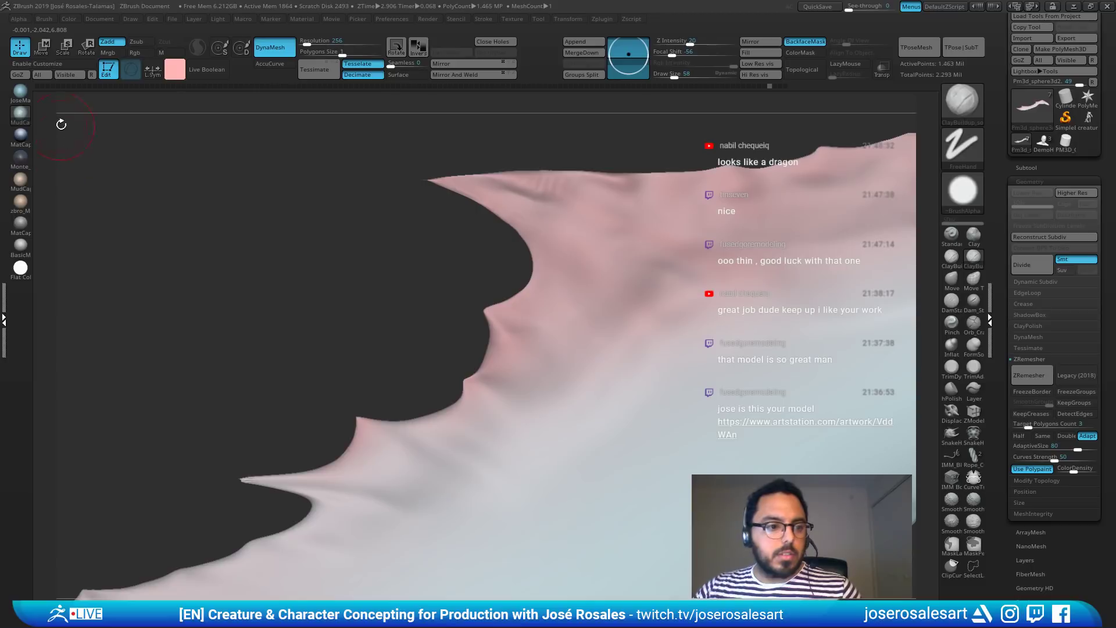
left_click(16, 143)
Step: Raise the draw size to 124 and build up clay on the thin membrane around the large rear spike
mouse_move(710, 327)
right_mouse_down()
mouse_move(543, 320)
mouse_move(474, 401)
mouse_move(390, 451)
right_mouse_up()
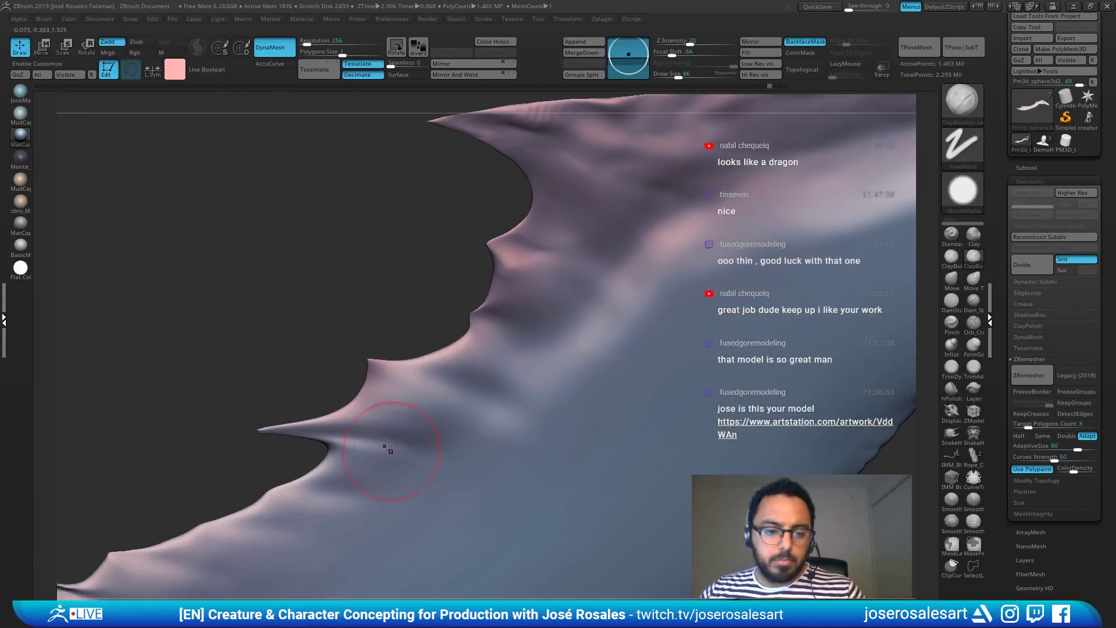
mouse_move(375, 435)
left_mouse_down()
mouse_move(396, 454)
mouse_move(442, 402)
mouse_move(482, 396)
mouse_move(541, 413)
left_mouse_up()
right_click_drag(497, 334, 528, 344, "ctrl")
key("s")
left_click(530, 336)
mouse_move(552, 286)
left_mouse_down()
mouse_move(521, 350)
mouse_move(563, 329)
mouse_move(536, 375)
mouse_move(613, 268)
mouse_move(561, 256)
mouse_move(527, 288)
left_mouse_up()
left_click_drag(598, 246, 566, 231)
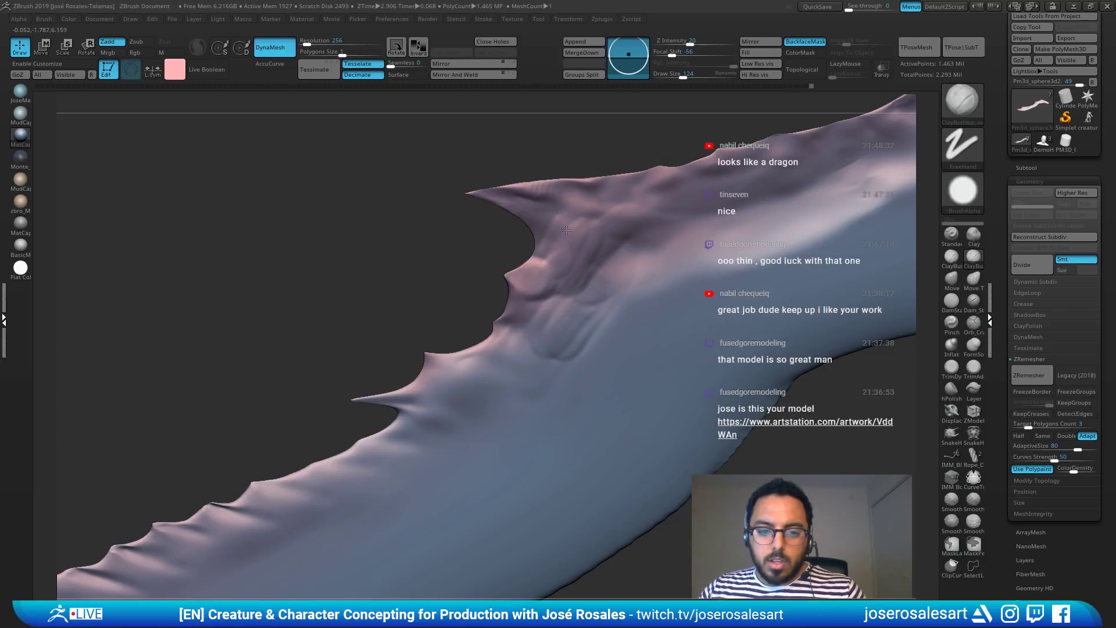
right_click_drag(554, 230, 544, 217)
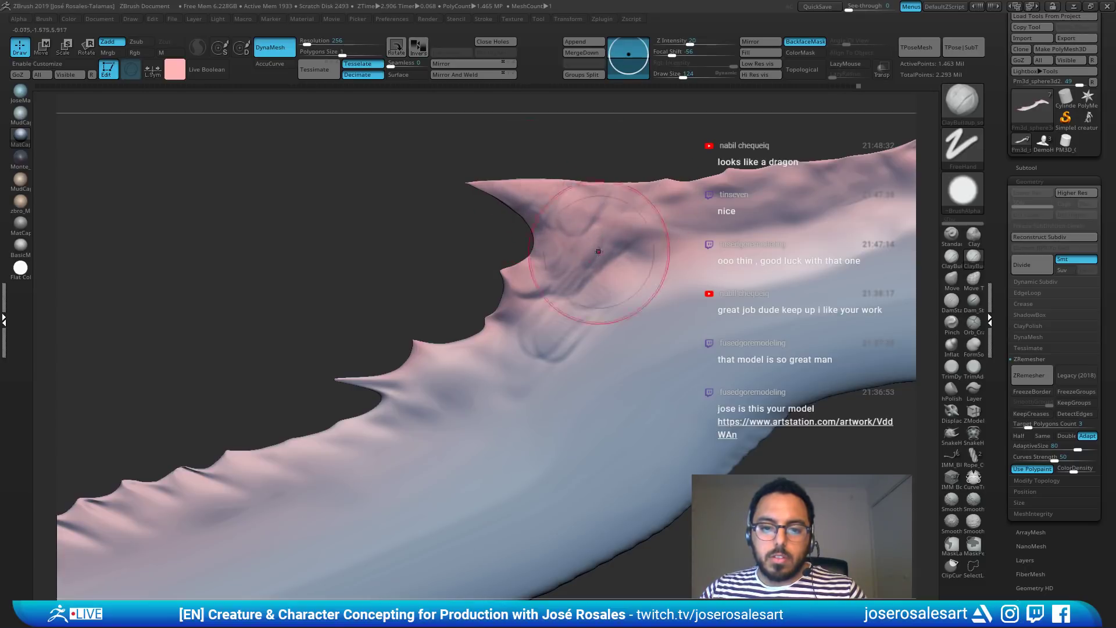
Step: Build up clay beneath the large spike on the fin's opposite side, keeping BackfaceMask enabled
mouse_move(599, 250)
right_mouse_down()
mouse_move(664, 239)
mouse_move(774, 108)
mouse_move(773, 186)
mouse_move(727, 285)
mouse_move(667, 300)
right_mouse_up()
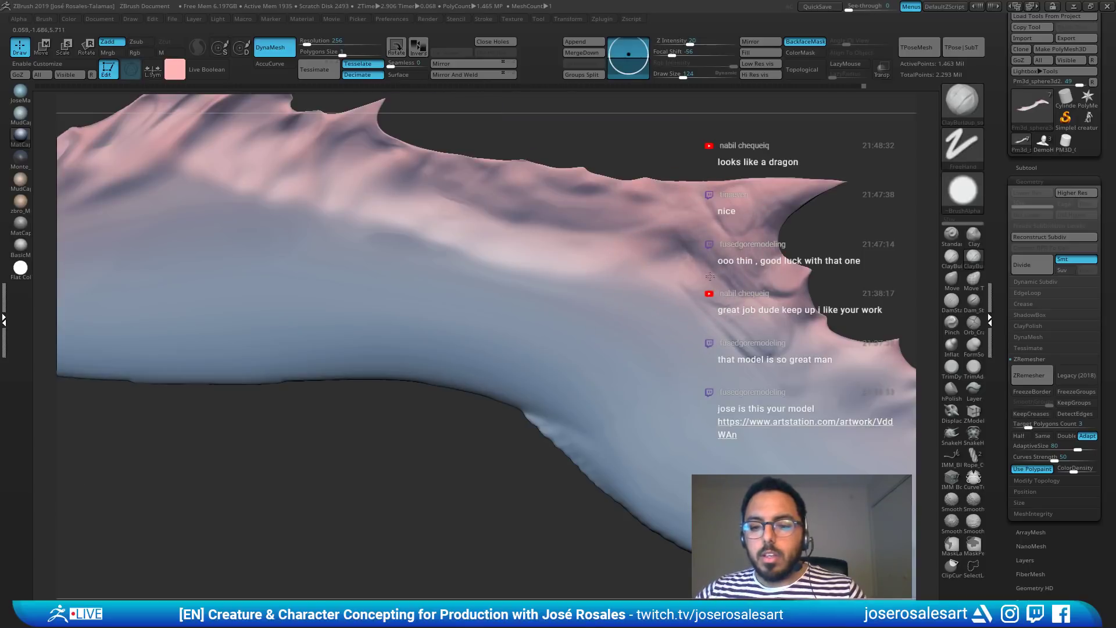
mouse_move(686, 224)
left_mouse_down()
mouse_move(683, 282)
mouse_move(727, 253)
left_mouse_up()
right_click_drag(637, 257, 566, 280, "alt")
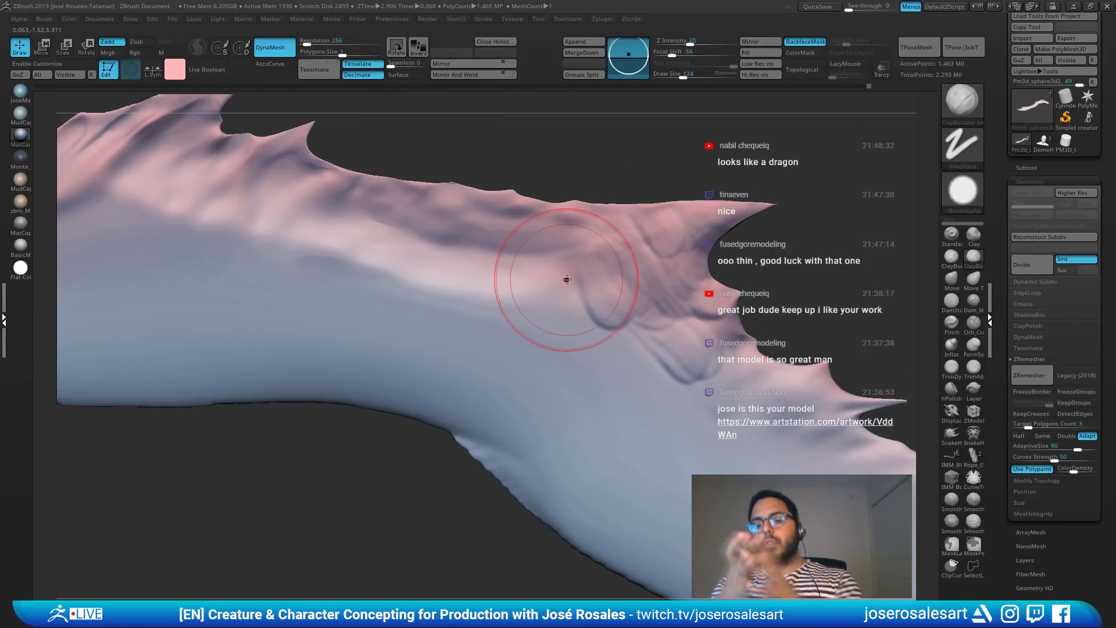
mouse_move(387, 220)
right_mouse_down("alt")
mouse_move(460, 308)
mouse_move(493, 233)
mouse_move(491, 164)
mouse_move(492, 244)
mouse_move(547, 146)
mouse_move(558, 232)
right_mouse_up("alt")
left_click(804, 44)
mouse_move(518, 151)
right_mouse_down("ctrl")
mouse_move(552, 230)
mouse_move(533, 275)
mouse_move(653, 224)
mouse_move(676, 260)
right_mouse_up("ctrl")
left_click(805, 42)
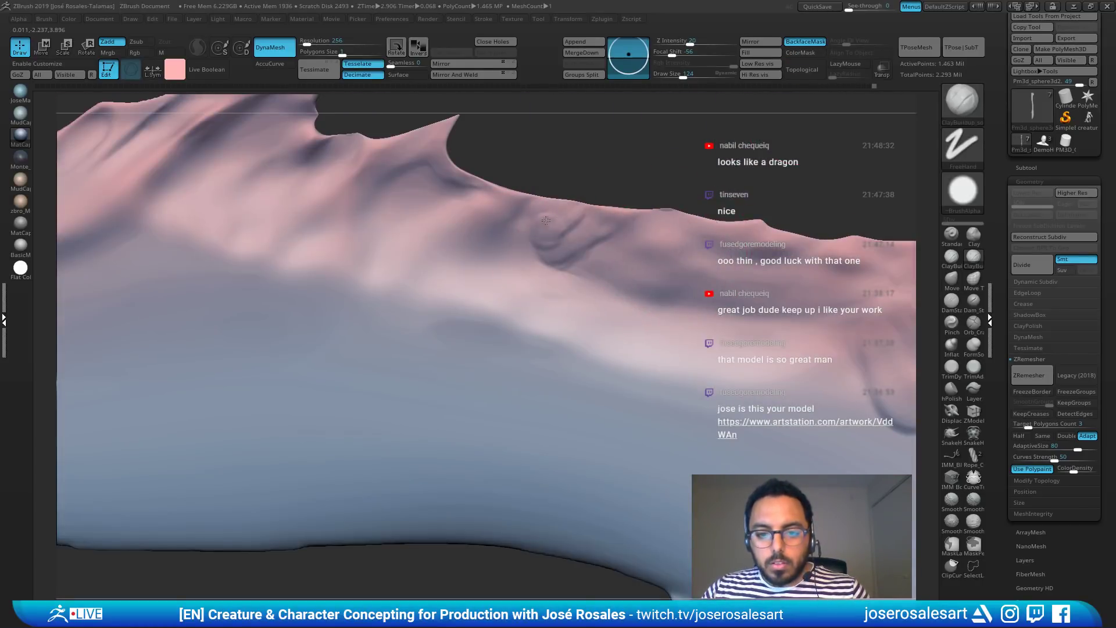
Step: Thicken the thin membrane between the large spike and the front spikes with overlapping clay strokes
left_click_drag(546, 221, 530, 233)
mouse_move(546, 230)
right_mouse_down()
mouse_move(642, 188)
mouse_move(603, 249)
right_mouse_up()
left_click_drag(603, 250, 607, 236)
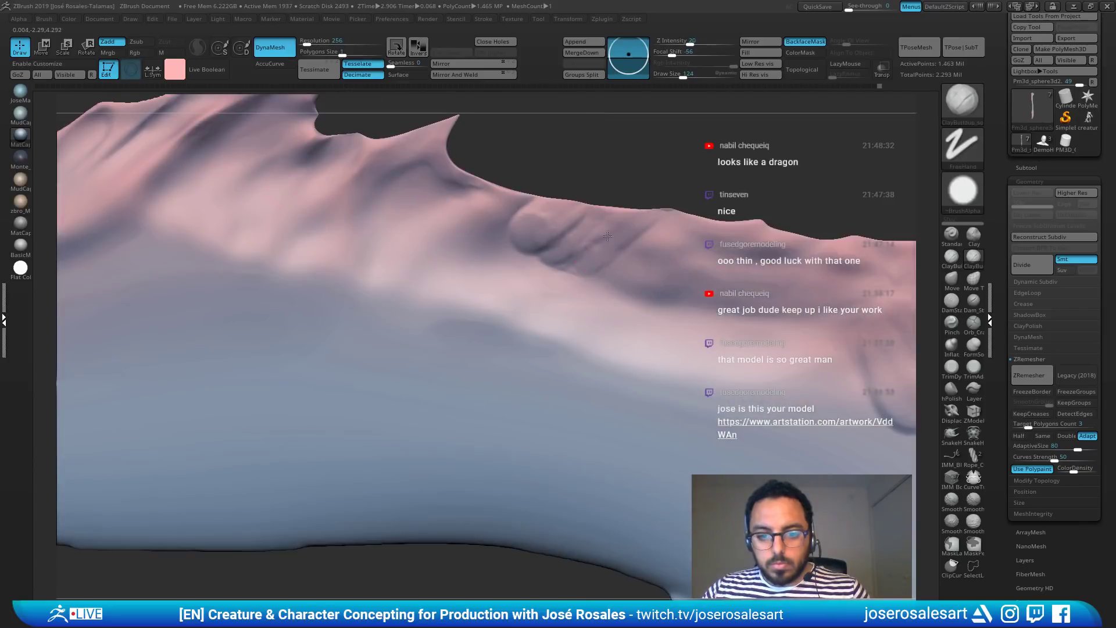
mouse_move(534, 252)
right_mouse_down()
mouse_move(727, 232)
mouse_move(685, 256)
right_mouse_up()
left_click_drag(685, 257, 628, 291)
mouse_move(616, 279)
right_mouse_down()
mouse_move(605, 252)
mouse_move(722, 212)
mouse_move(760, 167)
right_mouse_up()
right_click_drag(721, 233, 653, 279)
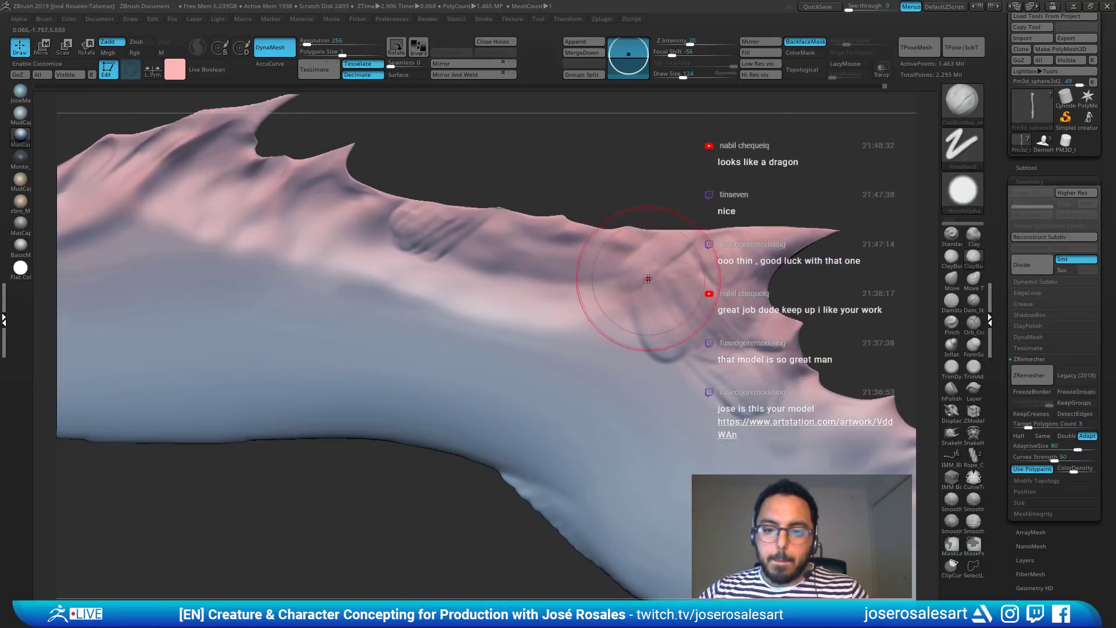
mouse_move(636, 274)
left_mouse_down()
mouse_move(639, 213)
mouse_move(645, 273)
mouse_move(587, 273)
mouse_move(552, 256)
mouse_move(538, 222)
mouse_move(459, 244)
mouse_move(503, 270)
mouse_move(605, 285)
mouse_move(627, 305)
mouse_move(517, 267)
mouse_move(577, 214)
left_mouse_up()
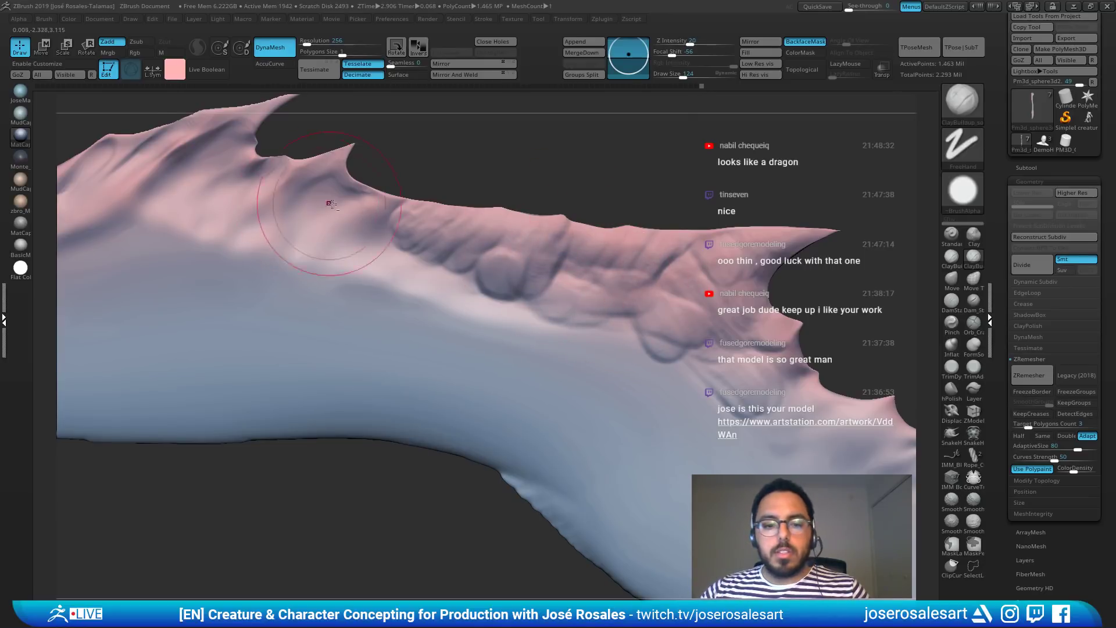
Step: Extend the clay build-up forward beneath the two front spikes and check the fin's thickness edge-on
right_click_drag(330, 204, 402, 236, "alt")
left_click_drag(446, 280, 534, 301)
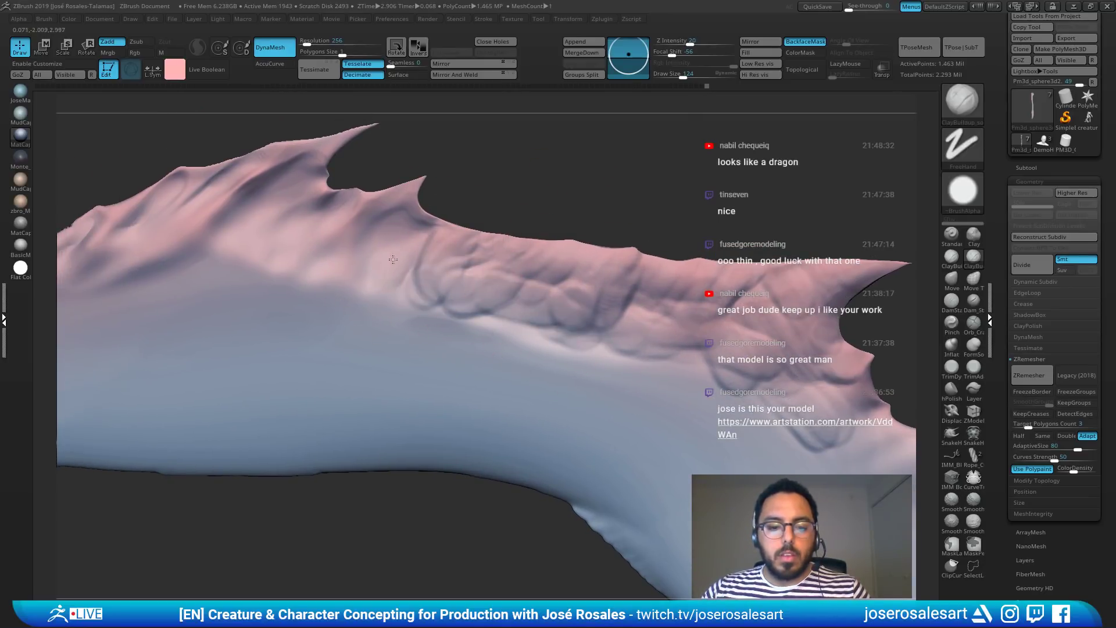
mouse_move(393, 259)
left_mouse_down()
mouse_move(388, 237)
mouse_move(412, 219)
mouse_move(378, 279)
mouse_move(358, 250)
mouse_move(316, 232)
mouse_move(325, 204)
mouse_move(279, 232)
mouse_move(303, 175)
mouse_move(256, 189)
mouse_move(292, 206)
mouse_move(302, 154)
left_mouse_up()
left_click_drag(378, 150, 229, 163)
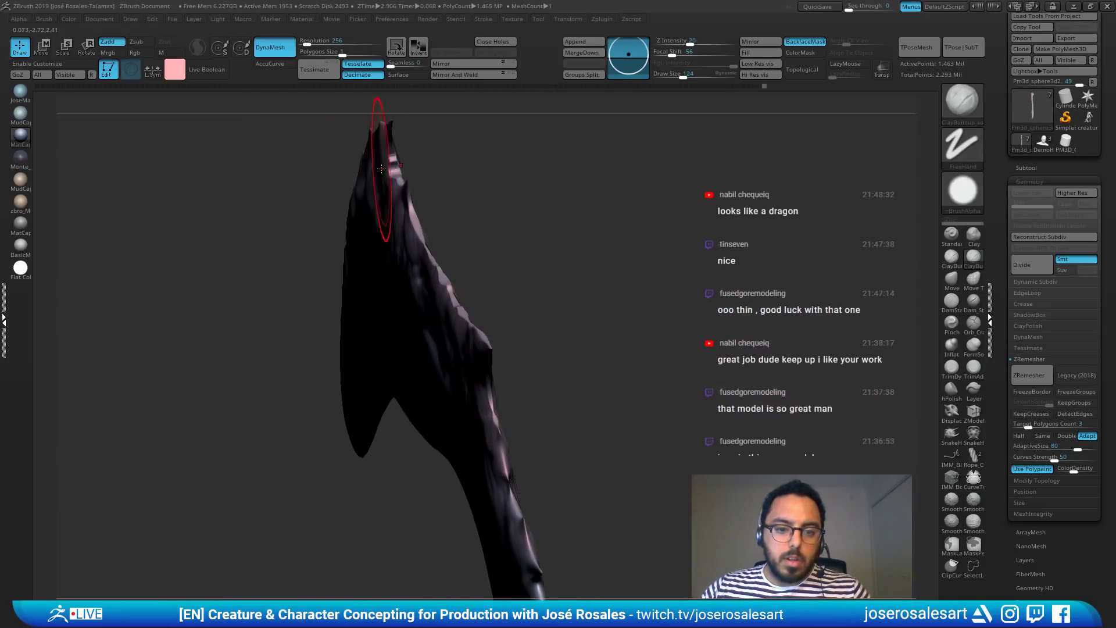
mouse_move(381, 168)
left_mouse_down()
mouse_move(466, 175)
mouse_move(314, 186)
mouse_move(425, 205)
mouse_move(438, 189)
mouse_move(413, 237)
mouse_move(566, 226)
mouse_move(730, 256)
left_mouse_up()
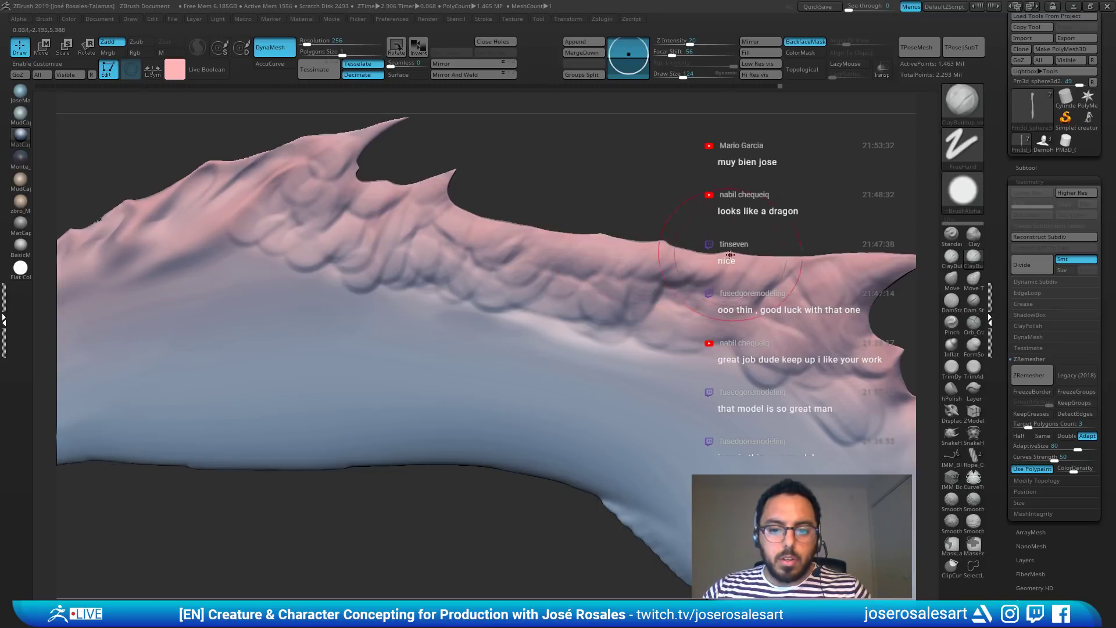
Step: Continue the clay strokes behind the large spike and down along the smaller spikes toward the tail
right_click_drag(685, 271, 500, 252, "alt")
mouse_move(505, 309)
left_mouse_down()
mouse_move(626, 314)
mouse_move(700, 393)
mouse_move(696, 422)
mouse_move(726, 420)
mouse_move(720, 381)
mouse_move(575, 379)
mouse_move(782, 378)
left_mouse_up()
mouse_move(839, 287)
left_mouse_down("alt")
mouse_move(665, 242)
mouse_move(662, 213)
left_mouse_up("alt")
mouse_move(573, 395)
left_mouse_down()
mouse_move(555, 375)
mouse_move(593, 392)
left_mouse_up()
Step: Switch to TrimDynamic, undo its first stroke on the fin, and reset the current brush to its defaults
key("b")
key("t")
key("d")
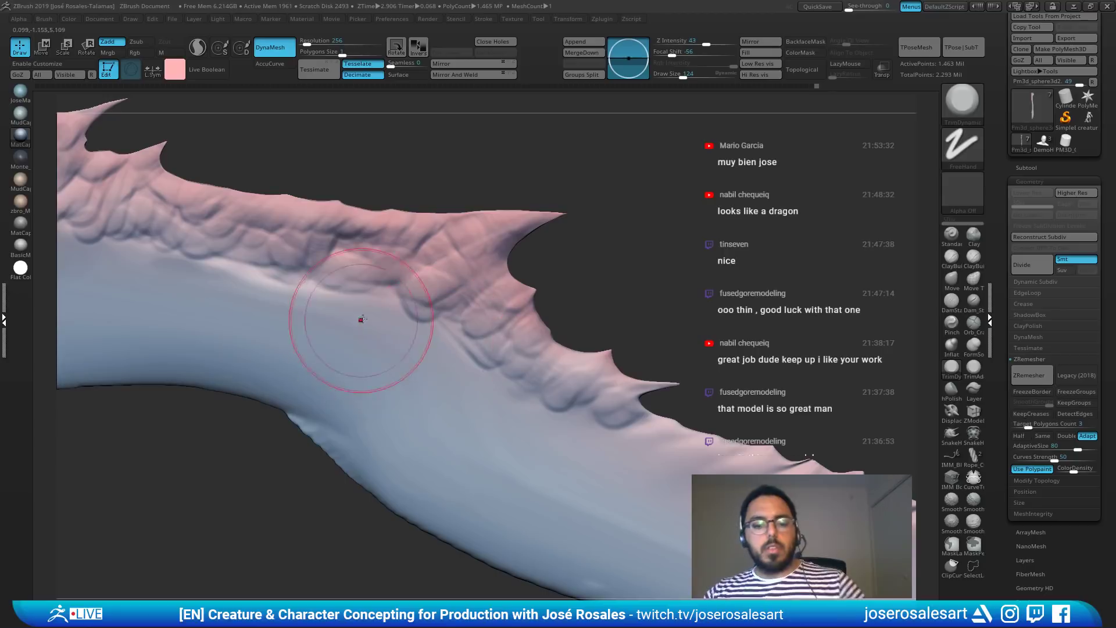
left_click_drag(69, 303, 417, 296, "alt")
left_click_drag(428, 223, 530, 239)
key("ctrl+z")
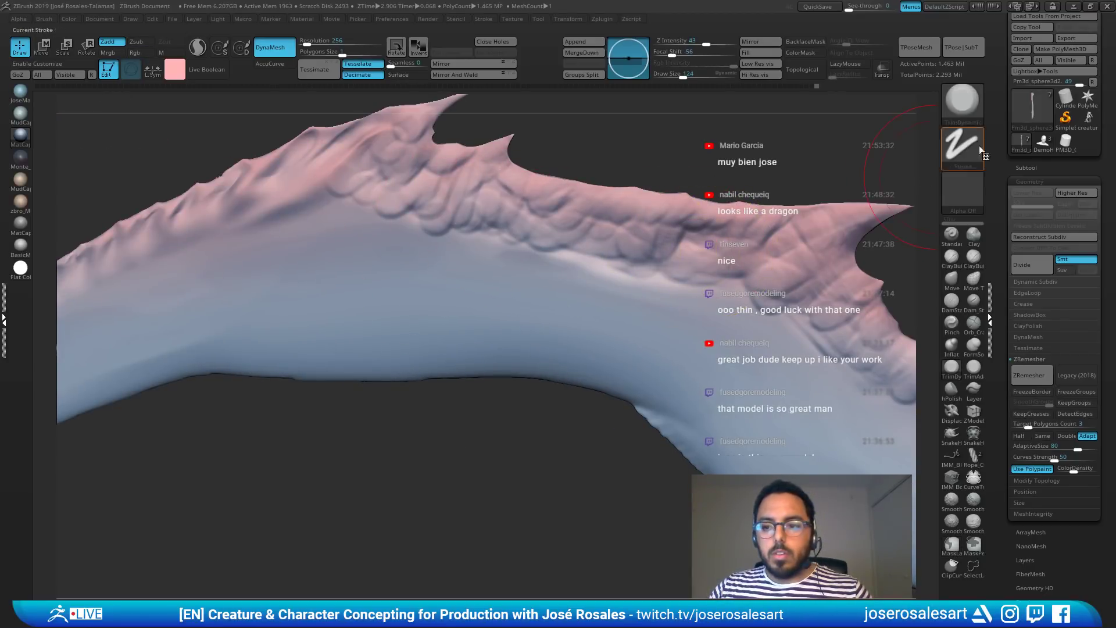
left_click(45, 19)
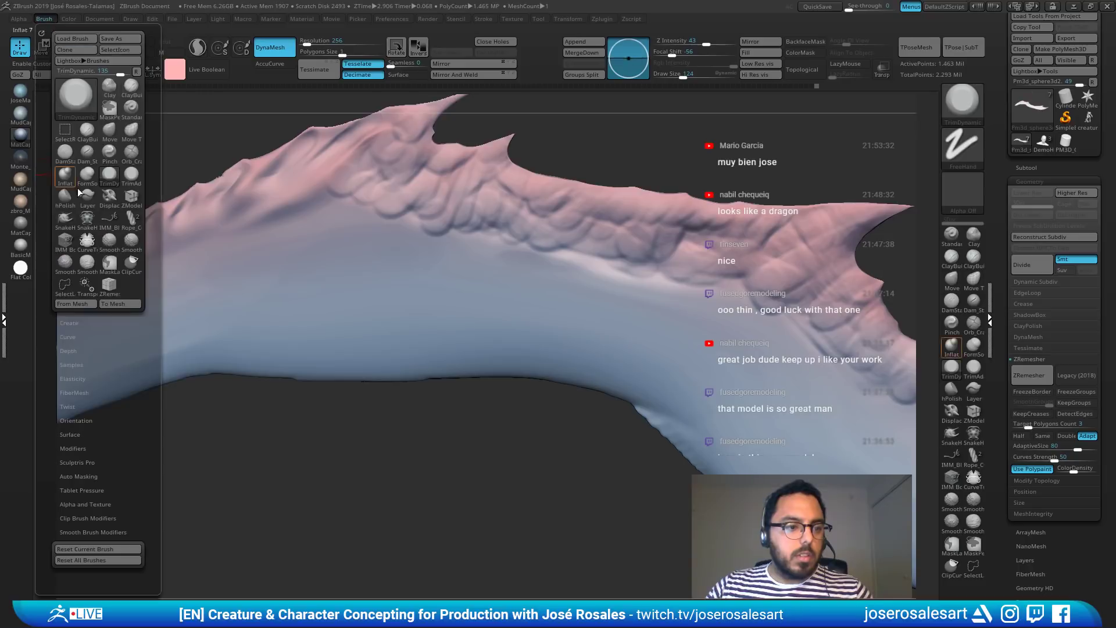
left_click(98, 549)
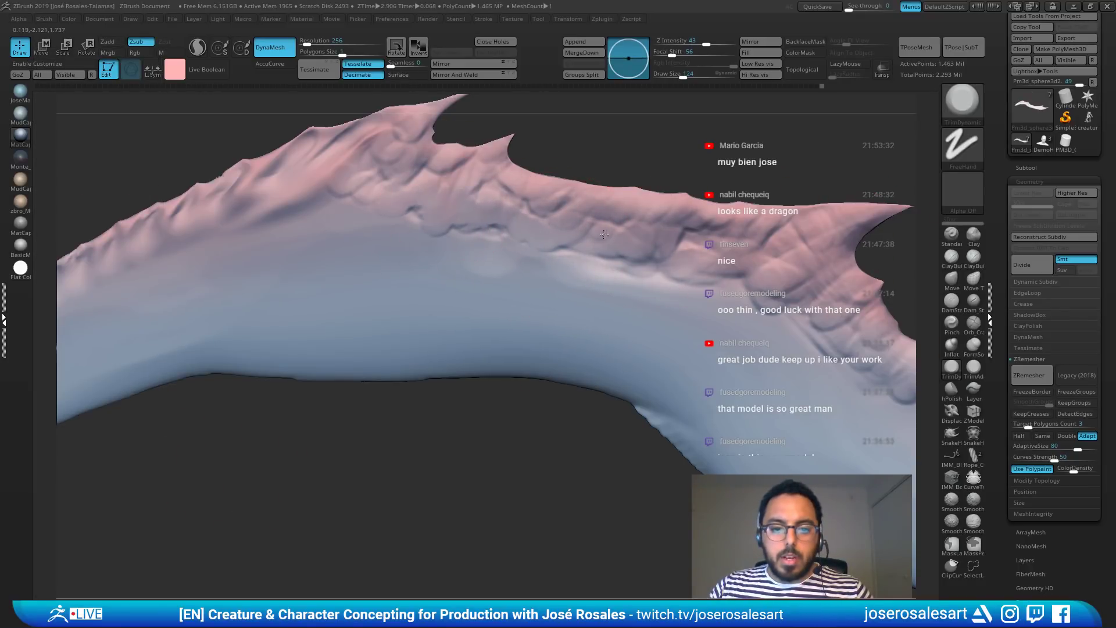
Step: Flatten the clay ridges between the large spike and the two front spikes with TrimDynamic, and smooth the remaining marks
left_click_drag(604, 234, 669, 256)
left_click_drag(448, 230, 719, 274)
left_click_drag(614, 290, 813, 318)
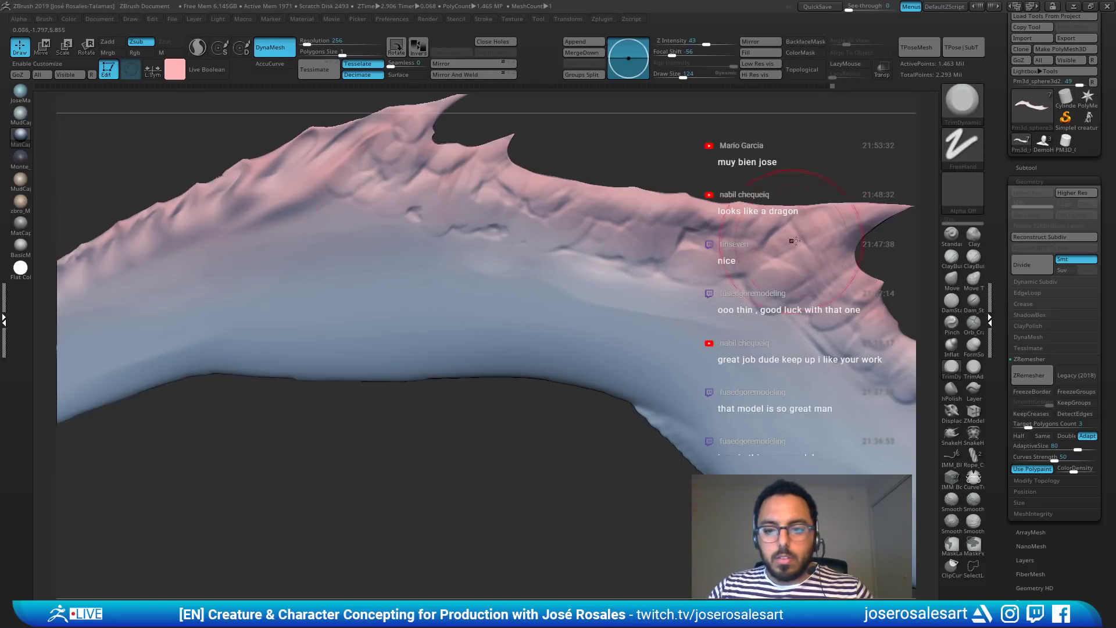
left_click_drag(661, 218, 701, 228)
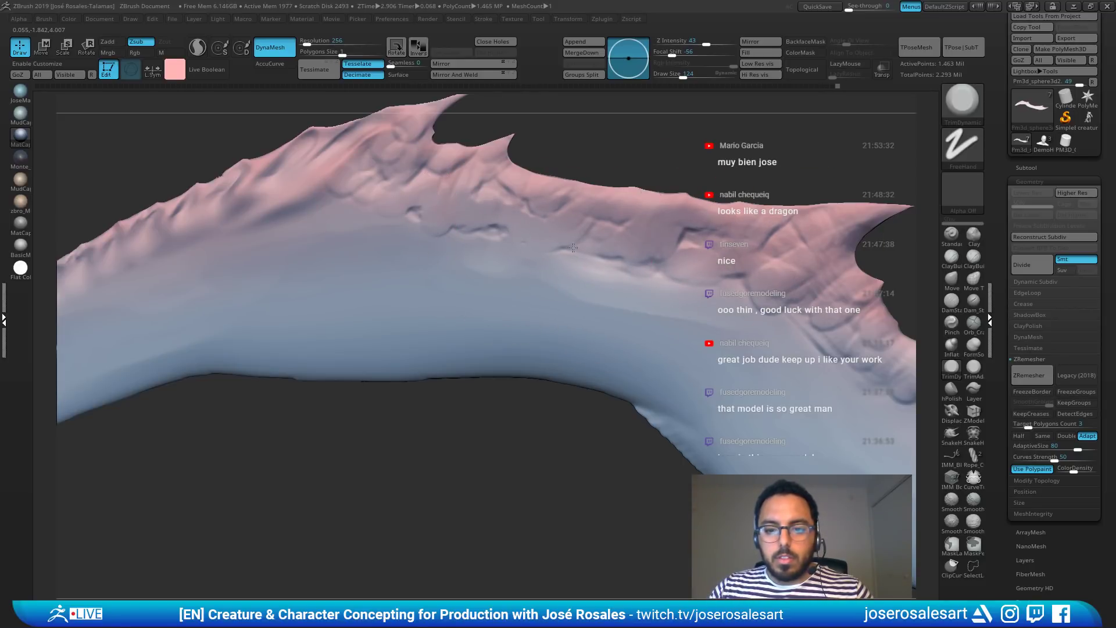
mouse_move(573, 248)
left_mouse_down()
mouse_move(663, 252)
mouse_move(416, 260)
left_mouse_up()
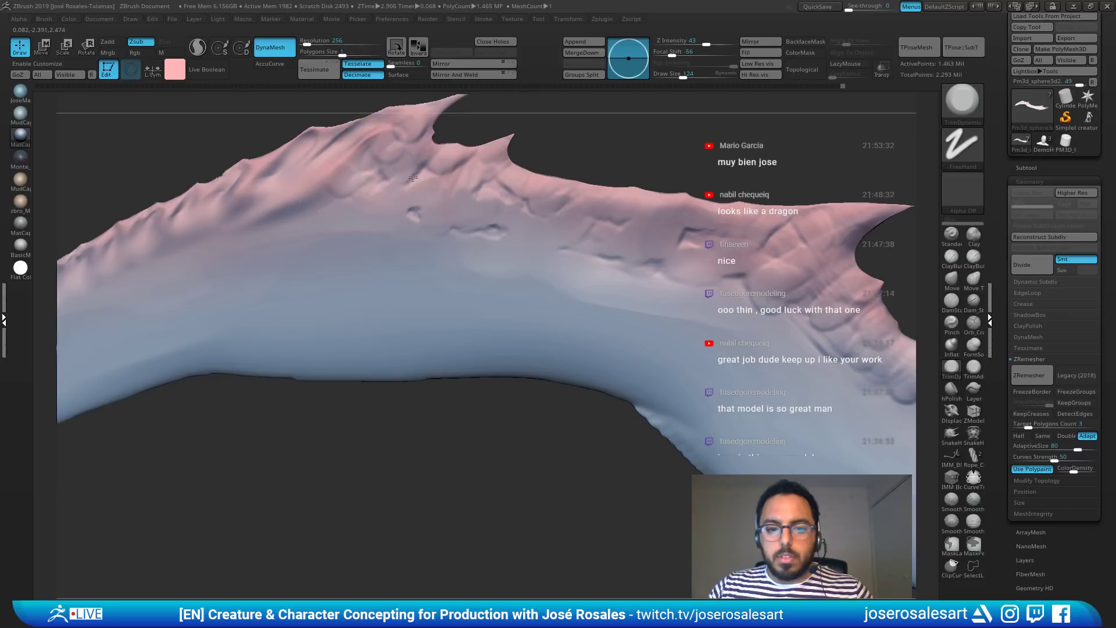
left_click_drag(416, 197, 389, 193)
left_click_drag(572, 257, 448, 241, "shift")
mouse_move(448, 241)
left_mouse_down("shift")
mouse_move(617, 248)
mouse_move(500, 236)
left_mouse_up("shift")
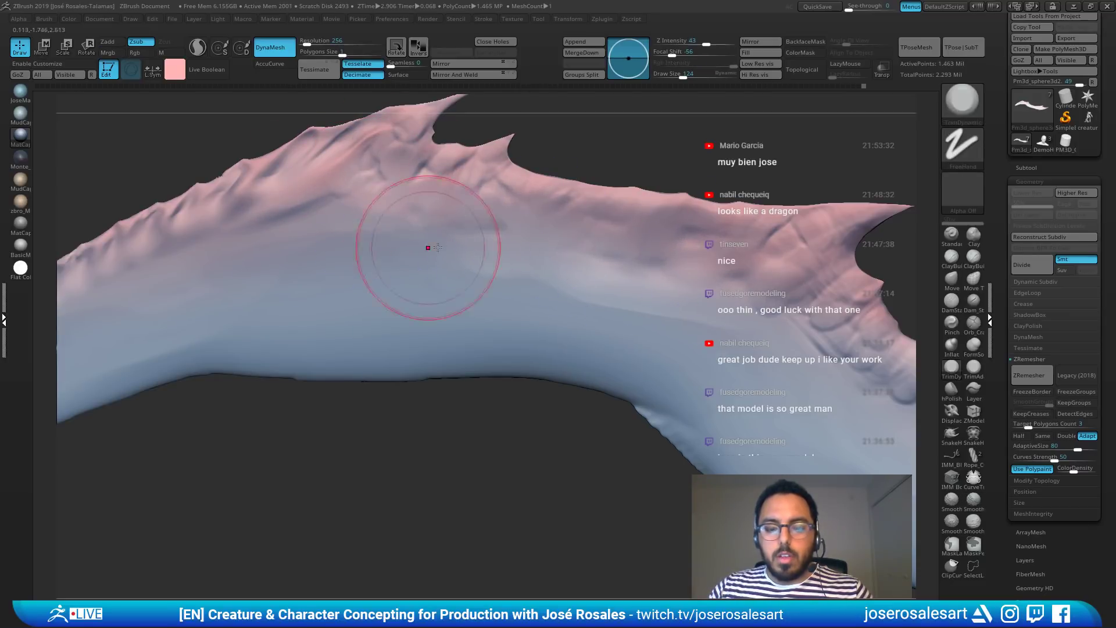
Step: Switch back to the clay brush and build up the ridge from the two front spikes down to the blunt end
mouse_move(430, 249)
right_mouse_down()
mouse_move(606, 248)
mouse_move(590, 204)
mouse_move(567, 183)
right_mouse_up()
key("1")
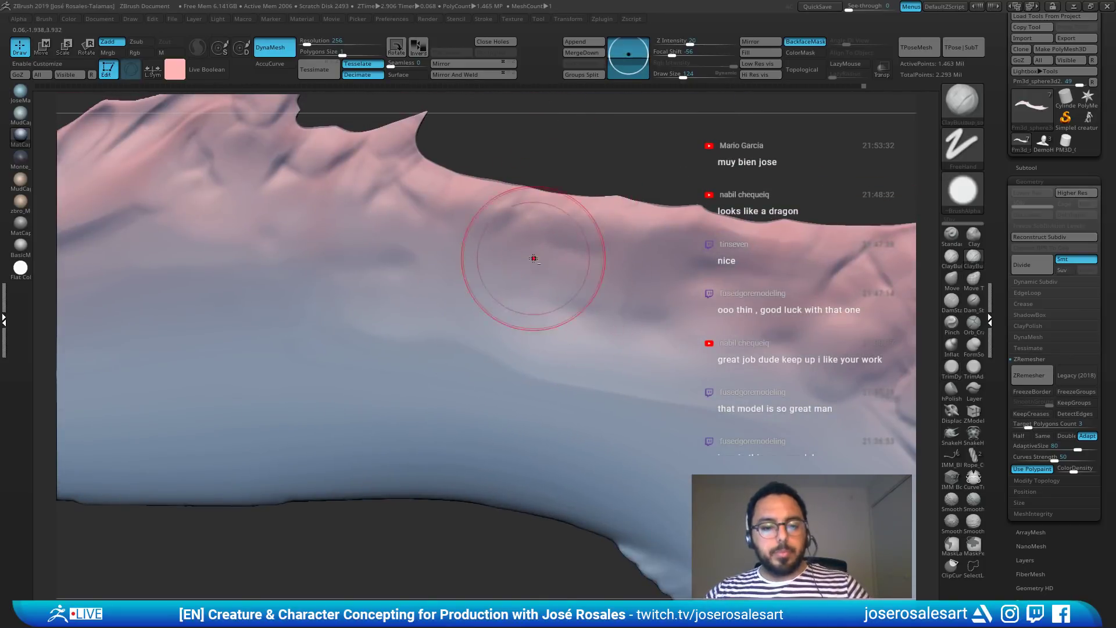
mouse_move(534, 256)
right_mouse_down()
mouse_move(610, 293)
mouse_move(461, 259)
mouse_move(461, 244)
right_mouse_up()
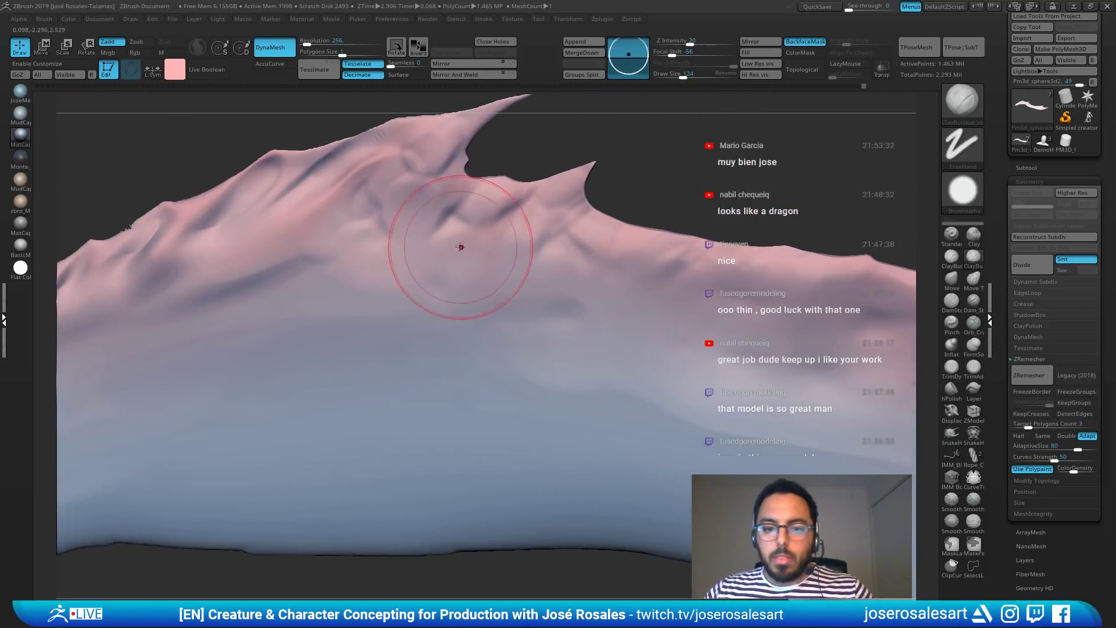
right_click_drag(366, 229, 307, 289)
left_click_drag(292, 253, 148, 375)
mouse_move(230, 322)
left_mouse_down()
mouse_move(357, 235)
mouse_move(385, 239)
left_mouse_up()
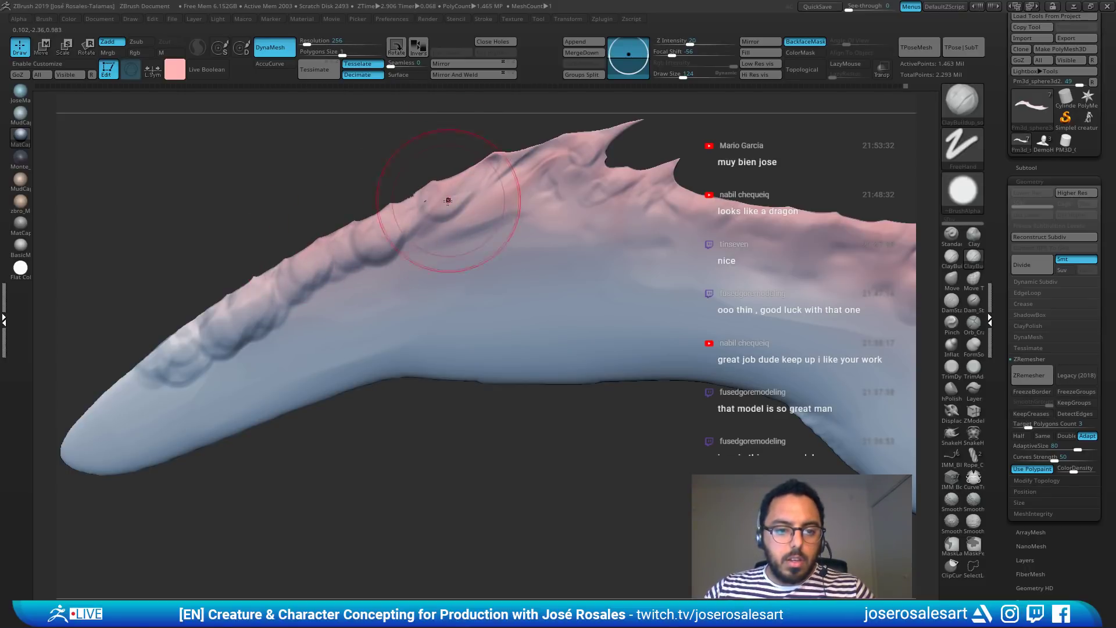
Step: Smooth the rough, jagged spots on the edge of the ridge near the blunt end
right_click_drag(434, 201, 412, 180, "ctrl")
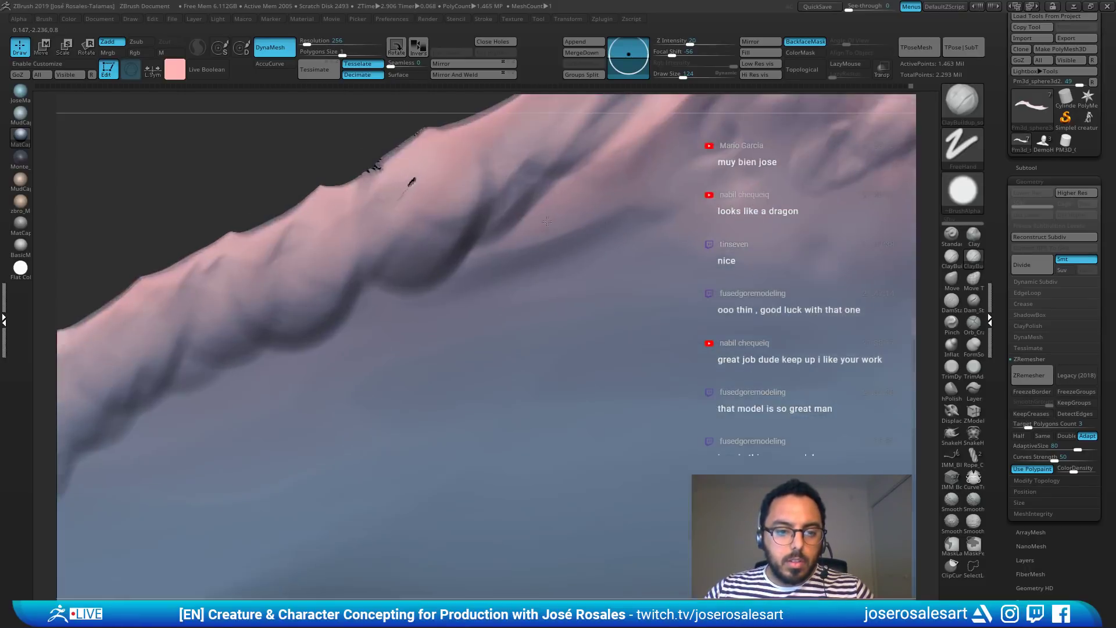
left_click_drag(413, 180, 411, 182, "shift")
right_click_drag(413, 237, 395, 196, "ctrl")
left_click_drag(394, 194, 412, 210, "shift")
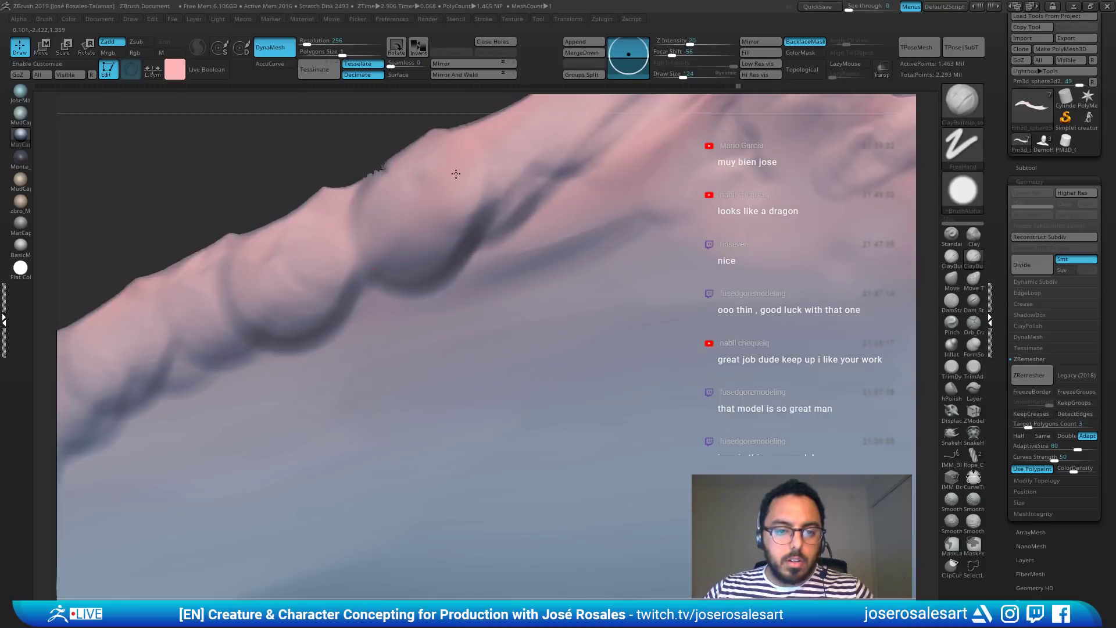
Step: Add clay strokes on the fin membrane just beneath the two front spikes
right_click_drag(458, 175, 567, 168, "ctrl")
right_click_drag(514, 236, 271, 271)
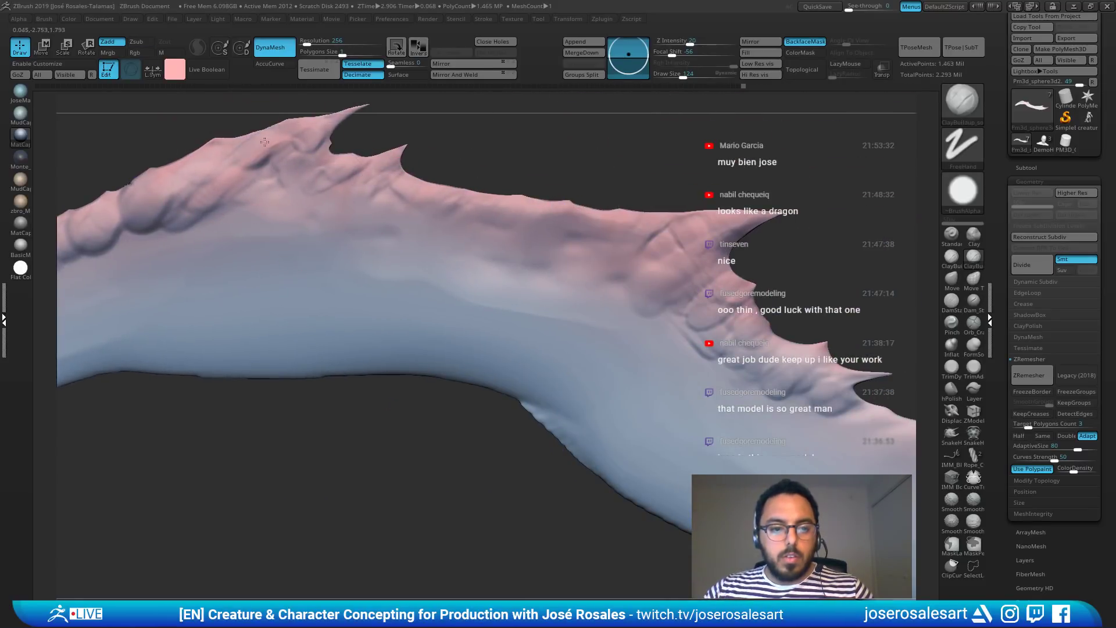
mouse_move(247, 174)
right_mouse_down()
mouse_move(420, 325)
mouse_move(505, 202)
right_mouse_up()
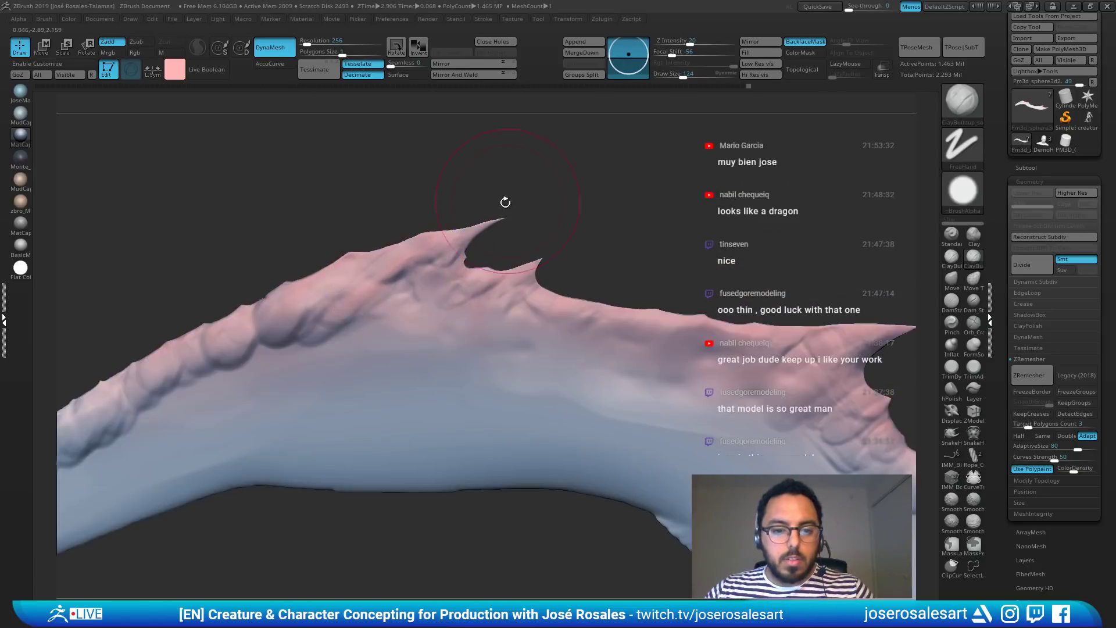
left_click_drag(484, 303, 531, 281)
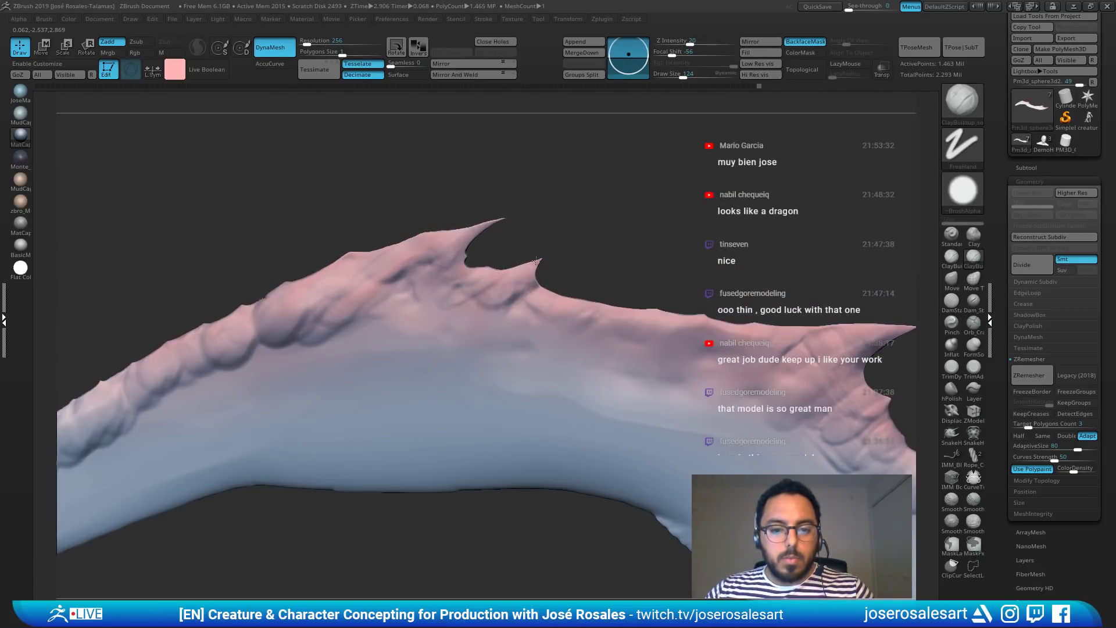
mouse_move(625, 235)
left_mouse_down()
mouse_move(750, 273)
mouse_move(583, 266)
mouse_move(617, 238)
left_mouse_up()
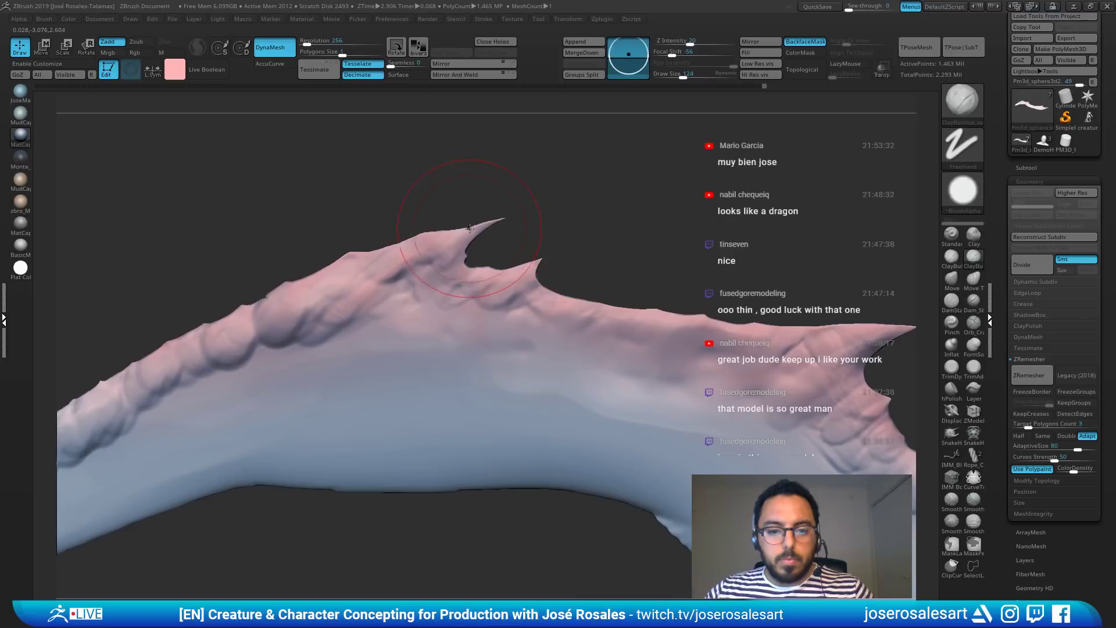
Step: Build up clay below the low fin ridge and the rear spikes toward the pointed tail end
mouse_move(584, 230)
right_mouse_down()
mouse_move(611, 399)
mouse_move(645, 452)
mouse_move(528, 285)
right_mouse_up()
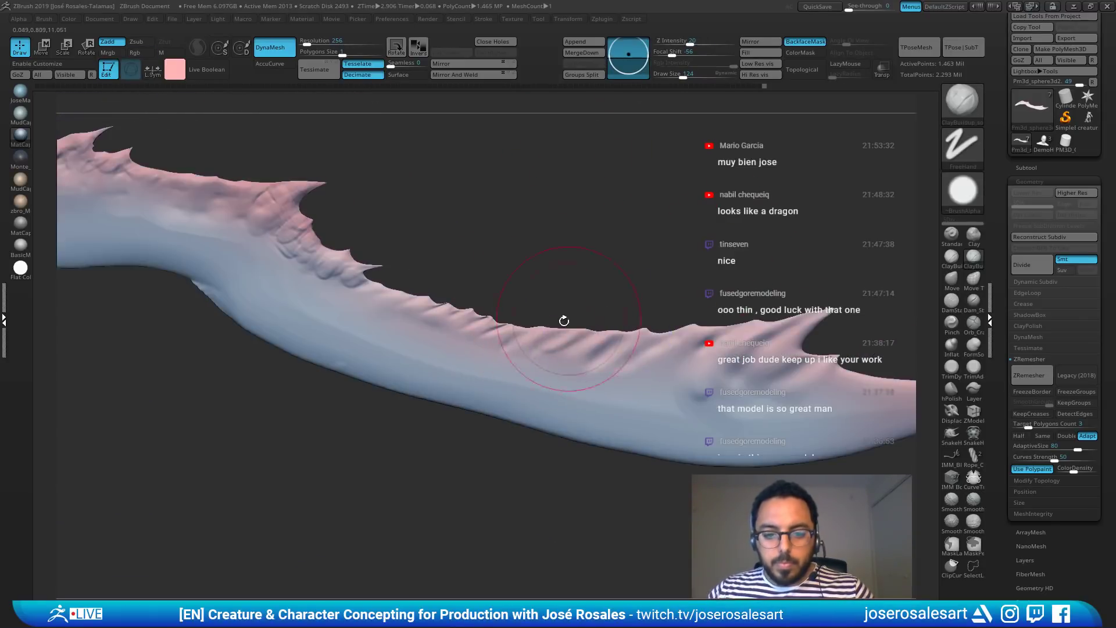
mouse_move(550, 357)
left_mouse_down()
mouse_move(605, 335)
mouse_move(710, 330)
left_mouse_up()
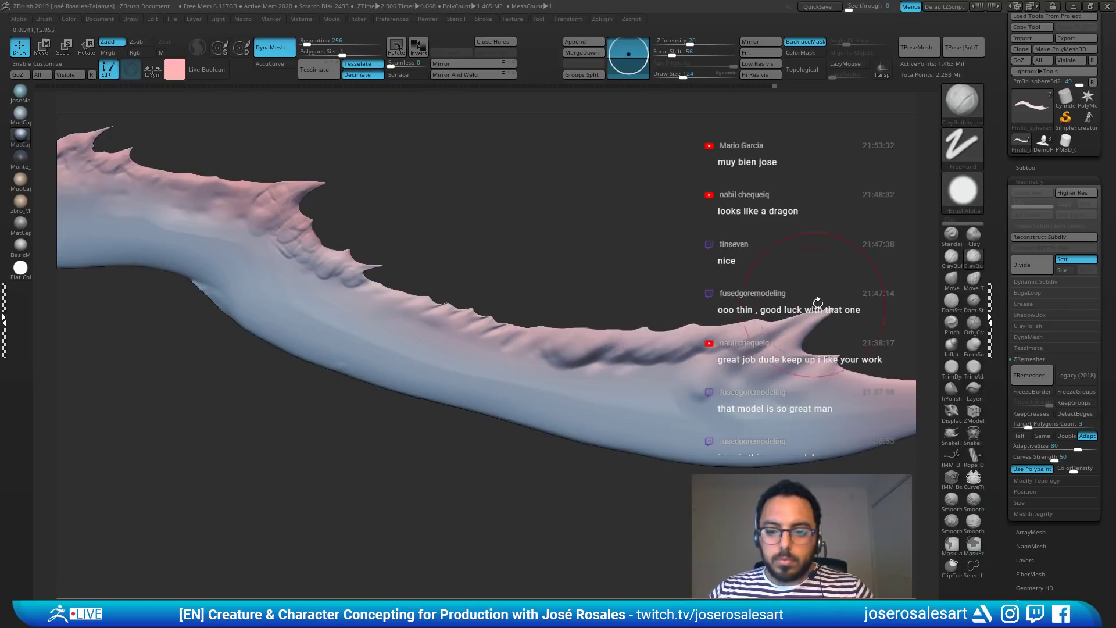
mouse_move(818, 366)
left_mouse_down()
mouse_move(686, 355)
mouse_move(609, 331)
mouse_move(349, 290)
mouse_move(529, 340)
mouse_move(701, 348)
left_mouse_up()
right_click_drag(860, 376, 698, 345, "alt")
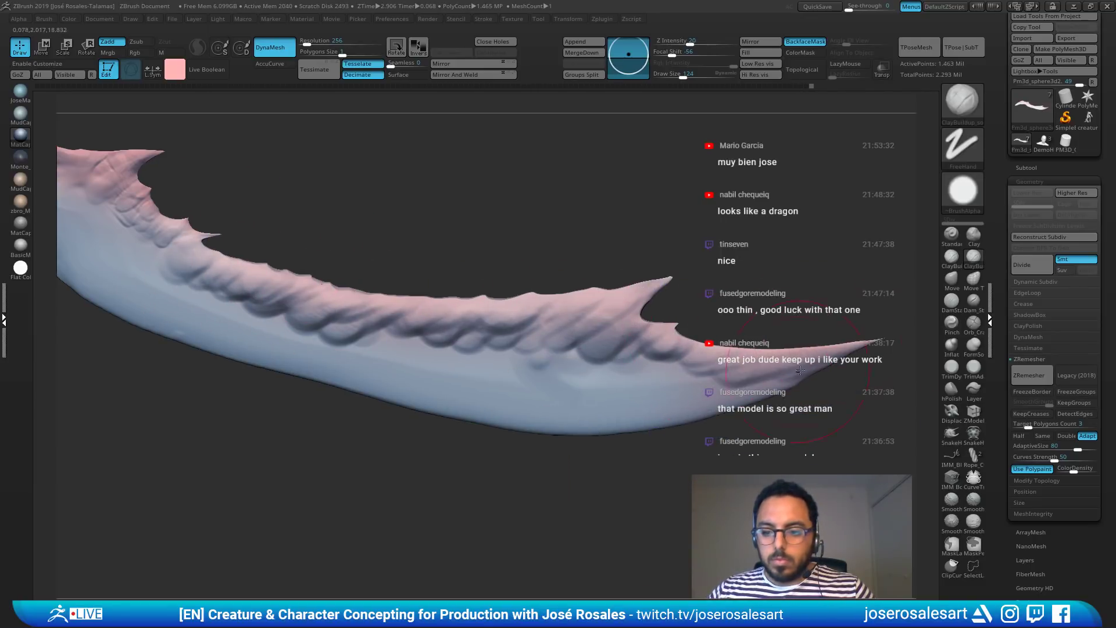
mouse_move(809, 364)
left_mouse_down()
mouse_move(686, 367)
mouse_move(445, 343)
left_mouse_up()
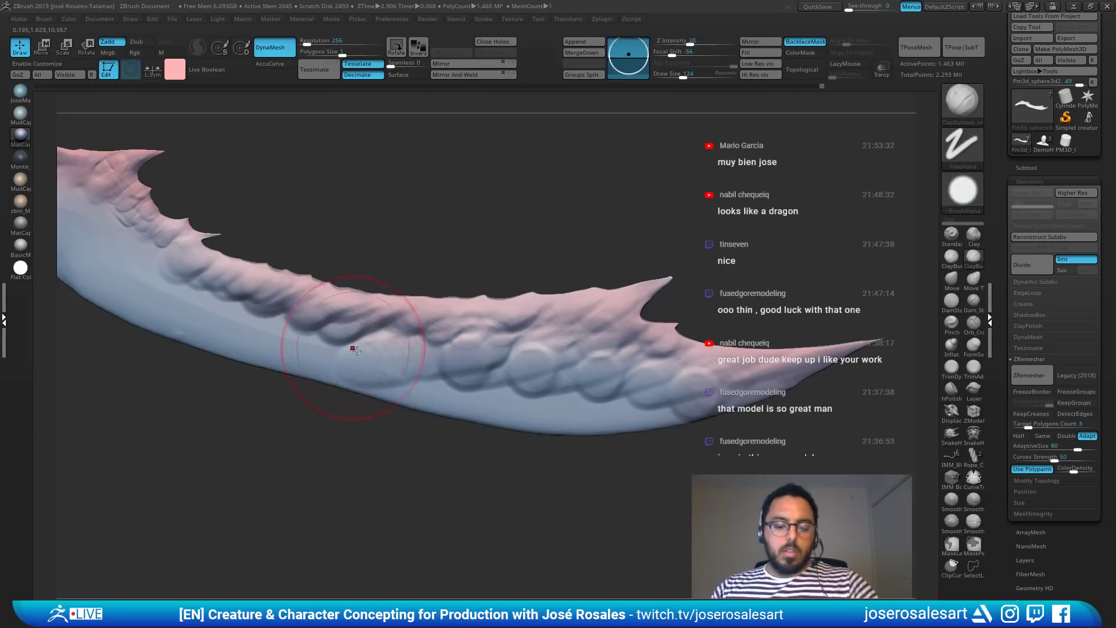
Step: Switch to TrimDynamic and flatten the new clay from the tail spikes forward to the smaller middle spikes
key("b")
key("t")
key("d")
right_click_drag(356, 351, 540, 333, "alt")
left_click_drag(750, 352, 643, 365)
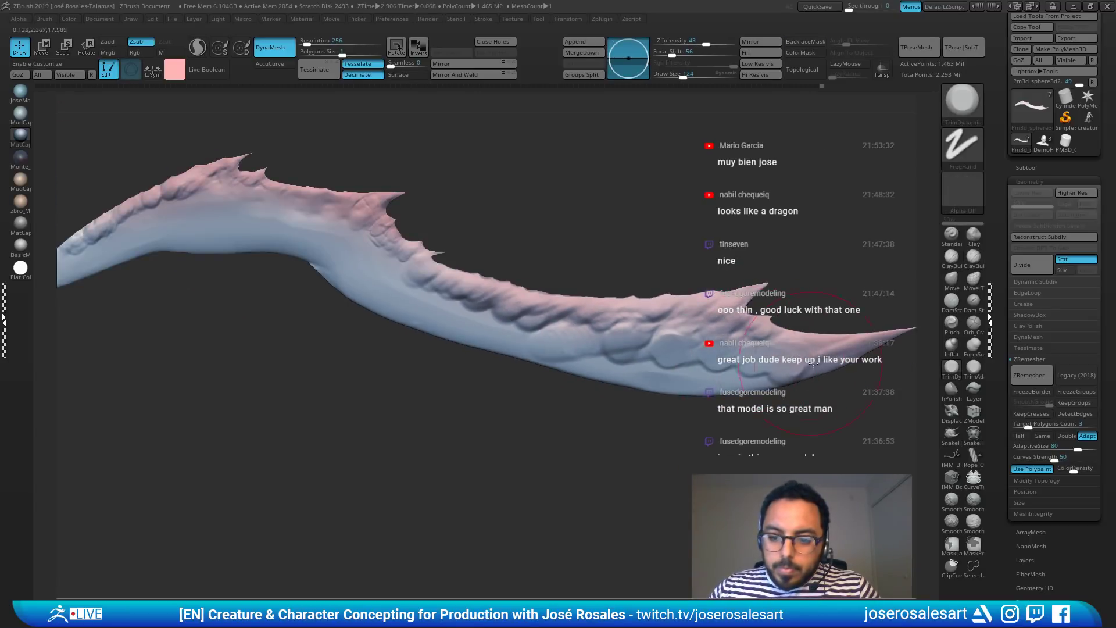
left_click_drag(813, 365, 535, 361)
mouse_move(640, 346)
left_mouse_down()
mouse_move(474, 334)
mouse_move(430, 320)
left_mouse_up()
left_click_drag(643, 324, 401, 308)
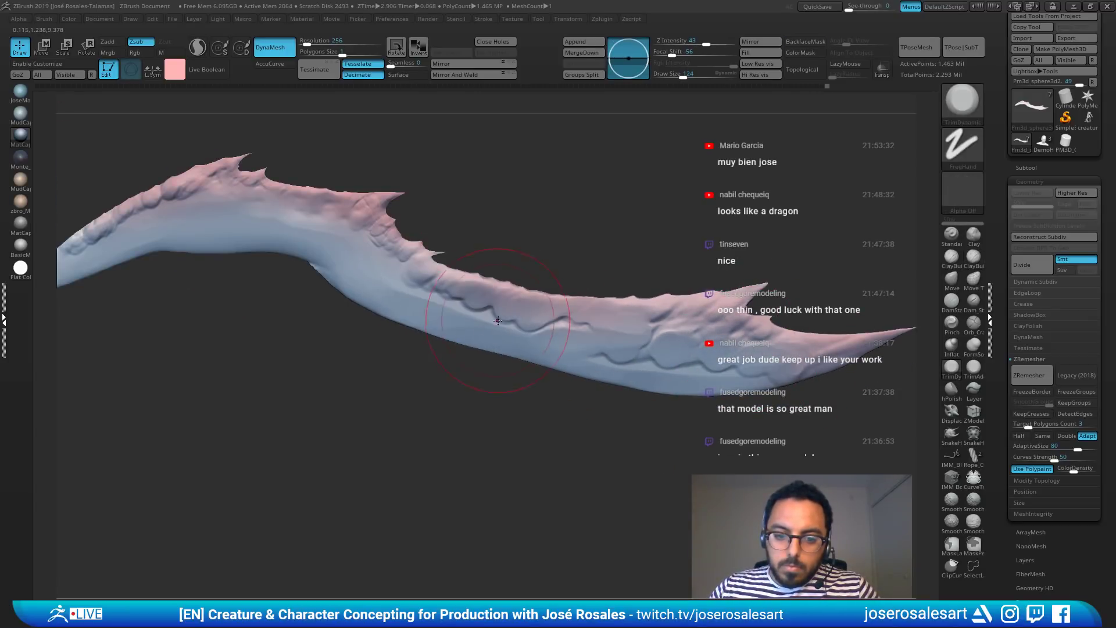
left_click_drag(498, 320, 361, 288)
Step: Return to the clay brush and thicken the lower side of the fin piece along its full length
mouse_move(344, 265)
right_mouse_down()
mouse_move(461, 234)
mouse_move(487, 248)
right_mouse_up()
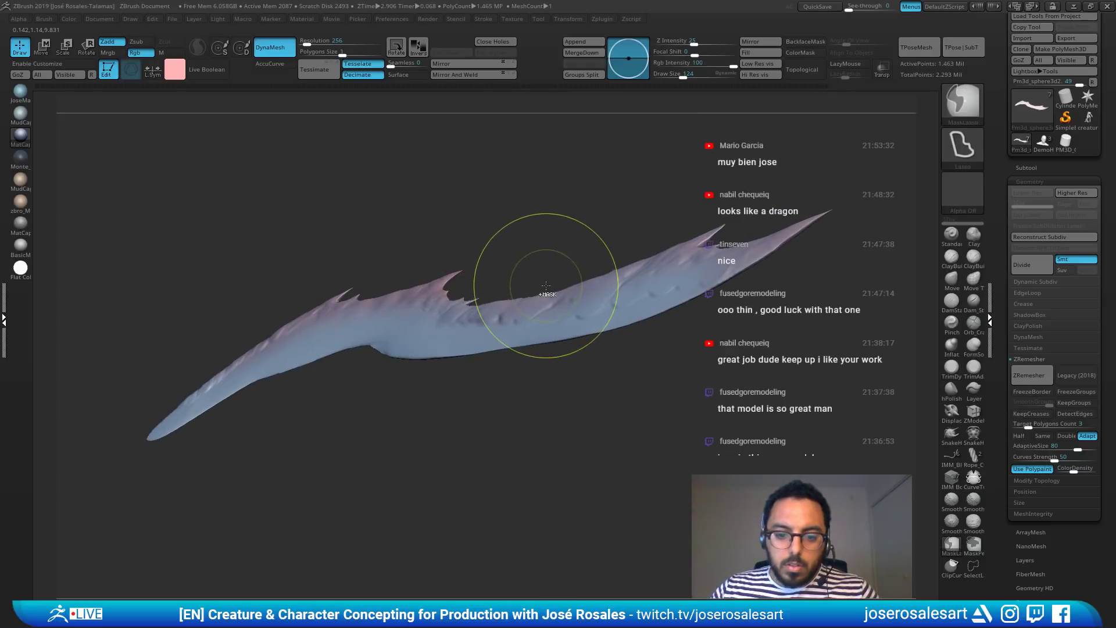
right_click_drag(546, 286, 550, 325, "ctrl")
right_click_drag(550, 326, 655, 217)
key("1")
key("2")
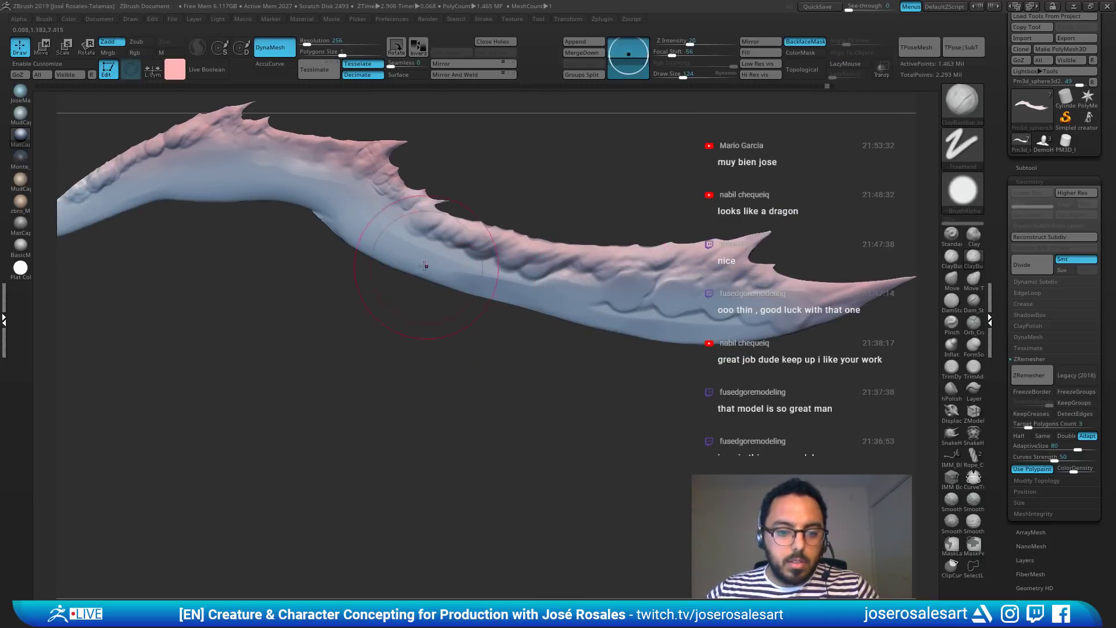
mouse_move(347, 217)
left_mouse_down()
mouse_move(506, 297)
mouse_move(724, 328)
mouse_move(814, 310)
left_mouse_up()
mouse_move(814, 303)
right_mouse_down()
mouse_move(762, 238)
mouse_move(466, 268)
right_mouse_up()
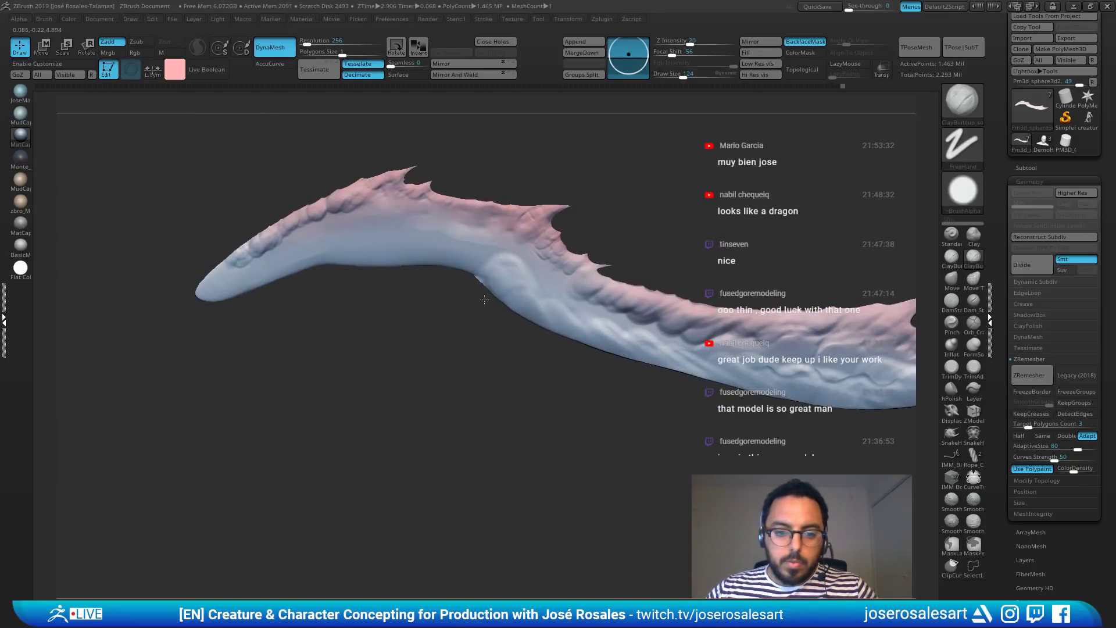
mouse_move(444, 269)
left_mouse_down()
mouse_move(290, 261)
mouse_move(213, 286)
mouse_move(360, 227)
left_mouse_up()
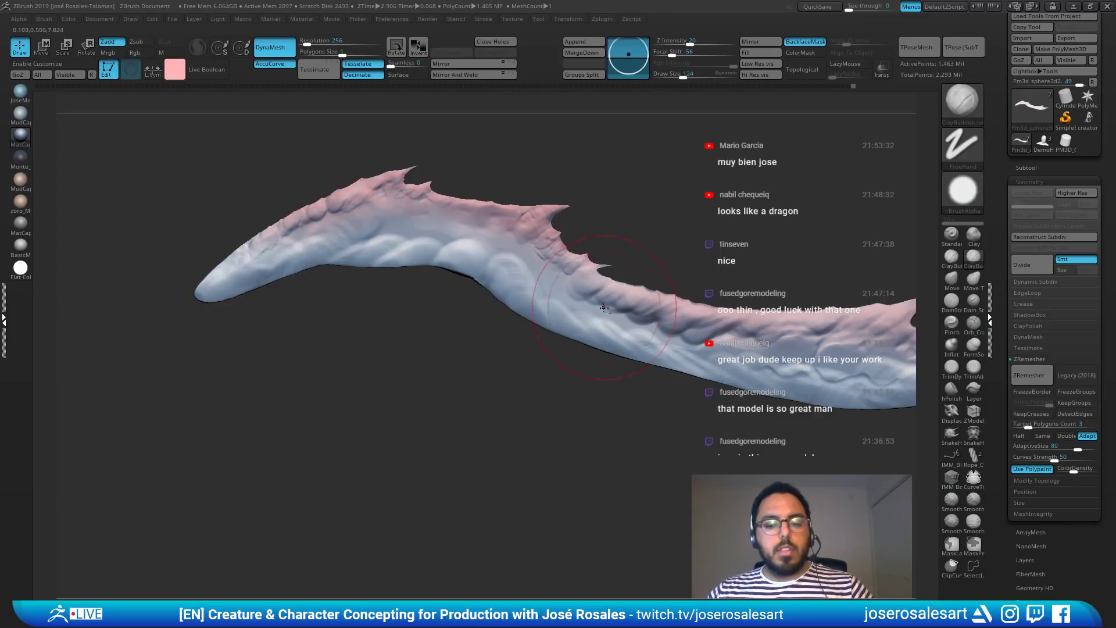
Step: ZRemesh the thickened fin piece with the target polygon count at 3
left_click_drag(669, 267, 476, 291, "alt")
left_click_drag(520, 335, 631, 378)
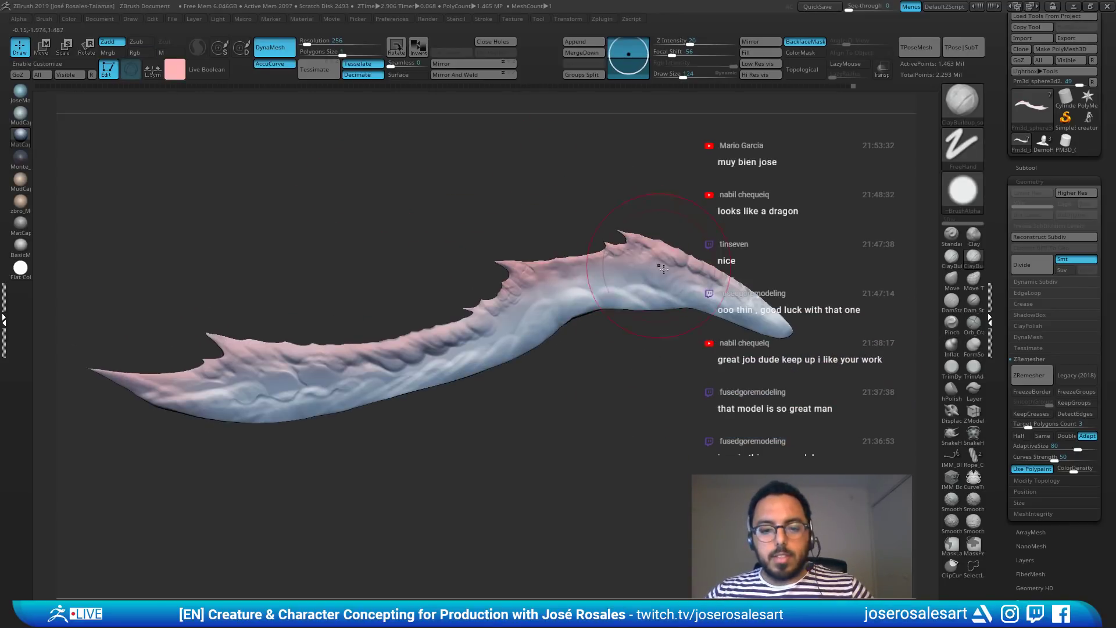
left_click_drag(657, 341, 617, 407)
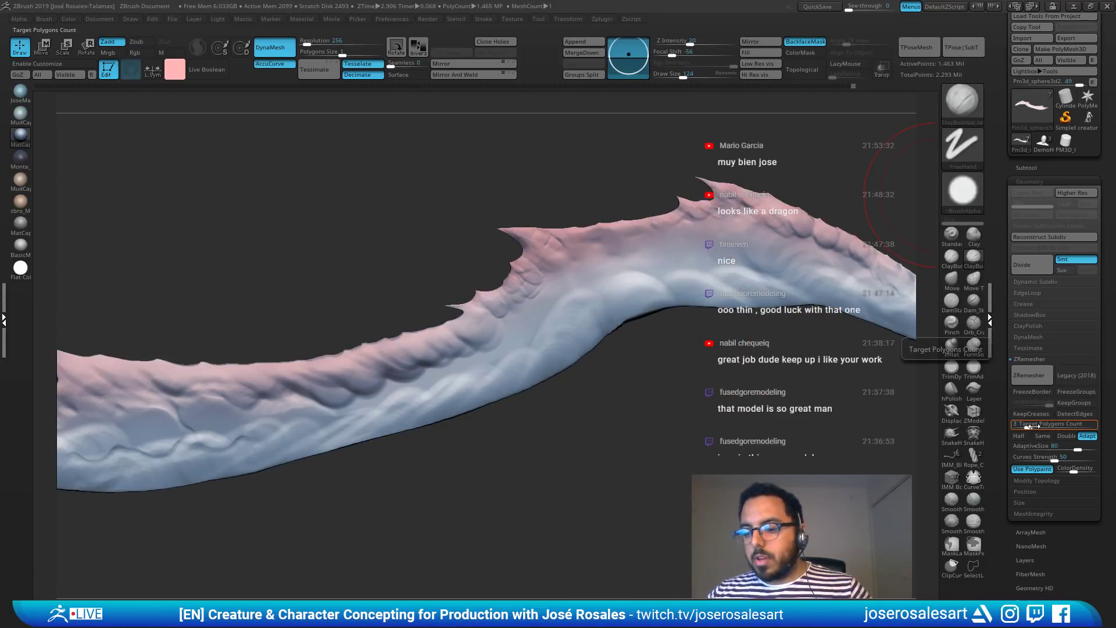
type("6")
key("Return")
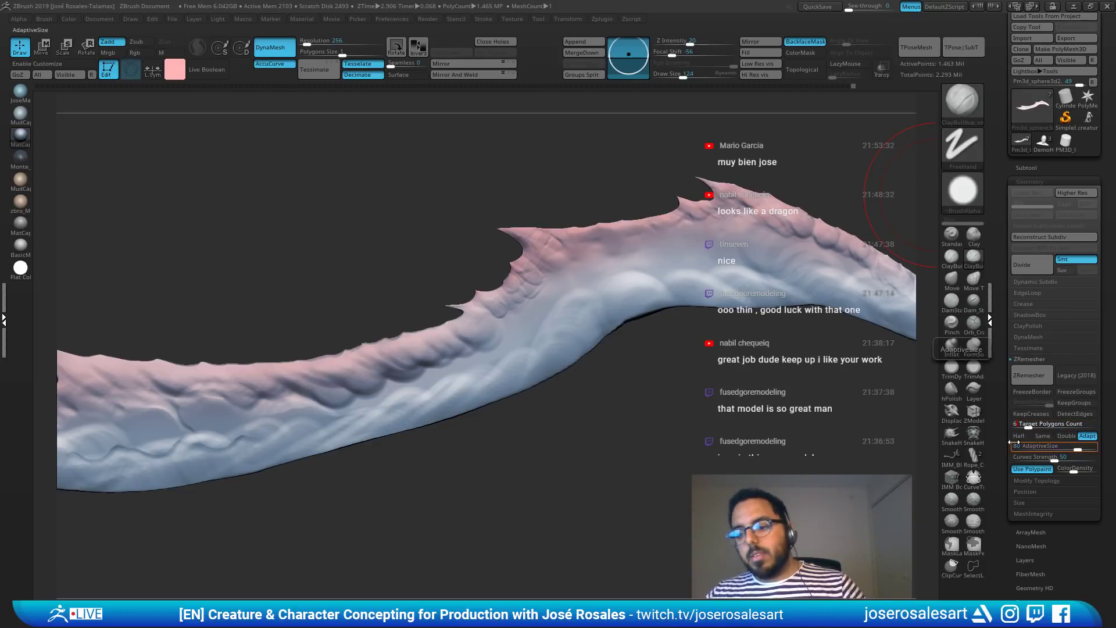
right_click_drag(411, 344, 344, 369, "alt")
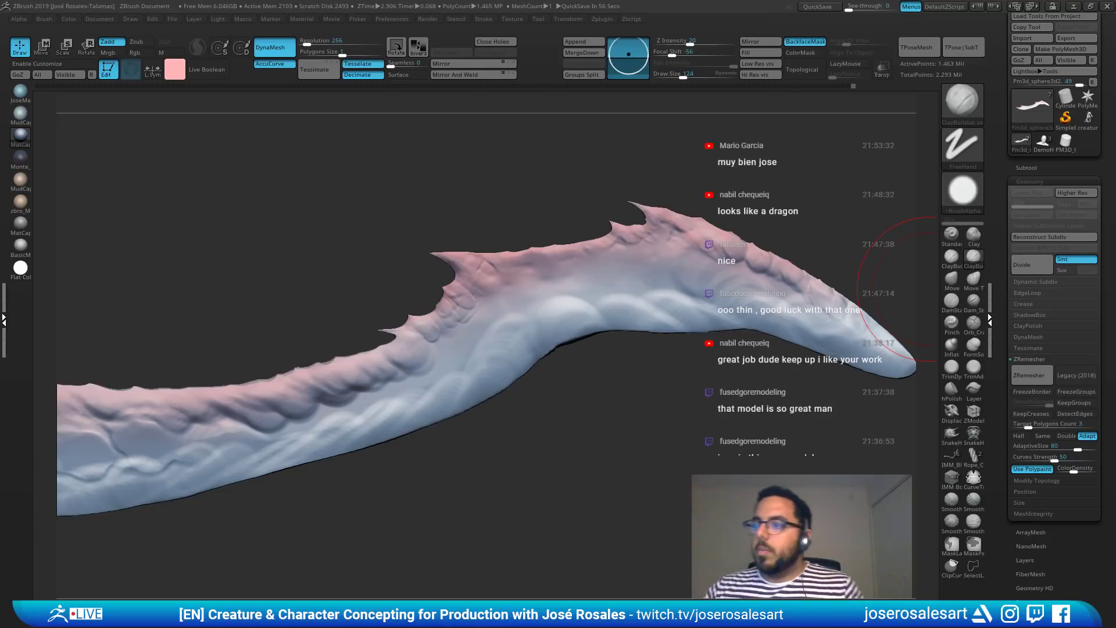
left_click_drag(929, 289, 920, 305)
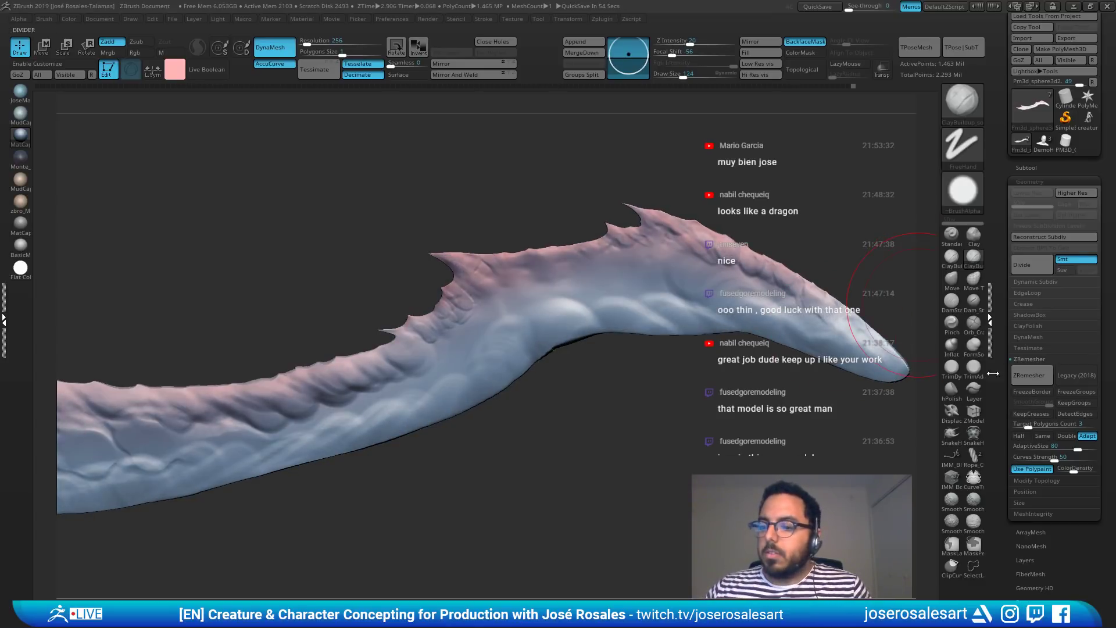
left_click(1016, 381)
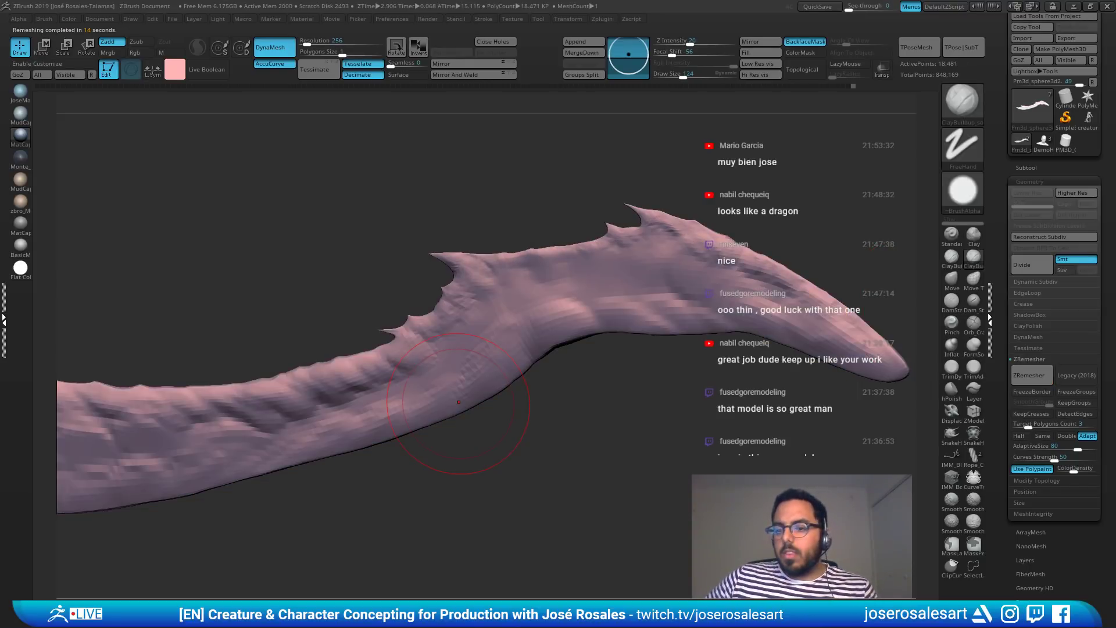
Step: Toggle the remesh through undo and redo, display the wireframe, and inspect the new topology from the blunt end to the tail
key("ctrl+z")
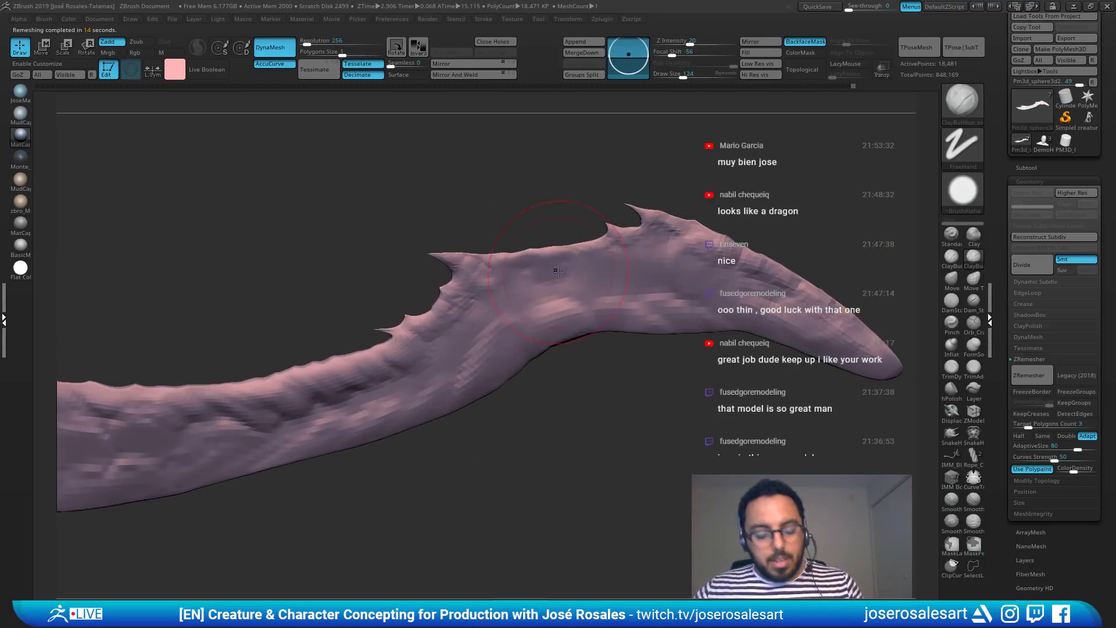
key("ctrl+shift+z")
key("shift+f")
mouse_move(590, 270)
right_mouse_down("alt")
mouse_move(587, 280)
mouse_move(731, 270)
mouse_move(613, 280)
mouse_move(380, 365)
mouse_move(441, 407)
mouse_move(310, 358)
mouse_move(331, 377)
mouse_move(319, 390)
mouse_move(326, 326)
right_mouse_up("alt")
right_click_drag(639, 331, 326, 384, "alt")
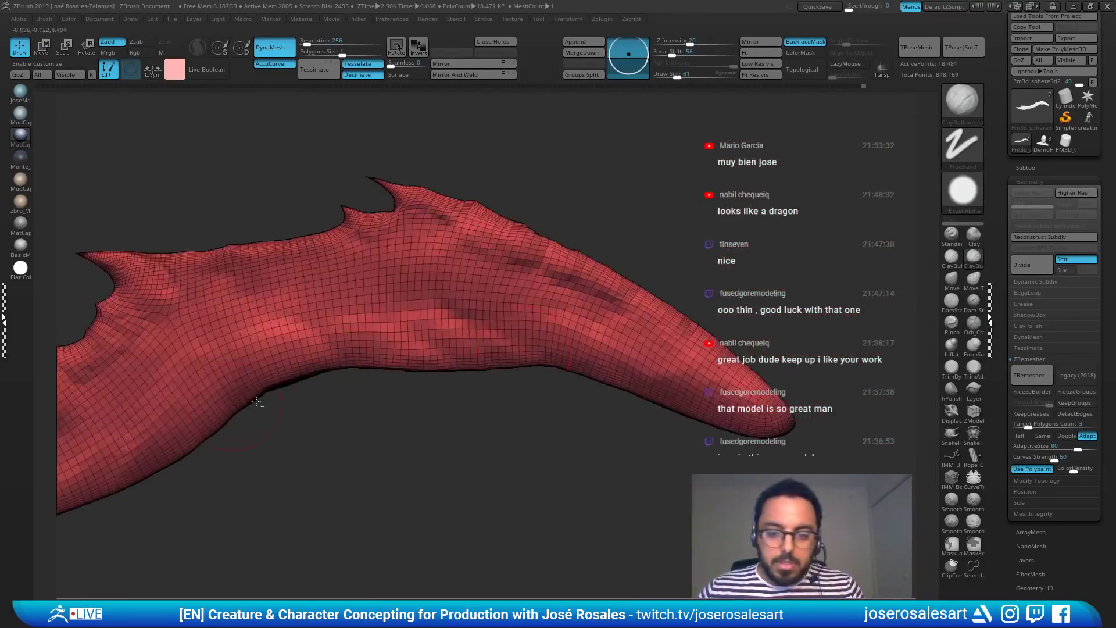
right_click_drag(500, 372, 493, 301)
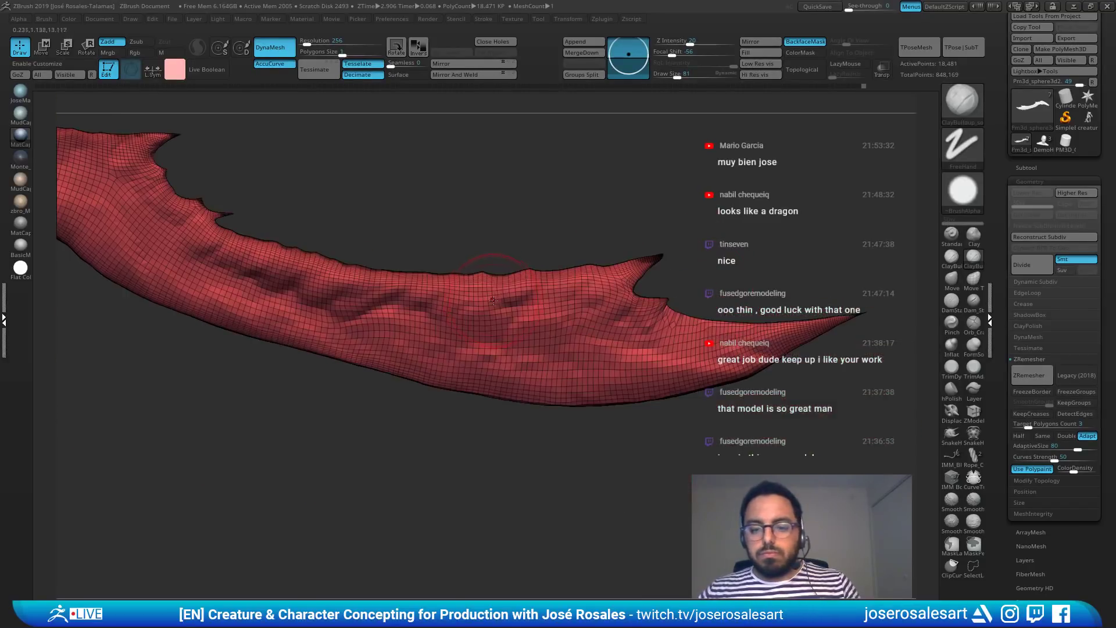
Step: Compare the remeshed fin with the dense version before it through the undo history, returning to the remeshed state
key("ctrl")
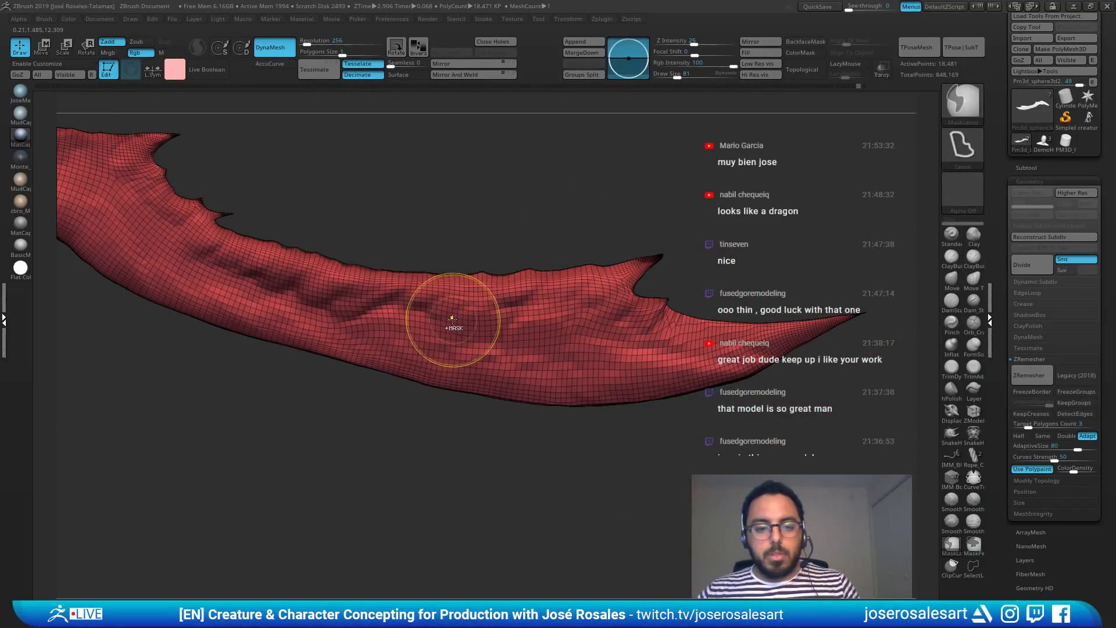
mouse_move(451, 319)
right_mouse_down()
mouse_move(620, 348)
mouse_move(326, 311)
right_mouse_up()
key("d")
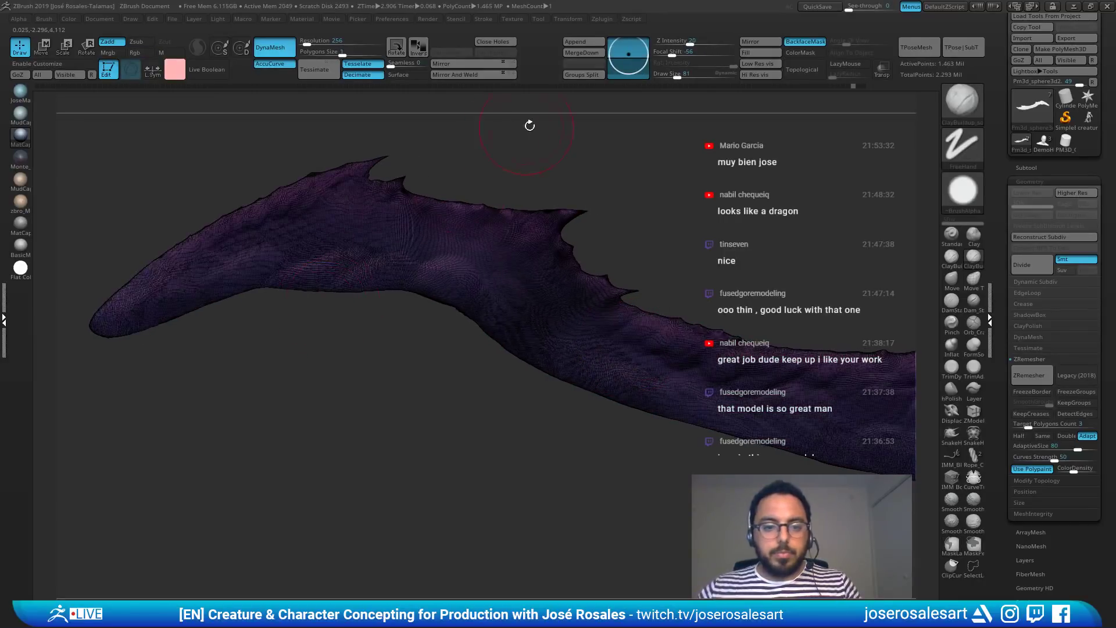
left_click(856, 86)
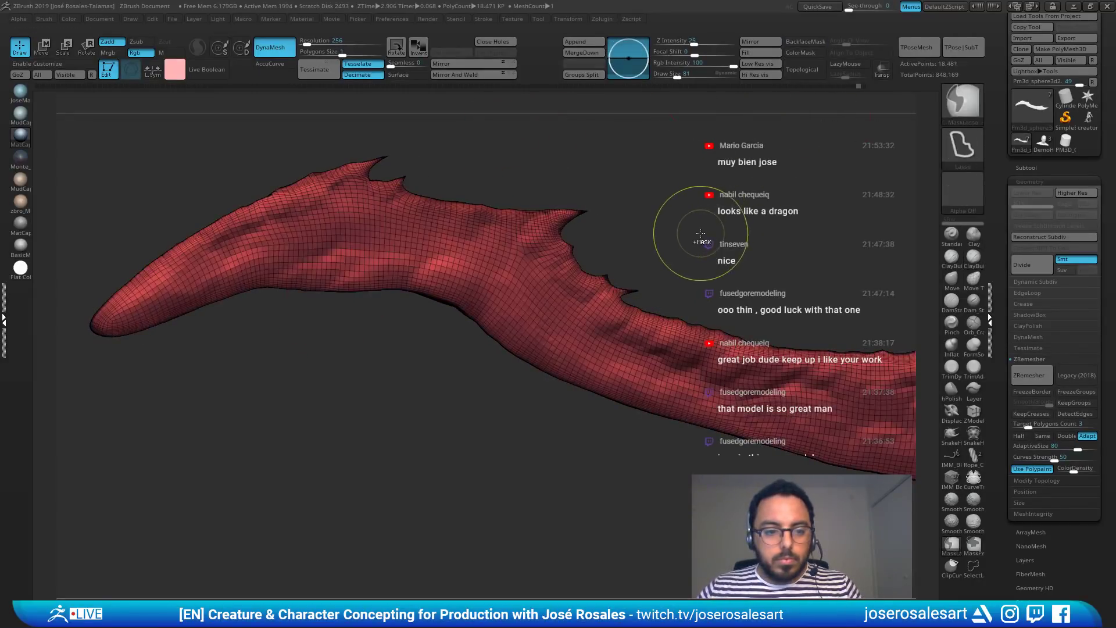
Step: Undo the fin piece's remesh and set the ZRemesher target polygon count to 2
key("ctrl+z")
key("ctrl+z")
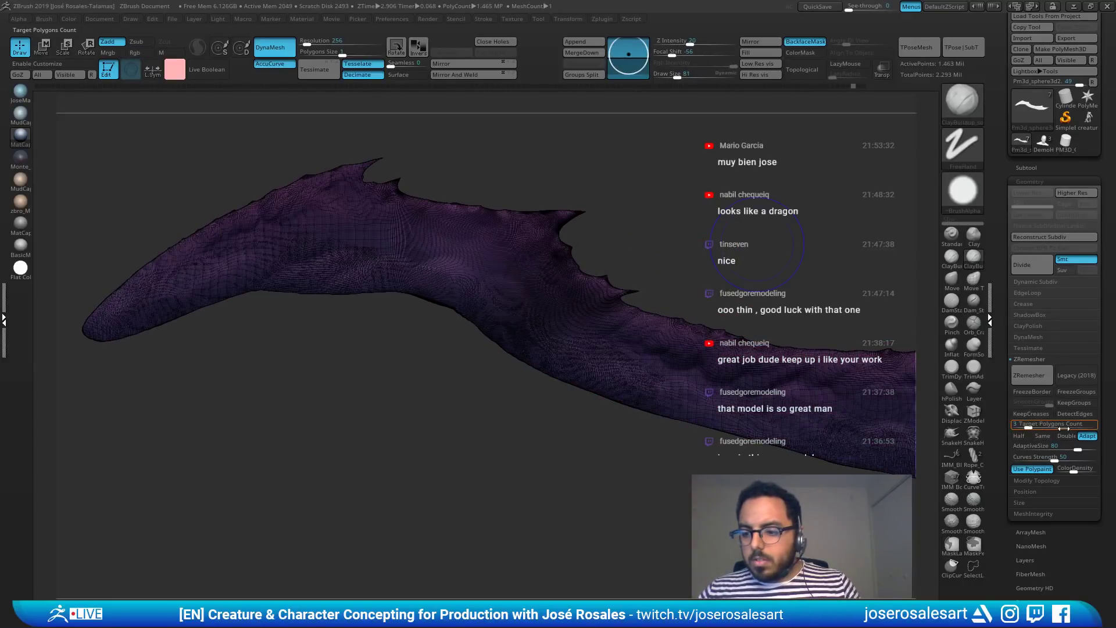
right_click_drag(366, 328, 415, 363)
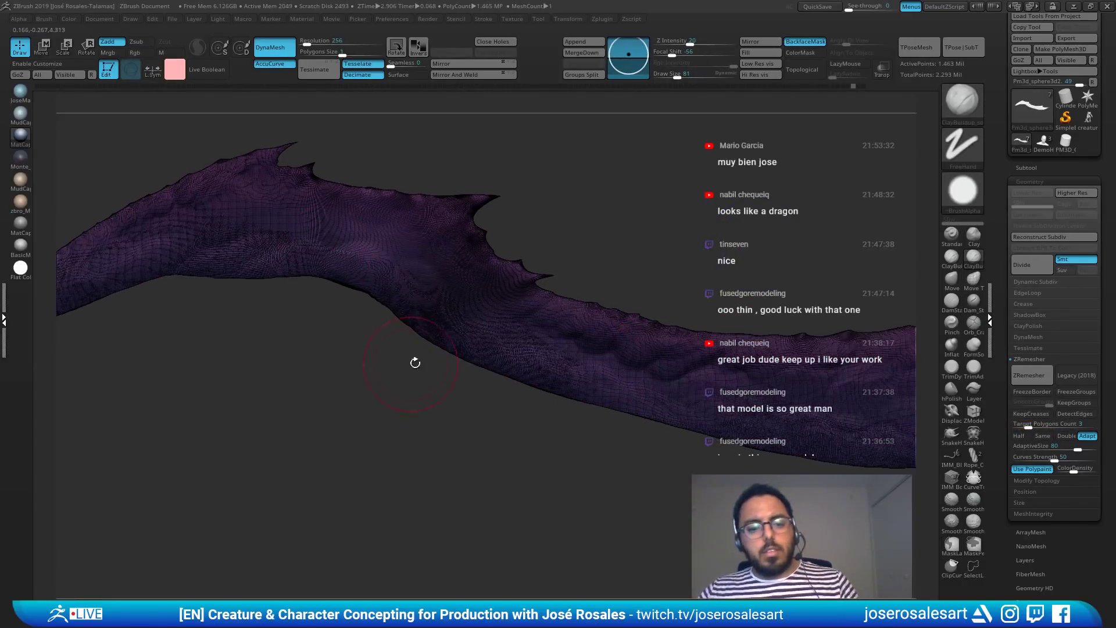
left_click(1028, 426)
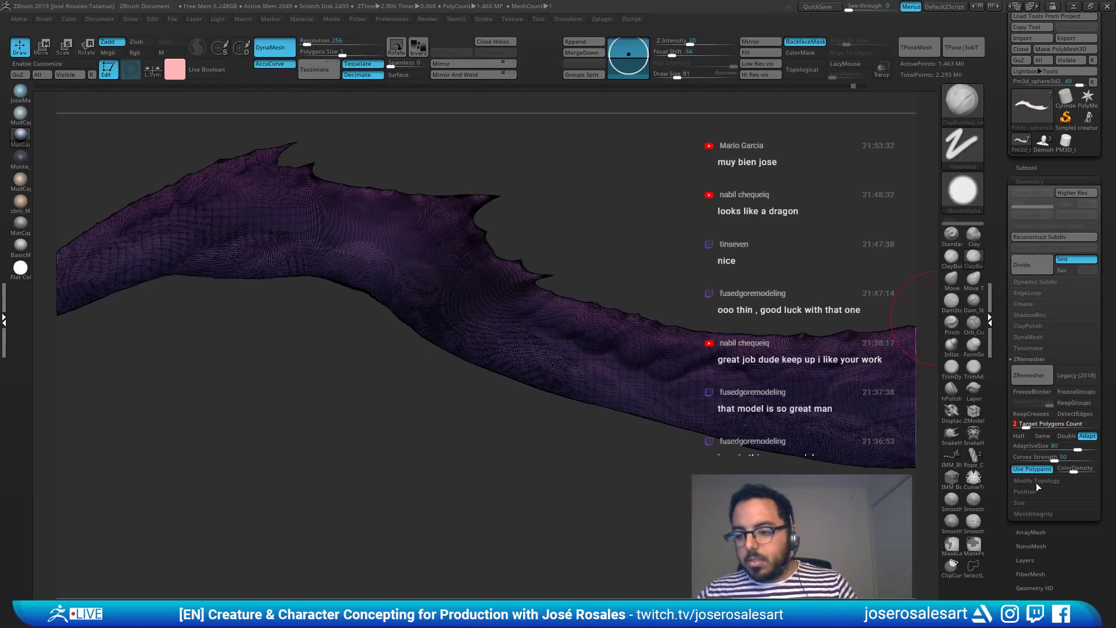
type("2")
key("Return")
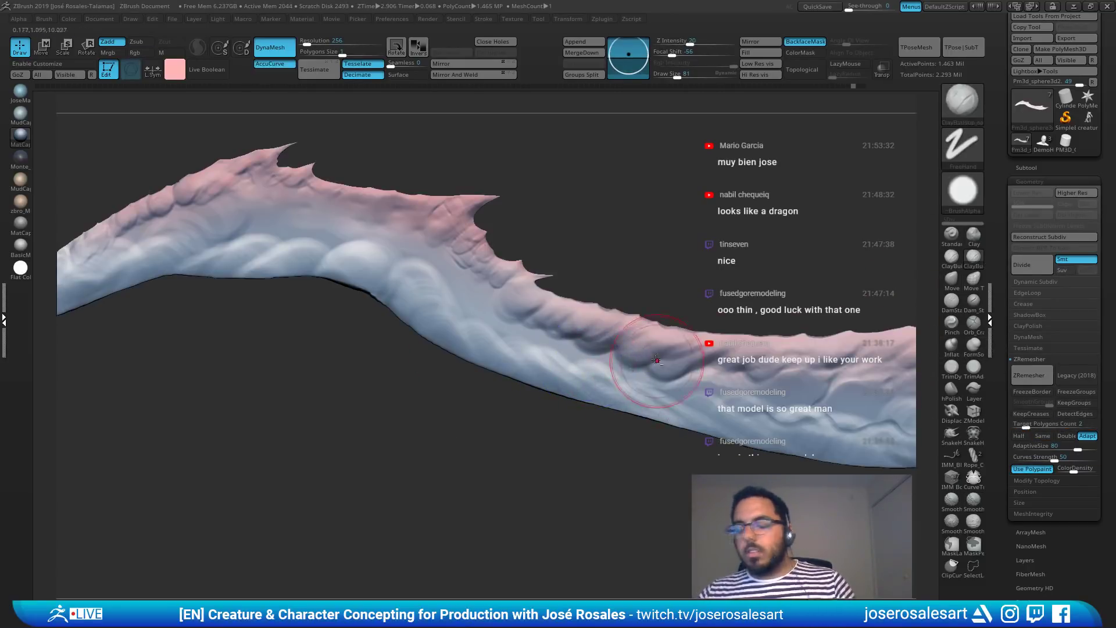
Step: Shade the dense fin piece with a lighter, whiter material and view its full length
right_click_drag(657, 360, 607, 401, "alt")
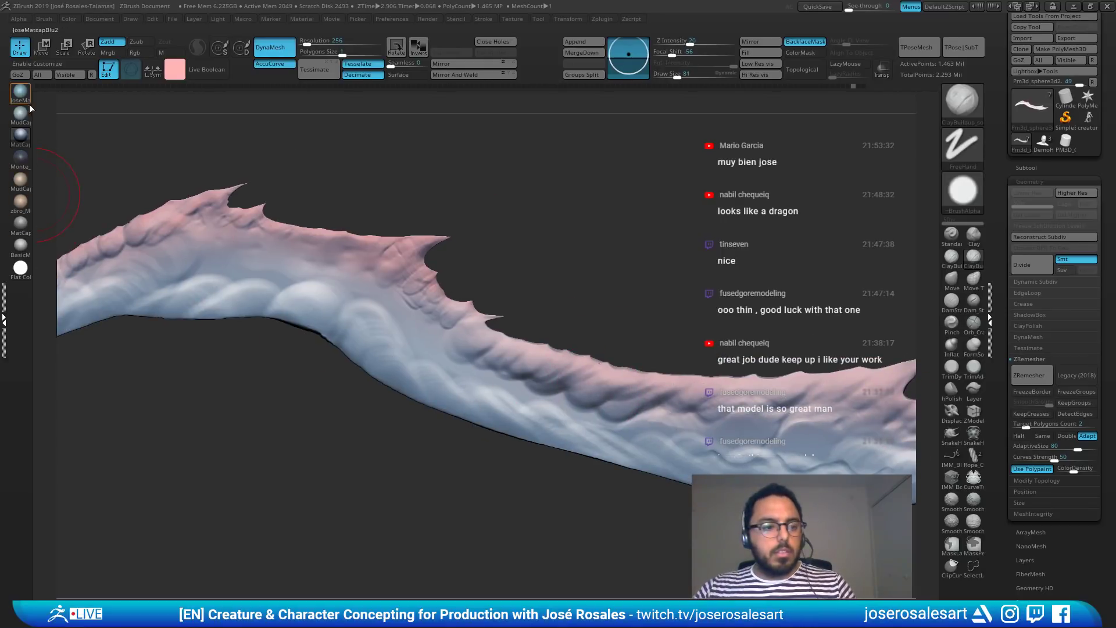
mouse_move(304, 21)
left_click(366, 96)
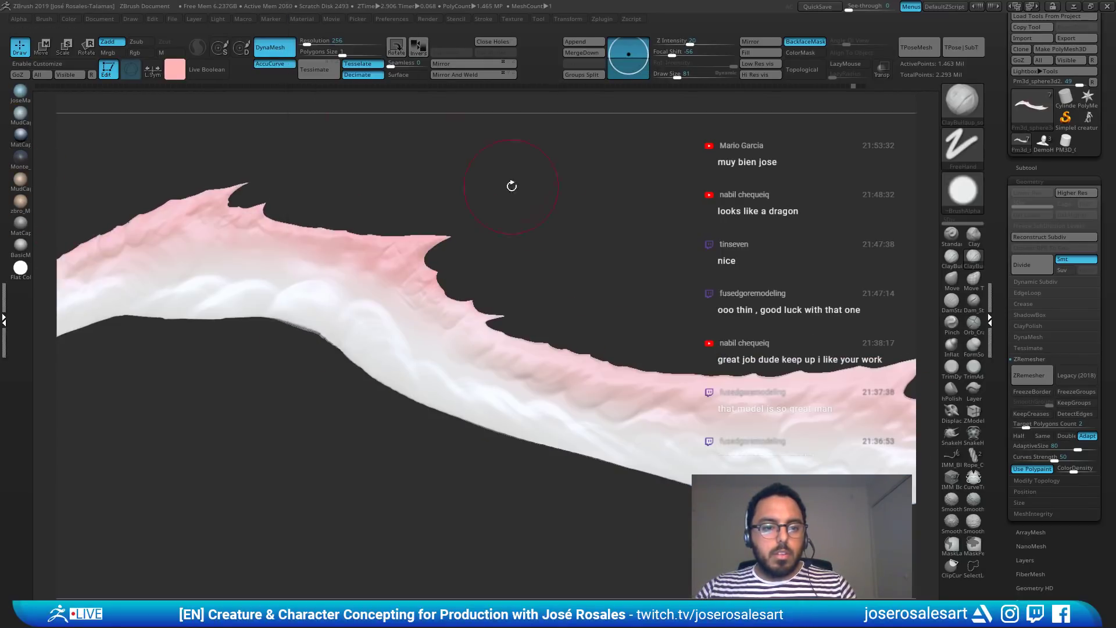
right_click_drag(822, 417, 638, 346, "alt")
right_click_drag(869, 389, 826, 371, "ctrl")
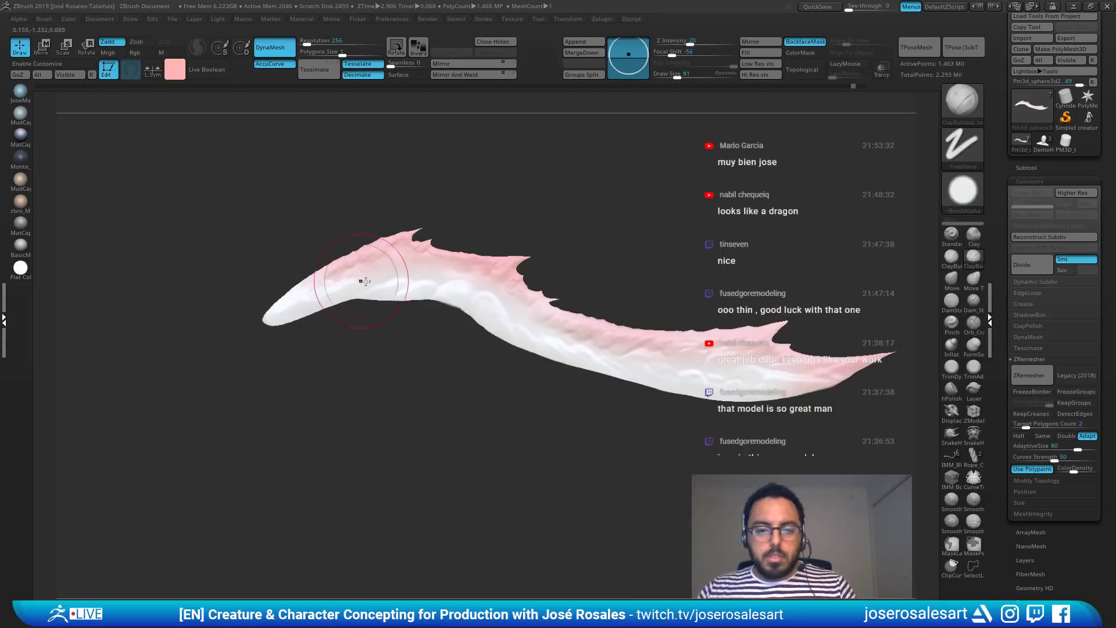
Step: Check the opposite side of the fin piece and try to ZRemesh it at the target polygon count of 2
right_click_drag(614, 332, 410, 375)
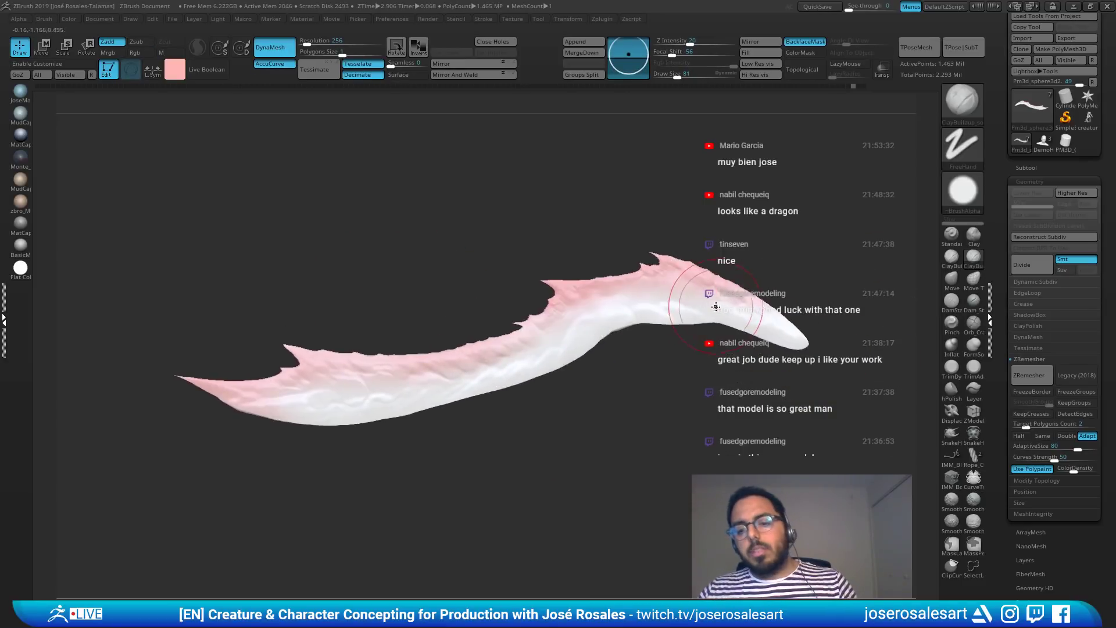
right_click_drag(663, 395, 577, 435, "alt")
right_click_drag(534, 400, 568, 369, "ctrl")
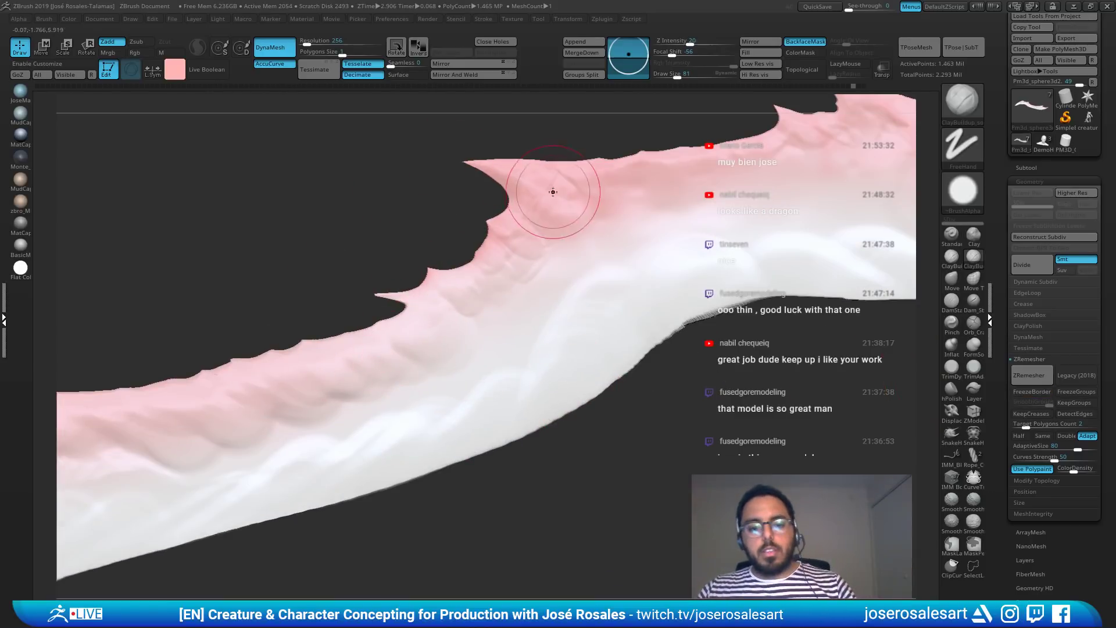
right_click_drag(654, 194, 619, 224, "ctrl")
right_click_drag(620, 224, 609, 302, "alt")
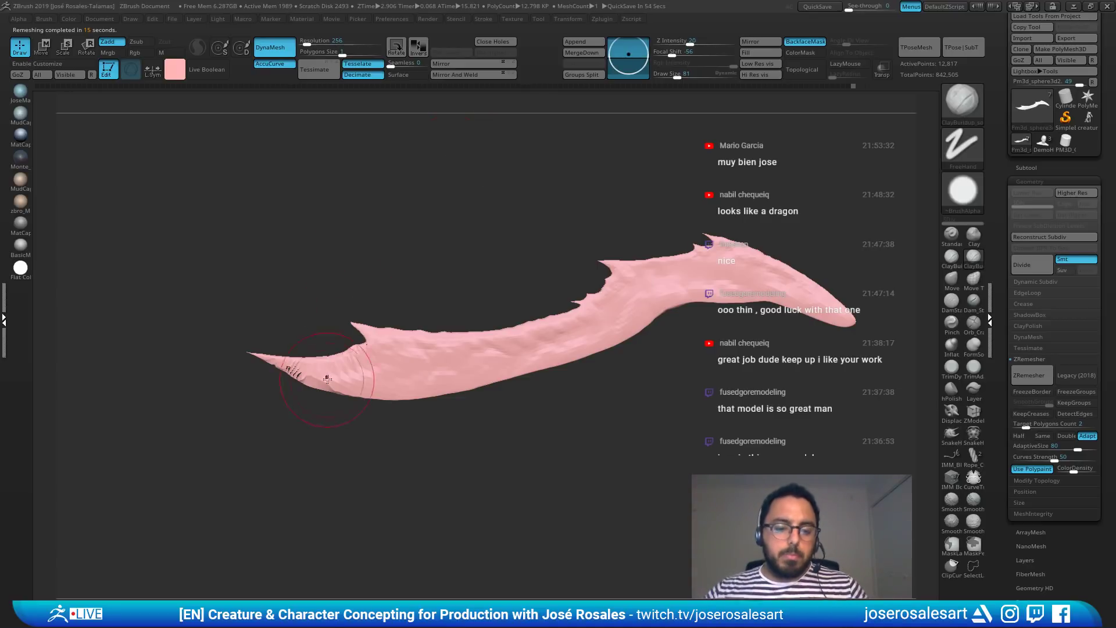
Step: Examine the remeshed fin's pointed tail end, then display the wireframe and check the spikes
right_click_drag(383, 391, 528, 399, "ctrl")
mouse_move(276, 380)
right_mouse_down("ctrl")
mouse_move(491, 411)
mouse_move(782, 406)
right_mouse_up("ctrl")
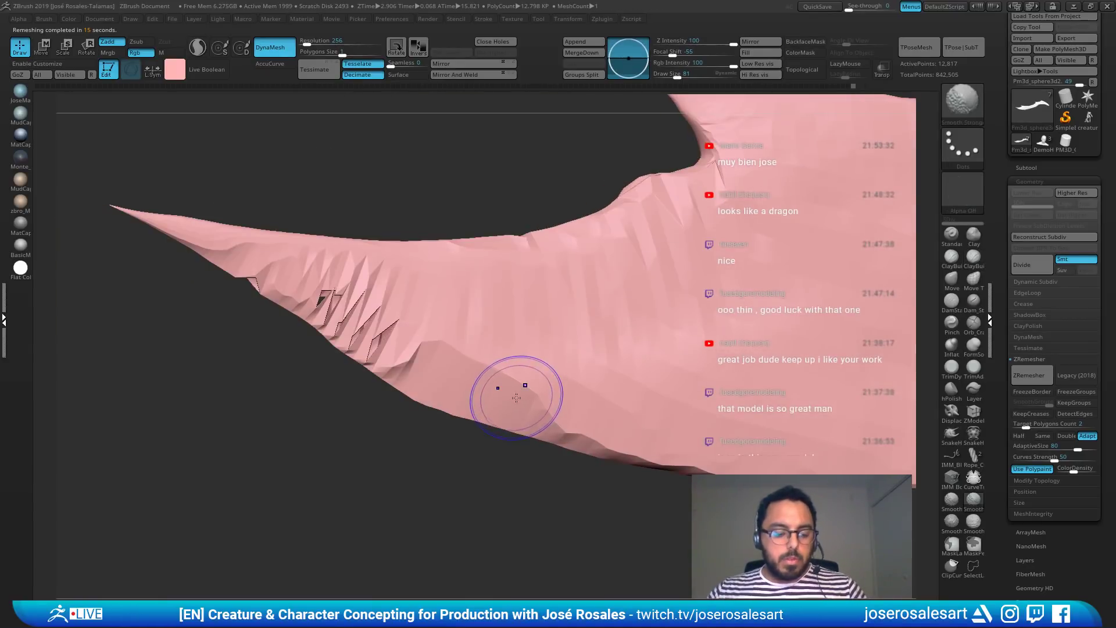
key("shift+f")
right_click_drag(389, 437, 456, 373)
mouse_move(686, 372)
right_mouse_down("ctrl")
mouse_move(595, 372)
mouse_move(308, 420)
mouse_move(378, 372)
mouse_move(570, 442)
mouse_move(691, 408)
mouse_move(578, 375)
mouse_move(452, 302)
mouse_move(445, 192)
mouse_move(518, 281)
mouse_move(552, 282)
right_mouse_up("ctrl")
mouse_move(553, 282)
left_mouse_down("shift")
mouse_move(538, 261)
mouse_move(611, 302)
left_mouse_up("shift")
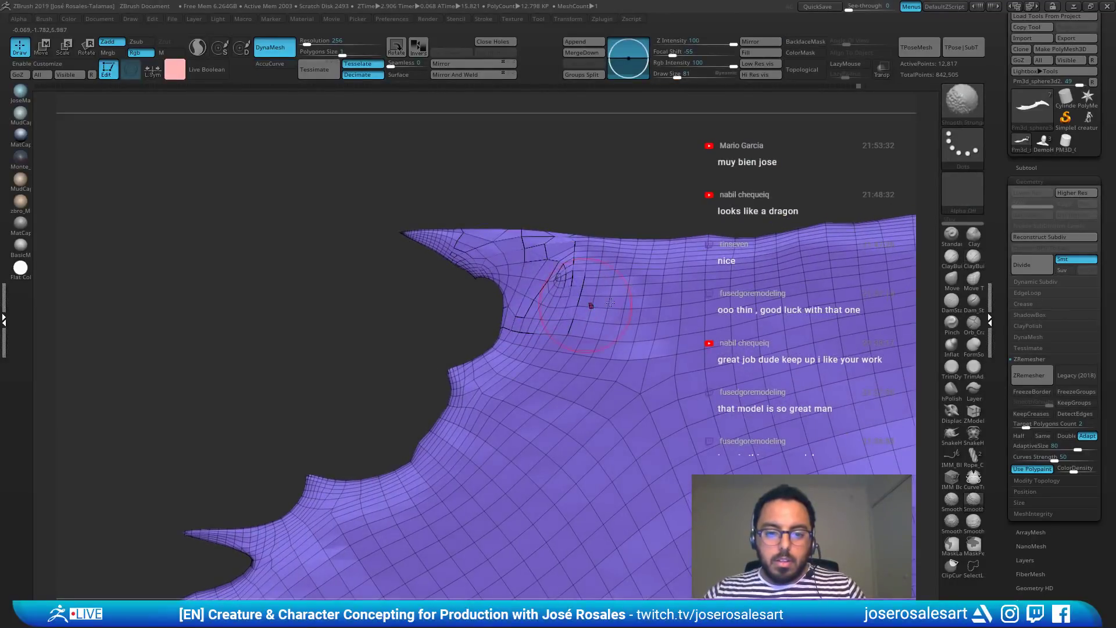
Step: Examine the remeshed topology along the fin's thin edge
right_click_drag(610, 302, 608, 341)
mouse_move(822, 286)
right_mouse_down("alt")
mouse_move(620, 366)
mouse_move(684, 415)
mouse_move(634, 401)
mouse_move(422, 407)
mouse_move(401, 359)
right_mouse_up("alt")
left_click_drag(401, 358, 483, 356, "shift")
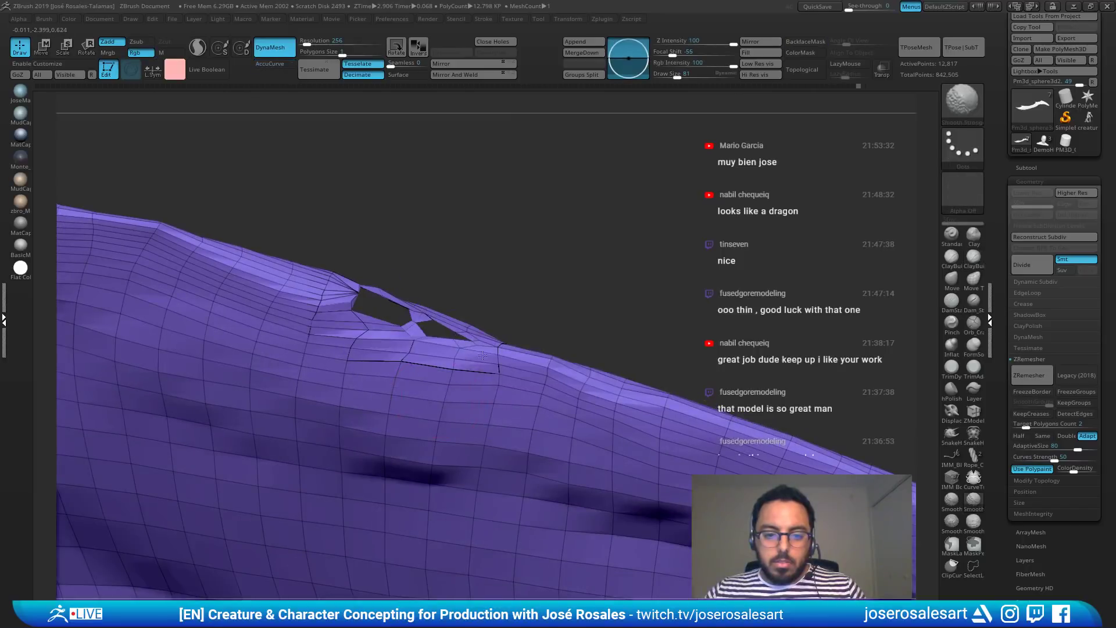
mouse_move(465, 392)
right_mouse_down()
mouse_move(446, 304)
mouse_move(398, 348)
right_mouse_up()
right_click_drag(611, 385, 290, 326, "ctrl")
mouse_move(643, 282)
right_mouse_down()
mouse_move(540, 326)
mouse_move(599, 335)
right_mouse_up()
Step: Undo the remesh back to the dense fin piece and hide the wireframe
key("d")
left_click_drag(727, 218, 476, 293)
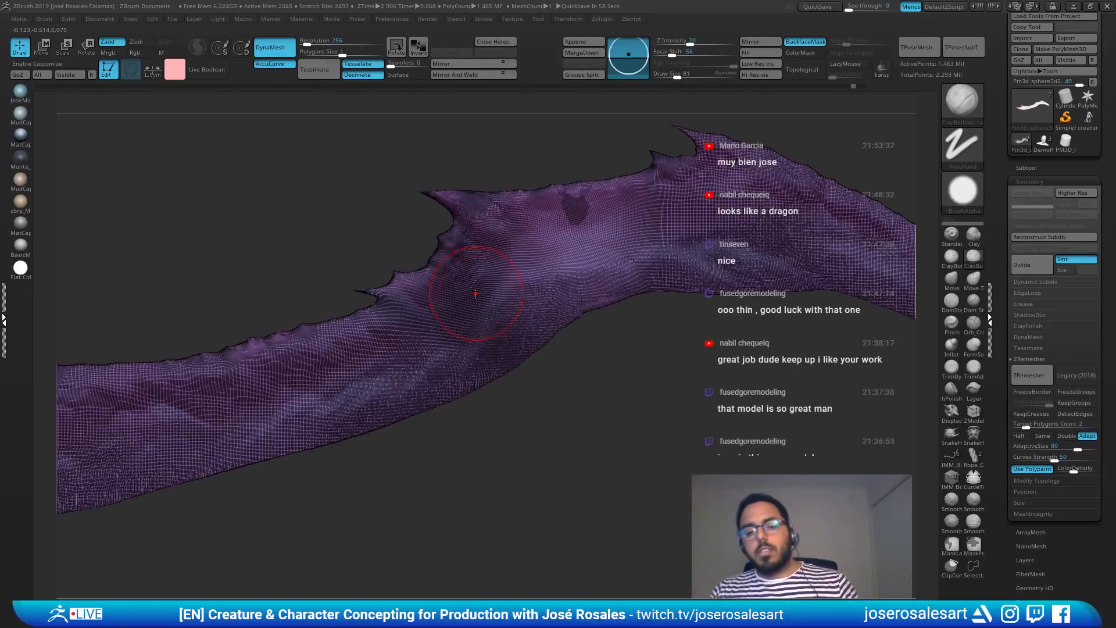
key("shift+f")
mouse_move(463, 225)
right_mouse_down()
mouse_move(483, 244)
mouse_move(454, 263)
right_mouse_up()
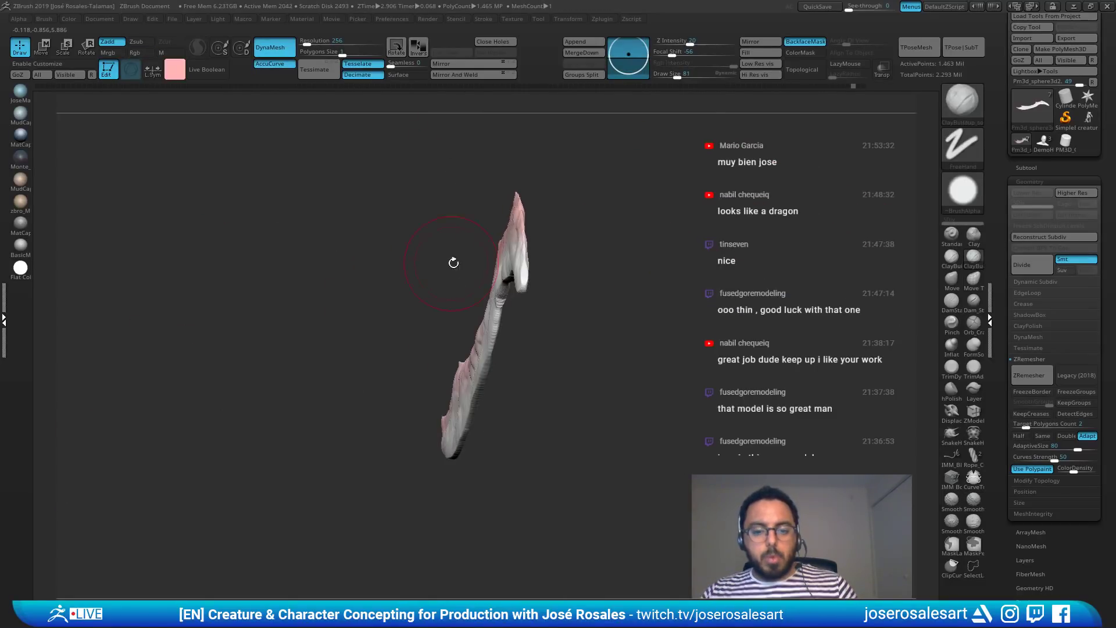
left_click_drag(444, 353, 581, 344)
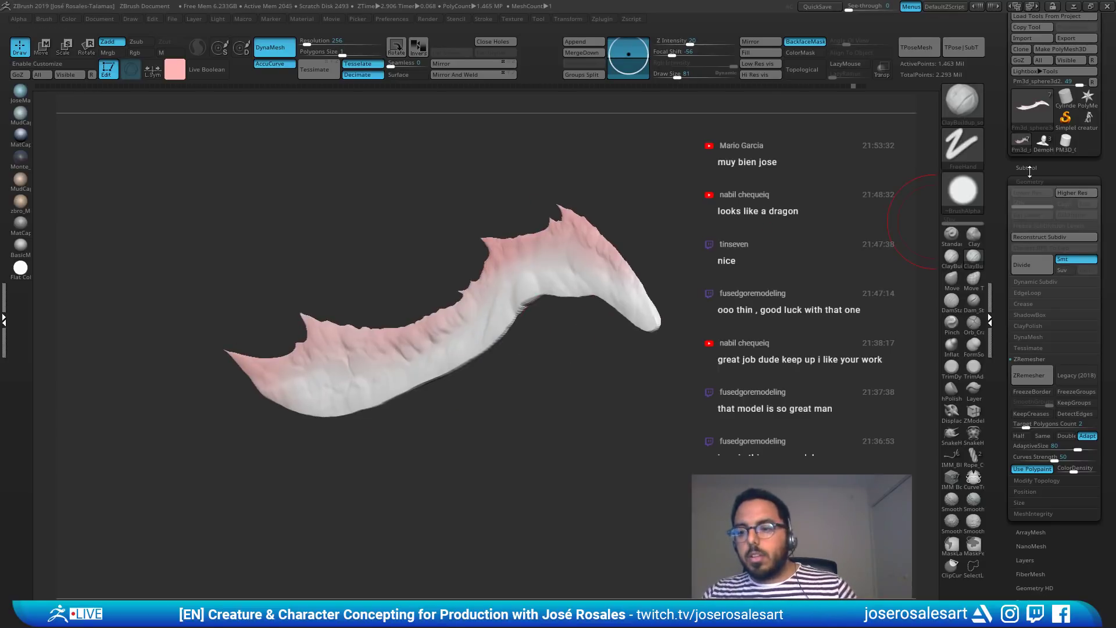
Step: Show the whole creature again and apply the blue-grey MudCap material
left_click(842, 237)
left_click_drag(878, 244, 133, 337)
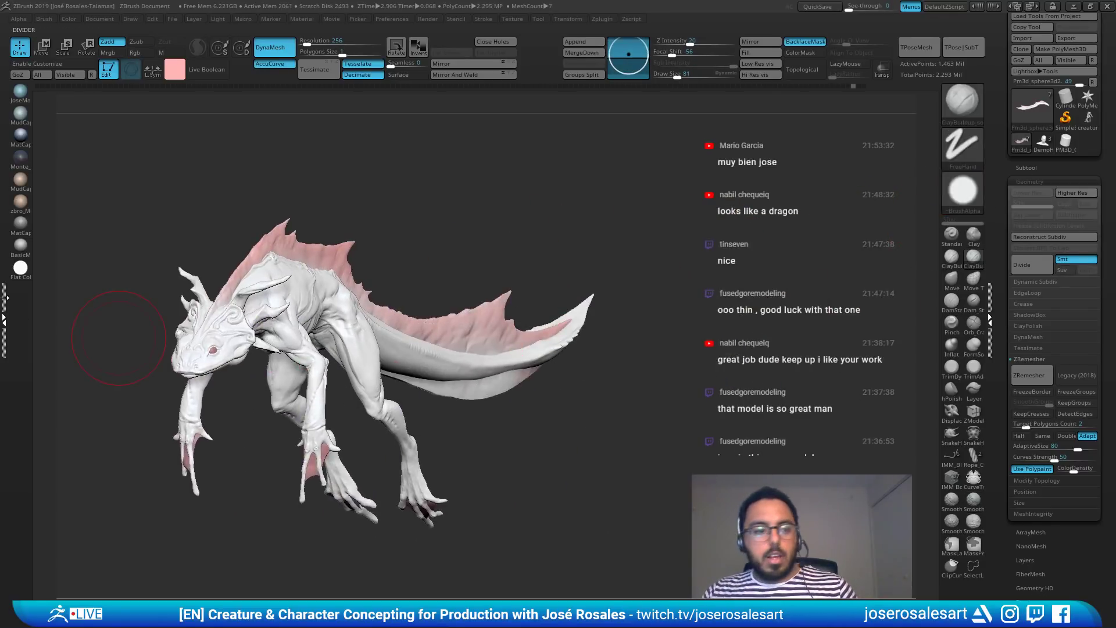
left_click(21, 115)
right_click_drag(373, 255, 631, 275, "alt")
Step: Save the creature tool to disk
left_click_drag(1003, 161, 1018, 237)
left_click(1077, 202)
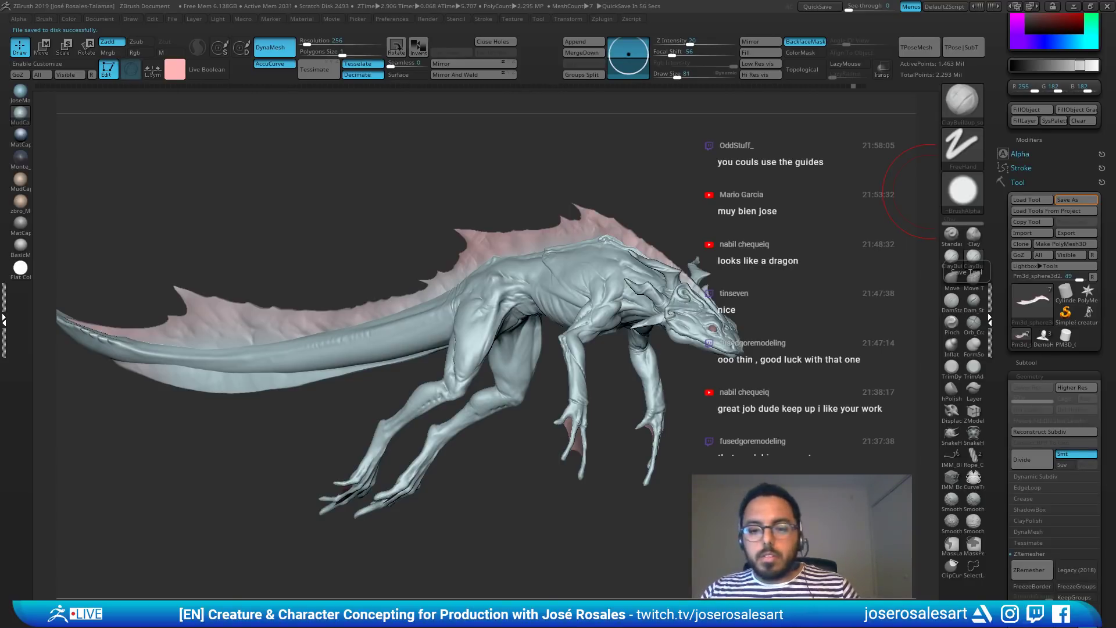
left_click_drag(903, 243, 911, 245)
left_click(1069, 201)
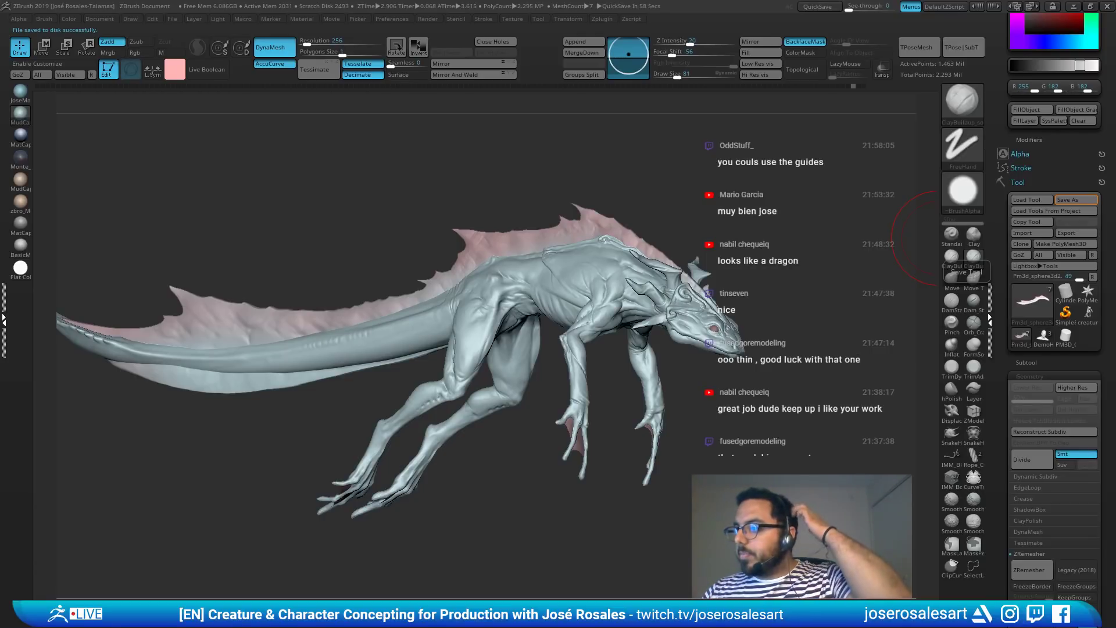
Step: Review the whole creature from several angles, finishing on the tail and its back fin
left_click_drag(814, 351, 528, 296)
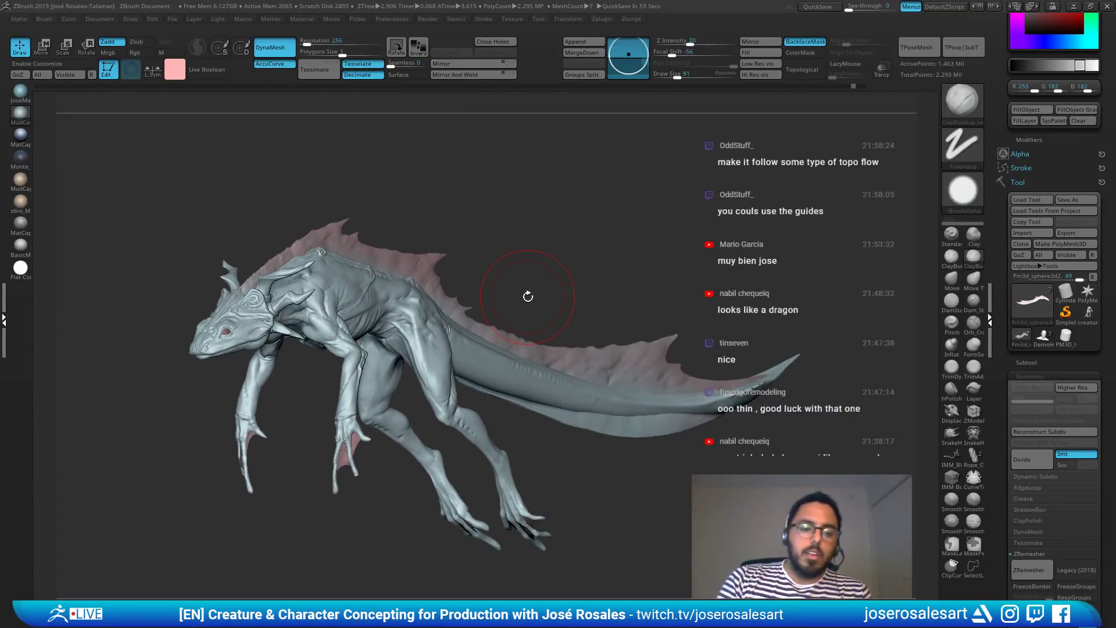
left_click_drag(528, 296, 529, 296)
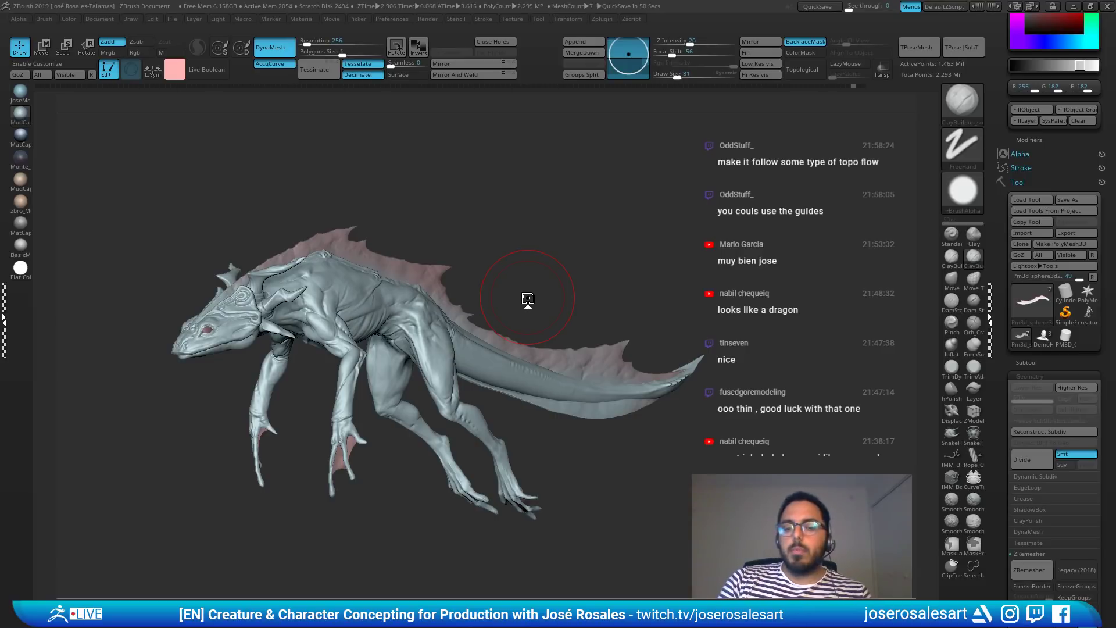
right_click_drag(448, 302, 285, 315)
left_click_drag(285, 314, 304, 269)
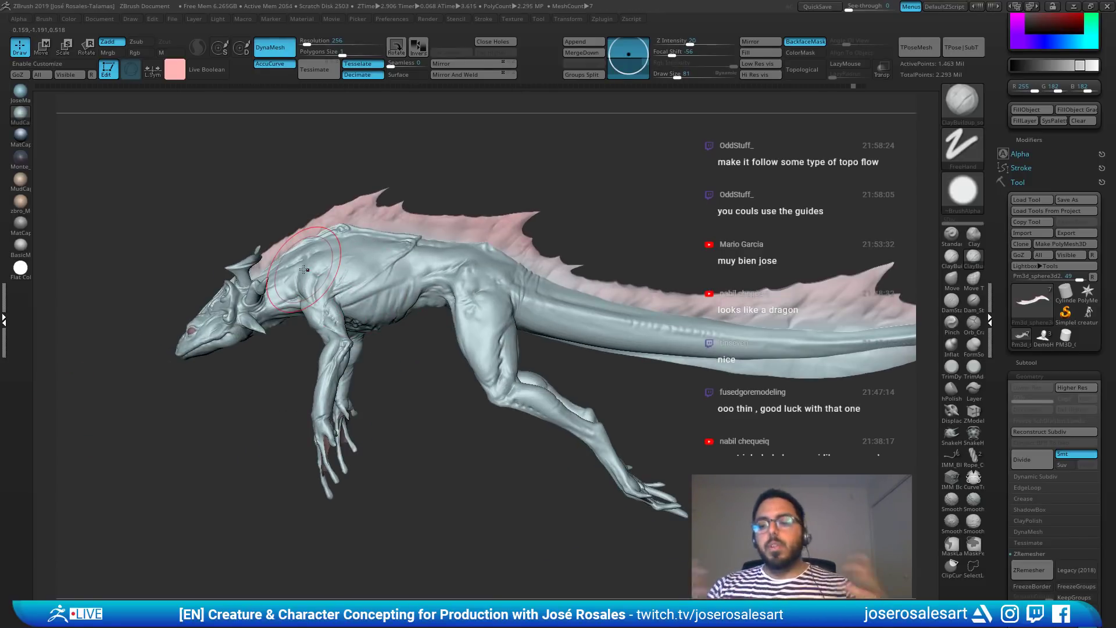
mouse_move(304, 269)
right_mouse_down("alt")
mouse_move(161, 294)
mouse_move(192, 296)
right_mouse_up("alt")
right_click_drag(558, 303, 603, 359, "ctrl")
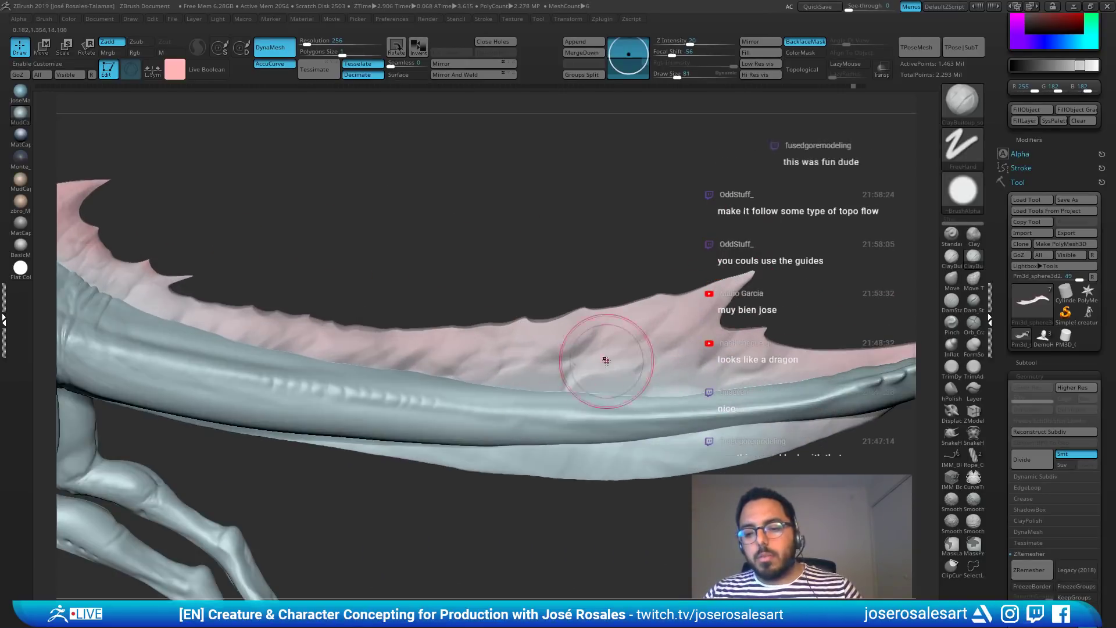
Step: Reduce the brush draw size to 45 and inspect how the back fin meets the tail and spine
key("s")
left_click_drag(553, 371, 547, 371)
right_click_drag(547, 372, 548, 496)
left_click_drag(549, 496, 541, 363)
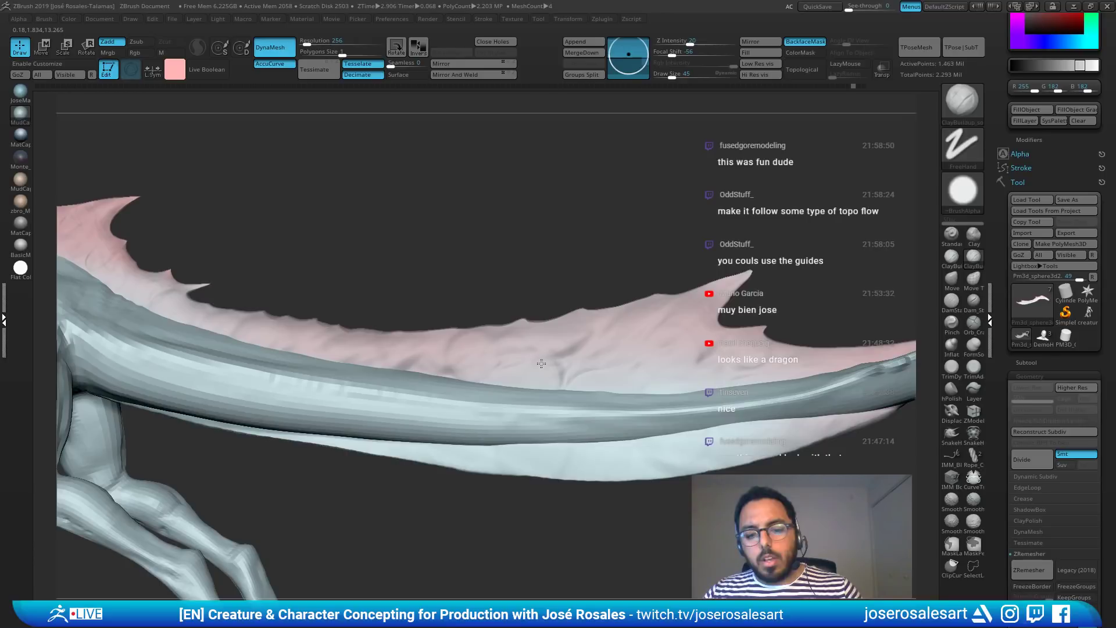
right_click_drag(541, 364, 736, 318)
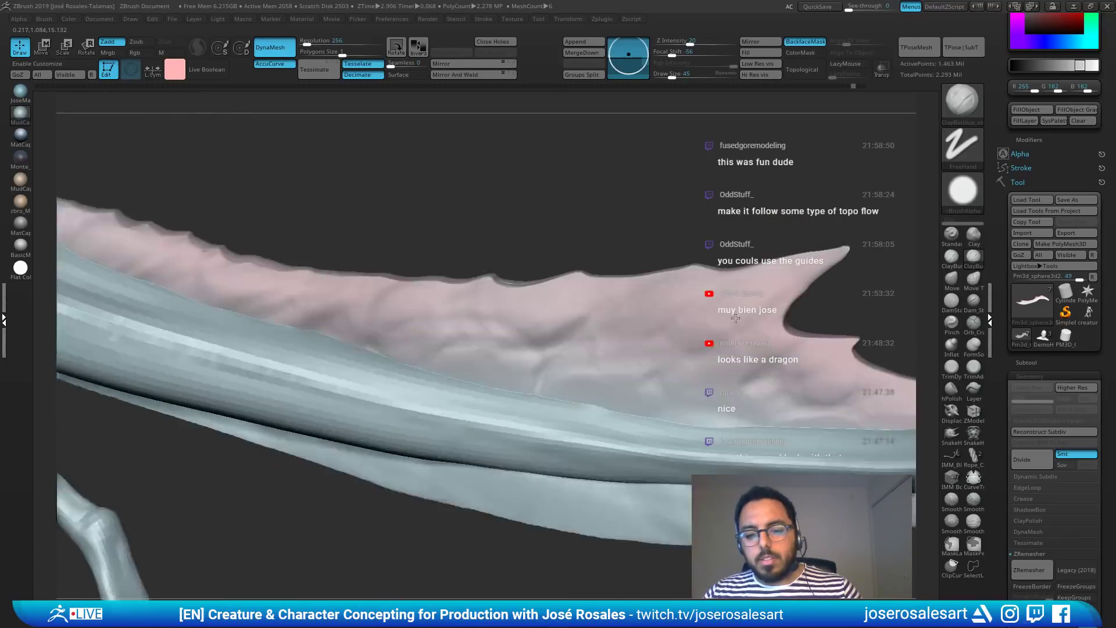
left_click_drag(736, 318, 499, 406)
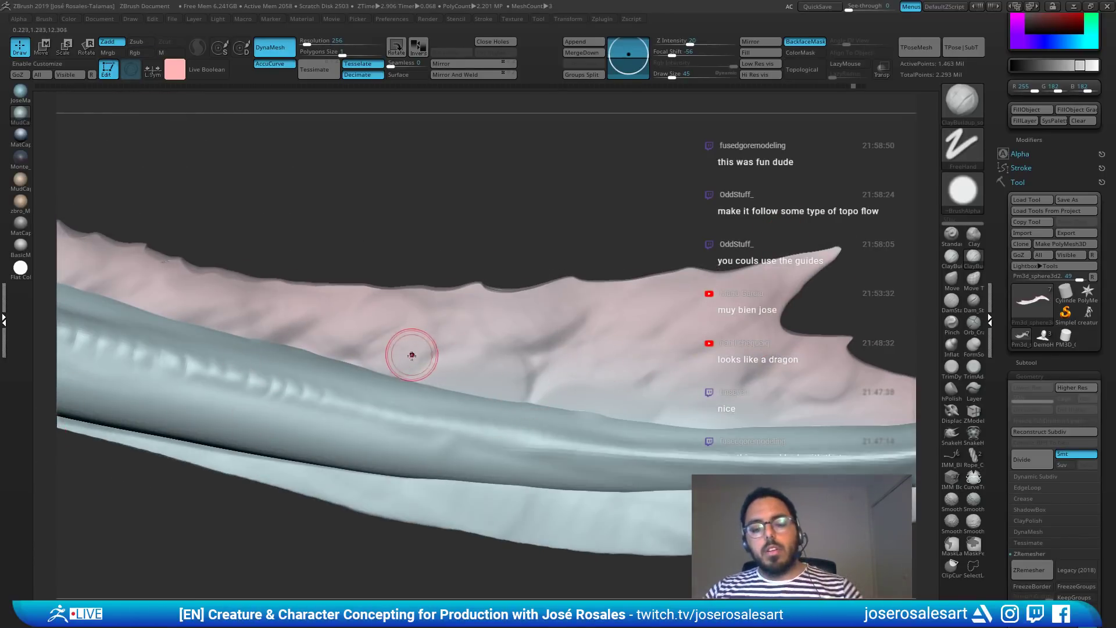
left_click_drag(412, 355, 510, 294)
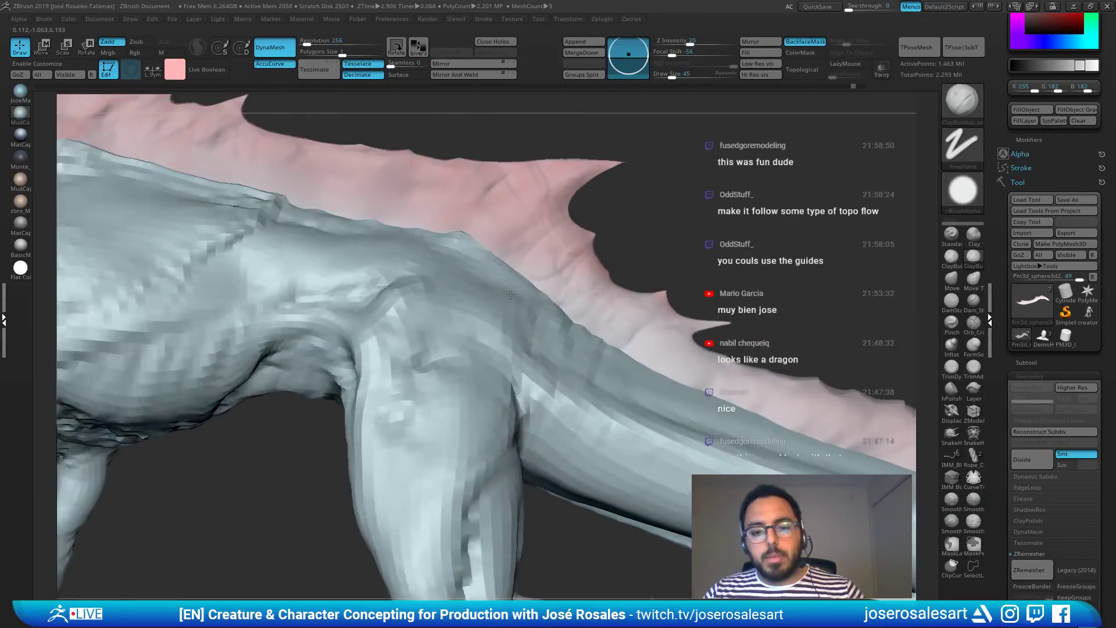
right_click_drag(510, 295, 429, 317)
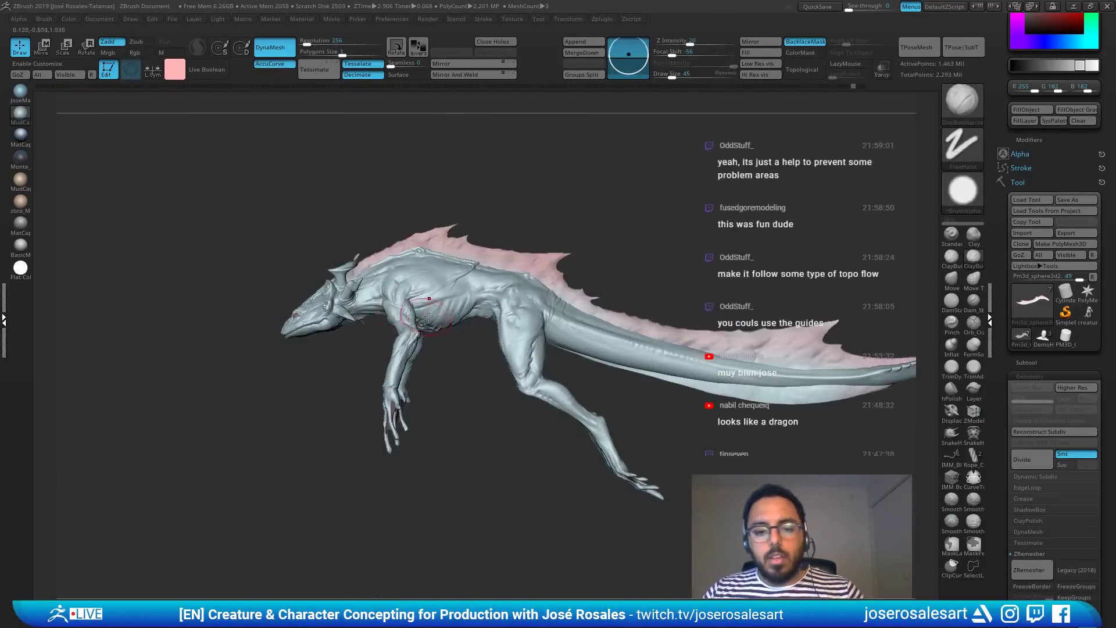
mouse_move(429, 317)
left_mouse_down()
mouse_move(656, 319)
mouse_move(616, 343)
mouse_move(575, 325)
mouse_move(510, 267)
left_mouse_up()
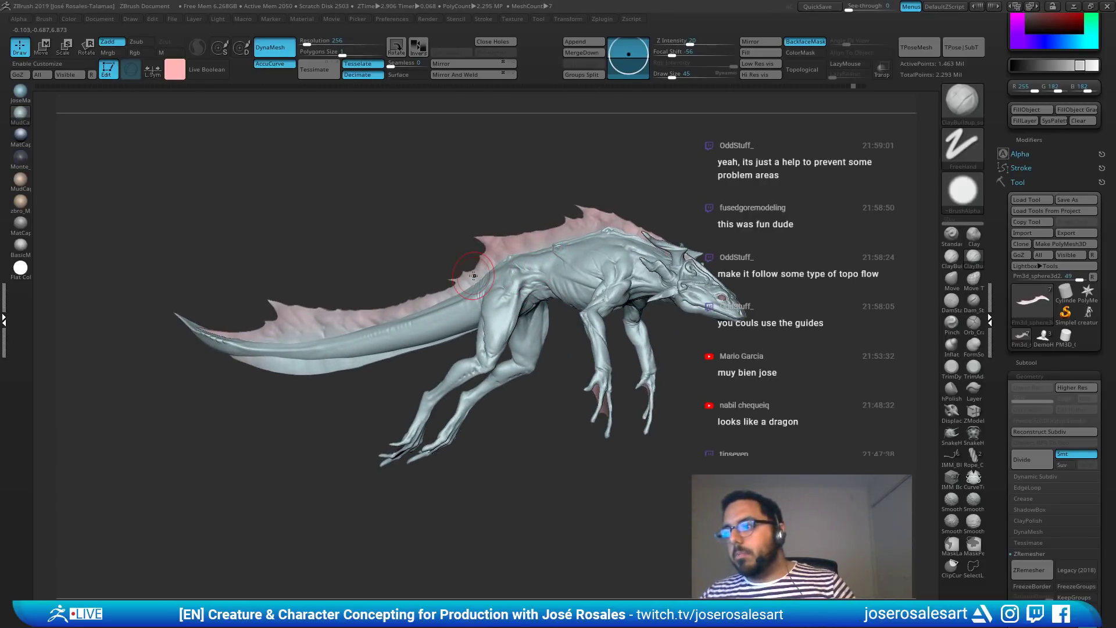
Step: View the creature from the front at an angle and open its list of subtools
mouse_move(622, 265)
right_mouse_down()
mouse_move(657, 267)
mouse_move(635, 271)
right_mouse_up()
left_click_drag(635, 271, 590, 326)
mouse_move(591, 326)
right_mouse_down("ctrl")
mouse_move(595, 359)
mouse_move(633, 369)
mouse_move(632, 354)
mouse_move(585, 328)
right_mouse_up("ctrl")
left_click_drag(585, 327, 668, 308)
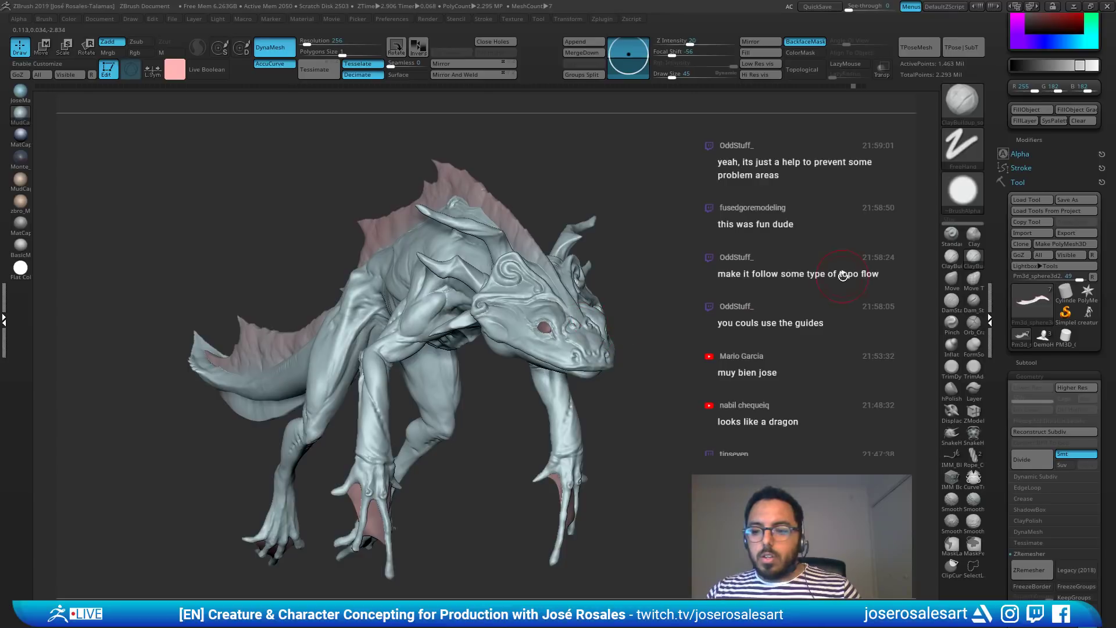
left_click(1046, 363)
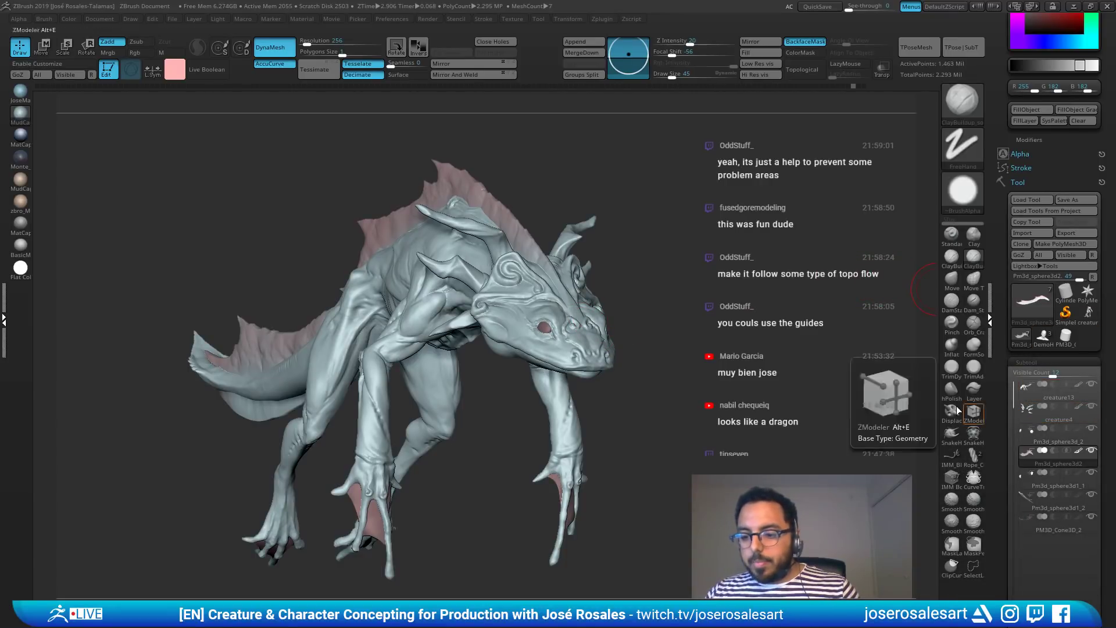
left_click_drag(685, 338, 696, 295)
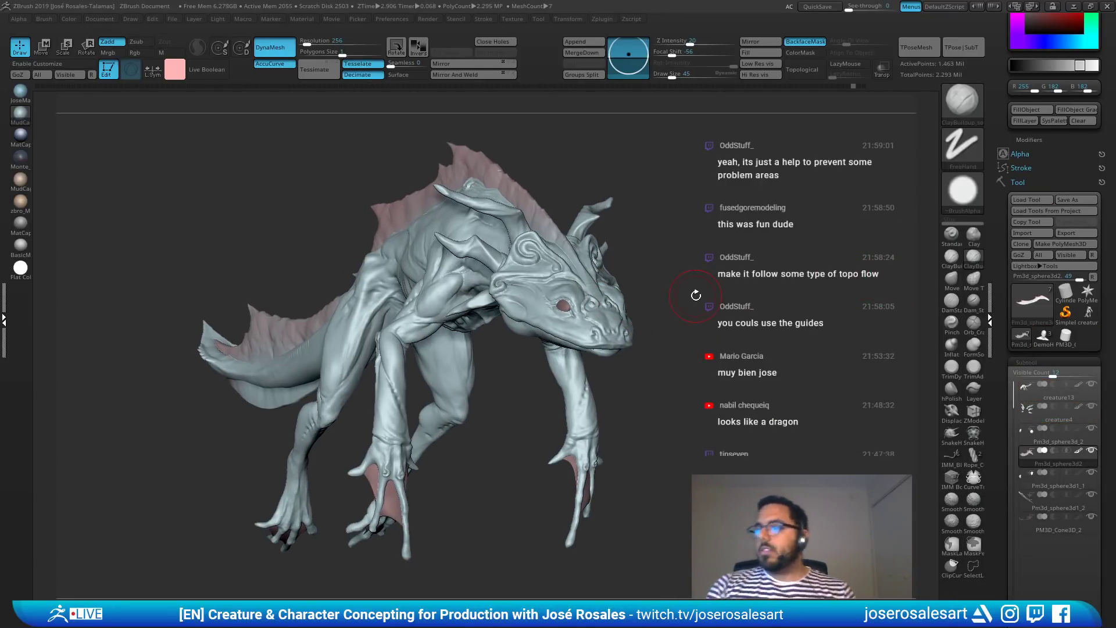